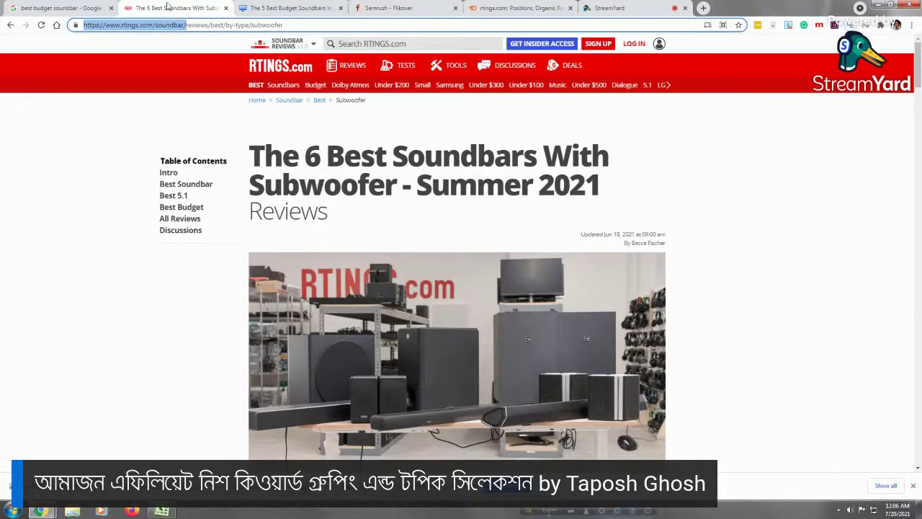
# Copy the rtings.com/soundbar part of the article's web address and open the Ahrefs domain search page through Flikover
pyautogui.rightClick(123, 26)
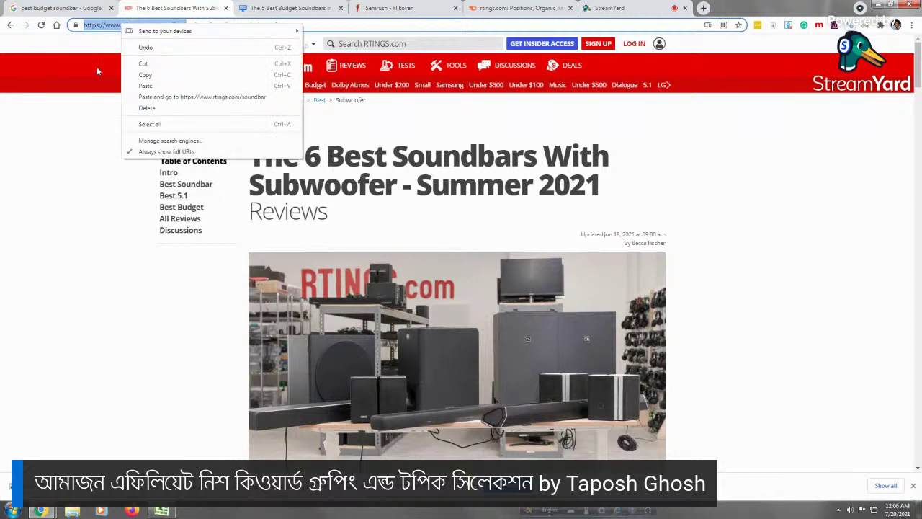
pyautogui.click(151, 75)
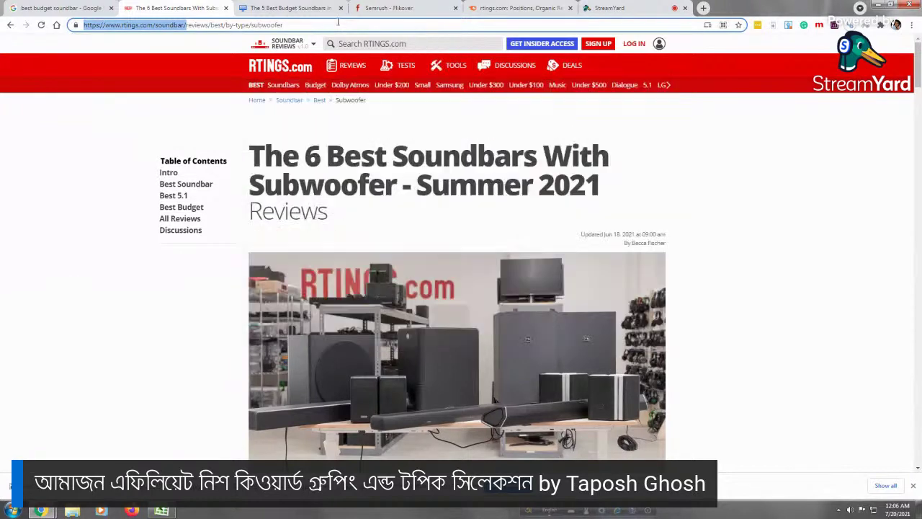
pyautogui.click(396, 6)
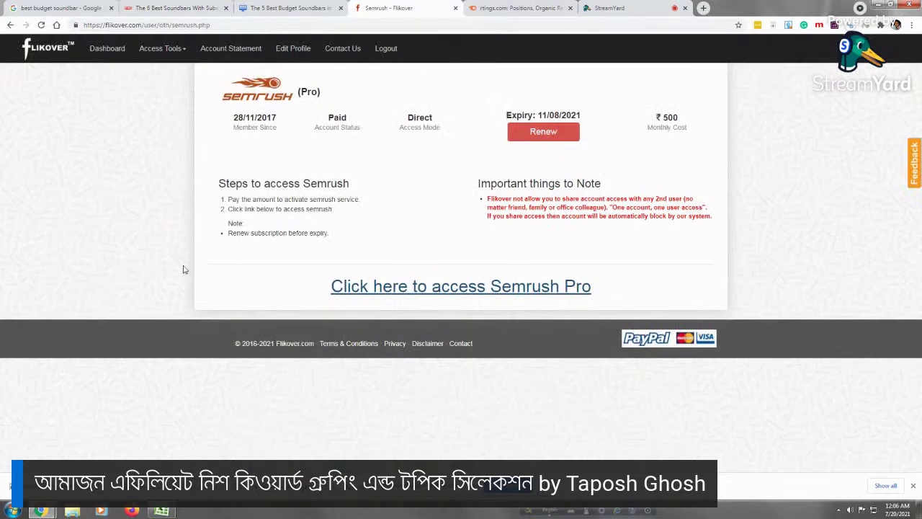
pyautogui.click(160, 48)
pyautogui.click(168, 75)
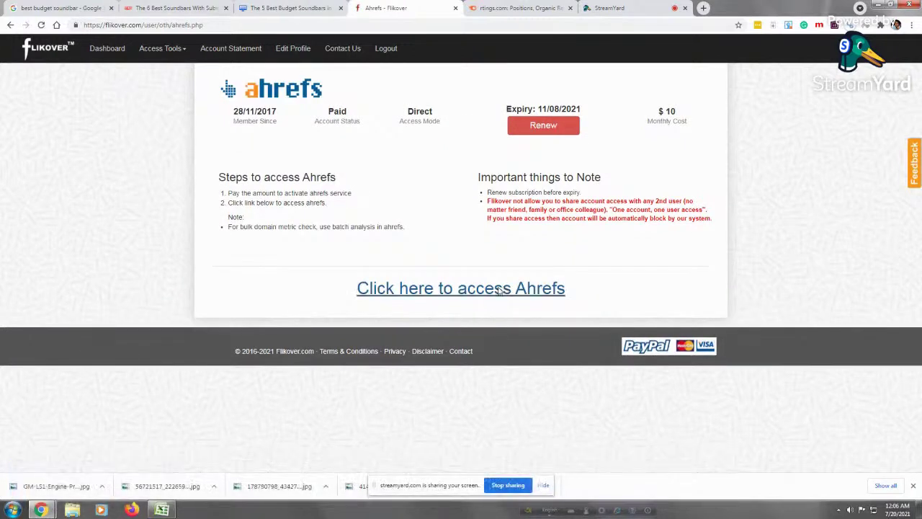
pyautogui.click(497, 289)
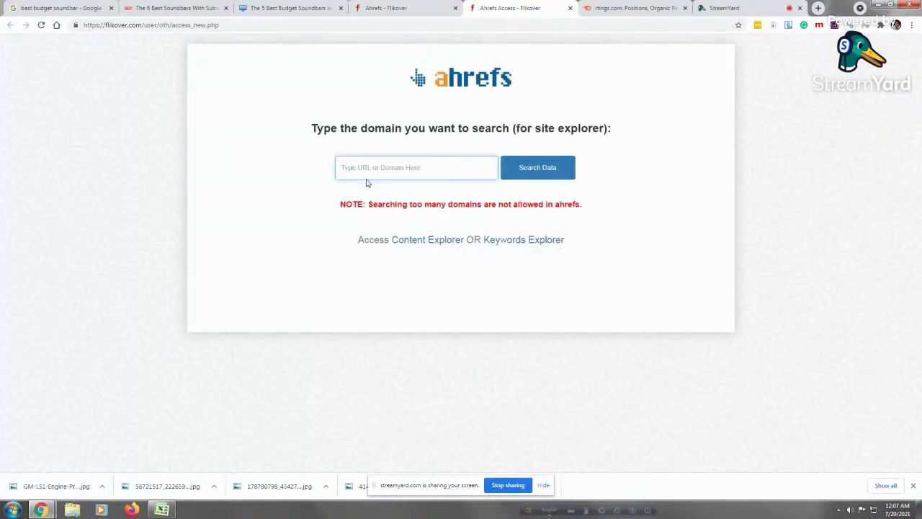
pyautogui.rightClick(367, 170)
pyautogui.click(395, 226)
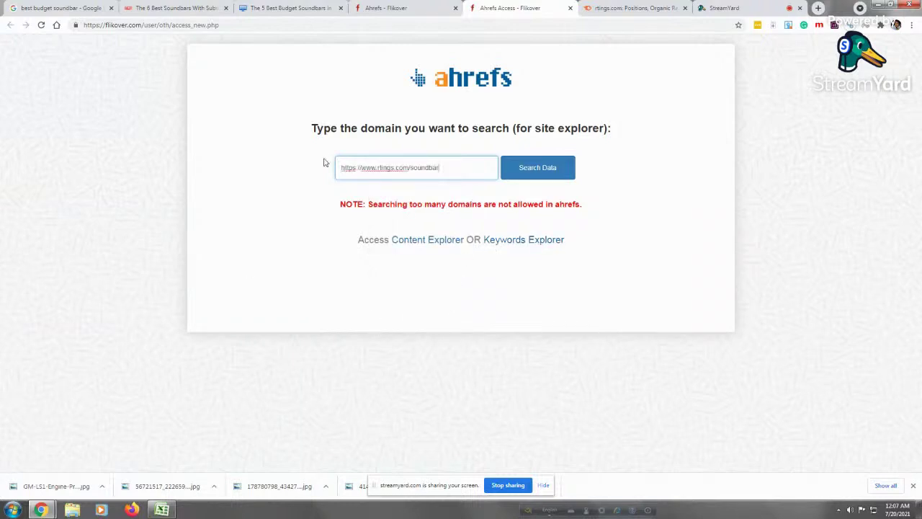
pyautogui.press('BackSpace')
pyautogui.click(521, 173)
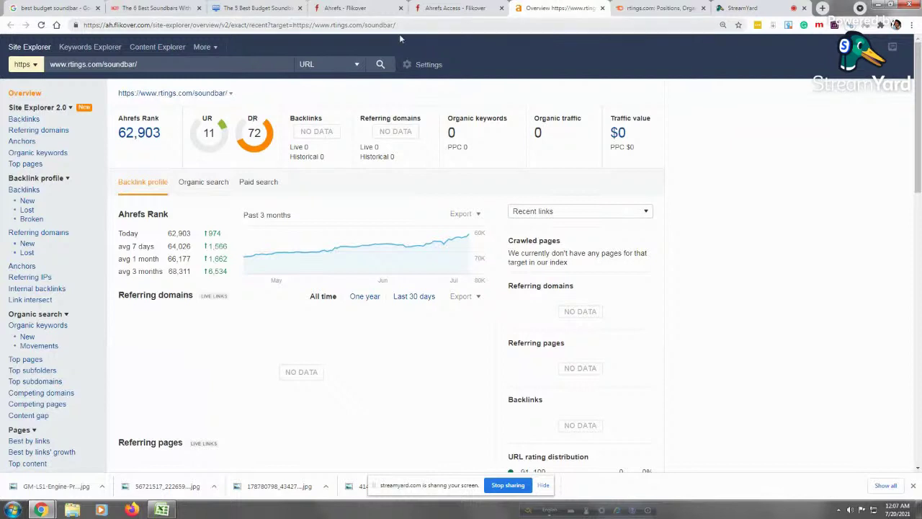
pyautogui.click(334, 67)
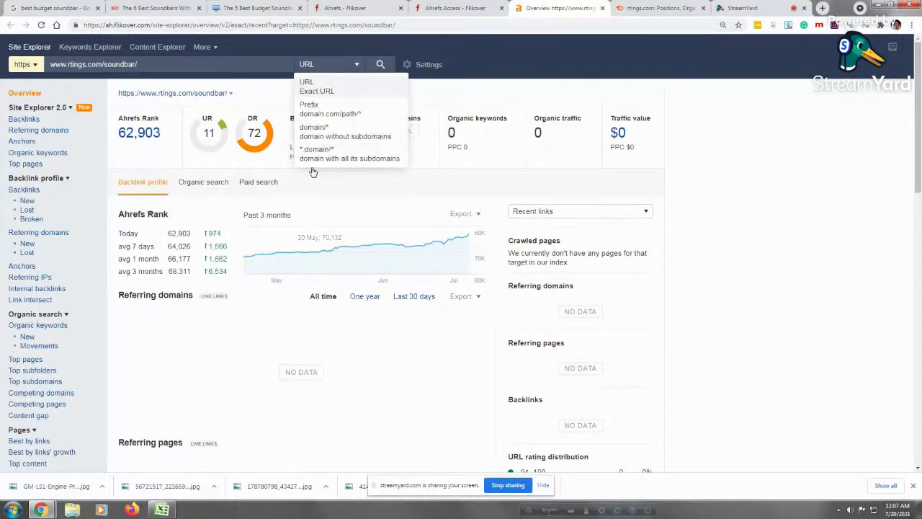
pyautogui.click(330, 110)
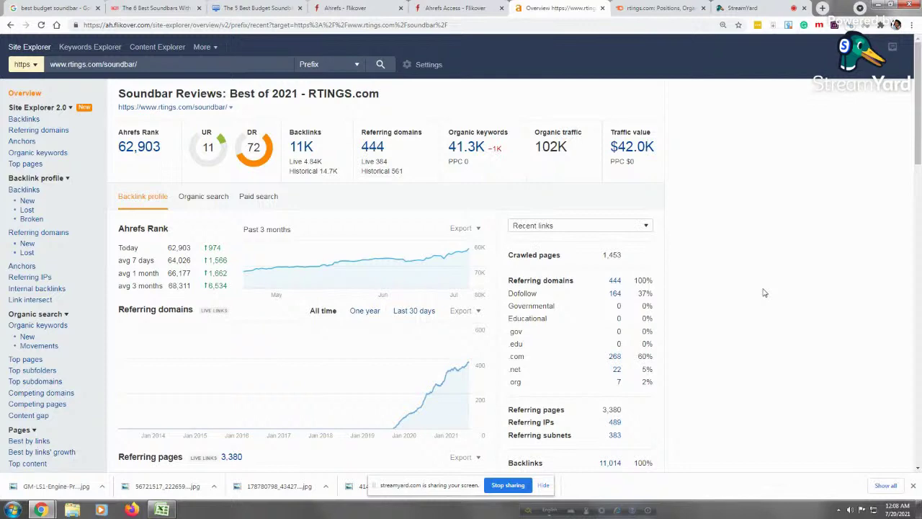
# Check the product categories in the RTINGS page footer and return to the Ahrefs overview of the soundbar section
pyautogui.hotkey('ctrl', '2')
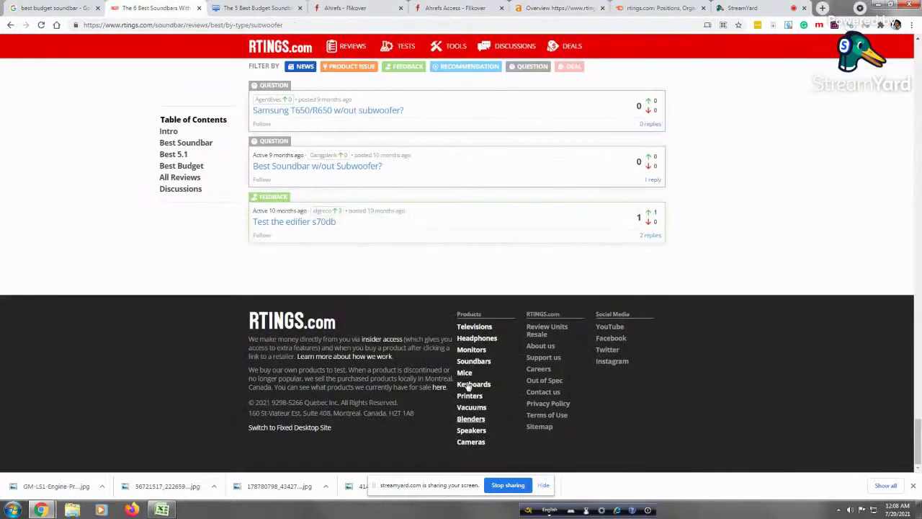
pyautogui.moveTo(427, 45)
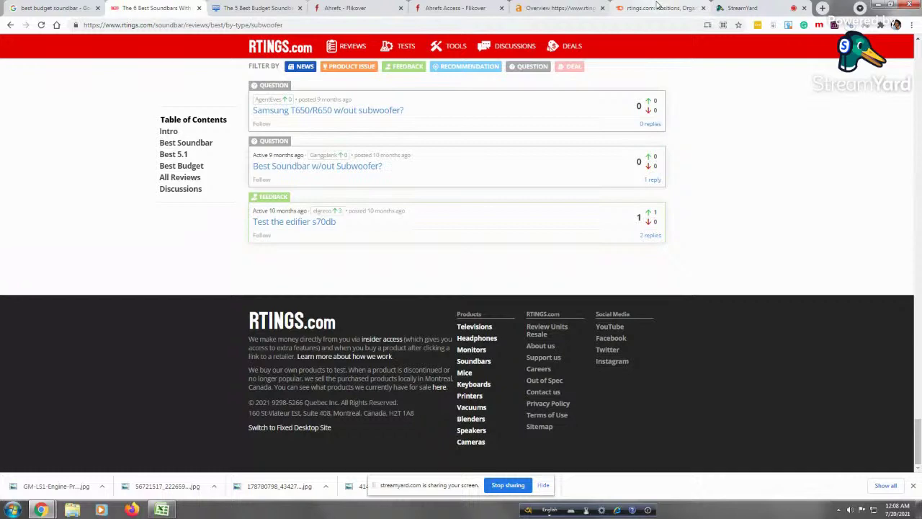
pyautogui.click(657, 7)
pyautogui.hotkey('ctrl', '6')
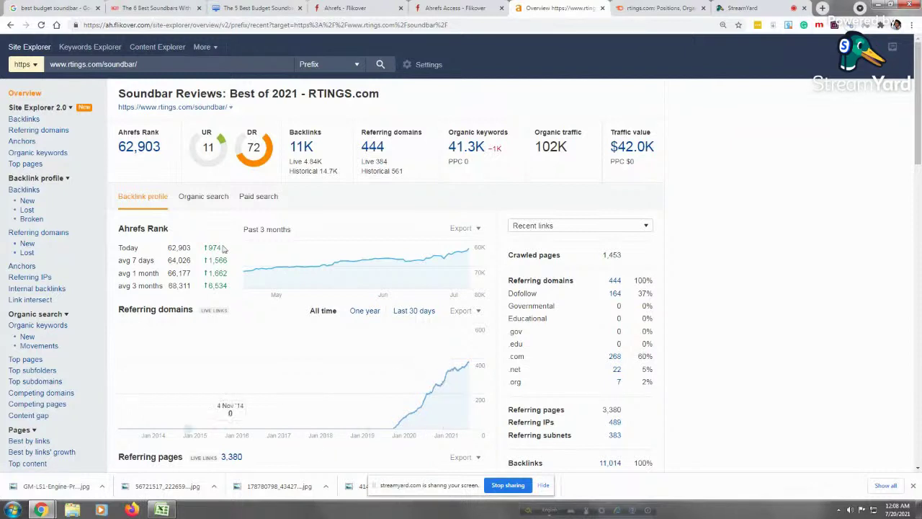
# Review the soundbar section's organic search charts and top competitors, and open its Organic Keywords report
pyautogui.click(205, 198)
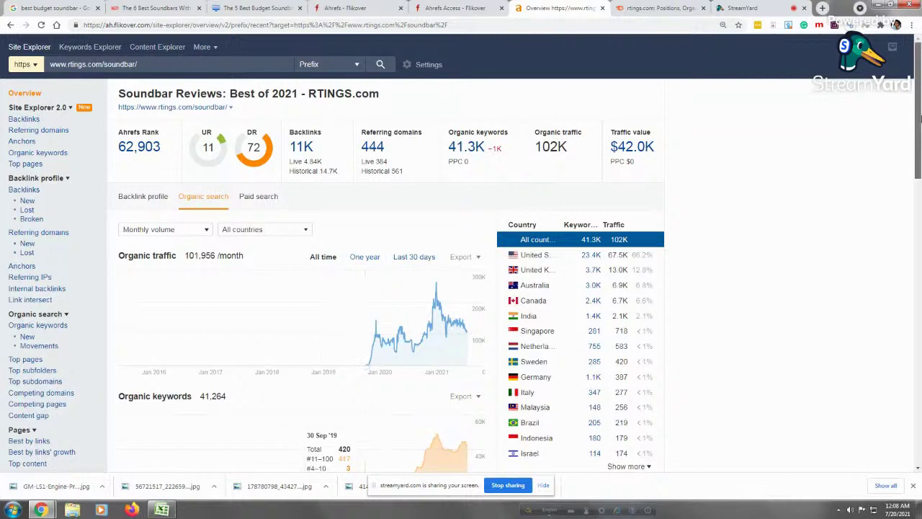
pyautogui.moveTo(919, 115); pyautogui.dragTo(919, 212)
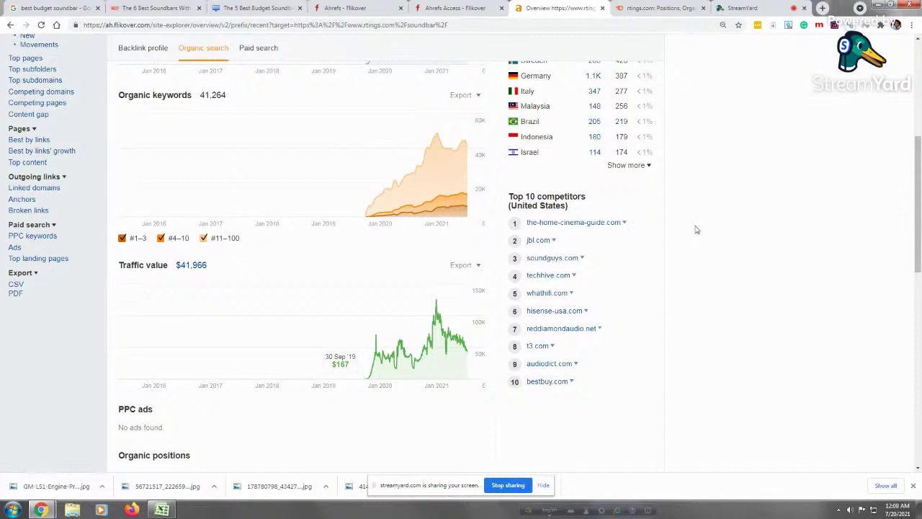
pyautogui.click(601, 330)
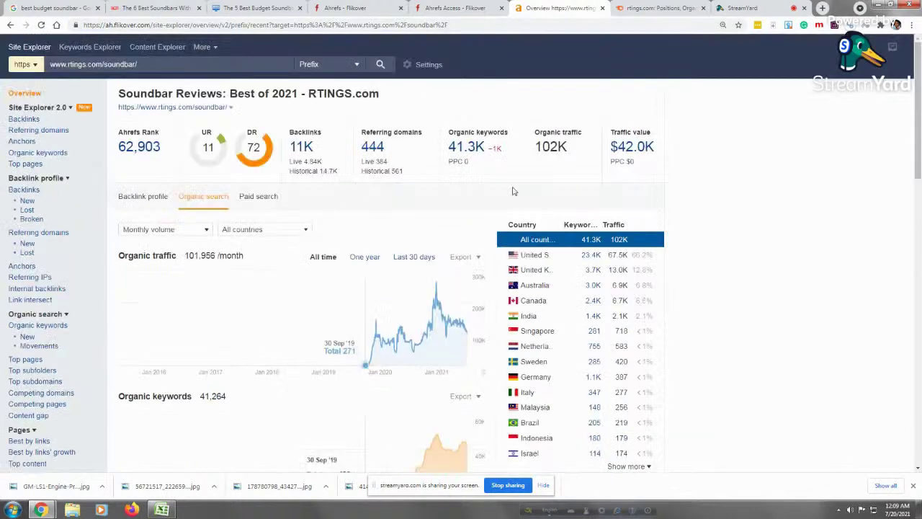
pyautogui.click(460, 332)
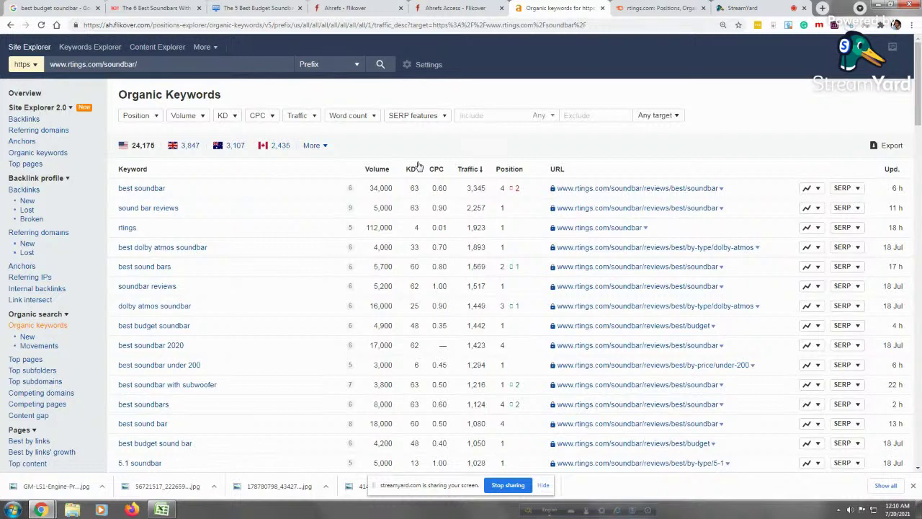
# Open the SERP features filter and compare its options with the Google results for "best budget soundbar"
pyautogui.click(415, 115)
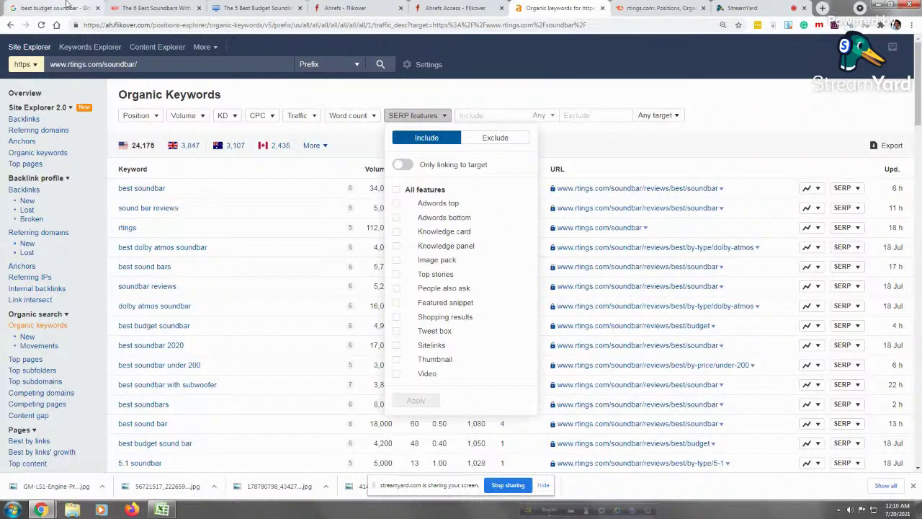
pyautogui.hotkey('ctrl', '1')
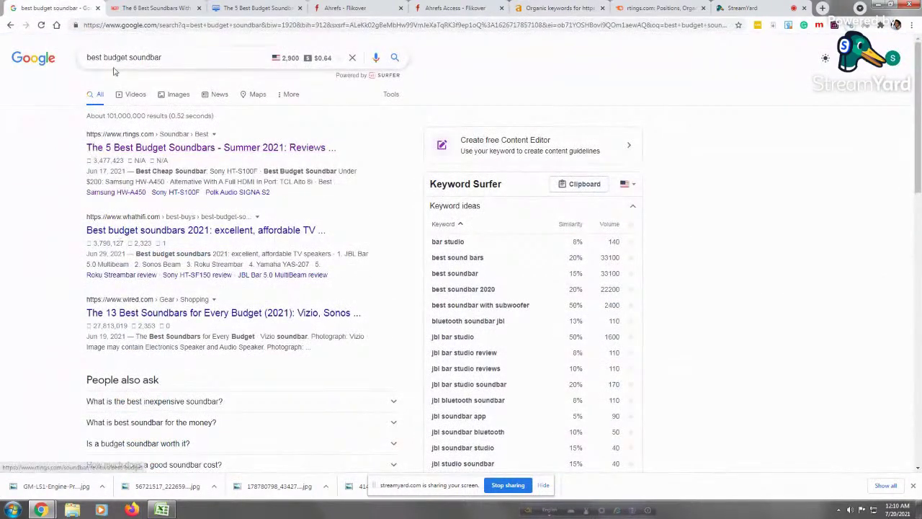
pyautogui.moveTo(173, 60); pyautogui.dragTo(75, 61)
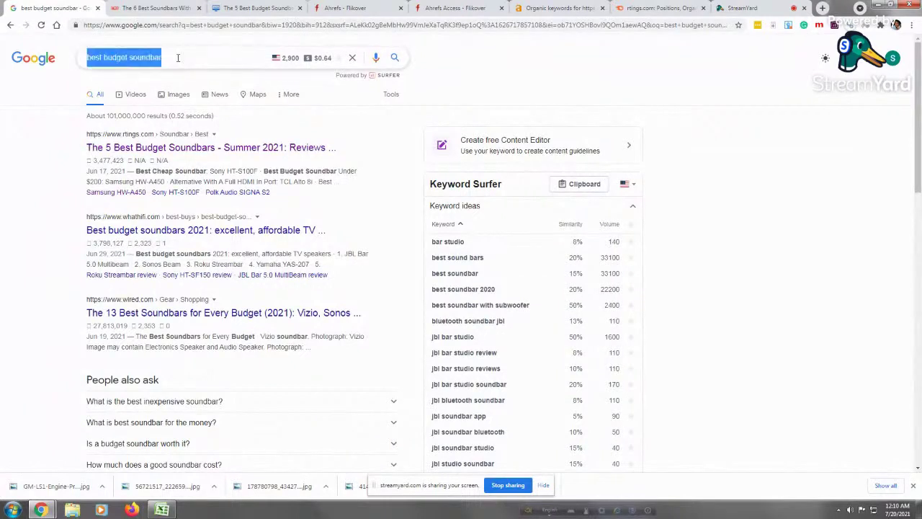
pyautogui.click(181, 57)
pyautogui.click(29, 250)
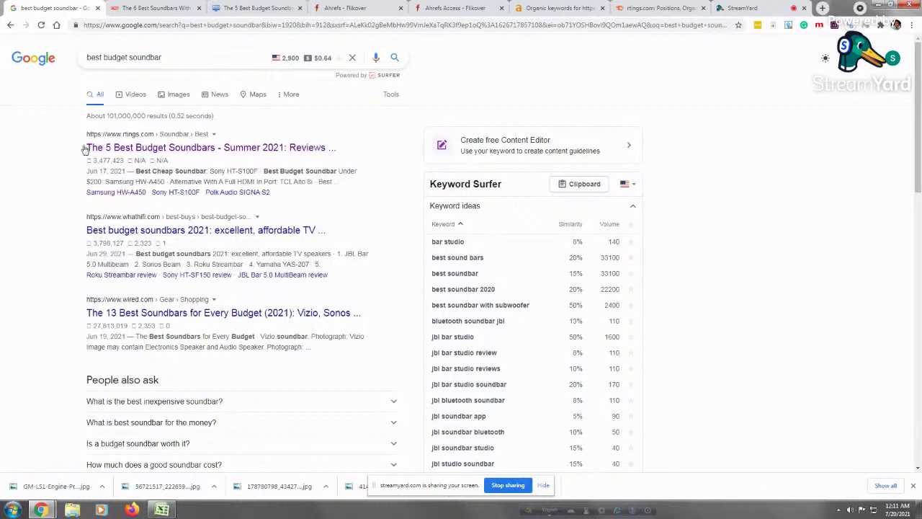
pyautogui.click(556, 8)
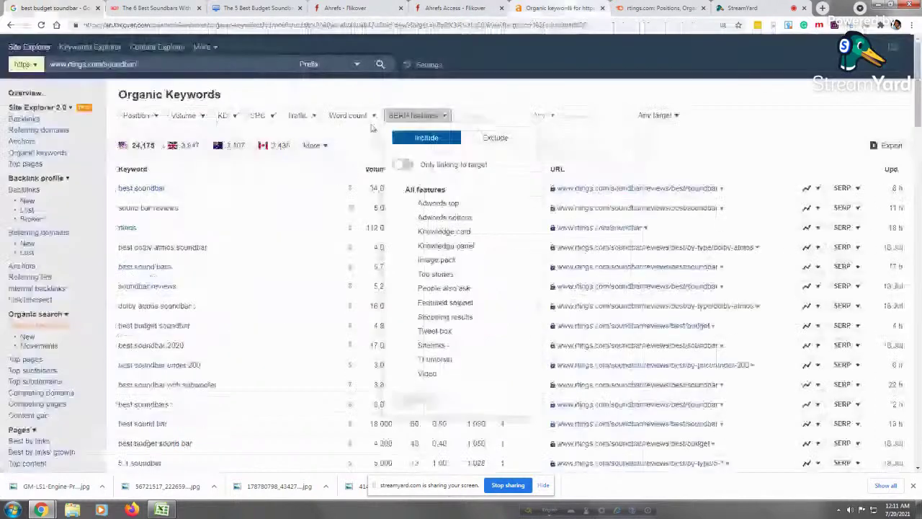
pyautogui.click(35, 5)
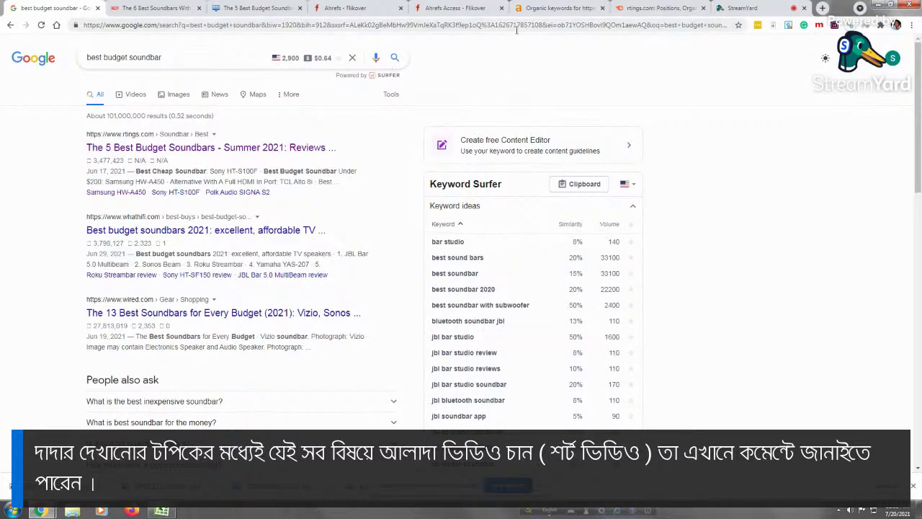
# Filter the organic keywords to exclude the Image pack and Sitelinks SERP features, with Only linking to target enabled
pyautogui.click(554, 8)
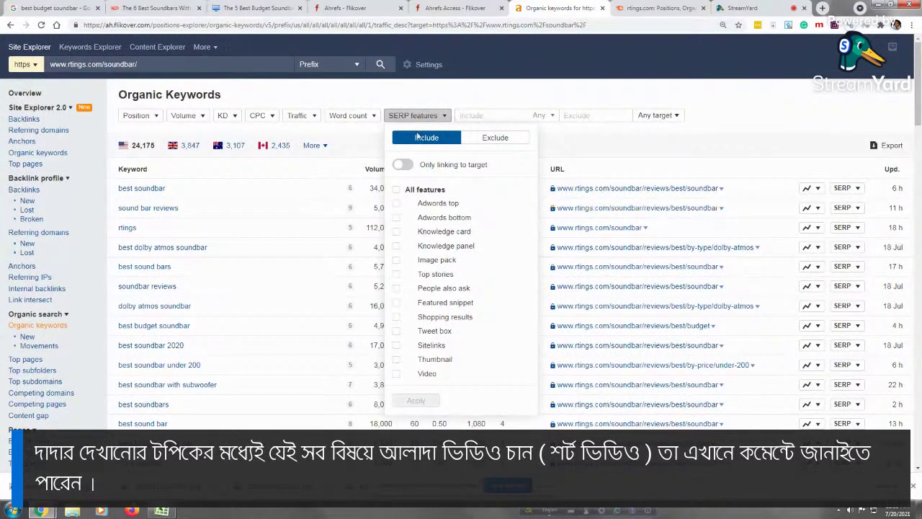
pyautogui.click(504, 141)
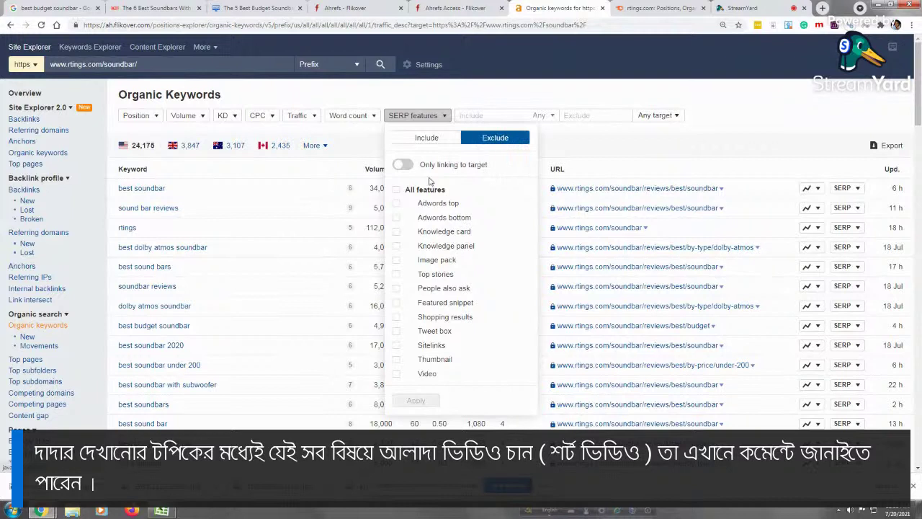
pyautogui.click(469, 169)
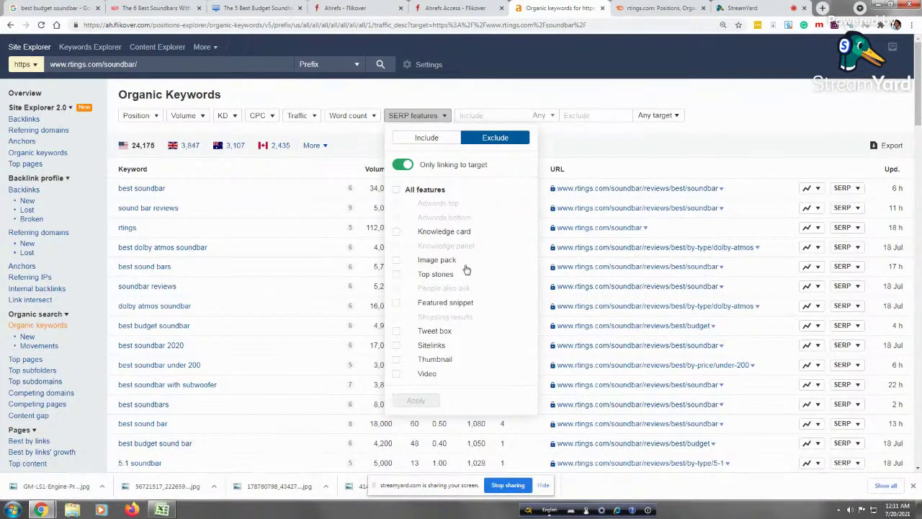
pyautogui.click(396, 261)
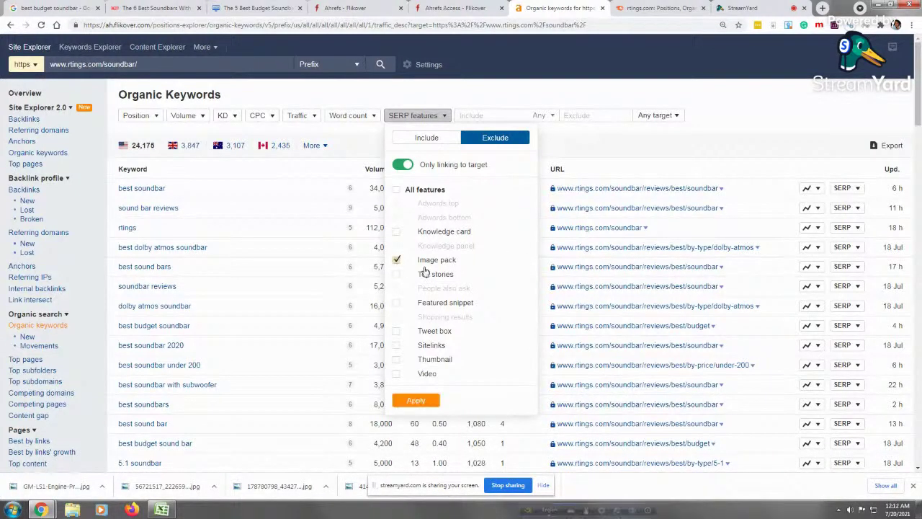
pyautogui.click(396, 346)
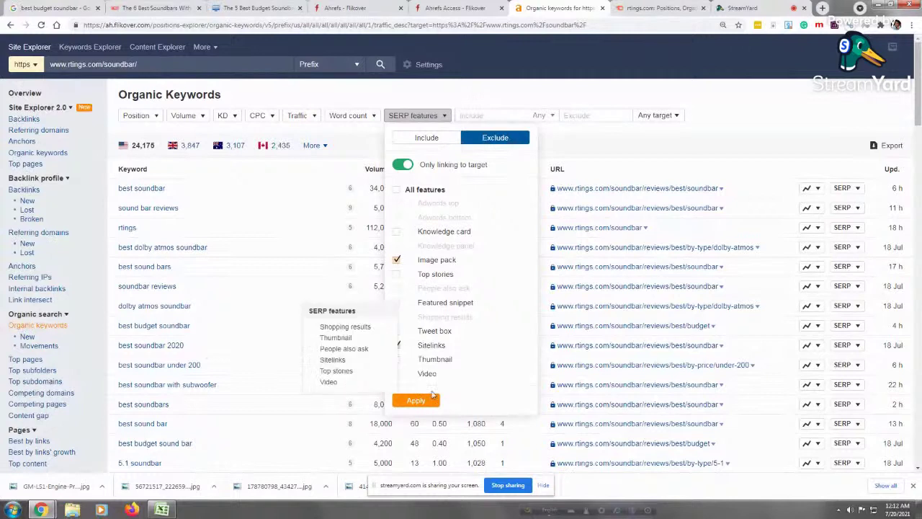
pyautogui.click(415, 400)
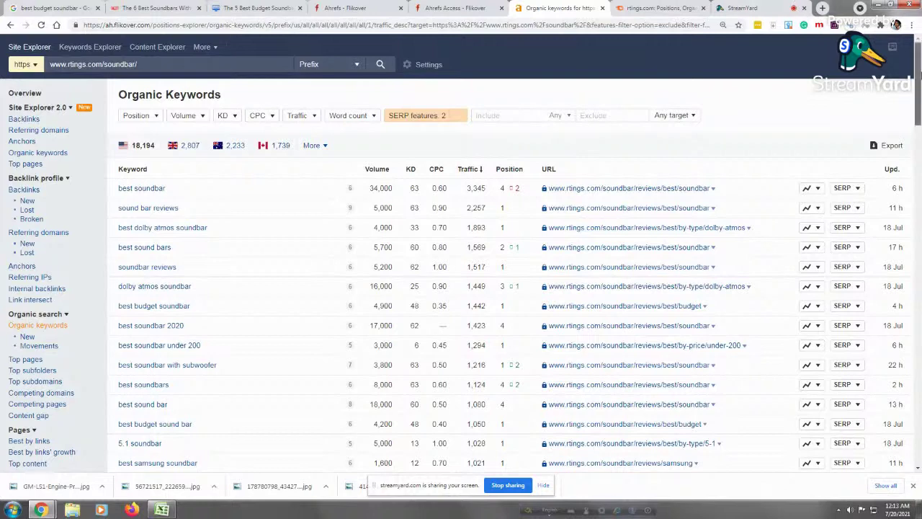
# Review the filtered soundbar keywords with their volume, difficulty, traffic, position and ranking URLs
pyautogui.scroll(-1, 918, 101)
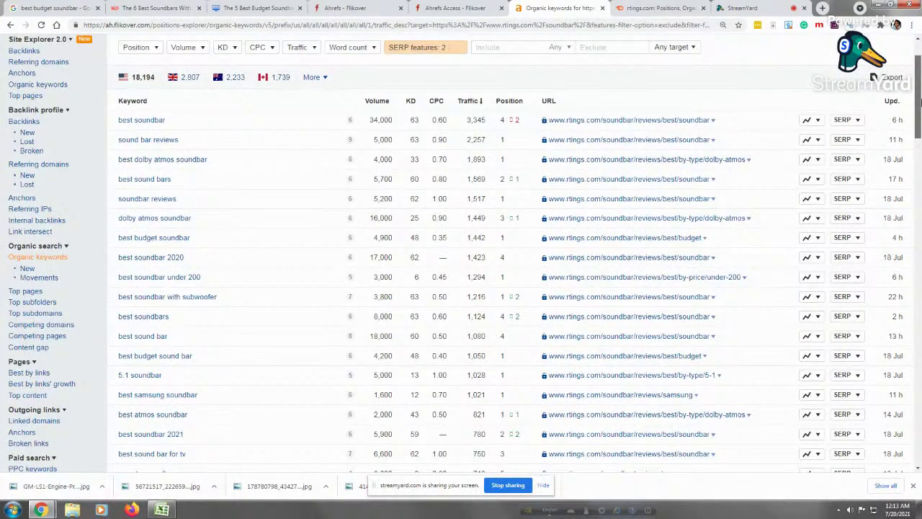
pyautogui.moveTo(918, 100); pyautogui.dragTo(918, 231)
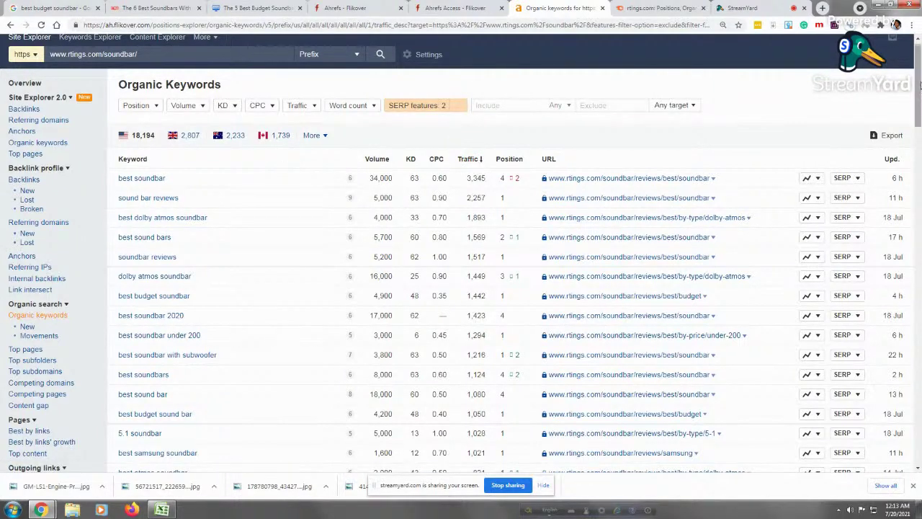
pyautogui.moveTo(919, 100); pyautogui.dragTo(920, 148)
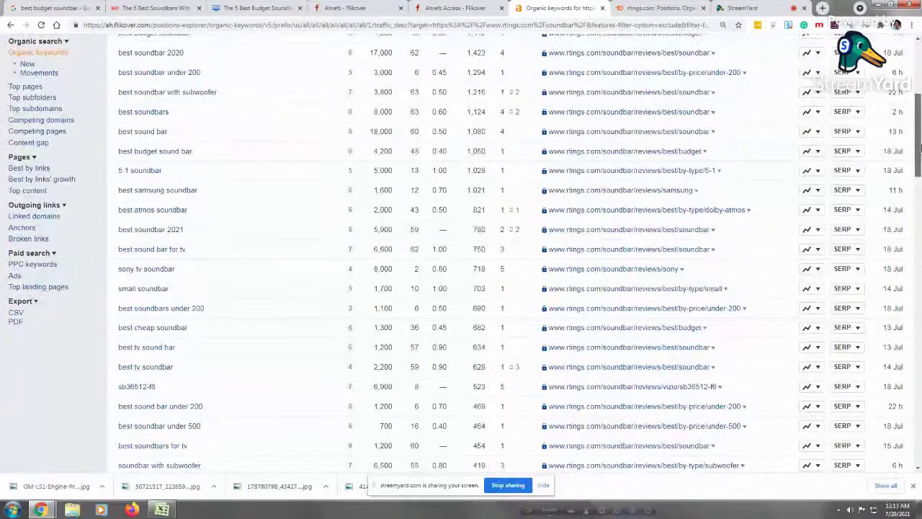
pyautogui.moveTo(920, 148); pyautogui.dragTo(920, 101)
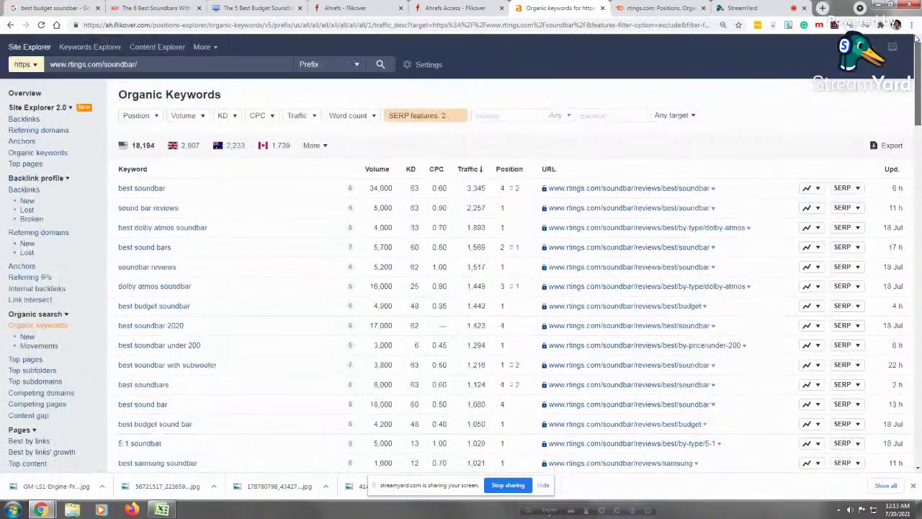
# Filter the organic keywords to ranking positions up to 8
pyautogui.click(153, 116)
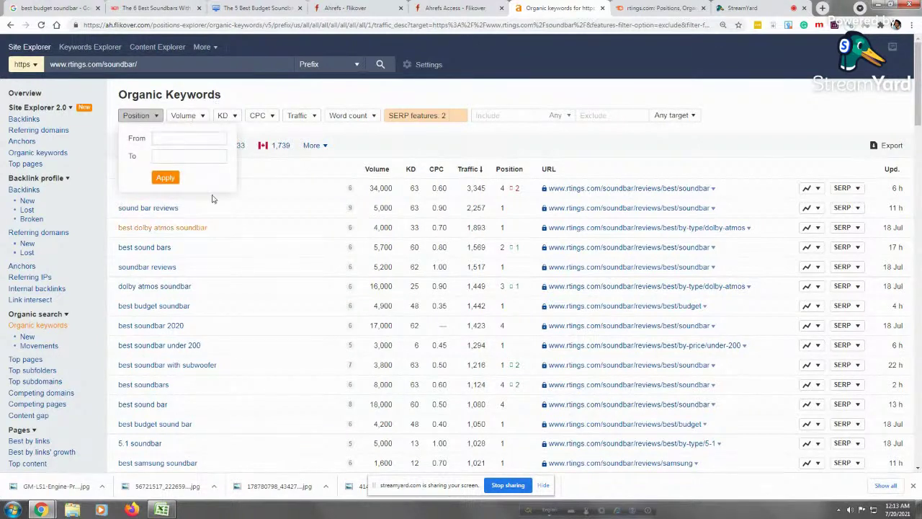
pyautogui.click(172, 137)
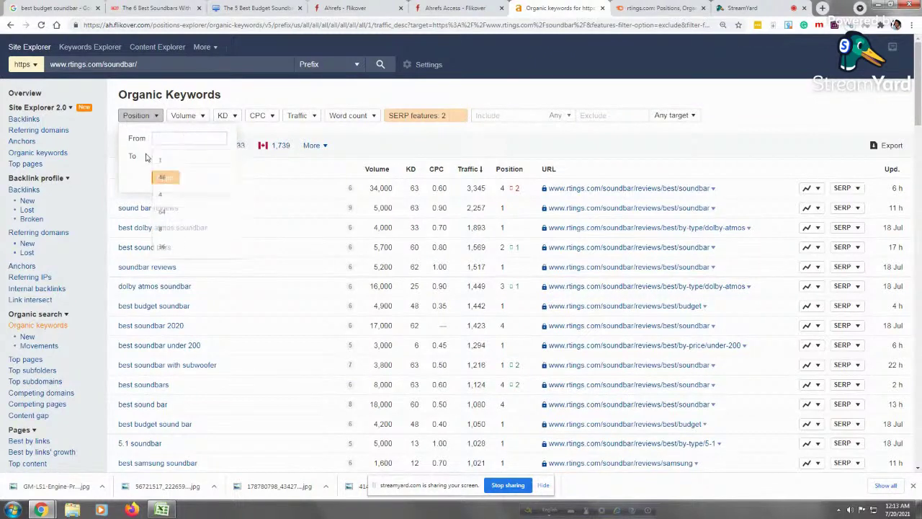
pyautogui.click(165, 177)
pyautogui.click(138, 115)
pyautogui.click(157, 157)
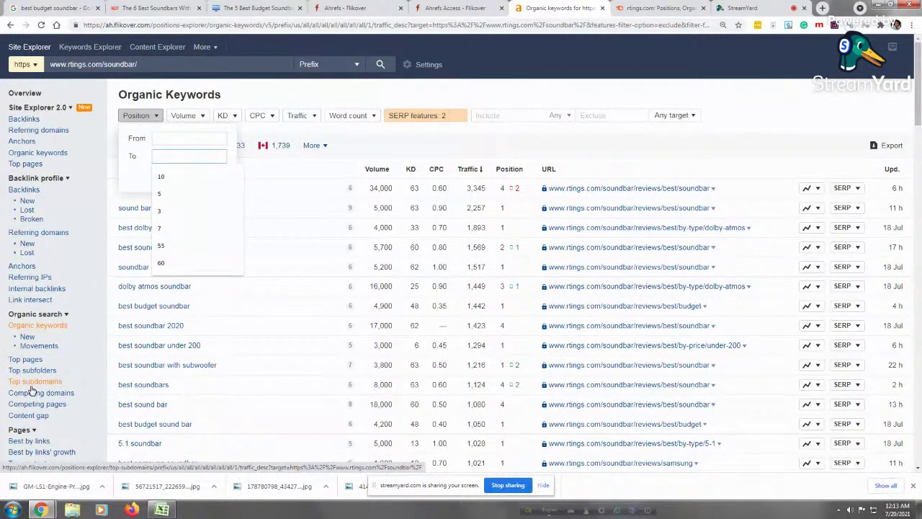
pyautogui.write('8')
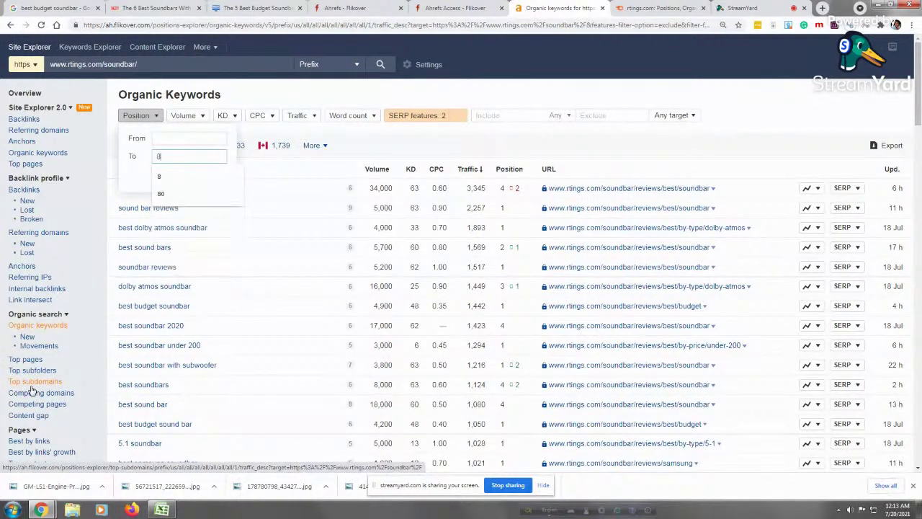
pyautogui.click(160, 176)
pyautogui.click(165, 177)
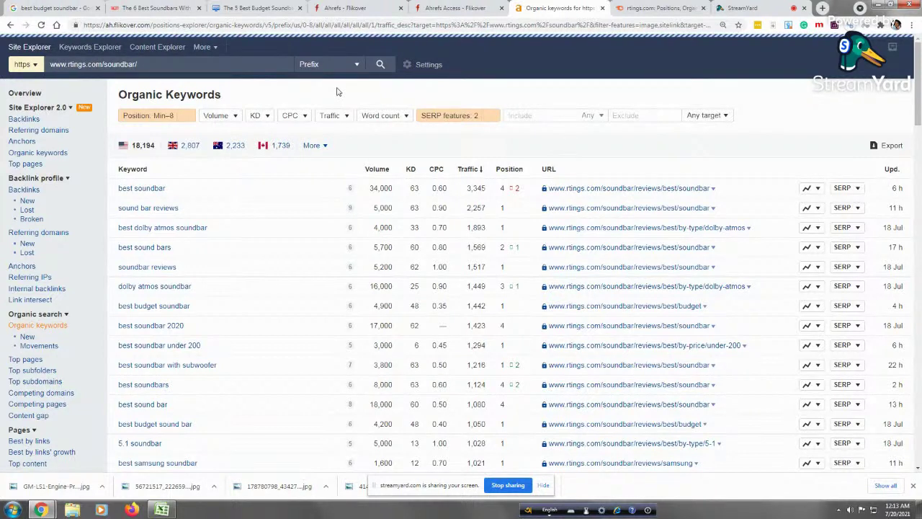
# Set the position filter's upper limit to 10 and apply it to the organic keywords
pyautogui.click(156, 116)
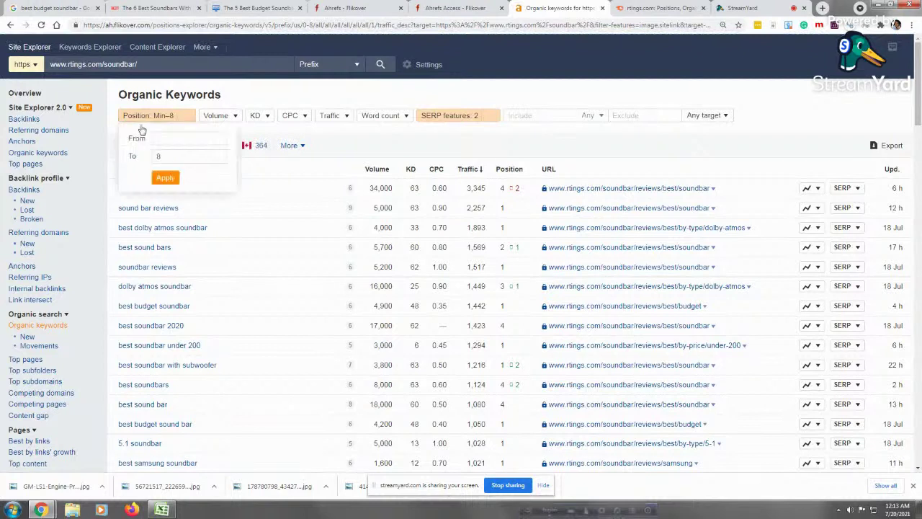
pyautogui.click(174, 155)
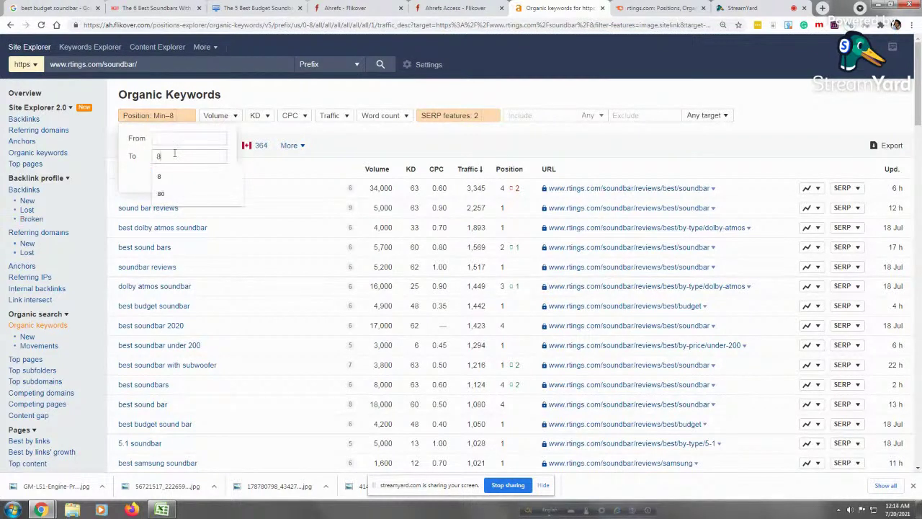
pyautogui.press('BackSpace')
pyautogui.write('10')
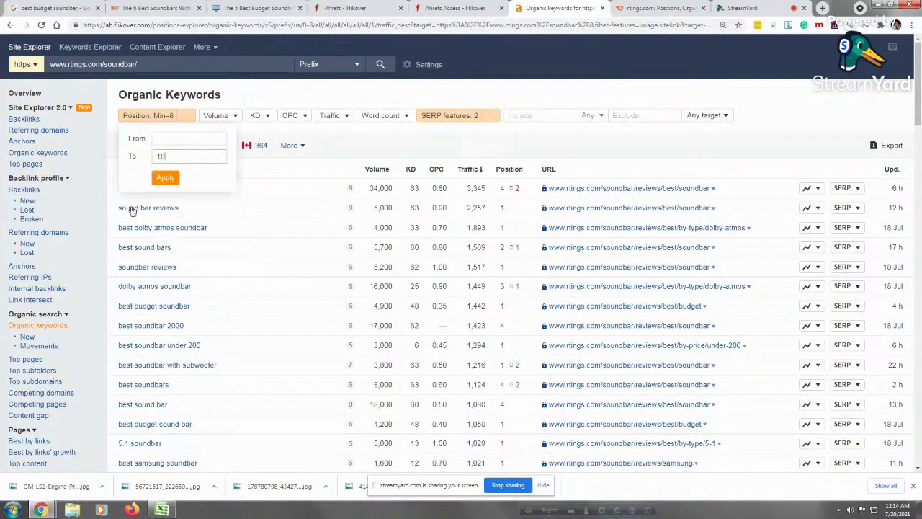
pyautogui.click(164, 180)
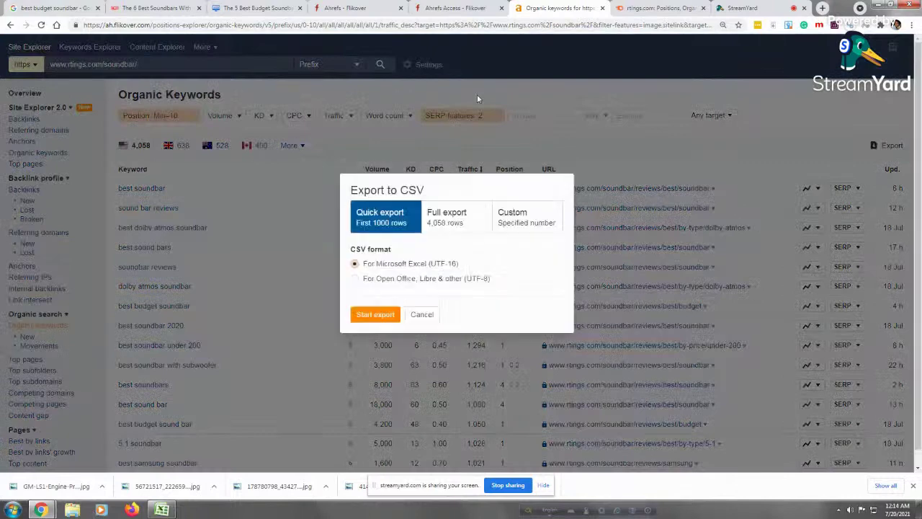
# Run a full CSV export of the top 10 position keywords for Microsoft Excel (UTF-16) and download the exported file
pyautogui.click(464, 214)
pyautogui.click(375, 314)
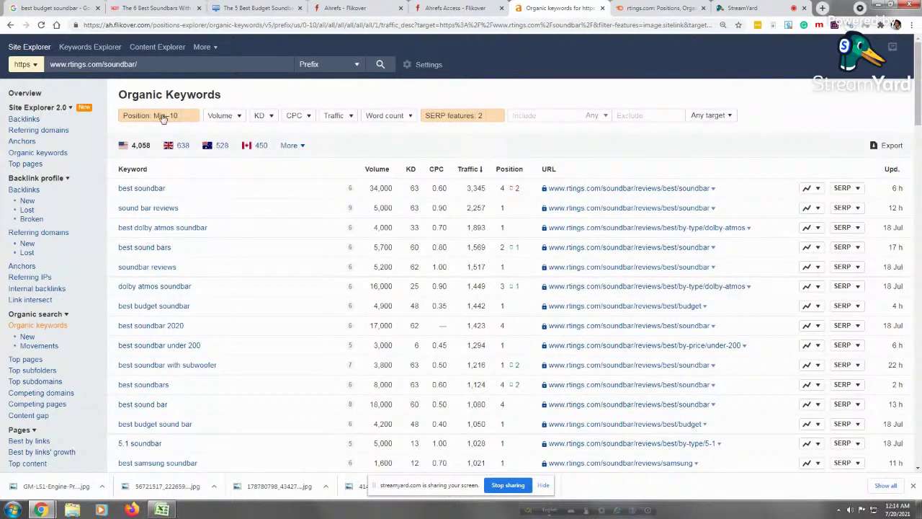
pyautogui.click(891, 49)
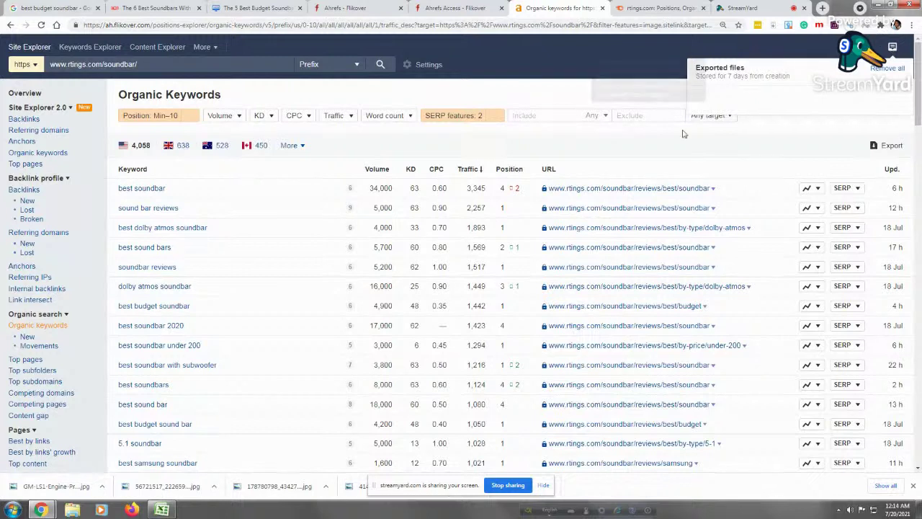
pyautogui.click(738, 108)
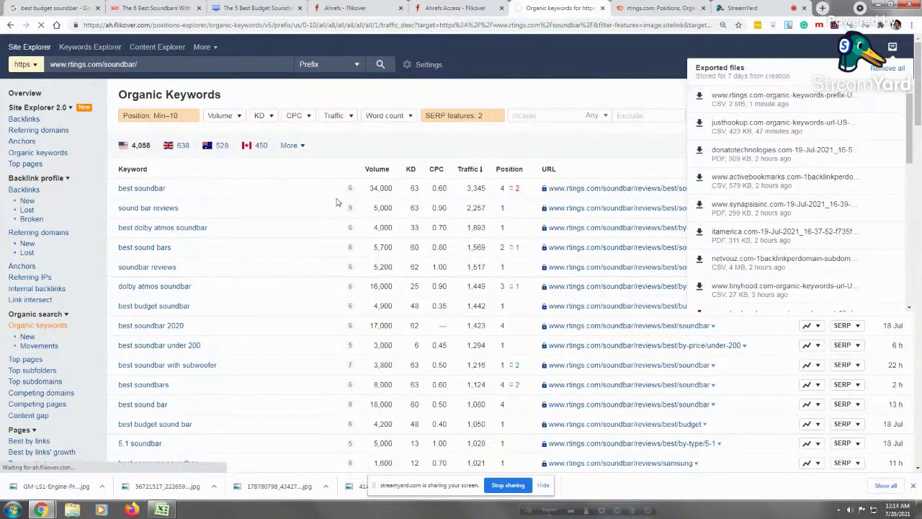
# Enter 11 as the lower limit of the position filter
pyautogui.click(150, 115)
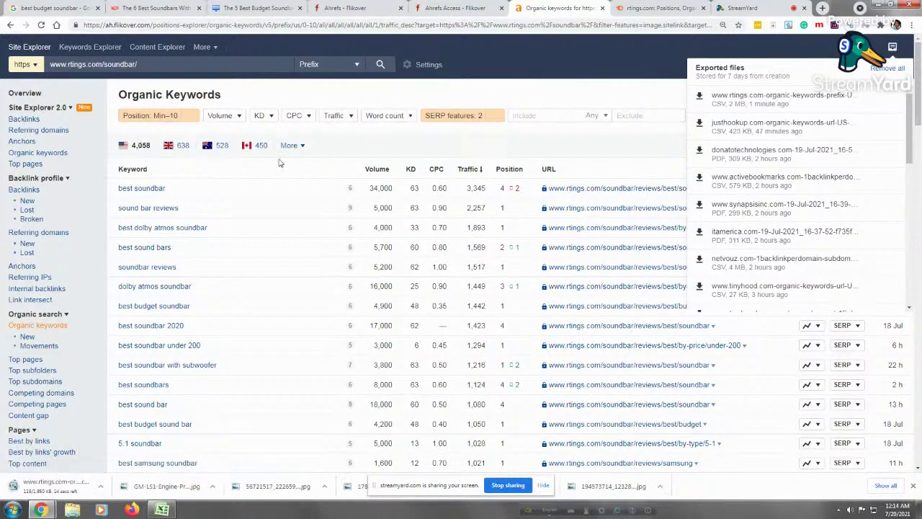
pyautogui.click(173, 140)
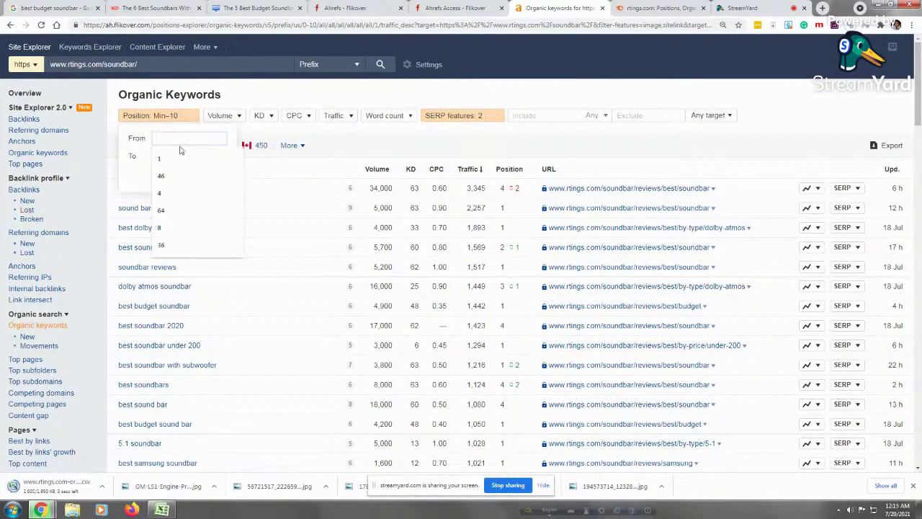
pyautogui.click(167, 116)
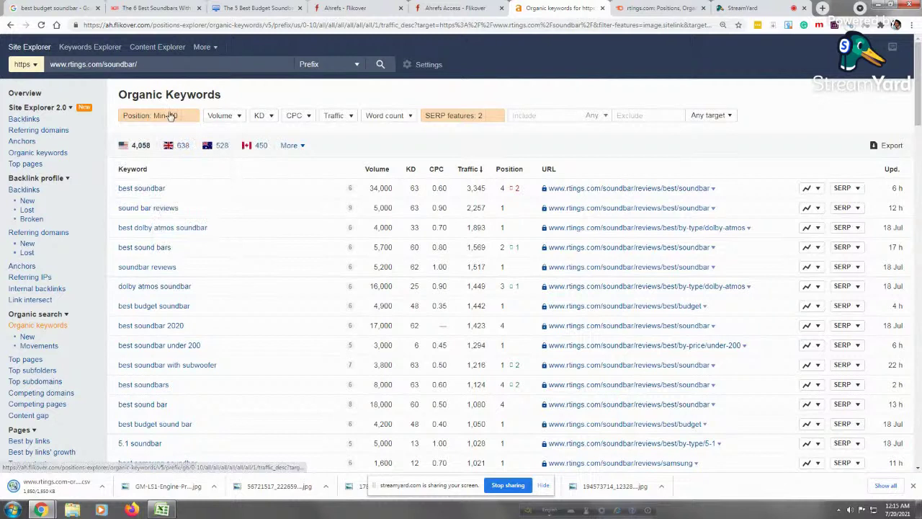
pyautogui.click(171, 116)
pyautogui.click(173, 137)
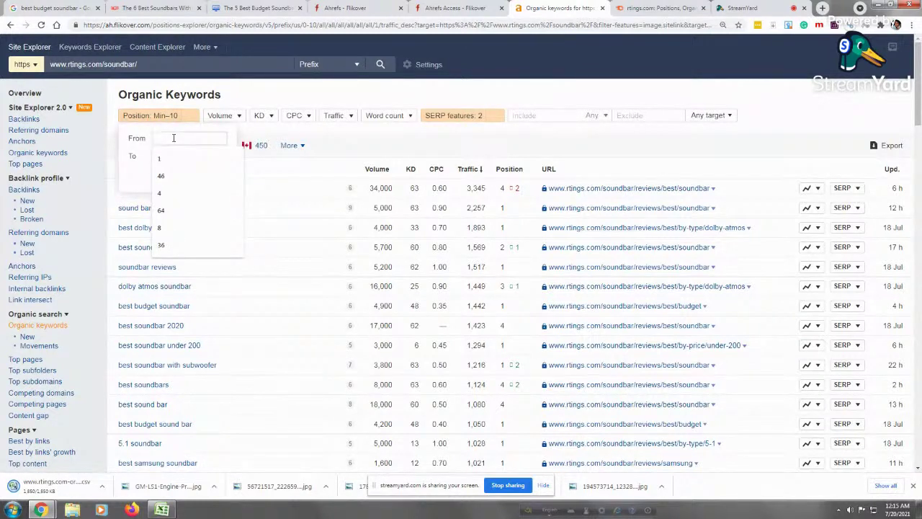
pyautogui.write('11')
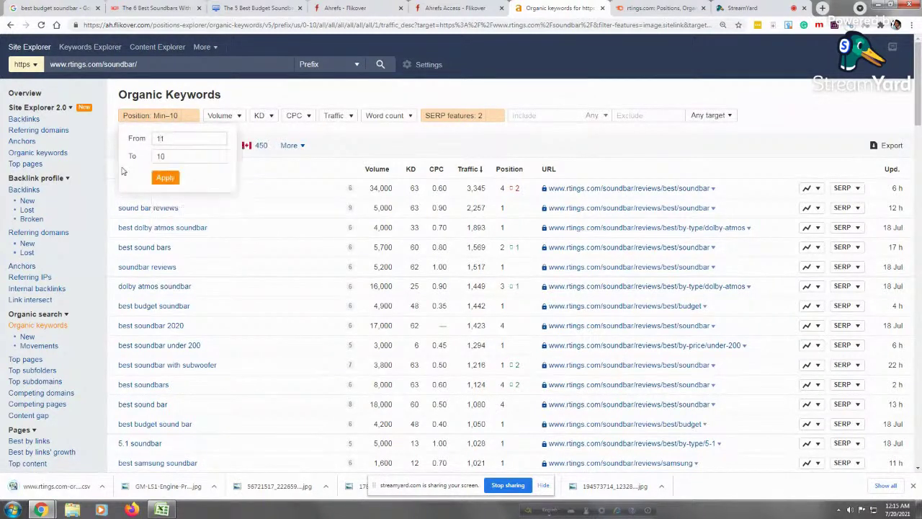
# Set the position filter's upper limit to 25 and apply the range to the organic keywords
pyautogui.click(165, 116)
pyautogui.click(161, 118)
pyautogui.click(190, 153)
pyautogui.press('BackSpace')
pyautogui.press('BackSpace')
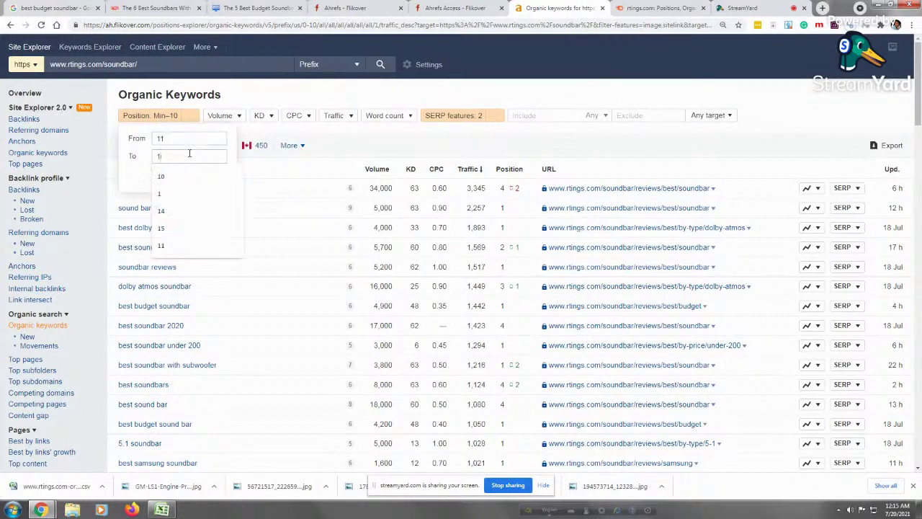
pyautogui.write('25')
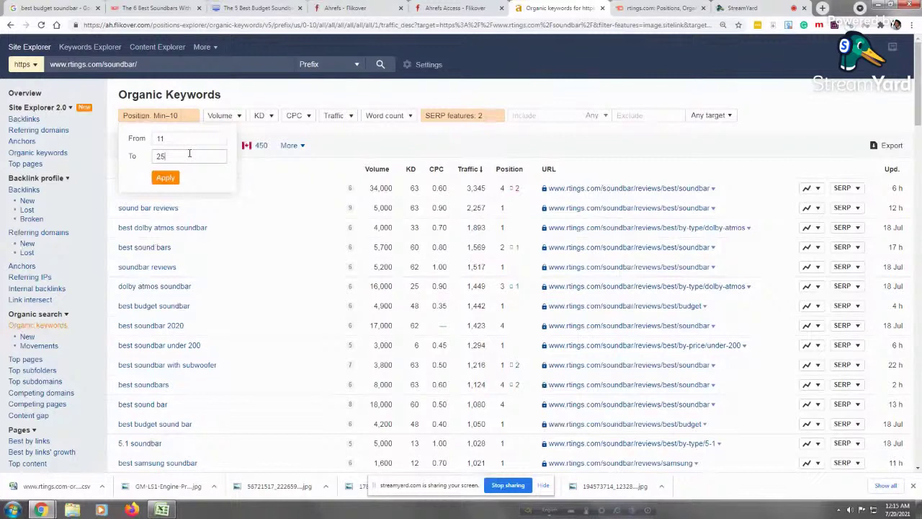
pyautogui.press('Return')
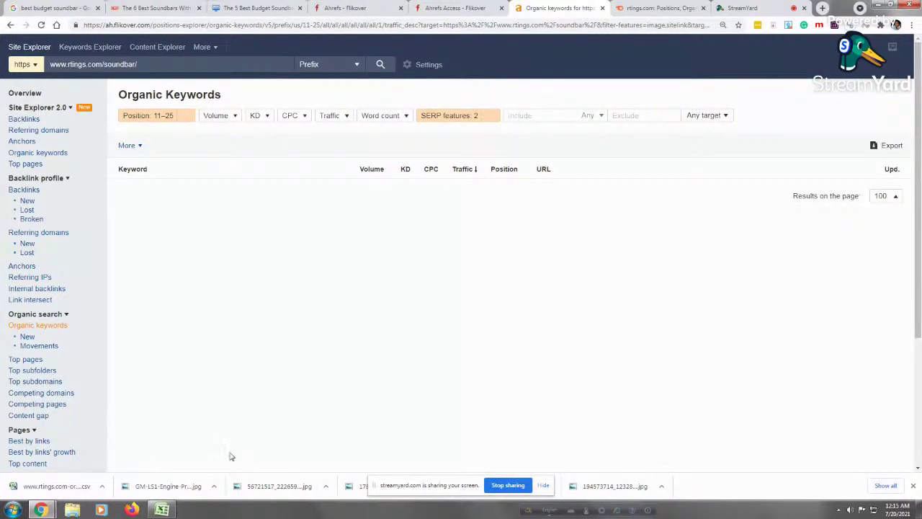
# Extend the position filter's upper limit to 33 and apply it
pyautogui.click(149, 117)
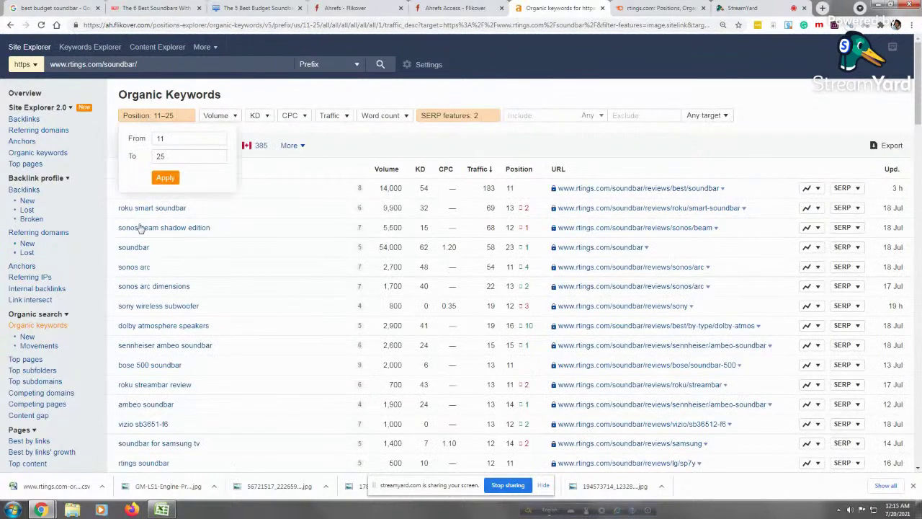
pyautogui.click(192, 156)
pyautogui.press('BackSpace')
pyautogui.press('BackSpace')
pyautogui.click(192, 155)
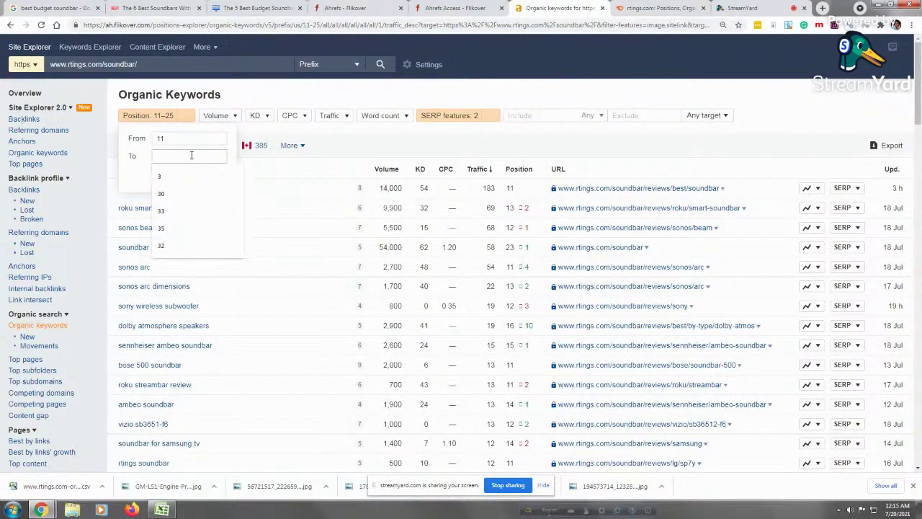
pyautogui.write('33')
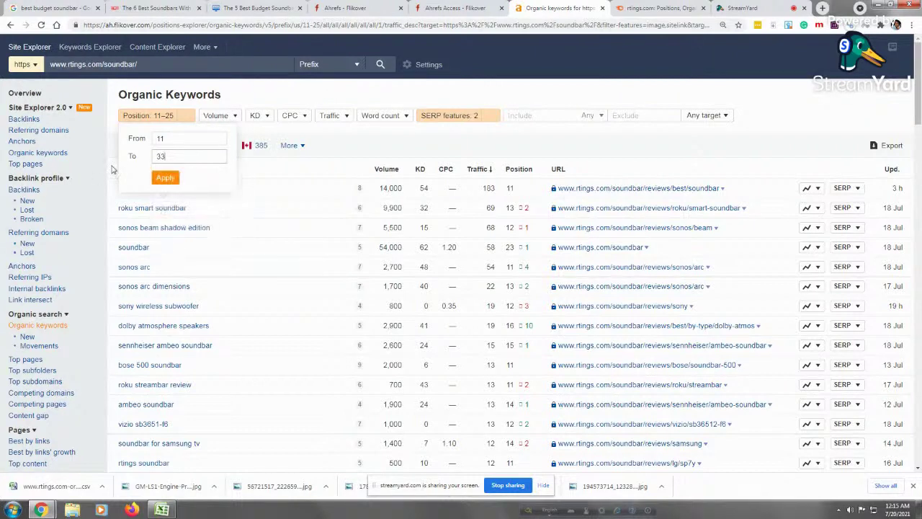
pyautogui.click(161, 180)
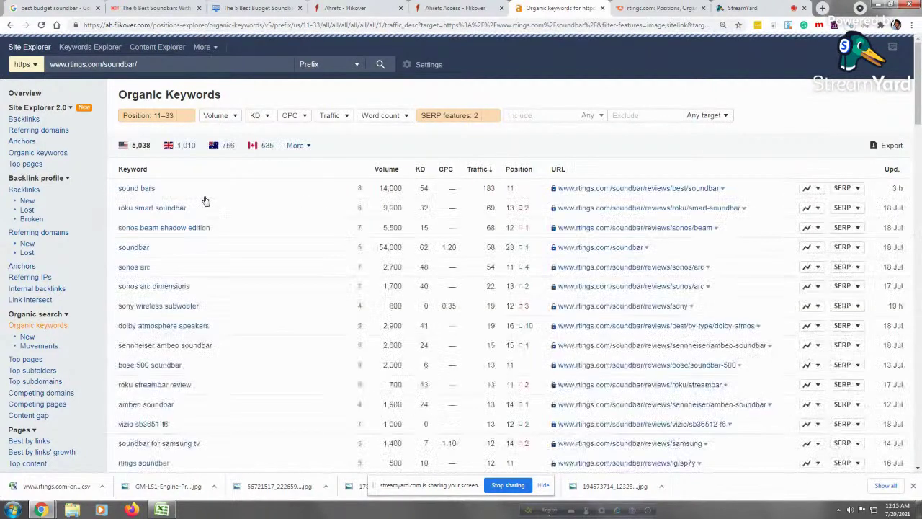
# Set the position filter's upper limit to 32 and apply it to the organic keywords
pyautogui.click(177, 119)
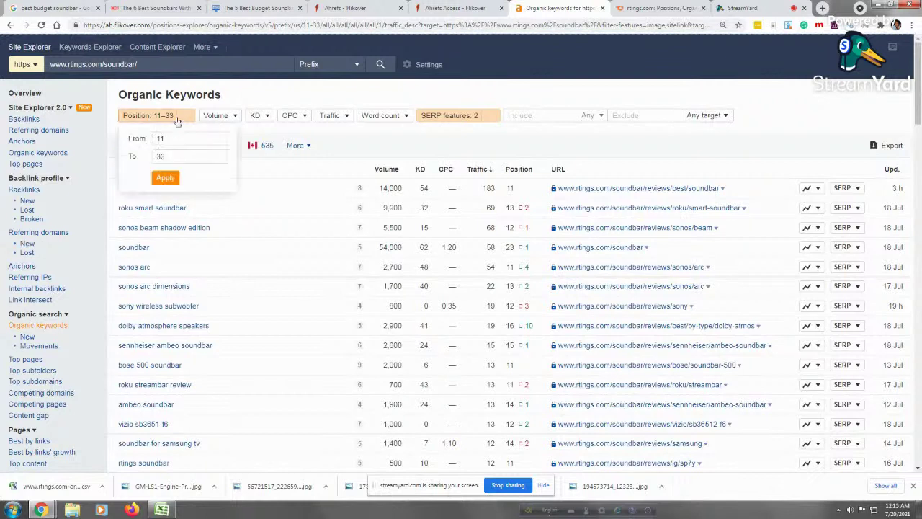
pyautogui.click(187, 156)
pyautogui.press('BackSpace')
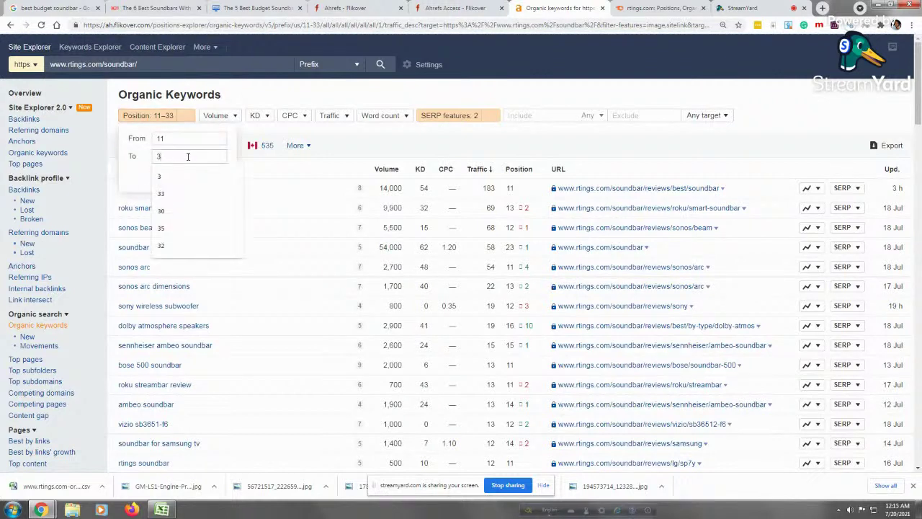
pyautogui.write('2')
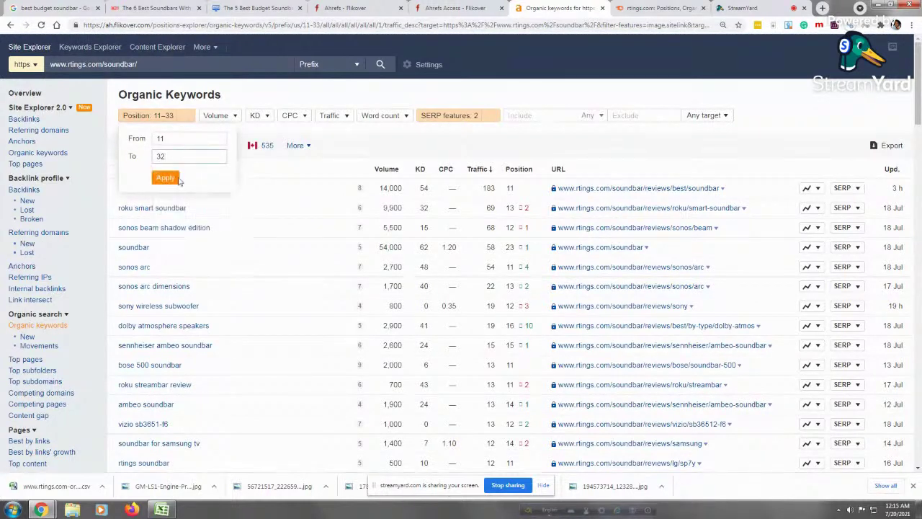
pyautogui.click(165, 178)
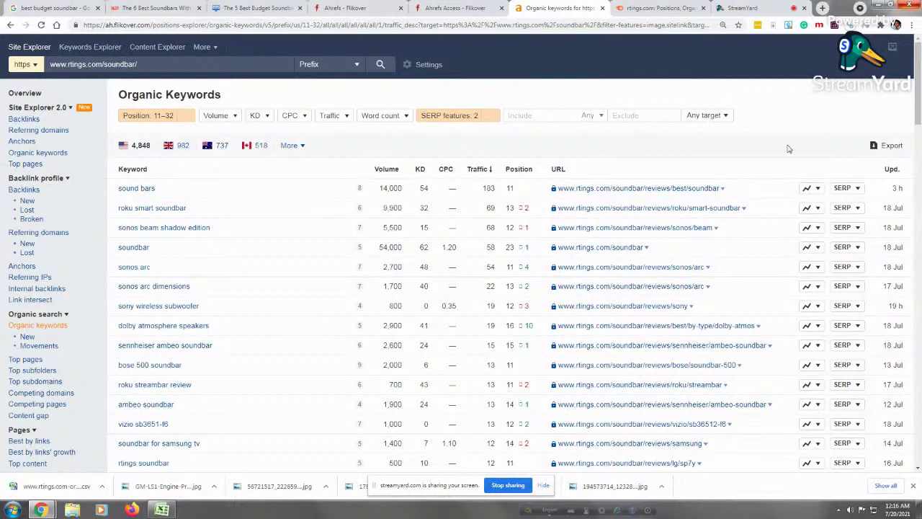
# Check the exported files list, then start a full CSV export of the position 11–32 keywords for Microsoft Excel (UTF-16)
pyautogui.click(892, 46)
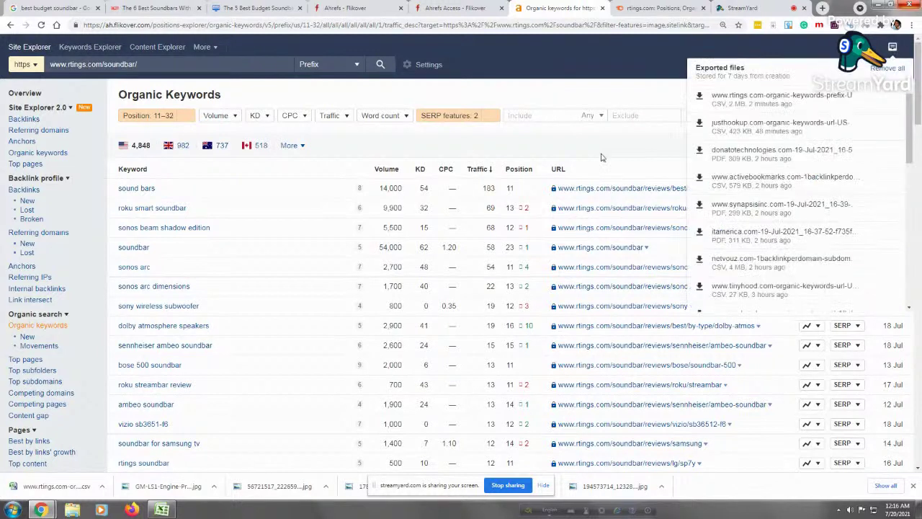
pyautogui.click(628, 89)
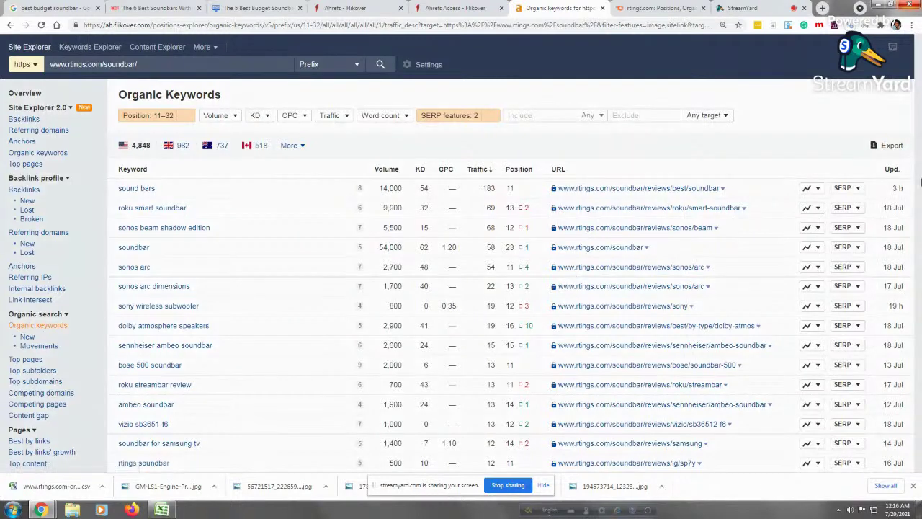
pyautogui.click(891, 144)
pyautogui.click(451, 223)
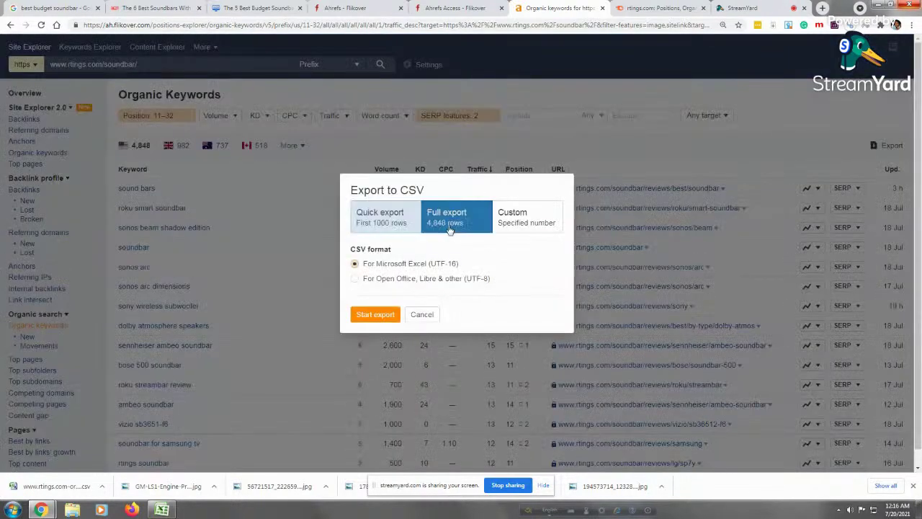
pyautogui.click(373, 315)
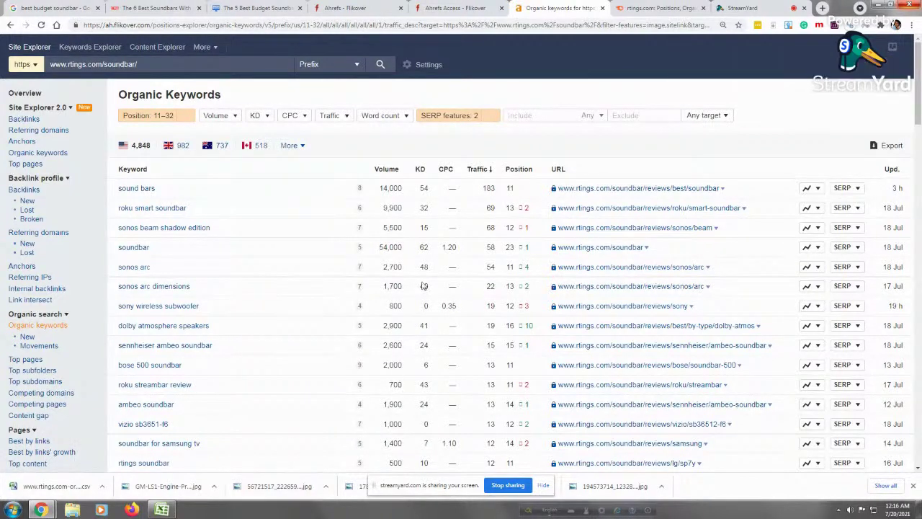
# Download the newest rtings organic keywords CSV and remove an rtings entry from the exported files list
pyautogui.click(893, 48)
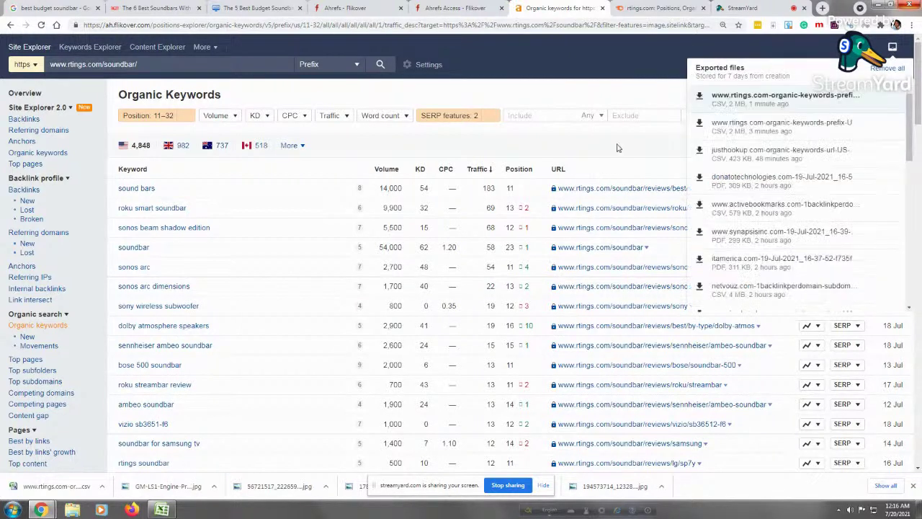
pyautogui.click(695, 100)
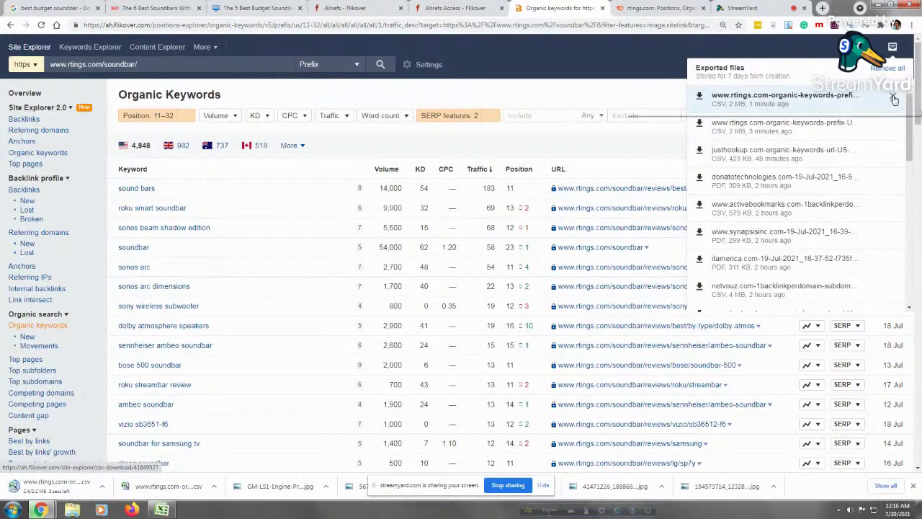
pyautogui.click(893, 97)
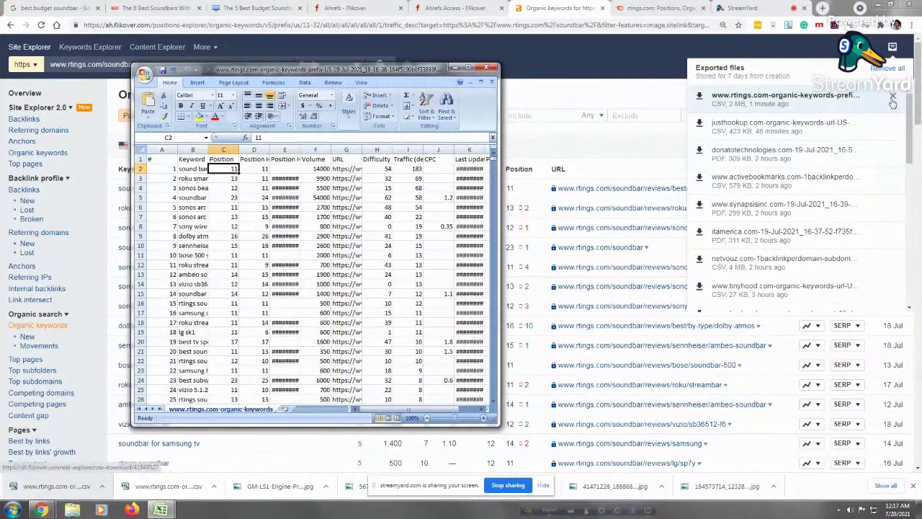
# Set the organic keywords position filter to start at 33 with no upper limit and apply it
pyautogui.click(845, 137)
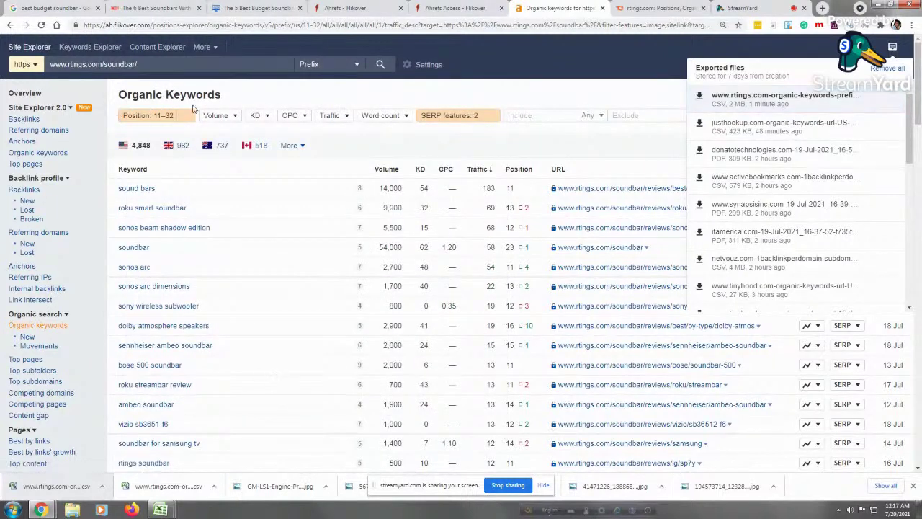
pyautogui.click(163, 119)
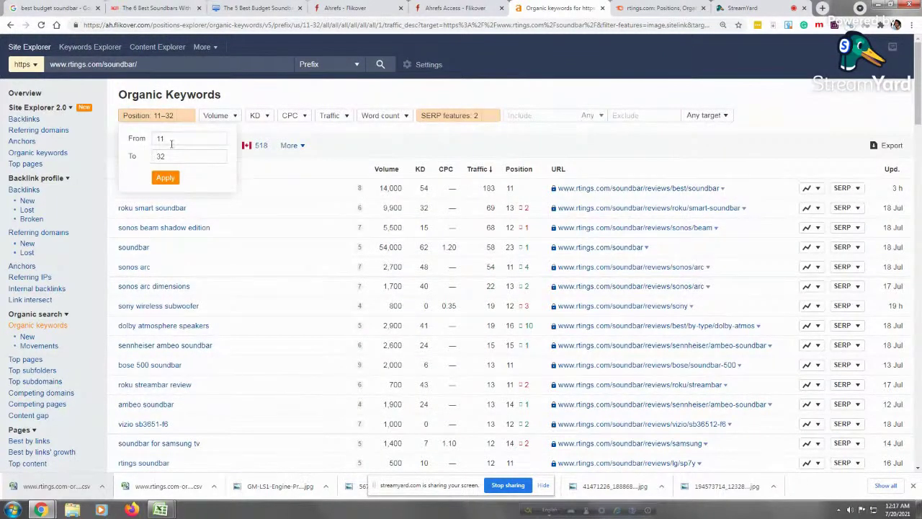
pyautogui.press('BackSpace')
pyautogui.press('BackSpace')
pyautogui.write('33')
pyautogui.click(178, 155)
pyautogui.press('BackSpace')
pyautogui.press('BackSpace')
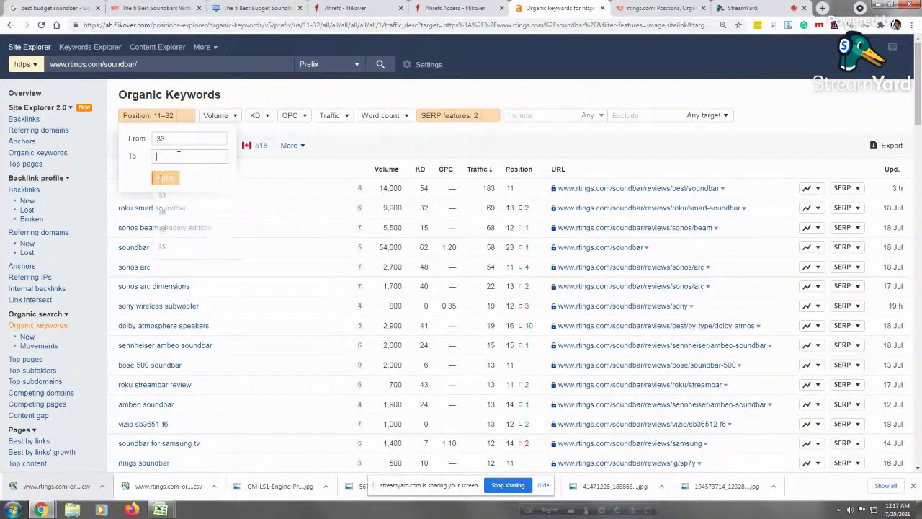
pyautogui.click(166, 179)
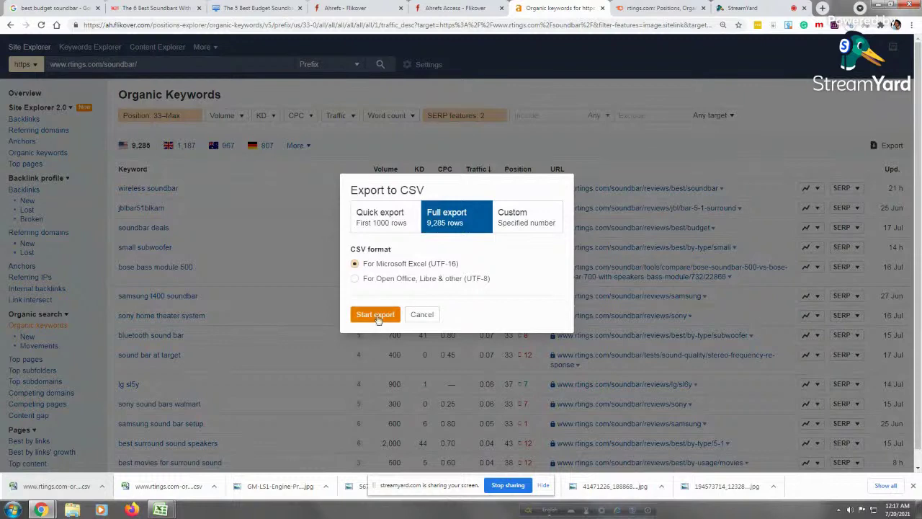
# Start a full Microsoft Excel (UTF-16) CSV export of the position 33–Max keywords and download the new rtings file from the exported files list
pyautogui.press('Escape')
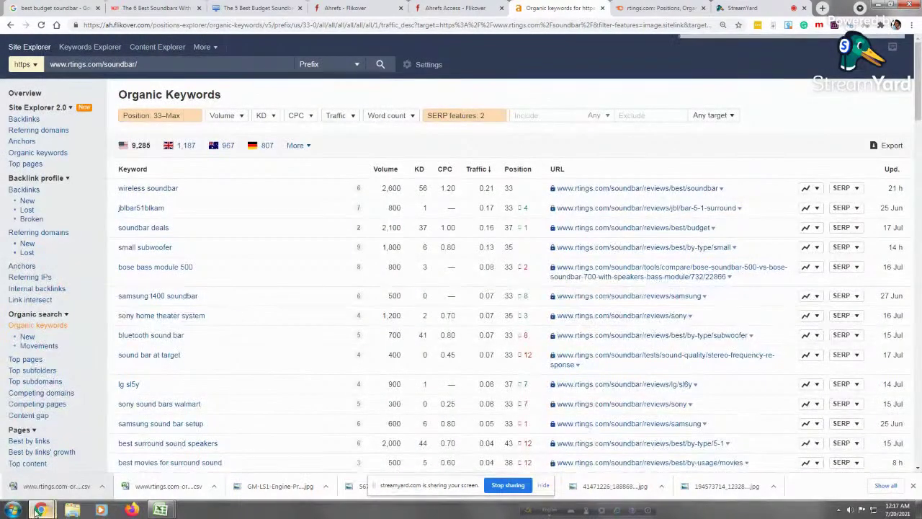
pyautogui.moveTo(45, 513)
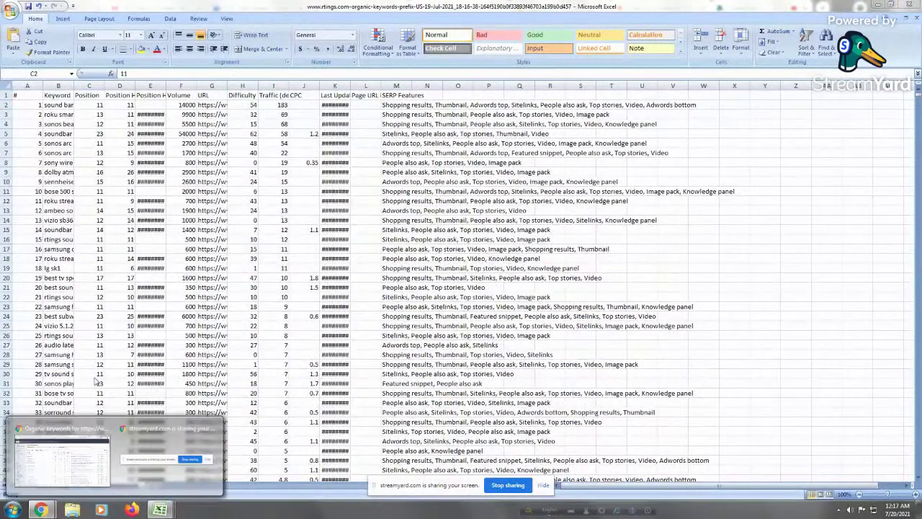
pyautogui.click(63, 464)
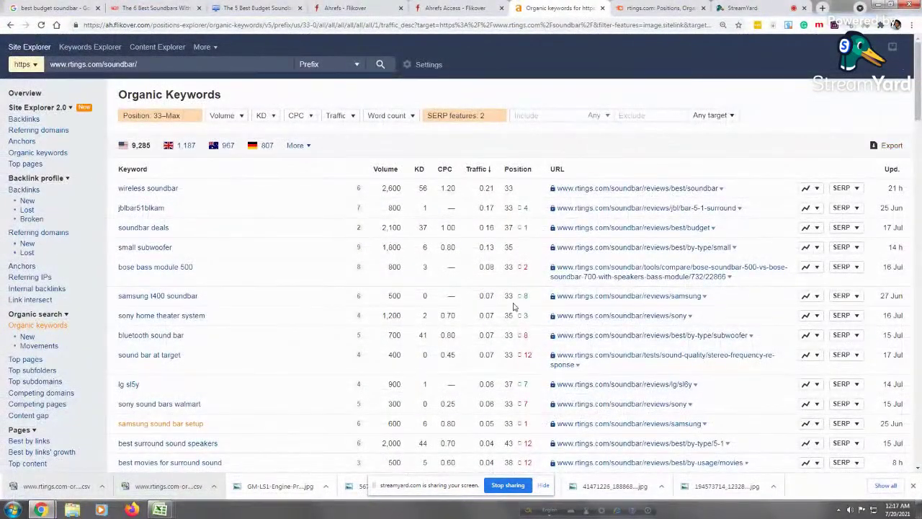
pyautogui.click(895, 49)
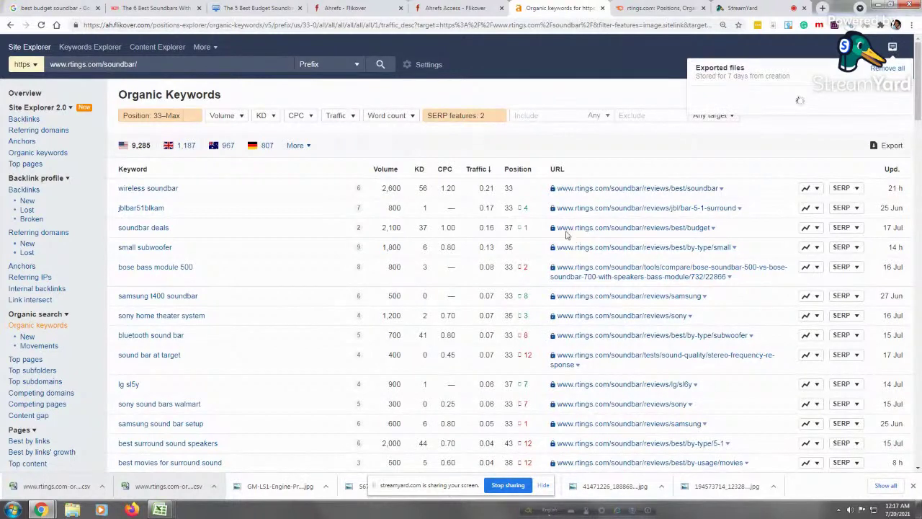
pyautogui.click(720, 99)
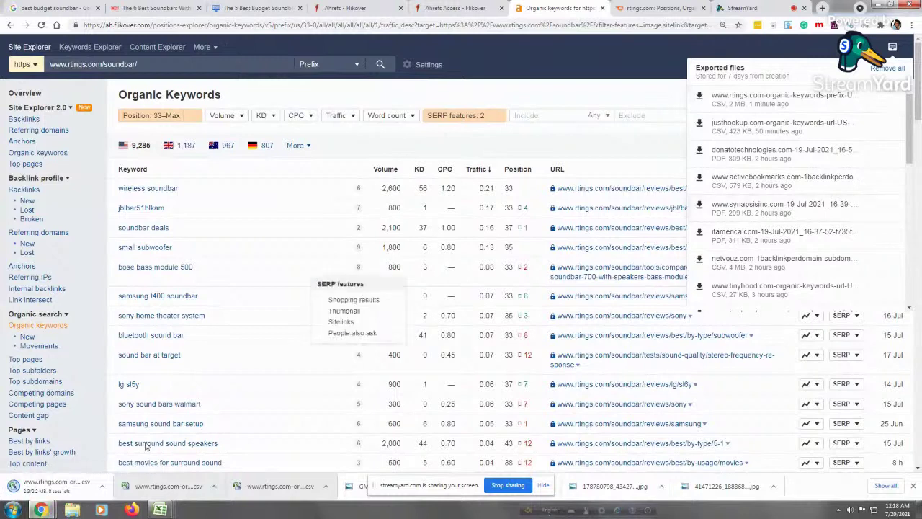
# Switch to Excel and copy all data rows of the position 33–Max workbook from A2 across columns A to M, without the header
pyautogui.moveTo(160, 510)
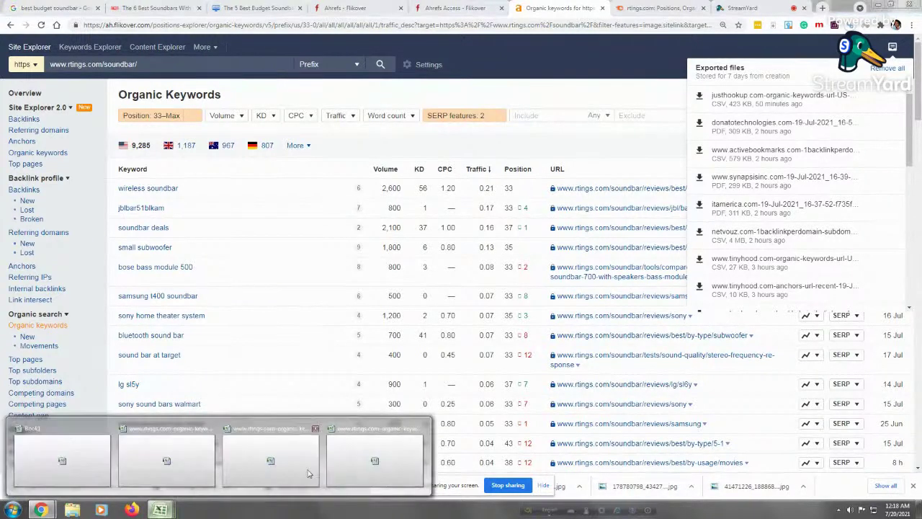
pyautogui.click(309, 473)
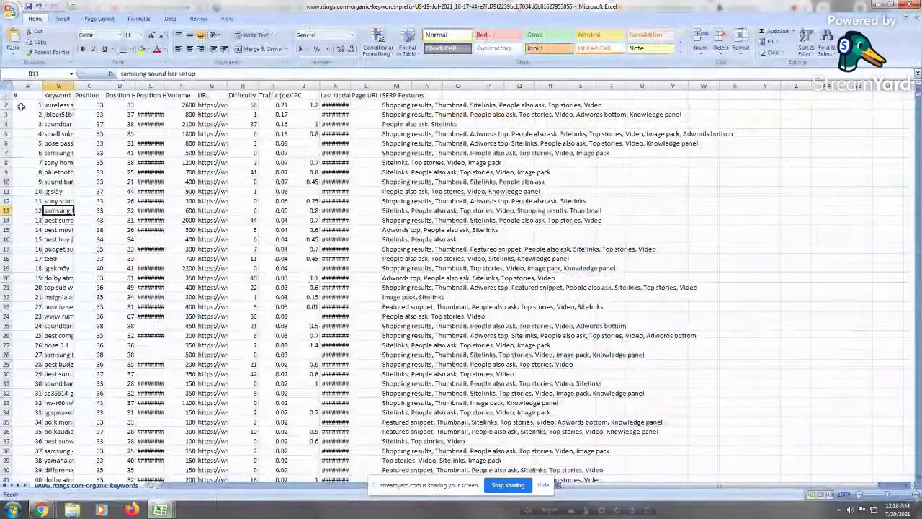
pyautogui.hotkey('ctrl', 'shift', 'Down')
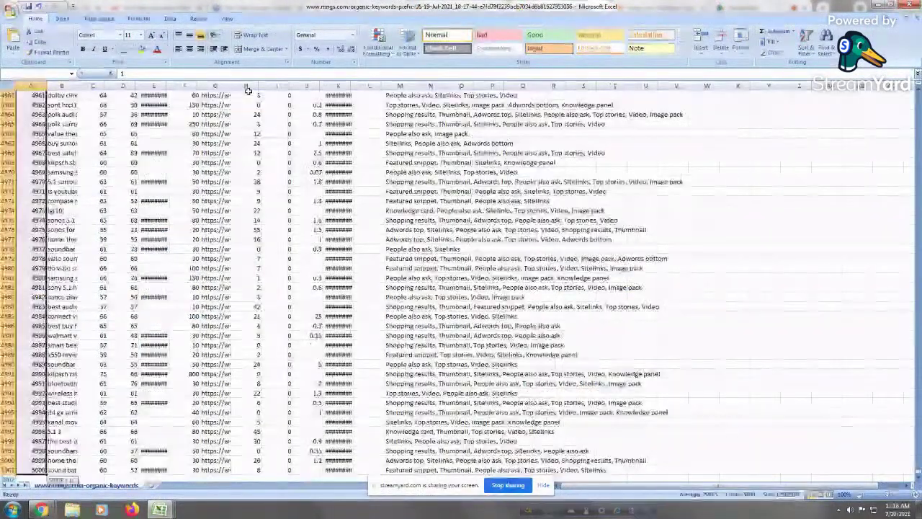
pyautogui.hotkey('shift', 'Right')
pyautogui.hotkey('shift', 'Right')
pyautogui.hotkey('shift', 'Right')
pyautogui.hotkey('shift', 'Right')
pyautogui.hotkey('shift', 'Right')
pyautogui.hotkey('shift', 'Right')
pyautogui.hotkey('shift', 'Right')
pyautogui.hotkey('shift', 'Right')
pyautogui.hotkey('shift', 'Right')
pyautogui.hotkey('shift', 'Right')
pyautogui.hotkey('shift', 'Right')
pyautogui.hotkey('shift', 'Right')
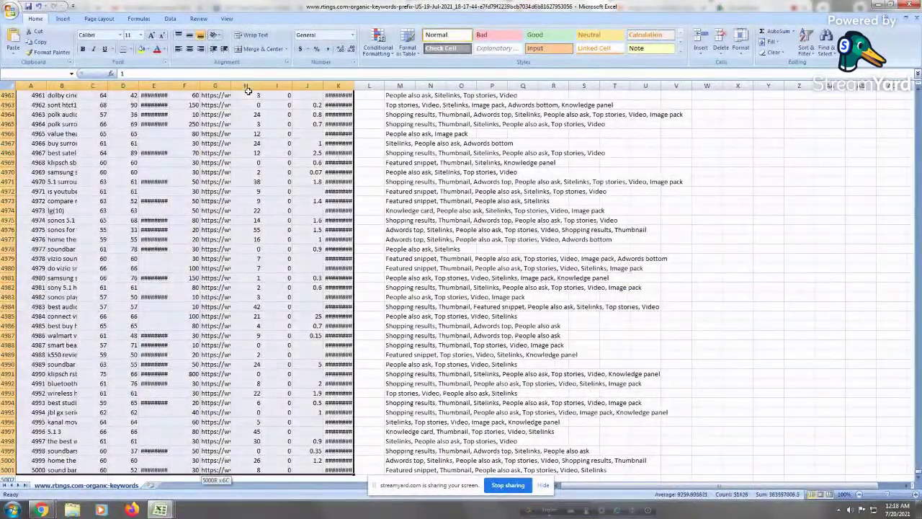
pyautogui.rightClick(323, 229)
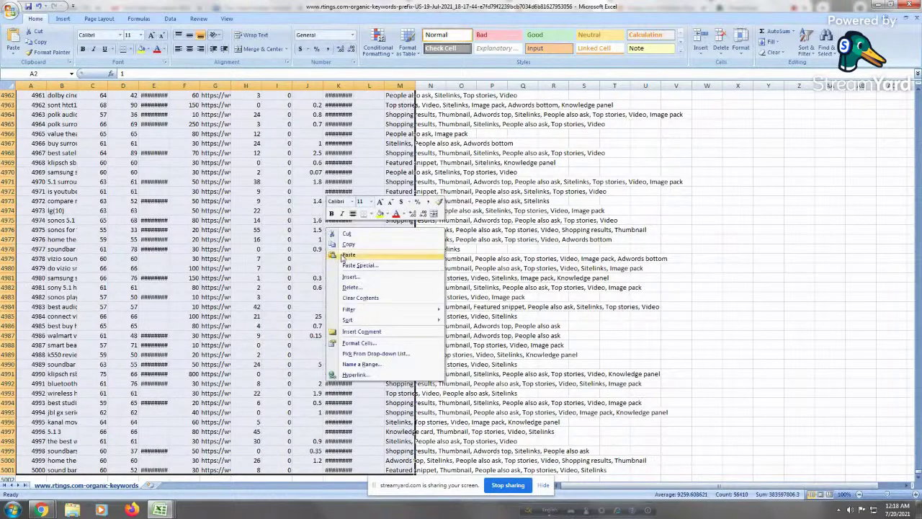
pyautogui.click(353, 245)
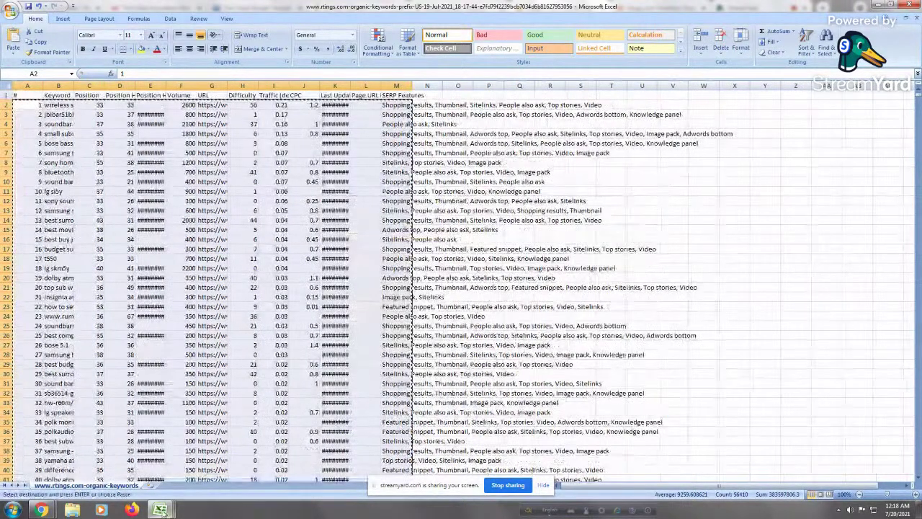
# Paste the copied rows into the workbook with positions up to 10, directly below its last row at A4060
pyautogui.moveTo(160, 510)
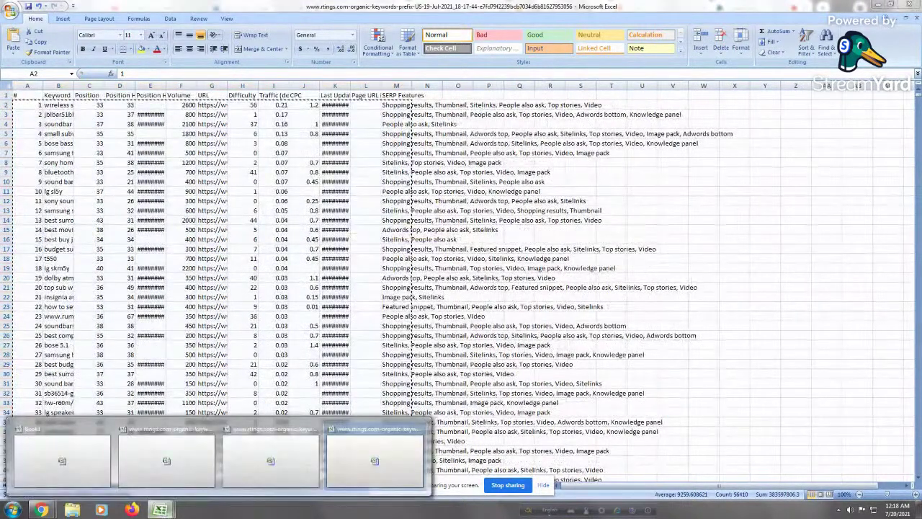
pyautogui.click(283, 447)
pyautogui.hotkey('ctrl', 'Down')
pyautogui.press('Down')
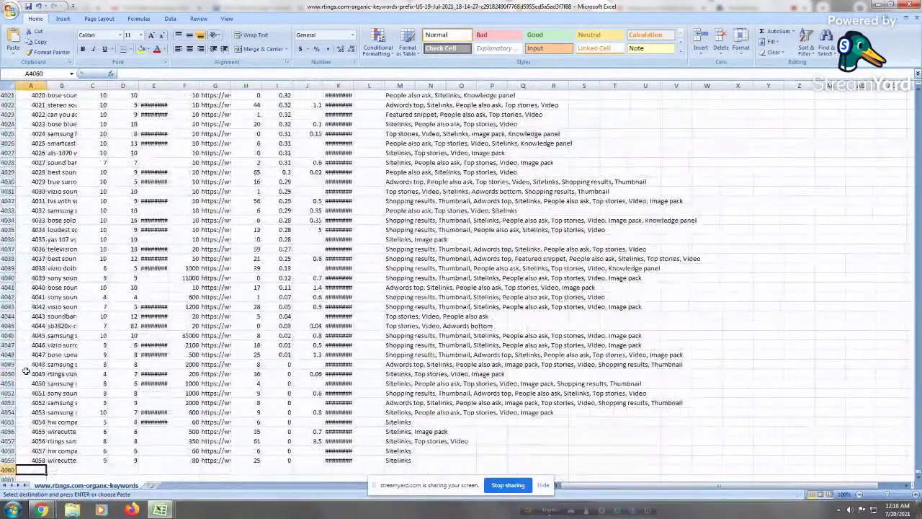
pyautogui.press('Return')
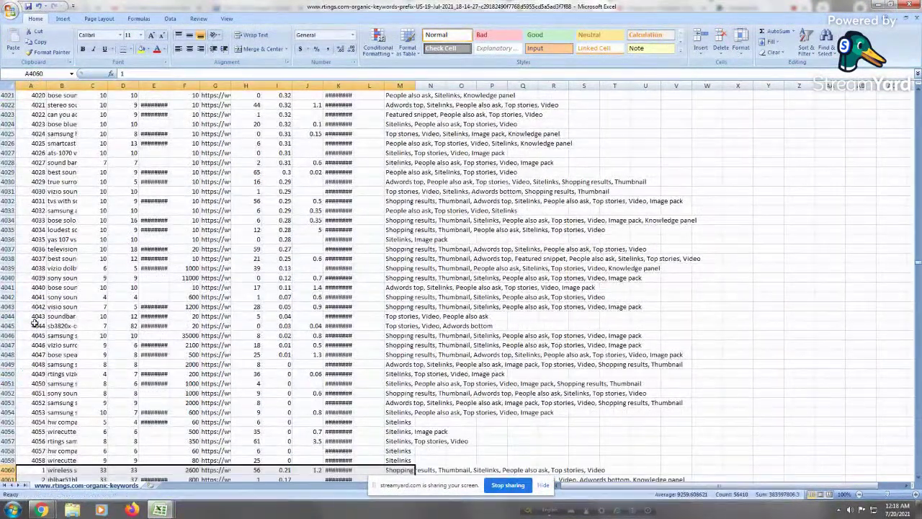
# Copy all the combined data rows of this workbook from A2 to the last cell, leaving out the header
pyautogui.click(26, 393)
pyautogui.hotkey('ctrl', 'Home')
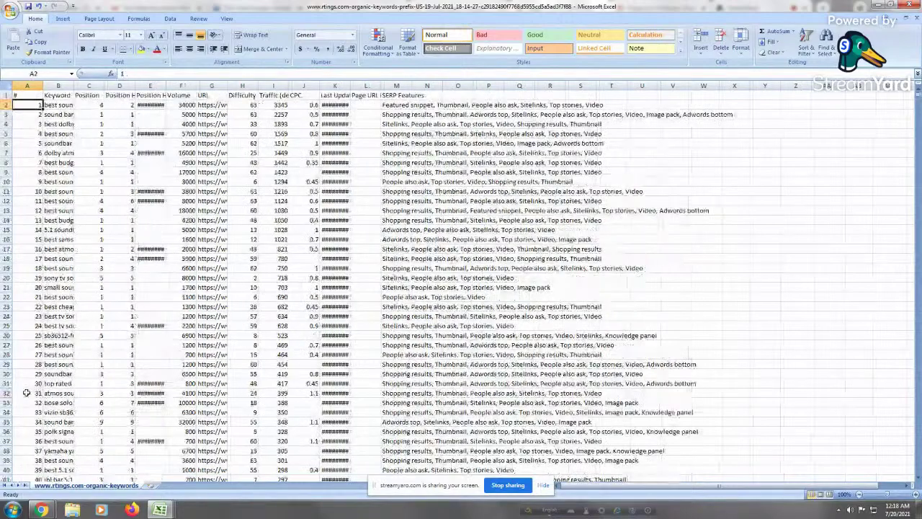
pyautogui.hotkey('ctrl', 'shift', 'End')
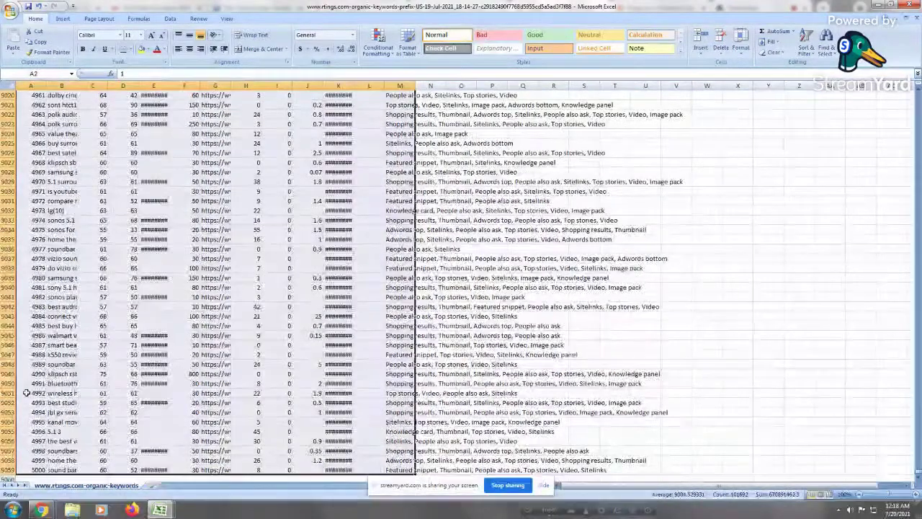
pyautogui.rightClick(64, 351)
pyautogui.click(102, 202)
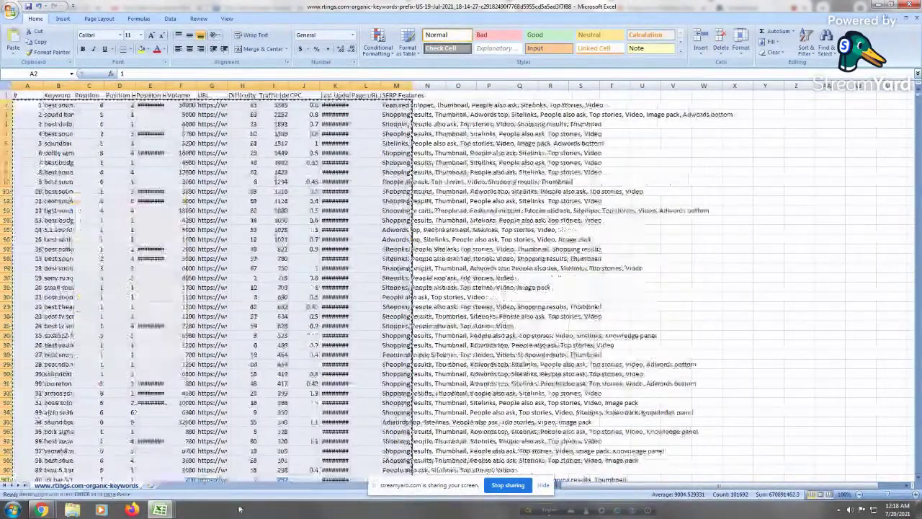
# Paste the combined rows into the position 11–32 workbook, directly below its last row at A4850
pyautogui.moveTo(160, 509)
pyautogui.click(156, 429)
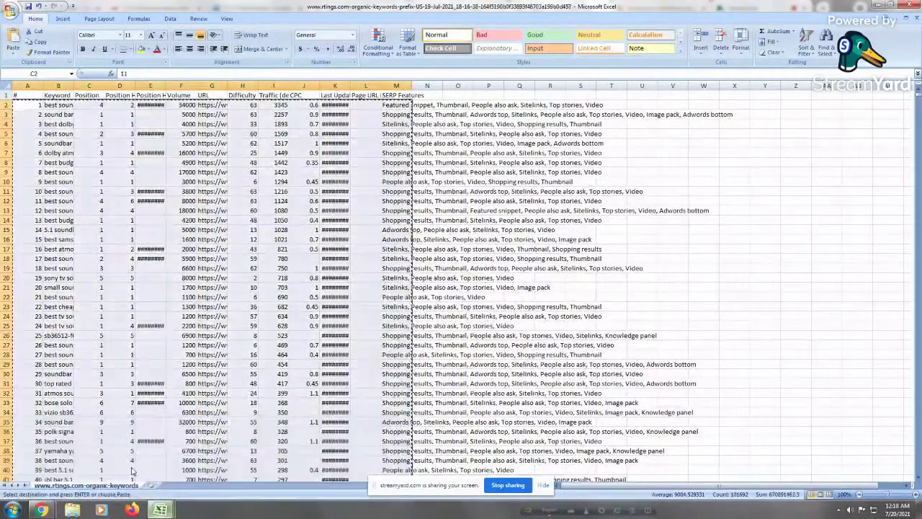
pyautogui.click(22, 354)
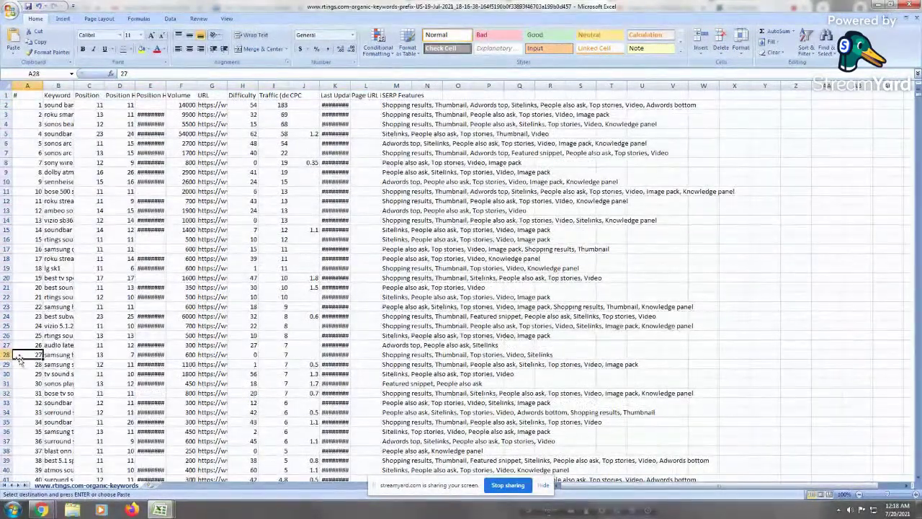
pyautogui.hotkey('ctrl', 'Down')
pyautogui.press('Down')
pyautogui.hotkey('ctrl', 'v')
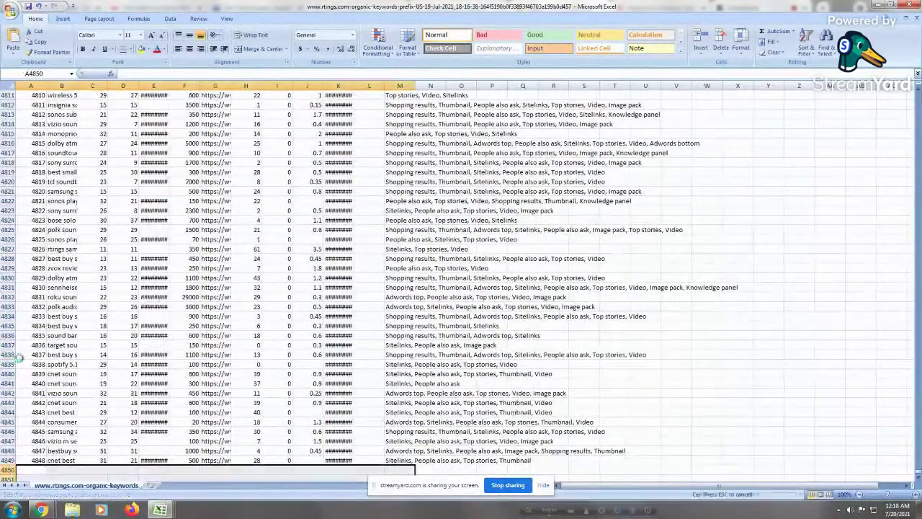
# Return to the start of the merged sheet and delete the # numbering column A
pyautogui.click(32, 354)
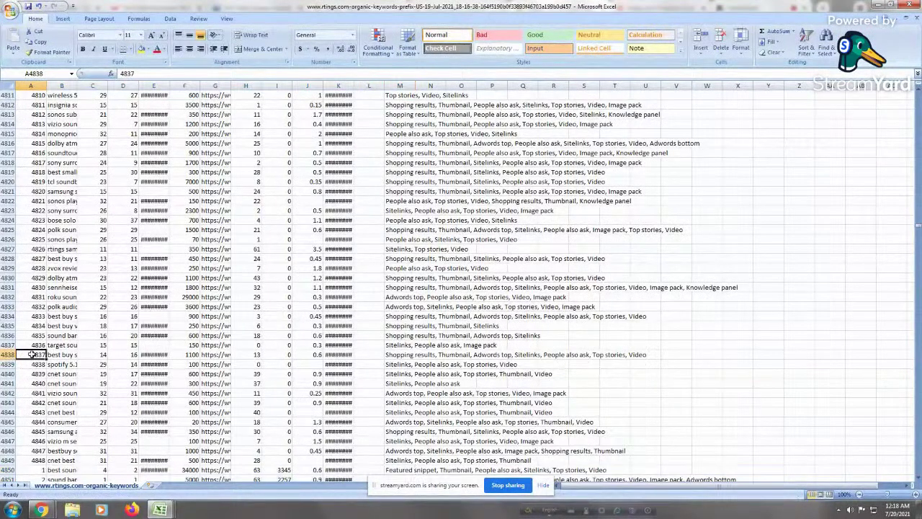
pyautogui.hotkey('ctrl', 'Home')
pyautogui.click(27, 181)
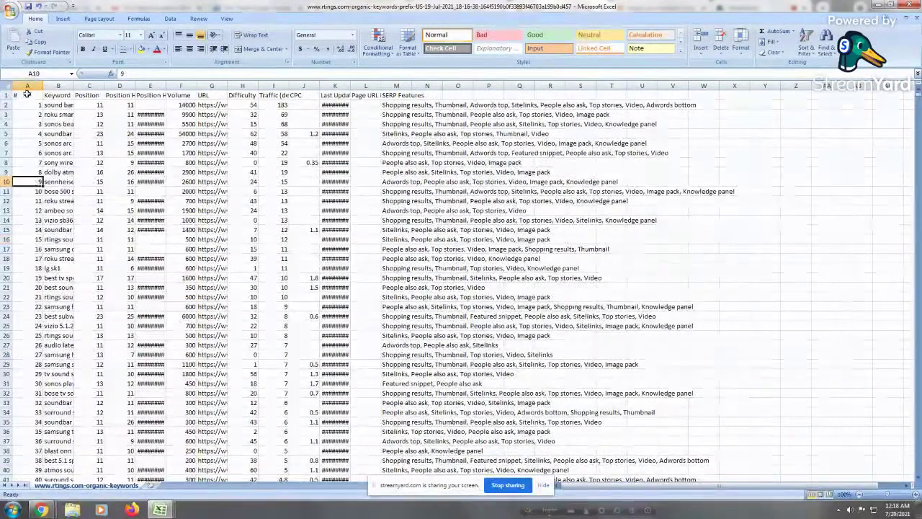
pyautogui.rightClick(26, 85)
pyautogui.click(43, 173)
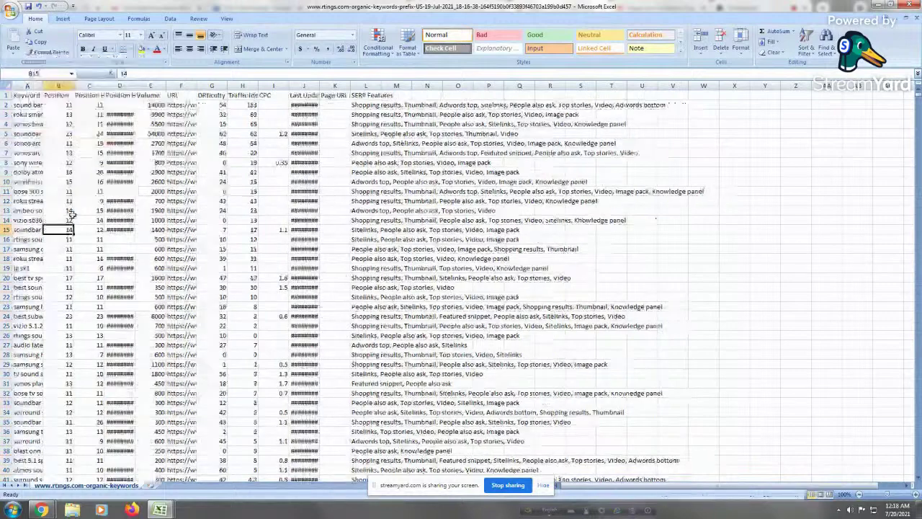
# Delete the two extra position columns between Position and Volume, keeping the main Position column
pyautogui.click(89, 86)
pyautogui.rightClick(90, 86)
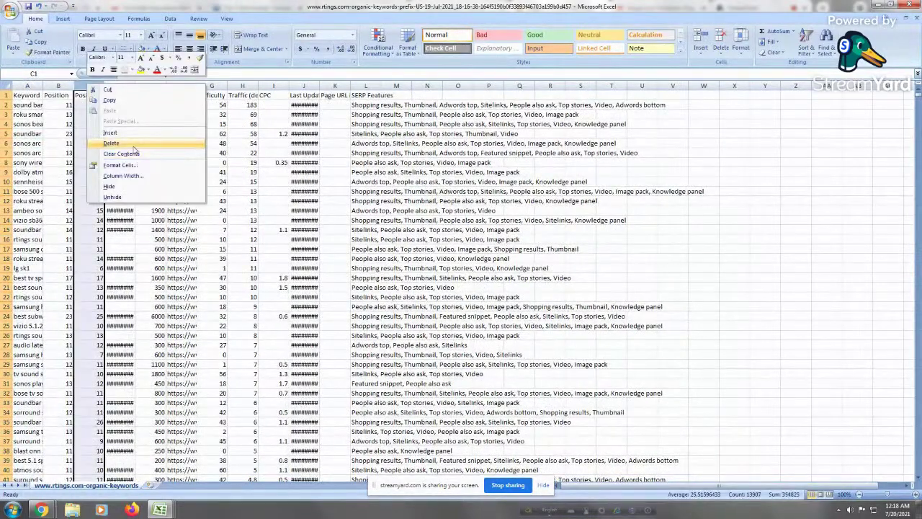
pyautogui.click(132, 144)
pyautogui.rightClick(92, 88)
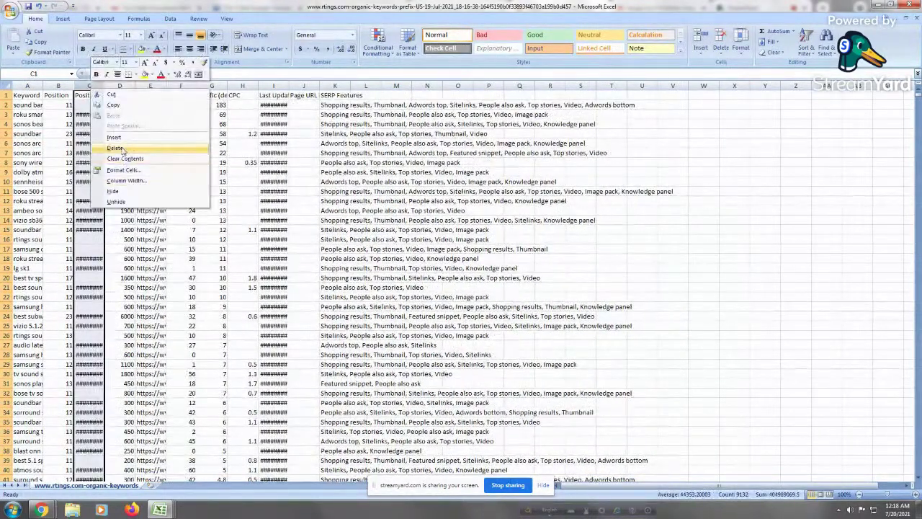
pyautogui.click(123, 149)
# Delete the Traffic, CPC and Last Update columns (F to H) from the merged keyword sheet
pyautogui.click(91, 95)
pyautogui.click(59, 96)
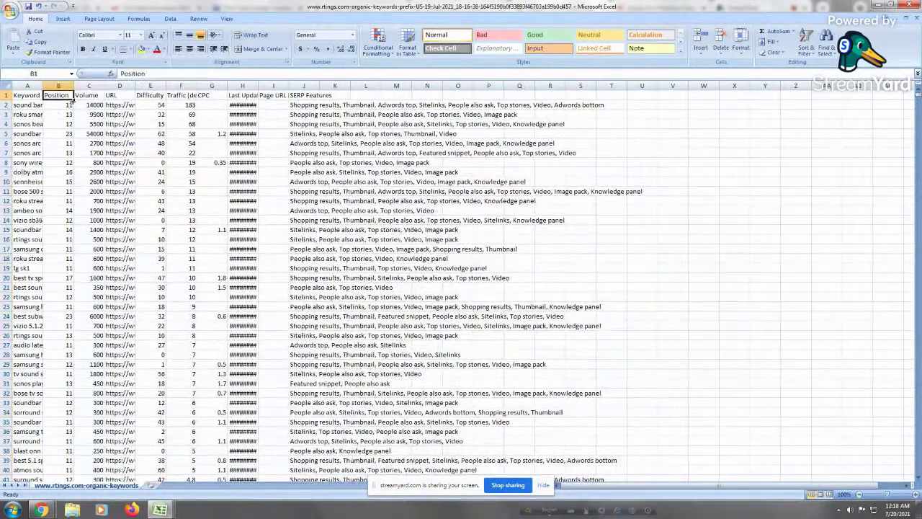
pyautogui.click(92, 94)
pyautogui.click(128, 96)
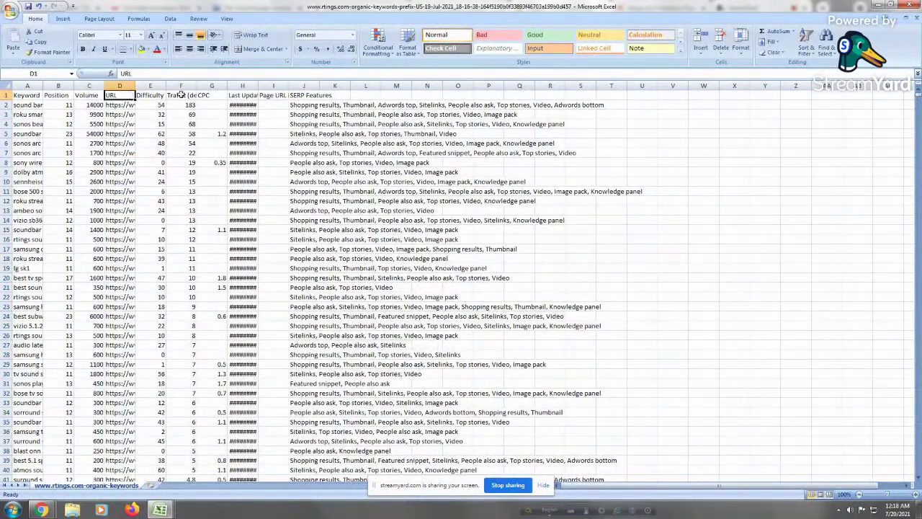
pyautogui.click(160, 95)
pyautogui.click(180, 105)
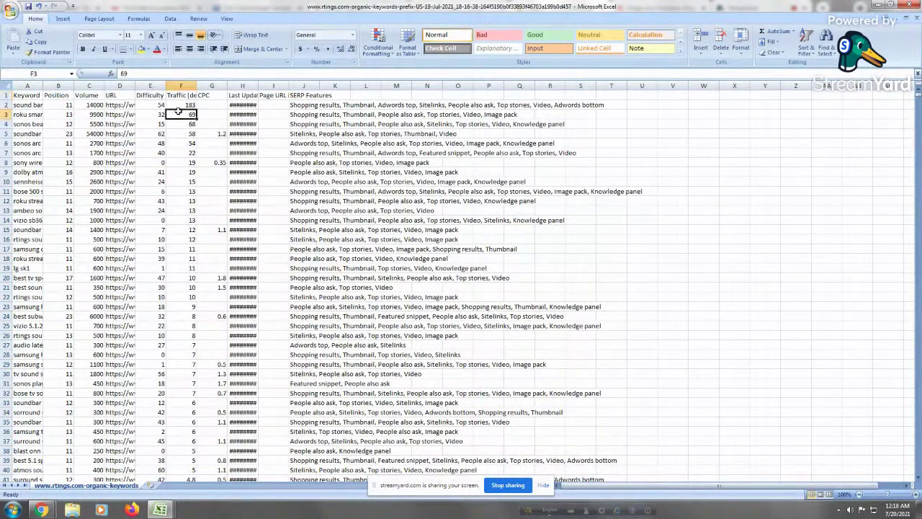
pyautogui.click(179, 95)
pyautogui.click(182, 84)
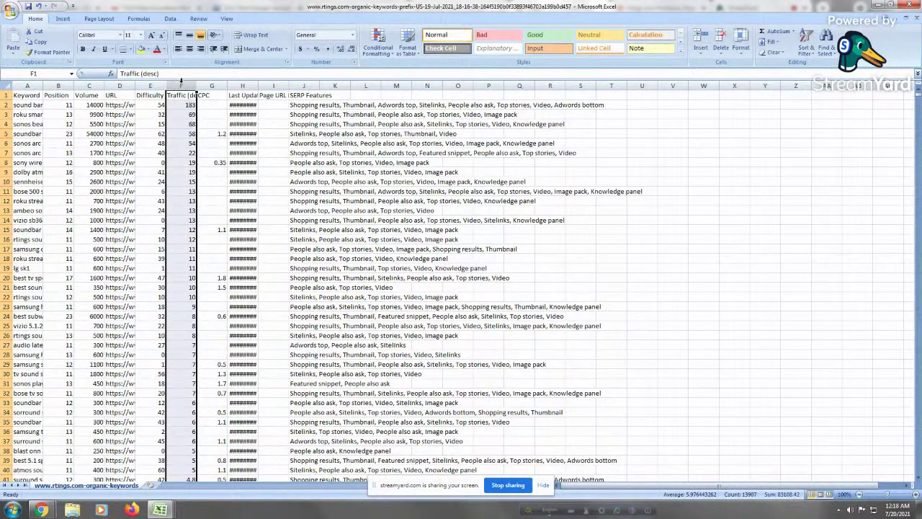
pyautogui.moveTo(189, 81); pyautogui.dragTo(233, 79)
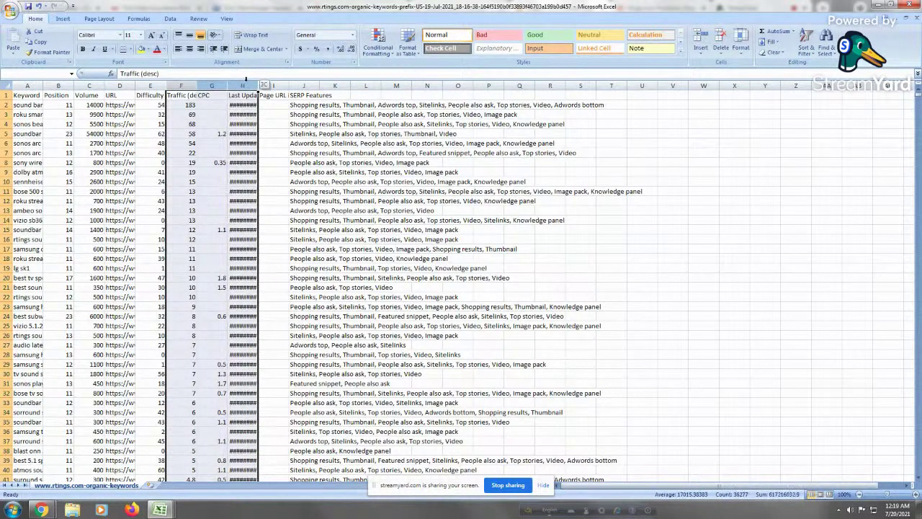
pyautogui.rightClick(245, 85)
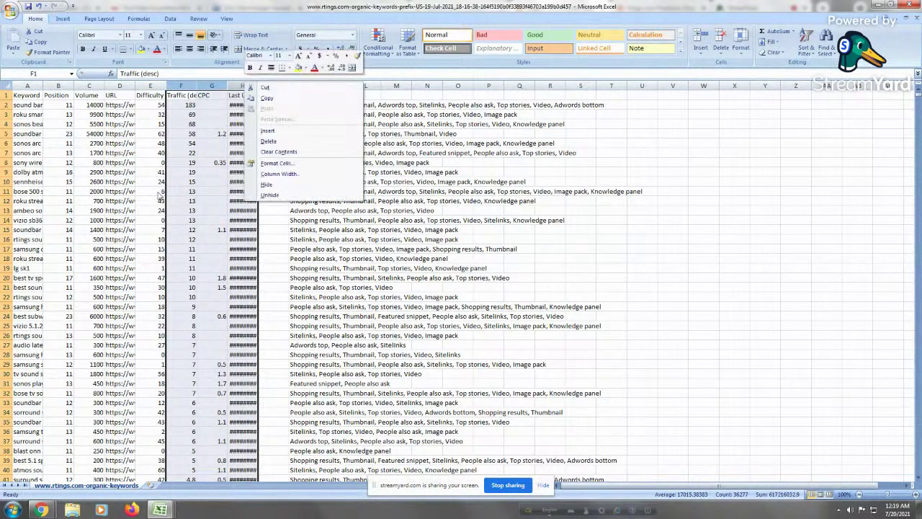
pyautogui.click(276, 143)
pyautogui.click(243, 206)
pyautogui.click(212, 114)
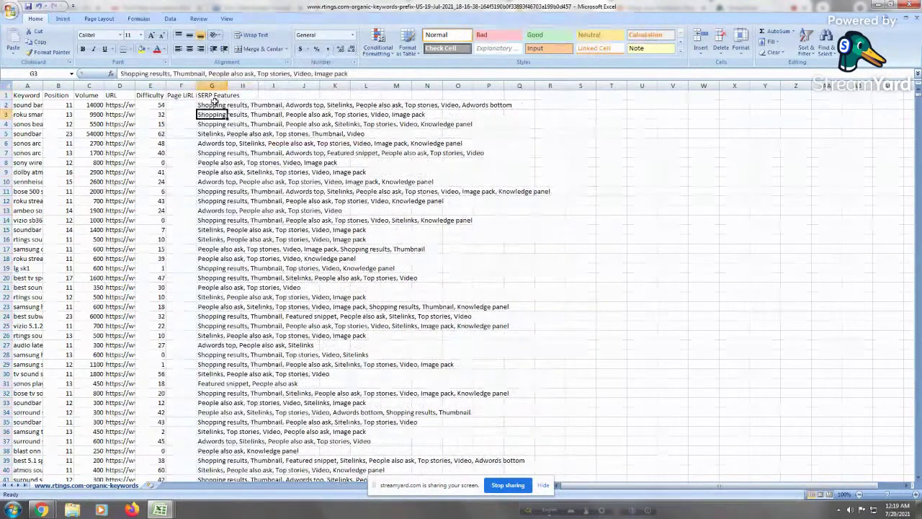
# Insert an empty row directly below the header row and widen the Keyword column to fit its longest entry
pyautogui.click(6, 105)
pyautogui.rightClick(7, 105)
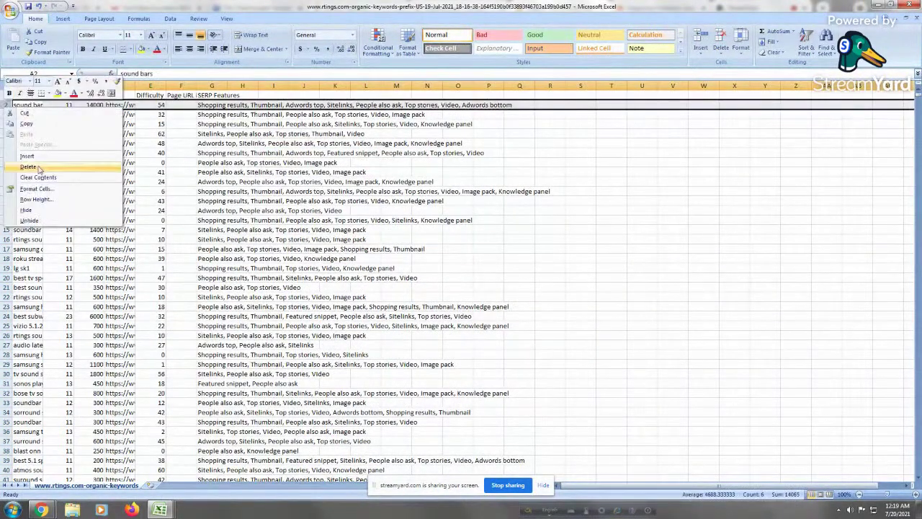
pyautogui.click(27, 156)
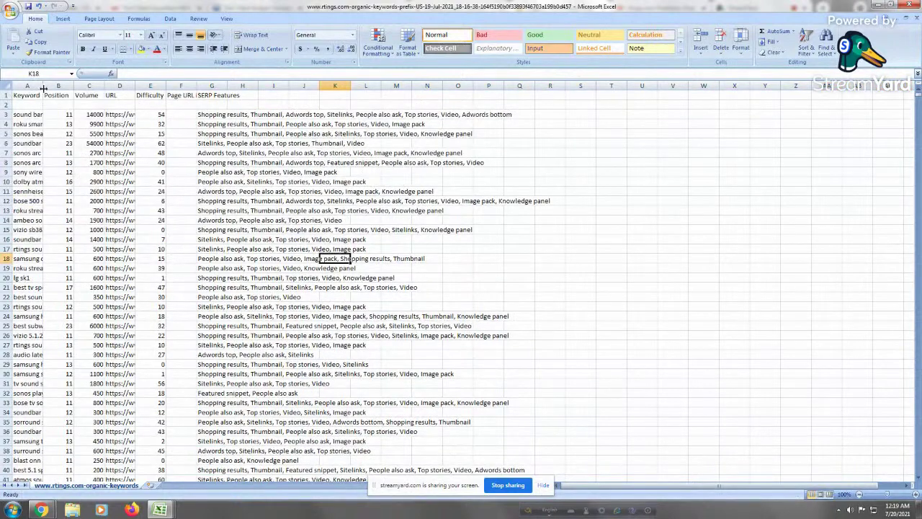
pyautogui.doubleClick(42, 85)
pyautogui.click(36, 306)
pyautogui.click(79, 153)
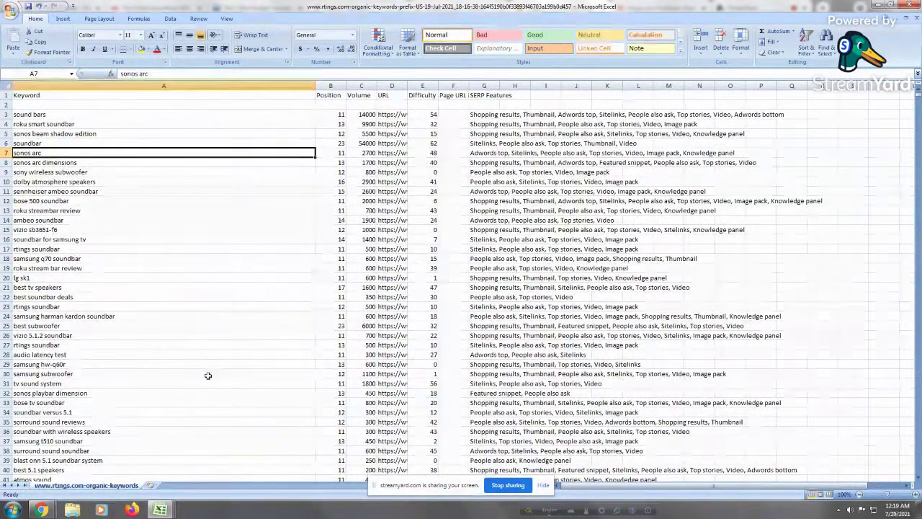
# Highlight duplicate values in the whole Keyword column A with Light Red Fill with Dark Red Text using conditional formatting
pyautogui.click(79, 126)
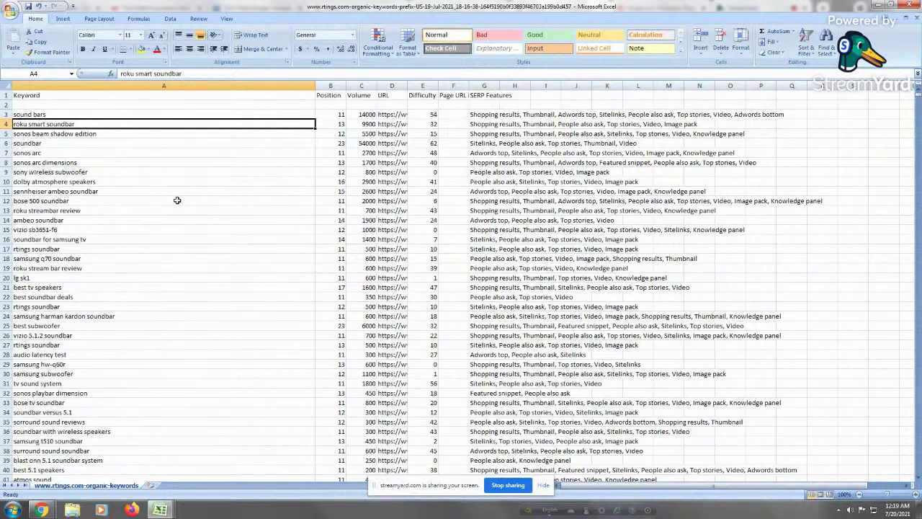
pyautogui.click(114, 191)
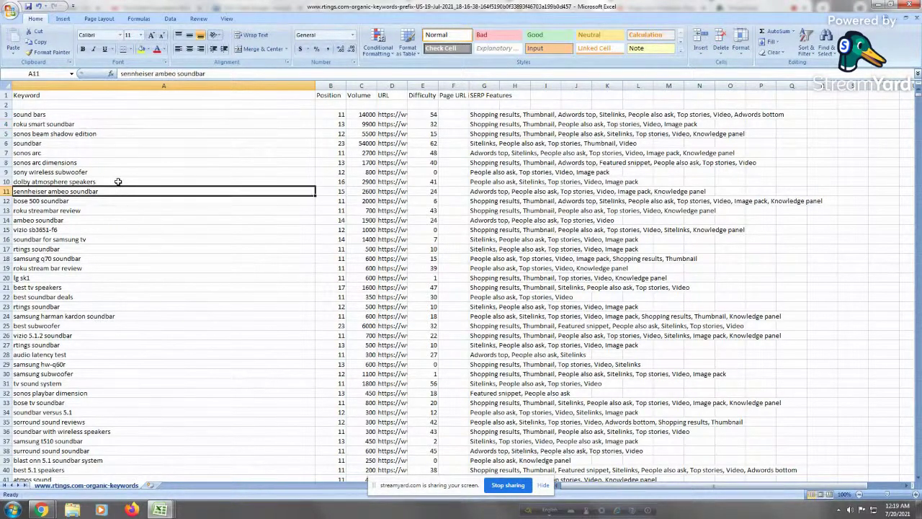
pyautogui.click(91, 165)
pyautogui.click(86, 86)
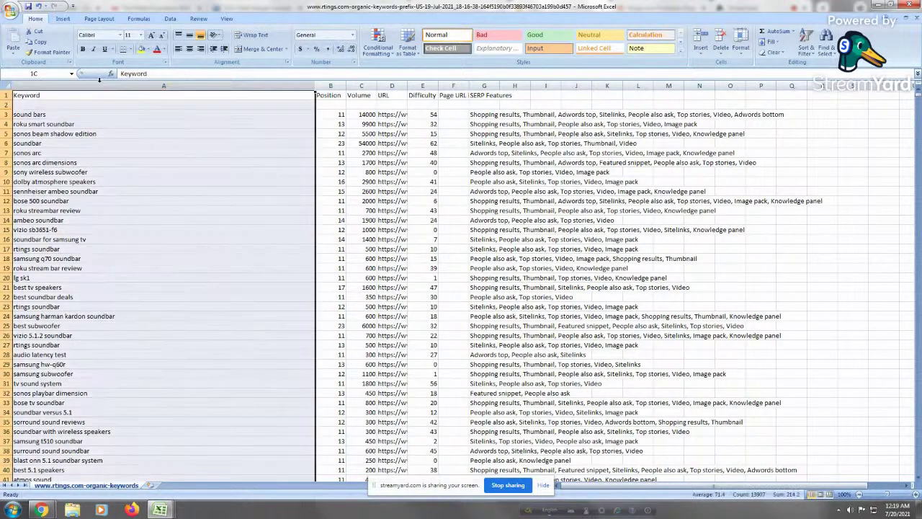
pyautogui.click(377, 45)
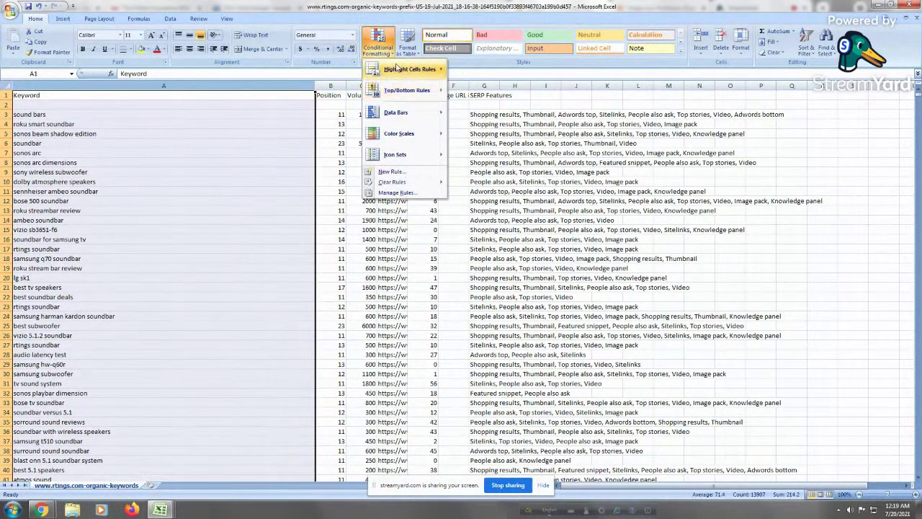
pyautogui.moveTo(404, 70)
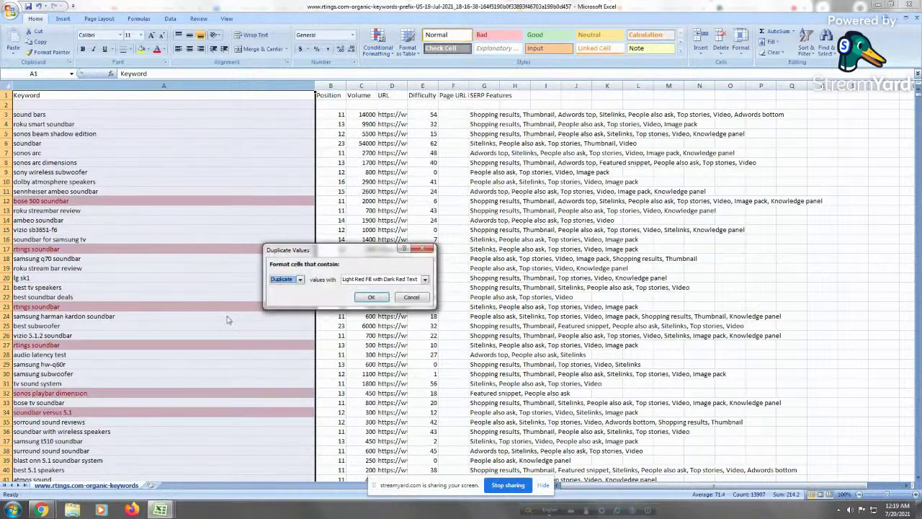
pyautogui.click(370, 296)
# Look through the Keyword column for highlighted duplicate keywords and return to the first rows
pyautogui.click(91, 345)
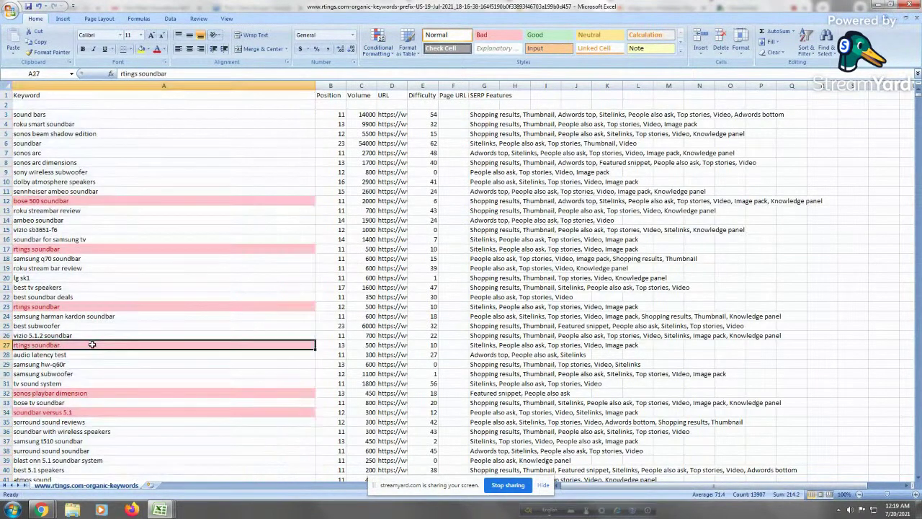
pyautogui.click(95, 296)
pyautogui.scroll(-13, 164, 249)
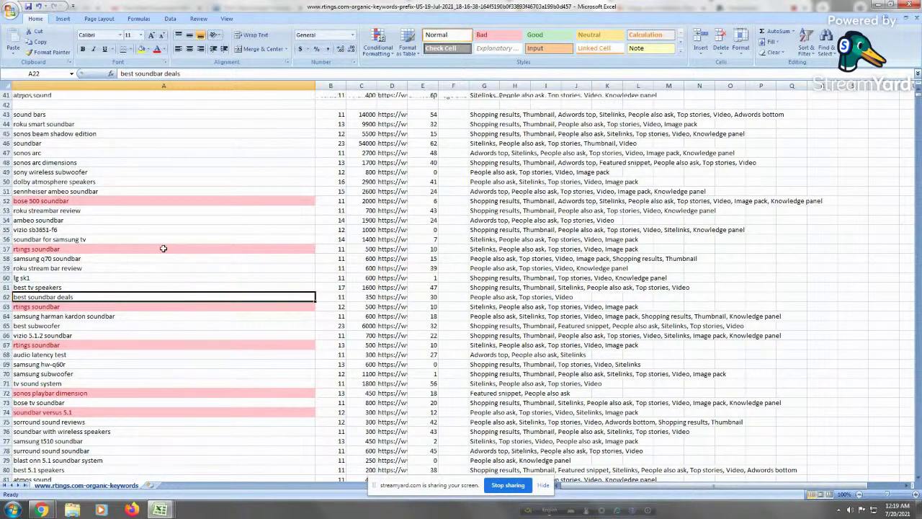
pyautogui.press('pagedown')
pyautogui.press('pagedown')
pyautogui.press('pagedown')
pyautogui.press('pagedown')
pyautogui.press('pagedown')
pyautogui.press('pagedown')
pyautogui.press('pagedown')
pyautogui.press('pagedown')
pyautogui.press('pagedown')
pyautogui.press('pagedown')
pyautogui.press('pagedown')
pyautogui.press('pagedown')
pyautogui.press('pagedown')
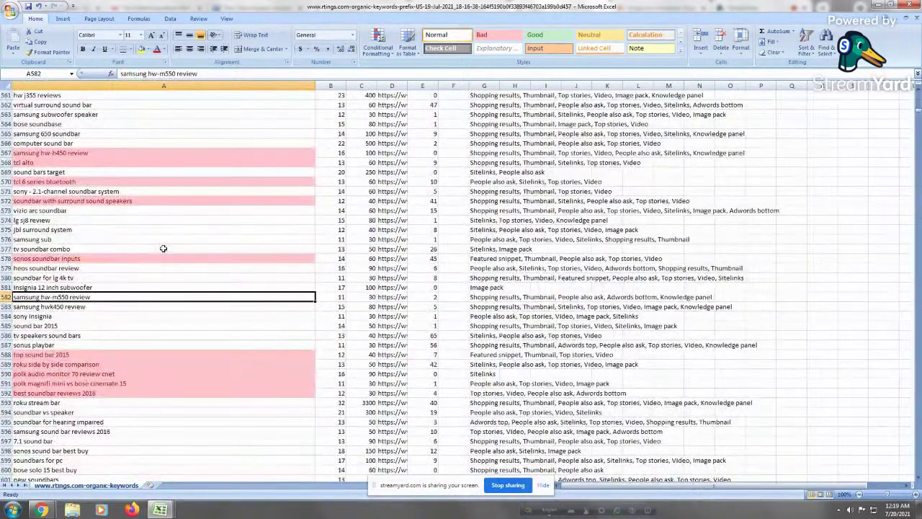
pyautogui.press('pagedown')
pyautogui.press('pagedown')
pyautogui.press('pagedown')
pyautogui.press('pagedown')
pyautogui.press('pagedown')
pyautogui.press('pagedown')
pyautogui.press('pagedown')
pyautogui.press('pagedown')
pyautogui.press('pagedown')
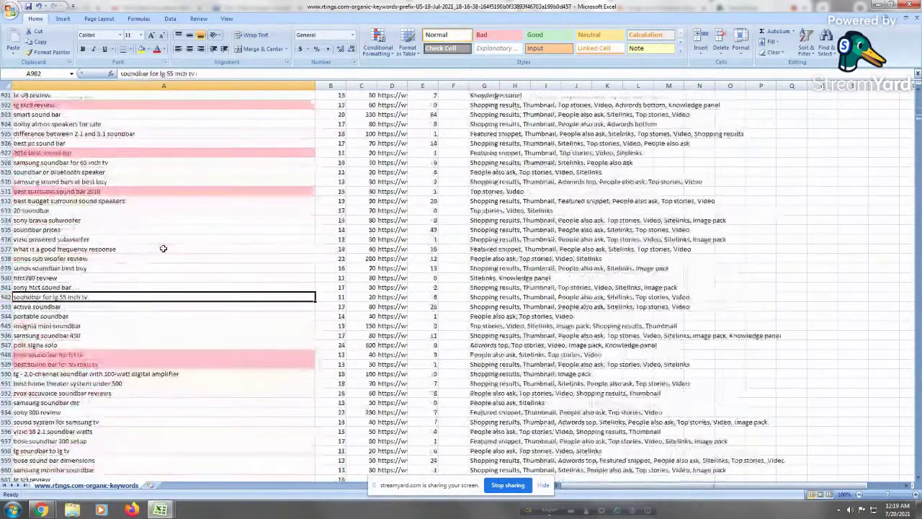
pyautogui.press('pageup')
pyautogui.press('pageup')
pyautogui.press('pageup')
pyautogui.press('pageup')
pyautogui.press('pageup')
pyautogui.press('pageup')
pyautogui.press('pageup')
pyautogui.press('pageup')
pyautogui.press('pageup')
pyautogui.press('pageup')
pyautogui.press('pageup')
pyautogui.press('pageup')
pyautogui.press('pageup')
pyautogui.press('pageup')
pyautogui.press('pageup')
pyautogui.press('pageup')
pyautogui.press('pageup')
pyautogui.press('pageup')
pyautogui.press('pageup')
pyautogui.press('pageup')
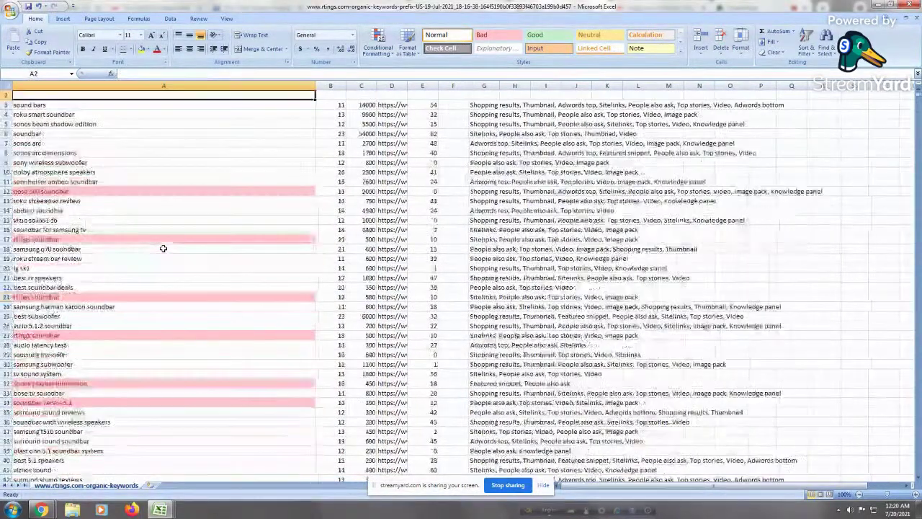
# Replace all blank cells in the data range from A3 to the last row and column with "-"
pyautogui.click(128, 140)
pyautogui.click(118, 112)
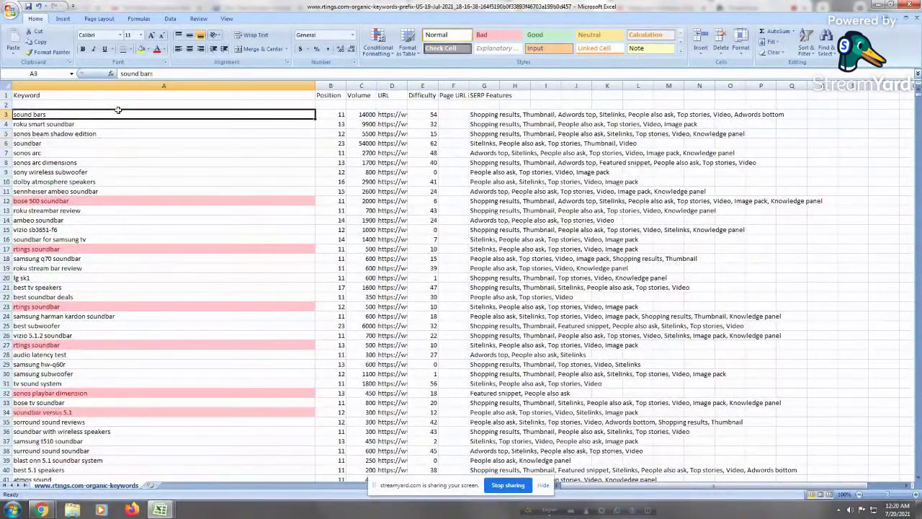
pyautogui.hotkey('ctrl', 'shift', 'Down')
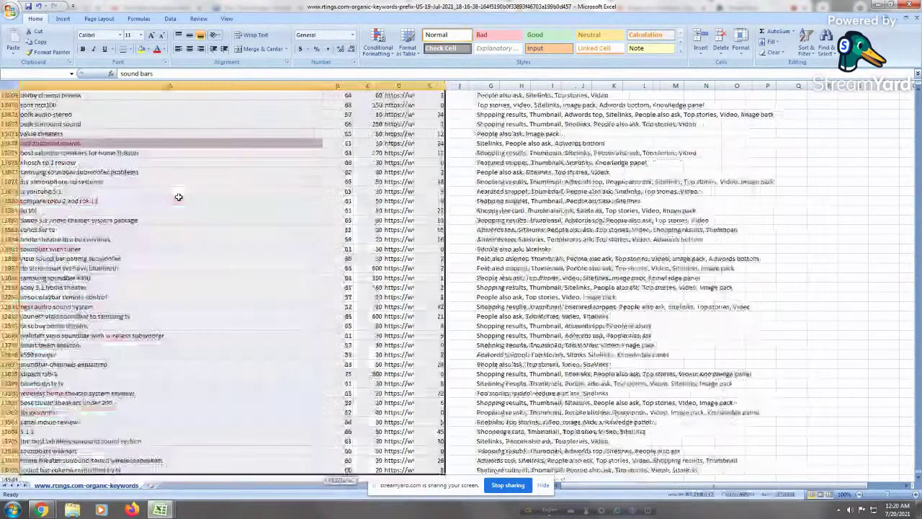
pyautogui.hotkey('ctrl', 'shift', 'Right')
pyautogui.hotkey('ctrl', 'shift', 'Right')
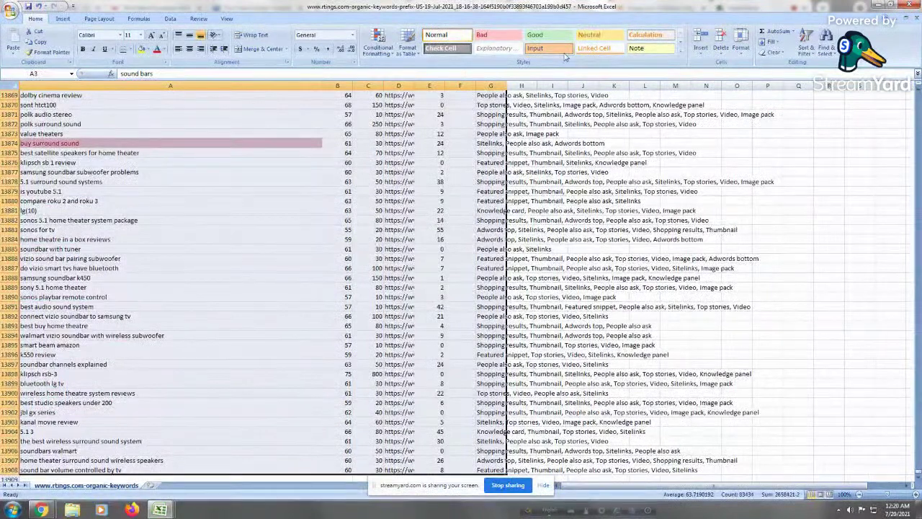
pyautogui.click(826, 44)
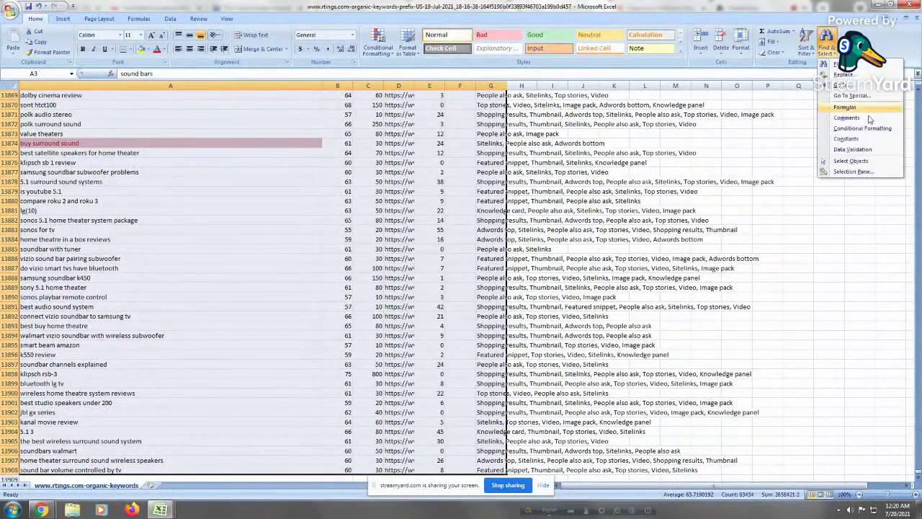
pyautogui.click(855, 75)
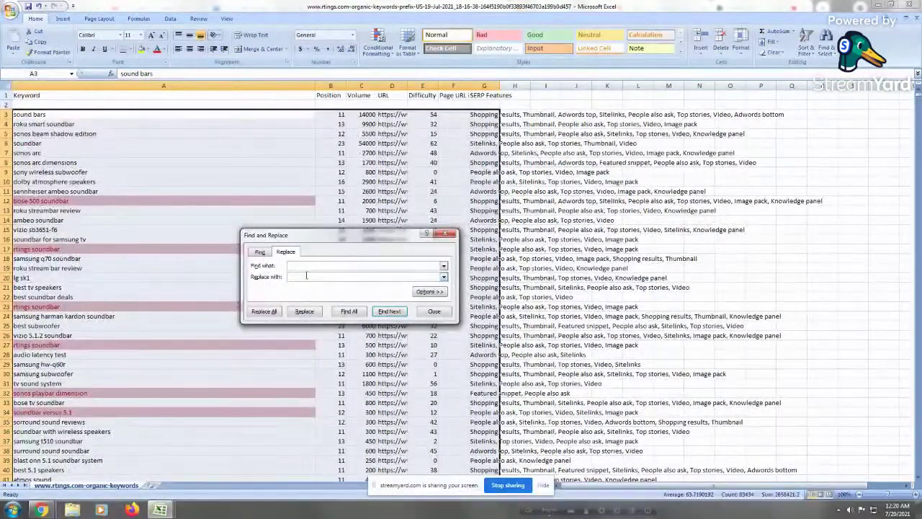
pyautogui.click(268, 315)
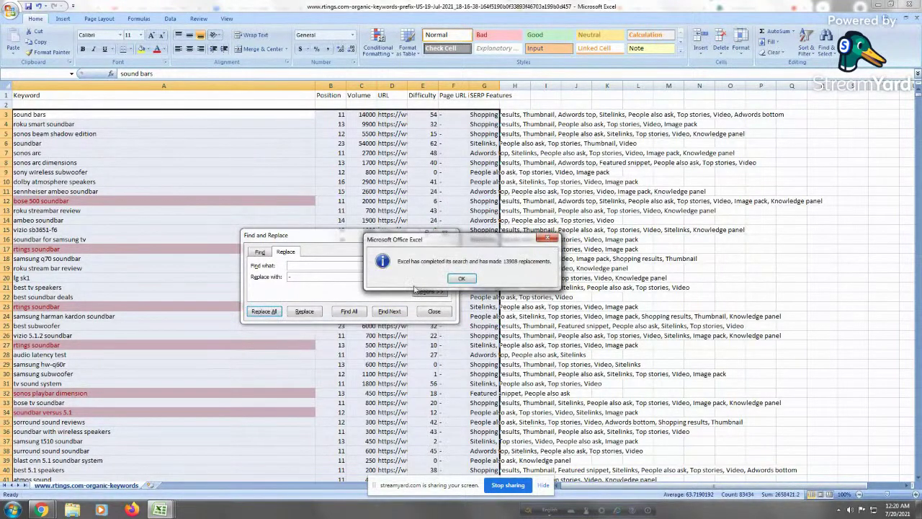
pyautogui.click(461, 279)
# Sort the data rows from row 3 down in descending order by Page URL column F, expanding the selection to all columns
pyautogui.moveTo(345, 234); pyautogui.dragTo(750, 194)
pyautogui.click(443, 117)
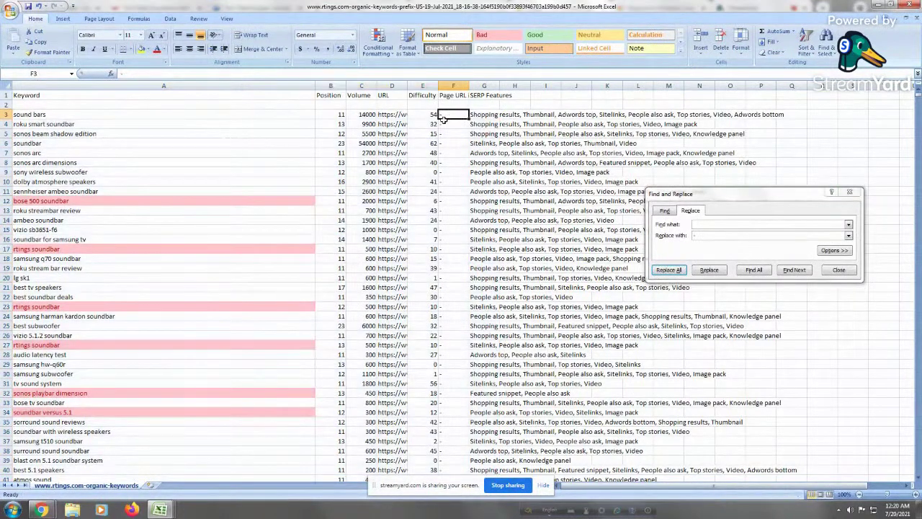
pyautogui.hotkey('ctrl', 'shift', 'Down')
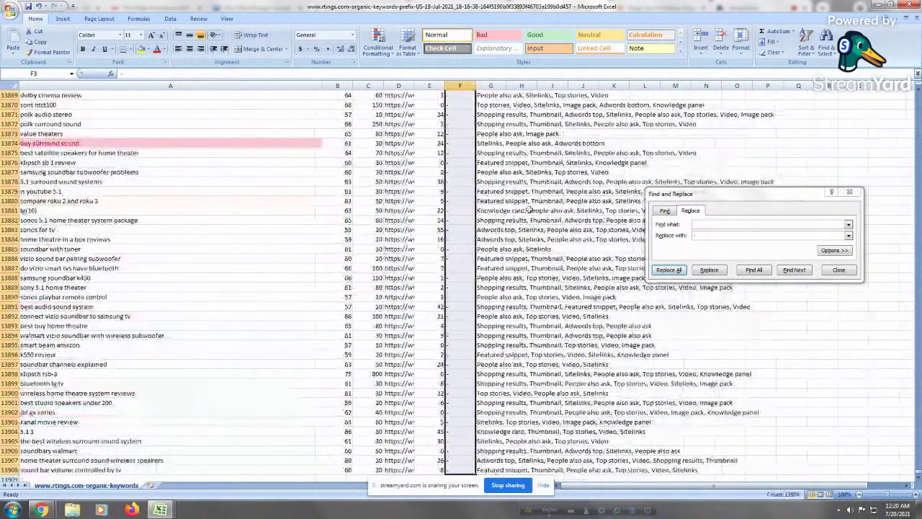
pyautogui.rightClick(463, 219)
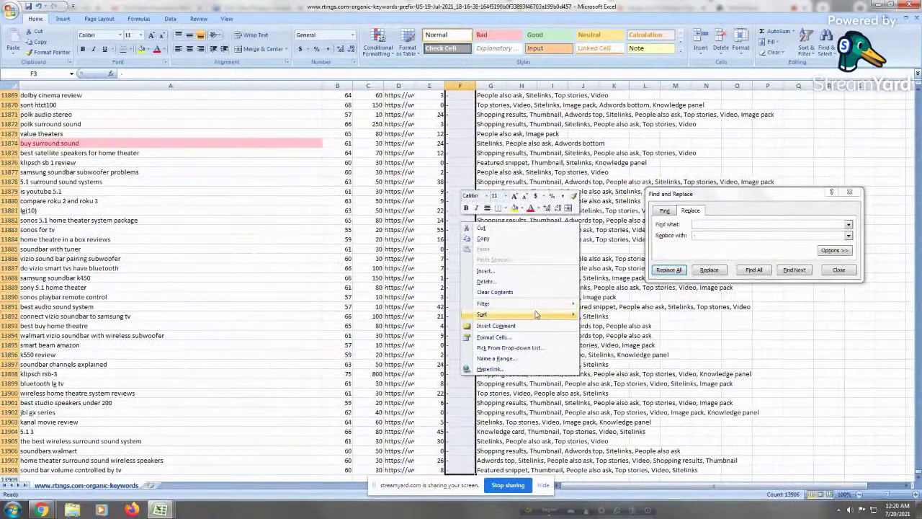
pyautogui.moveTo(547, 315)
pyautogui.click(611, 315)
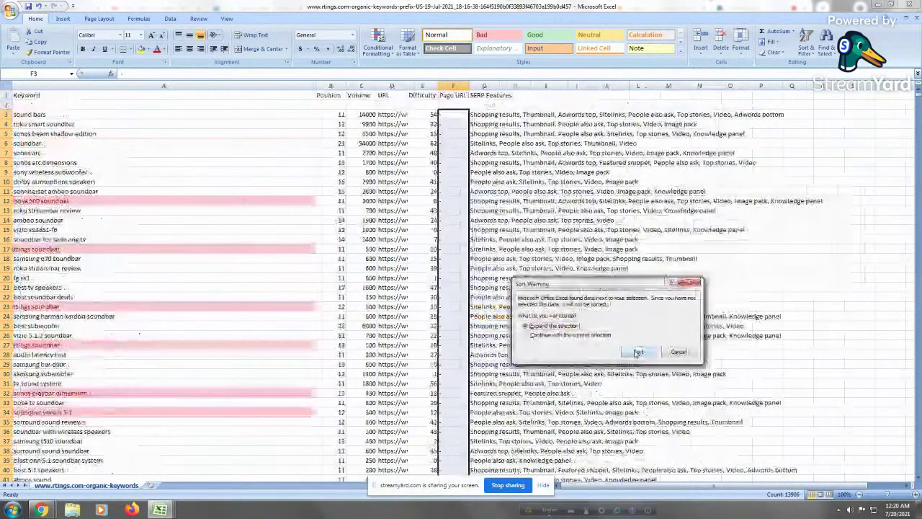
pyautogui.click(636, 351)
pyautogui.hotkey('ctrl', 'h')
# Delete row 6, which holds the highlighted duplicate keyword "short sound bar"
pyautogui.click(166, 270)
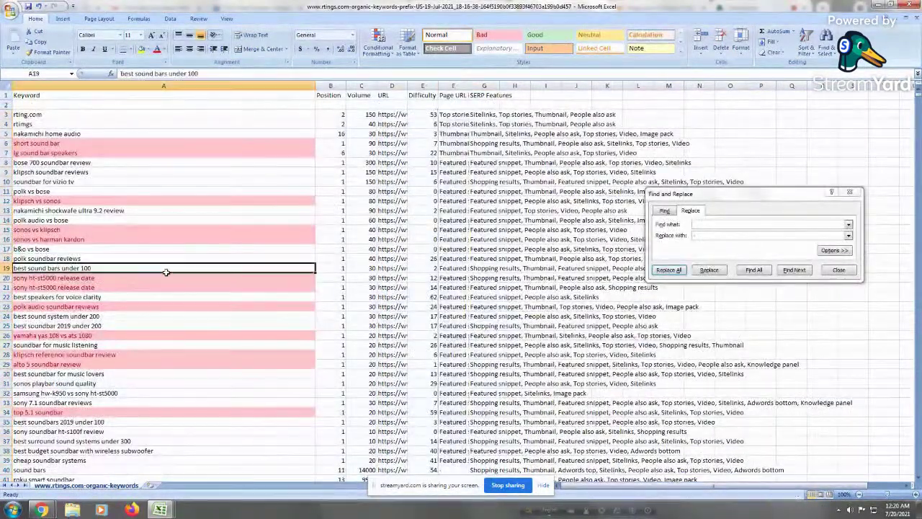
pyautogui.click(439, 374)
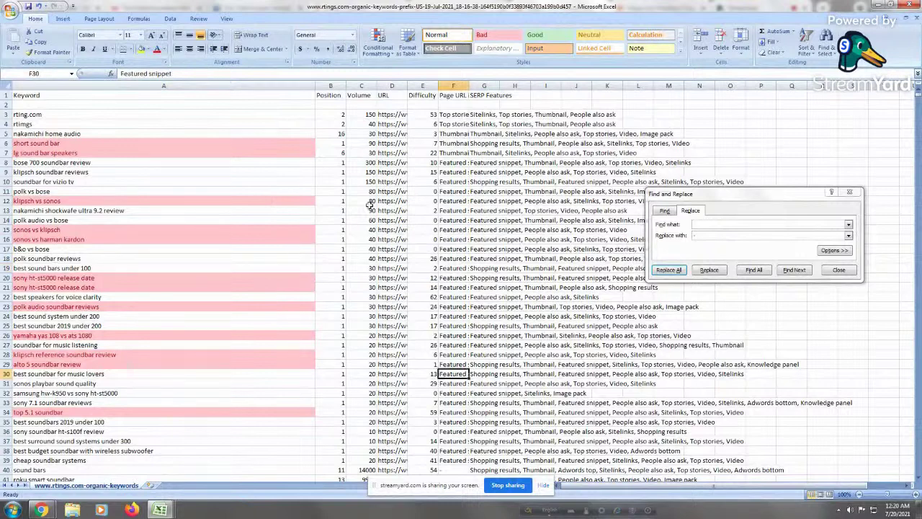
pyautogui.click(179, 184)
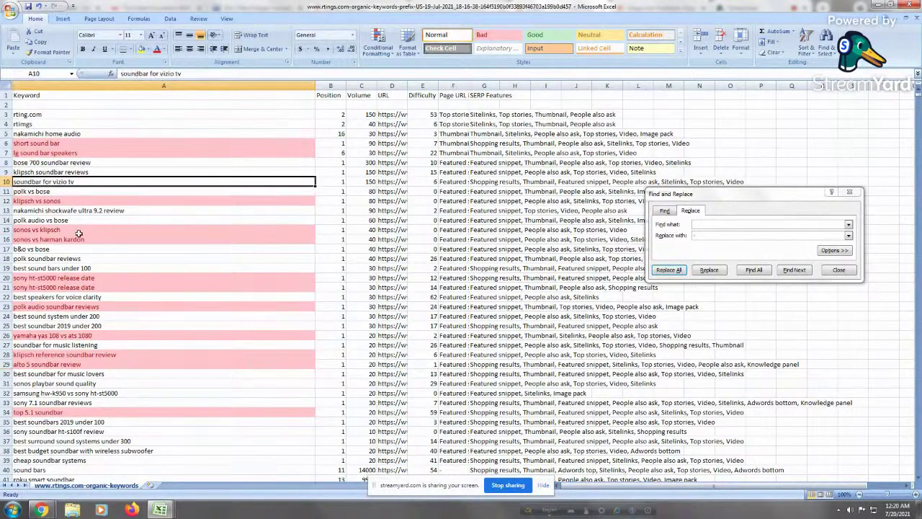
pyautogui.rightClick(6, 143)
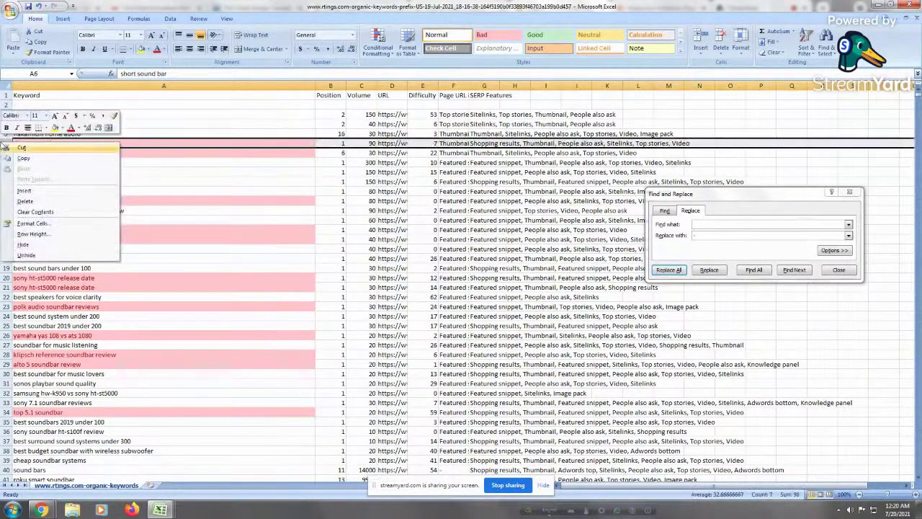
pyautogui.click(44, 202)
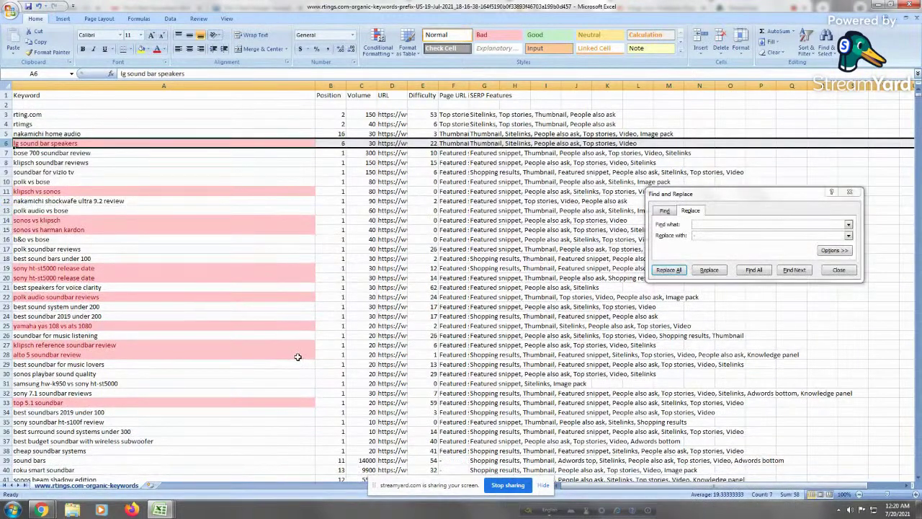
# Delete the rows holding the keywords "lg sound bar speakers", "rting.com" and "rtimgs"
pyautogui.hotkey('ctrl', '-')
pyautogui.moveTo(140, 326); pyautogui.dragTo(139, 317)
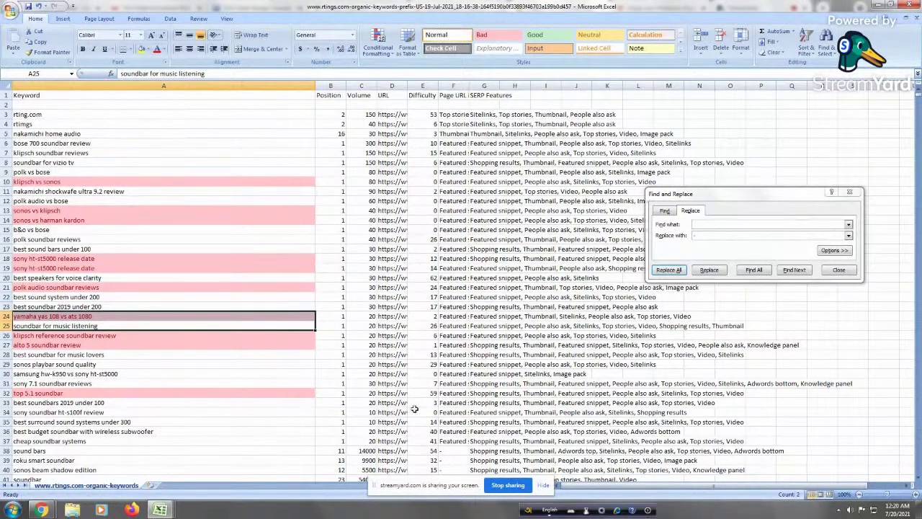
pyautogui.click(124, 222)
pyautogui.click(87, 115)
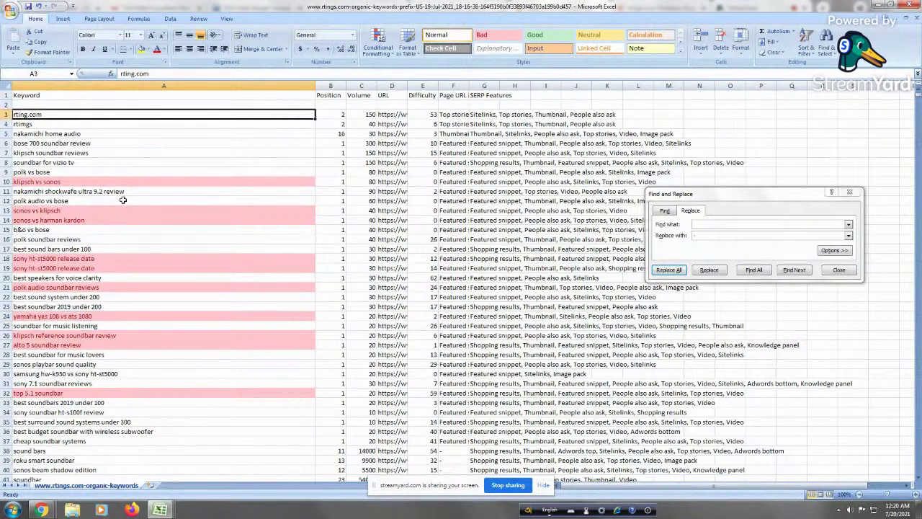
pyautogui.rightClick(6, 115)
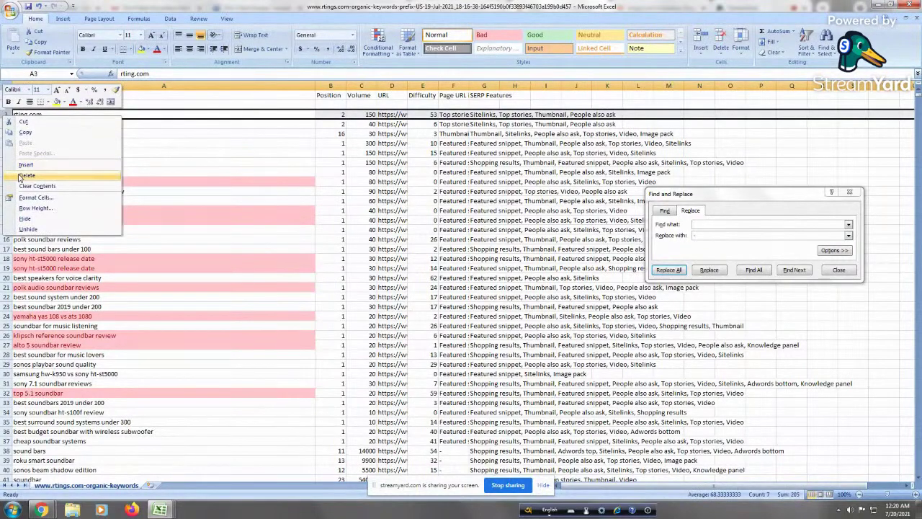
pyautogui.click(26, 176)
# Clear the conditional formatting rules from the entire sheet to remove the duplicate keyword highlighting
pyautogui.click(159, 264)
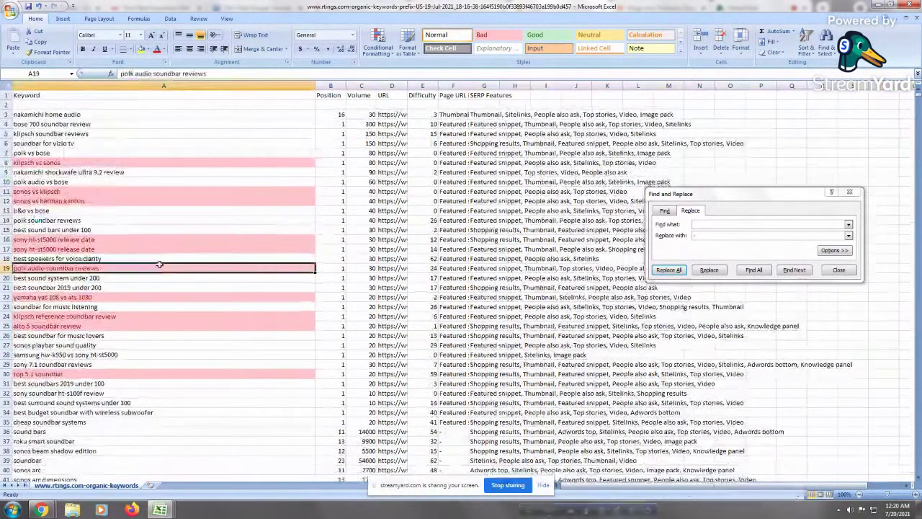
pyautogui.click(380, 40)
pyautogui.moveTo(403, 182)
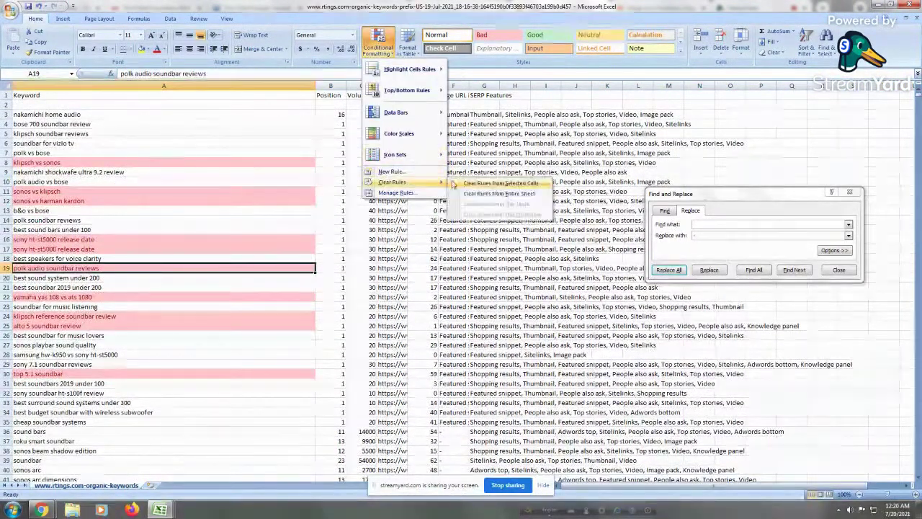
pyautogui.click(485, 201)
pyautogui.click(100, 383)
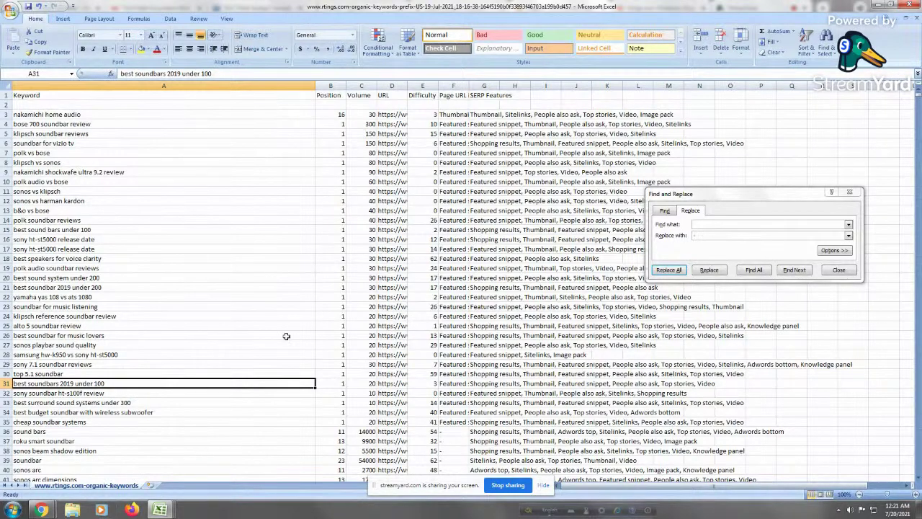
# Close the two emptied RTINGS organic-keyword export workbooks without saving their changes
pyautogui.click(160, 509)
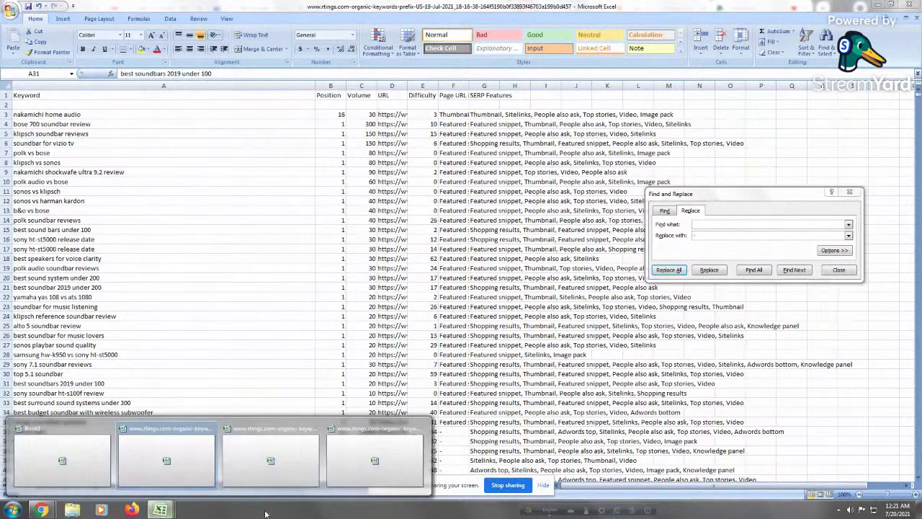
pyautogui.click(261, 453)
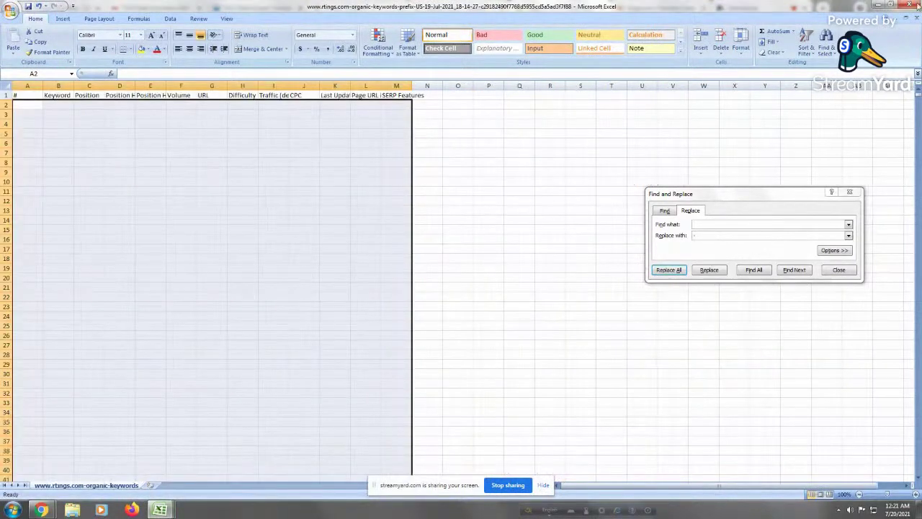
pyautogui.click(477, 280)
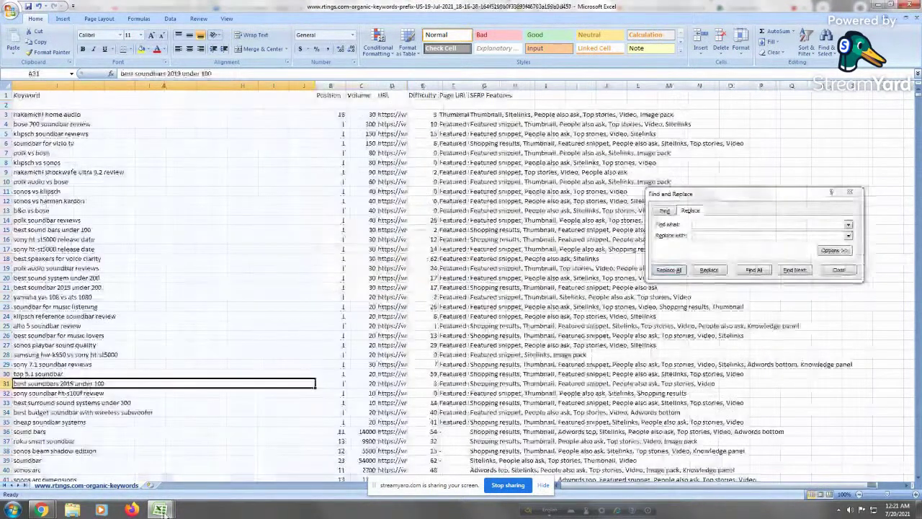
pyautogui.click(159, 510)
pyautogui.click(261, 453)
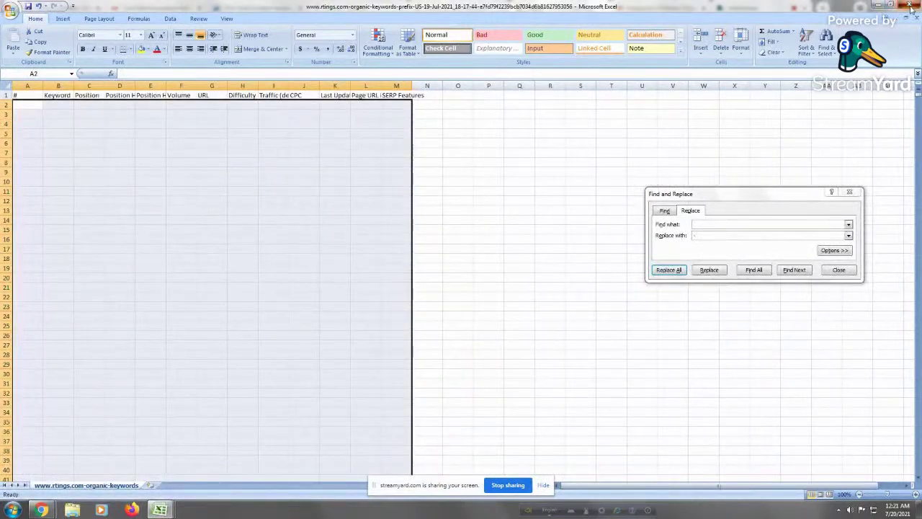
pyautogui.click(911, 9)
pyautogui.click(461, 279)
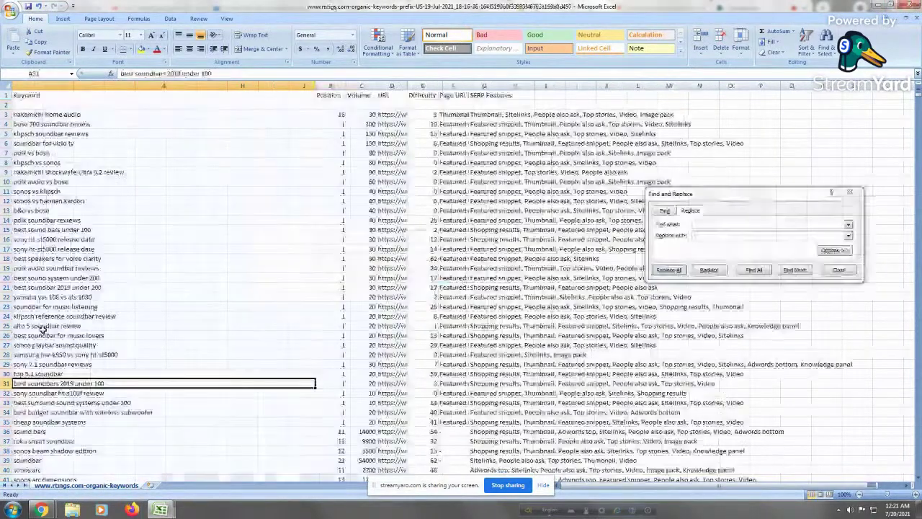
# Expand the Find and Replace options and set the replacement format to a light green fill
pyautogui.moveTo(670, 200); pyautogui.dragTo(340, 110)
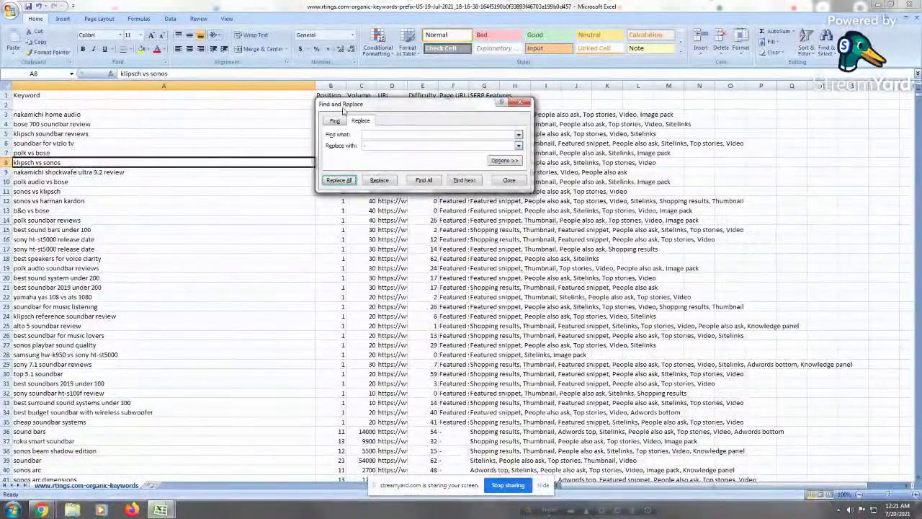
pyautogui.click(505, 160)
pyautogui.click(504, 147)
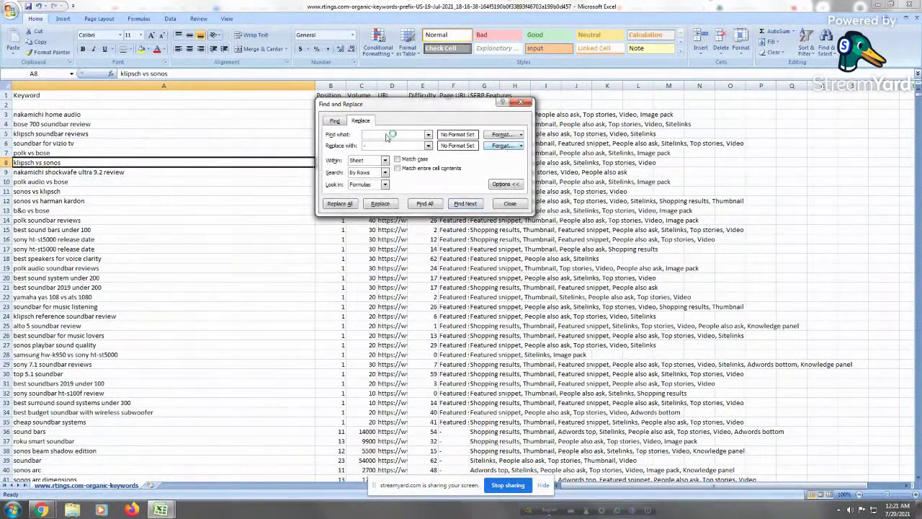
pyautogui.click(350, 175)
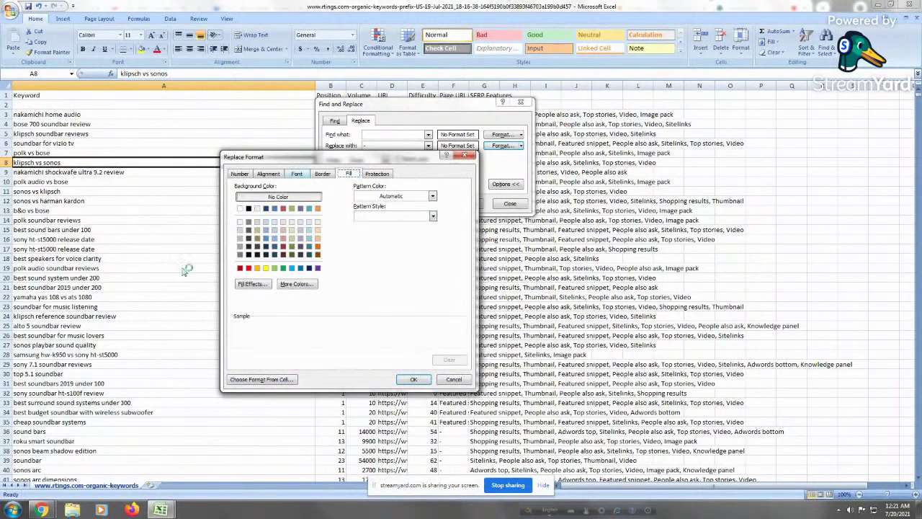
pyautogui.click(275, 268)
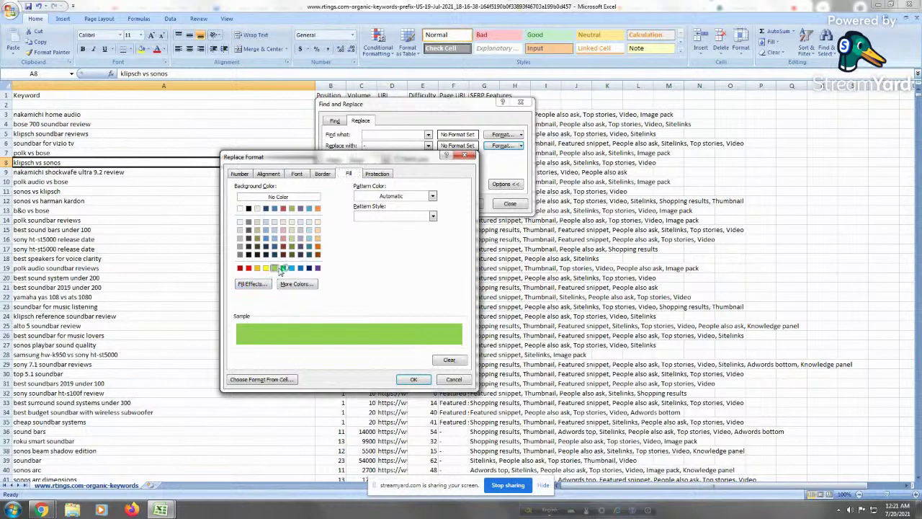
pyautogui.click(414, 379)
# Copy "soundbar" from the keyword "best soundbar 2019 under 200" and enter it as both the search text and the replacement text
pyautogui.click(86, 247)
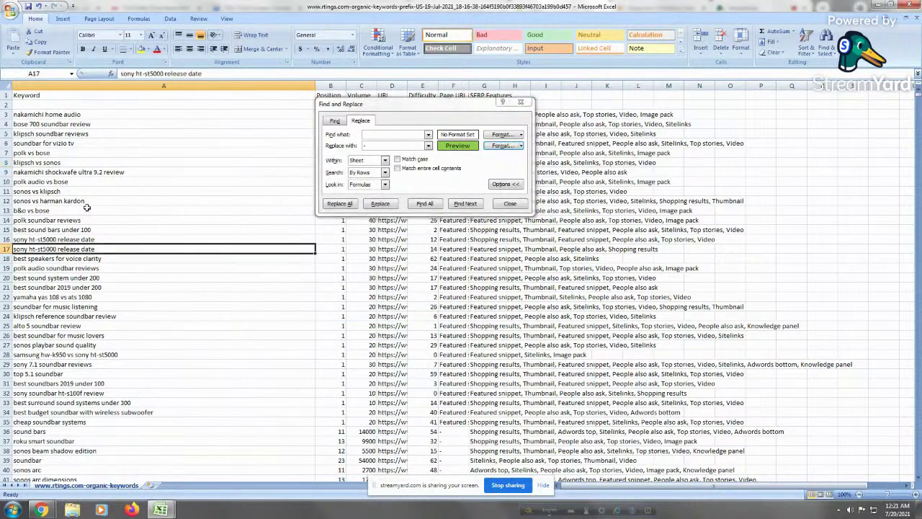
pyautogui.click(20, 209)
pyautogui.click(89, 334)
pyautogui.click(133, 276)
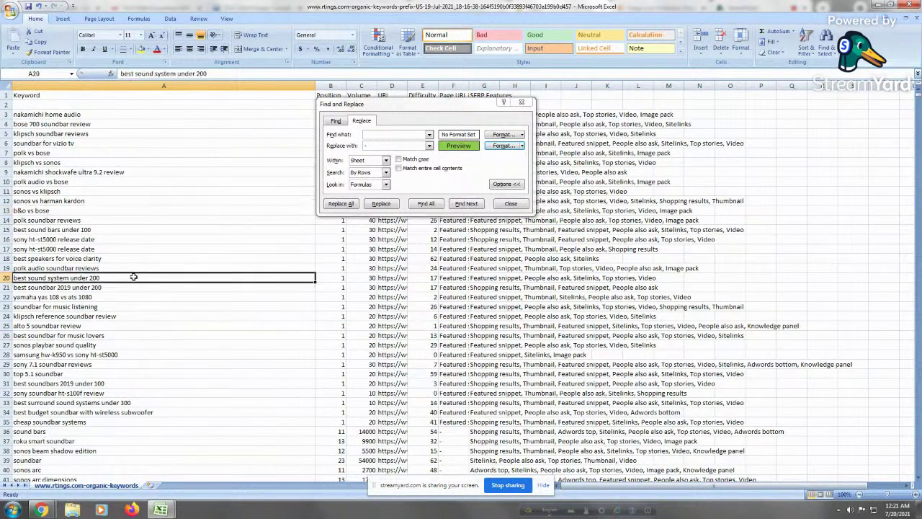
pyautogui.click(40, 290)
pyautogui.doubleClick(40, 289)
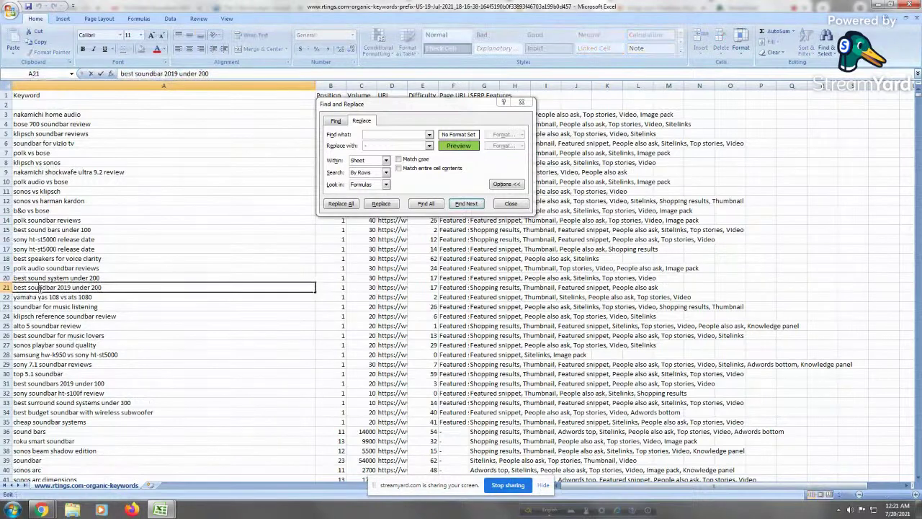
pyautogui.rightClick(41, 290)
pyautogui.click(94, 355)
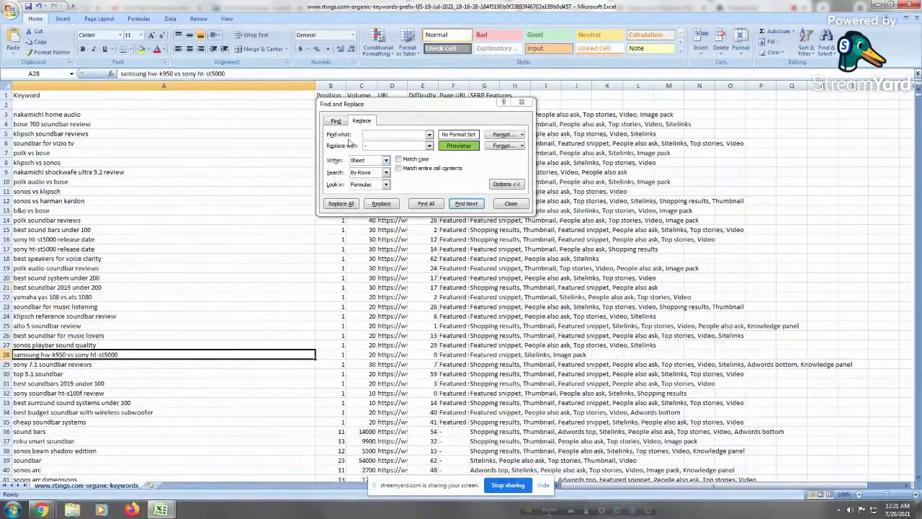
pyautogui.rightClick(378, 136)
pyautogui.click(391, 175)
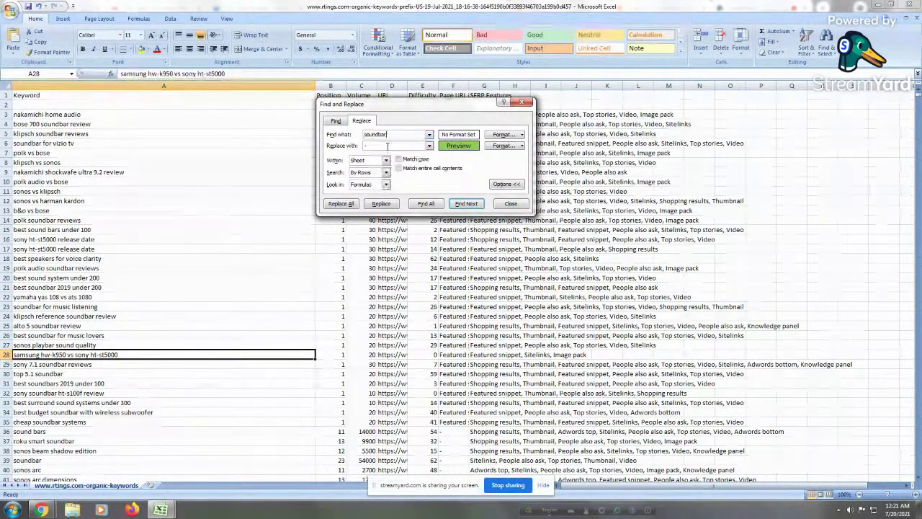
pyautogui.rightClick(387, 147)
pyautogui.click(400, 186)
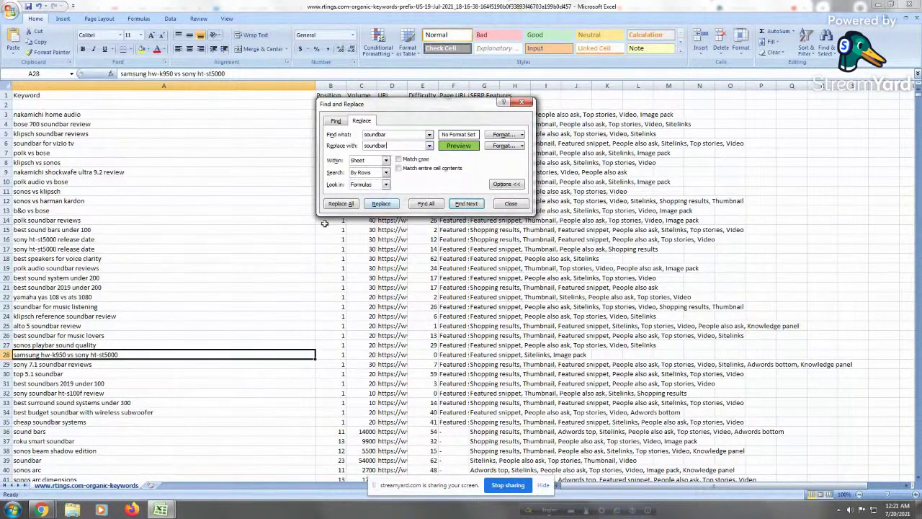
# Sort the data rows from row 3 down from A to Z by the Keyword column, expanding the selection to all columns
pyautogui.click(137, 191)
pyautogui.click(144, 373)
pyautogui.click(144, 309)
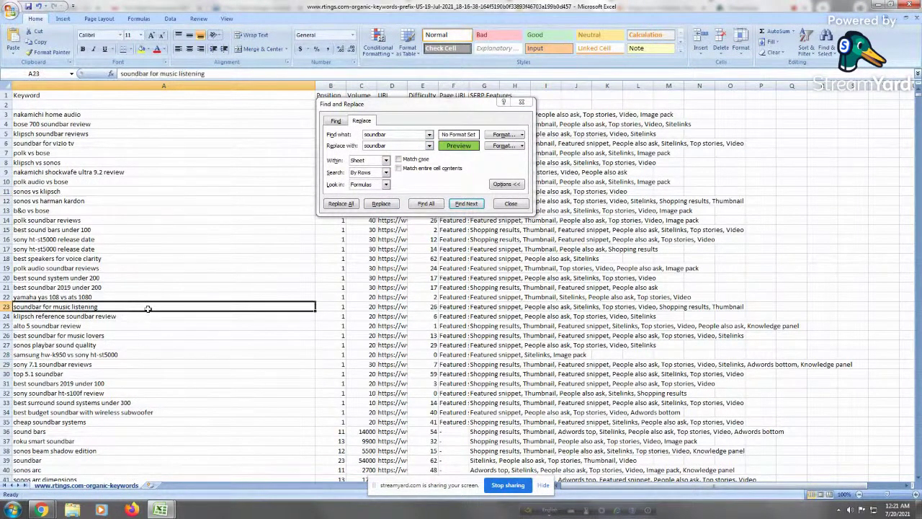
pyautogui.click(121, 239)
pyautogui.scroll(-20, 108, 252)
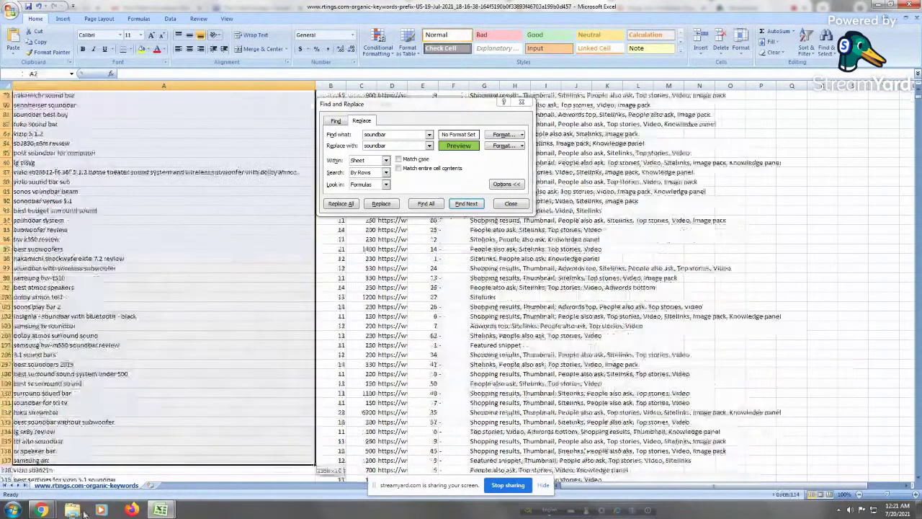
pyautogui.click(142, 286)
pyautogui.hotkey('ctrl', 'Up')
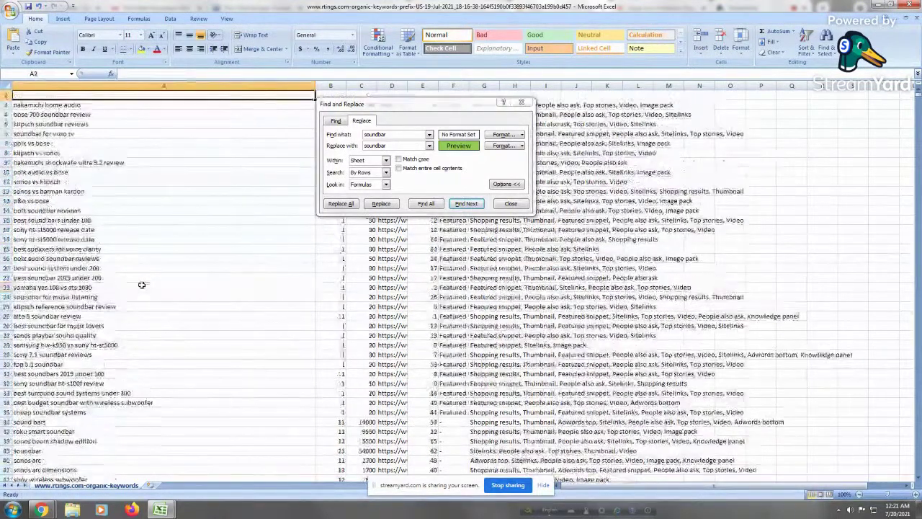
pyautogui.hotkey('ctrl', 'shift', 'Down')
pyautogui.rightClick(131, 206)
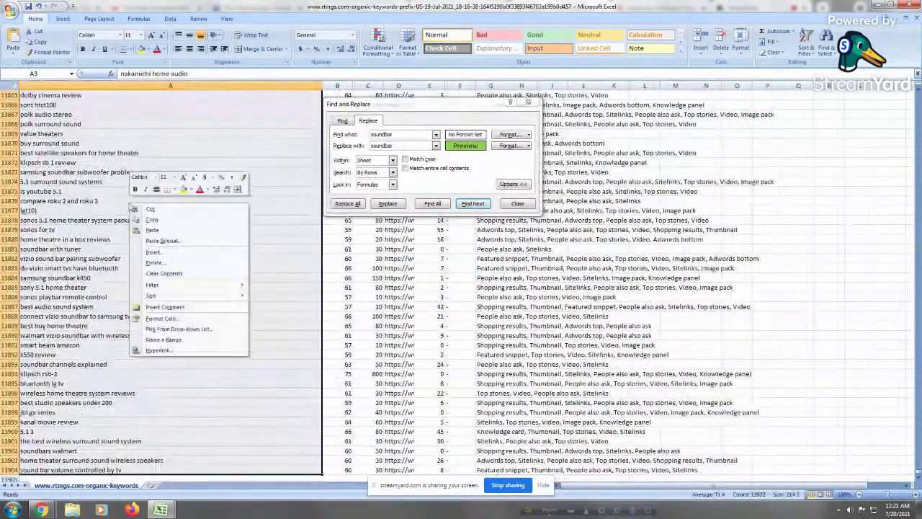
pyautogui.moveTo(186, 297)
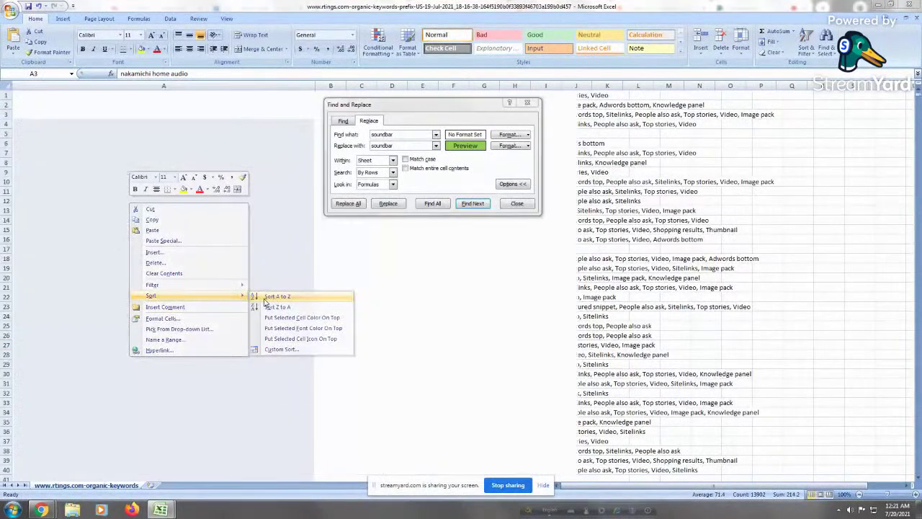
pyautogui.click(277, 296)
pyautogui.click(303, 324)
pyautogui.hotkey('ctrl', 'h')
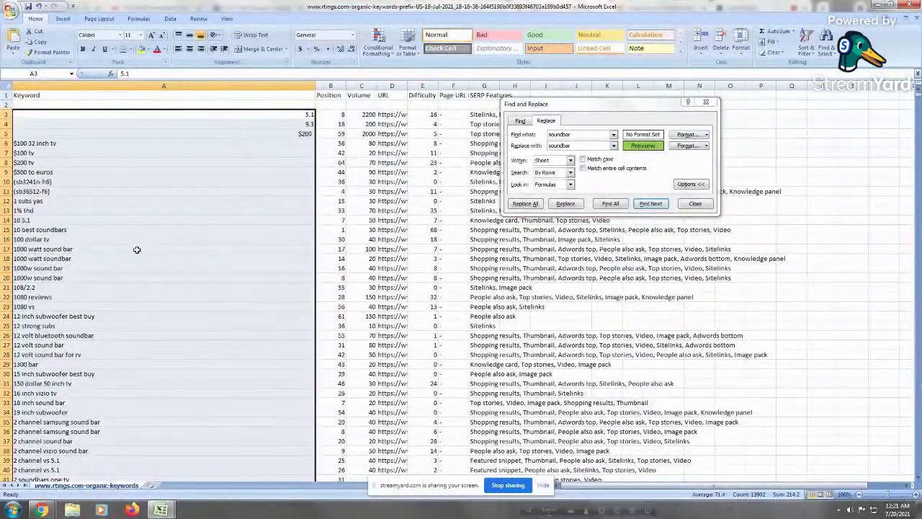
# Delete rows 3 to 5, which hold the purely numeric keywords 5.1, 9.1 and $200
pyautogui.click(143, 162)
pyautogui.click(131, 238)
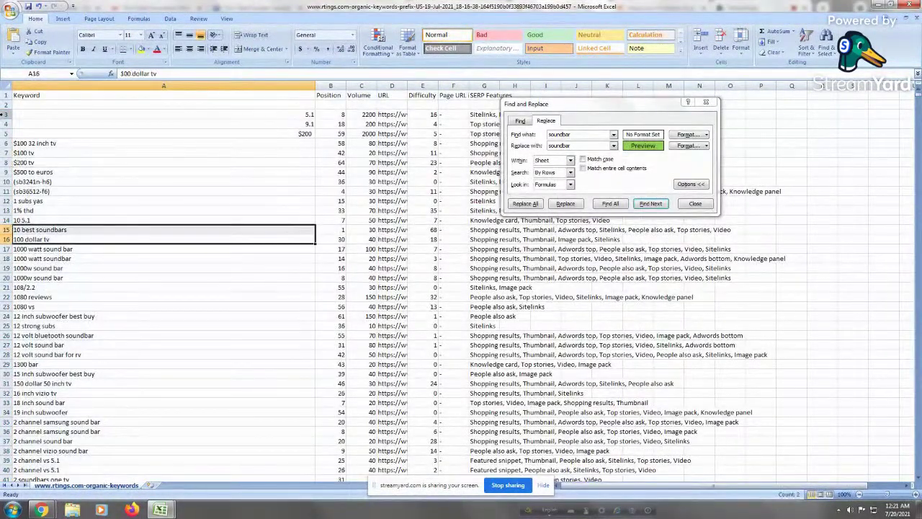
pyautogui.moveTo(5, 114); pyautogui.dragTo(4, 134)
pyautogui.rightClick(6, 132)
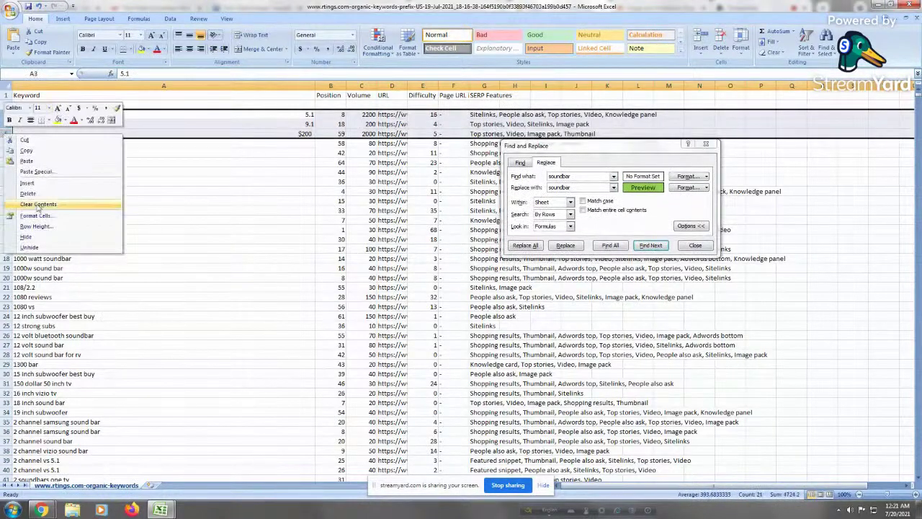
pyautogui.click(43, 193)
pyautogui.click(52, 317)
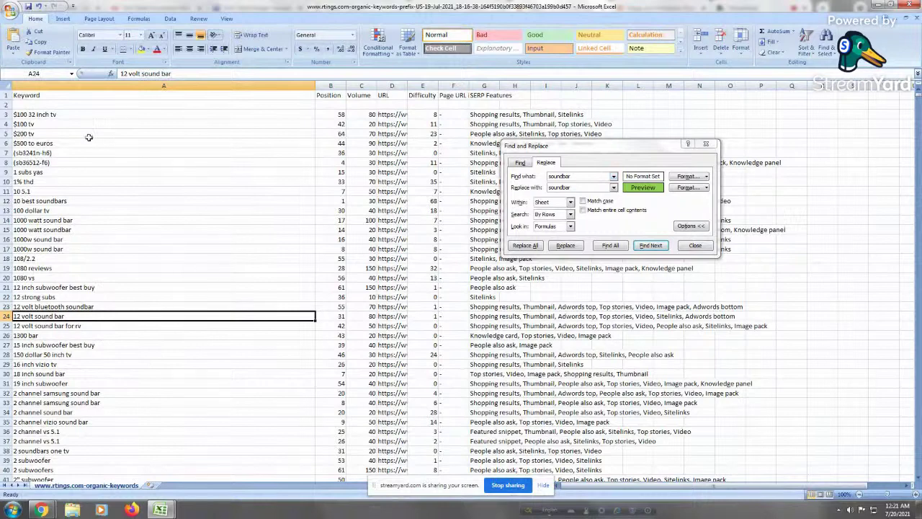
# Replace all occurrences of "soundbar" in Keyword column A with green-filled "soundbar" to highlight the matching keywords
pyautogui.click(104, 85)
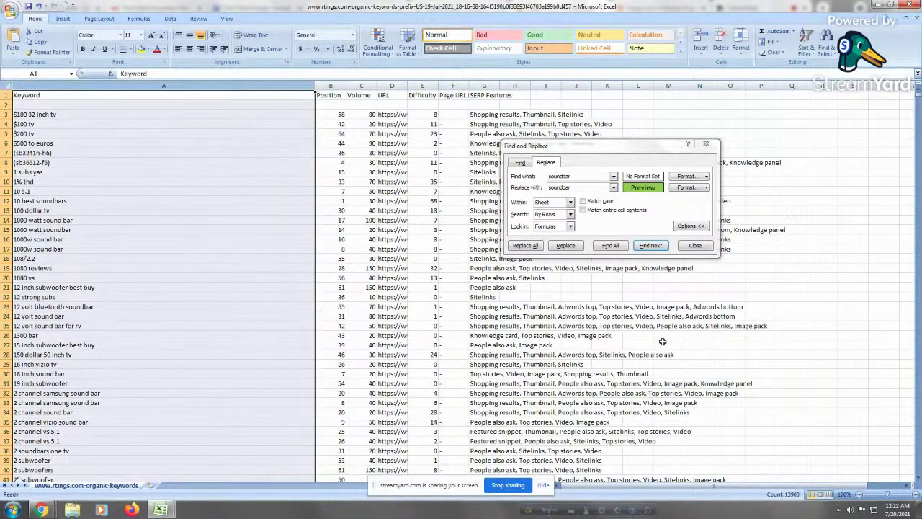
pyautogui.click(582, 176)
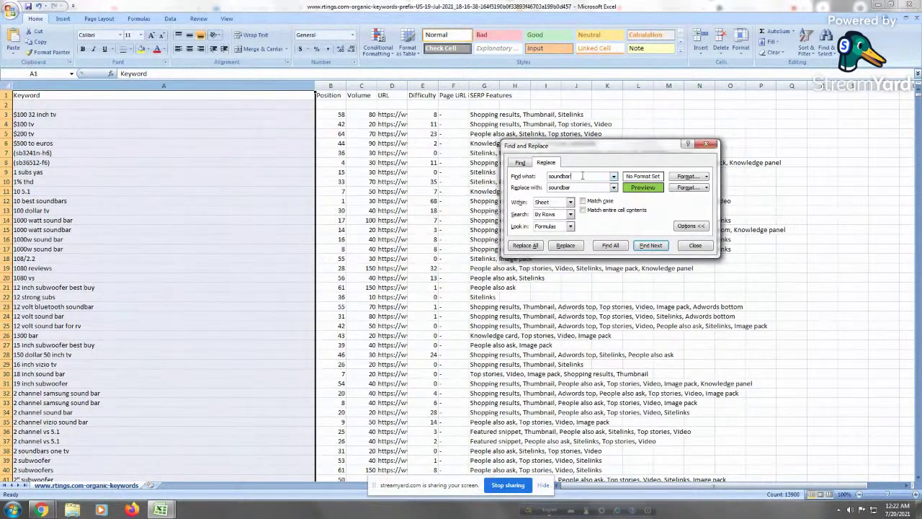
pyautogui.moveTo(571, 187); pyautogui.dragTo(524, 165)
pyautogui.click(176, 255)
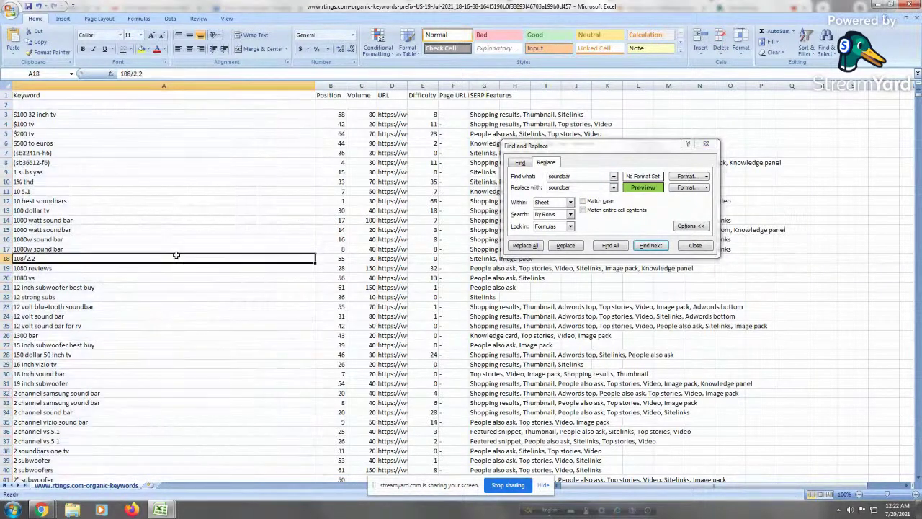
pyautogui.click(166, 85)
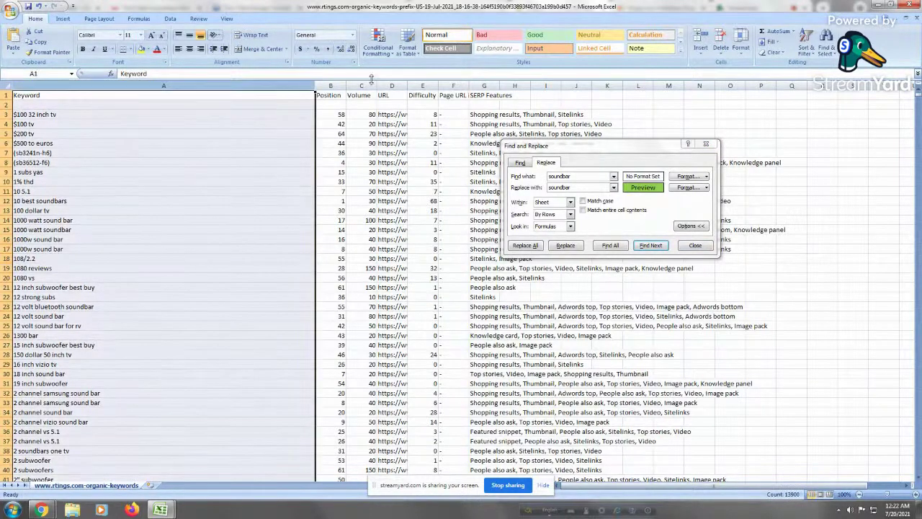
pyautogui.click(525, 246)
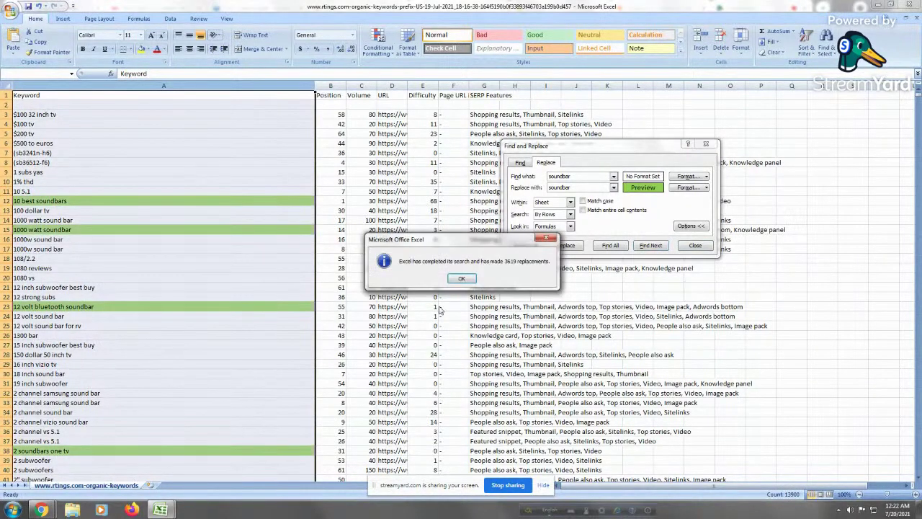
# Copy the search text "soundbar" from the replace dialog into cell R17 as a note of the highlighted term
pyautogui.click(461, 278)
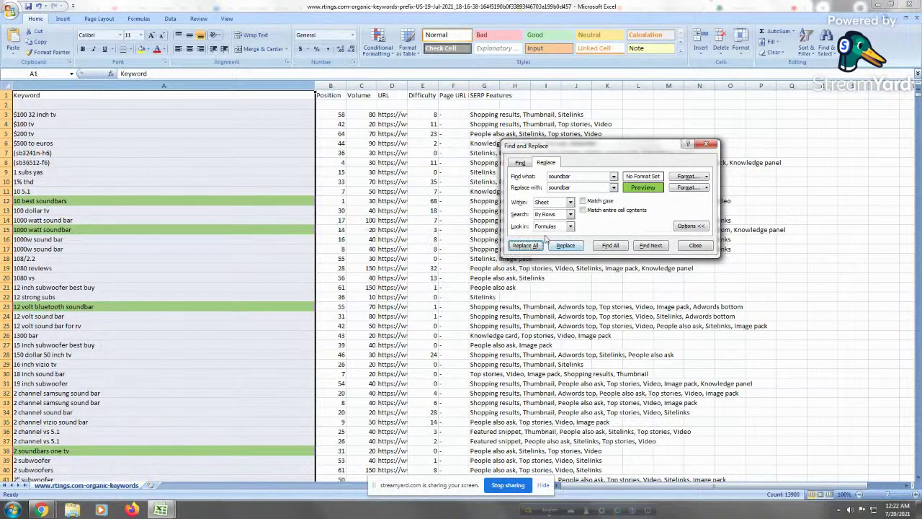
pyautogui.click(821, 249)
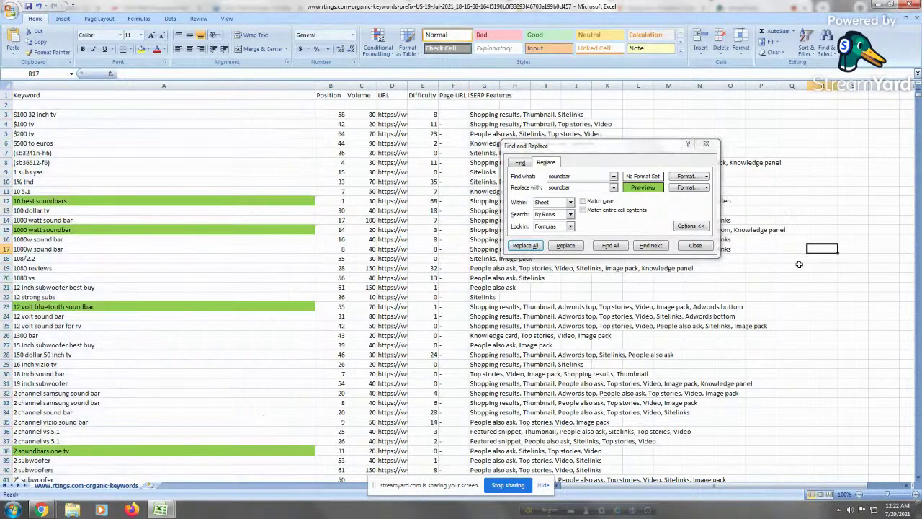
pyautogui.doubleClick(572, 177)
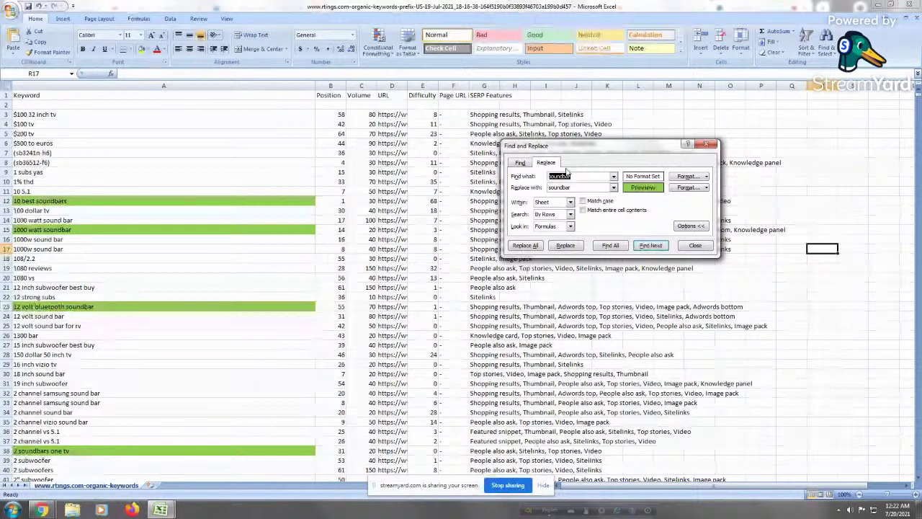
pyautogui.rightClick(825, 251)
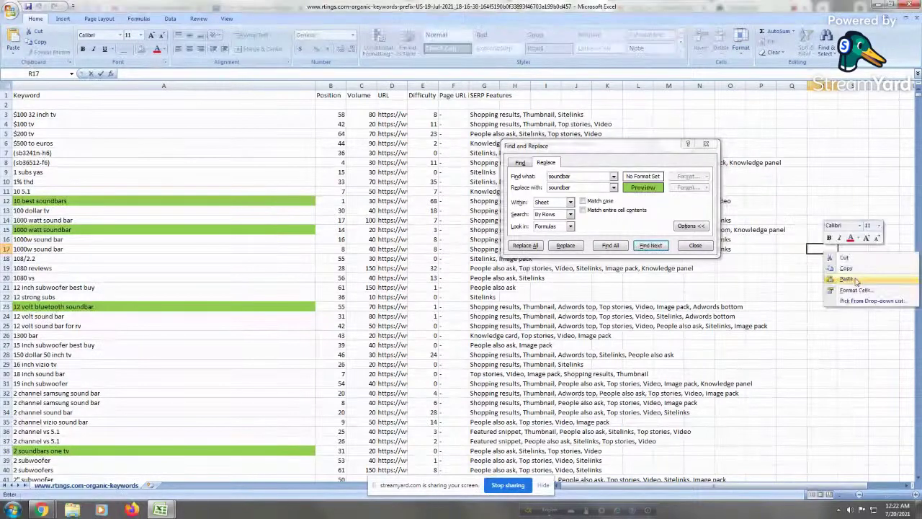
pyautogui.click(855, 279)
# Copy "sound bar" from the keyword "12 volt sound bar" in A24 and enter it in cell R18
pyautogui.click(191, 318)
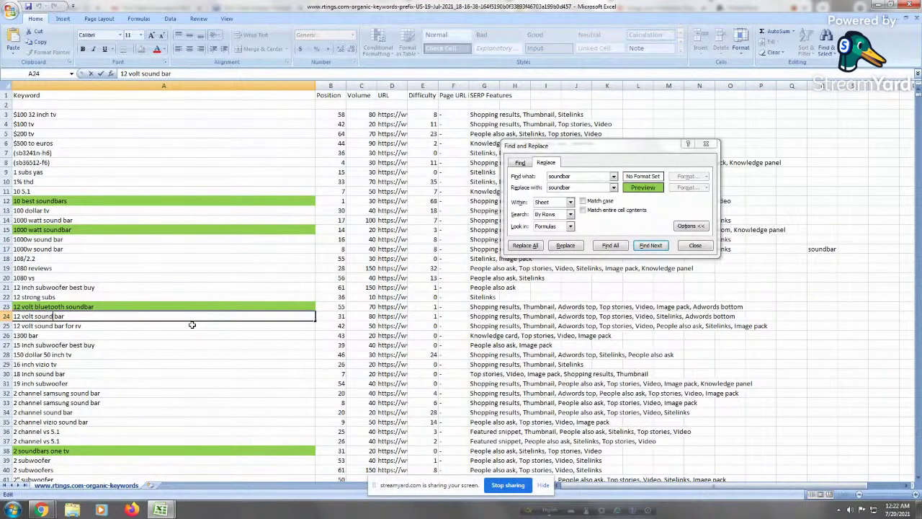
pyautogui.click(201, 289)
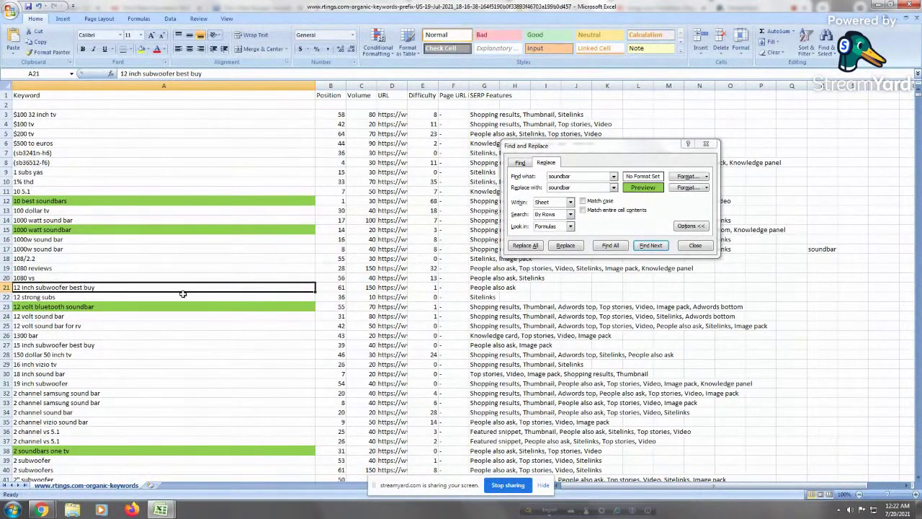
pyautogui.doubleClick(135, 315)
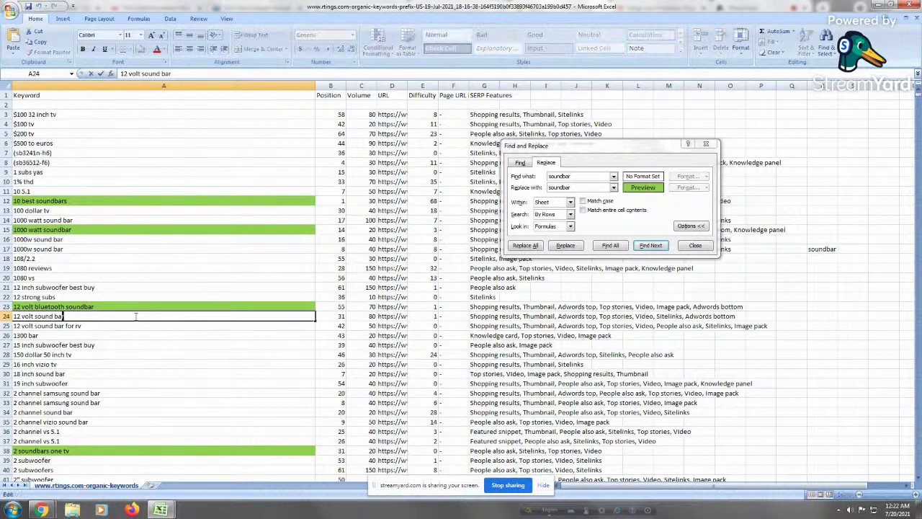
pyautogui.hotkey('shift', 'Left')
pyautogui.hotkey('shift', 'Left')
pyautogui.hotkey('shift', 'Left')
pyautogui.hotkey('shift', 'Left')
pyautogui.hotkey('shift', 'Left')
pyautogui.hotkey('shift', 'Left')
pyautogui.hotkey('shift', 'Left')
pyautogui.click(139, 353)
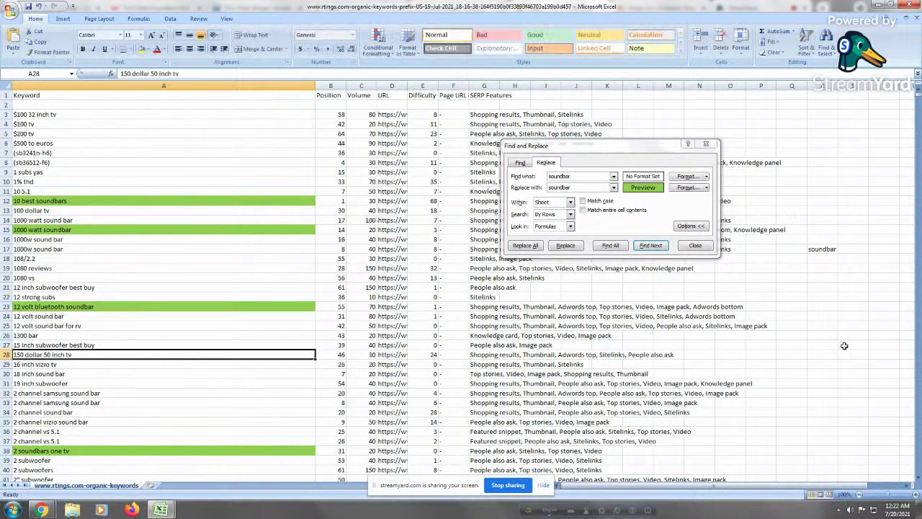
pyautogui.click(824, 262)
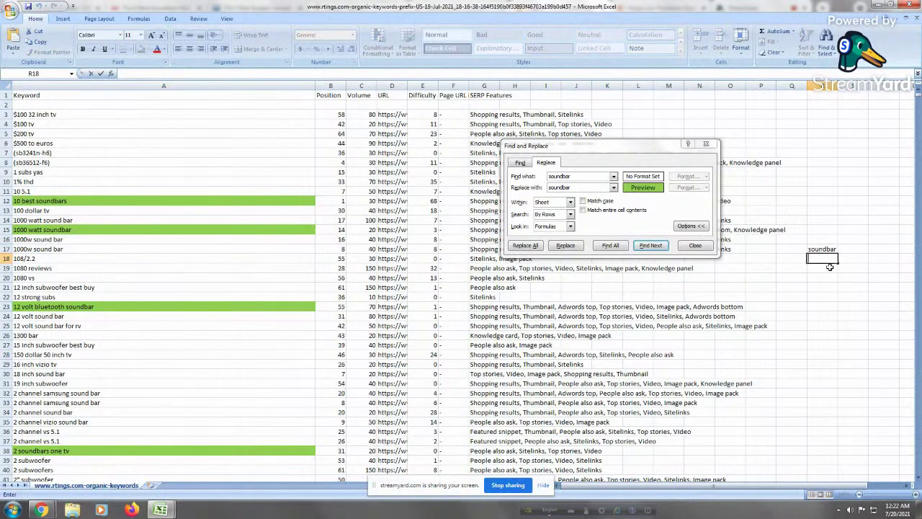
pyautogui.write('sound bar')
pyautogui.click(825, 335)
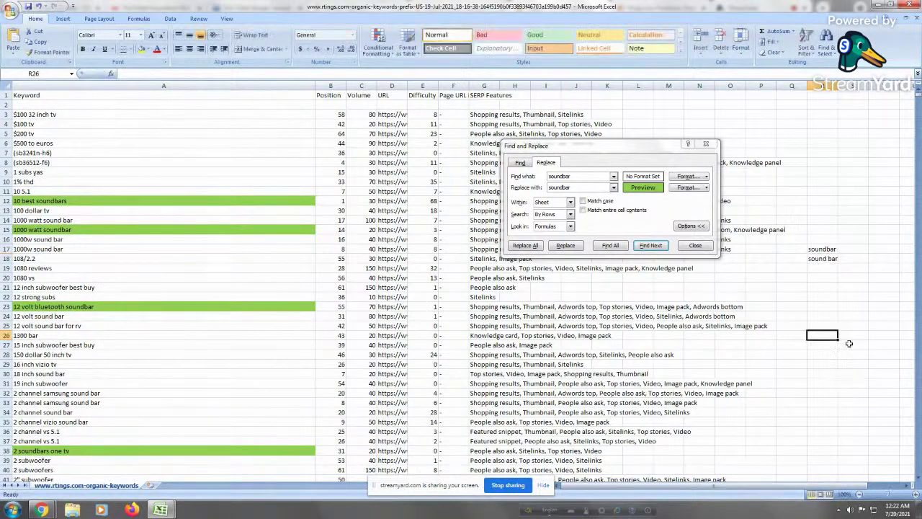
pyautogui.click(821, 250)
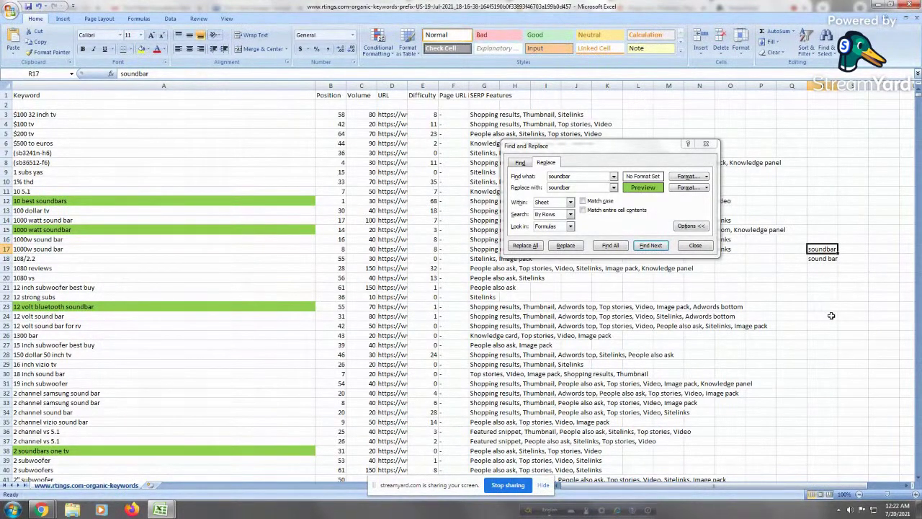
pyautogui.click(828, 259)
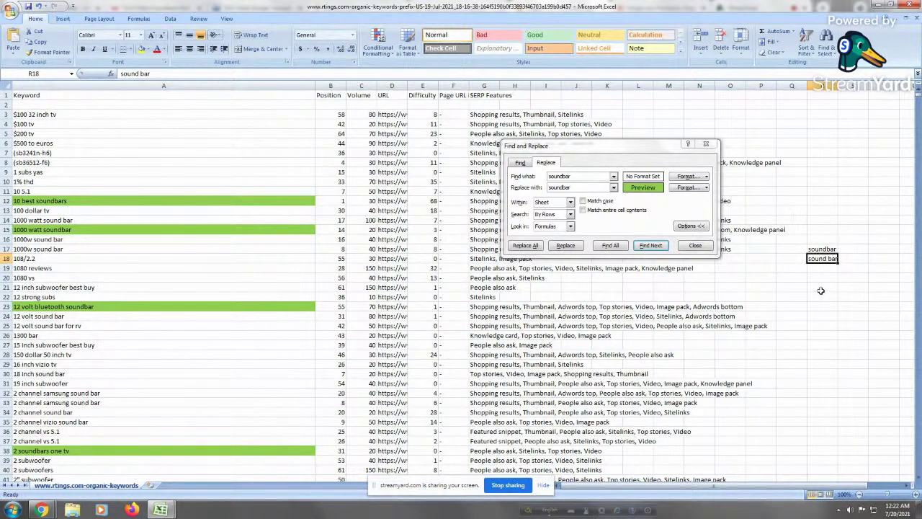
pyautogui.click(828, 251)
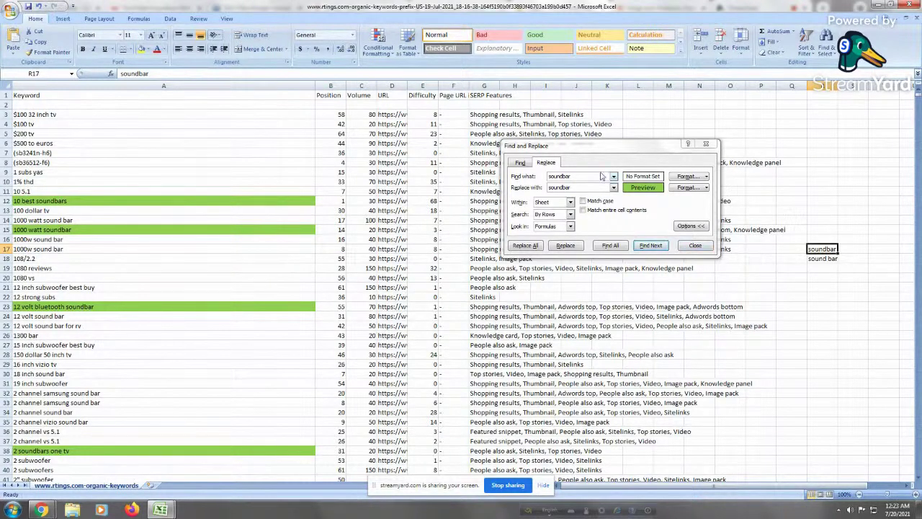
# Replace all occurrences of "sound bar" in Keyword column A with green-filled "sound bar" to highlight the matching keywords
pyautogui.click(578, 176)
pyautogui.click(583, 176)
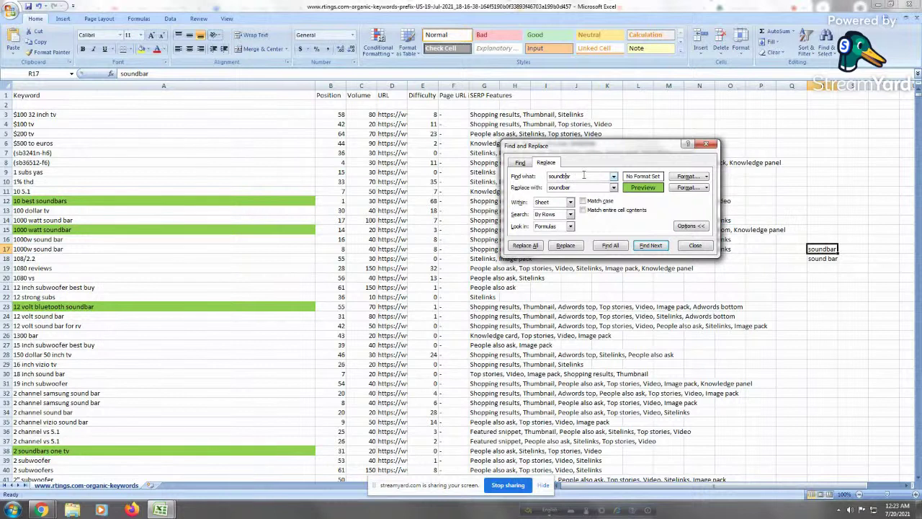
pyautogui.click(592, 189)
pyautogui.click(591, 188)
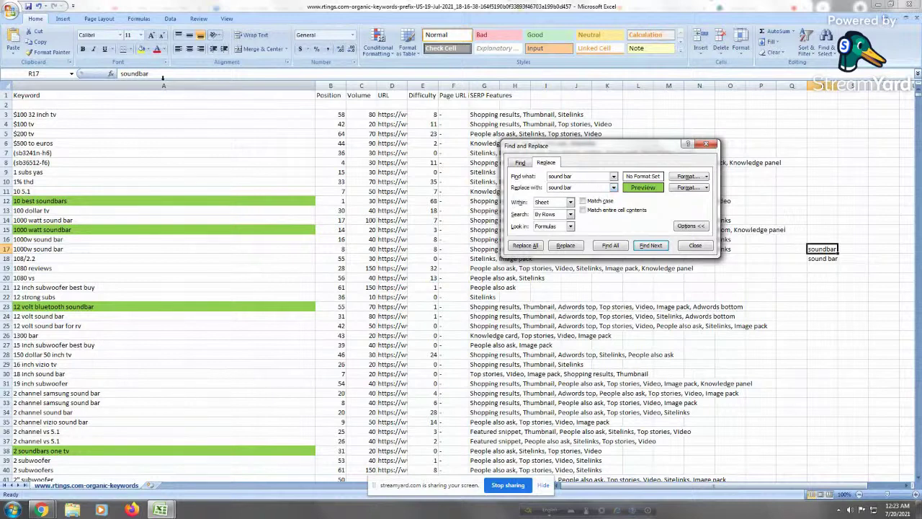
pyautogui.click(189, 86)
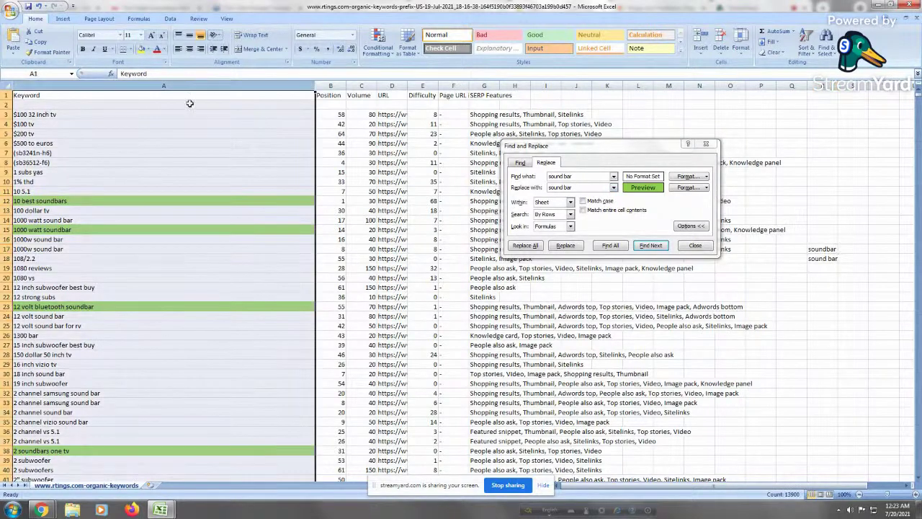
pyautogui.click(525, 245)
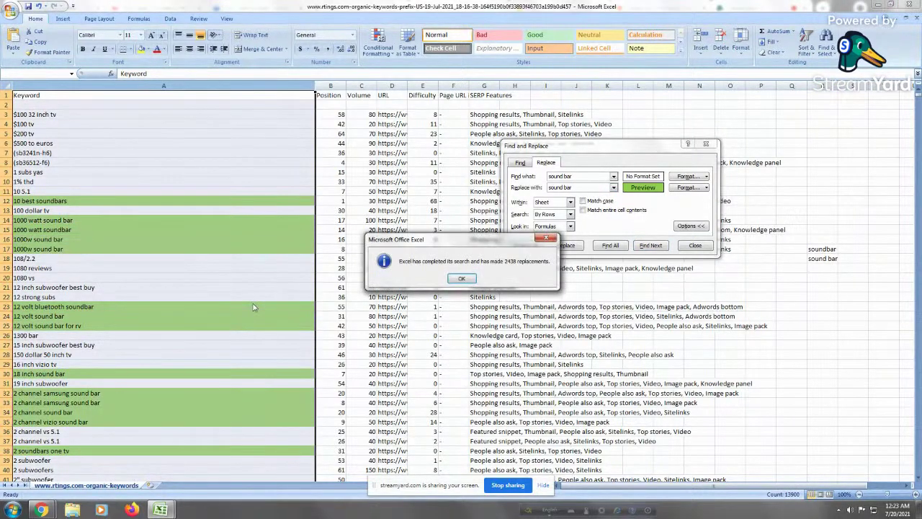
pyautogui.click(460, 278)
# Examine the keywords without green fill in the first rows of Keyword column A
pyautogui.click(149, 283)
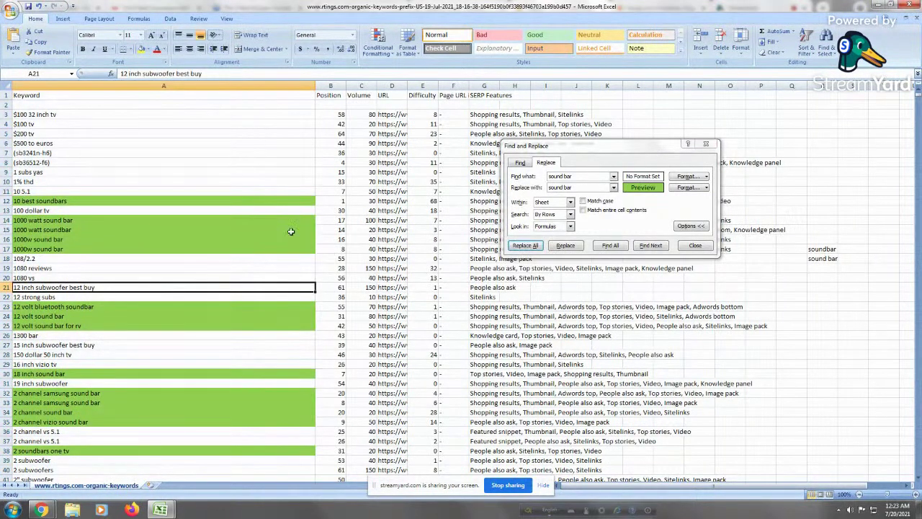
pyautogui.click(134, 258)
pyautogui.click(106, 102)
pyautogui.click(115, 173)
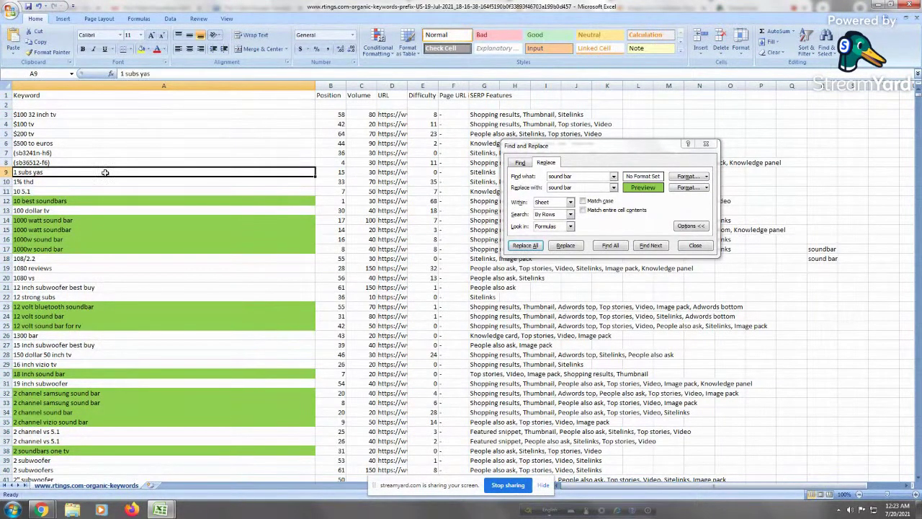
pyautogui.press('Up')
pyautogui.press('Up')
pyautogui.press('Up')
pyautogui.press('Up')
pyautogui.press('Up')
pyautogui.press('Up')
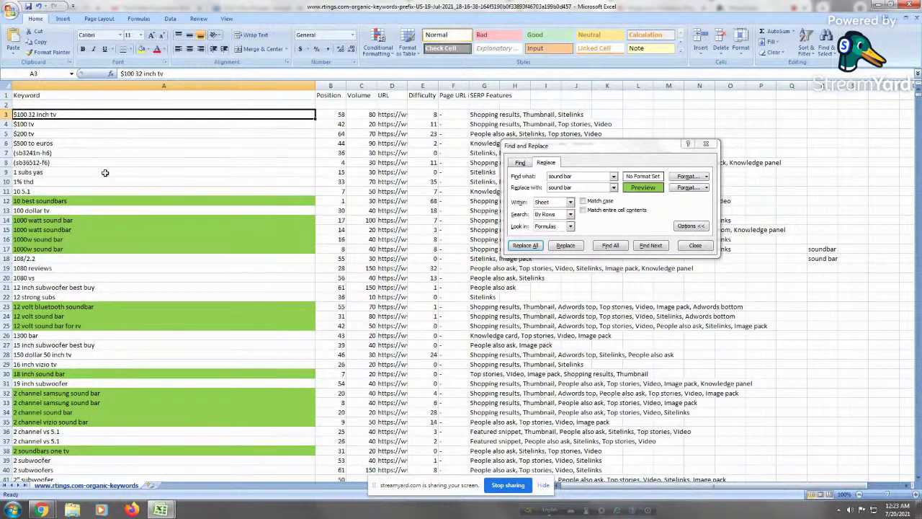
pyautogui.click(82, 165)
pyautogui.moveTo(78, 116); pyautogui.dragTo(76, 196)
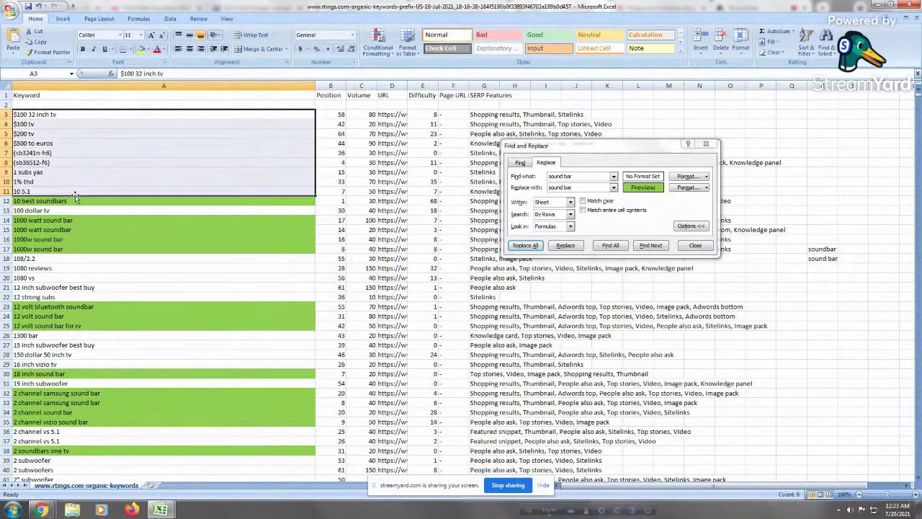
pyautogui.click(86, 210)
pyautogui.click(39, 258)
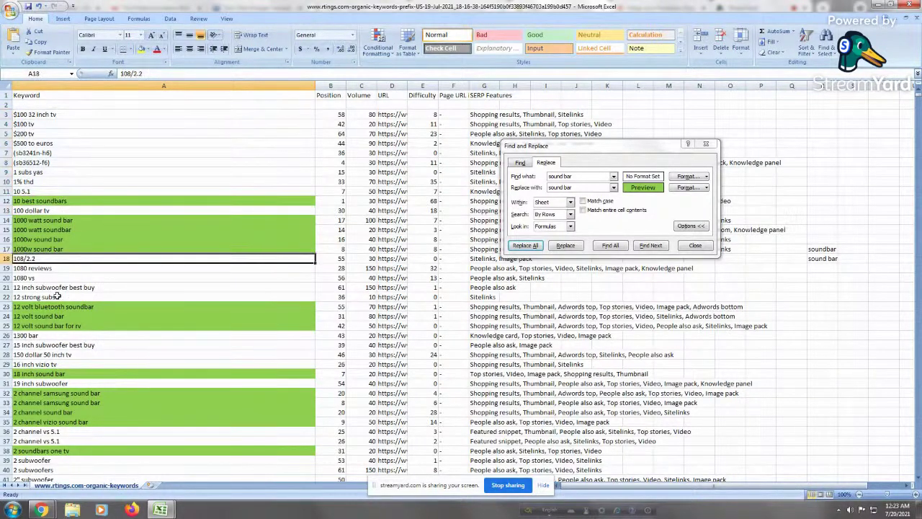
pyautogui.click(57, 296)
pyautogui.click(68, 259)
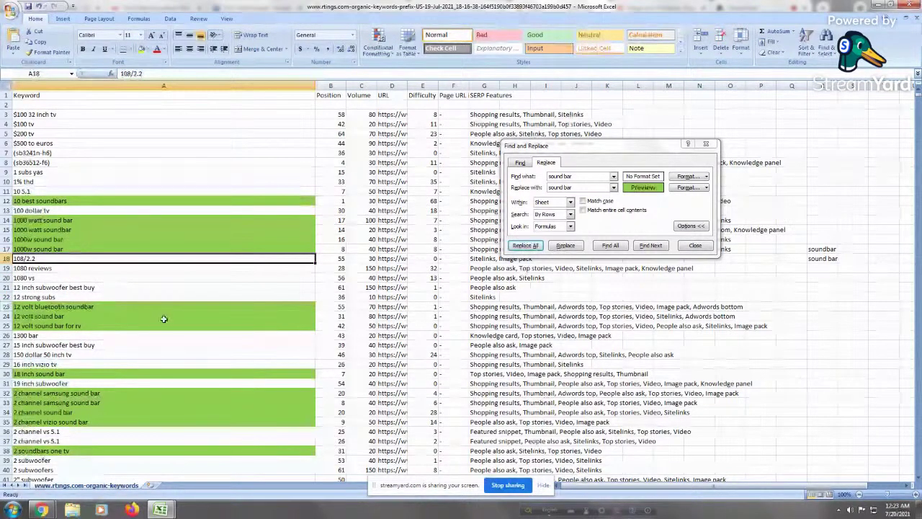
# Compare the Position values in column B with the highlighted and unhighlighted keywords beside them
pyautogui.moveTo(330, 114); pyautogui.dragTo(327, 392)
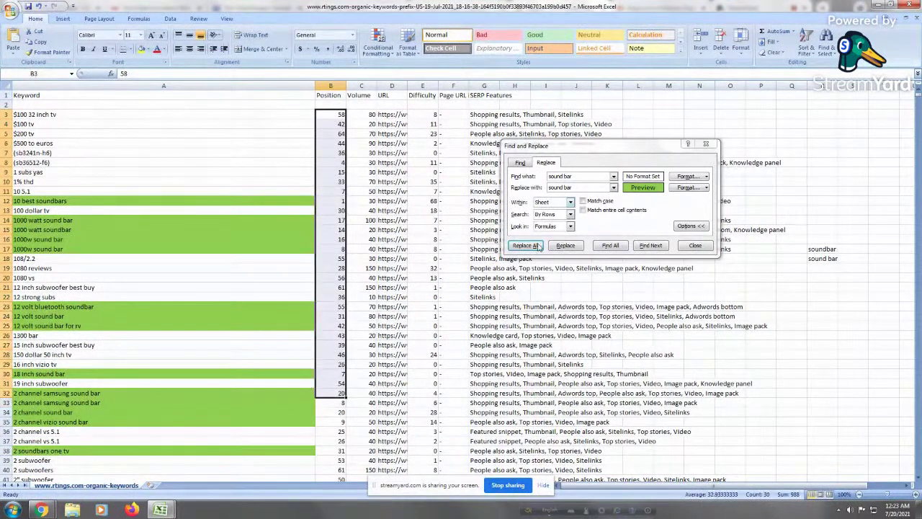
pyautogui.click(42, 440)
pyautogui.click(343, 373)
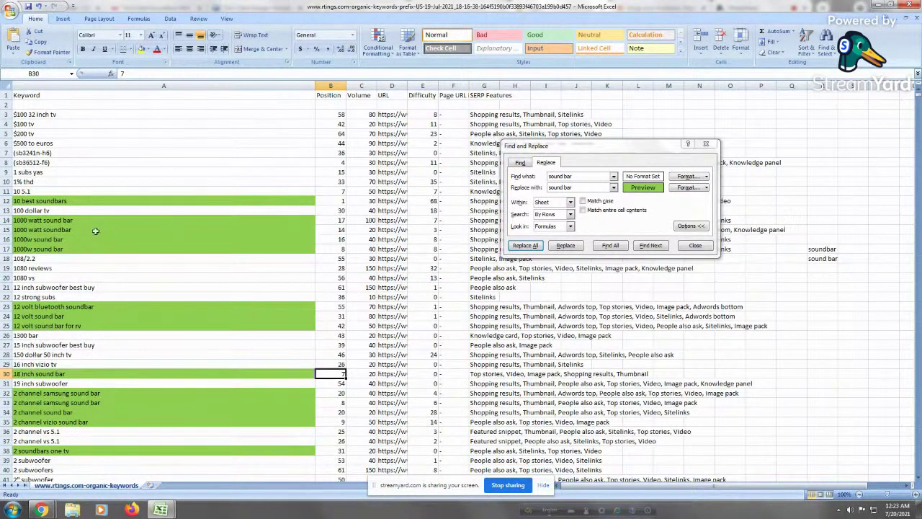
pyautogui.click(94, 162)
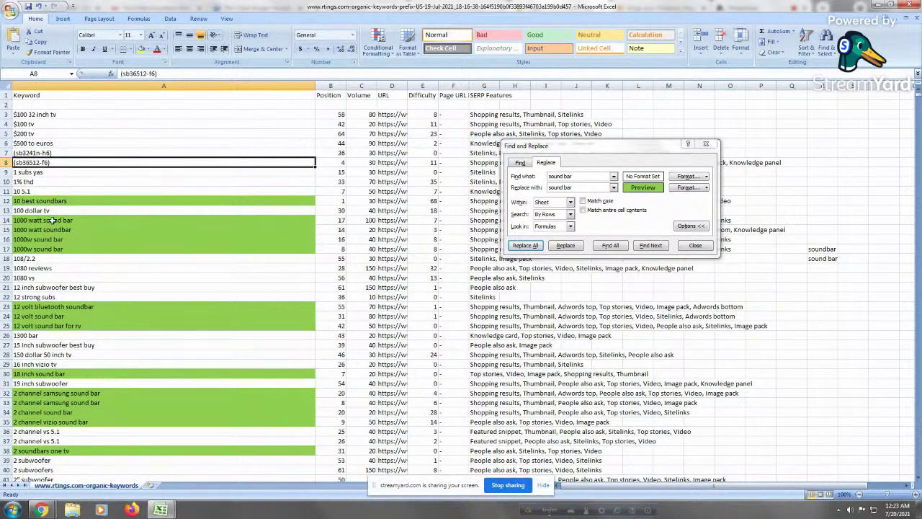
pyautogui.click(335, 163)
pyautogui.click(41, 162)
pyautogui.press('Down')
pyautogui.press('Down')
pyautogui.press('Down')
pyautogui.press('Down')
pyautogui.press('Down')
pyautogui.press('Down')
pyautogui.press('Down')
pyautogui.press('Down')
pyautogui.press('Down')
pyautogui.press('Down')
pyautogui.press('Down')
pyautogui.press('Down')
pyautogui.press('Down')
pyautogui.press('Down')
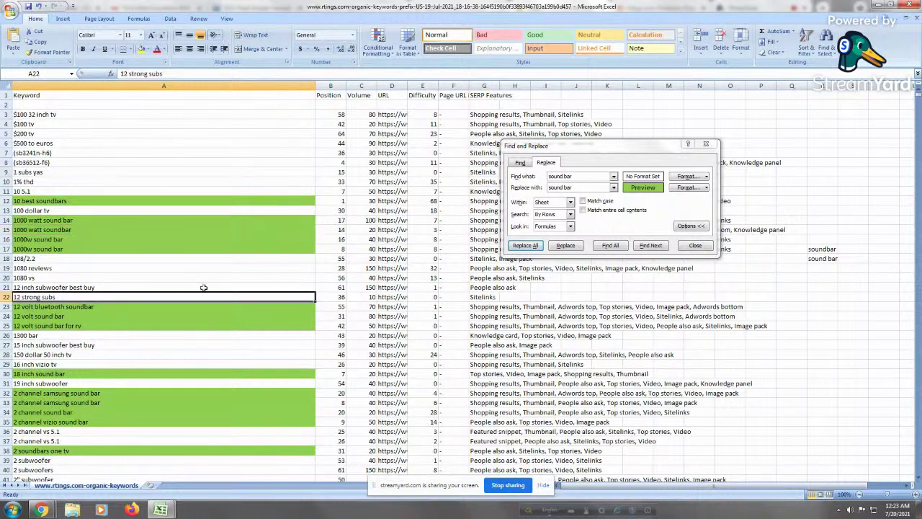
pyautogui.click(190, 266)
# Sort the data rows from row 3 down by the Position column from smallest to largest, expanding the selection to all columns
pyautogui.moveTo(337, 115); pyautogui.dragTo(330, 477)
pyautogui.rightClick(336, 287)
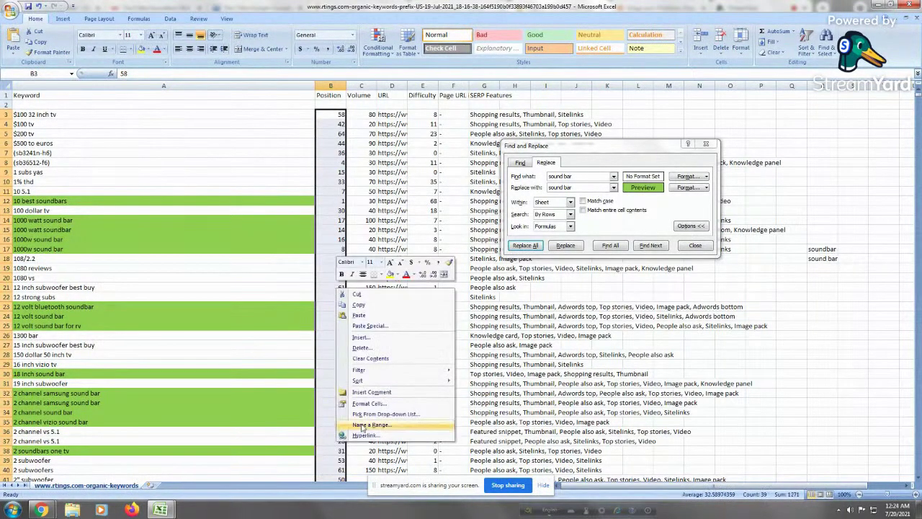
pyautogui.moveTo(393, 381)
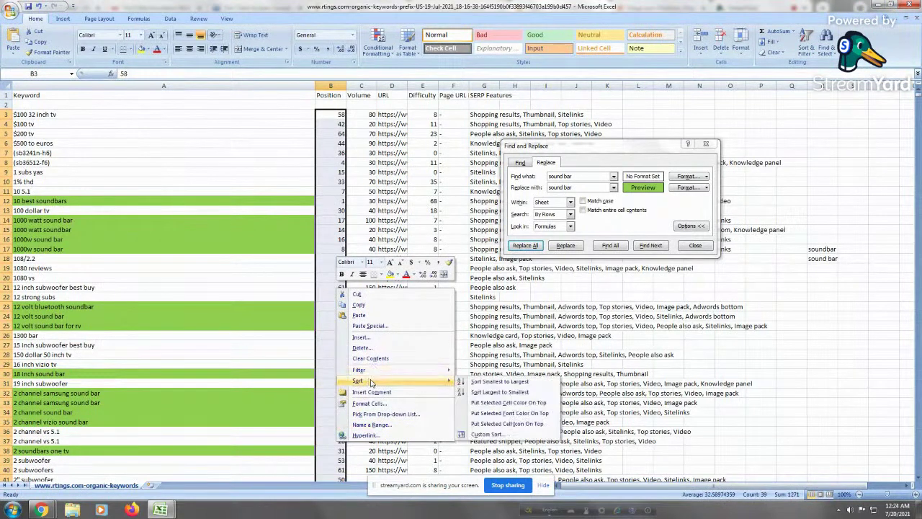
pyautogui.click(516, 383)
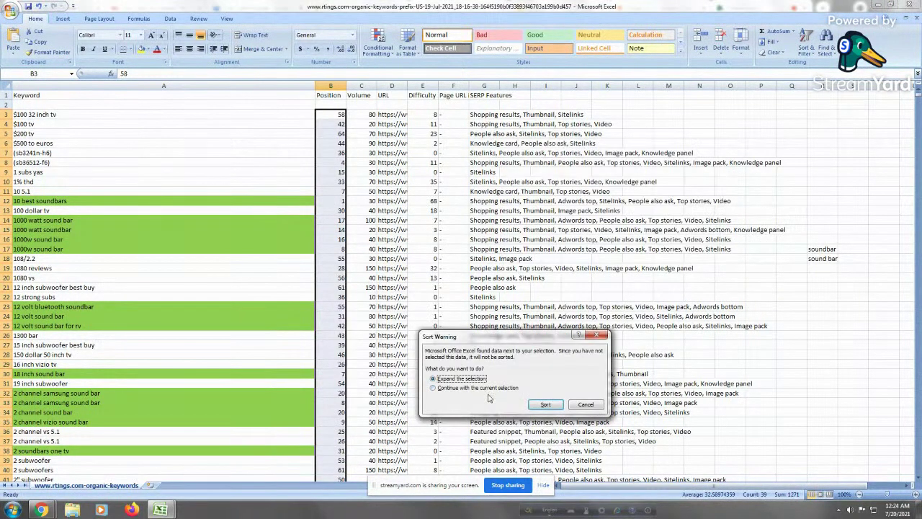
pyautogui.click(545, 404)
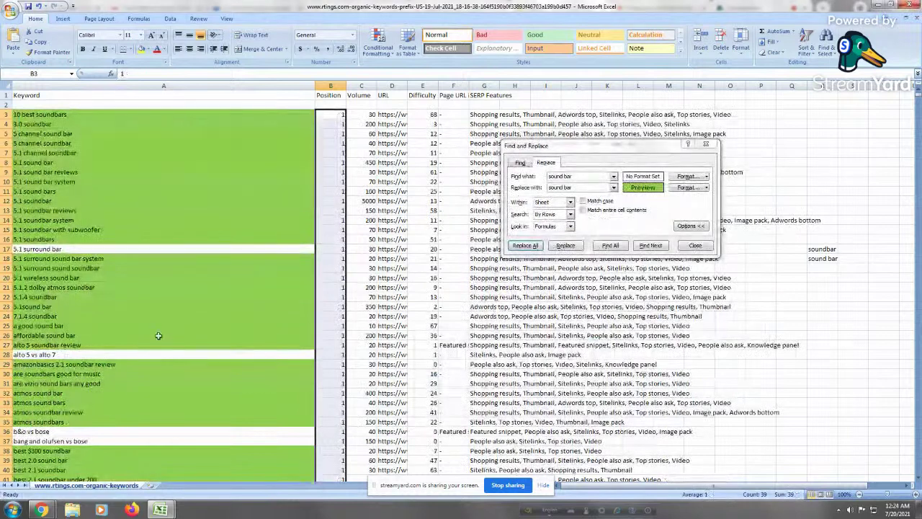
# Examine the highlighted keywords at the start and the end of the list sorted by position
pyautogui.click(169, 315)
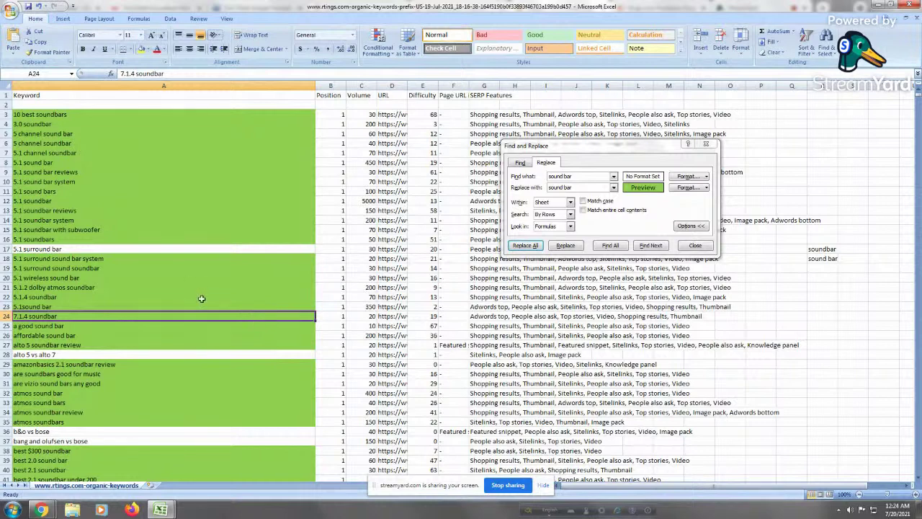
pyautogui.click(166, 270)
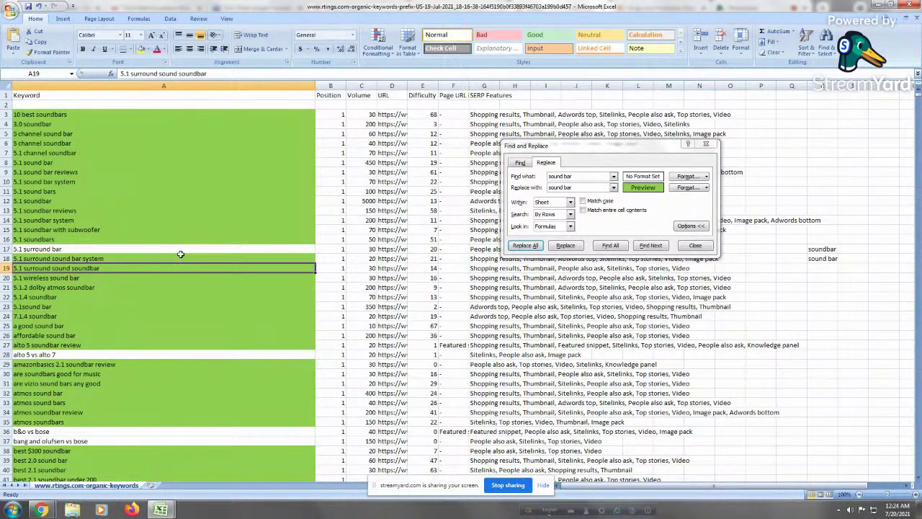
pyautogui.hotkey('ctrl', 'Down')
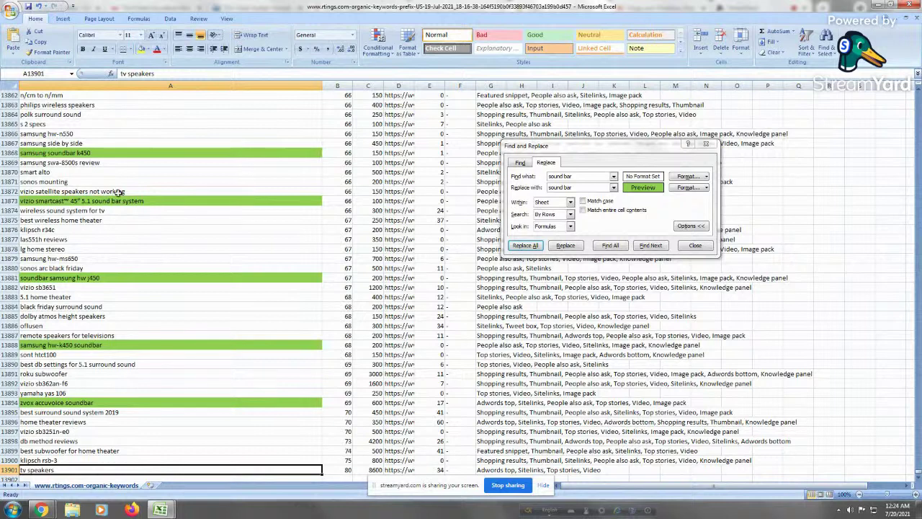
pyautogui.click(78, 229)
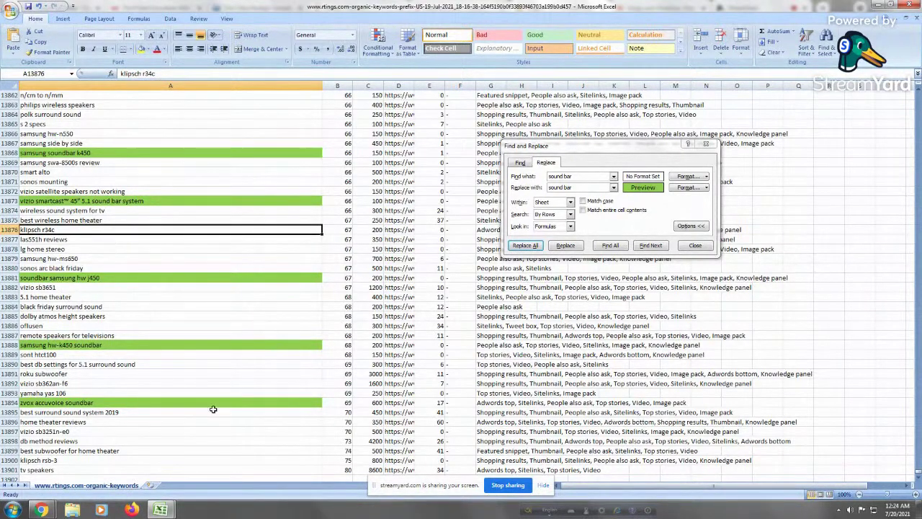
# Examine the keywords without green fill among the last rows of the list sorted by position
pyautogui.click(73, 135)
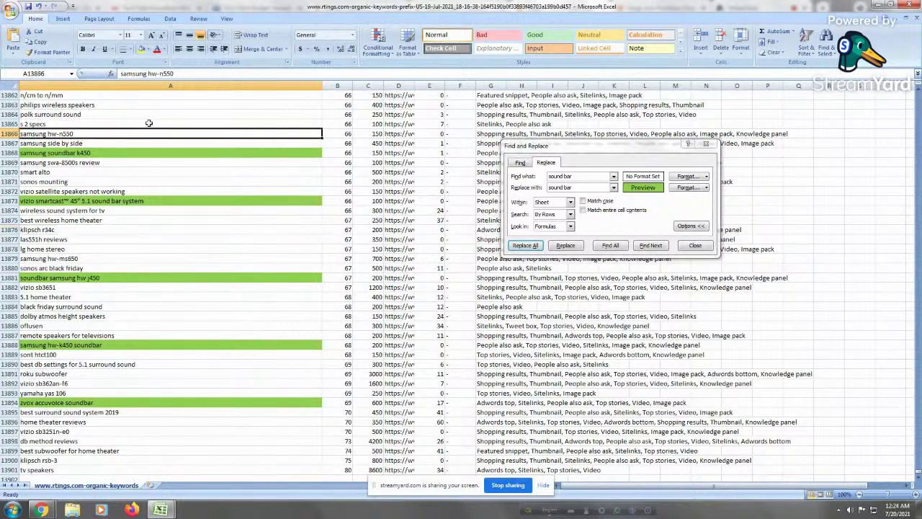
pyautogui.click(146, 116)
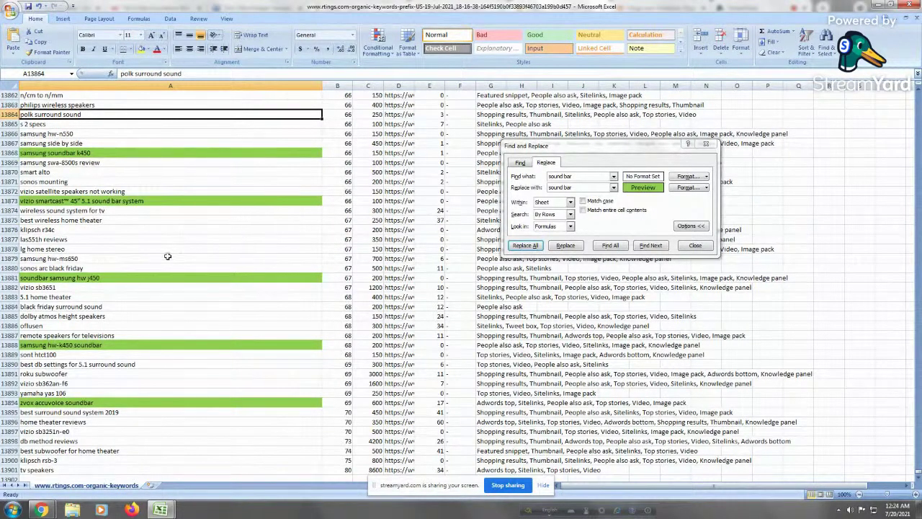
pyautogui.click(99, 306)
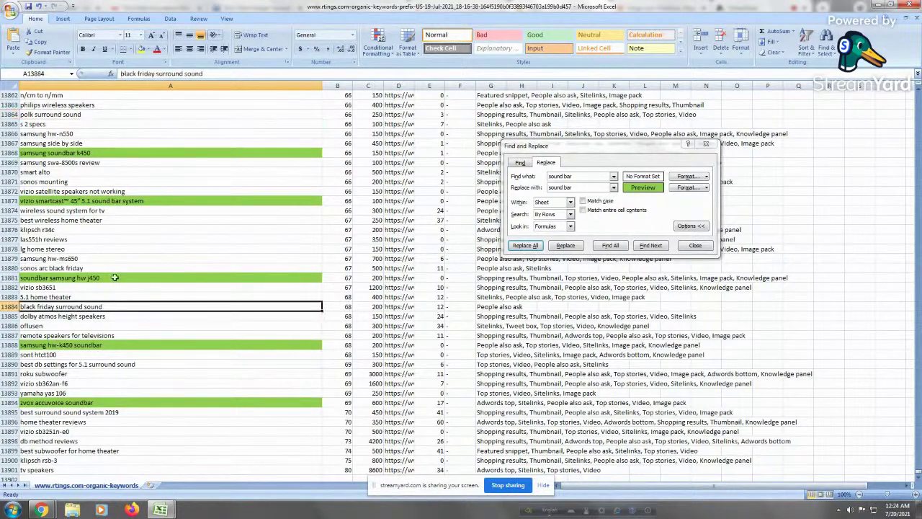
# Go back to the start of the list and examine the keywords without green fill in rows 17 to 80
pyautogui.hotkey('ctrl', 'Home')
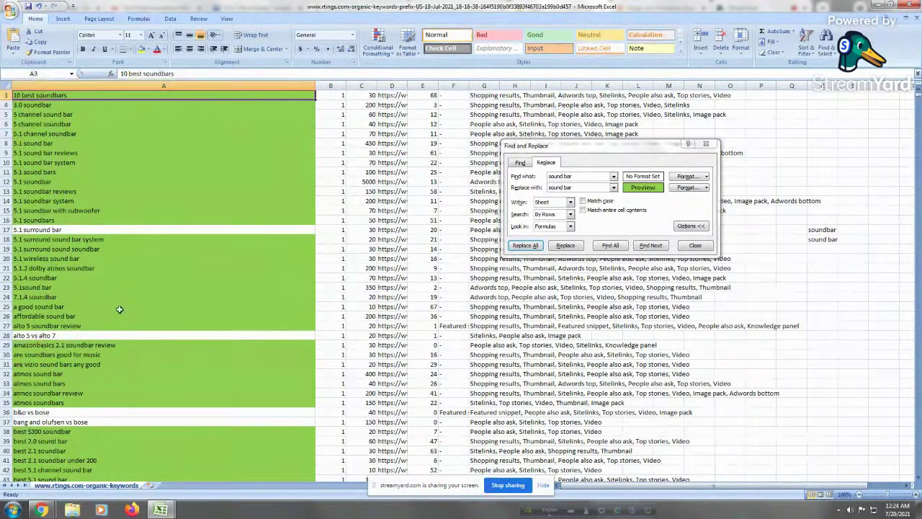
pyautogui.click(88, 277)
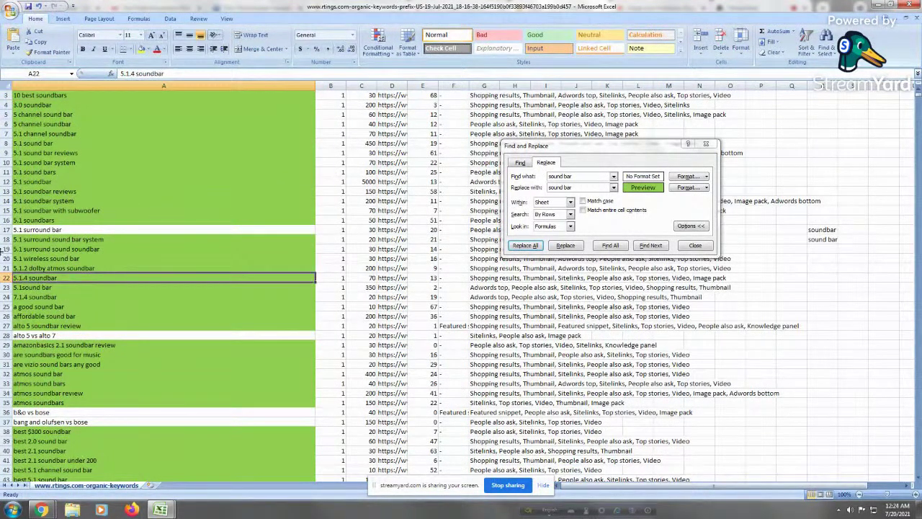
pyautogui.click(83, 230)
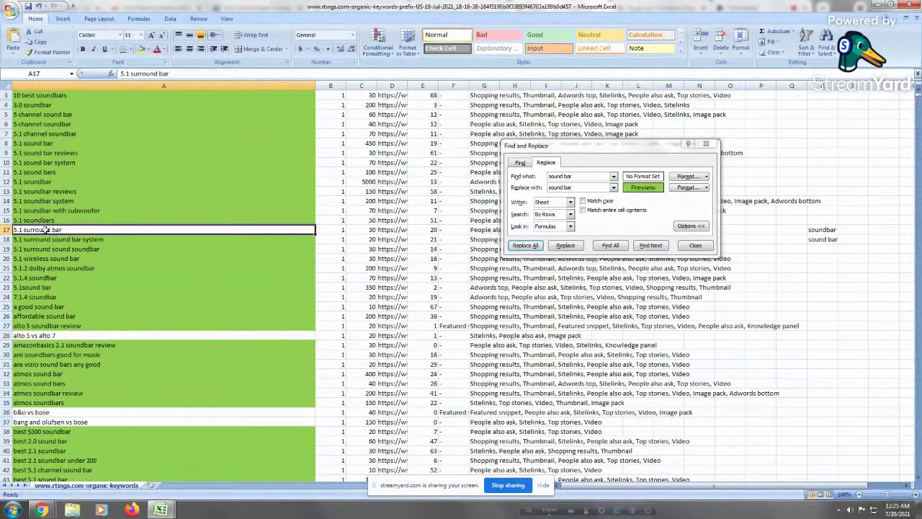
pyautogui.click(42, 334)
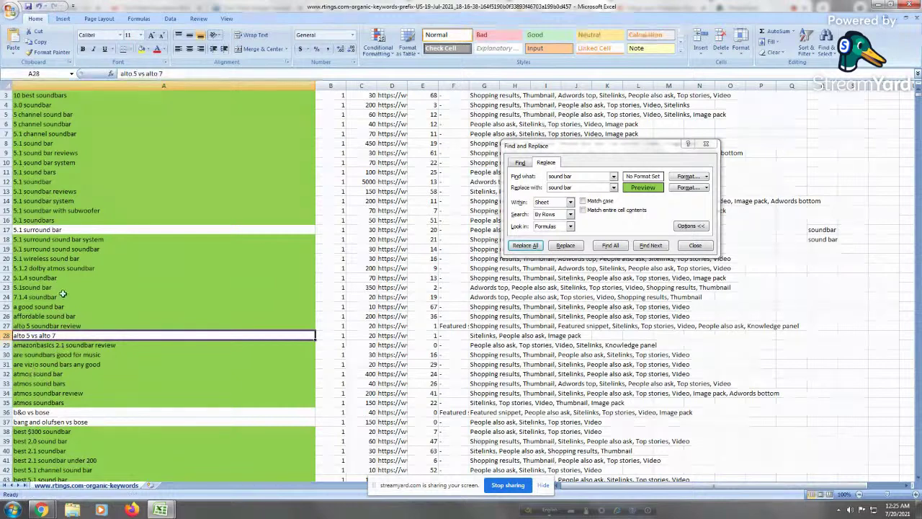
pyautogui.rightClick(55, 336)
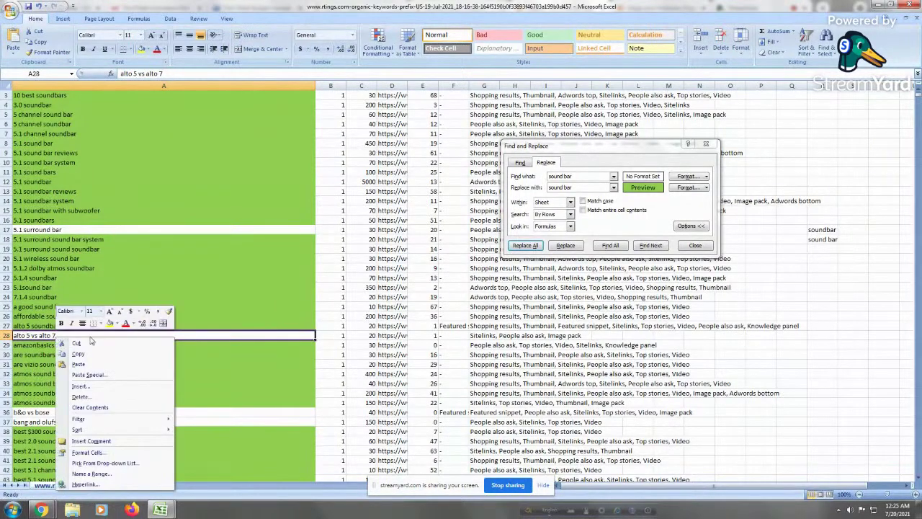
pyautogui.click(34, 353)
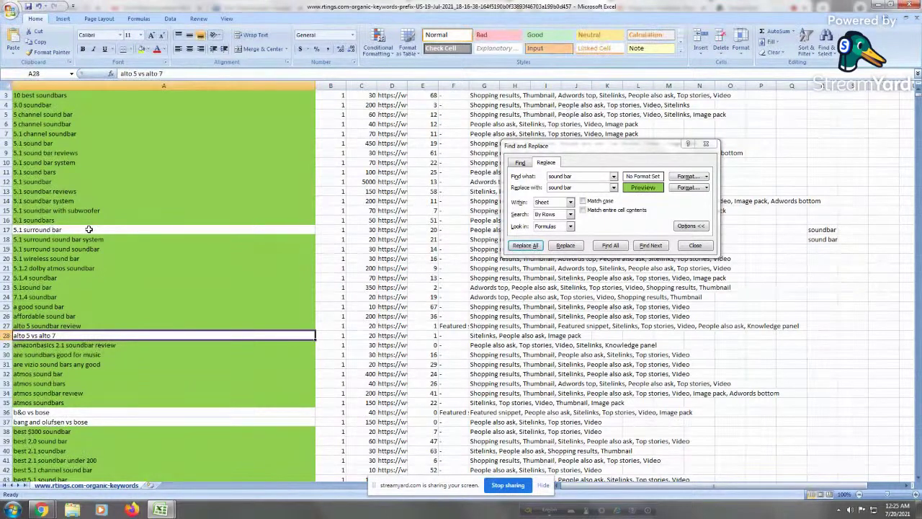
pyautogui.click(47, 412)
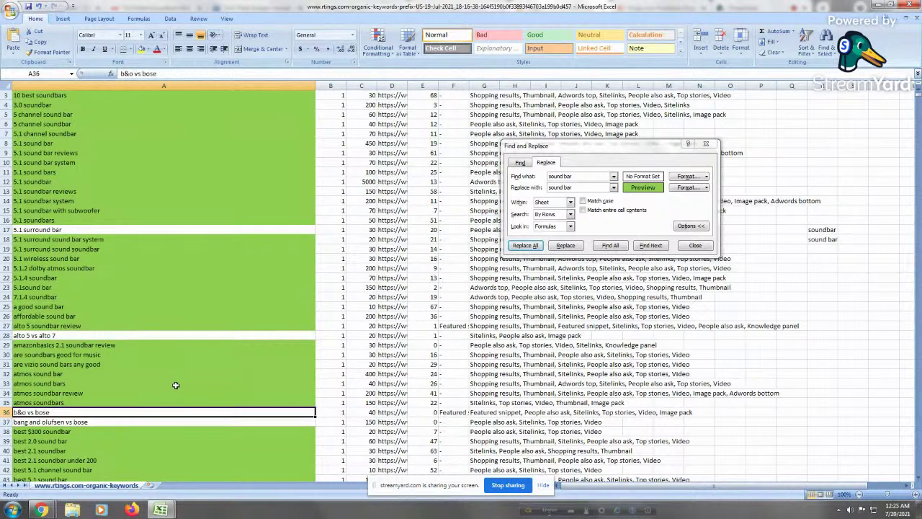
pyautogui.press('Return')
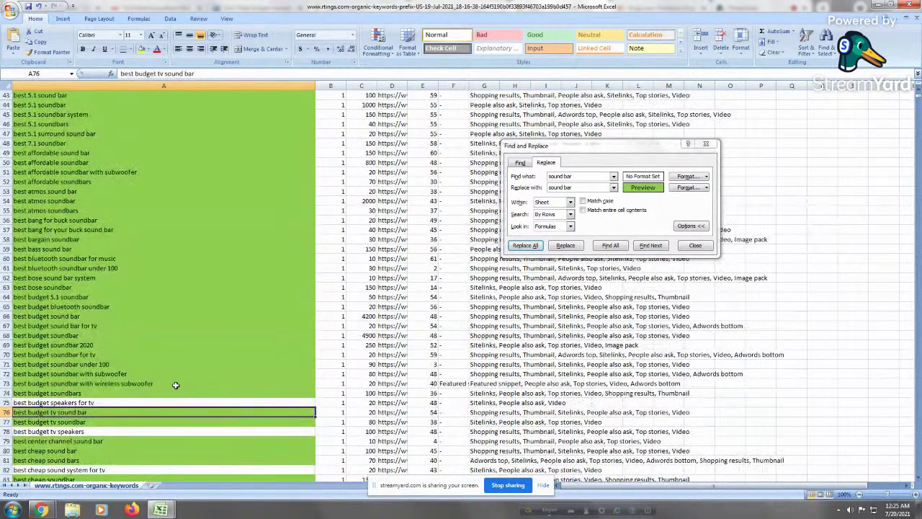
pyautogui.press('Return')
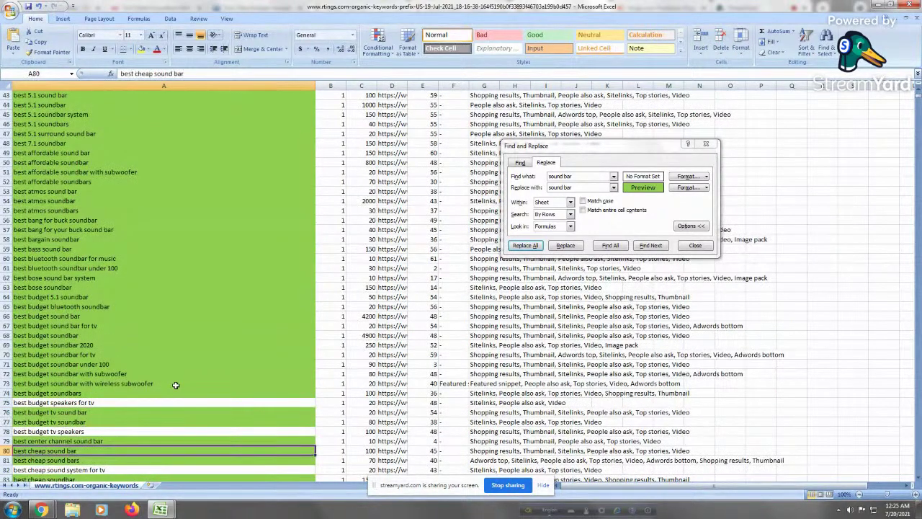
# Examine the unhighlighted TV speaker and sound system keywords in rows 75 to 82, including the page URL for row 75
pyautogui.click(183, 401)
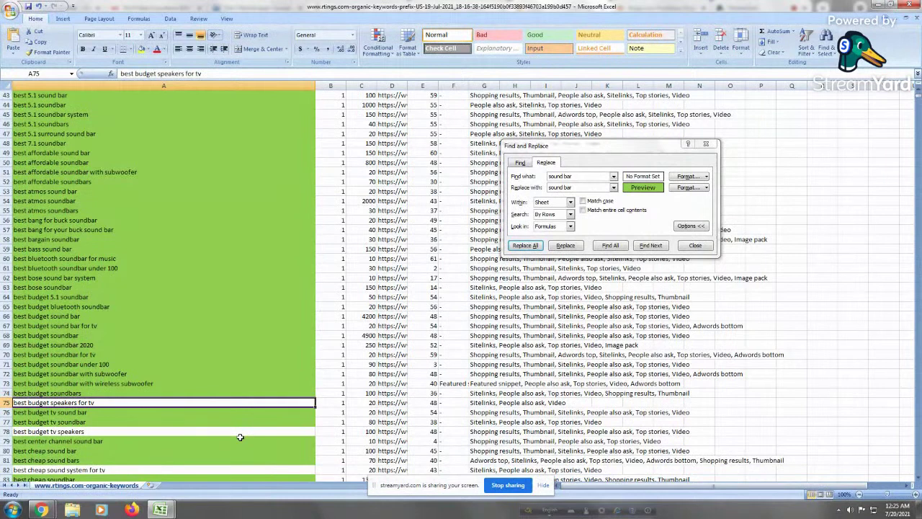
pyautogui.click(390, 403)
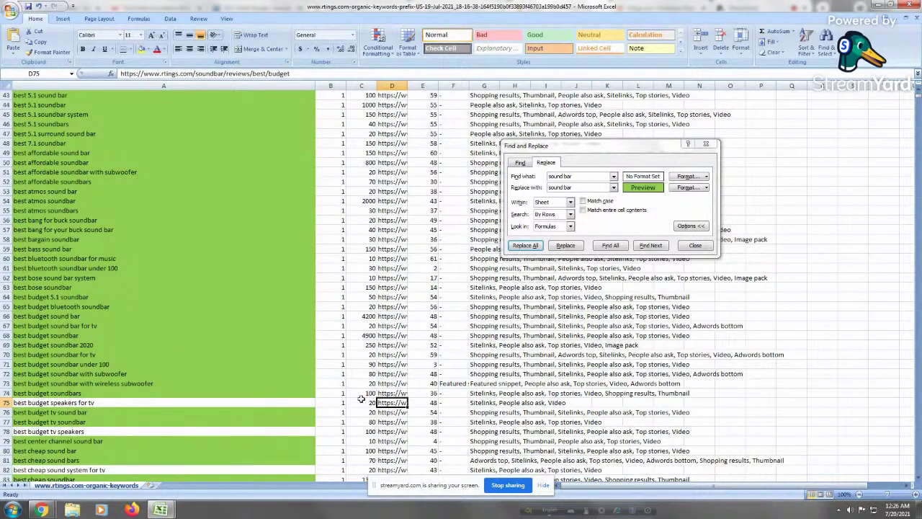
pyautogui.click(64, 403)
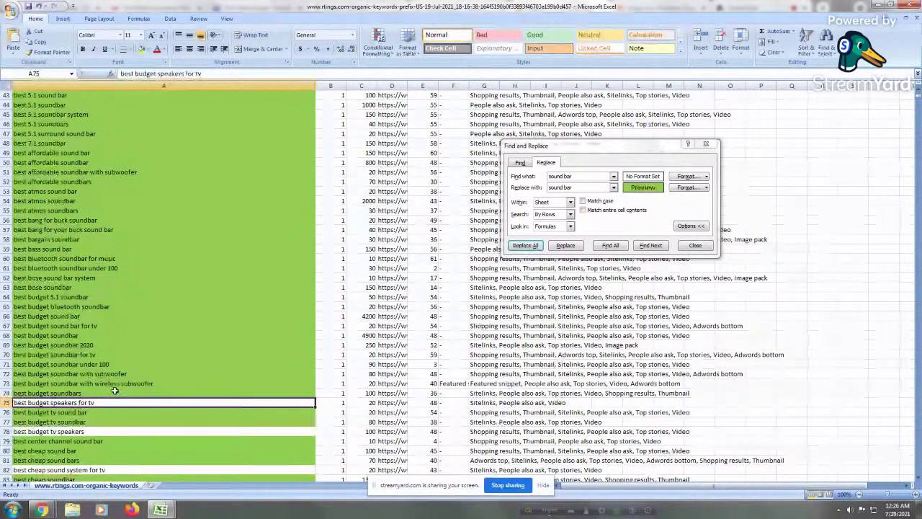
pyautogui.press('Down')
pyautogui.press('Down')
pyautogui.press('Down')
pyautogui.press('Down')
pyautogui.press('Down')
pyautogui.press('Down')
pyautogui.press('Down')
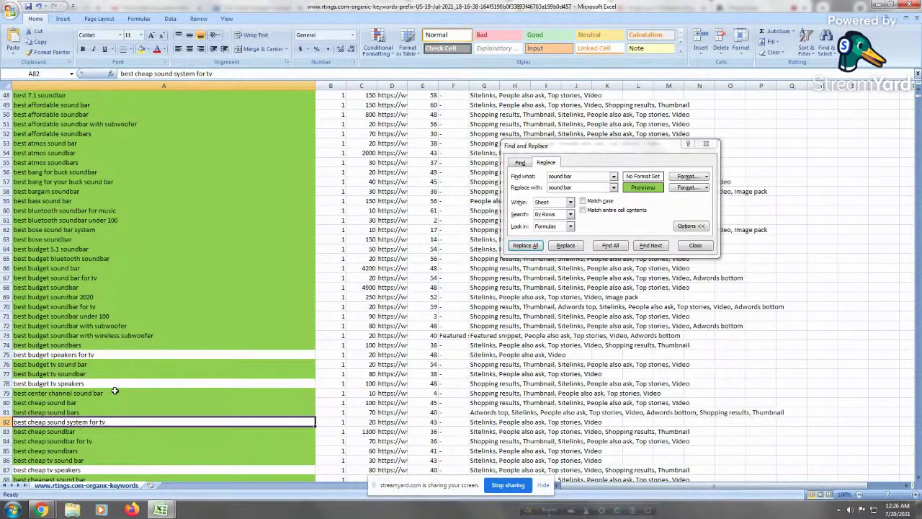
pyautogui.click(69, 384)
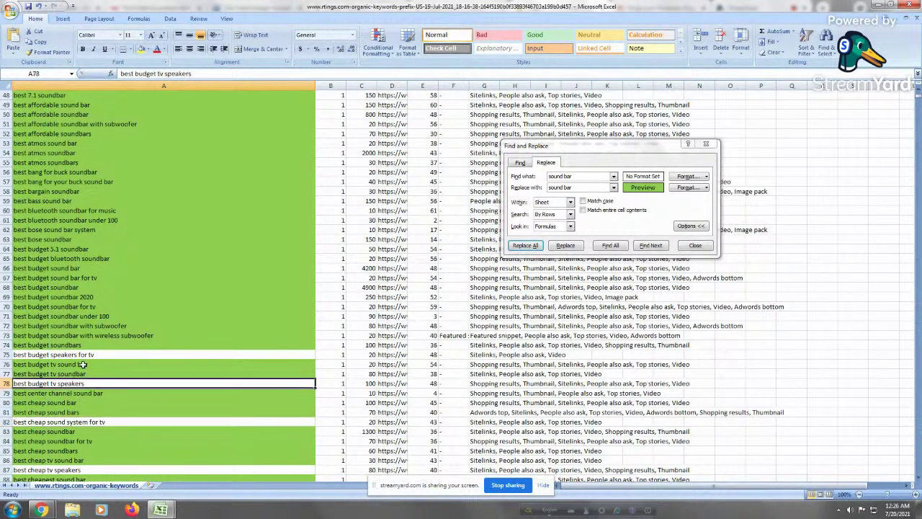
pyautogui.click(101, 355)
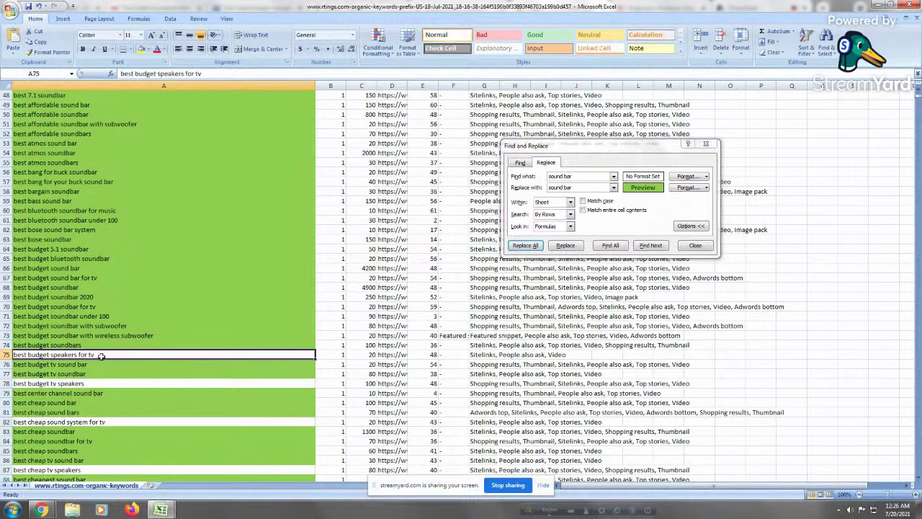
pyautogui.click(107, 423)
pyautogui.click(106, 384)
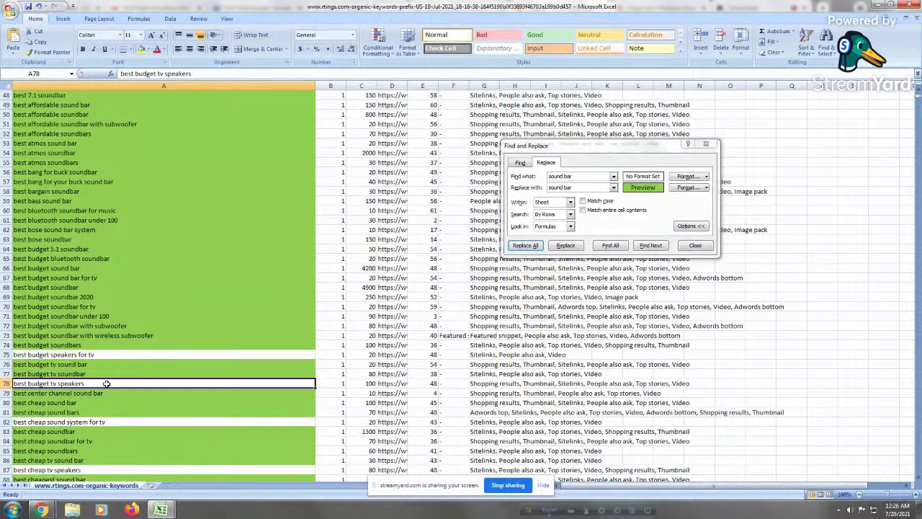
# Copy the words "tv speakers" out of the keyword in cell A78
pyautogui.doubleClick(88, 382)
pyautogui.moveTo(51, 383); pyautogui.dragTo(85, 383)
pyautogui.hotkey('ctrl', 'c')
pyautogui.rightClick(83, 384)
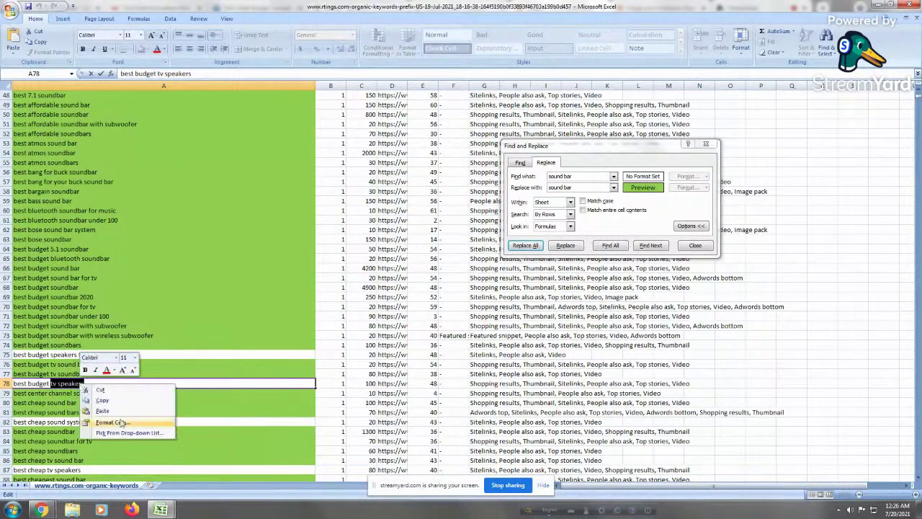
pyautogui.click(116, 401)
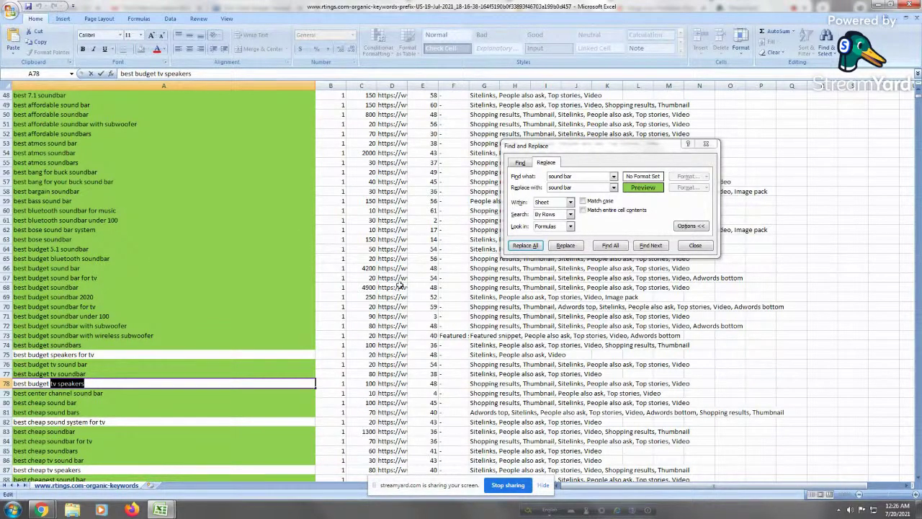
pyautogui.click(753, 303)
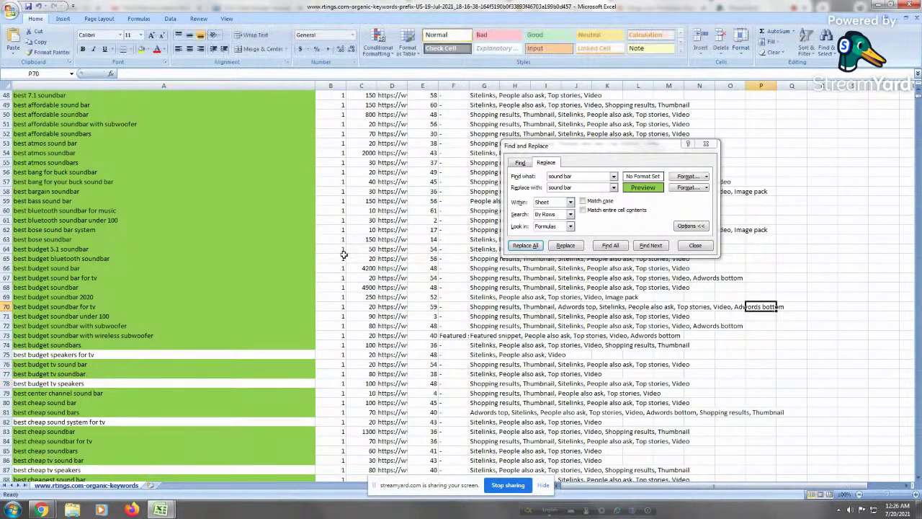
pyautogui.moveTo(789, 355); pyautogui.dragTo(761, 354)
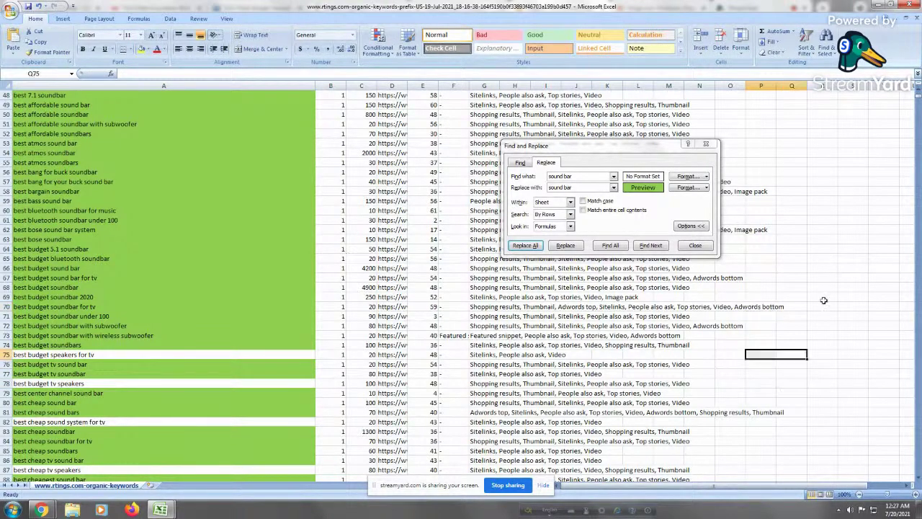
pyautogui.click(750, 123)
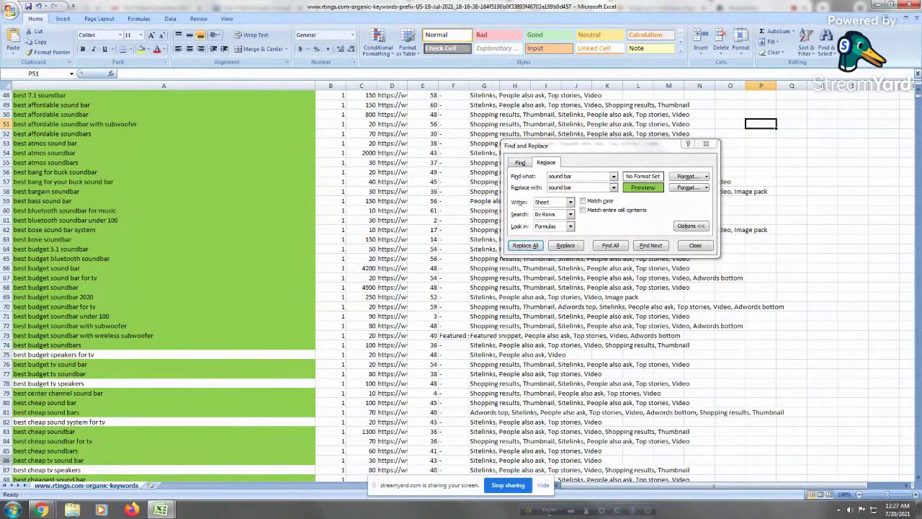
# Switch to the Book1 workbook and paste "tv speakers" into cell F5 of Sheet1
pyautogui.moveTo(174, 510)
pyautogui.click(121, 467)
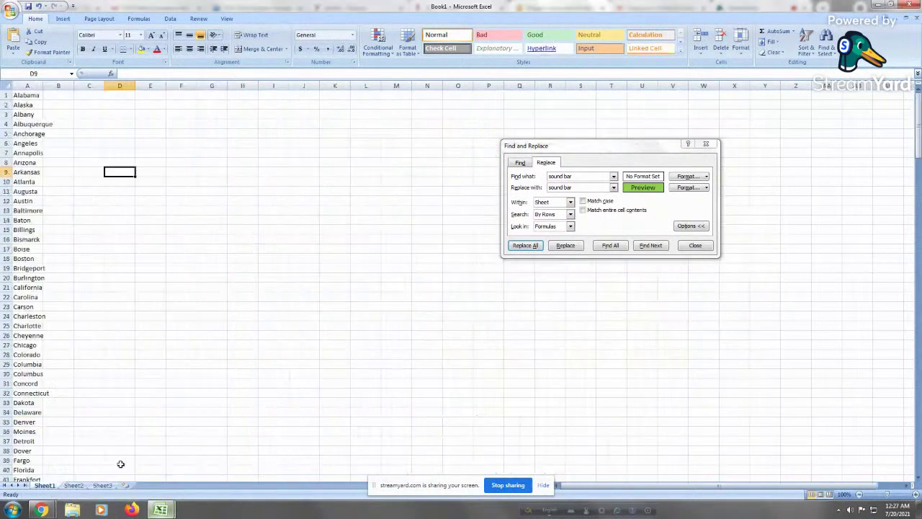
pyautogui.click(181, 134)
pyautogui.rightClick(182, 132)
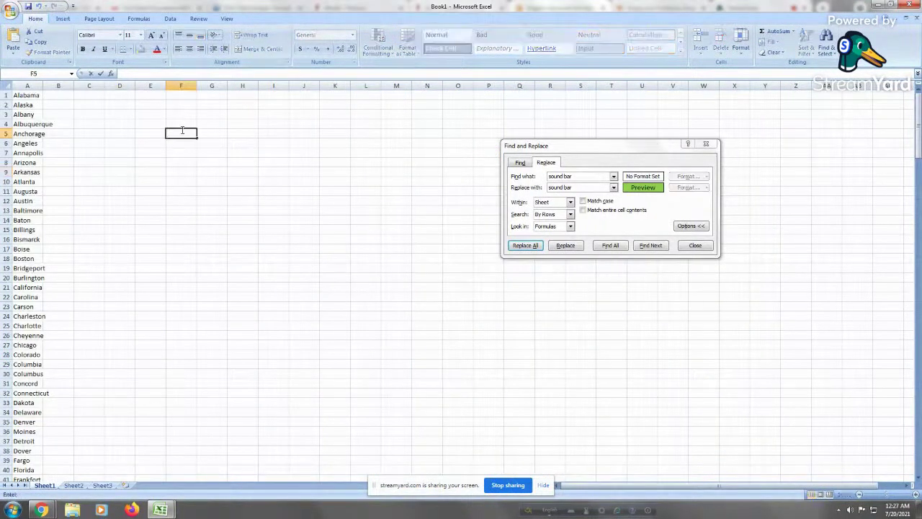
pyautogui.click(245, 157)
pyautogui.click(193, 173)
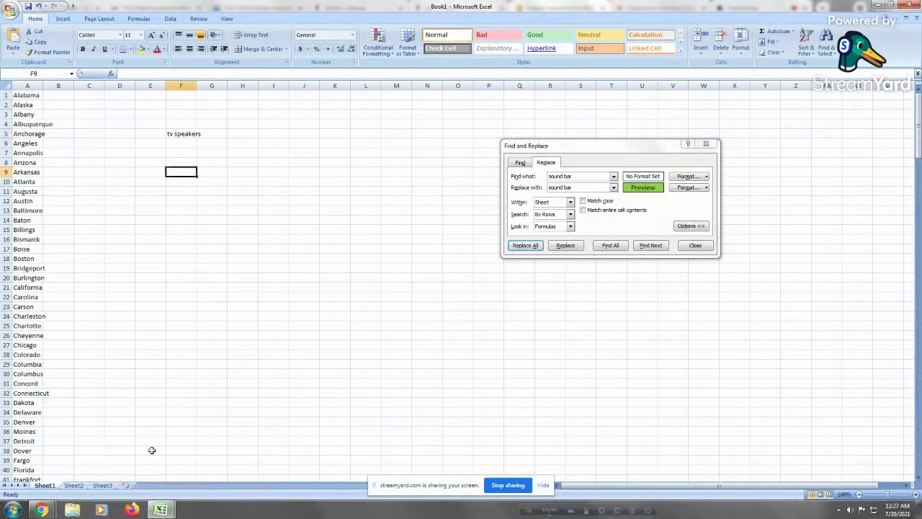
# Return to the RTINGS keywords workbook and examine the unhighlighted keywords between rows 75 and 106
pyautogui.moveTo(160, 509)
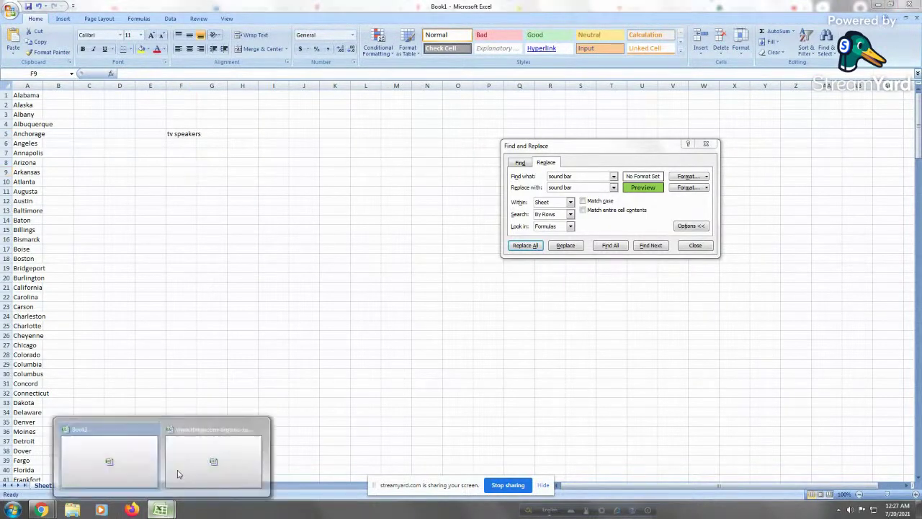
pyautogui.click(245, 446)
pyautogui.click(79, 353)
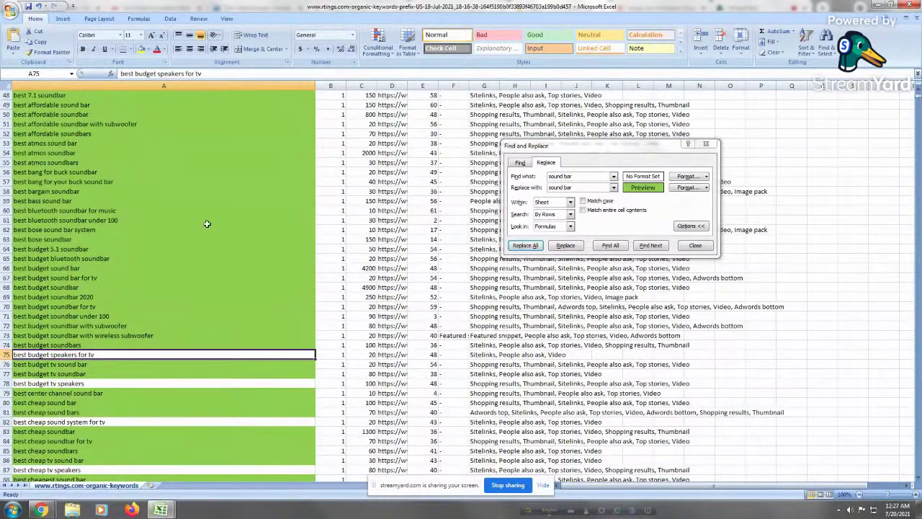
pyautogui.click(145, 422)
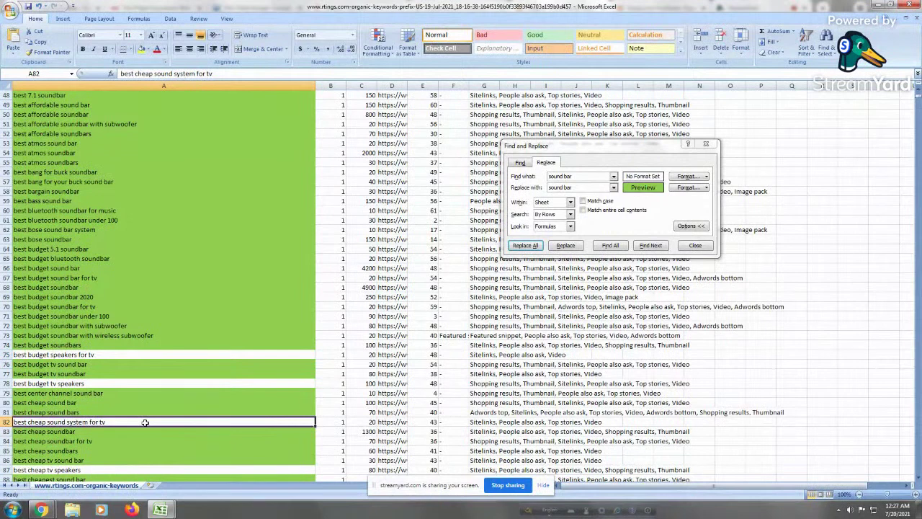
pyautogui.press('pagedown')
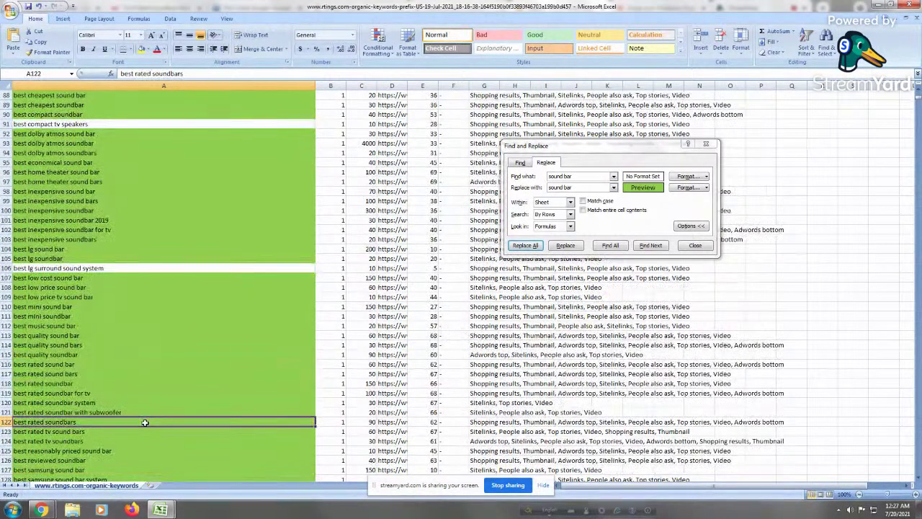
pyautogui.press('Up')
pyautogui.press('Up')
pyautogui.press('Up')
pyautogui.press('Up')
pyautogui.press('Up')
pyautogui.press('Up')
pyautogui.press('Up')
pyautogui.press('Up')
pyautogui.press('Up')
pyautogui.press('Up')
pyautogui.press('Up')
pyautogui.press('Up')
pyautogui.press('Up')
pyautogui.press('Up')
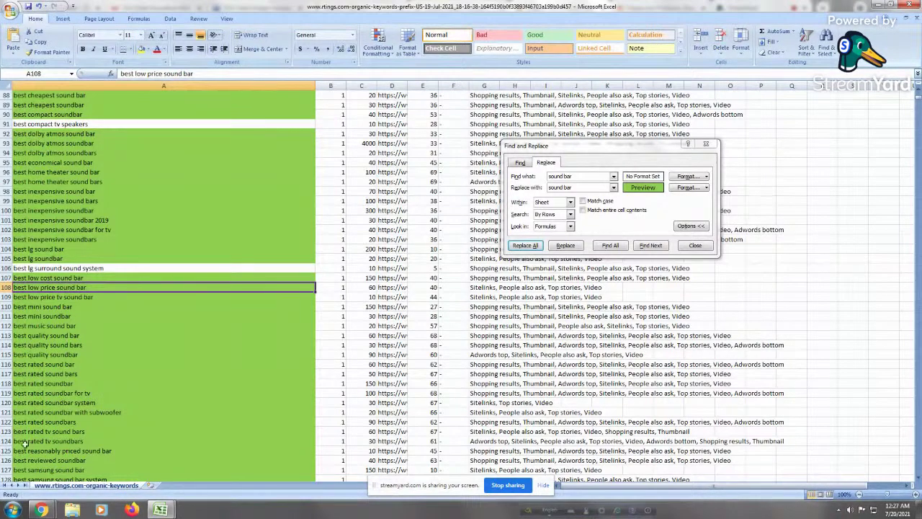
pyautogui.click(102, 268)
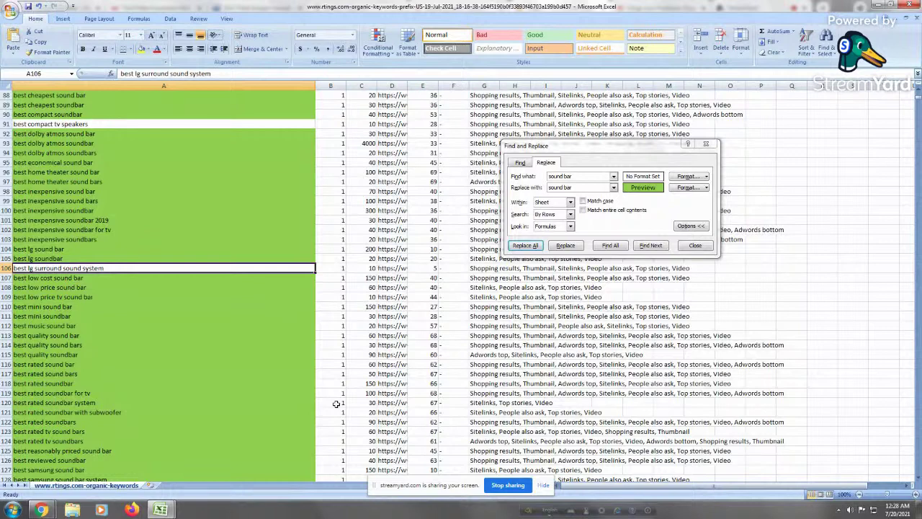
# Examine the highlighted and unhighlighted keywords further down column A, from row 208 to row 304
pyautogui.scroll(-20, 336, 403)
pyautogui.click(201, 392)
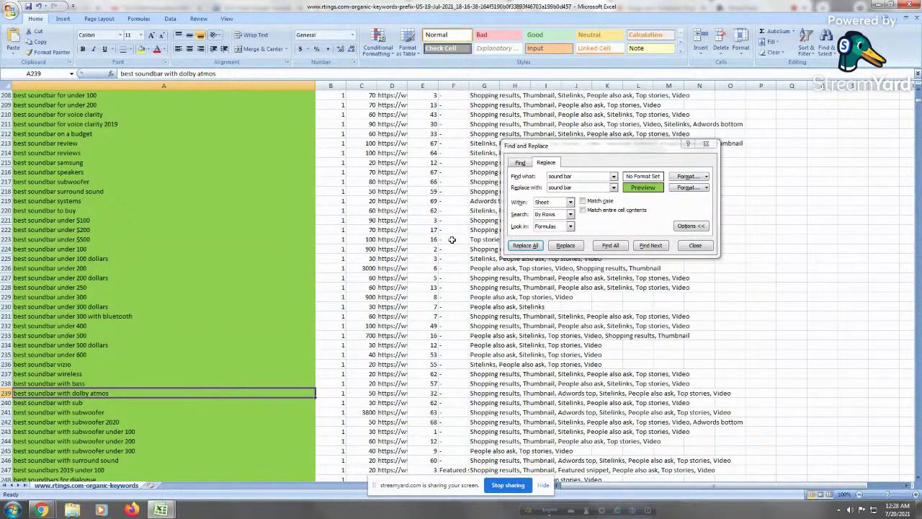
pyautogui.press('pagedown')
pyautogui.press('Down')
pyautogui.press('Down')
pyautogui.press('Down')
pyautogui.press('Down')
pyautogui.press('Down')
pyautogui.press('Down')
pyautogui.press('Down')
pyautogui.press('Down')
pyautogui.press('Down')
pyautogui.press('Down')
pyautogui.press('Down')
pyautogui.press('Down')
pyautogui.press('Down')
pyautogui.press('Down')
pyautogui.press('Down')
pyautogui.press('Down')
pyautogui.press('Down')
pyautogui.press('Down')
pyautogui.press('Down')
pyautogui.press('Down')
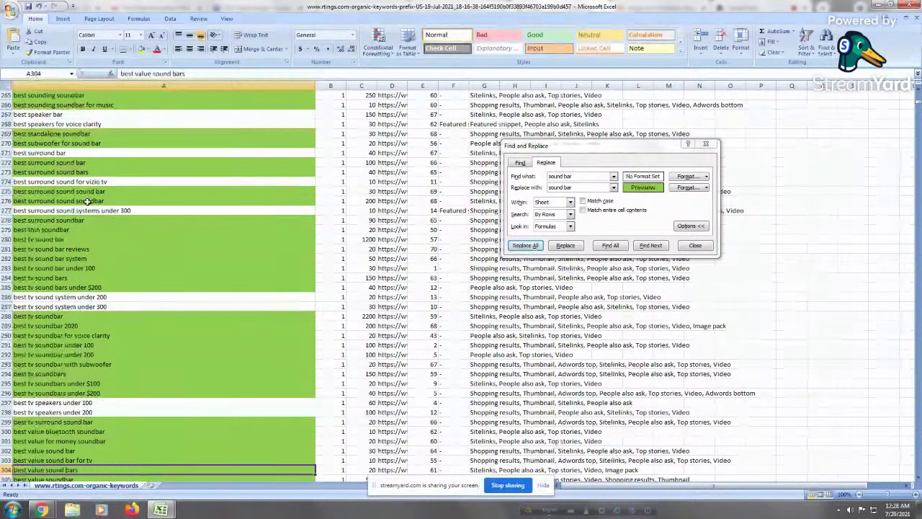
# Copy the words "tv sound system" out of the keyword in cell A286
pyautogui.click(116, 209)
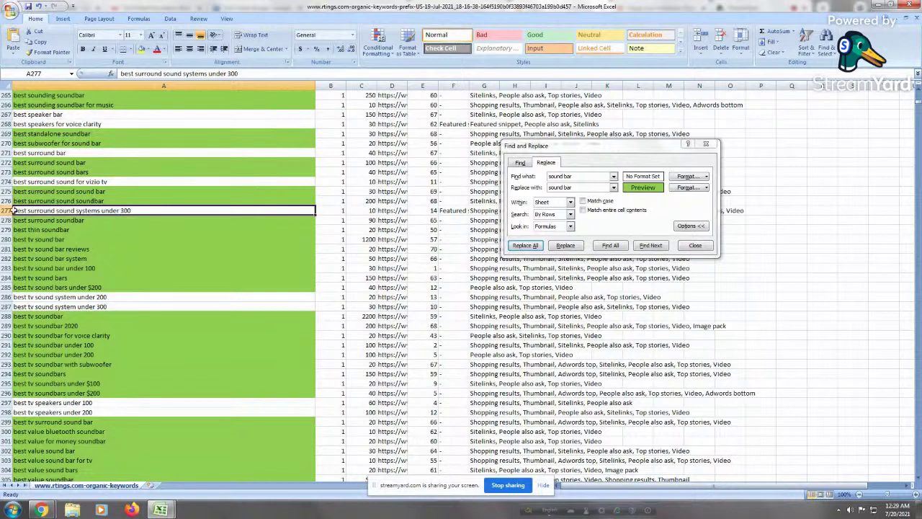
pyautogui.click(5, 210)
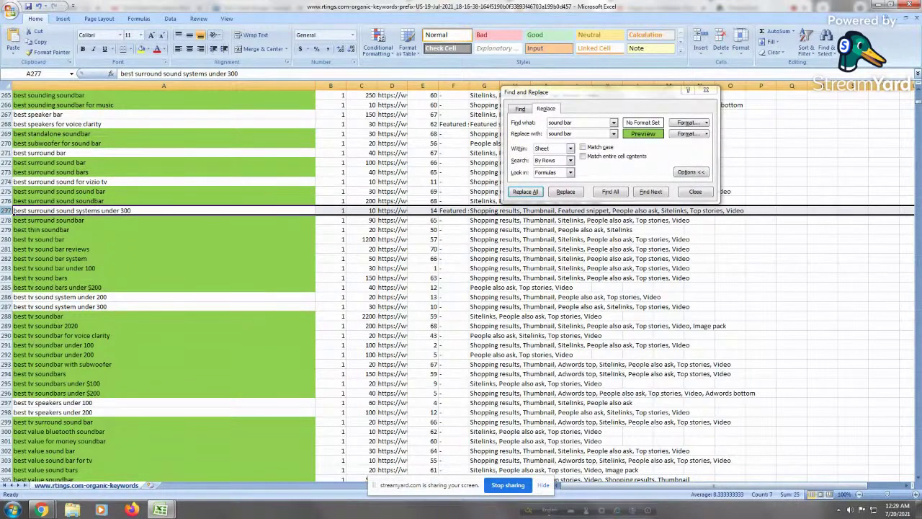
pyautogui.click(101, 300)
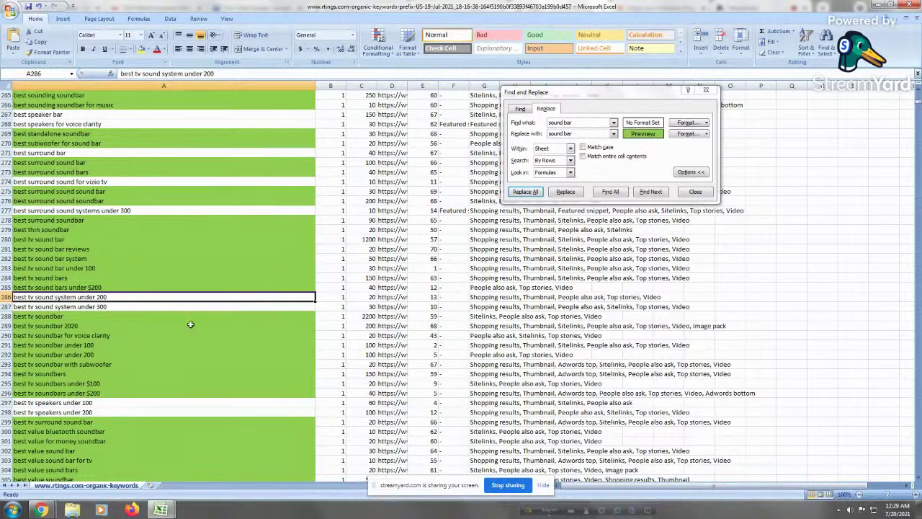
pyautogui.doubleClick(36, 296)
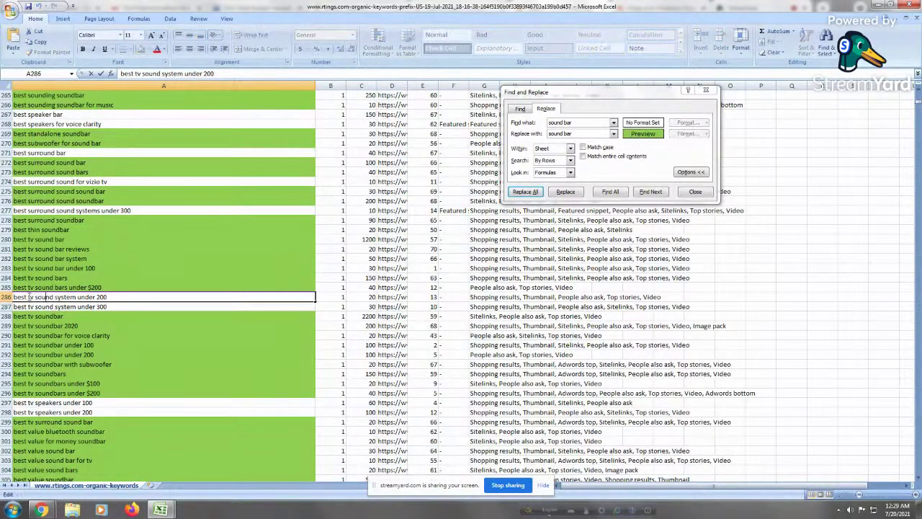
pyautogui.moveTo(28, 296); pyautogui.dragTo(72, 297)
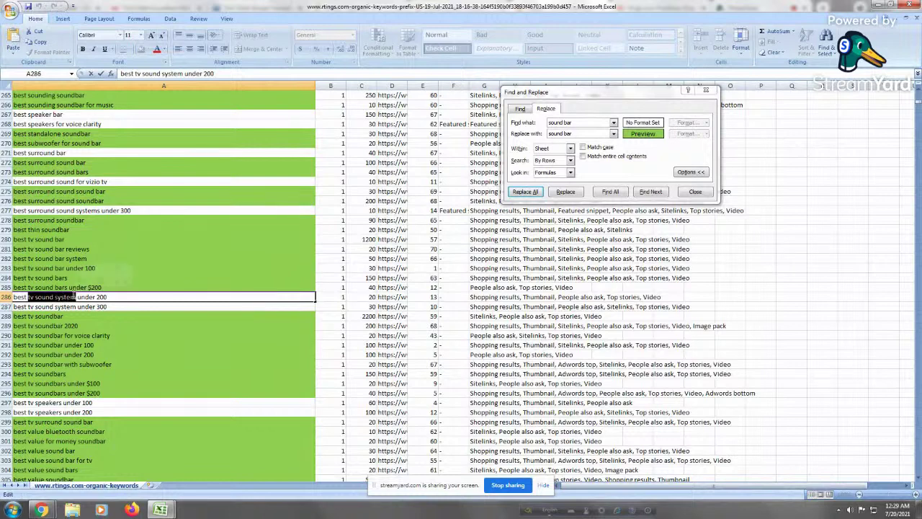
pyautogui.rightClick(72, 296)
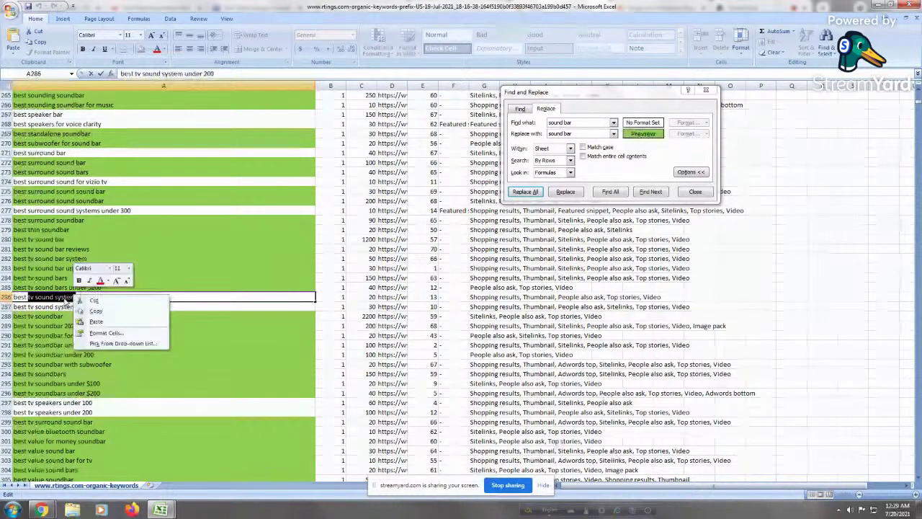
pyautogui.click(96, 310)
# Switch to the Book1 workbook and paste "tv sound system" into cell F6 of Sheet1, below "tv speakers"
pyautogui.hotkey('alt', 'Tab')
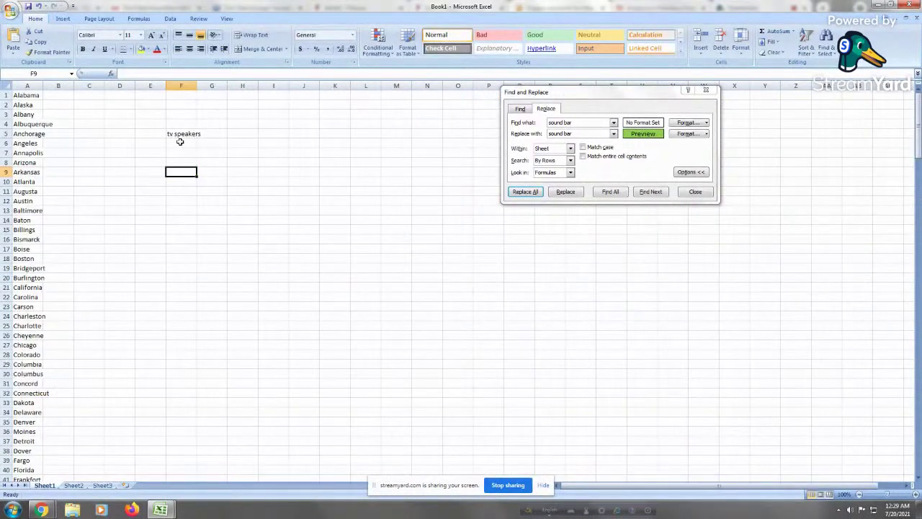
pyautogui.click(181, 144)
pyautogui.rightClick(182, 143)
pyautogui.click(246, 171)
pyautogui.click(189, 191)
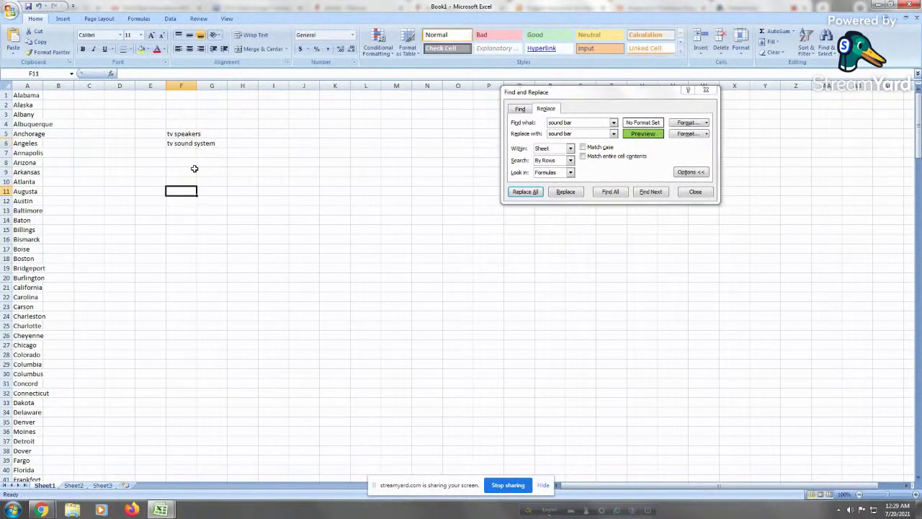
pyautogui.click(74, 485)
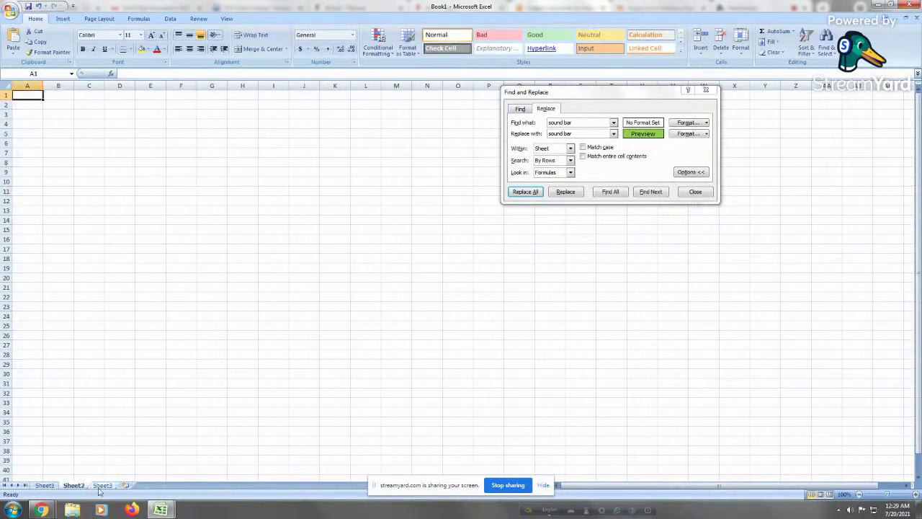
pyautogui.click(44, 484)
# Return to the RTINGS keywords workbook and examine the unhighlighted Vizio and Bose keywords between rows 311 and 330
pyautogui.moveTo(173, 510)
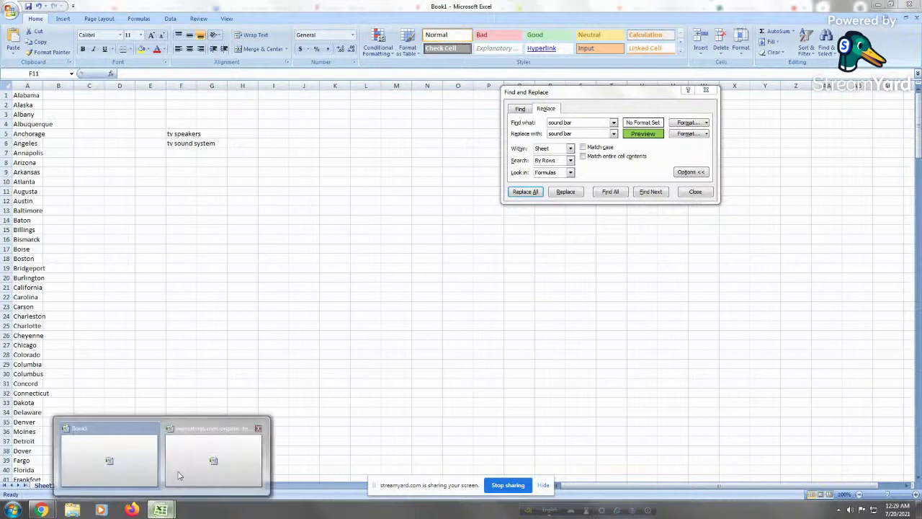
pyautogui.click(209, 458)
pyautogui.click(94, 325)
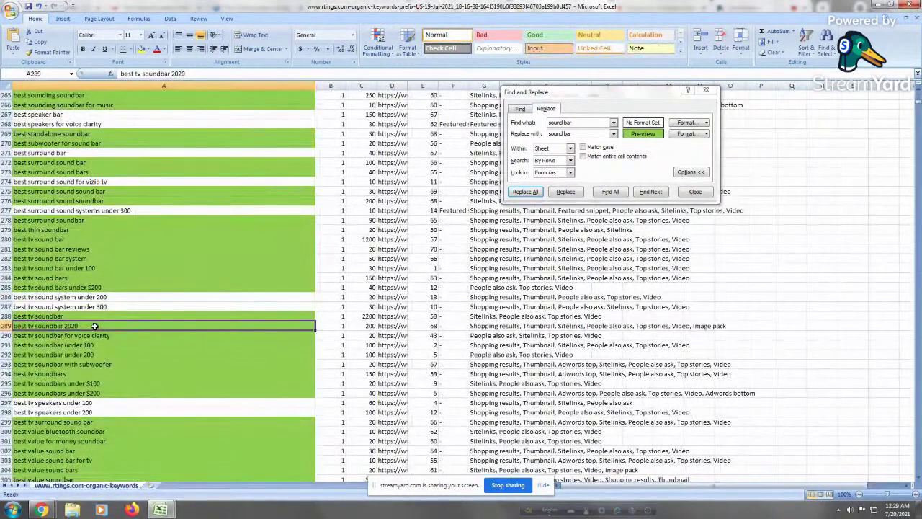
pyautogui.scroll(-13, 95, 325)
pyautogui.click(94, 325)
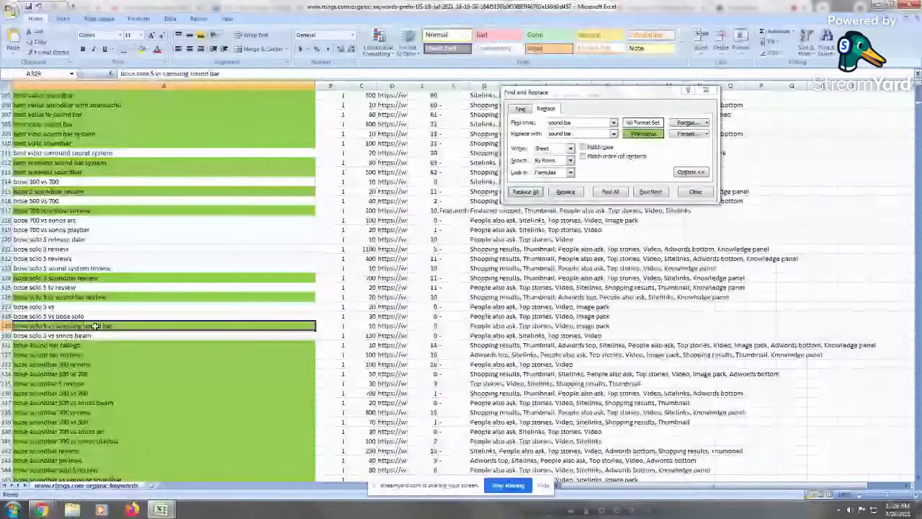
pyautogui.moveTo(54, 219); pyautogui.dragTo(54, 268)
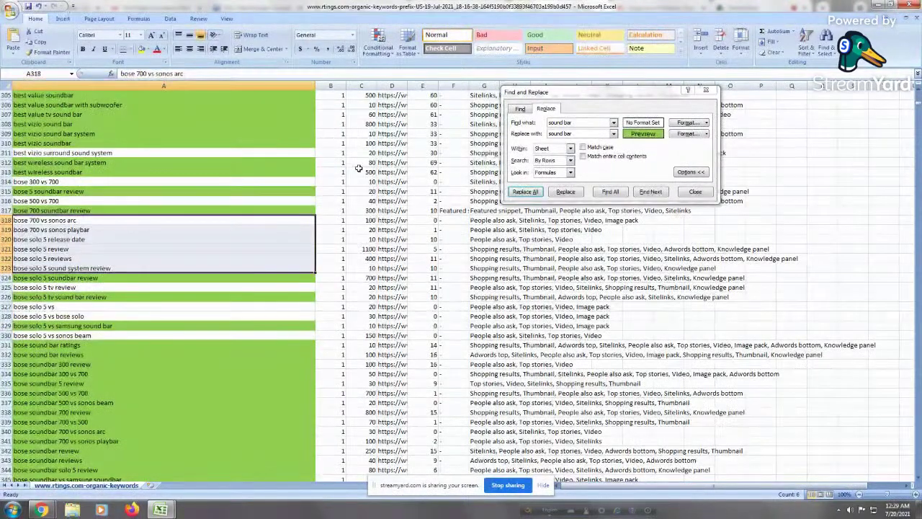
pyautogui.click(50, 201)
pyautogui.click(53, 183)
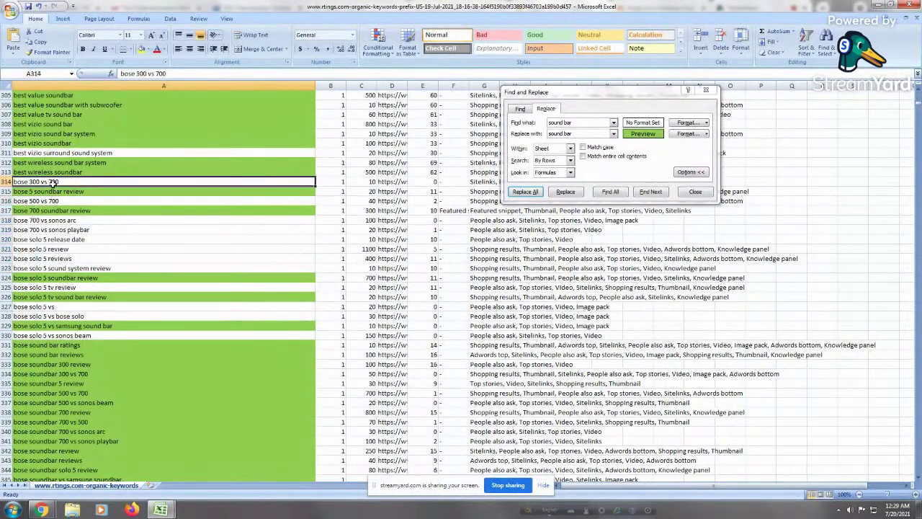
pyautogui.click(84, 153)
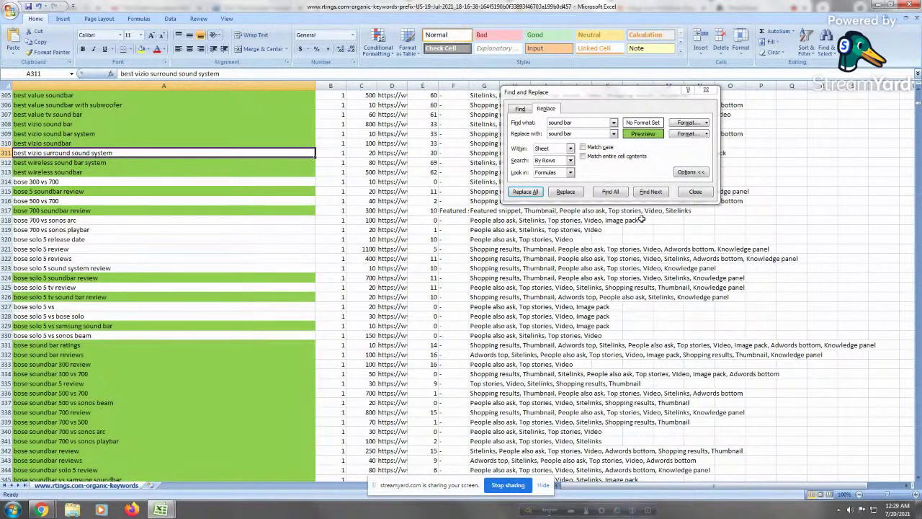
pyautogui.click(107, 336)
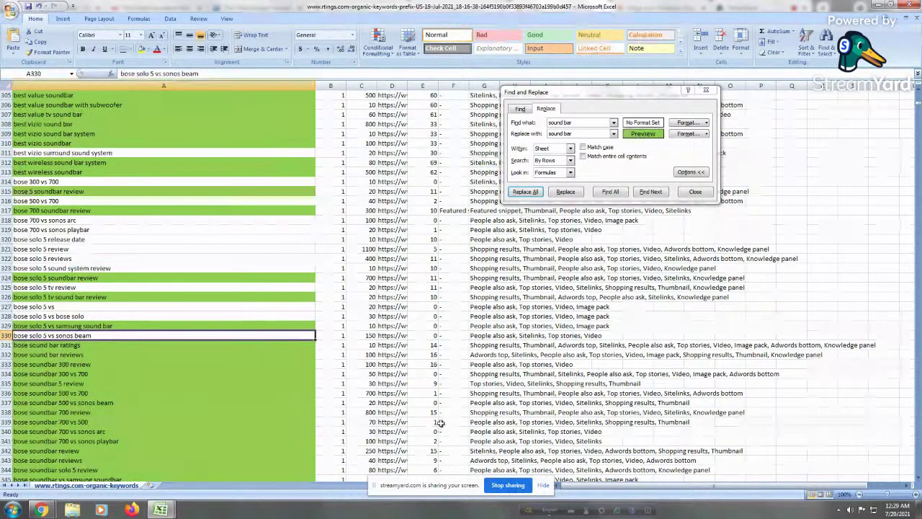
pyautogui.moveTo(97, 219); pyautogui.dragTo(97, 260)
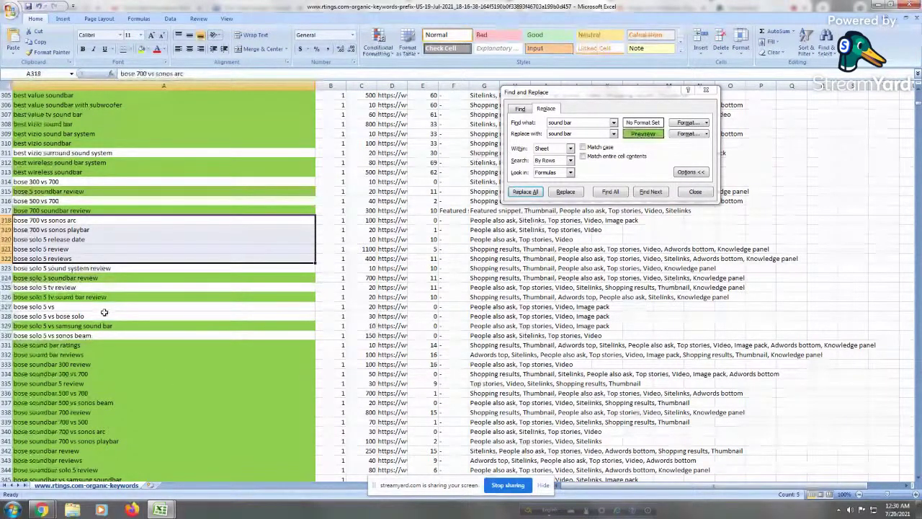
pyautogui.click(108, 335)
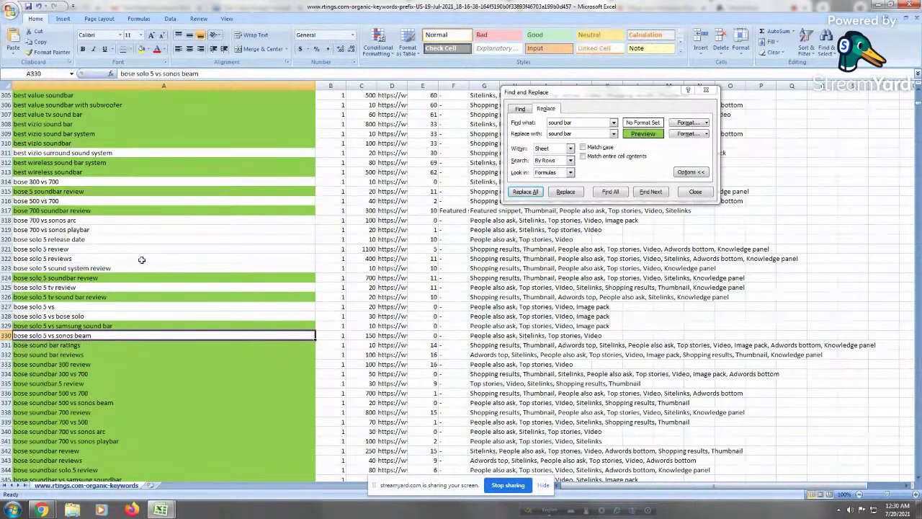
pyautogui.moveTo(108, 220); pyautogui.dragTo(216, 268)
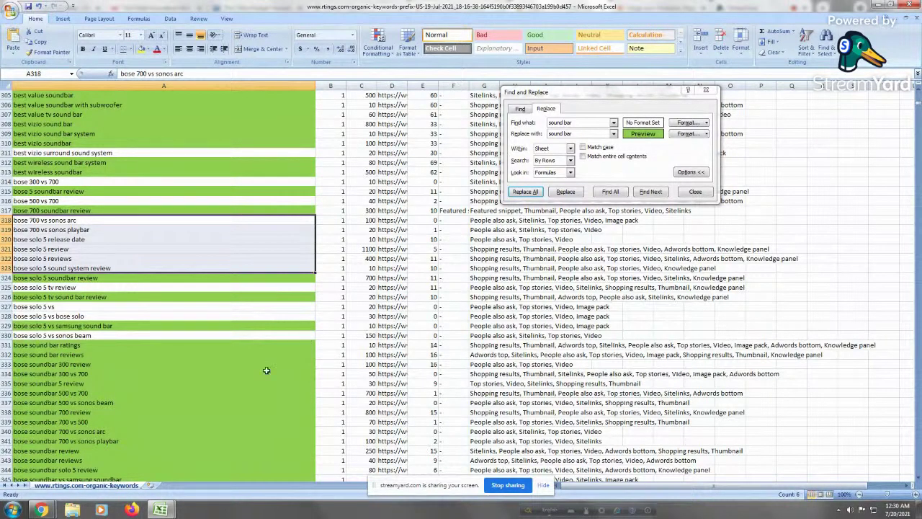
# Recheck individual keywords between rows 311 and 323, including the Bose comparison and Bose Solo 5 terms
pyautogui.press('Return')
pyautogui.press('Return')
pyautogui.press('Return')
pyautogui.press('Return')
pyautogui.press('Return')
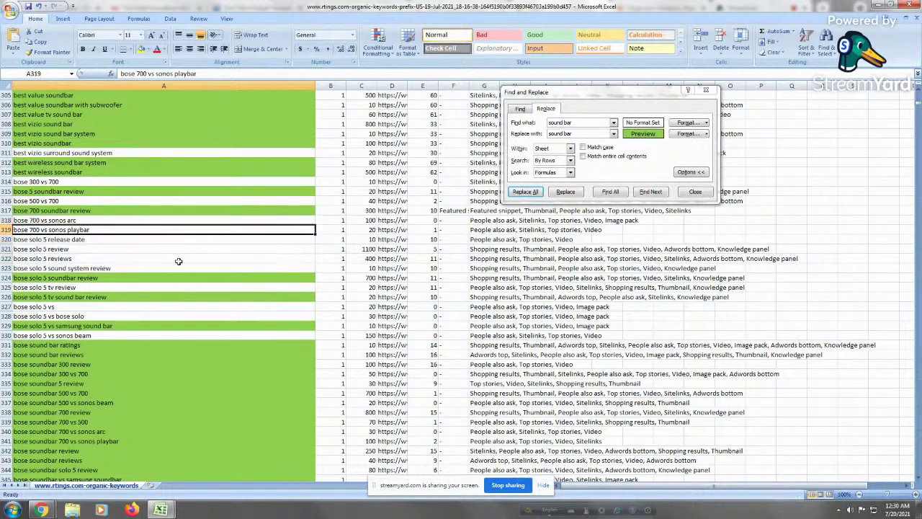
pyautogui.click(147, 202)
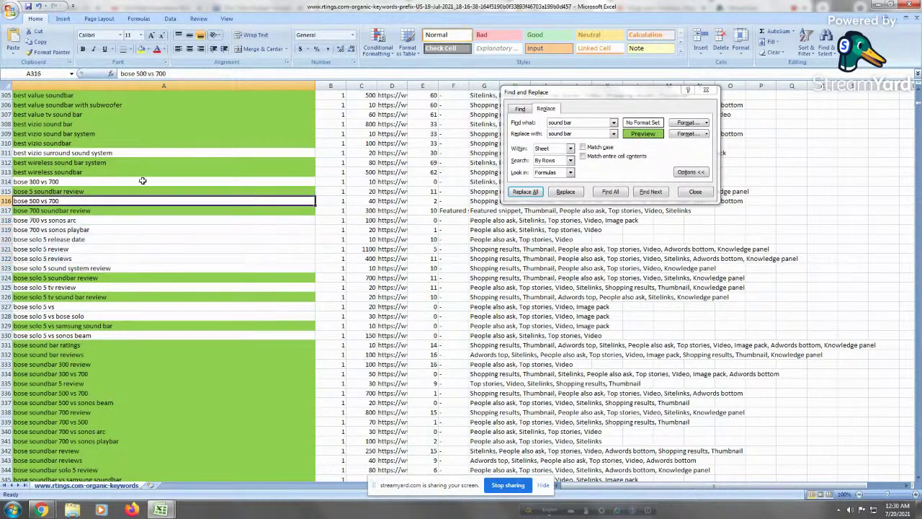
pyautogui.click(143, 181)
pyautogui.click(154, 152)
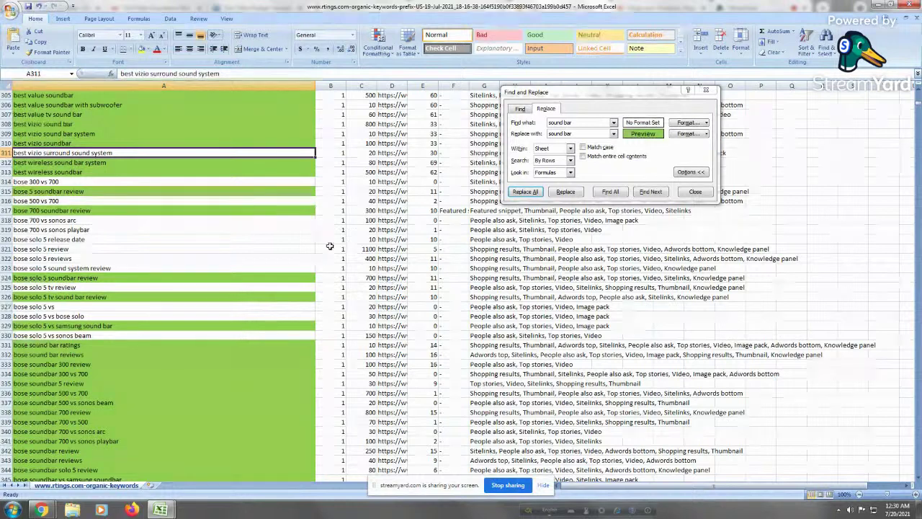
pyautogui.click(234, 210)
pyautogui.click(294, 240)
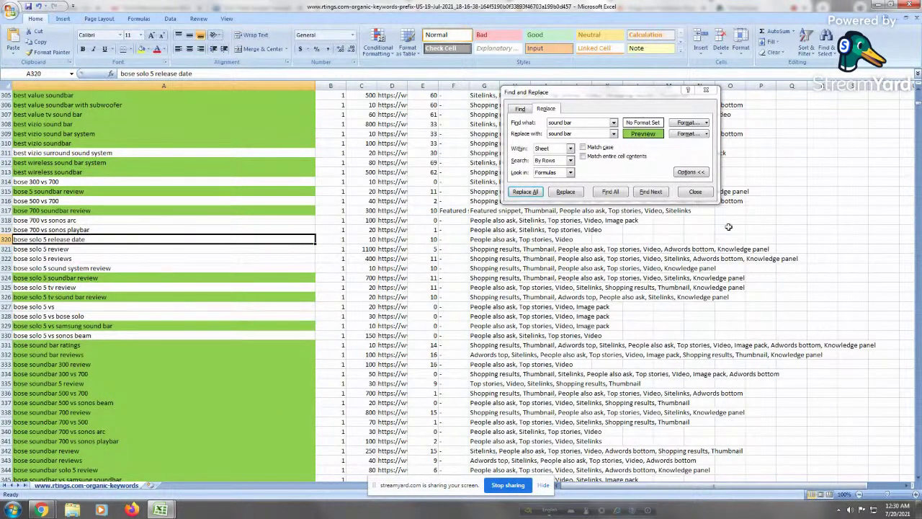
pyautogui.click(123, 266)
pyautogui.click(140, 221)
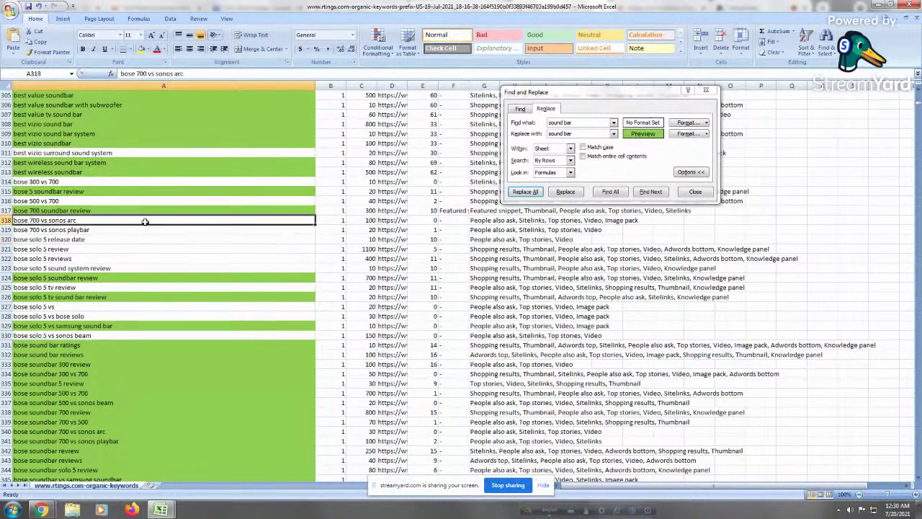
# Examine the keywords in rows 345 to 424, focusing on the unhighlighted model-number terms in rows 405 to 417
pyautogui.press('pagedown')
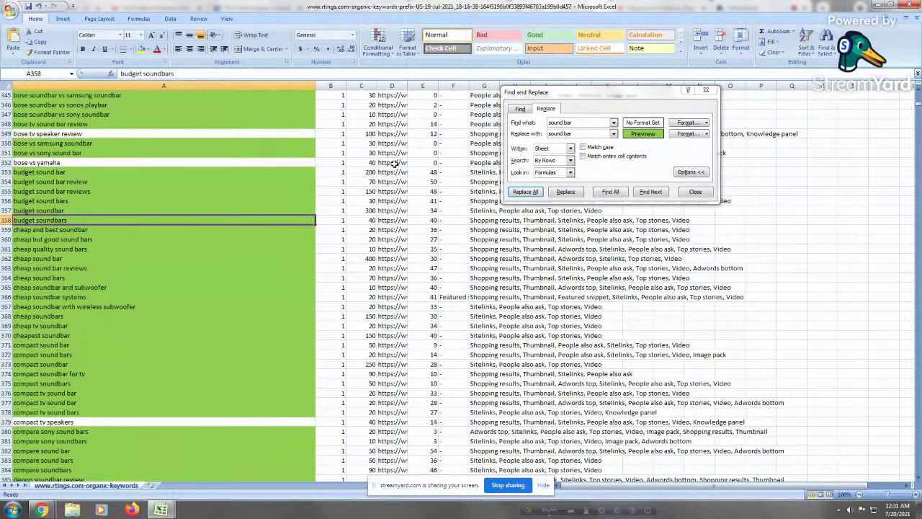
pyautogui.press('pagedown')
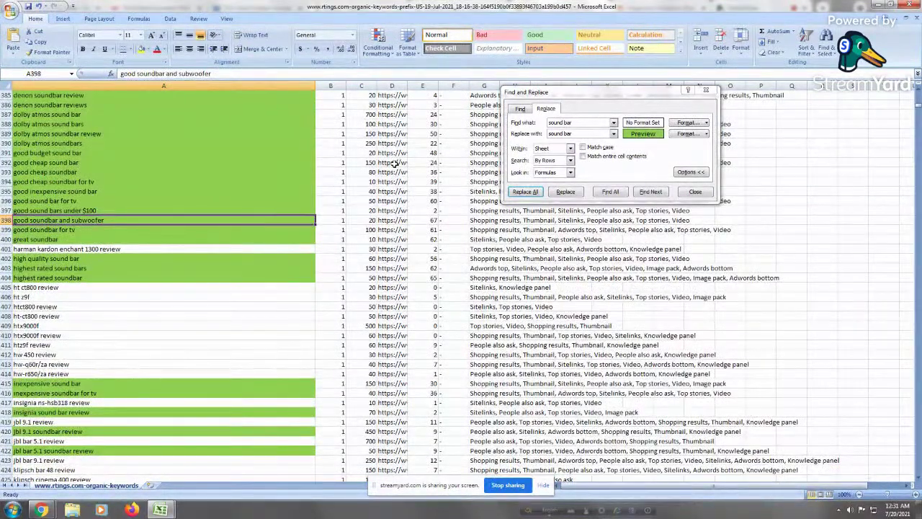
pyautogui.press('Down')
pyautogui.press('Down')
pyautogui.press('Down')
pyautogui.press('Down')
pyautogui.press('Down')
pyautogui.press('Down')
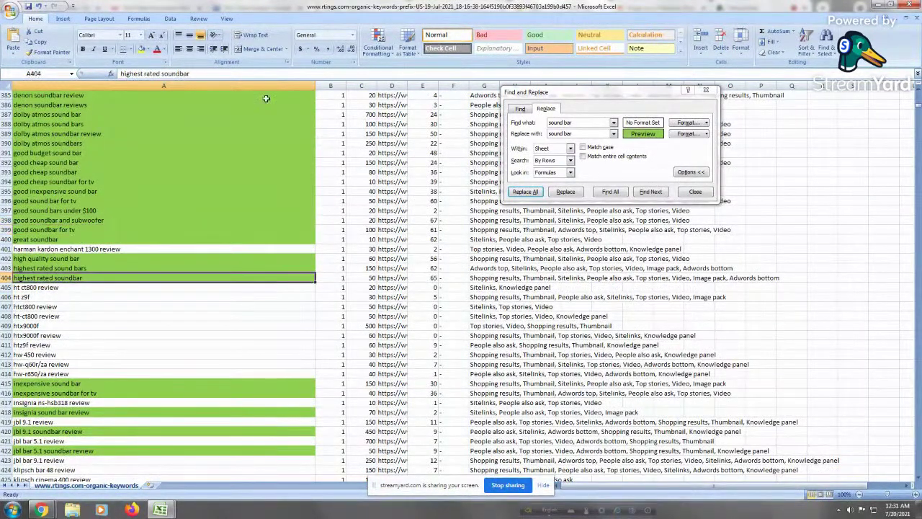
pyautogui.moveTo(80, 287); pyautogui.dragTo(90, 370)
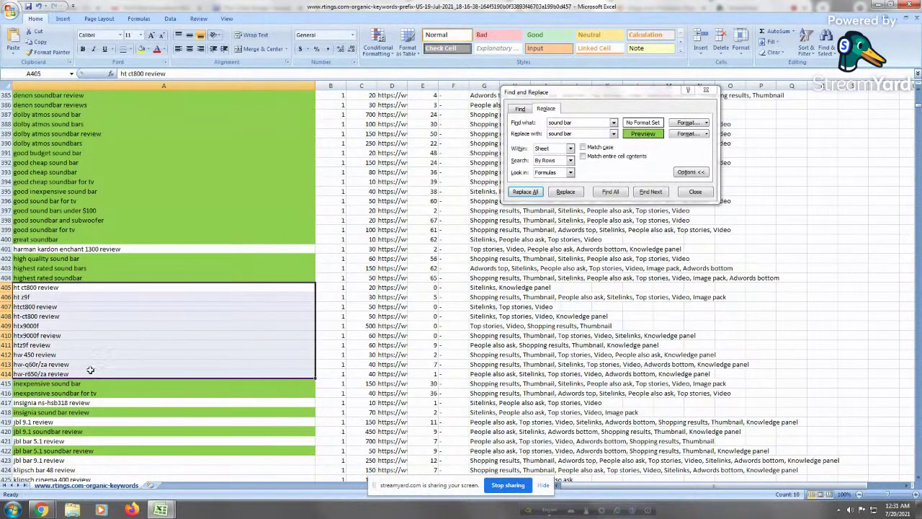
pyautogui.click(103, 403)
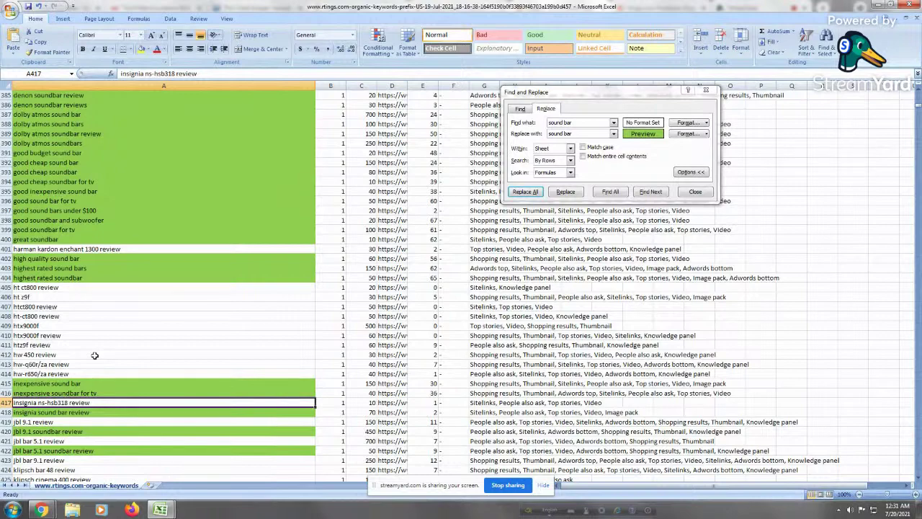
# Examine the keywords from row 425 to row 904, checking unhighlighted product terms such as "sonos play bar review" and "playbar review"
pyautogui.press('pagedown')
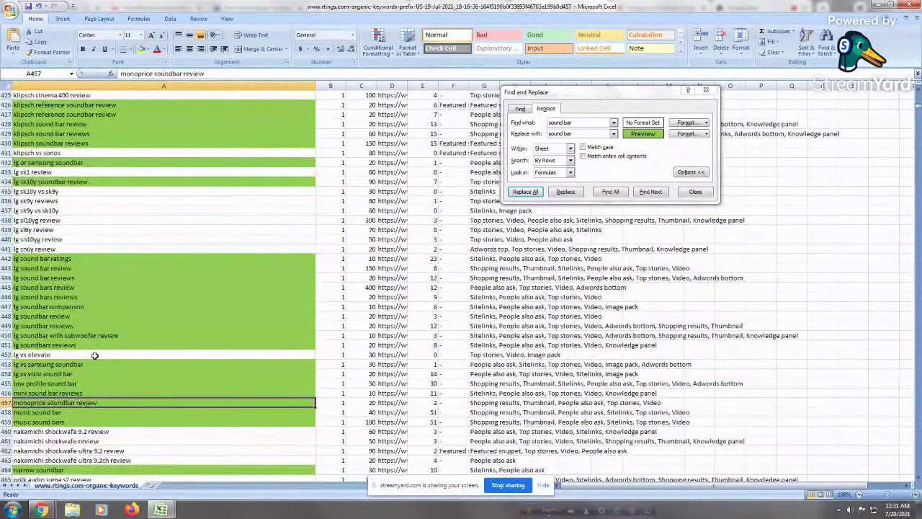
pyautogui.press('pagedown')
pyautogui.press('pagedown')
pyautogui.press('pagedown')
pyautogui.press('pagedown')
pyautogui.press('pagedown')
pyautogui.press('pagedown')
pyautogui.press('pagedown')
pyautogui.press('pagedown')
pyautogui.press('pagedown')
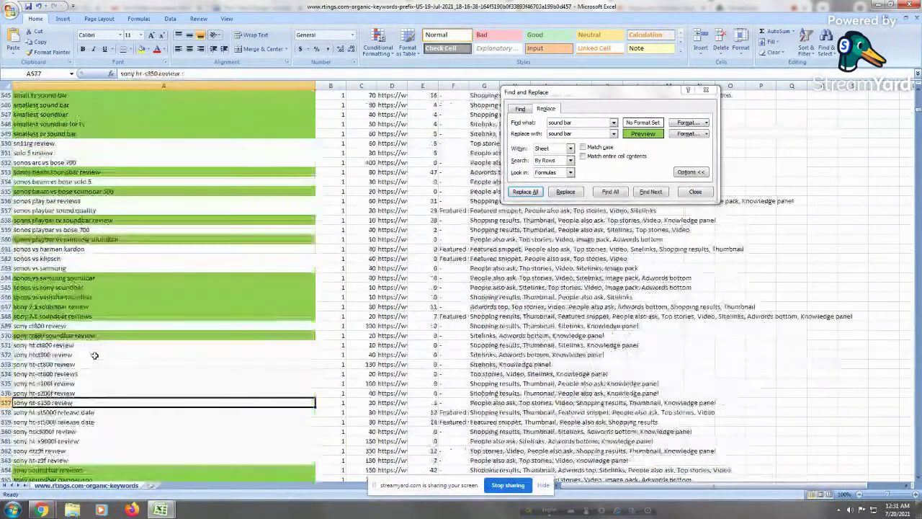
pyautogui.press('pagedown')
pyautogui.press('pagedown')
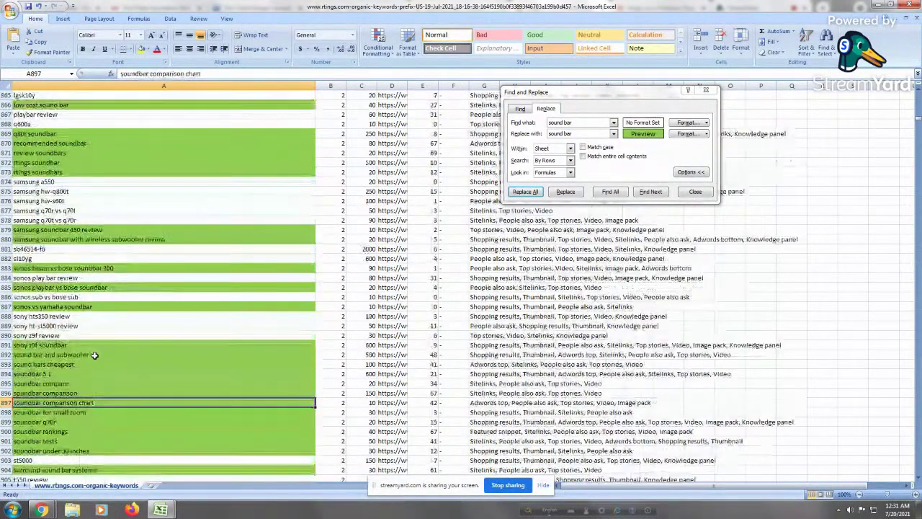
pyautogui.moveTo(60, 273); pyautogui.dragTo(59, 267)
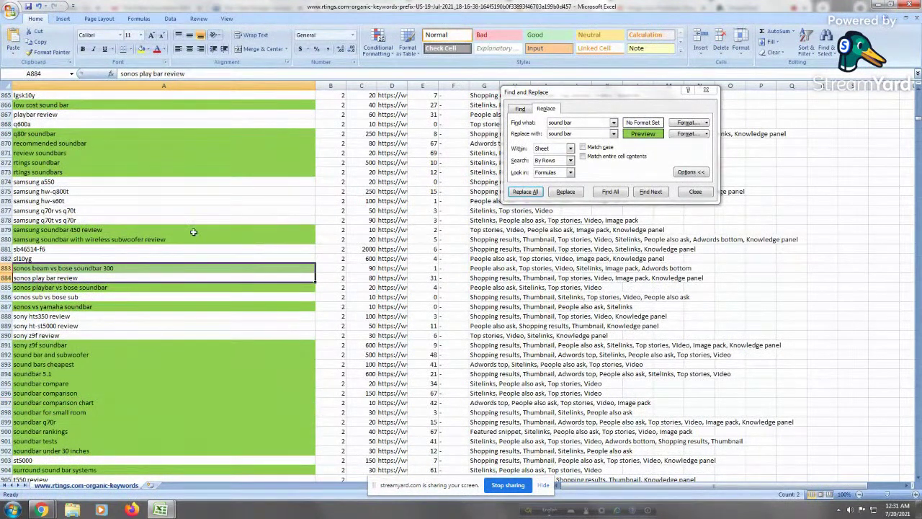
pyautogui.click(101, 325)
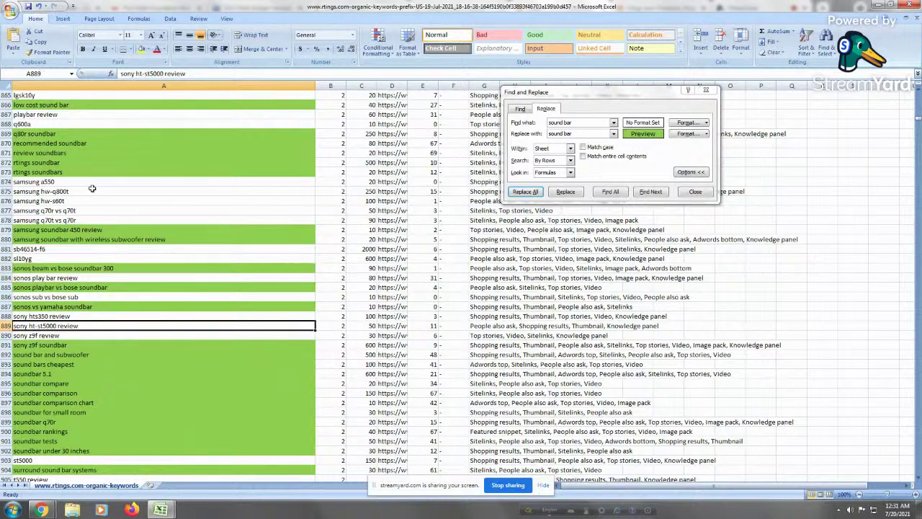
pyautogui.click(45, 115)
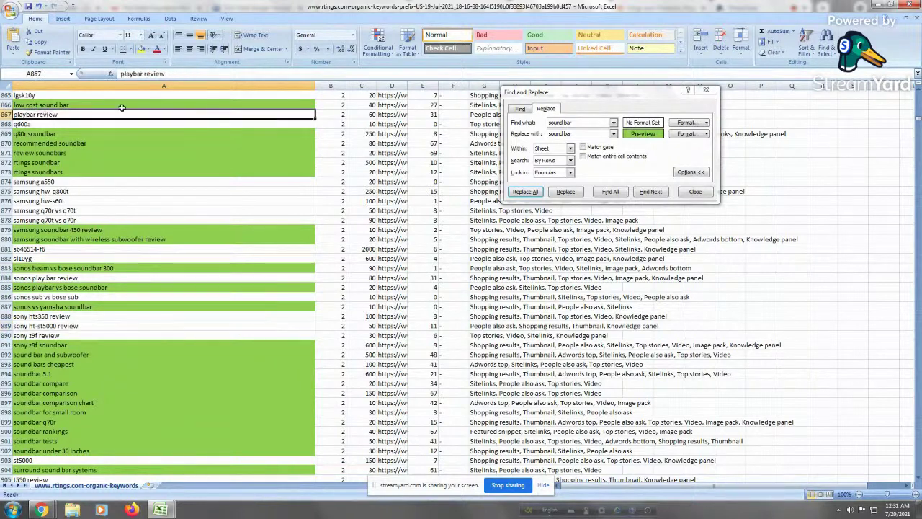
# Recheck "playbar review" in row 867 and examine the keywords from there back up to row 823
pyautogui.doubleClick(33, 114)
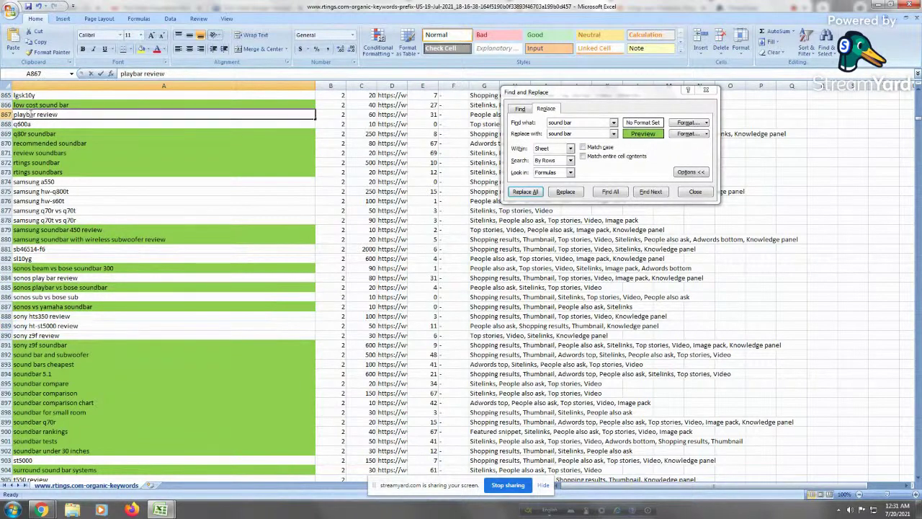
pyautogui.click(41, 220)
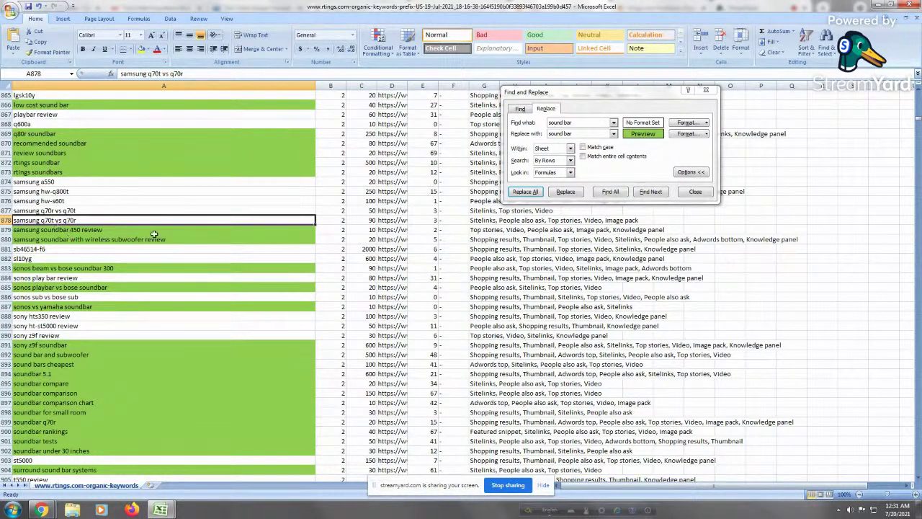
pyautogui.click(91, 115)
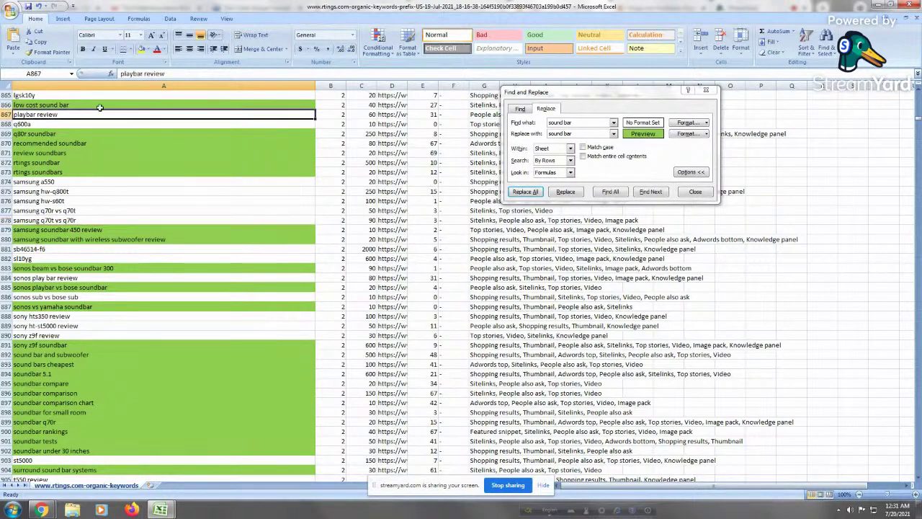
pyautogui.press('Up')
pyautogui.press('Up')
pyautogui.press('Up')
pyautogui.press('Up')
pyautogui.press('Up')
pyautogui.press('Up')
pyautogui.press('Up')
pyautogui.press('Up')
pyautogui.press('Up')
pyautogui.press('Up')
pyautogui.press('Up')
pyautogui.press('Up')
pyautogui.press('Up')
pyautogui.press('Up')
pyautogui.press('Up')
pyautogui.press('Up')
pyautogui.press('Up')
pyautogui.press('Up')
pyautogui.press('Up')
pyautogui.press('Up')
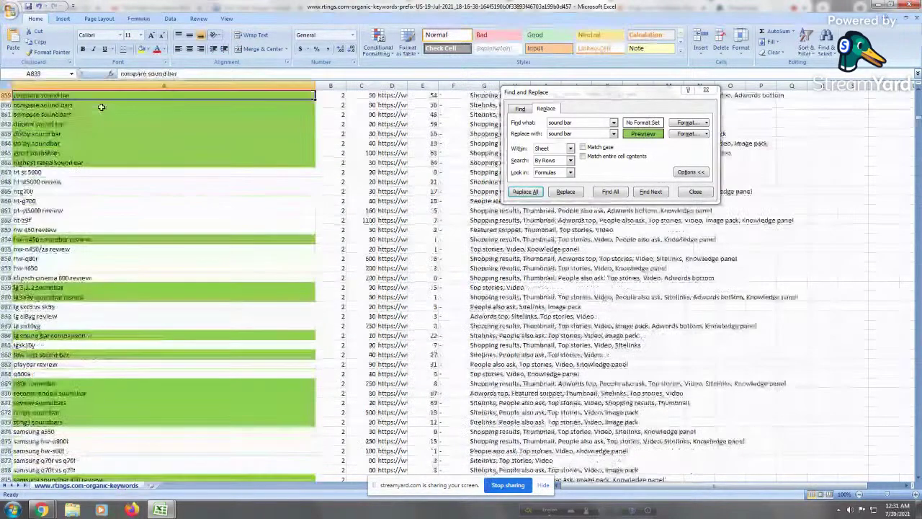
pyautogui.press('Up')
pyautogui.press('Up')
pyautogui.press('Up')
pyautogui.press('Up')
pyautogui.press('Up')
pyautogui.press('Up')
pyautogui.press('Up')
pyautogui.press('Up')
pyautogui.press('Up')
pyautogui.press('Up')
pyautogui.press('Up')
pyautogui.press('Up')
pyautogui.press('Up')
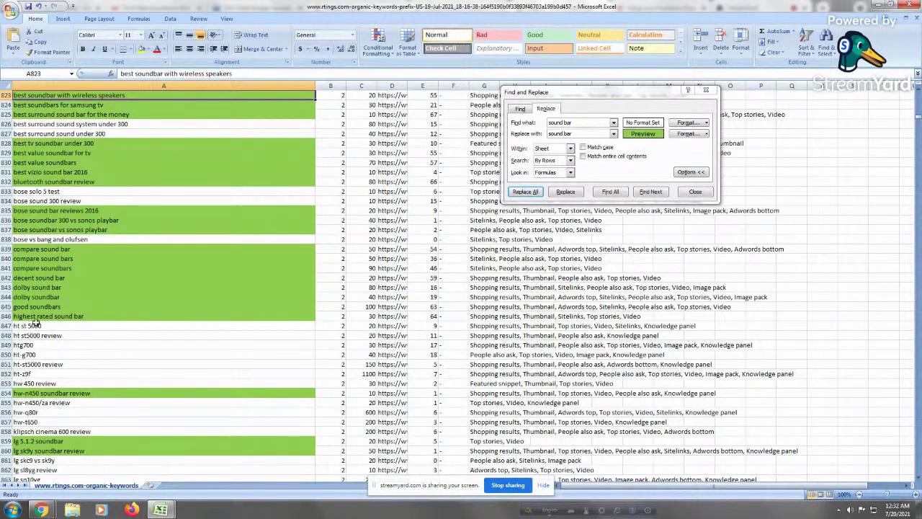
# Inspect the unhighlighted model-number keywords from "ht st 5000" to "hw 450 review" in rows 847 to 853
pyautogui.moveTo(33, 326); pyautogui.dragTo(44, 380)
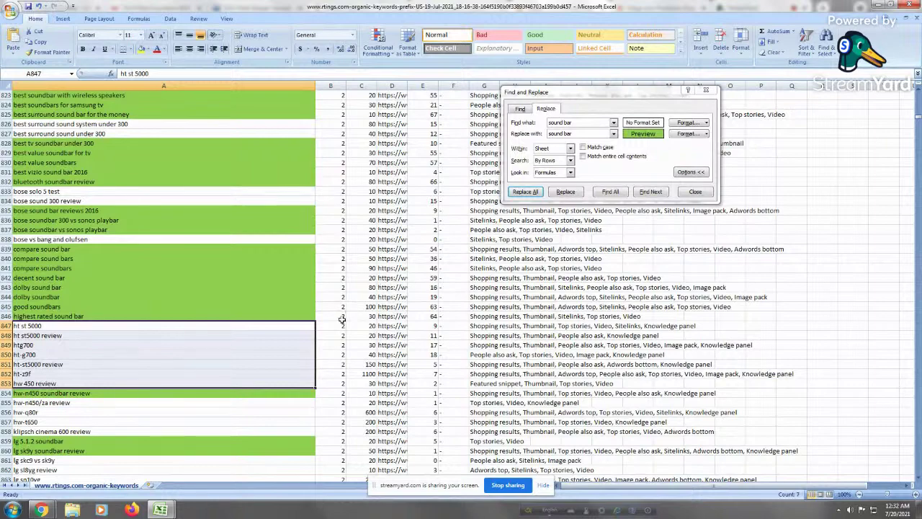
pyautogui.moveTo(339, 322); pyautogui.dragTo(338, 153)
pyautogui.click(328, 123)
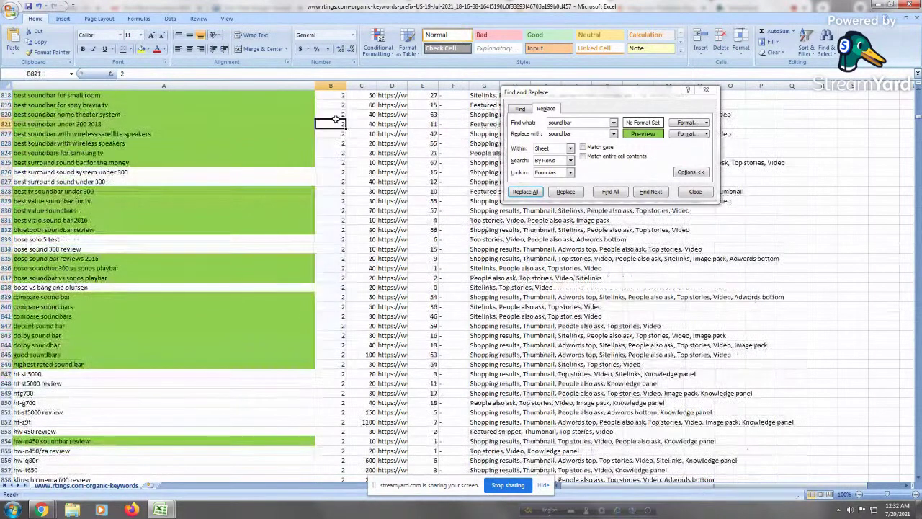
# Examine the keywords further down from row 978 to row 1097, checking unhighlighted model terms such as "hw q60r"
pyautogui.press('pagedown')
pyautogui.press('pagedown')
pyautogui.press('pagedown')
pyautogui.press('pagedown')
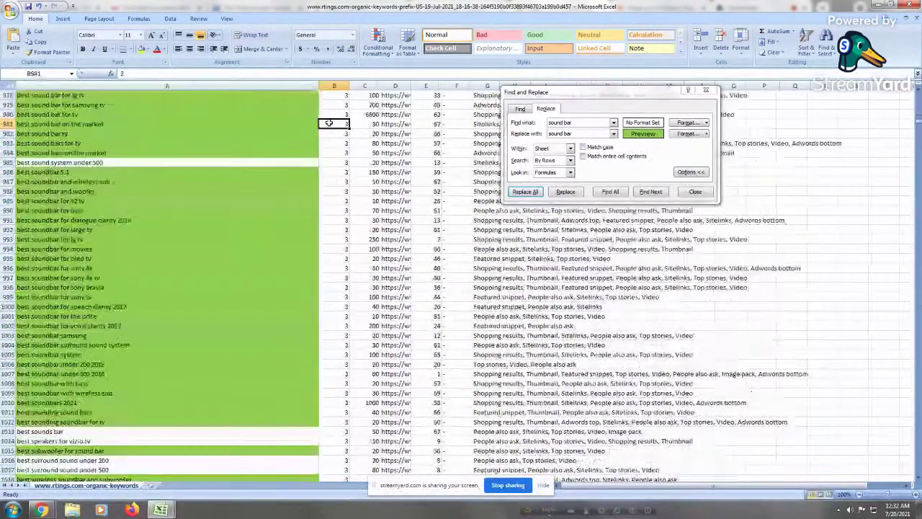
pyautogui.press('Left')
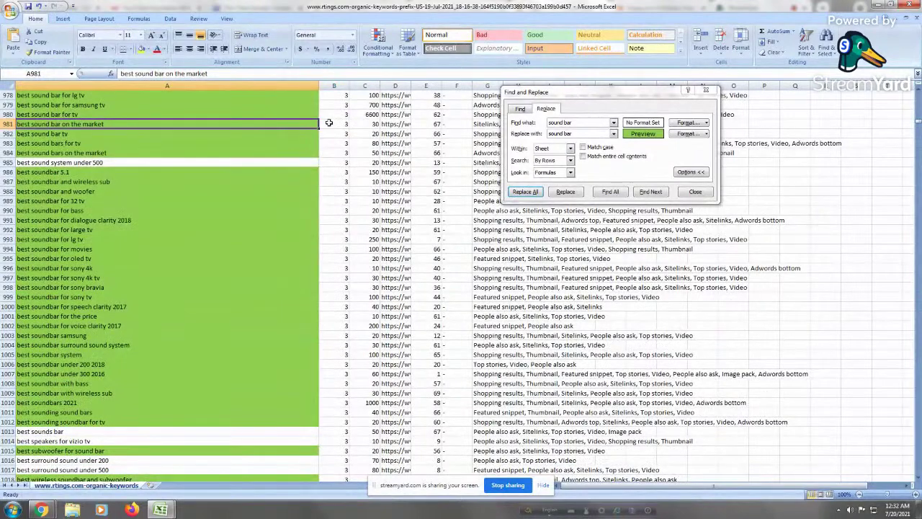
pyautogui.press('pagedown')
pyautogui.press('pagedown')
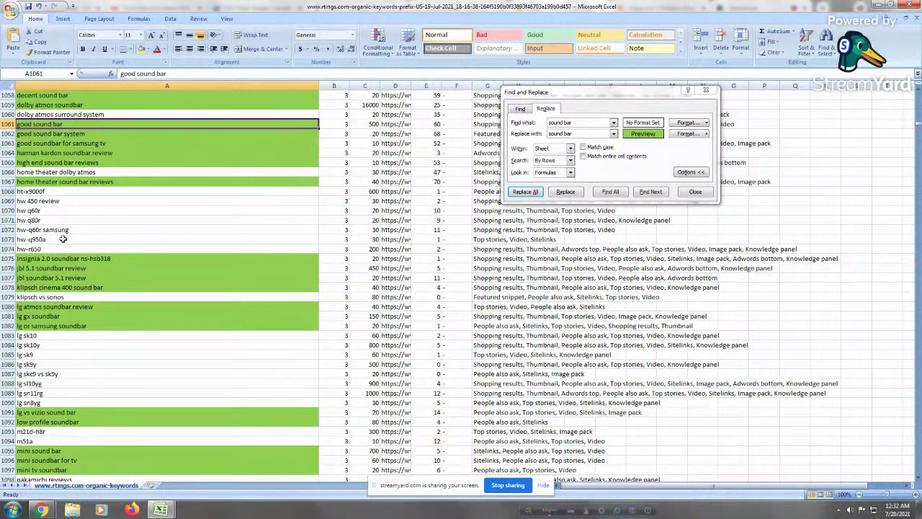
pyautogui.click(83, 210)
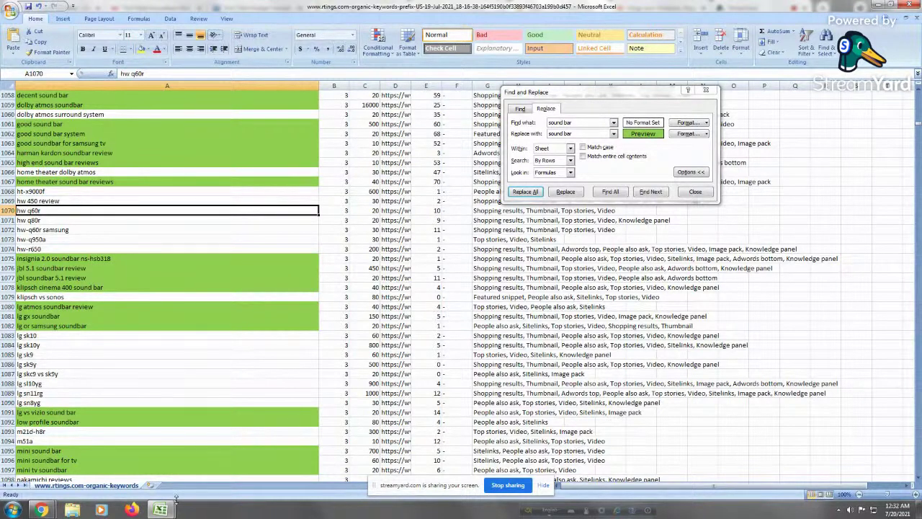
# In Book1, enter the variants "soundbar" in cell F3 and "sound bar" in cell F4, above the existing variants
pyautogui.moveTo(160, 509)
pyautogui.click(126, 458)
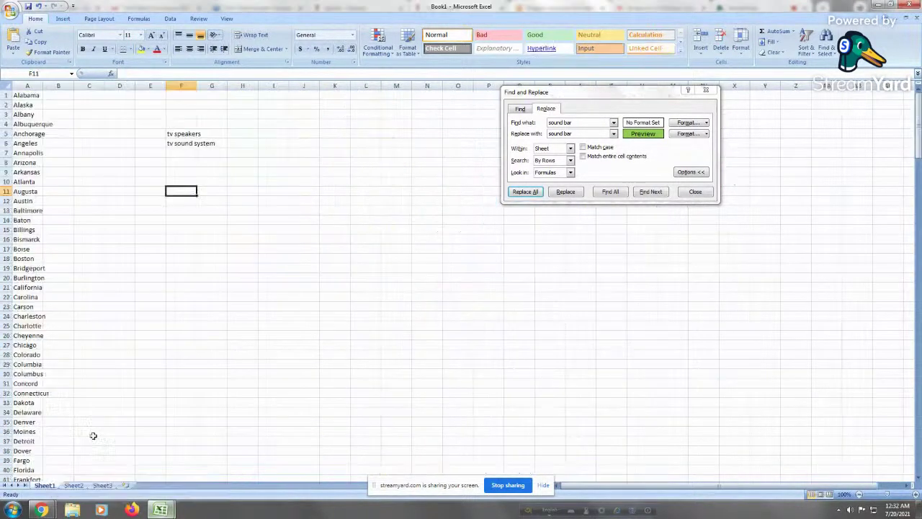
pyautogui.click(185, 115)
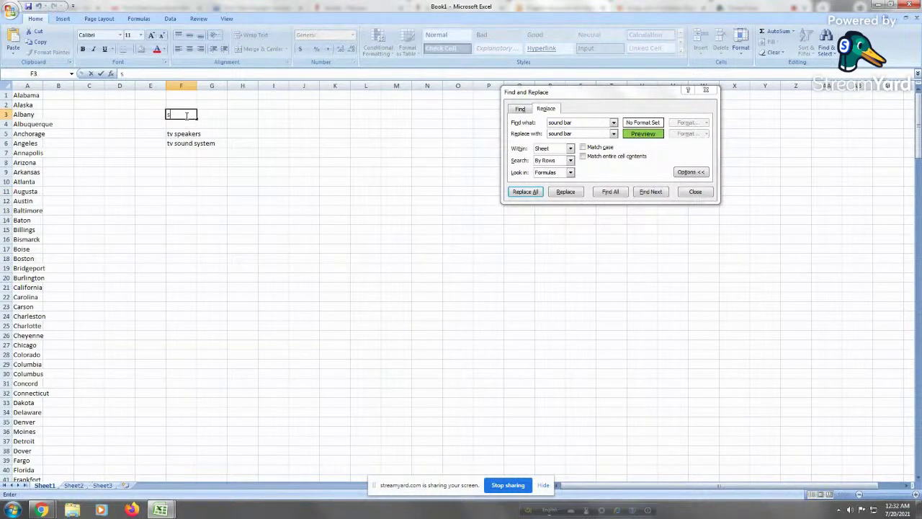
pyautogui.write('oundbar')
pyautogui.press('Return')
pyautogui.write('s')
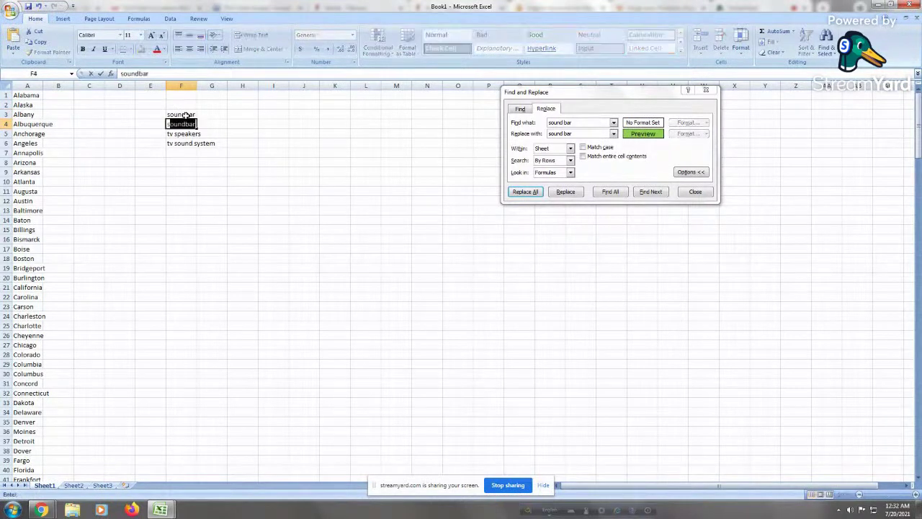
pyautogui.write('ound')
pyautogui.press('Delete')
pyautogui.write('bar')
pyautogui.click(182, 182)
# Change the variant in cell F5 to the singular "tv speaker" and widen column F to fit the variant list
pyautogui.click(191, 134)
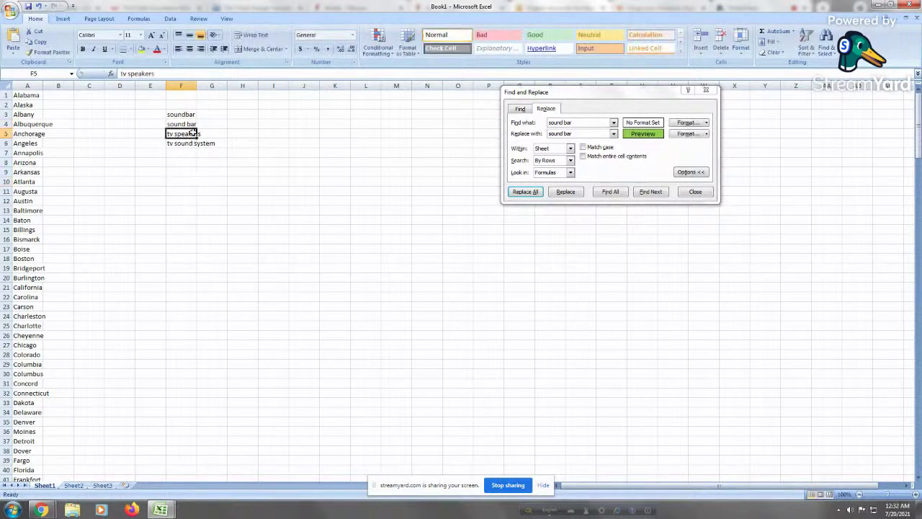
pyautogui.click(237, 73)
pyautogui.press('BackSpace')
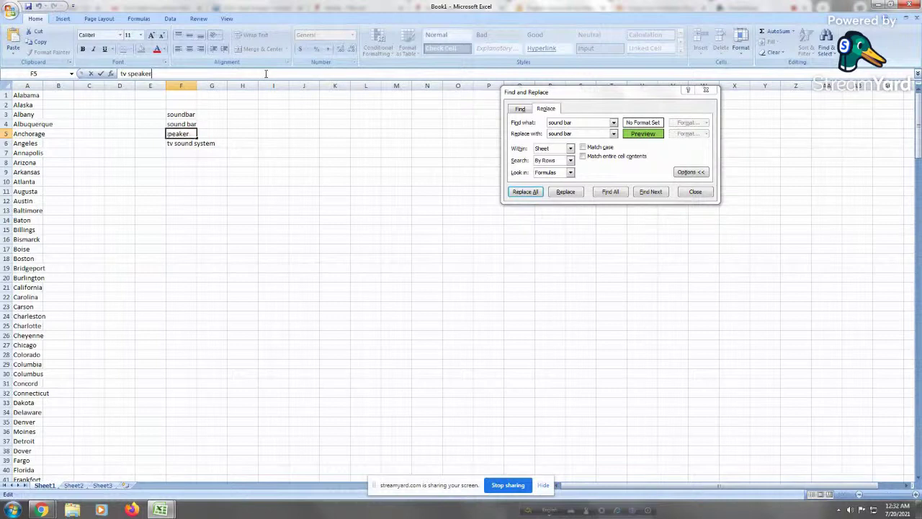
pyautogui.press('Return')
pyautogui.click(180, 72)
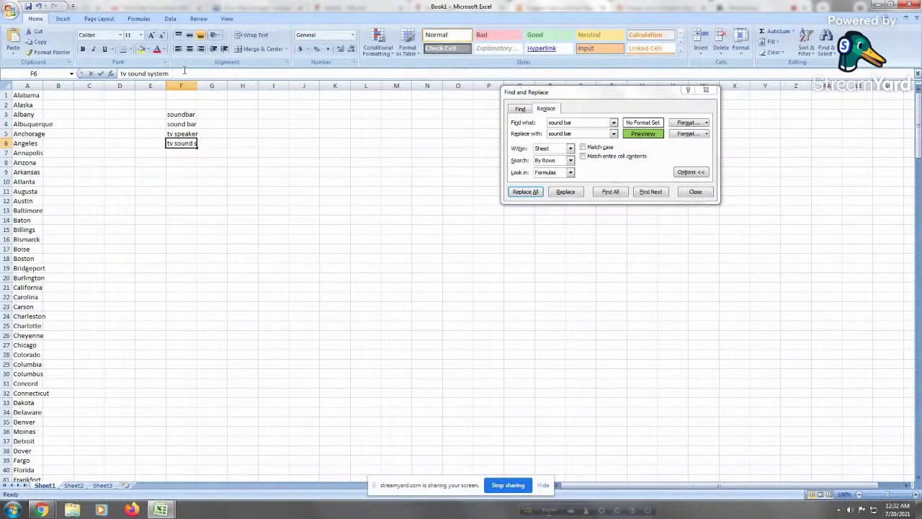
pyautogui.click(178, 158)
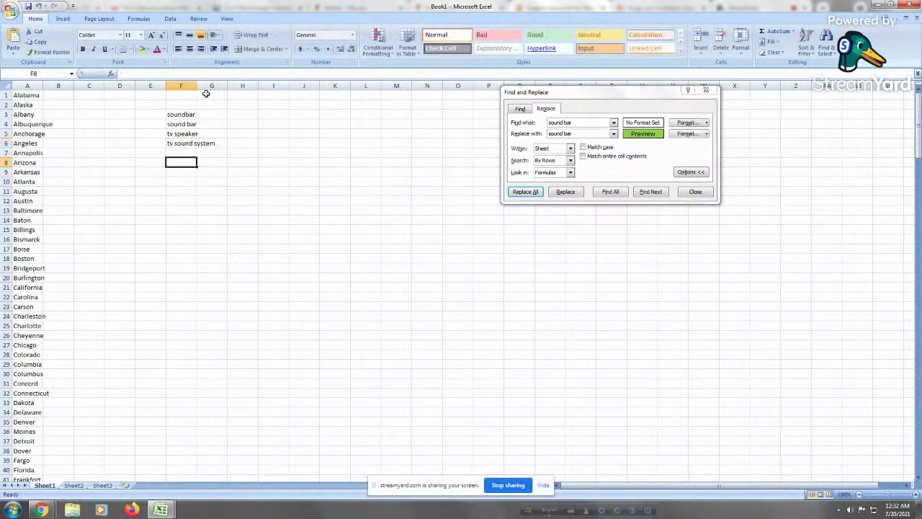
pyautogui.moveTo(196, 85); pyautogui.dragTo(270, 86)
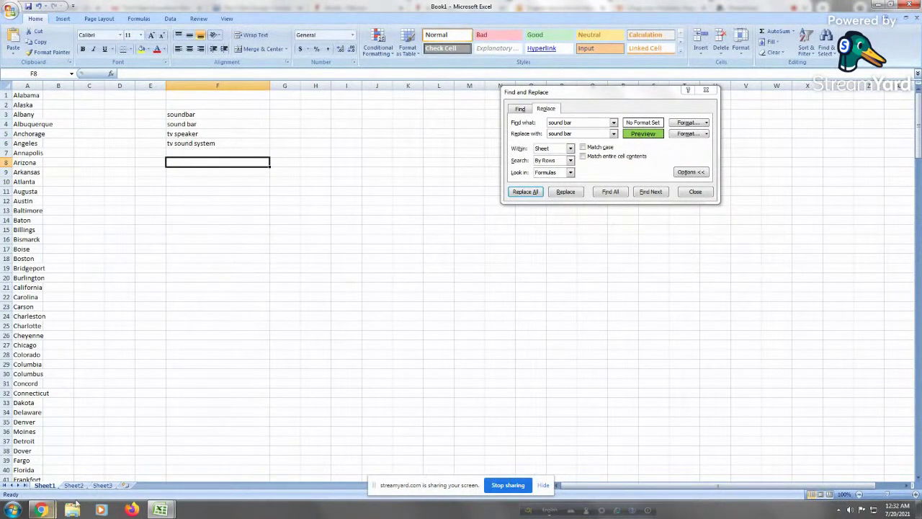
# Return to the RTINGS keywords workbook and examine the unhighlighted keywords between rows 1028 and 1105
pyautogui.moveTo(160, 509)
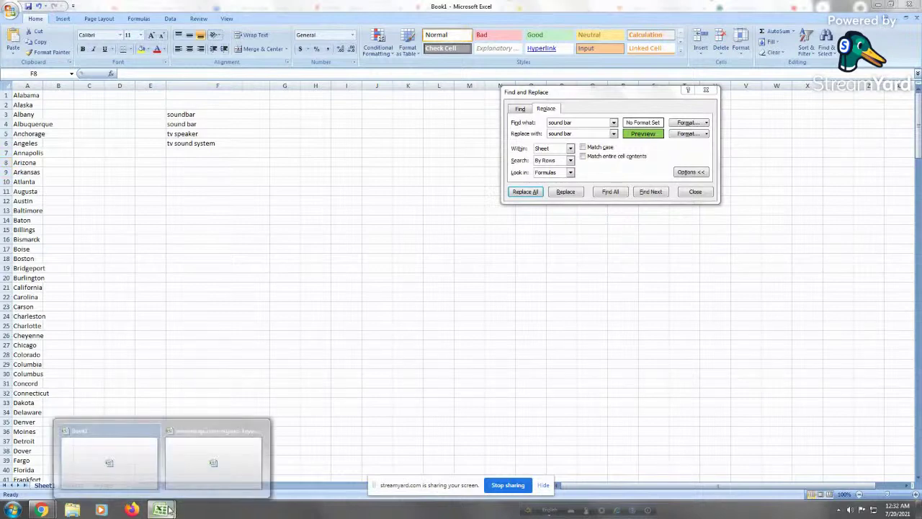
pyautogui.click(213, 454)
pyautogui.click(162, 220)
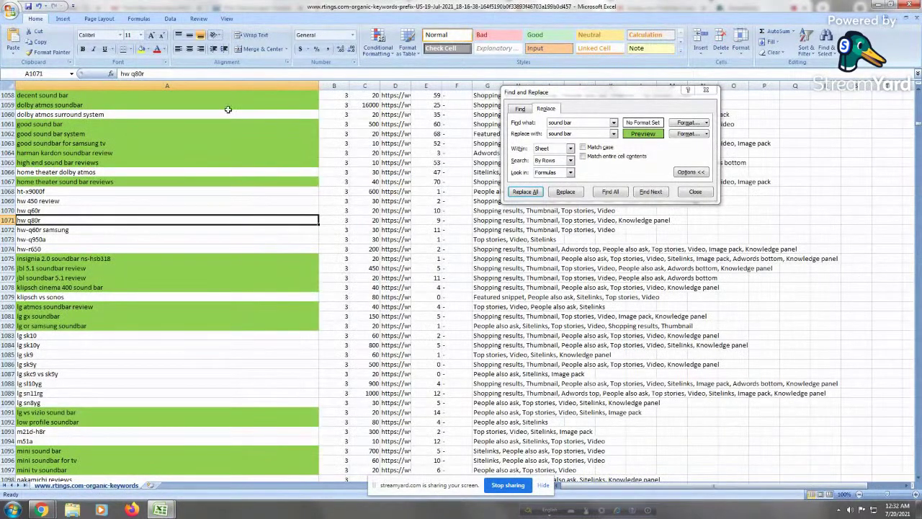
pyautogui.click(162, 163)
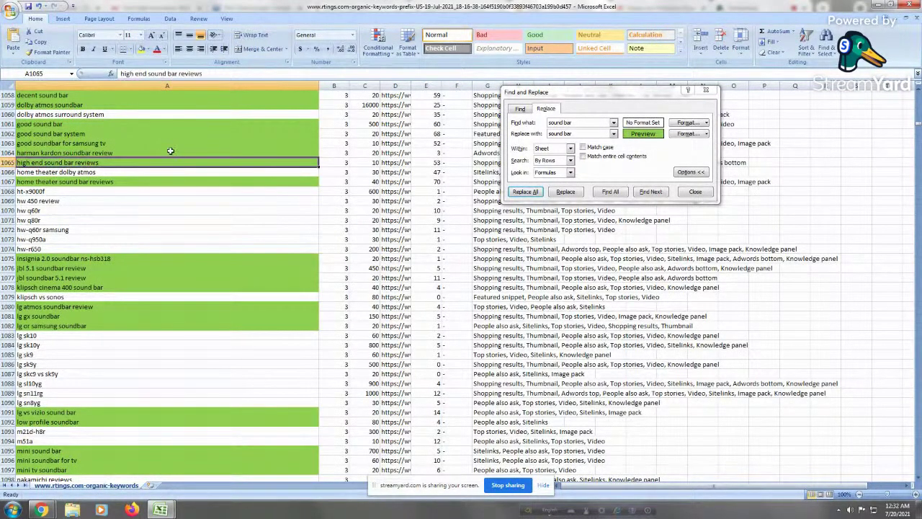
pyautogui.press('Up')
pyautogui.press('Up')
pyautogui.press('Up')
pyautogui.press('Up')
pyautogui.press('Up')
pyautogui.press('Up')
pyautogui.press('Up')
pyautogui.press('Up')
pyautogui.press('Up')
pyautogui.press('Up')
pyautogui.press('Up')
pyautogui.press('Up')
pyautogui.press('Up')
pyautogui.press('Up')
pyautogui.press('Up')
pyautogui.press('Up')
pyautogui.press('Up')
pyautogui.press('Up')
pyautogui.press('Up')
pyautogui.press('Up')
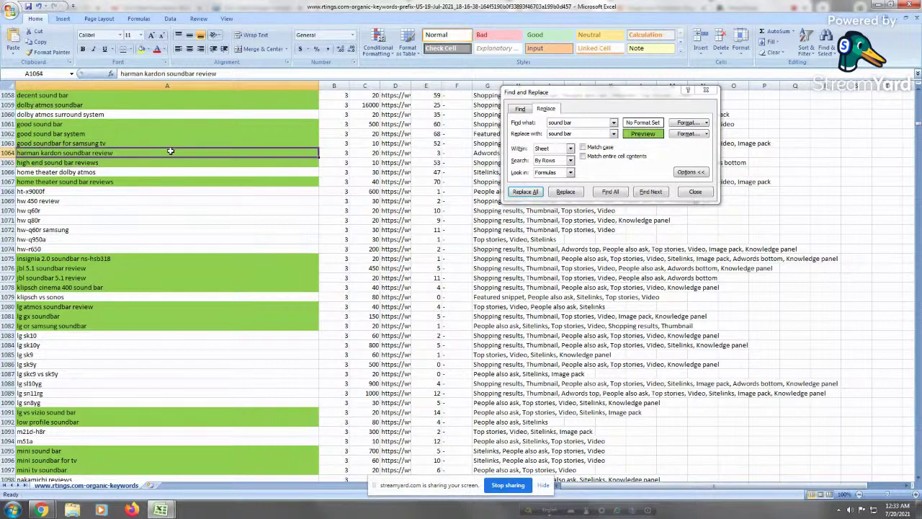
pyautogui.press('Up')
pyautogui.press('Up')
pyautogui.press('Up')
pyautogui.press('Up')
pyautogui.press('Up')
pyautogui.press('Up')
pyautogui.press('Up')
pyautogui.press('Up')
pyautogui.press('Up')
pyautogui.press('Up')
pyautogui.press('Up')
pyautogui.press('Up')
pyautogui.press('Up')
pyautogui.press('Up')
pyautogui.press('Up')
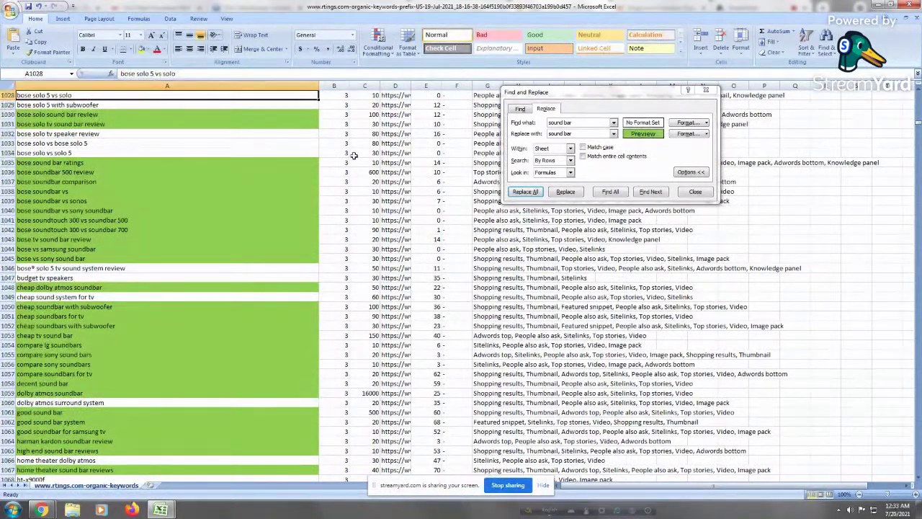
pyautogui.press('pagedown')
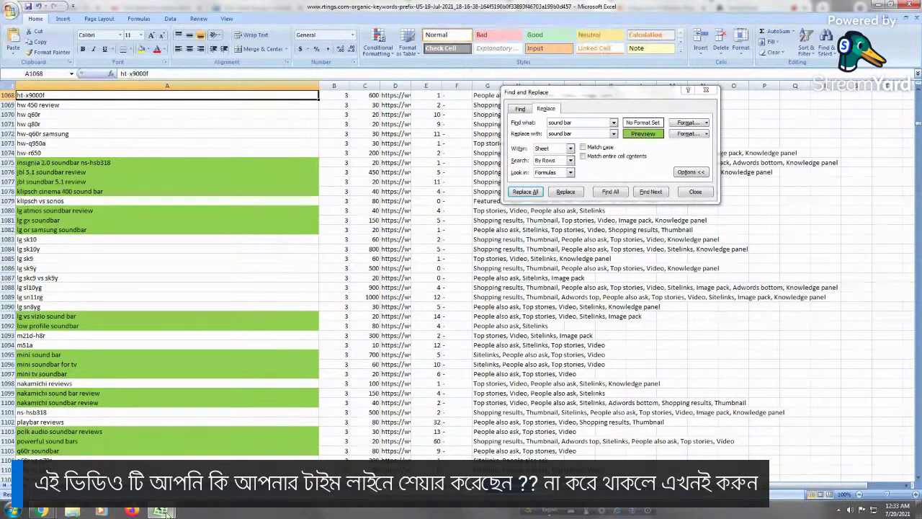
# In Book1, compare the "soundbar" and "sound bar" variants in F3:F4 with "tv speaker" and "tv sound system" in F5:F6
pyautogui.moveTo(170, 512)
pyautogui.click(110, 441)
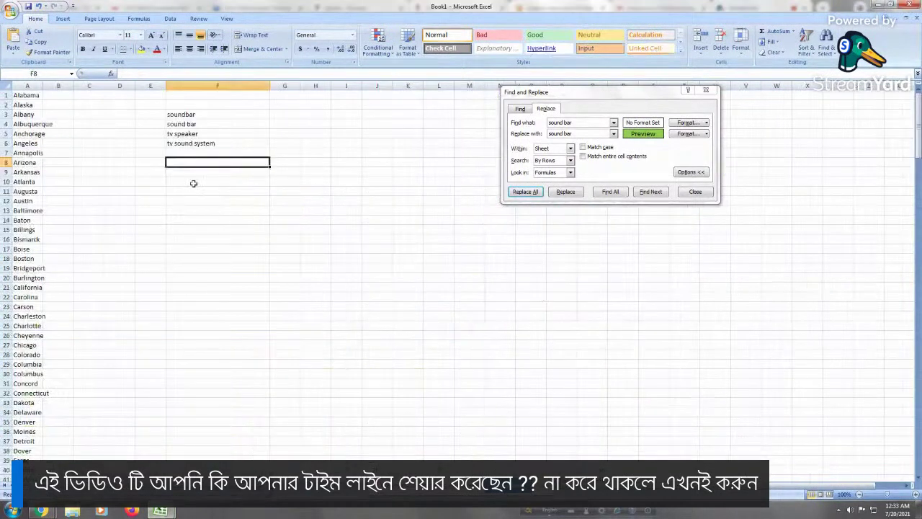
pyautogui.moveTo(186, 125); pyautogui.dragTo(175, 117)
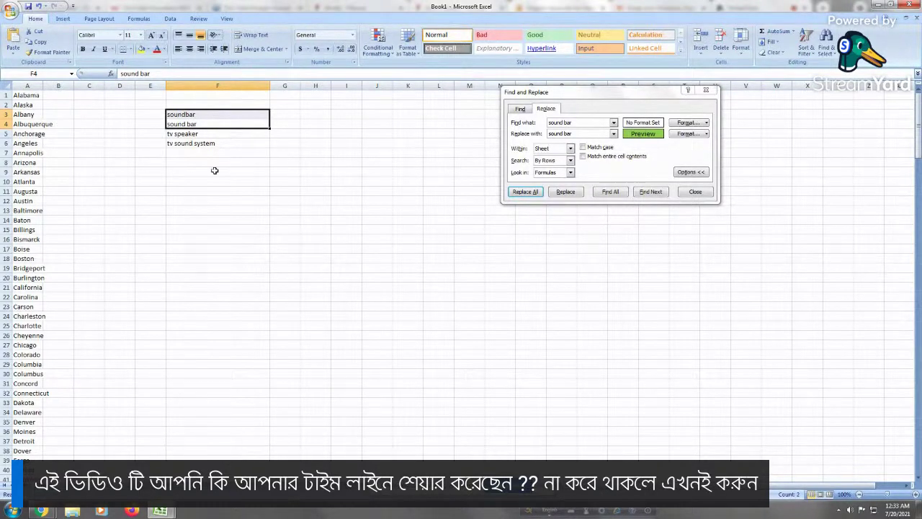
pyautogui.moveTo(215, 154); pyautogui.dragTo(226, 135)
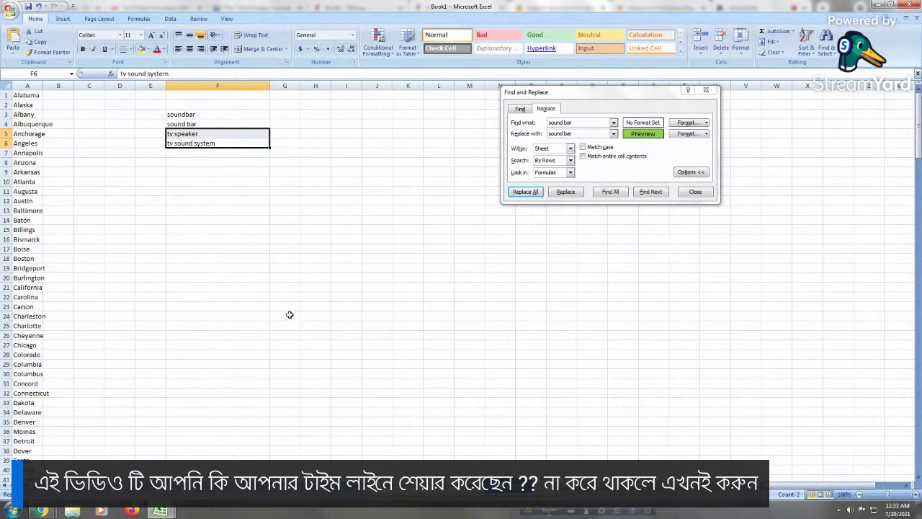
pyautogui.click(232, 210)
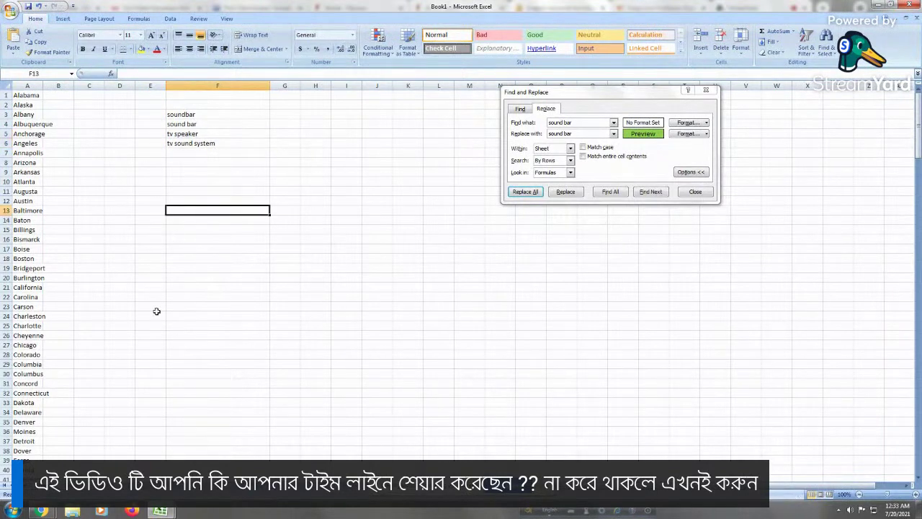
# Switch to the Google results tab in Chrome and search for "flat iron" in place of "best budget soundbar"
pyautogui.moveTo(44, 510)
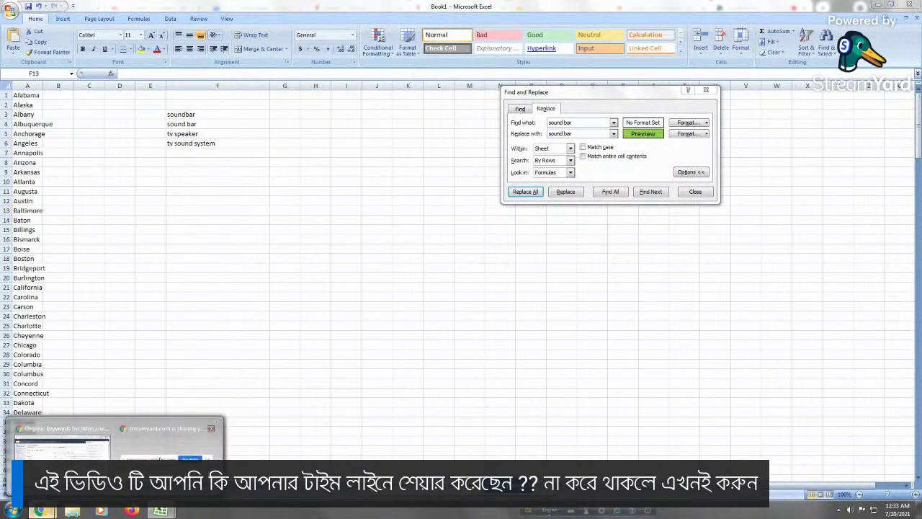
pyautogui.click(61, 441)
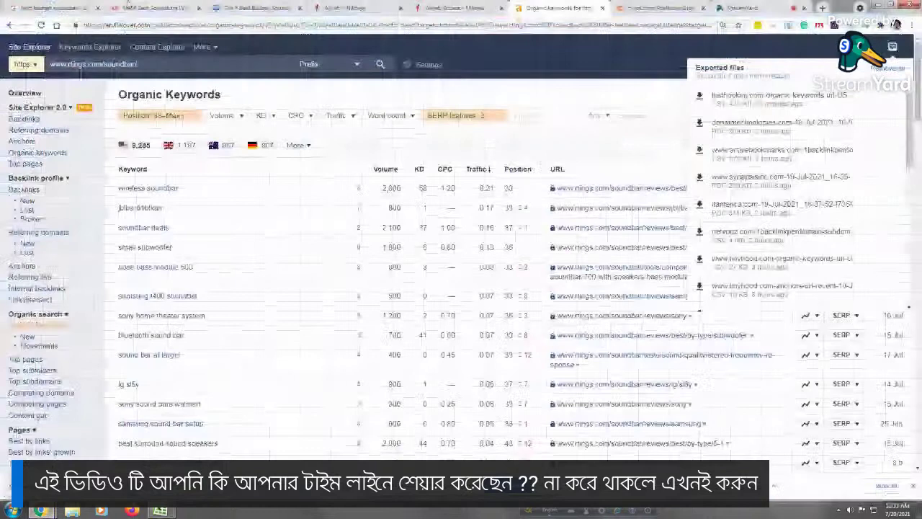
pyautogui.click(77, 5)
pyautogui.tripleClick(154, 55)
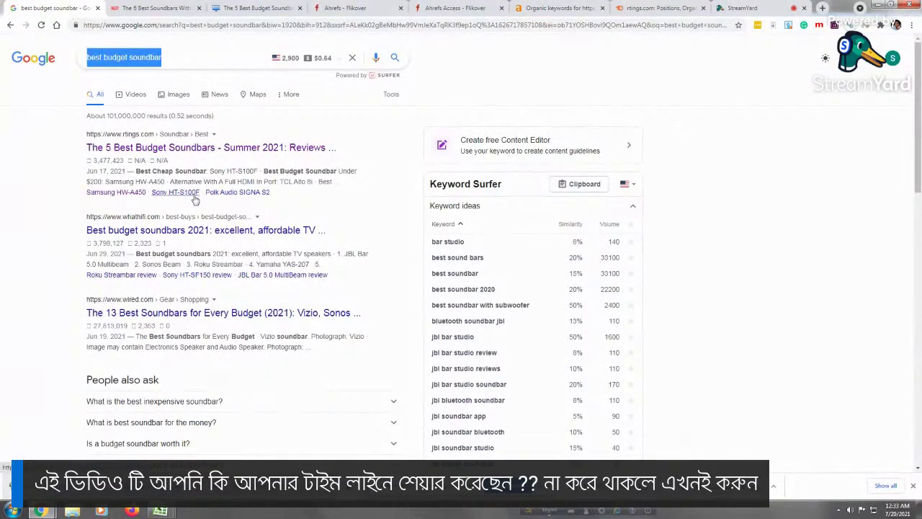
pyautogui.write('flat ')
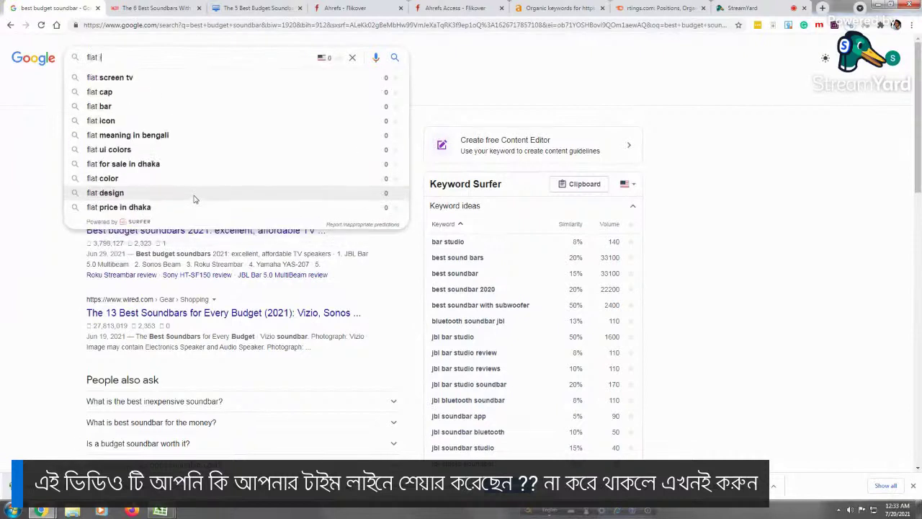
pyautogui.write('iron')
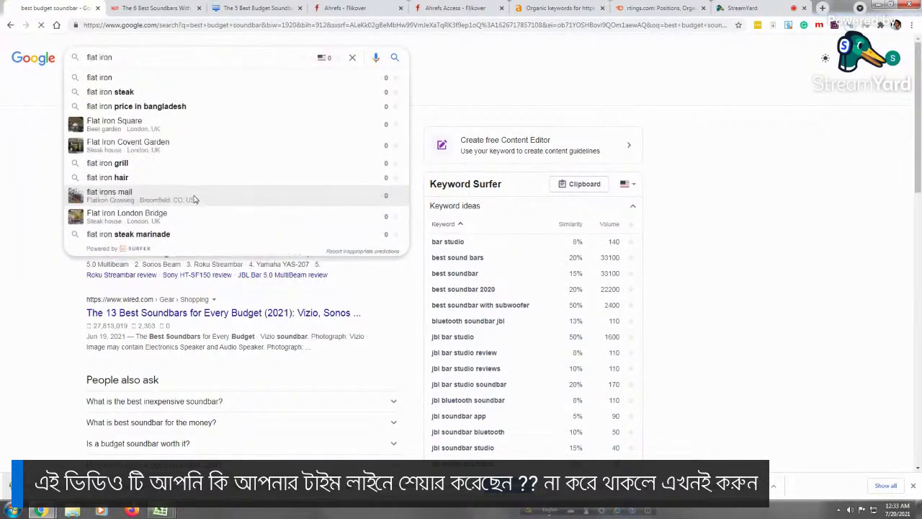
pyautogui.press('Return')
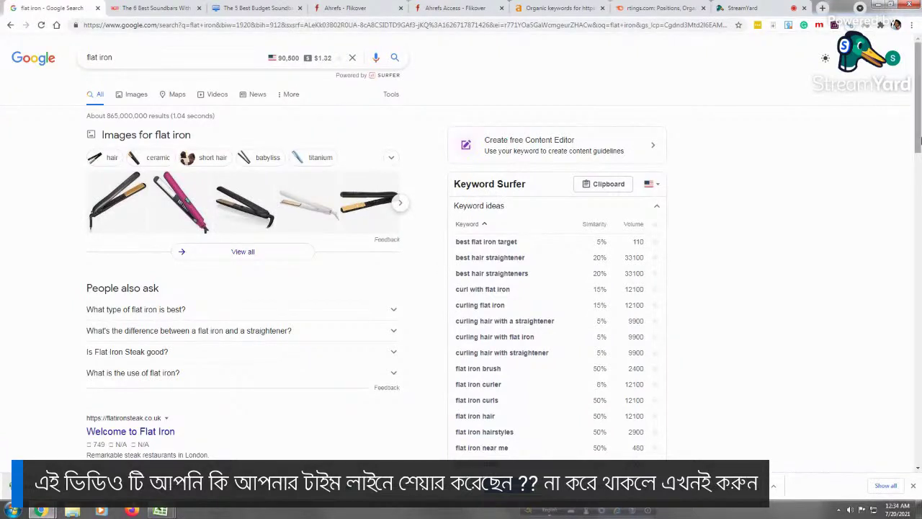
# Look over the "flat iron" results, then replace the query with the suggested search "hair straightener"
pyautogui.scroll(-4, 918, 94)
pyautogui.scroll(4, 908, 94)
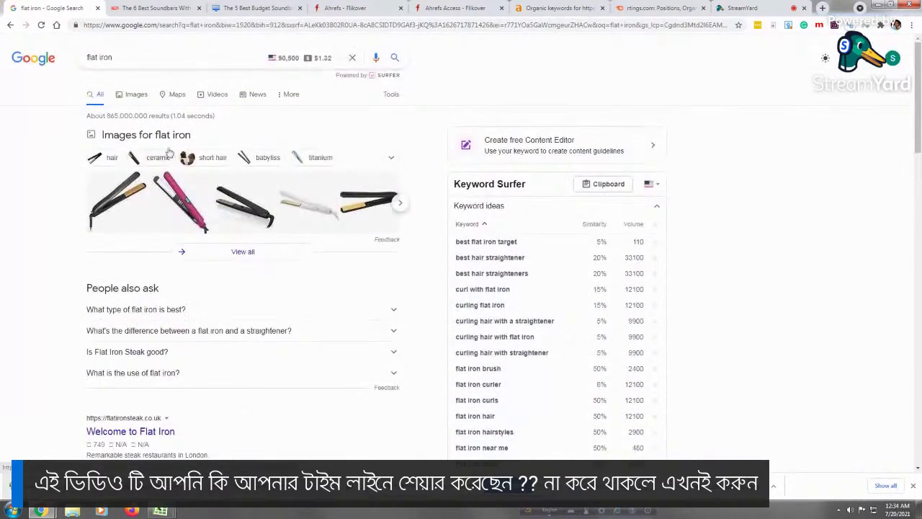
pyautogui.click(180, 58)
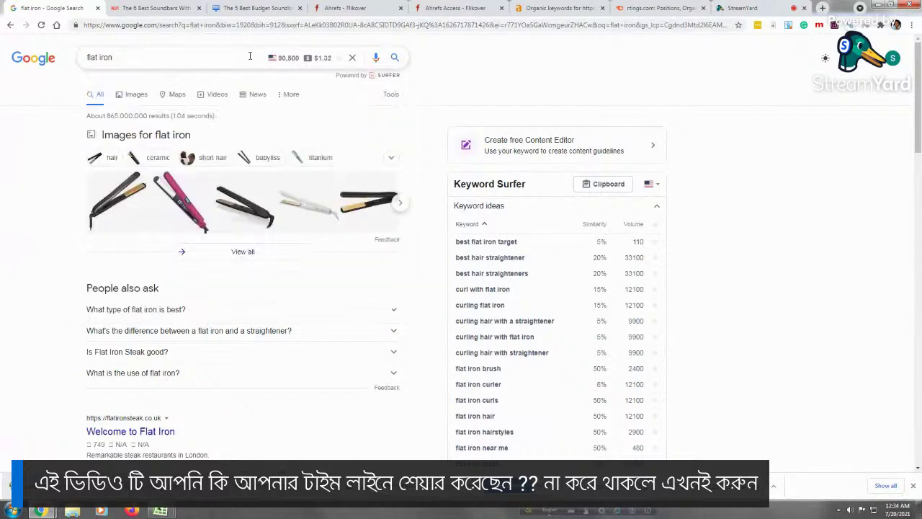
pyautogui.click(291, 57)
pyautogui.moveTo(114, 57); pyautogui.dragTo(87, 57)
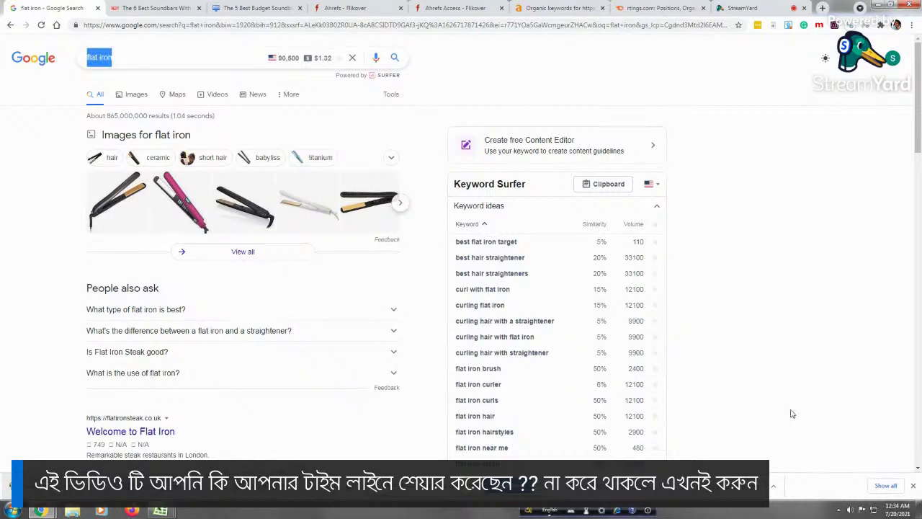
pyautogui.write('hair')
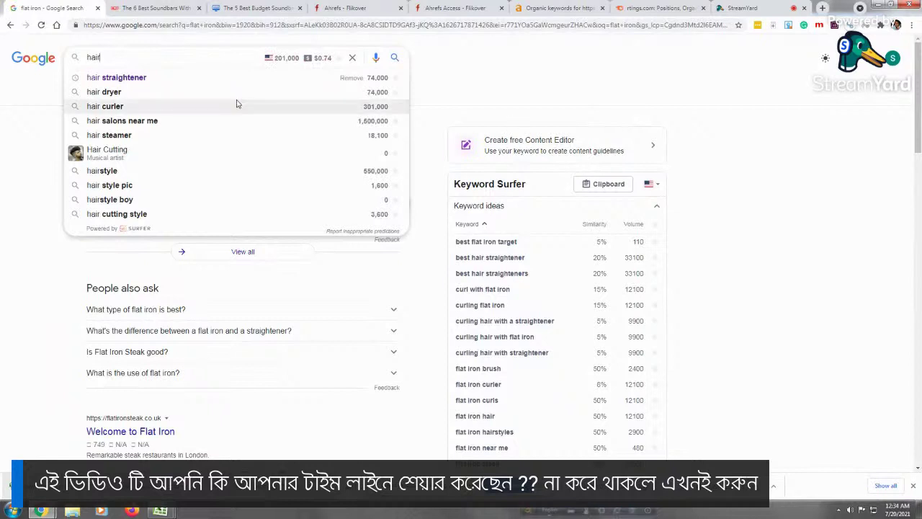
pyautogui.click(219, 82)
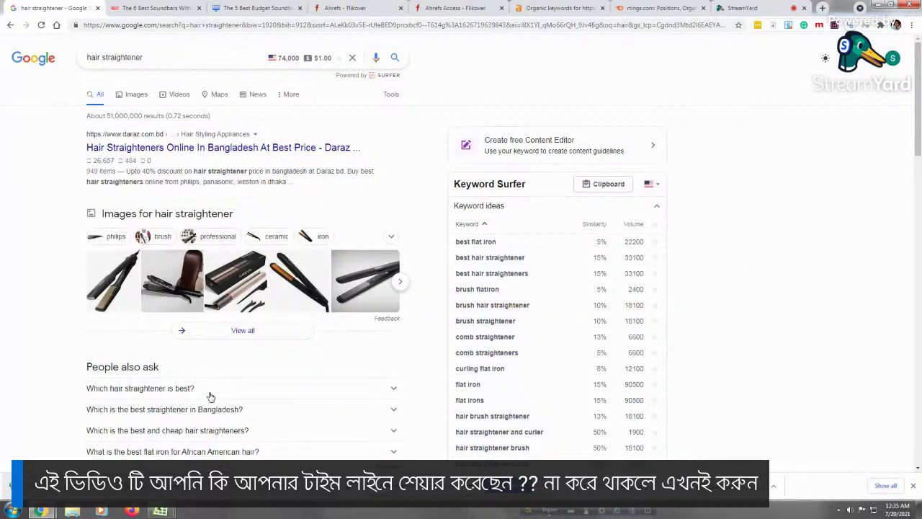
# Go to the Google home page and search for "best hair straightener"
pyautogui.click(180, 25)
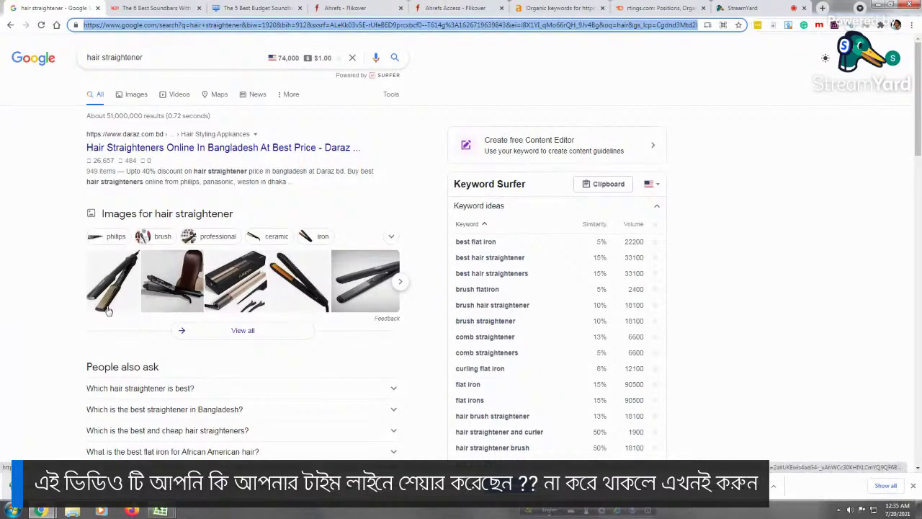
pyautogui.write('goo')
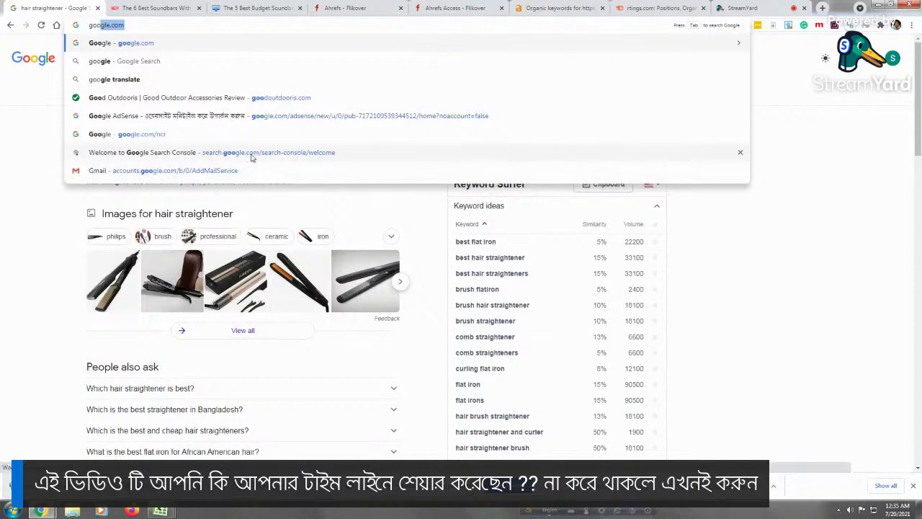
pyautogui.click(134, 137)
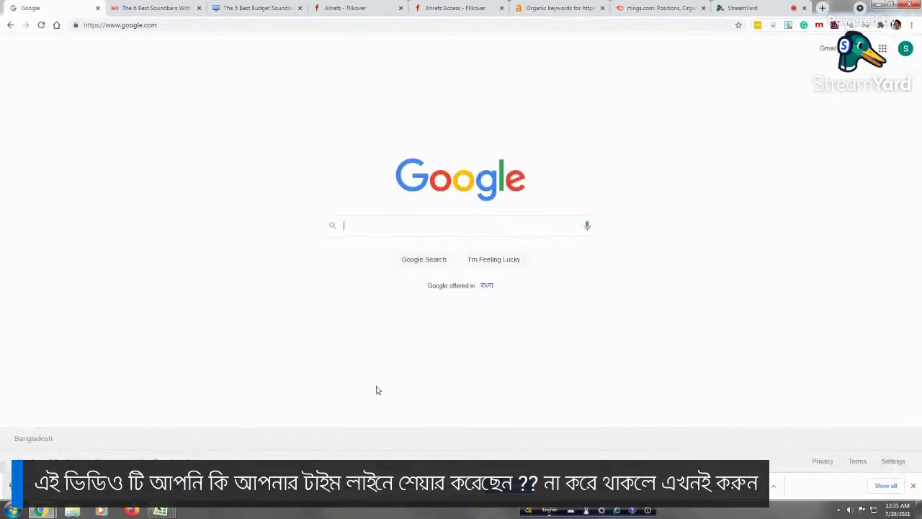
pyautogui.click(436, 224)
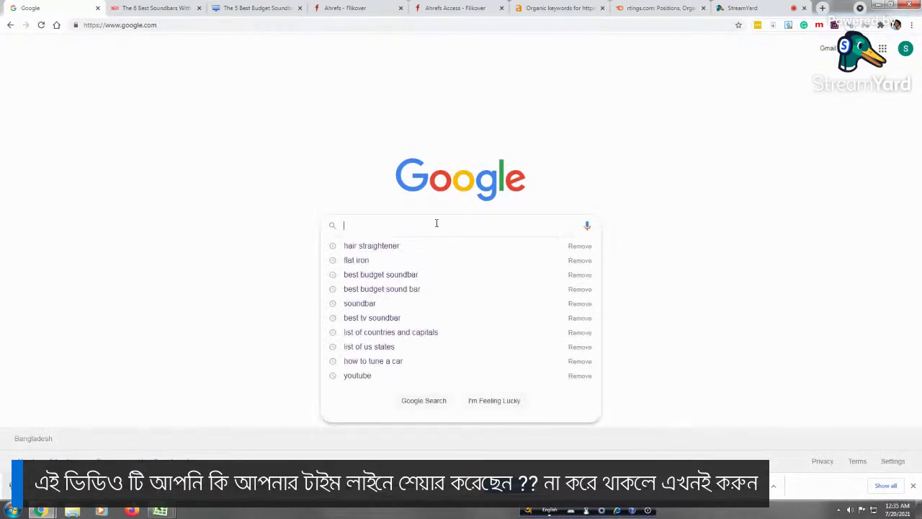
pyautogui.write('best h')
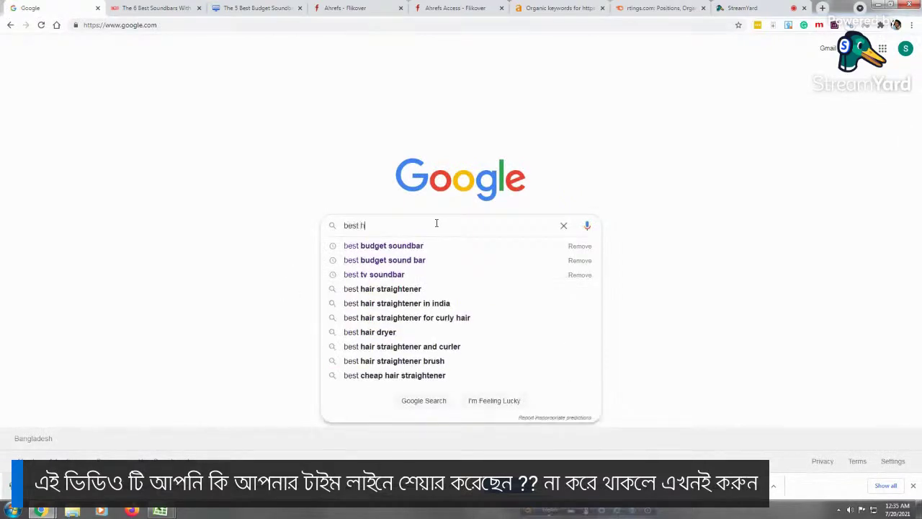
pyautogui.write('air st')
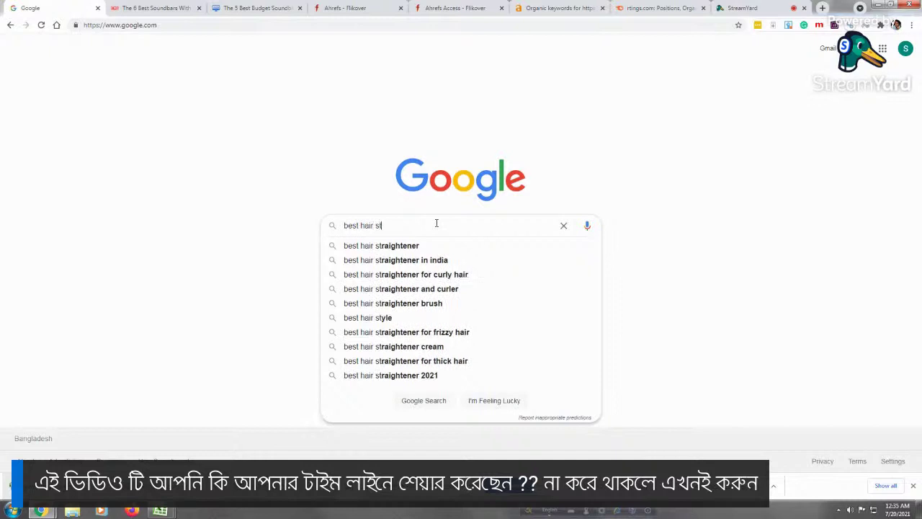
pyautogui.click(442, 252)
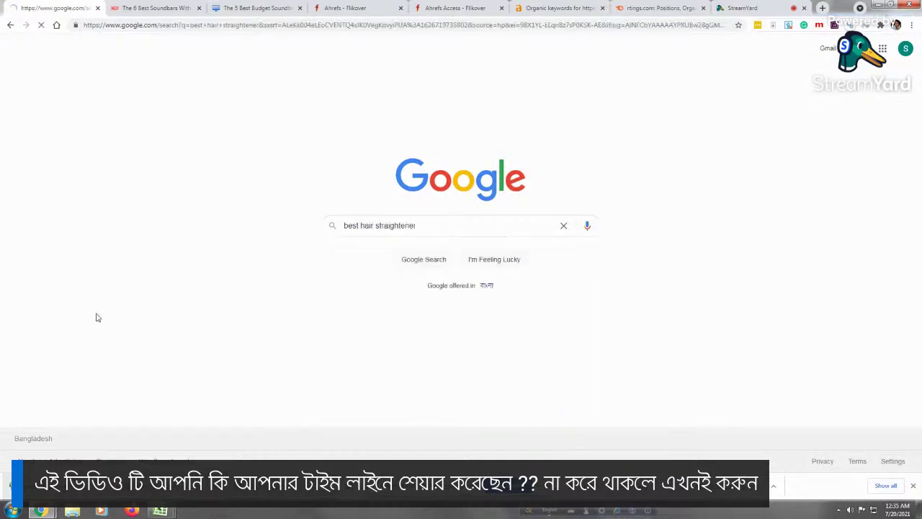
# Append "&gl=us" to the results URL to get US results, and look through them down to the Top 16 Hair Straighteners
pyautogui.click(566, 25)
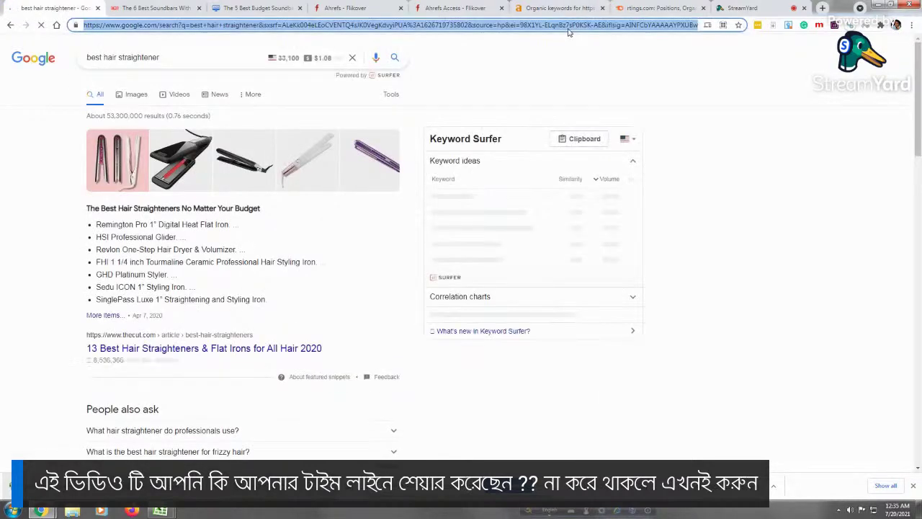
pyautogui.press('End')
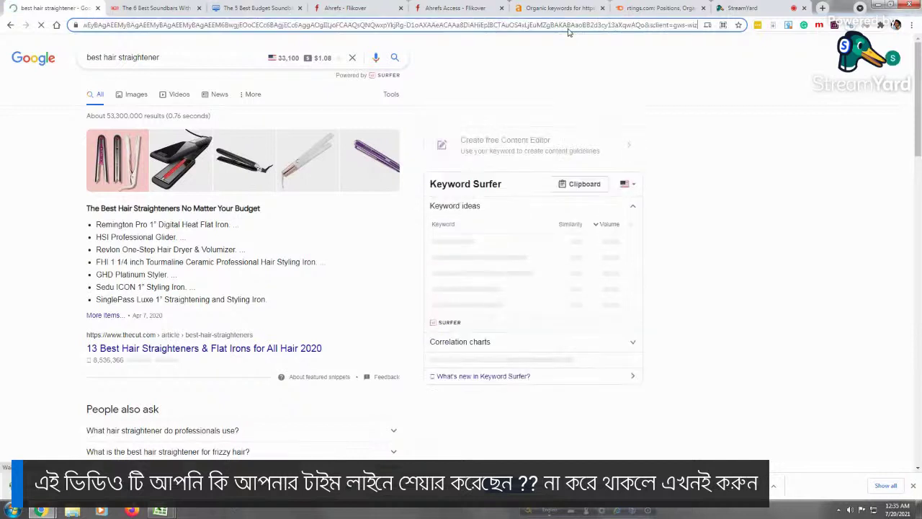
pyautogui.write('&gl')
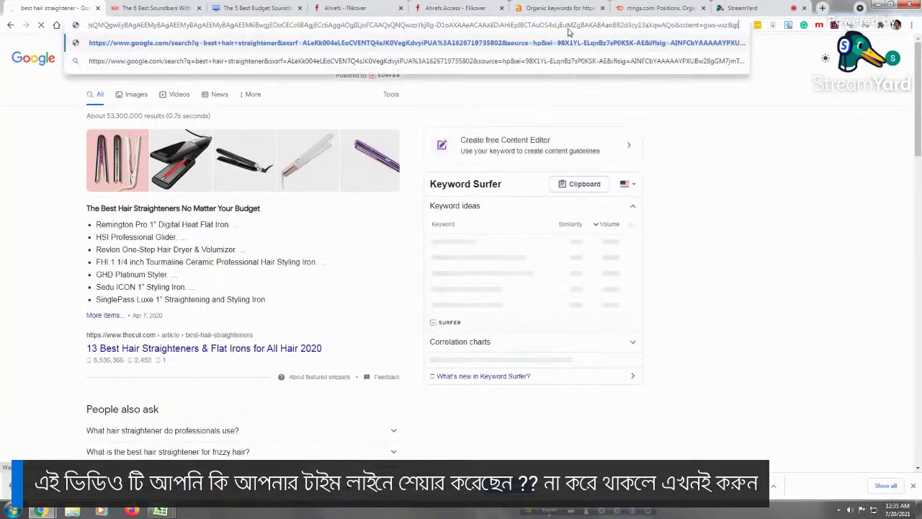
pyautogui.write('=')
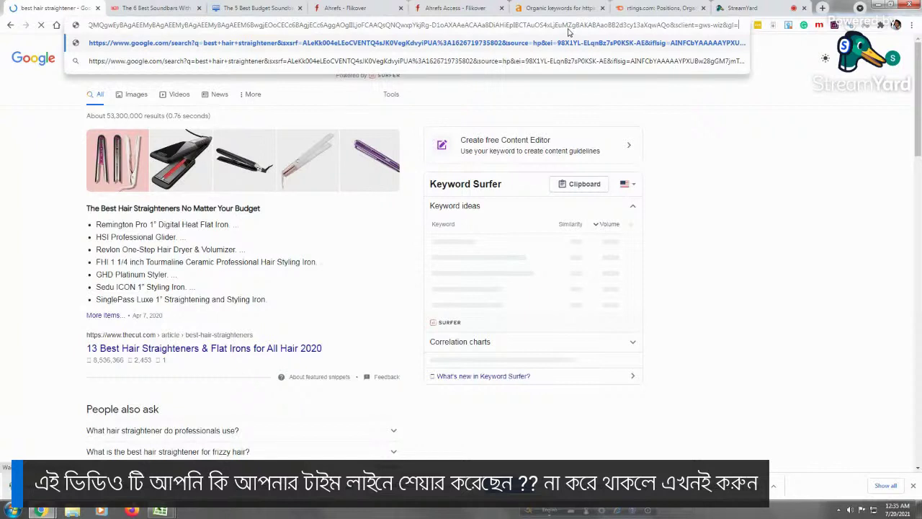
pyautogui.write('us')
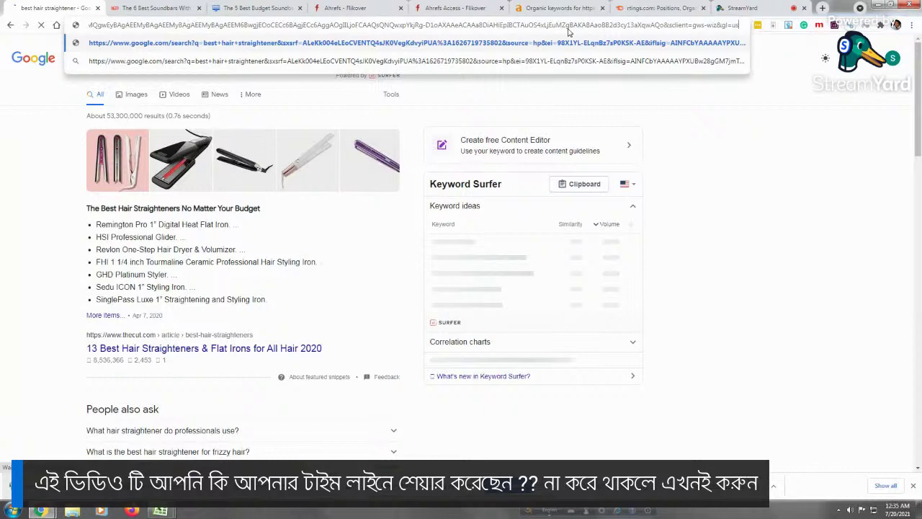
pyautogui.press('Return')
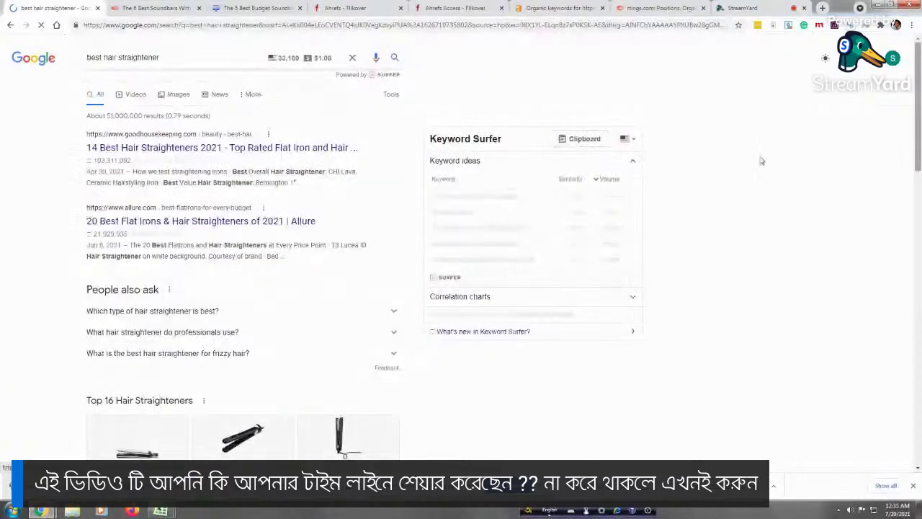
pyautogui.moveTo(918, 85); pyautogui.dragTo(918, 84)
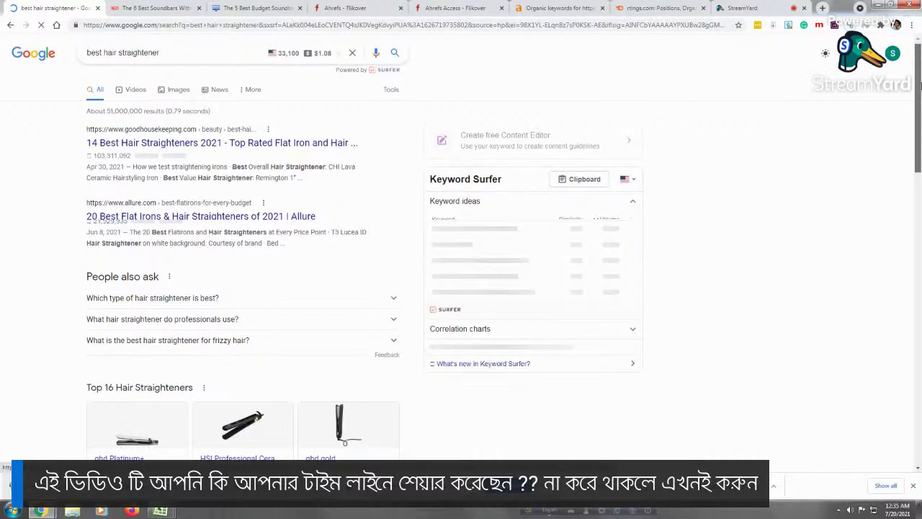
pyautogui.moveTo(919, 85); pyautogui.dragTo(918, 121)
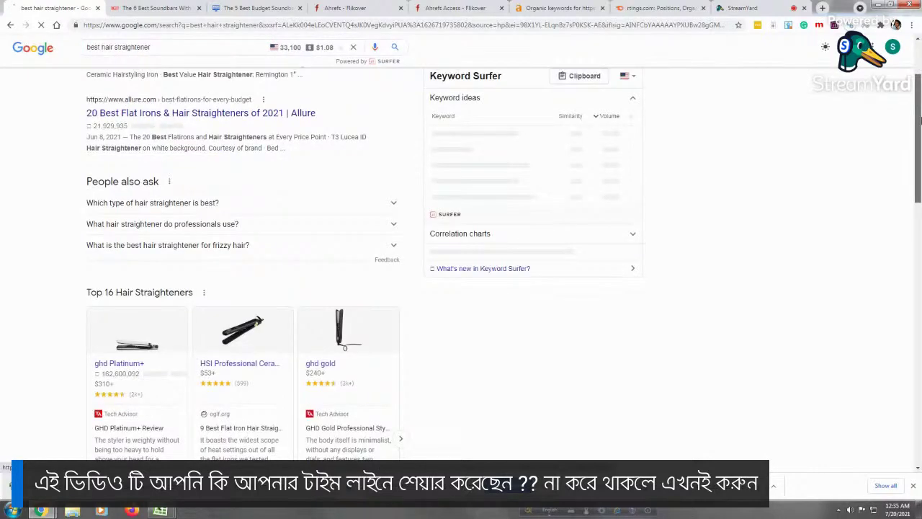
pyautogui.moveTo(919, 121); pyautogui.dragTo(845, 192)
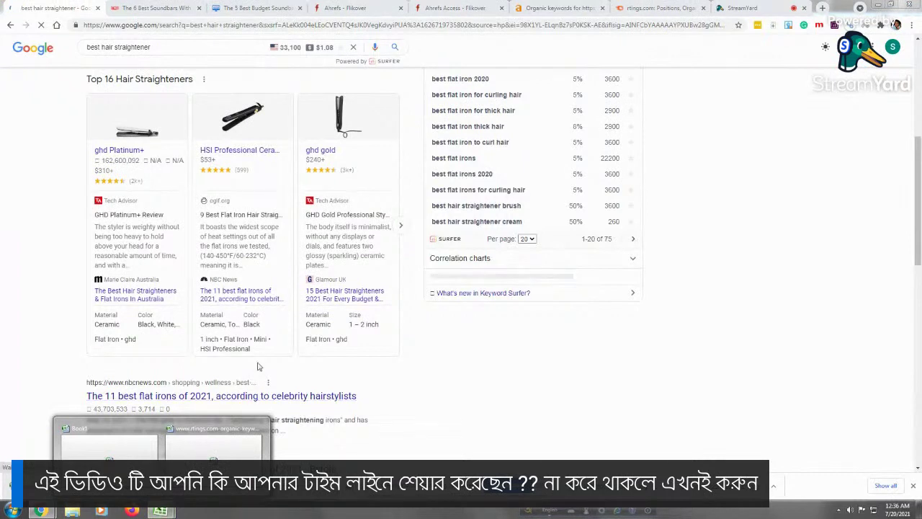
# Switch to Book1 in Excel and select the soundbar keyword variants in F3:F6
pyautogui.click(113, 451)
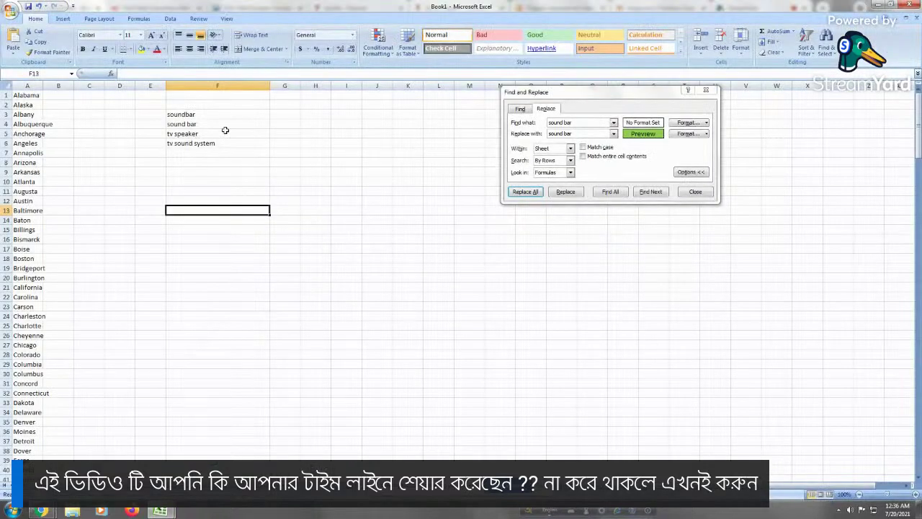
pyautogui.click(211, 176)
pyautogui.click(211, 114)
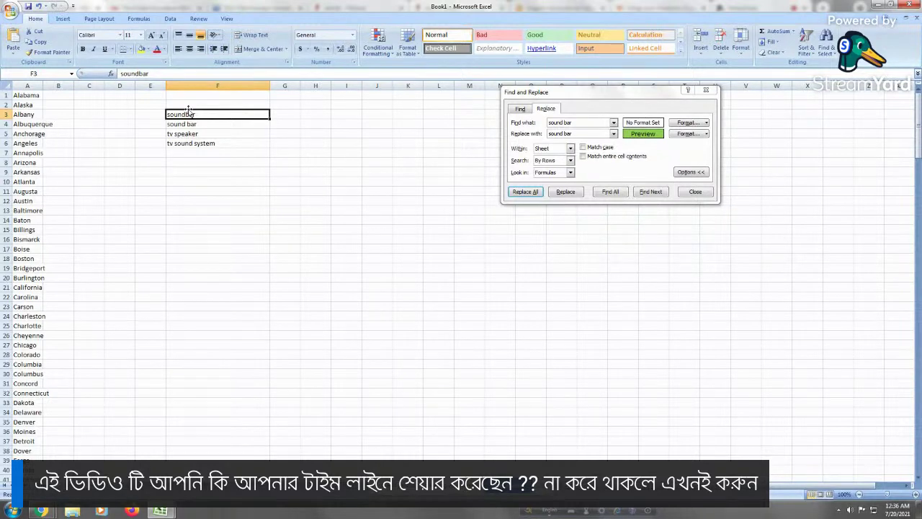
pyautogui.moveTo(200, 114); pyautogui.dragTo(202, 143)
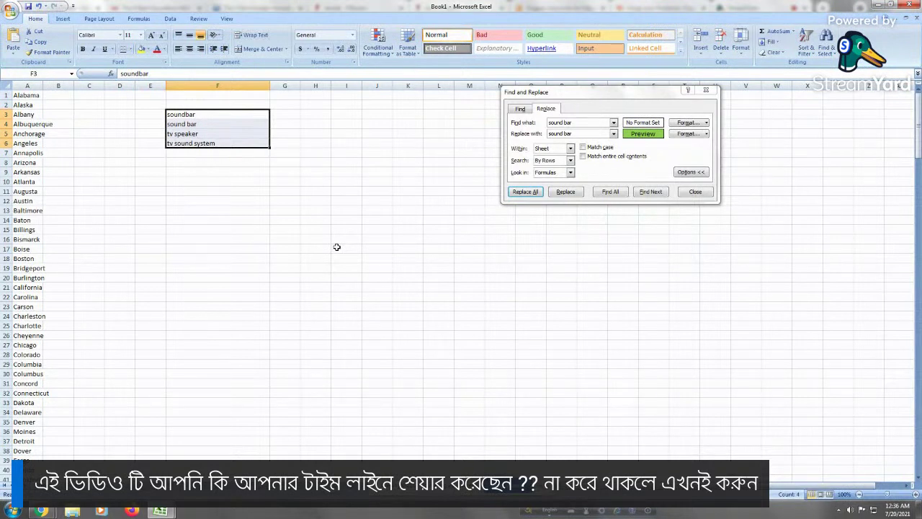
# Copy the "soundbar" keyword from cell F3
pyautogui.click(41, 510)
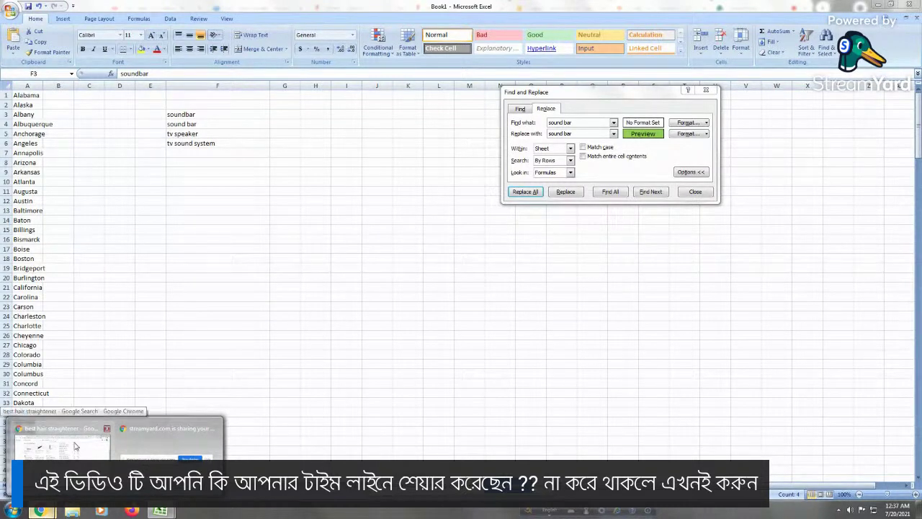
pyautogui.click(209, 113)
pyautogui.rightClick(209, 113)
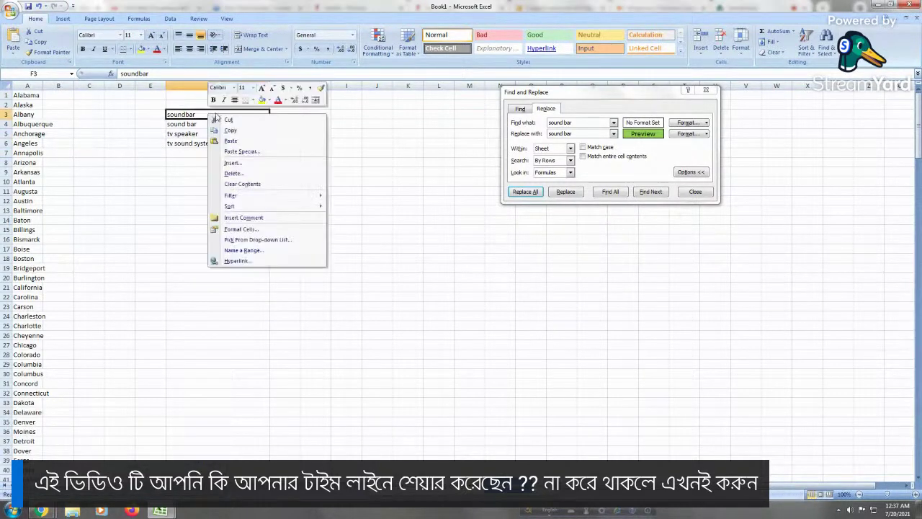
pyautogui.click(226, 127)
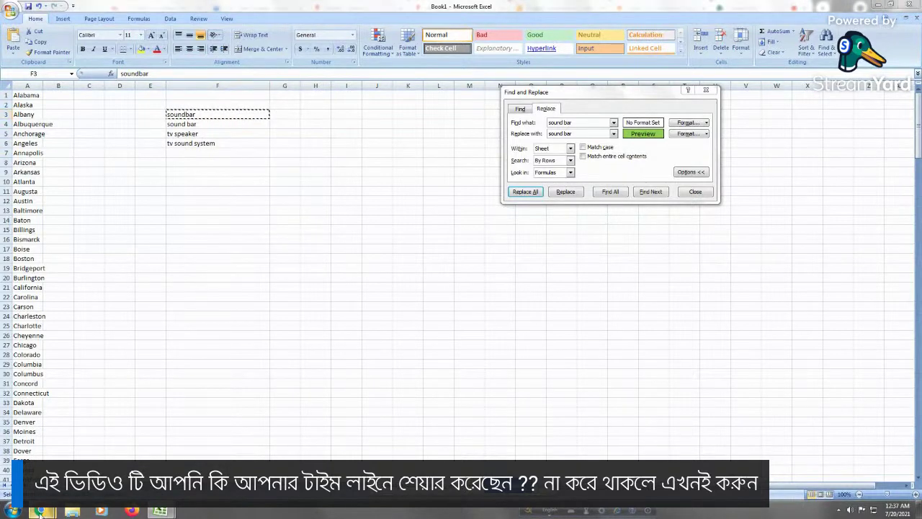
# Switch to the rtings.com Semrush page in Chrome and try to open the Keyword Magic Tool
pyautogui.moveTo(41, 511)
pyautogui.click(65, 443)
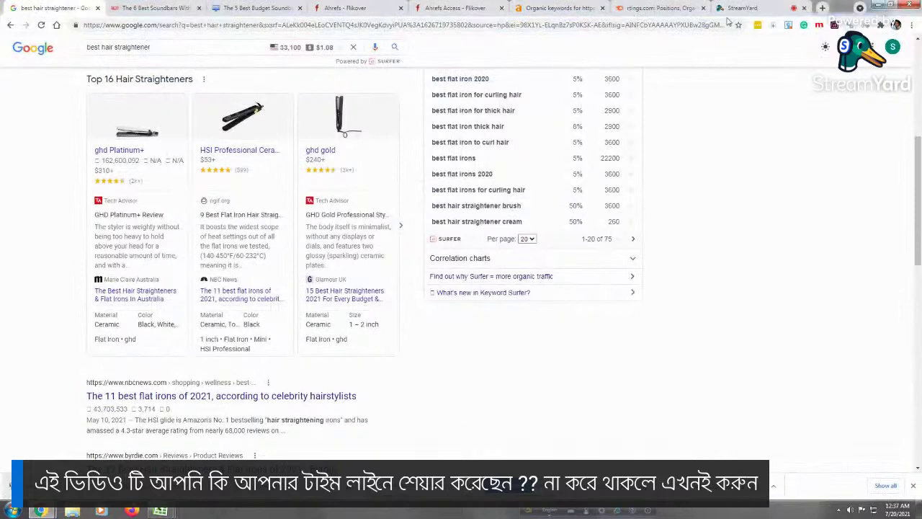
pyautogui.click(654, 9)
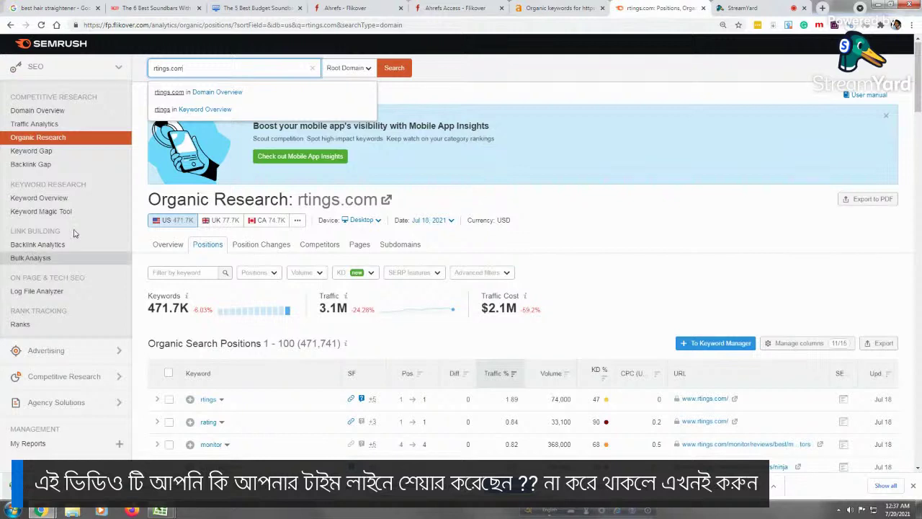
pyautogui.click(40, 211)
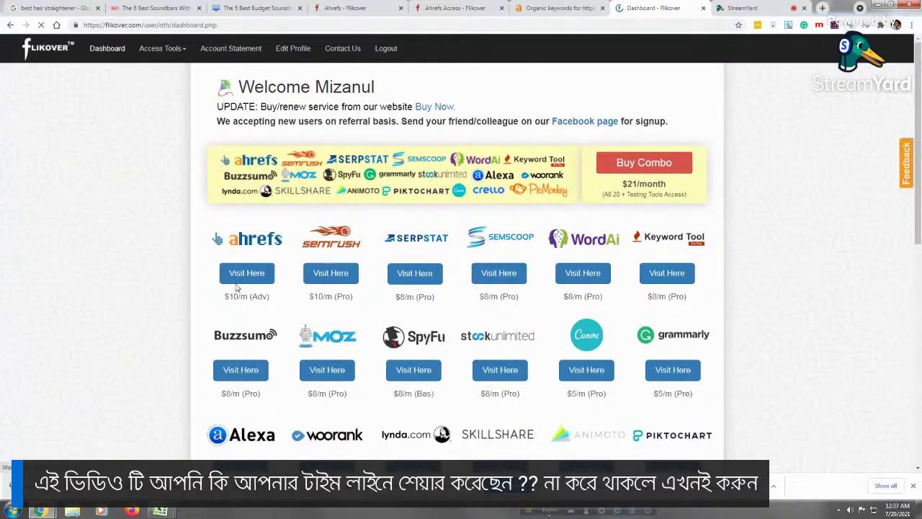
# Reopen Semrush Pro through the Flikover dashboard and set the Domain Overview database to United States
pyautogui.click(160, 48)
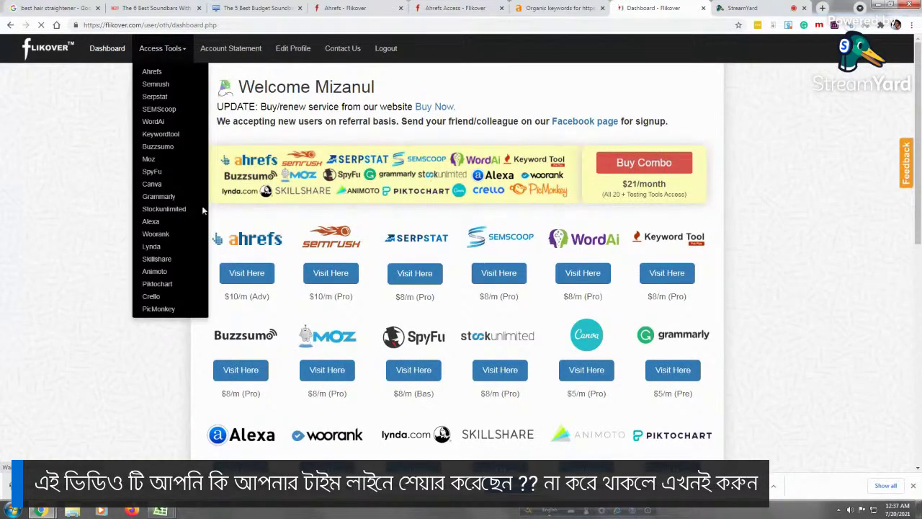
pyautogui.click(157, 84)
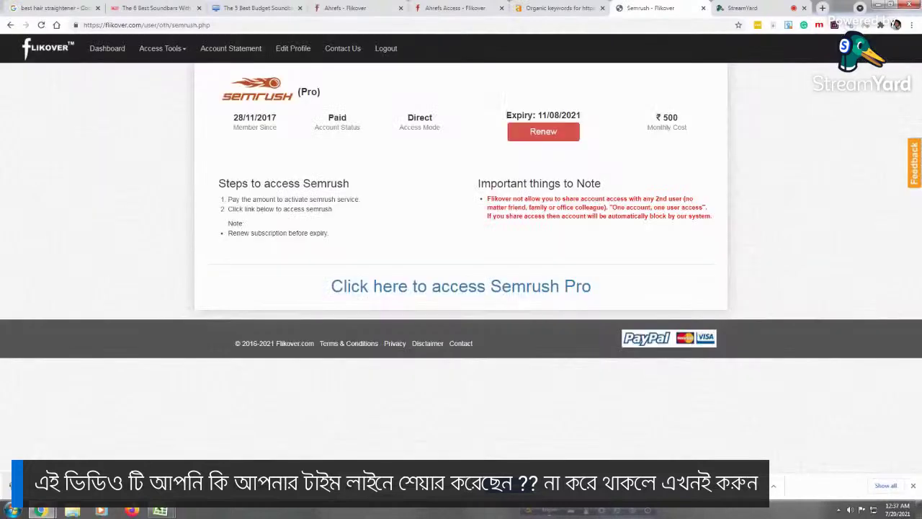
pyautogui.click(535, 281)
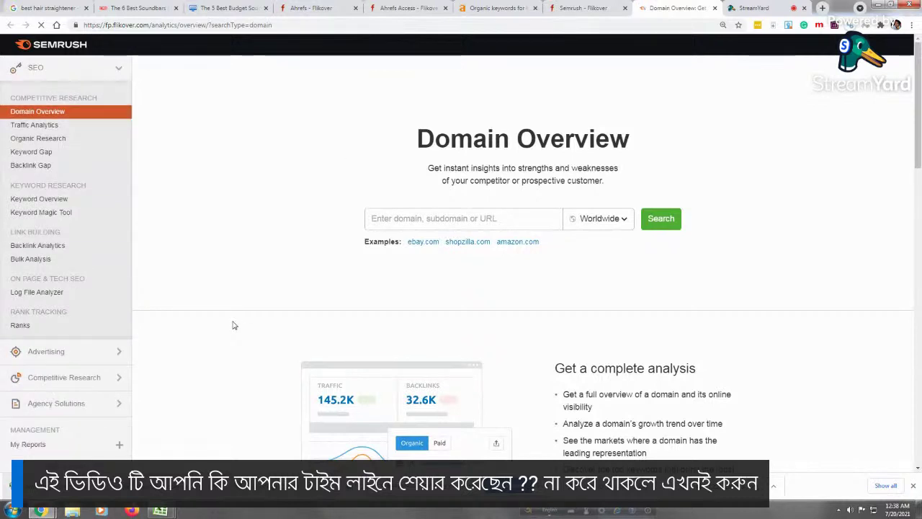
pyautogui.click(606, 219)
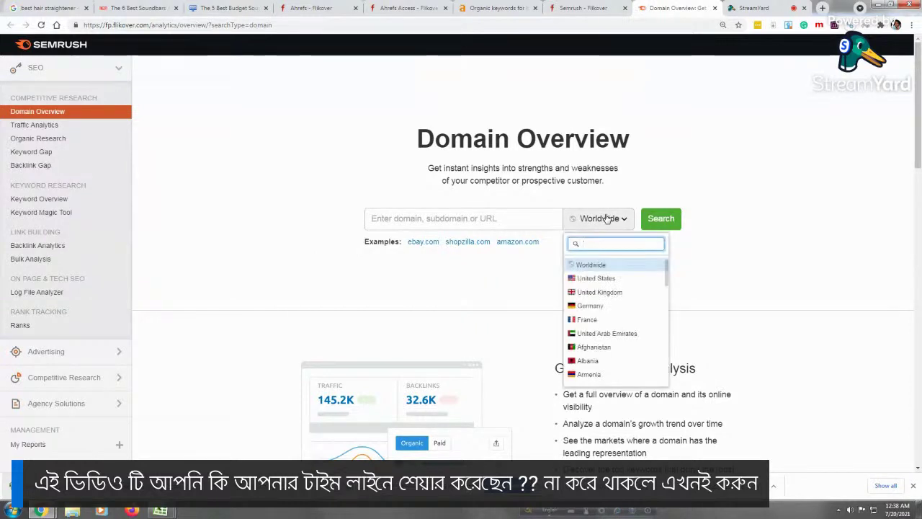
pyautogui.click(599, 279)
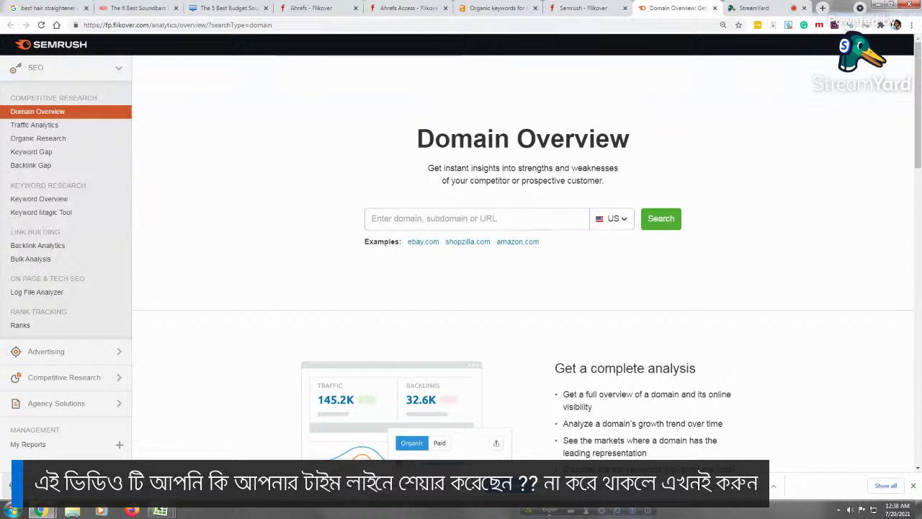
# Open the Keyword Magic Tool and set its database to United States
pyautogui.click(42, 218)
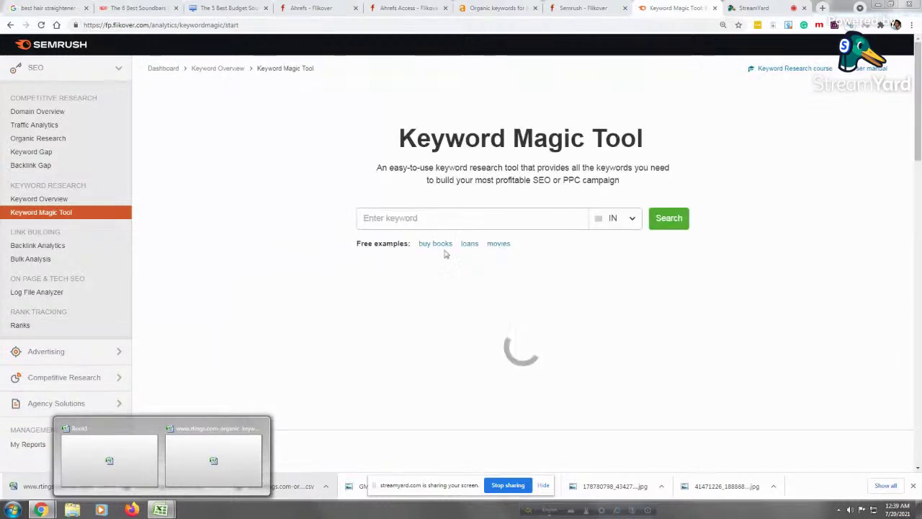
pyautogui.click(634, 218)
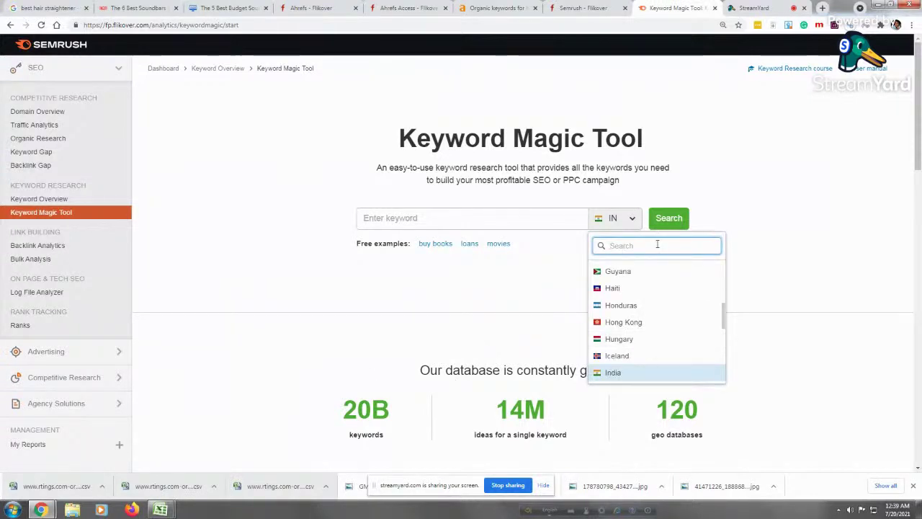
pyautogui.write('uni')
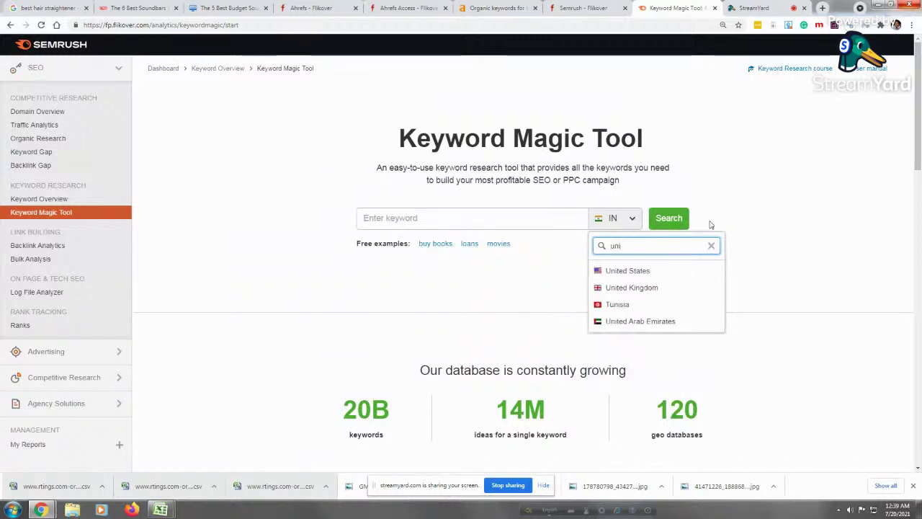
pyautogui.click(641, 277)
# Search the Keyword Magic Tool for the keyword "soundbar"
pyautogui.click(429, 223)
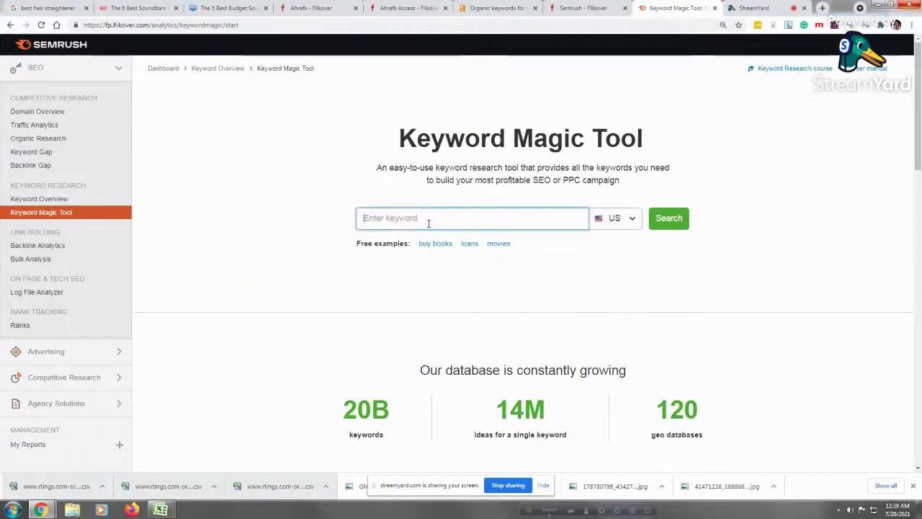
pyautogui.write('sou')
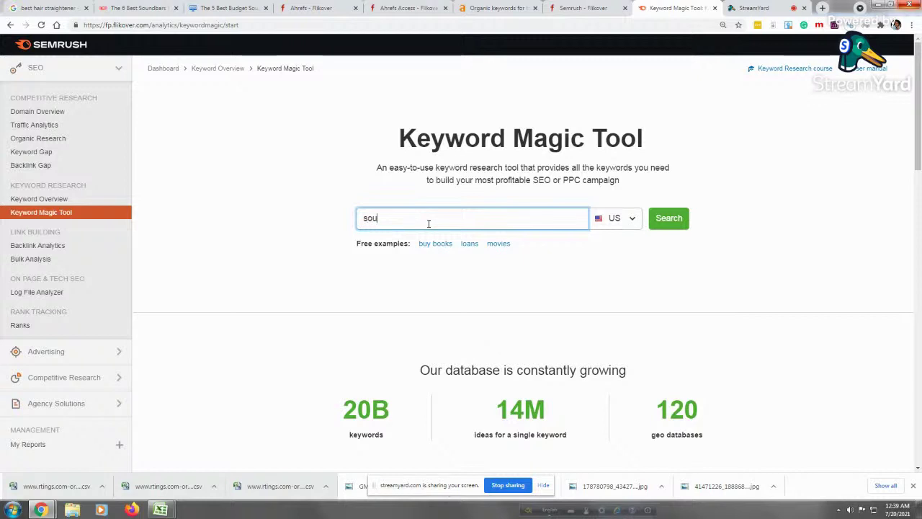
pyautogui.write('ndbar')
pyautogui.moveTo(363, 218); pyautogui.dragTo(402, 218)
pyautogui.click(403, 217)
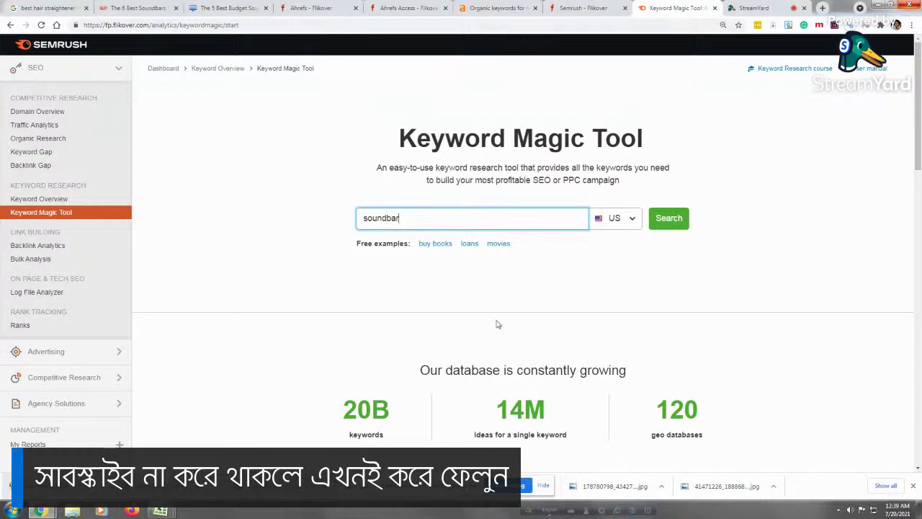
pyautogui.click(663, 223)
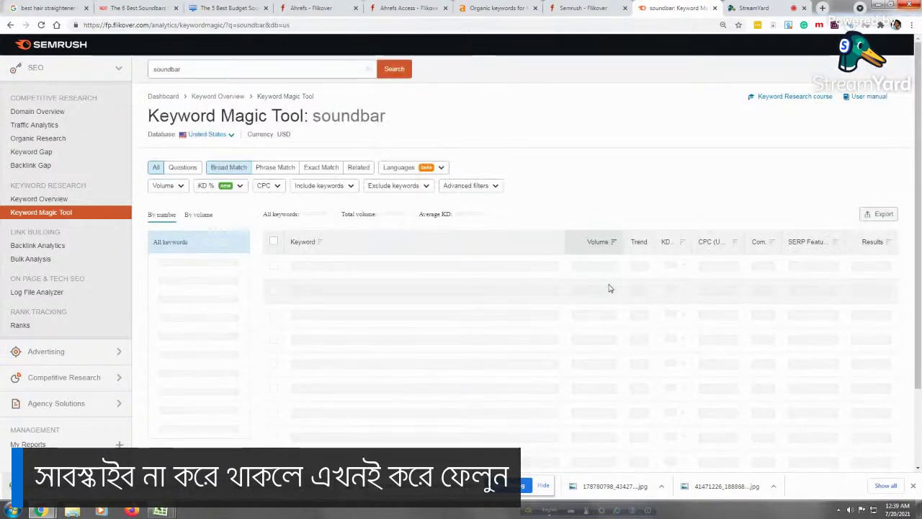
# Filter the soundbar keyword results to a custom search volume range starting from 10 and highlight the total keyword count
pyautogui.click(493, 8)
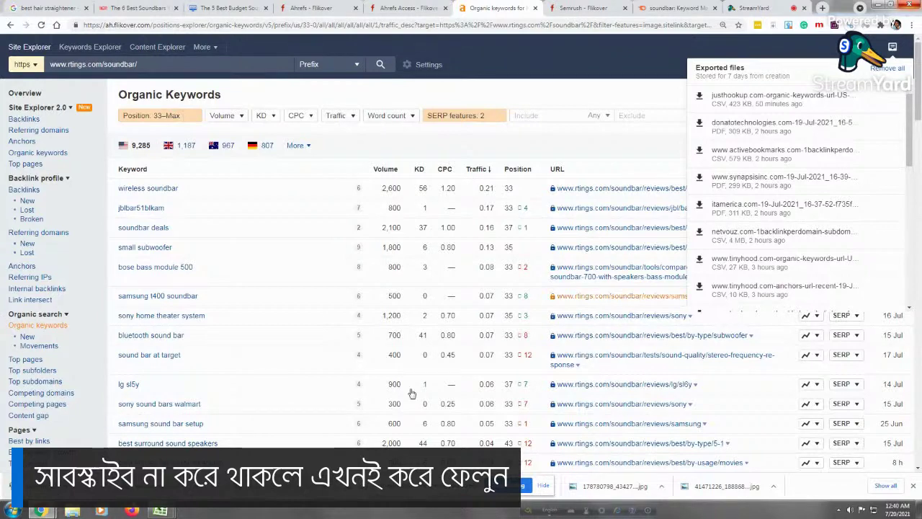
pyautogui.click(704, 7)
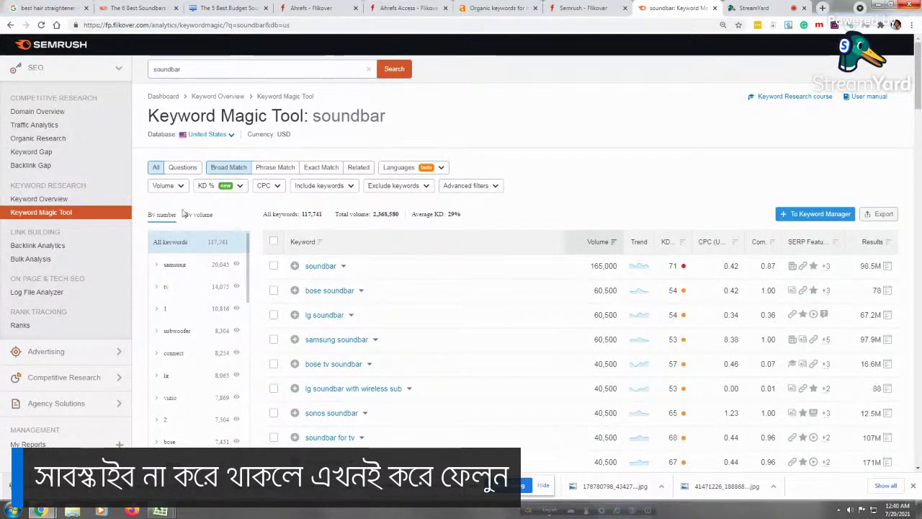
pyautogui.click(166, 186)
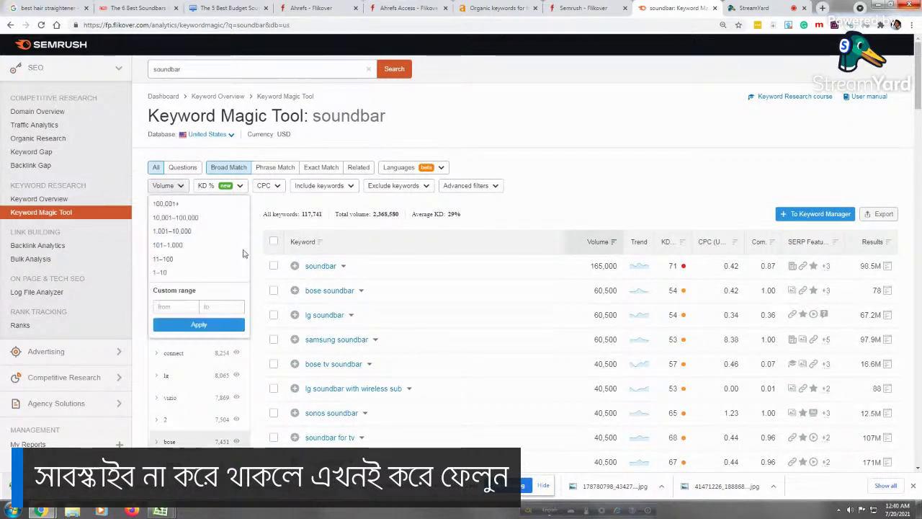
pyautogui.click(173, 308)
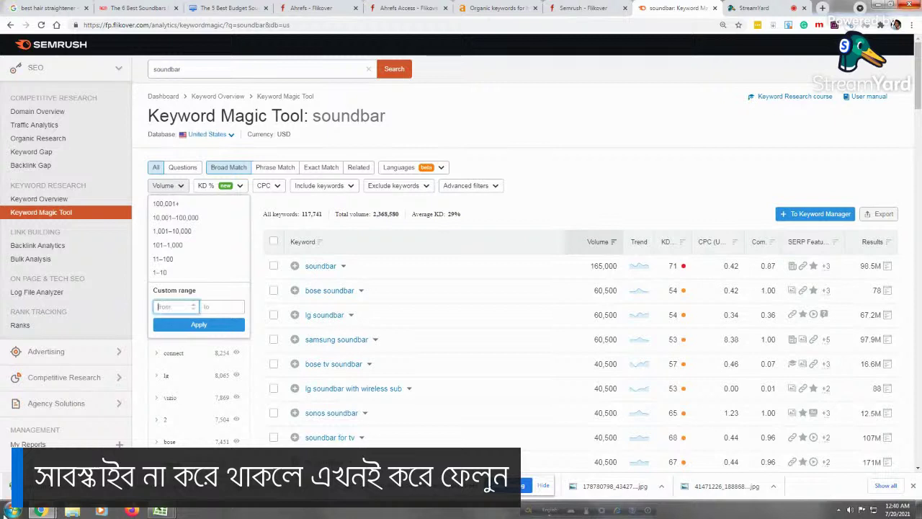
pyautogui.write('10')
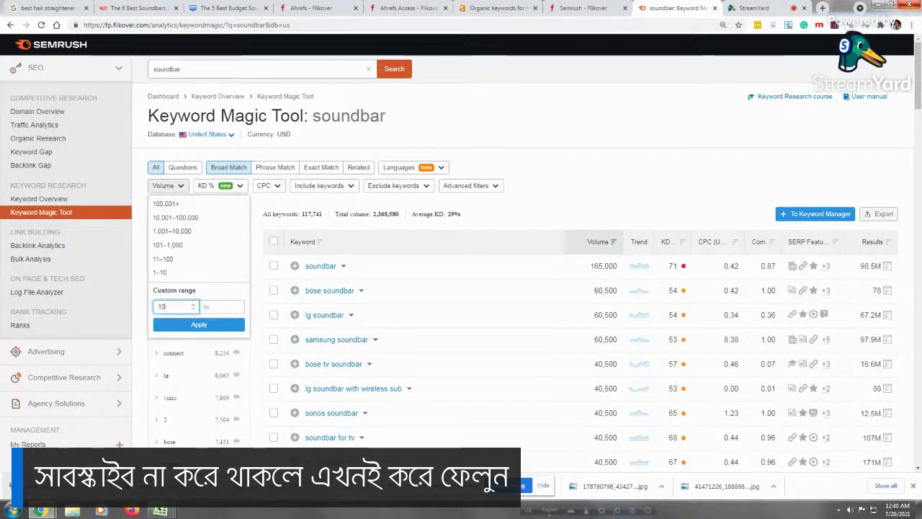
pyautogui.click(192, 326)
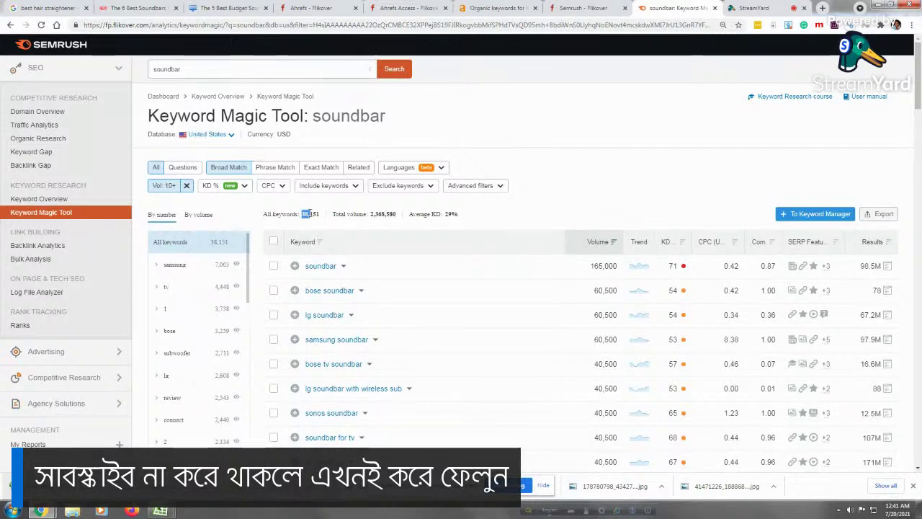
pyautogui.moveTo(308, 214); pyautogui.dragTo(319, 214)
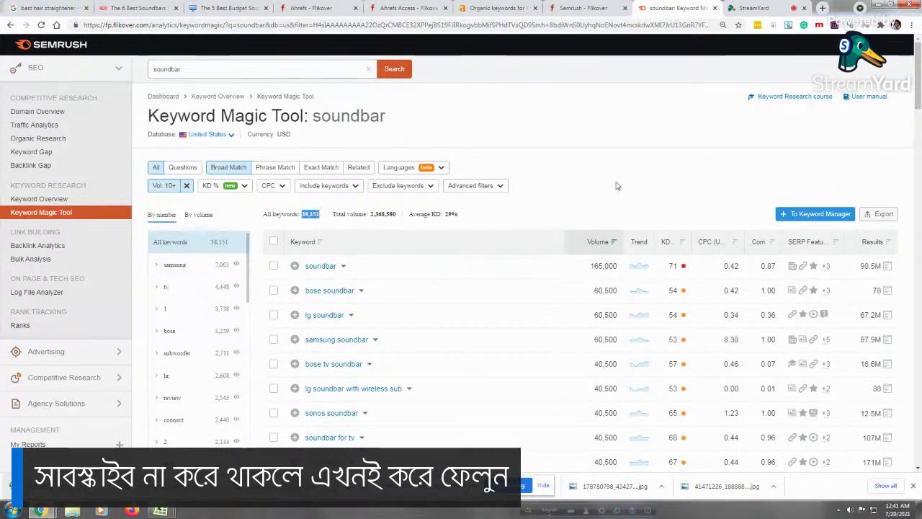
# Switch to Book1 in Excel and look through the list of US place names and state abbreviations in column A
pyautogui.click(160, 511)
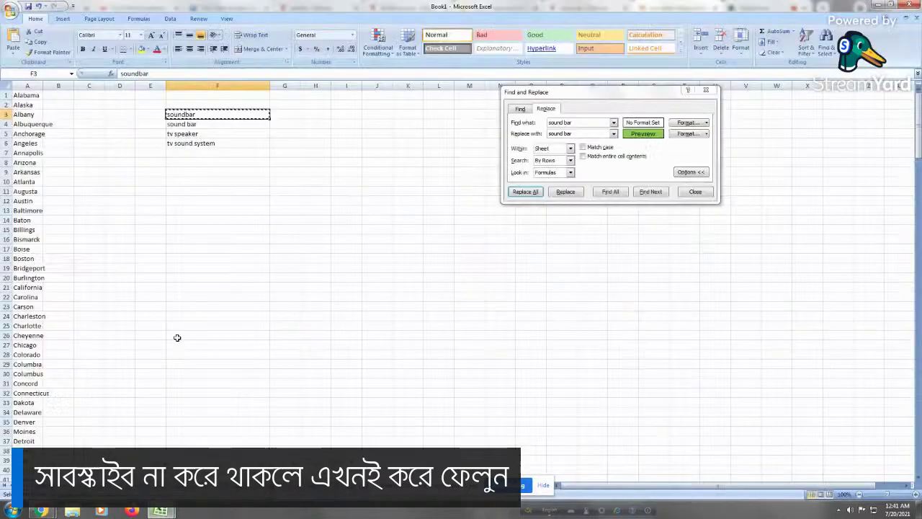
pyautogui.click(25, 306)
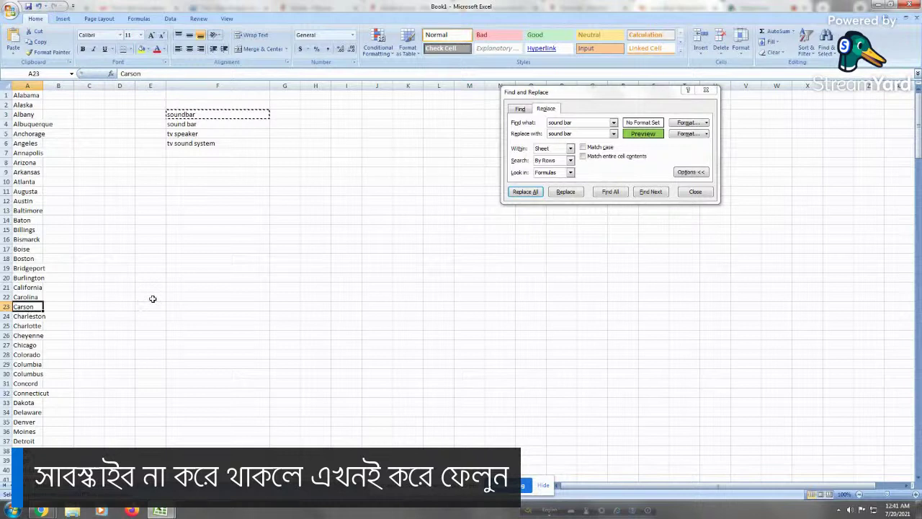
pyautogui.hotkey('ctrl', 'Home')
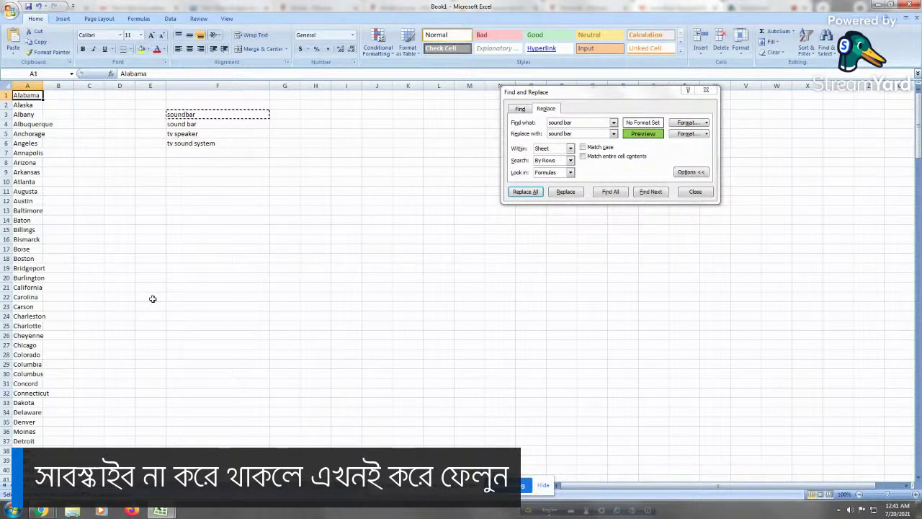
pyautogui.press('pagedown')
pyautogui.press('pagedown')
pyautogui.press('pagedown')
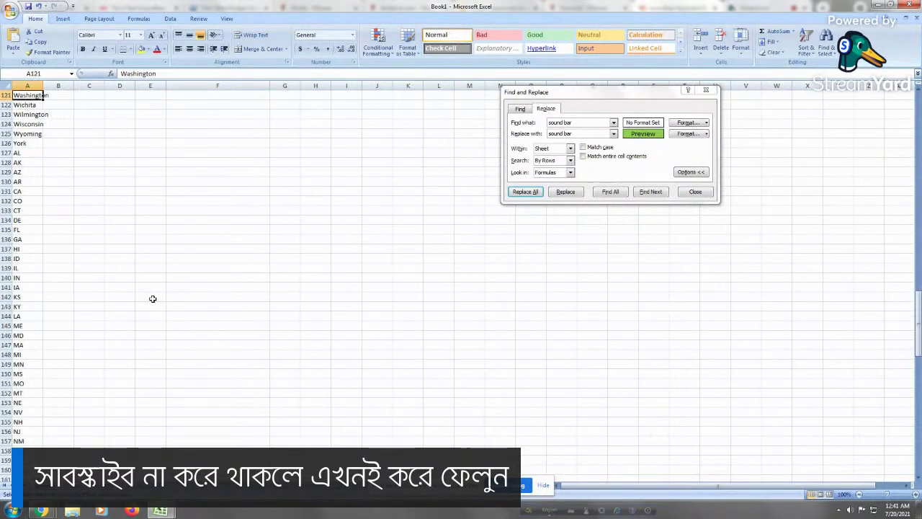
# Examine the city and state names in column A between about rows 95 and 126
pyautogui.moveTo(20, 144); pyautogui.dragTo(27, 88)
pyautogui.click(32, 160)
pyautogui.click(36, 124)
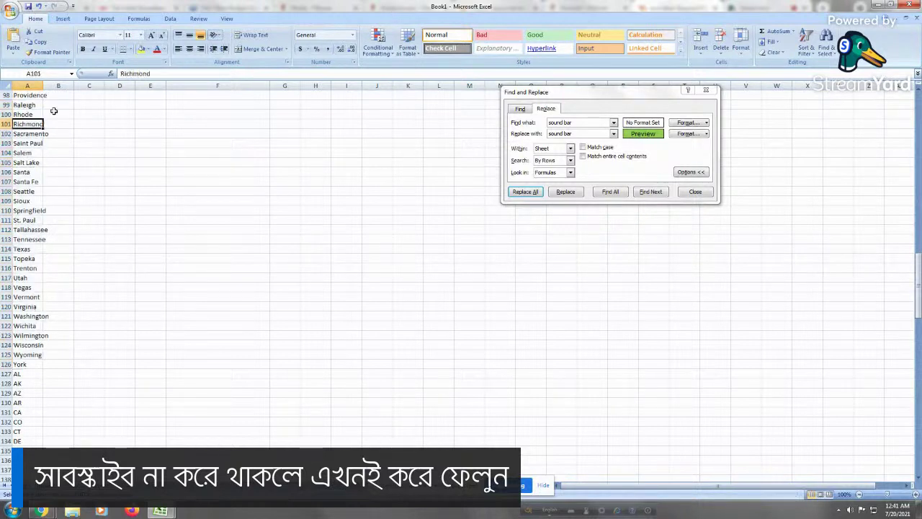
pyautogui.click(29, 181)
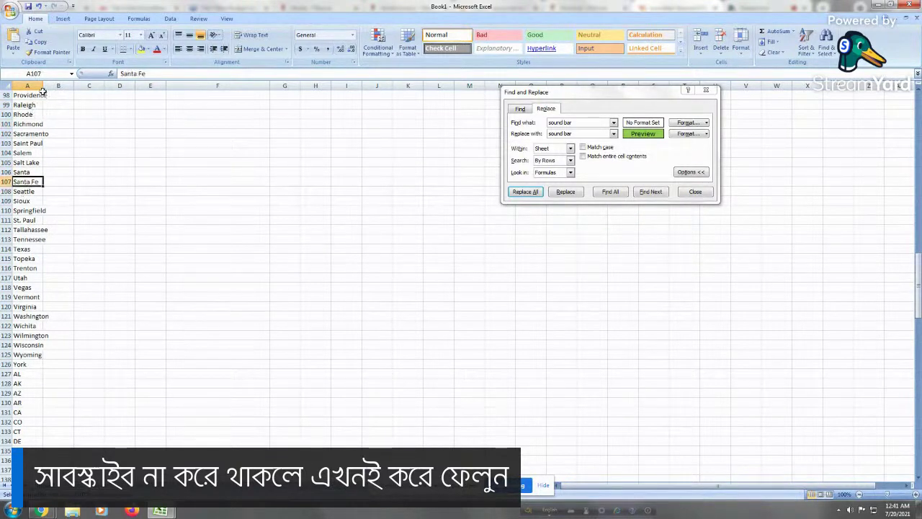
pyautogui.moveTo(28, 95); pyautogui.dragTo(27, 89)
pyautogui.click(150, 172)
pyautogui.click(34, 190)
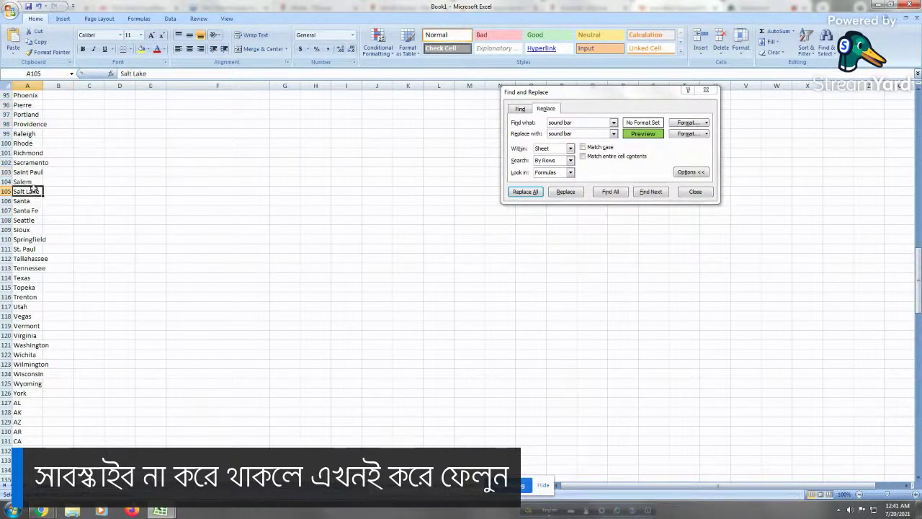
pyautogui.doubleClick(34, 191)
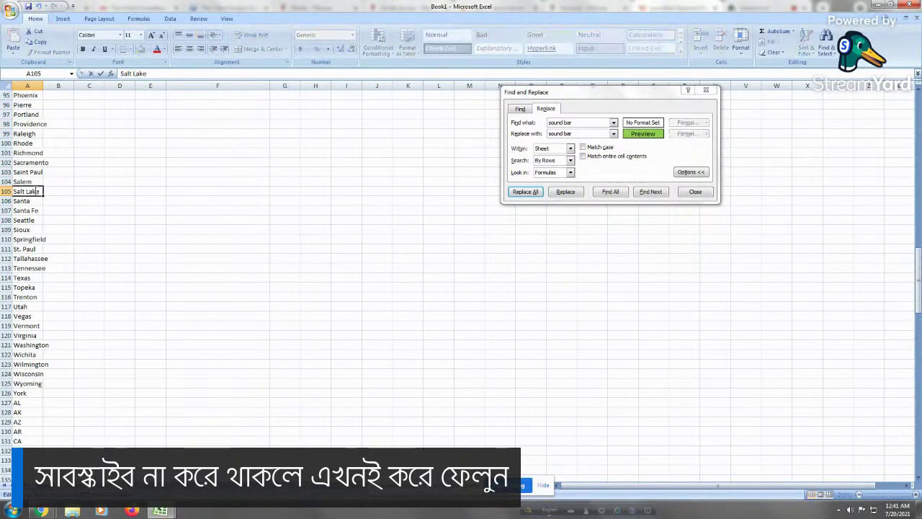
pyautogui.press('Escape')
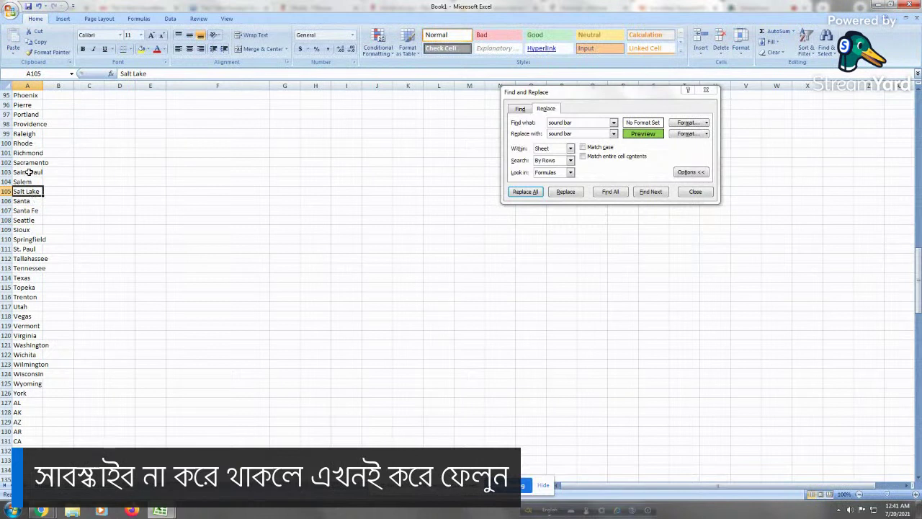
# Widen column A so that the longest place names fit inside their cells
pyautogui.click(28, 172)
pyautogui.moveTo(42, 85); pyautogui.dragTo(131, 85)
pyautogui.click(77, 211)
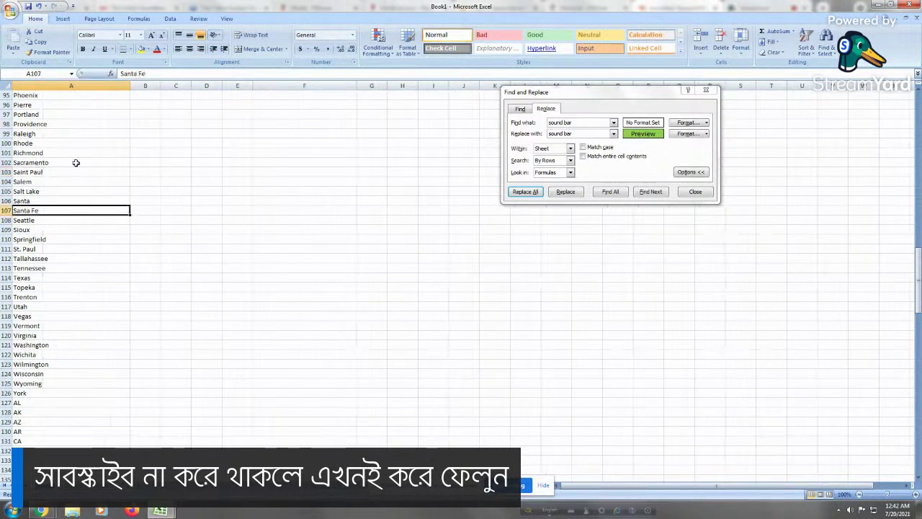
# Review the place names in column A, then the two-letter state abbreviations from AL to WY
pyautogui.click(77, 123)
pyautogui.press('Up')
pyautogui.press('Up')
pyautogui.press('Up')
pyautogui.press('Up')
pyautogui.press('Up')
pyautogui.press('Up')
pyautogui.press('Up')
pyautogui.press('Up')
pyautogui.press('Up')
pyautogui.press('Up')
pyautogui.press('Up')
pyautogui.press('Up')
pyautogui.press('Up')
pyautogui.press('Up')
pyautogui.press('Up')
pyautogui.press('Up')
pyautogui.press('Up')
pyautogui.press('Up')
pyautogui.press('Up')
pyautogui.press('Up')
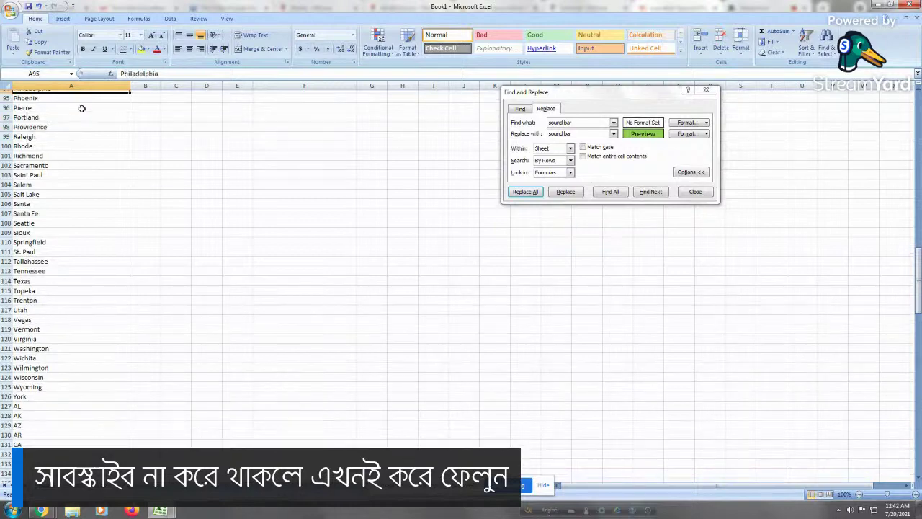
pyautogui.press('Up')
pyautogui.press('Up')
pyautogui.press('Up')
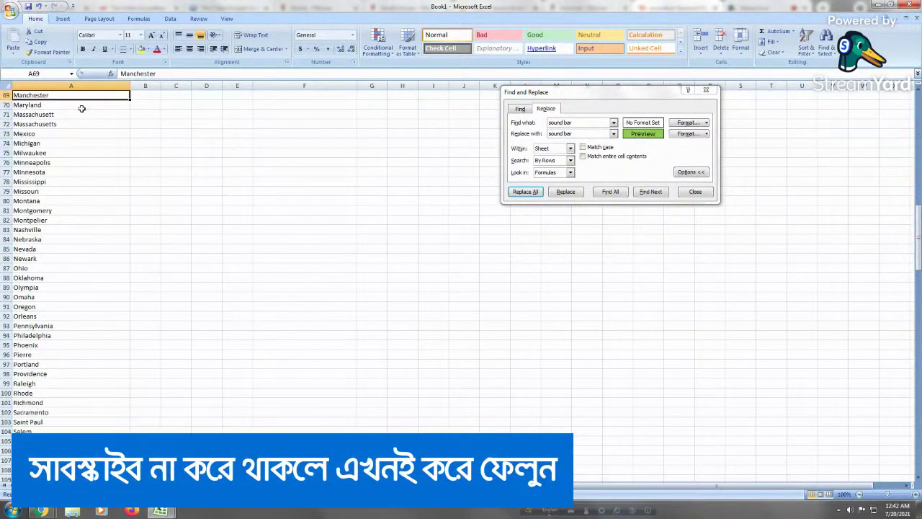
pyautogui.press('Down')
pyautogui.press('Down')
pyautogui.press('Down')
pyautogui.press('Down')
pyautogui.press('Down')
pyautogui.press('Down')
pyautogui.press('Down')
pyautogui.press('Down')
pyautogui.press('Down')
pyautogui.press('Down')
pyautogui.press('Down')
pyautogui.press('Down')
pyautogui.press('Down')
pyautogui.press('Down')
pyautogui.press('Down')
pyautogui.press('Down')
pyautogui.press('Down')
pyautogui.press('Down')
pyautogui.press('Down')
pyautogui.press('Down')
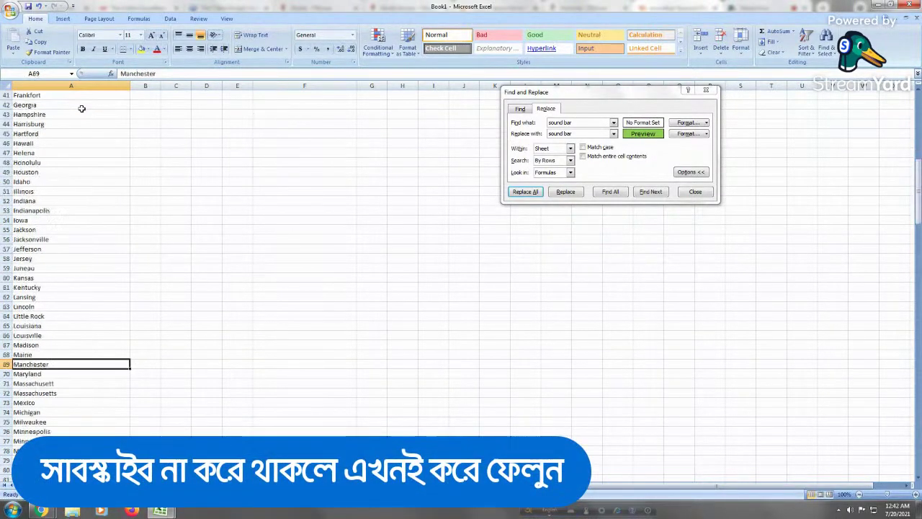
pyautogui.press('Down')
pyautogui.press('Down')
pyautogui.press('Down')
pyautogui.press('Down')
pyautogui.press('Down')
pyautogui.press('Down')
pyautogui.press('Down')
pyautogui.press('Down')
pyautogui.press('Down')
pyautogui.press('Down')
pyautogui.press('Down')
pyautogui.press('Down')
pyautogui.press('Down')
pyautogui.press('Down')
pyautogui.press('Down')
pyautogui.press('Down')
pyautogui.press('Down')
pyautogui.press('Down')
pyautogui.press('Down')
pyautogui.press('Down')
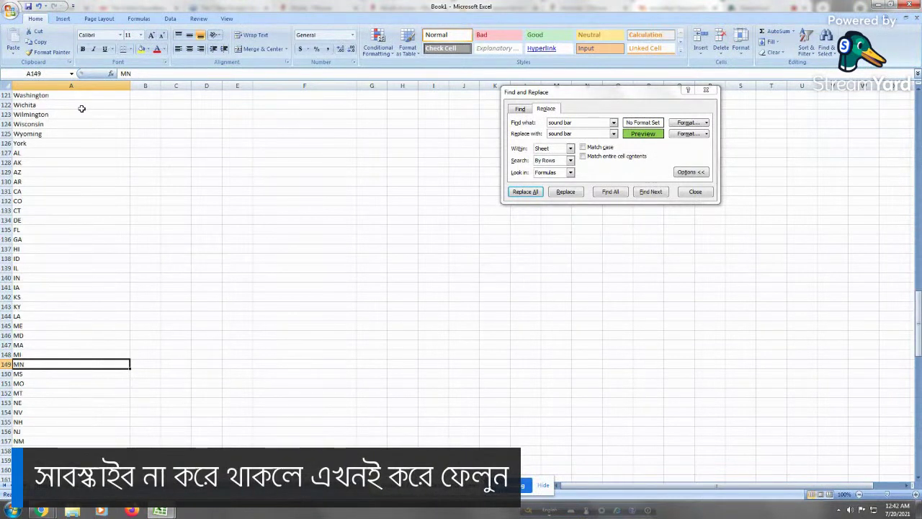
pyautogui.moveTo(32, 152); pyautogui.dragTo(38, 317)
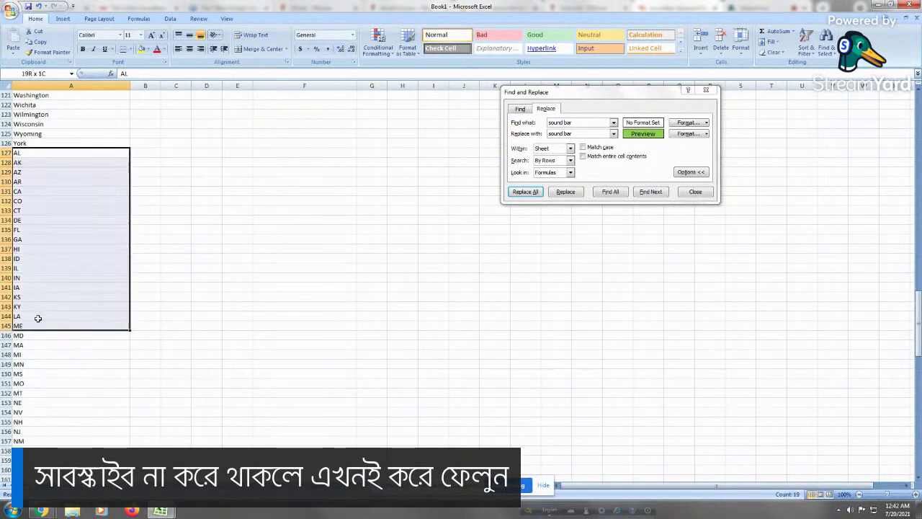
pyautogui.click(57, 350)
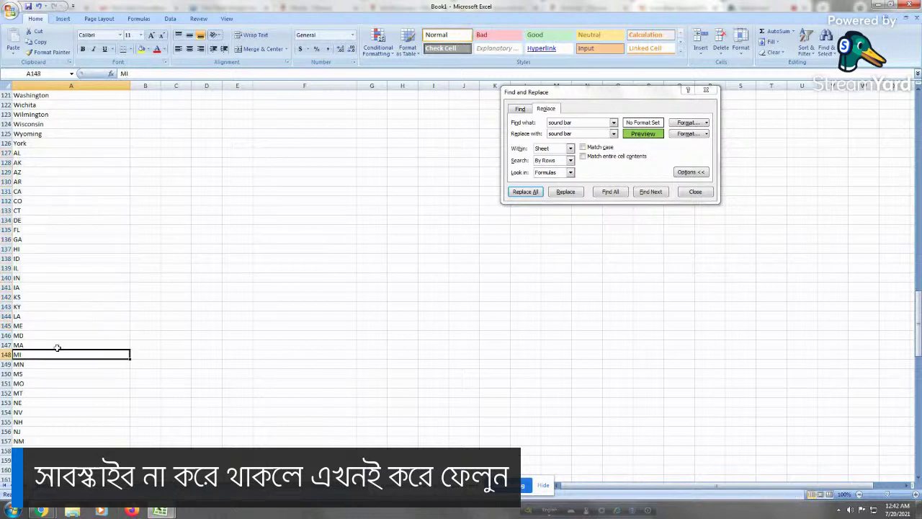
pyautogui.click(51, 151)
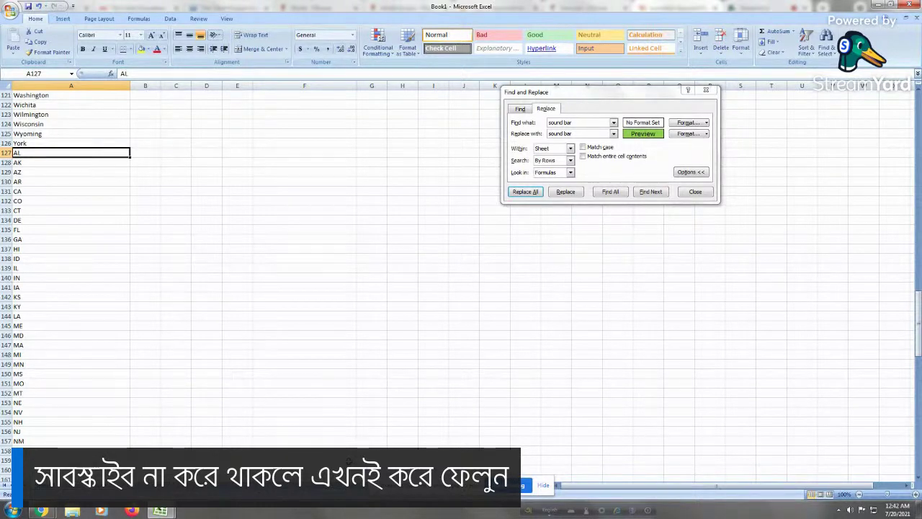
pyautogui.press('pagedown')
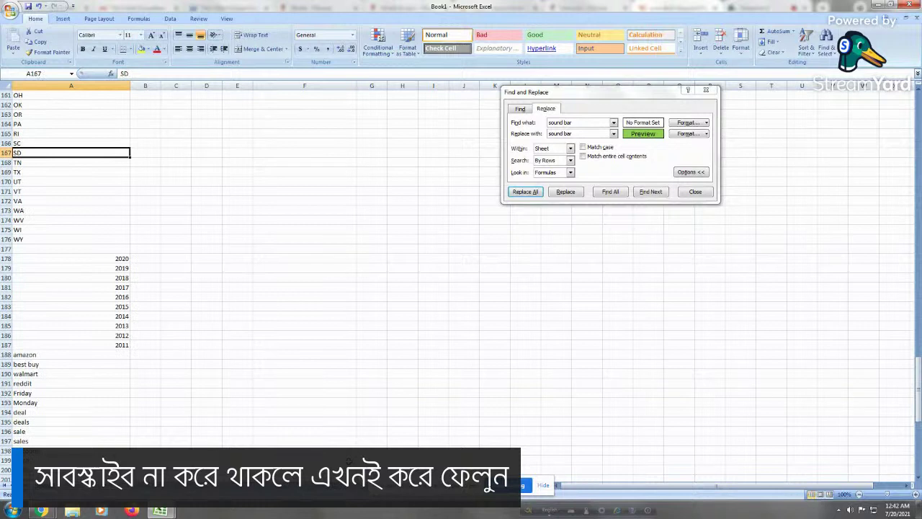
# Insert another blank row at row 177, between the state abbreviations and the years
pyautogui.click(253, 269)
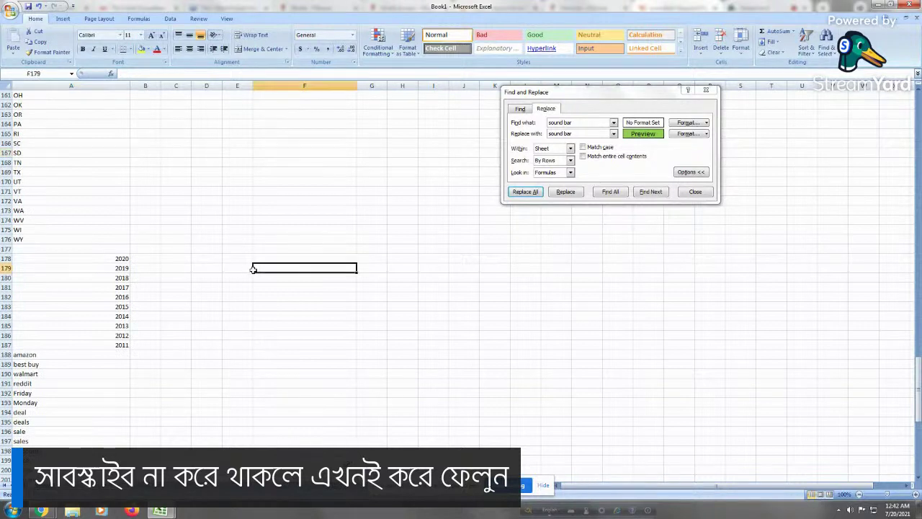
pyautogui.rightClick(6, 248)
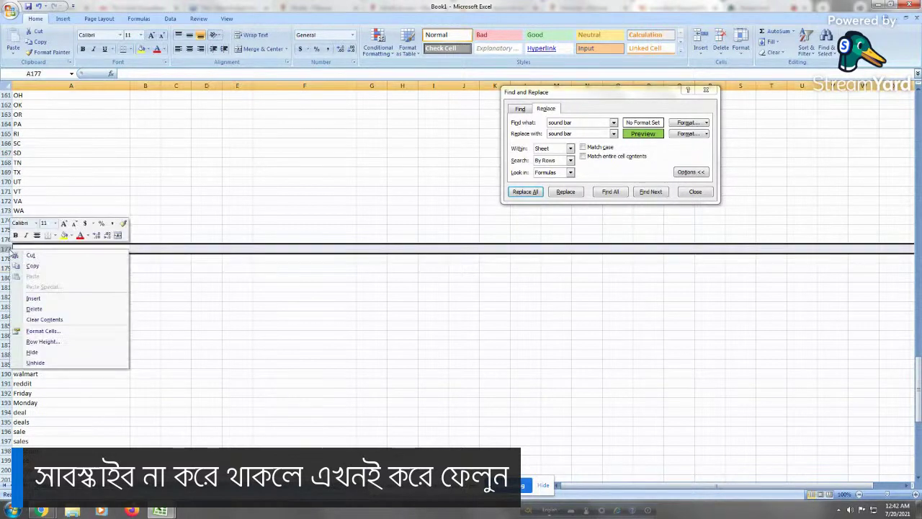
pyautogui.click(34, 297)
pyautogui.click(220, 314)
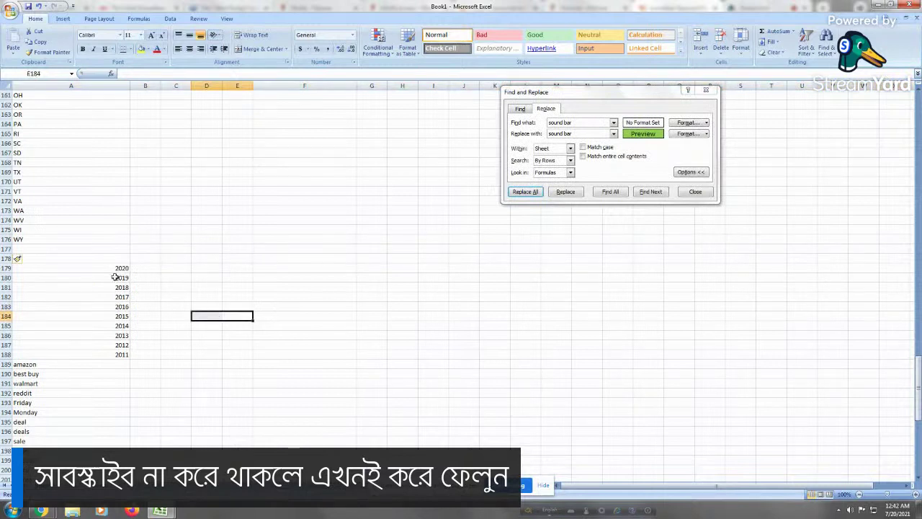
# Examine the years 2020 to 2011 and the retailer names listed below them in column A
pyautogui.moveTo(115, 270); pyautogui.dragTo(115, 354)
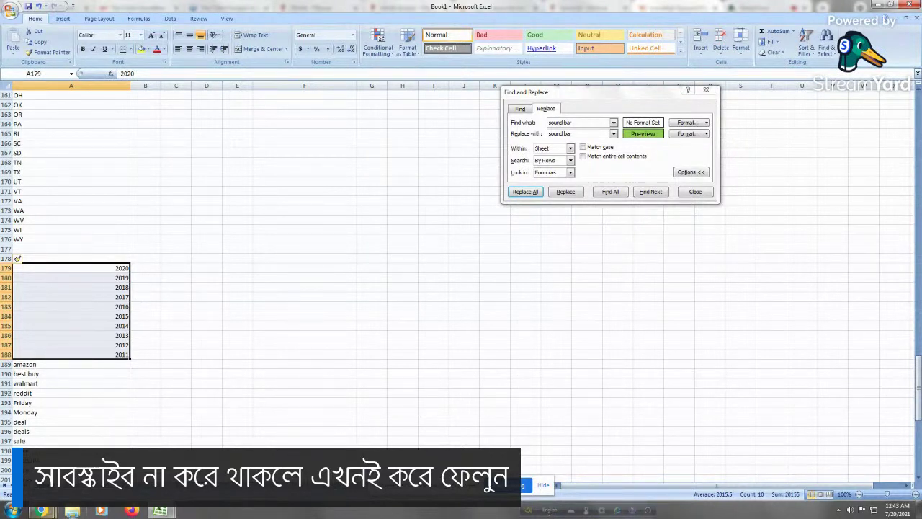
pyautogui.click(58, 450)
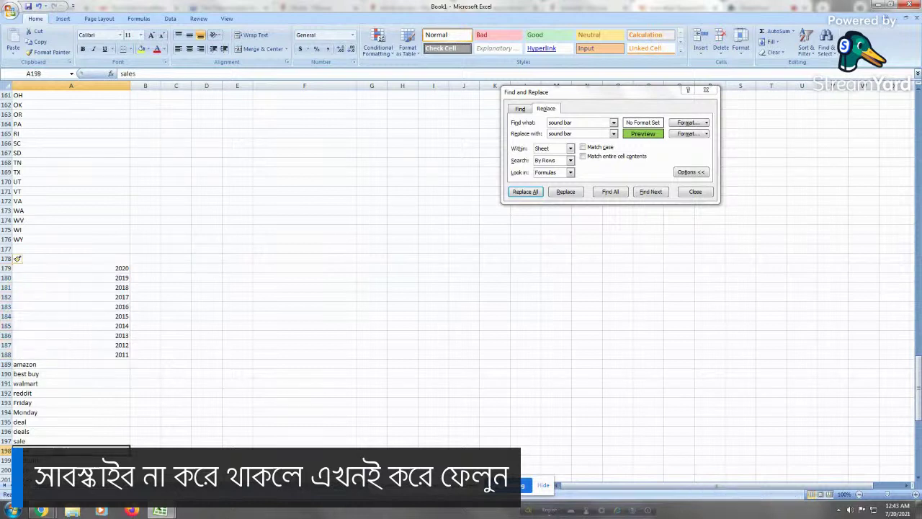
pyautogui.click(87, 402)
pyautogui.click(66, 386)
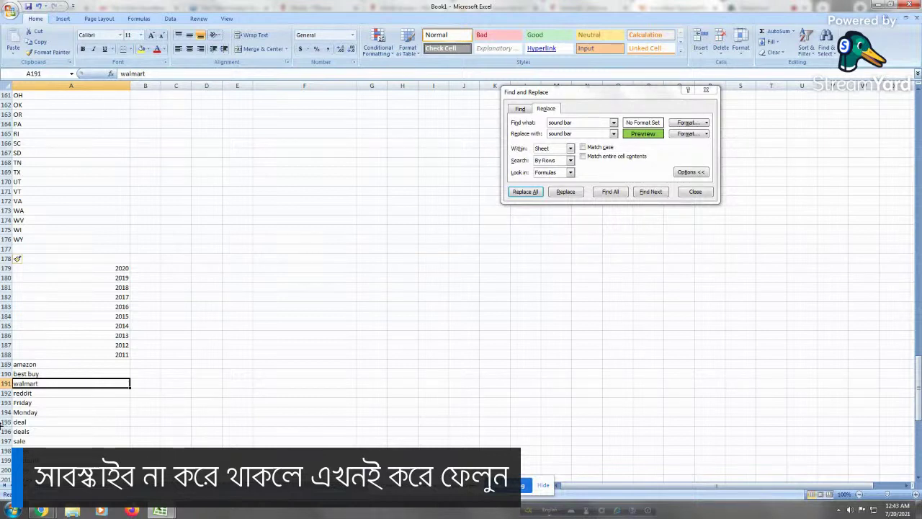
pyautogui.click(109, 353)
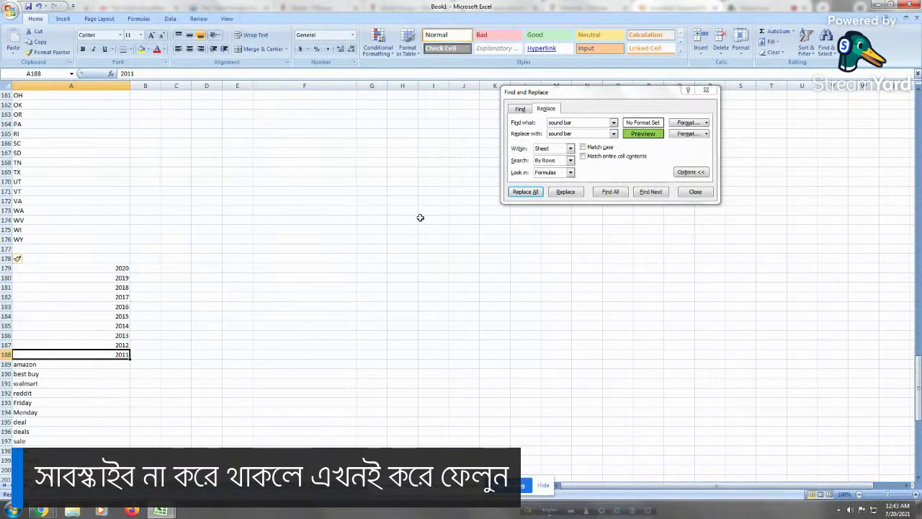
pyautogui.click(70, 365)
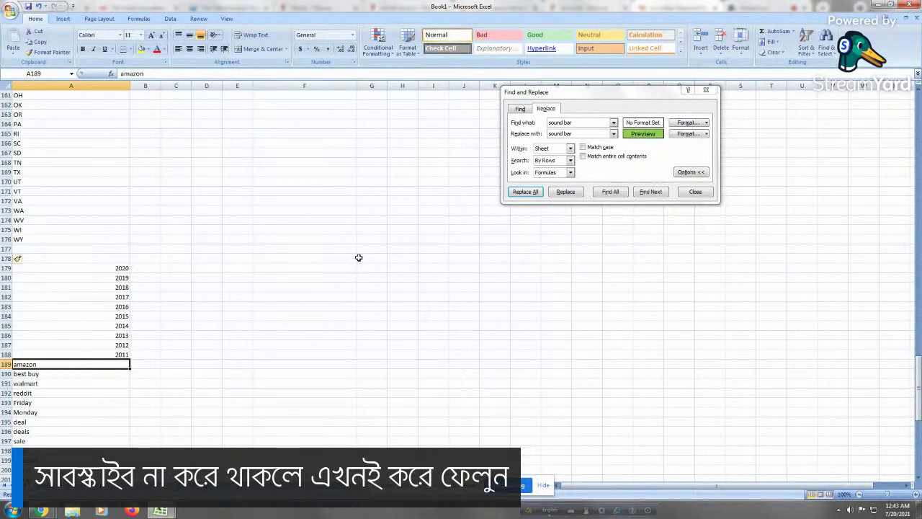
# Delete the blank rows 177 and 178 between the state abbreviations and the years
pyautogui.click(254, 286)
pyautogui.click(6, 248)
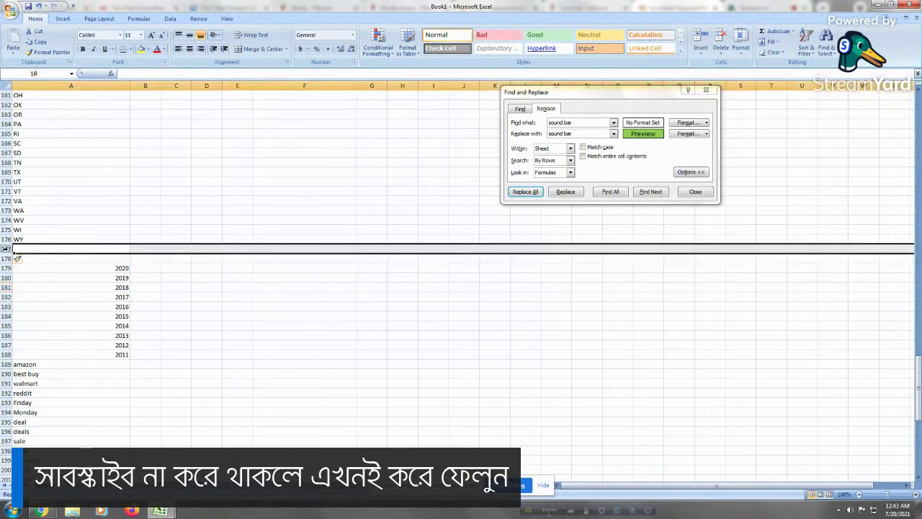
pyautogui.moveTo(16, 257); pyautogui.dragTo(6, 258)
pyautogui.rightClick(6, 254)
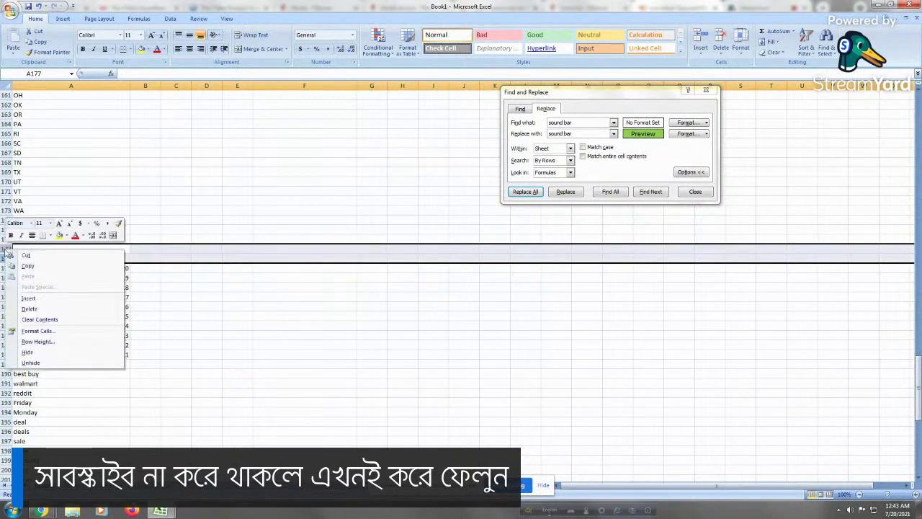
pyautogui.click(57, 310)
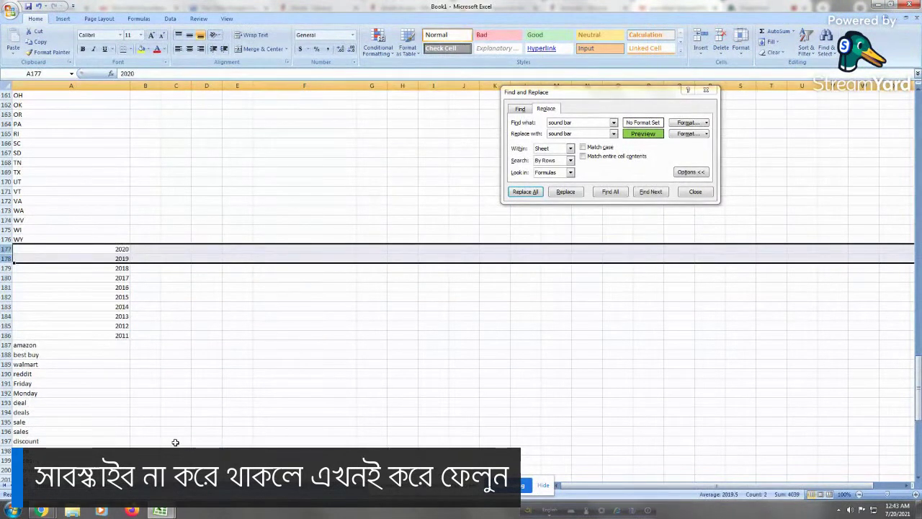
pyautogui.click(205, 402)
# Examine the retailer, Friday/Monday, deal, sale and discount terms in column A, from amazon down to coupon
pyautogui.click(75, 336)
pyautogui.press('Down')
pyautogui.press('Down')
pyautogui.press('Down')
pyautogui.press('Down')
pyautogui.press('Down')
pyautogui.press('Down')
pyautogui.press('Down')
pyautogui.press('Down')
pyautogui.press('Down')
pyautogui.press('Down')
pyautogui.press('Down')
pyautogui.press('Down')
pyautogui.press('Down')
pyautogui.press('Down')
pyautogui.press('Down')
pyautogui.press('Down')
pyautogui.press('Down')
pyautogui.press('Down')
pyautogui.press('Down')
pyautogui.press('Down')
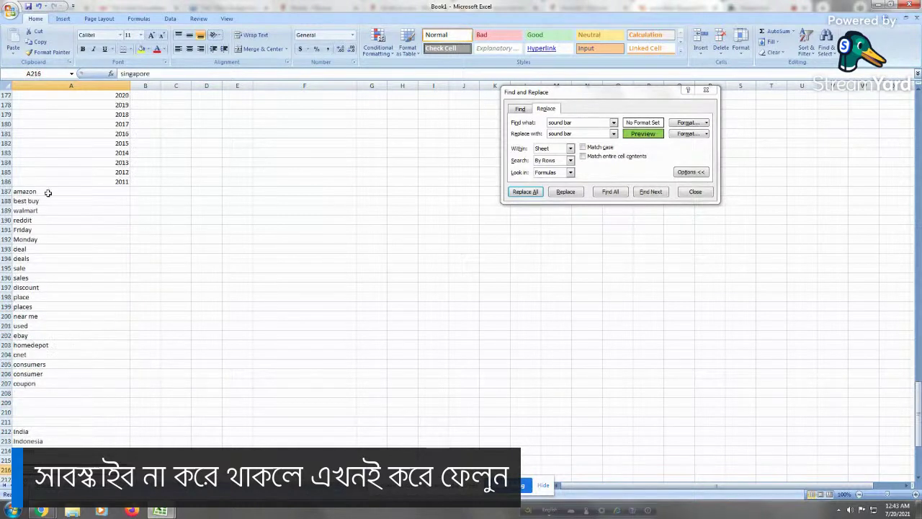
pyautogui.moveTo(47, 192); pyautogui.dragTo(45, 286)
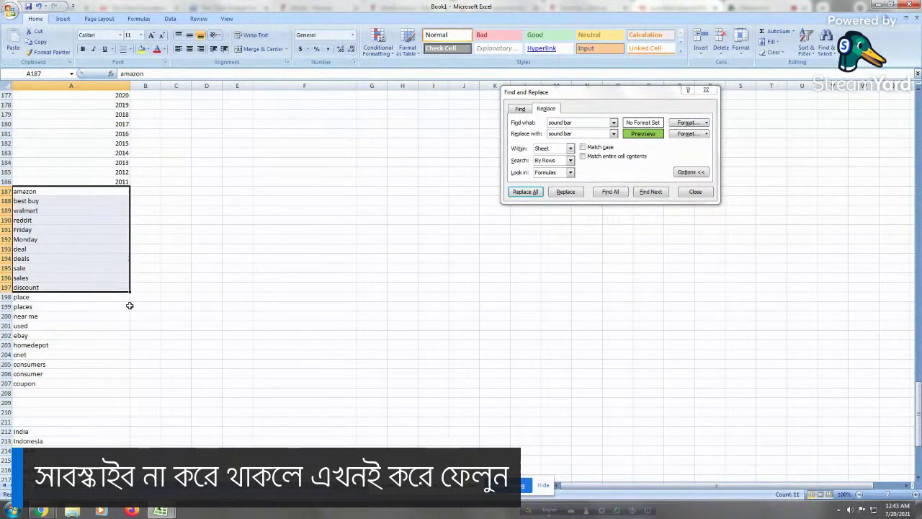
pyautogui.click(213, 286)
pyautogui.moveTo(61, 229); pyautogui.dragTo(56, 231)
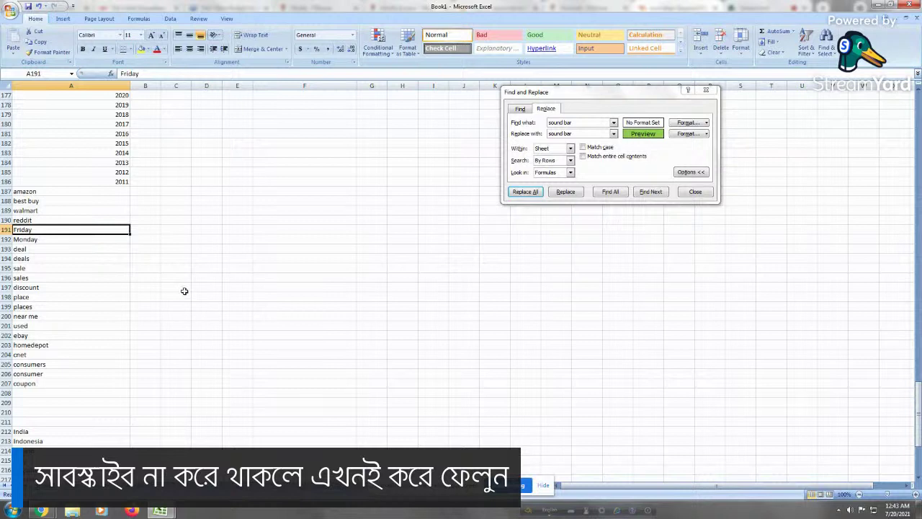
pyautogui.click(39, 305)
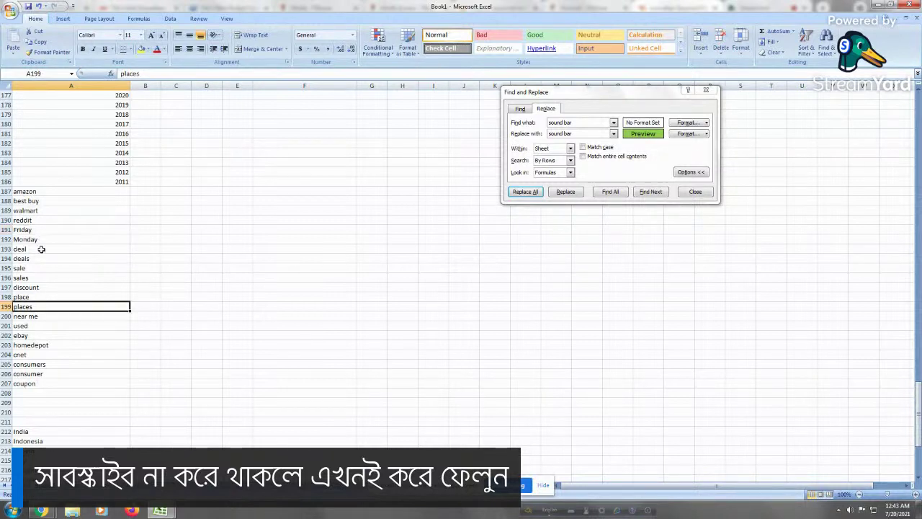
pyautogui.click(46, 227)
pyautogui.click(46, 239)
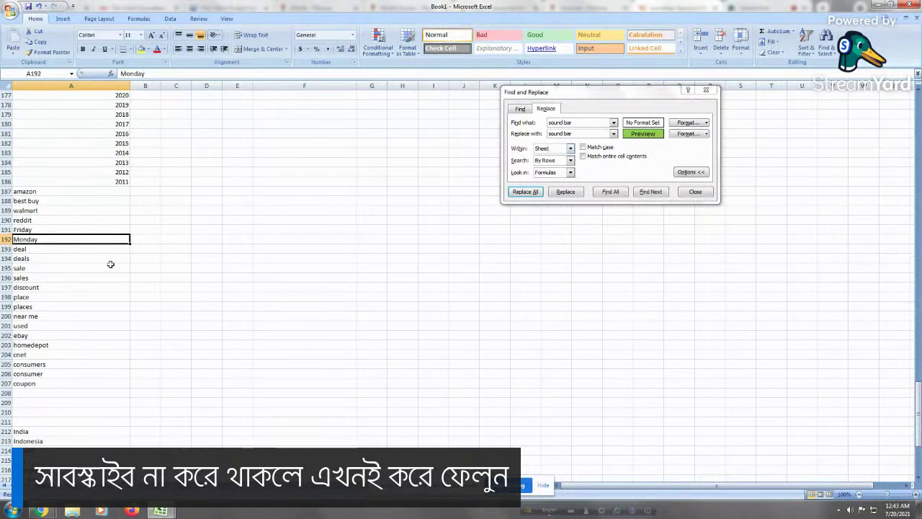
pyautogui.click(51, 248)
pyautogui.click(35, 265)
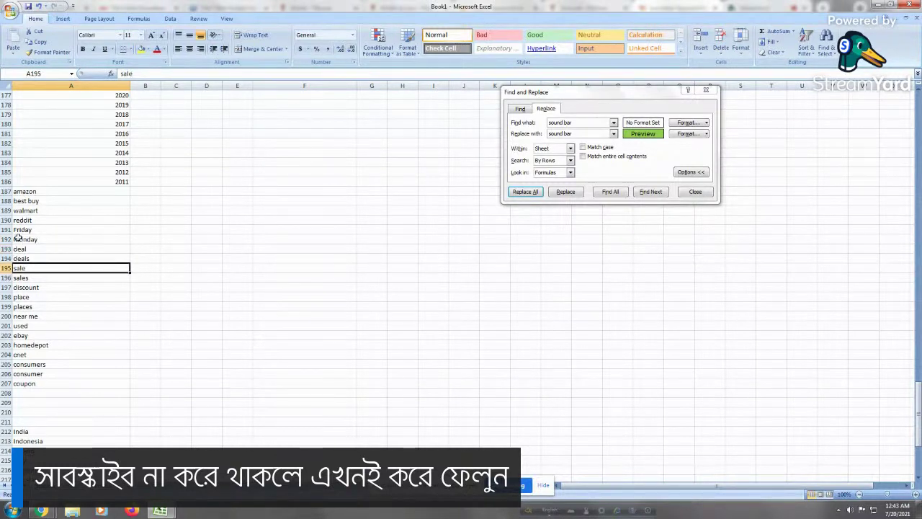
pyautogui.moveTo(43, 227); pyautogui.dragTo(41, 252)
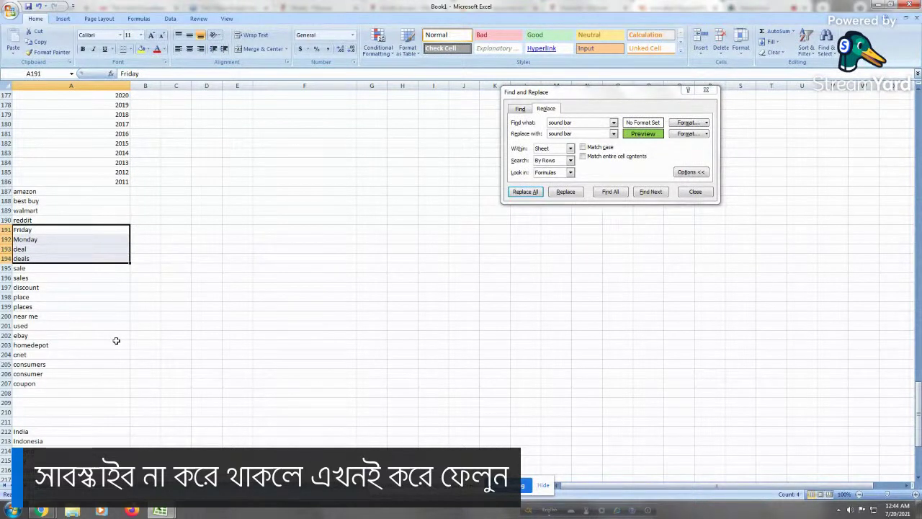
# Switch to the Chrome window showing the Semrush Keyword Magic Tool for soundbar
pyautogui.click(185, 258)
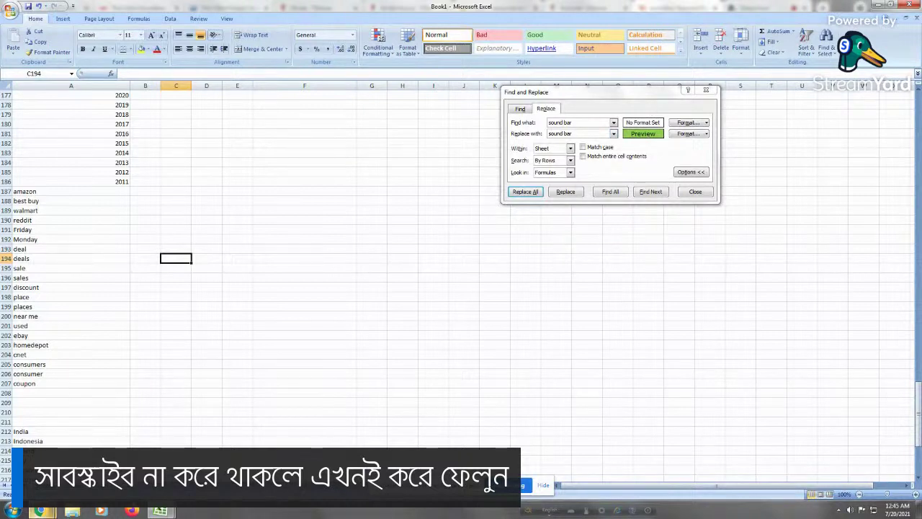
pyautogui.click(40, 511)
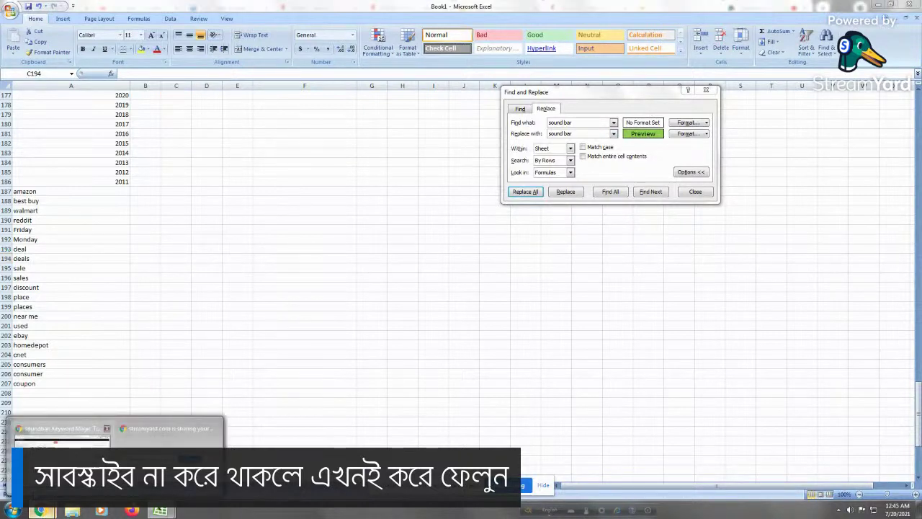
pyautogui.click(62, 437)
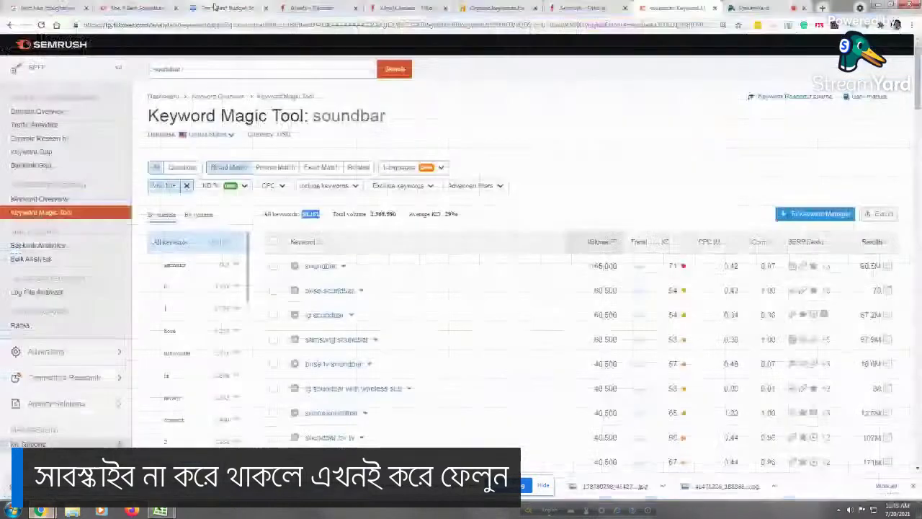
# Search Google for "samsung soundbar black friday 2019" in place of the hair straightener query to check its search volume
pyautogui.click(63, 8)
pyautogui.click(178, 48)
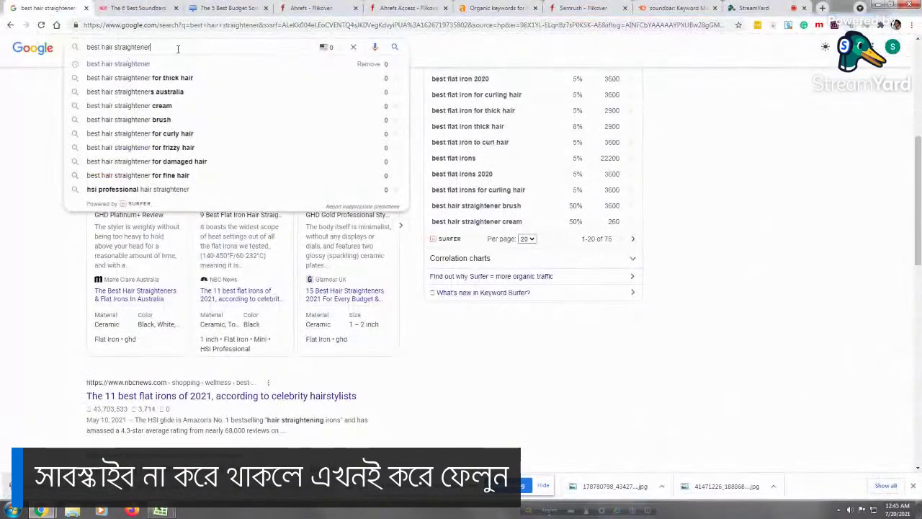
pyautogui.tripleClick(131, 46)
pyautogui.click(131, 46)
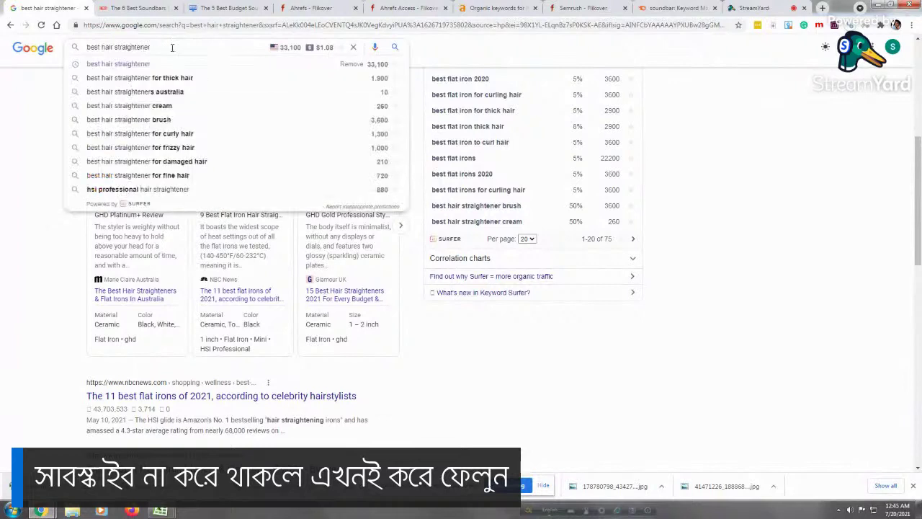
pyautogui.hotkey('ctrl', 'a')
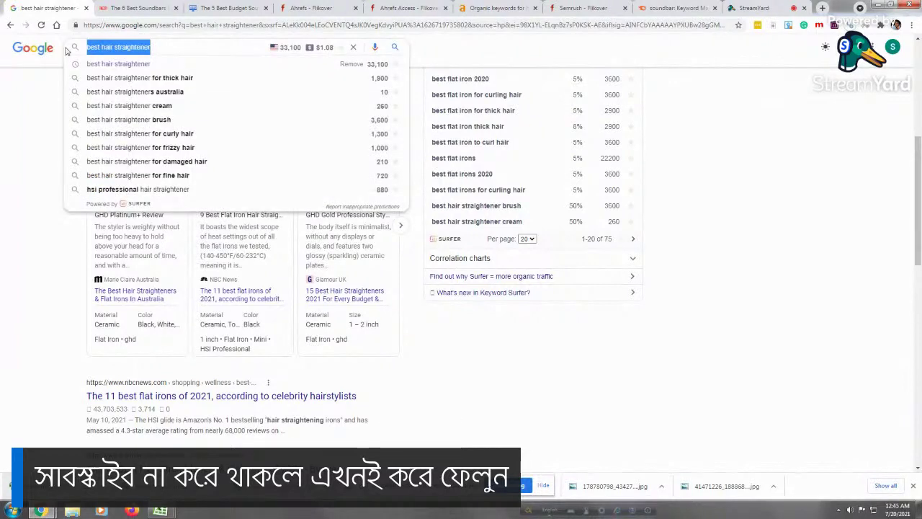
pyautogui.write('sam')
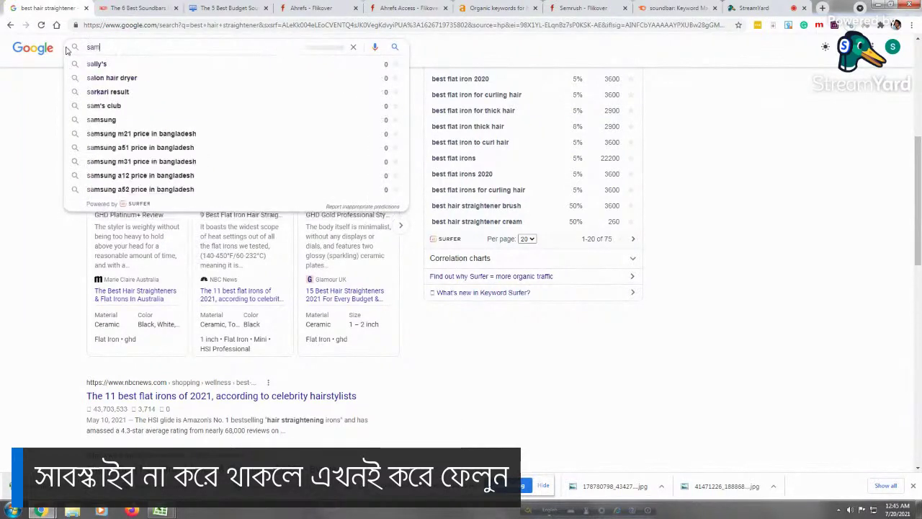
pyautogui.write('sung')
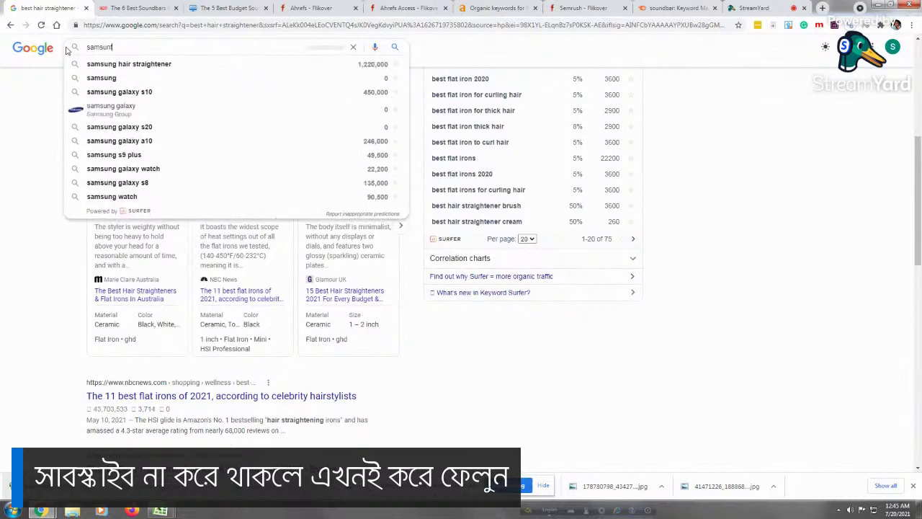
pyautogui.press('BackSpace')
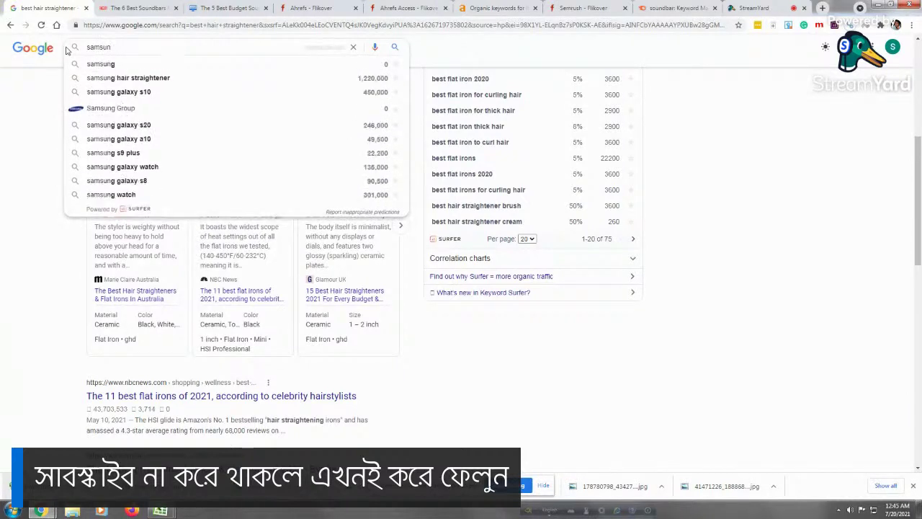
pyautogui.write('g s')
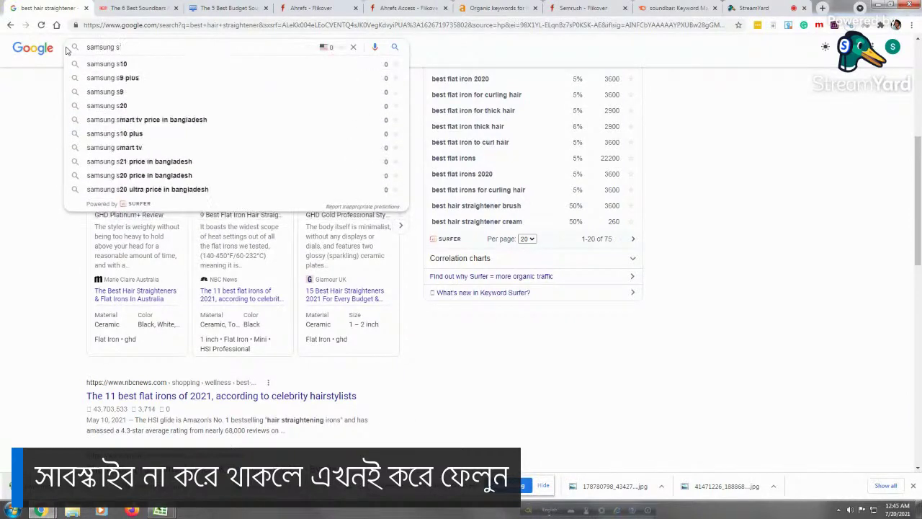
pyautogui.write('oundba')
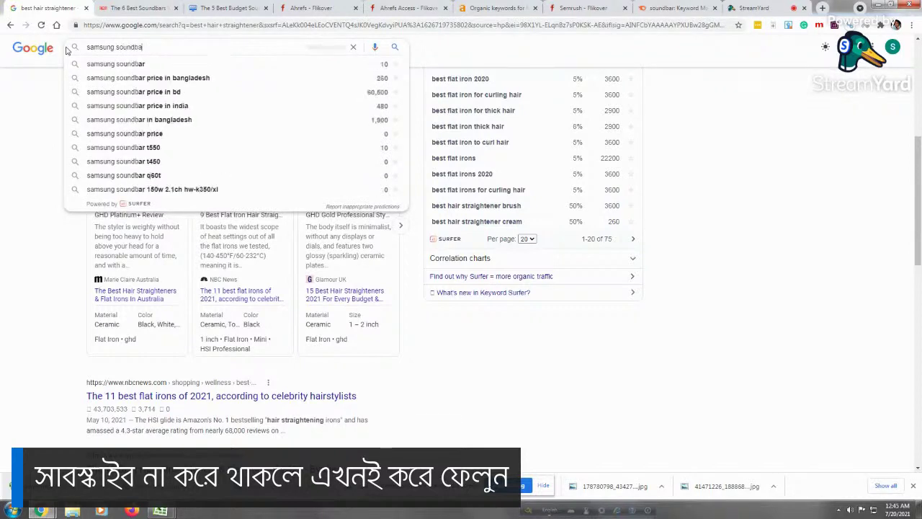
pyautogui.write('r')
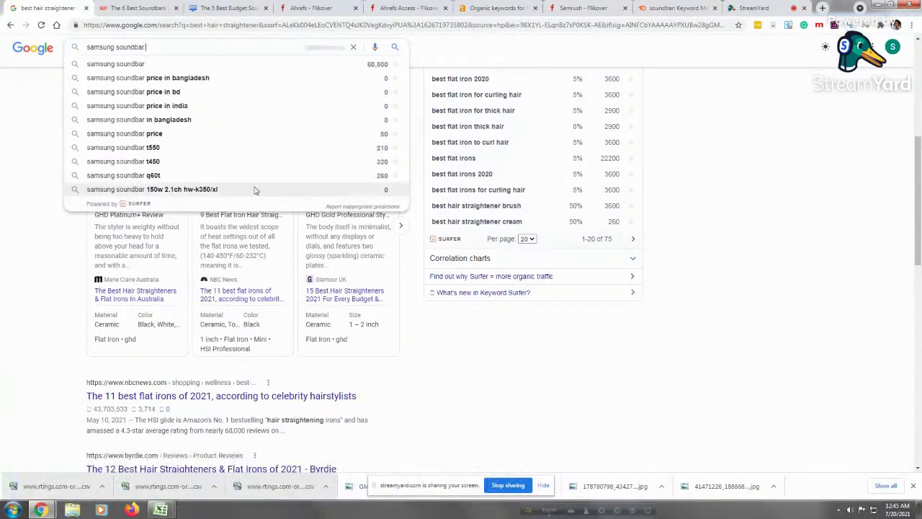
pyautogui.write(' black')
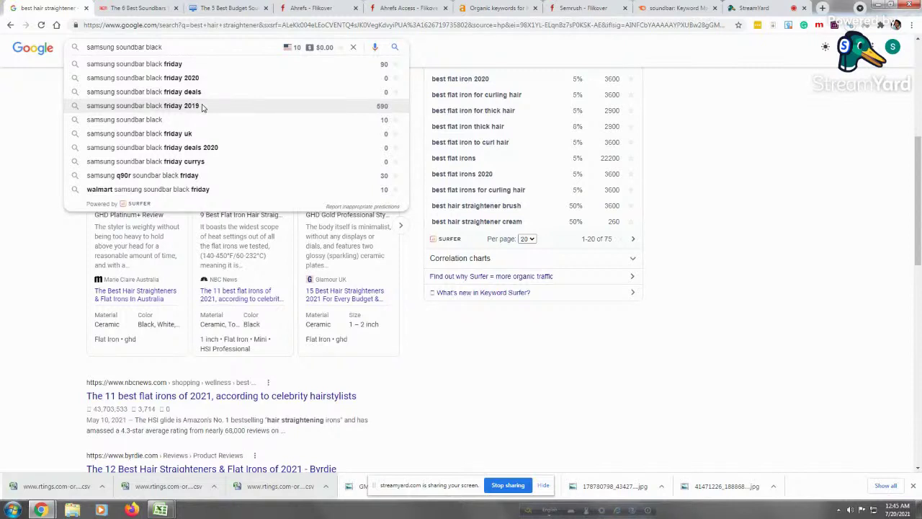
pyautogui.click(173, 106)
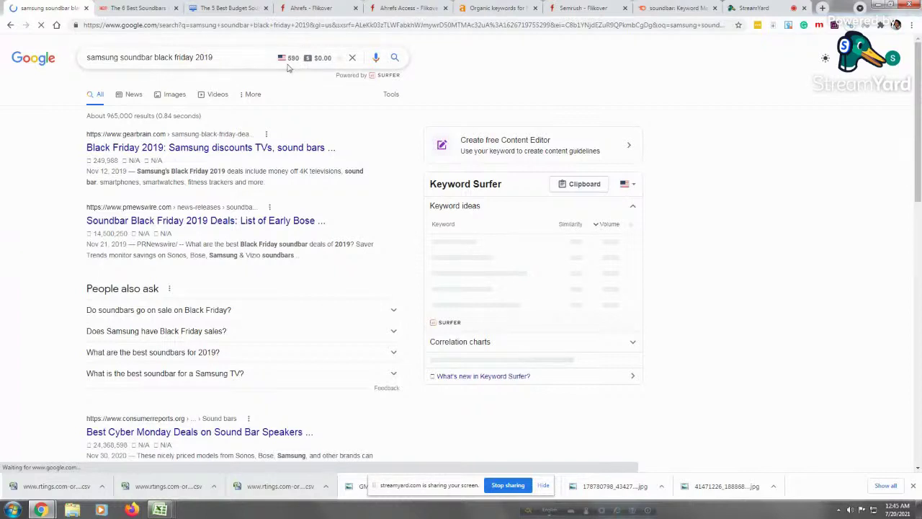
# Change the year in the Google query to 2020 to check the volume of "samsung soundbar black friday 2020"
pyautogui.click(233, 50)
pyautogui.press('BackSpace')
pyautogui.press('BackSpace')
pyautogui.write('20')
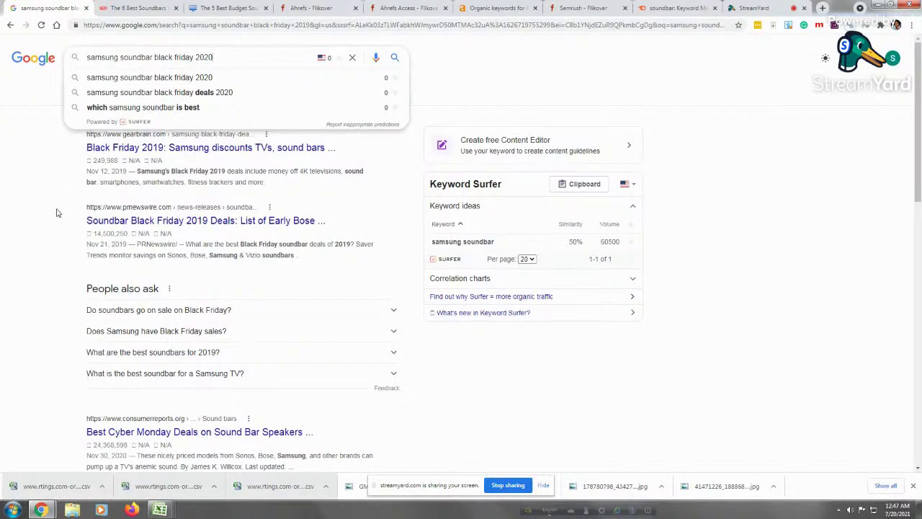
pyautogui.click(17, 193)
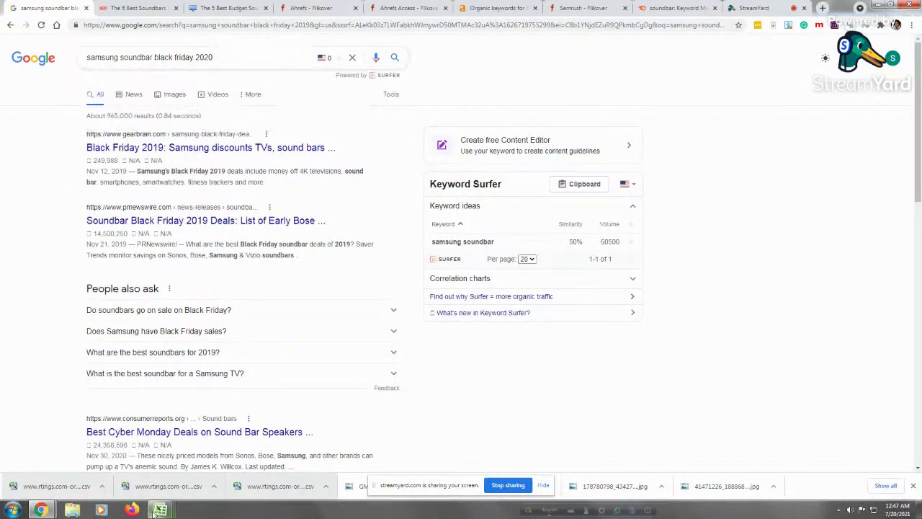
# Switch to the Book1 workbook in Excel
pyautogui.moveTo(160, 509)
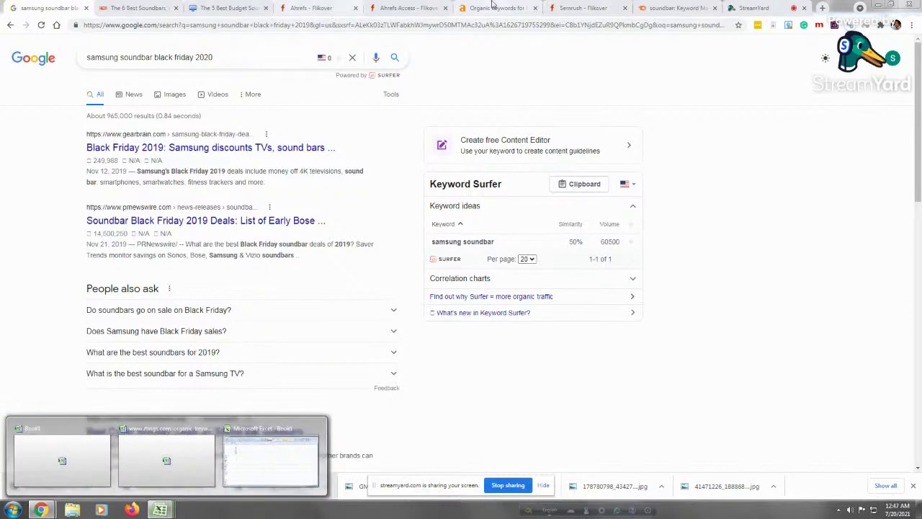
pyautogui.click(516, 7)
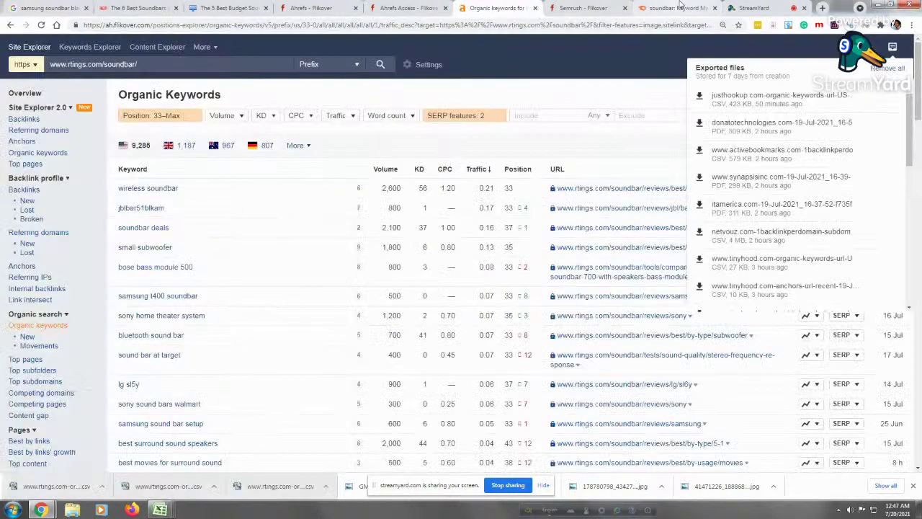
pyautogui.click(678, 7)
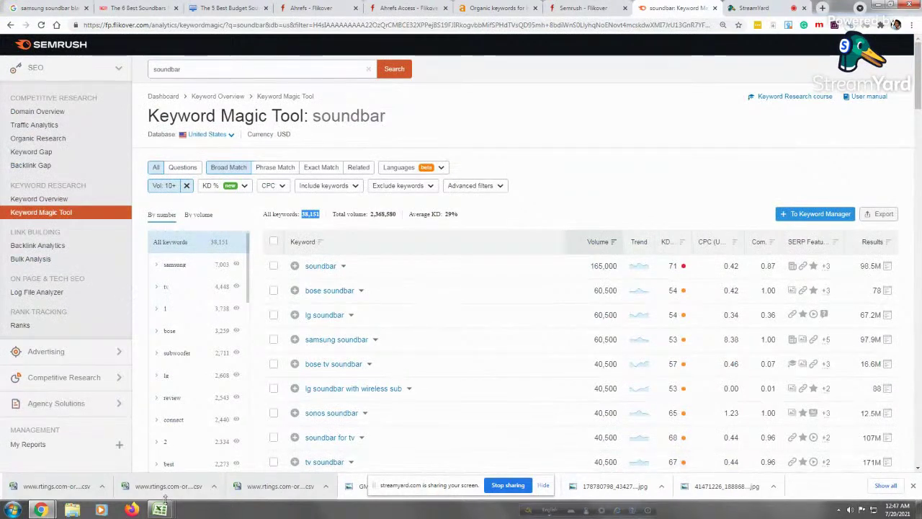
pyautogui.moveTo(161, 508)
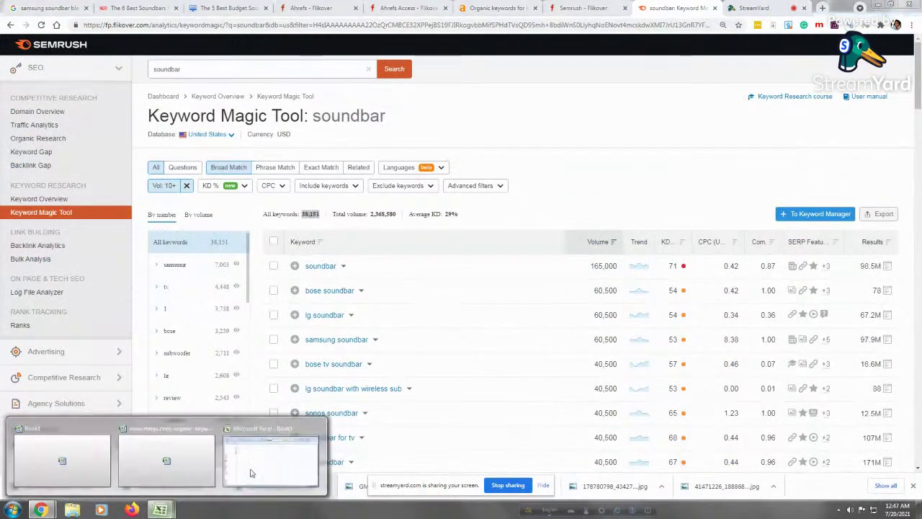
pyautogui.click(62, 448)
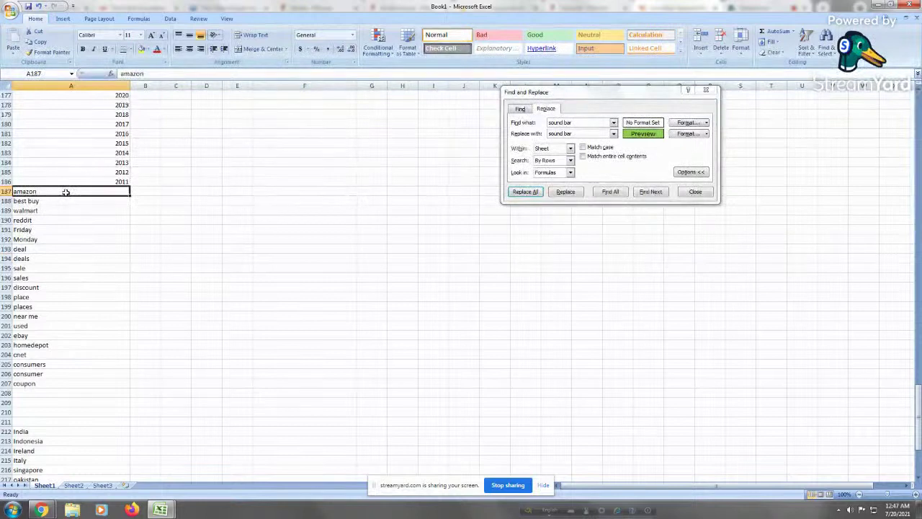
# Examine the retailer, deal and location terms in column A below amazon, including place and places
pyautogui.press('Down')
pyautogui.press('Down')
pyautogui.press('Down')
pyautogui.press('Down')
pyautogui.press('Down')
pyautogui.press('Down')
pyautogui.press('Down')
pyautogui.press('Down')
pyautogui.press('Down')
pyautogui.press('Down')
pyautogui.press('Down')
pyautogui.press('Down')
pyautogui.press('Down')
pyautogui.press('Down')
pyautogui.press('Down')
pyautogui.press('Down')
pyautogui.press('Down')
pyautogui.press('Down')
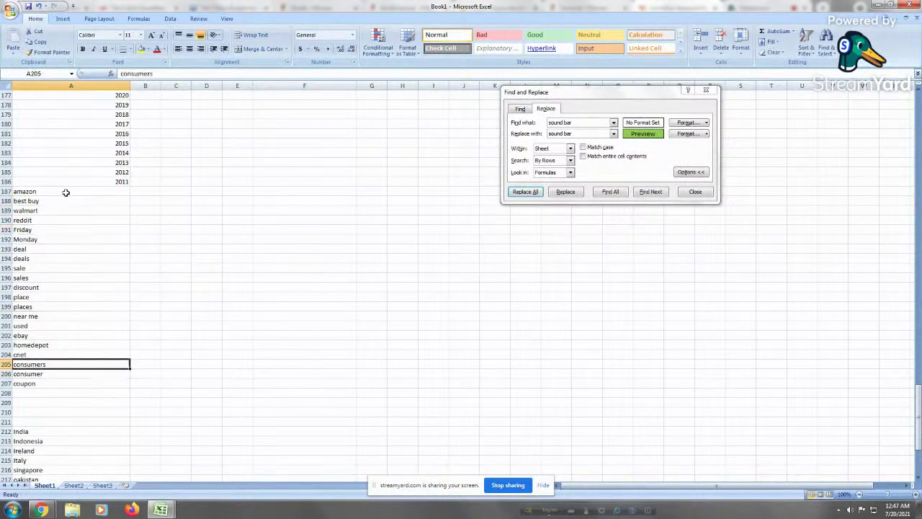
pyautogui.press('Up')
pyautogui.press('Up')
pyautogui.press('Up')
pyautogui.press('Up')
pyautogui.press('Up')
pyautogui.press('Up')
pyautogui.press('Up')
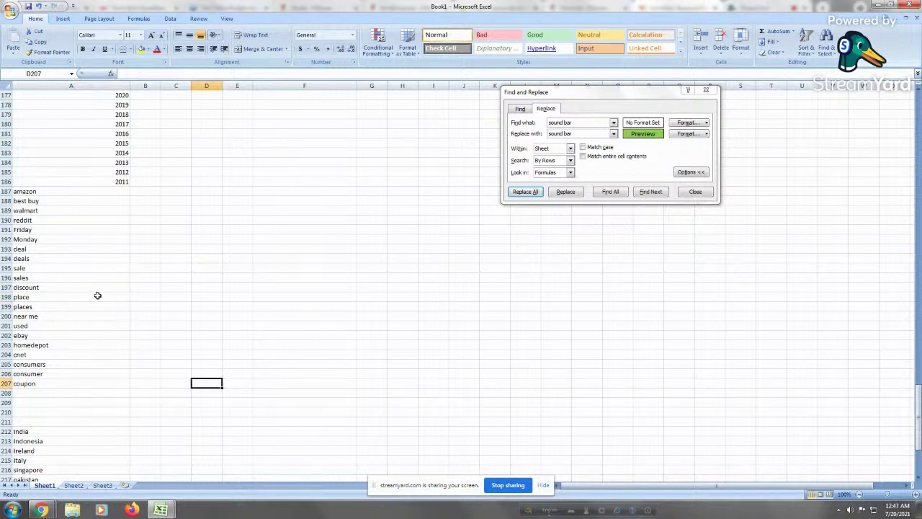
pyautogui.hotkey('shift', 'Down')
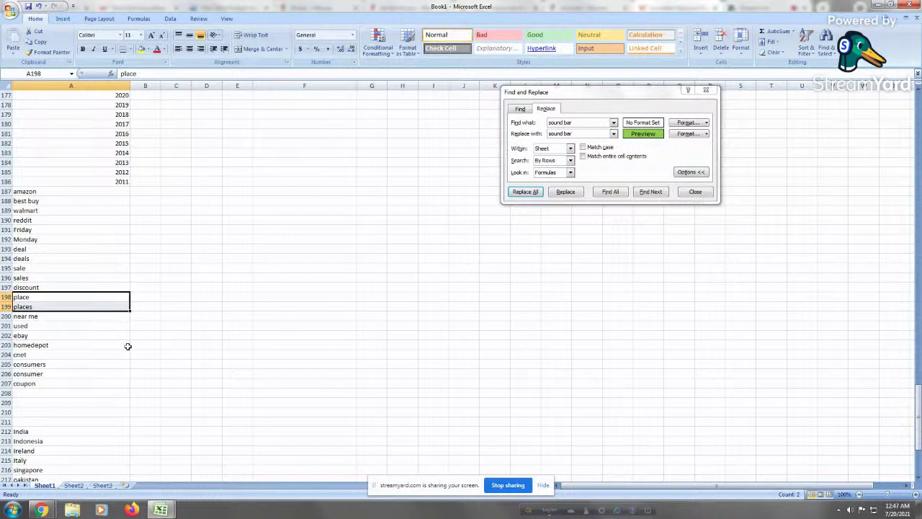
# Examine the country and city names in column A, from India down to Jakarta
pyautogui.press('Down')
pyautogui.press('Down')
pyautogui.press('Down')
pyautogui.press('Down')
pyautogui.press('Down')
pyautogui.press('Down')
pyautogui.press('Down')
pyautogui.press('Down')
pyautogui.press('Down')
pyautogui.press('Down')
pyautogui.press('Down')
pyautogui.press('Down')
pyautogui.press('Down')
pyautogui.press('Down')
pyautogui.press('Down')
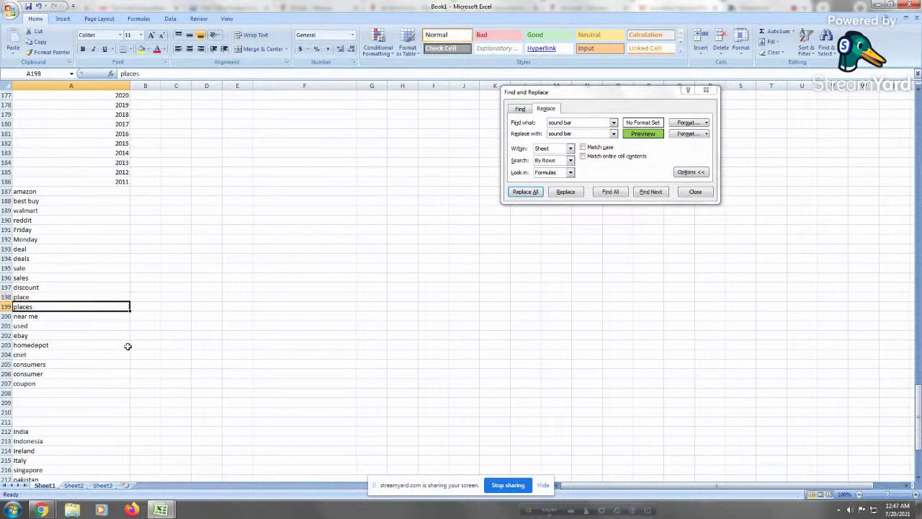
pyautogui.press('Down')
pyautogui.press('Down')
pyautogui.press('Down')
pyautogui.press('Down')
pyautogui.press('Down')
pyautogui.press('Down')
pyautogui.press('Down')
pyautogui.press('Down')
pyautogui.press('Down')
pyautogui.press('Down')
pyautogui.press('Down')
pyautogui.press('Down')
pyautogui.press('Down')
pyautogui.press('Down')
pyautogui.press('Down')
pyautogui.press('Down')
pyautogui.press('Down')
pyautogui.press('Down')
pyautogui.press('Down')
pyautogui.press('Down')
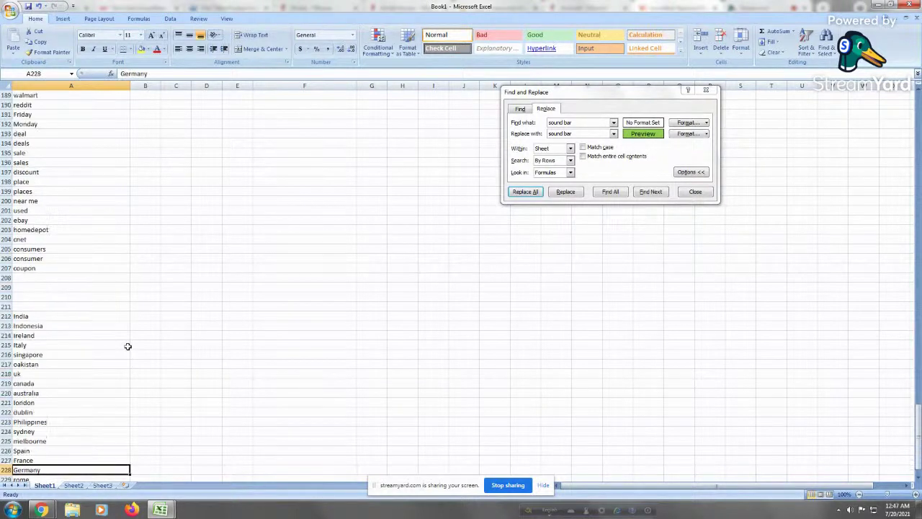
pyautogui.moveTo(75, 133); pyautogui.dragTo(67, 292)
pyautogui.click(61, 229)
pyautogui.click(52, 141)
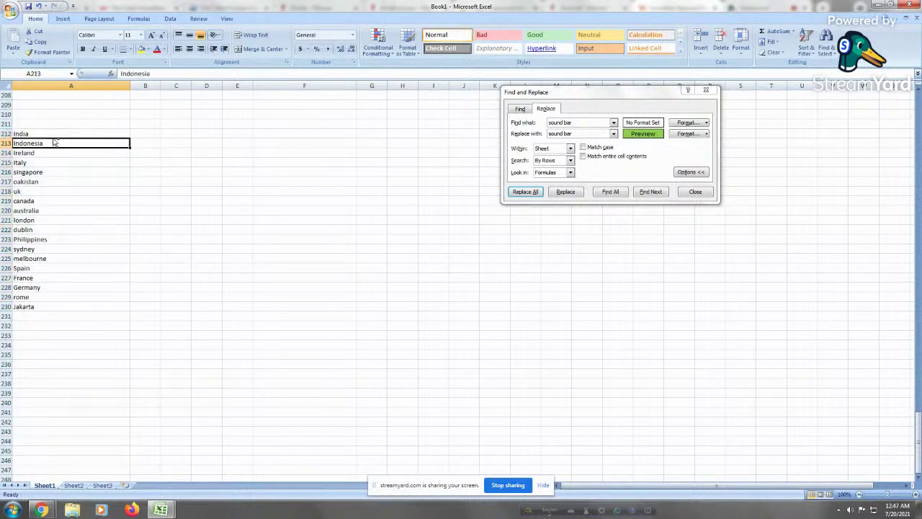
# Delete the four blank rows between coupon and India, starting at row 208
pyautogui.press('Up')
pyautogui.press('Up')
pyautogui.press('Up')
pyautogui.press('Up')
pyautogui.press('Up')
pyautogui.press('Up')
pyautogui.press('Up')
pyautogui.press('Up')
pyautogui.press('Up')
pyautogui.press('Up')
pyautogui.press('Up')
pyautogui.press('Up')
pyautogui.press('Up')
pyautogui.press('Up')
pyautogui.press('Up')
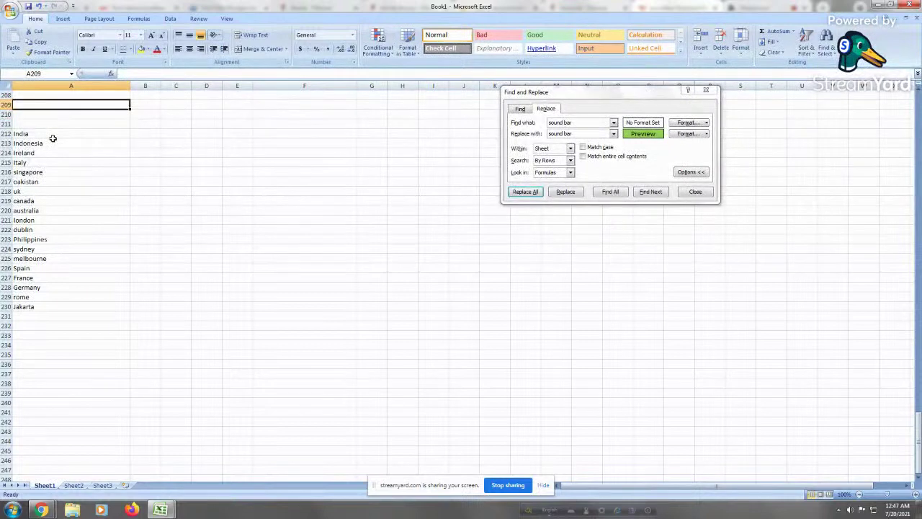
pyautogui.press('Up')
pyautogui.press('Up')
pyautogui.press('Up')
pyautogui.press('Up')
pyautogui.press('Up')
pyautogui.press('Up')
pyautogui.press('Up')
pyautogui.press('Up')
pyautogui.press('Up')
pyautogui.press('Up')
pyautogui.press('Up')
pyautogui.press('Up')
pyautogui.press('Up')
pyautogui.press('Up')
pyautogui.press('Up')
pyautogui.press('Up')
pyautogui.press('Up')
pyautogui.press('Up')
pyautogui.press('Up')
pyautogui.press('Up')
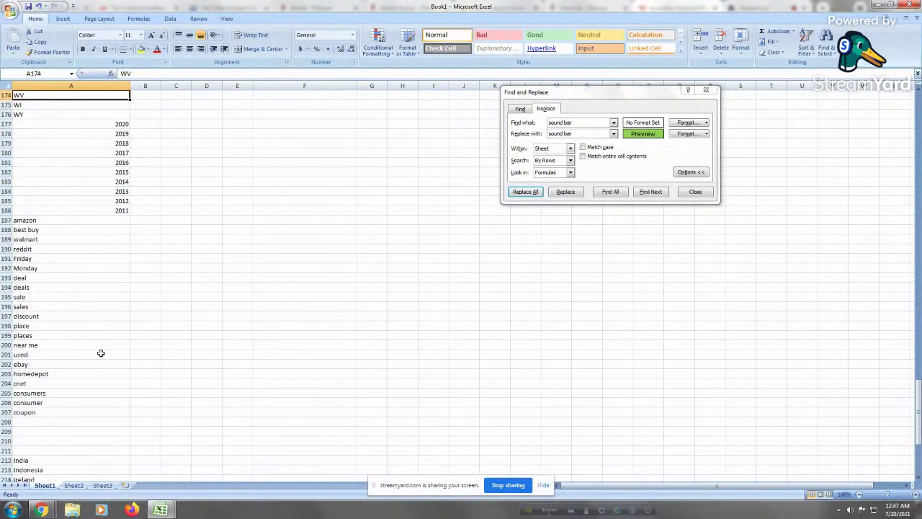
pyautogui.moveTo(6, 421); pyautogui.dragTo(6, 440)
pyautogui.rightClick(5, 440)
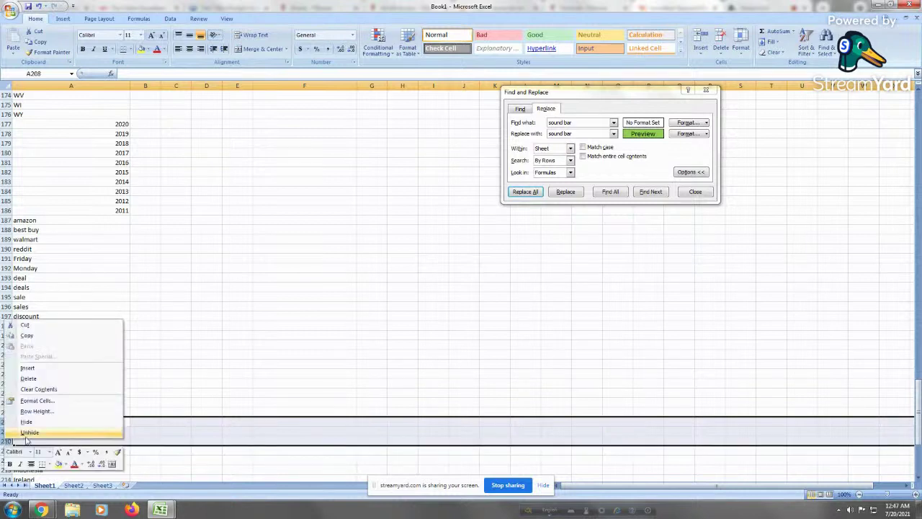
pyautogui.click(32, 378)
pyautogui.click(185, 315)
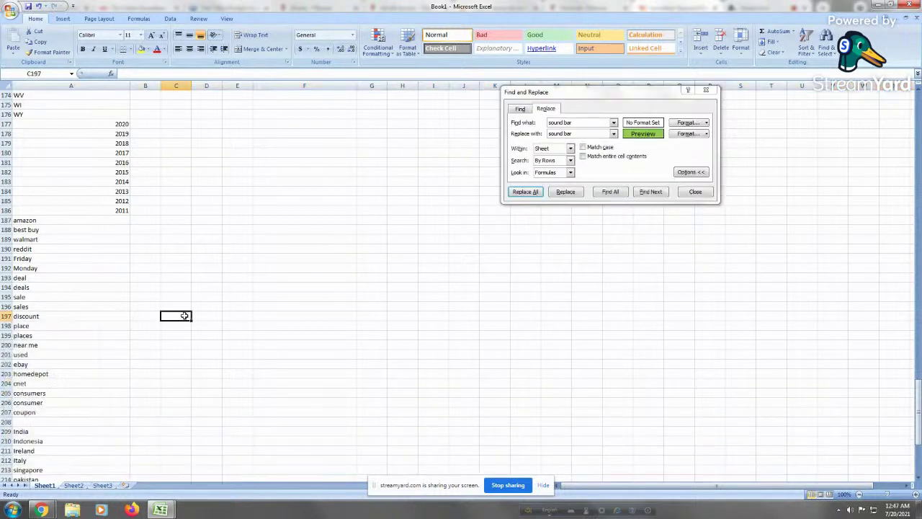
pyautogui.click(6, 422)
pyautogui.hotkey('ctrl', '-')
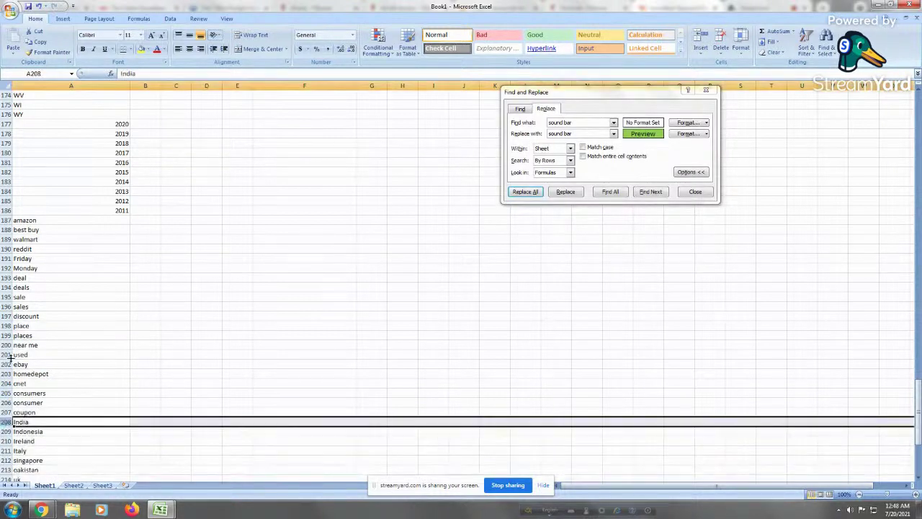
# Copy the whole column A list, from Alabama in A1 down to Jakarta in A226
pyautogui.click(36, 288)
pyautogui.hotkey('ctrl', 'Home')
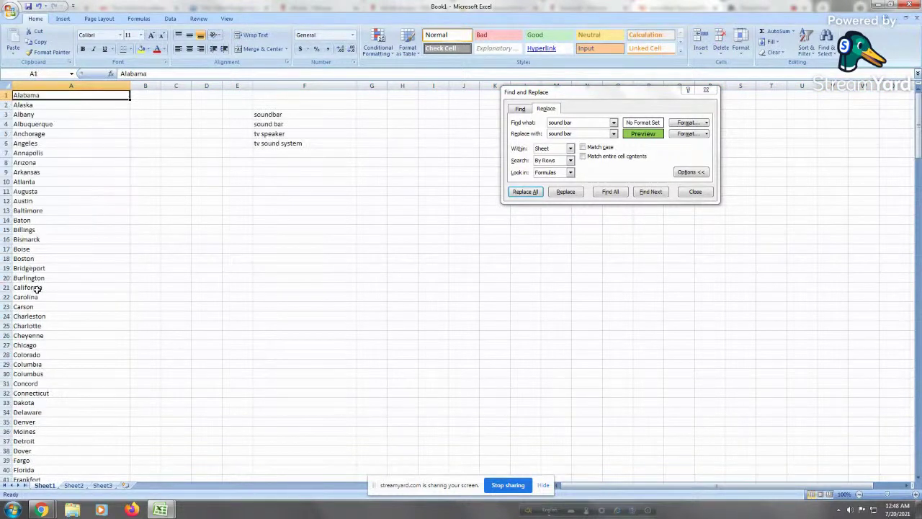
pyautogui.hotkey('ctrl', 'shift', 'Down')
pyautogui.rightClick(52, 256)
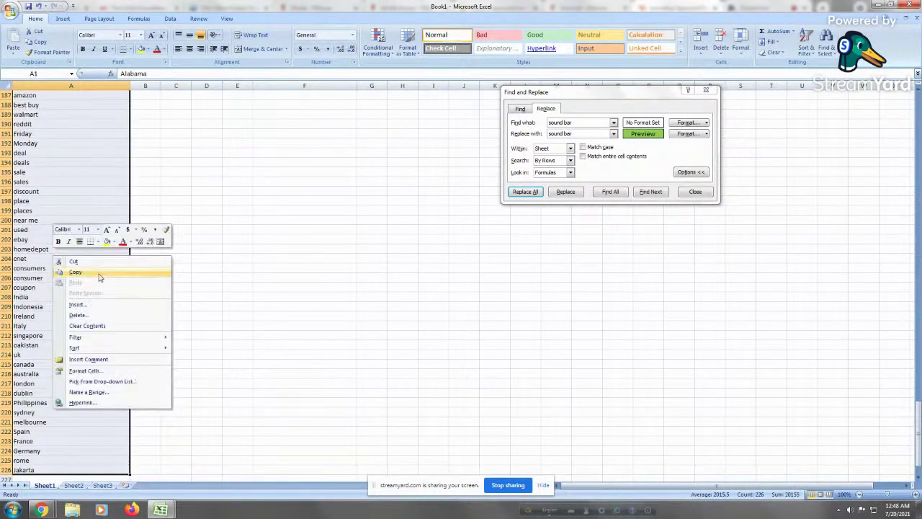
pyautogui.click(75, 272)
# Switch to Semrush's Keyword Magic Tool and exclude the copied list of terms, Alabama through Jakarta, from the soundbar keywords
pyautogui.click(48, 509)
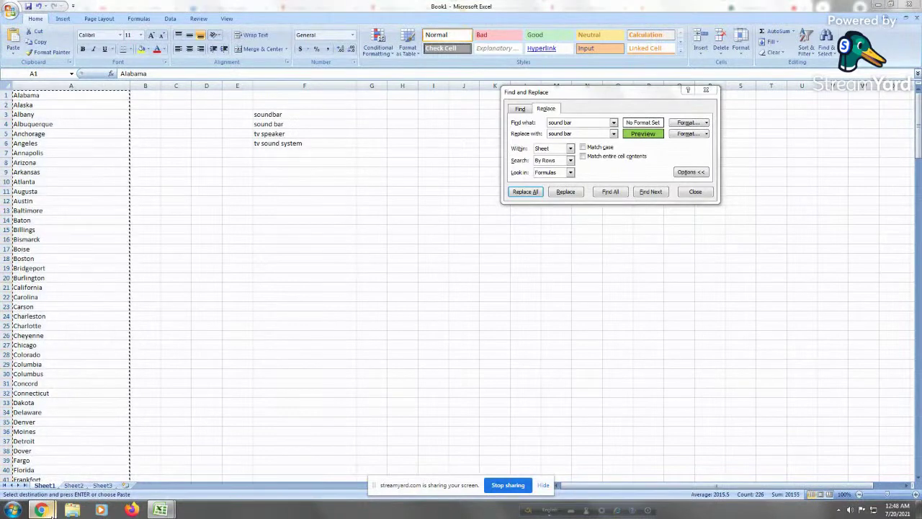
pyautogui.click(36, 461)
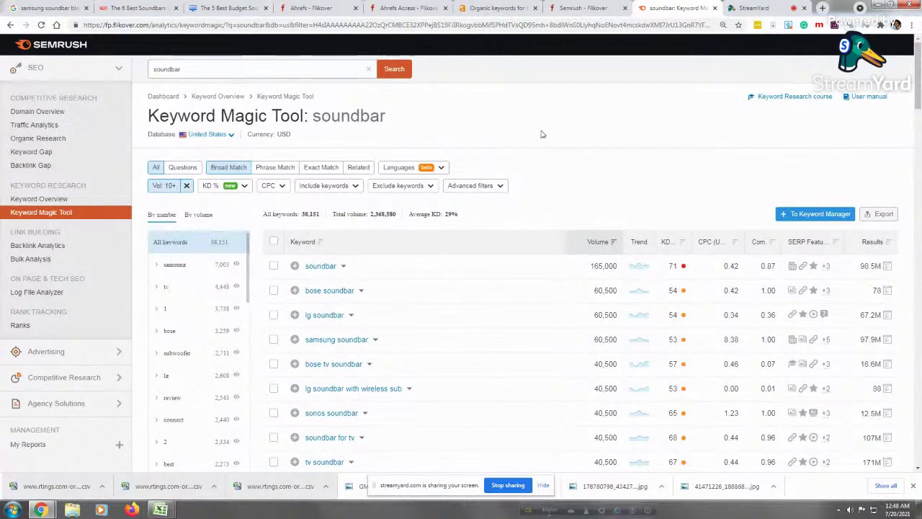
pyautogui.click(408, 187)
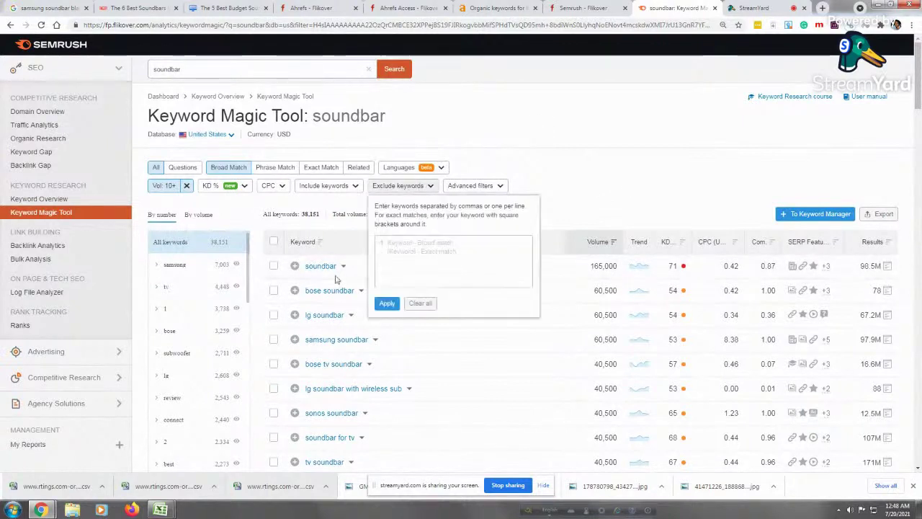
pyautogui.click(401, 243)
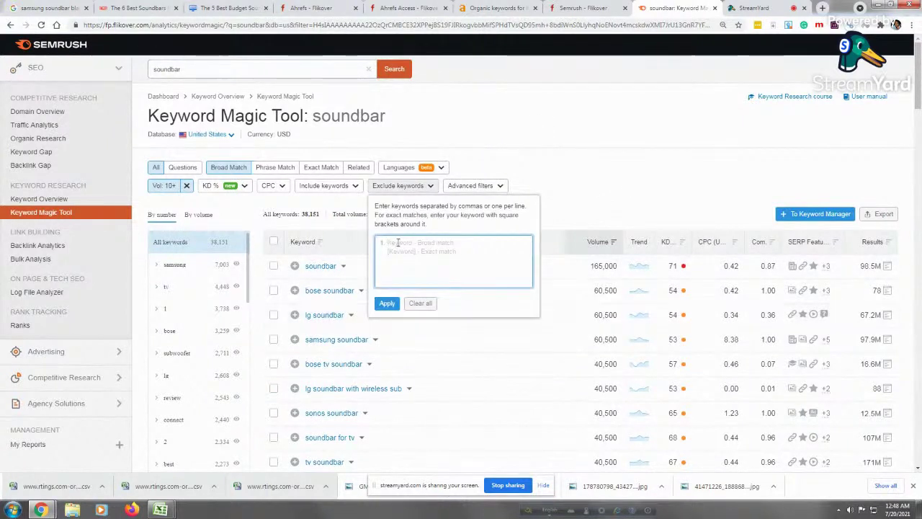
pyautogui.rightClick(398, 243)
pyautogui.click(429, 397)
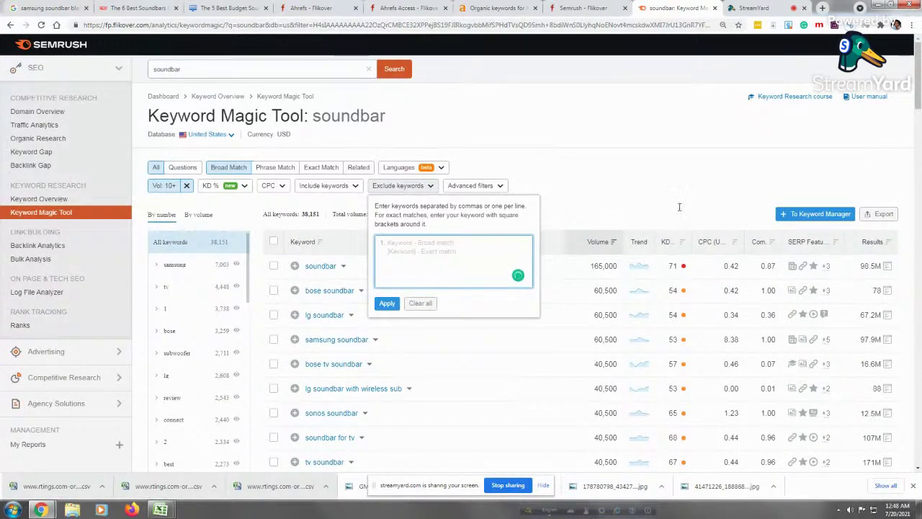
pyautogui.hotkey('ctrl', 'v')
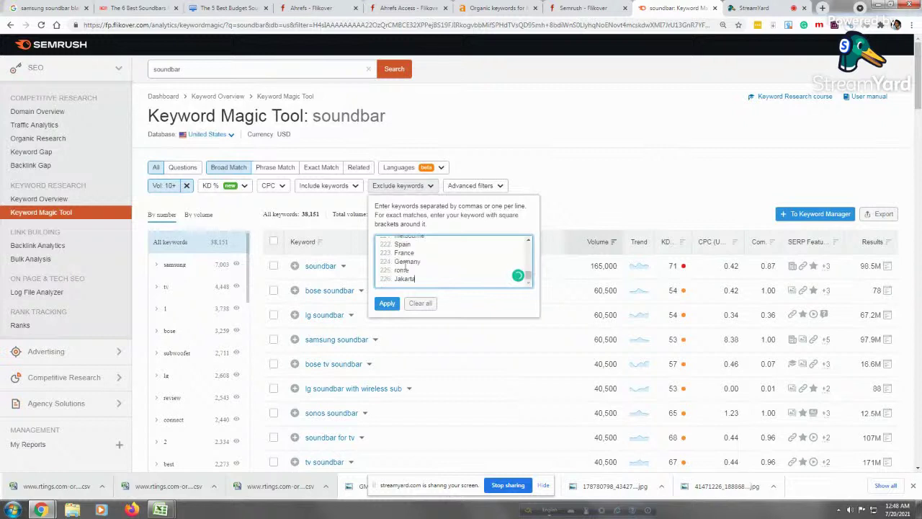
pyautogui.moveTo(528, 245); pyautogui.dragTo(526, 281)
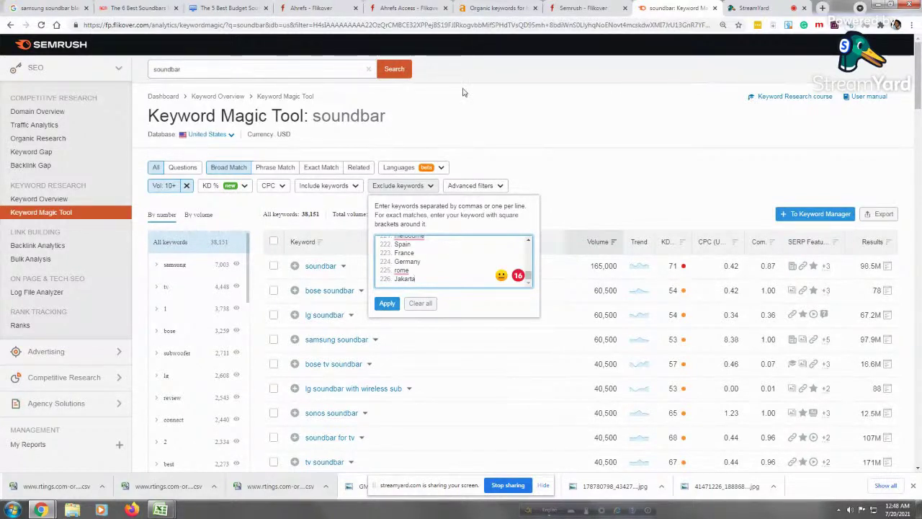
pyautogui.click(387, 303)
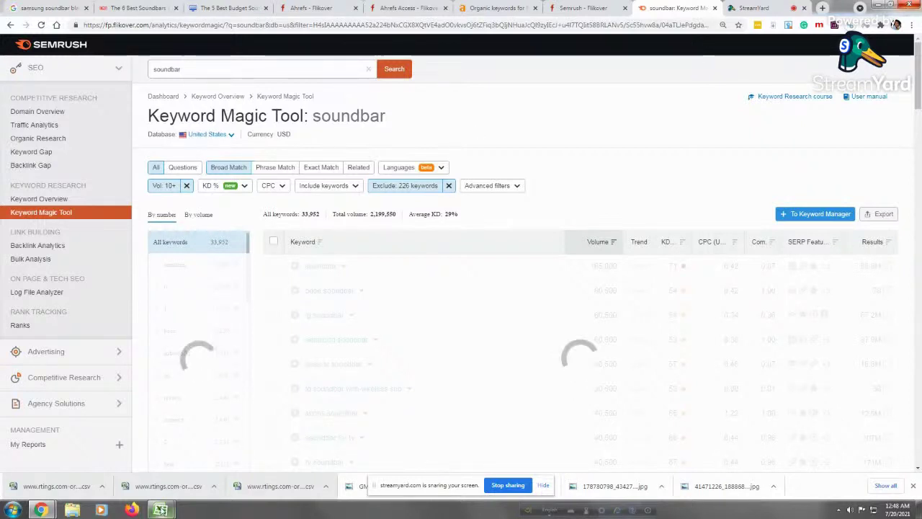
# Switch to the Book1 workbook in Excel and review column A's exclusion terms down to Jakarta, including the deal and retailer words
pyautogui.click(127, 456)
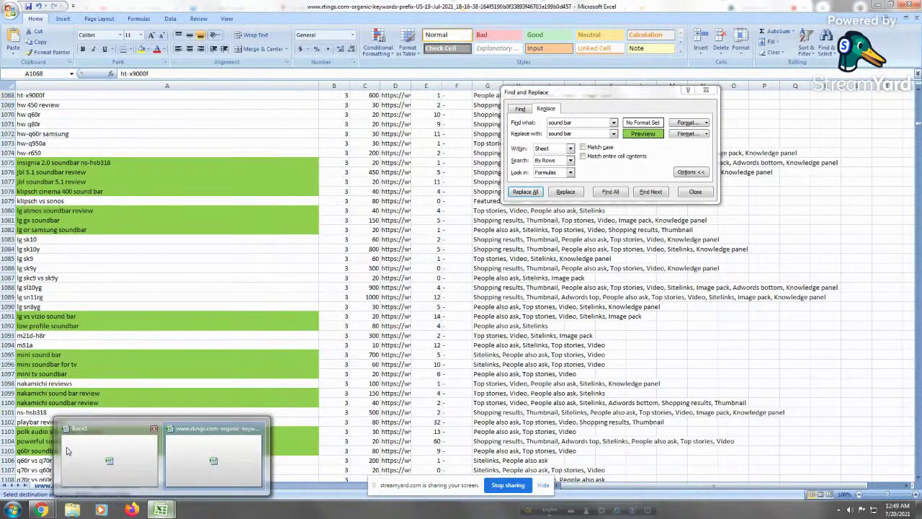
pyautogui.click(67, 449)
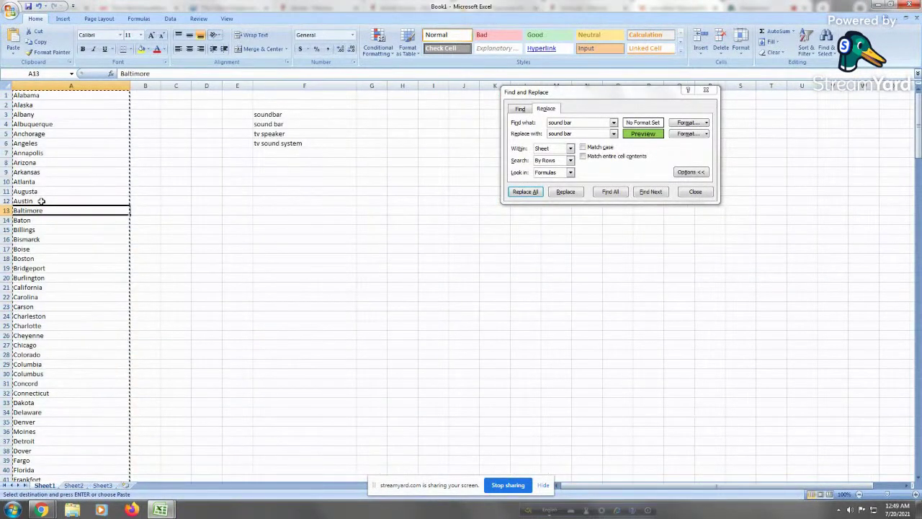
pyautogui.press('pagedown')
pyautogui.press('pagedown')
pyautogui.press('pagedown')
pyautogui.press('pagedown')
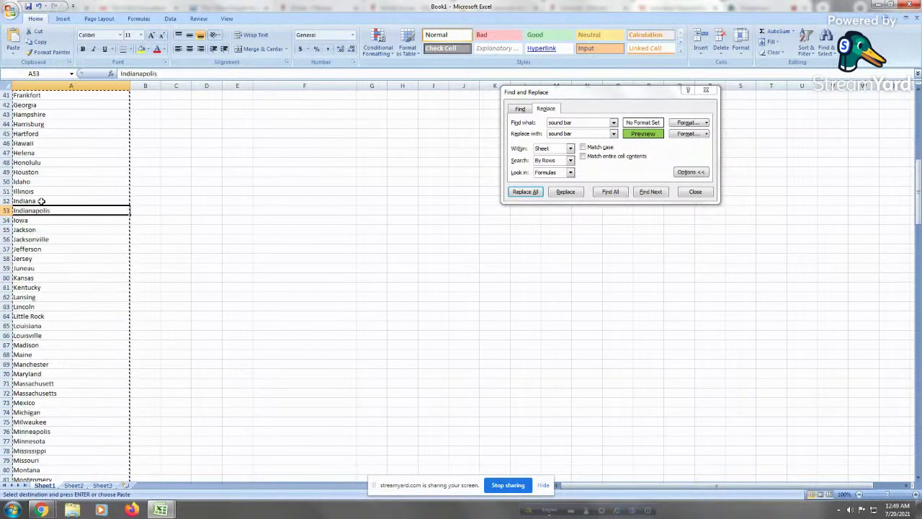
pyautogui.press('pagedown')
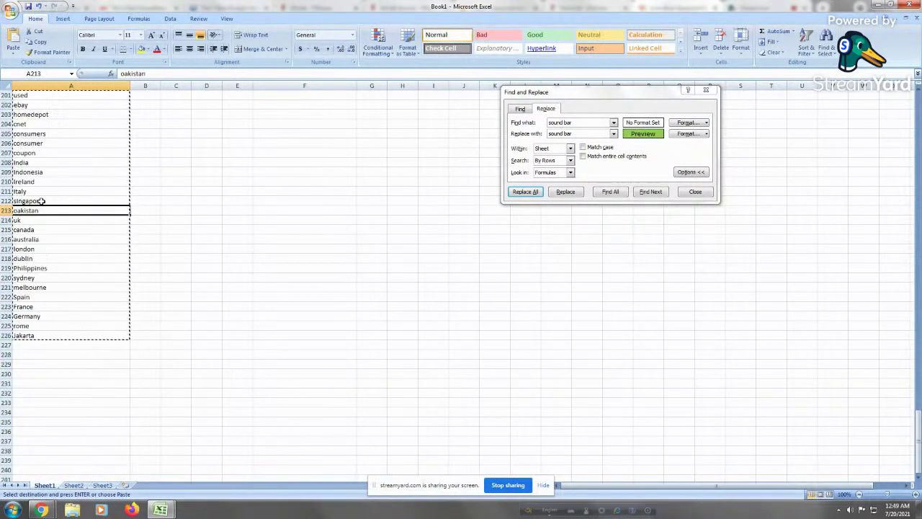
pyautogui.press('Up')
pyautogui.press('Up')
pyautogui.press('Up')
pyautogui.press('Up')
pyautogui.press('Up')
pyautogui.press('Up')
pyautogui.press('Up')
pyautogui.press('Up')
pyautogui.press('Up')
pyautogui.press('Up')
pyautogui.press('Up')
pyautogui.press('Up')
pyautogui.press('Up')
pyautogui.press('Up')
pyautogui.press('Up')
pyautogui.press('Up')
pyautogui.press('Up')
pyautogui.press('Up')
pyautogui.press('Up')
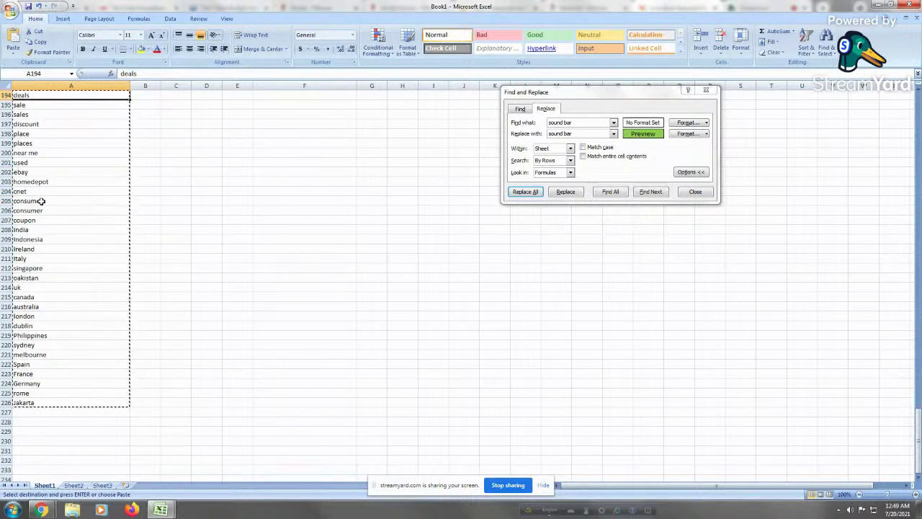
pyautogui.click(153, 247)
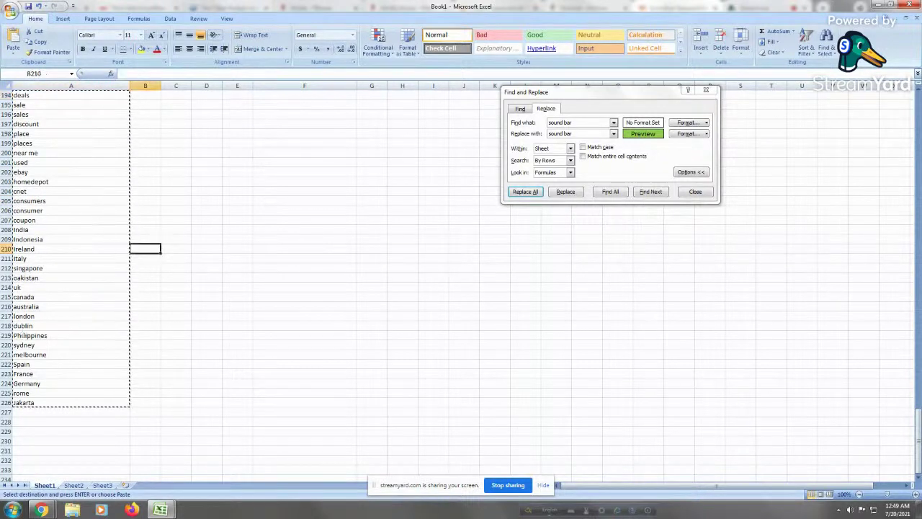
# Return to Semrush's Keyword Magic Tool and examine the soundbar keyword results remaining after the exclusions
pyautogui.rightClick(41, 510)
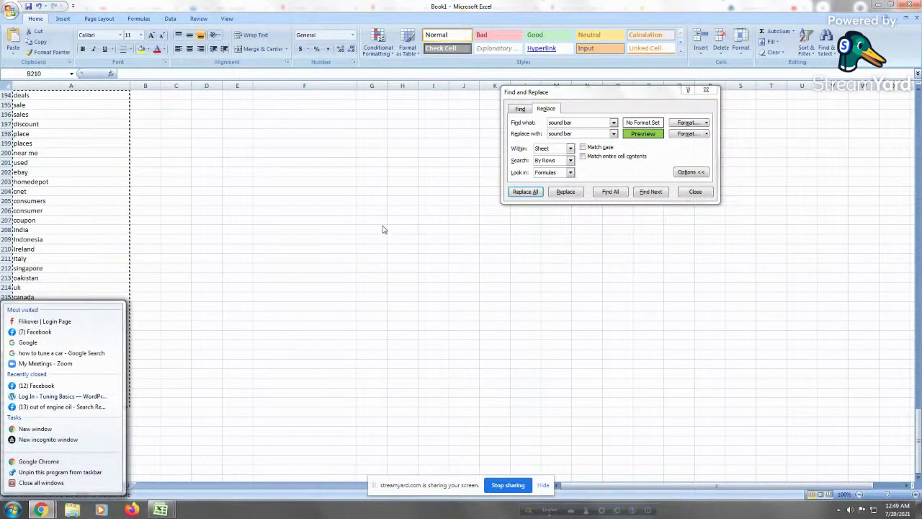
pyautogui.click(161, 509)
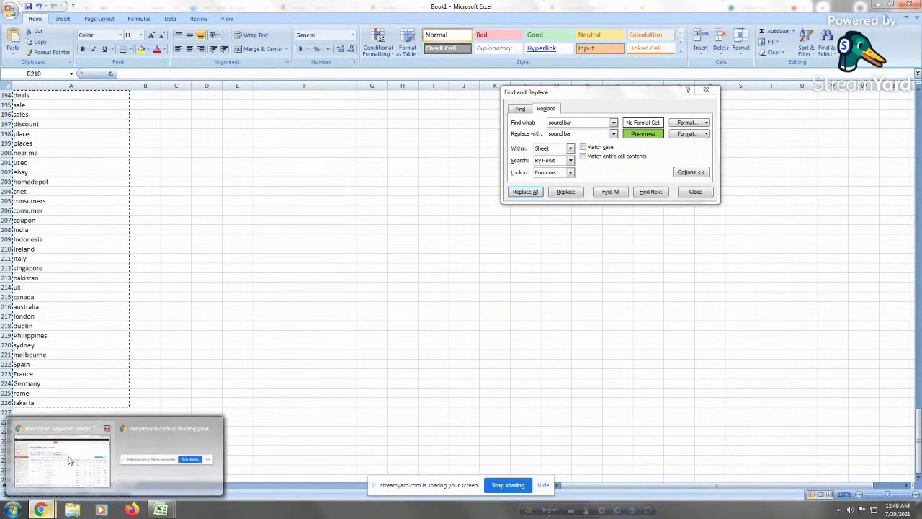
pyautogui.click(65, 453)
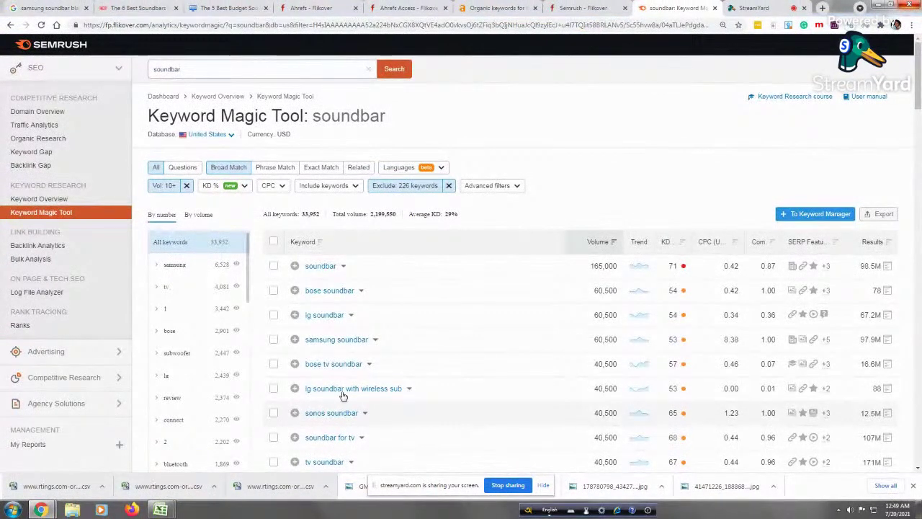
pyautogui.scroll(-3, 343, 395)
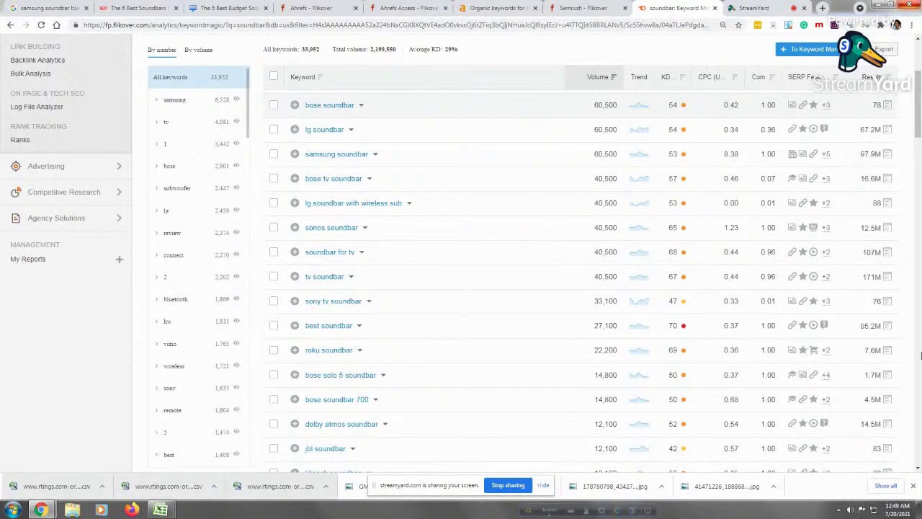
pyautogui.scroll(3, 297, 238)
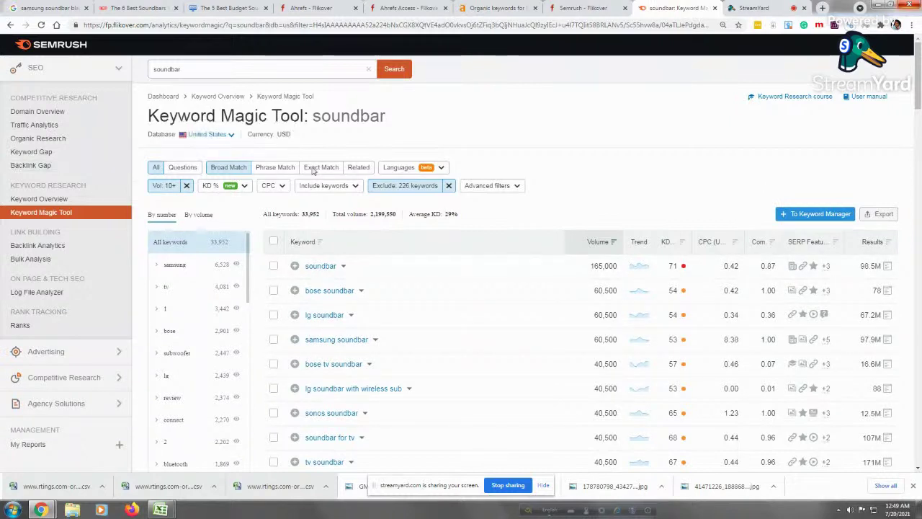
# Limit the keyword difficulty to a custom range of up to 80 and export all matching keywords as XLSX
pyautogui.click(211, 187)
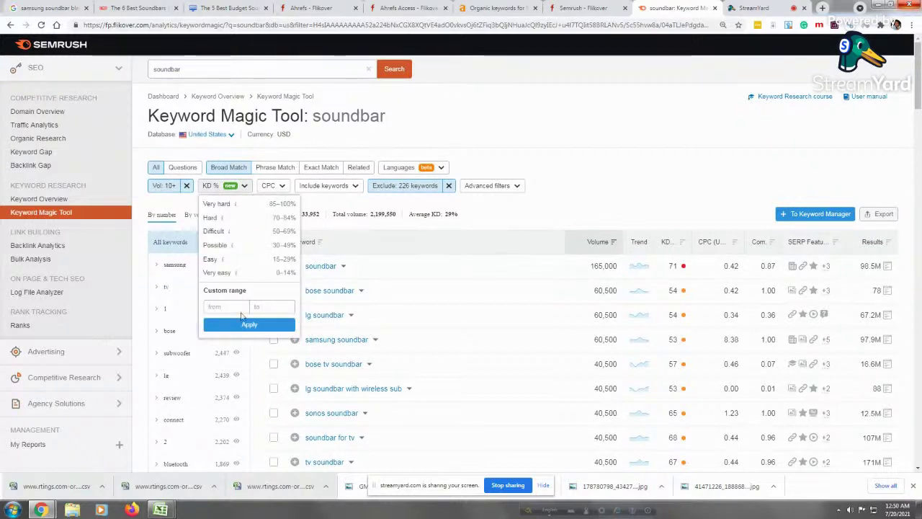
pyautogui.click(214, 306)
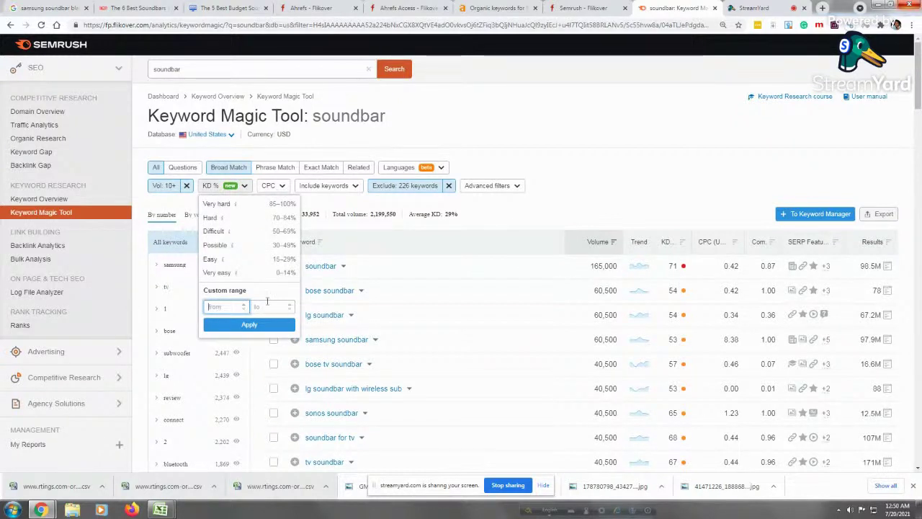
pyautogui.click(267, 304)
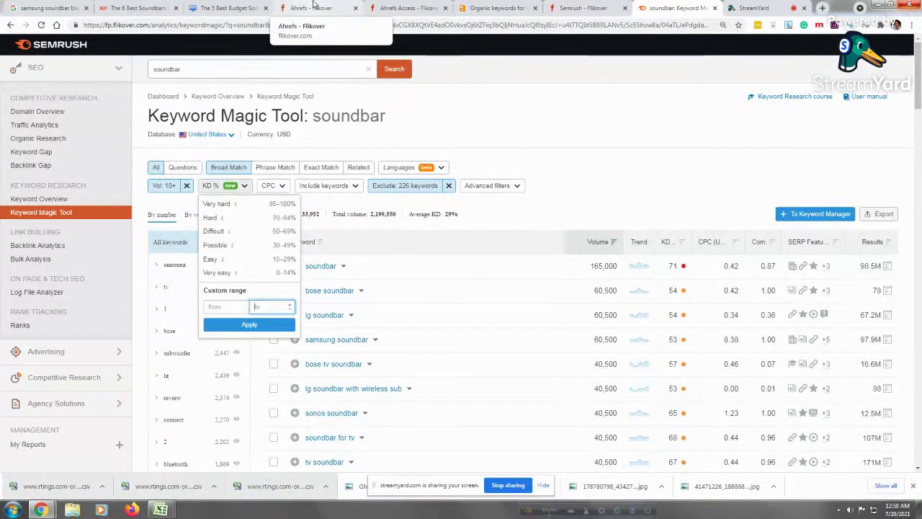
pyautogui.write('80')
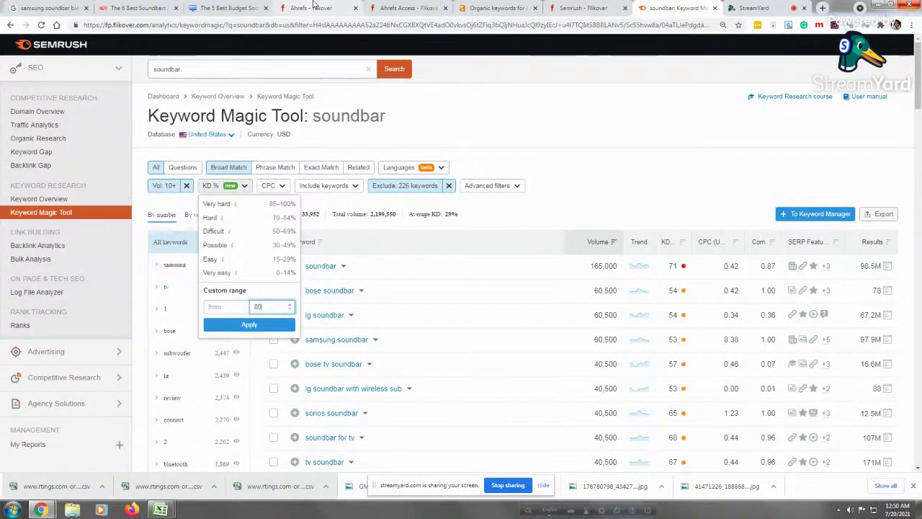
pyautogui.click(249, 324)
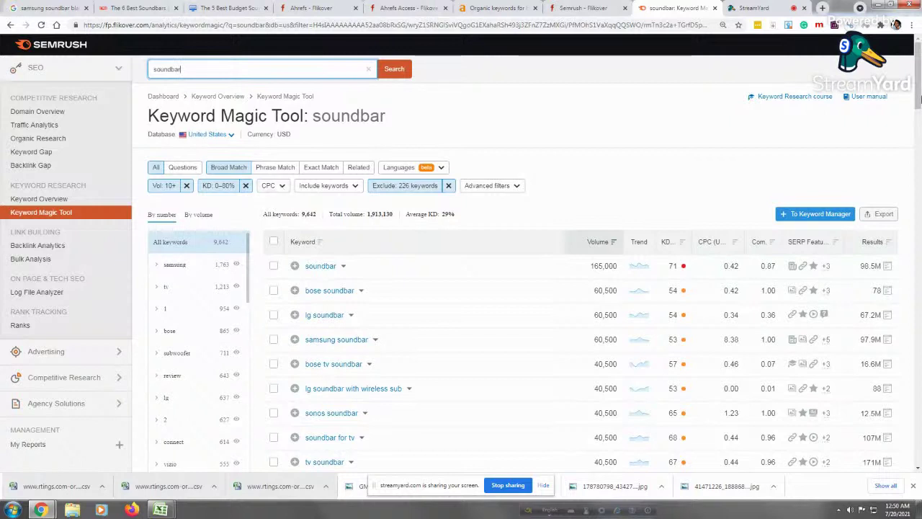
pyautogui.click(891, 215)
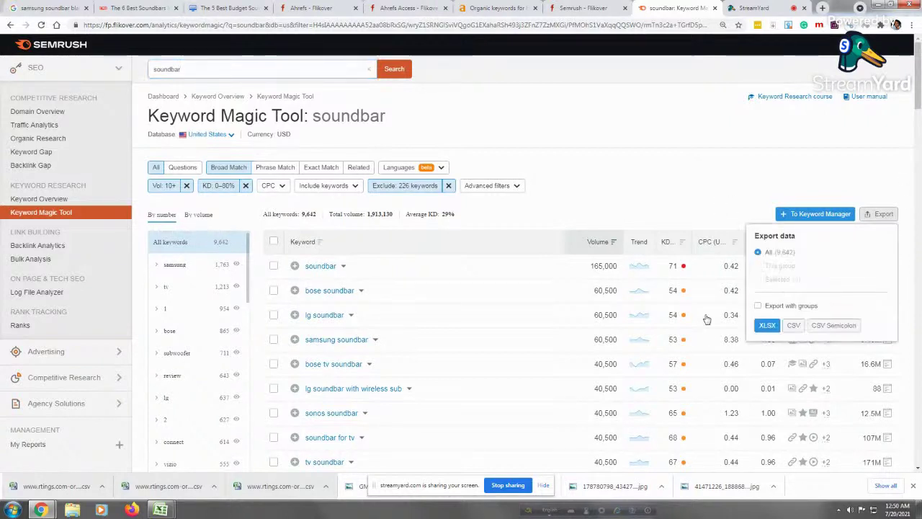
pyautogui.click(768, 326)
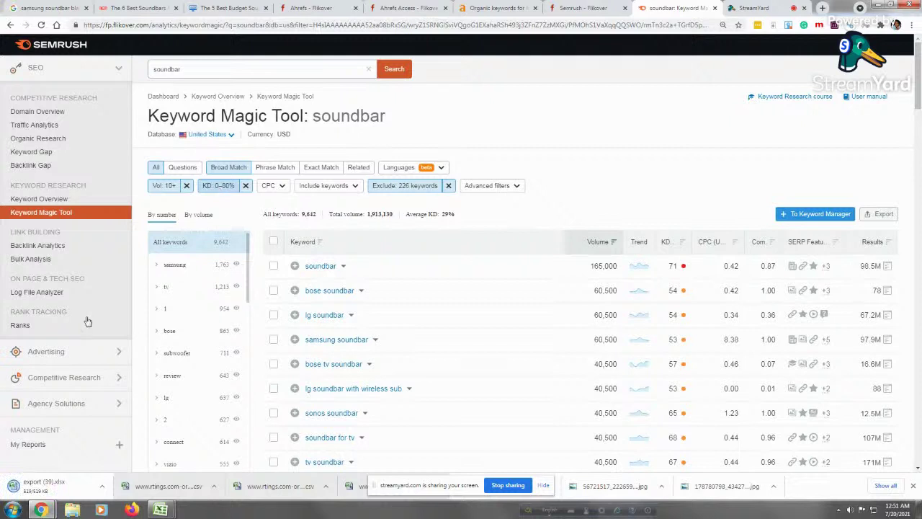
# Try a custom keyword difficulty range starting from 80.01 with no upper limit
pyautogui.click(212, 189)
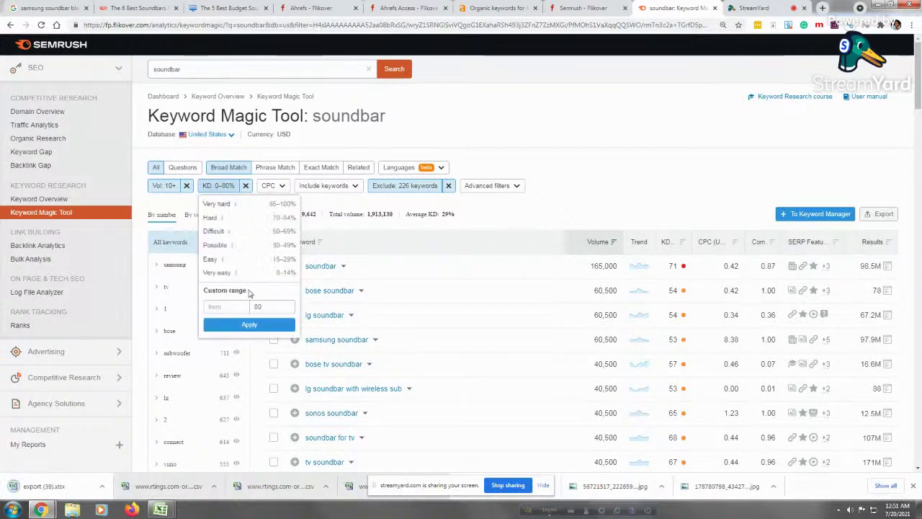
pyautogui.click(273, 306)
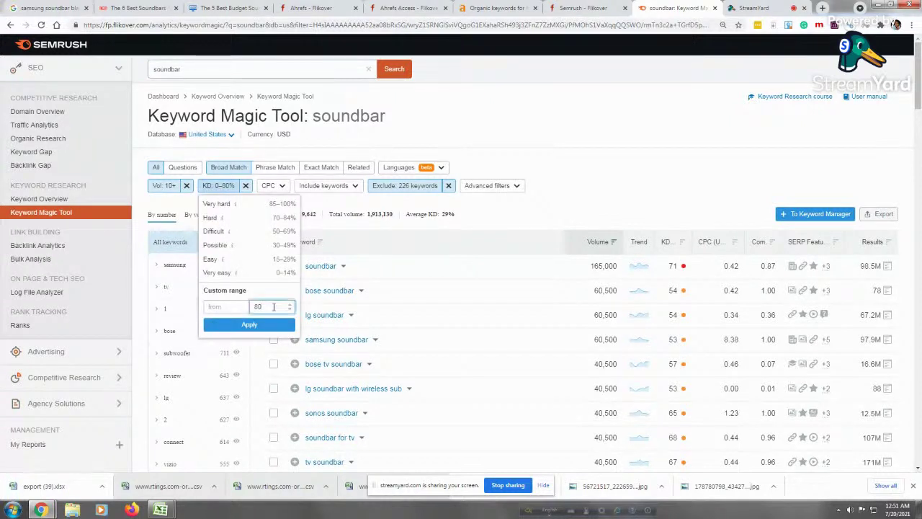
pyautogui.press('BackSpace')
pyautogui.press('BackSpace')
pyautogui.click(213, 307)
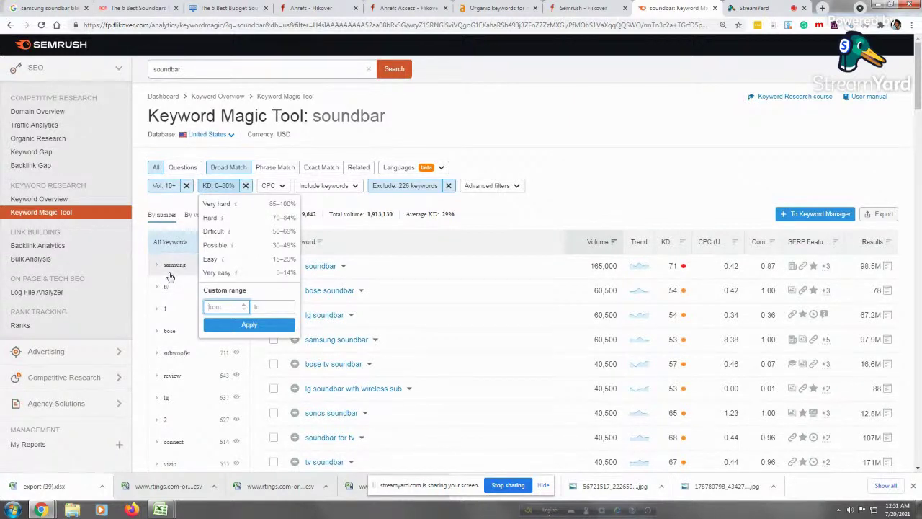
pyautogui.write('80.01')
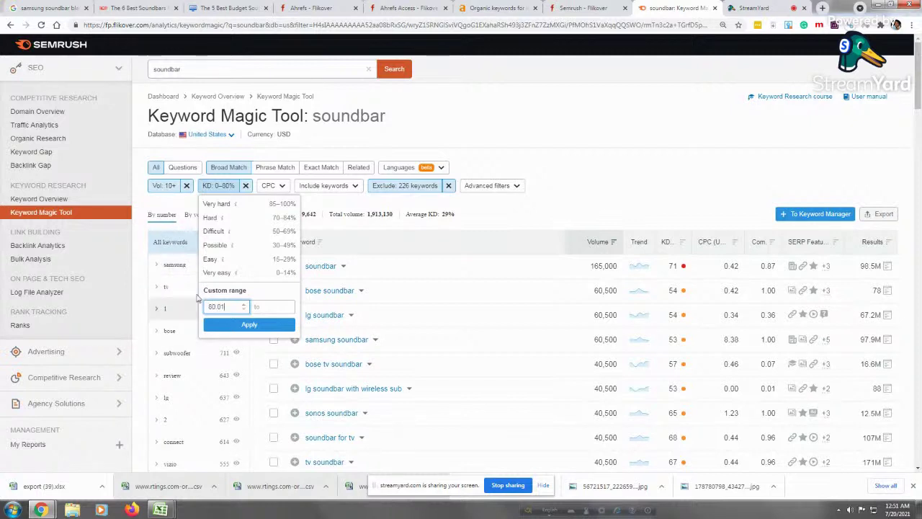
pyautogui.click(250, 325)
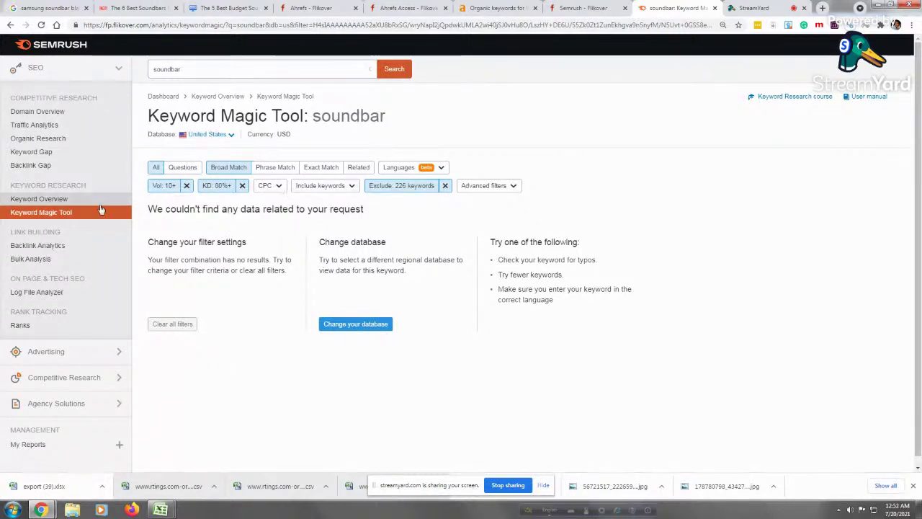
# Go back from the 80.01 difficulty filter to the earlier soundbar results, waiting for the page to respond
pyautogui.click(11, 26)
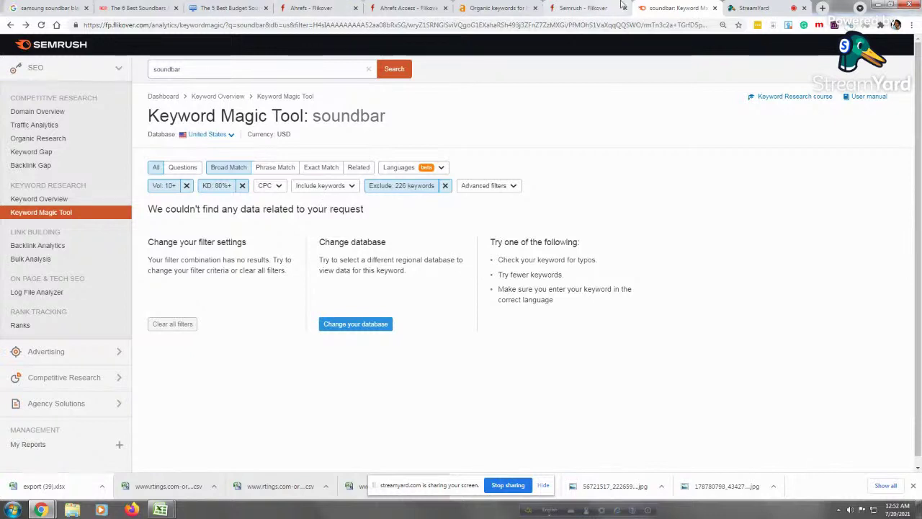
pyautogui.click(9, 26)
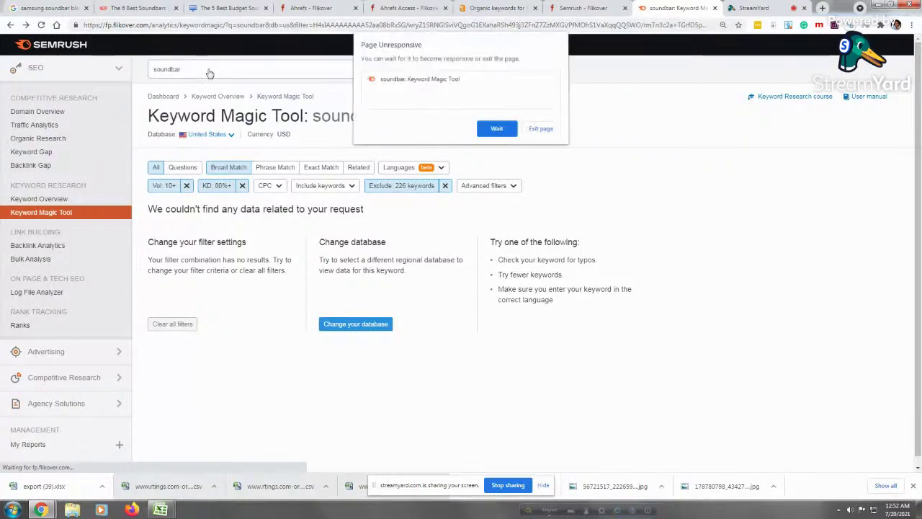
pyautogui.click(497, 129)
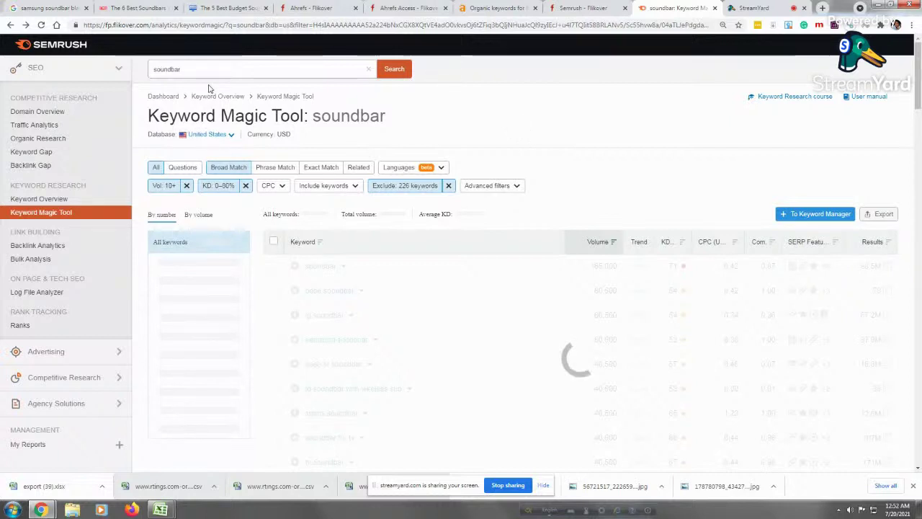
# Switch to the StreamYard studio to view the live stream's comments
pyautogui.click(752, 8)
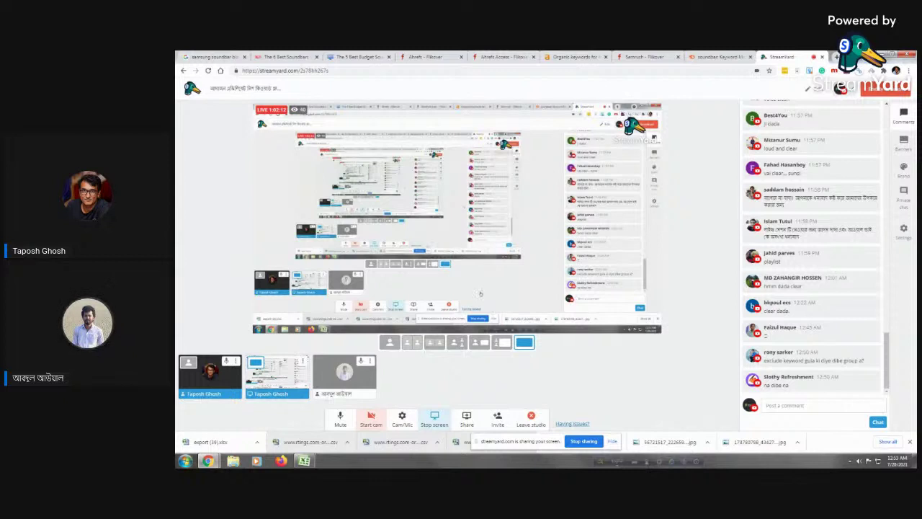
# Add the waiting guest to the StreamYard live stream and return to the Semrush soundbar keyword results
pyautogui.click(344, 373)
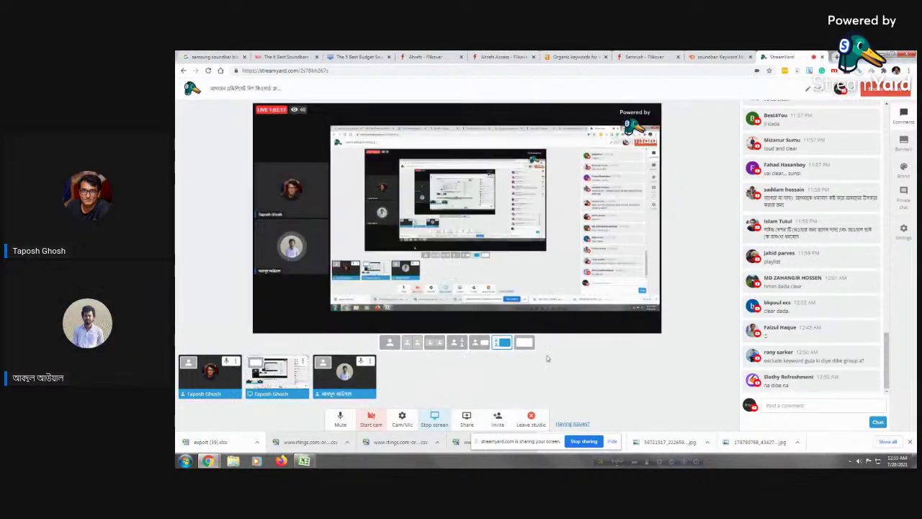
pyautogui.click(718, 56)
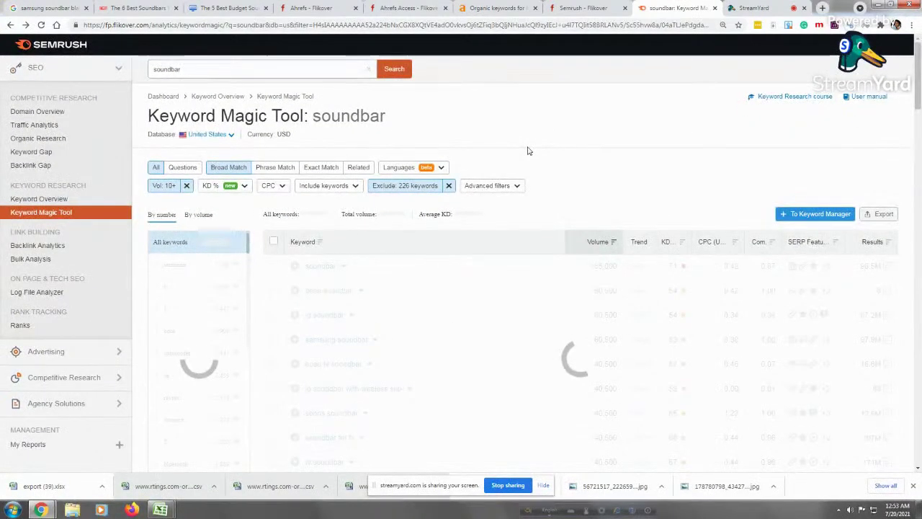
pyautogui.hotkey('ctrl', 'Tab')
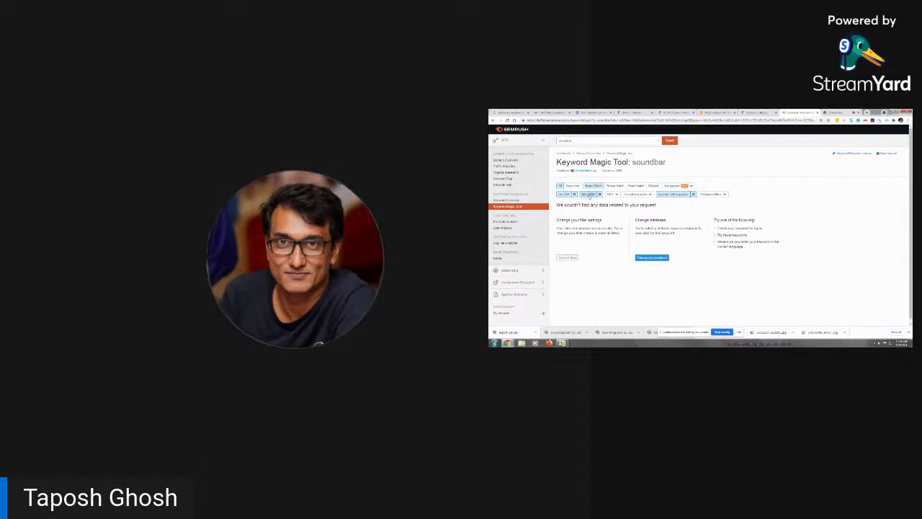
# Clear the custom keyword difficulty range and apply it so the soundbar search has no difficulty limit
pyautogui.click(588, 194)
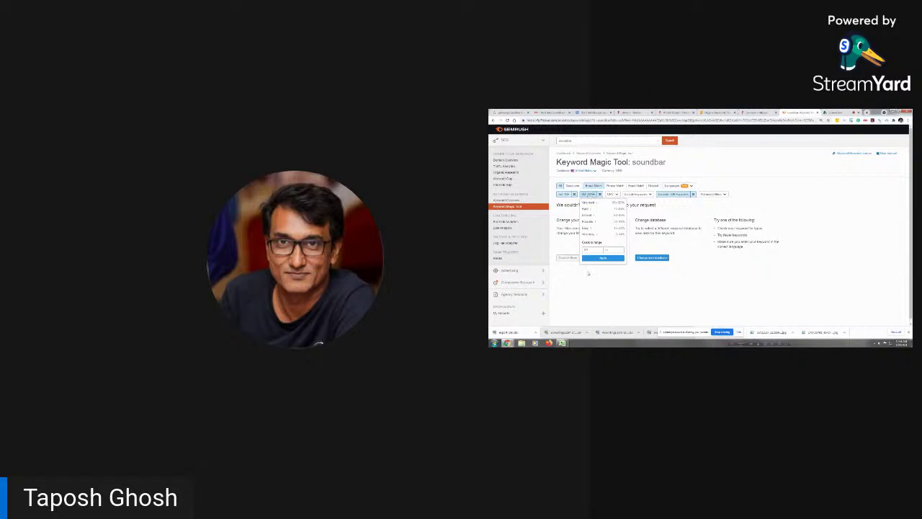
pyautogui.write('0')
pyautogui.click(604, 258)
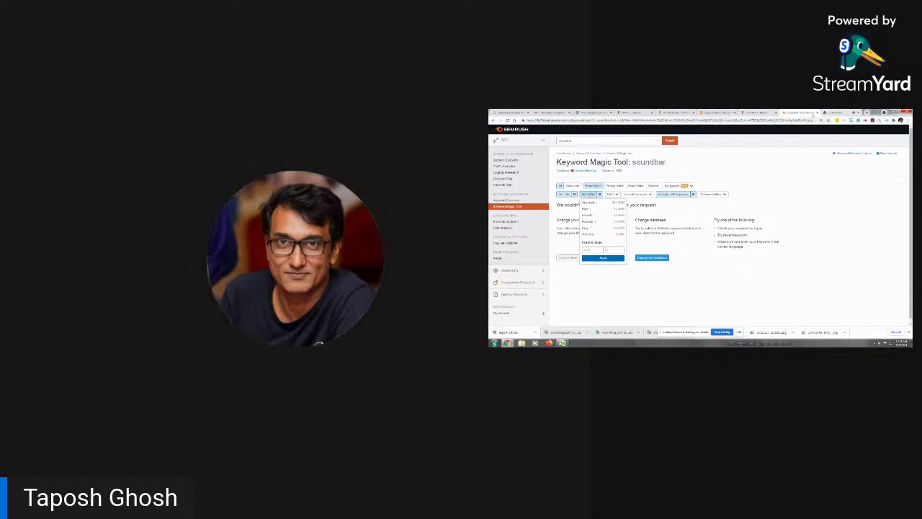
pyautogui.click(603, 257)
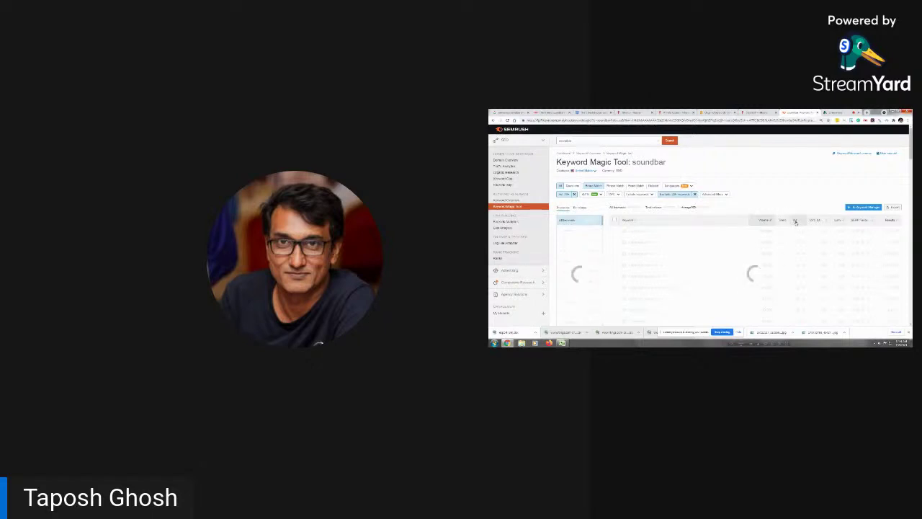
# Sort the soundbar keywords by keyword difficulty from highest to lowest and look through the list
pyautogui.moveTo(795, 222)
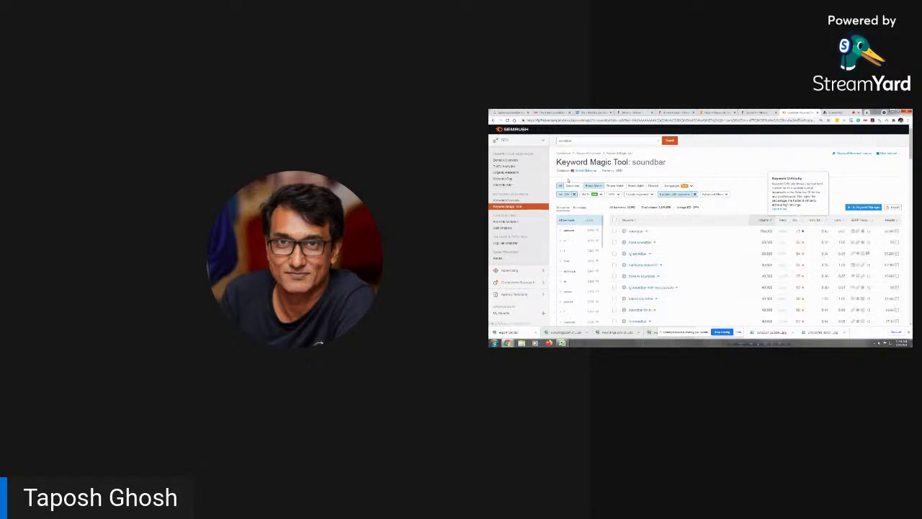
pyautogui.click(799, 220)
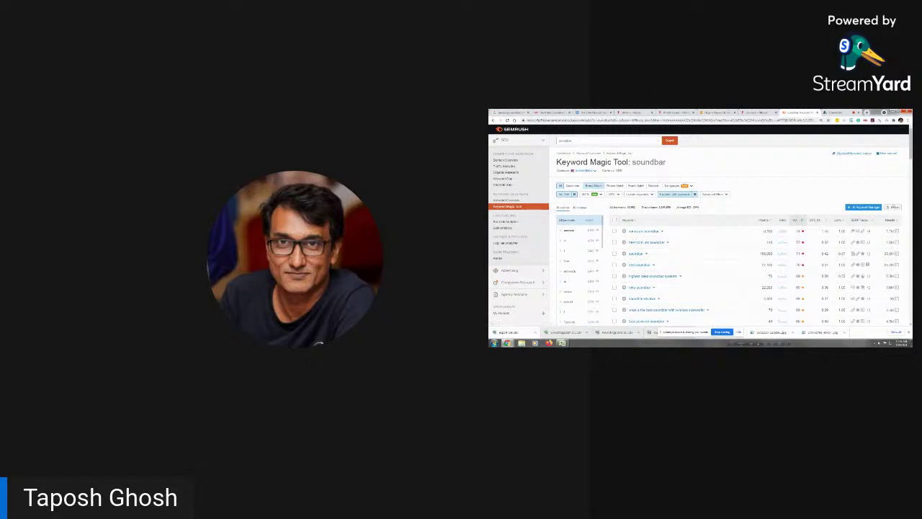
pyautogui.scroll(-5, 741, 200)
pyautogui.scroll(-5, 720, 231)
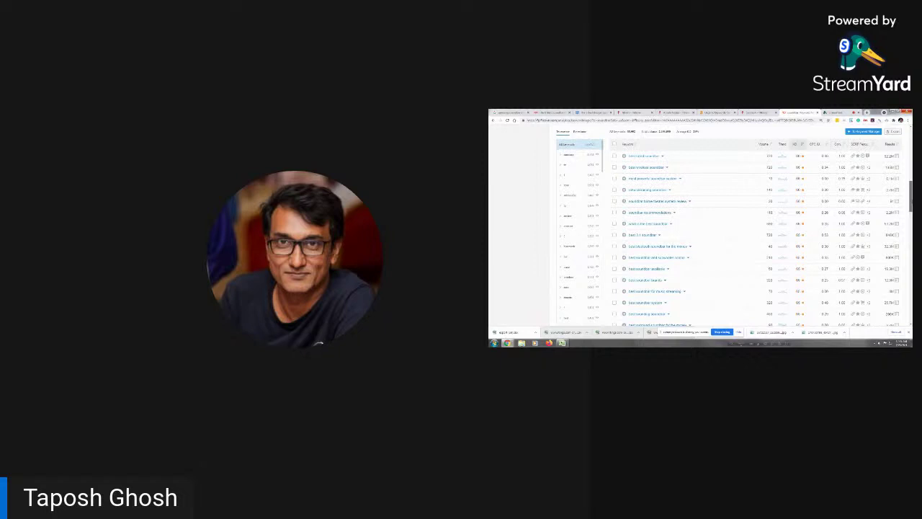
pyautogui.scroll(1, 692, 238)
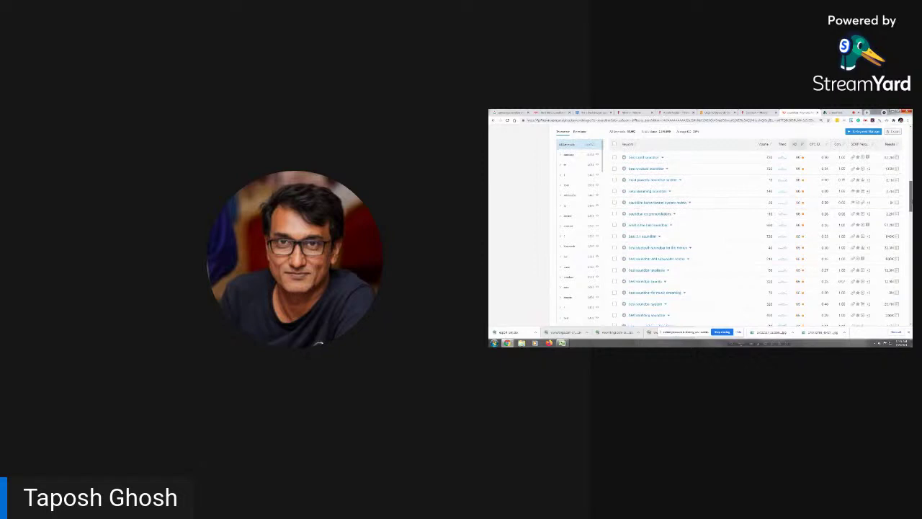
pyautogui.scroll(5, 699, 230)
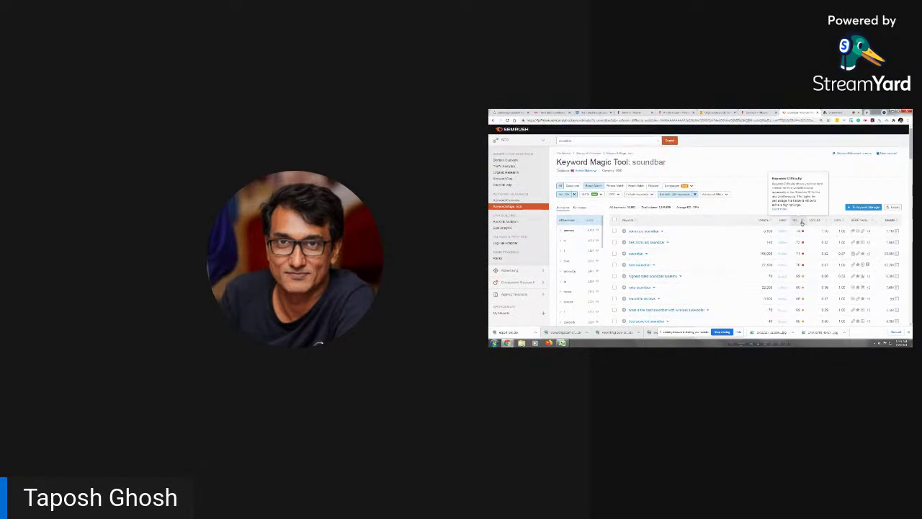
pyautogui.click(801, 222)
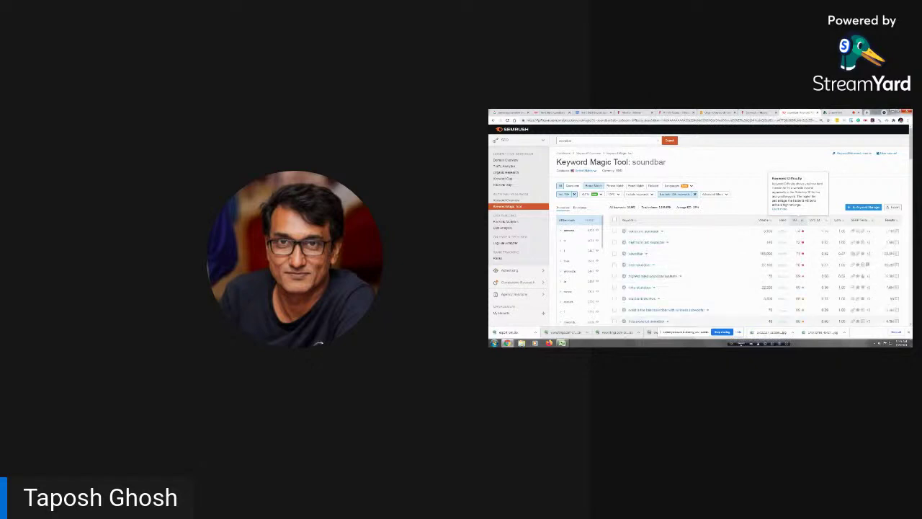
pyautogui.click(802, 221)
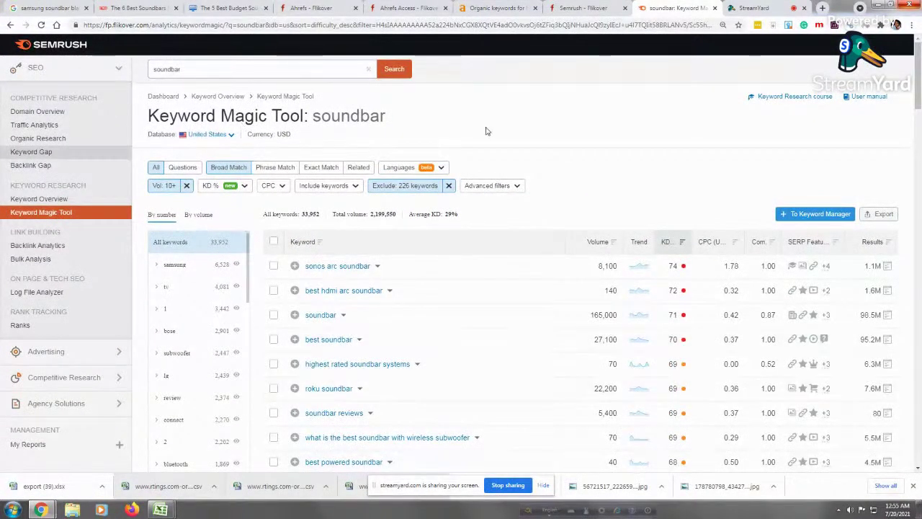
# Export the difficulty-sorted soundbar keywords as an XLSX file and open export (40) in Excel
pyautogui.click(879, 214)
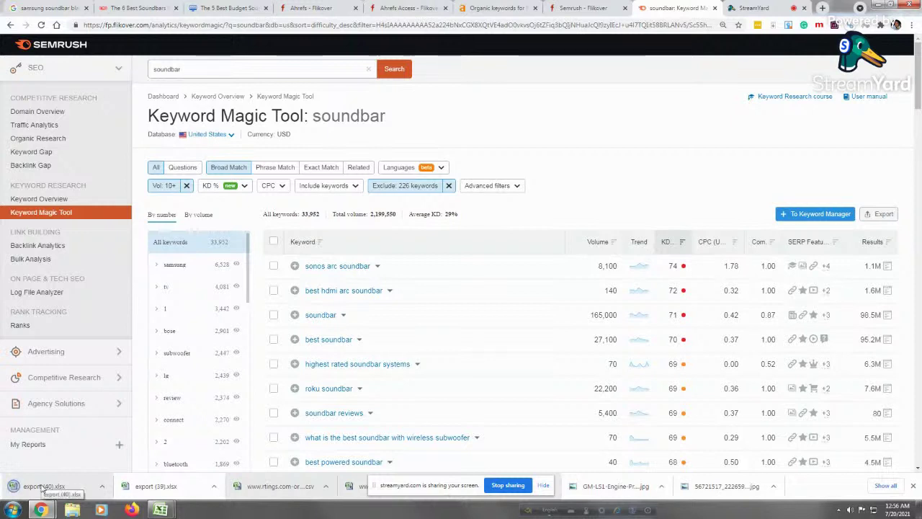
pyautogui.click(43, 487)
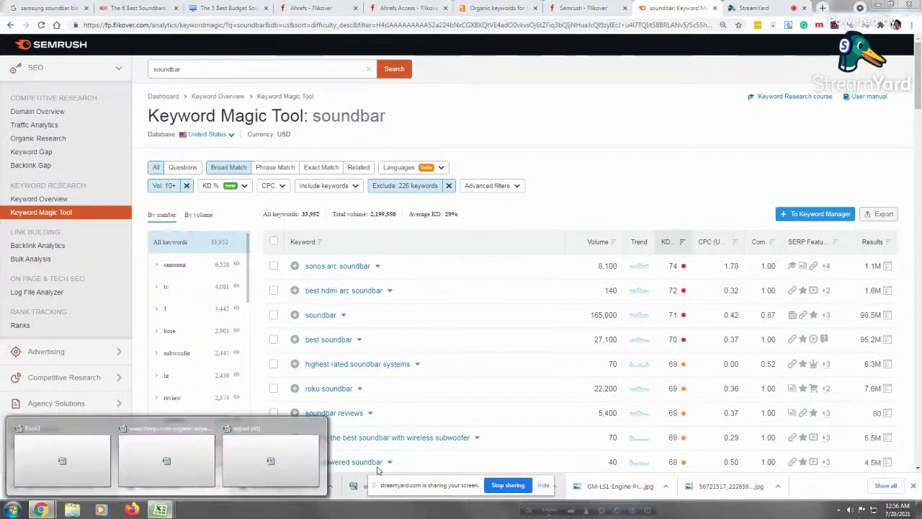
pyautogui.click(257, 465)
# Delete rows 30002 to 30007 with the subscription notice at the end of the export (40) keyword data
pyautogui.click(46, 230)
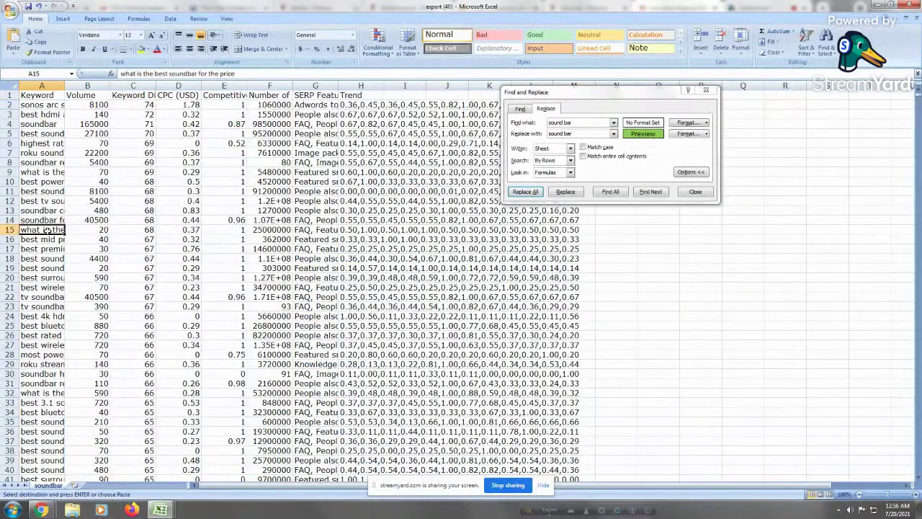
pyautogui.hotkey('ctrl', 'Down')
pyautogui.press('Down')
pyautogui.press('Down')
pyautogui.press('Down')
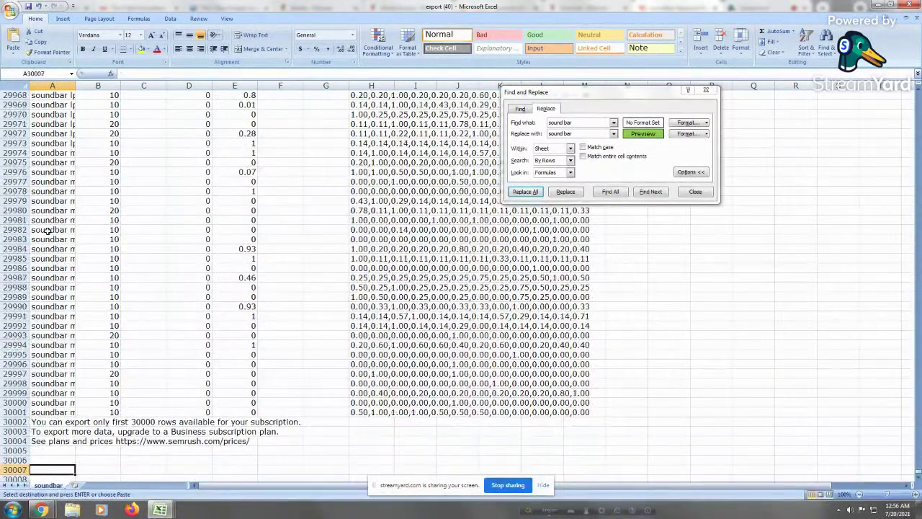
pyautogui.moveTo(14, 421); pyautogui.dragTo(22, 470)
pyautogui.rightClick(22, 469)
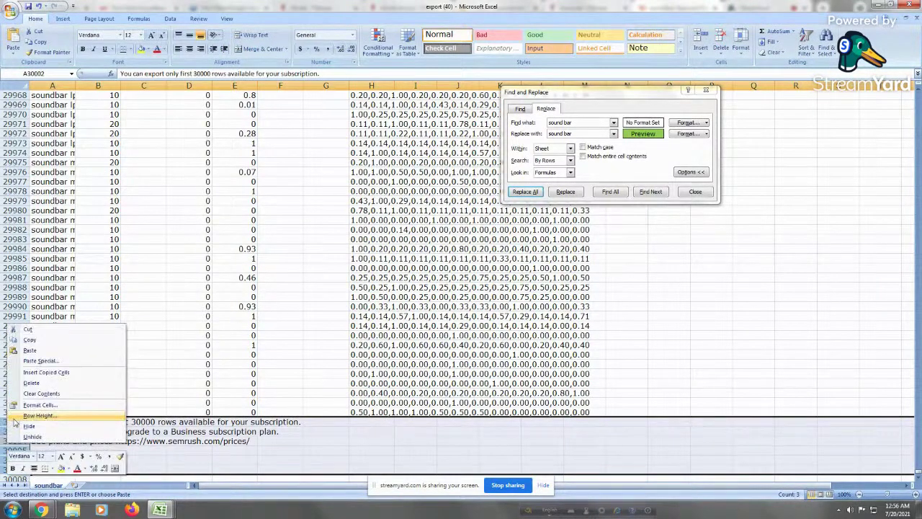
pyautogui.click(31, 383)
pyautogui.click(71, 317)
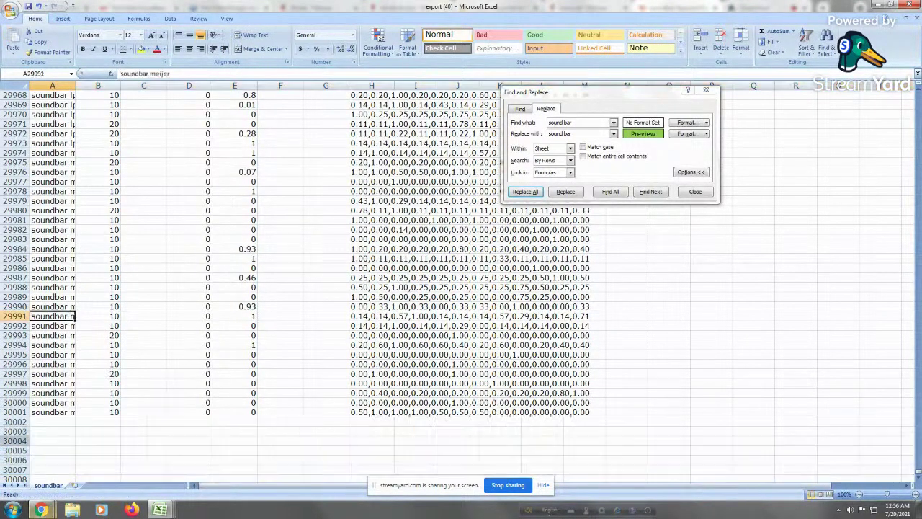
# Open export (39) and copy all its keyword data from cell A2 down to the last row, without the headers
pyautogui.moveTo(41, 509)
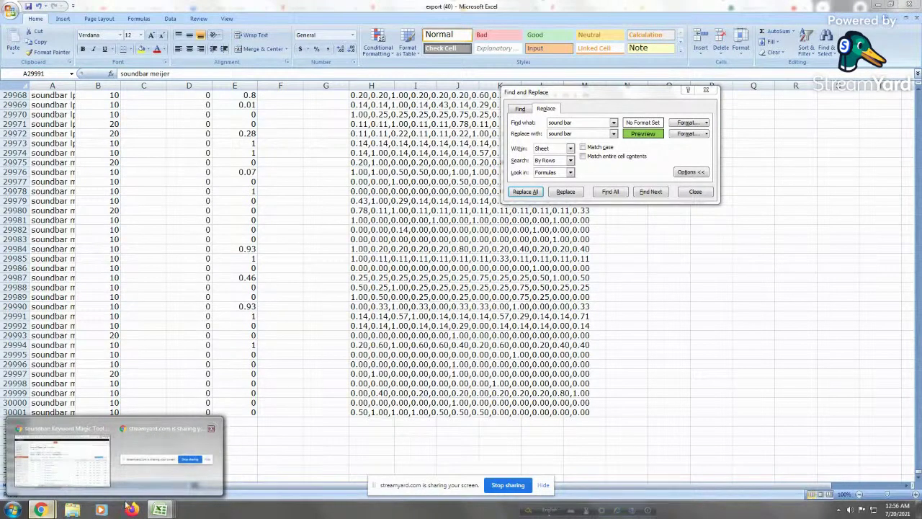
pyautogui.click(85, 466)
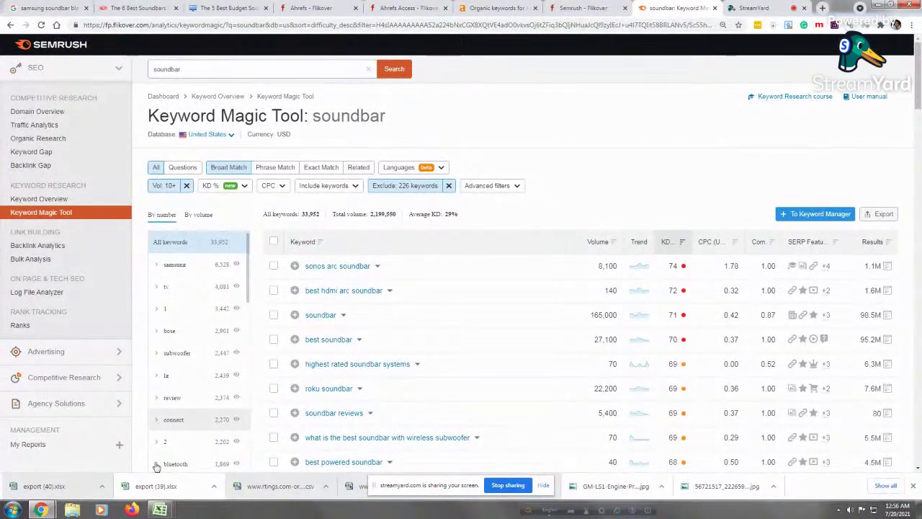
pyautogui.click(160, 509)
pyautogui.hotkey('ctrl', 'Home')
pyautogui.click(42, 105)
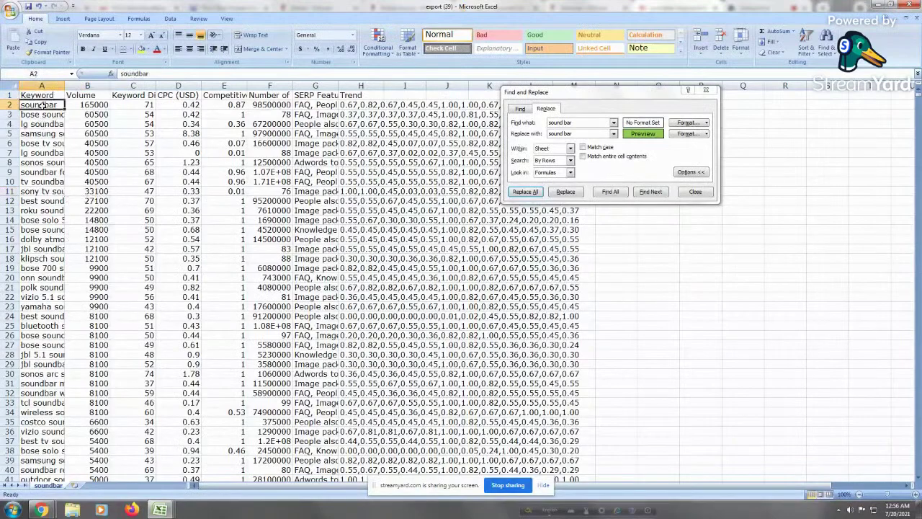
pyautogui.hotkey('ctrl', 'shift', 'End')
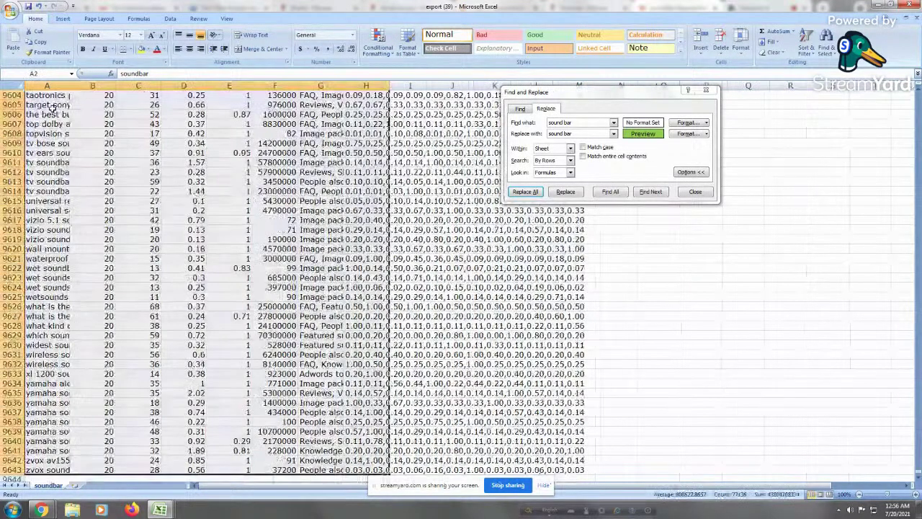
pyautogui.rightClick(162, 231)
pyautogui.click(191, 239)
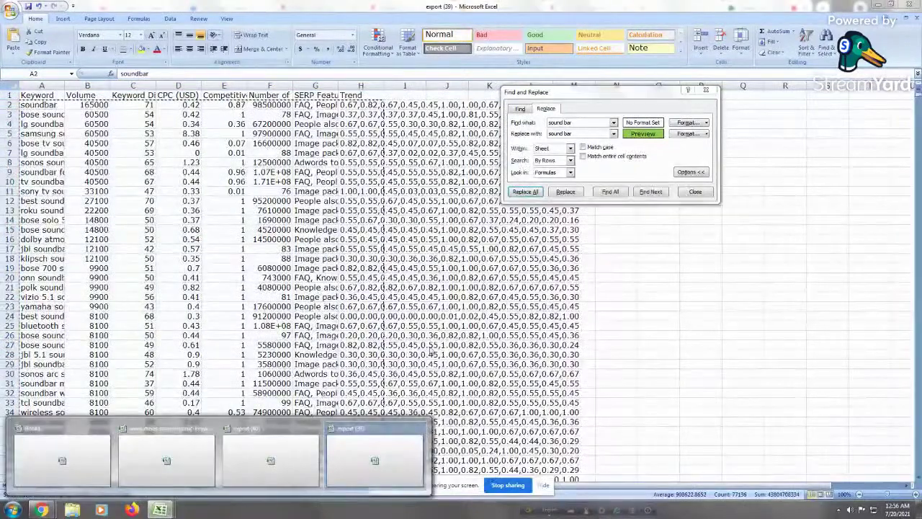
# Paste the copied keyword rows into export (40) starting at cell A30002
pyautogui.click(380, 464)
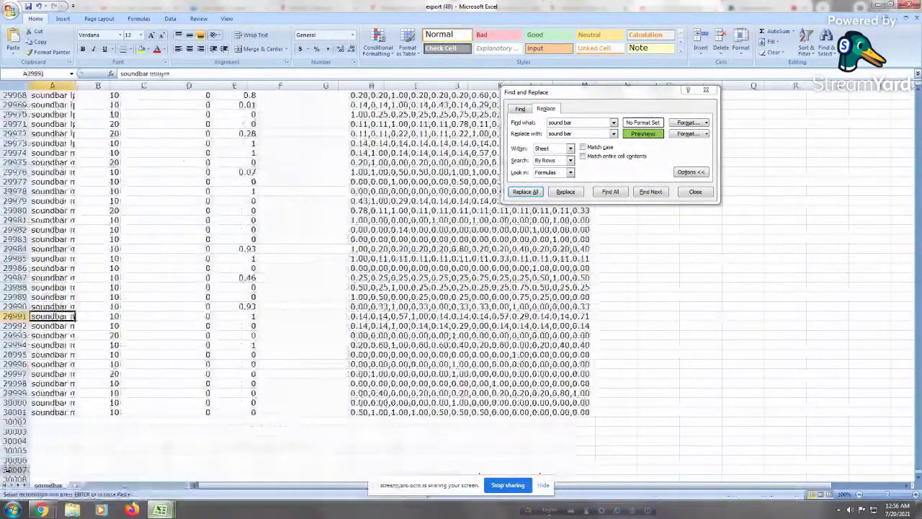
pyautogui.rightClick(49, 430)
pyautogui.press('Escape')
pyautogui.click(45, 423)
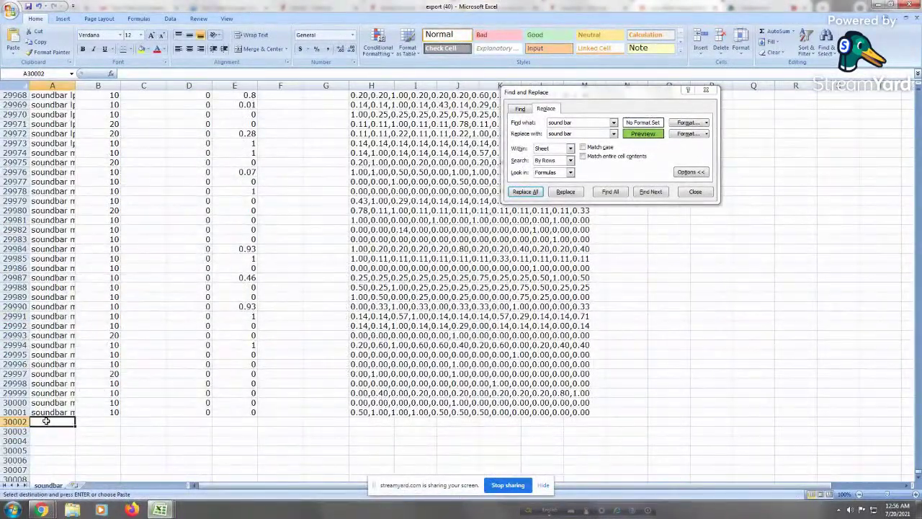
pyautogui.rightClick(47, 423)
pyautogui.click(69, 295)
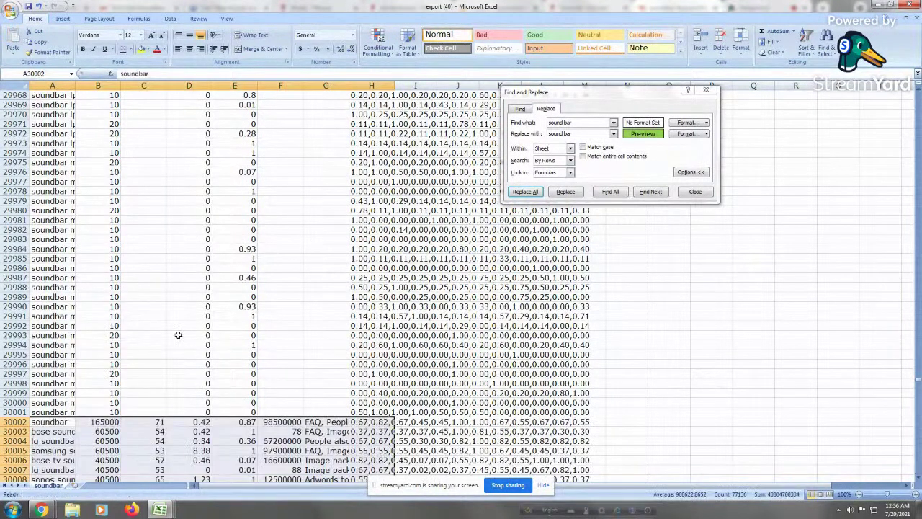
# Check in export (40) that the pasted rows from row 30002 line up with the existing columns
pyautogui.click(181, 309)
pyautogui.click(52, 355)
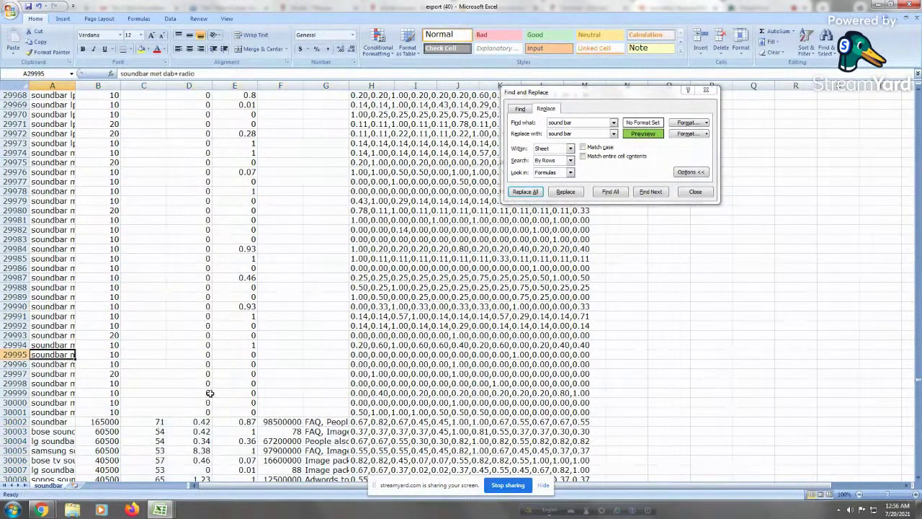
pyautogui.click(328, 413)
pyautogui.press('Down')
pyautogui.press('Down')
pyautogui.press('Right')
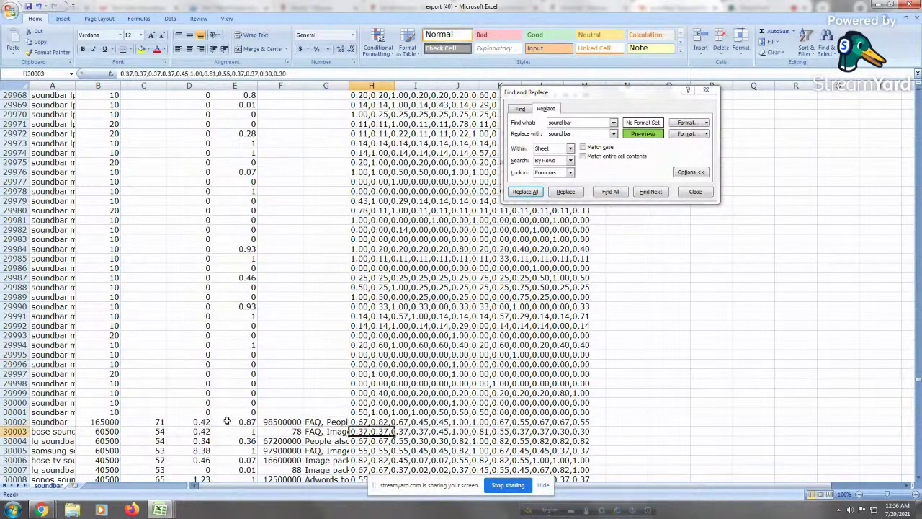
pyautogui.press('Left')
pyautogui.press('Up')
pyautogui.press('Left')
pyautogui.press('Left')
pyautogui.press('Left')
pyautogui.press('Left')
pyautogui.press('Left')
pyautogui.press('Left')
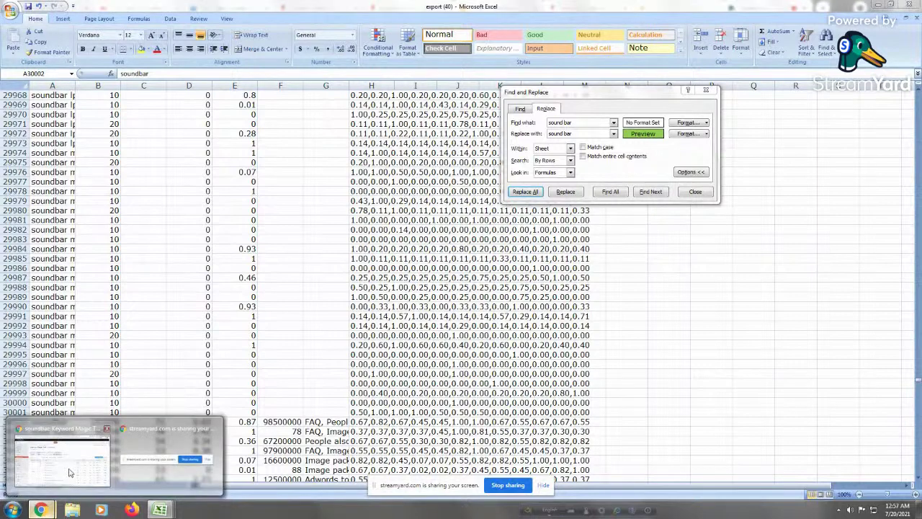
# Switch back to Semrush and search the Keyword Magic Tool for "sound bar" with the same filters
pyautogui.click(82, 446)
pyautogui.click(200, 68)
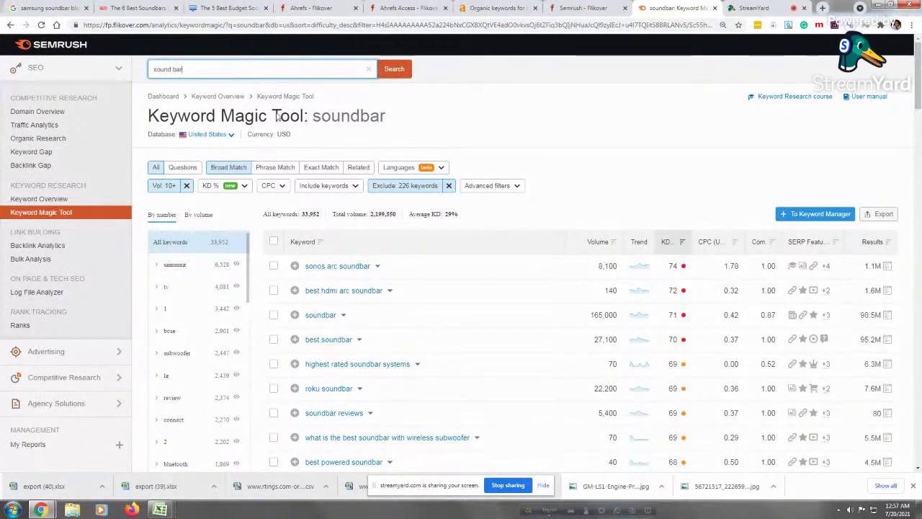
pyautogui.click(389, 70)
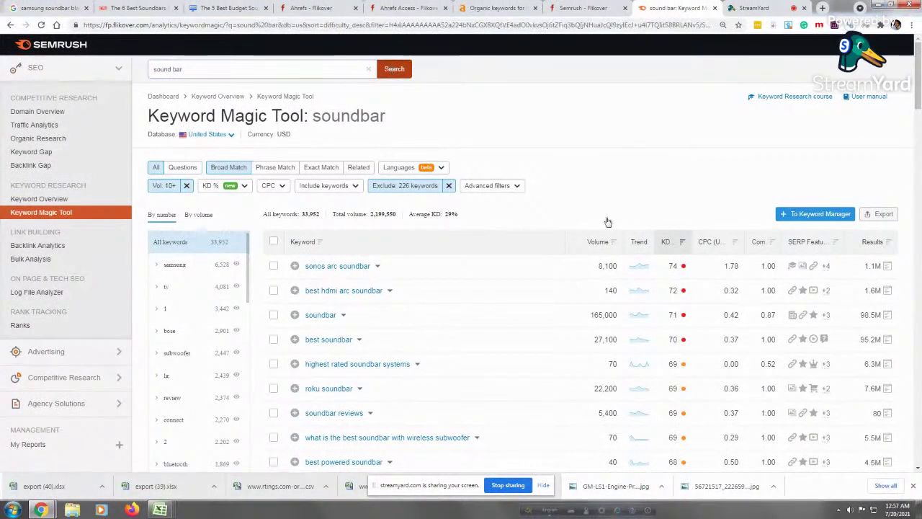
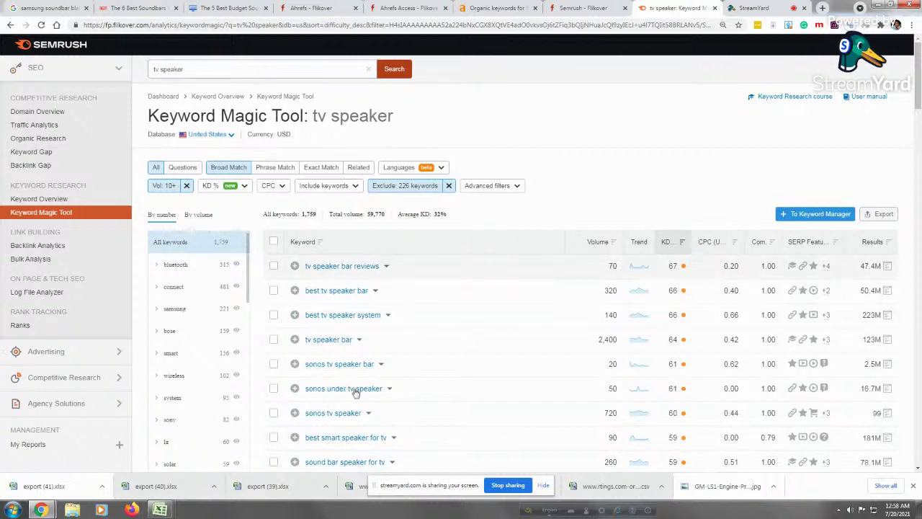
# Look through the difficulty-sorted keyword results for "tv speaker"
pyautogui.scroll(-4, 355, 393)
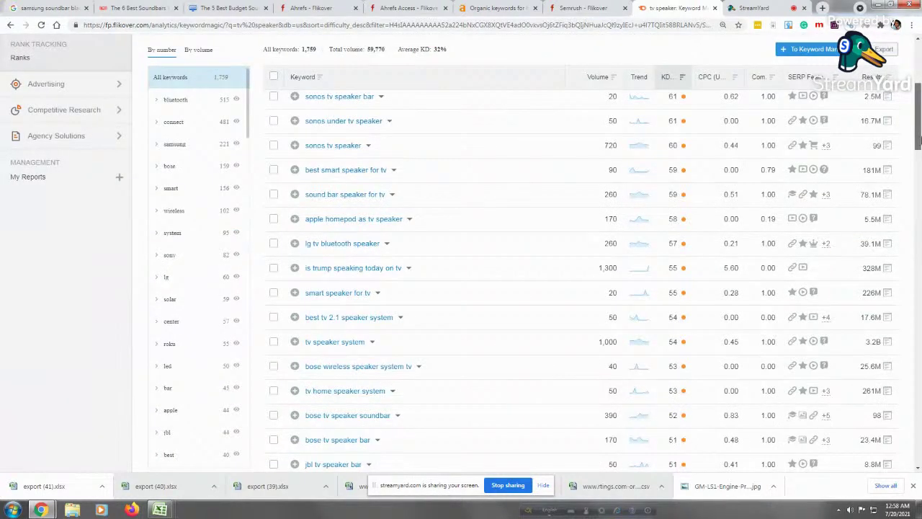
pyautogui.scroll(4, 460, 252)
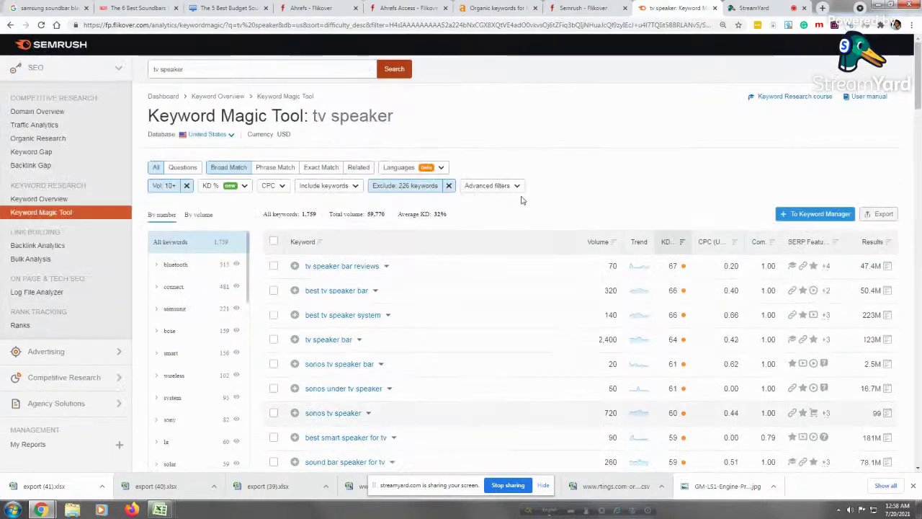
# Export all "tv speaker" keyword results from the Keyword Magic Tool in XLSX format
pyautogui.click(882, 215)
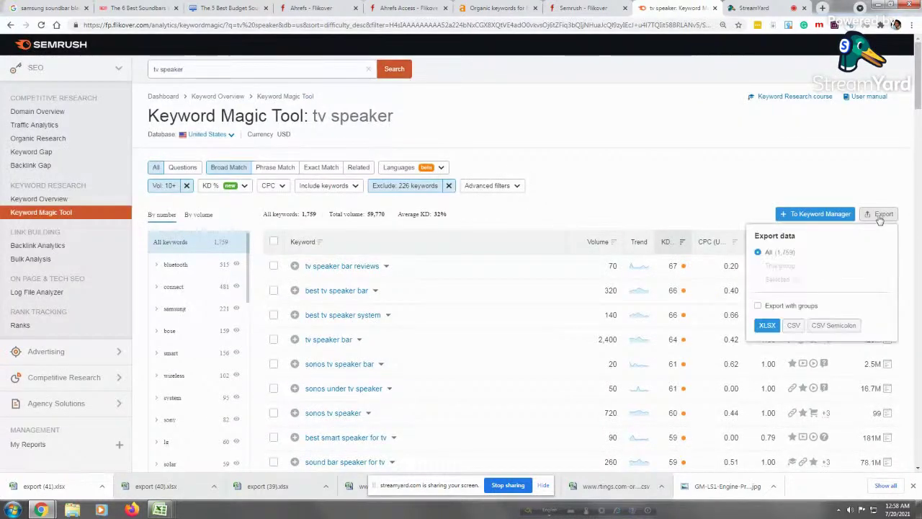
pyautogui.click(762, 325)
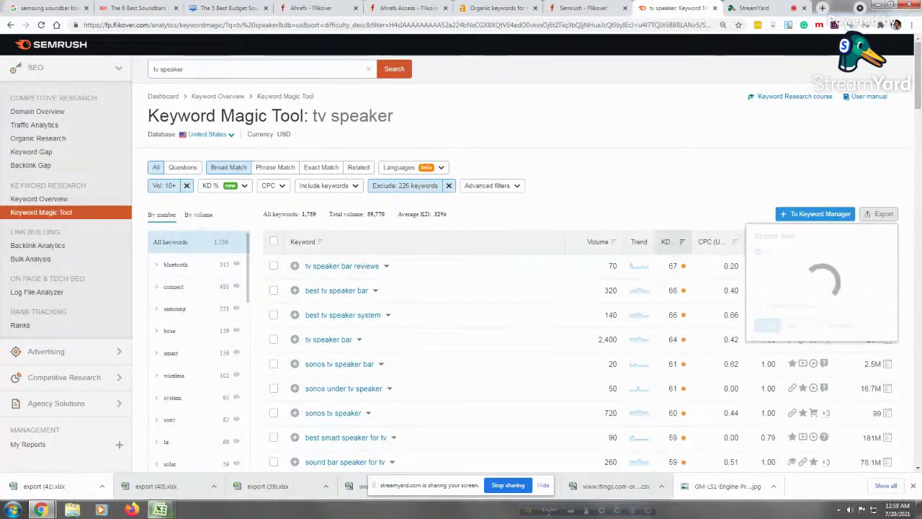
# Switch to Book1 in Excel and copy the term "tv sound system" from cell F6
pyautogui.moveTo(160, 509)
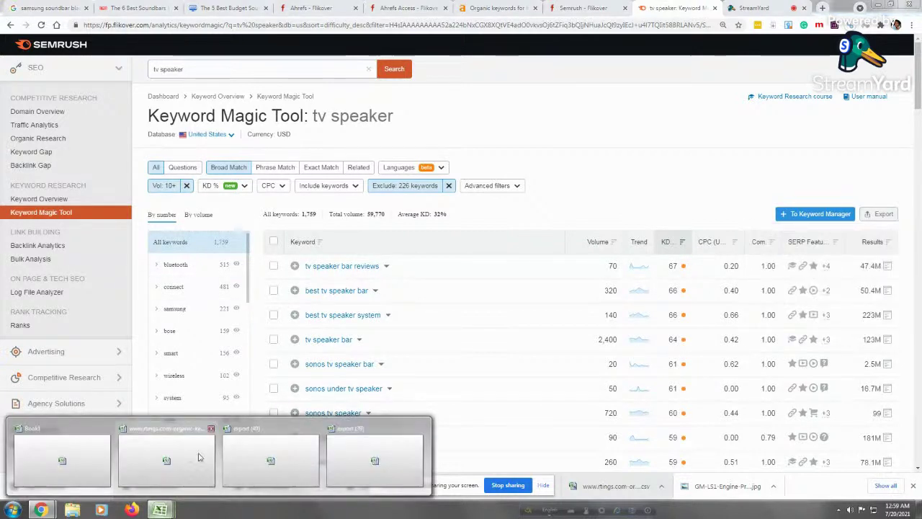
pyautogui.click(62, 457)
pyautogui.click(290, 204)
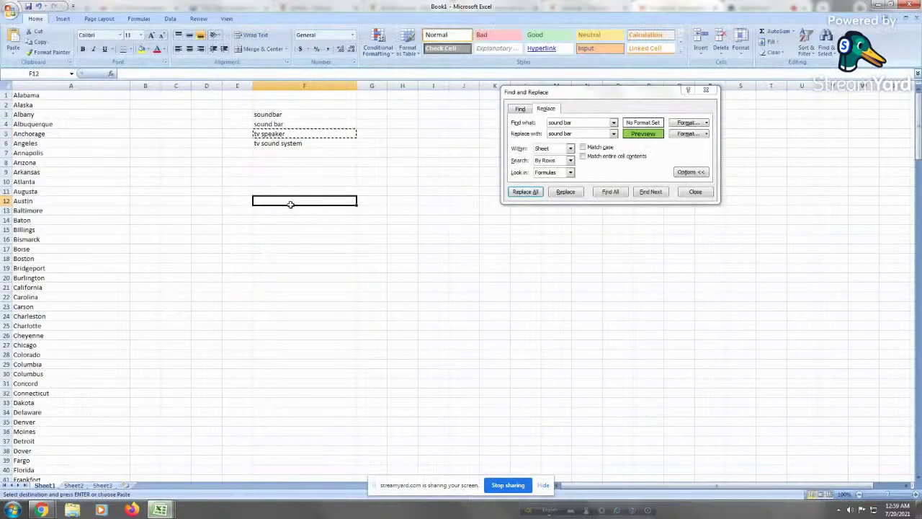
pyautogui.click(288, 135)
pyautogui.click(302, 142)
pyautogui.rightClick(305, 143)
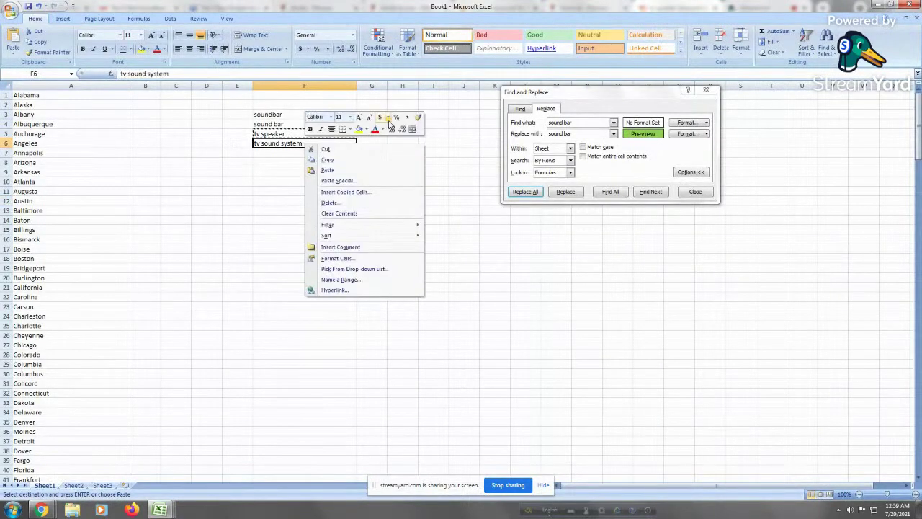
pyautogui.click(369, 161)
# Go back to Semrush and replace the Keyword Magic Tool search term with the copied "tv sound system"
pyautogui.moveTo(41, 510)
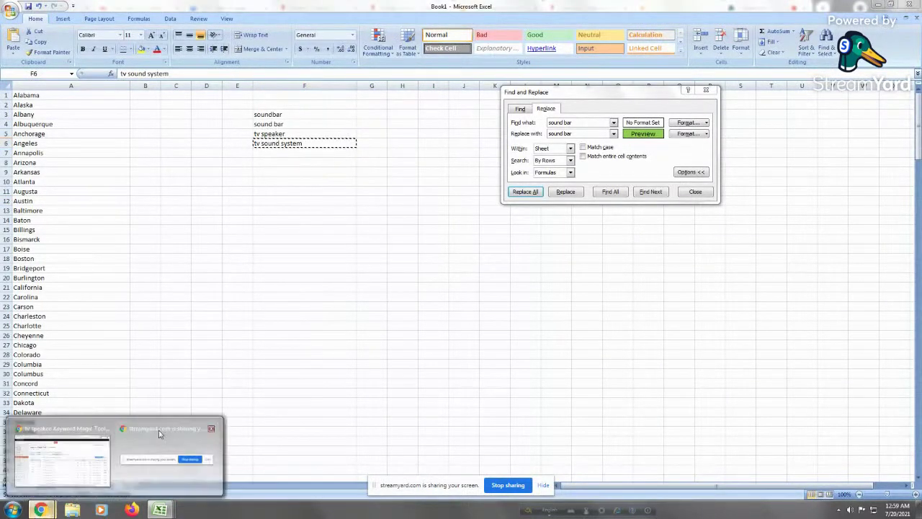
pyautogui.click(77, 458)
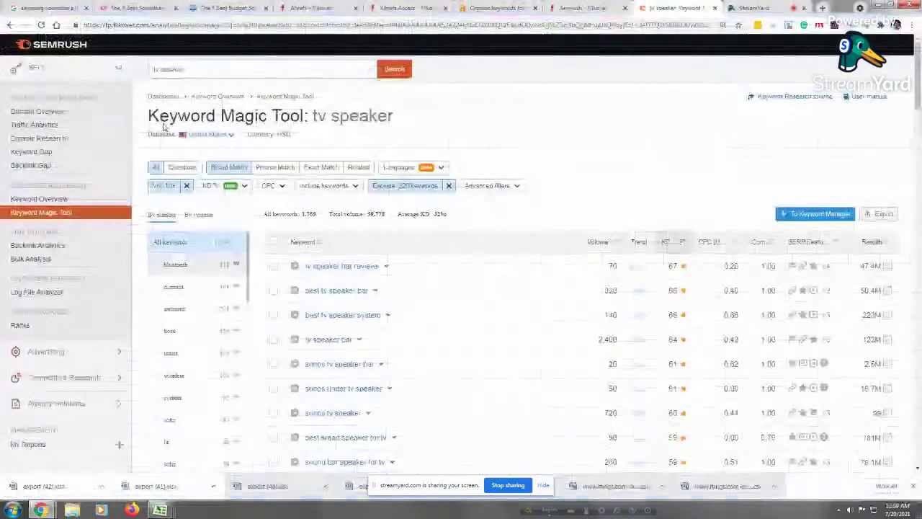
pyautogui.tripleClick(178, 72)
pyautogui.rightClick(168, 70)
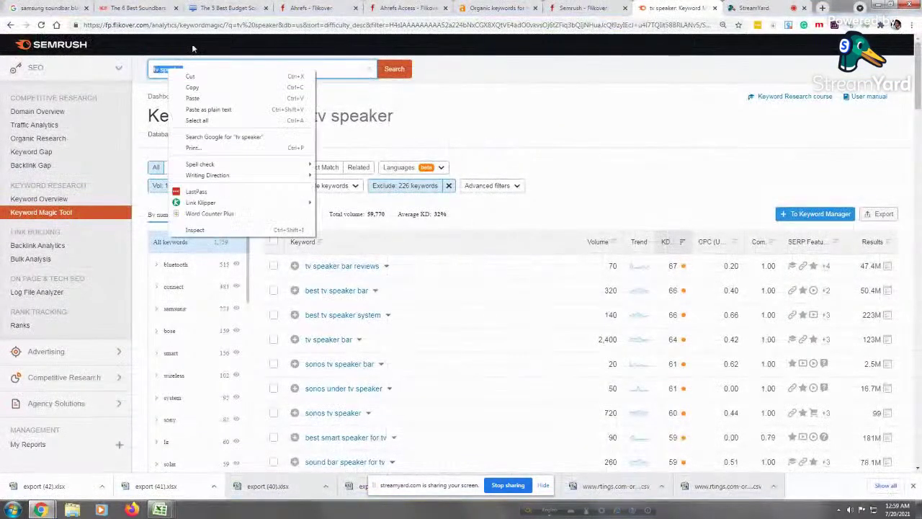
pyautogui.click(193, 98)
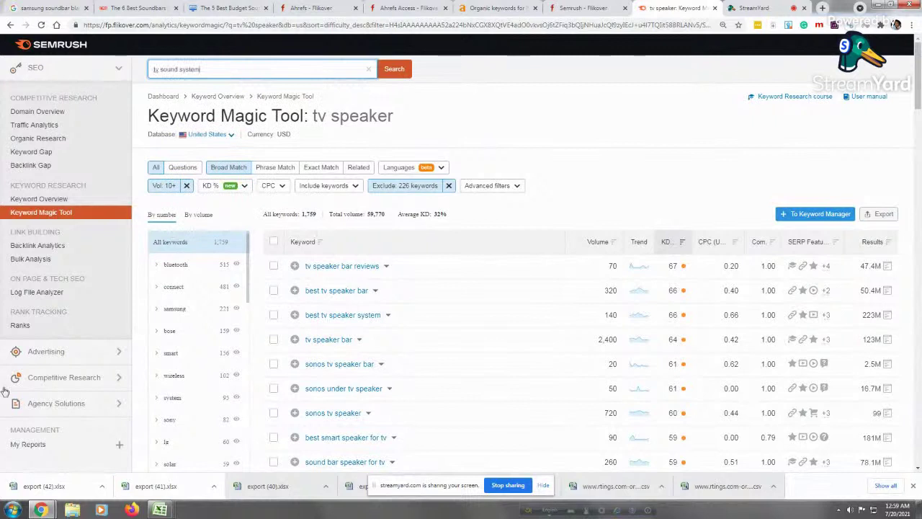
# Open the downloaded export (42) workbook and check its "tv speaker" keywords
pyautogui.click(63, 493)
pyautogui.click(39, 239)
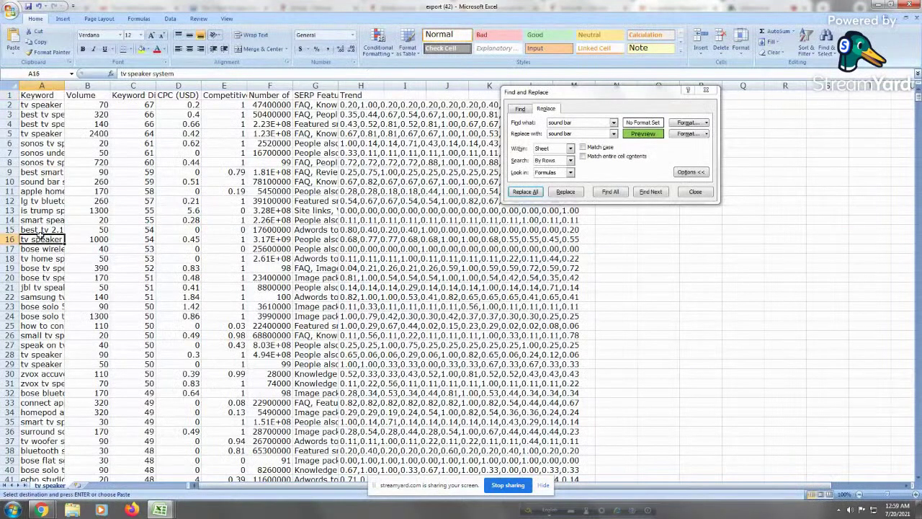
pyautogui.click(43, 201)
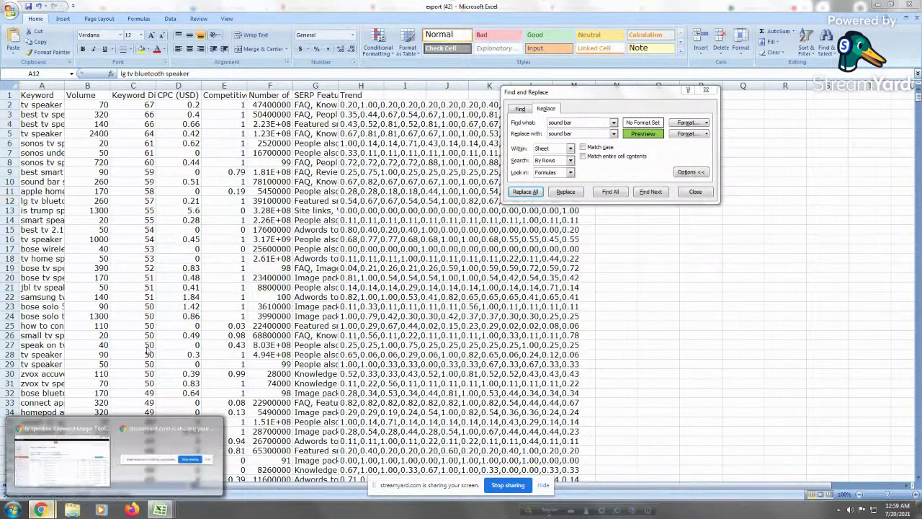
# Return to Semrush, run the "tv sound system" search, and export all of its results in XLSX format
pyautogui.click(45, 464)
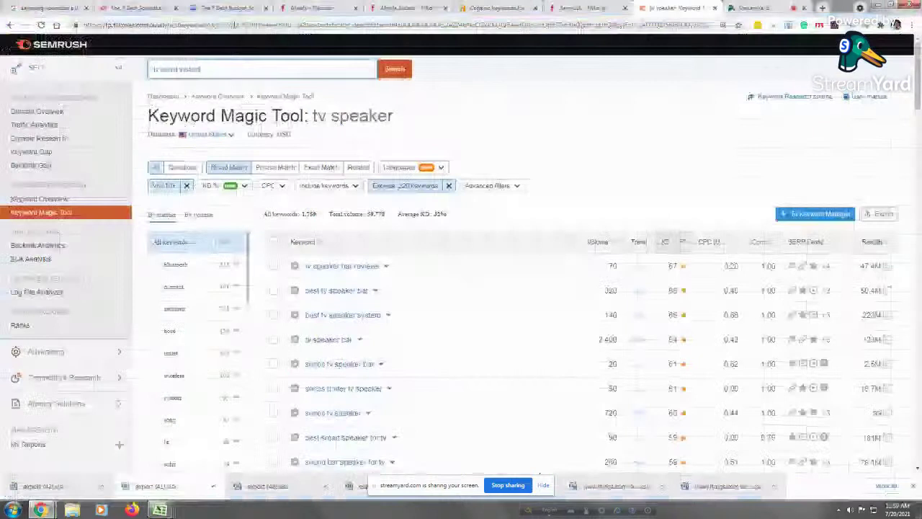
pyautogui.click(394, 69)
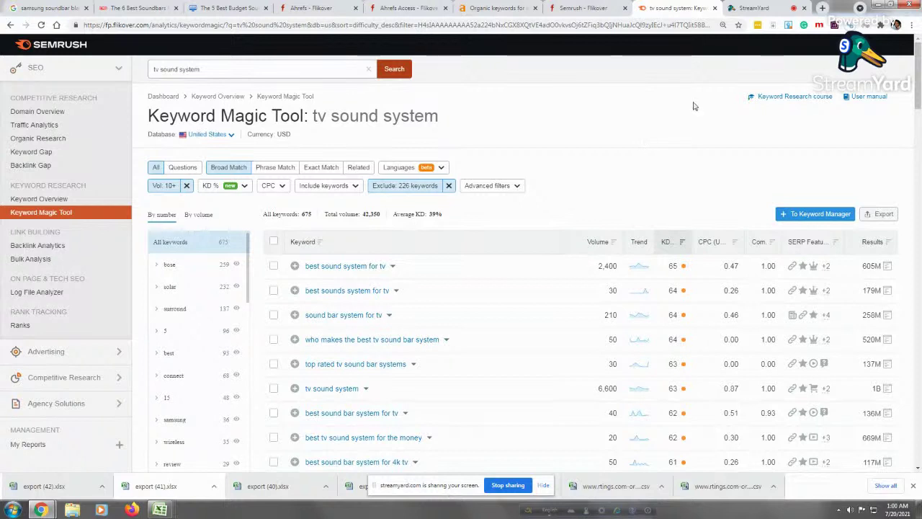
pyautogui.click(885, 214)
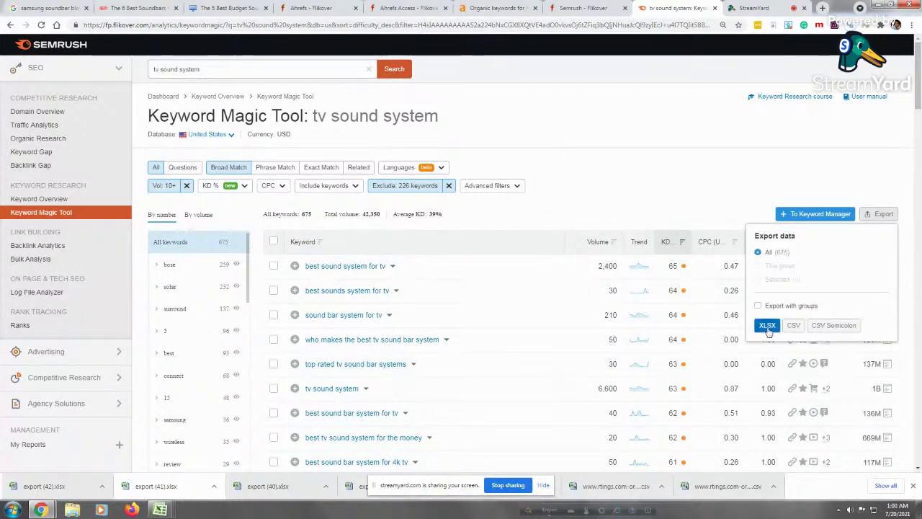
pyautogui.click(767, 326)
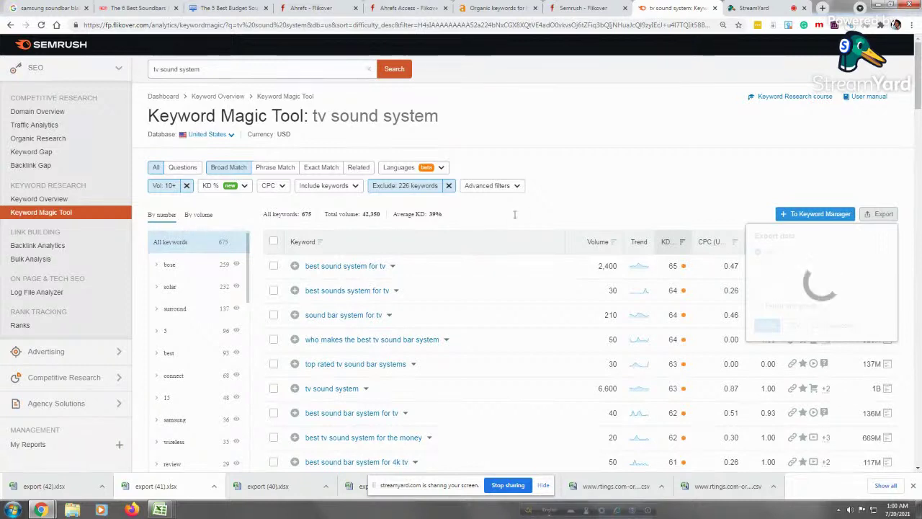
pyautogui.moveTo(673, 266)
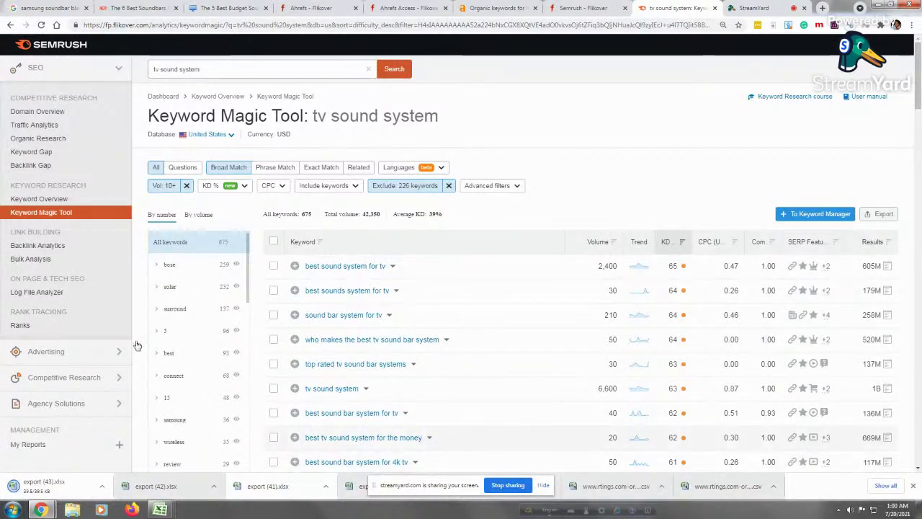
# Switch to Excel and close the emptied export (39) workbook without saving its changes
pyautogui.moveTo(160, 509)
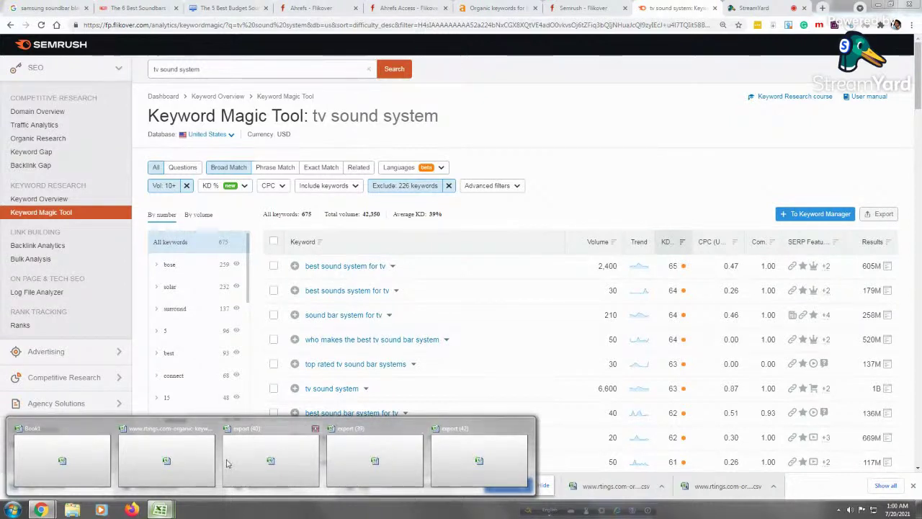
pyautogui.click(267, 455)
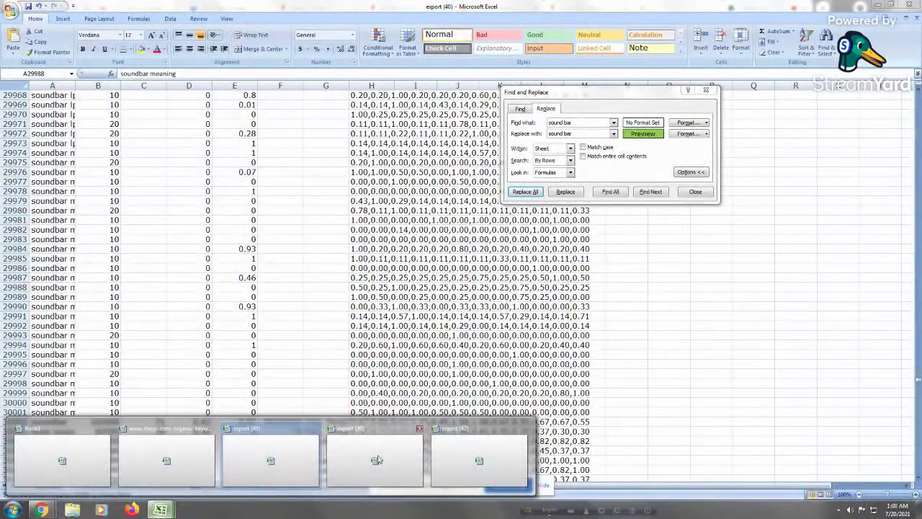
pyautogui.click(374, 459)
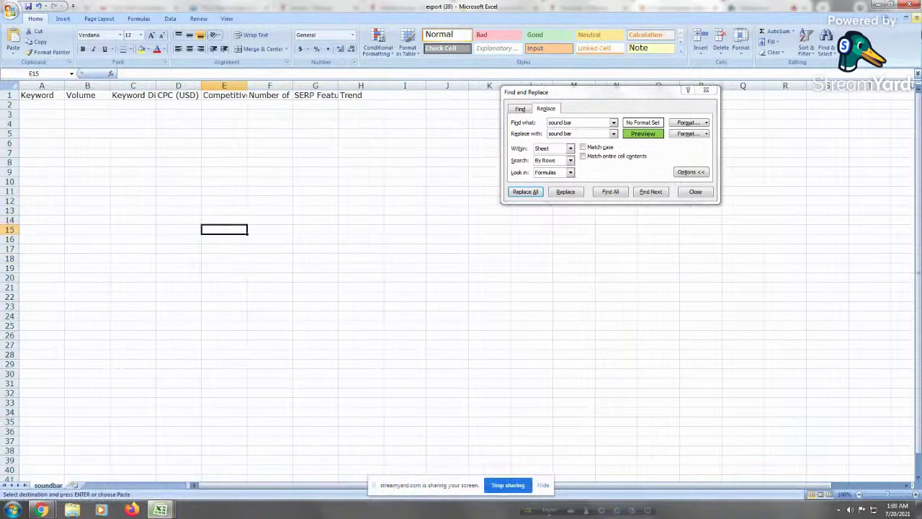
pyautogui.click(909, 4)
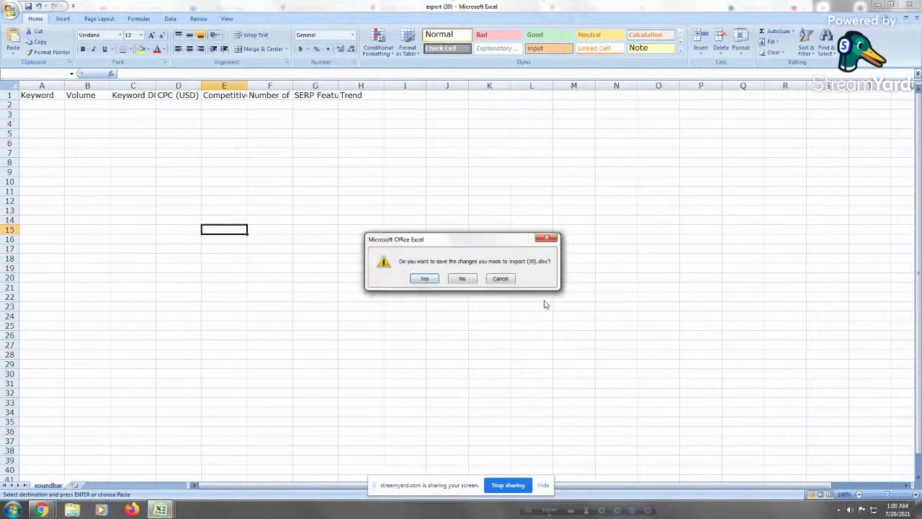
pyautogui.click(462, 279)
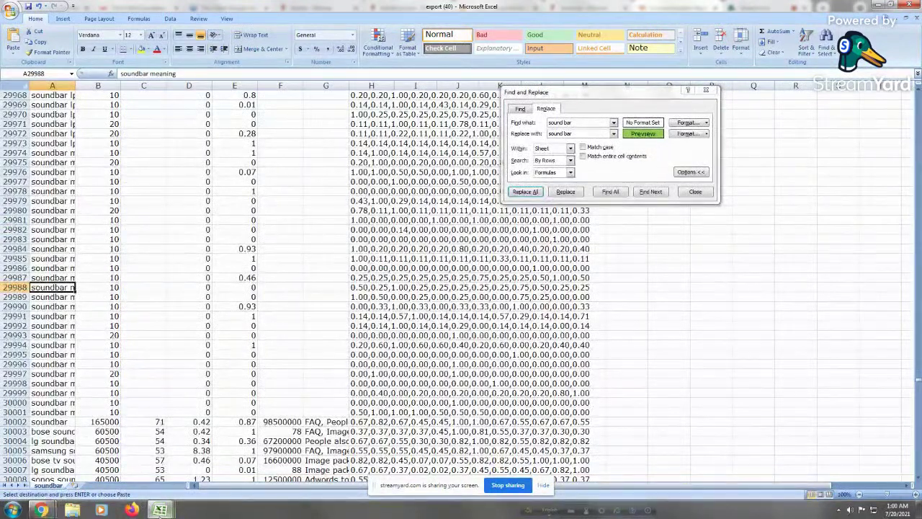
# Return to the browser and open the downloaded export (41) and export (43) workbooks in Excel
pyautogui.moveTo(160, 509)
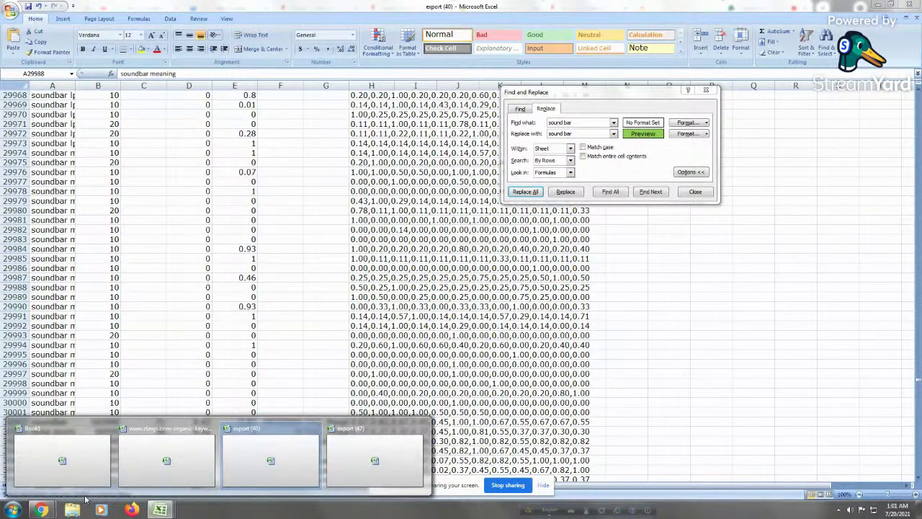
pyautogui.click(41, 510)
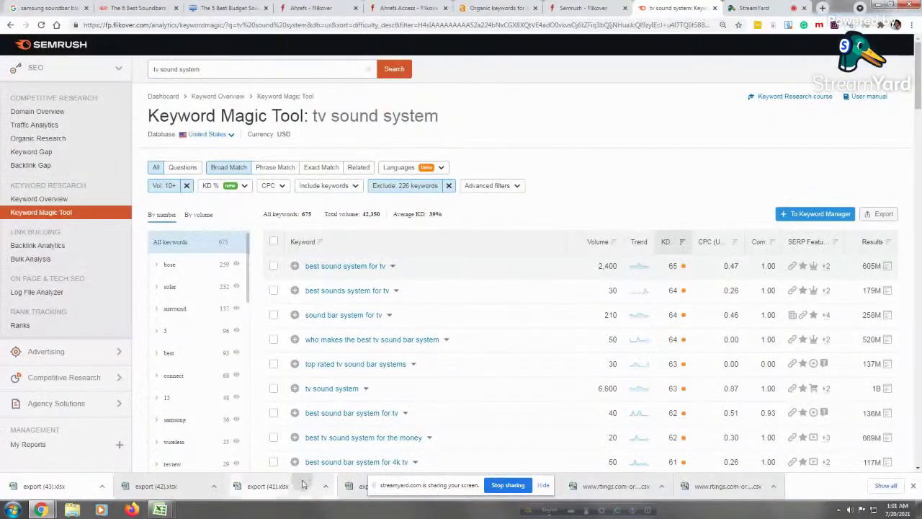
pyautogui.click(40, 486)
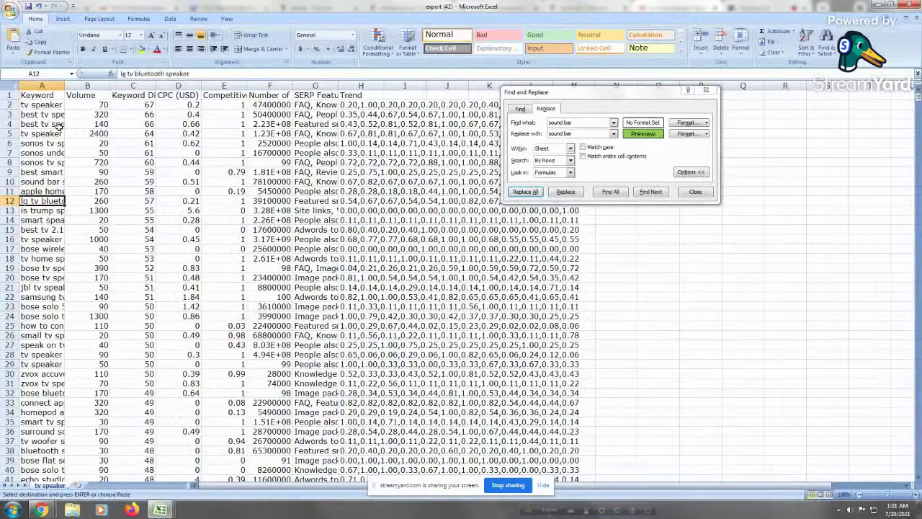
# Cut all keyword rows below the header in export (42), from A2 to the end of the data
pyautogui.click(42, 106)
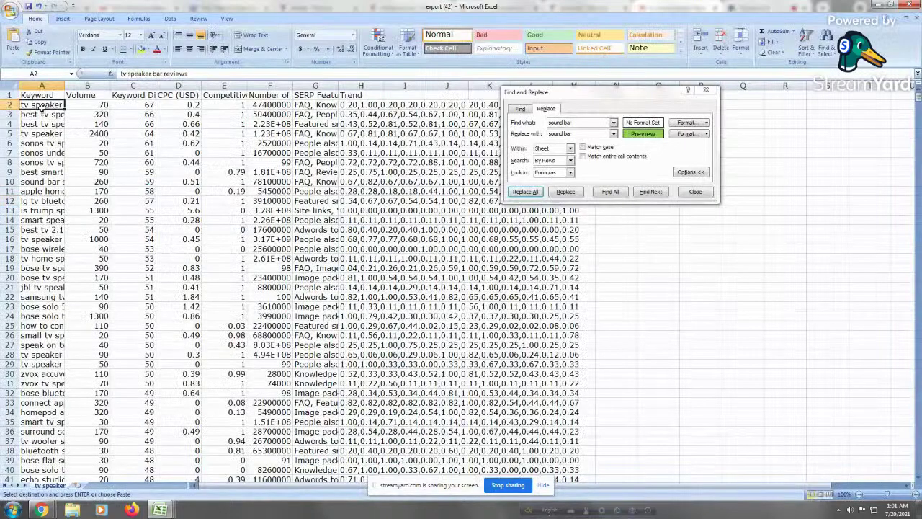
pyautogui.hotkey('ctrl', 'shift', 'End')
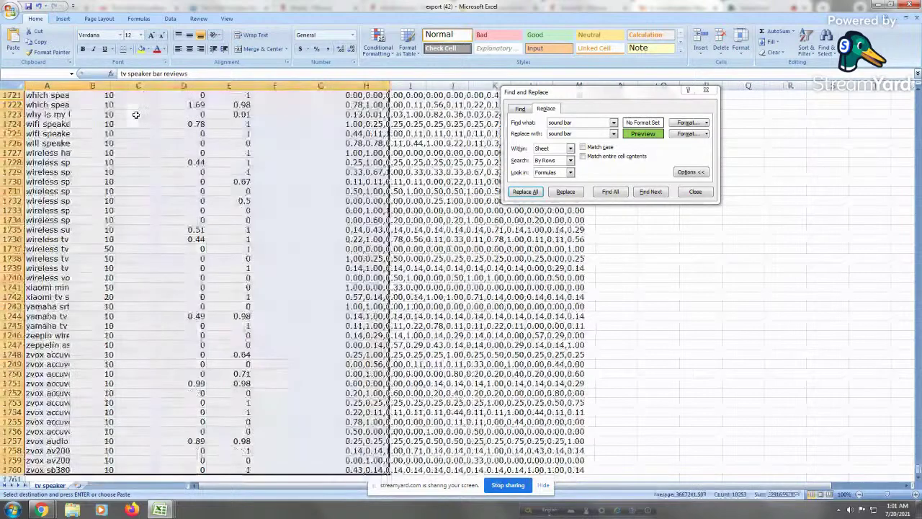
pyautogui.rightClick(274, 229)
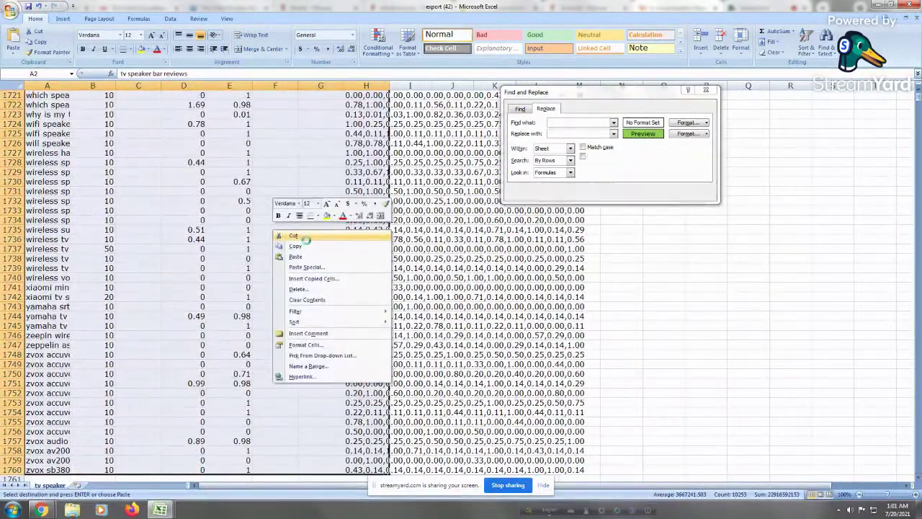
pyautogui.click(305, 238)
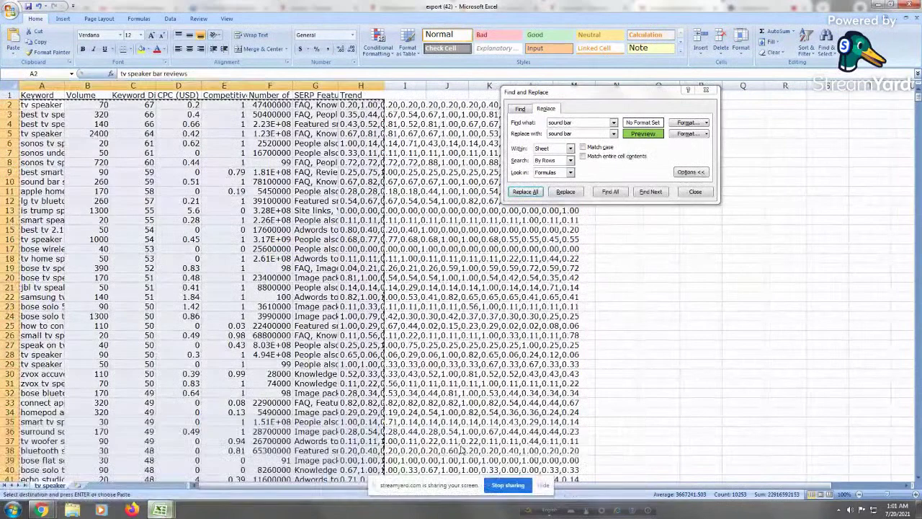
# Paste the cut rows into export (41) starting at cell A13307, and go to the first empty row below them
pyautogui.hotkey('ctrl', 'Tab')
pyautogui.click(43, 325)
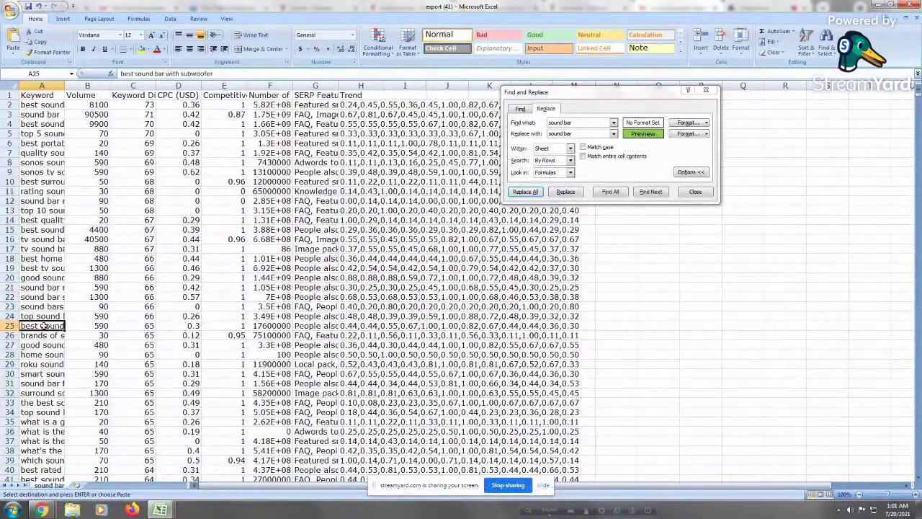
pyautogui.hotkey('ctrl', 'Down')
pyautogui.press('Down')
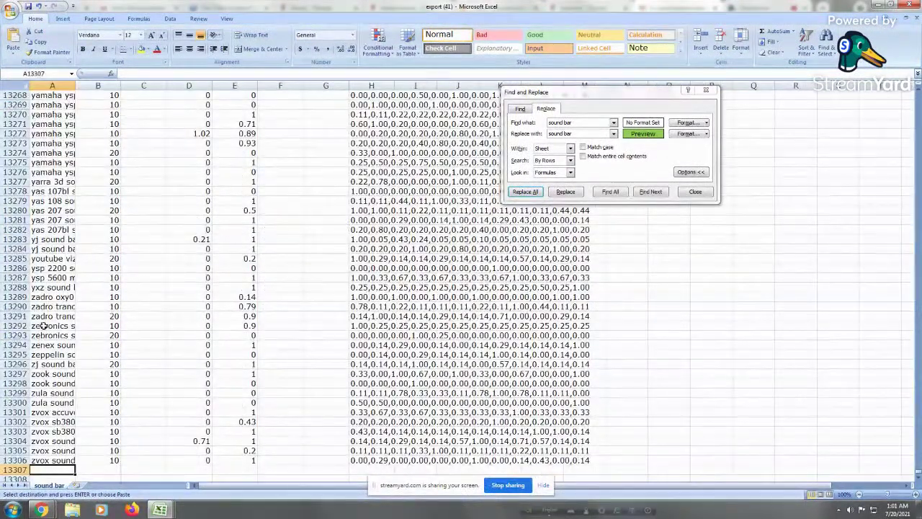
pyautogui.hotkey('ctrl', 'v')
pyautogui.hotkey('ctrl', 'Down')
pyautogui.press('Down')
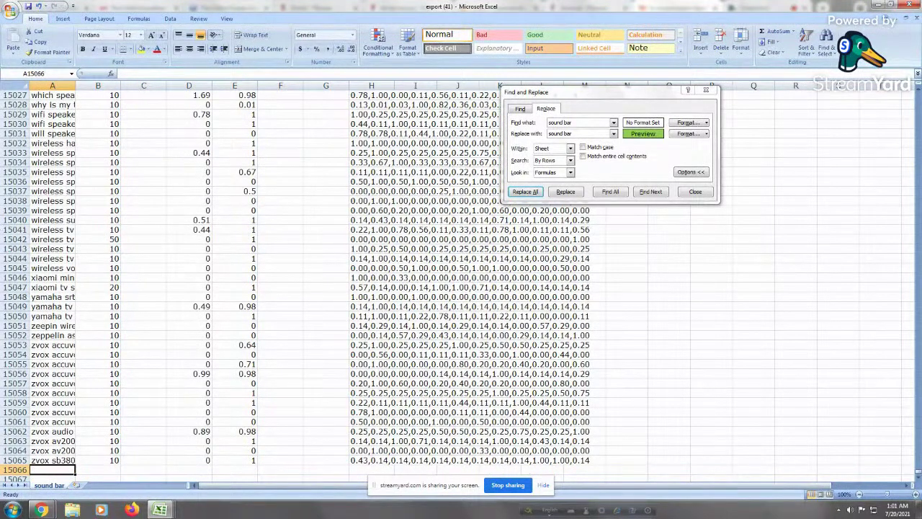
# Copy all keyword rows below the header in export (43), from A2 to the end of the data
pyautogui.moveTo(157, 510)
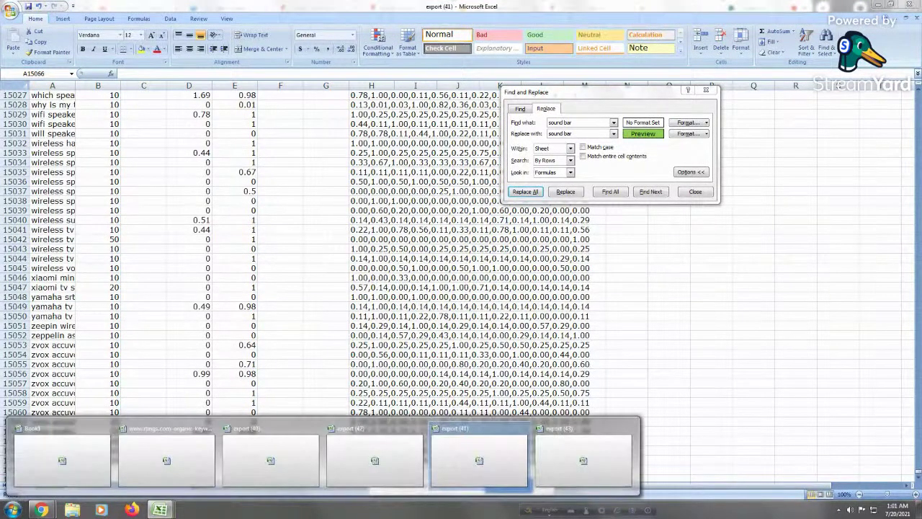
pyautogui.click(599, 473)
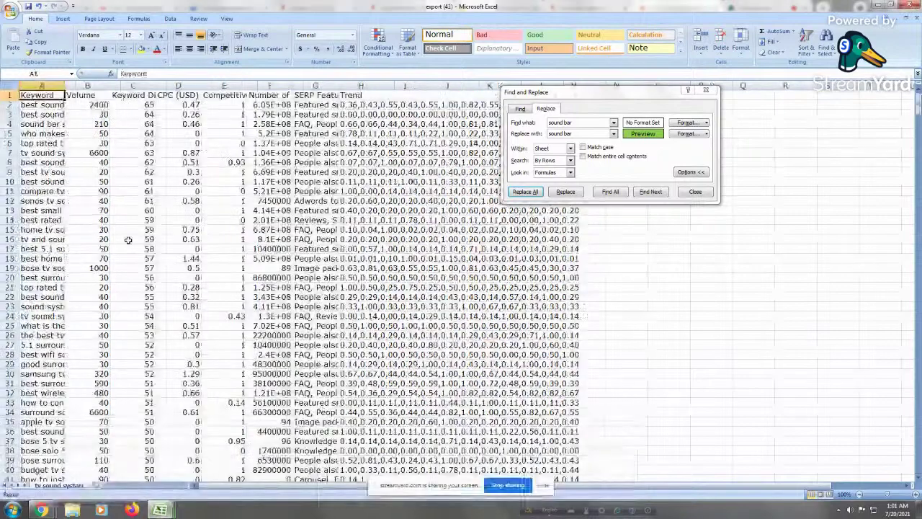
pyautogui.click(66, 105)
pyautogui.hotkey('ctrl', 'shift', 'Down')
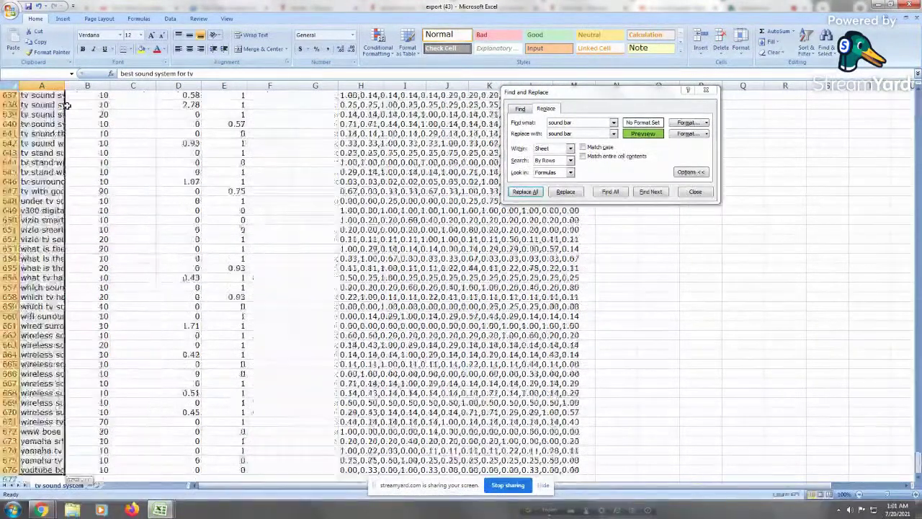
pyautogui.hotkey('ctrl', 'shift', 'Right')
pyautogui.rightClick(189, 178)
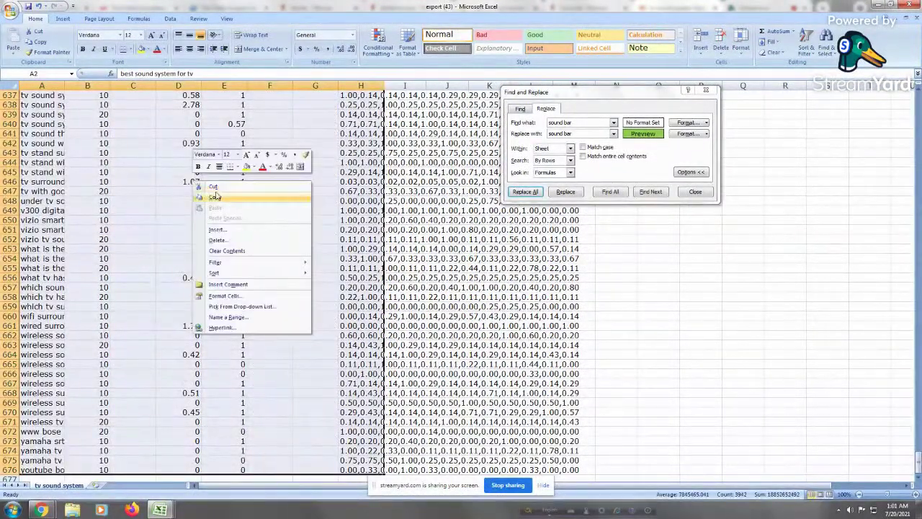
pyautogui.click(209, 196)
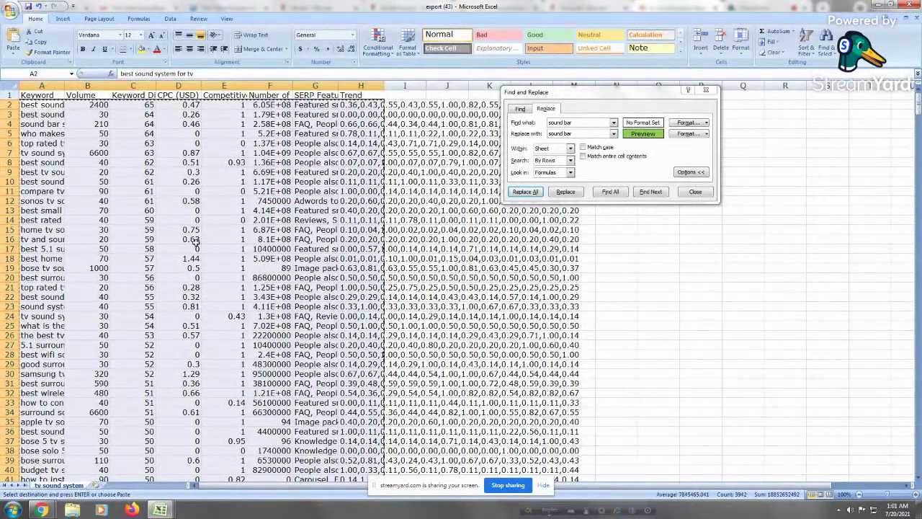
# Redo the undone paste in export (41) and return to the first empty row below the pasted data, A15066
pyautogui.hotkey('ctrl', 'Tab')
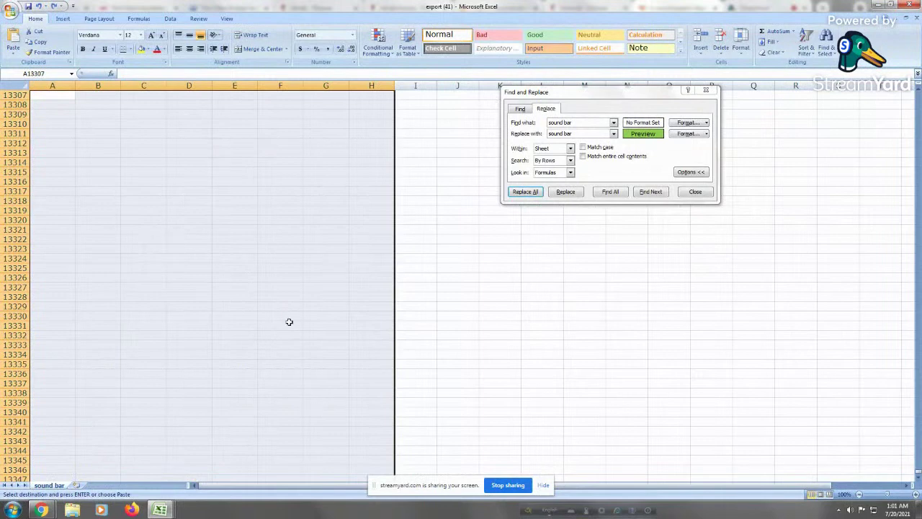
pyautogui.click(55, 7)
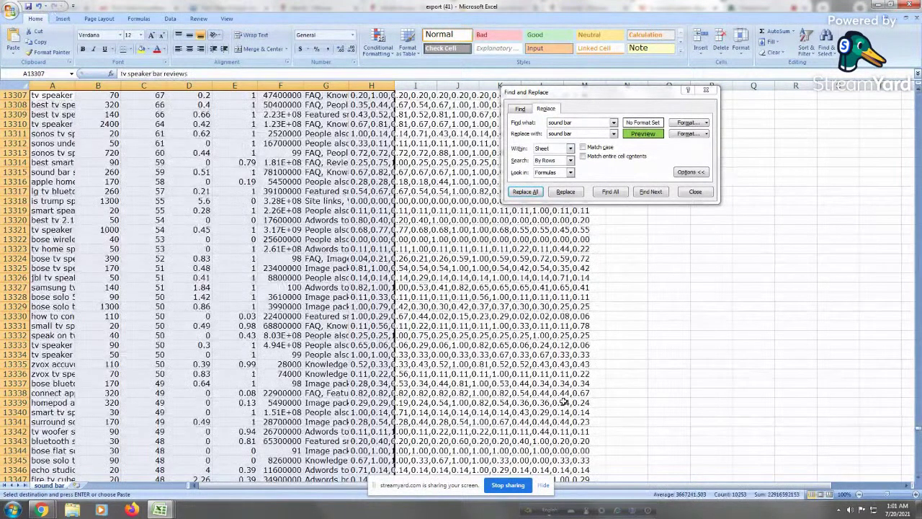
pyautogui.moveTo(160, 510)
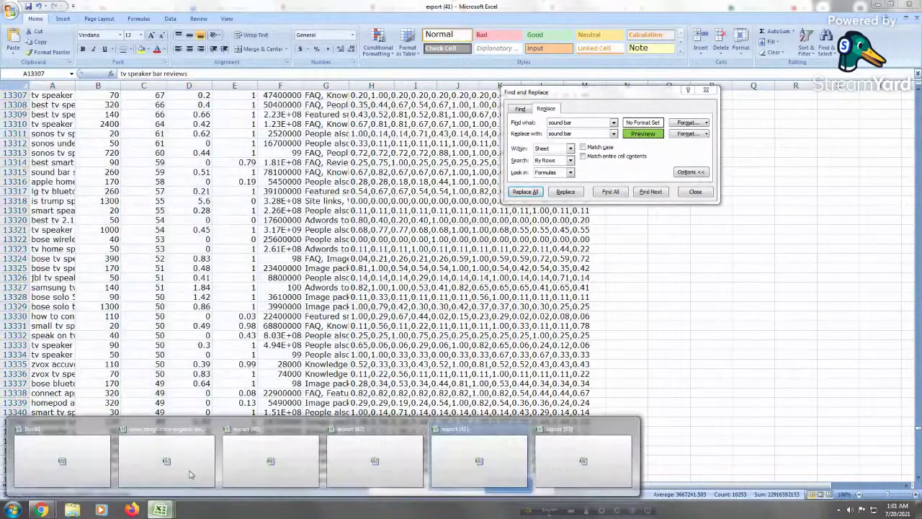
pyautogui.click(565, 451)
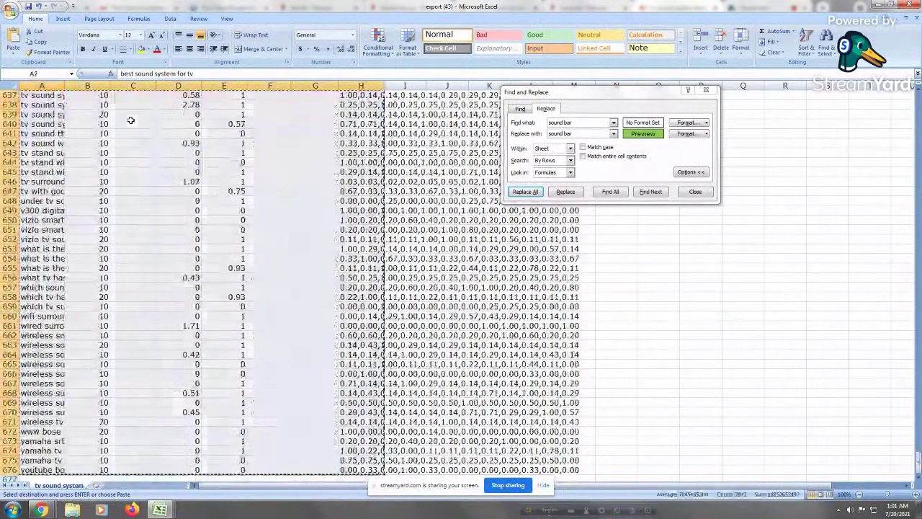
pyautogui.rightClick(205, 162)
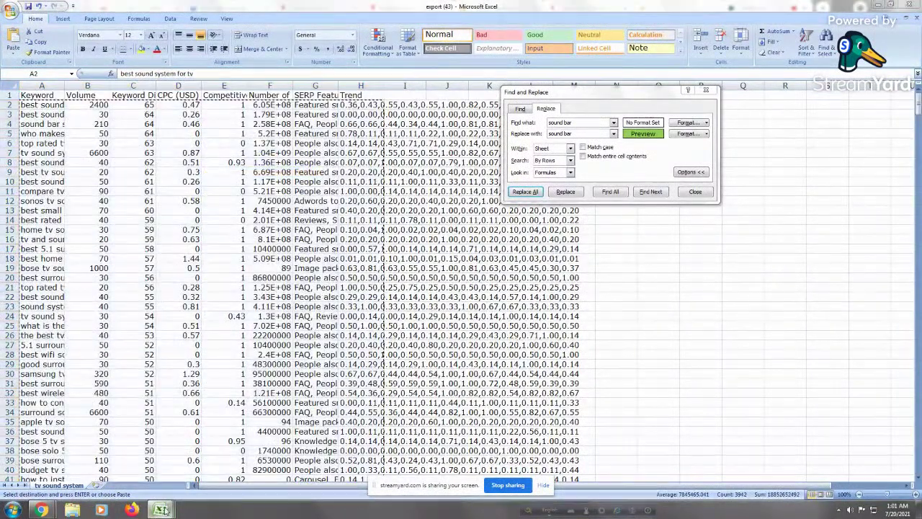
pyautogui.moveTo(160, 509)
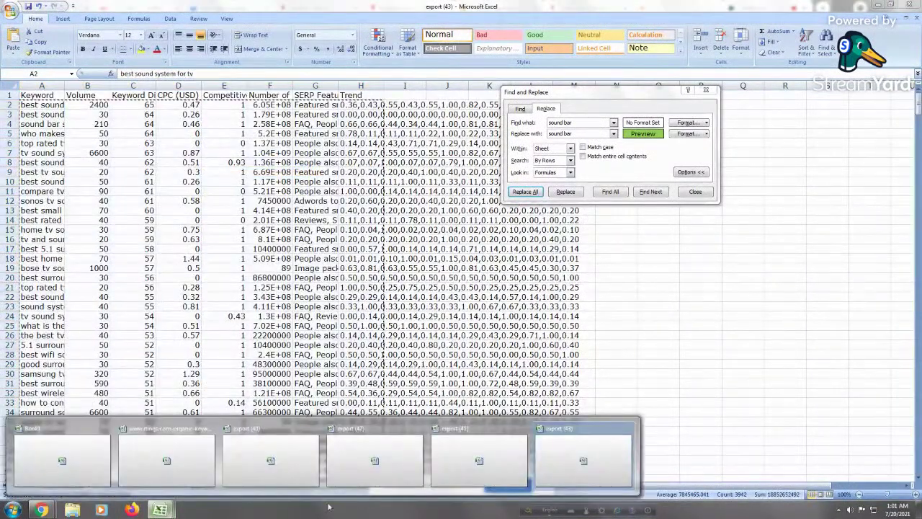
pyautogui.click(494, 451)
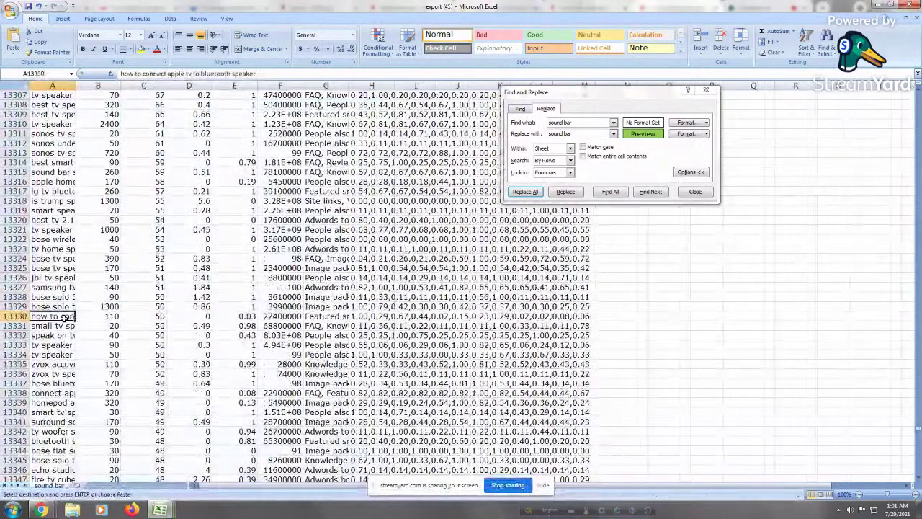
pyautogui.press('Down')
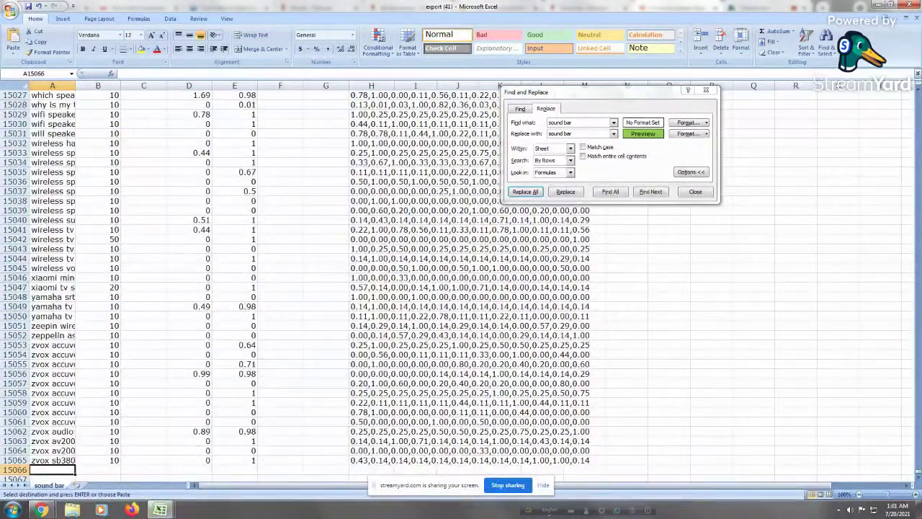
# Close the export (41) and export (42) workbooks without saving their changes
pyautogui.moveTo(160, 509)
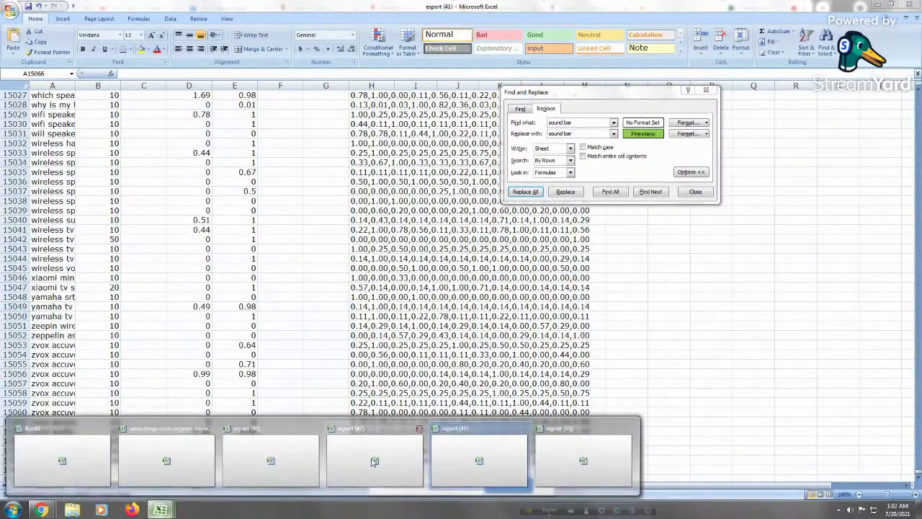
pyautogui.click(370, 459)
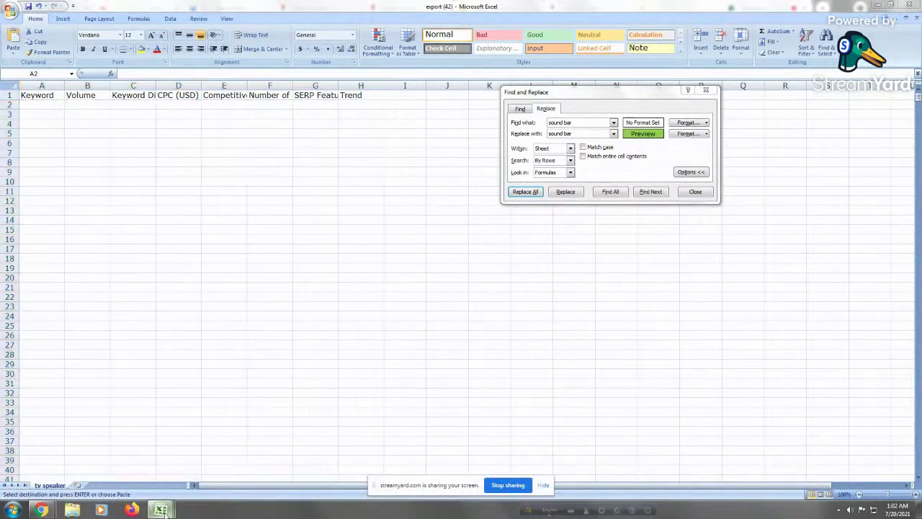
pyautogui.moveTo(160, 510)
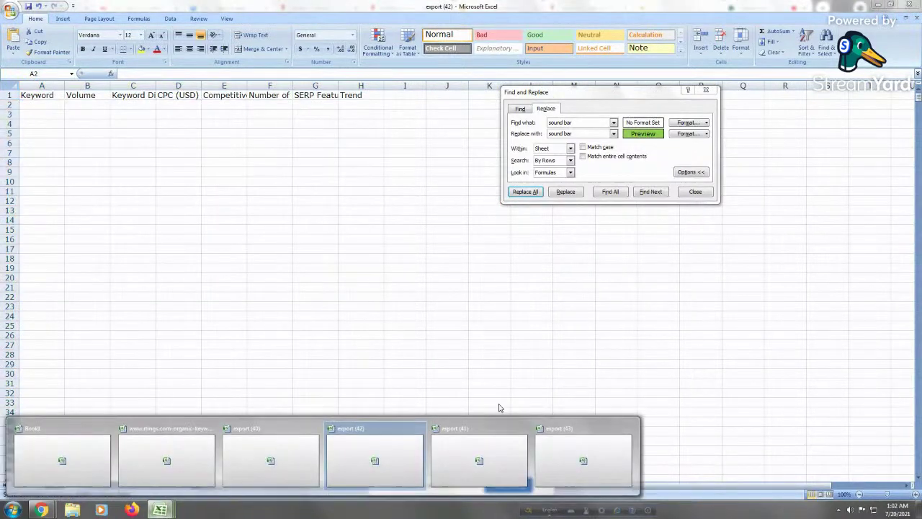
pyautogui.click(485, 451)
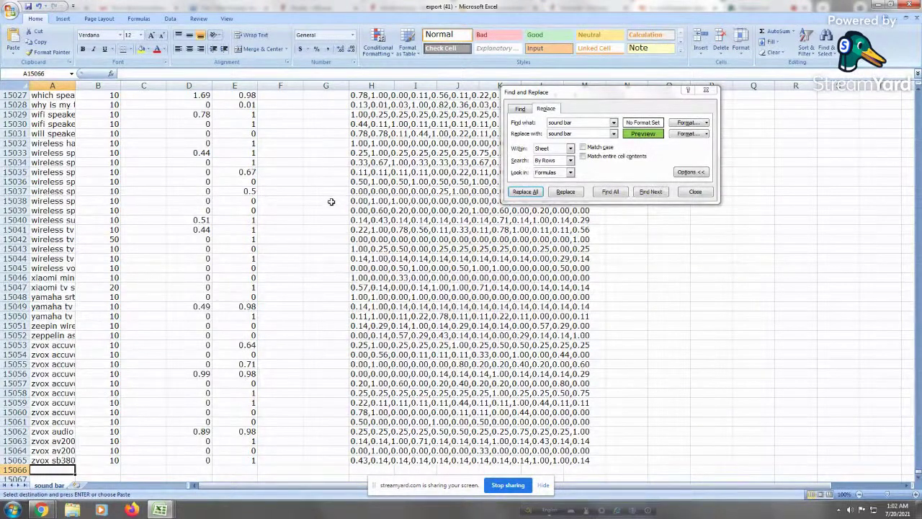
pyautogui.click(911, 5)
pyautogui.click(463, 278)
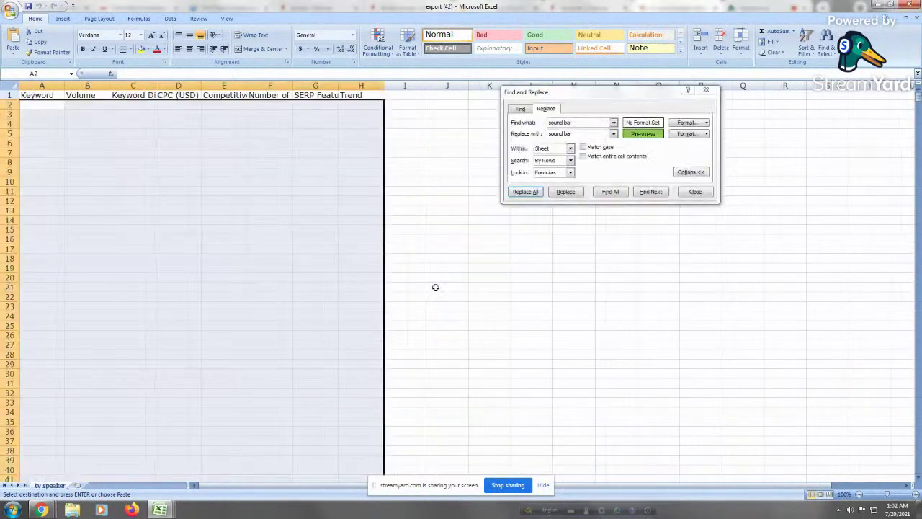
pyautogui.click(221, 158)
pyautogui.click(907, 5)
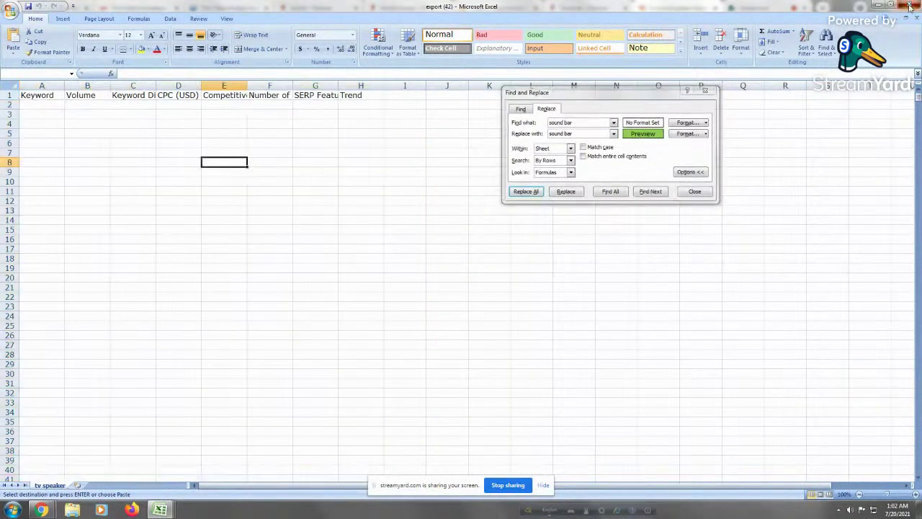
pyautogui.click(467, 280)
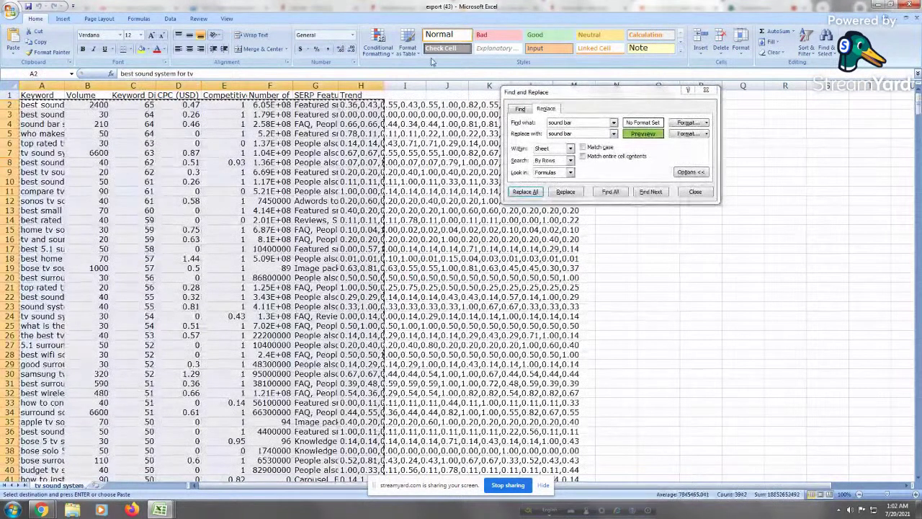
# Switch to the browser and reopen the export (42) and export (41) workbooks from its downloads list
pyautogui.click(42, 133)
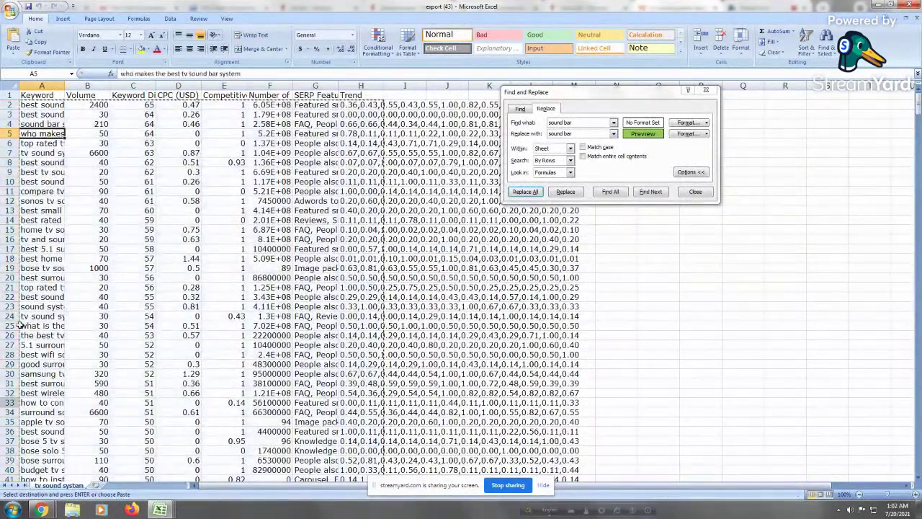
pyautogui.hotkey('ctrl', 'Down')
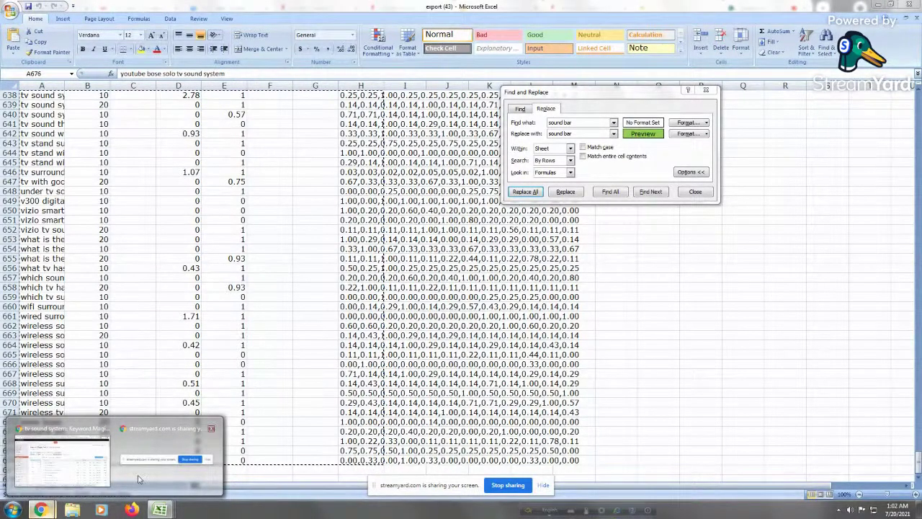
pyautogui.click(51, 464)
pyautogui.click(911, 24)
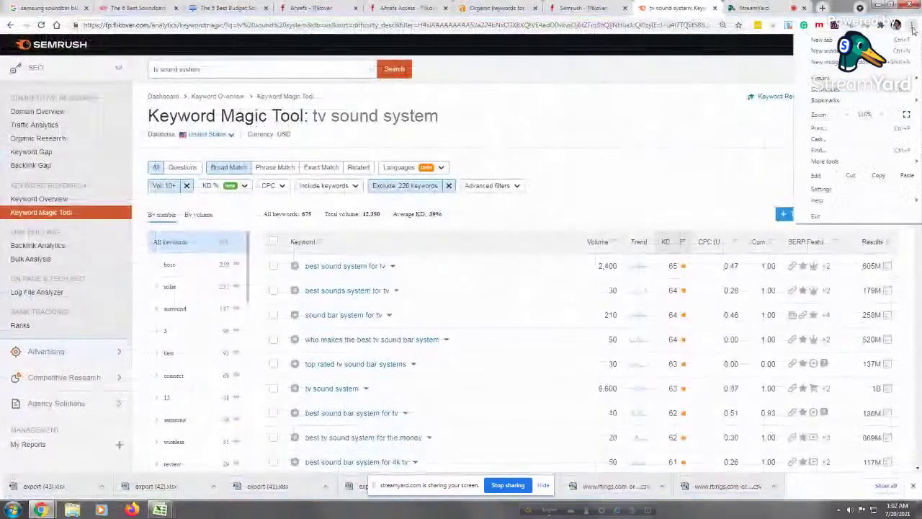
pyautogui.click(821, 89)
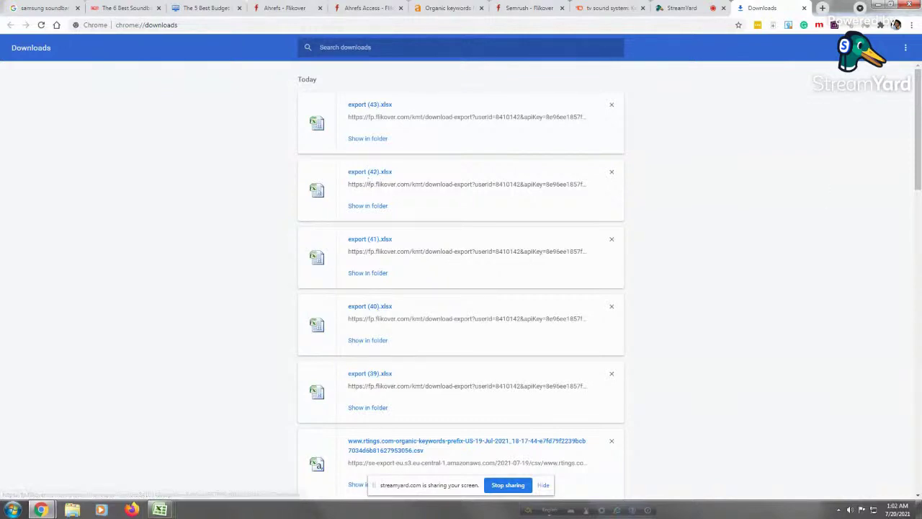
pyautogui.moveTo(160, 509)
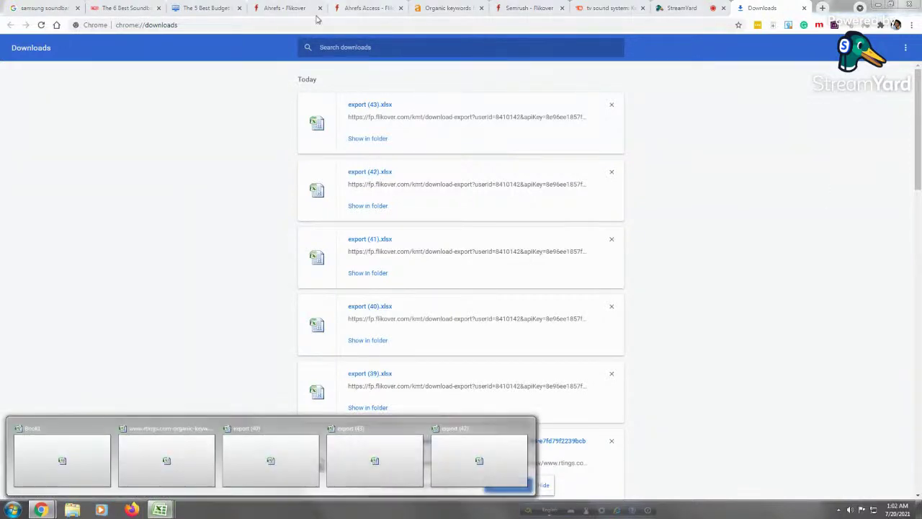
pyautogui.click(376, 239)
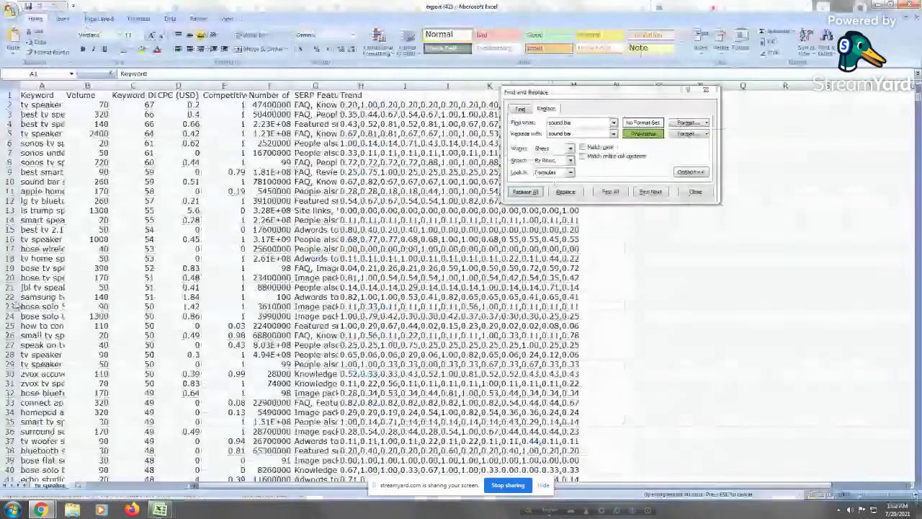
# Cut all sound bar keyword rows below the header in export (41), from A2 to the end of the data
pyautogui.moveTo(160, 509)
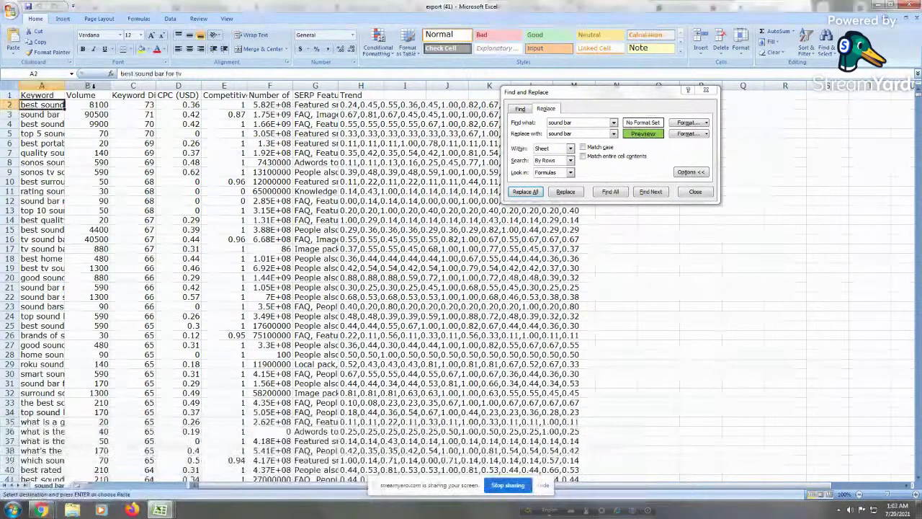
pyautogui.hotkey('ctrl', 'shift', 'End')
pyautogui.hotkey('ctrl', 'c')
pyautogui.rightClick(354, 155)
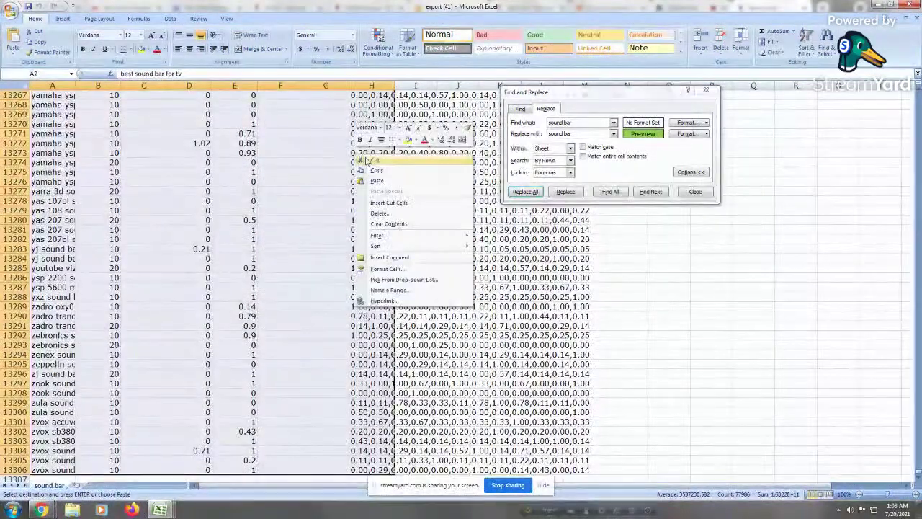
pyautogui.click(365, 160)
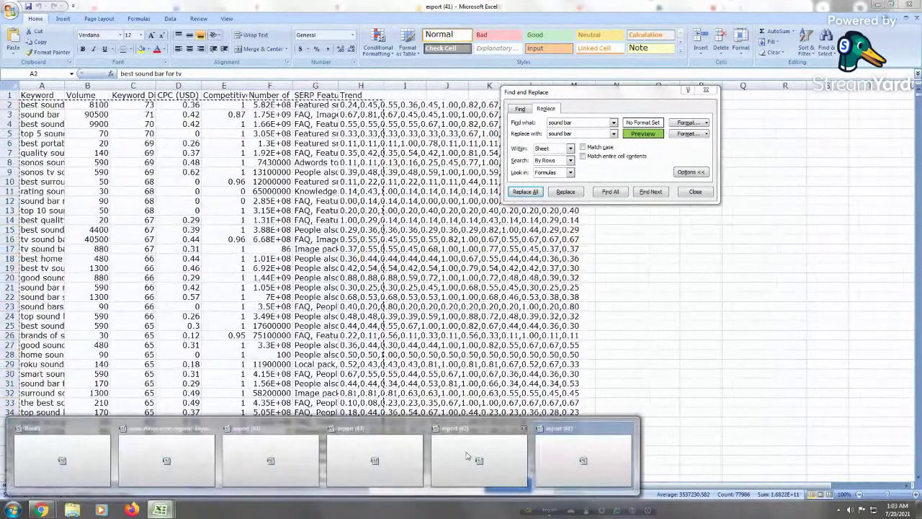
# Paste the cut sound bar rows into export (42) starting at cell A1761, below the last tv speaker keyword
pyautogui.click(484, 448)
pyautogui.click(44, 222)
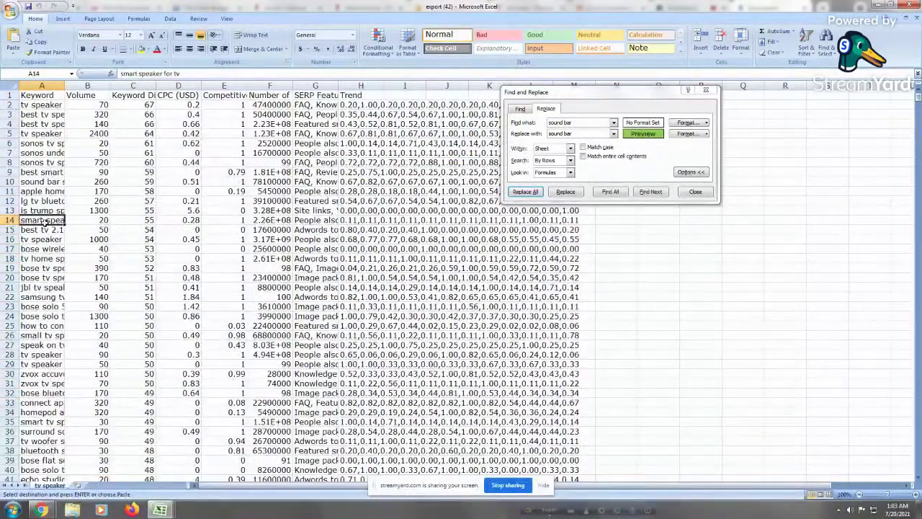
pyautogui.hotkey('ctrl', 'shift', 'Down')
pyautogui.hotkey('ctrl', 'shift', 'Down')
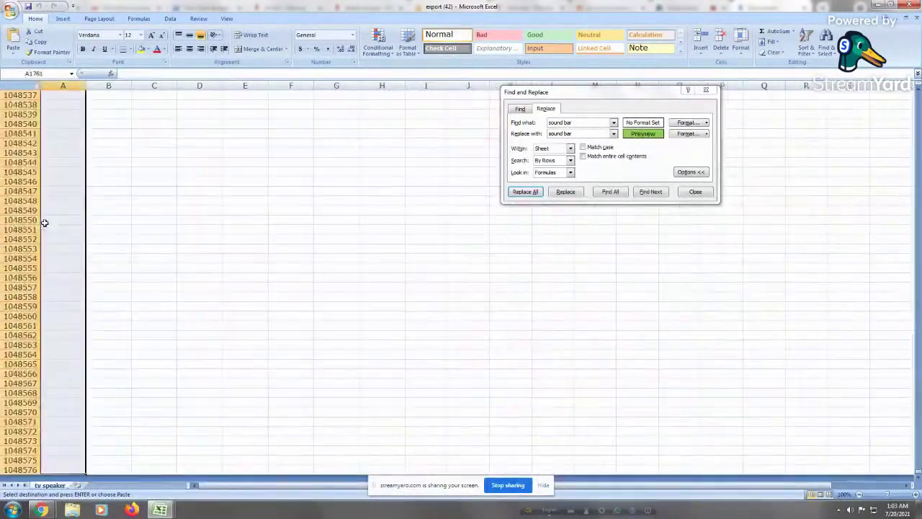
pyautogui.hotkey('ctrl', 'Down')
pyautogui.press('Down')
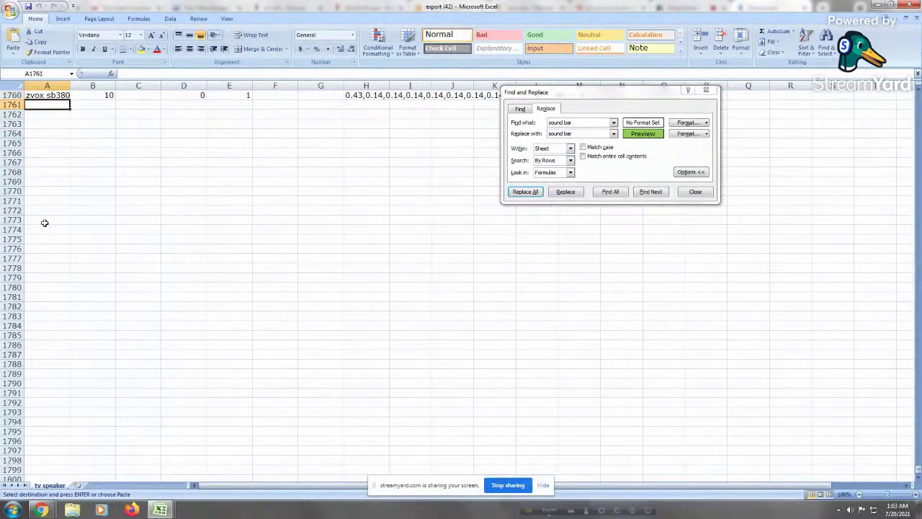
pyautogui.press('Return')
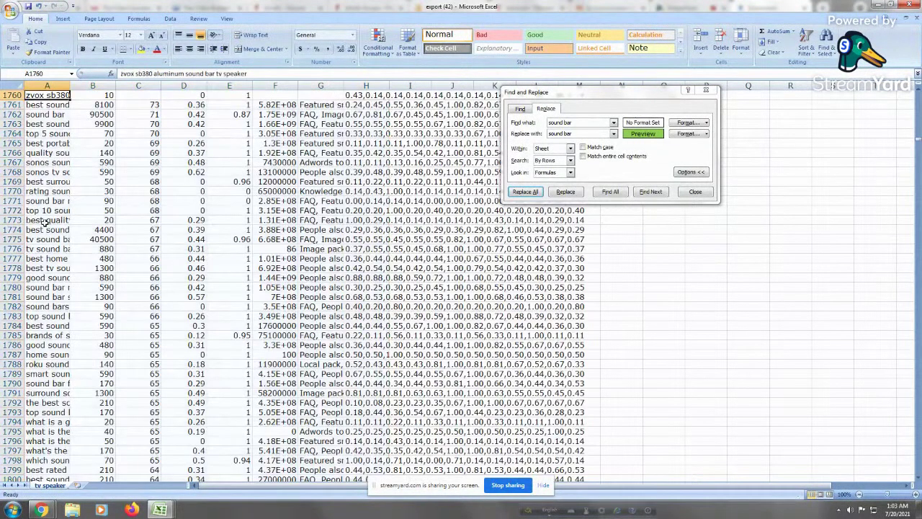
# Copy all keyword rows below the header in export (42) and paste them into export (43) starting at cell A677
pyautogui.hotkey('ctrl', 'Home')
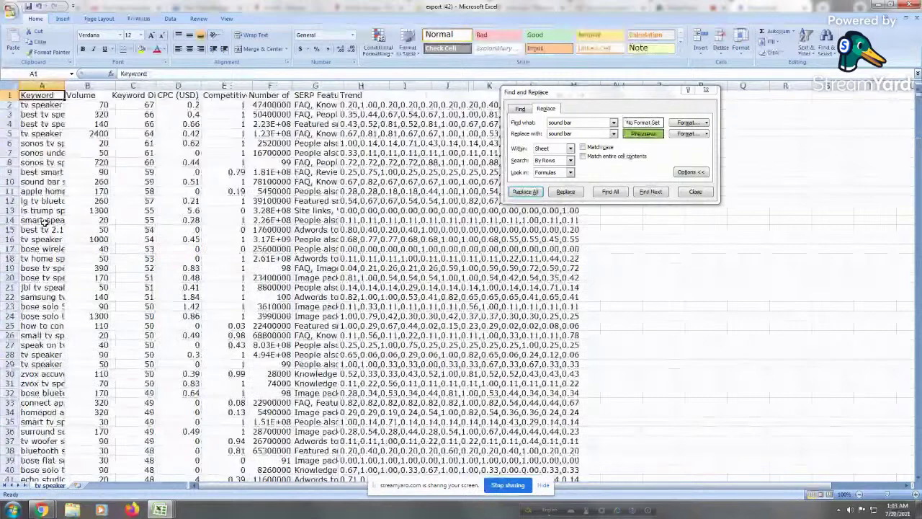
pyautogui.press('Down')
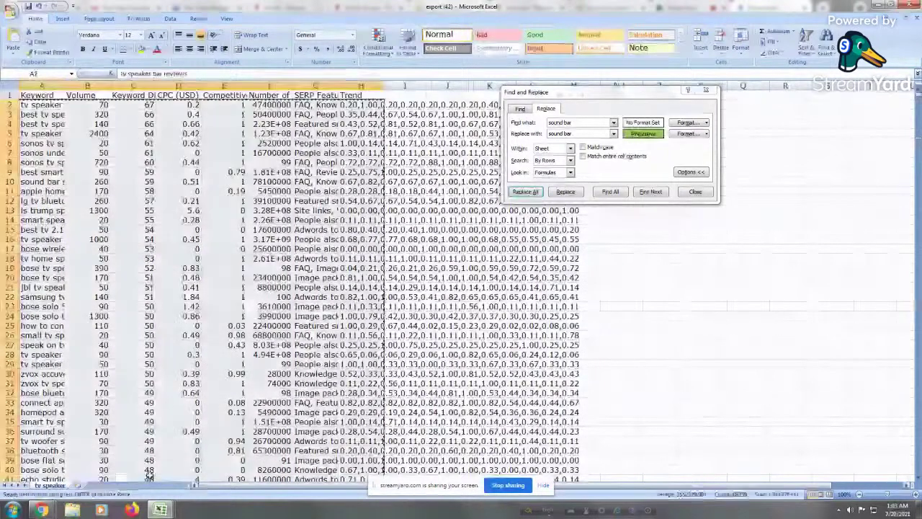
pyautogui.moveTo(160, 509)
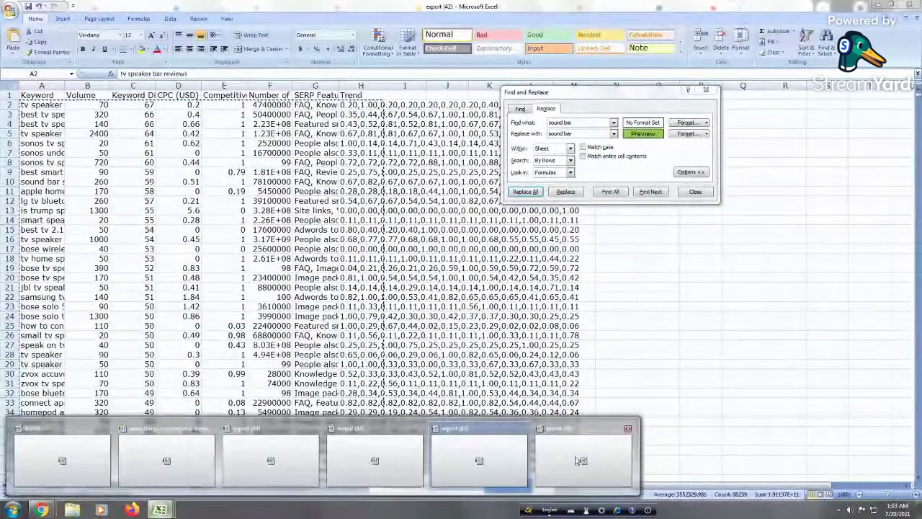
pyautogui.click(556, 469)
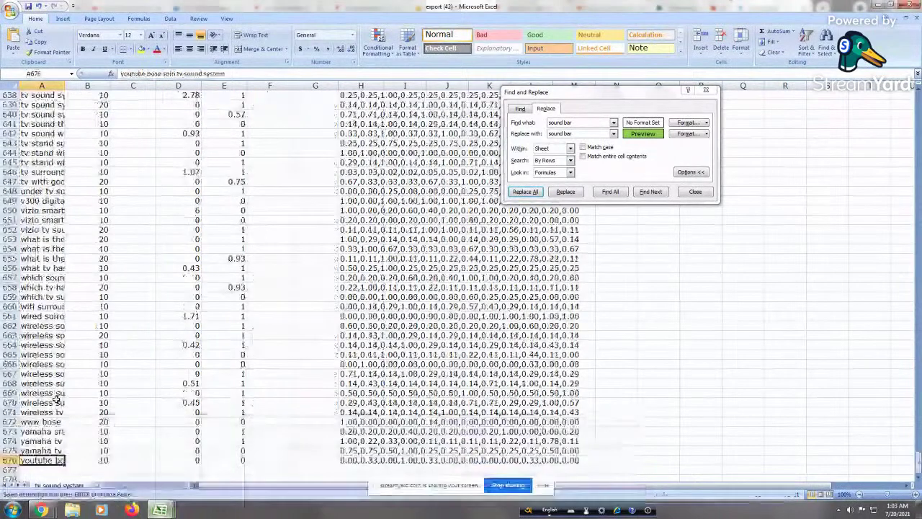
pyautogui.click(43, 469)
pyautogui.rightClick(43, 469)
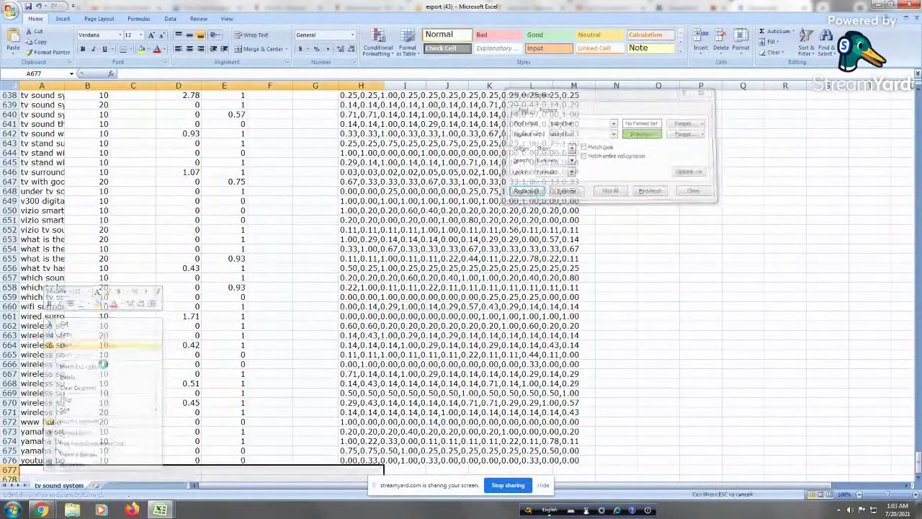
pyautogui.click(67, 345)
# Copy all keyword rows in export (43) from A2 to the end of the data, leaving out the header
pyautogui.click(54, 316)
pyautogui.hotkey('ctrl', 'Home')
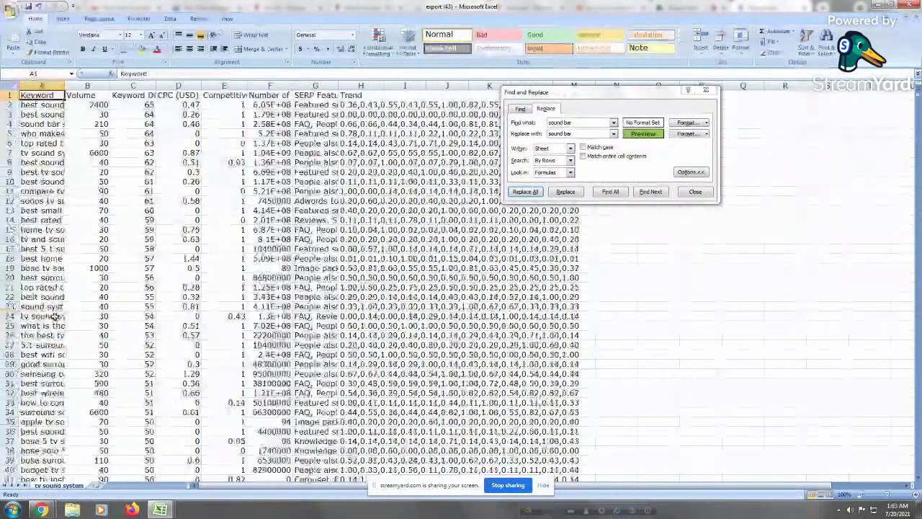
pyautogui.hotkey('ctrl', 'shift', 'End')
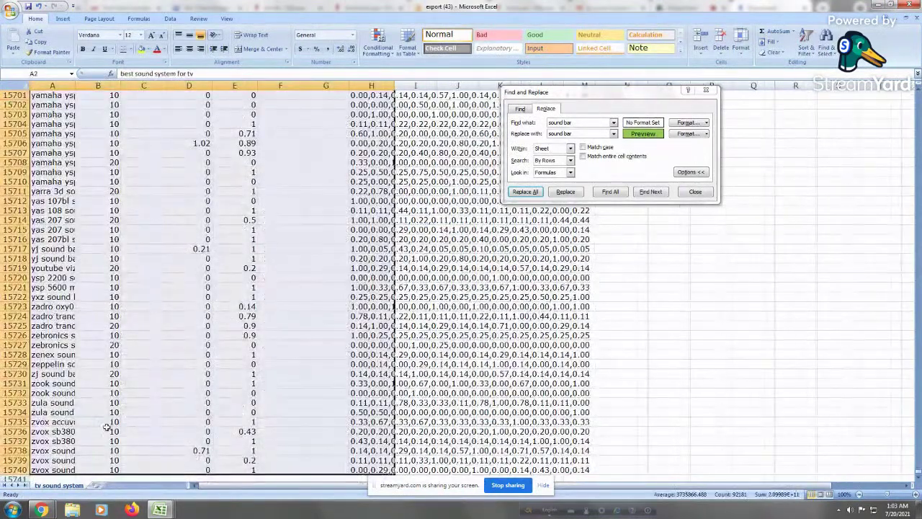
pyautogui.rightClick(326, 188)
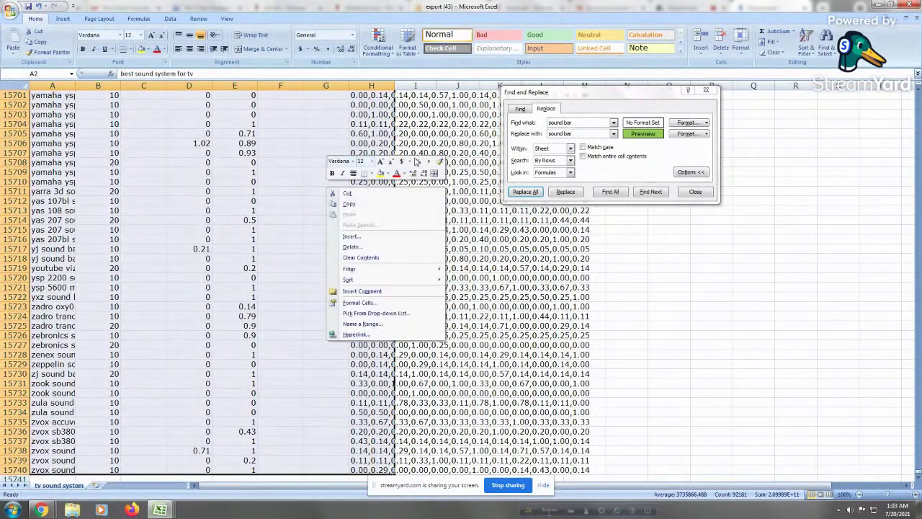
pyautogui.click(388, 203)
# Paste the copied rows into export (40) starting at cell A39644, below the last soundbar keyword
pyautogui.moveTo(160, 509)
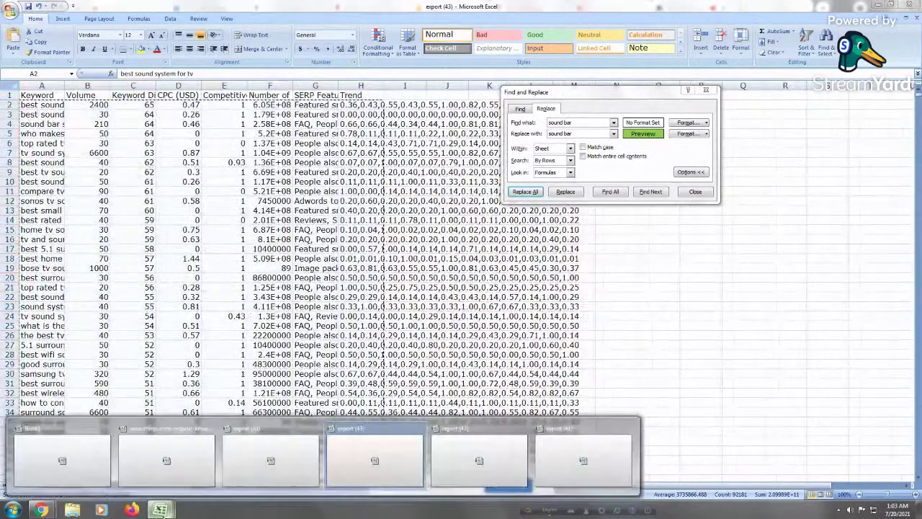
pyautogui.click(270, 442)
pyautogui.click(44, 344)
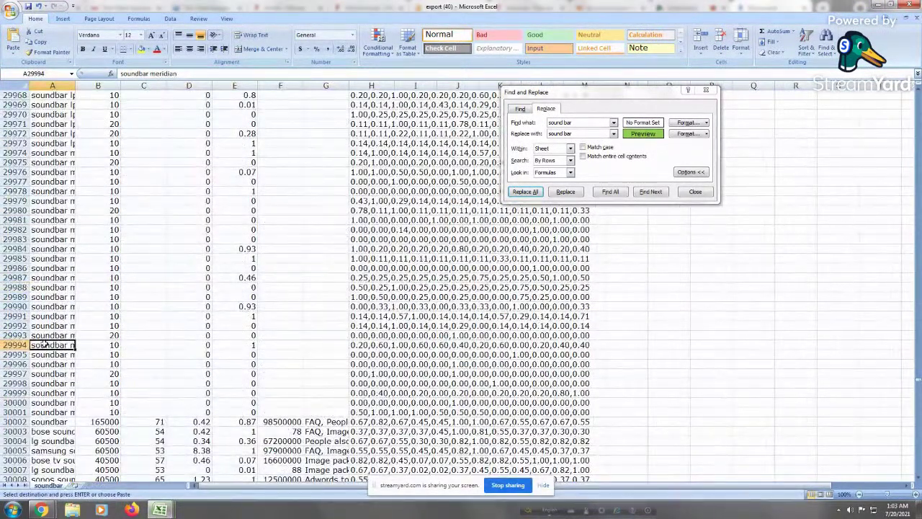
pyautogui.hotkey('ctrl', 'Down')
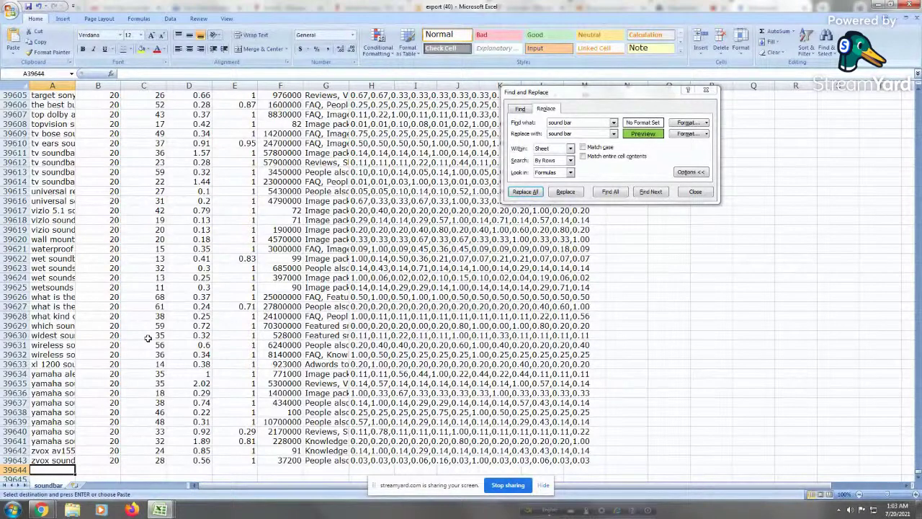
pyautogui.hotkey('ctrl', 'Home')
pyautogui.click(56, 172)
pyautogui.click(49, 152)
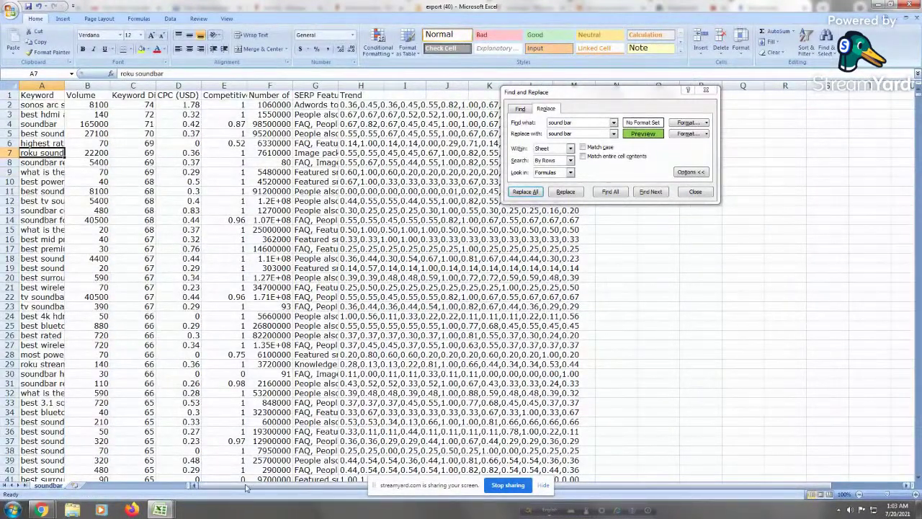
pyautogui.click(63, 277)
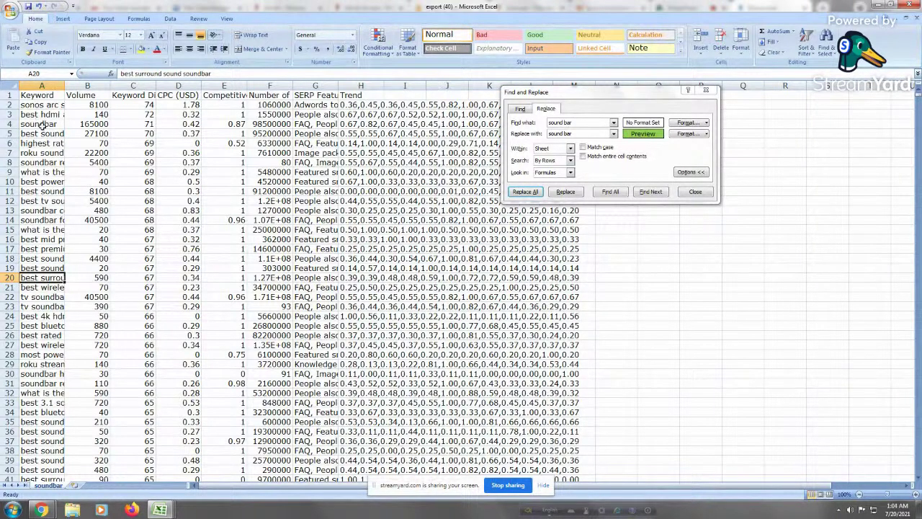
pyautogui.moveTo(42, 134); pyautogui.dragTo(42, 124)
# Save the export (40) workbook to the Desktop as an Excel Workbook named Soundbar
pyautogui.click(11, 12)
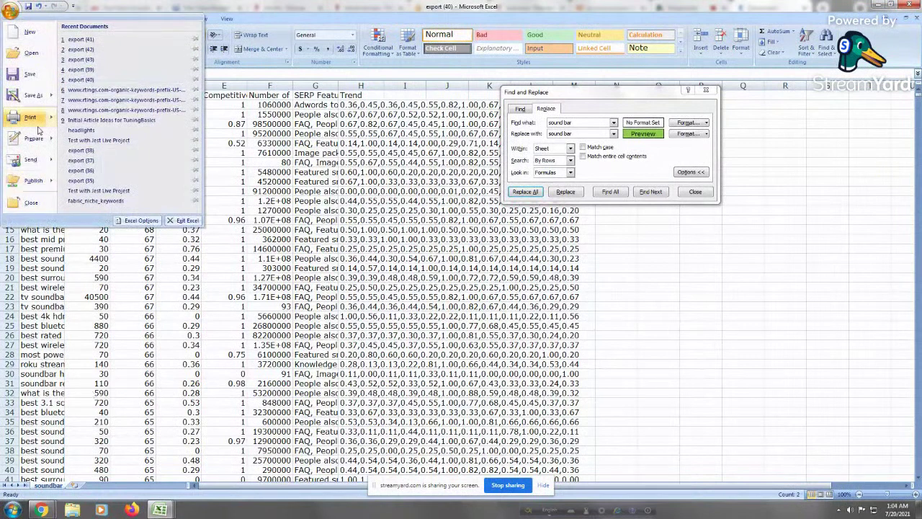
pyautogui.moveTo(33, 101)
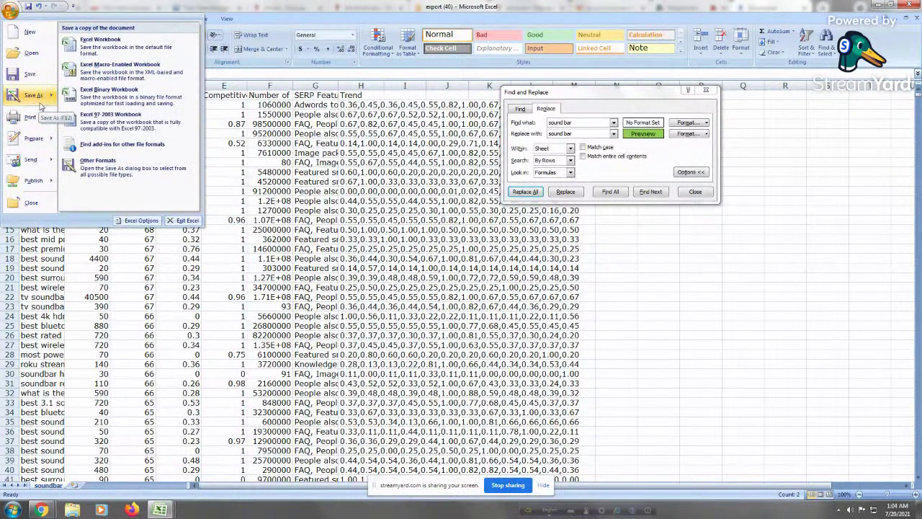
pyautogui.click(110, 55)
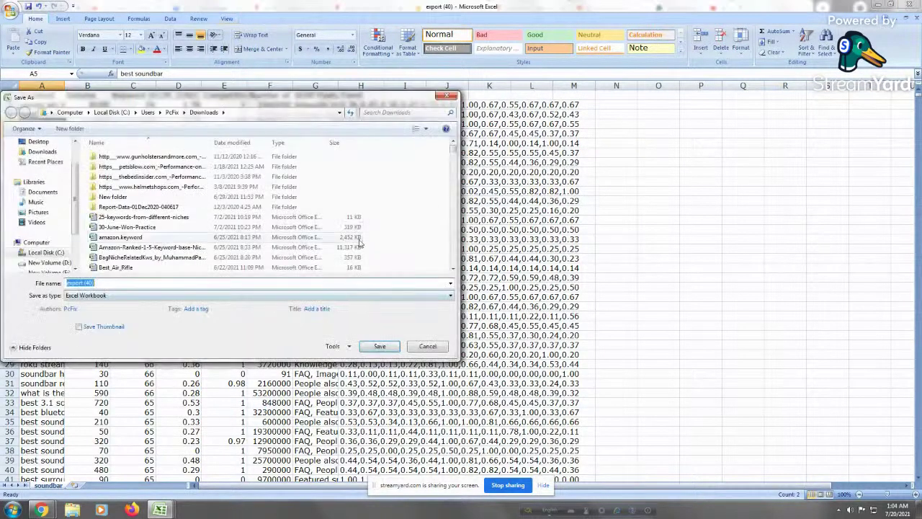
pyautogui.click(129, 281)
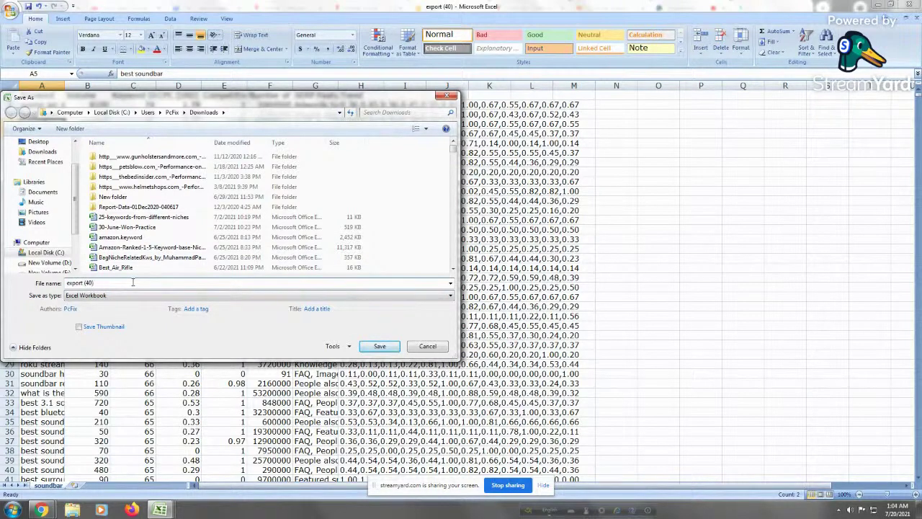
pyautogui.press('BackSpace')
pyautogui.press('BackSpace')
pyautogui.press('BackSpace')
pyautogui.press('BackSpace')
pyautogui.press('BackSpace')
pyautogui.press('BackSpace')
pyautogui.press('BackSpace')
pyautogui.press('BackSpace')
pyautogui.press('BackSpace')
pyautogui.press('BackSpace')
pyautogui.press('BackSpace')
pyautogui.write('S')
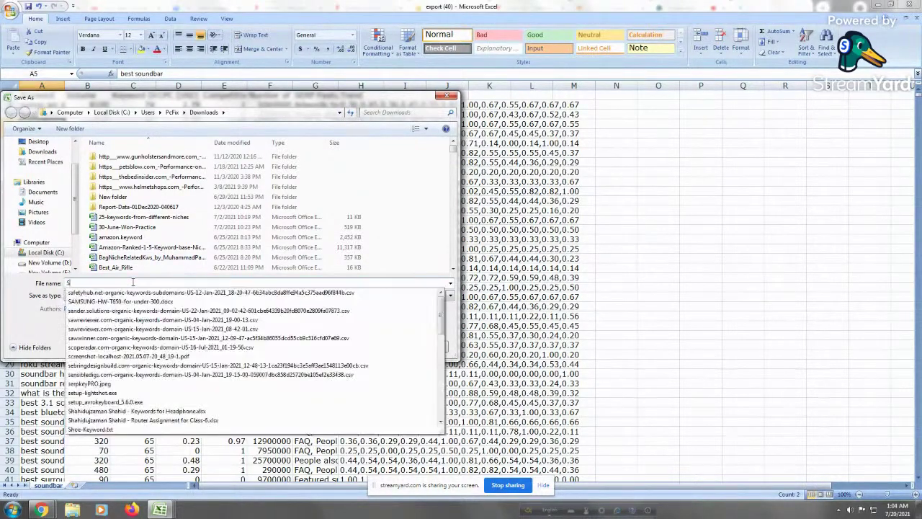
pyautogui.write('oundbar')
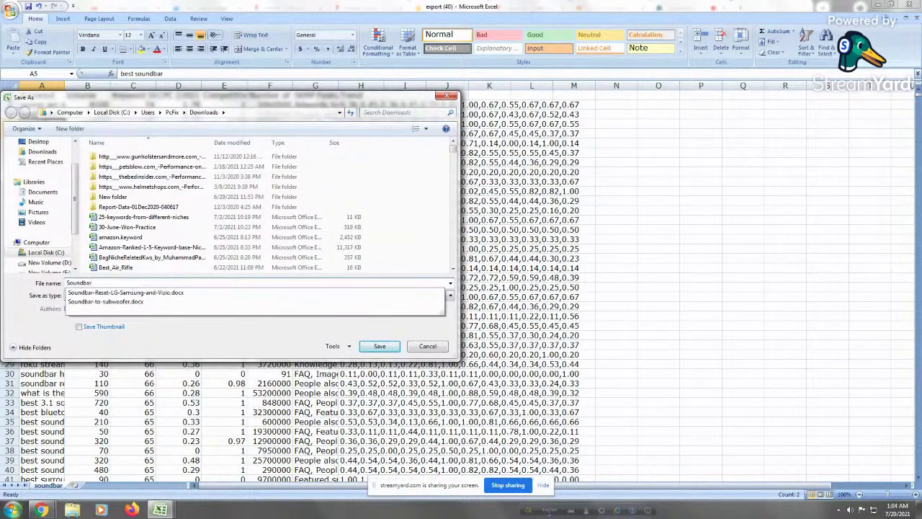
pyautogui.click(41, 142)
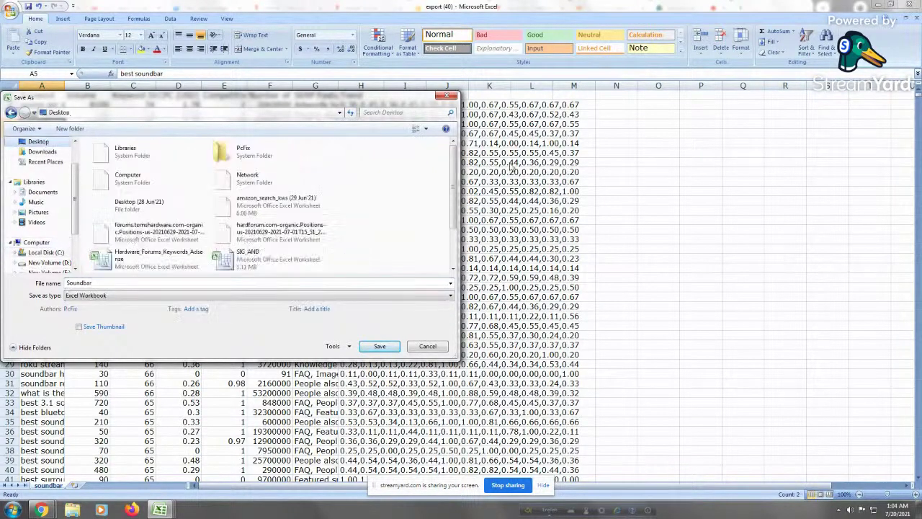
pyautogui.click(380, 346)
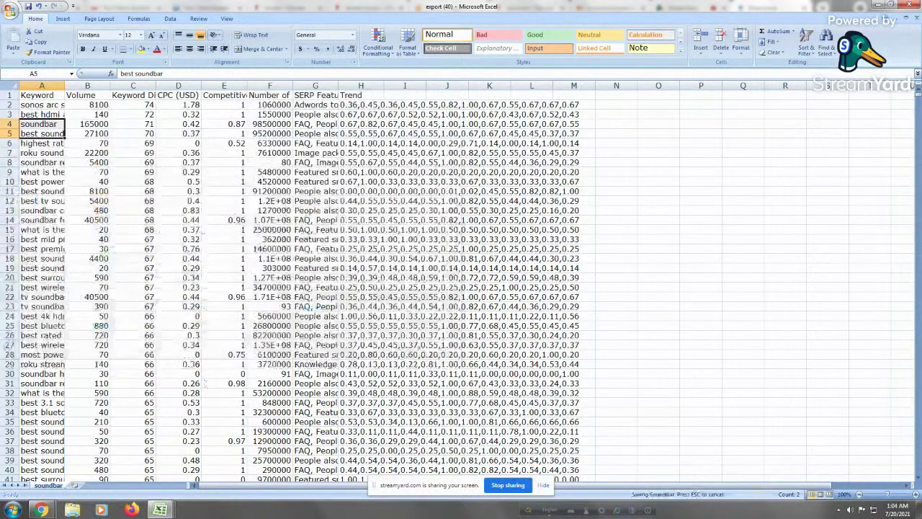
# Add a blank second sheet to the Soundbar workbook and switch to the rtings.com organic keywords workbook
pyautogui.hotkey('ctrl', 'h')
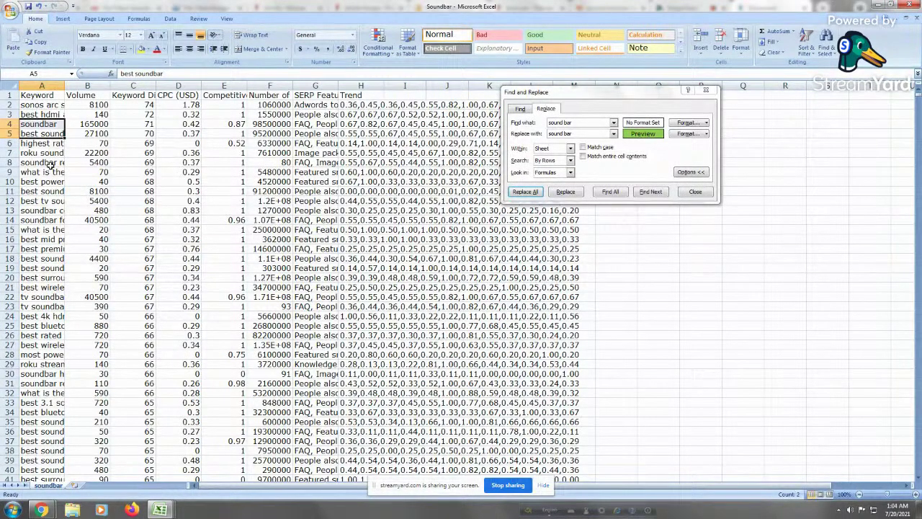
pyautogui.moveTo(159, 509)
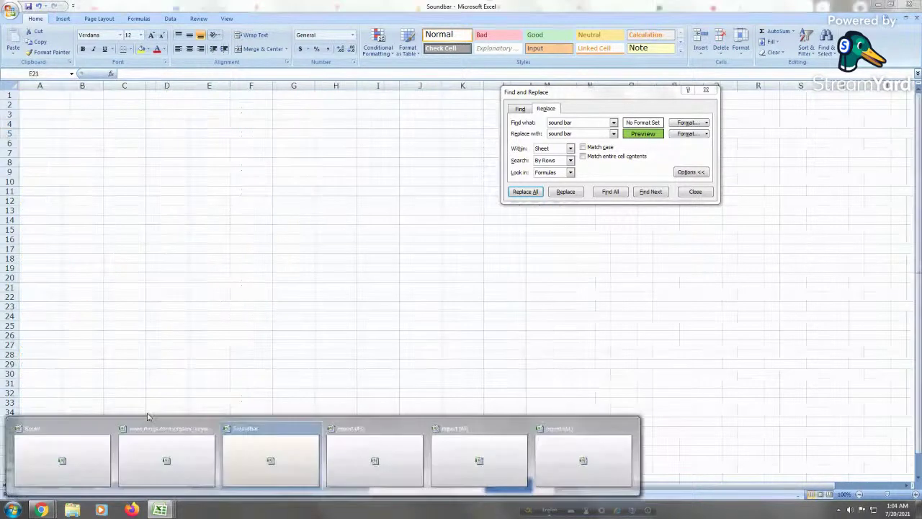
pyautogui.click(150, 449)
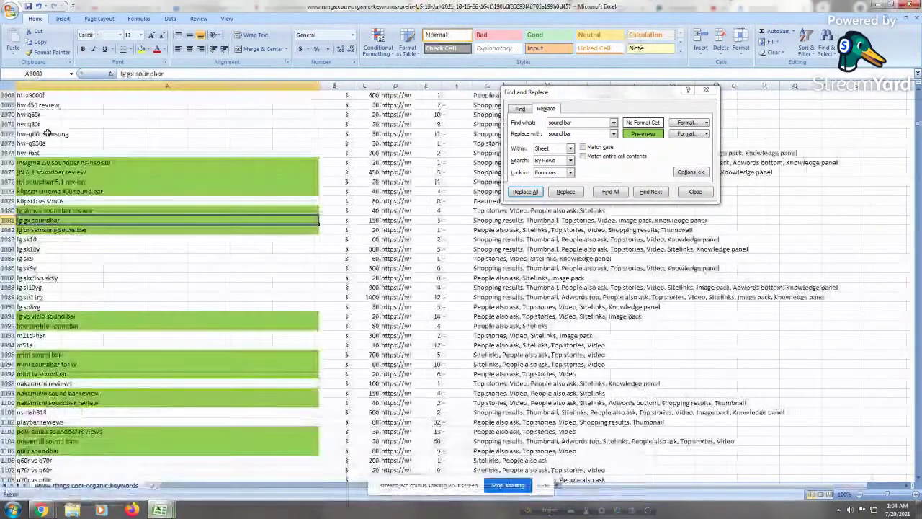
# Copy the whole rtings.com keyword table, headers included, from A1 through column G down to row 13901
pyautogui.click(45, 134)
pyautogui.hotkey('ctrl', 'Home')
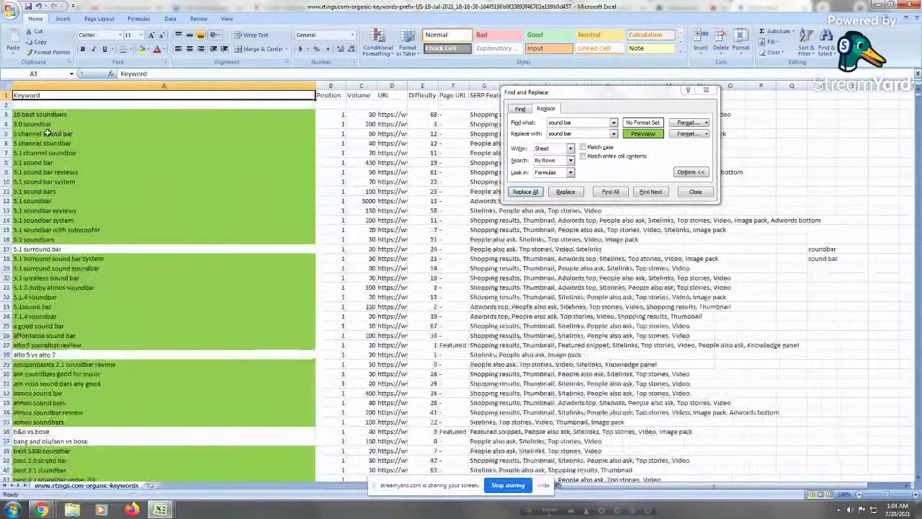
pyautogui.hotkey('shift', 'Down')
pyautogui.hotkey('shift', 'Down')
pyautogui.hotkey('ctrl', 'shift', 'Down')
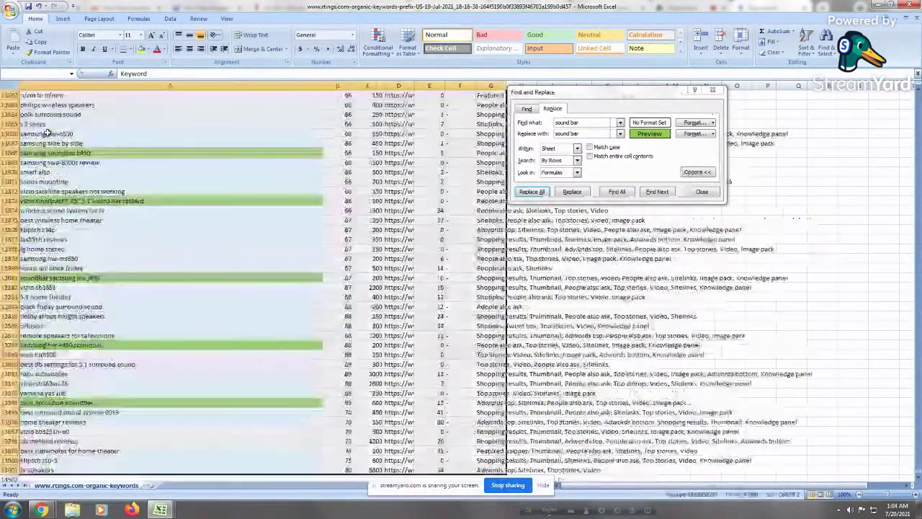
pyautogui.hotkey('ctrl', 'shift', 'Right')
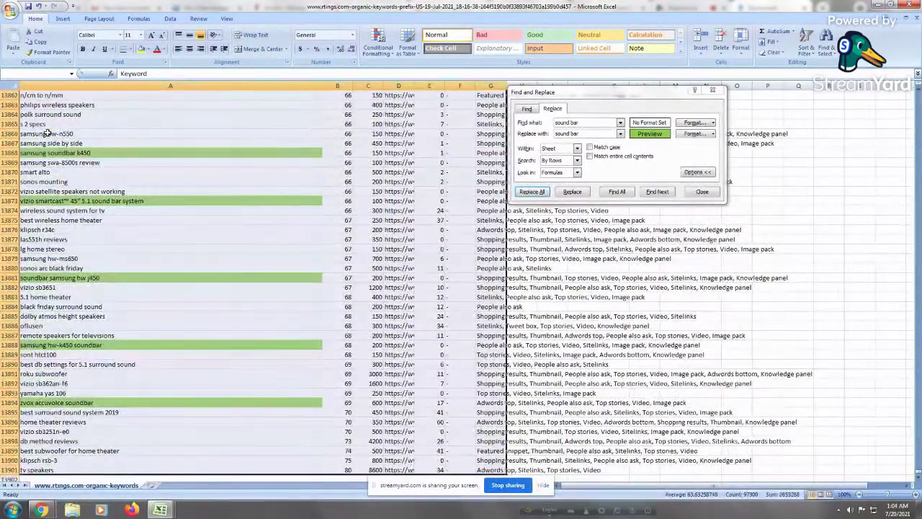
pyautogui.rightClick(161, 247)
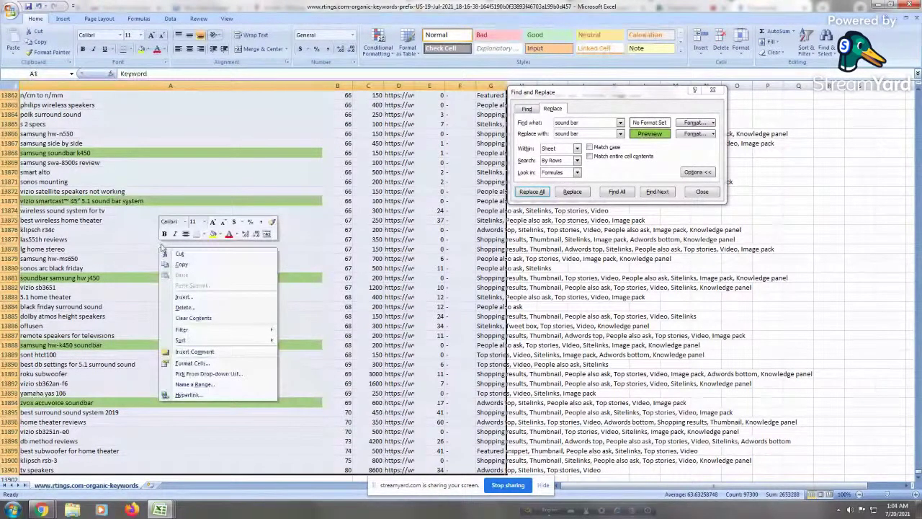
pyautogui.click(181, 264)
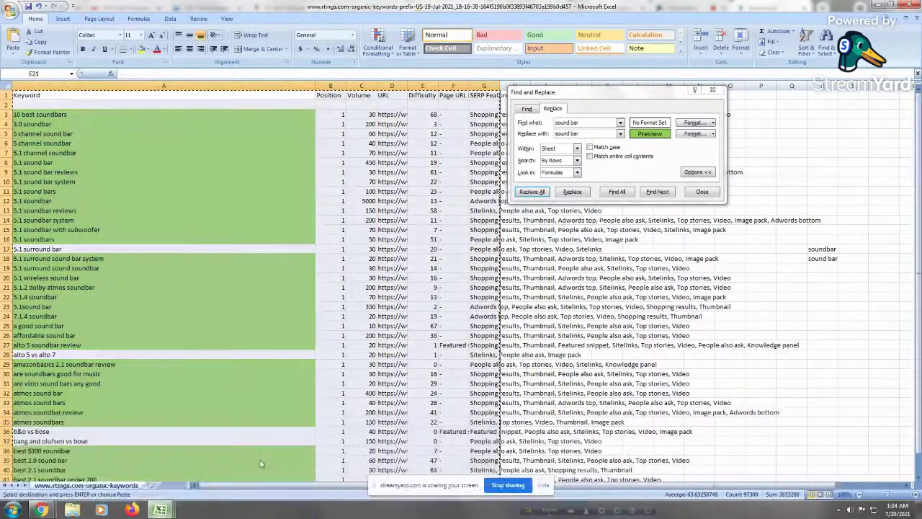
# Paste the copied rtings.com table into Sheet1 of the Soundbar workbook starting at cell A1
pyautogui.hotkey('ctrl', 'Tab')
pyautogui.rightClick(40, 95)
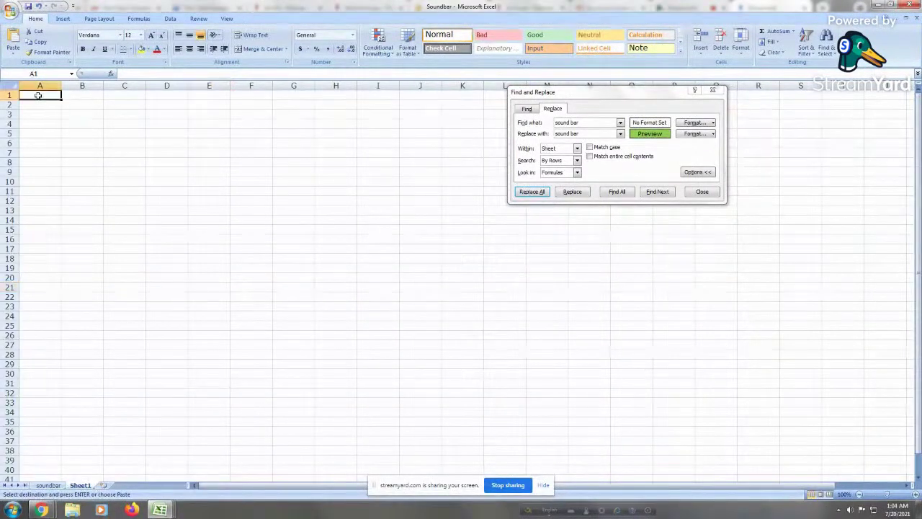
pyautogui.click(60, 123)
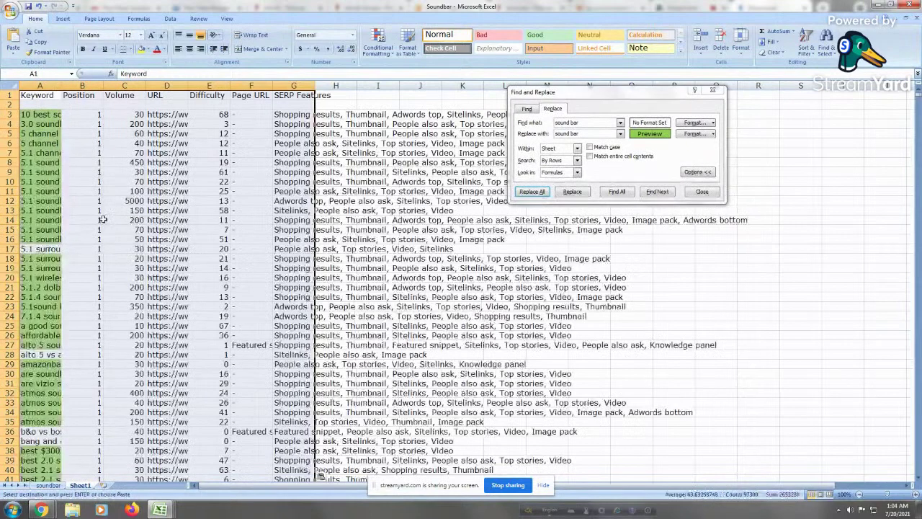
pyautogui.click(40, 210)
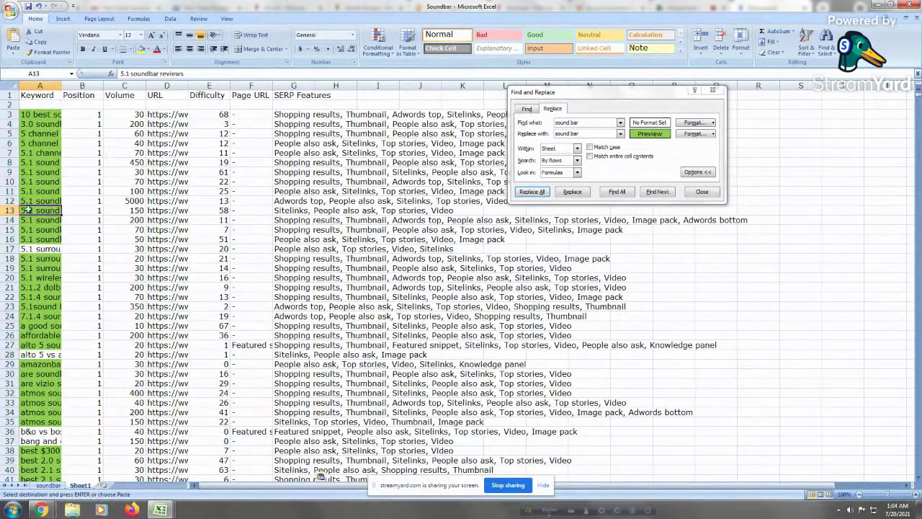
pyautogui.click(35, 193)
pyautogui.click(39, 151)
pyautogui.click(43, 247)
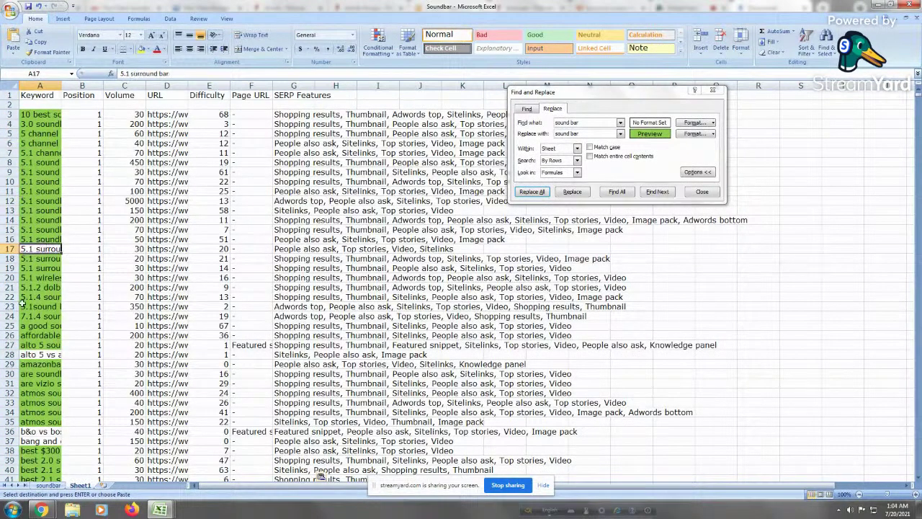
pyautogui.click(22, 303)
pyautogui.click(27, 228)
# Widen column A of Sheet1 until the full keyword texts fit
pyautogui.click(60, 133)
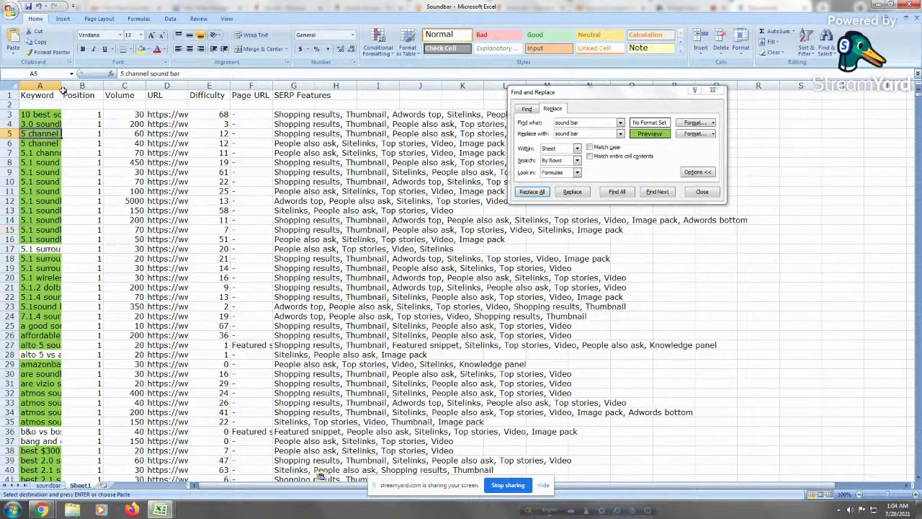
pyautogui.moveTo(62, 85); pyautogui.dragTo(178, 85)
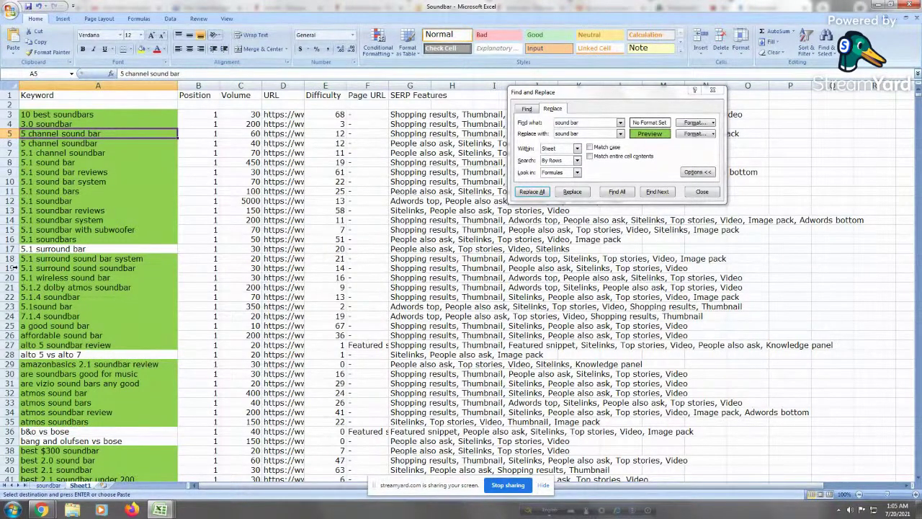
# Open a new blank workbook in a separate Excel window
pyautogui.click(112, 241)
pyautogui.click(110, 192)
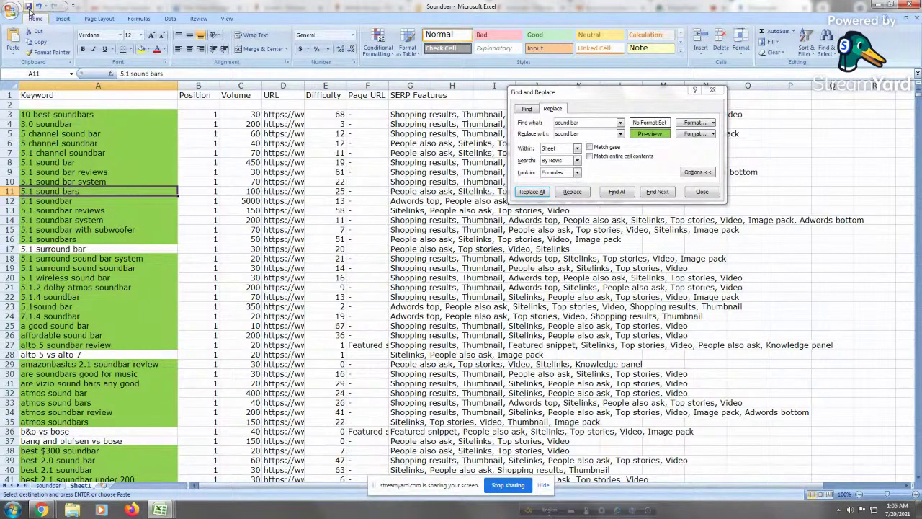
pyautogui.click(12, 509)
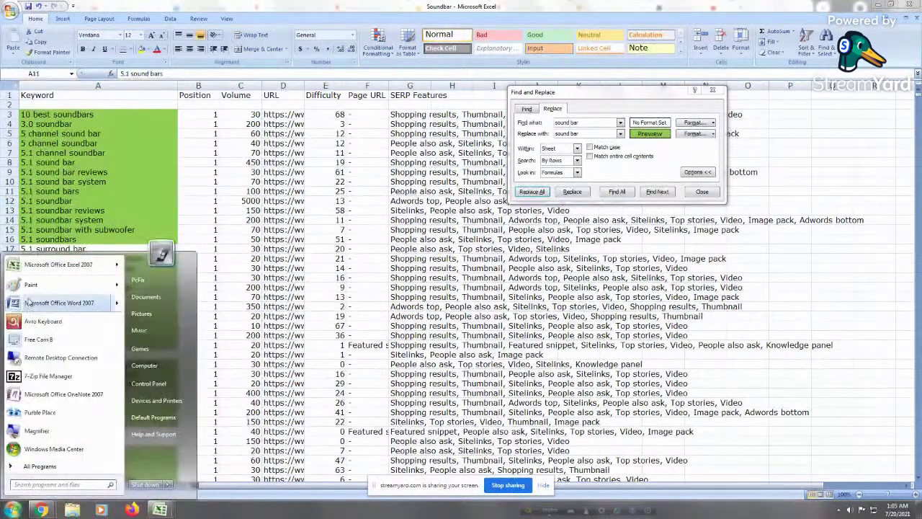
pyautogui.click(51, 264)
pyautogui.click(168, 219)
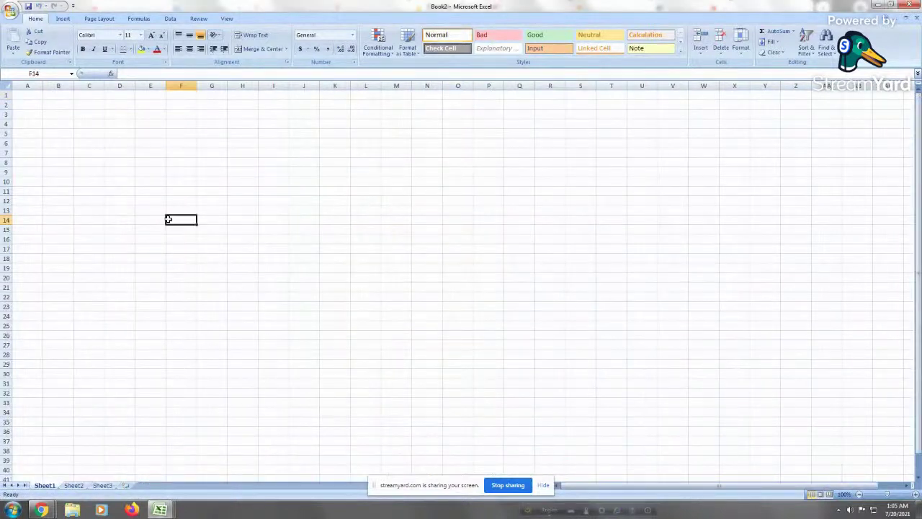
# Cut the whole keyword table on the Soundbar workbook's soundbar sheet, headers included, from A1 through column H down to row 55382
pyautogui.click(160, 509)
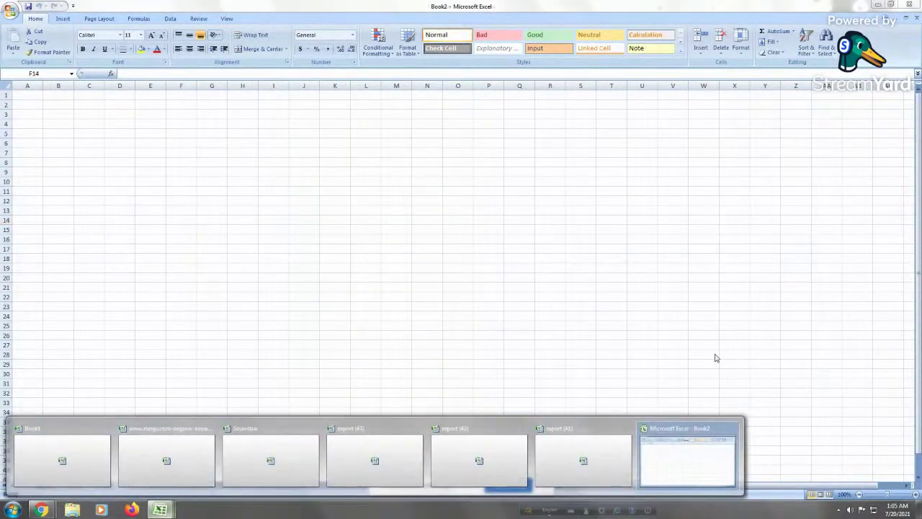
pyautogui.click(255, 452)
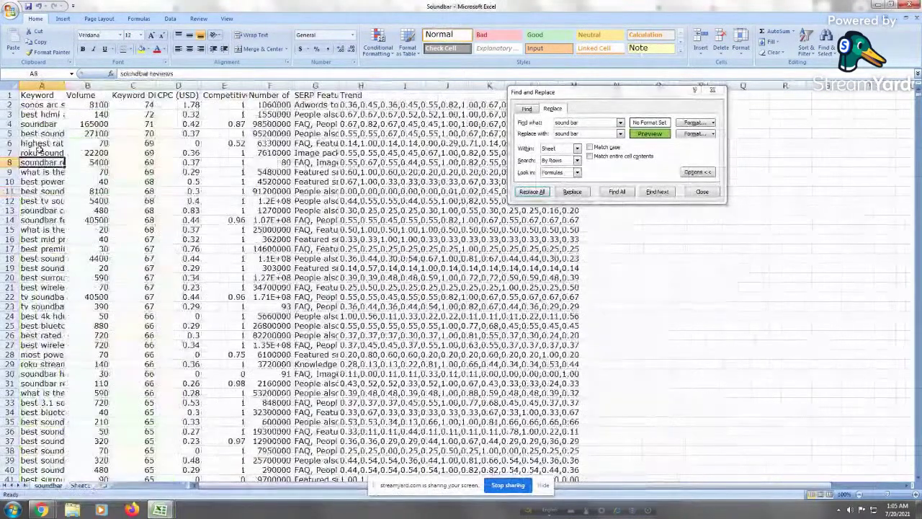
pyautogui.click(45, 99)
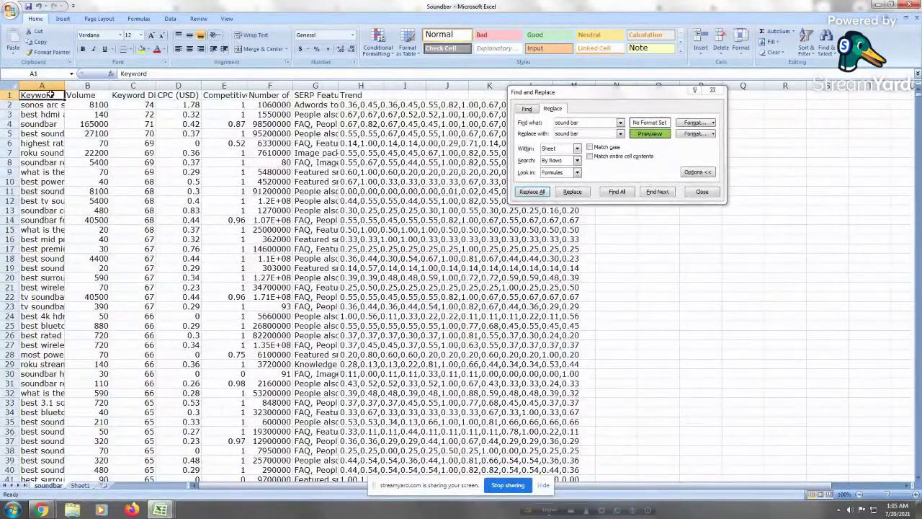
pyautogui.hotkey('ctrl', 'shift', 'End')
pyautogui.rightClick(306, 130)
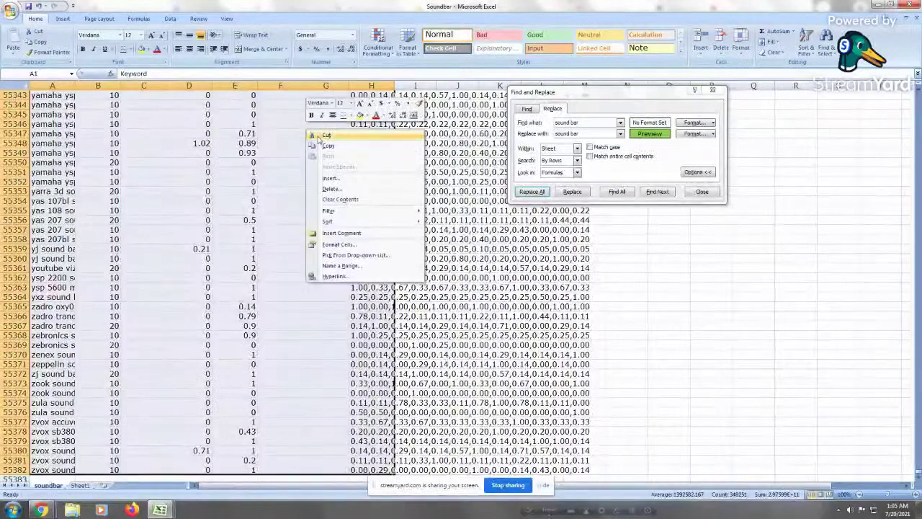
pyautogui.click(326, 136)
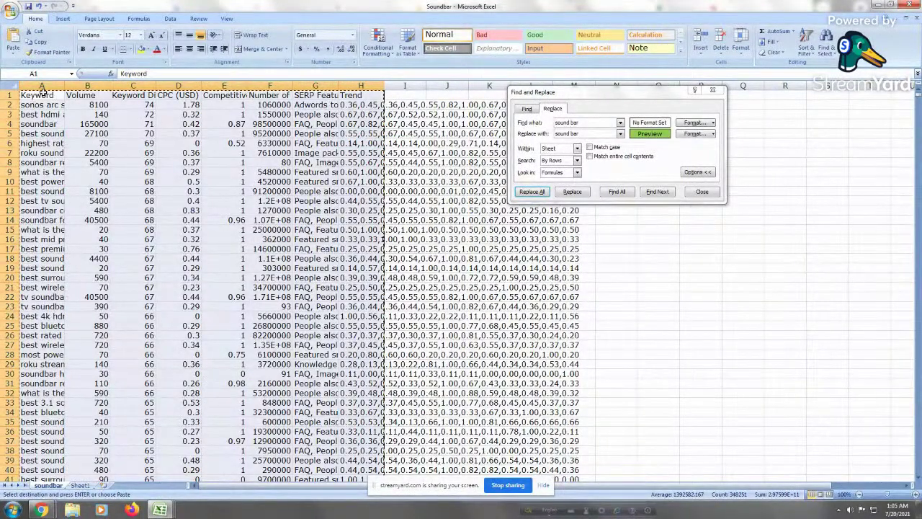
pyautogui.hotkey('ctrl', 'End')
pyautogui.rightClick(263, 226)
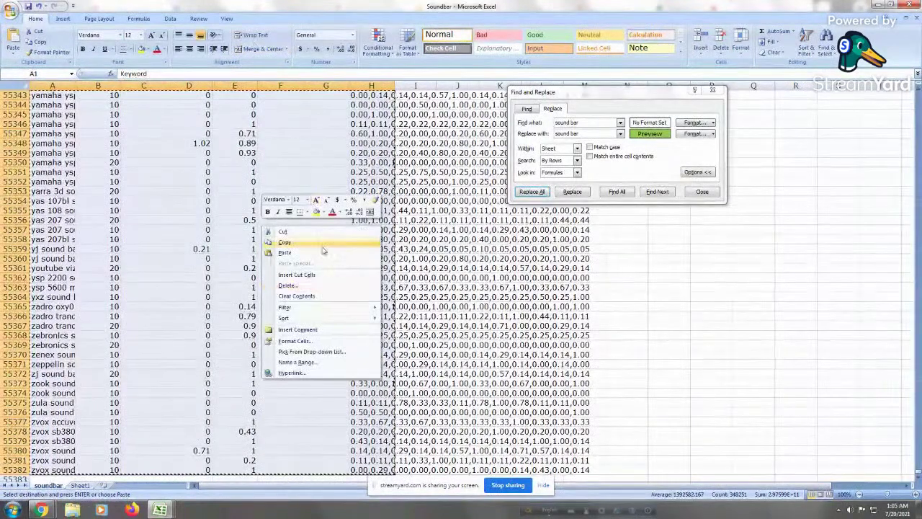
pyautogui.press('Escape')
pyautogui.hotkey('ctrl', 'Home')
# Paste the soundbar keyword table into Sheet1 of the new Book2 workbook starting at cell A1
pyautogui.moveTo(160, 509)
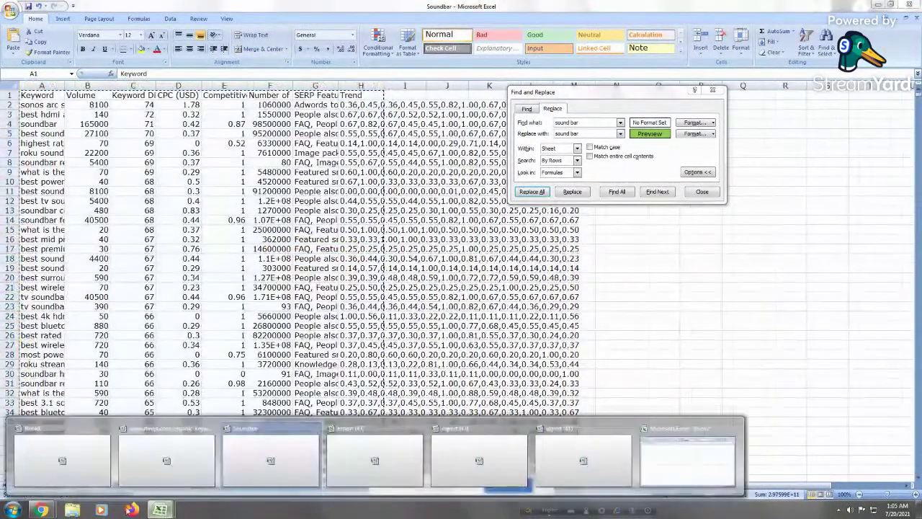
pyautogui.click(656, 458)
pyautogui.rightClick(29, 94)
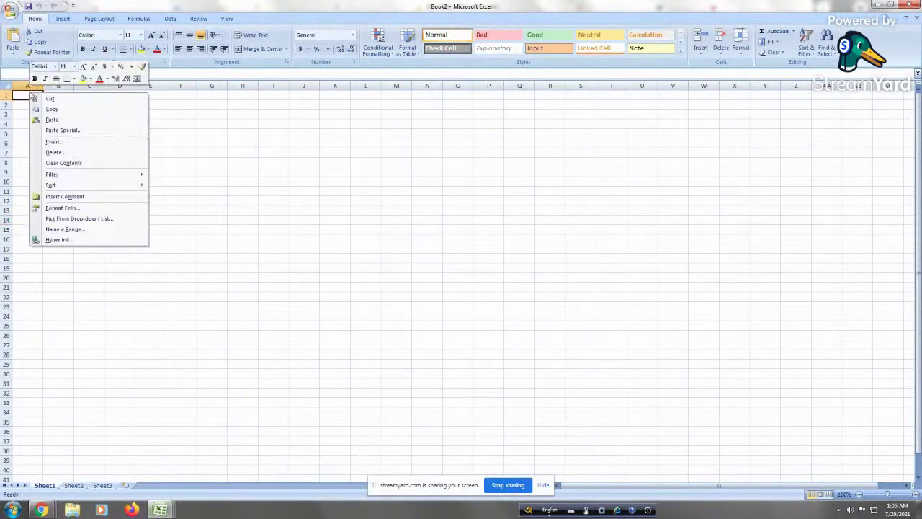
pyautogui.click(64, 119)
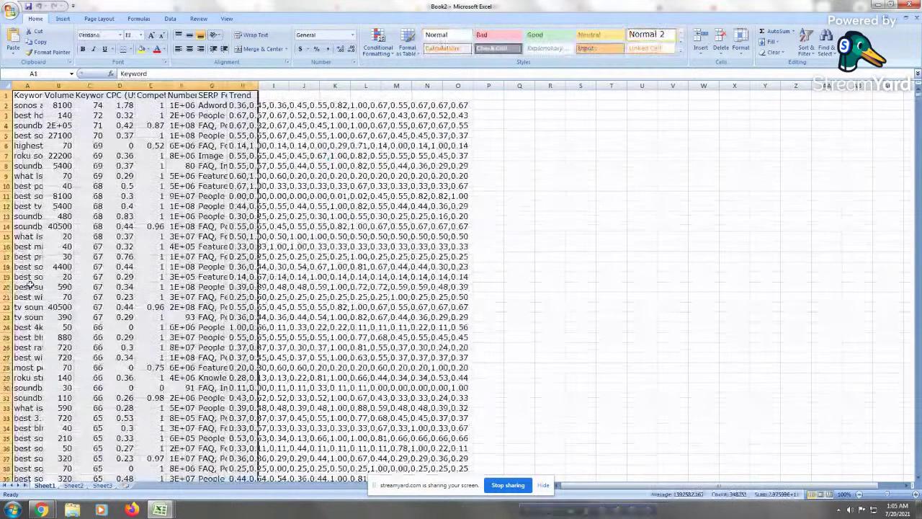
pyautogui.click(27, 267)
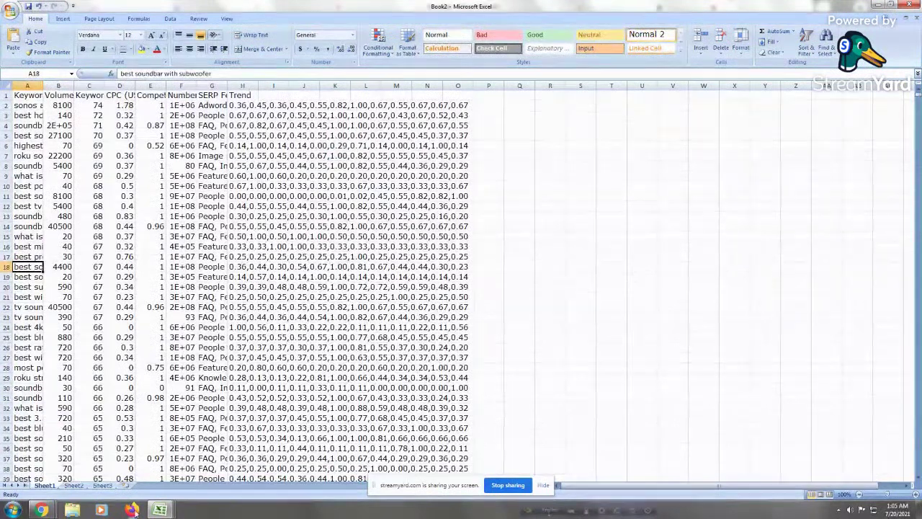
# Close the rtings.com organic keywords workbook without saving its changes
pyautogui.moveTo(164, 510)
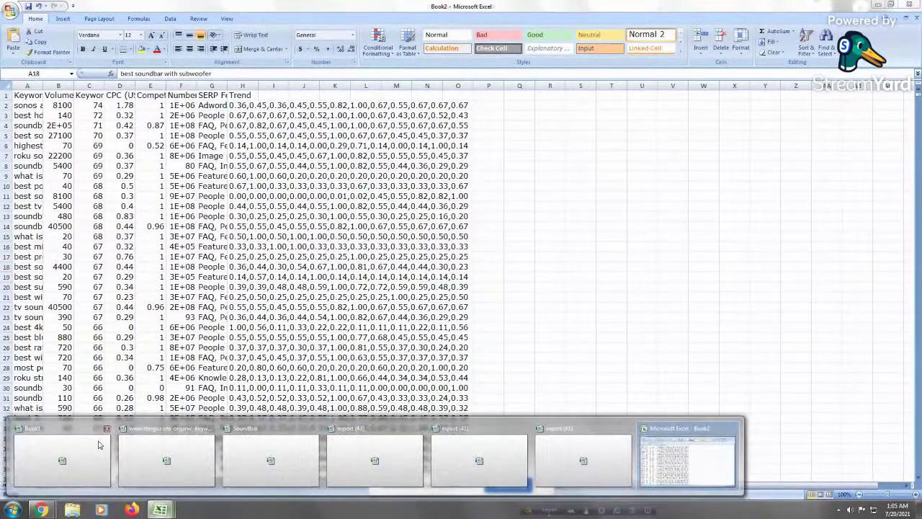
pyautogui.click(211, 431)
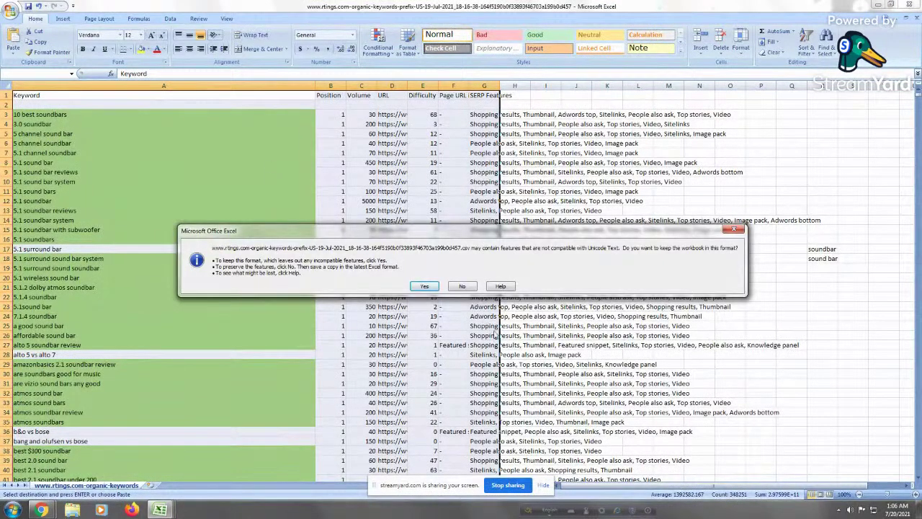
pyautogui.click(468, 286)
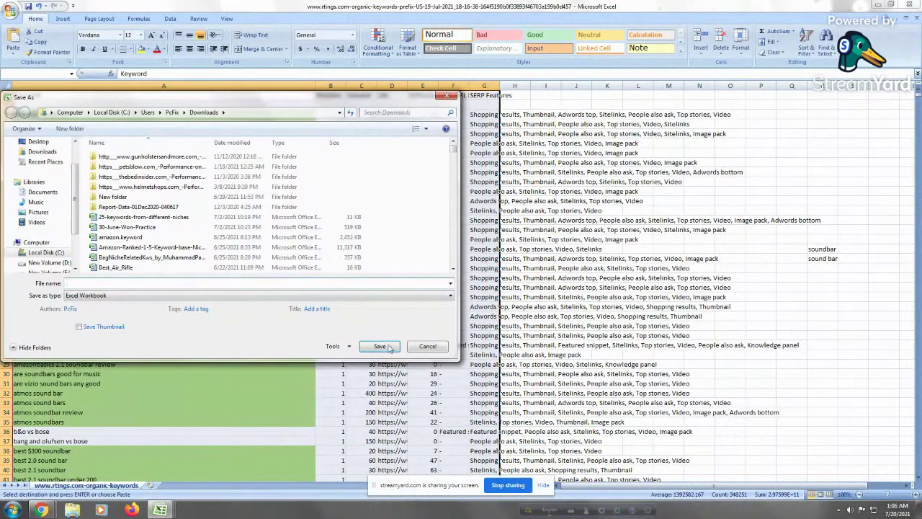
pyautogui.click(427, 345)
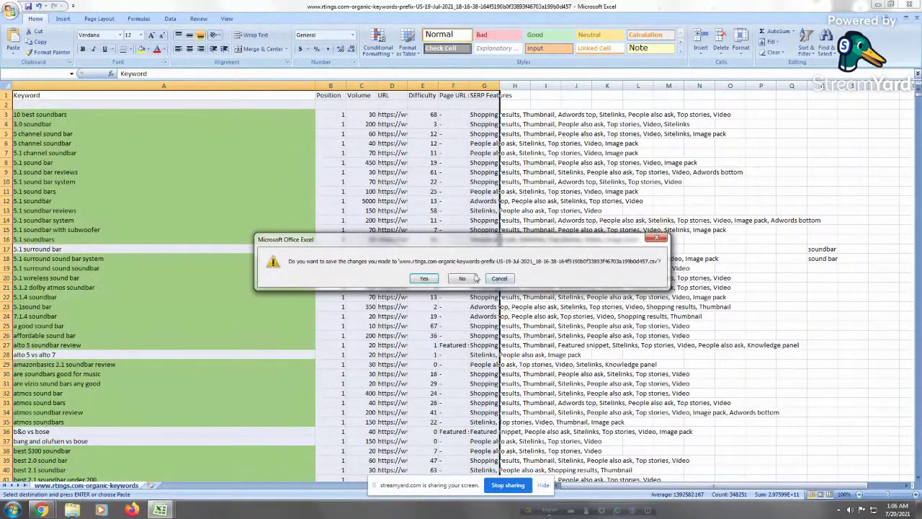
pyautogui.click(472, 278)
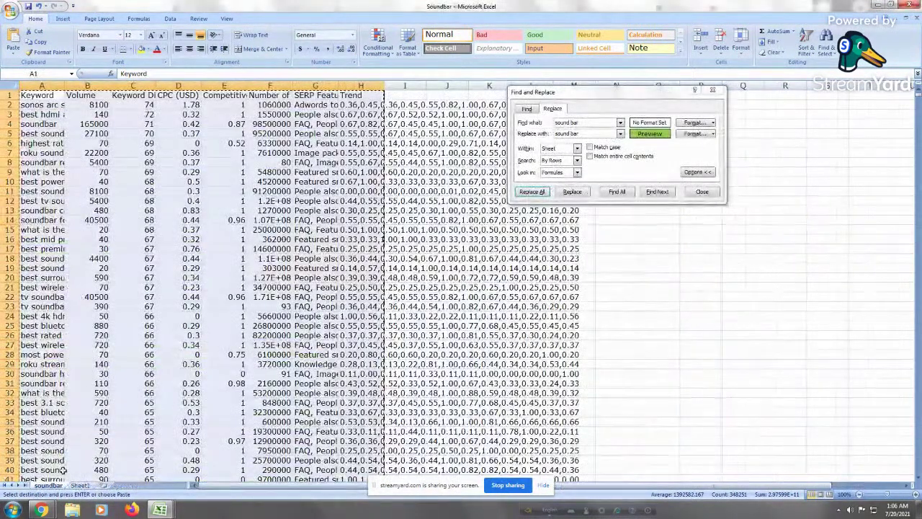
# Close the export (41), export (42) and export (43) workbooks without saving their changes
pyautogui.moveTo(160, 509)
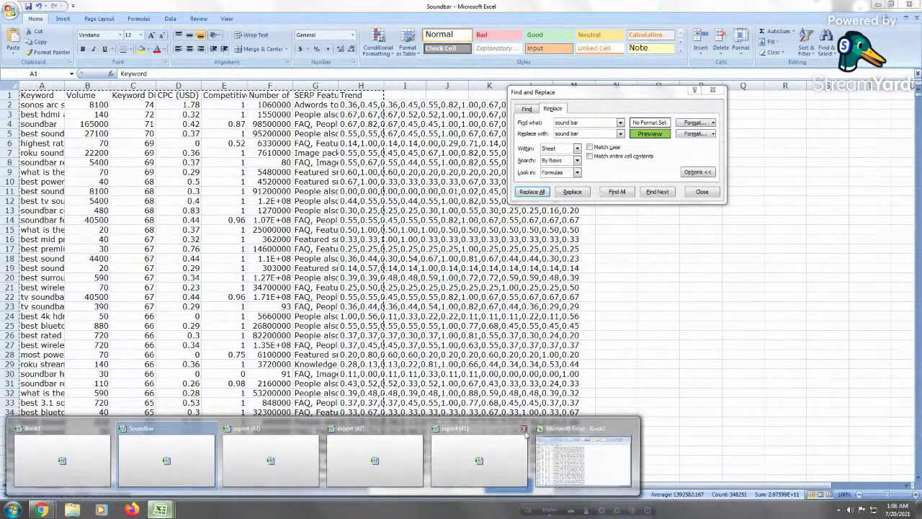
pyautogui.click(524, 429)
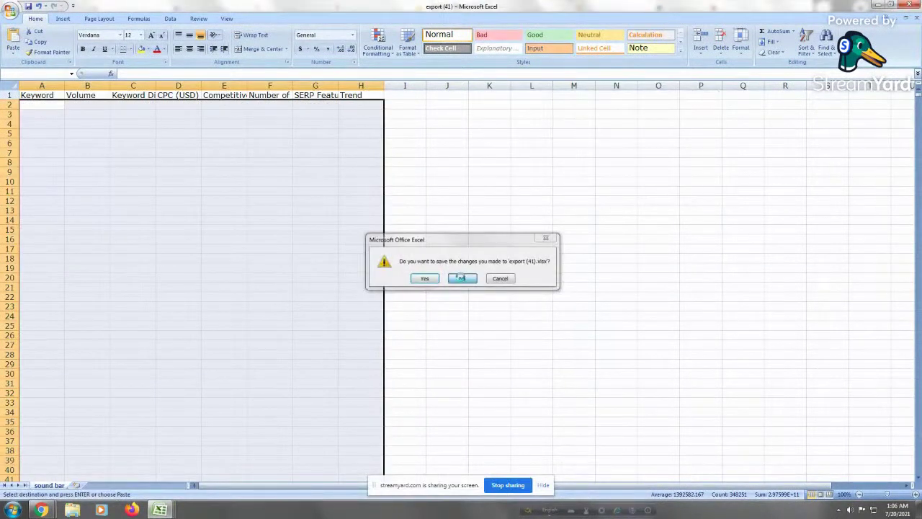
pyautogui.click(462, 278)
pyautogui.moveTo(160, 509)
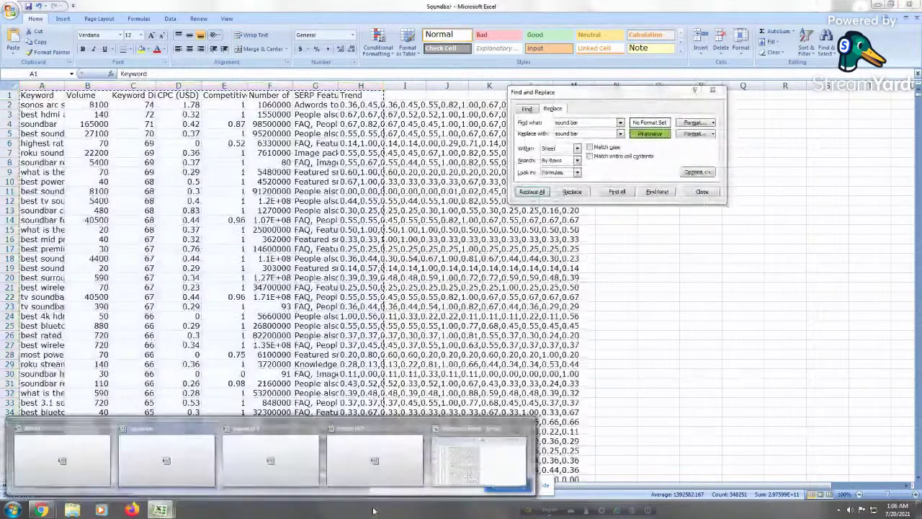
pyautogui.click(420, 429)
pyautogui.click(461, 279)
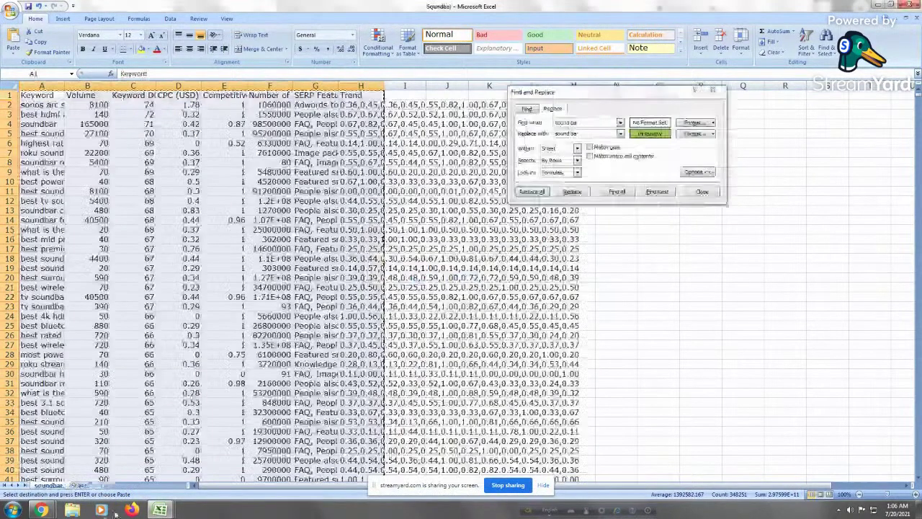
pyautogui.moveTo(160, 509)
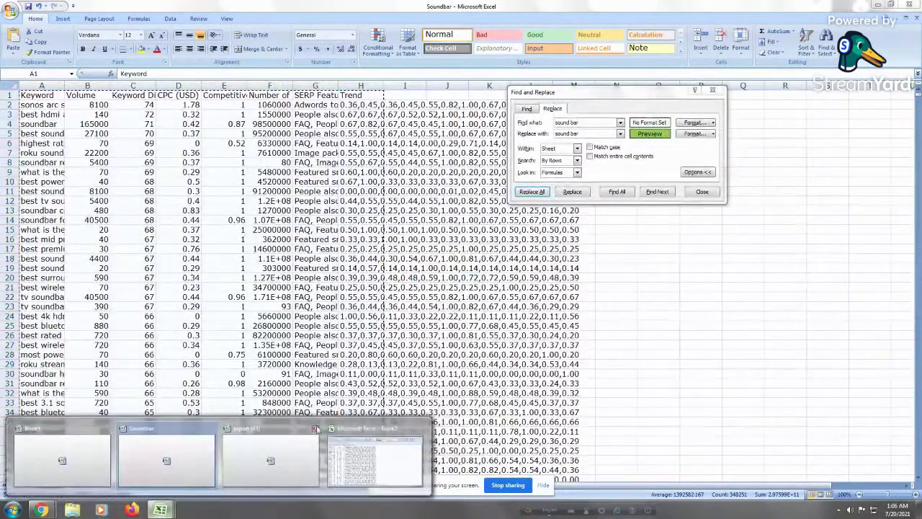
pyautogui.click(315, 429)
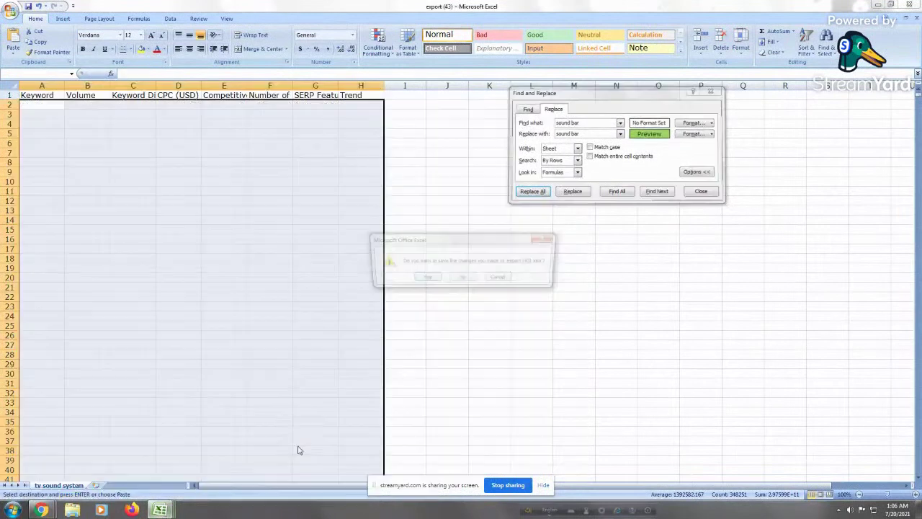
pyautogui.click(456, 283)
# Check Book1, then close the Soundbar workbook while keeping its large clipboard content available for pasting
pyautogui.moveTo(160, 509)
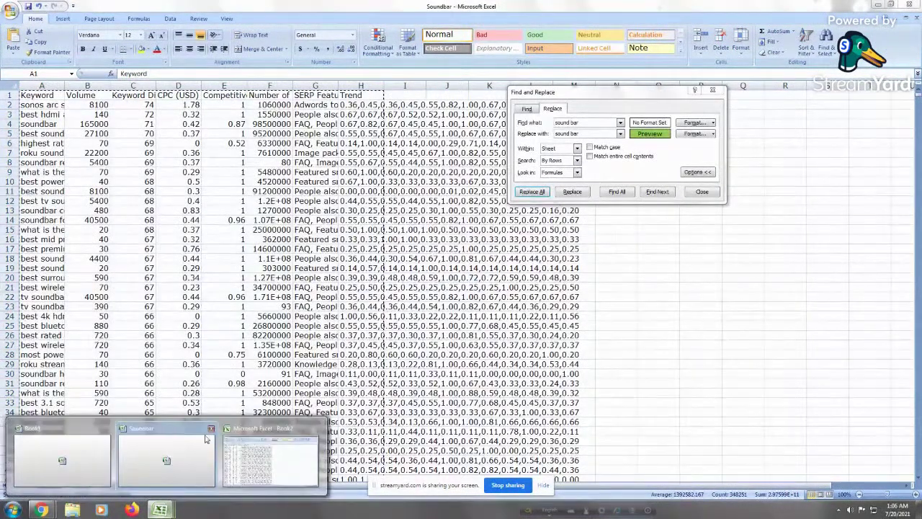
pyautogui.click(43, 460)
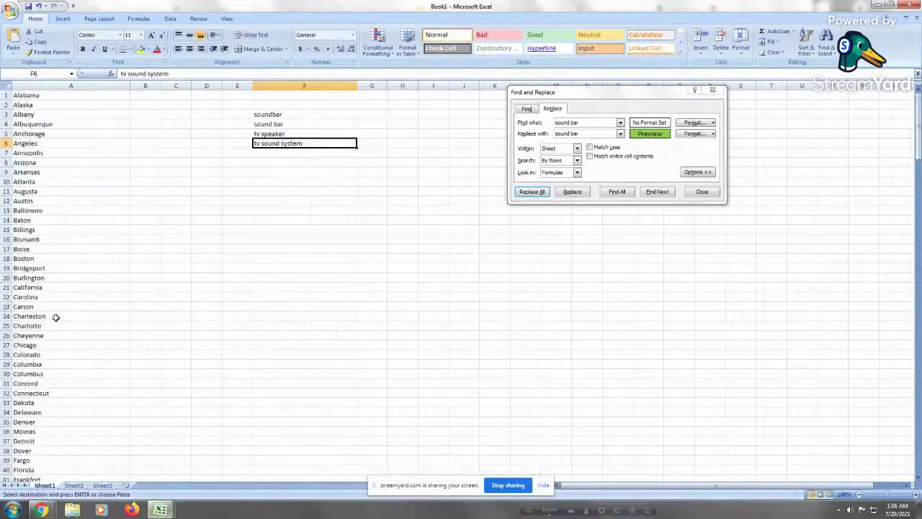
pyautogui.click(56, 317)
pyautogui.moveTo(165, 510)
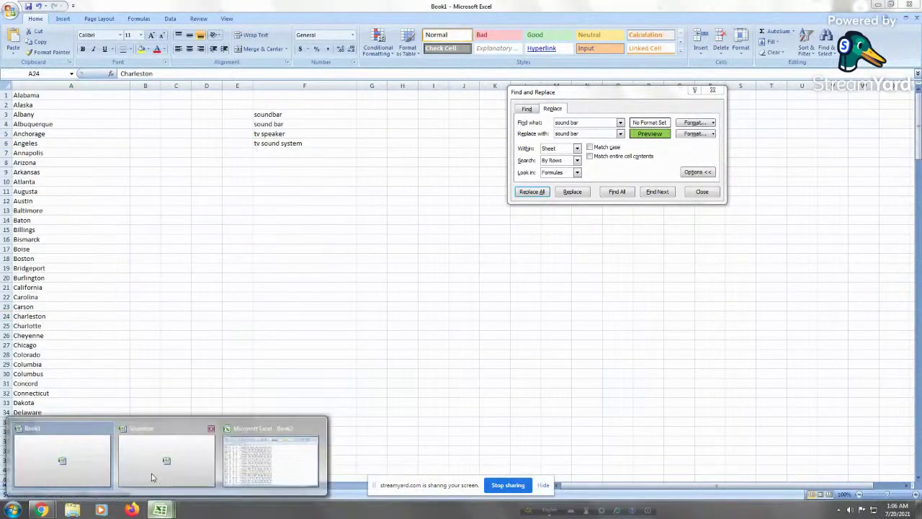
pyautogui.click(152, 476)
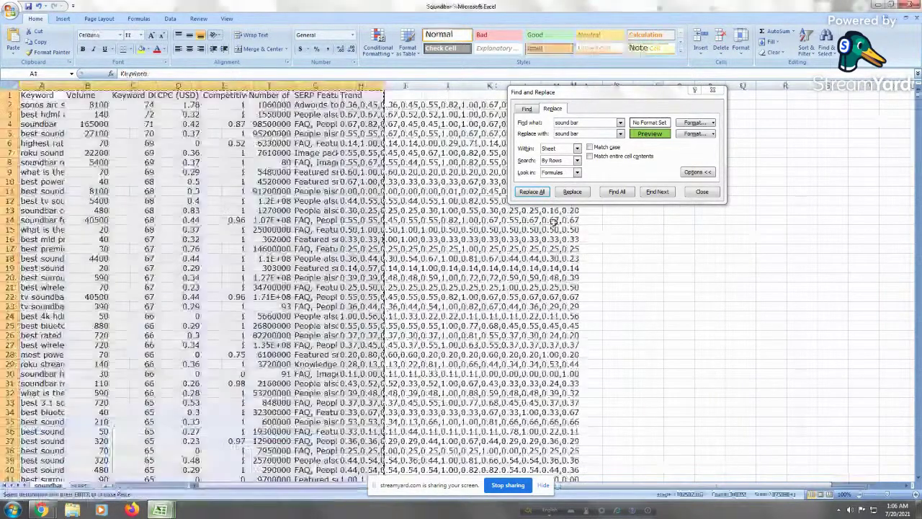
pyautogui.click(903, 5)
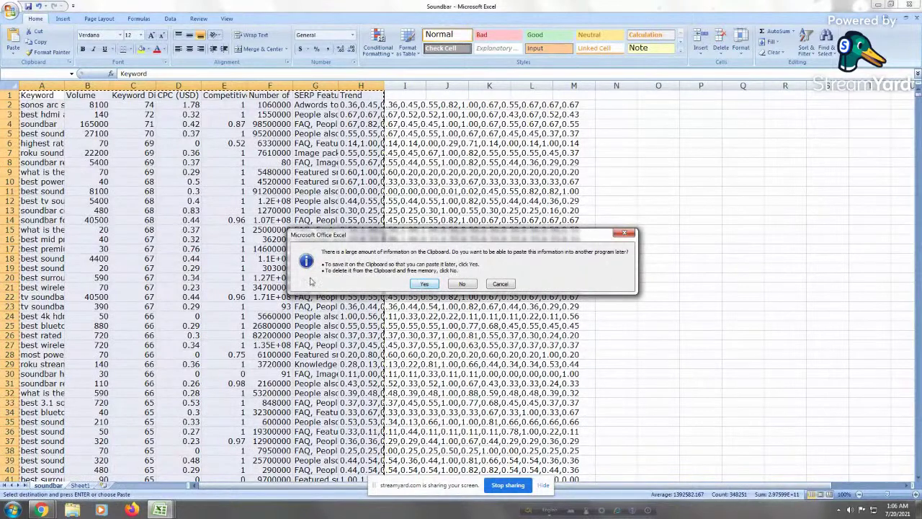
pyautogui.click(424, 284)
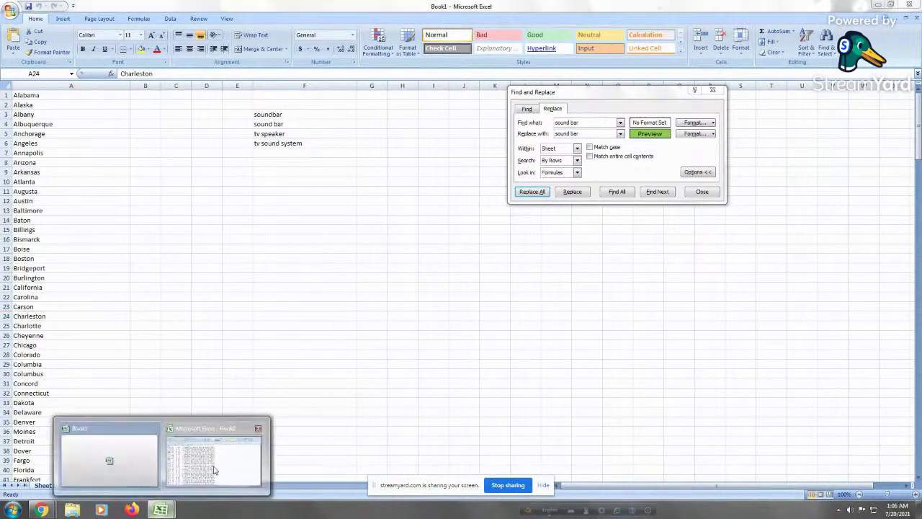
# Fit column A of Book2 to its keyword texts and insert a blank row directly below the header row
pyautogui.click(216, 454)
pyautogui.click(42, 95)
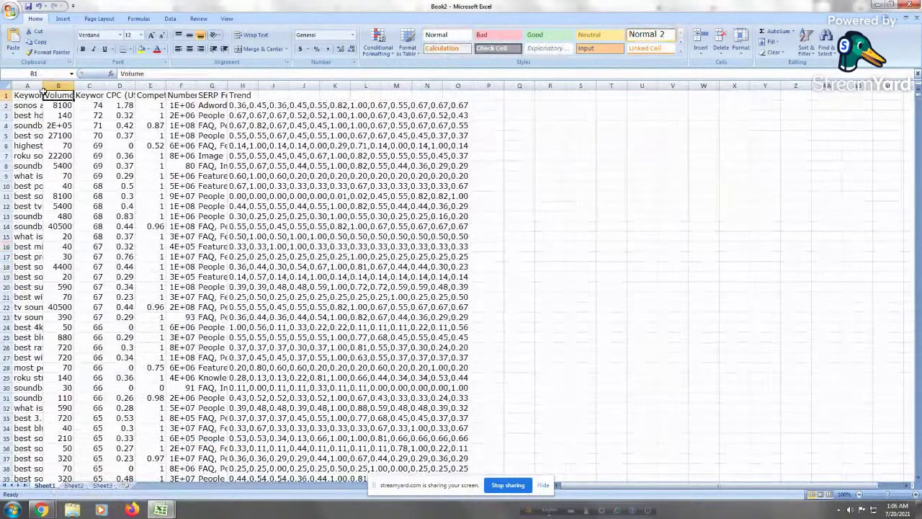
pyautogui.click(35, 115)
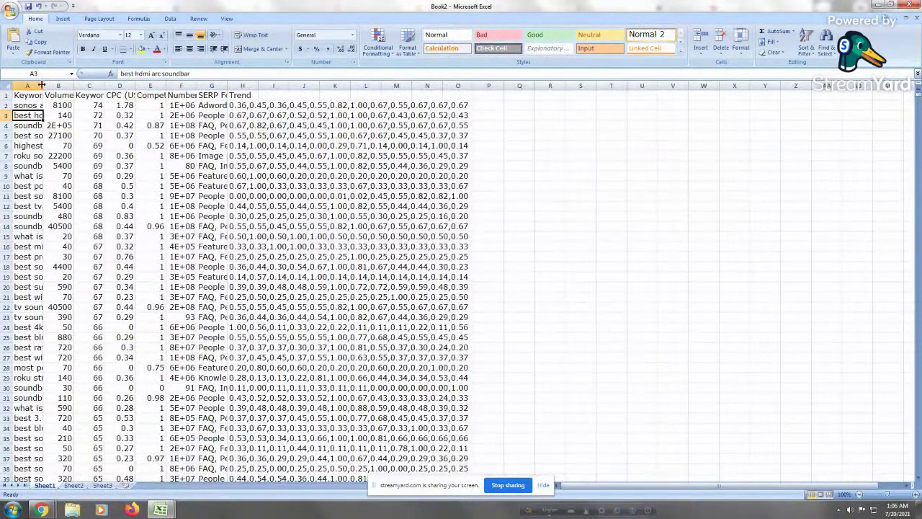
pyautogui.doubleClick(42, 85)
pyautogui.click(62, 226)
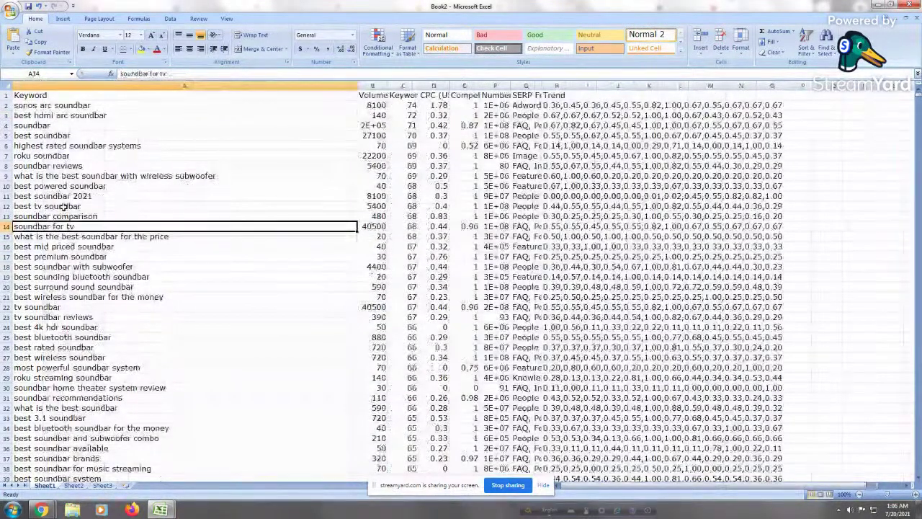
pyautogui.rightClick(5, 105)
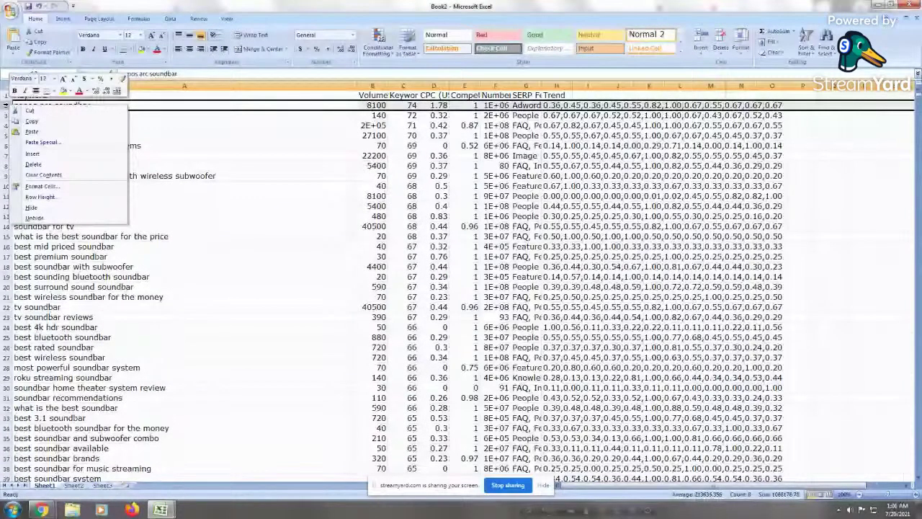
pyautogui.click(32, 153)
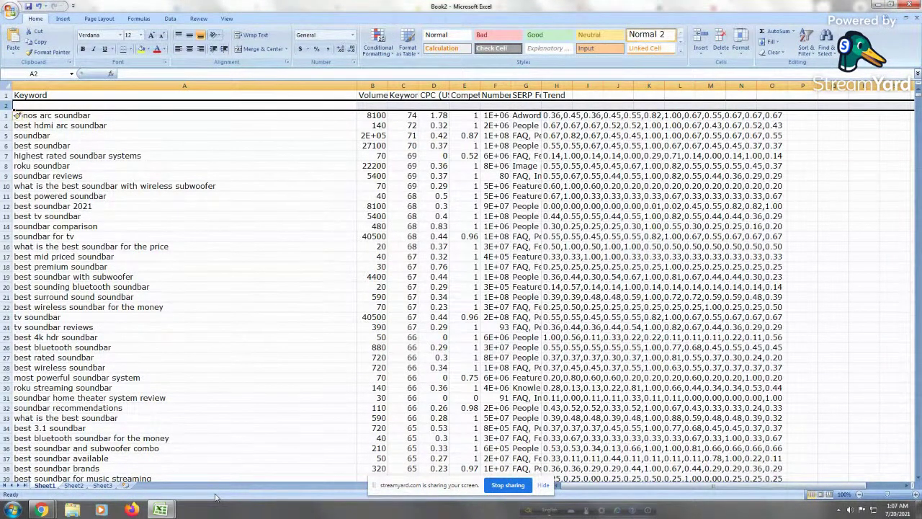
# Review the keyword rows and the Volume, Keyword Difficulty, CPC (USD) and Competitive Density column headers
pyautogui.click(133, 278)
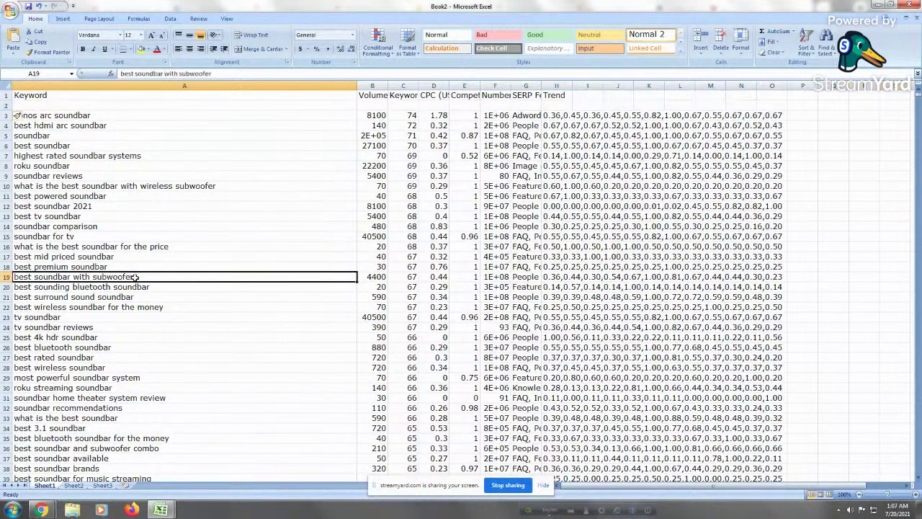
pyautogui.moveTo(143, 176); pyautogui.dragTo(317, 136)
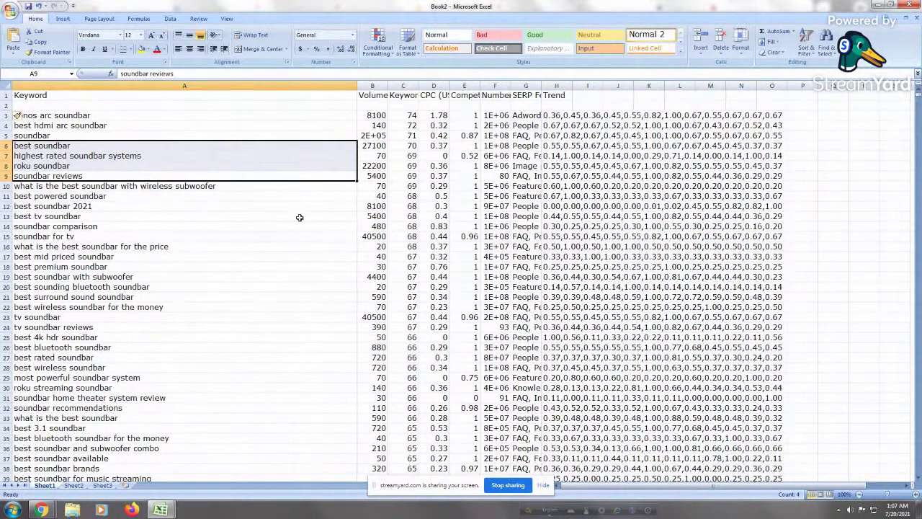
pyautogui.click(275, 265)
pyautogui.click(210, 193)
pyautogui.click(268, 134)
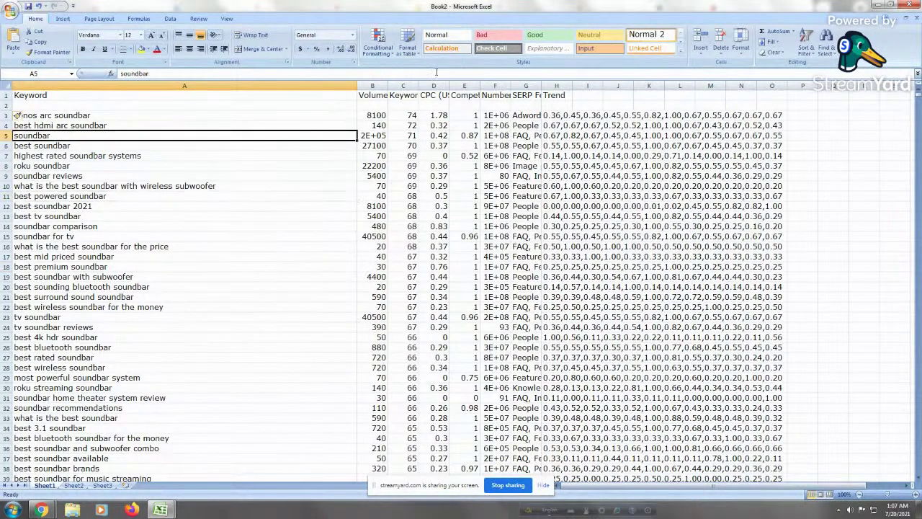
pyautogui.click(383, 114)
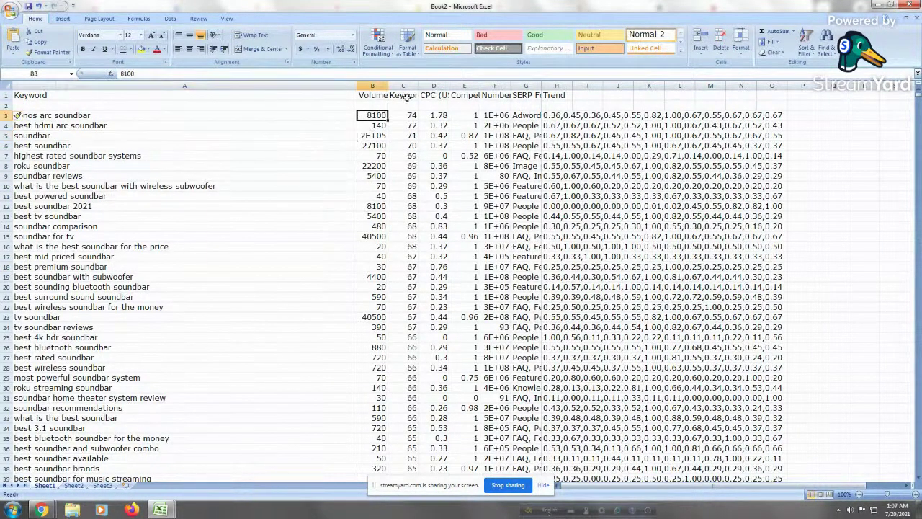
pyautogui.click(408, 94)
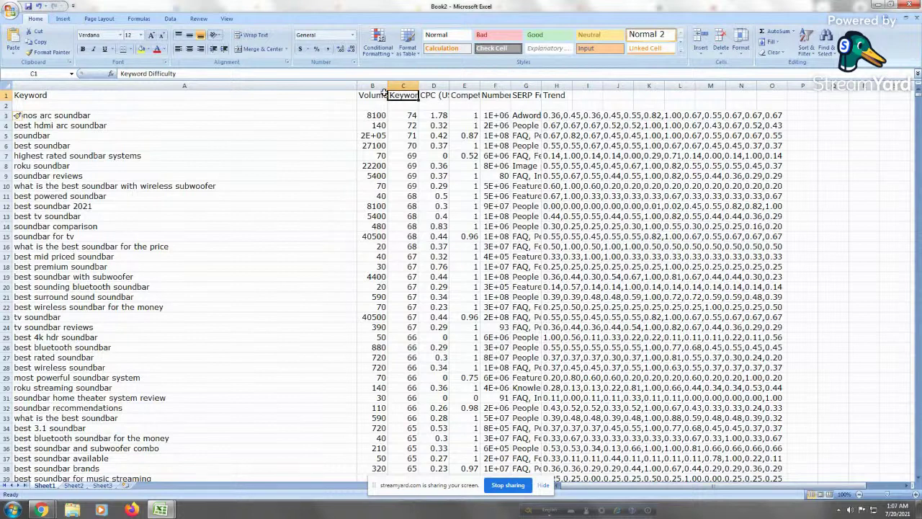
pyautogui.click(382, 95)
pyautogui.click(409, 94)
pyautogui.click(439, 96)
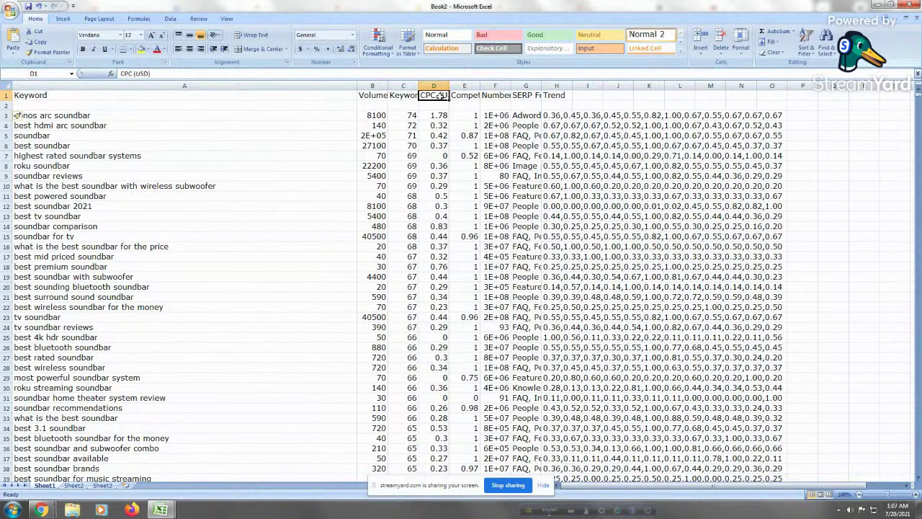
pyautogui.click(467, 95)
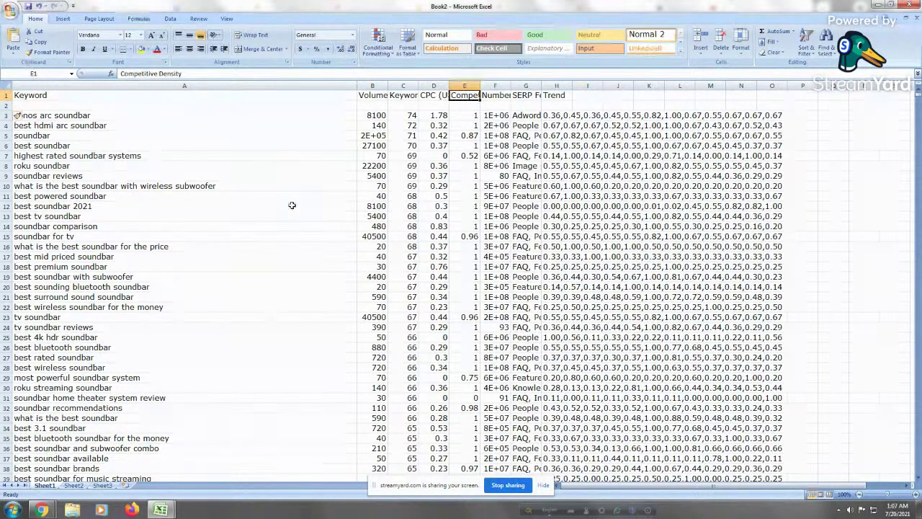
# Delete every column after CPC (USD), from Competitive Density through Trend, keeping only the keyword, volume, difficulty and CPC columns
pyautogui.rightClick(463, 87)
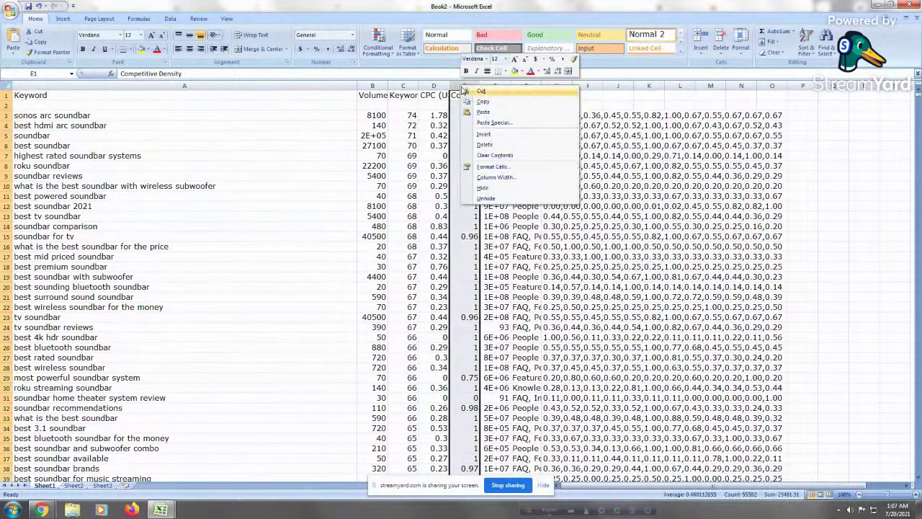
pyautogui.click(476, 145)
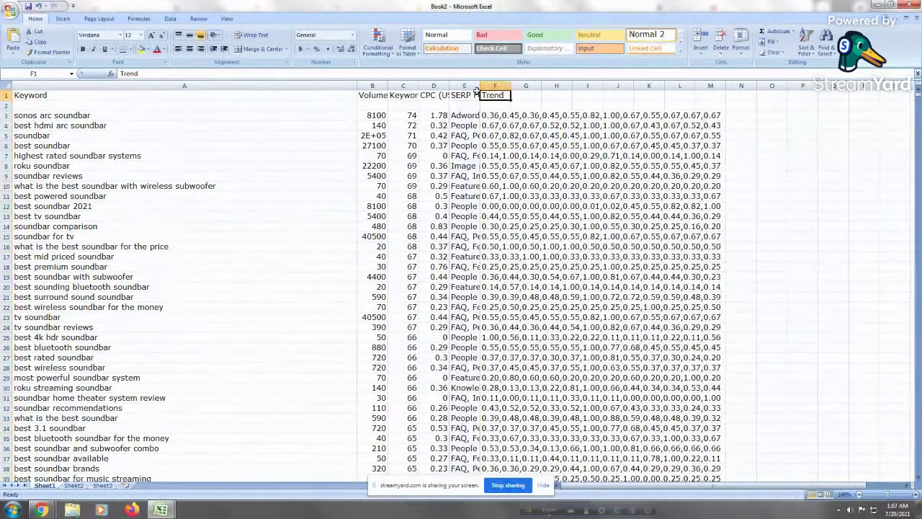
pyautogui.click(468, 85)
pyautogui.moveTo(468, 85); pyautogui.dragTo(556, 85)
pyautogui.rightClick(515, 87)
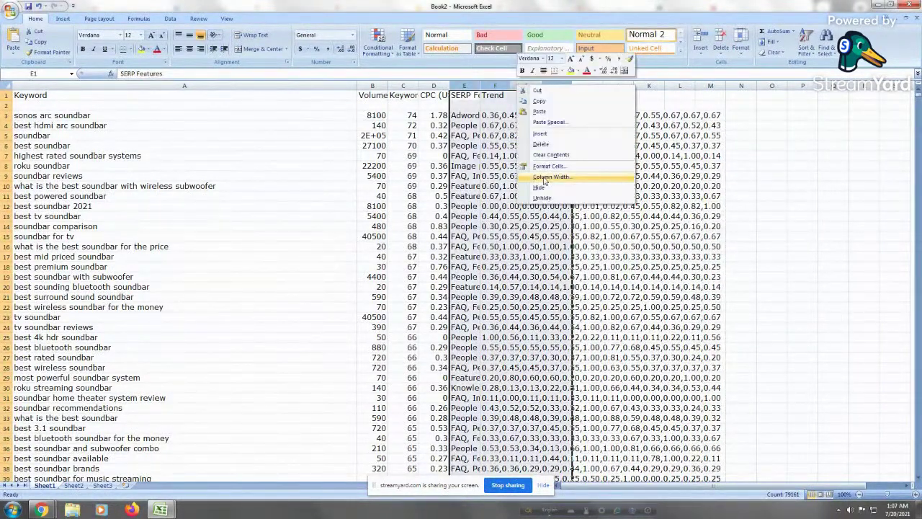
pyautogui.click(533, 144)
pyautogui.click(284, 227)
pyautogui.click(434, 94)
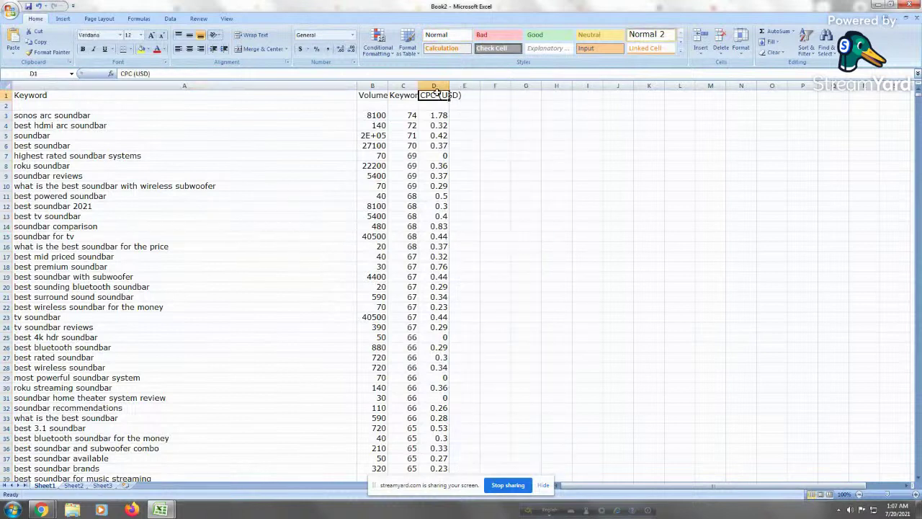
pyautogui.click(373, 117)
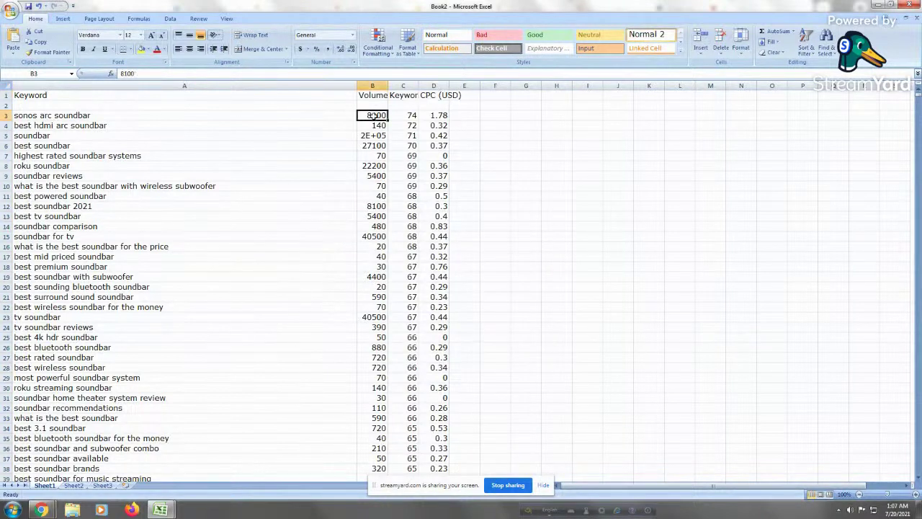
pyautogui.click(96, 300)
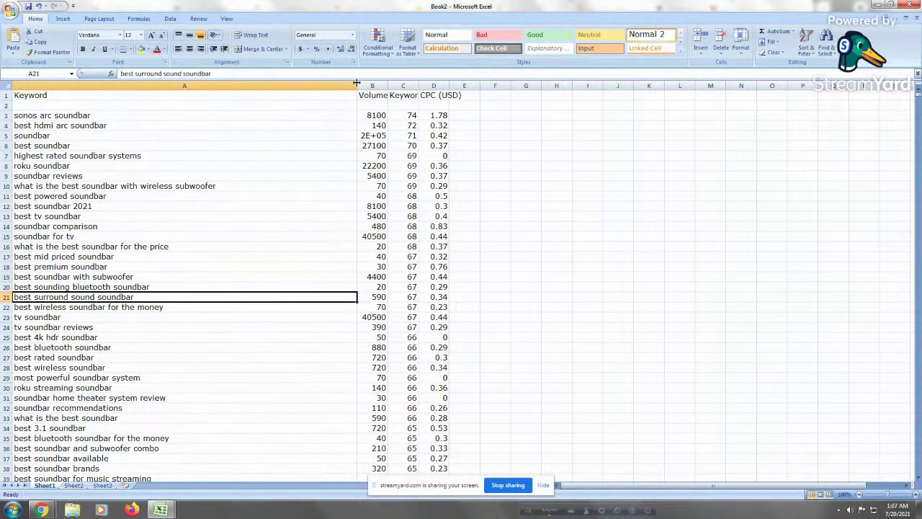
pyautogui.click(158, 285)
# Replace all blank cells in the keyword data from A3 to the last cell with a hyphen (-)
pyautogui.click(95, 116)
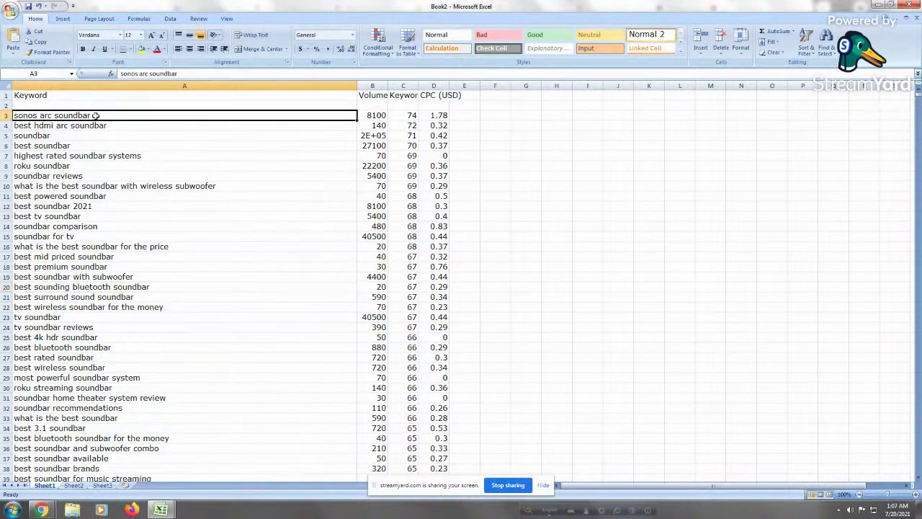
pyautogui.hotkey('ctrl', 'shift', 'End')
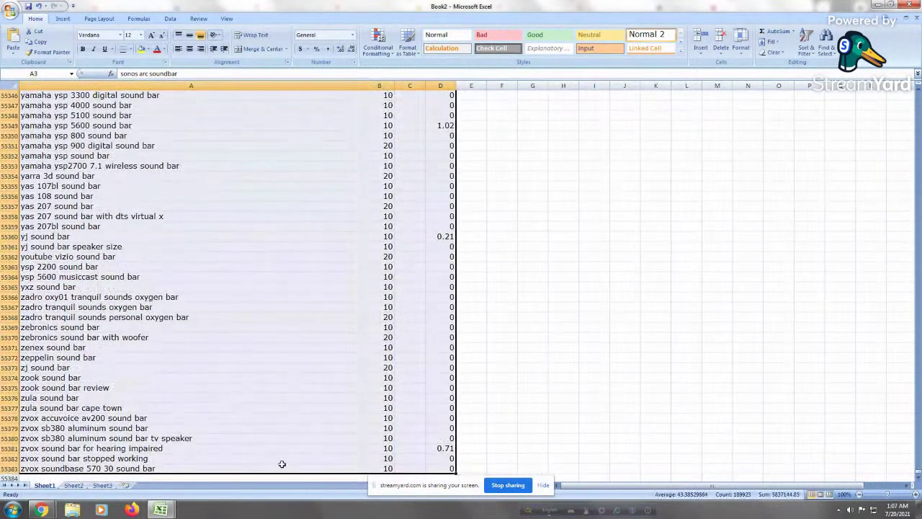
pyautogui.click(825, 42)
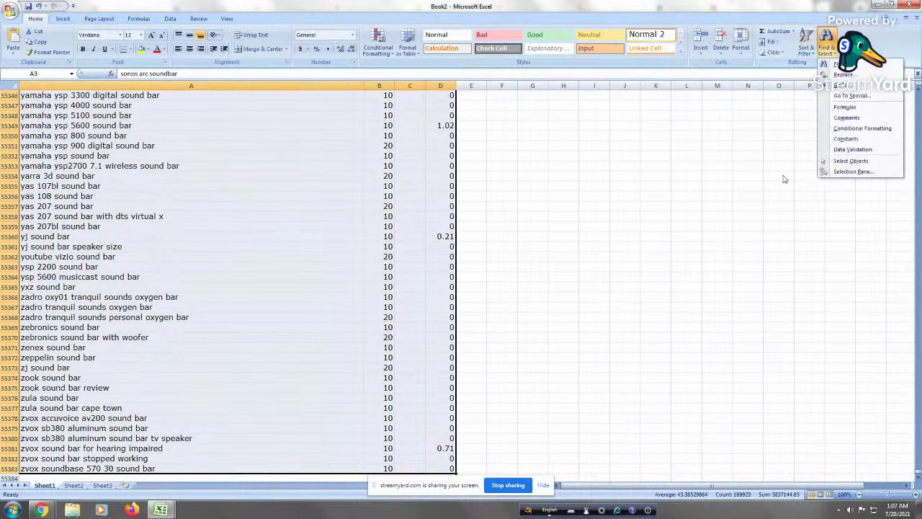
pyautogui.click(842, 74)
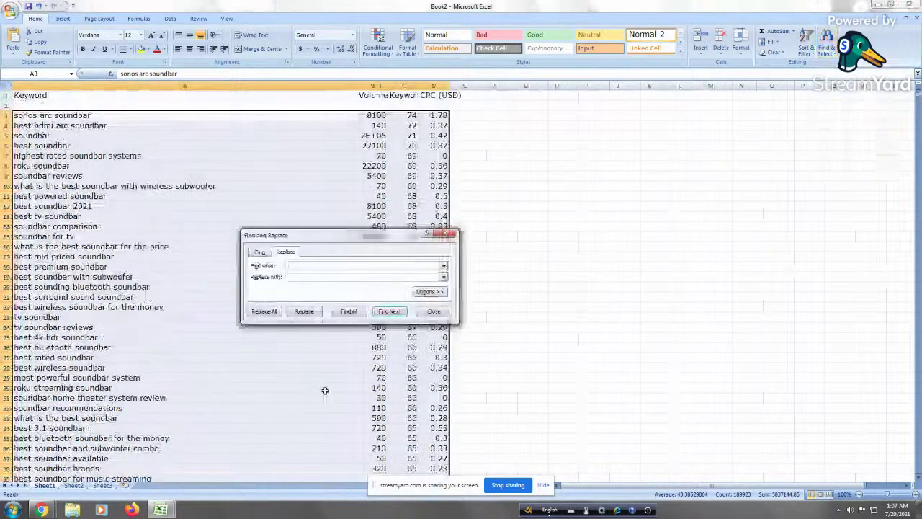
pyautogui.click(307, 276)
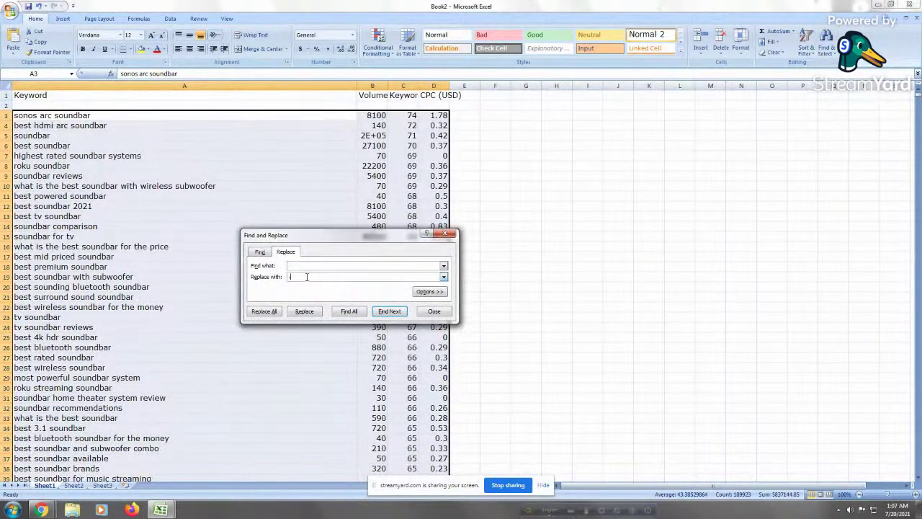
pyautogui.click(267, 311)
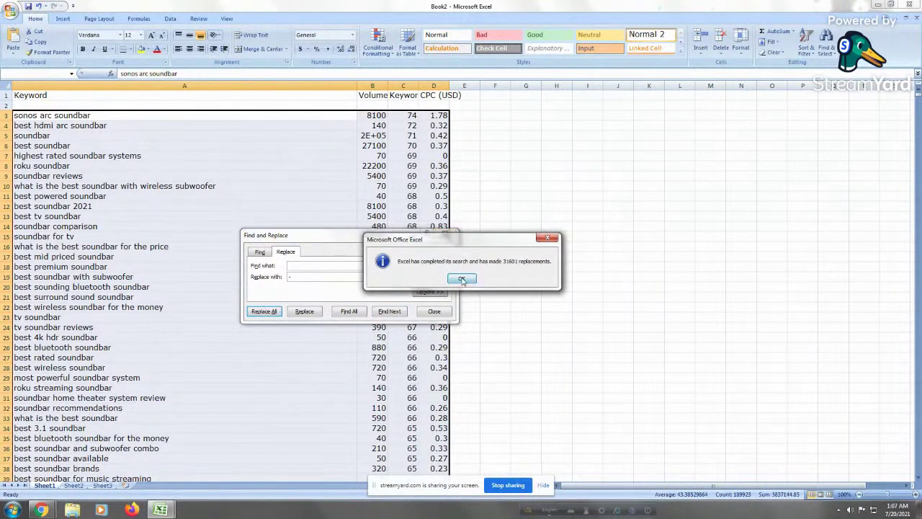
pyautogui.click(461, 279)
pyautogui.moveTo(366, 239); pyautogui.dragTo(753, 260)
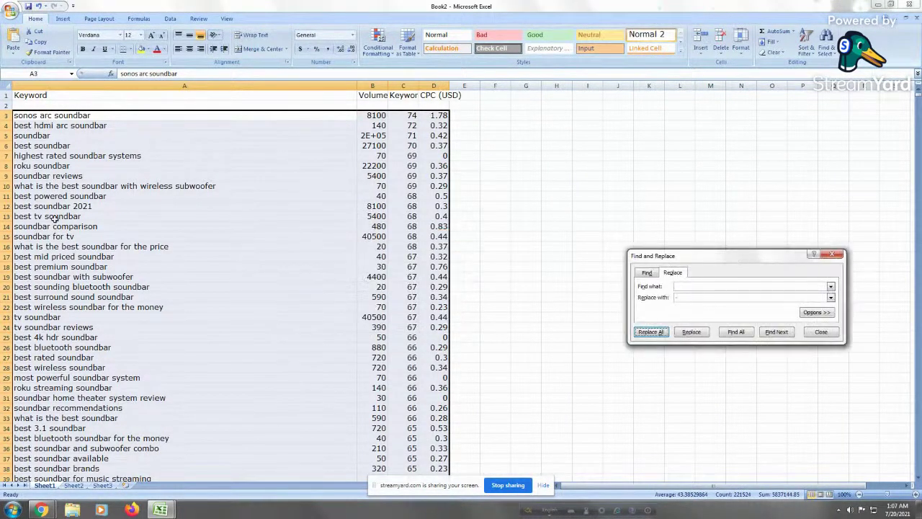
# Sort the keywords from A3 downward from A to Z, expanding the selection to include the adjacent columns
pyautogui.click(91, 166)
pyautogui.click(91, 116)
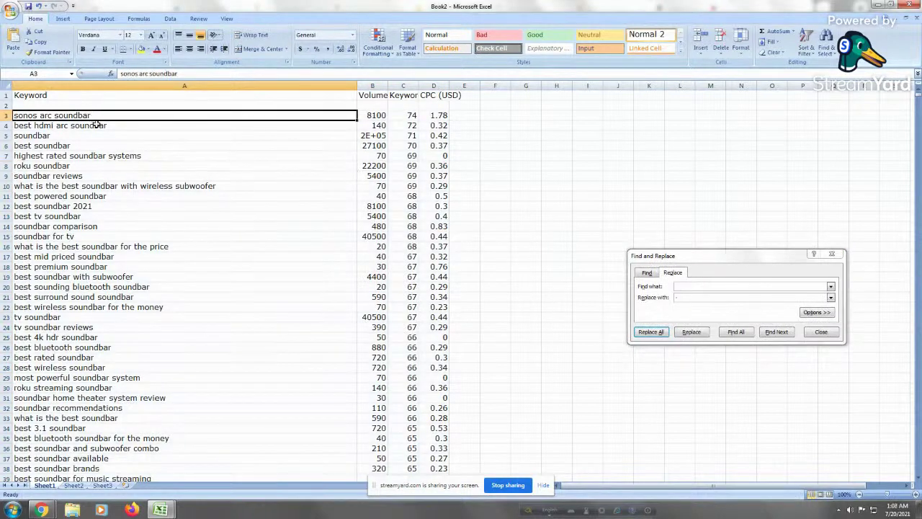
pyautogui.hotkey('ctrl', 'shift', 'Down')
pyautogui.rightClick(98, 263)
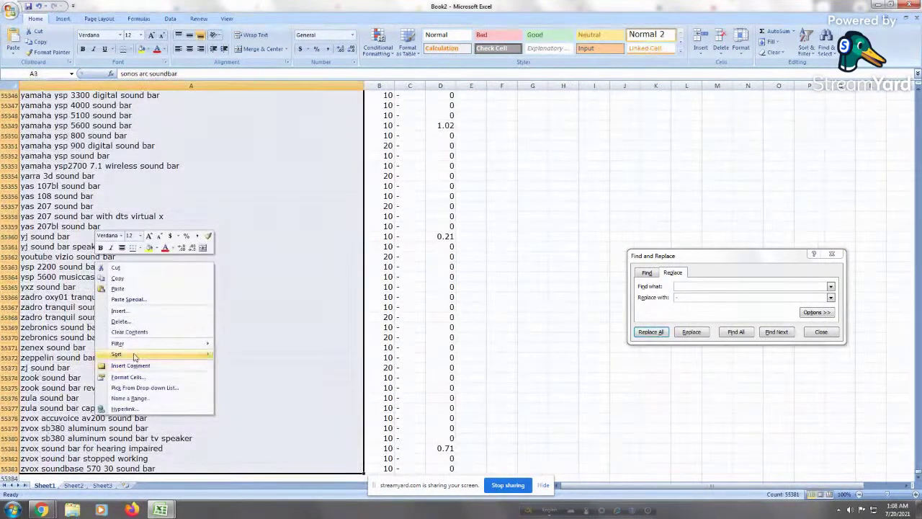
pyautogui.moveTo(134, 355)
pyautogui.click(250, 358)
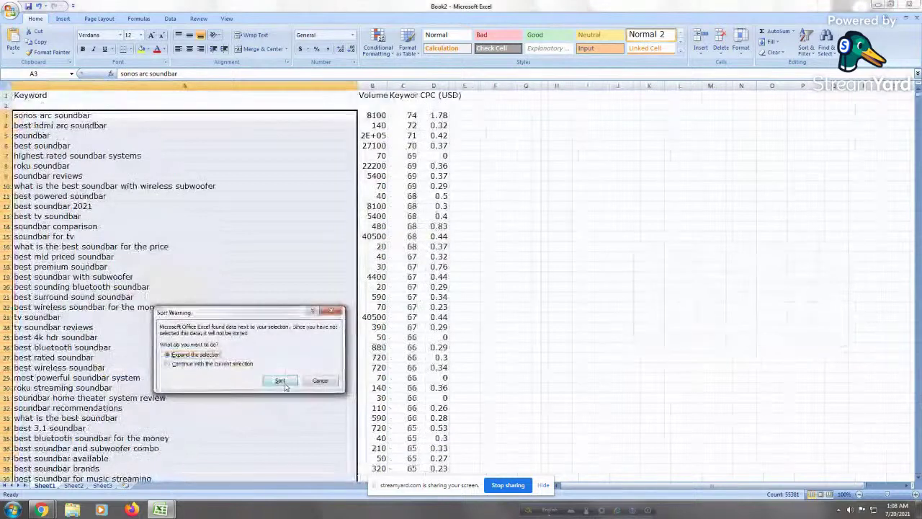
pyautogui.click(288, 383)
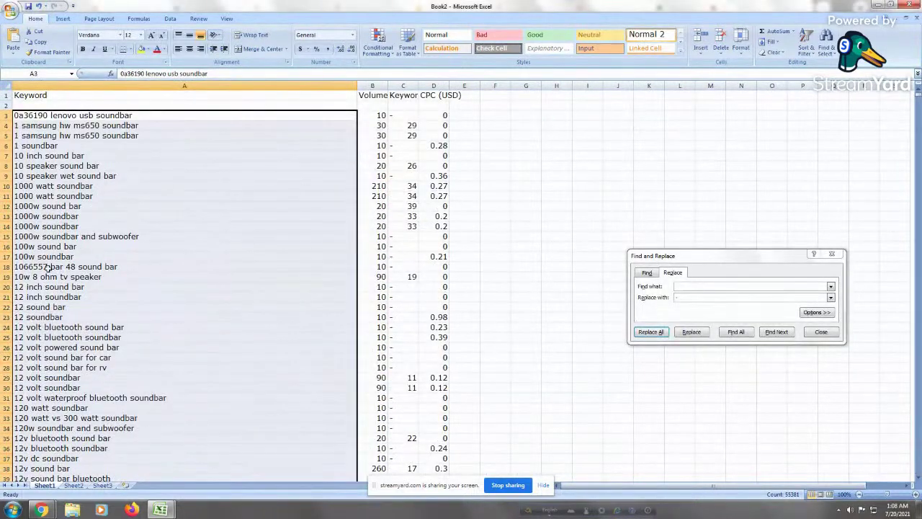
pyautogui.click(70, 214)
pyautogui.click(50, 145)
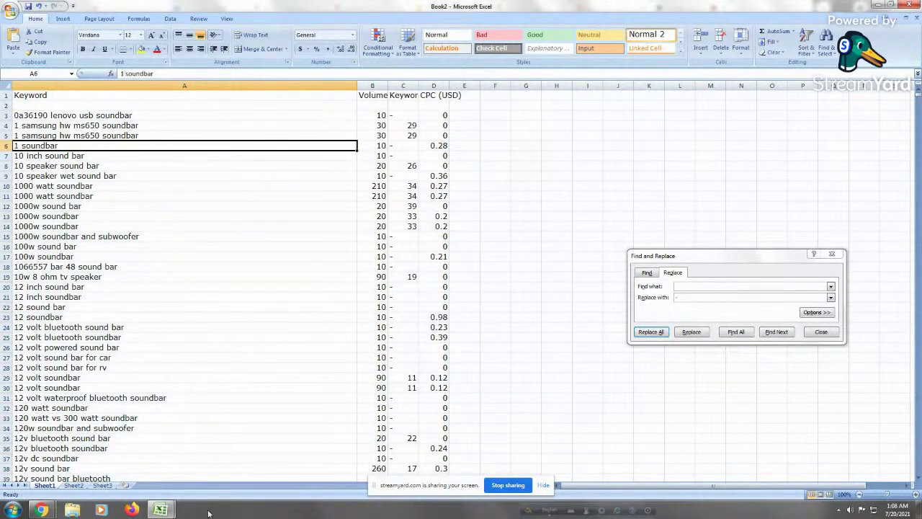
pyautogui.click(274, 354)
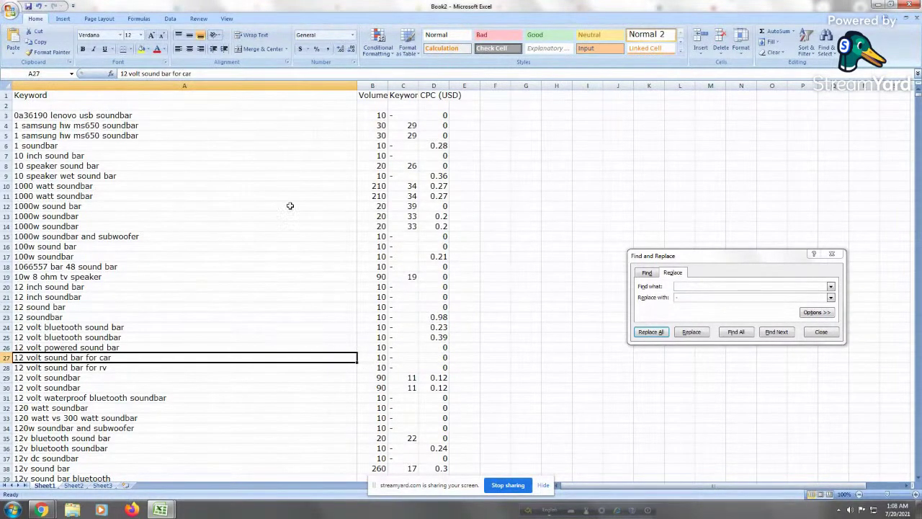
# List the question words "are", "can" and "could" in cells G3 to G5, beside the keyword data
pyautogui.click(527, 117)
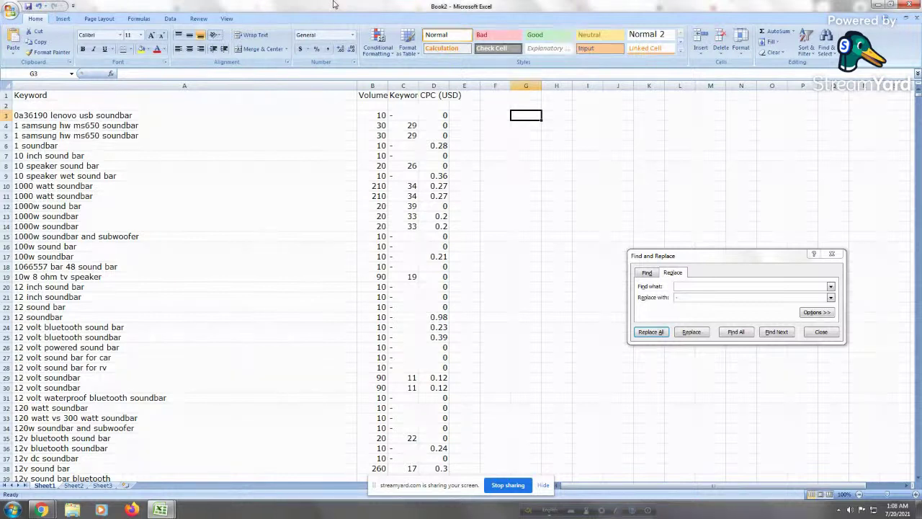
pyautogui.write('are')
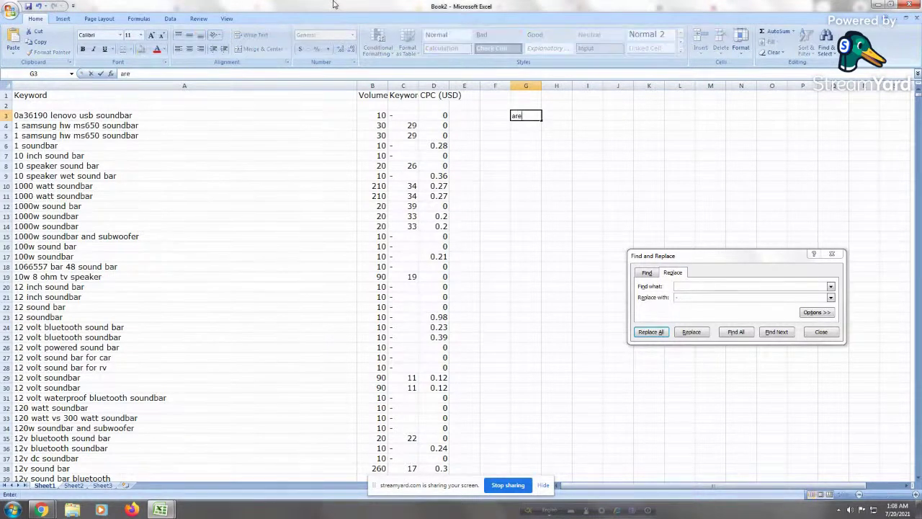
pyautogui.press('Return')
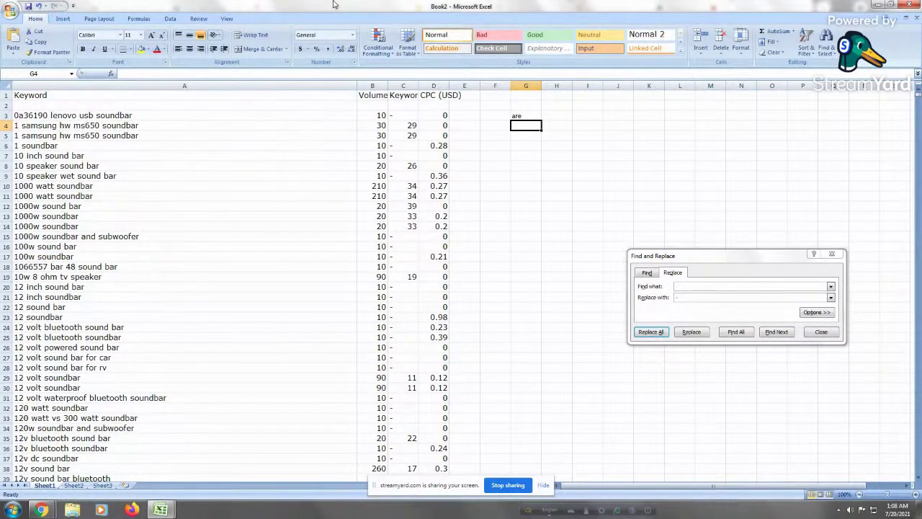
pyautogui.write('can')
pyautogui.press('Return')
pyautogui.write('could')
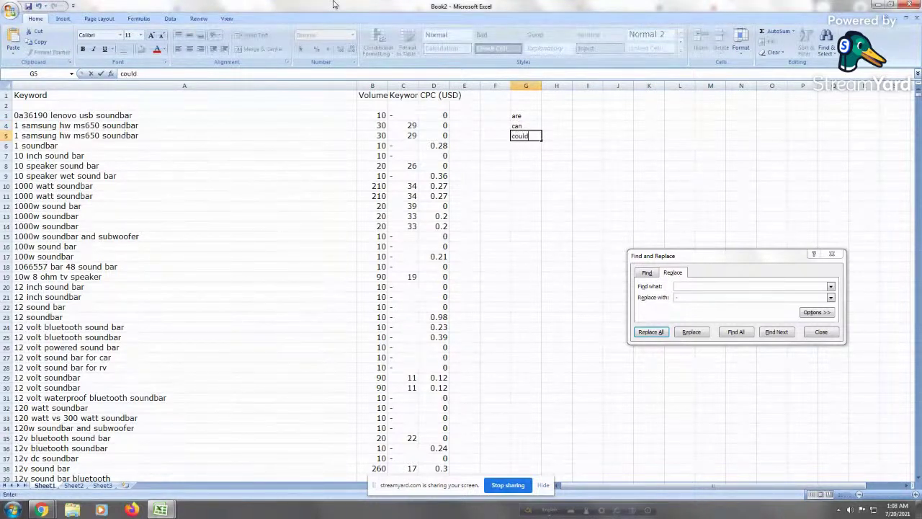
pyautogui.press('Return')
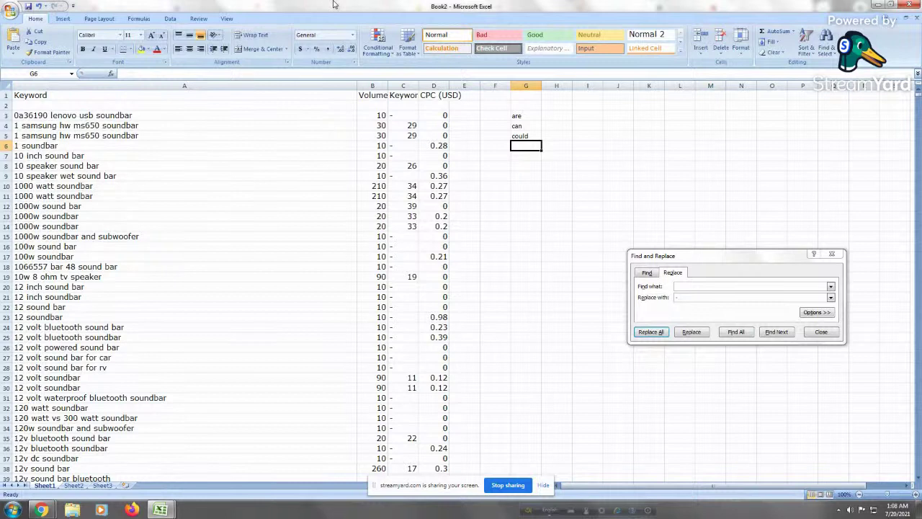
# Continue the question word list in cells G6 to G8 with "is", "do" and "does"
pyautogui.write('is')
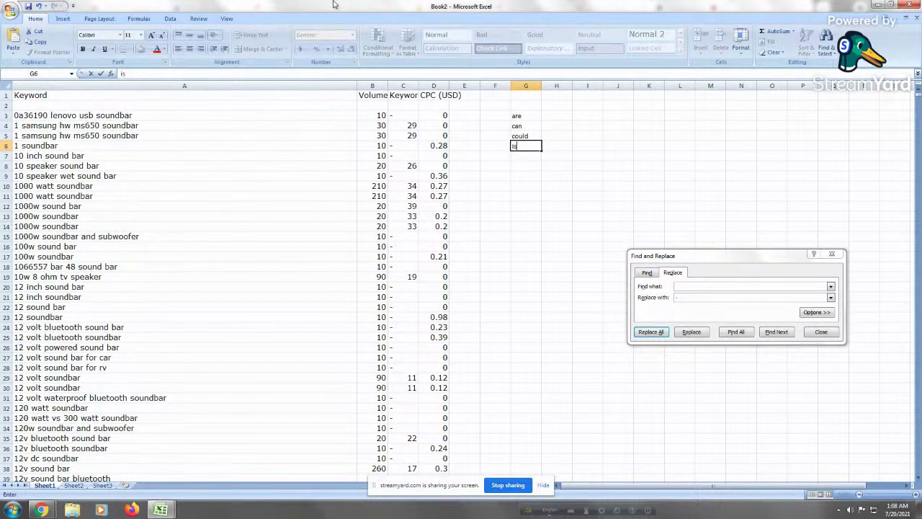
pyautogui.press('Return')
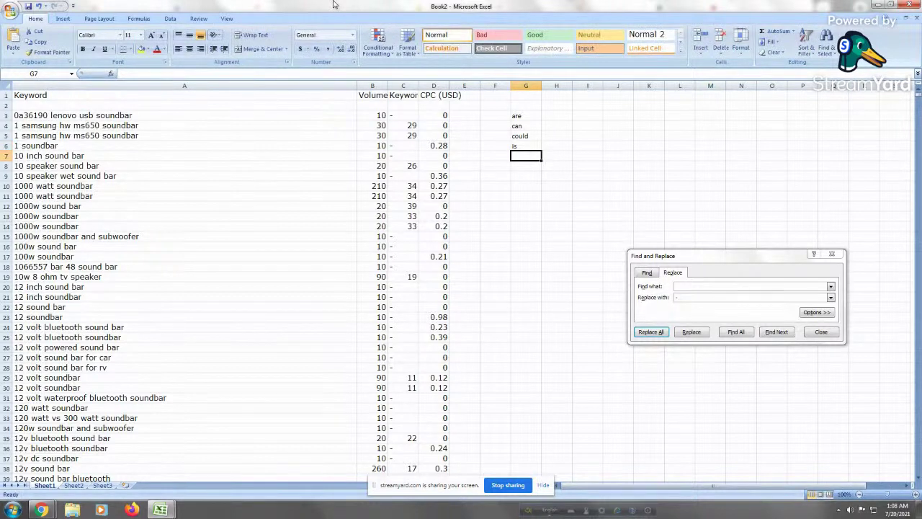
pyautogui.write('do')
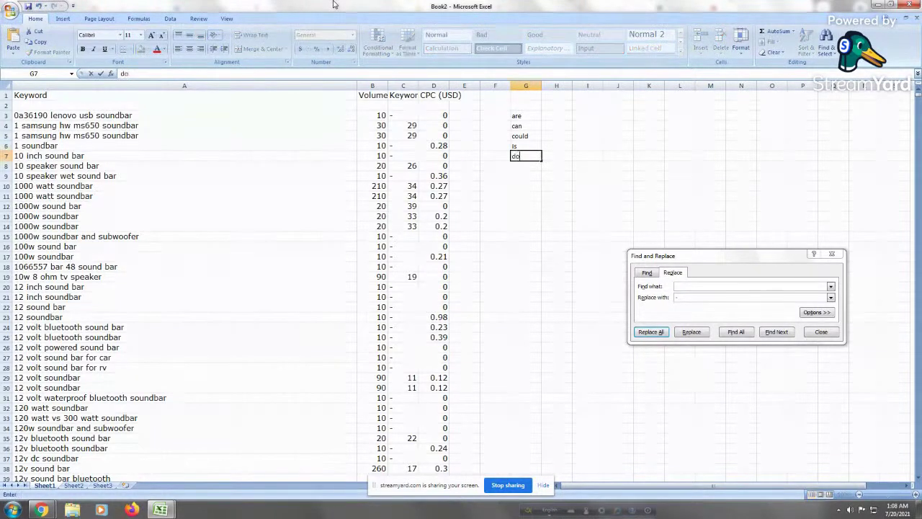
pyautogui.press('Return')
pyautogui.write('does')
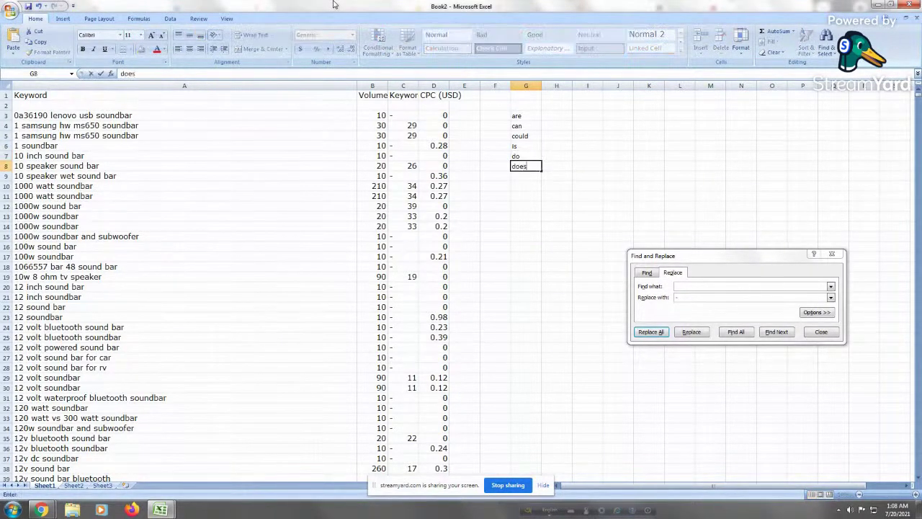
pyautogui.press('Return')
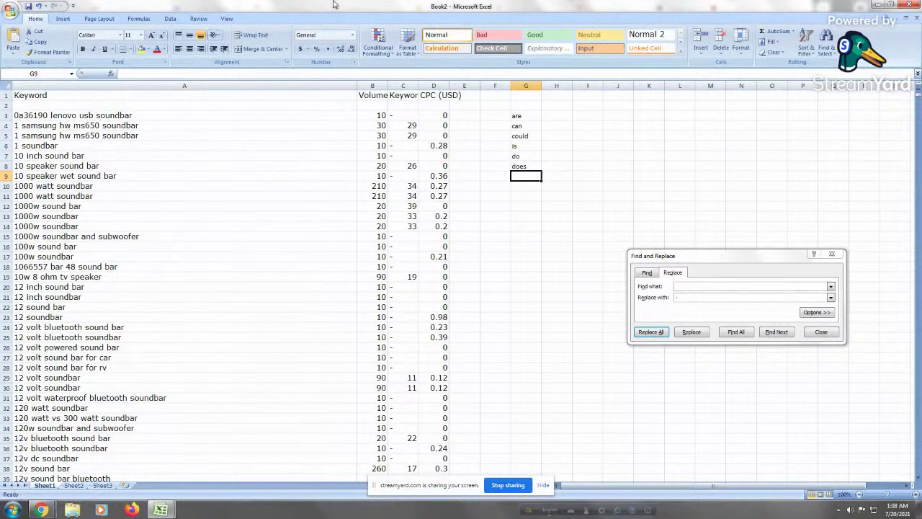
# Add "will" in G9 and "would" in G10 as separate entries of the question word list
pyautogui.write('will would')
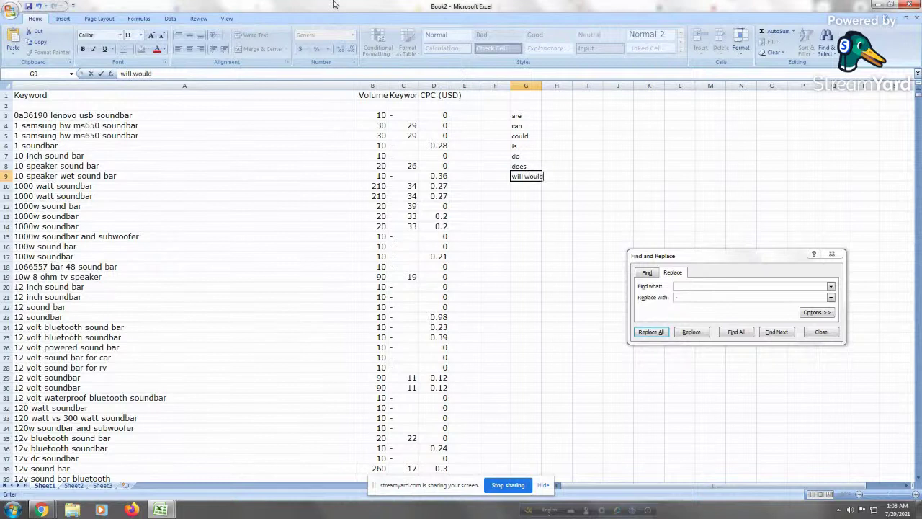
pyautogui.press('Return')
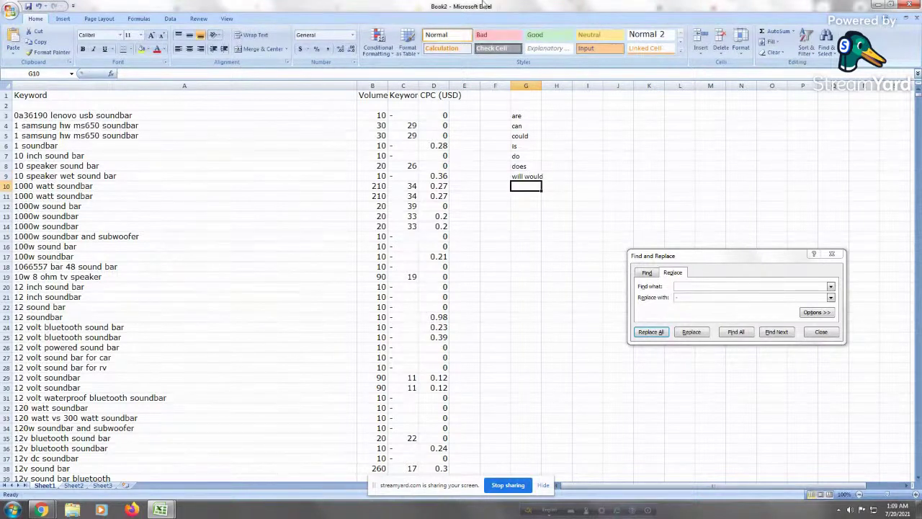
pyautogui.doubleClick(533, 177)
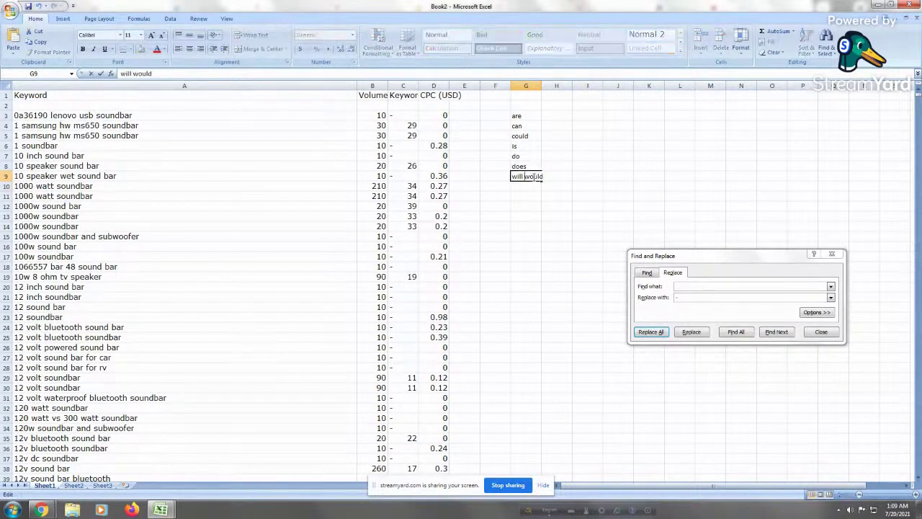
pyautogui.doubleClick(534, 177)
pyautogui.hotkey('ctrl', 'c')
pyautogui.press('BackSpace')
pyautogui.press('Return')
pyautogui.hotkey('ctrl', 'v')
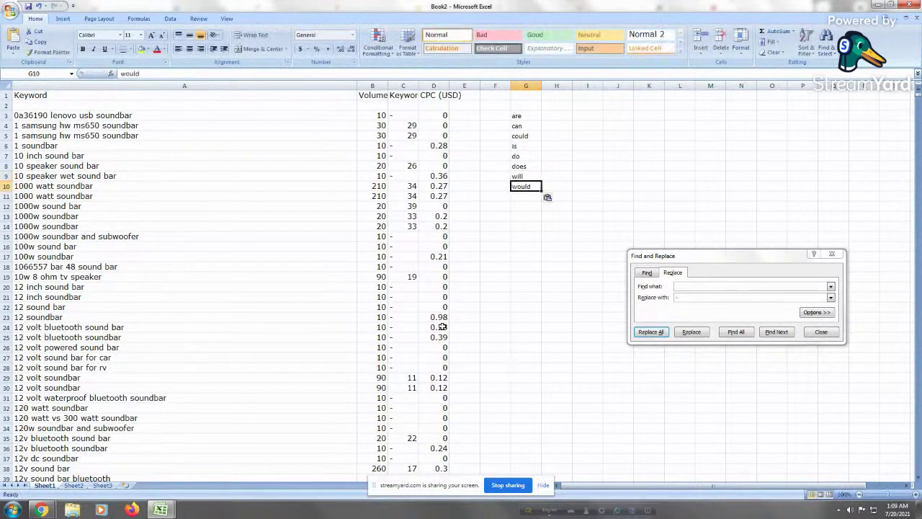
pyautogui.press('Return')
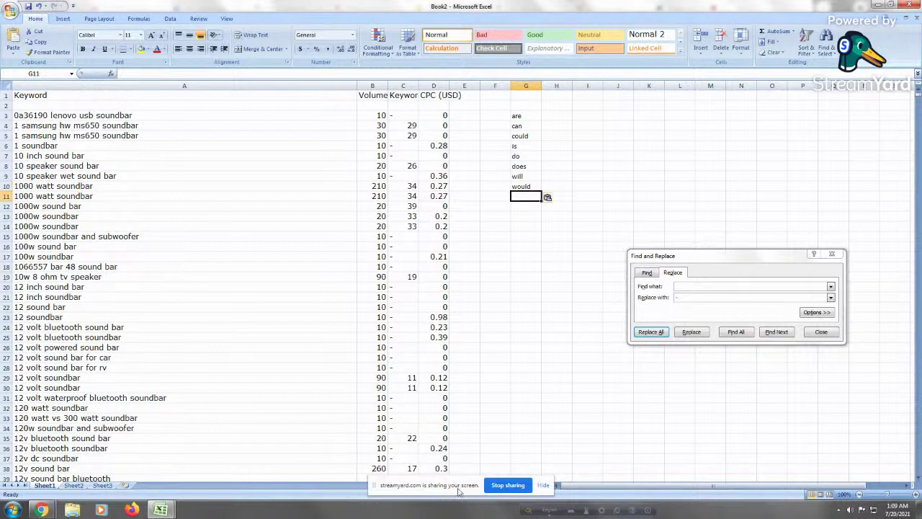
# Complete the question word list in cells G11 to G14 with "how to", "what", "which" and "why"
pyautogui.moveTo(529, 119); pyautogui.dragTo(537, 191)
pyautogui.click(528, 197)
pyautogui.write('ho')
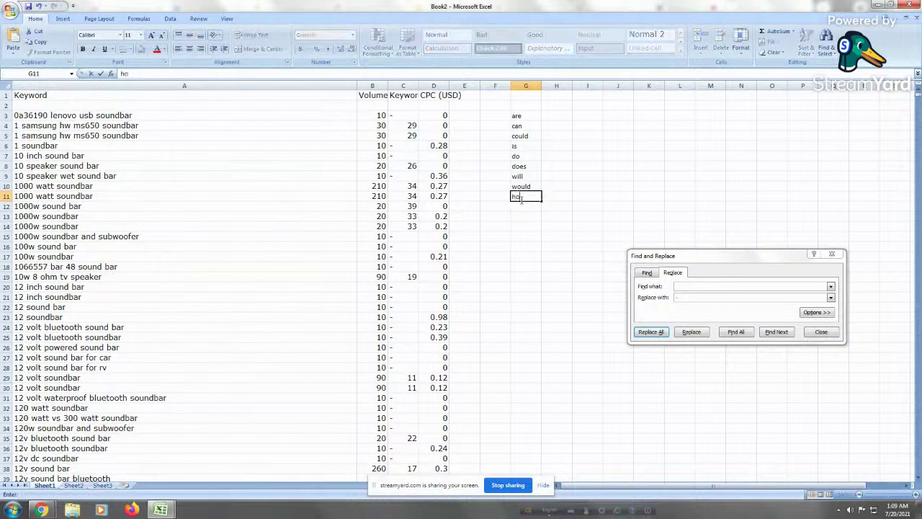
pyautogui.write('w to')
pyautogui.press('Return')
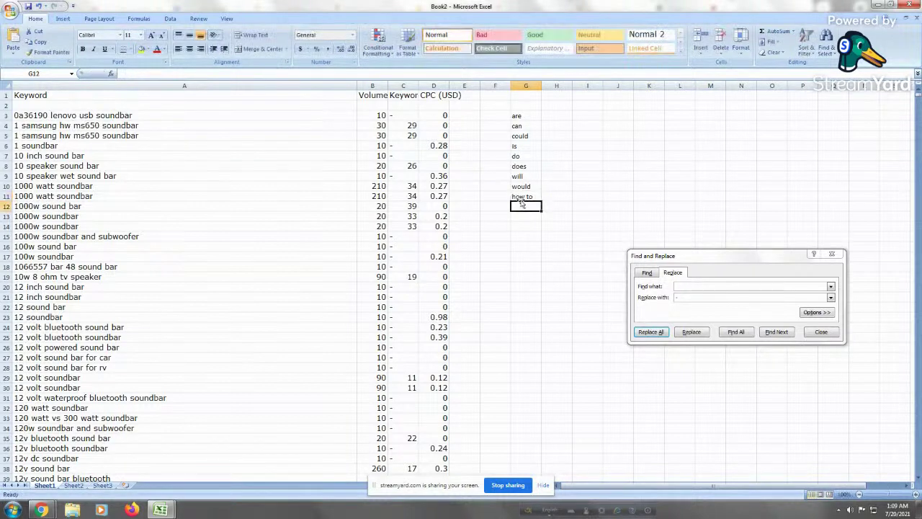
pyautogui.write('w')
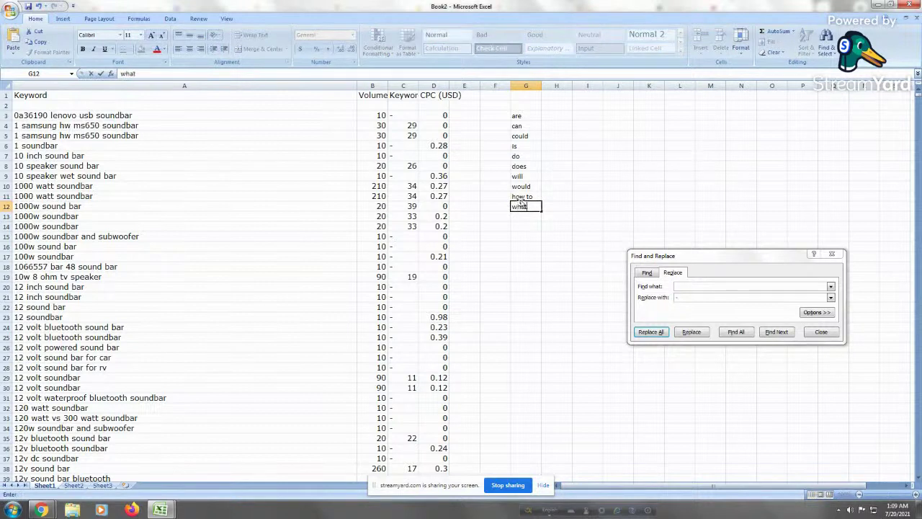
pyautogui.write('hat')
pyautogui.press('Return')
pyautogui.write('which')
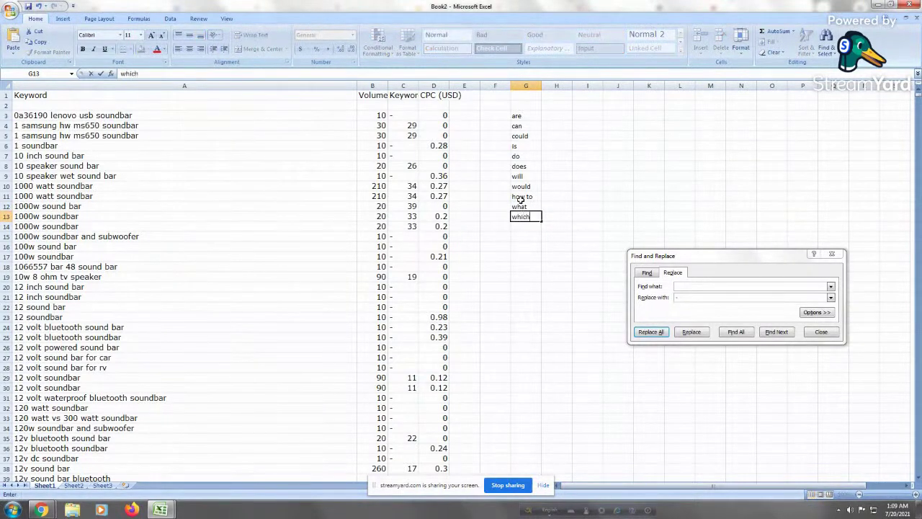
pyautogui.press('Return')
pyautogui.write('why')
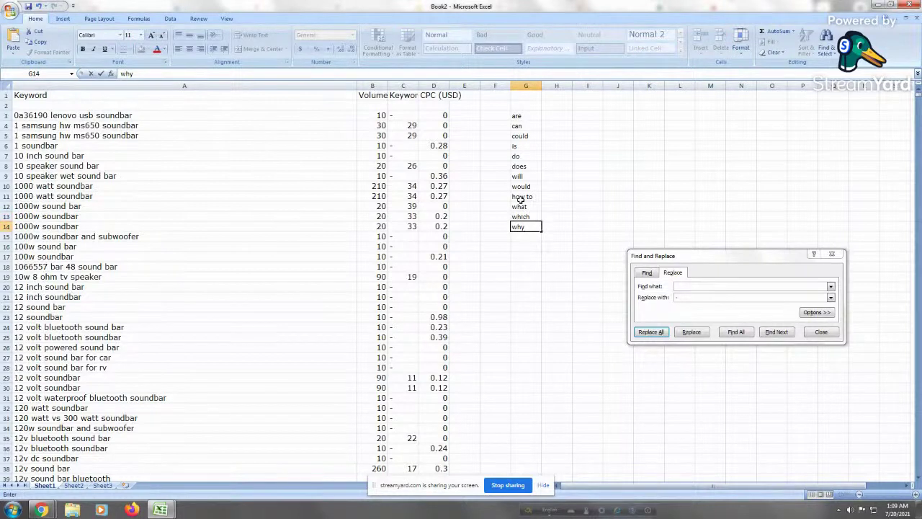
pyautogui.press('Return')
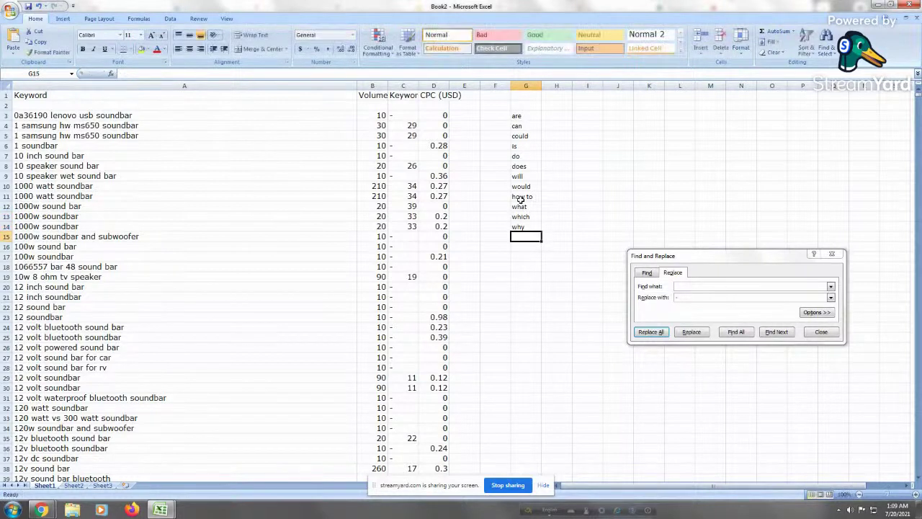
# Review the question words in G3 to G14 one by one, including "how to", ending on "are" in G3
pyautogui.click(525, 226)
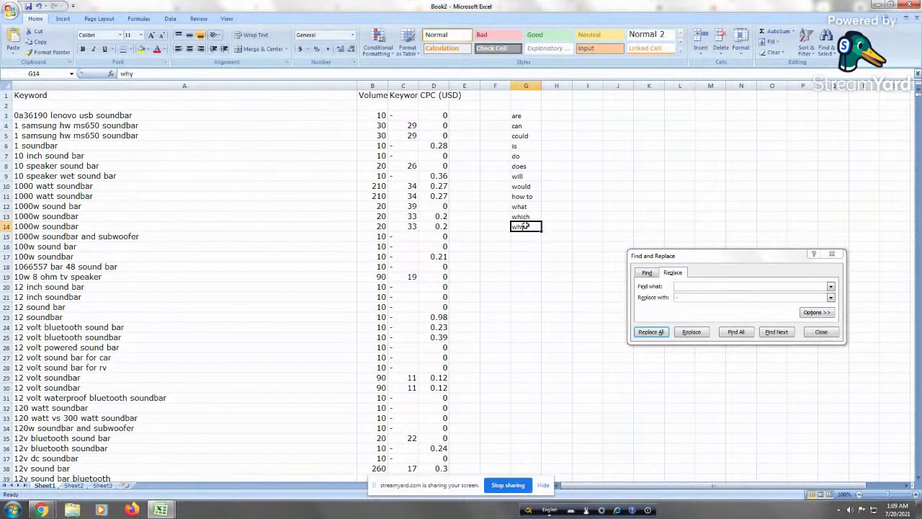
pyautogui.click(527, 115)
pyautogui.click(527, 125)
pyautogui.click(527, 135)
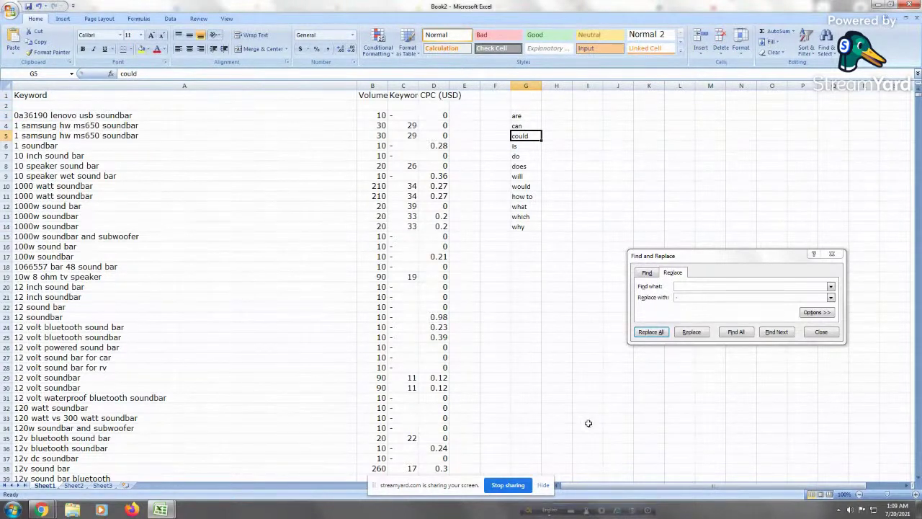
pyautogui.click(536, 175)
pyautogui.click(525, 145)
pyautogui.click(524, 156)
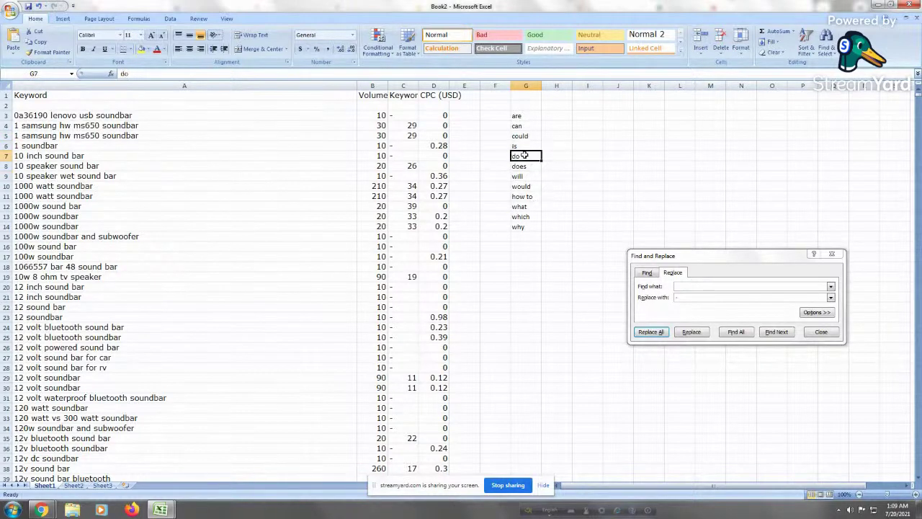
pyautogui.click(523, 166)
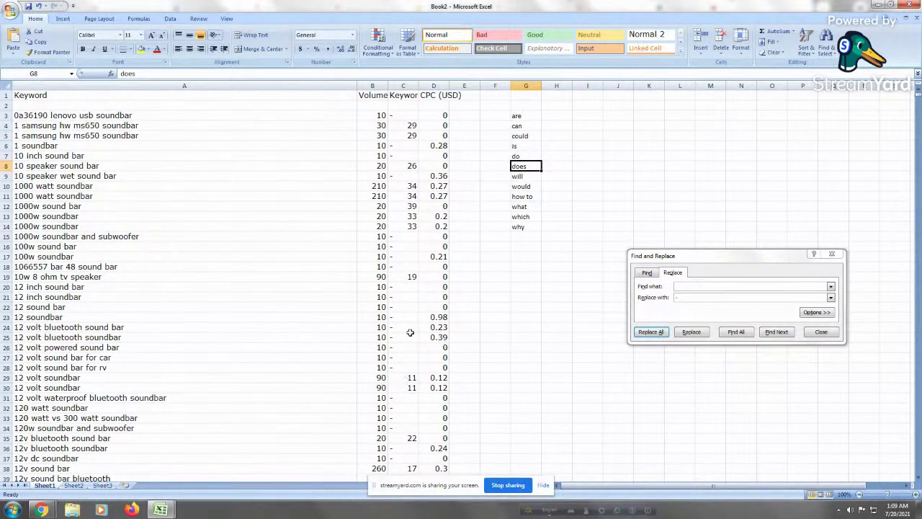
pyautogui.click(518, 228)
pyautogui.click(522, 216)
pyautogui.click(532, 196)
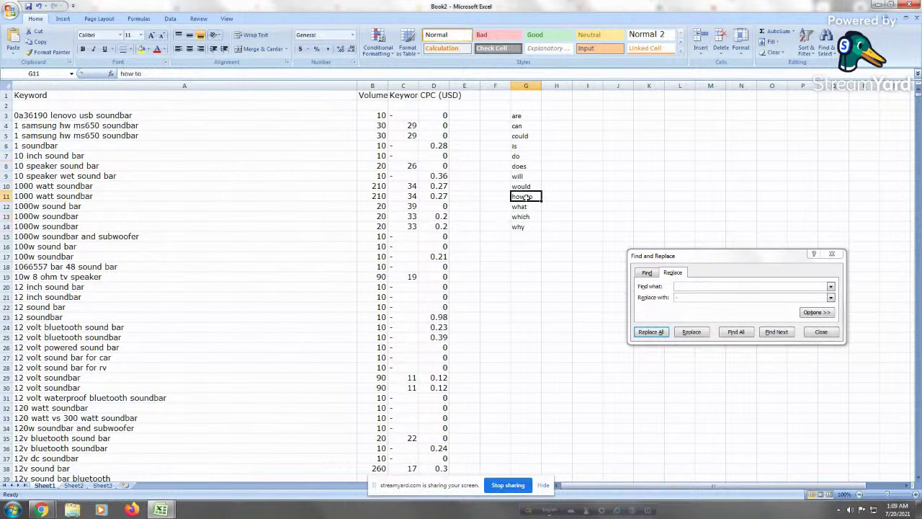
pyautogui.doubleClick(532, 196)
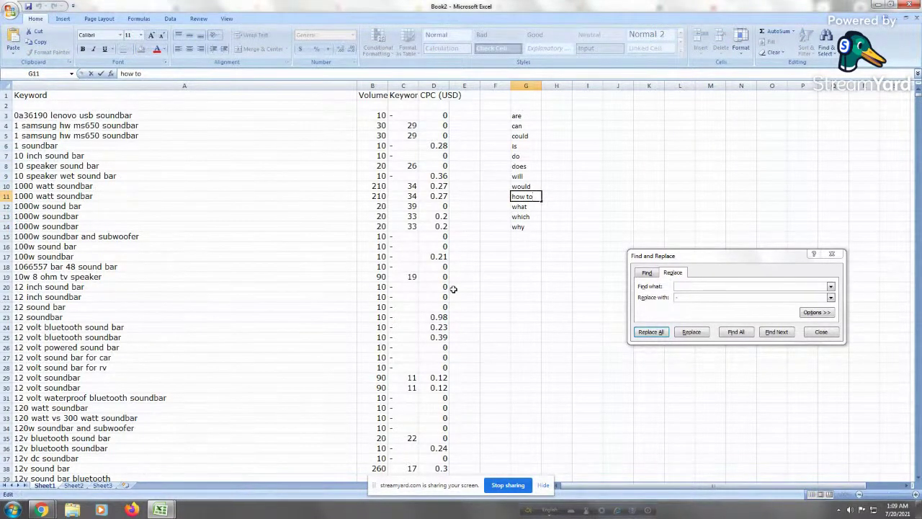
pyautogui.click(527, 267)
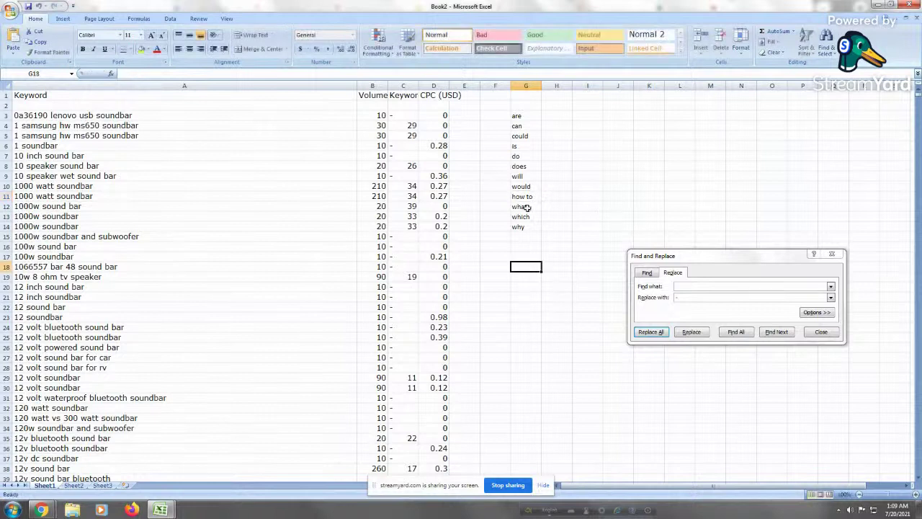
pyautogui.click(526, 197)
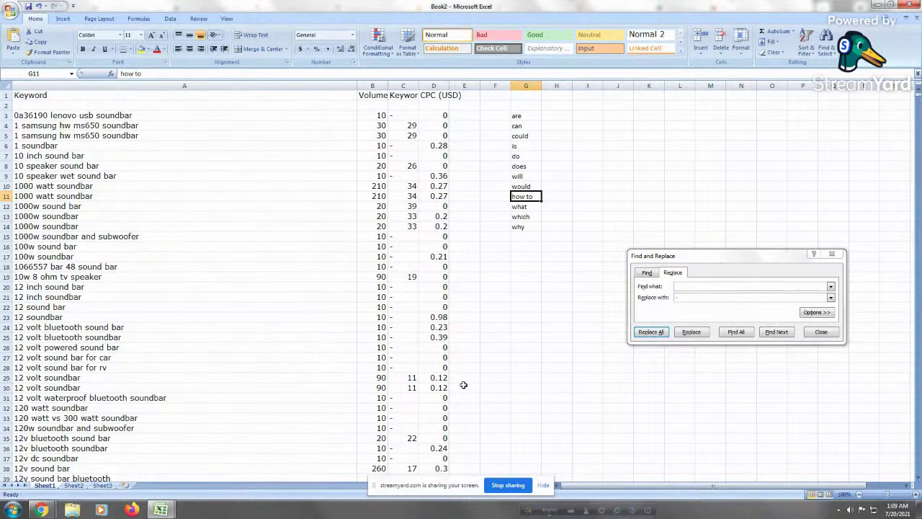
pyautogui.moveTo(531, 236); pyautogui.dragTo(554, 237)
pyautogui.click(525, 227)
pyautogui.click(525, 196)
pyautogui.click(522, 116)
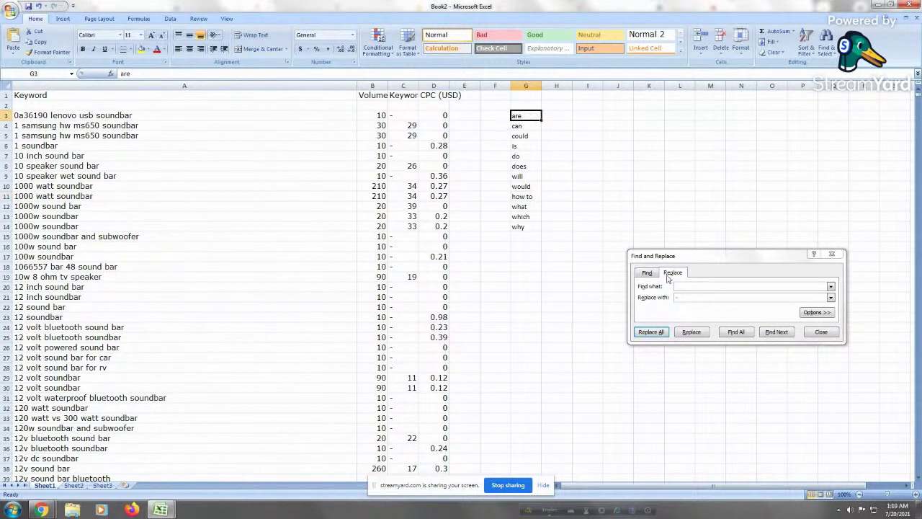
# Find the block of keywords starting with "are" in column A and select its first entry, "are all sound bars bluetooth", in A1559
pyautogui.moveTo(669, 256); pyautogui.dragTo(552, 242)
pyautogui.click(108, 175)
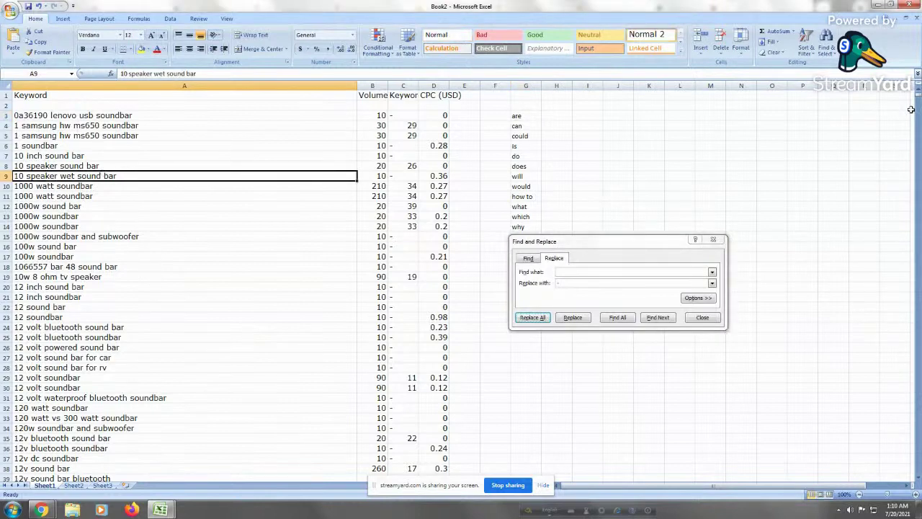
pyautogui.moveTo(919, 93); pyautogui.dragTo(919, 106)
pyautogui.click(226, 173)
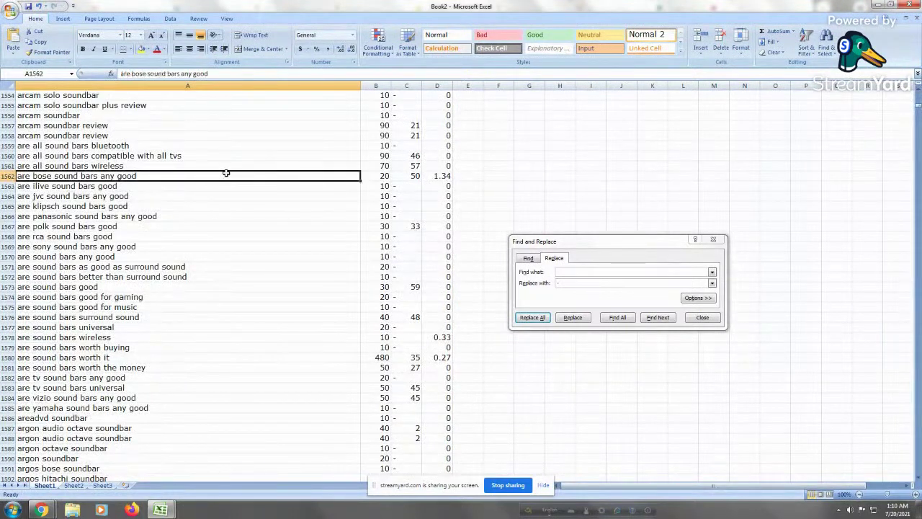
pyautogui.press('Up')
pyautogui.press('Up')
pyautogui.press('Up')
pyautogui.press('Up')
pyautogui.press('Up')
pyautogui.press('Up')
pyautogui.press('Up')
pyautogui.press('Up')
pyautogui.press('Up')
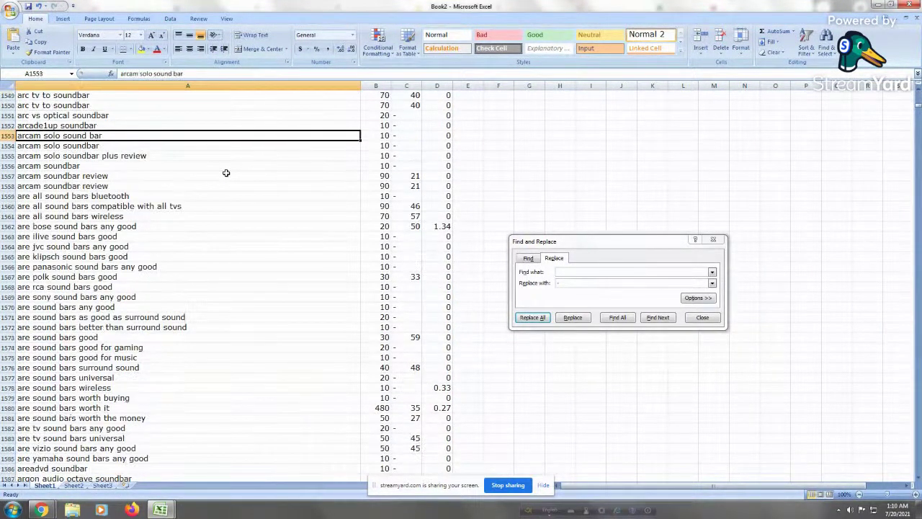
pyautogui.press('Down')
pyautogui.press('Down')
pyautogui.press('Down')
pyautogui.press('Down')
pyautogui.press('Down')
pyautogui.press('Down')
pyautogui.press('Down')
pyautogui.press('Down')
pyautogui.press('Down')
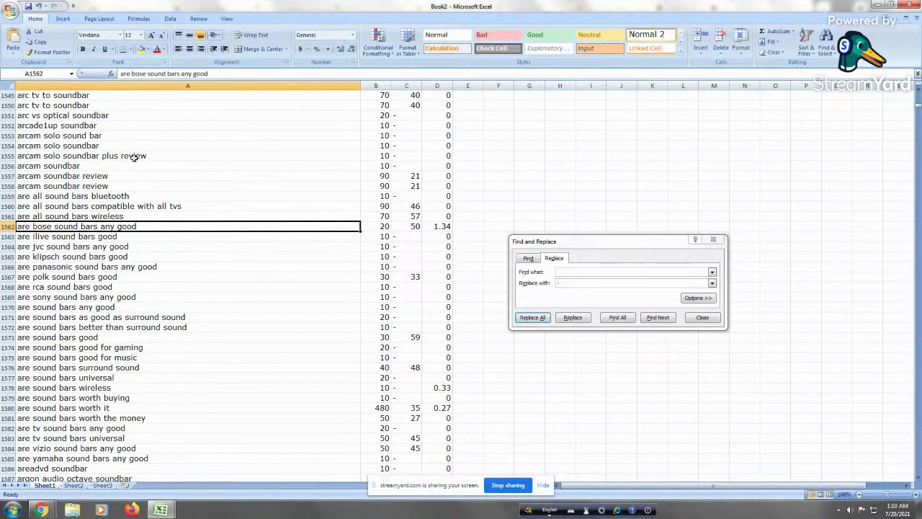
pyautogui.click(138, 188)
pyautogui.click(140, 193)
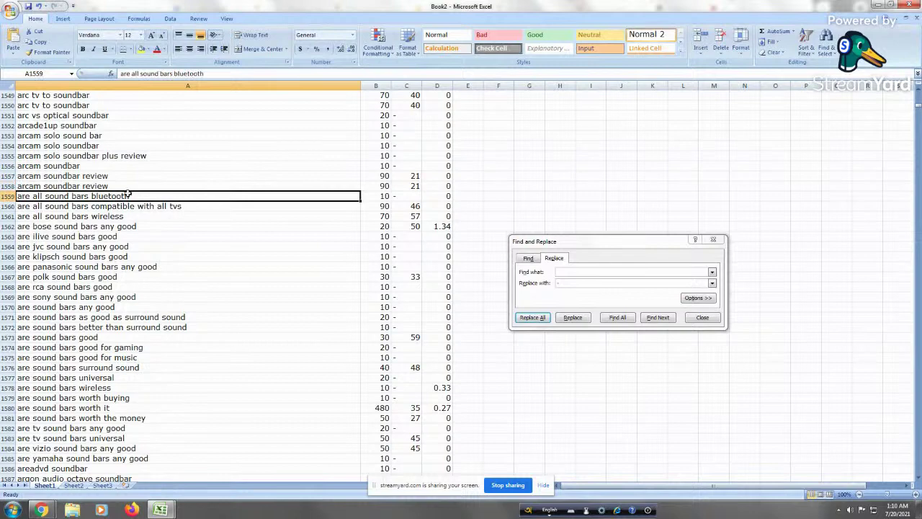
# Highlight the block of keywords starting with "are" in A1559 to A1585 with a light green fill
pyautogui.moveTo(127, 193); pyautogui.dragTo(103, 216)
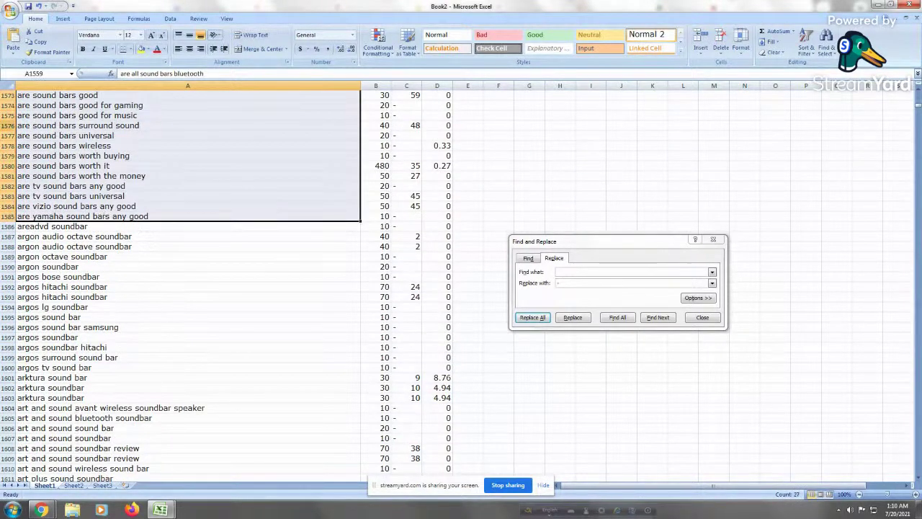
pyautogui.click(148, 49)
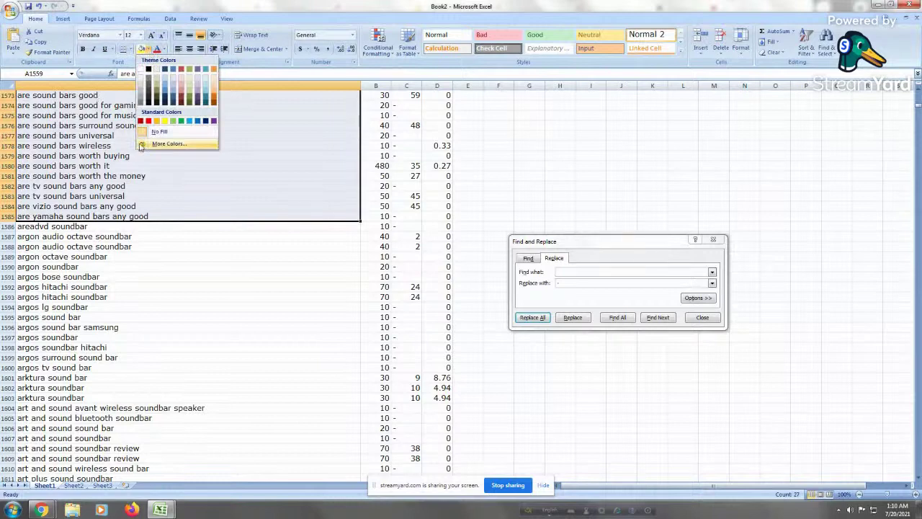
pyautogui.click(171, 120)
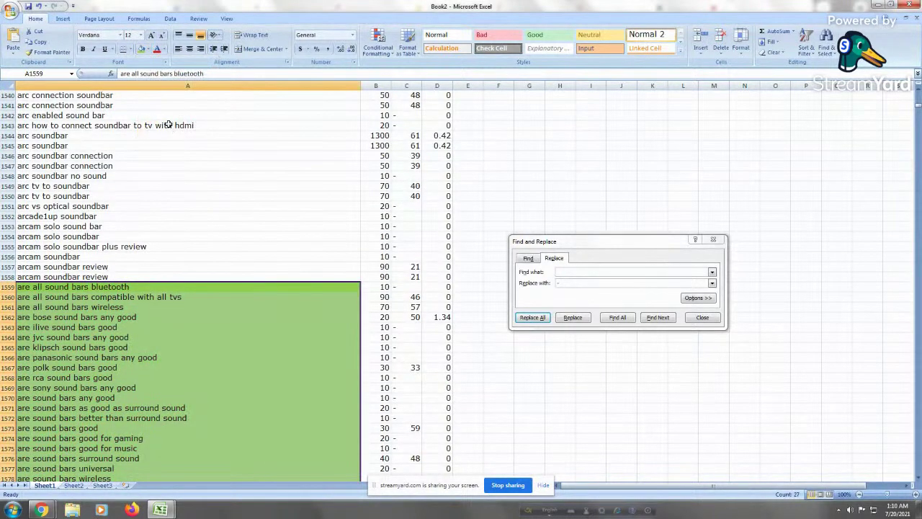
pyautogui.click(62, 309)
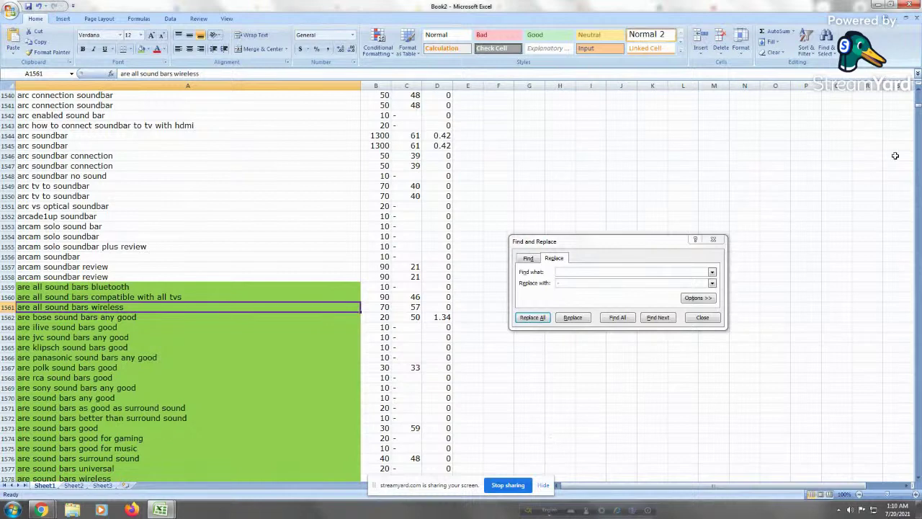
# Search column A for keywords starting with "can" and select "cant get sound bar to work" in A8991
pyautogui.moveTo(917, 158); pyautogui.dragTo(918, 173)
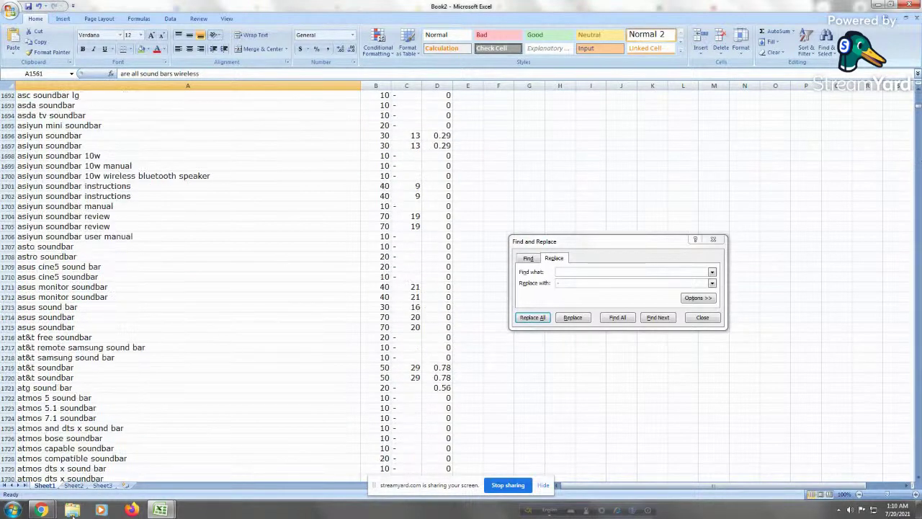
pyautogui.moveTo(918, 105); pyautogui.dragTo(919, 158)
pyautogui.click(67, 317)
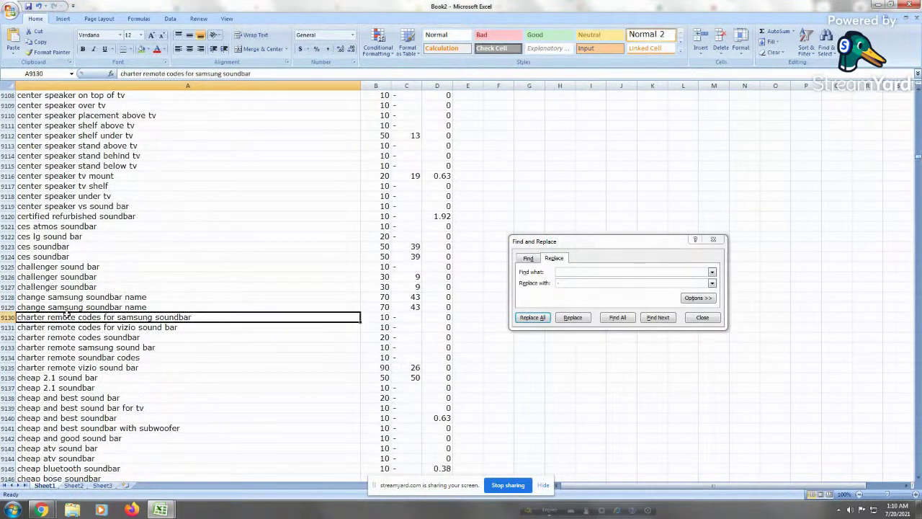
pyautogui.press('pageup')
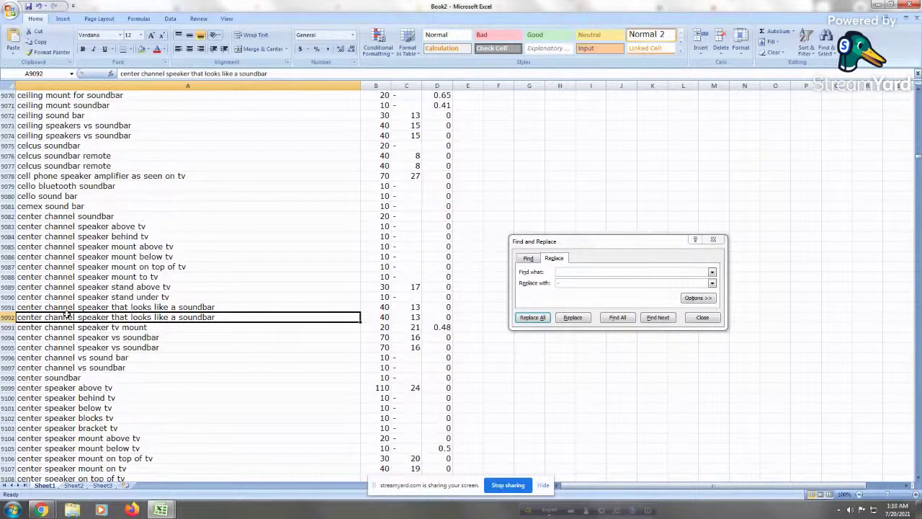
pyautogui.press('pageup')
pyautogui.press('pageup')
pyautogui.press('pageup')
pyautogui.press('pageup')
pyautogui.press('pageup')
pyautogui.press('pageup')
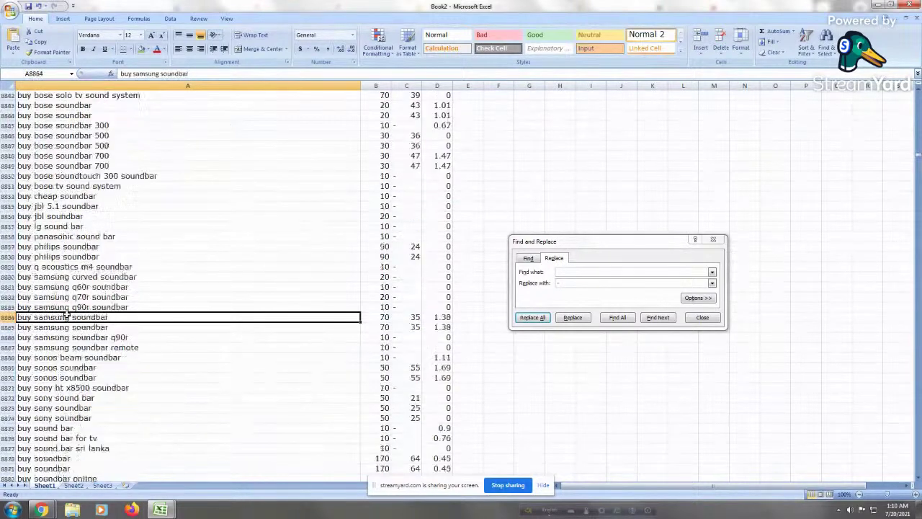
pyautogui.press('pagedown')
pyautogui.press('pagedown')
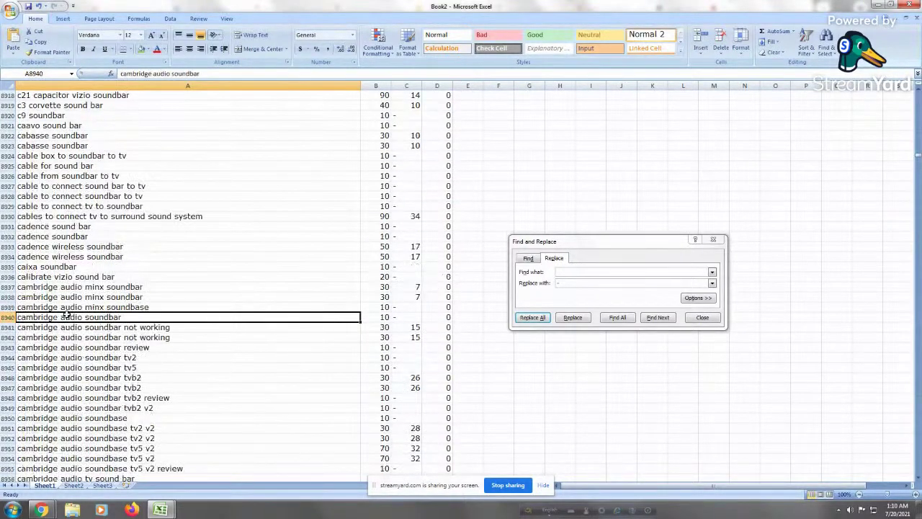
pyautogui.press('pagedown')
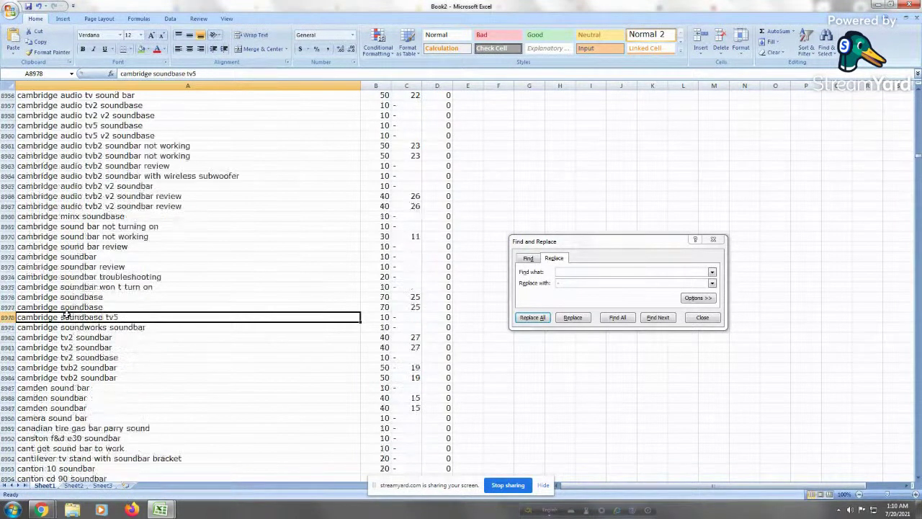
pyautogui.click(105, 447)
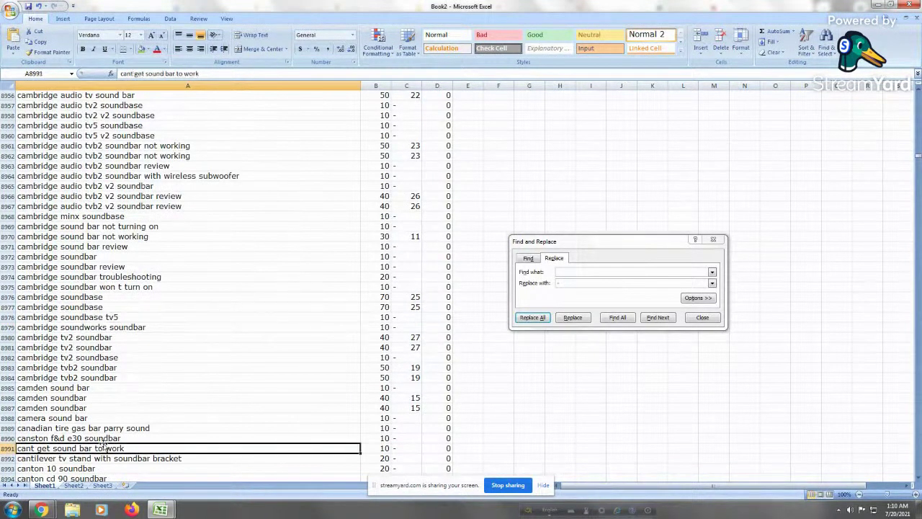
# Check the rows below A8991 for questions starting with "can" among the "canton" keywords
pyautogui.press('Down')
pyautogui.press('Down')
pyautogui.press('Down')
pyautogui.press('Down')
pyautogui.press('Down')
pyautogui.press('Down')
pyautogui.press('Down')
pyautogui.press('Down')
pyautogui.press('Down')
pyautogui.press('Down')
pyautogui.press('Down')
pyautogui.press('Down')
pyautogui.press('Down')
pyautogui.press('Down')
pyautogui.press('Down')
pyautogui.press('Down')
pyautogui.press('Down')
pyautogui.press('Down')
pyautogui.press('Down')
pyautogui.press('Down')
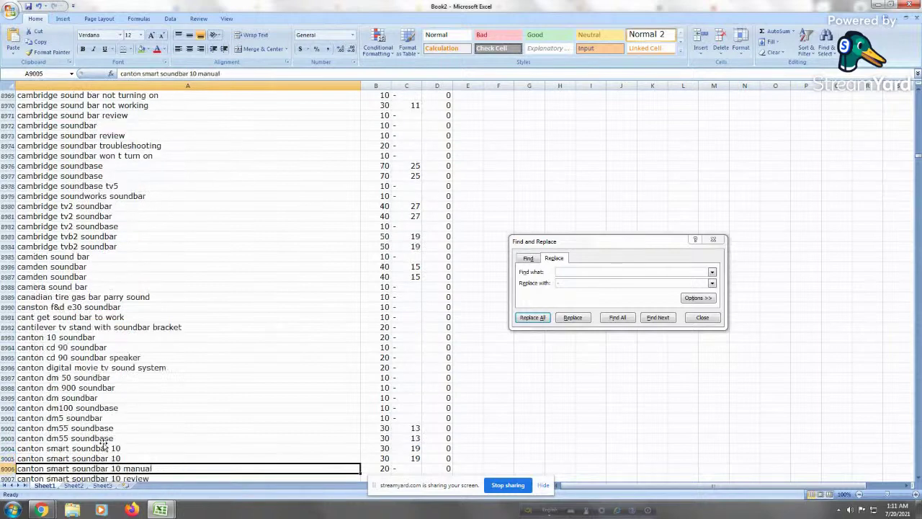
pyautogui.click(161, 304)
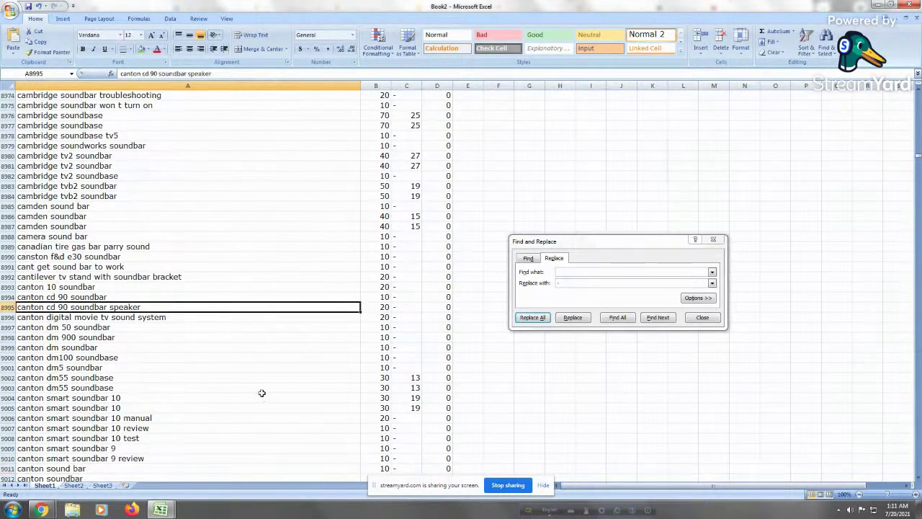
# Return to the start of the list to consult the question words, and go back to the "cambridge" keywords around A8961
pyautogui.click(55, 215)
pyautogui.hotkey('ctrl', 'Up')
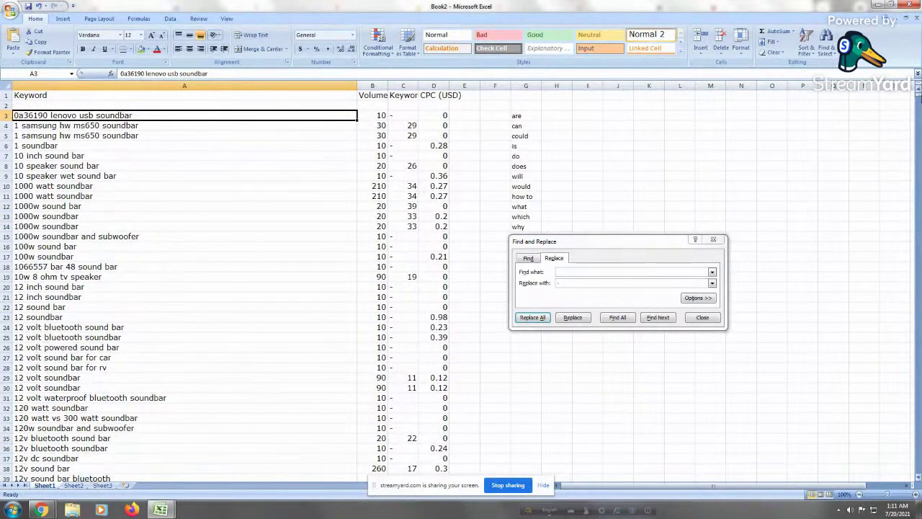
pyautogui.moveTo(917, 100); pyautogui.dragTo(918, 158)
pyautogui.click(49, 207)
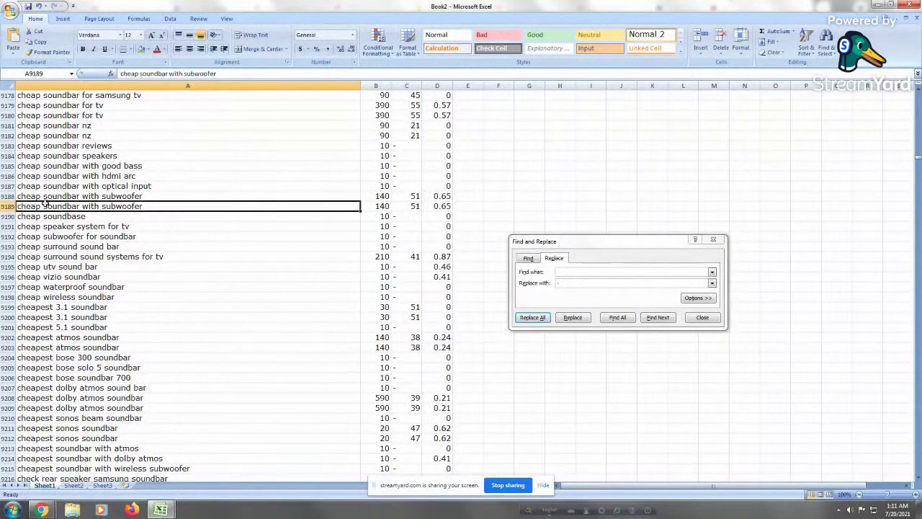
pyautogui.press('pageup')
pyautogui.press('pageup')
pyautogui.press('pageup')
pyautogui.press('pageup')
pyautogui.press('pageup')
pyautogui.press('pageup')
pyautogui.press('pageup')
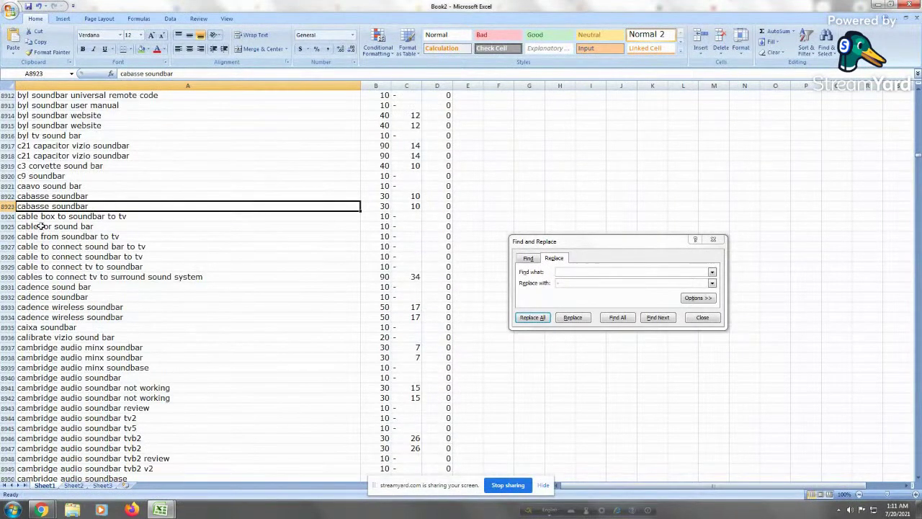
pyautogui.press('pagedown')
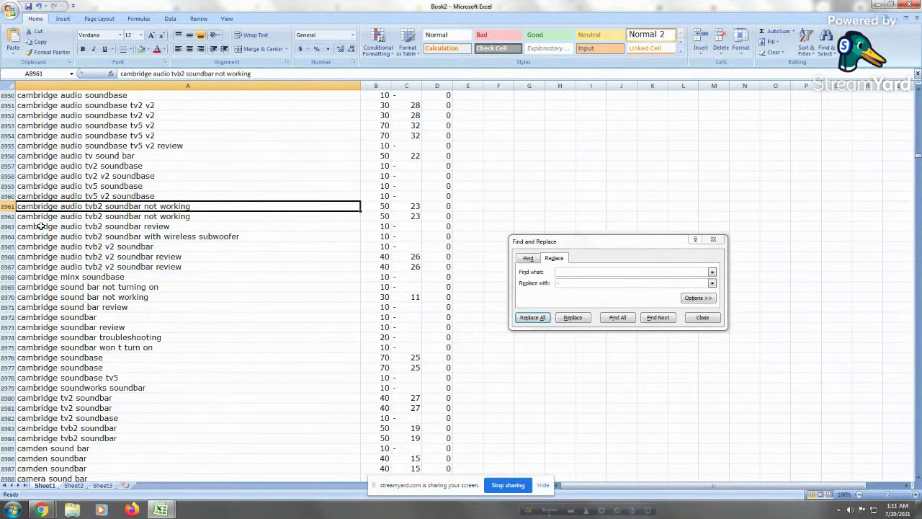
# Go row by row from the "cambridge" keywords to "car sound bar speakers" in A9035, checking for "can" questions
pyautogui.press('Down')
pyautogui.press('Down')
pyautogui.press('Down')
pyautogui.press('Down')
pyautogui.press('Down')
pyautogui.press('Down')
pyautogui.press('Down')
pyautogui.press('Down')
pyautogui.press('Down')
pyautogui.press('Down')
pyautogui.press('Down')
pyautogui.press('Down')
pyautogui.press('Down')
pyautogui.press('Down')
pyautogui.press('Down')
pyautogui.press('Down')
pyautogui.press('Down')
pyautogui.press('Down')
pyautogui.press('Down')
pyautogui.press('Down')
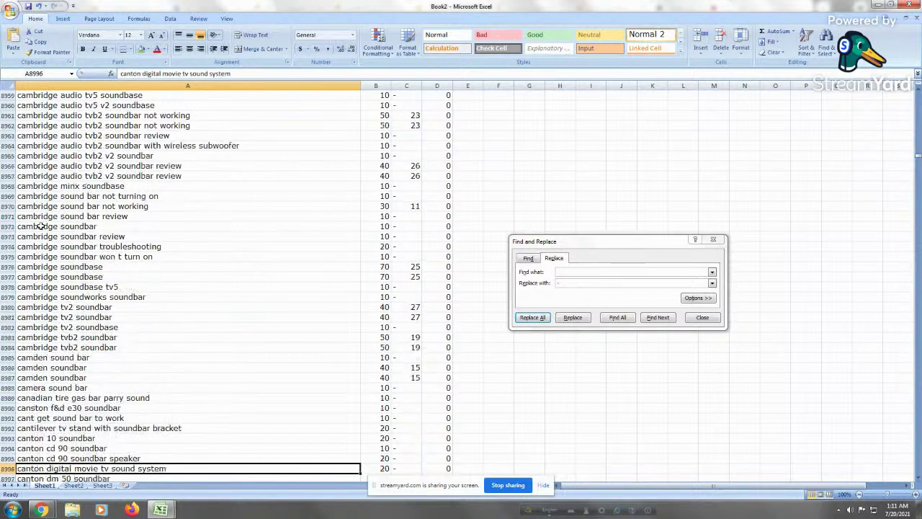
pyautogui.press('Down')
pyautogui.press('Down')
pyautogui.press('Down')
pyautogui.press('Down')
pyautogui.press('Down')
pyautogui.press('Down')
pyautogui.press('Down')
pyautogui.press('Down')
pyautogui.press('Down')
pyautogui.press('Down')
pyautogui.press('Down')
pyautogui.press('Down')
pyautogui.press('Down')
pyautogui.press('Down')
pyautogui.press('Down')
pyautogui.press('Down')
pyautogui.press('Down')
pyautogui.press('Down')
pyautogui.press('Down')
pyautogui.press('Down')
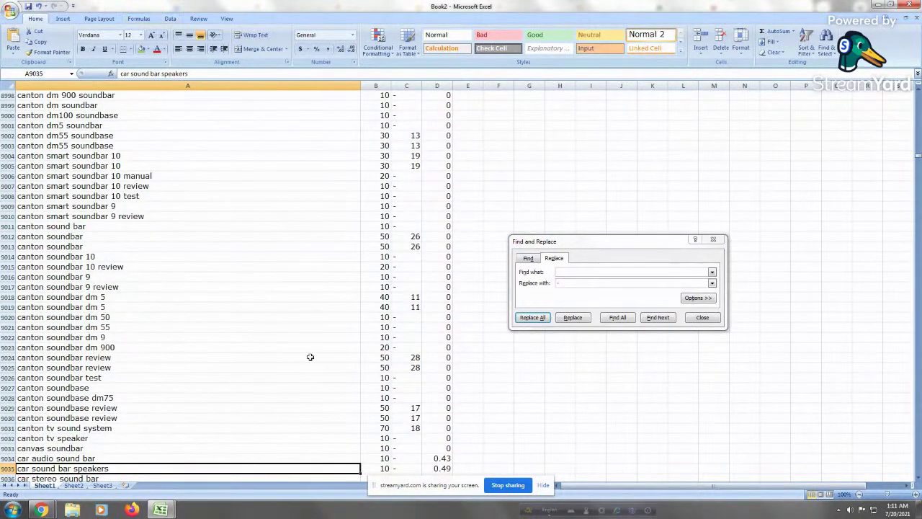
# Recheck the "canton" keywords in reverse and reselect "cant get sound bar to work" in A8991
pyautogui.click(43, 96)
pyautogui.press('Up')
pyautogui.press('Up')
pyautogui.press('Up')
pyautogui.press('Up')
pyautogui.press('Up')
pyautogui.press('Up')
pyautogui.press('Up')
pyautogui.press('Up')
pyautogui.press('Up')
pyautogui.press('Up')
pyautogui.press('Up')
pyautogui.press('Up')
pyautogui.press('Up')
pyautogui.press('Up')
pyautogui.press('Up')
pyautogui.press('Up')
pyautogui.press('Up')
pyautogui.press('Up')
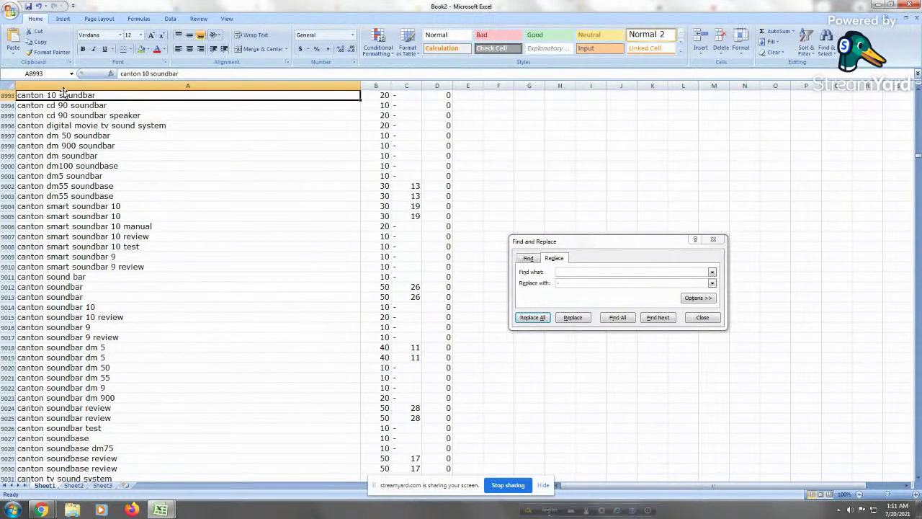
pyautogui.press('Up')
pyautogui.press('Up')
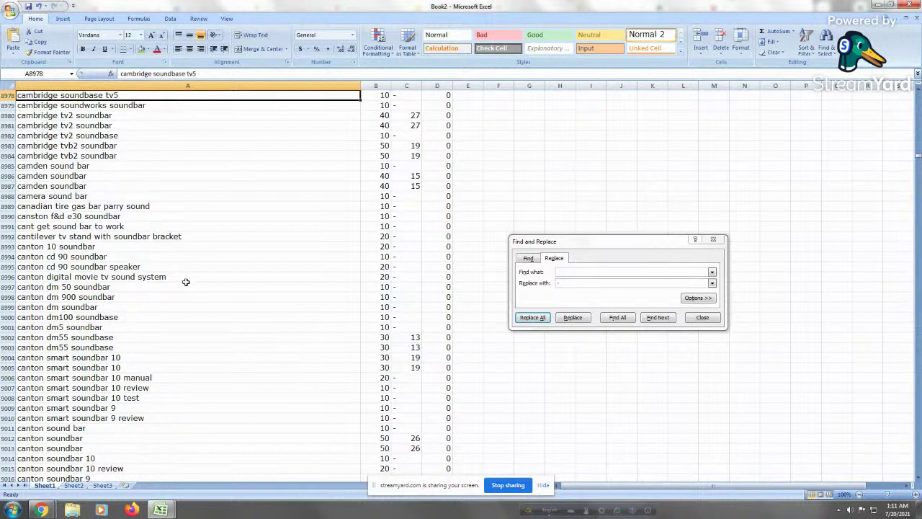
pyautogui.click(148, 228)
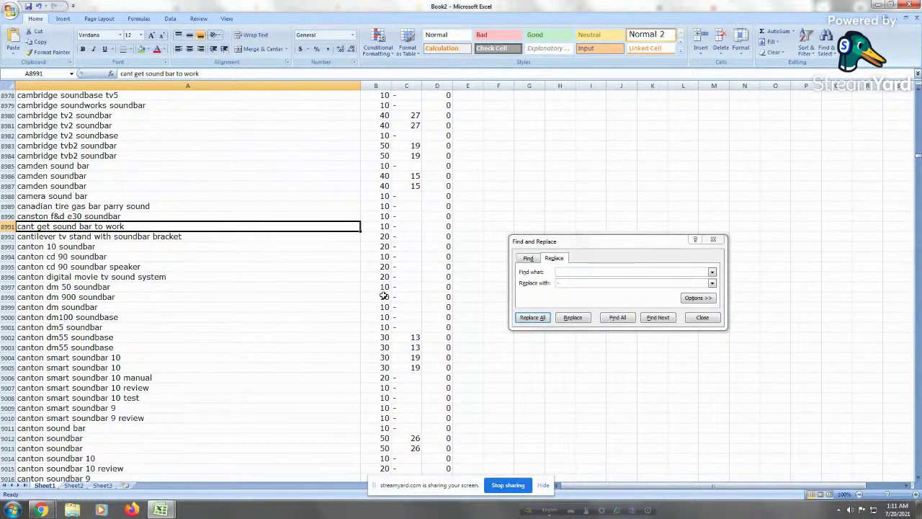
# Look through the keywords from A8991 down to the "connecting soundbar to" entries around A10435 for the next question words
pyautogui.press('pagedown')
pyautogui.press('pagedown')
pyautogui.press('pagedown')
pyautogui.press('pagedown')
pyautogui.press('pagedown')
pyautogui.press('pagedown')
pyautogui.press('pagedown')
pyautogui.press('pagedown')
pyautogui.press('pagedown')
pyautogui.press('pagedown')
pyautogui.press('pagedown')
pyautogui.press('pagedown')
pyautogui.press('pagedown')
pyautogui.press('pagedown')
pyautogui.press('pagedown')
pyautogui.press('pagedown')
pyautogui.press('pagedown')
pyautogui.press('pagedown')
pyautogui.press('pagedown')
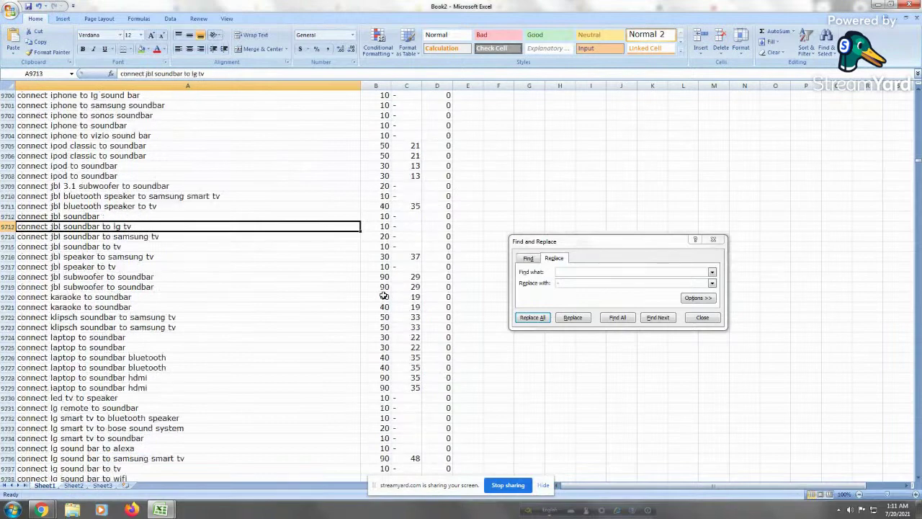
pyautogui.press('pagedown')
pyautogui.press('pagedown')
pyautogui.press('pagedown')
pyautogui.press('pagedown')
pyautogui.press('pagedown')
pyautogui.press('pagedown')
pyautogui.press('pagedown')
pyautogui.press('pagedown')
pyautogui.press('pagedown')
pyautogui.press('pagedown')
pyautogui.press('pagedown')
pyautogui.press('pagedown')
pyautogui.press('pagedown')
pyautogui.press('pagedown')
pyautogui.press('pagedown')
pyautogui.press('pagedown')
pyautogui.press('pagedown')
pyautogui.press('pagedown')
pyautogui.press('pagedown')
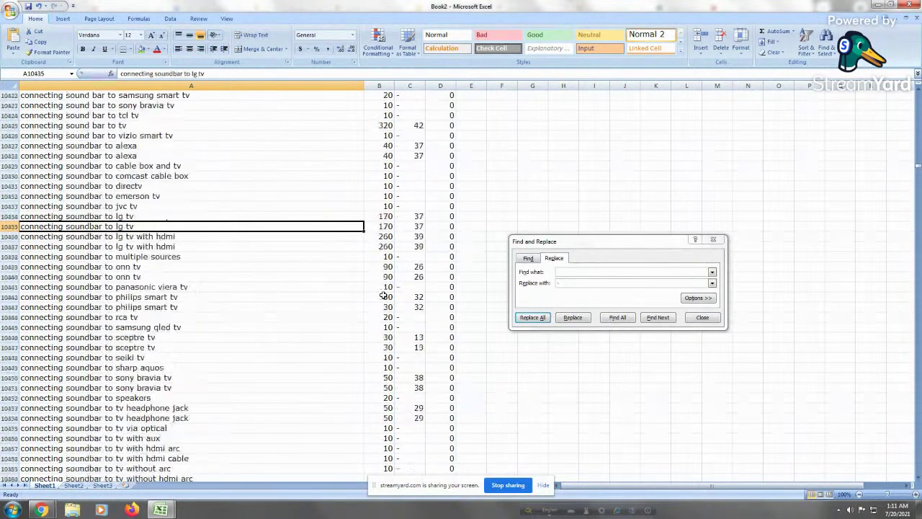
# Check the keywords between "connecting soundbar to lg tv" and the "dell soundbar" entries for questions starting with "could"
pyautogui.press('pagedown')
pyautogui.press('pagedown')
pyautogui.press('pagedown')
pyautogui.press('pagedown')
pyautogui.press('pagedown')
pyautogui.press('pagedown')
pyautogui.press('pagedown')
pyautogui.press('pagedown')
pyautogui.press('pagedown')
pyautogui.press('pagedown')
pyautogui.press('pagedown')
pyautogui.press('pagedown')
pyautogui.press('pagedown')
pyautogui.press('pagedown')
pyautogui.press('pagedown')
pyautogui.press('pagedown')
pyautogui.press('pagedown')
pyautogui.press('pagedown')
pyautogui.press('pagedown')
pyautogui.press('pagedown')
pyautogui.press('pagedown')
pyautogui.press('pagedown')
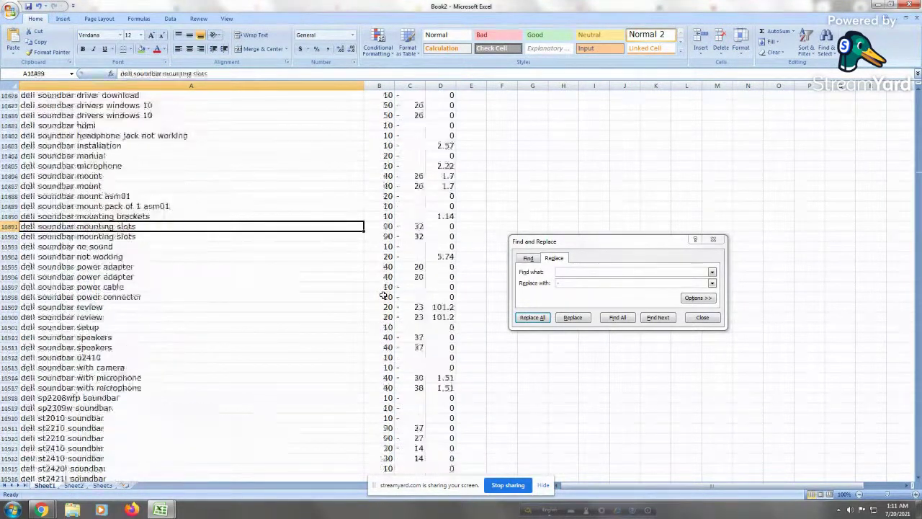
# Check the keywords down to "digital coaxial soundbar" in A11841, and return to the start of the list to consult the question words
pyautogui.press('End')
pyautogui.press('pagedown')
pyautogui.press('pagedown')
pyautogui.press('pagedown')
pyautogui.press('pagedown')
pyautogui.press('pagedown')
pyautogui.press('pagedown')
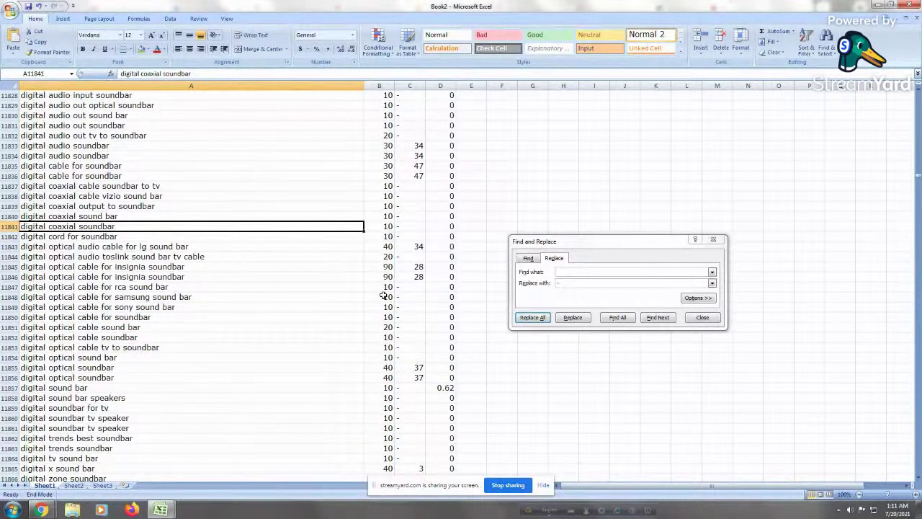
pyautogui.press('Up')
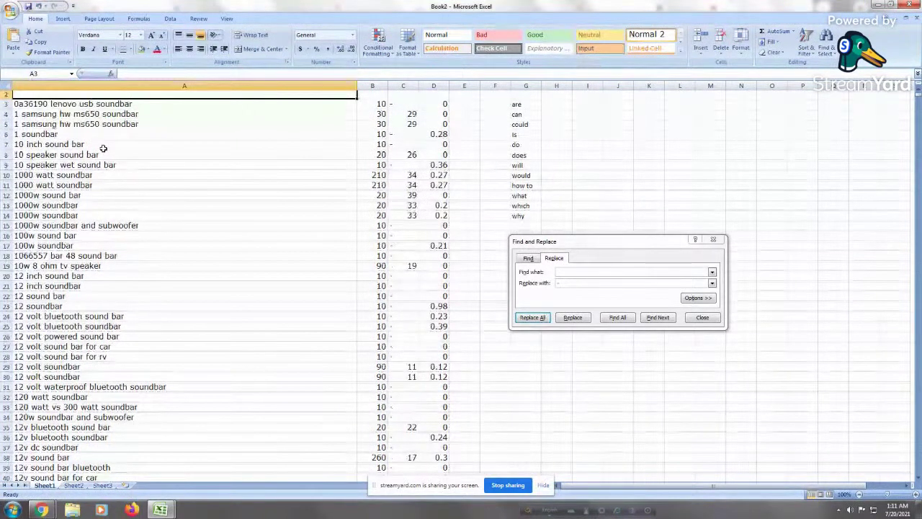
# Find the first keyword containing "do i", searching from the beginning of the sheet
pyautogui.hotkey('ctrl', 'Home')
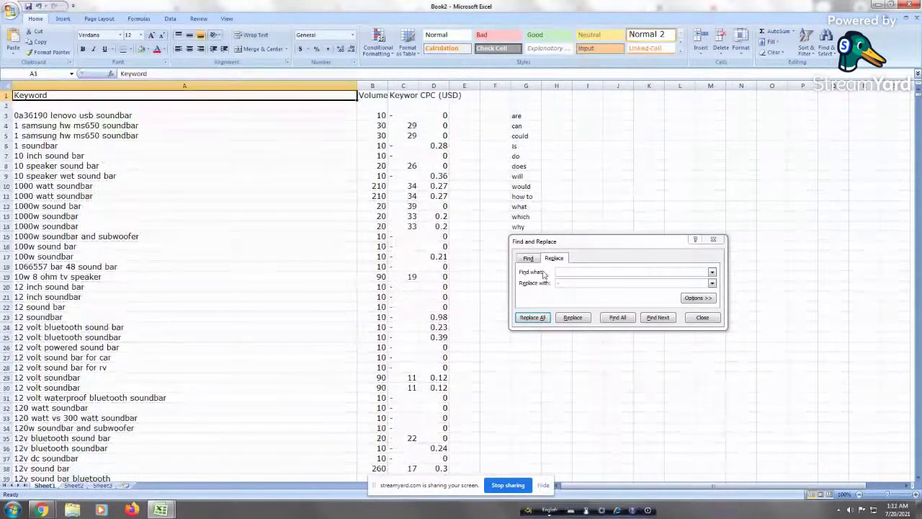
pyautogui.click(590, 283)
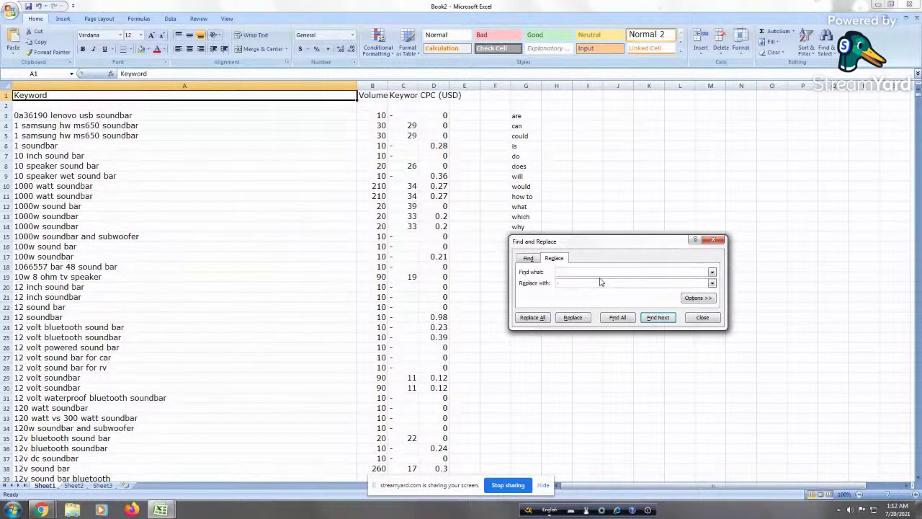
pyautogui.write('do ')
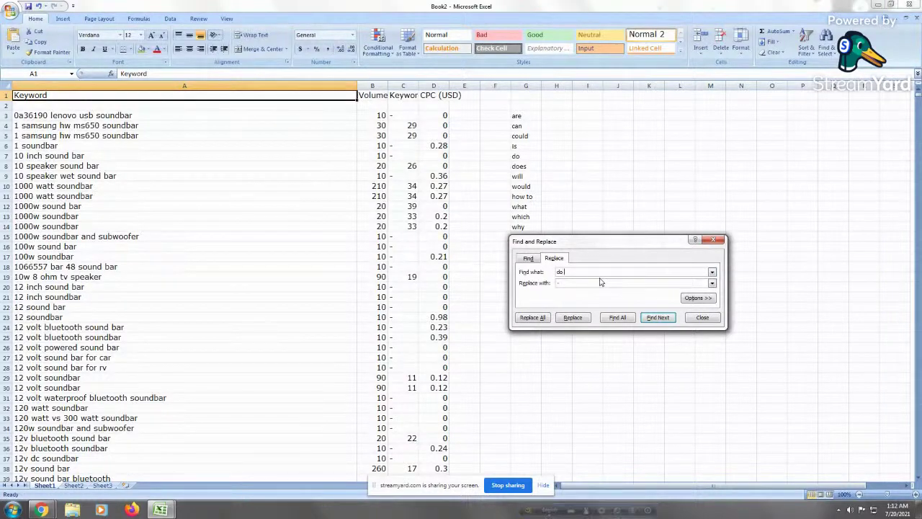
pyautogui.write('i')
pyautogui.click(656, 317)
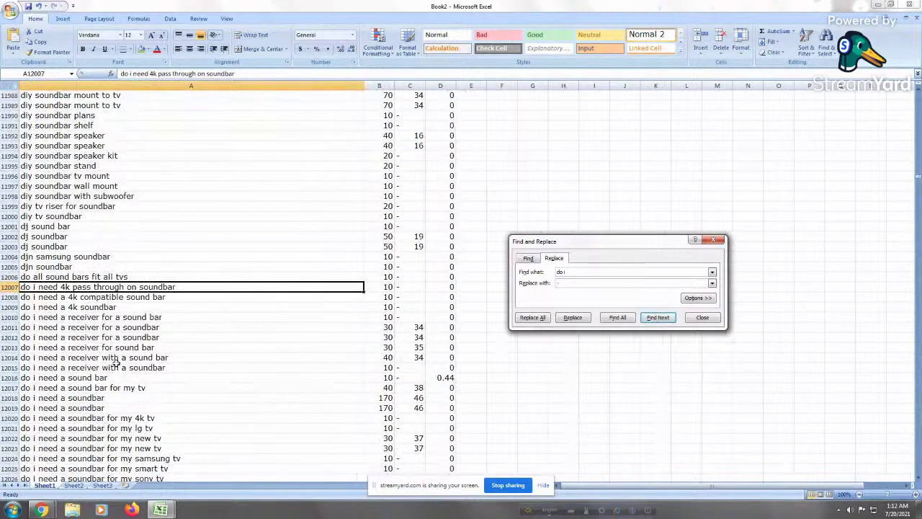
# Fill the keywords starting with the word "do" green, from "do all sound bars fit all tvs" through "do you really need a soundbar"
pyautogui.click(65, 278)
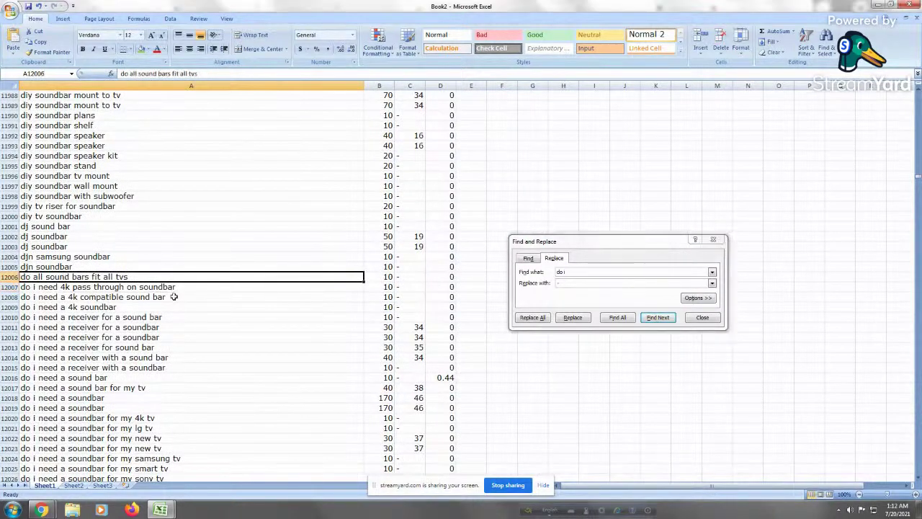
pyautogui.hotkey('shift', 'pagedown')
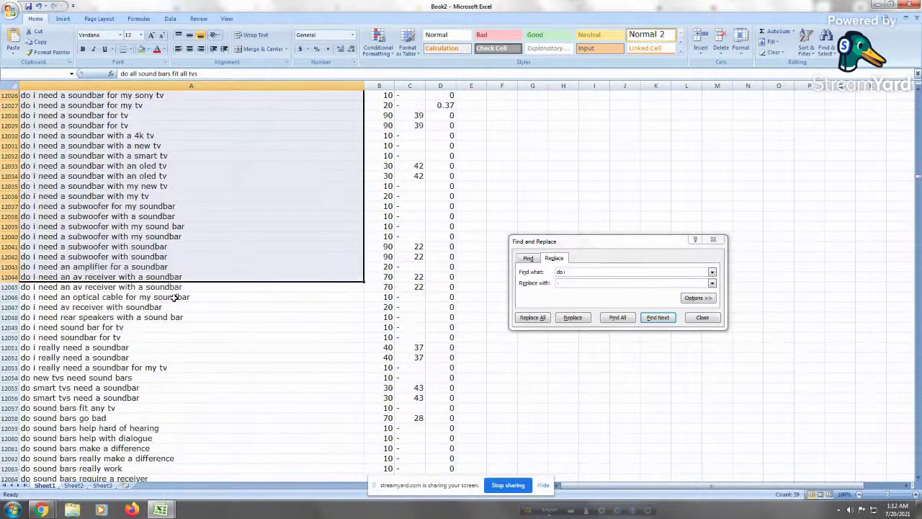
pyautogui.hotkey('shift', 'pagedown')
pyautogui.hotkey('shift', 'pagedown')
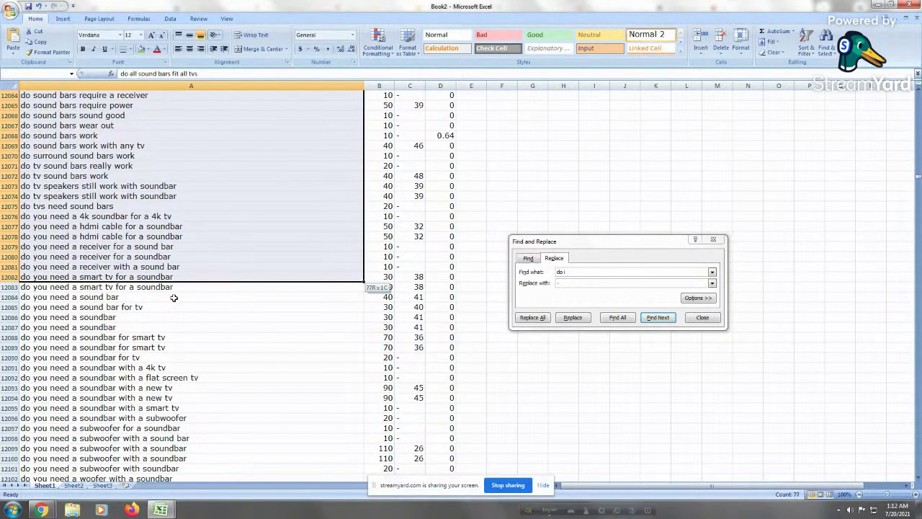
pyautogui.hotkey('shift', 'Up')
pyautogui.hotkey('shift', 'Up')
pyautogui.hotkey('shift', 'Up')
pyautogui.hotkey('shift', 'Up')
pyautogui.hotkey('shift', 'Up')
pyautogui.hotkey('shift', 'Up')
pyautogui.hotkey('shift', 'Up')
pyautogui.hotkey('shift', 'Up')
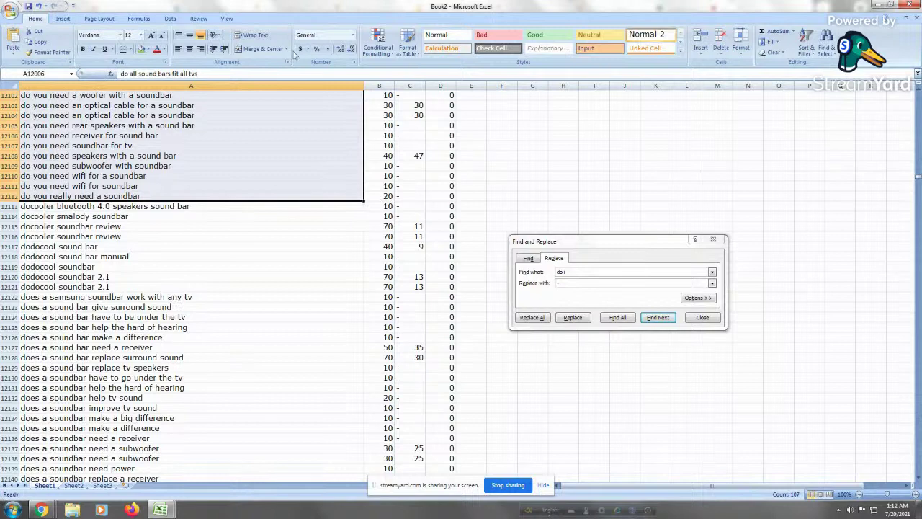
pyautogui.click(141, 49)
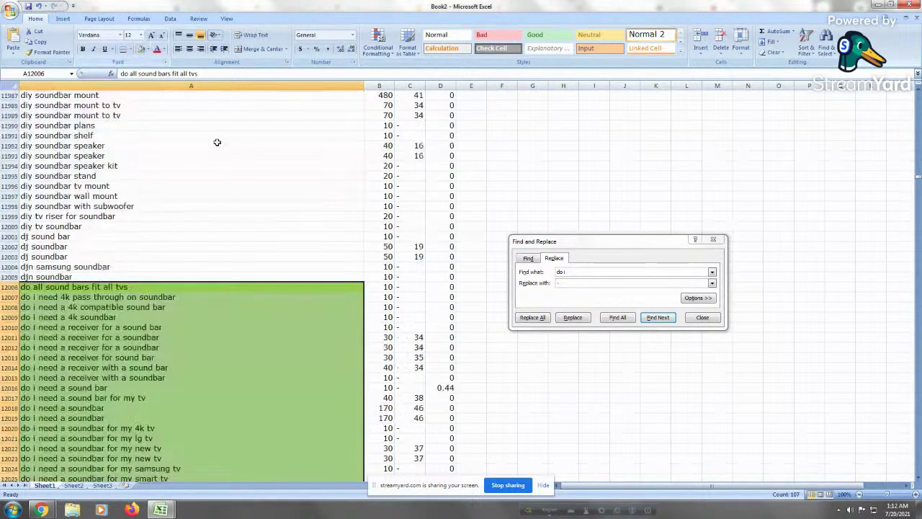
# Fill the keywords starting with "does" green, from "does a samsung soundbar work with any tv" through "does your soundbar have to match tv"
pyautogui.click(61, 326)
pyautogui.press('pagedown')
pyautogui.press('pagedown')
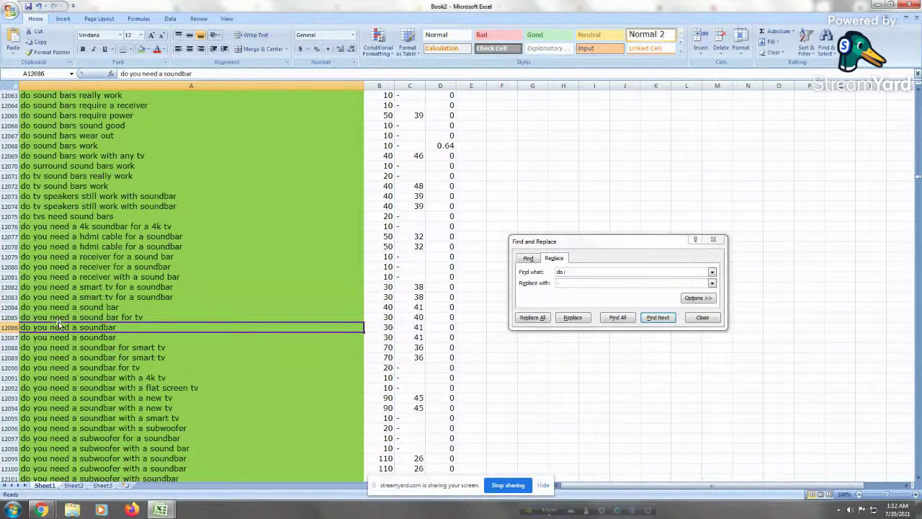
pyautogui.press('pagedown')
pyautogui.click(134, 307)
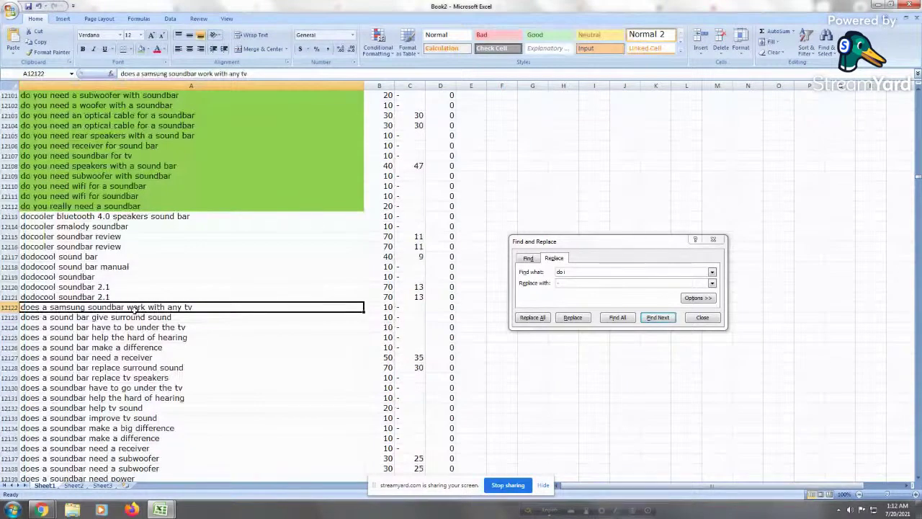
pyautogui.moveTo(134, 307); pyautogui.dragTo(134, 310)
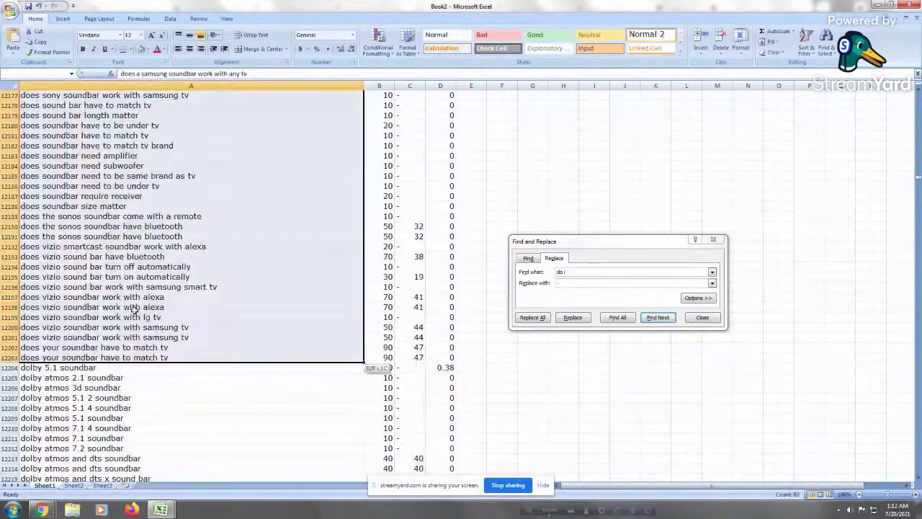
pyautogui.click(141, 48)
pyautogui.scroll(20, 92, 246)
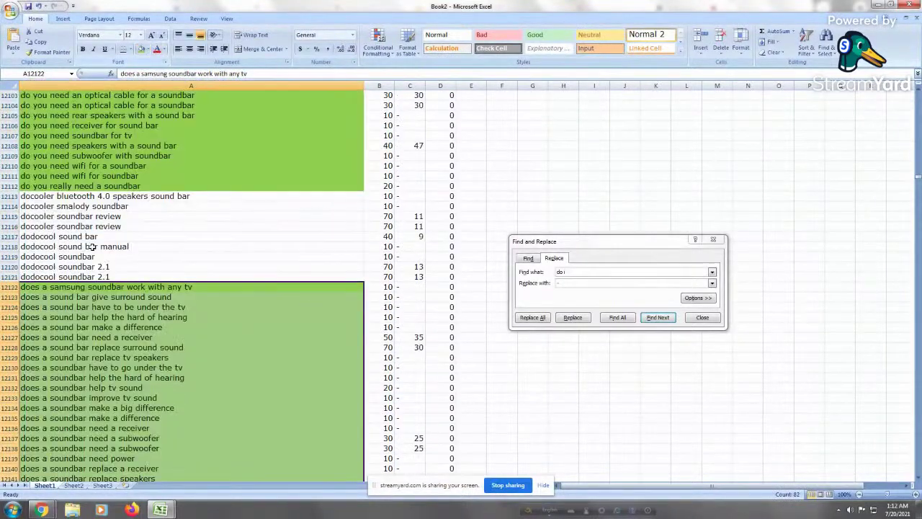
# Look through column A below the "does" keywords for the next group of question keywords
pyautogui.click(88, 398)
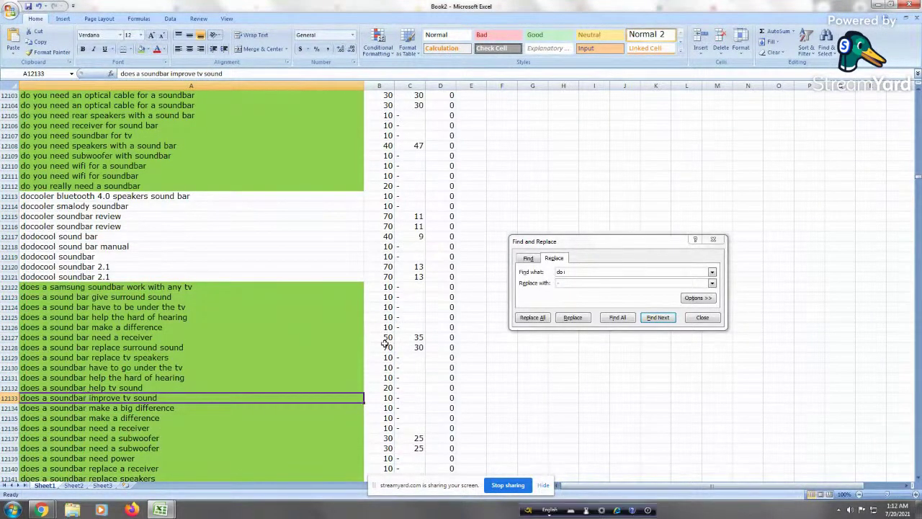
pyautogui.press('pagedown')
pyautogui.press('pagedown')
pyautogui.press('pagedown')
pyautogui.press('pagedown')
pyautogui.press('pagedown')
pyautogui.press('pagedown')
pyautogui.press('pagedown')
pyautogui.press('pagedown')
pyautogui.press('pagedown')
pyautogui.press('pagedown')
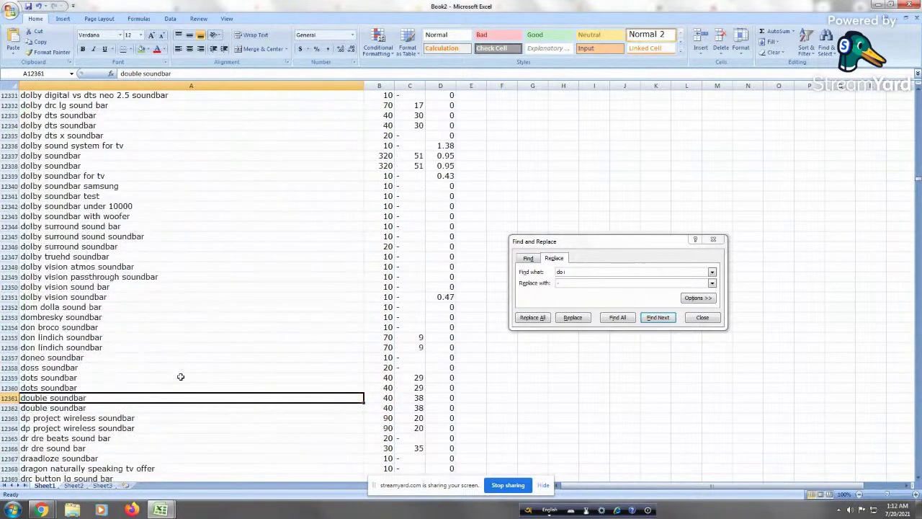
pyautogui.press('pagedown')
pyautogui.press('pagedown')
pyautogui.press('pagedown')
pyautogui.press('pagedown')
pyautogui.press('pagedown')
pyautogui.press('pagedown')
pyautogui.press('pagedown')
pyautogui.press('pagedown')
pyautogui.press('pagedown')
pyautogui.press('pagedown')
pyautogui.press('pagedown')
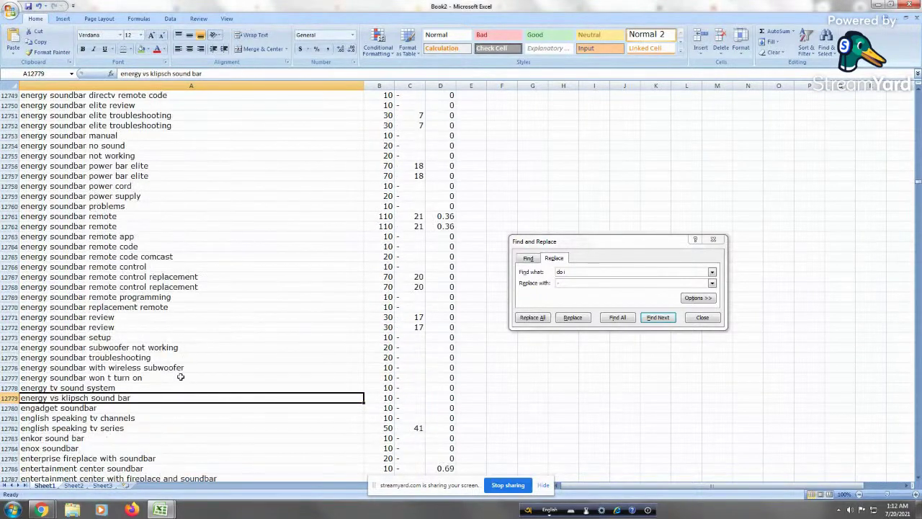
pyautogui.press('pagedown')
pyautogui.press('pagedown')
pyautogui.press('pagedown')
pyautogui.press('pagedown')
pyautogui.press('pagedown')
pyautogui.press('pagedown')
pyautogui.press('pagedown')
pyautogui.press('pagedown')
pyautogui.press('pagedown')
pyautogui.press('pagedown')
pyautogui.press('pagedown')
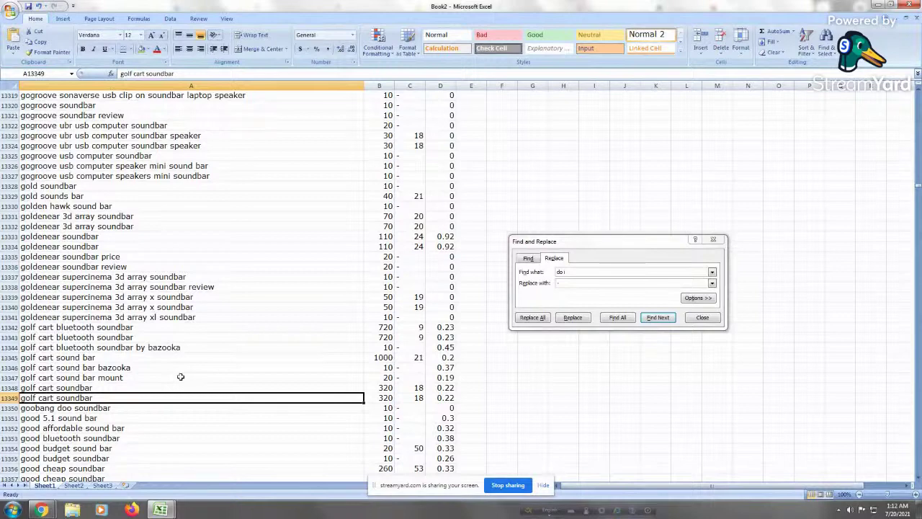
pyautogui.press('pagedown')
pyautogui.press('pagedown')
pyautogui.press('pagedown')
pyautogui.press('pagedown')
pyautogui.press('pagedown')
pyautogui.press('pagedown')
pyautogui.press('pagedown')
pyautogui.press('pagedown')
pyautogui.press('pagedown')
pyautogui.press('pagedown')
pyautogui.press('pagedown')
pyautogui.press('pagedown')
pyautogui.press('pagedown')
pyautogui.press('pagedown')
pyautogui.press('pagedown')
pyautogui.press('pagedown')
pyautogui.press('pagedown')
pyautogui.press('pagedown')
pyautogui.press('pagedown')
pyautogui.press('pagedown')
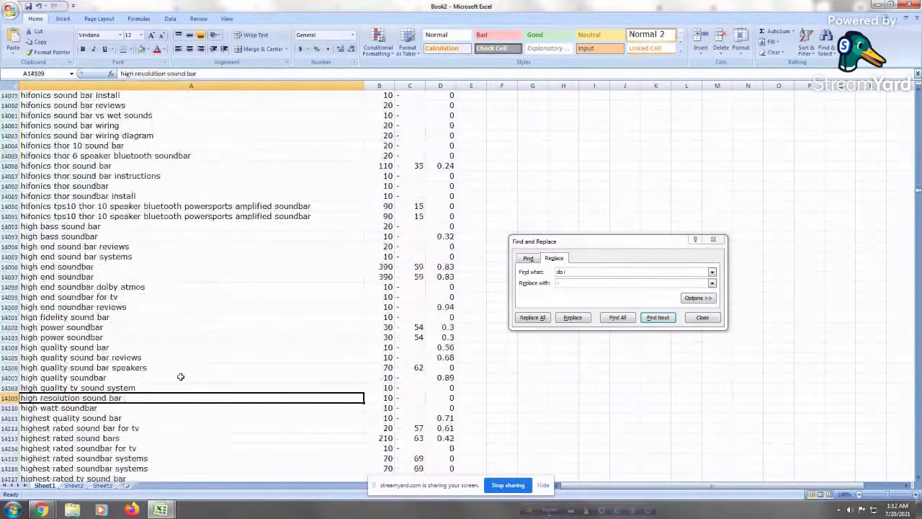
pyautogui.press('pagedown')
pyautogui.press('pagedown')
pyautogui.press('pagedown')
pyautogui.press('pagedown')
pyautogui.press('pagedown')
pyautogui.press('pagedown')
pyautogui.press('pagedown')
pyautogui.press('pagedown')
pyautogui.press('pagedown')
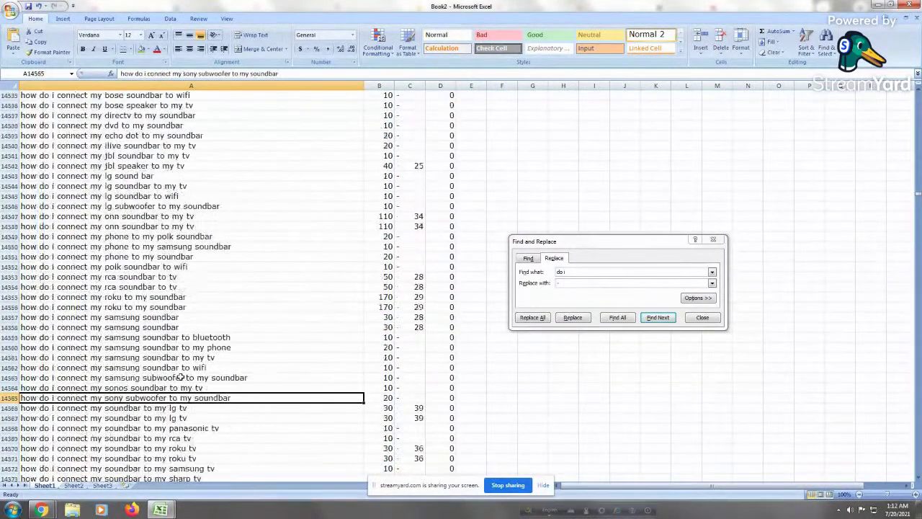
# Locate the first keyword starting with "how" in column A and select its cell
pyautogui.press('pageup')
pyautogui.press('pageup')
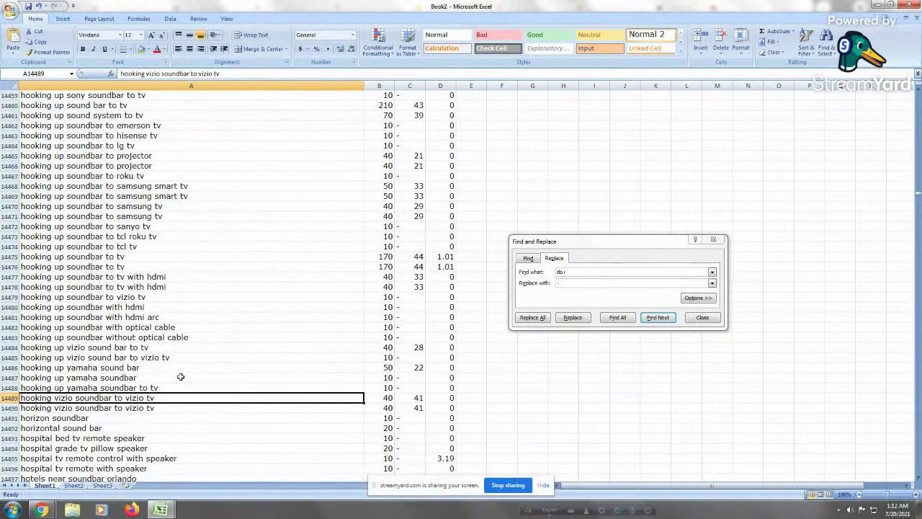
pyautogui.click(122, 185)
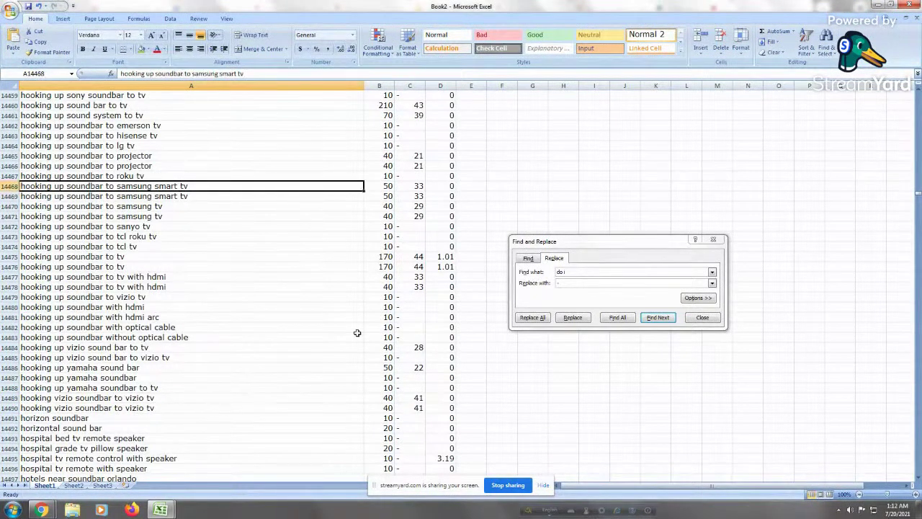
pyautogui.press('pageup')
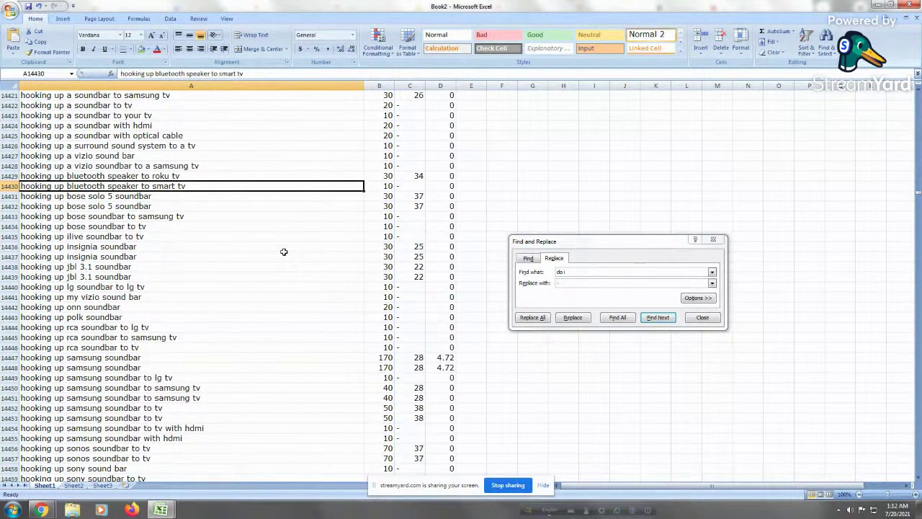
pyautogui.click(122, 367)
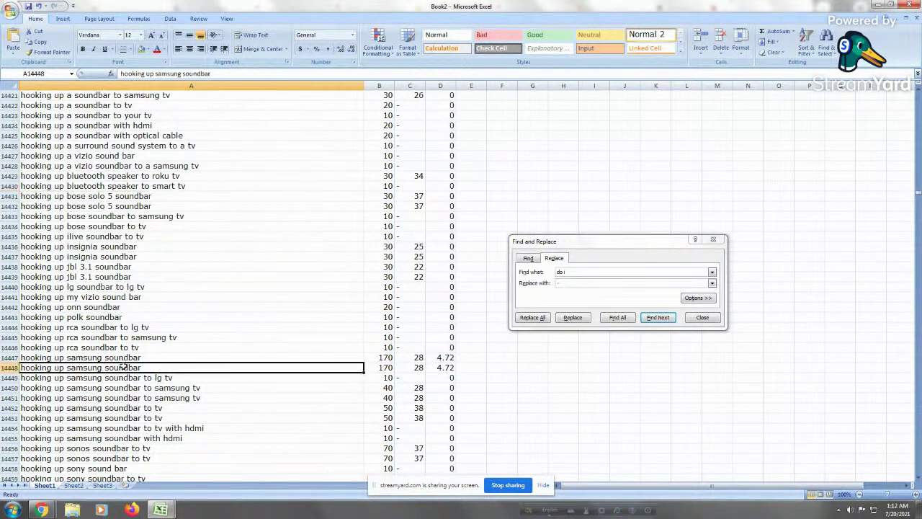
pyautogui.press('pagedown')
pyautogui.press('pagedown')
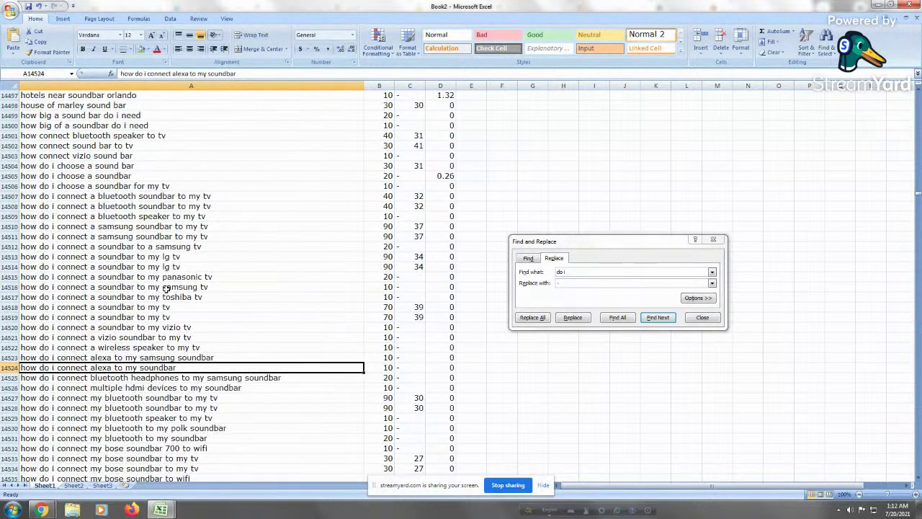
pyautogui.click(98, 145)
pyautogui.click(99, 137)
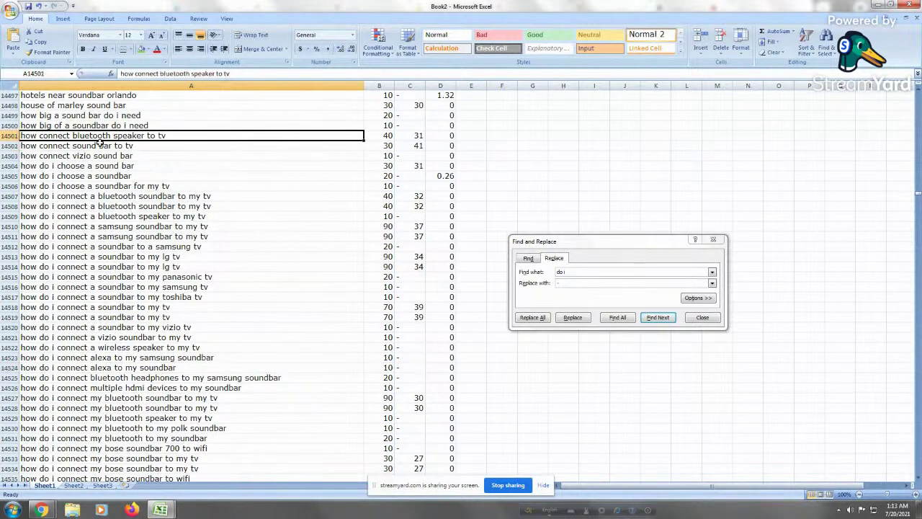
pyautogui.press('Up')
pyautogui.press('Up')
pyautogui.press('Up')
pyautogui.press('Up')
pyautogui.press('Up')
pyautogui.press('Up')
pyautogui.press('Down')
pyautogui.press('Down')
pyautogui.press('Down')
pyautogui.press('Down')
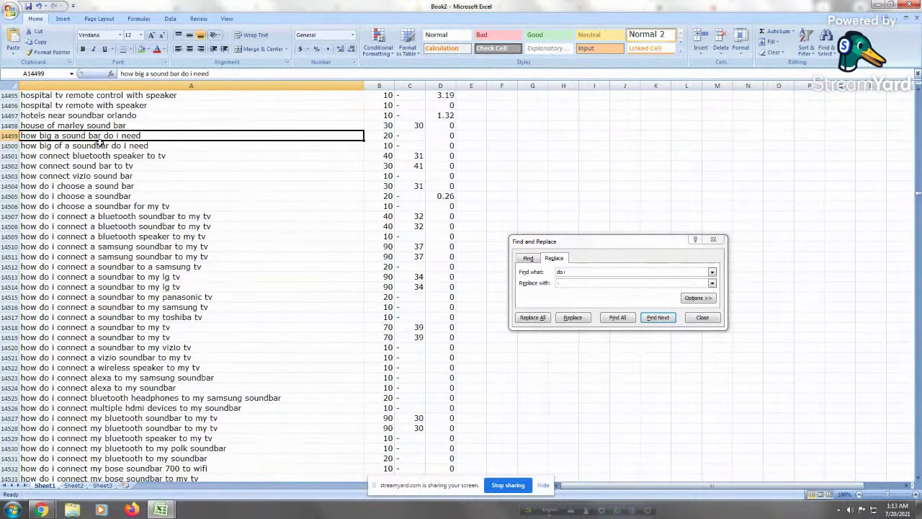
# Fill the keywords starting with "how" green, from "how big a sound bar do i need" through "how to wrap a soundbar box"
pyautogui.scroll(-20, 99, 141)
pyautogui.moveTo(99, 142); pyautogui.dragTo(100, 142)
pyautogui.scroll(-20, 100, 141)
pyautogui.scroll(-20, 100, 142)
pyautogui.scroll(-13, 100, 141)
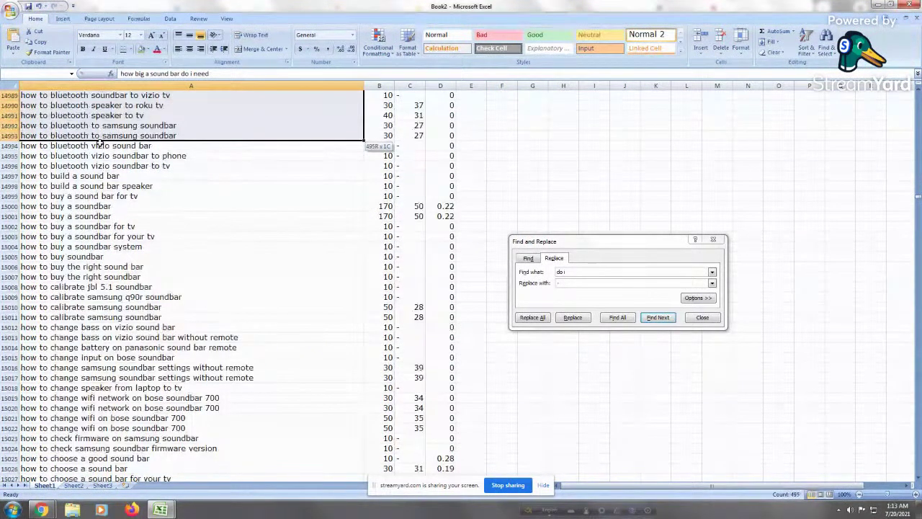
pyautogui.scroll(-20, 99, 142)
pyautogui.moveTo(100, 142); pyautogui.dragTo(100, 142)
pyautogui.scroll(-20, 99, 142)
pyautogui.scroll(-20, 99, 142)
pyautogui.scroll(-20, 99, 142)
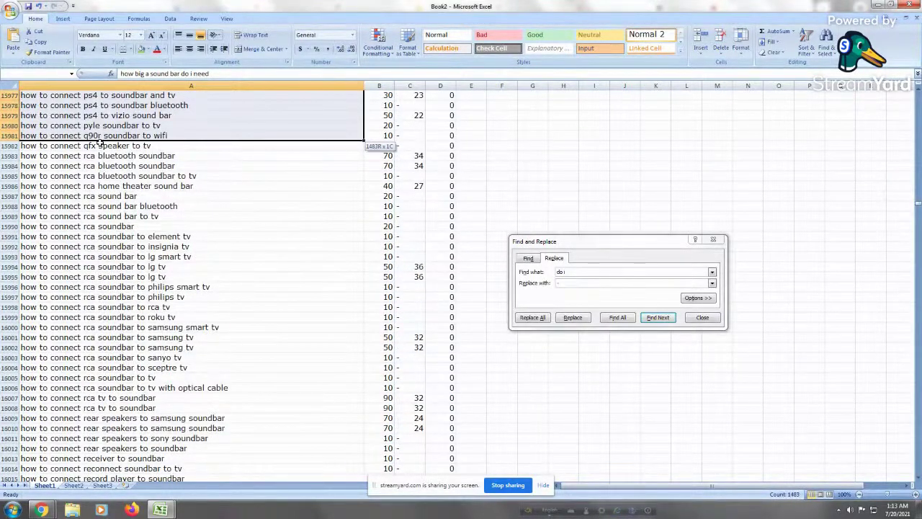
pyautogui.scroll(-20, 99, 142)
pyautogui.moveTo(99, 142); pyautogui.dragTo(99, 142)
pyautogui.scroll(-20, 99, 142)
pyautogui.scroll(-20, 99, 142)
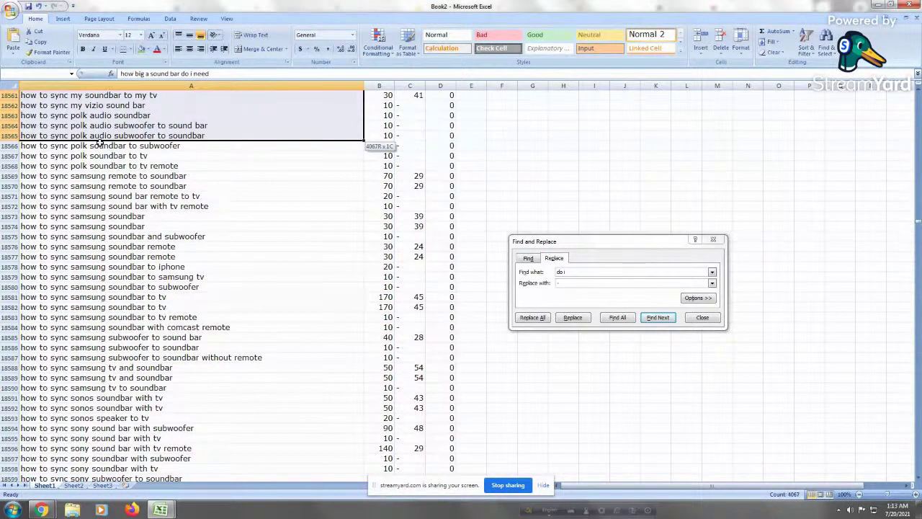
pyautogui.scroll(-20, 99, 142)
pyautogui.moveTo(99, 142); pyautogui.dragTo(100, 143)
pyautogui.scroll(20, 100, 142)
pyautogui.scroll(20, 99, 142)
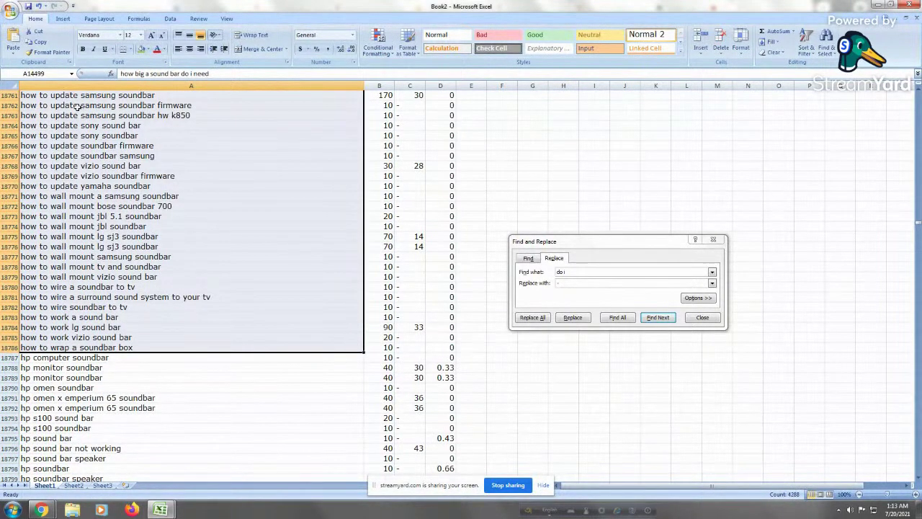
pyautogui.click(142, 49)
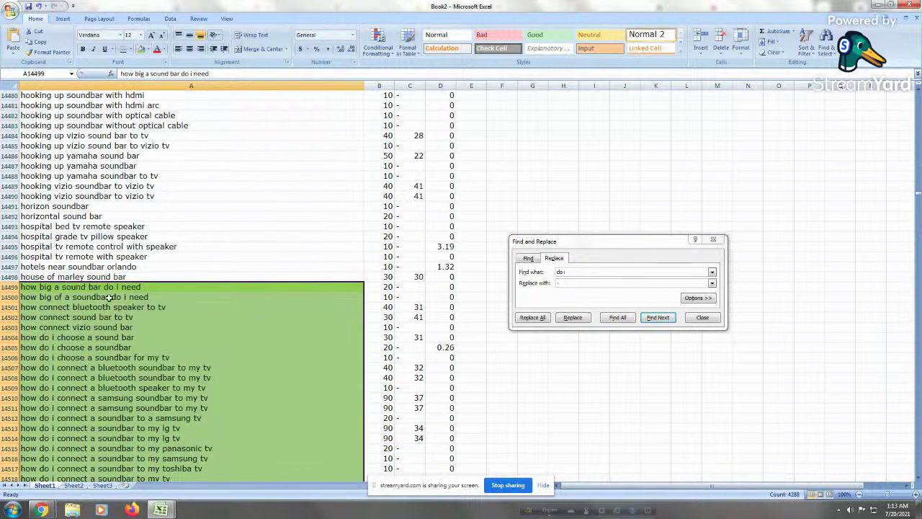
# Look through column A past the green "how" keywords for the next group of question keywords
pyautogui.click(85, 297)
pyautogui.press('pagedown')
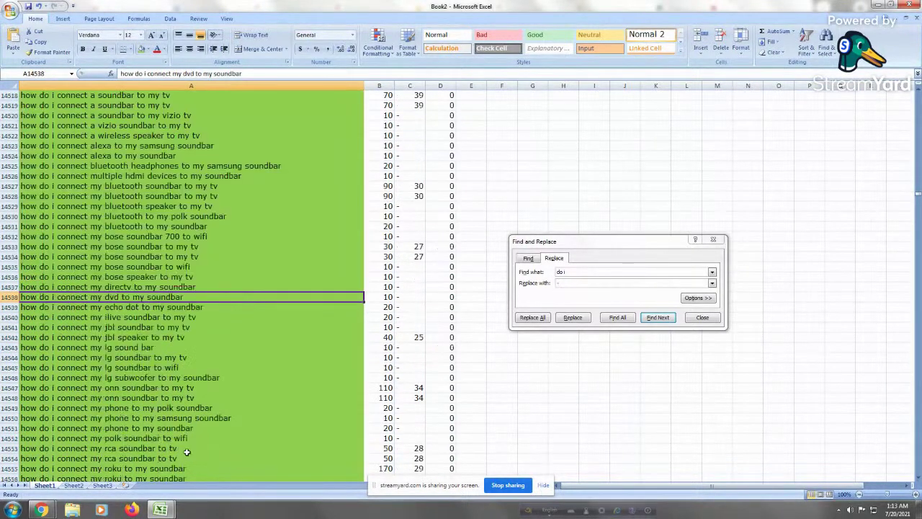
pyautogui.press('pagedown')
pyautogui.press('pagedown')
pyautogui.press('pagedown')
pyautogui.press('pagedown')
pyautogui.press('pagedown')
pyautogui.press('pagedown')
pyautogui.press('pagedown')
pyautogui.press('pagedown')
pyautogui.press('pagedown')
pyautogui.press('pagedown')
pyautogui.press('pagedown')
pyautogui.press('pagedown')
pyautogui.press('pagedown')
pyautogui.press('pagedown')
pyautogui.press('pagedown')
pyautogui.press('pagedown')
pyautogui.press('pagedown')
pyautogui.press('pagedown')
pyautogui.press('pagedown')
pyautogui.press('pagedown')
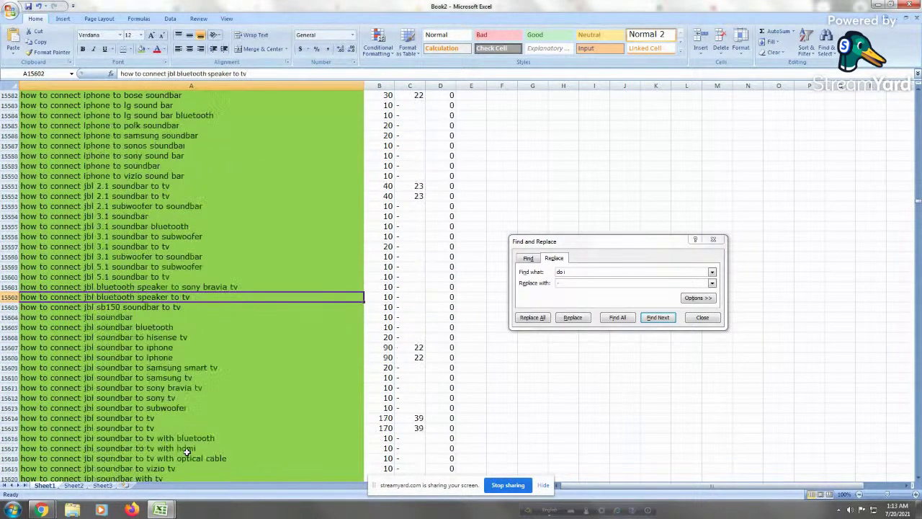
pyautogui.press('pagedown')
pyautogui.press('pagedown')
pyautogui.press('pagedown')
pyautogui.press('pagedown')
pyautogui.press('pagedown')
pyautogui.press('pagedown')
pyautogui.press('pagedown')
pyautogui.press('pagedown')
pyautogui.press('pagedown')
pyautogui.press('pagedown')
pyautogui.press('pagedown')
pyautogui.press('pagedown')
pyautogui.press('pagedown')
pyautogui.press('pagedown')
pyautogui.press('pagedown')
pyautogui.press('pagedown')
pyautogui.press('pagedown')
pyautogui.press('pagedown')
pyautogui.press('pagedown')
pyautogui.press('pagedown')
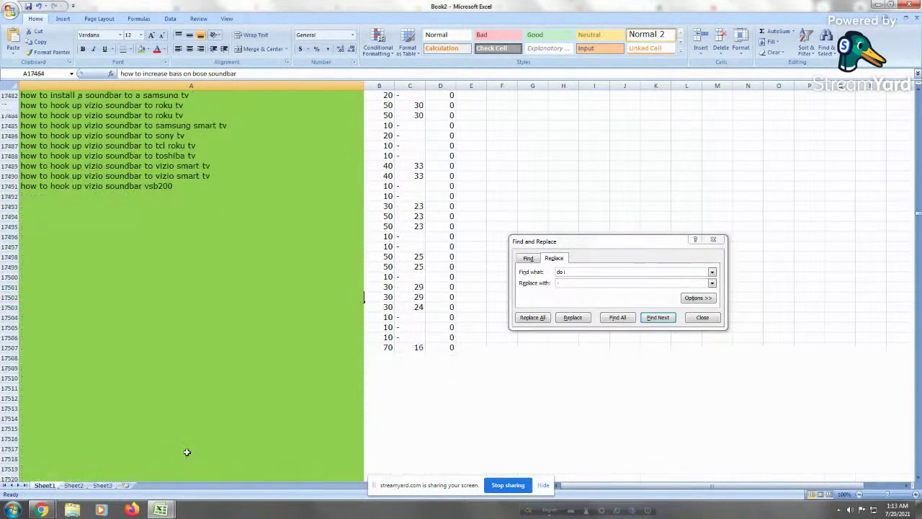
pyautogui.press('pagedown')
pyautogui.press('pagedown')
pyautogui.press('pagedown')
pyautogui.press('pagedown')
pyautogui.press('pagedown')
pyautogui.press('pagedown')
pyautogui.press('pagedown')
pyautogui.press('pagedown')
pyautogui.press('pagedown')
pyautogui.press('pagedown')
pyautogui.press('pagedown')
pyautogui.press('pagedown')
pyautogui.press('pagedown')
pyautogui.press('pagedown')
pyautogui.press('pagedown')
pyautogui.press('pagedown')
pyautogui.press('pagedown')
pyautogui.press('pagedown')
pyautogui.press('pagedown')
pyautogui.press('pagedown')
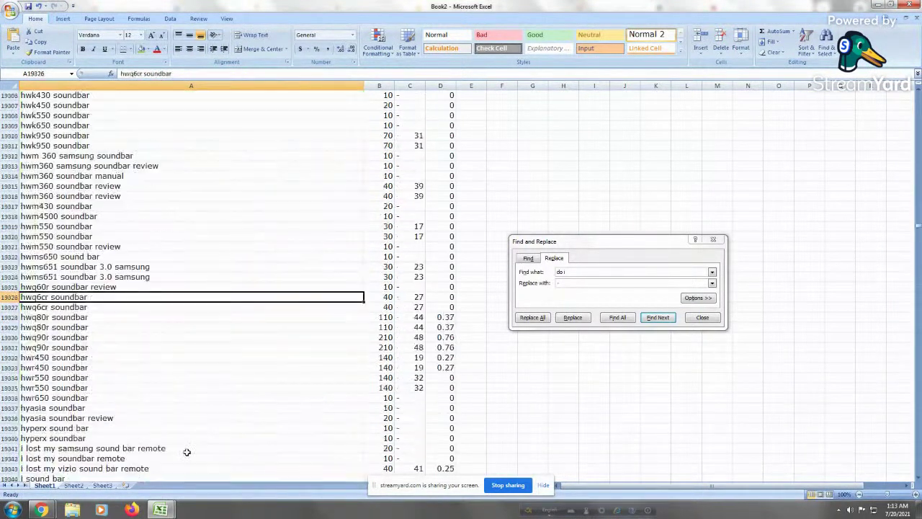
pyautogui.press('pagedown')
pyautogui.press('Return')
pyautogui.press('Return')
pyautogui.press('Return')
pyautogui.press('Return')
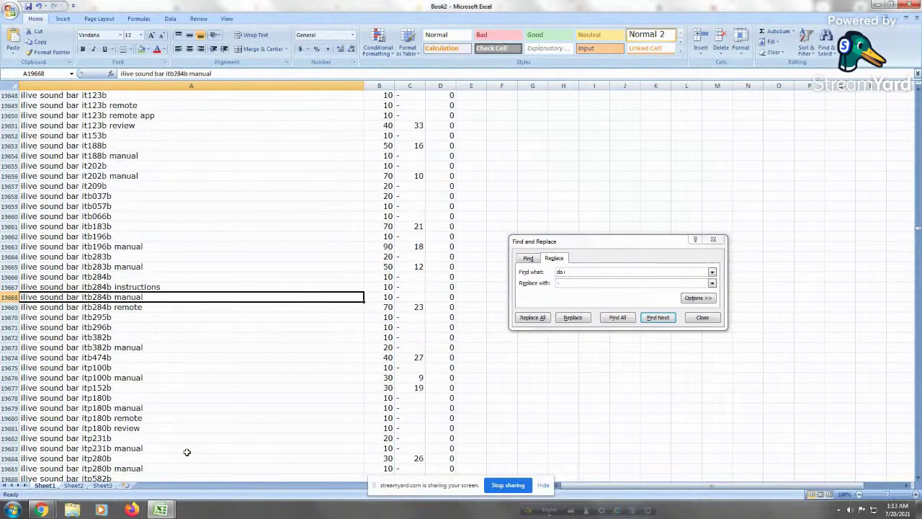
pyautogui.press('Return')
pyautogui.press('Return')
pyautogui.press('Return')
pyautogui.press('Return')
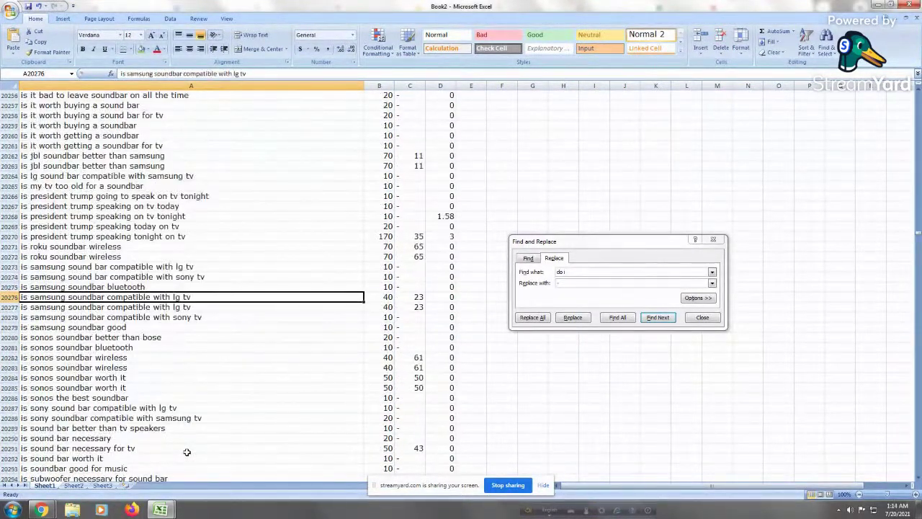
# Fill the keywords starting with "is" green, from "is 120w soundbar loud" through "is vizio soundbar wireless"
pyautogui.hotkey('shift', 'Return')
pyautogui.hotkey('shift', 'Return')
pyautogui.hotkey('shift', 'Return')
pyautogui.hotkey('shift', 'Return')
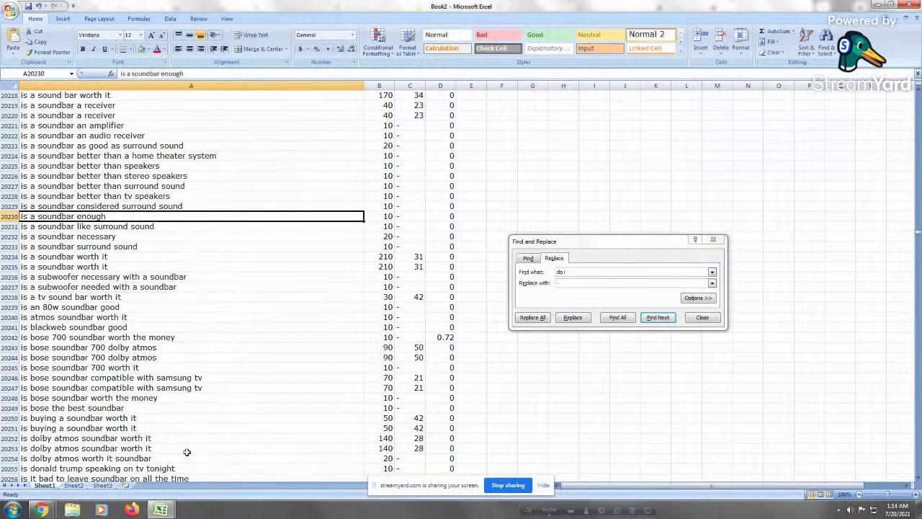
pyautogui.hotkey('shift', 'Return')
pyautogui.hotkey('shift', 'Return')
pyautogui.hotkey('shift', 'Return')
pyautogui.hotkey('shift', 'Return')
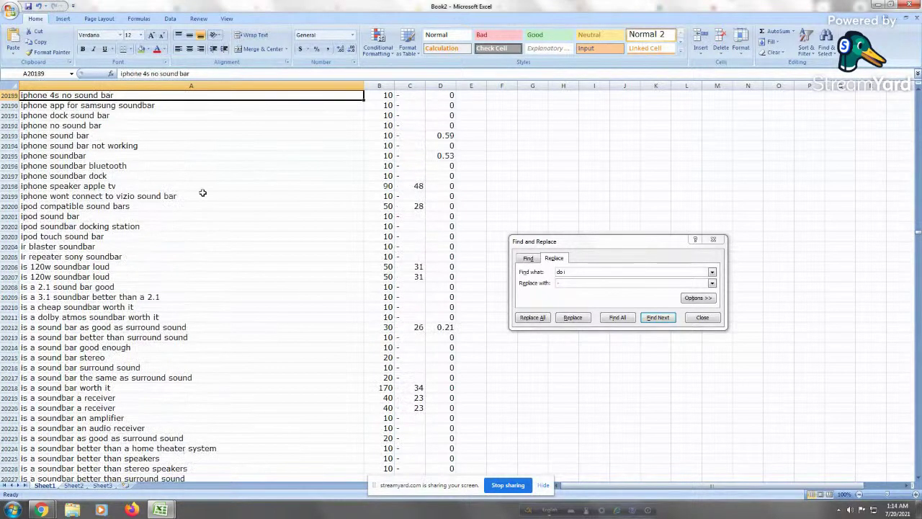
pyautogui.click(145, 266)
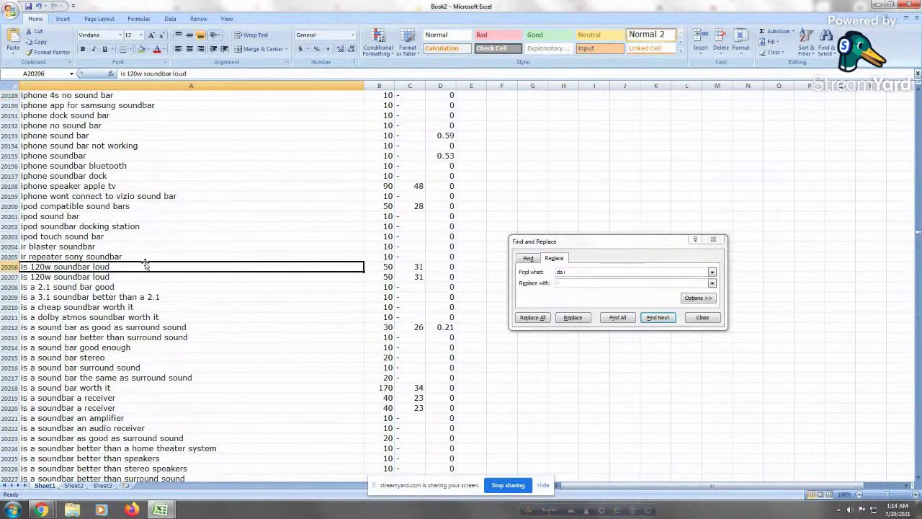
pyautogui.moveTo(145, 266); pyautogui.dragTo(145, 264)
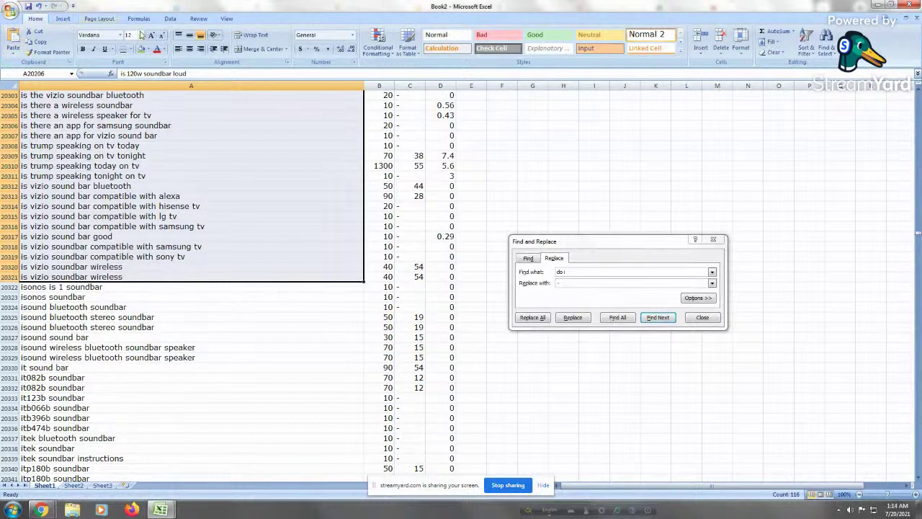
pyautogui.hotkey('ctrl', 'BackSpace')
pyautogui.press('Return')
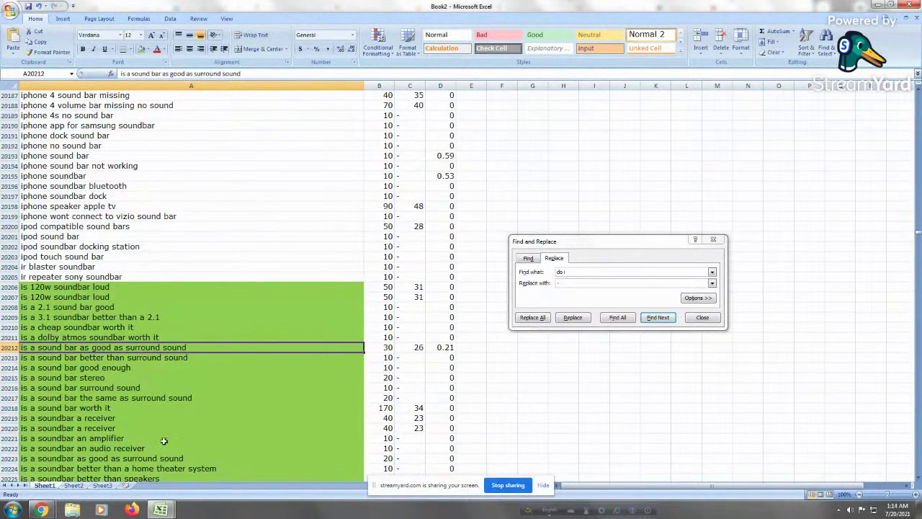
# Look through column A beyond the green "is" keywords, across the j to n entries, for the next group of question keywords
pyautogui.press('pagedown')
pyautogui.press('pagedown')
pyautogui.press('pagedown')
pyautogui.press('pagedown')
pyautogui.press('pagedown')
pyautogui.press('pagedown')
pyautogui.press('pagedown')
pyautogui.press('pagedown')
pyautogui.press('pagedown')
pyautogui.press('pagedown')
pyautogui.press('pagedown')
pyautogui.press('pagedown')
pyautogui.press('pagedown')
pyautogui.press('pagedown')
pyautogui.press('pagedown')
pyautogui.press('pagedown')
pyautogui.press('pagedown')
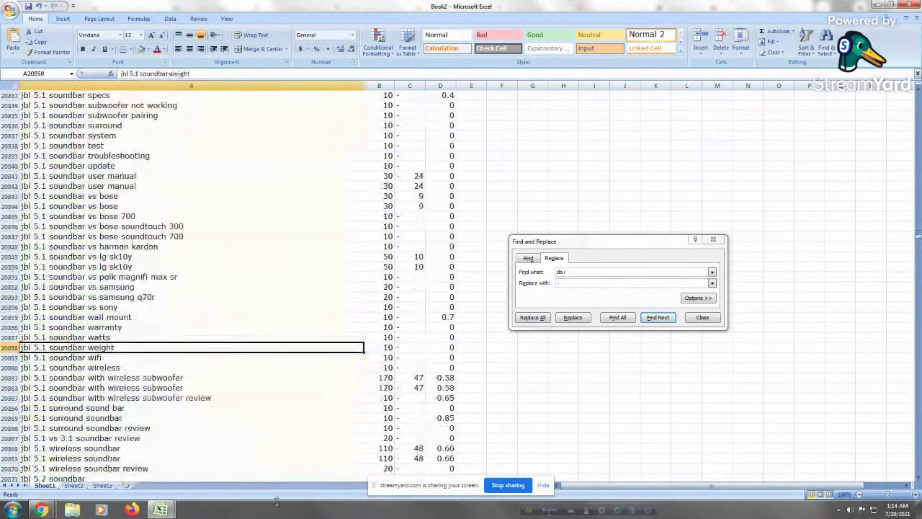
pyautogui.press('pagedown')
pyautogui.press('pagedown')
pyautogui.press('pagedown')
pyautogui.press('pagedown')
pyautogui.press('pagedown')
pyautogui.press('pagedown')
pyautogui.press('pagedown')
pyautogui.press('pagedown')
pyautogui.press('pagedown')
pyautogui.press('pagedown')
pyautogui.press('pagedown')
pyautogui.press('pagedown')
pyautogui.press('pagedown')
pyautogui.press('pagedown')
pyautogui.press('pagedown')
pyautogui.press('pagedown')
pyautogui.press('pagedown')
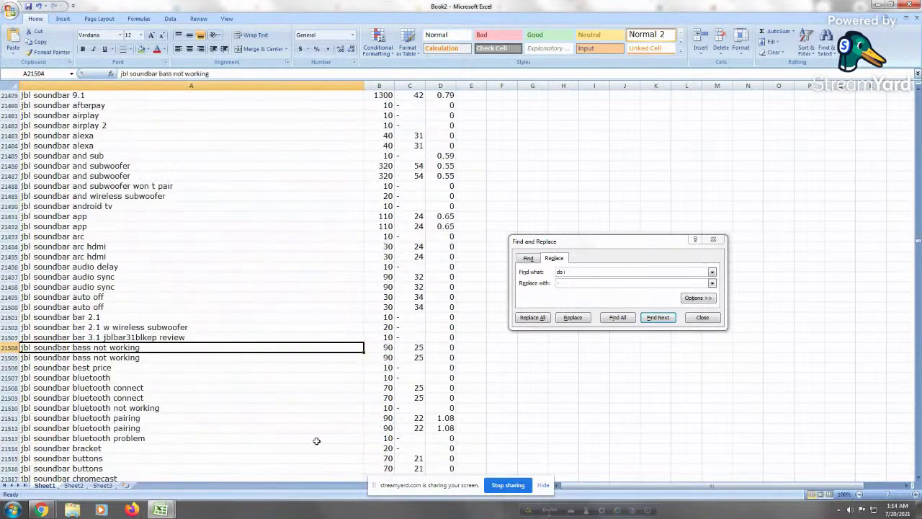
pyautogui.press('pagedown')
pyautogui.press('pagedown')
pyautogui.press('pagedown')
pyautogui.press('pagedown')
pyautogui.press('pagedown')
pyautogui.press('pagedown')
pyautogui.press('pagedown')
pyautogui.press('pagedown')
pyautogui.press('pagedown')
pyautogui.press('pagedown')
pyautogui.press('pagedown')
pyautogui.press('pagedown')
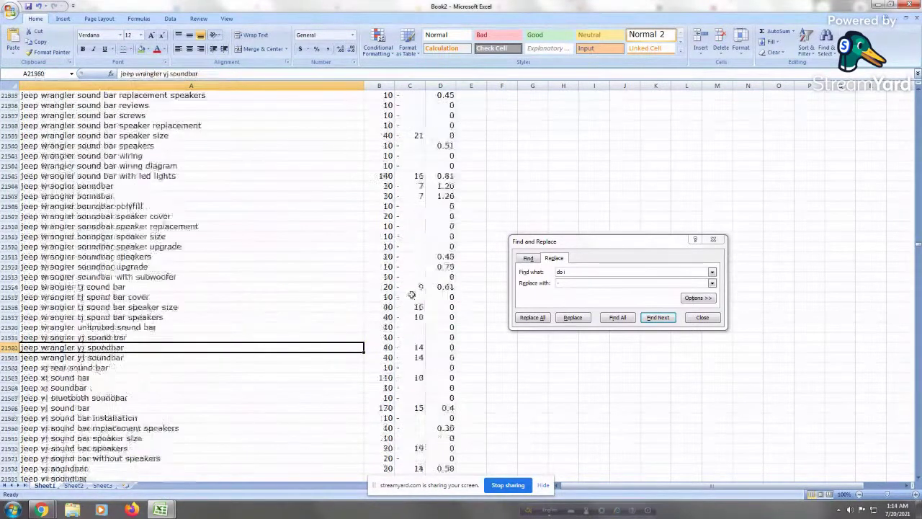
pyautogui.press('pagedown')
pyautogui.press('pagedown')
pyautogui.press('pagedown')
pyautogui.press('pagedown')
pyautogui.press('pagedown')
pyautogui.press('pagedown')
pyautogui.press('pagedown')
pyautogui.press('pagedown')
pyautogui.press('pagedown')
pyautogui.press('pagedown')
pyautogui.press('pagedown')
pyautogui.press('pagedown')
pyautogui.press('pagedown')
pyautogui.press('pagedown')
pyautogui.press('pagedown')
pyautogui.press('pagedown')
pyautogui.press('pagedown')
pyautogui.press('pagedown')
pyautogui.press('pagedown')
pyautogui.press('pagedown')
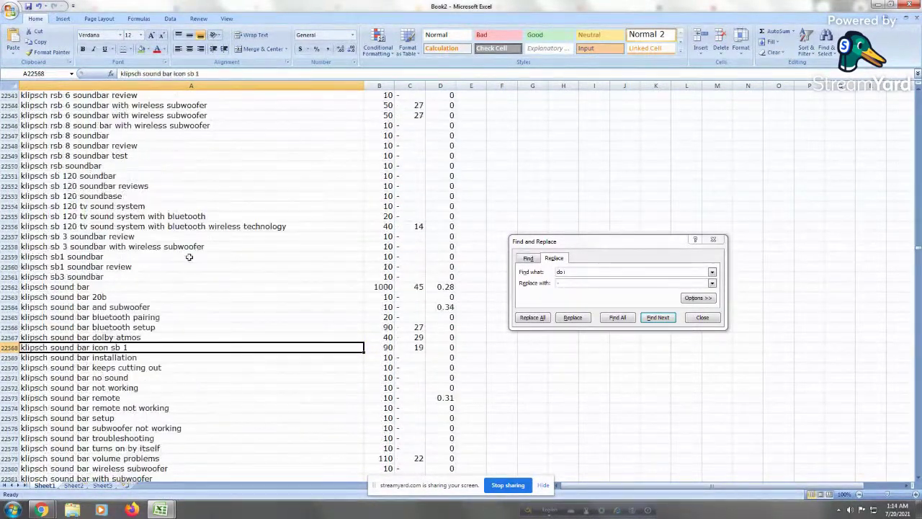
pyautogui.press('pagedown')
pyautogui.press('pagedown')
pyautogui.press('pagedown')
pyautogui.press('pagedown')
pyautogui.press('pagedown')
pyautogui.press('pagedown')
pyautogui.press('pagedown')
pyautogui.press('pagedown')
pyautogui.press('pagedown')
pyautogui.press('pagedown')
pyautogui.press('pagedown')
pyautogui.press('pagedown')
pyautogui.press('pagedown')
pyautogui.press('pagedown')
pyautogui.press('pagedown')
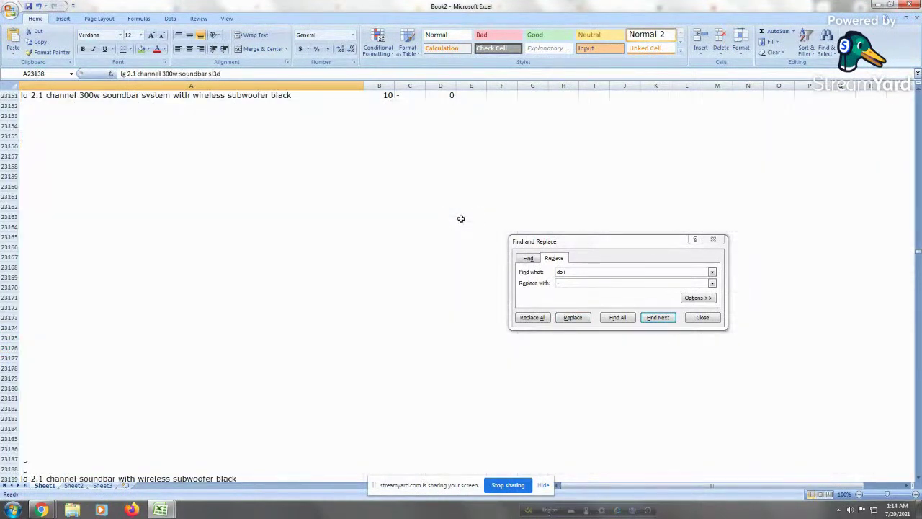
pyautogui.press('pagedown')
pyautogui.press('pagedown')
pyautogui.press('pagedown')
pyautogui.press('pagedown')
pyautogui.press('pagedown')
pyautogui.press('pagedown')
pyautogui.press('pagedown')
pyautogui.press('pagedown')
pyautogui.press('pagedown')
pyautogui.press('pagedown')
pyautogui.press('pagedown')
pyautogui.press('pagedown')
pyautogui.press('pagedown')
pyautogui.press('pagedown')
pyautogui.press('pagedown')
pyautogui.press('pagedown')
pyautogui.press('pagedown')
pyautogui.press('pagedown')
pyautogui.press('pagedown')
pyautogui.press('pagedown')
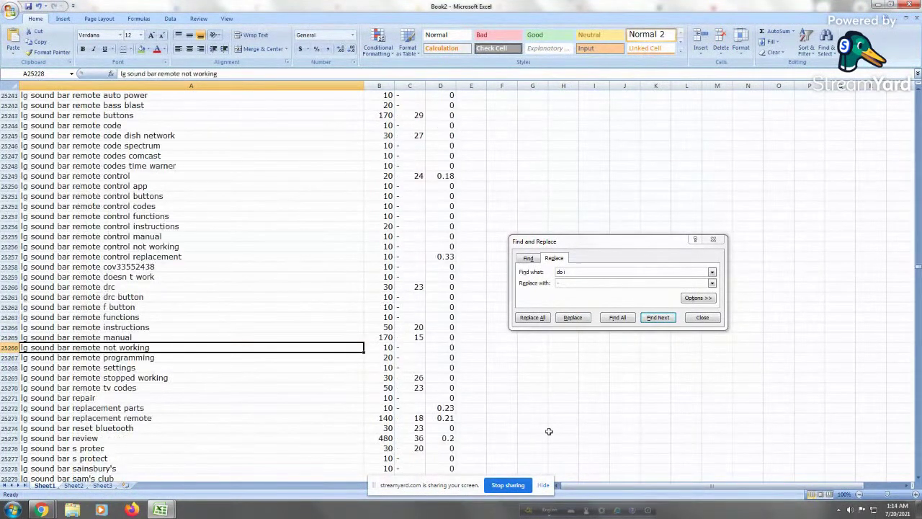
pyautogui.press('pagedown')
pyautogui.press('pagedown')
pyautogui.press('pagedown')
pyautogui.press('pagedown')
pyautogui.press('pagedown')
pyautogui.press('pagedown')
pyautogui.press('pagedown')
pyautogui.press('pagedown')
pyautogui.press('pagedown')
pyautogui.press('pagedown')
pyautogui.press('pagedown')
pyautogui.press('pagedown')
pyautogui.press('pagedown')
pyautogui.press('pagedown')
pyautogui.press('pagedown')
pyautogui.press('pagedown')
pyautogui.press('pagedown')
pyautogui.press('pagedown')
pyautogui.press('pagedown')
pyautogui.press('pagedown')
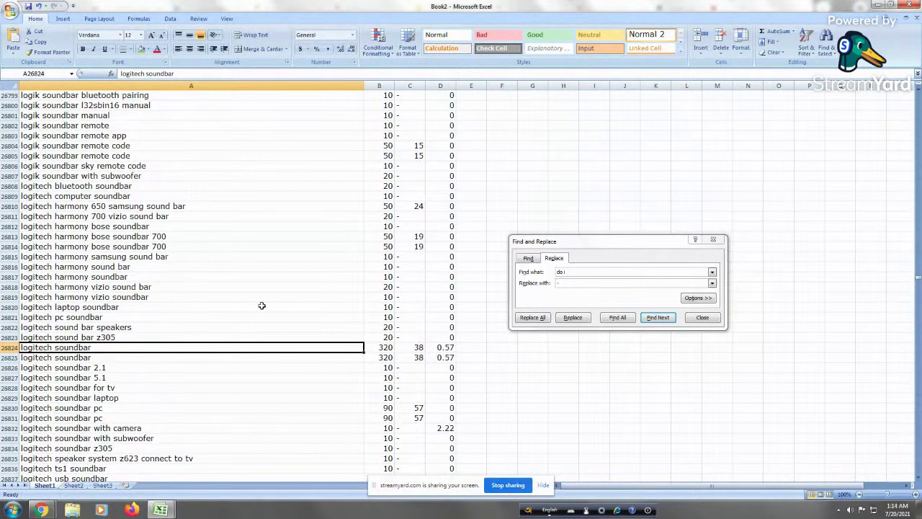
pyautogui.press('pageup')
pyautogui.press('pageup')
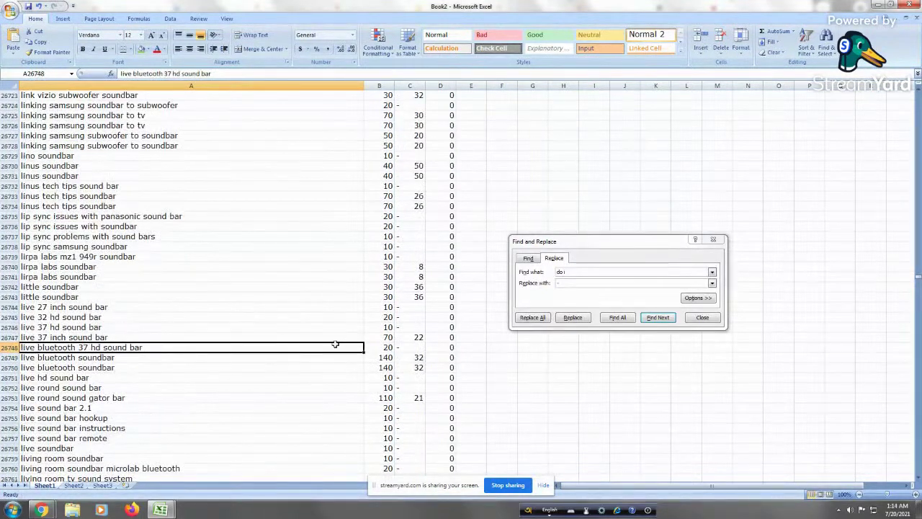
pyautogui.press('pagedown')
pyautogui.press('pagedown')
pyautogui.press('pagedown')
pyautogui.press('pagedown')
pyautogui.press('pagedown')
pyautogui.press('pagedown')
pyautogui.press('pagedown')
pyautogui.press('pagedown')
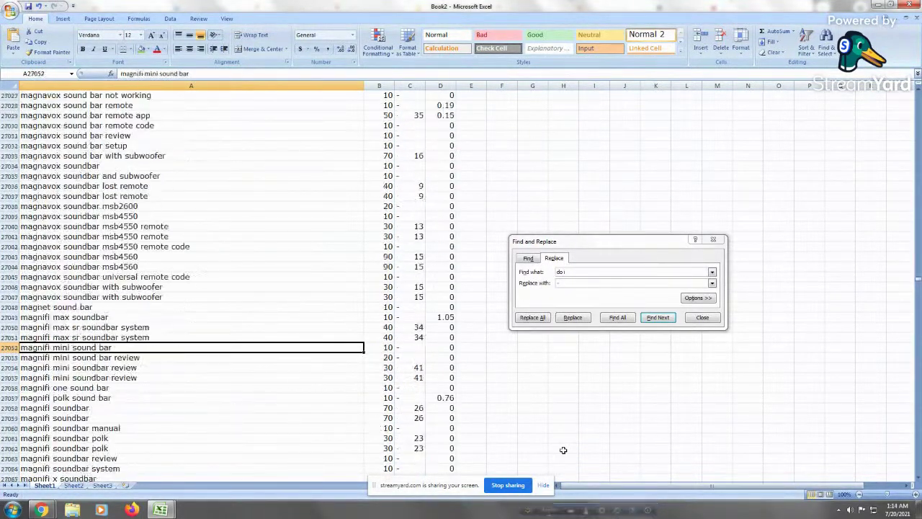
pyautogui.press('pagedown')
pyautogui.press('pagedown')
pyautogui.press('pagedown')
pyautogui.press('pagedown')
pyautogui.press('pagedown')
pyautogui.press('pagedown')
pyautogui.press('pagedown')
pyautogui.press('pagedown')
pyautogui.press('pagedown')
pyautogui.press('pagedown')
pyautogui.press('pagedown')
pyautogui.press('pagedown')
pyautogui.press('pagedown')
pyautogui.press('pagedown')
pyautogui.press('pagedown')
pyautogui.press('pagedown')
pyautogui.press('pagedown')
pyautogui.press('pagedown')
pyautogui.press('pagedown')
pyautogui.press('pagedown')
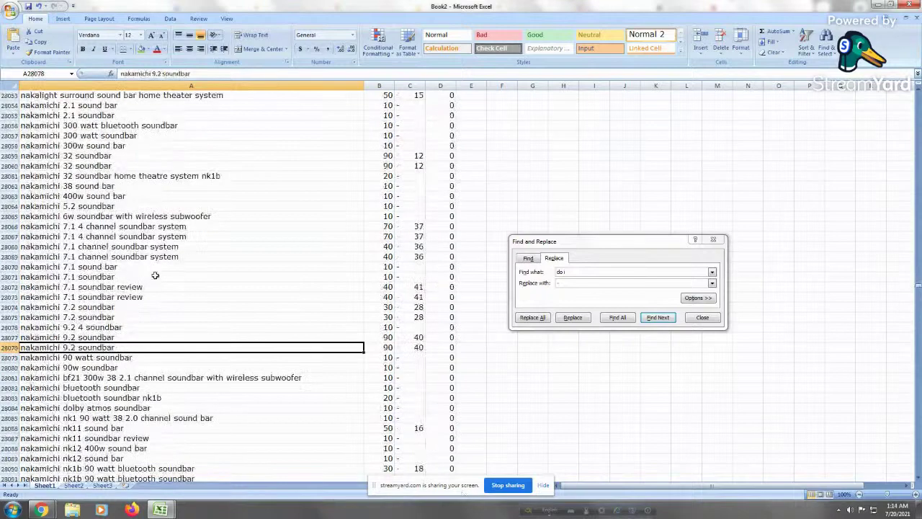
# Look through column A from the nakamichi entries across the o to s entries for the next group of question keywords
pyautogui.press('pagedown')
pyautogui.press('pagedown')
pyautogui.press('pagedown')
pyautogui.press('pagedown')
pyautogui.press('pagedown')
pyautogui.press('pagedown')
pyautogui.press('pagedown')
pyautogui.press('pagedown')
pyautogui.press('pagedown')
pyautogui.press('pagedown')
pyautogui.press('pagedown')
pyautogui.press('pagedown')
pyautogui.press('pagedown')
pyautogui.press('pagedown')
pyautogui.press('pagedown')
pyautogui.press('pagedown')
pyautogui.press('pagedown')
pyautogui.press('pagedown')
pyautogui.press('pagedown')
pyautogui.press('pagedown')
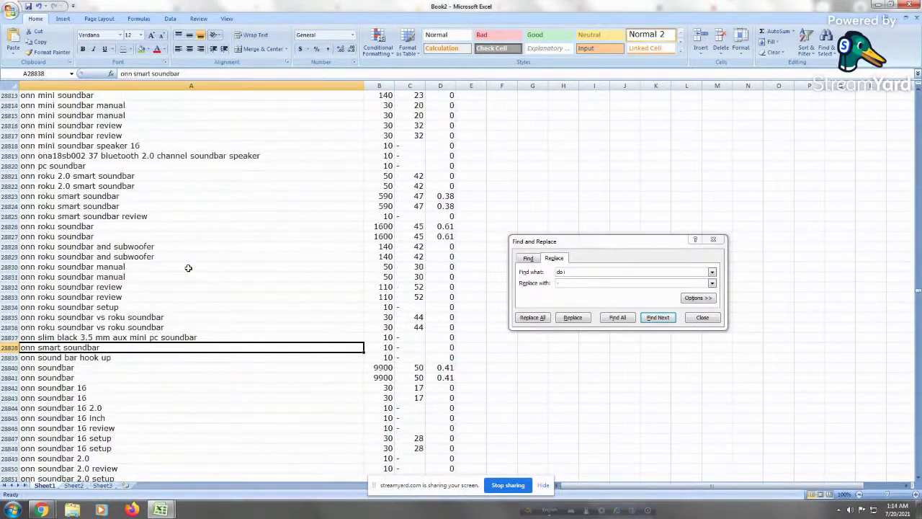
pyautogui.press('pagedown')
pyautogui.press('pagedown')
pyautogui.press('pagedown')
pyautogui.press('pagedown')
pyautogui.press('pagedown')
pyautogui.press('pagedown')
pyautogui.press('pagedown')
pyautogui.press('pagedown')
pyautogui.press('pagedown')
pyautogui.press('pagedown')
pyautogui.press('pagedown')
pyautogui.press('pagedown')
pyautogui.press('pagedown')
pyautogui.press('pagedown')
pyautogui.press('pagedown')
pyautogui.press('pagedown')
pyautogui.press('pagedown')
pyautogui.press('pagedown')
pyautogui.press('pagedown')
pyautogui.press('pagedown')
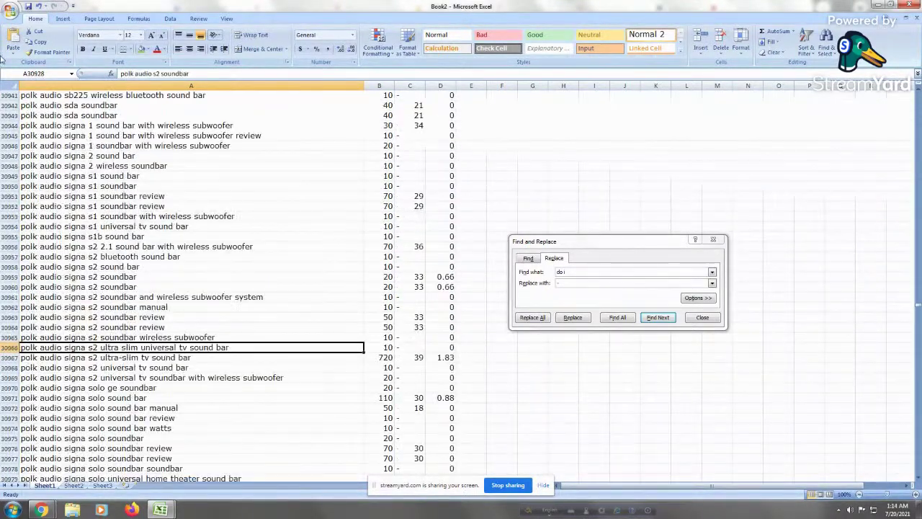
pyautogui.press('pagedown')
pyautogui.press('pagedown')
pyautogui.press('pagedown')
pyautogui.press('pagedown')
pyautogui.press('pagedown')
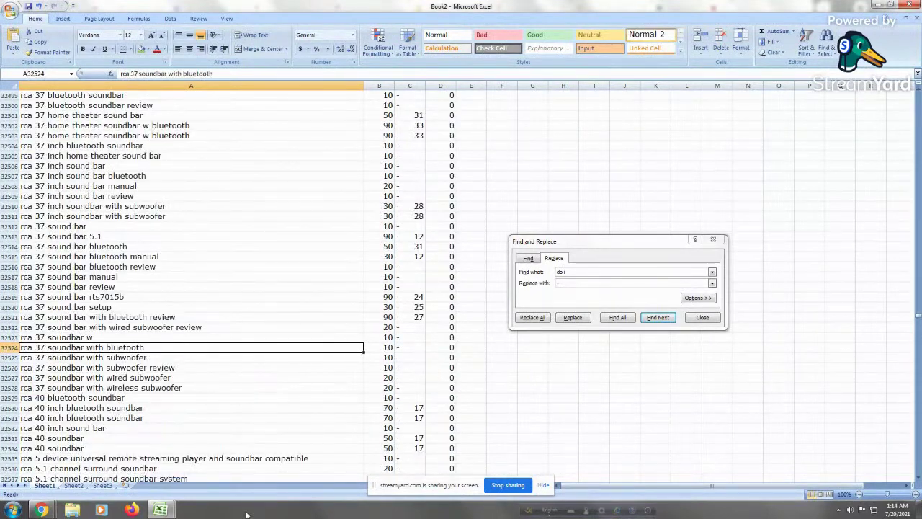
pyautogui.press('pagedown')
pyautogui.press('pagedown')
pyautogui.press('pagedown')
pyautogui.press('pagedown')
pyautogui.press('pagedown')
pyautogui.press('pagedown')
pyautogui.press('pagedown')
pyautogui.press('pagedown')
pyautogui.press('pagedown')
pyautogui.press('pagedown')
pyautogui.press('pagedown')
pyautogui.press('pagedown')
pyautogui.press('pagedown')
pyautogui.press('pagedown')
pyautogui.press('pagedown')
pyautogui.press('pagedown')
pyautogui.press('pagedown')
pyautogui.press('pagedown')
pyautogui.press('pagedown')
pyautogui.press('pagedown')
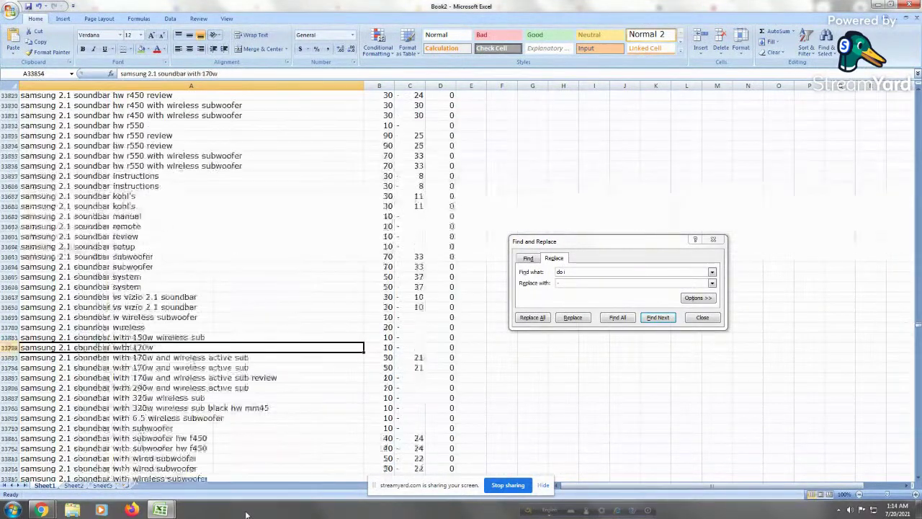
pyautogui.press('pagedown')
pyautogui.press('pagedown')
pyautogui.press('pagedown')
pyautogui.press('pagedown')
pyautogui.press('pagedown')
pyautogui.press('pagedown')
pyautogui.press('pagedown')
pyautogui.press('pagedown')
pyautogui.press('pagedown')
pyautogui.press('pagedown')
pyautogui.press('pagedown')
pyautogui.press('pagedown')
pyautogui.press('pagedown')
pyautogui.press('pagedown')
pyautogui.press('pagedown')
pyautogui.press('pagedown')
pyautogui.press('pagedown')
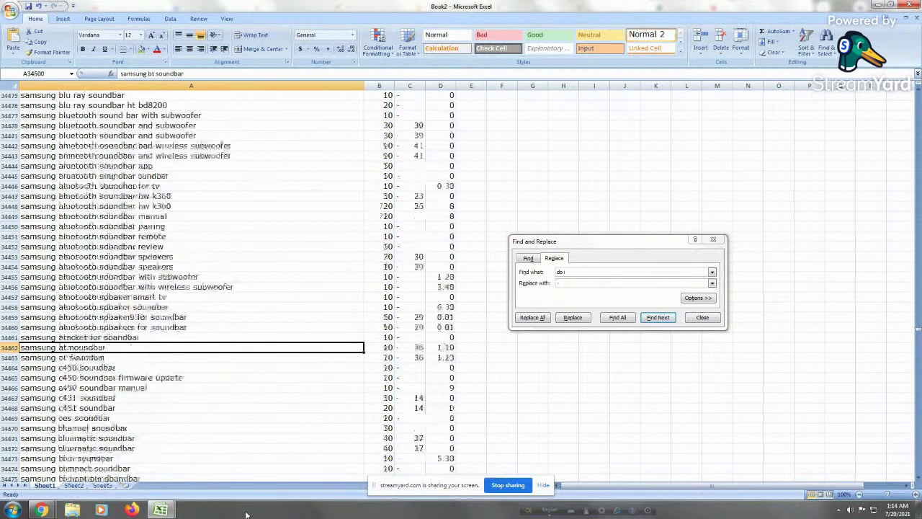
pyautogui.press('pagedown')
pyautogui.press('pagedown')
pyautogui.press('pagedown')
pyautogui.press('pagedown')
pyautogui.press('pagedown')
pyautogui.press('pagedown')
pyautogui.press('pagedown')
pyautogui.press('pagedown')
pyautogui.press('pagedown')
pyautogui.press('pagedown')
pyautogui.press('pagedown')
pyautogui.press('pagedown')
pyautogui.press('pagedown')
pyautogui.press('pagedown')
pyautogui.press('pagedown')
pyautogui.press('pagedown')
pyautogui.press('pagedown')
pyautogui.press('pagedown')
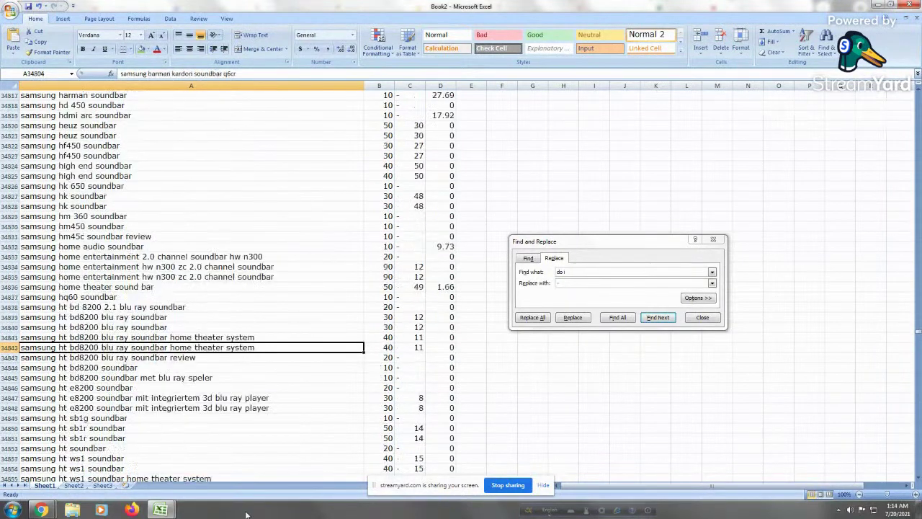
pyautogui.press('pagedown')
pyautogui.press('pagedown')
pyautogui.press('pagedown')
pyautogui.press('pagedown')
pyautogui.press('pagedown')
pyautogui.press('pagedown')
pyautogui.press('pagedown')
pyautogui.press('pagedown')
pyautogui.press('pagedown')
pyautogui.press('pagedown')
pyautogui.press('pagedown')
pyautogui.press('pagedown')
pyautogui.press('pagedown')
pyautogui.press('pagedown')
pyautogui.press('pagedown')
pyautogui.press('pagedown')
pyautogui.press('pagedown')
pyautogui.press('pagedown')
pyautogui.press('pagedown')
pyautogui.press('pagedown')
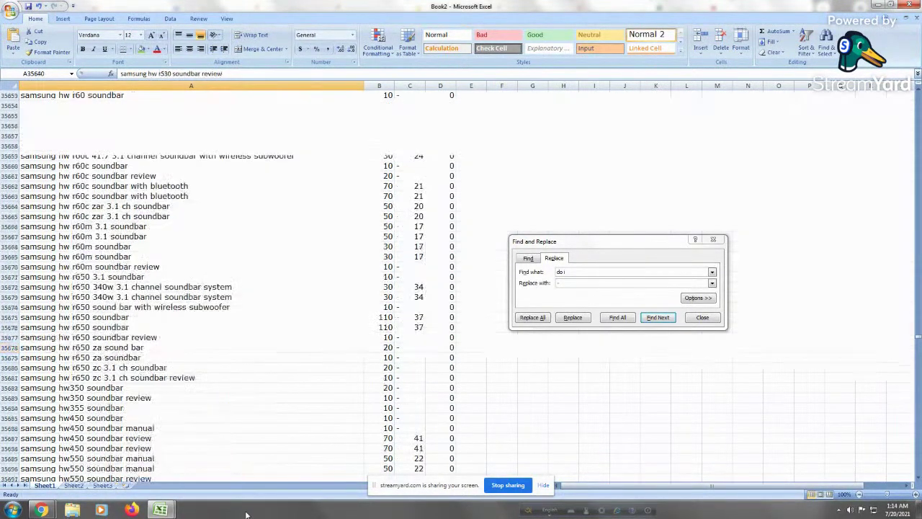
pyautogui.press('pagedown')
pyautogui.press('pagedown')
pyautogui.press('pagedown')
pyautogui.press('pagedown')
pyautogui.press('pagedown')
pyautogui.press('pagedown')
pyautogui.press('pagedown')
pyautogui.press('pagedown')
pyautogui.press('pagedown')
pyautogui.press('pagedown')
pyautogui.press('pagedown')
pyautogui.press('pagedown')
pyautogui.press('pagedown')
pyautogui.press('pagedown')
pyautogui.press('pagedown')
pyautogui.press('pagedown')
pyautogui.press('pagedown')
pyautogui.press('pagedown')
pyautogui.press('pagedown')
pyautogui.press('pagedown')
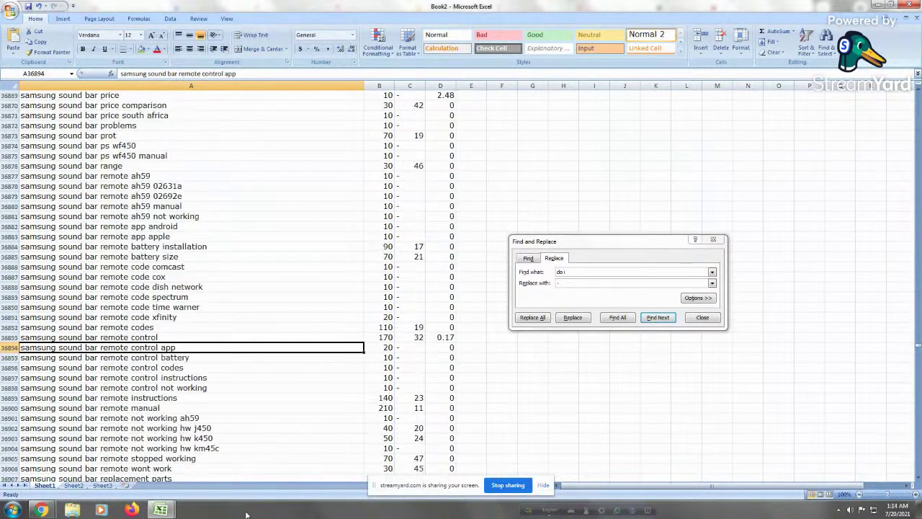
pyautogui.press('pagedown')
pyautogui.press('pagedown')
pyautogui.press('pagedown')
pyautogui.press('pagedown')
pyautogui.press('pagedown')
pyautogui.press('pagedown')
pyautogui.press('pagedown')
pyautogui.press('pagedown')
pyautogui.press('pagedown')
pyautogui.press('pagedown')
pyautogui.press('pagedown')
pyautogui.press('pagedown')
pyautogui.press('pagedown')
pyautogui.press('pagedown')
pyautogui.press('pagedown')
pyautogui.press('pagedown')
pyautogui.press('pagedown')
pyautogui.press('pagedown')
pyautogui.press('pagedown')
pyautogui.press('pagedown')
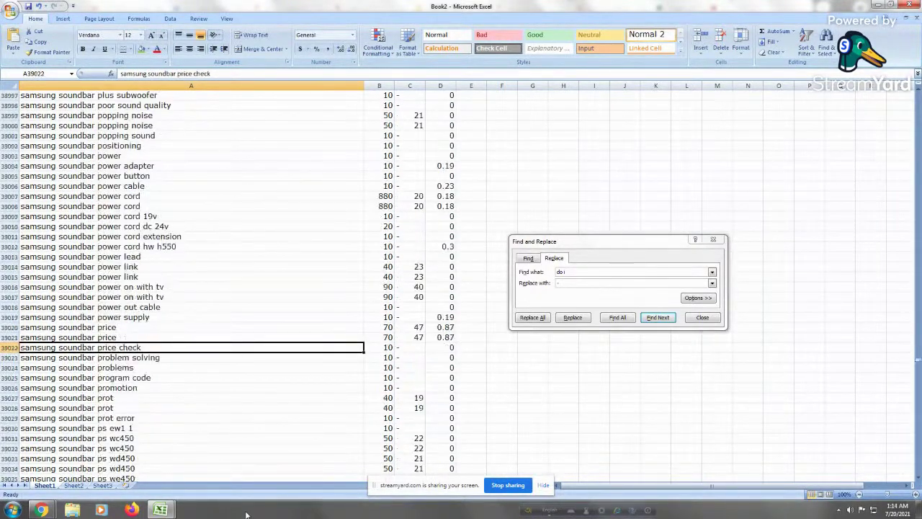
# Look through column A from the samsung soundbar entries across the sharp, sonos and sony entries for the next group of question keywords
pyautogui.press('pagedown')
pyautogui.press('pagedown')
pyautogui.press('pagedown')
pyautogui.press('pagedown')
pyautogui.press('pagedown')
pyautogui.press('pagedown')
pyautogui.press('pagedown')
pyautogui.press('pagedown')
pyautogui.press('pagedown')
pyautogui.press('pagedown')
pyautogui.press('pagedown')
pyautogui.press('pagedown')
pyautogui.press('pagedown')
pyautogui.press('pagedown')
pyautogui.press('pagedown')
pyautogui.press('pagedown')
pyautogui.press('pagedown')
pyautogui.press('pagedown')
pyautogui.press('pagedown')
pyautogui.press('pagedown')
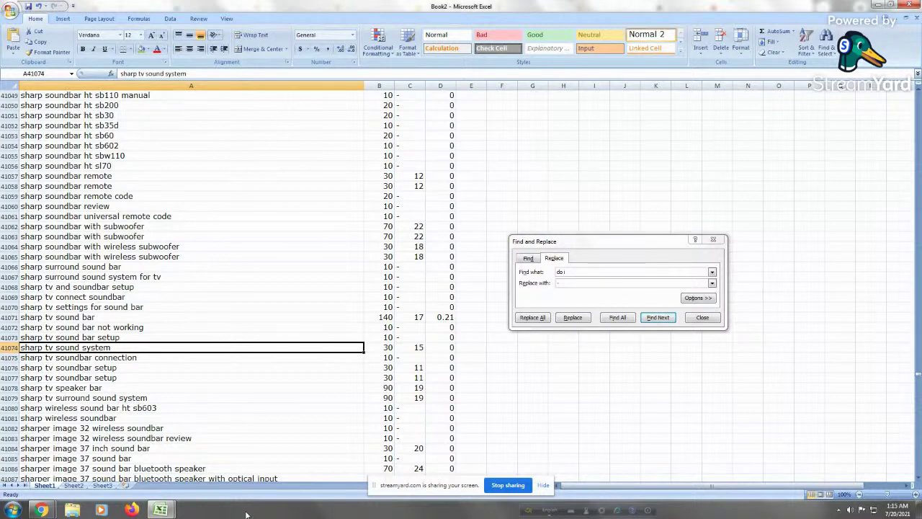
pyautogui.press('Return')
pyautogui.press('Return')
pyautogui.press('Return')
pyautogui.press('Return')
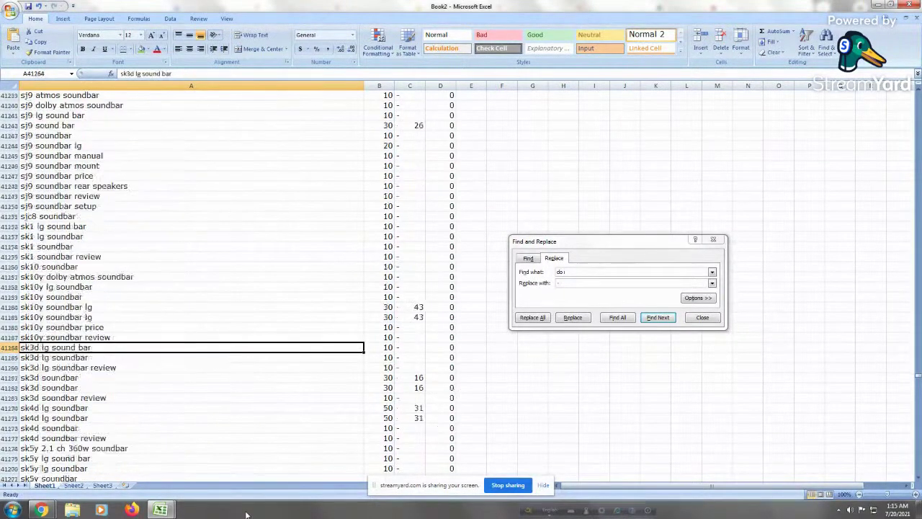
pyautogui.press('Return')
pyautogui.press('Return')
pyautogui.press('Return')
pyautogui.press('Return')
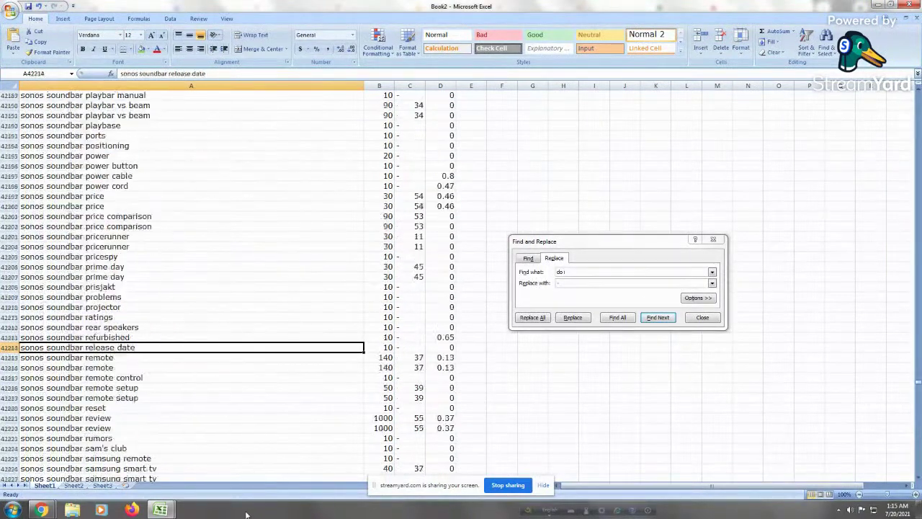
pyautogui.press('Return')
pyautogui.press('Return')
pyautogui.press('Return')
pyautogui.press('Return')
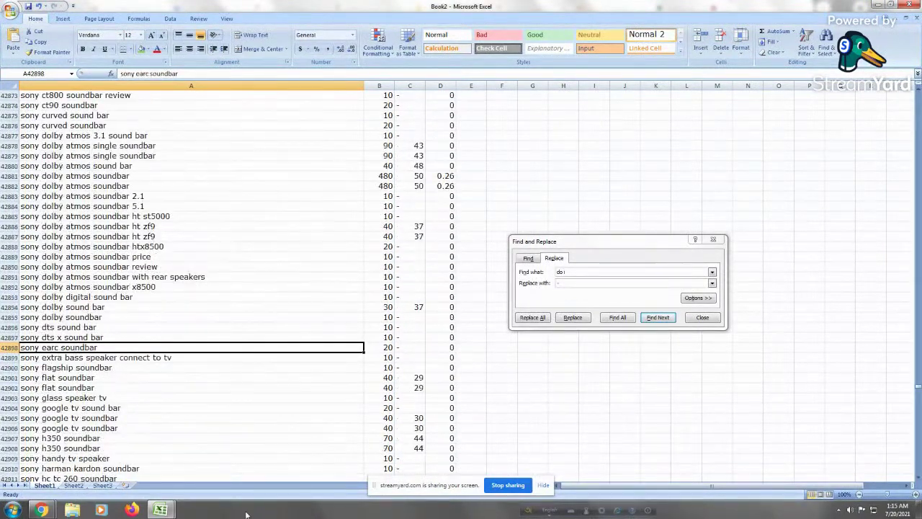
pyautogui.press('Return')
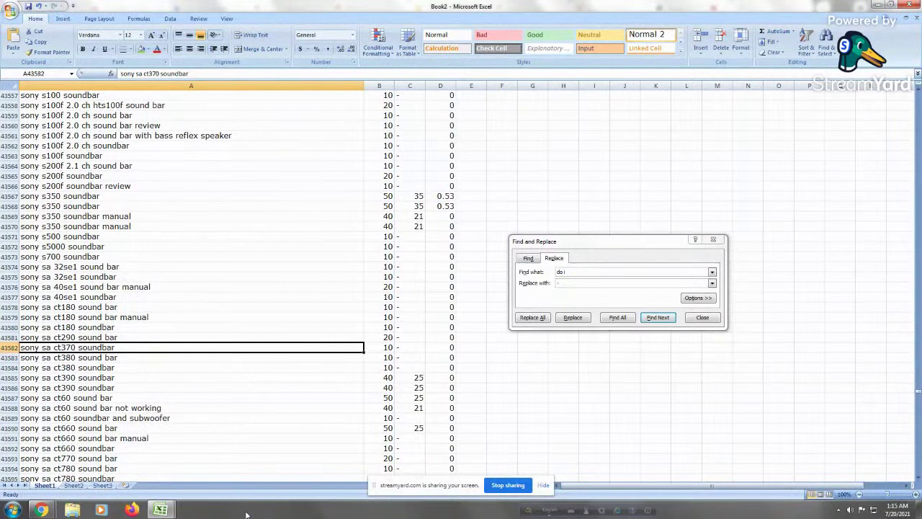
pyautogui.press('Return')
pyautogui.press('Return')
pyautogui.press('Return')
pyautogui.press('Return')
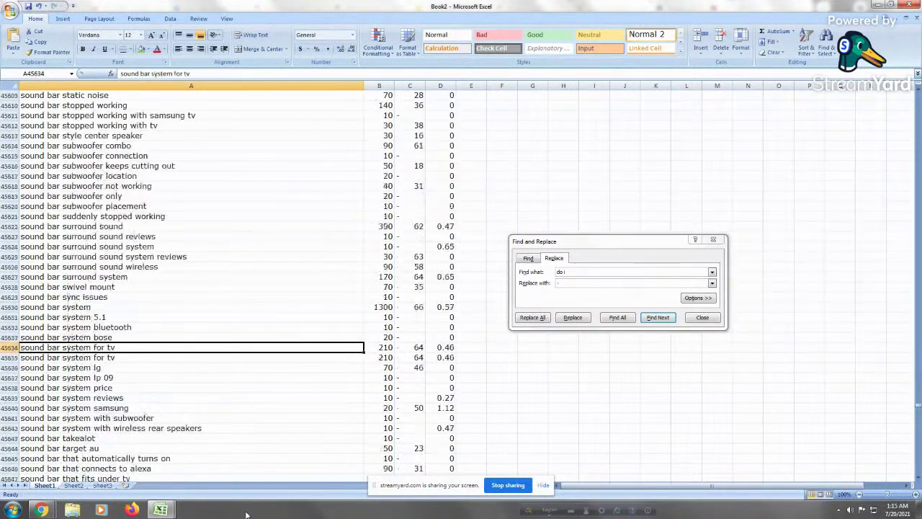
# Look through column A from the "sound bar system" entries across the t, v and w entries for the next group of question keywords
pyautogui.press('Return')
pyautogui.press('Return')
pyautogui.press('Return')
pyautogui.press('Return')
pyautogui.press('Return')
pyautogui.press('Return')
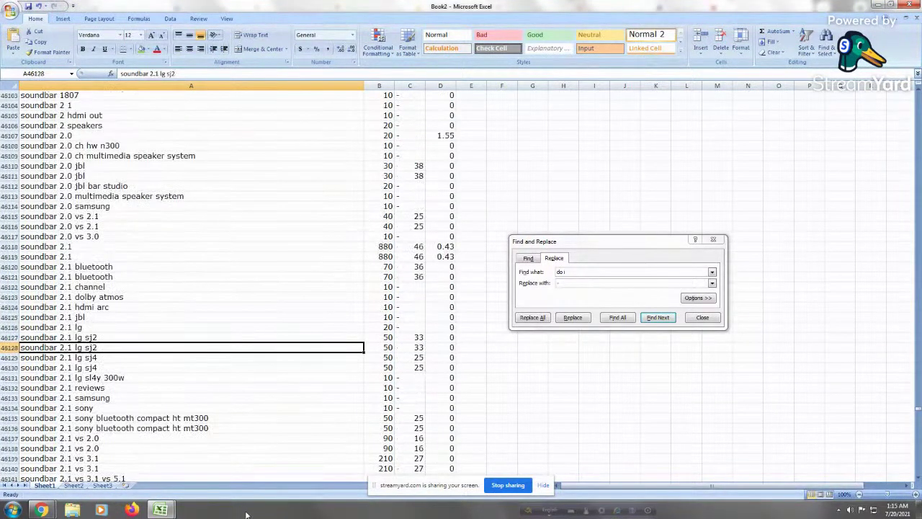
pyautogui.press('Return')
pyautogui.press('Return')
pyautogui.press('Return')
pyautogui.press('Return')
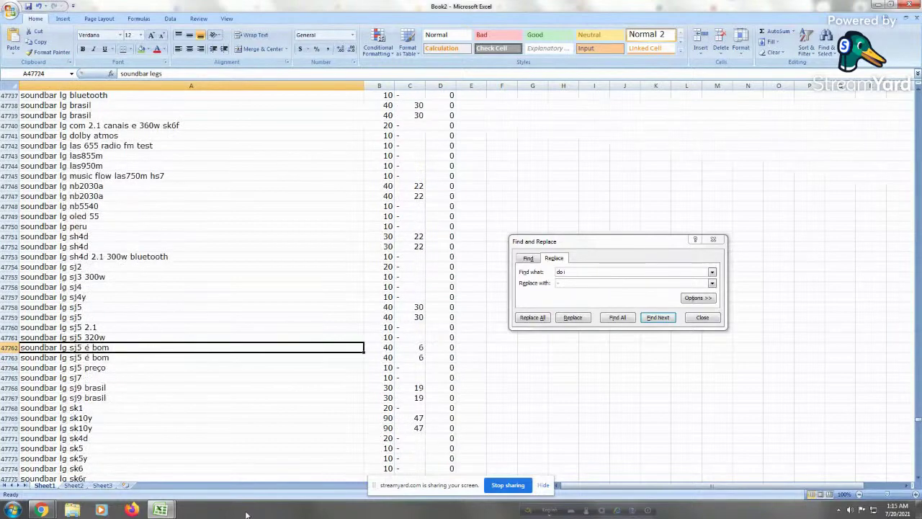
pyautogui.press('Return')
pyautogui.press('Return')
pyautogui.press('Return')
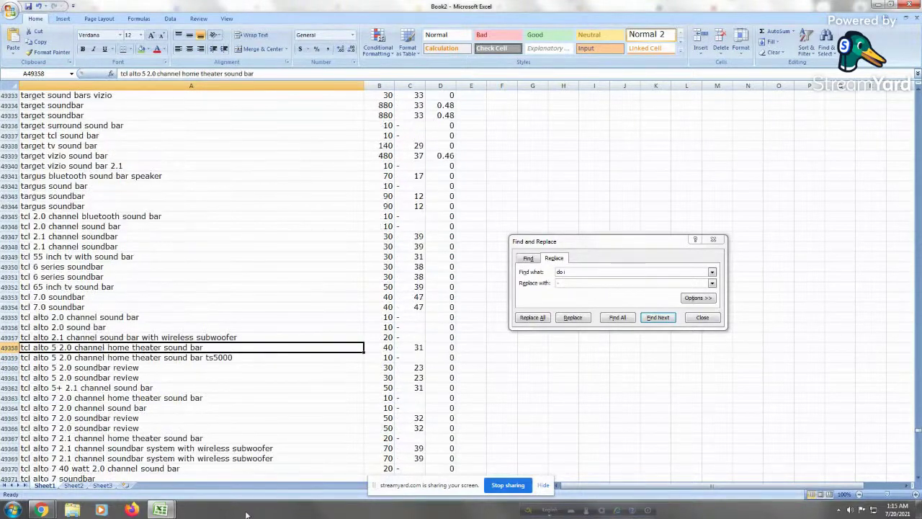
pyautogui.press('Return')
pyautogui.press('Return')
pyautogui.press('Return')
pyautogui.press('Return')
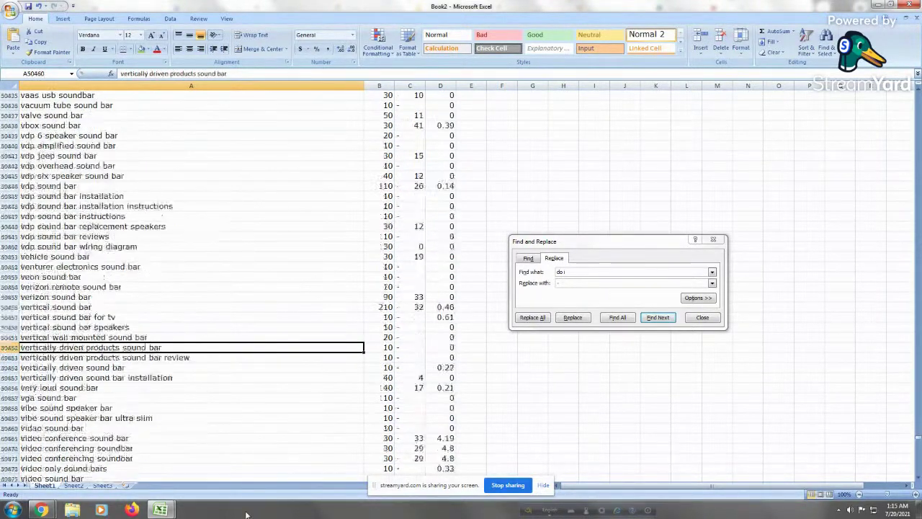
pyautogui.press('Return')
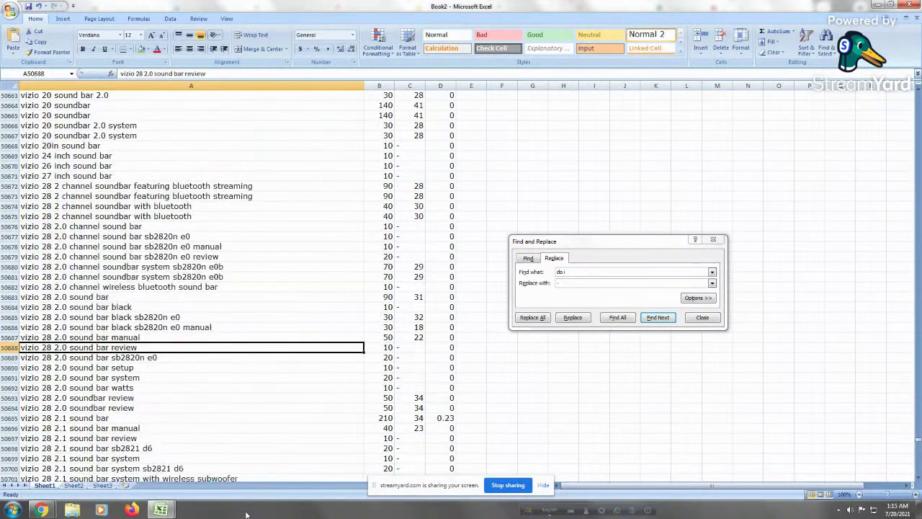
pyautogui.press('Return')
pyautogui.press('Return')
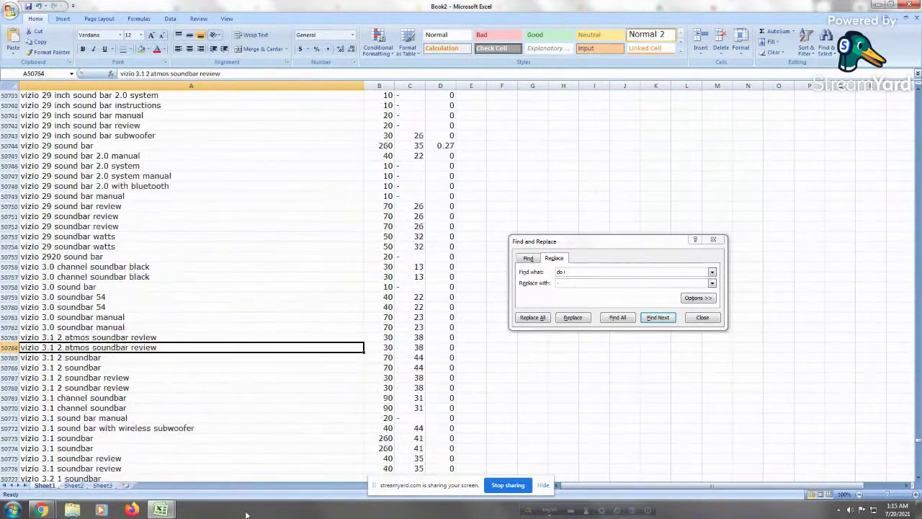
pyautogui.press('Return')
pyautogui.press('Return')
pyautogui.press('Return')
pyautogui.press('Return')
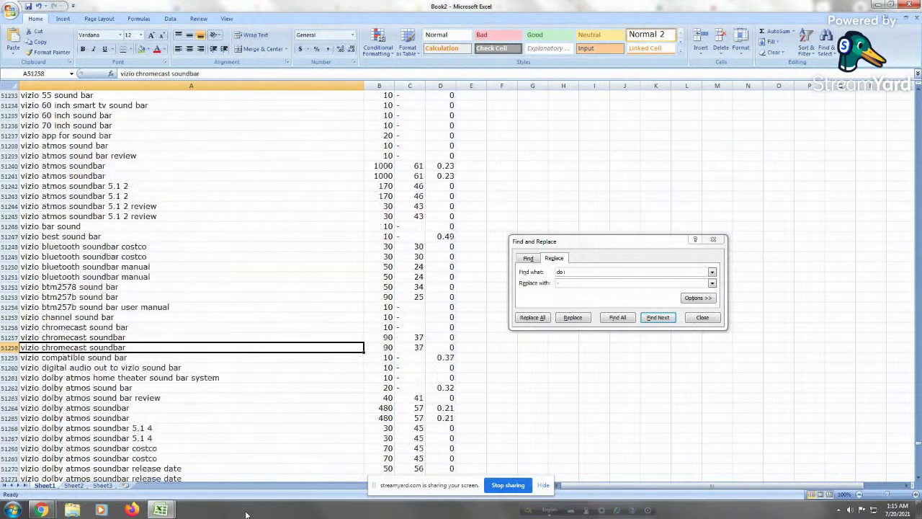
pyautogui.press('Return')
pyautogui.press('Return')
pyautogui.press('Return')
pyautogui.press('Return')
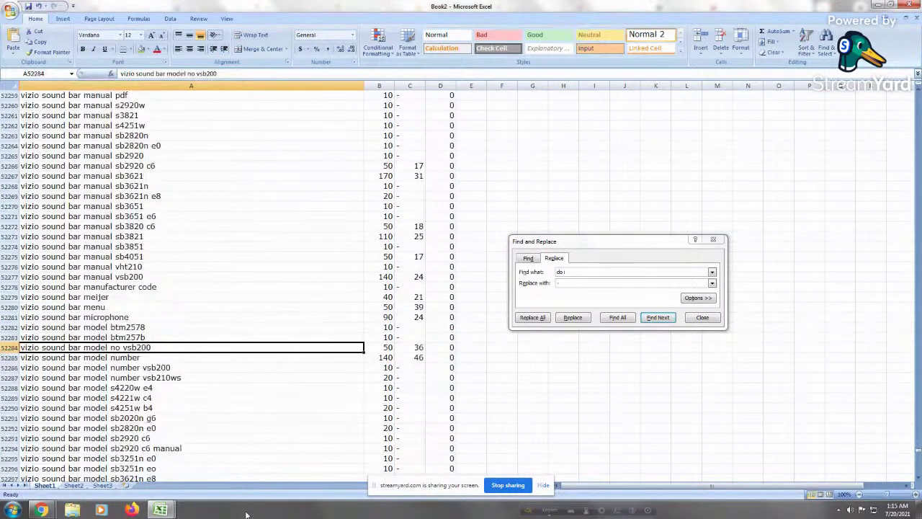
pyautogui.press('Return')
pyautogui.press('Return')
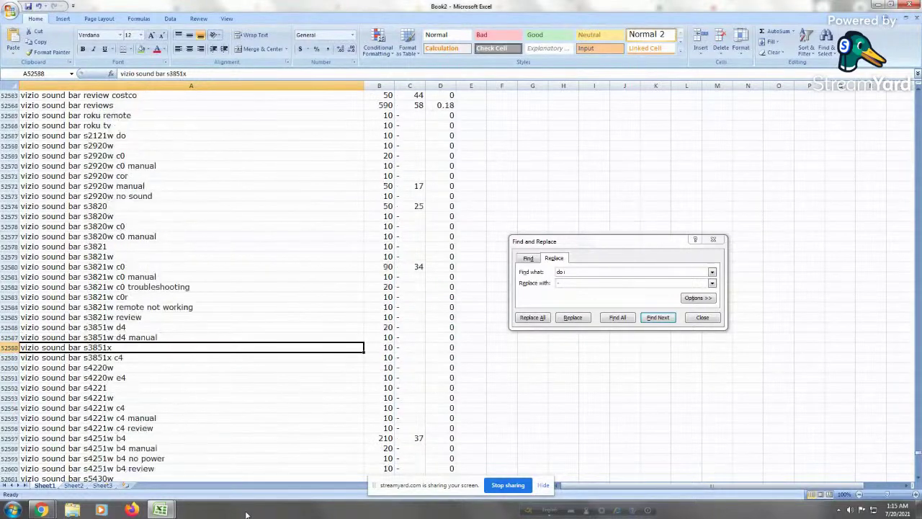
pyautogui.press('Return')
pyautogui.press('Return')
pyautogui.press('Return')
pyautogui.press('Return')
pyautogui.press('Return')
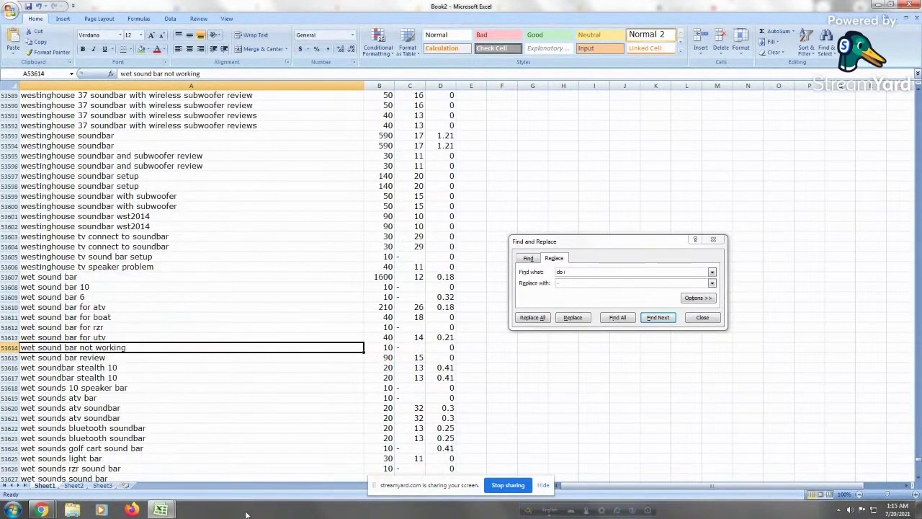
pyautogui.press('Return')
pyautogui.press('Return')
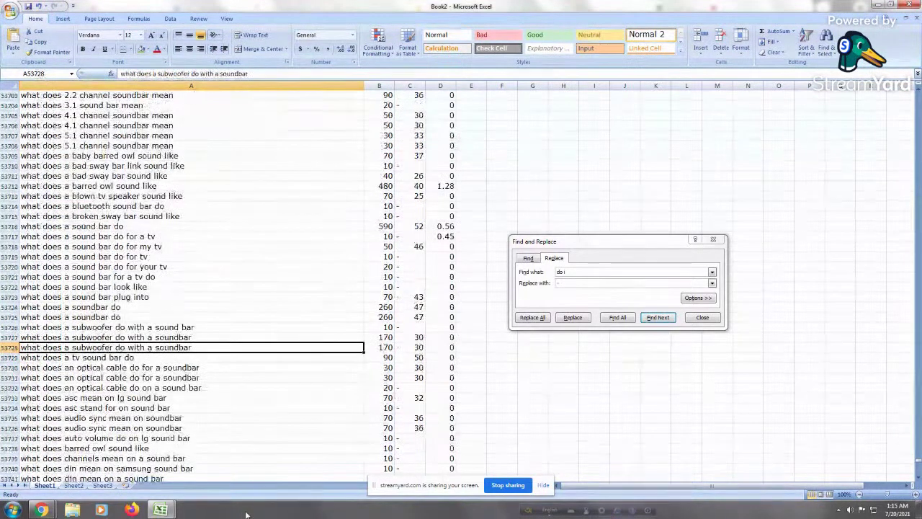
# Look back up column A from the "what does" entries for the first keyword starting with "what"
pyautogui.click(158, 286)
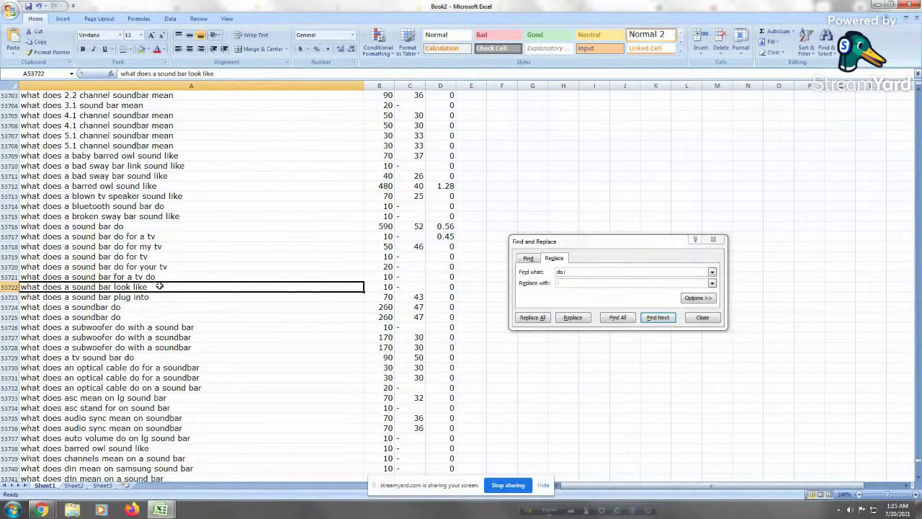
pyautogui.press('Up')
pyautogui.press('Up')
pyautogui.press('Up')
pyautogui.press('Up')
pyautogui.press('Up')
pyautogui.press('Up')
pyautogui.press('Up')
pyautogui.press('Up')
pyautogui.press('Up')
pyautogui.press('Up')
pyautogui.press('Up')
pyautogui.press('Up')
pyautogui.press('Up')
pyautogui.press('Up')
pyautogui.press('Up')
pyautogui.press('Up')
pyautogui.press('Up')
pyautogui.press('Up')
pyautogui.press('Up')
pyautogui.press('Up')
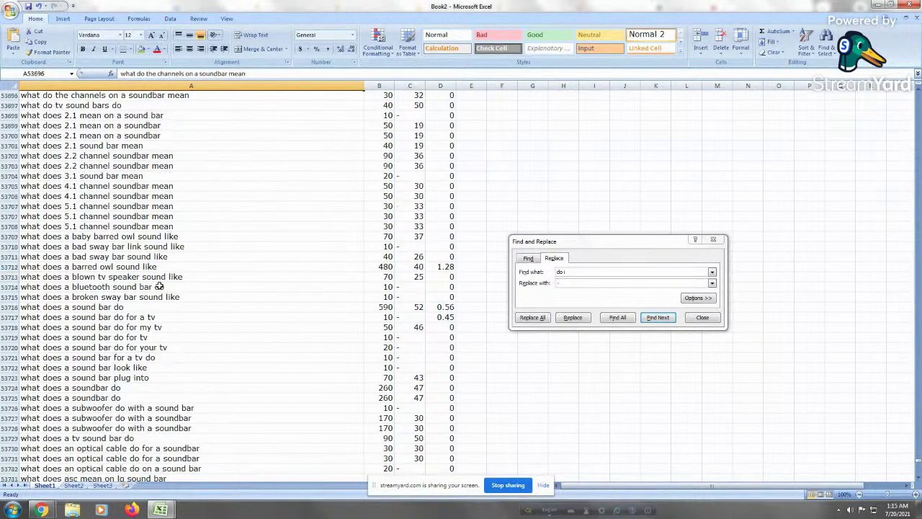
pyautogui.press('Up')
pyautogui.press('Up')
pyautogui.press('Up')
pyautogui.press('Up')
pyautogui.press('Up')
pyautogui.press('Up')
pyautogui.press('Up')
pyautogui.press('Up')
pyautogui.press('Up')
pyautogui.press('Up')
pyautogui.press('Up')
pyautogui.press('Up')
pyautogui.press('Up')
pyautogui.press('Up')
pyautogui.press('Up')
pyautogui.press('Up')
pyautogui.press('Up')
pyautogui.press('Up')
pyautogui.press('Up')
pyautogui.press('Up')
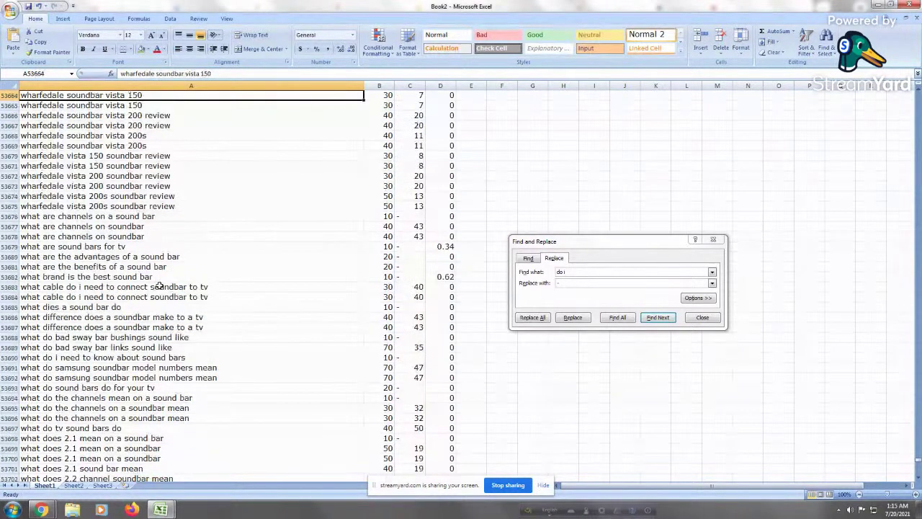
pyautogui.press('Up')
pyautogui.press('Up')
pyautogui.press('Up')
pyautogui.press('Up')
pyautogui.press('Up')
pyautogui.press('Up')
pyautogui.press('Up')
pyautogui.press('Up')
pyautogui.press('Up')
pyautogui.press('Up')
pyautogui.press('Up')
pyautogui.press('Up')
pyautogui.press('Up')
pyautogui.press('Up')
pyautogui.press('Up')
pyautogui.press('Up')
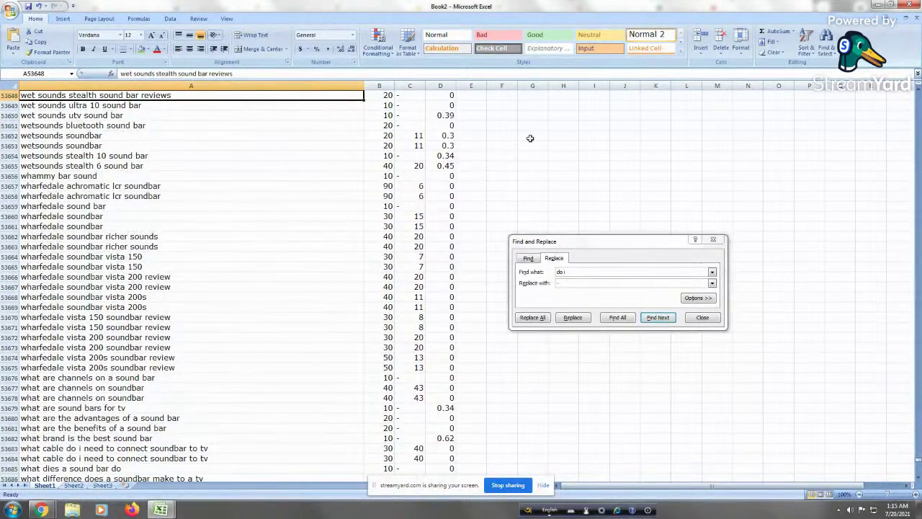
# Fill the question keywords green, from "what are channels on a sound bar" through "which vizio sound bar is the best"
pyautogui.click(131, 379)
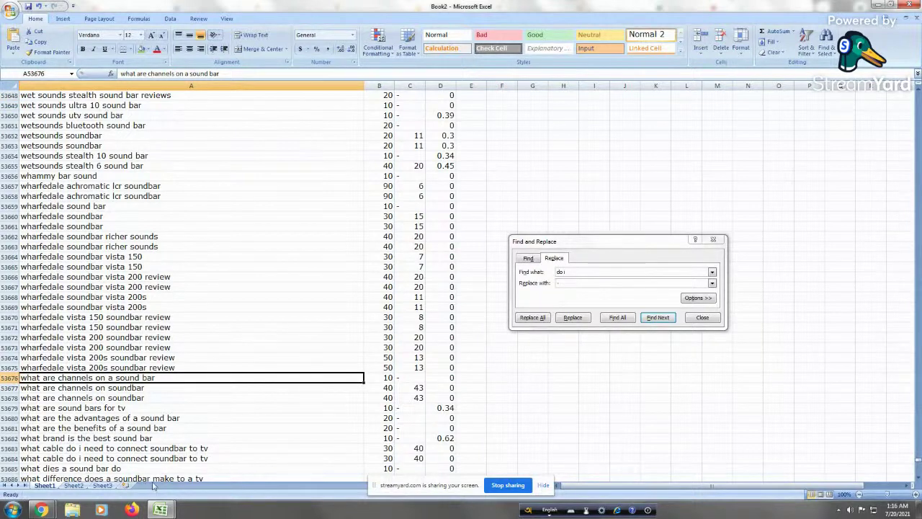
pyautogui.moveTo(152, 486); pyautogui.dragTo(153, 486)
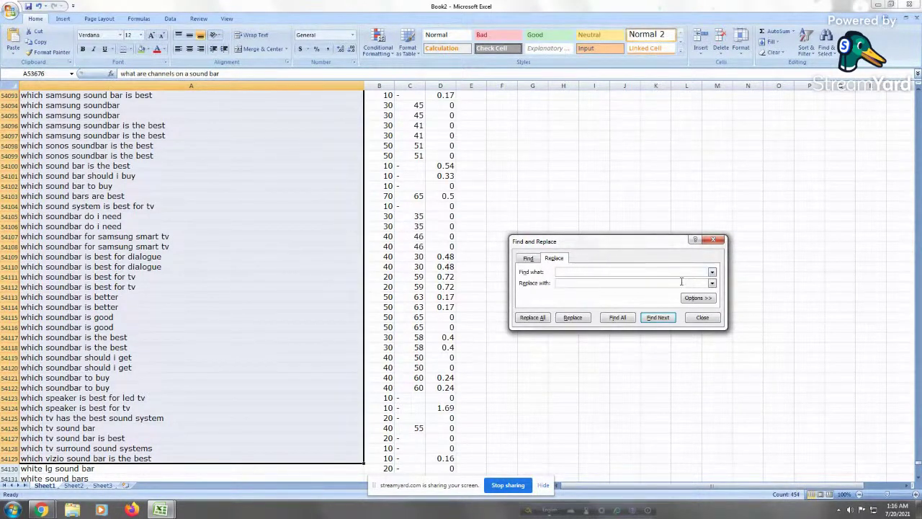
pyautogui.click(698, 297)
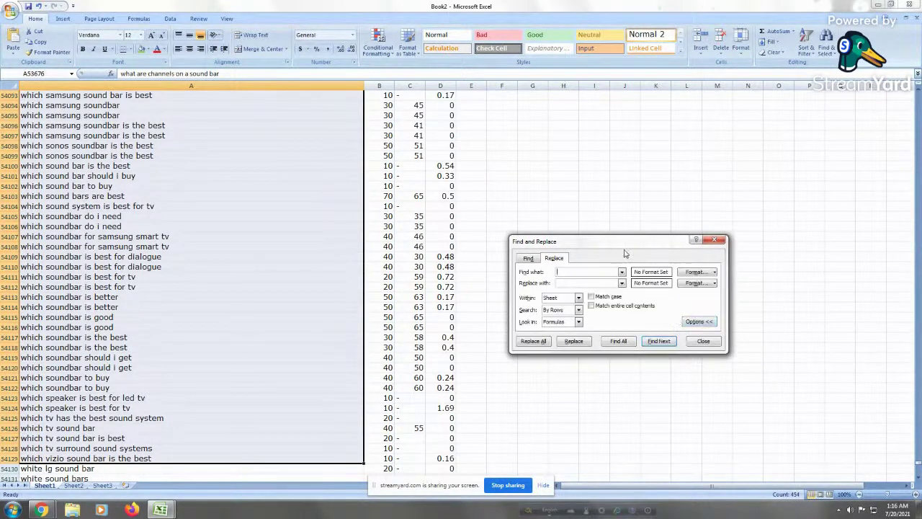
pyautogui.click(694, 282)
pyautogui.click(347, 175)
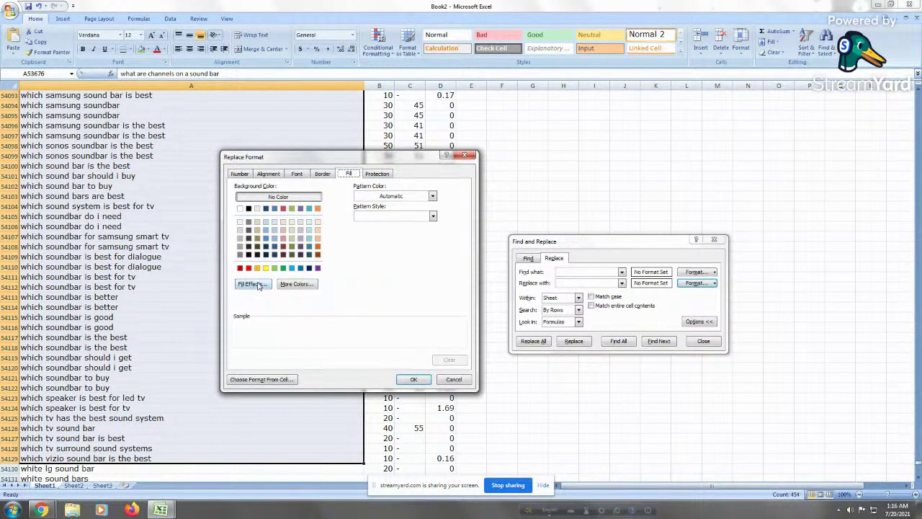
pyautogui.click(453, 379)
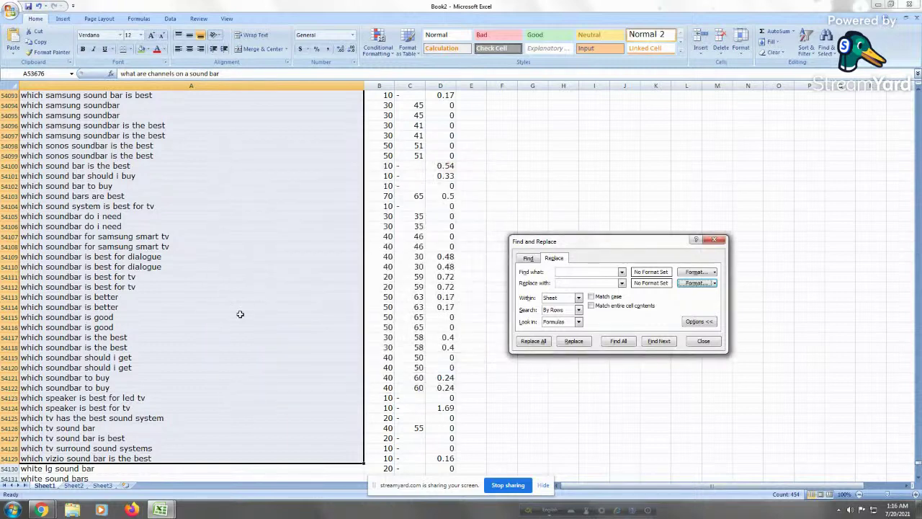
pyautogui.click(57, 5)
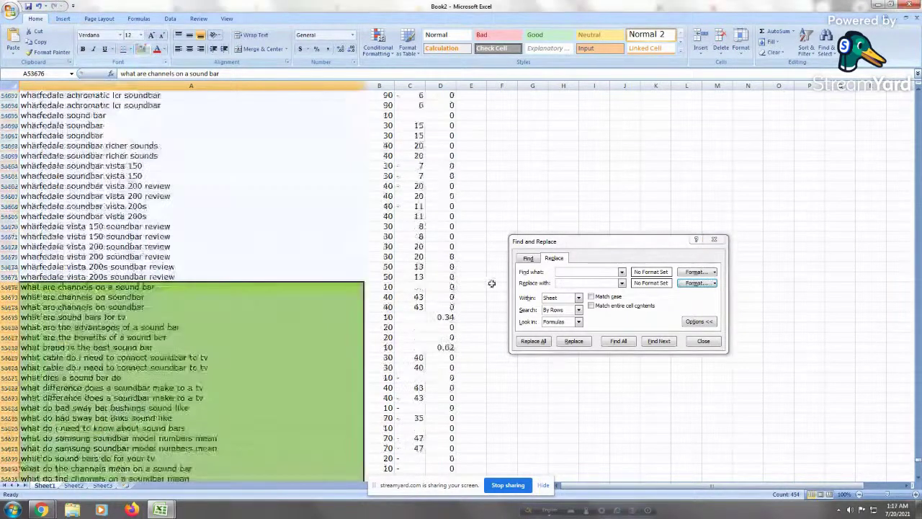
# Replace all "best" with "best" using a yellow fill format within the selected question keywords
pyautogui.click(695, 282)
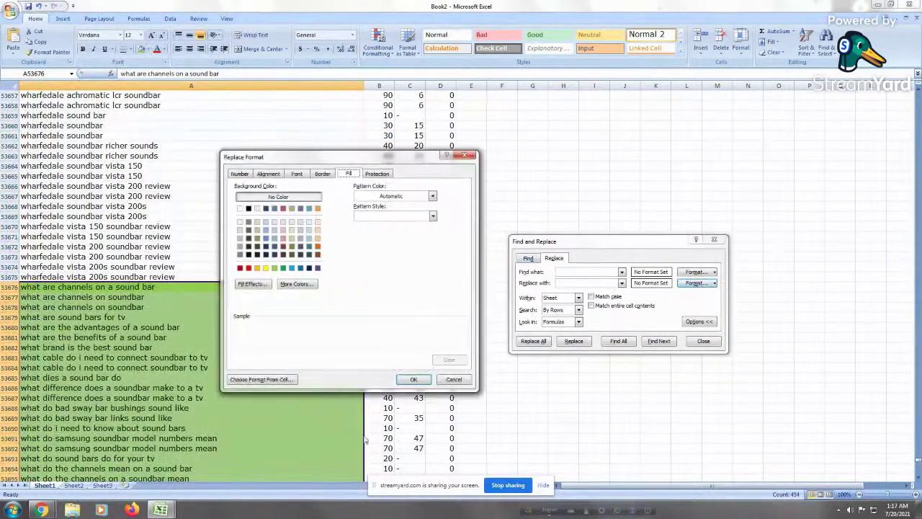
pyautogui.click(265, 268)
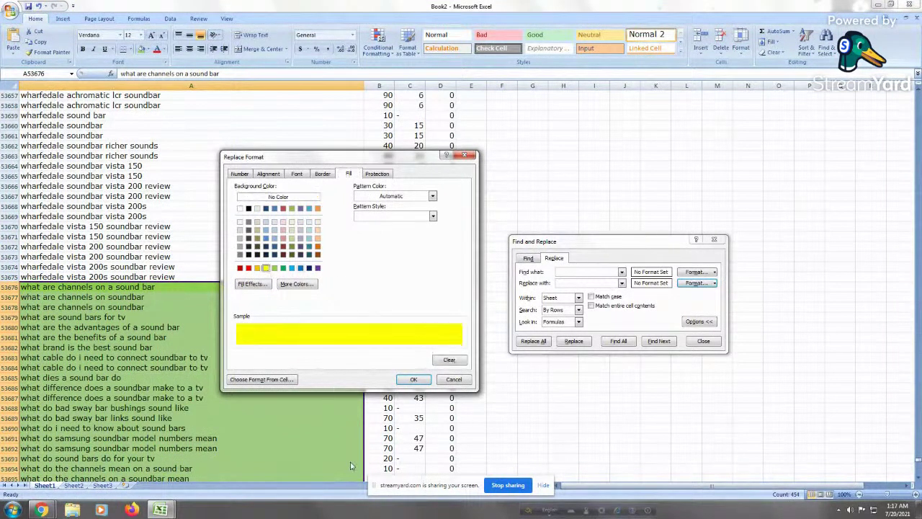
pyautogui.click(414, 379)
pyautogui.click(572, 271)
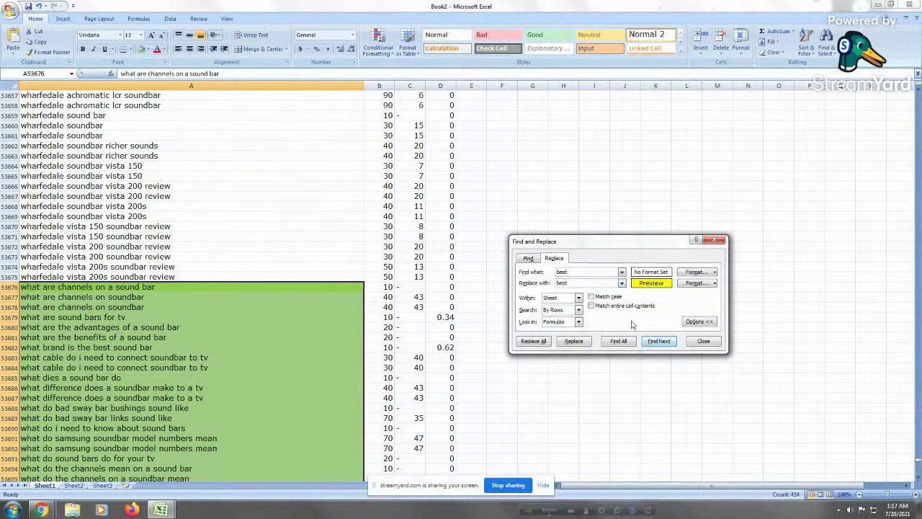
pyautogui.click(534, 341)
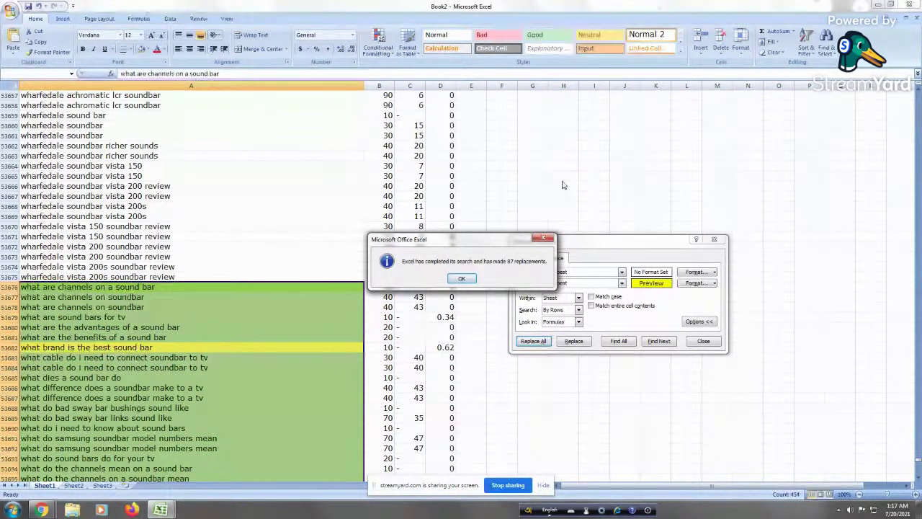
pyautogui.press('Return')
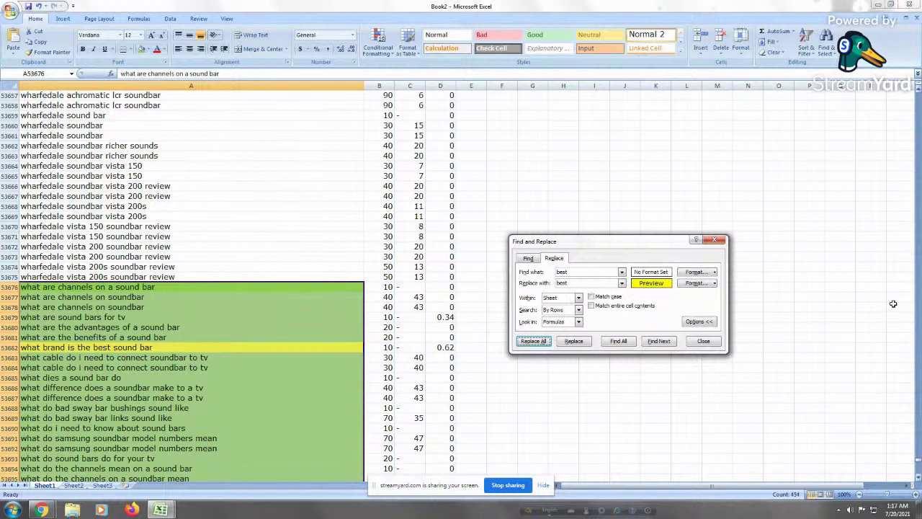
# Look through the green "what" keywords to check which ones containing "best" are highlighted in yellow
pyautogui.click(917, 469)
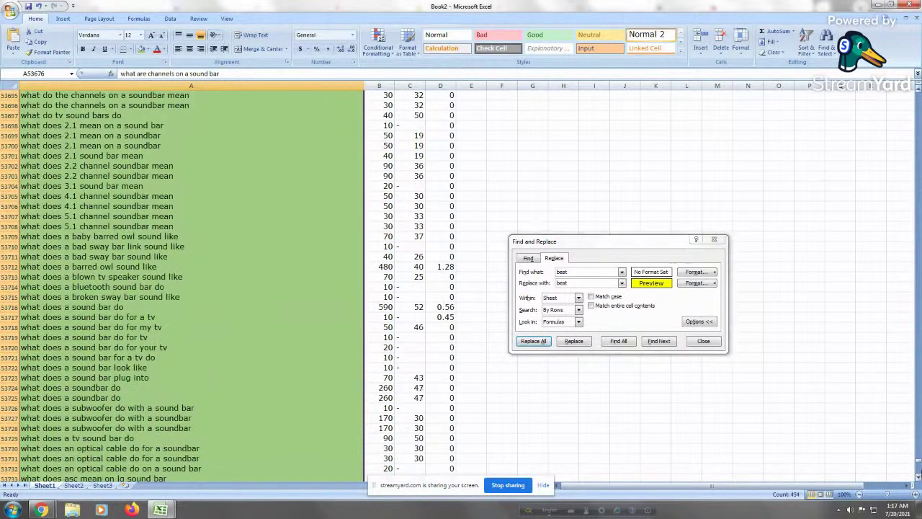
pyautogui.click(917, 470)
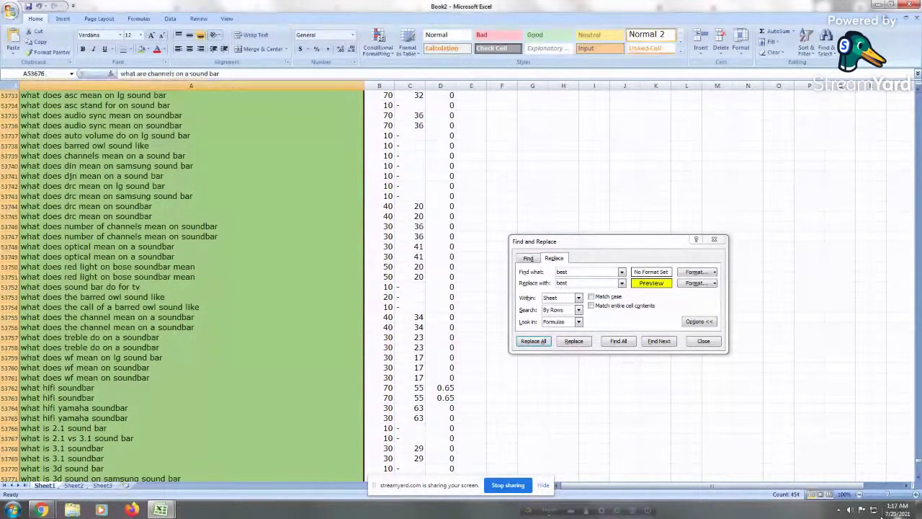
pyautogui.click(917, 469)
pyautogui.click(918, 469)
pyautogui.click(917, 469)
pyautogui.click(917, 470)
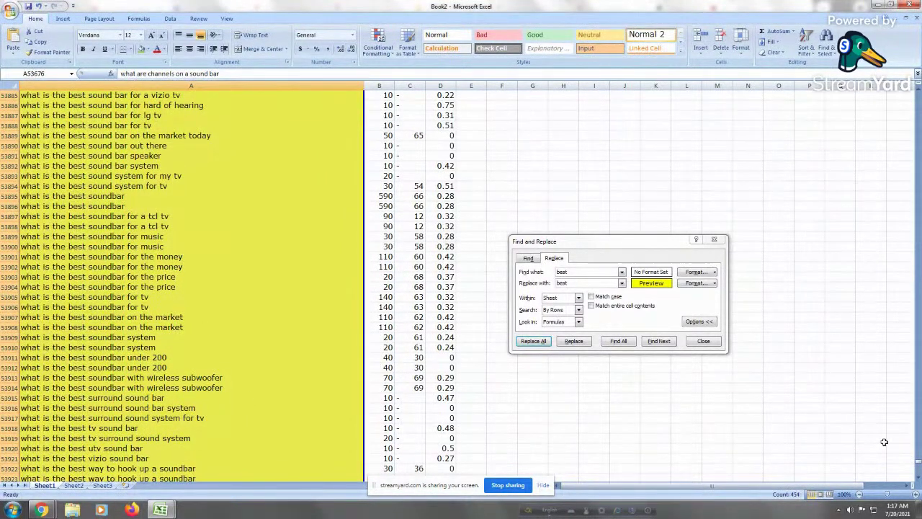
# Look down column A past the coloured "what" and "which" entries for question keywords that are still unfilled
pyautogui.click(917, 468)
pyautogui.click(917, 468)
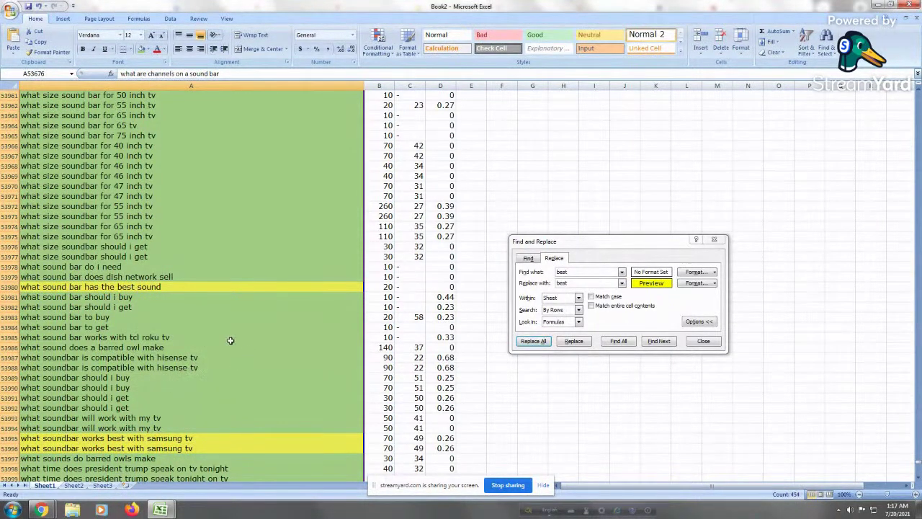
pyautogui.click(88, 367)
pyautogui.click(117, 226)
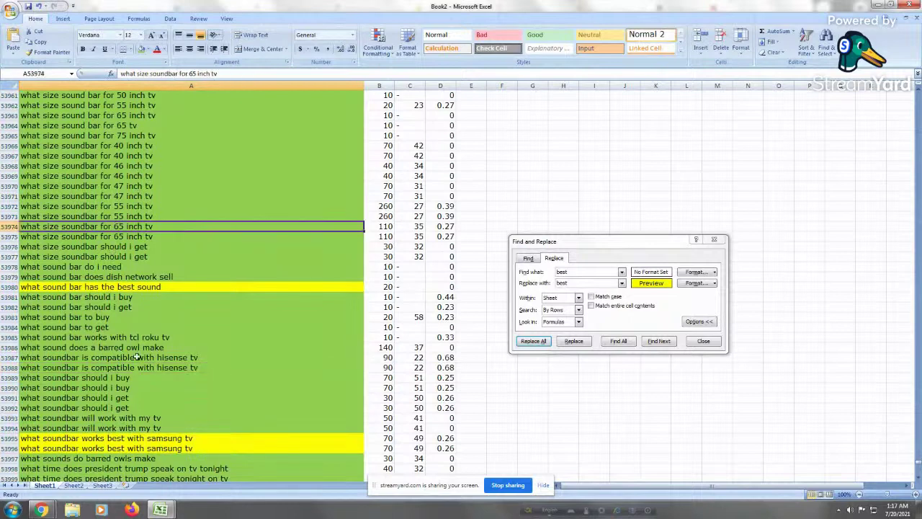
pyautogui.click(128, 355)
pyautogui.press('pagedown')
pyautogui.press('pagedown')
pyautogui.press('pagedown')
pyautogui.press('pagedown')
pyautogui.press('pagedown')
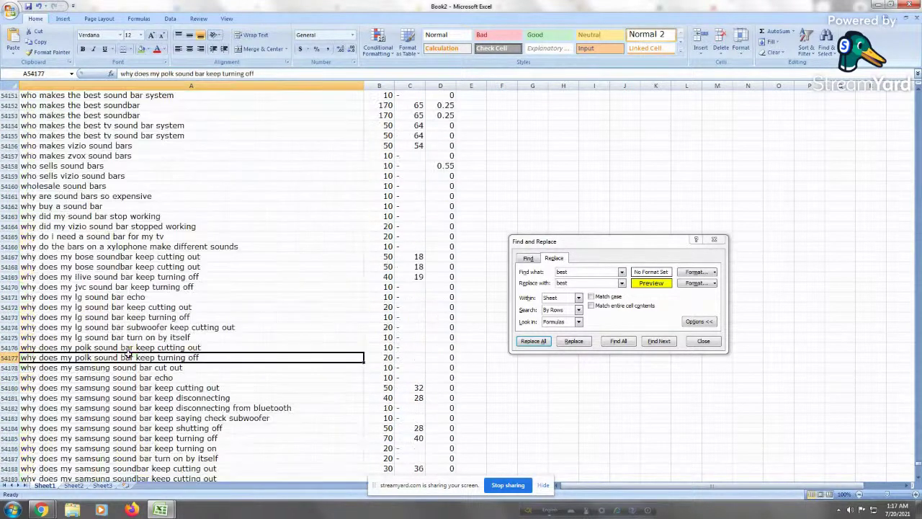
# Fill the "who" keywords green, from "who makes amazonbasics sound bar" through "who sells vizio sound bars"
pyautogui.press('pageup')
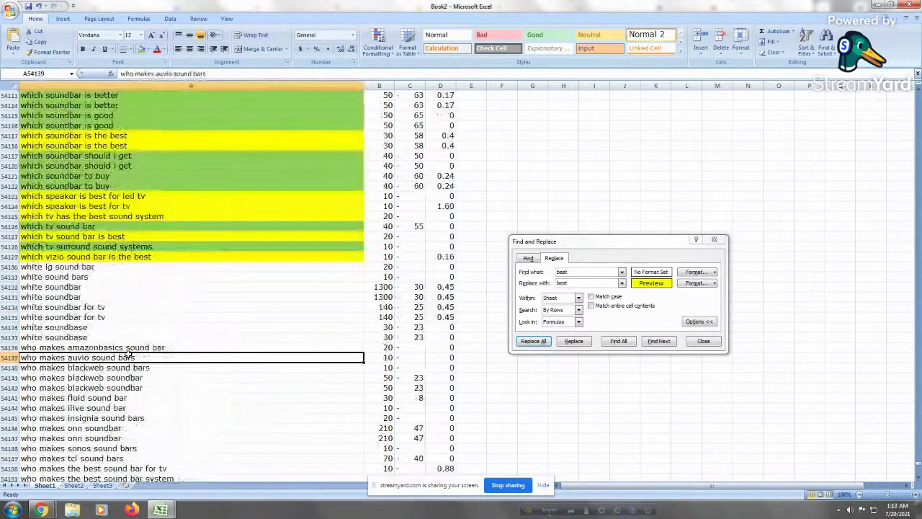
pyautogui.press('Up')
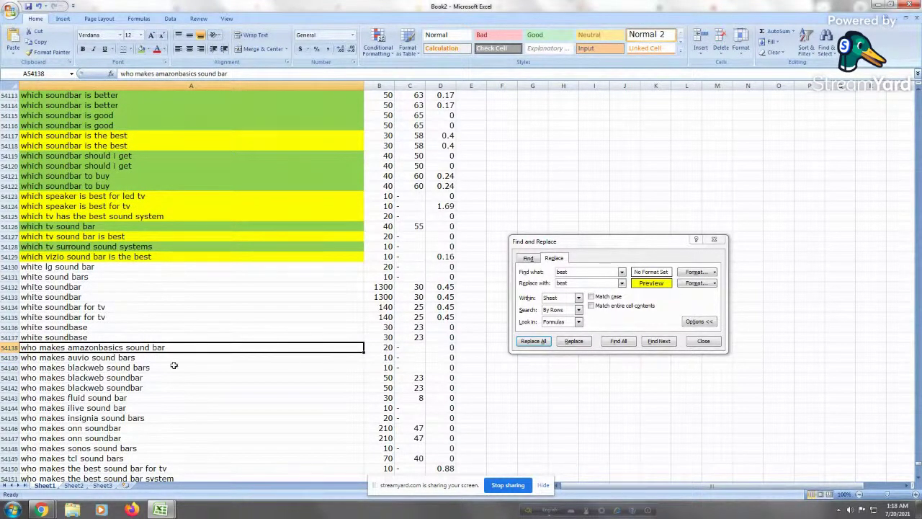
pyautogui.moveTo(176, 347); pyautogui.dragTo(99, 152)
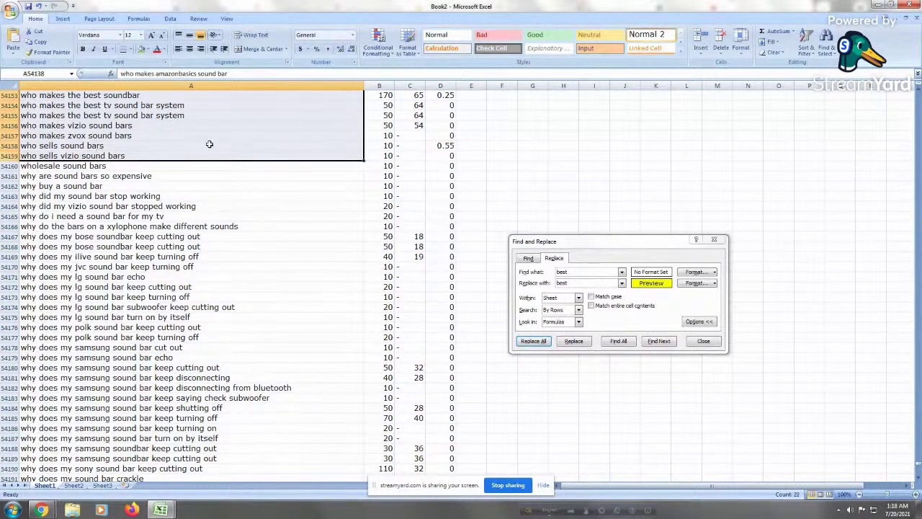
pyautogui.click(142, 49)
pyautogui.scroll(-1, 295, 123)
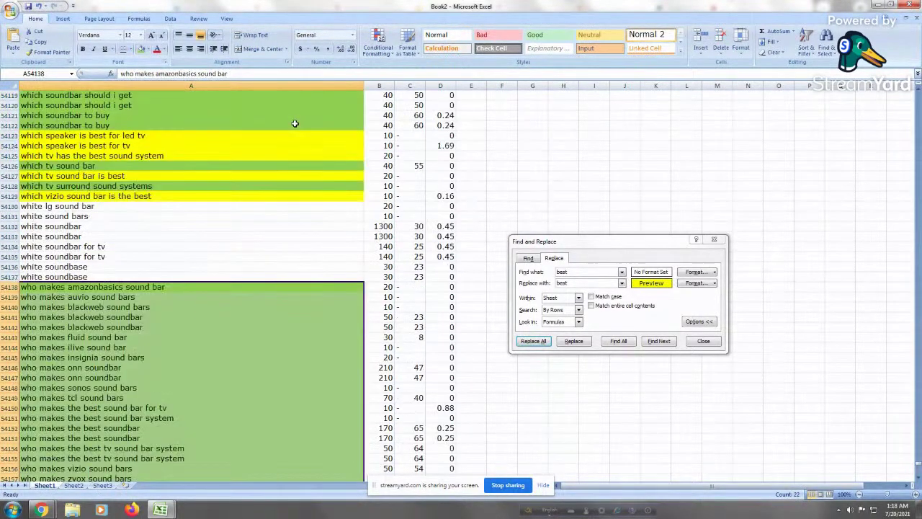
# Fill the "why" keywords green, from "why are sound bars so expensive" through "why would a sound bar stop working"
pyautogui.click(57, 327)
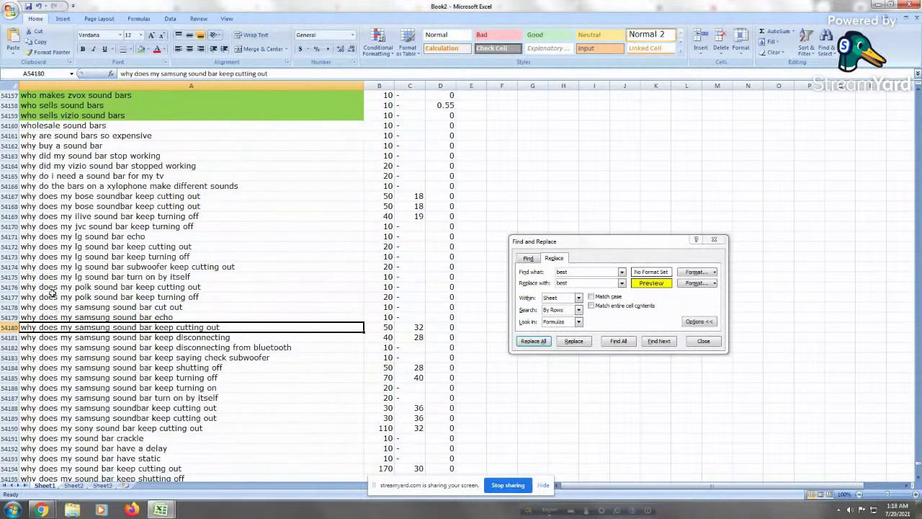
pyautogui.click(61, 136)
pyautogui.scroll(-20, 61, 133)
pyautogui.moveTo(61, 136); pyautogui.dragTo(60, 277)
pyautogui.scroll(8, 61, 131)
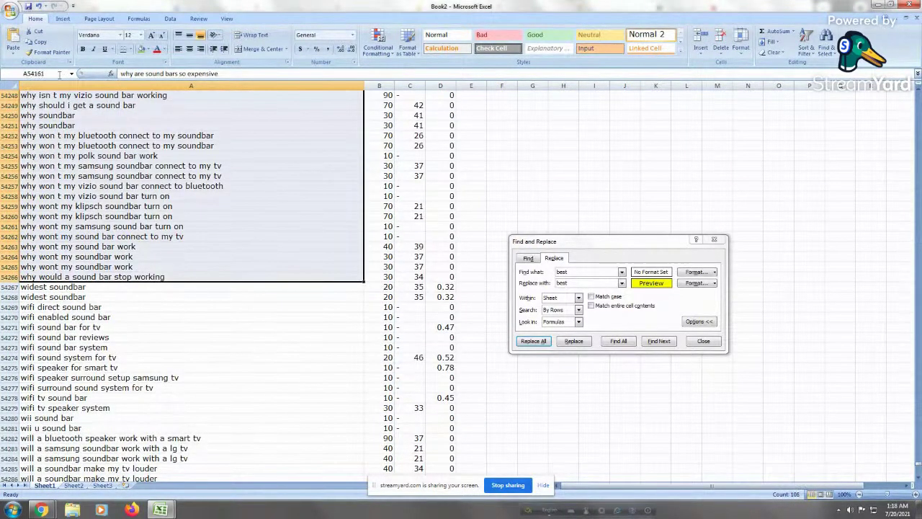
pyautogui.click(142, 48)
# Fill the "will" keywords green, from "will a bluetooth speaker work with a smart tv" through "will vizio tv remote control vizio sound bar"
pyautogui.click(173, 305)
pyautogui.scroll(-20, 173, 305)
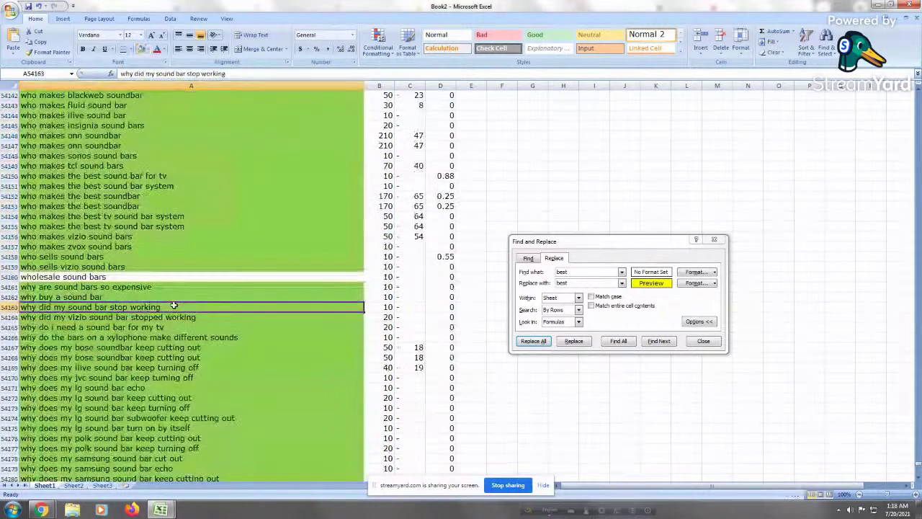
pyautogui.click(173, 307)
pyautogui.scroll(15, 173, 305)
pyautogui.click(173, 307)
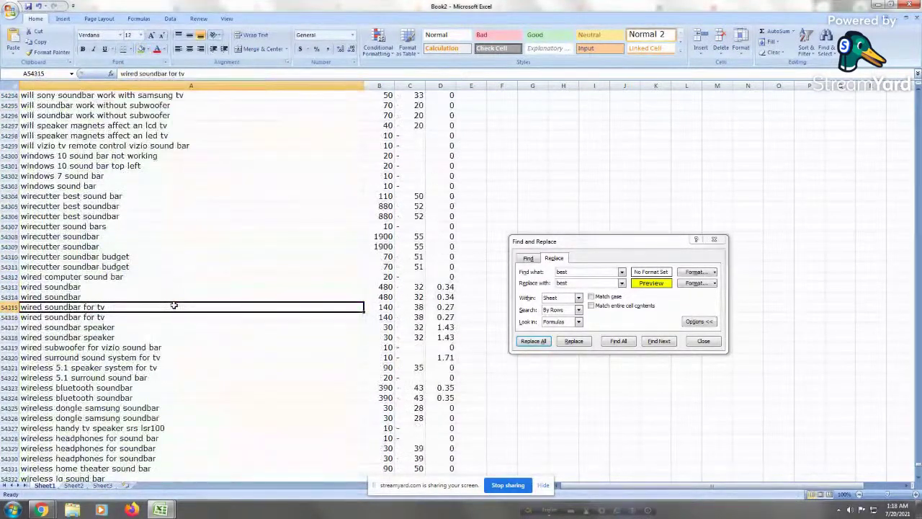
pyautogui.scroll(13, 174, 305)
pyautogui.click(173, 307)
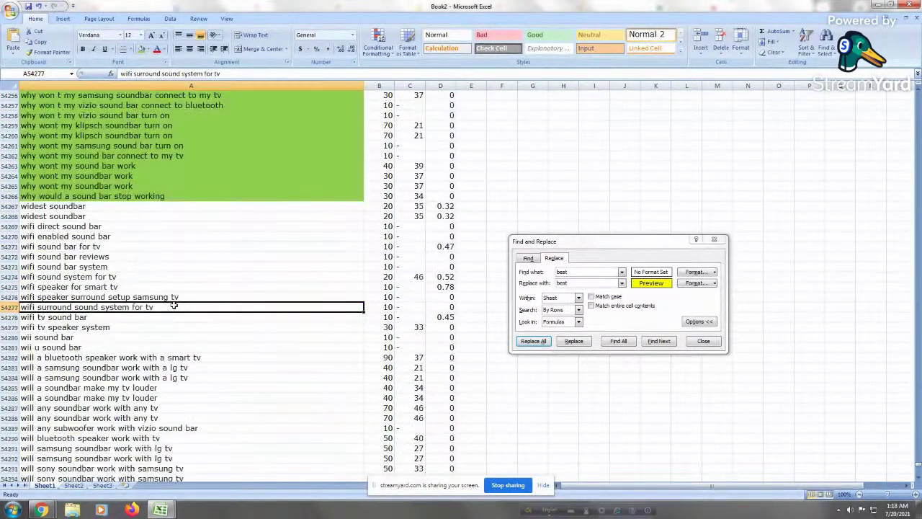
pyautogui.click(80, 338)
pyautogui.press('Down')
pyautogui.press('Down')
pyautogui.hotkey('shift', 'Down')
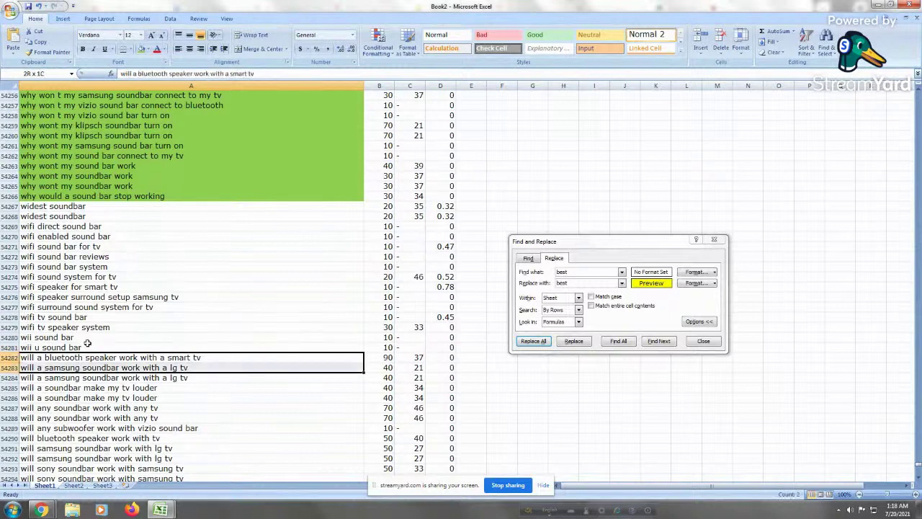
pyautogui.hotkey('shift', 'Down')
pyautogui.hotkey('shift', 'Down')
pyautogui.hotkey('shift', 'Down')
pyautogui.hotkey('shift', 'Down')
pyautogui.hotkey('shift', 'Down')
pyautogui.hotkey('shift', 'Down')
pyautogui.hotkey('shift', 'Down')
pyautogui.hotkey('shift', 'Down')
pyautogui.hotkey('shift', 'Down')
pyautogui.hotkey('shift', 'Down')
pyautogui.hotkey('shift', 'Down')
pyautogui.hotkey('shift', 'Down')
pyautogui.hotkey('shift', 'Down')
pyautogui.hotkey('shift', 'Down')
pyautogui.hotkey('shift', 'Down')
pyautogui.hotkey('shift', 'Down')
pyautogui.hotkey('shift', 'Down')
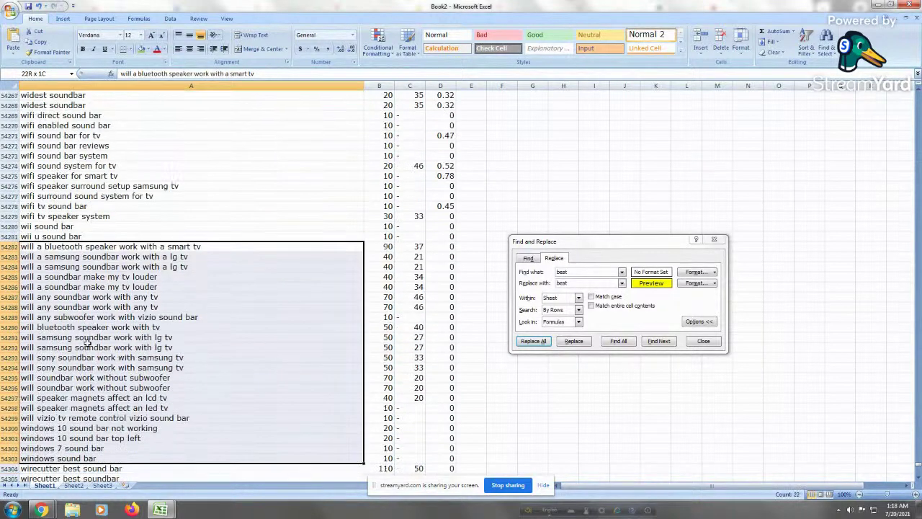
pyautogui.hotkey('shift', 'Up')
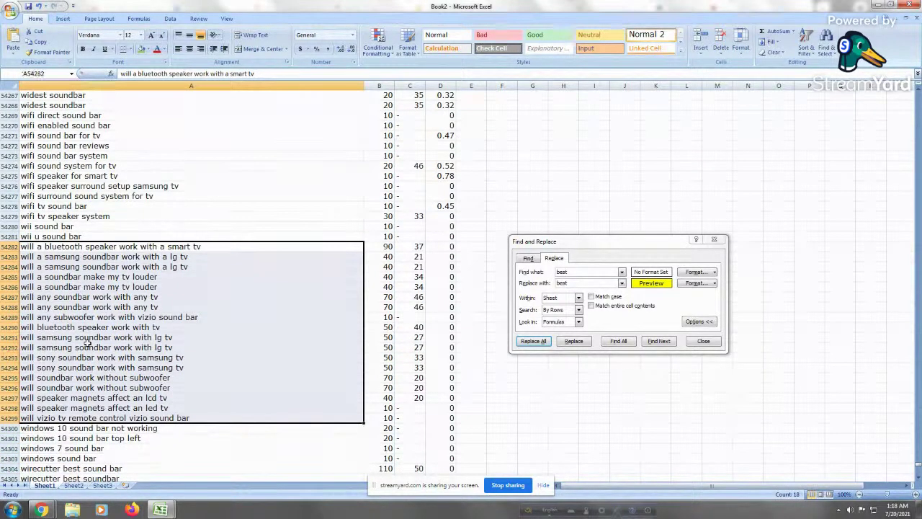
pyautogui.click(141, 49)
# Look down column A from the "wired" entries to the end of the list for any remaining question keywords
pyautogui.press('pagedown')
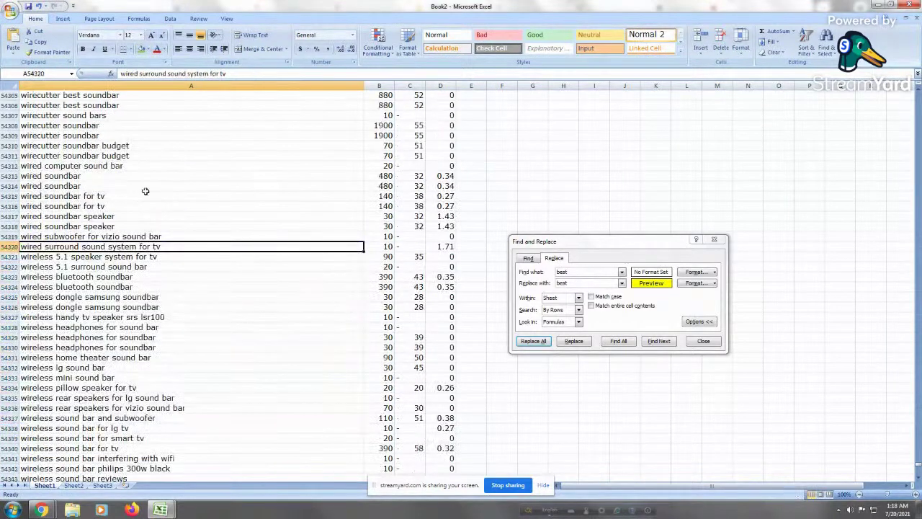
pyautogui.press('pagedown')
pyautogui.press('pagedown')
pyautogui.press('pagedown')
pyautogui.press('pagedown')
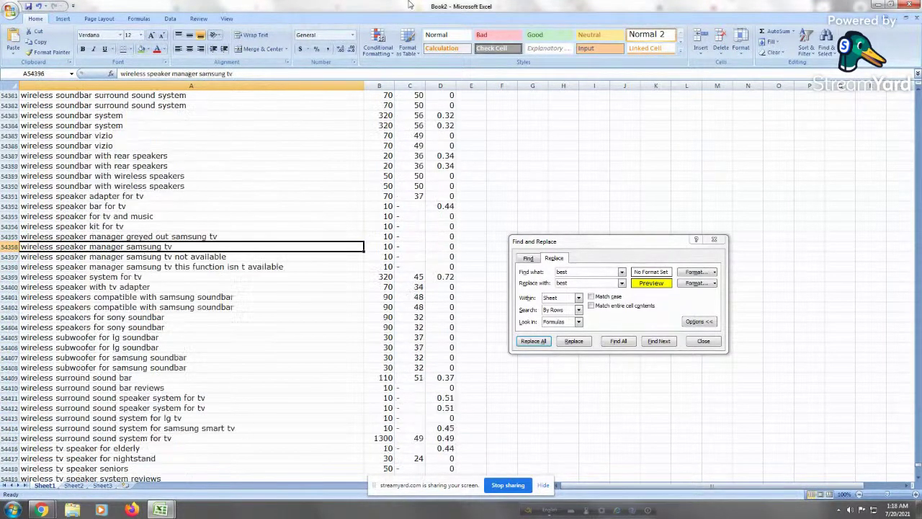
pyautogui.press('pageup')
pyautogui.press('pageup')
pyautogui.press('pageup')
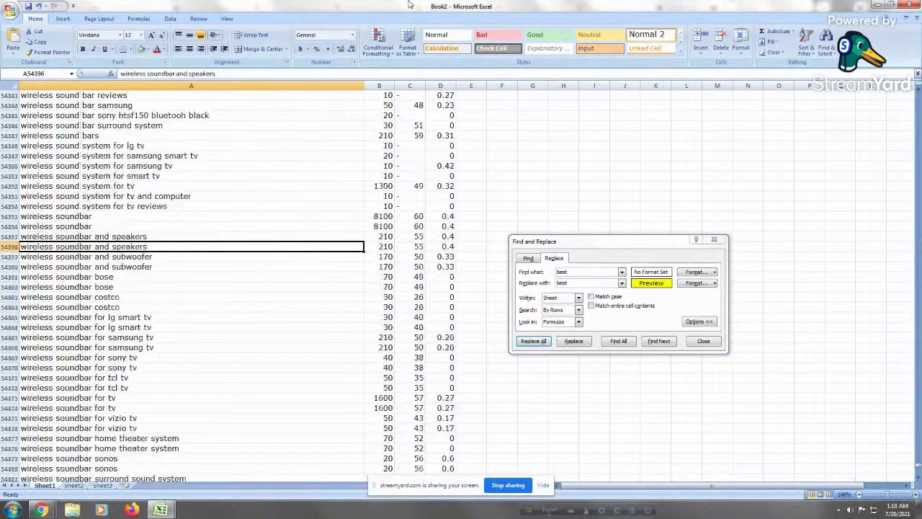
pyautogui.press('pagedown')
pyautogui.press('pagedown')
pyautogui.press('pagedown')
pyautogui.press('pagedown')
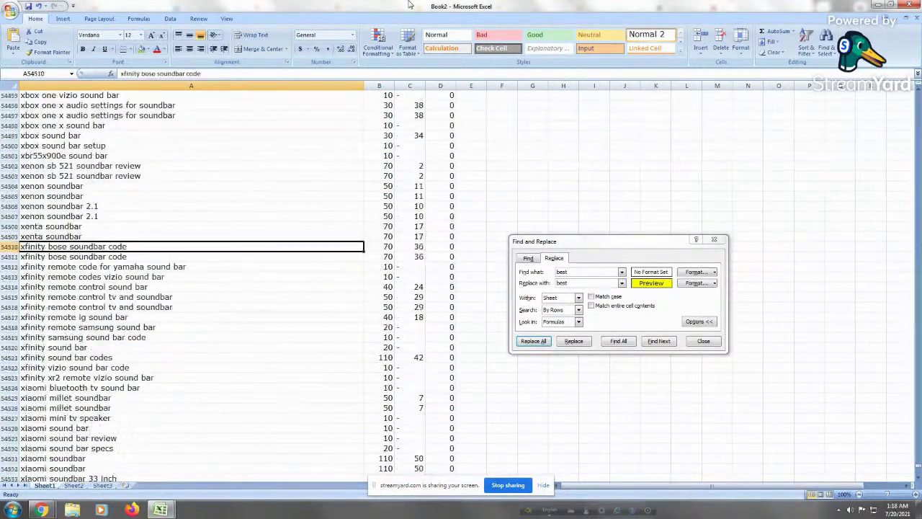
pyautogui.press('pageup')
pyautogui.press('pagedown')
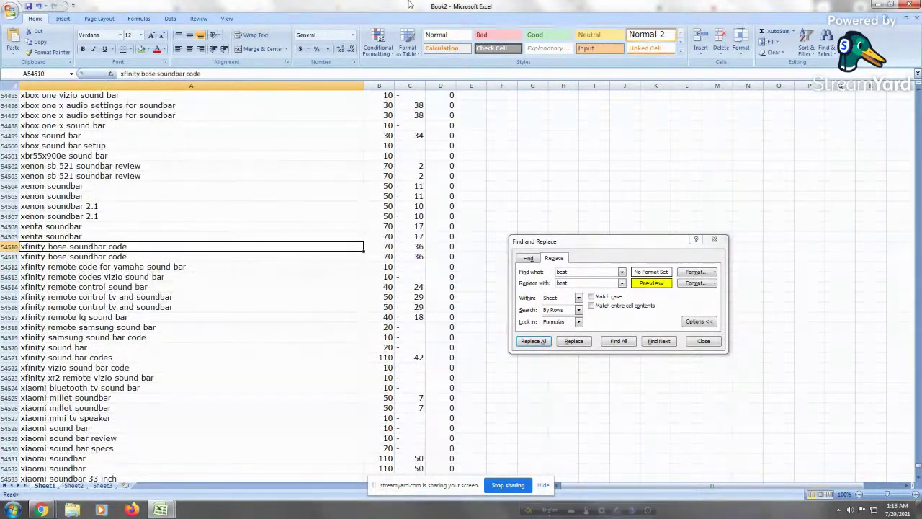
pyautogui.press('pagedown')
pyautogui.press('pagedown')
pyautogui.press('pagedown')
pyautogui.press('pagedown')
pyautogui.press('pagedown')
pyautogui.press('pagedown')
pyautogui.press('pagedown')
pyautogui.press('pagedown')
pyautogui.press('pagedown')
pyautogui.press('pagedown')
pyautogui.press('pagedown')
pyautogui.press('pagedown')
pyautogui.press('pagedown')
pyautogui.press('pagedown')
pyautogui.press('pagedown')
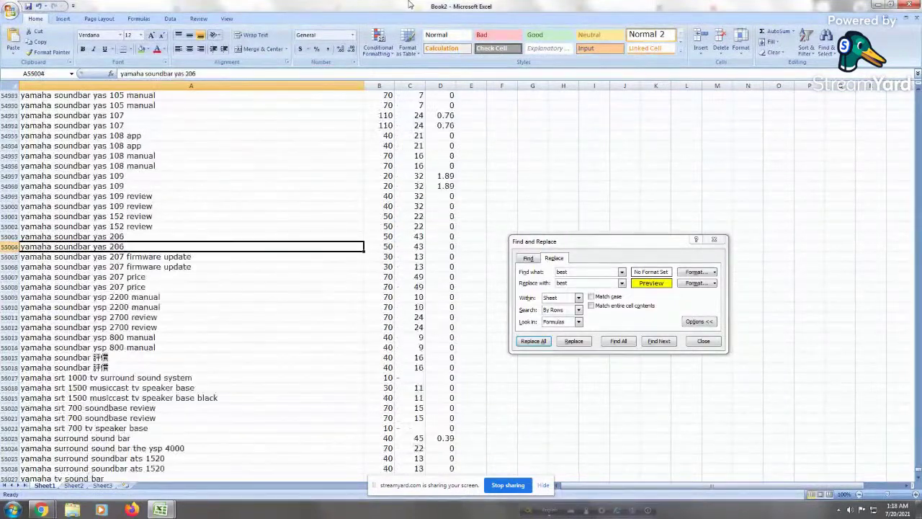
pyautogui.press('pagedown')
pyautogui.press('pagedown')
pyautogui.press('pagedown')
pyautogui.press('pagedown')
pyautogui.press('pagedown')
pyautogui.press('pagedown')
pyautogui.press('pagedown')
pyautogui.press('pagedown')
pyautogui.press('pagedown')
# Look back up column A from the end of the list to the green "will" keywords for missed questions
pyautogui.press('pageup')
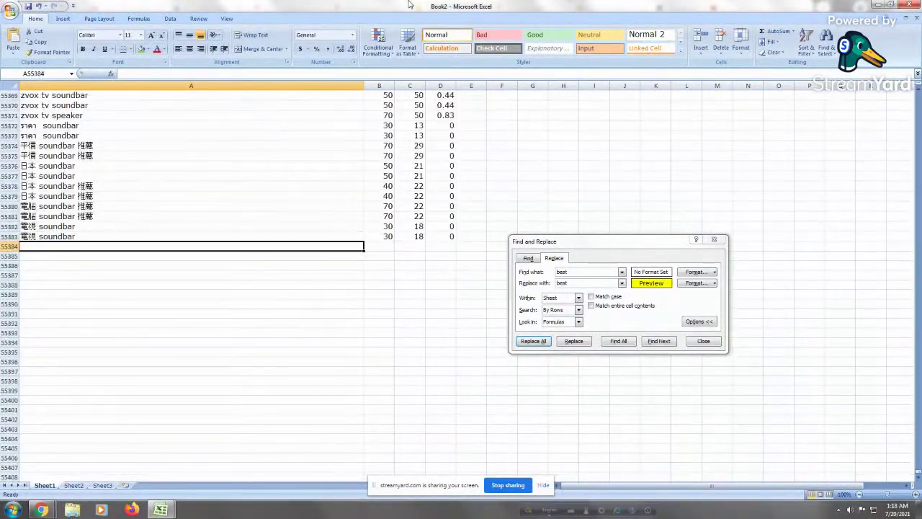
pyautogui.press('pageup')
pyautogui.press('pageup')
pyautogui.press('pageup')
pyautogui.press('pageup')
pyautogui.press('pageup')
pyautogui.press('pageup')
pyautogui.press('pageup')
pyautogui.press('pageup')
pyautogui.press('pageup')
pyautogui.press('pageup')
pyautogui.press('pageup')
pyautogui.press('pageup')
pyautogui.press('pageup')
pyautogui.press('pageup')
pyautogui.press('pageup')
pyautogui.press('pageup')
pyautogui.press('pageup')
pyautogui.press('pageup')
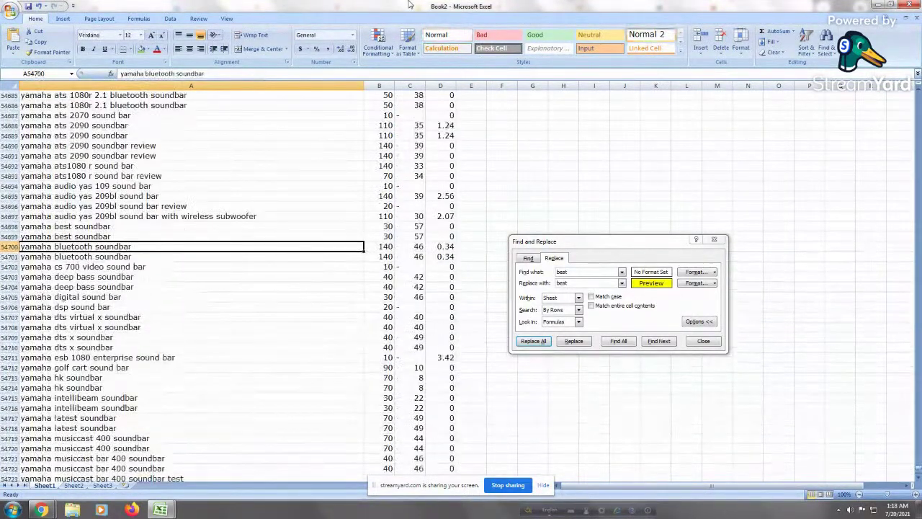
pyautogui.press('pageup')
pyautogui.press('pageup')
pyautogui.press('pageup')
pyautogui.press('pageup')
pyautogui.press('pageup')
pyautogui.press('pageup')
pyautogui.press('pageup')
pyautogui.press('pageup')
pyautogui.press('pageup')
pyautogui.press('pageup')
pyautogui.press('pageup')
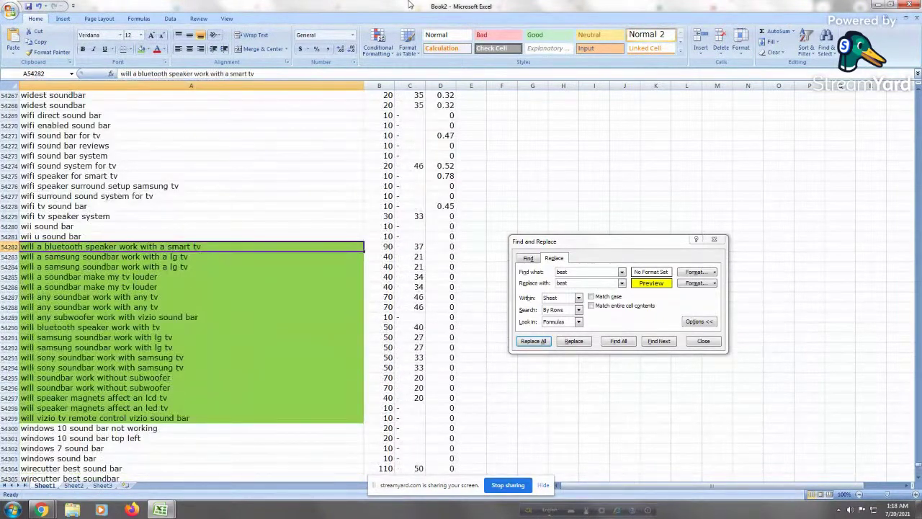
# Check the rows below the green "will" keywords one by one, through the "windows", "wired" and "wireless" entries
pyautogui.press('Down')
pyautogui.press('Down')
pyautogui.press('Down')
pyautogui.press('Down')
pyautogui.press('Down')
pyautogui.press('Down')
pyautogui.press('Down')
pyautogui.press('Down')
pyautogui.press('Down')
pyautogui.press('Down')
pyautogui.press('Down')
pyautogui.press('Down')
pyautogui.press('Down')
pyautogui.press('Down')
pyautogui.press('Down')
pyautogui.press('Down')
pyautogui.press('Down')
pyautogui.press('Down')
pyautogui.press('Down')
pyautogui.press('Down')
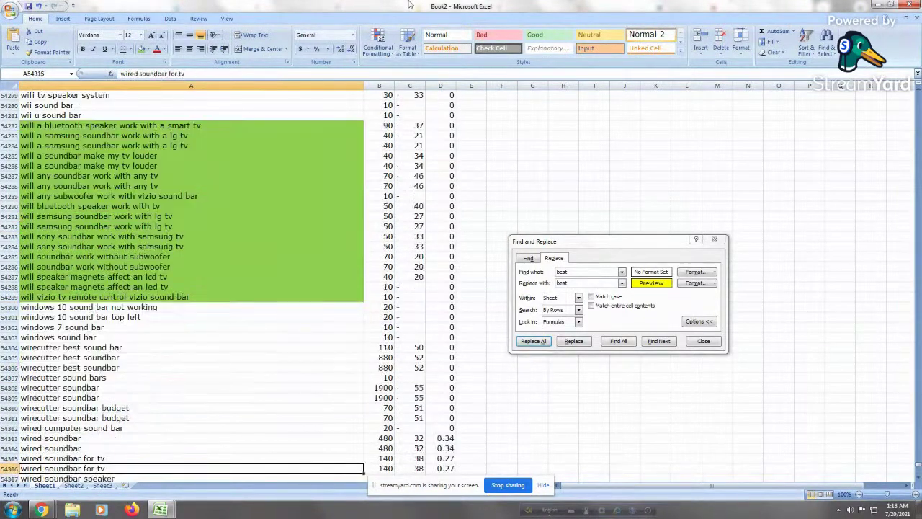
pyautogui.press('Down')
pyautogui.press('Down')
pyautogui.press('Down')
pyautogui.press('Down')
pyautogui.press('Down')
pyautogui.press('Down')
pyautogui.press('Down')
pyautogui.press('Down')
pyautogui.press('Down')
pyautogui.press('Down')
pyautogui.press('Down')
pyautogui.press('Down')
pyautogui.press('Down')
pyautogui.press('Down')
pyautogui.press('Down')
pyautogui.press('Down')
pyautogui.press('Down')
pyautogui.press('Down')
pyautogui.press('Down')
pyautogui.press('Down')
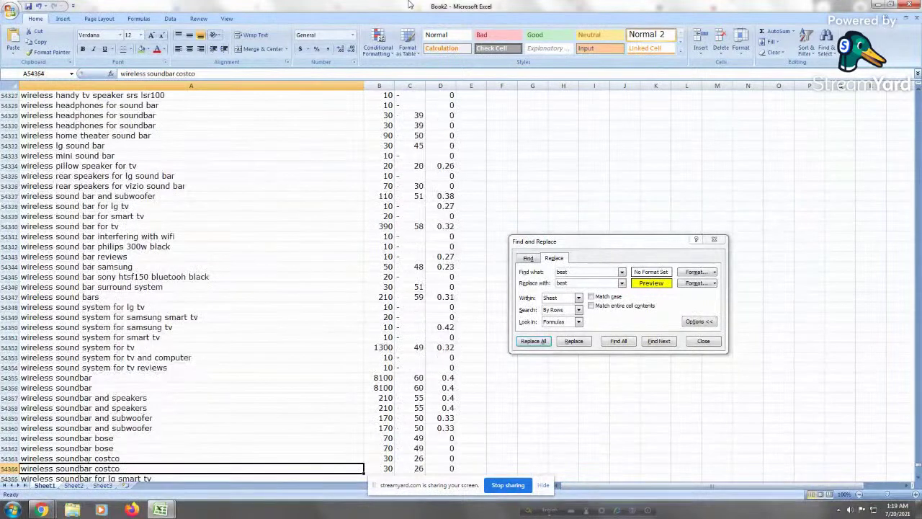
# Check column A row by row for question keywords, from the "wireless soundbar" entries through the "wohome soundbar" entries
pyautogui.press('Down')
pyautogui.press('Down')
pyautogui.press('Down')
pyautogui.press('Down')
pyautogui.press('Down')
pyautogui.press('Down')
pyautogui.press('Down')
pyautogui.press('Down')
pyautogui.press('Down')
pyautogui.press('Down')
pyautogui.press('Down')
pyautogui.press('Down')
pyautogui.press('Down')
pyautogui.press('Down')
pyautogui.press('Down')
pyautogui.press('Down')
pyautogui.press('Down')
pyautogui.press('Down')
pyautogui.press('Down')
pyautogui.press('Down')
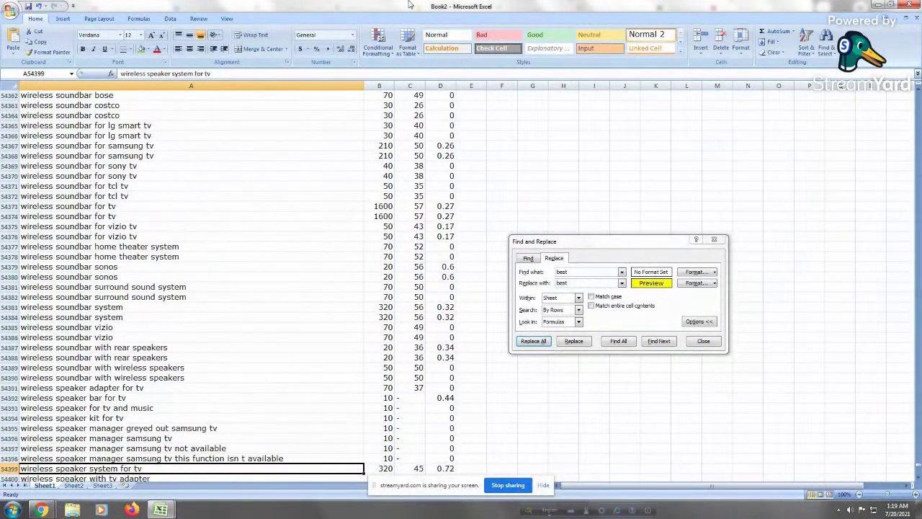
pyautogui.press('Down')
pyautogui.press('Down')
pyautogui.press('Down')
pyautogui.press('Down')
pyautogui.press('Down')
pyautogui.press('Down')
pyautogui.press('Down')
pyautogui.press('Down')
pyautogui.press('Down')
pyautogui.press('Down')
pyautogui.press('Down')
pyautogui.press('Down')
pyautogui.press('Down')
pyautogui.press('Down')
pyautogui.press('Down')
pyautogui.press('Down')
pyautogui.press('Down')
pyautogui.press('Down')
pyautogui.press('Down')
pyautogui.press('Down')
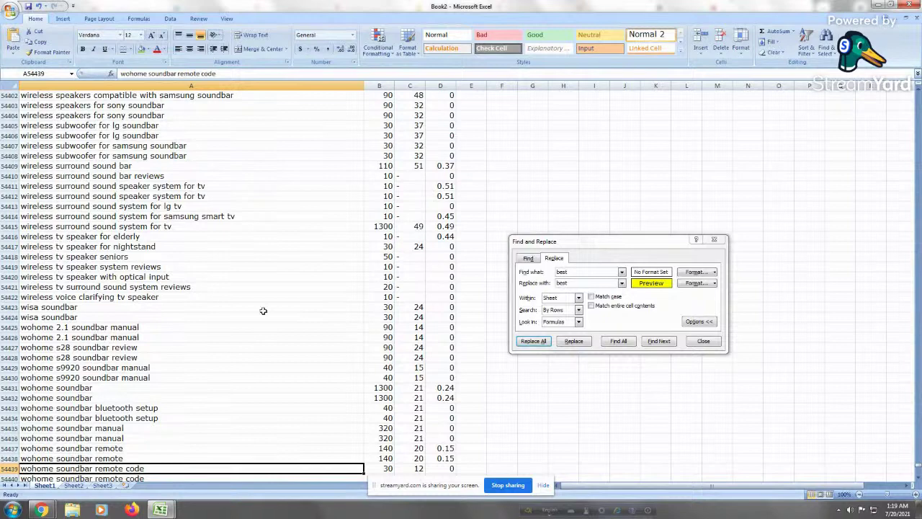
# Examine the "wohome", "woo", "woot", "wotmic" and "wrangler" entries in column A for any remaining question keywords
pyautogui.press('pagedown')
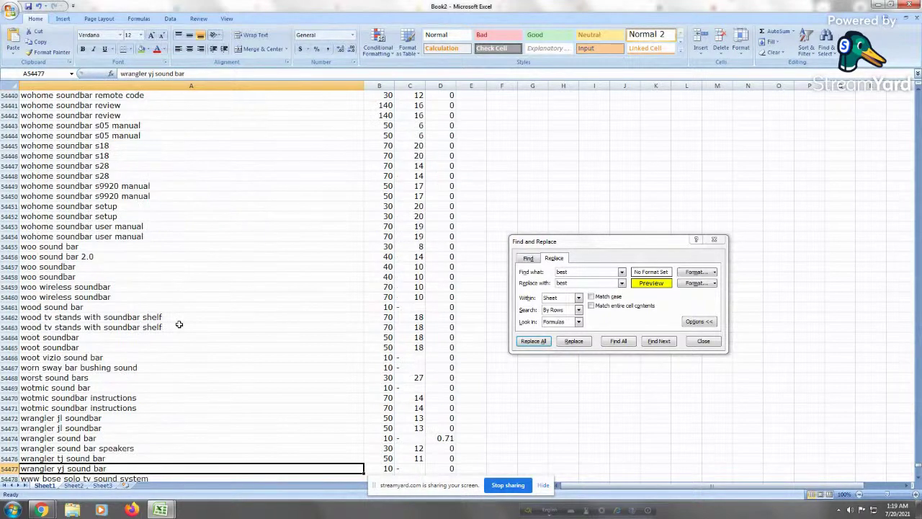
pyautogui.press('Up')
pyautogui.press('Up')
pyautogui.press('Up')
pyautogui.press('Up')
pyautogui.press('Up')
pyautogui.press('Up')
pyautogui.press('Up')
pyautogui.press('Up')
pyautogui.press('Up')
pyautogui.press('Up')
pyautogui.press('Up')
pyautogui.press('Up')
pyautogui.press('Up')
pyautogui.press('Up')
pyautogui.press('Up')
pyautogui.press('Up')
pyautogui.press('Up')
pyautogui.press('Up')
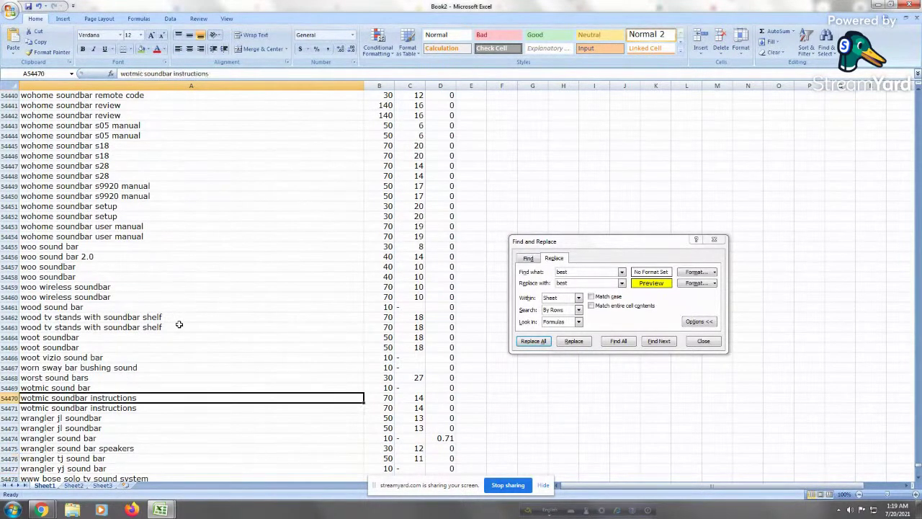
pyautogui.press('Down')
pyautogui.press('Down')
pyautogui.press('Down')
pyautogui.press('Down')
pyautogui.press('Down')
pyautogui.press('Down')
pyautogui.press('Down')
pyautogui.press('Down')
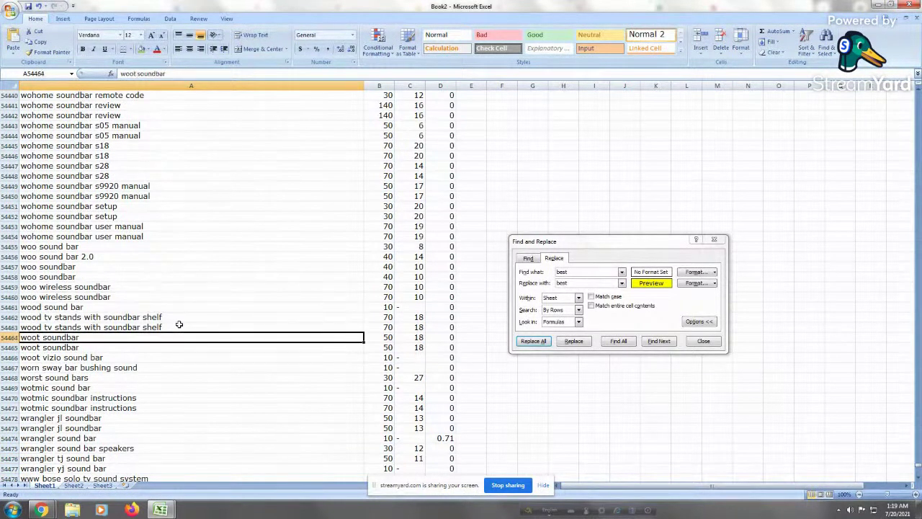
pyautogui.press('Down')
pyautogui.press('Down')
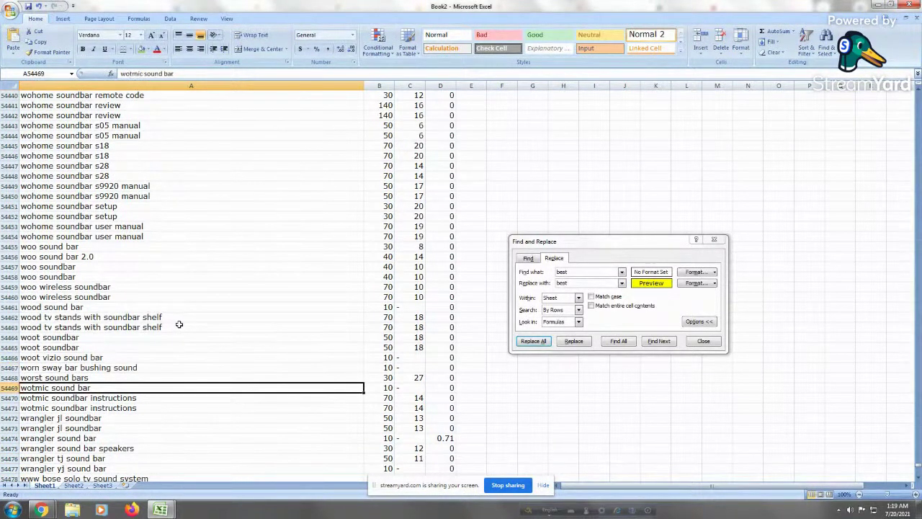
# Return to the start of column A and activate the search term in Find and Replace
pyautogui.click(94, 225)
pyautogui.hotkey('ctrl', 'Up')
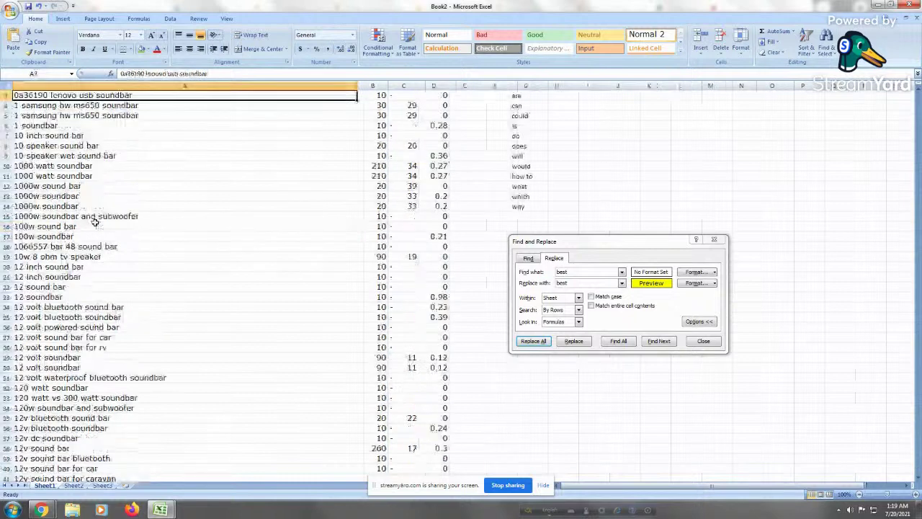
pyautogui.click(591, 279)
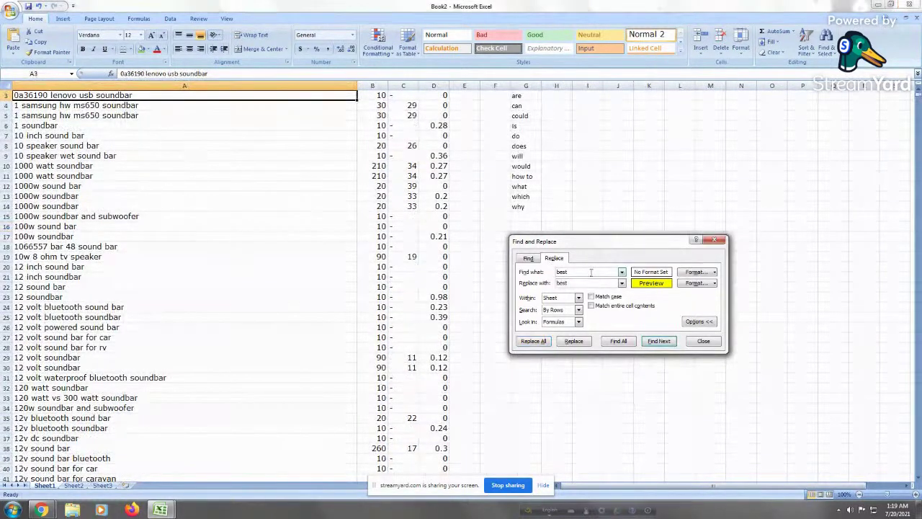
pyautogui.hotkey('shift', 'Tab')
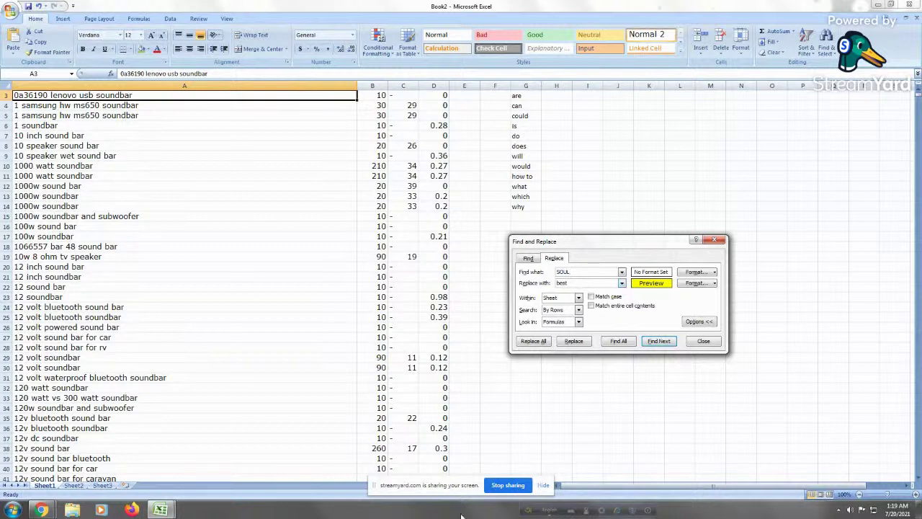
pyautogui.press('BackSpace')
pyautogui.press('BackSpace')
pyautogui.press('BackSpace')
pyautogui.press('BackSpace')
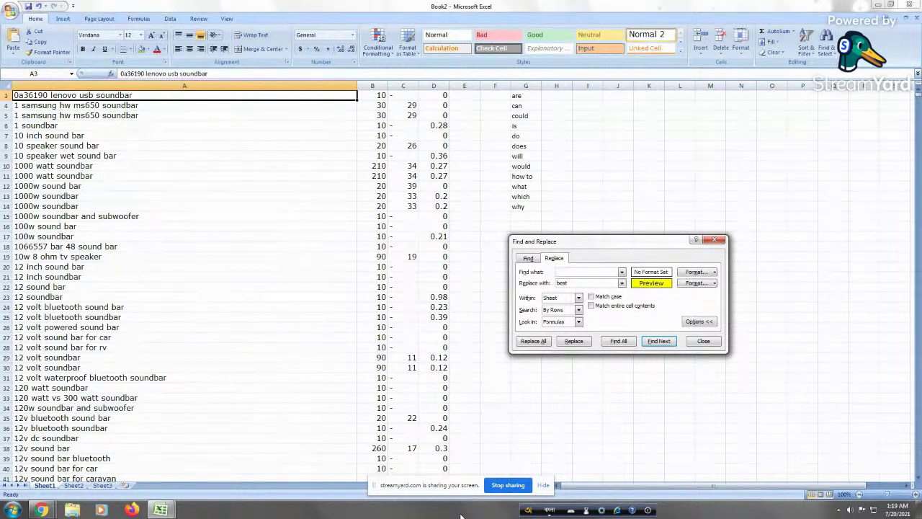
pyautogui.write('sho')
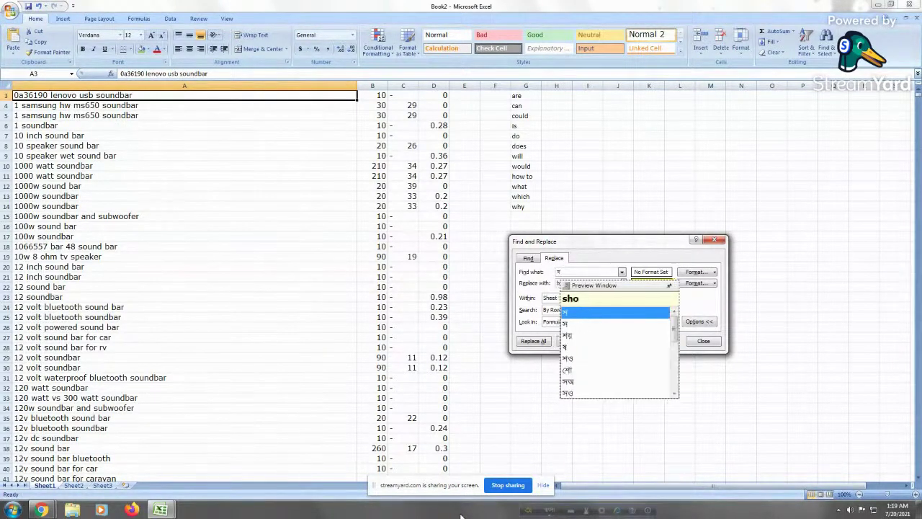
pyautogui.write('uld')
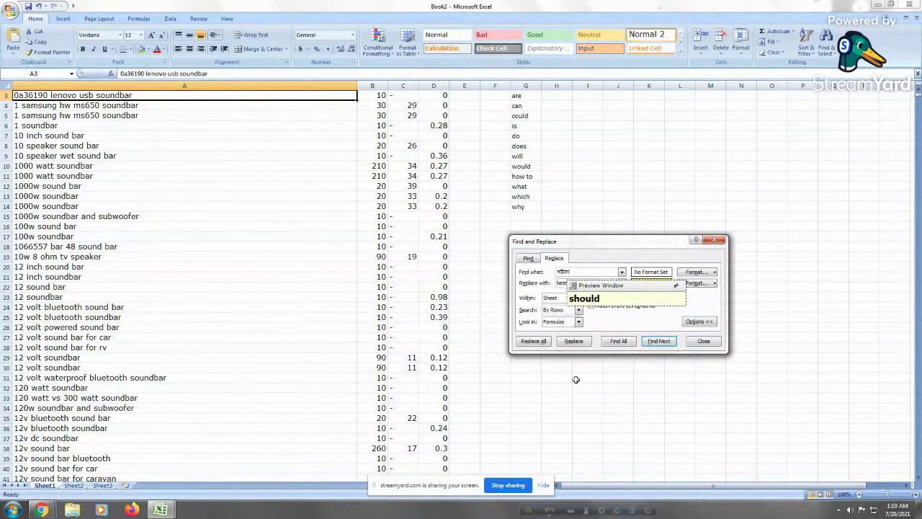
pyautogui.press('BackSpace')
pyautogui.press('BackSpace')
pyautogui.press('BackSpace')
pyautogui.press('BackSpace')
pyautogui.press('BackSpace')
pyautogui.press('BackSpace')
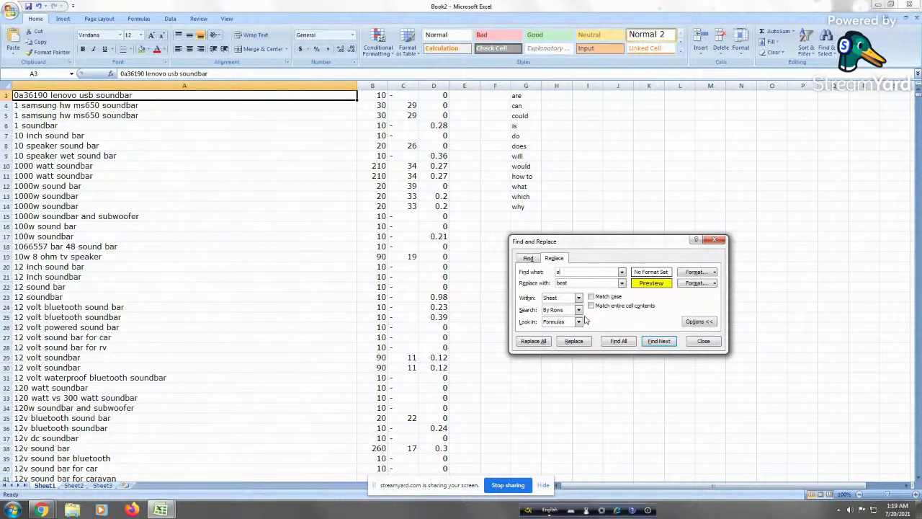
# Search for "should", continuing past the "samsung" entries to reach the keywords that begin with "should"
pyautogui.write('should')
pyautogui.doubleClick(564, 272)
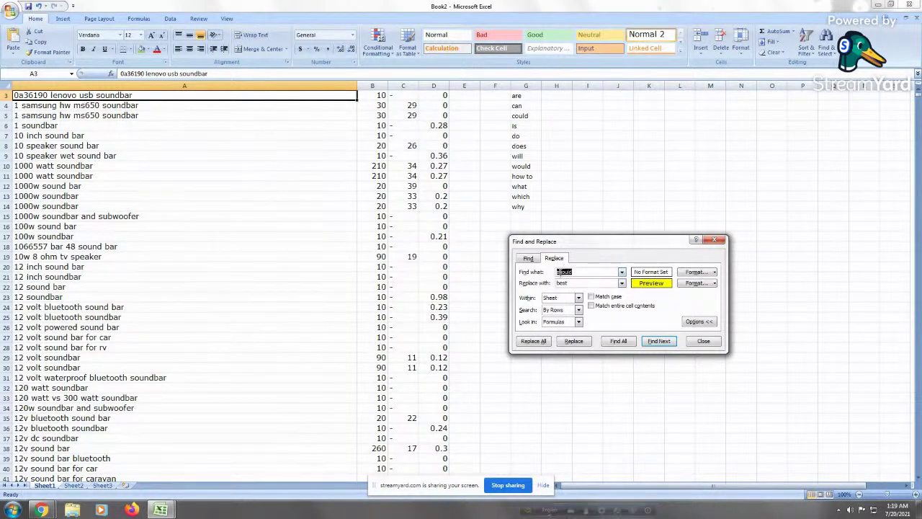
pyautogui.click(607, 273)
pyautogui.click(660, 342)
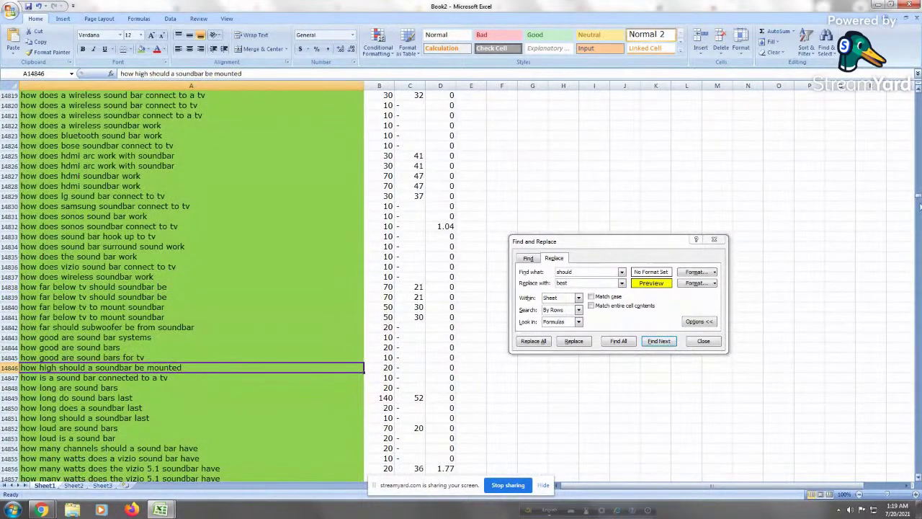
pyautogui.moveTo(919, 202); pyautogui.dragTo(919, 337)
pyautogui.click(212, 347)
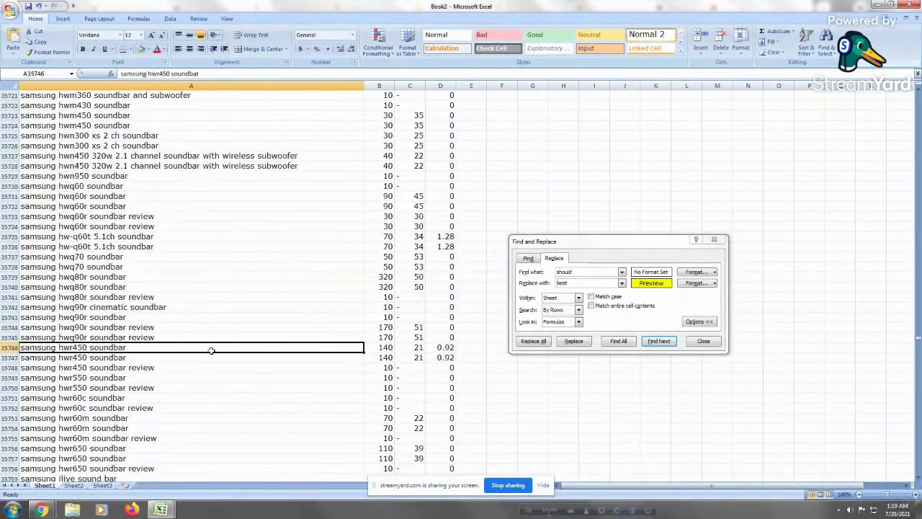
pyautogui.click(658, 341)
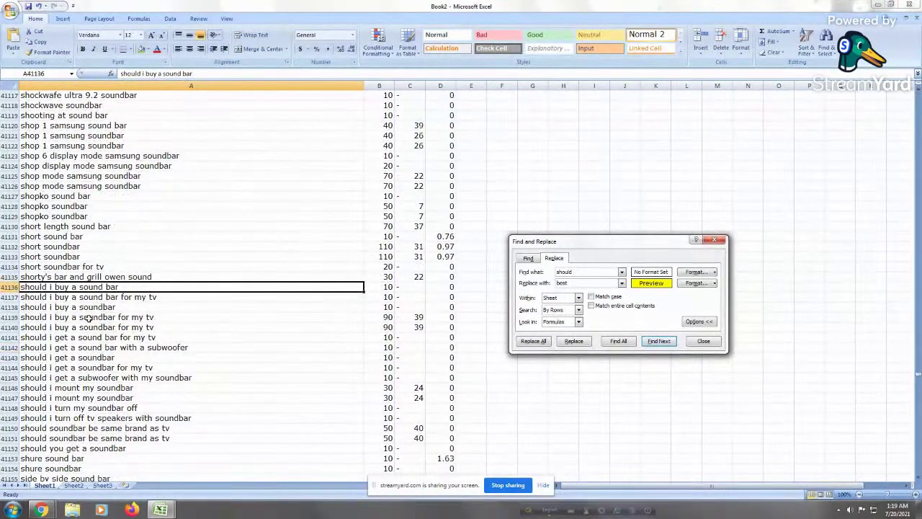
# Fill the "should" keywords green, from "should i buy a sound bar" through "should you get a soundbar"
pyautogui.click(111, 346)
pyautogui.moveTo(128, 288); pyautogui.dragTo(131, 447)
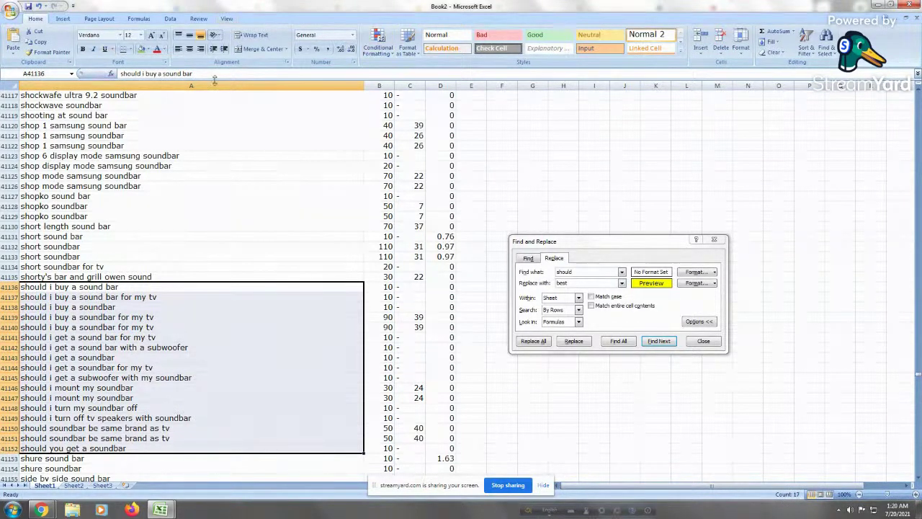
pyautogui.click(141, 49)
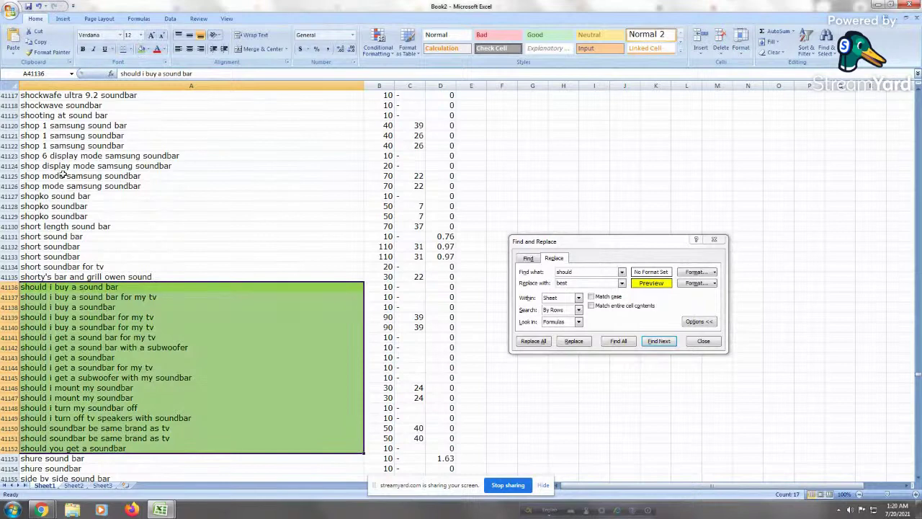
pyautogui.click(133, 147)
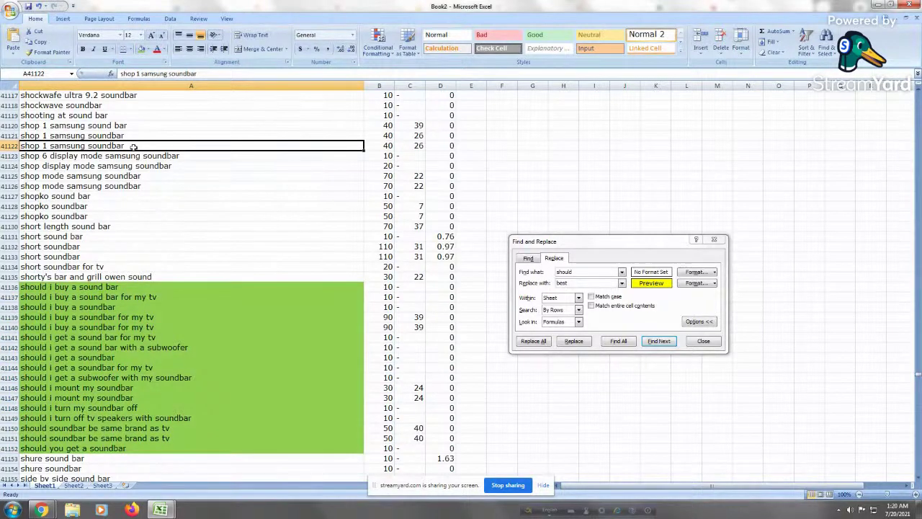
# Search for "best way" and fill the yellow "what is the best way to hook up a soundbar" keyword green
pyautogui.press('pagedown')
pyautogui.press('pagedown')
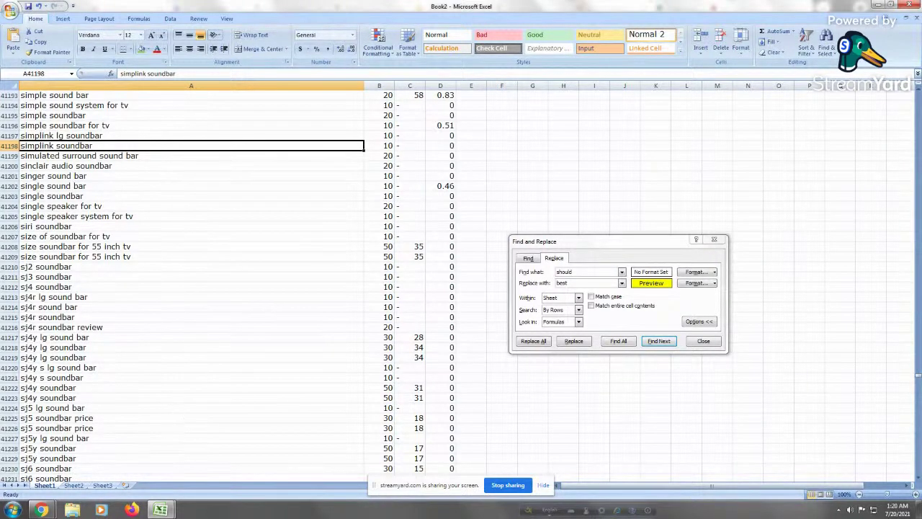
pyautogui.click(132, 327)
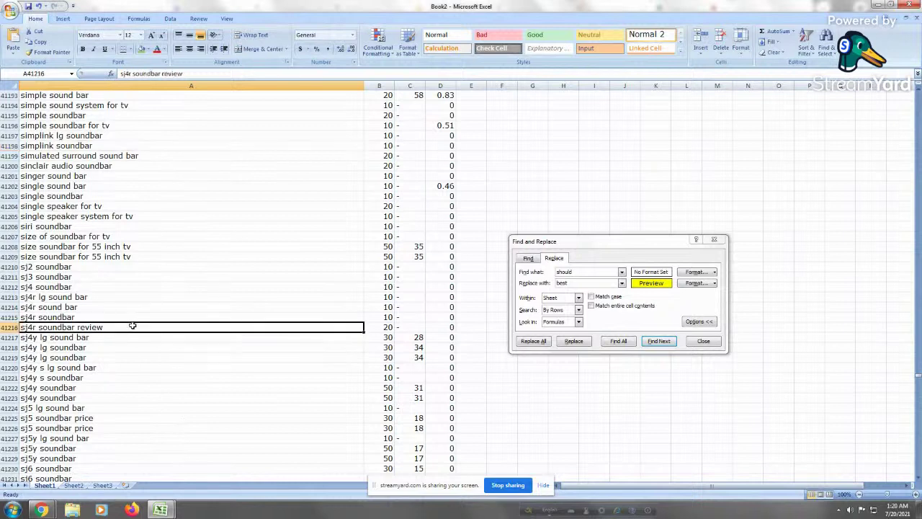
pyautogui.click(583, 281)
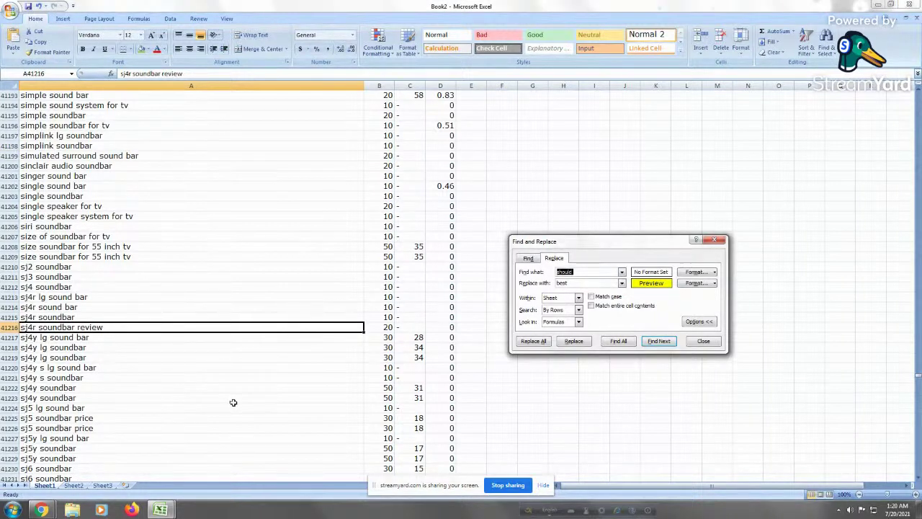
pyautogui.press('BackSpace')
pyautogui.click(658, 341)
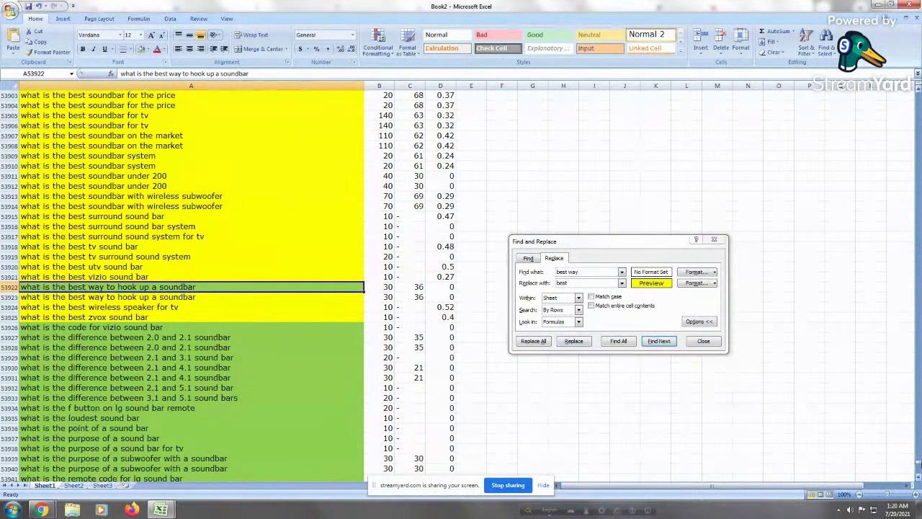
pyautogui.click(658, 341)
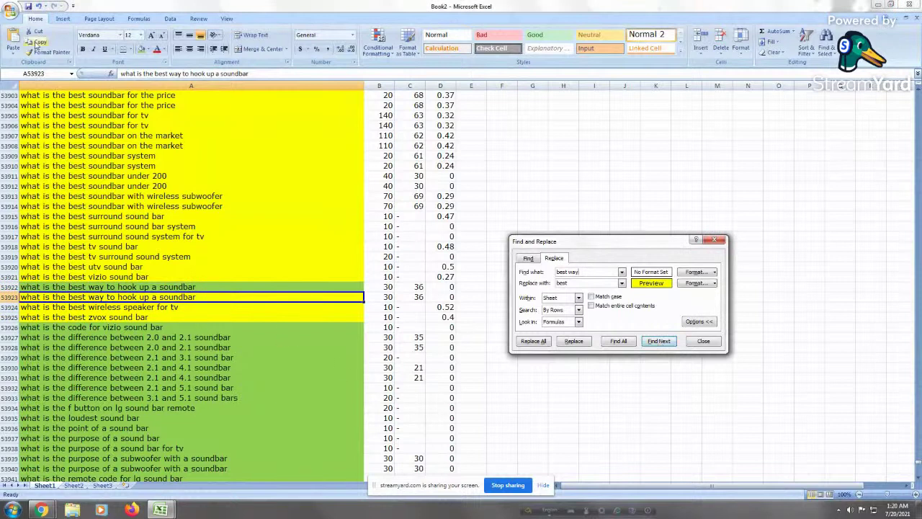
pyautogui.click(138, 49)
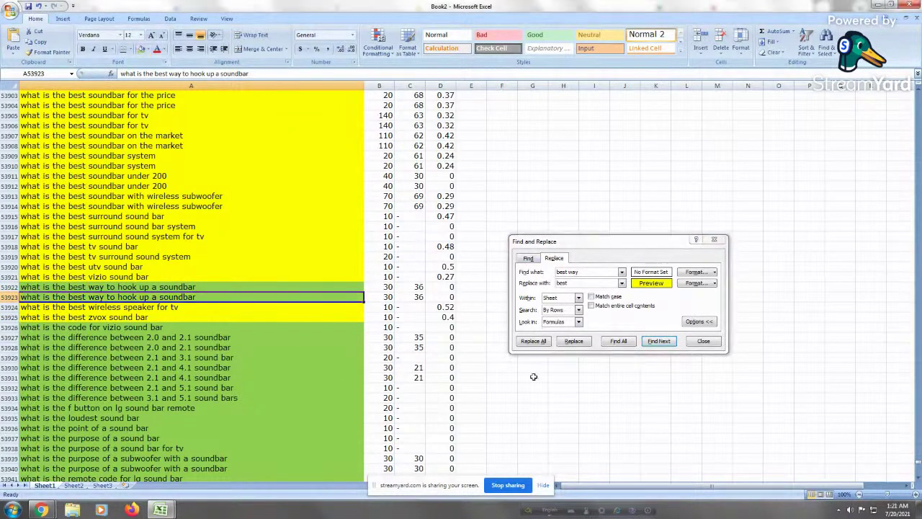
# Find the next "best way" match and fill "best way to connect a sound bar" through "best way to setup samsung soundbar" green
pyautogui.click(658, 341)
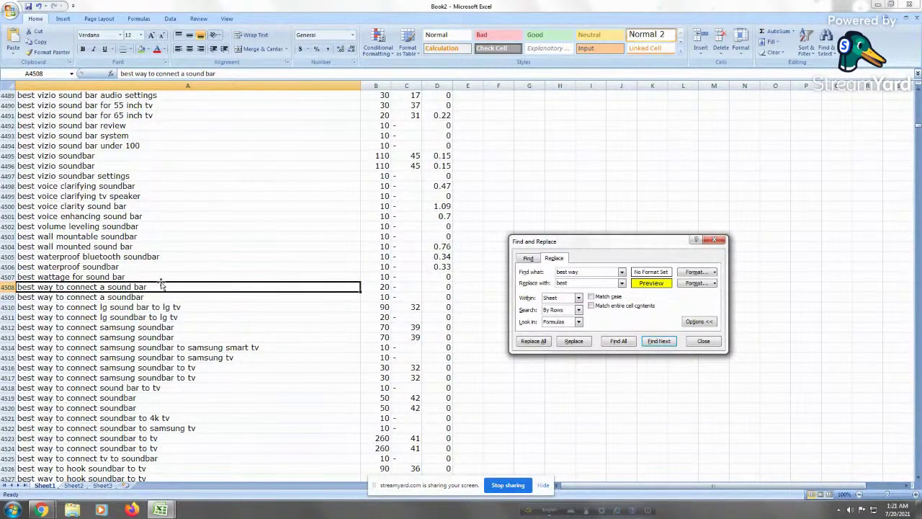
pyautogui.moveTo(160, 286); pyautogui.dragTo(136, 327)
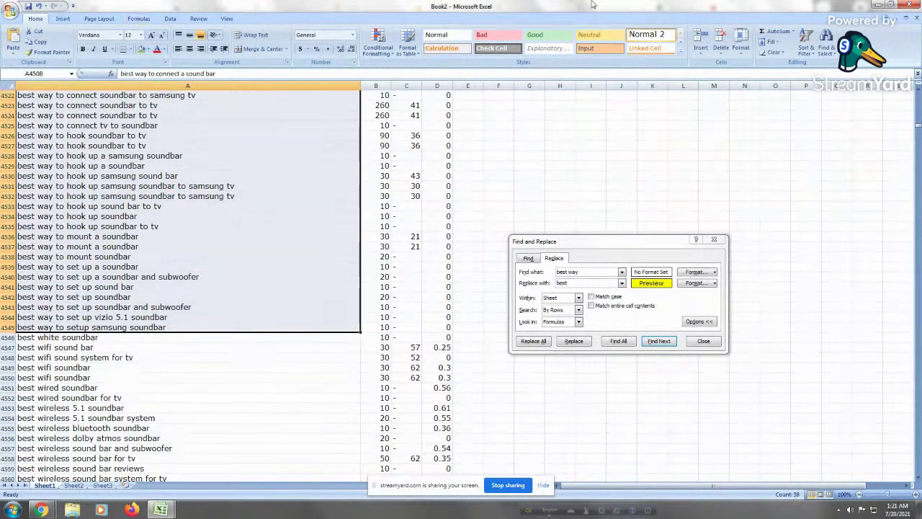
pyautogui.scroll(11, 644, 401)
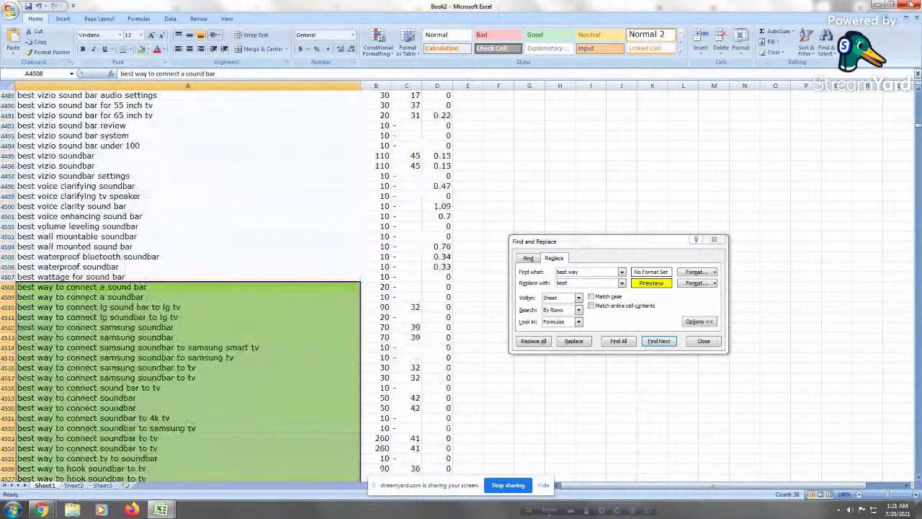
pyautogui.click(209, 226)
pyautogui.click(155, 306)
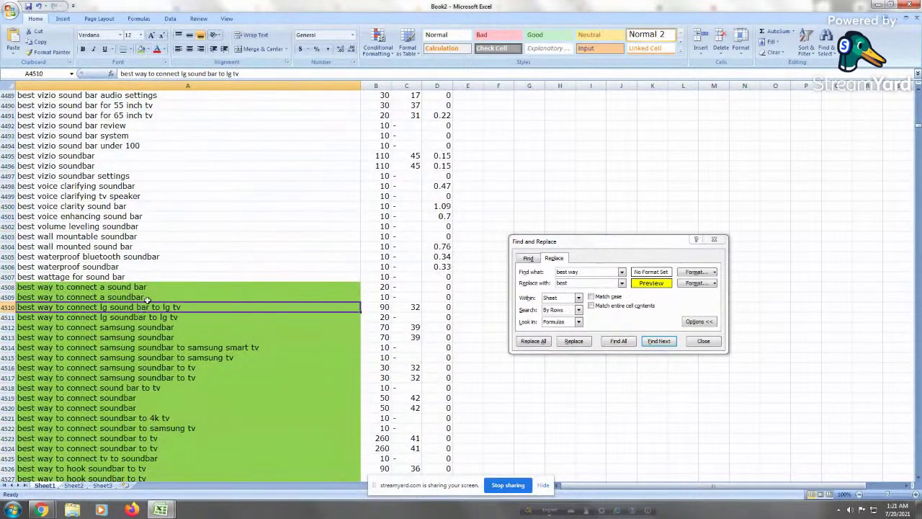
# Delete the foreign-language keyword rows 55372 to 55383 at the end of the list
pyautogui.hotkey('ctrl', 'Up')
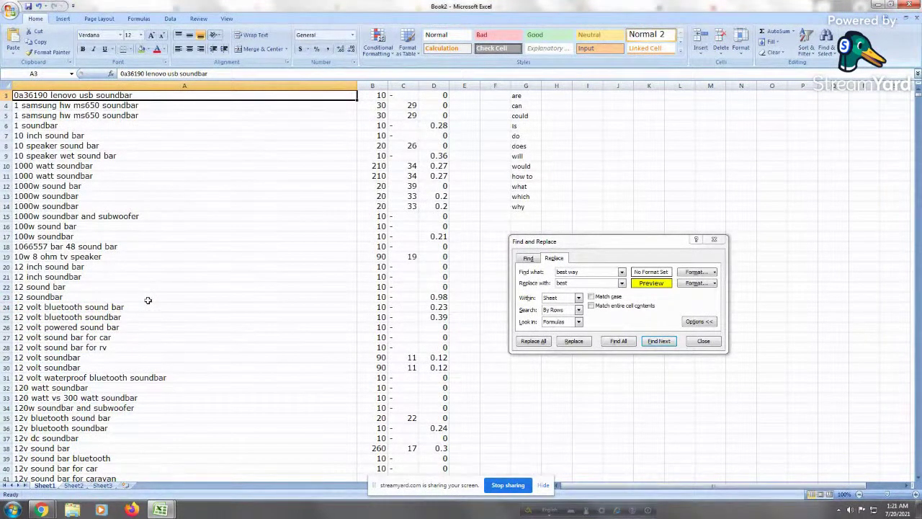
pyautogui.click(197, 266)
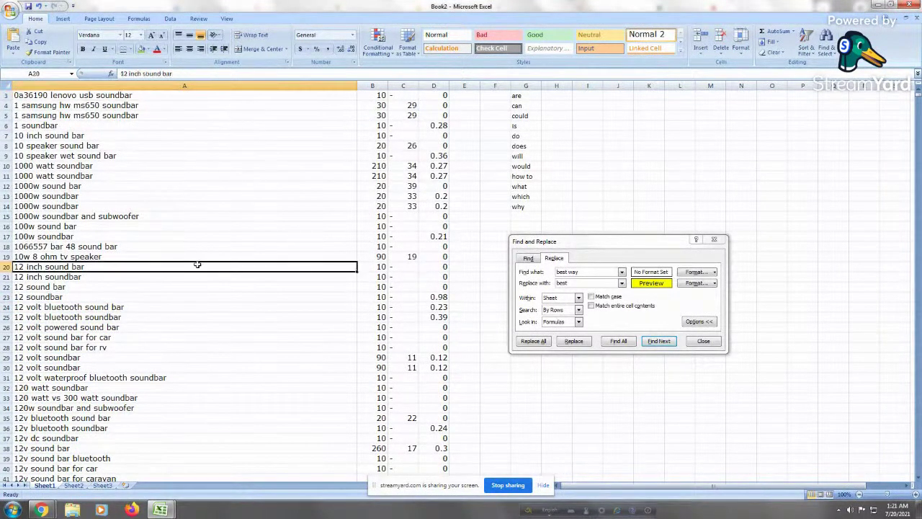
pyautogui.hotkey('ctrl', 'Down')
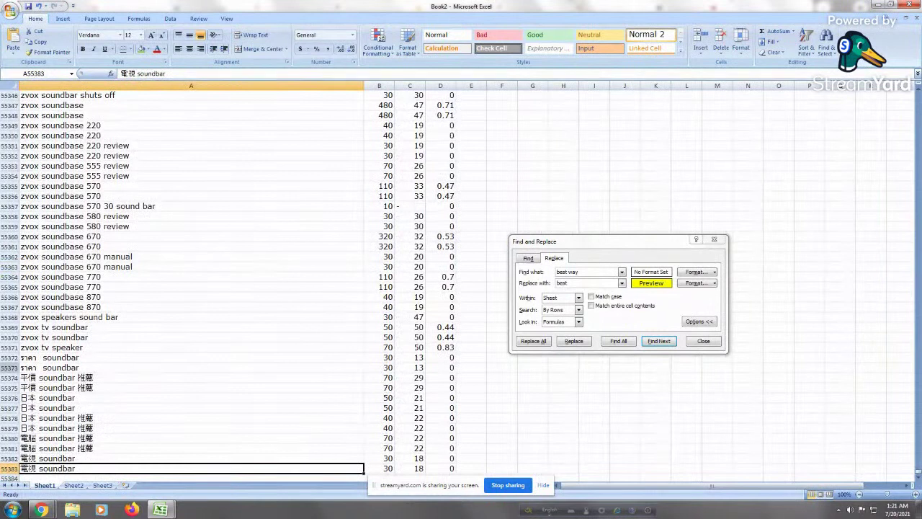
pyautogui.click(118, 346)
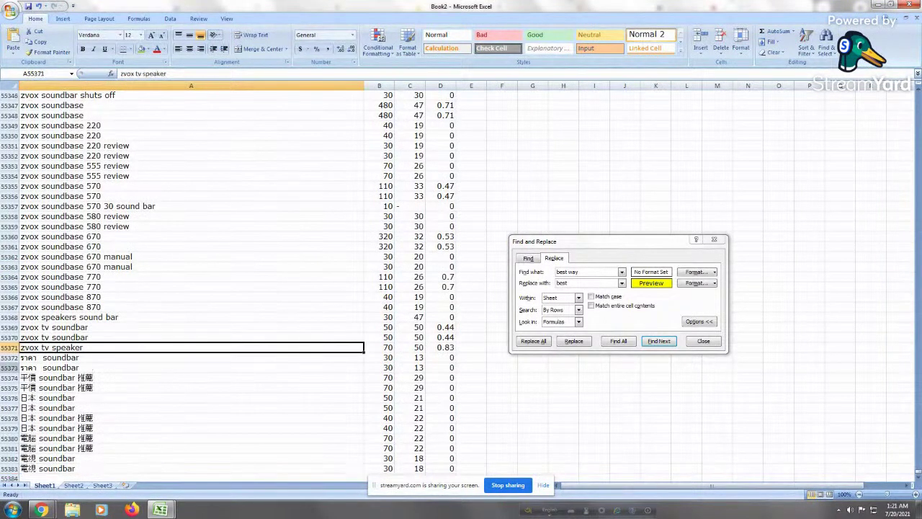
pyautogui.click(9, 357)
pyautogui.moveTo(9, 357); pyautogui.dragTo(4, 475)
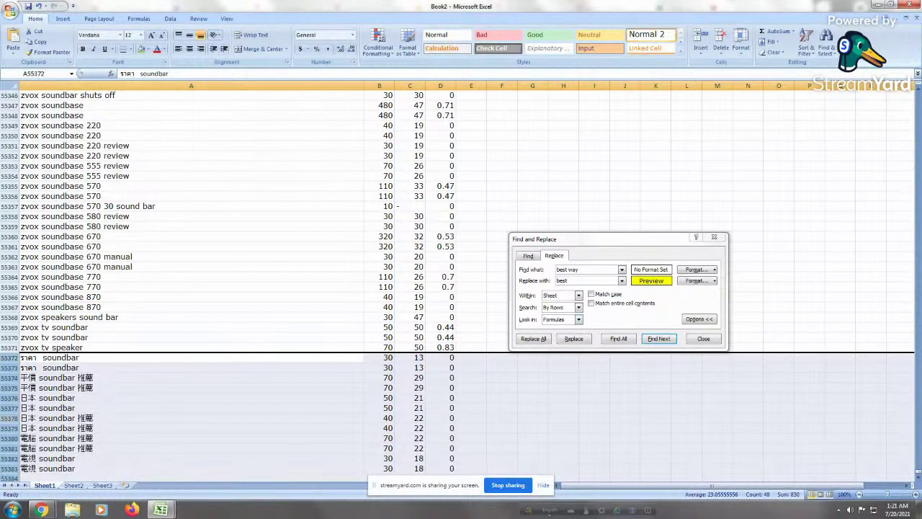
pyautogui.rightClick(6, 409)
pyautogui.click(32, 347)
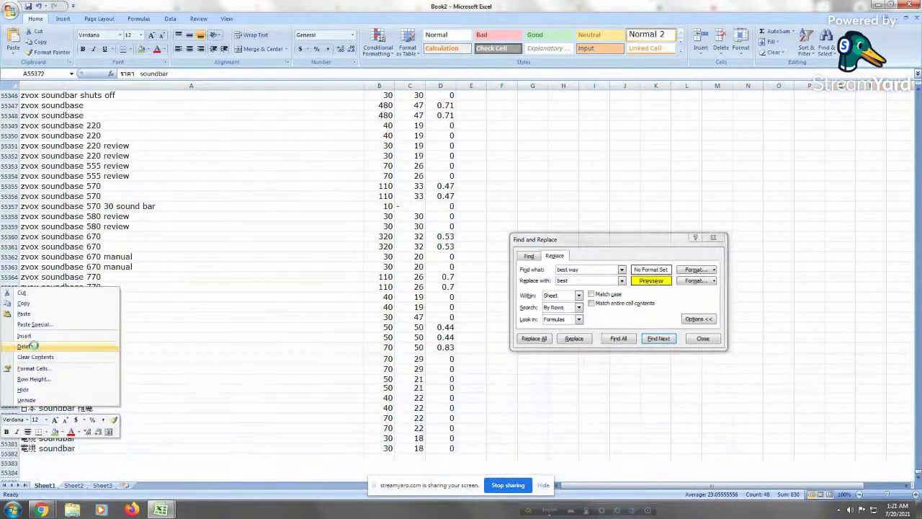
pyautogui.click(32, 347)
pyautogui.click(121, 177)
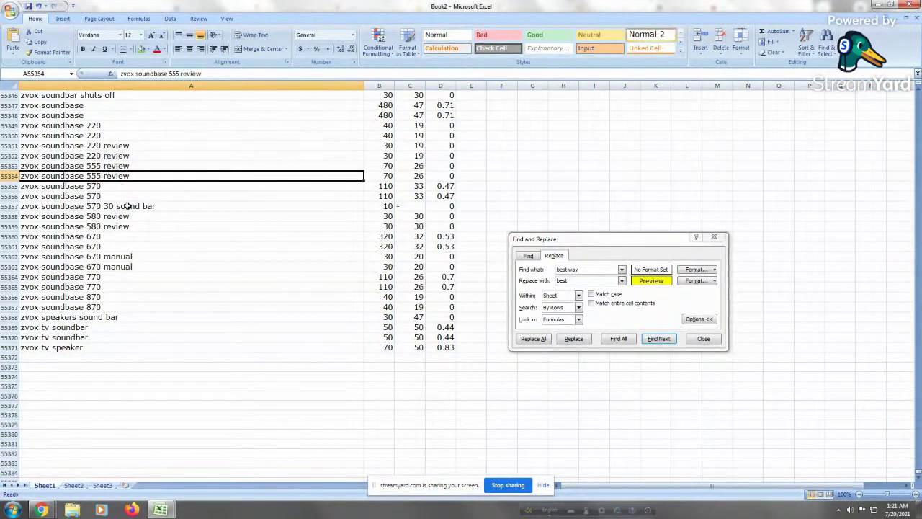
# Look through the keyword list from its beginning down to the unfilled "cant get sound bar to work" entry
pyautogui.hotkey('ctrl', 'Up')
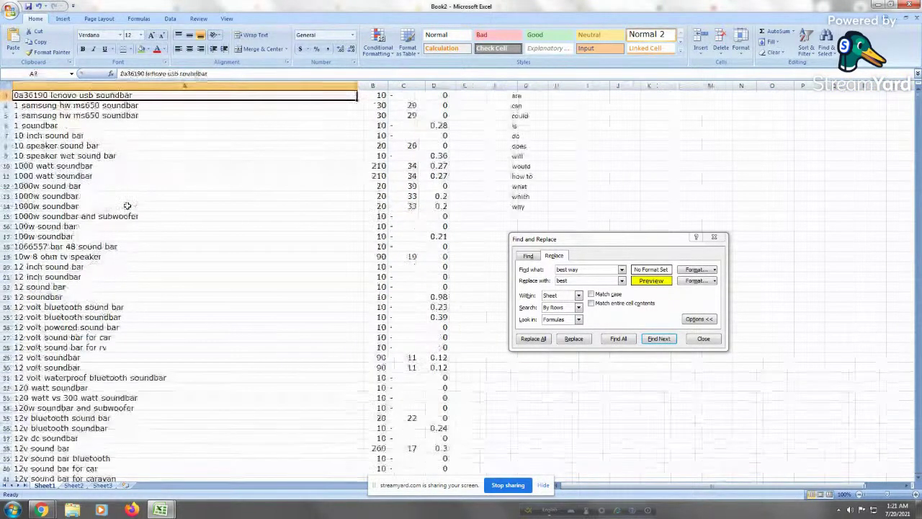
pyautogui.click(87, 127)
pyautogui.press('pagedown')
pyautogui.press('pagedown')
pyautogui.press('pagedown')
pyautogui.press('pagedown')
pyautogui.press('pagedown')
pyautogui.press('pagedown')
pyautogui.press('pagedown')
pyautogui.press('pagedown')
pyautogui.press('pagedown')
pyautogui.press('pagedown')
pyautogui.press('pagedown')
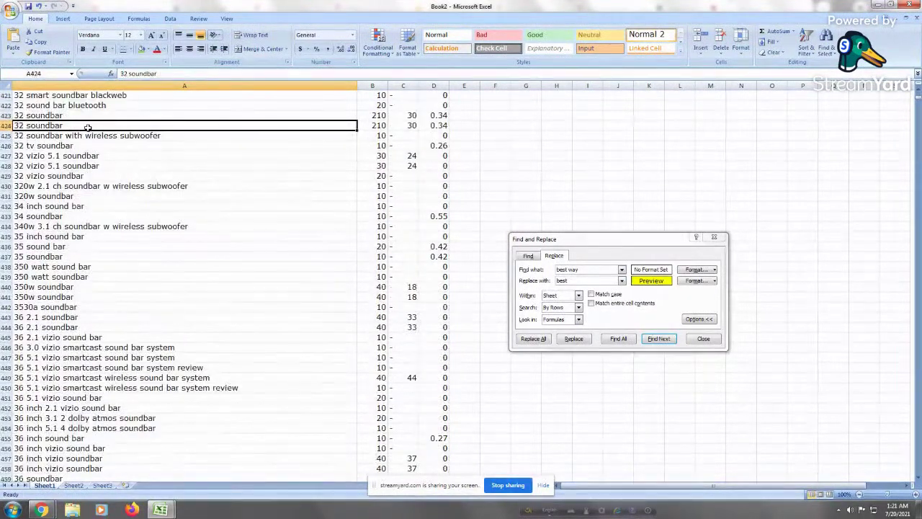
pyautogui.press('pagedown')
pyautogui.press('pagedown')
pyautogui.press('pagedown')
pyautogui.press('pagedown')
pyautogui.press('pagedown')
pyautogui.press('pagedown')
pyautogui.press('pagedown')
pyautogui.press('pagedown')
pyautogui.press('pagedown')
pyautogui.press('pagedown')
pyautogui.press('pagedown')
pyautogui.press('pagedown')
pyautogui.press('pagedown')
pyautogui.press('pagedown')
pyautogui.press('pagedown')
pyautogui.press('pagedown')
pyautogui.press('pagedown')
pyautogui.press('pagedown')
pyautogui.press('pagedown')
pyautogui.press('pagedown')
pyautogui.press('pagedown')
pyautogui.press('pagedown')
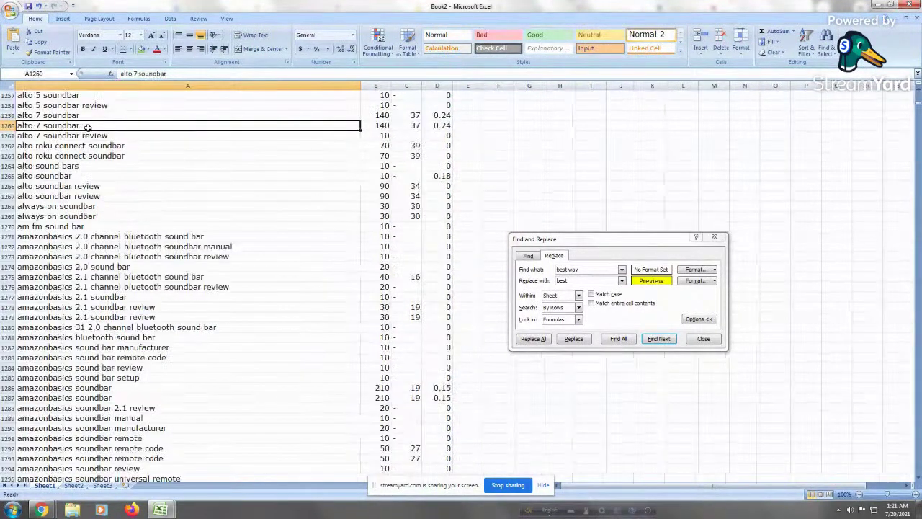
pyautogui.press('pagedown')
pyautogui.press('pagedown')
pyautogui.press('pagedown')
pyautogui.press('pagedown')
pyautogui.press('pagedown')
pyautogui.press('pagedown')
pyautogui.press('pagedown')
pyautogui.press('pagedown')
pyautogui.press('pagedown')
pyautogui.press('pagedown')
pyautogui.press('pagedown')
pyautogui.press('pagedown')
pyautogui.press('pagedown')
pyautogui.press('pagedown')
pyautogui.press('pagedown')
pyautogui.press('pagedown')
pyautogui.press('pagedown')
pyautogui.press('pagedown')
pyautogui.press('pagedown')
pyautogui.press('pagedown')
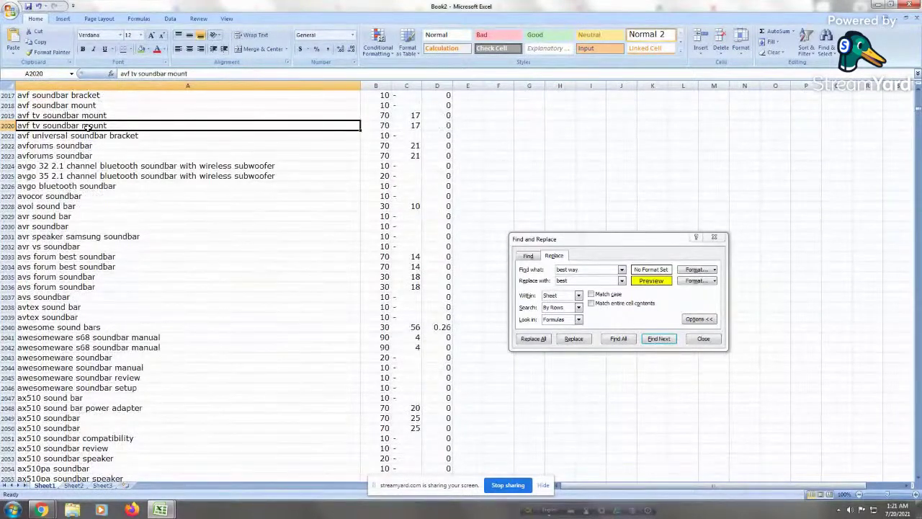
pyautogui.click(93, 317)
pyautogui.press('Down')
pyautogui.press('Down')
pyautogui.press('Down')
pyautogui.press('Down')
pyautogui.press('Down')
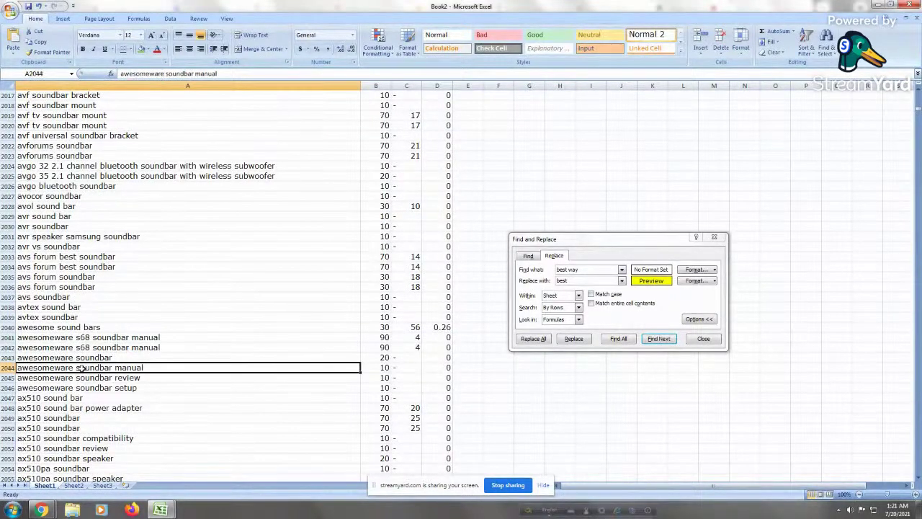
pyautogui.click(93, 317)
pyautogui.press('pagedown')
pyautogui.press('pagedown')
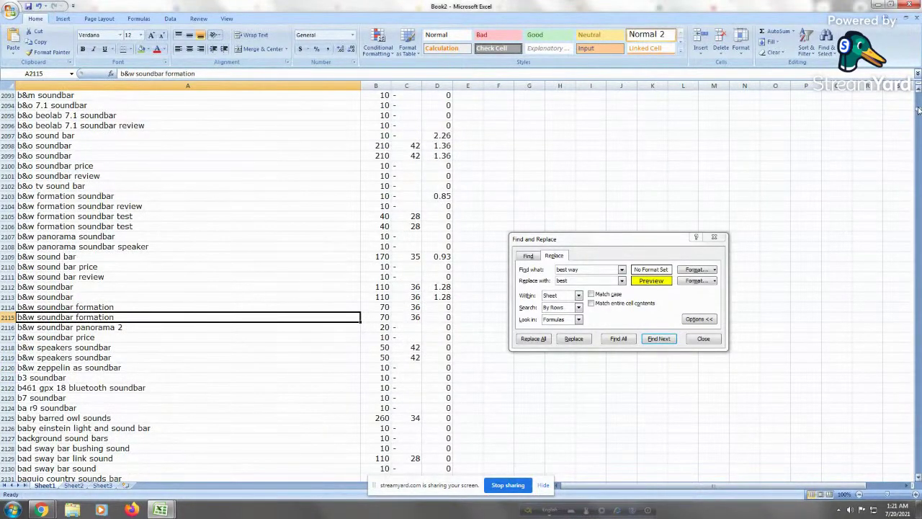
pyautogui.moveTo(918, 109); pyautogui.dragTo(917, 157)
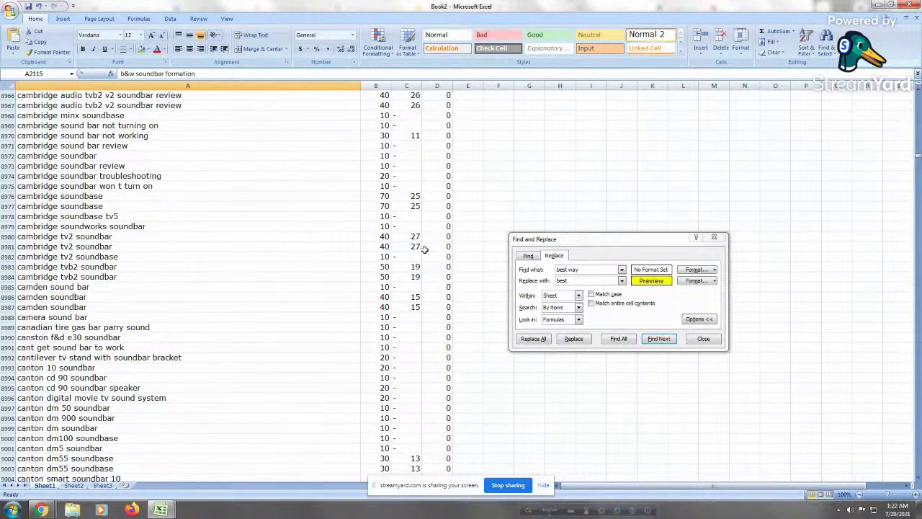
pyautogui.click(150, 337)
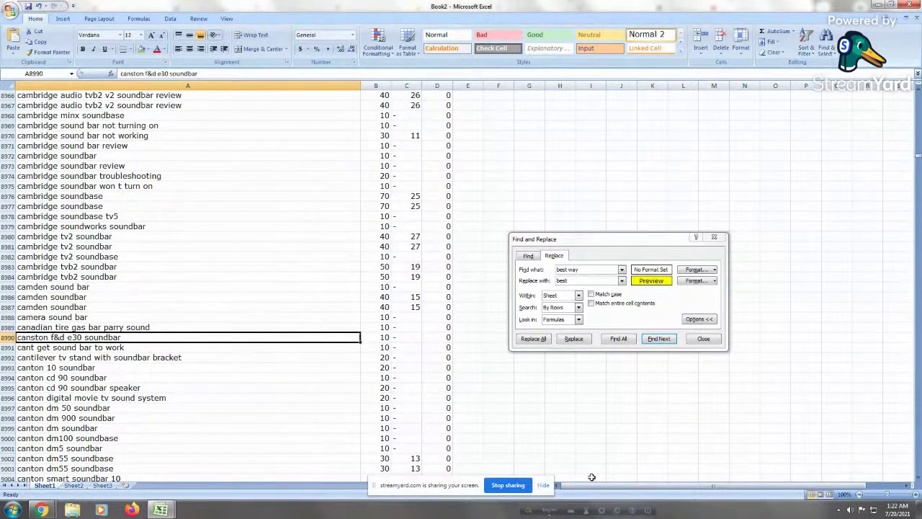
pyautogui.click(143, 349)
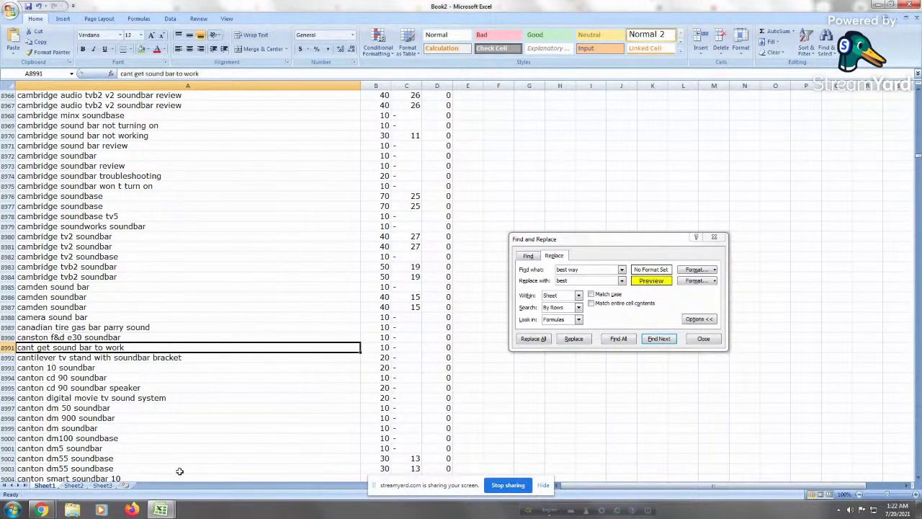
# Switch to Chrome and bring up the open Semrush Keyword Magic Tool page for "tv sound system"
pyautogui.click(41, 509)
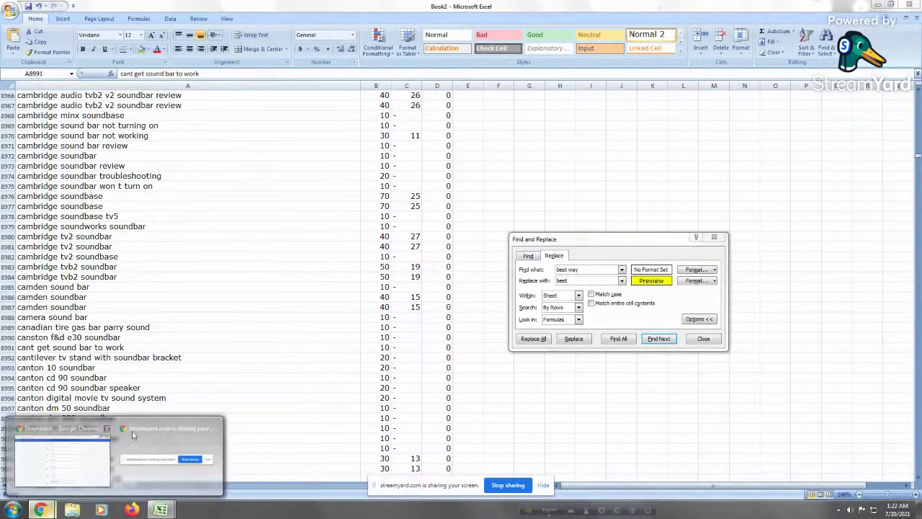
pyautogui.click(64, 452)
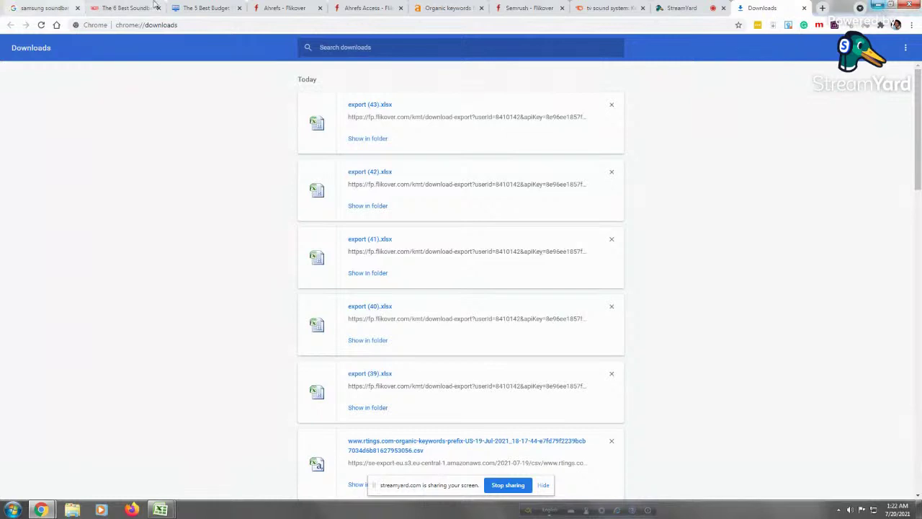
pyautogui.click(448, 9)
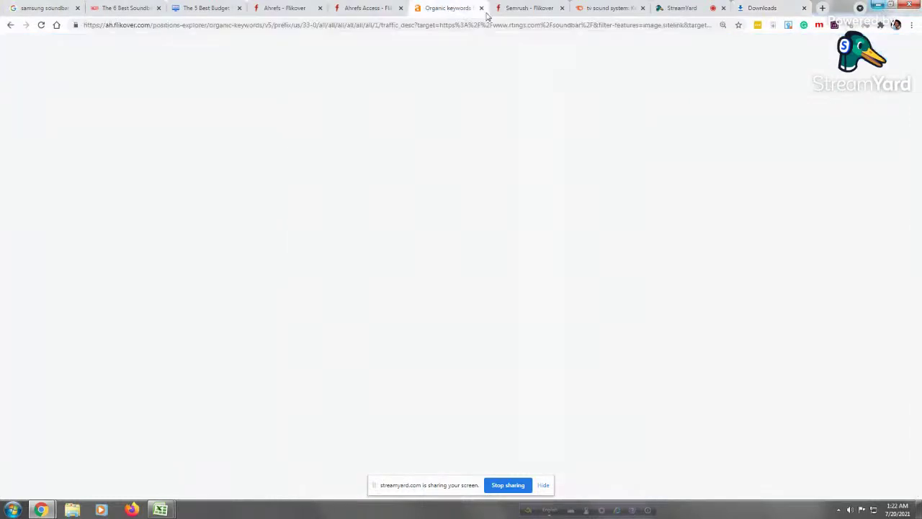
pyautogui.click(526, 8)
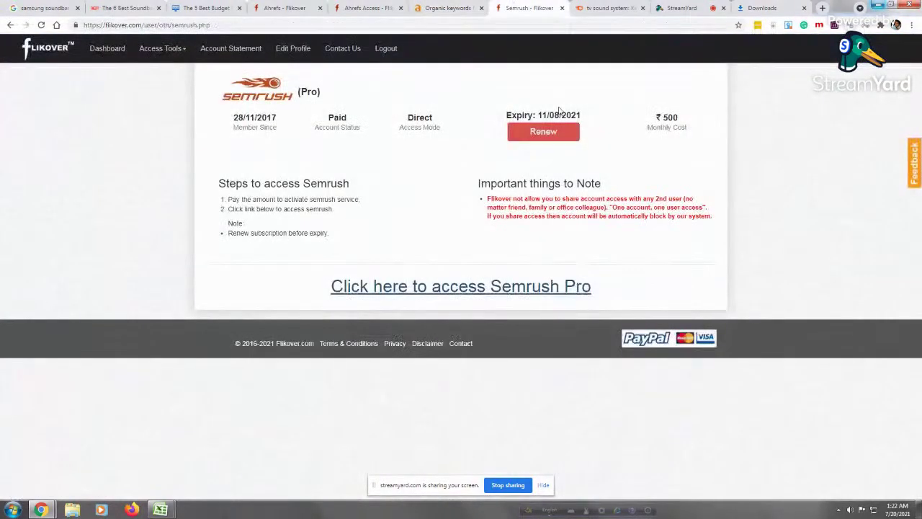
pyautogui.click(589, 6)
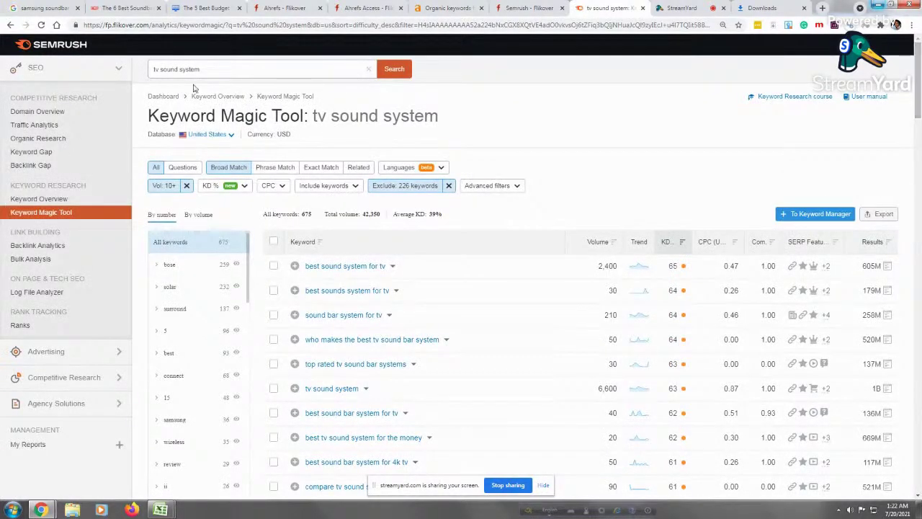
# Replace the Keyword Magic Tool query with "soundbar" and run the search
pyautogui.click(236, 69)
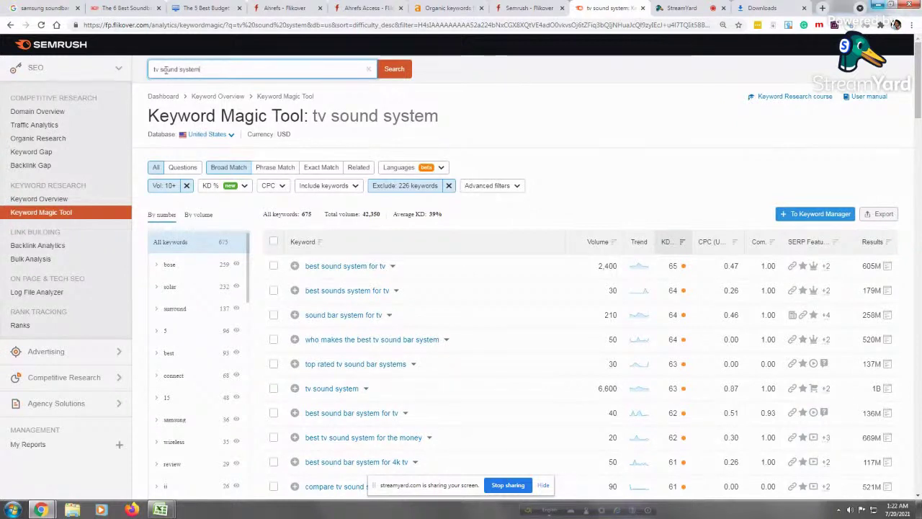
pyautogui.press('BackSpace')
pyautogui.press('BackSpace')
pyautogui.press('BackSpace')
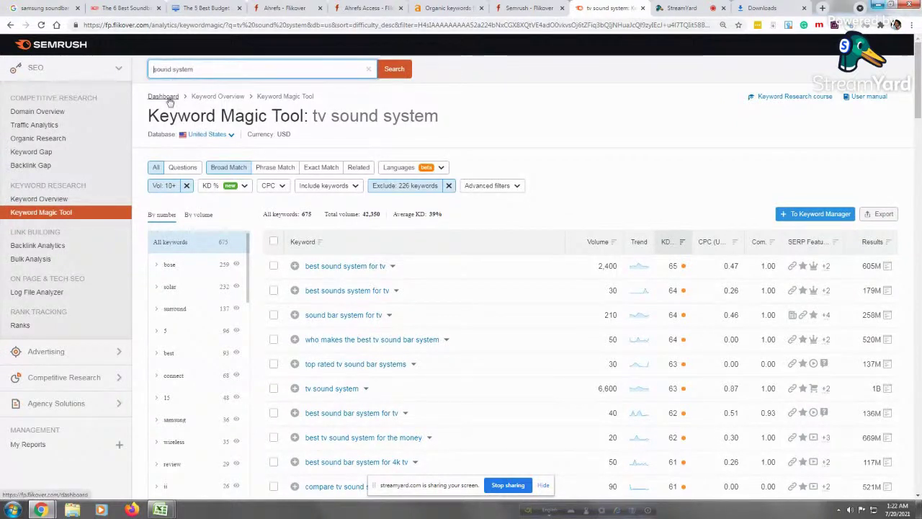
pyautogui.press('BackSpace')
pyautogui.press('BackSpace')
pyautogui.press('BackSpace')
pyautogui.press('BackSpace')
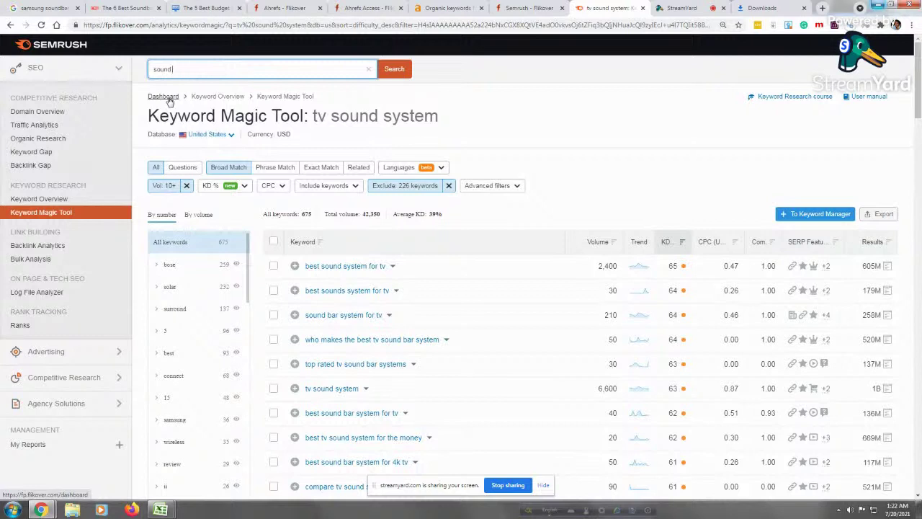
pyautogui.write('bar')
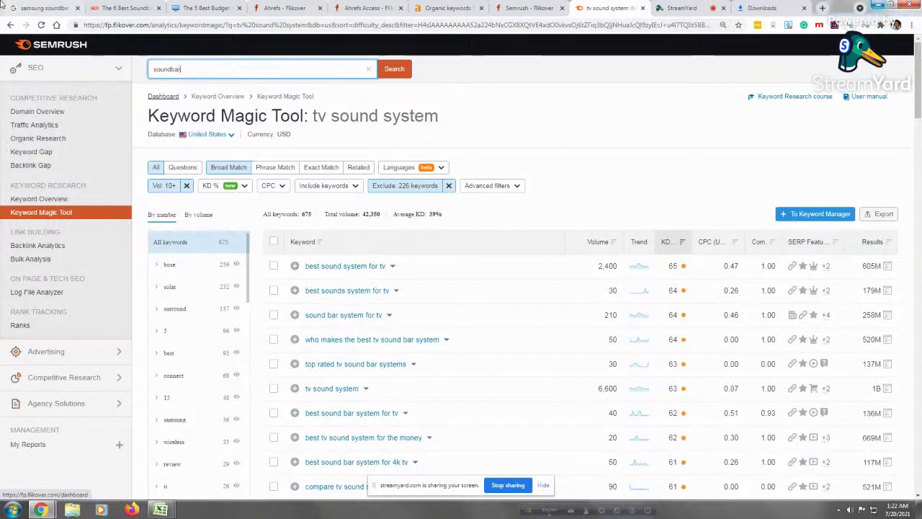
pyautogui.click(390, 72)
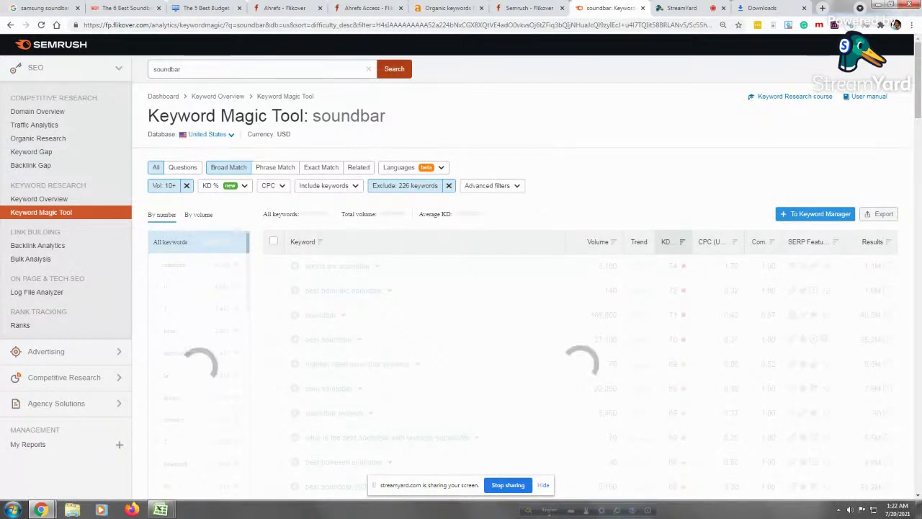
# Return to the Book2 workbook in Excel and look through the keywords from the "cambridge" entries down to the green "do" questions
pyautogui.moveTo(160, 508)
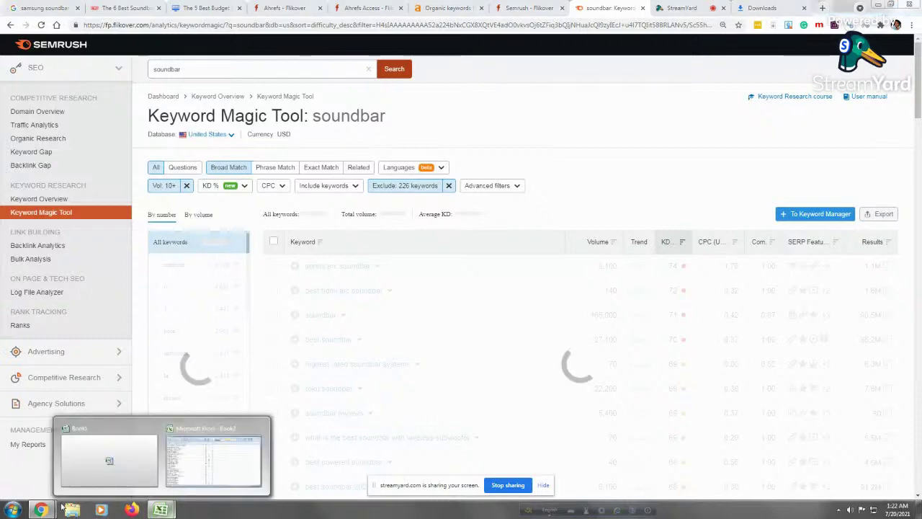
pyautogui.click(192, 479)
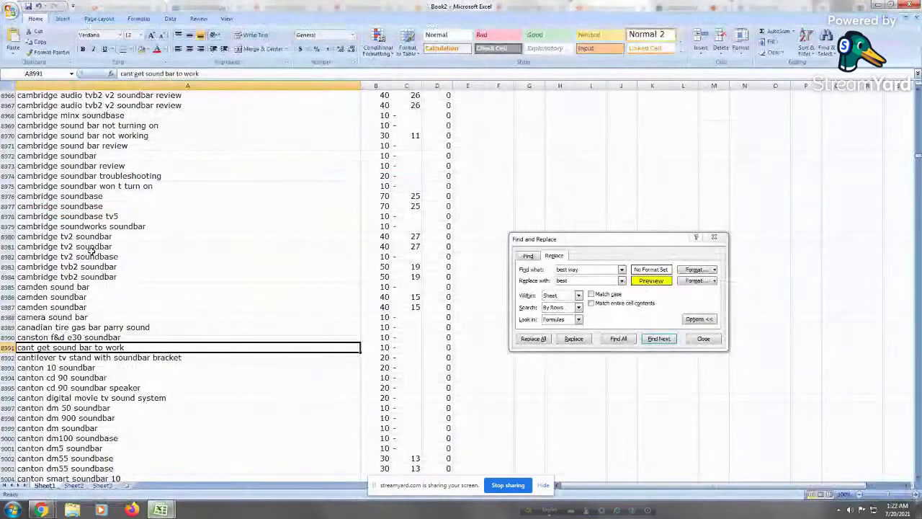
pyautogui.click(93, 253)
pyautogui.press('pagedown')
pyautogui.press('pagedown')
pyautogui.press('pagedown')
pyautogui.press('pagedown')
pyautogui.press('pagedown')
pyautogui.press('pagedown')
pyautogui.press('pagedown')
pyautogui.press('pagedown')
pyautogui.press('pagedown')
pyautogui.press('pagedown')
pyautogui.press('pagedown')
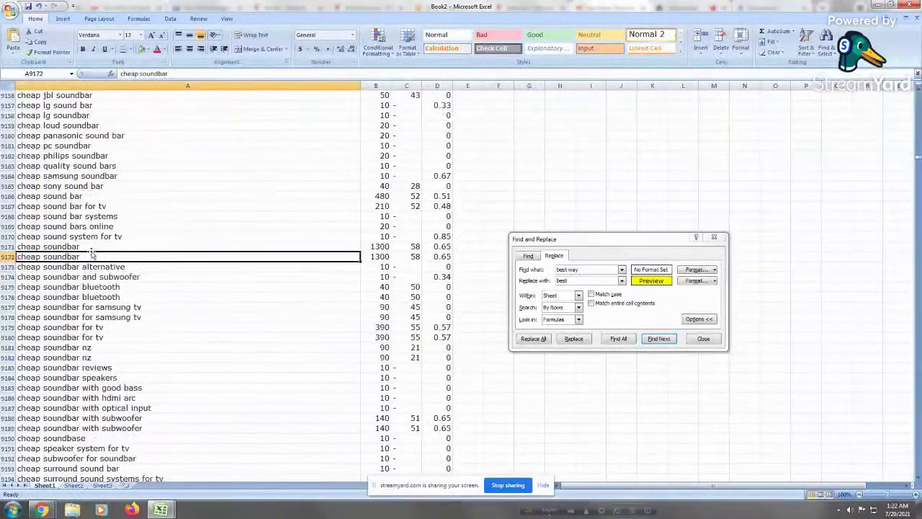
pyautogui.press('pagedown')
pyautogui.press('pagedown')
pyautogui.press('pagedown')
pyautogui.press('pagedown')
pyautogui.press('pagedown')
pyautogui.press('pagedown')
pyautogui.press('pagedown')
pyautogui.press('pagedown')
pyautogui.press('pagedown')
pyautogui.press('pagedown')
pyautogui.press('pagedown')
pyautogui.press('pagedown')
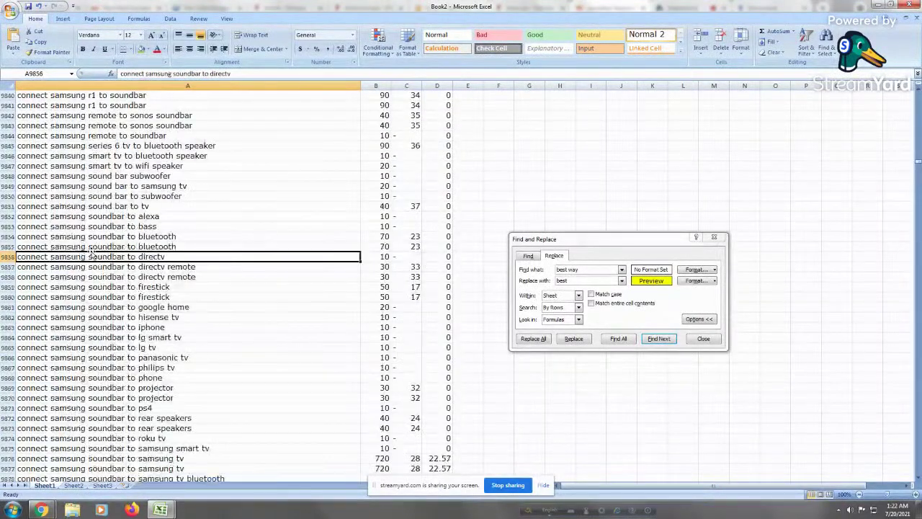
pyautogui.press('pagedown')
pyautogui.press('pagedown')
pyautogui.press('pagedown')
pyautogui.press('pagedown')
pyautogui.press('pagedown')
pyautogui.press('pagedown')
pyautogui.press('pagedown')
pyautogui.press('pagedown')
pyautogui.press('pagedown')
pyautogui.press('pagedown')
pyautogui.press('pagedown')
pyautogui.press('pagedown')
pyautogui.press('pagedown')
pyautogui.press('pagedown')
pyautogui.press('pagedown')
pyautogui.press('pagedown')
pyautogui.press('pagedown')
pyautogui.press('pagedown')
pyautogui.press('pagedown')
pyautogui.press('pagedown')
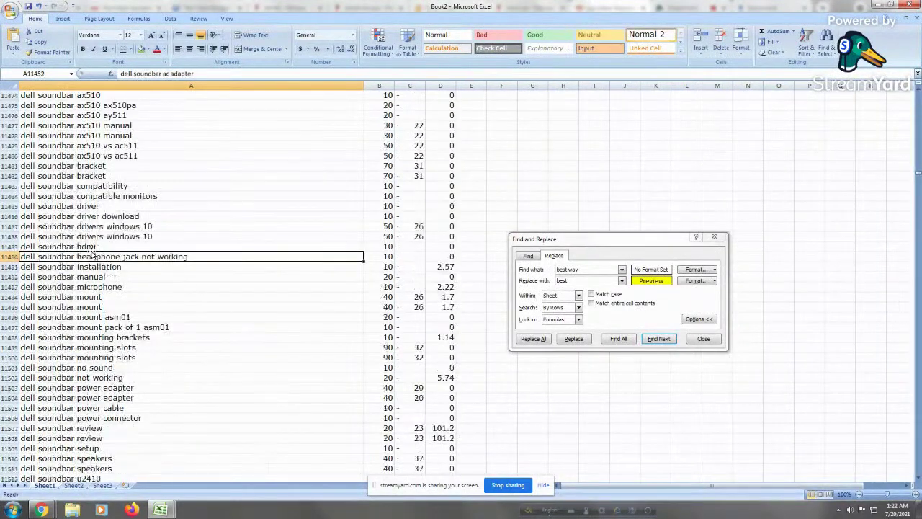
pyautogui.press('pagedown')
pyautogui.press('pagedown')
pyautogui.press('pagedown')
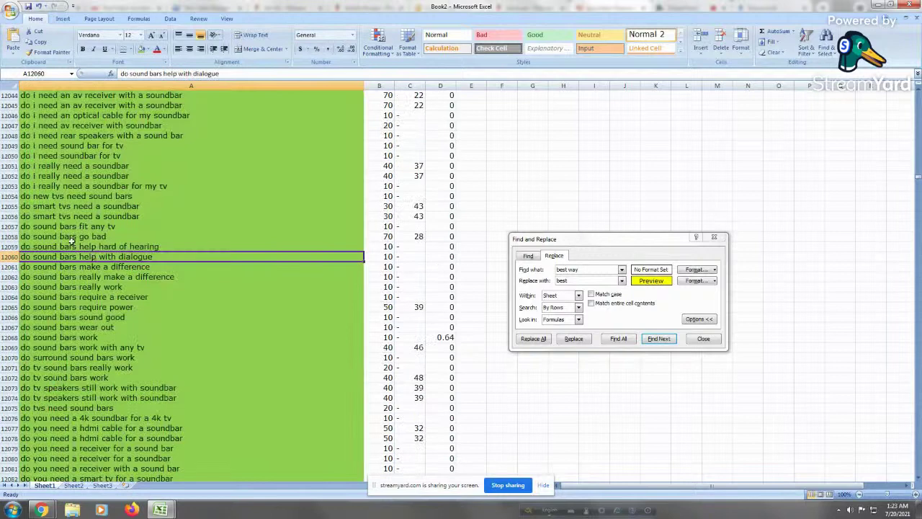
# Sort the keyword list by cell color, using a green "do" keyword to put the green cells on top
pyautogui.click(84, 186)
pyautogui.rightClick(92, 186)
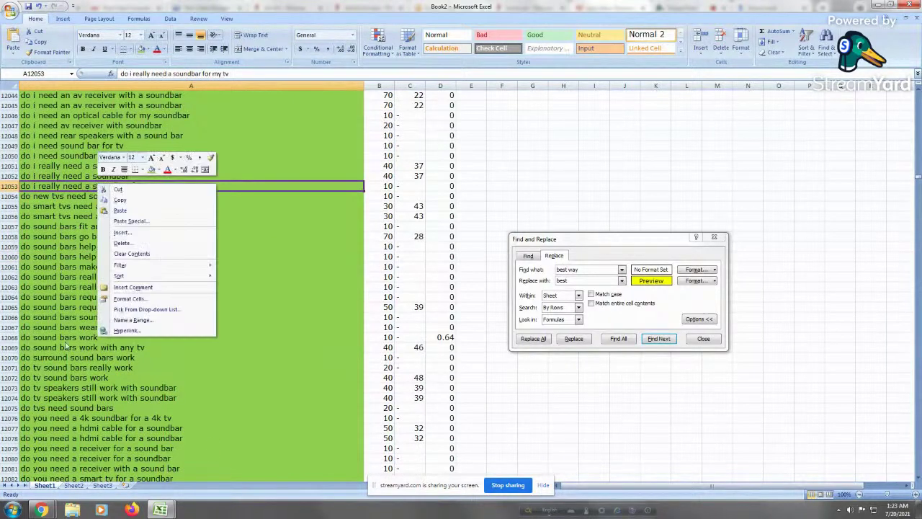
pyautogui.moveTo(141, 278)
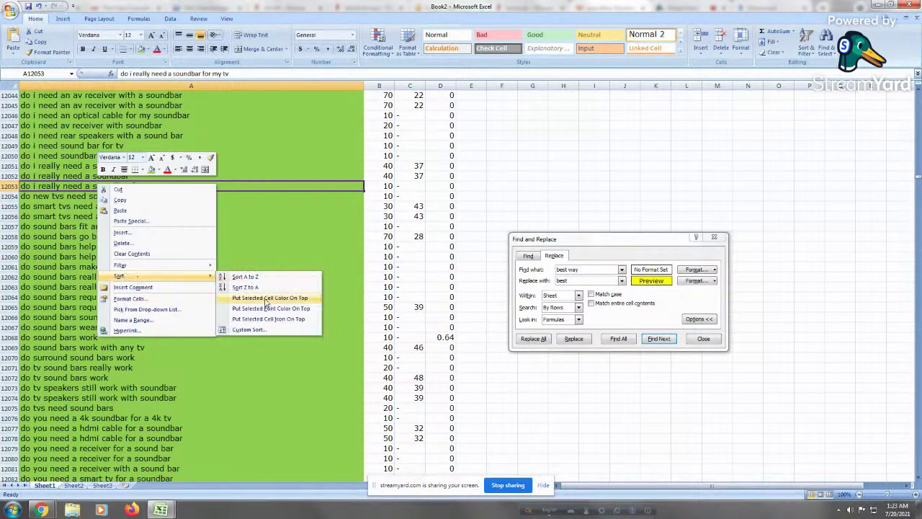
pyautogui.click(266, 299)
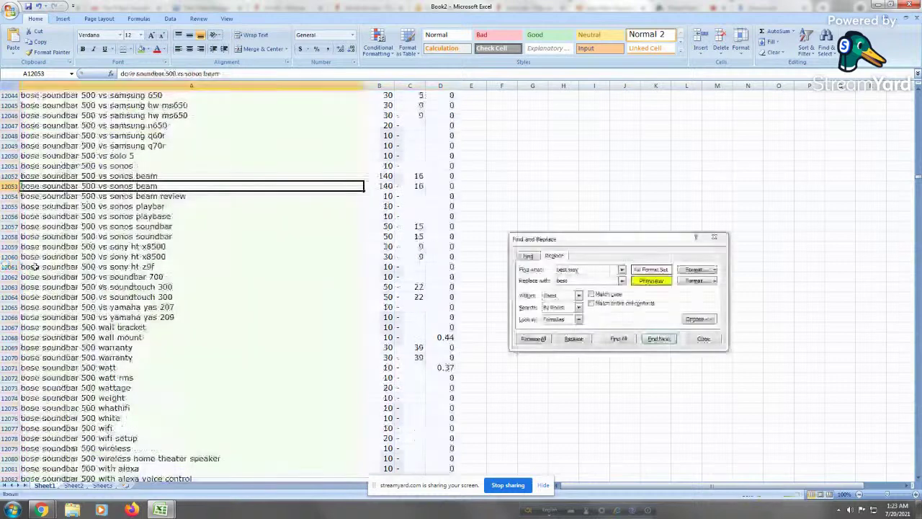
# Cut all the green question-keyword rows, from row 4 through row 5193, in Sheet1
pyautogui.click(92, 246)
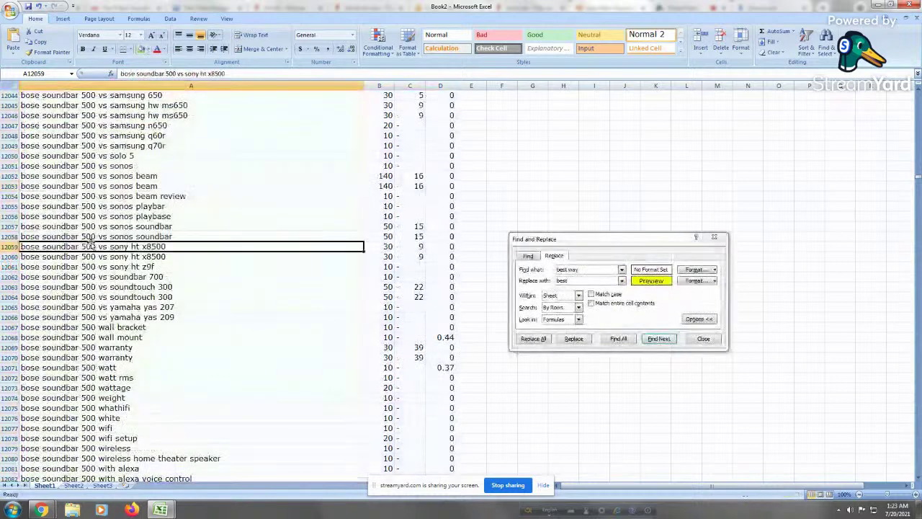
pyautogui.hotkey('ctrl', 'Home')
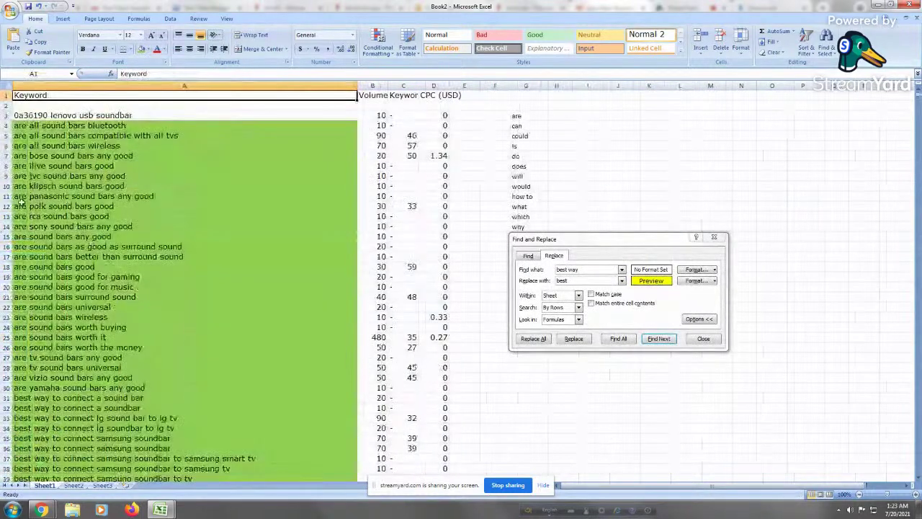
pyautogui.rightClick(5, 116)
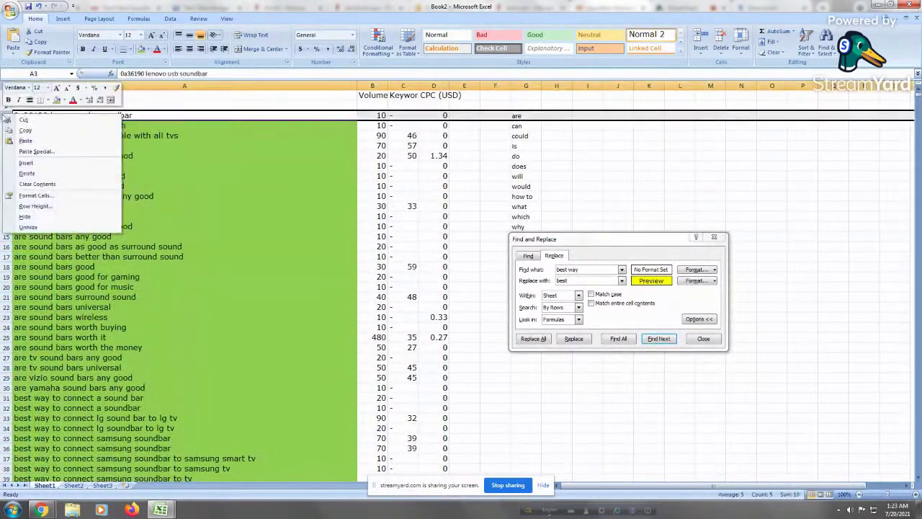
pyautogui.click(51, 120)
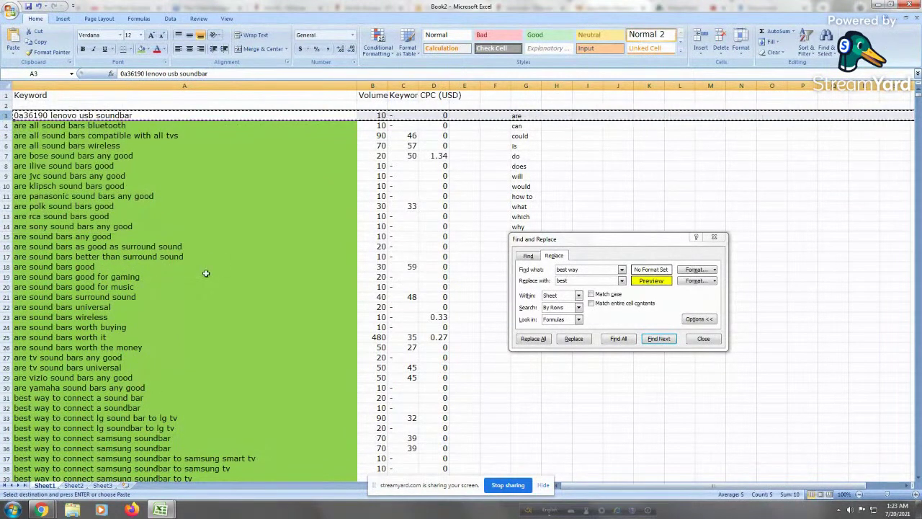
pyautogui.click(5, 126)
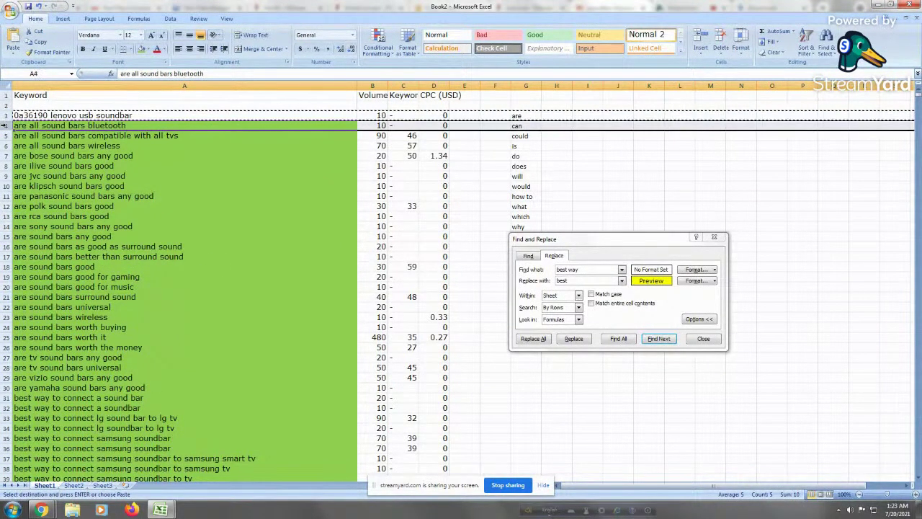
pyautogui.scroll(-20, 5, 125)
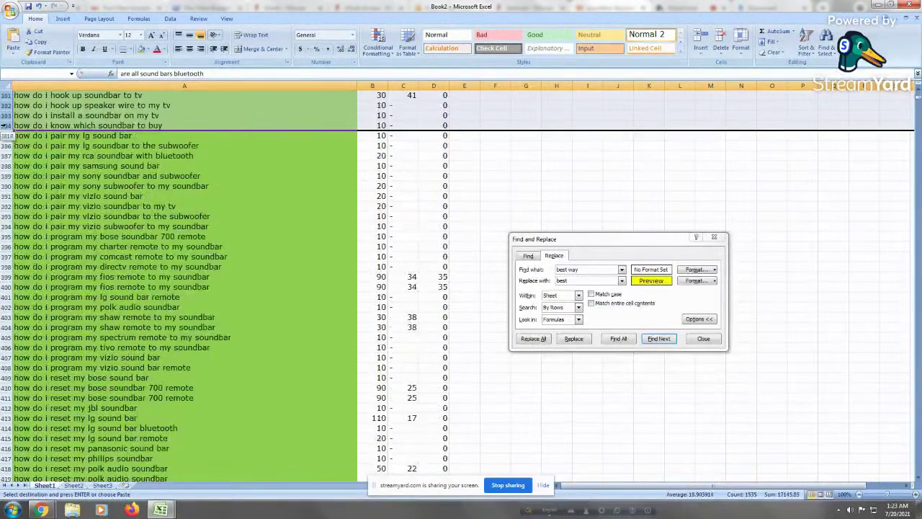
pyautogui.scroll(-20, 5, 125)
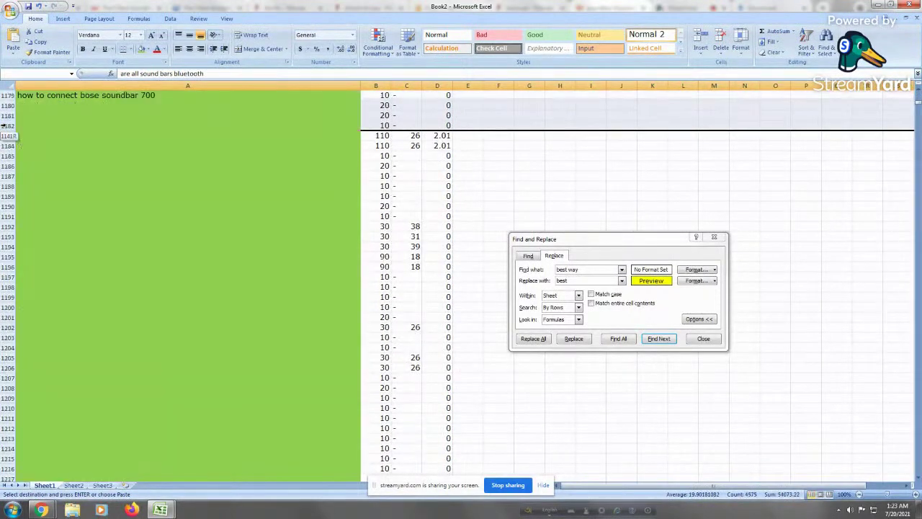
pyautogui.scroll(-20, 5, 126)
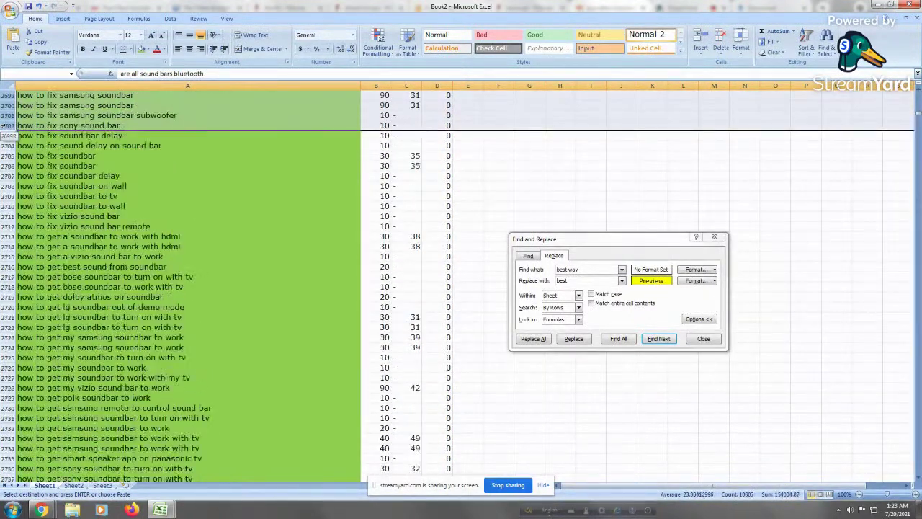
pyautogui.scroll(-20, 5, 125)
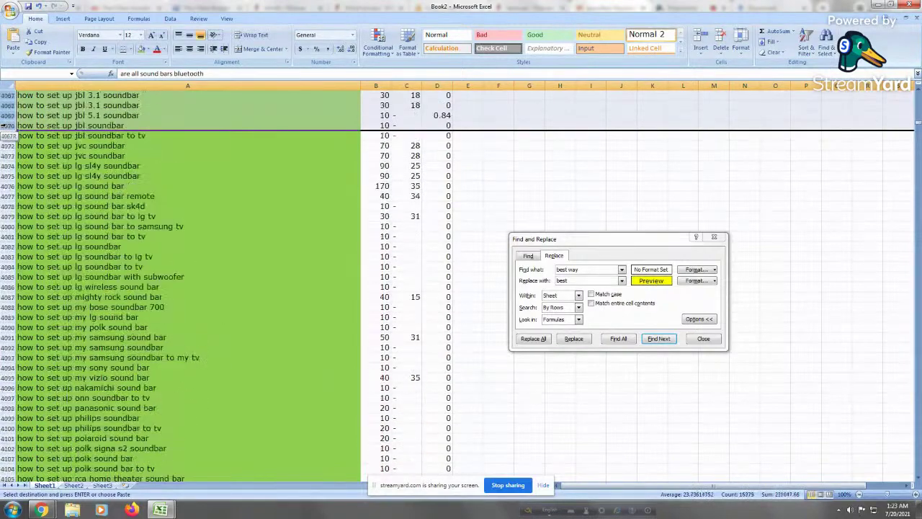
pyautogui.moveTo(5, 125); pyautogui.dragTo(5, 337)
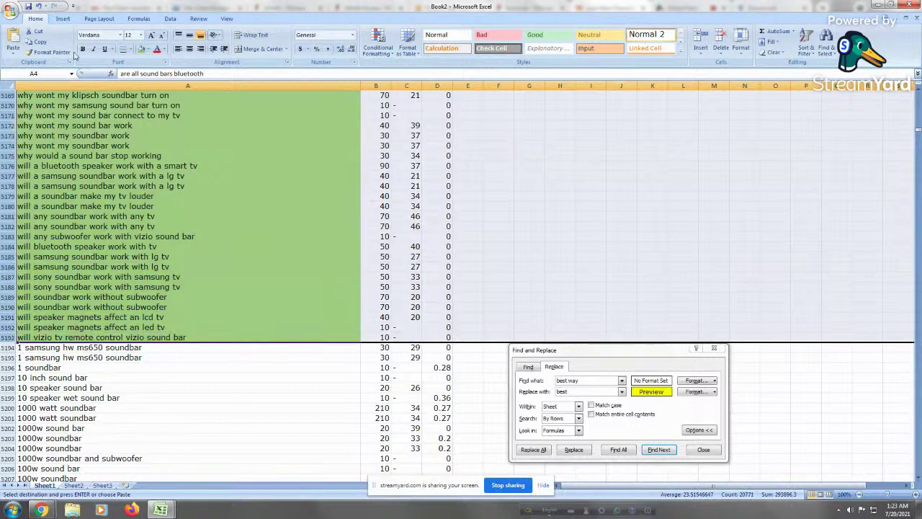
pyautogui.rightClick(6, 257)
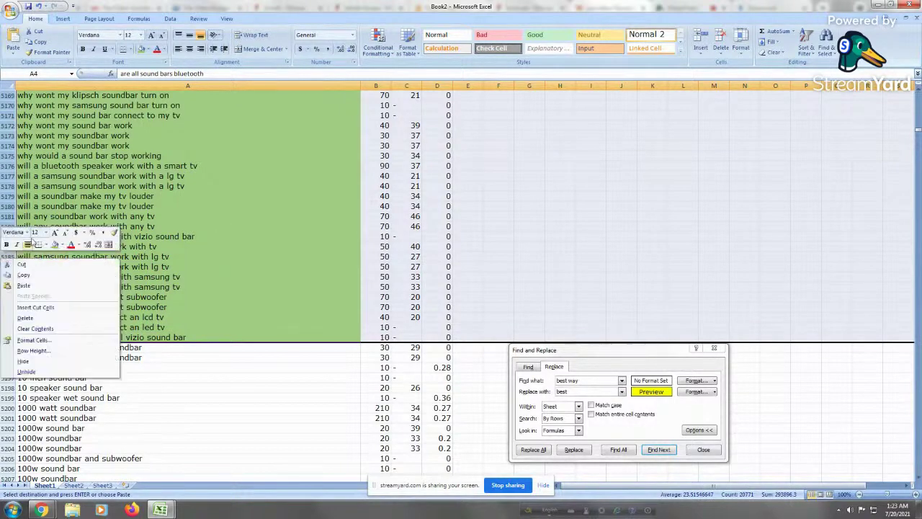
pyautogui.click(29, 265)
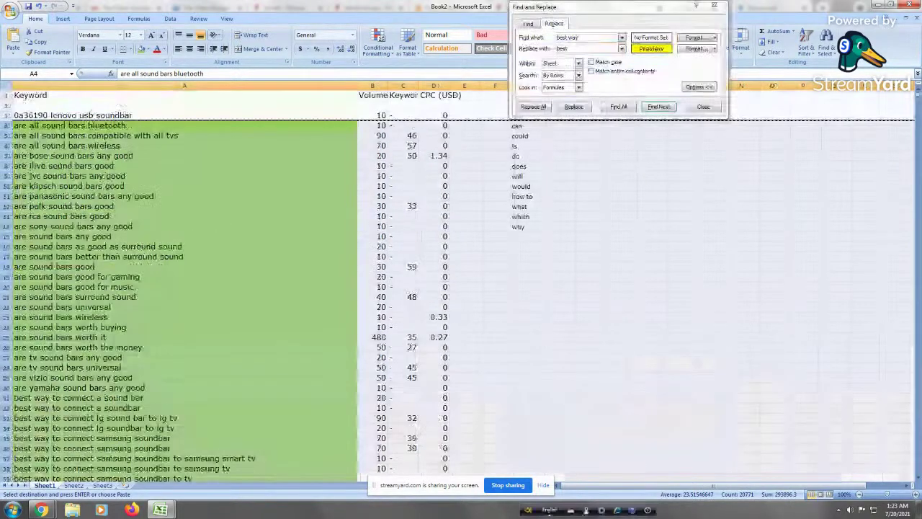
# Paste the cut question-keyword rows into Sheet2 starting at cell A2
pyautogui.click(73, 485)
pyautogui.rightClick(25, 108)
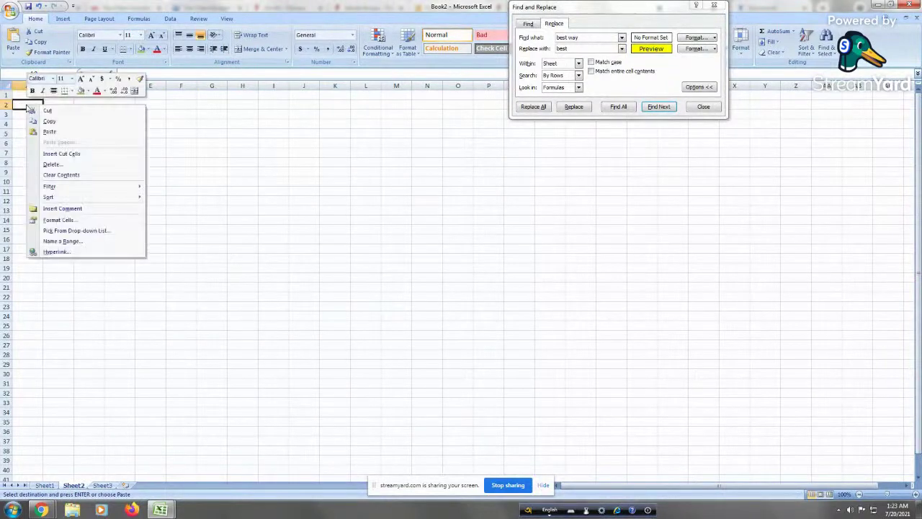
pyautogui.click(64, 132)
pyautogui.click(85, 145)
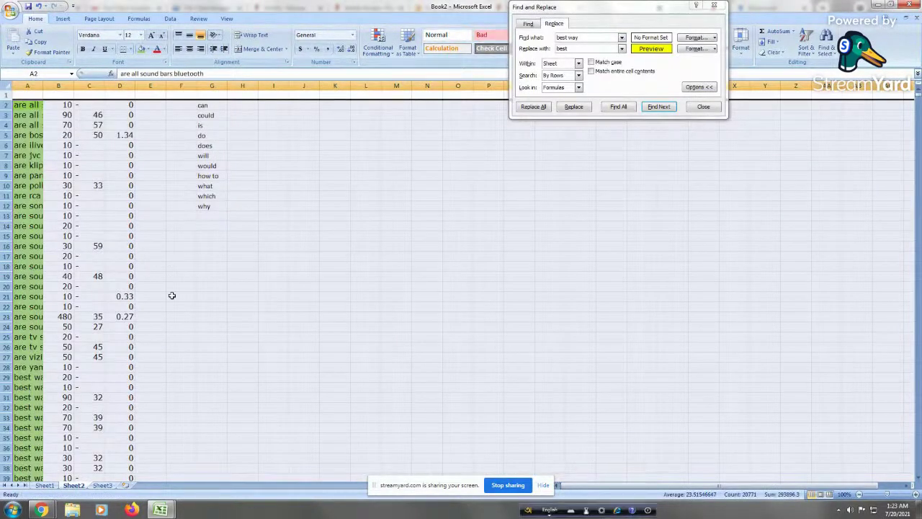
pyautogui.click(260, 277)
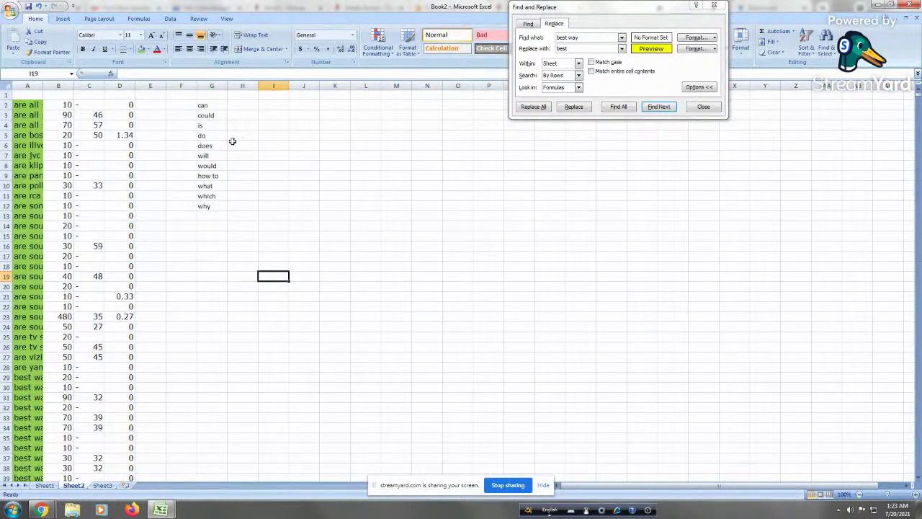
# Widen column A of Sheet2 to fit the keywords and go to the last keyword in the list
pyautogui.doubleClick(43, 86)
pyautogui.click(72, 145)
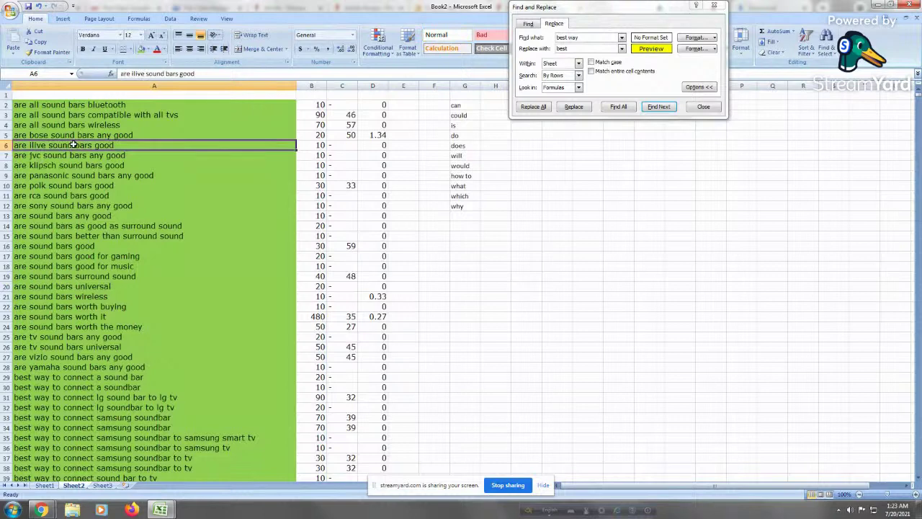
pyautogui.hotkey('ctrl', 'Down')
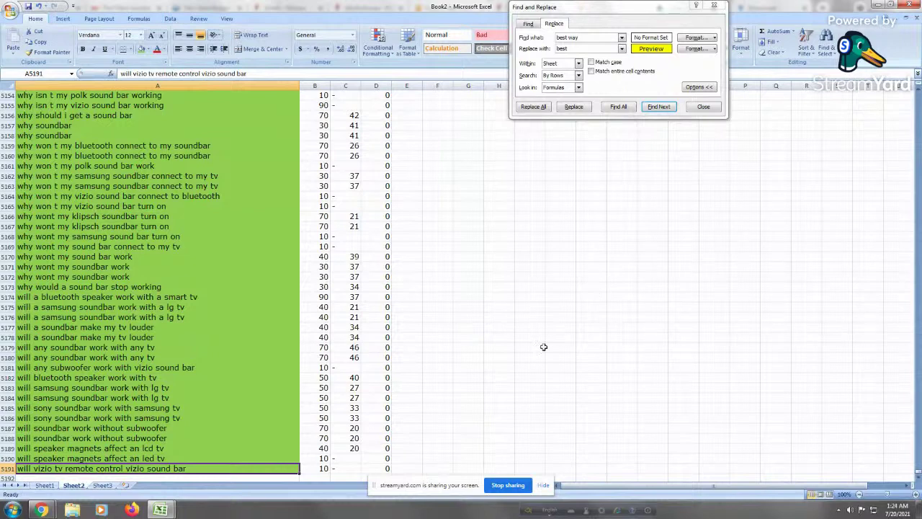
# Delete the emptied rows in Sheet1 so the uncolored keywords follow directly below row 3
pyautogui.click(44, 484)
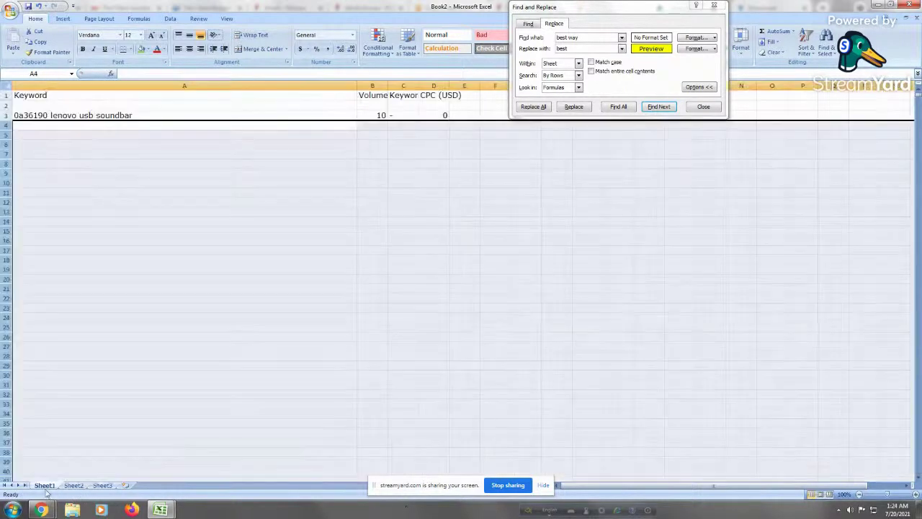
pyautogui.rightClick(3, 175)
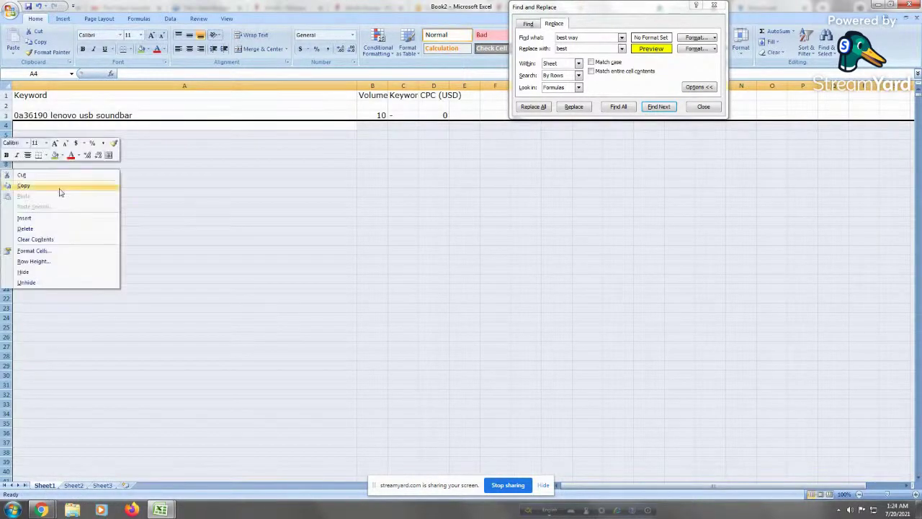
pyautogui.click(34, 229)
pyautogui.click(116, 252)
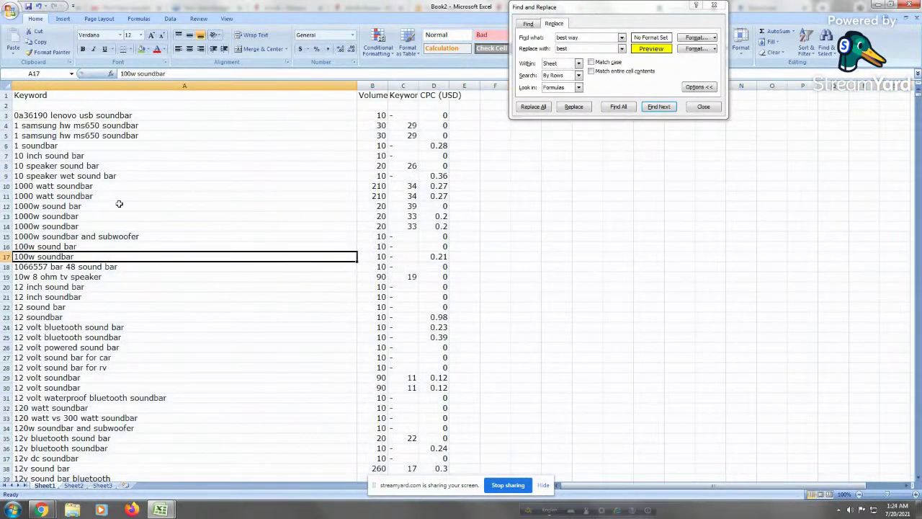
pyautogui.moveTo(72, 186); pyautogui.dragTo(72, 176)
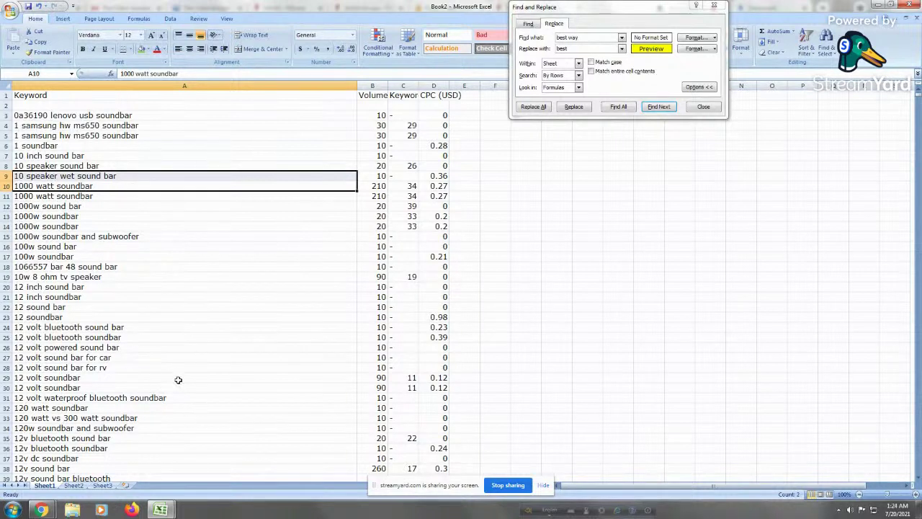
pyautogui.click(162, 325)
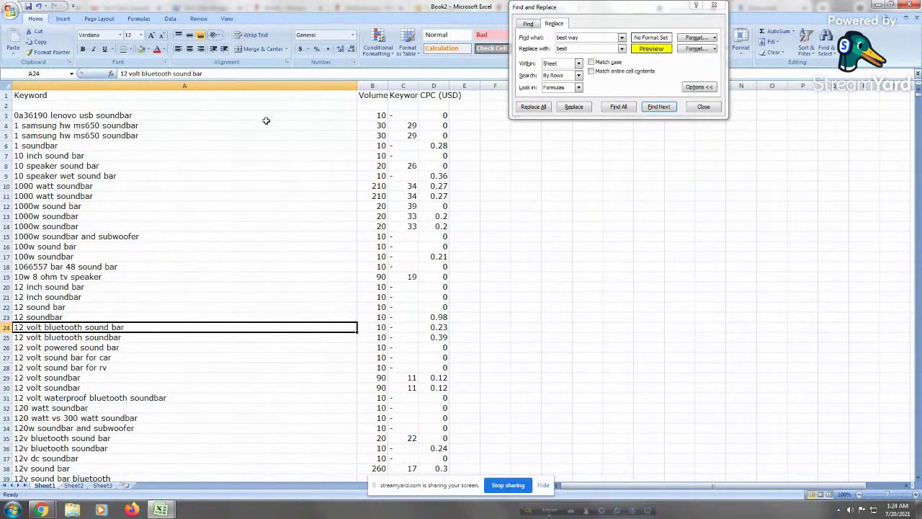
pyautogui.click(150, 175)
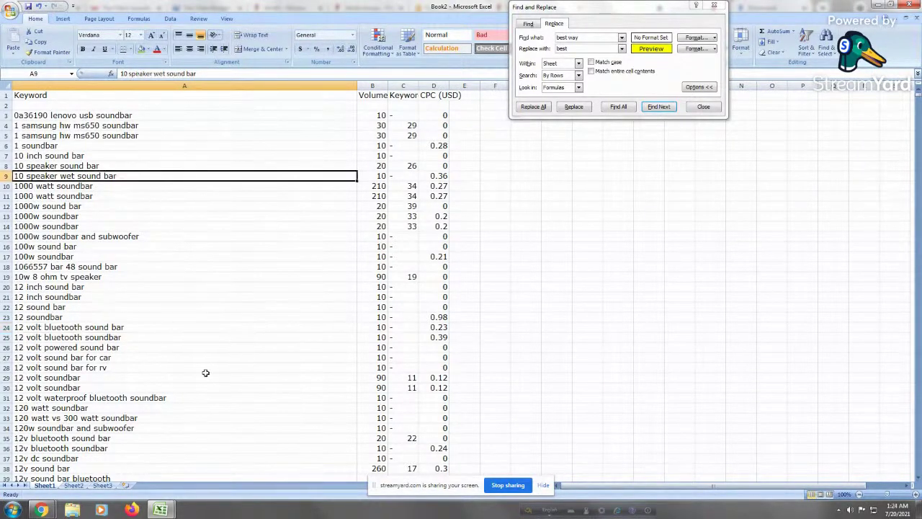
# Switch to Chrome and look through the excluded keywords in the Semrush Keyword Magic Tool filter for "soundbar"
pyautogui.click(44, 509)
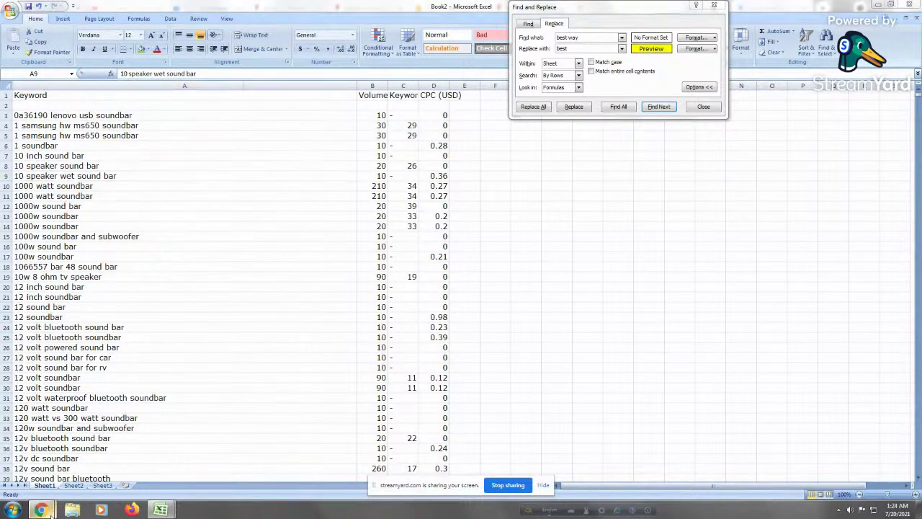
pyautogui.click(61, 464)
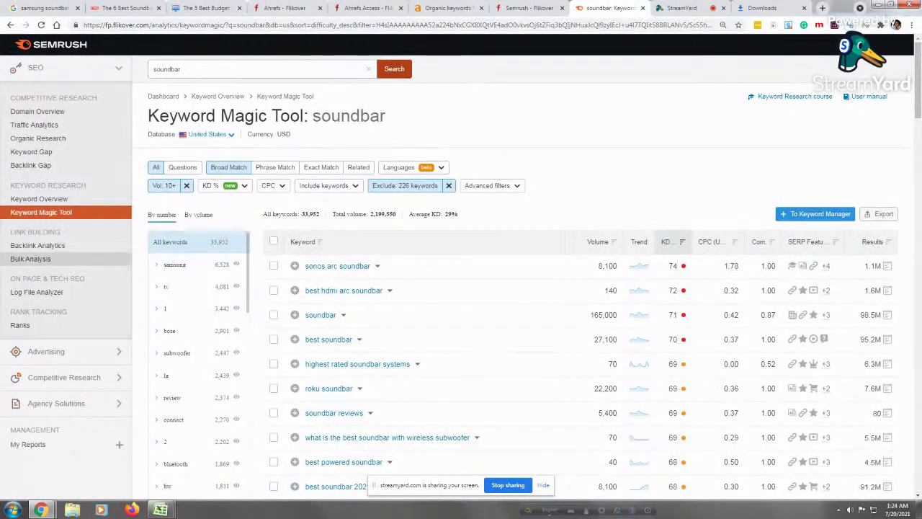
pyautogui.click(400, 189)
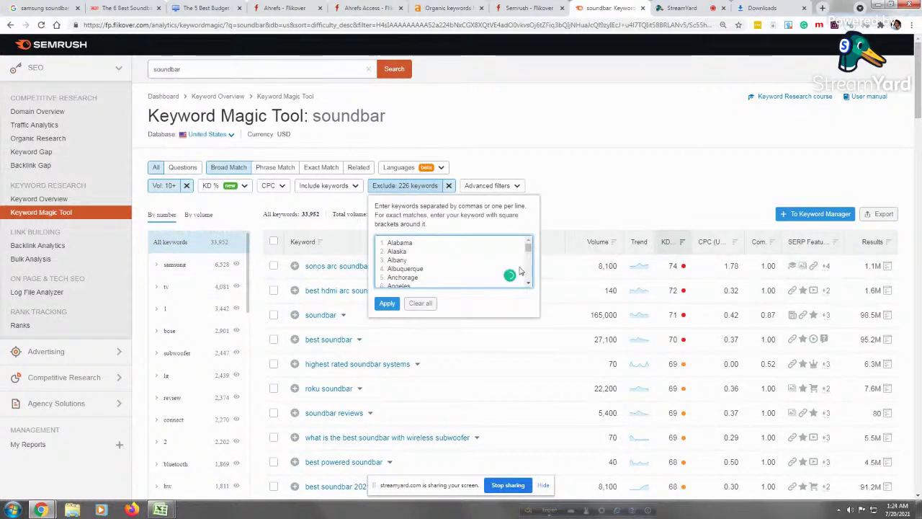
pyautogui.moveTo(528, 252); pyautogui.dragTo(529, 260)
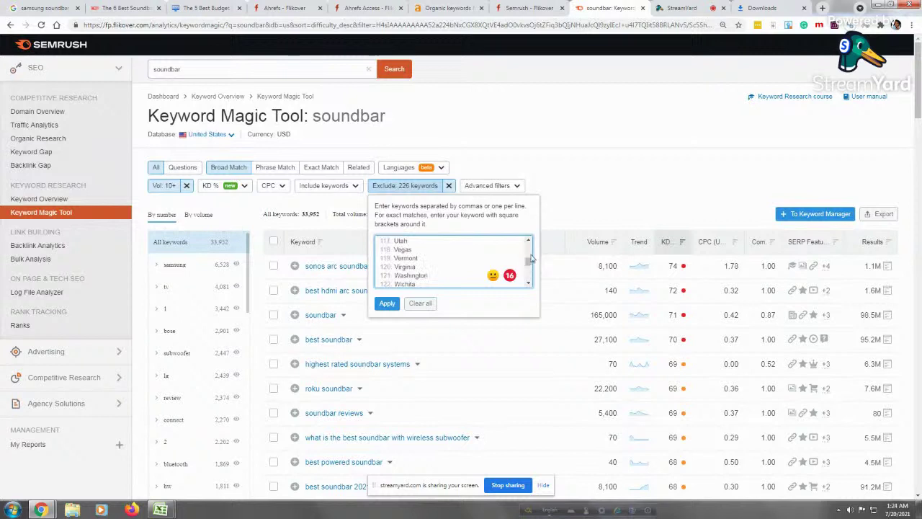
pyautogui.click(530, 283)
pyautogui.click(529, 284)
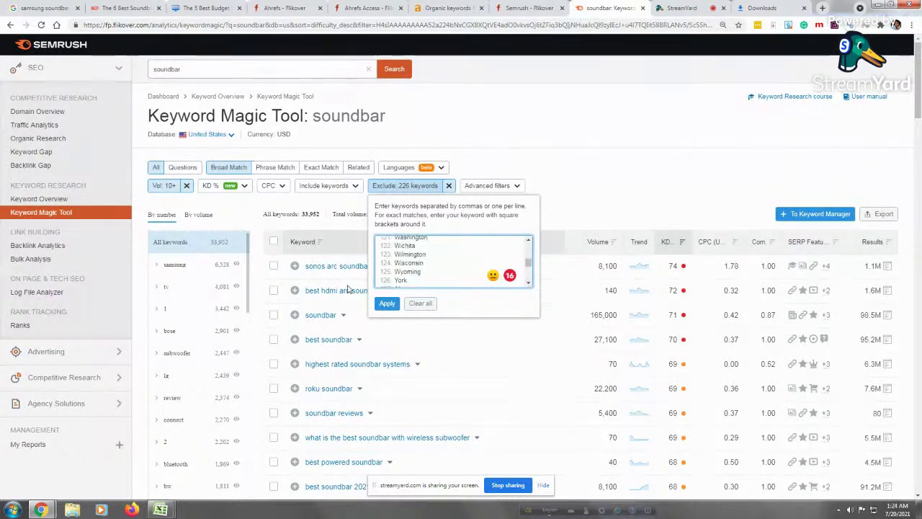
pyautogui.click(628, 157)
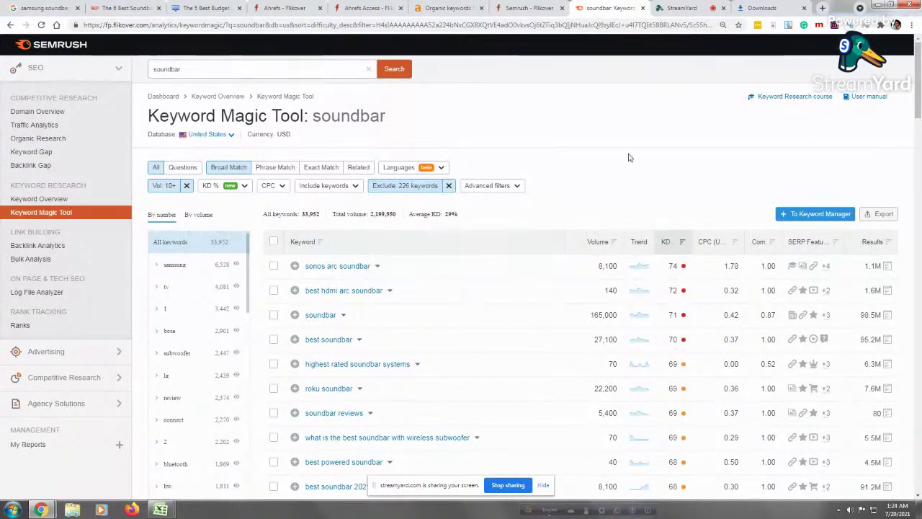
# Switch to the Book1 workbook in Excel and search its exclusion list for "can" from the first cell
pyautogui.moveTo(160, 509)
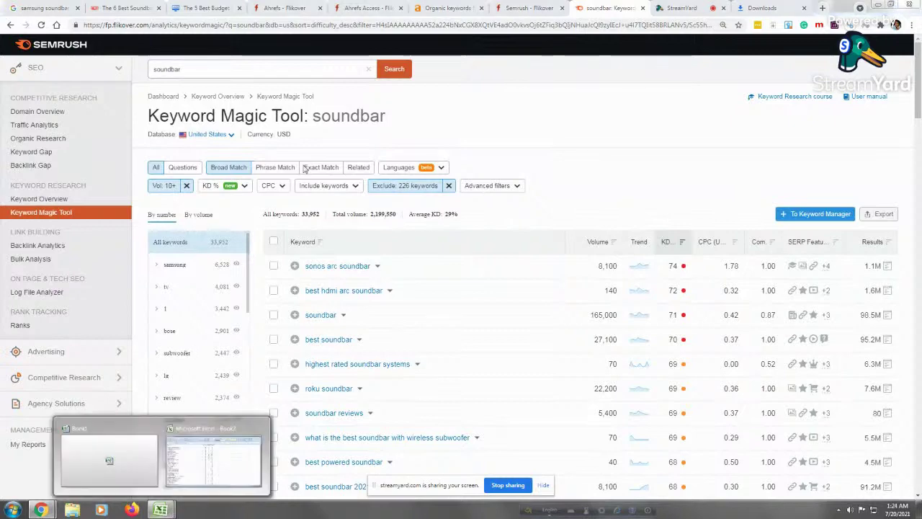
pyautogui.click(130, 469)
pyautogui.click(57, 162)
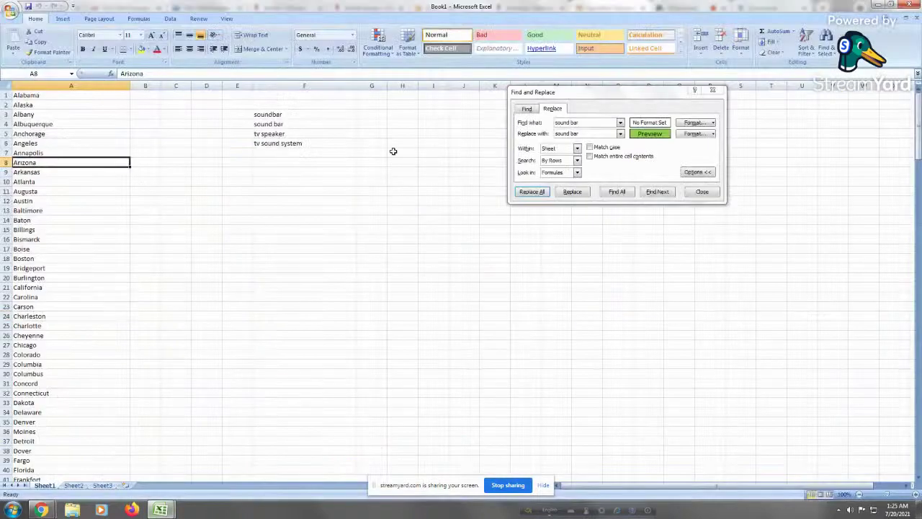
pyautogui.click(433, 191)
pyautogui.hotkey('ctrl', 'h')
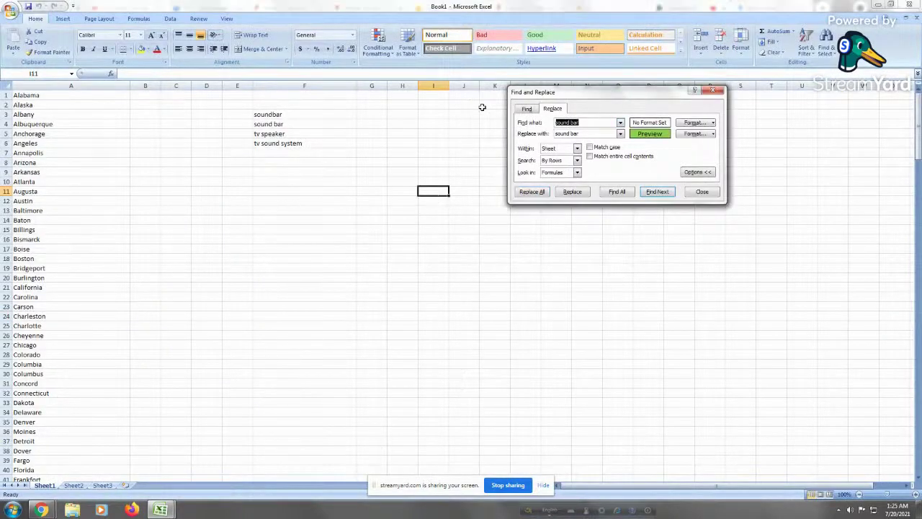
pyautogui.write('can')
pyautogui.click(31, 143)
pyautogui.hotkey('ctrl', 'Home')
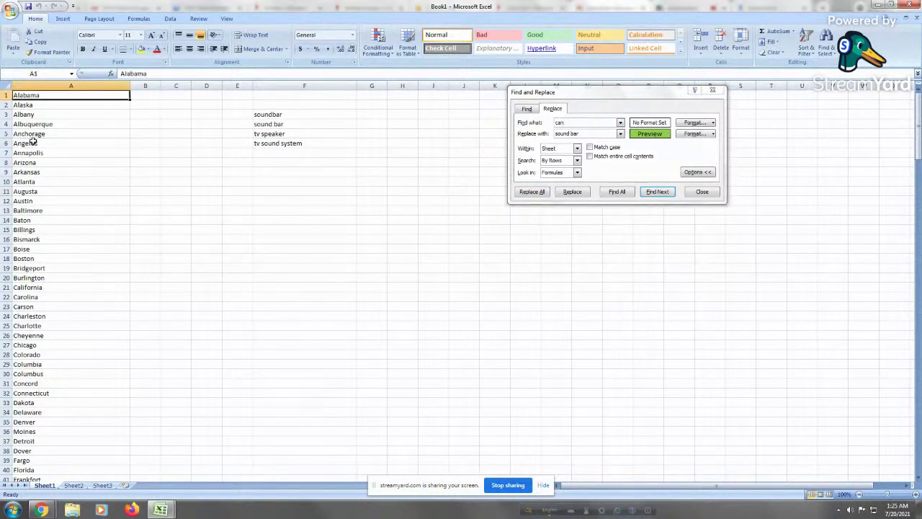
pyautogui.click(655, 192)
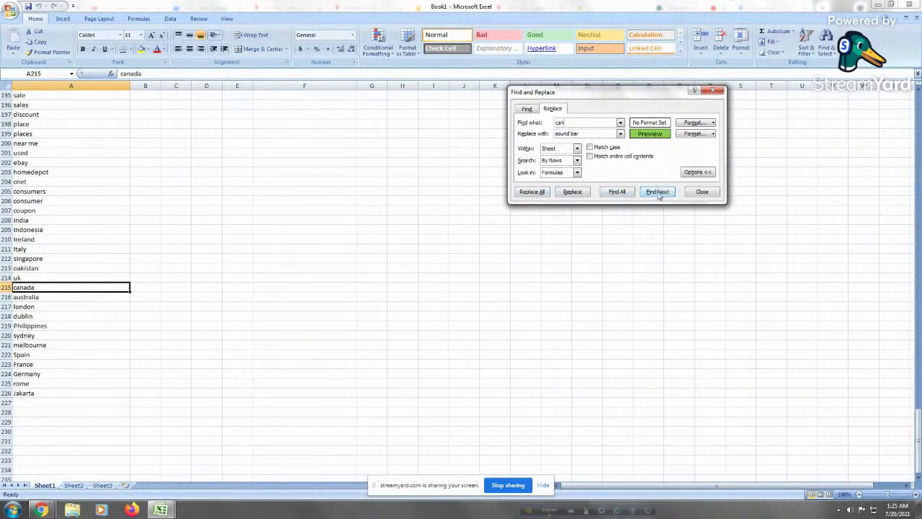
pyautogui.moveTo(187, 334); pyautogui.dragTo(205, 335)
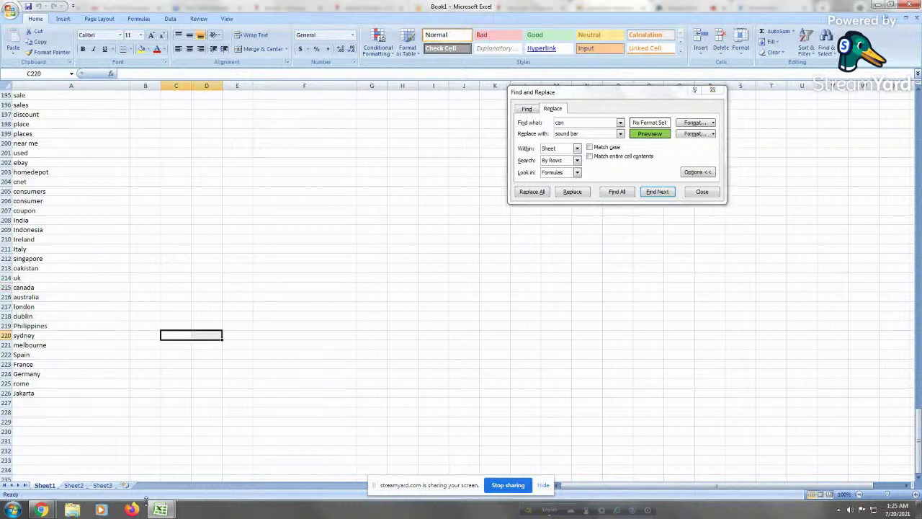
# Switch to Semrush in Chrome and filter the soundbar keywords to include any of "can" and "could"
pyautogui.click(41, 509)
pyautogui.click(62, 465)
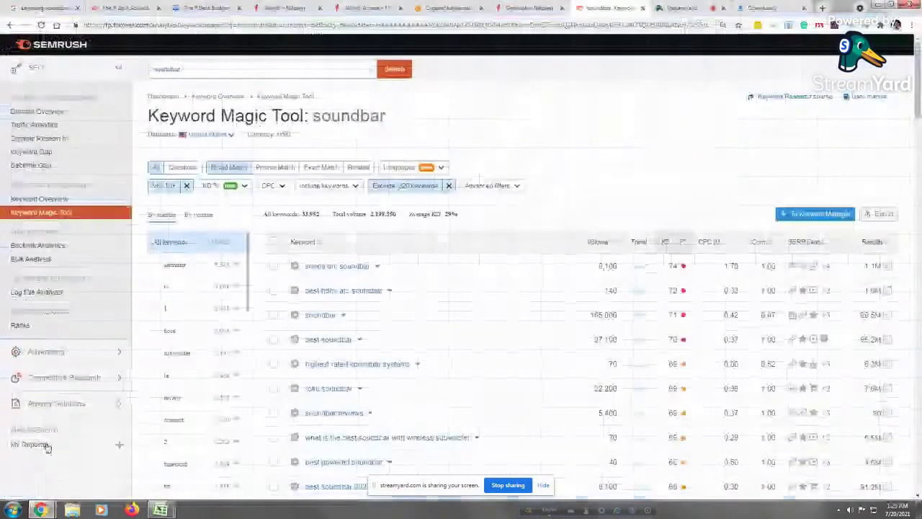
pyautogui.click(327, 186)
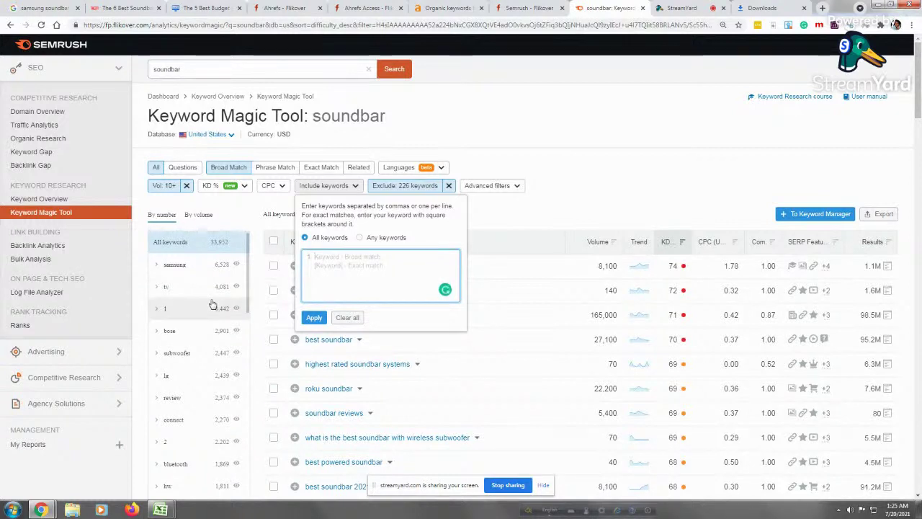
pyautogui.write('ca')
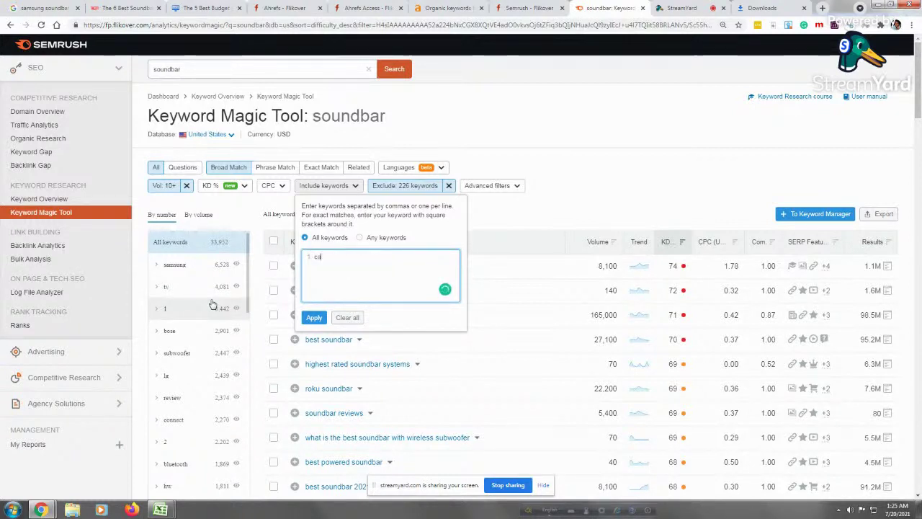
pyautogui.write('n ')
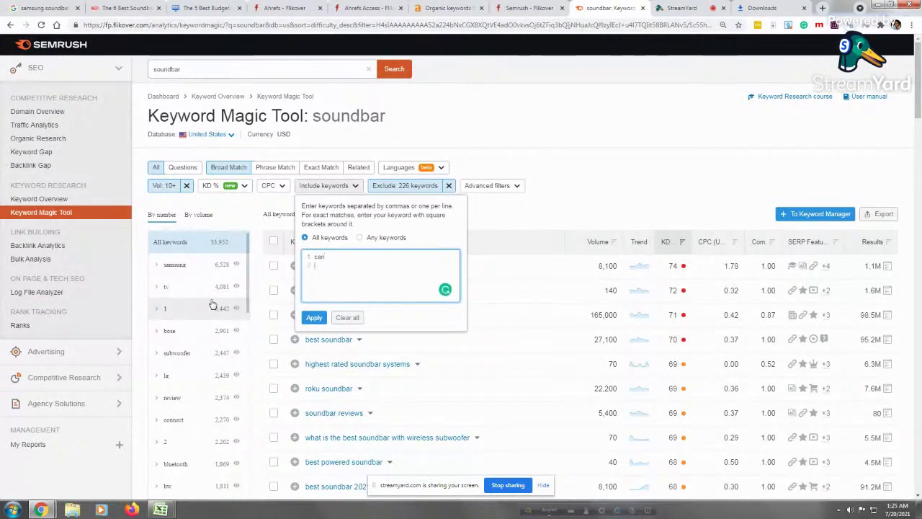
pyautogui.write('could')
pyautogui.click(392, 237)
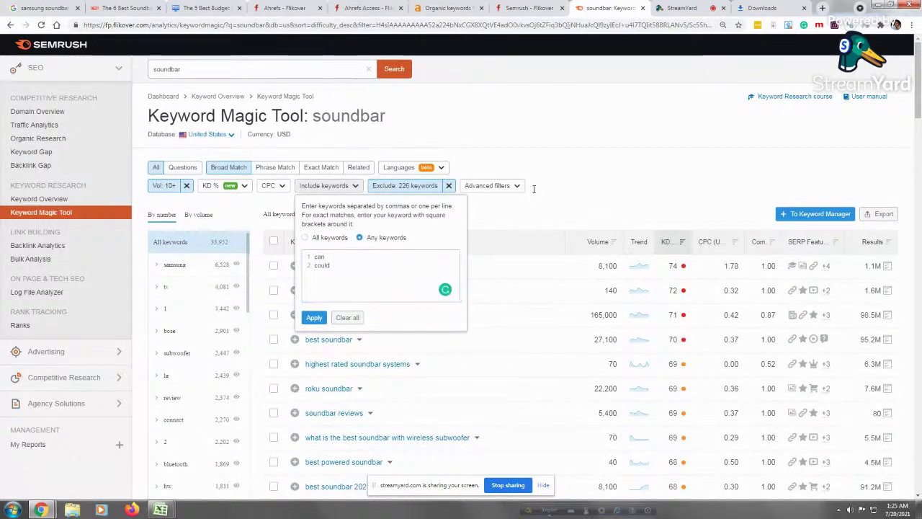
pyautogui.click(314, 317)
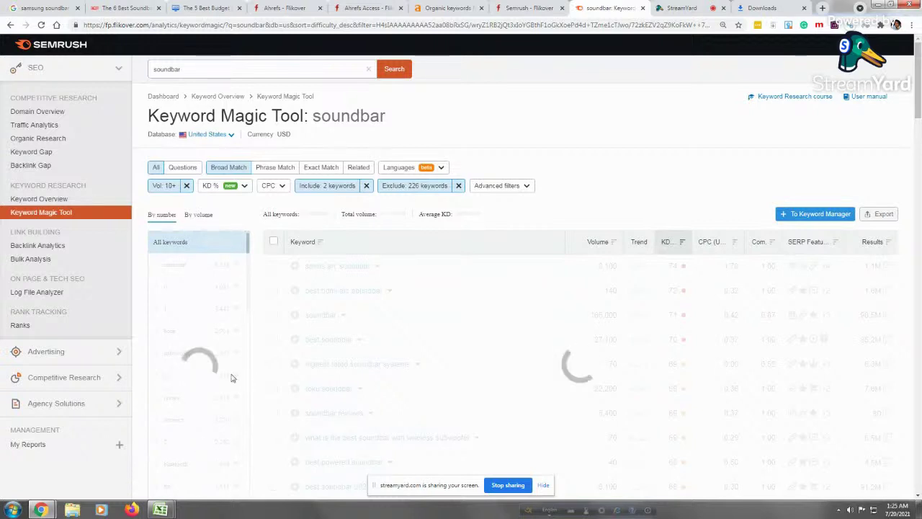
# Switch to the Book2 workbook in Excel and look over the uncolored keywords at the start of Sheet1
pyautogui.moveTo(160, 509)
pyautogui.click(109, 459)
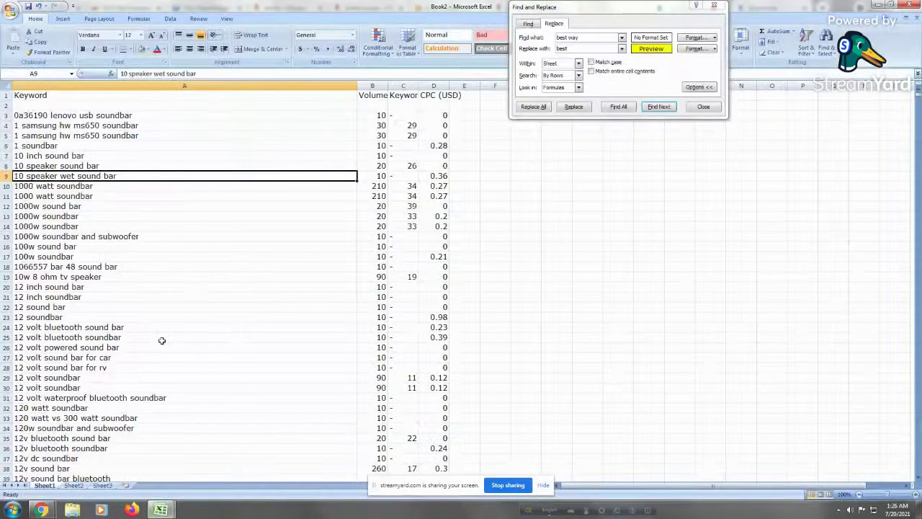
pyautogui.click(161, 340)
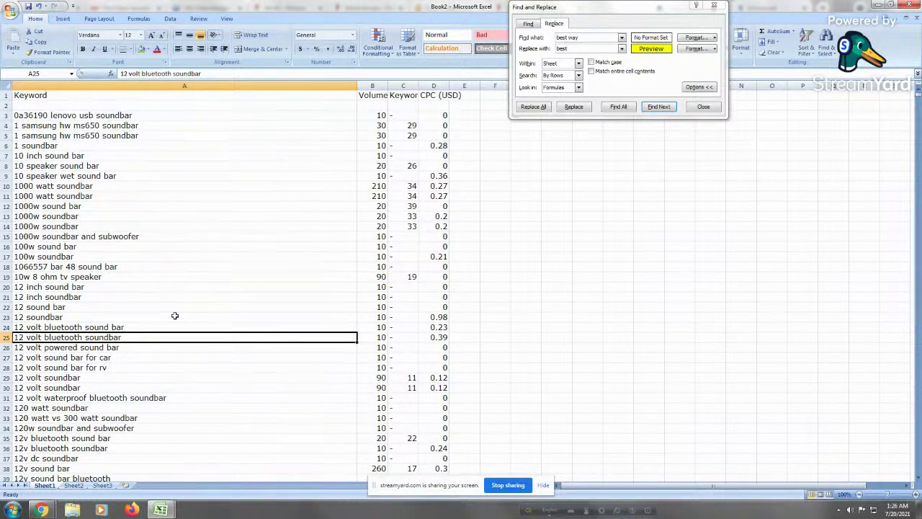
pyautogui.click(79, 269)
pyautogui.click(55, 178)
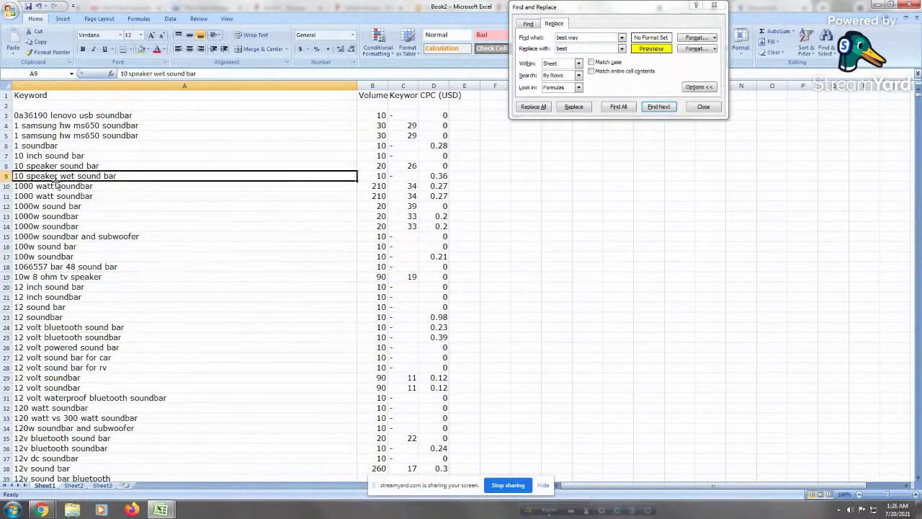
pyautogui.click(98, 256)
pyautogui.click(105, 214)
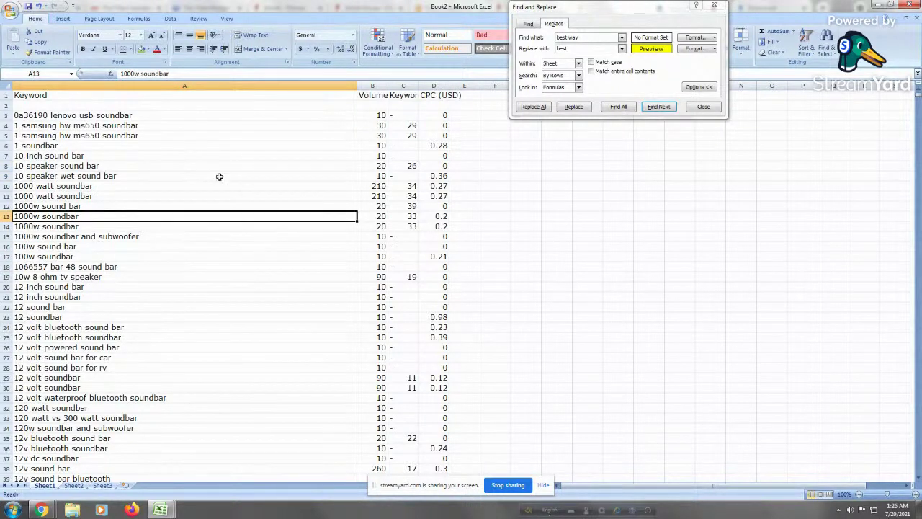
# Rename Sheet2, which holds the green question keywords, as Info
pyautogui.click(73, 484)
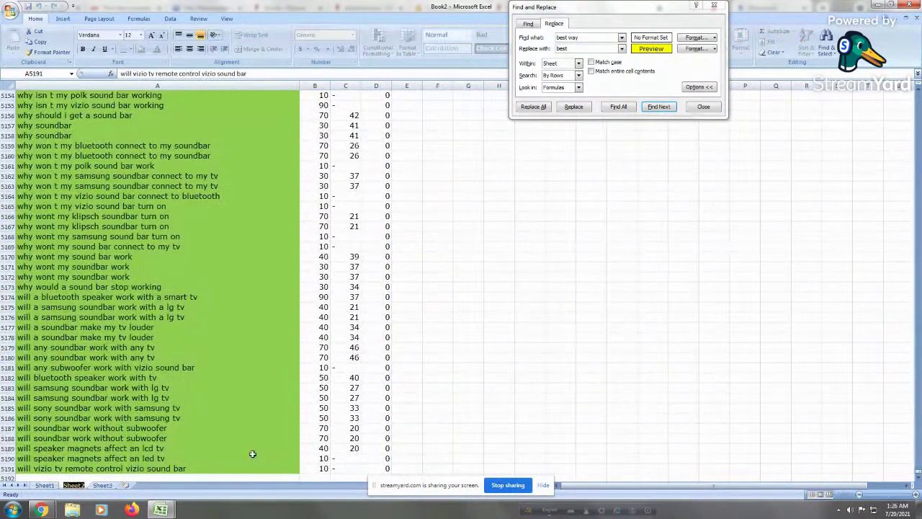
pyautogui.write('Info')
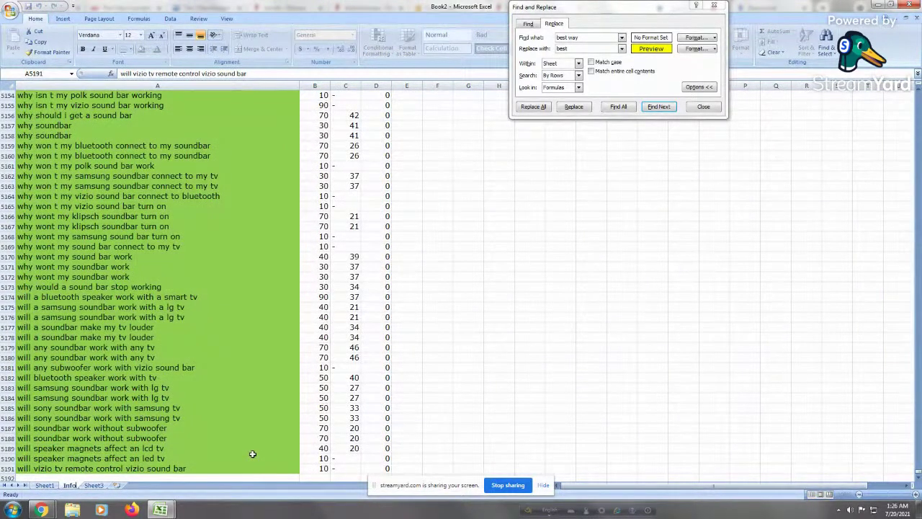
pyautogui.write('r')
pyautogui.press('BackSpace')
pyautogui.click(85, 206)
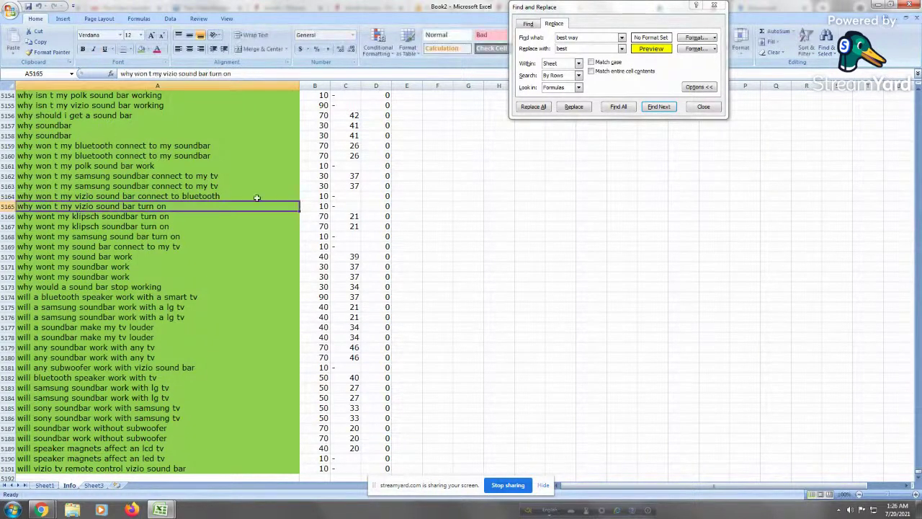
pyautogui.click(180, 237)
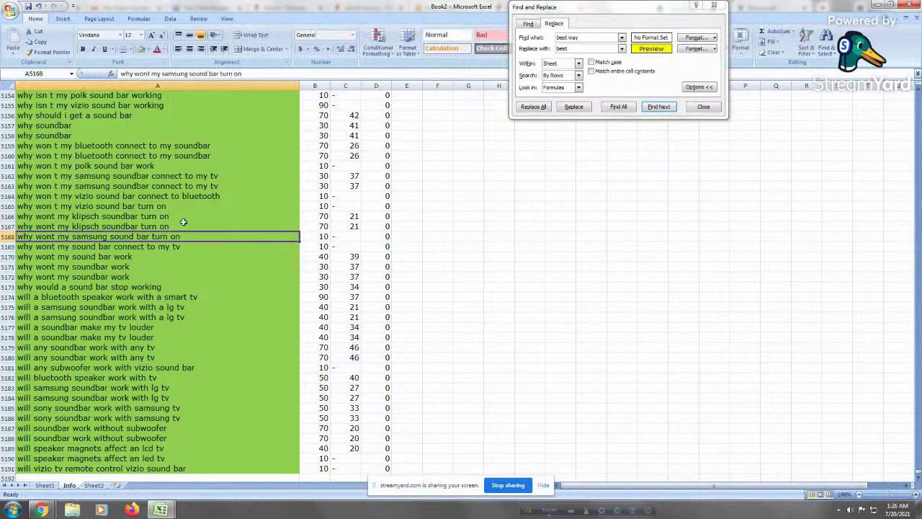
# Rename the empty Sheet3 as RoundUp and select its first cell
pyautogui.click(94, 486)
pyautogui.doubleClick(94, 485)
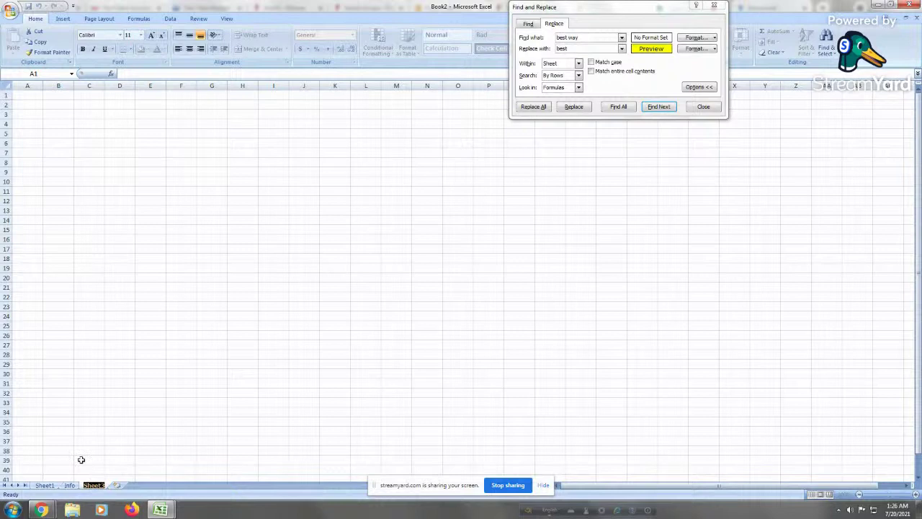
pyautogui.write('K')
pyautogui.write('ound')
pyautogui.write('Up')
pyautogui.click(118, 243)
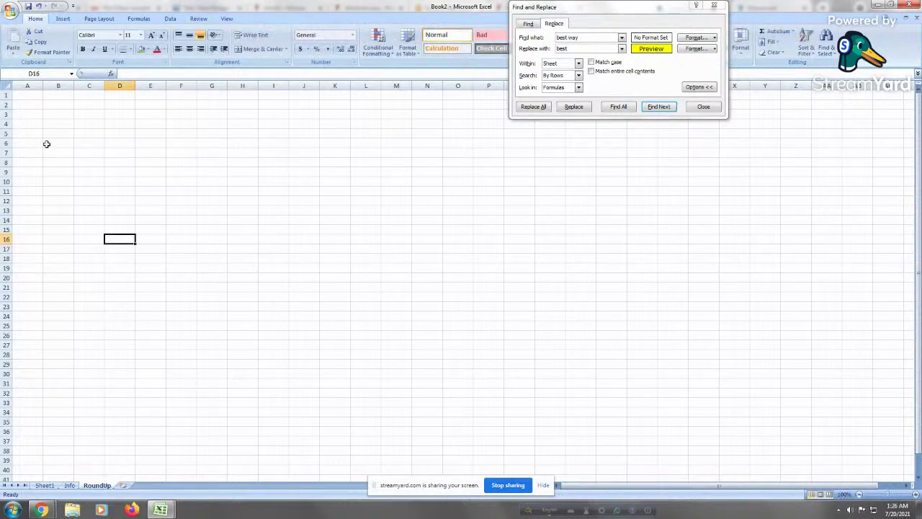
pyautogui.click(31, 100)
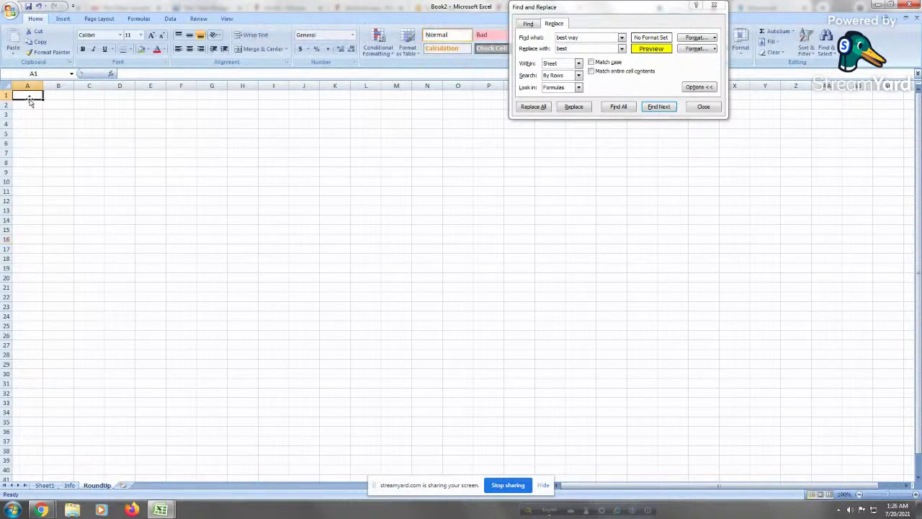
# Search Sheet1 for "best" and go through the matches down to the keywords that begin with it
pyautogui.click(44, 486)
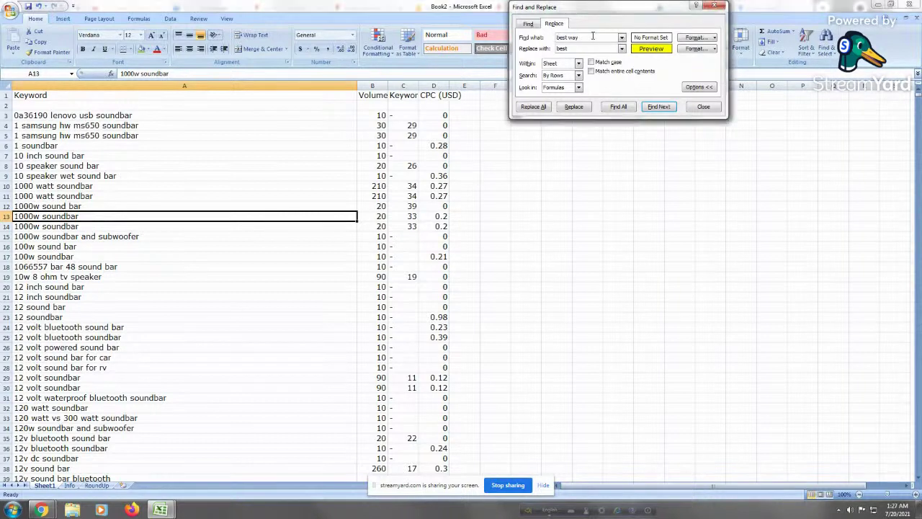
pyautogui.press('BackSpace')
pyautogui.press('BackSpace')
pyautogui.press('BackSpace')
pyautogui.press('BackSpace')
pyautogui.click(659, 107)
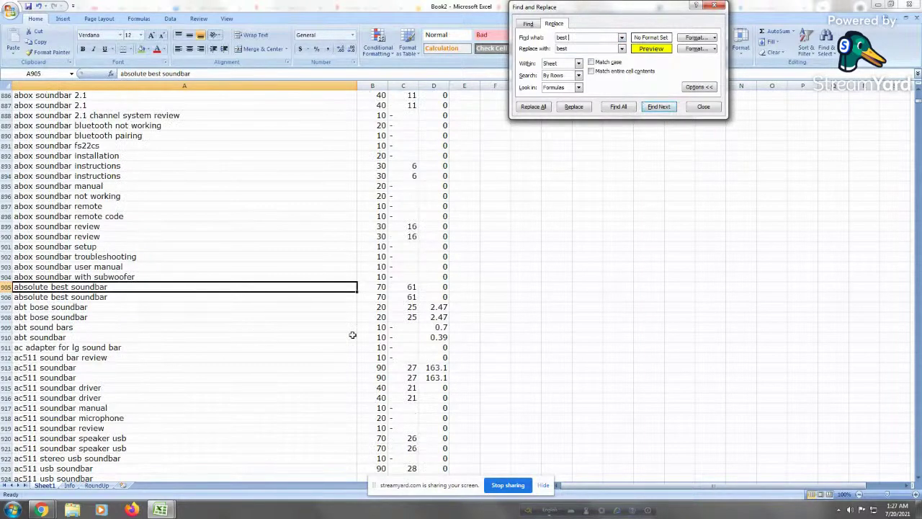
pyautogui.press('Return')
pyautogui.press('Return')
pyautogui.press('Return')
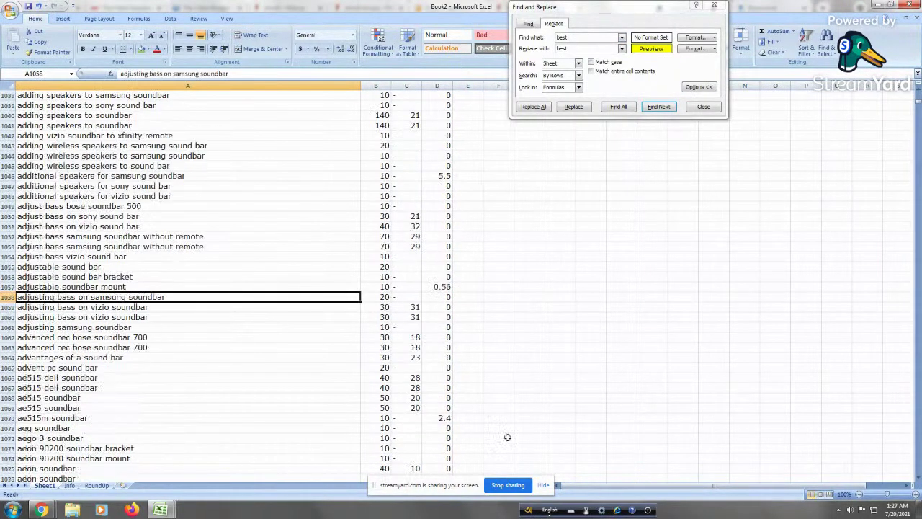
pyautogui.press('Return')
pyautogui.press('Return')
pyautogui.press('Return')
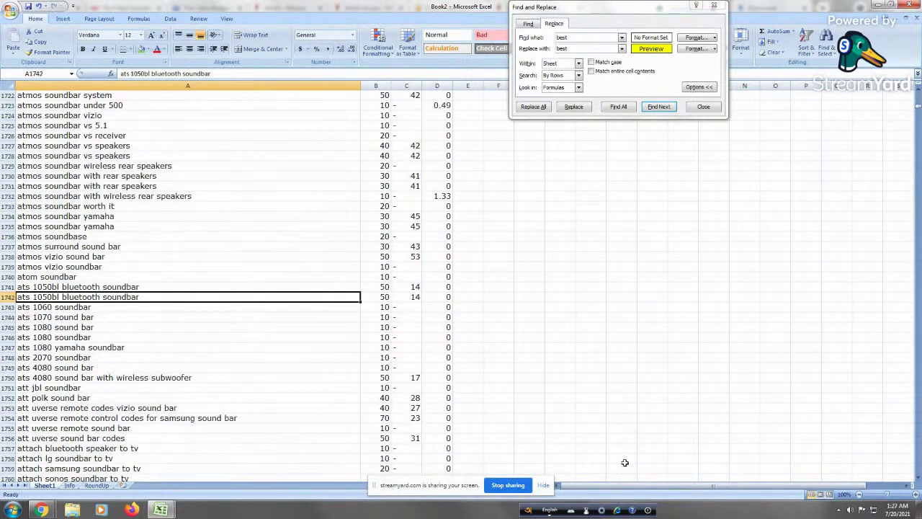
pyautogui.press('Return')
pyautogui.press('Return')
pyautogui.press('Return')
pyautogui.press('Return')
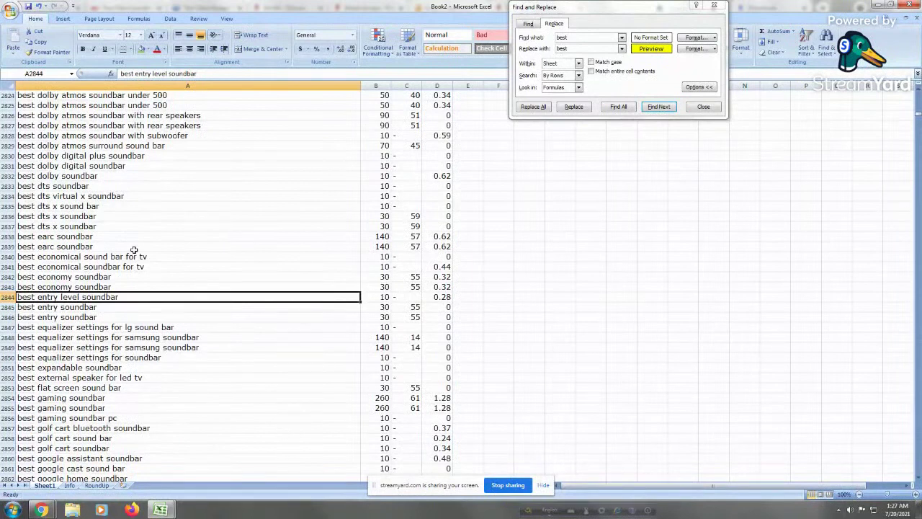
# Go up through the keywords beginning with "best" in Sheet1 to find where the block starts
pyautogui.click(126, 186)
pyautogui.press('Up')
pyautogui.press('Up')
pyautogui.press('Up')
pyautogui.press('Up')
pyautogui.press('Up')
pyautogui.press('Up')
pyautogui.press('Up')
pyautogui.press('Up')
pyautogui.press('Up')
pyautogui.press('Up')
pyautogui.press('Up')
pyautogui.press('Up')
pyautogui.press('Up')
pyautogui.press('Up')
pyautogui.press('Up')
pyautogui.press('Up')
pyautogui.press('Up')
pyautogui.press('Up')
pyautogui.press('Up')
pyautogui.press('Up')
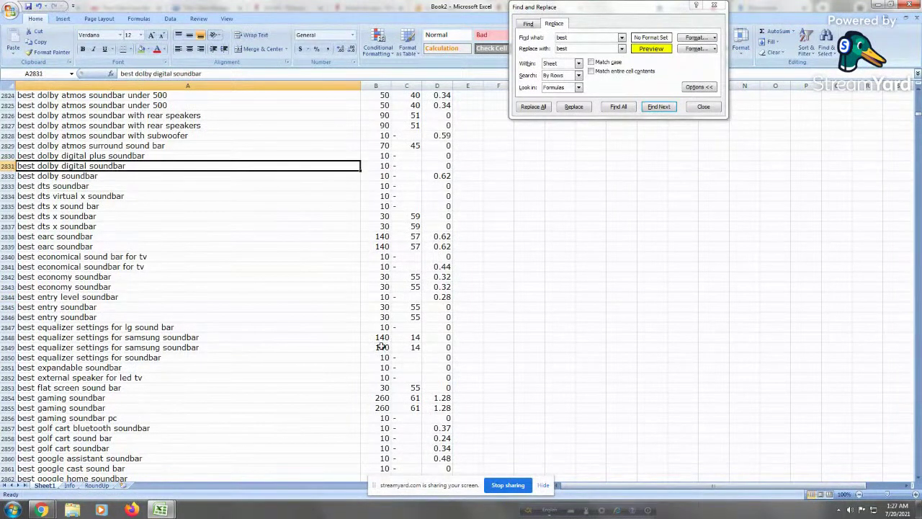
pyautogui.press('Up')
pyautogui.press('Up')
pyautogui.press('Up')
pyautogui.press('Up')
pyautogui.press('Up')
pyautogui.press('Up')
pyautogui.press('Up')
pyautogui.press('Up')
pyautogui.press('Up')
pyautogui.press('Up')
pyautogui.press('Up')
pyautogui.press('Up')
pyautogui.press('Up')
pyautogui.press('Up')
pyautogui.press('Up')
pyautogui.press('Up')
pyautogui.press('Up')
pyautogui.press('Up')
pyautogui.press('Up')
pyautogui.press('Up')
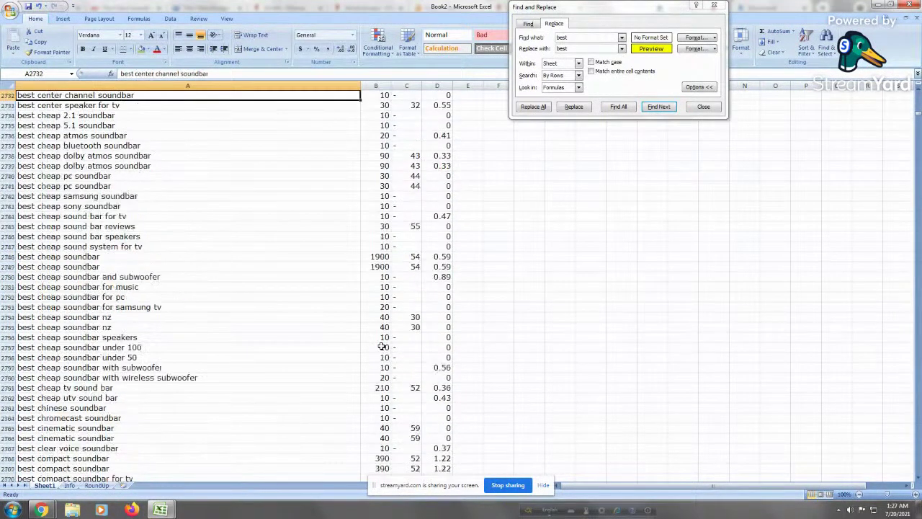
pyautogui.press('Up')
pyautogui.press('Up')
pyautogui.press('Up')
pyautogui.press('Up')
pyautogui.press('Up')
pyautogui.press('Up')
pyautogui.press('Up')
pyautogui.press('Up')
pyautogui.press('Up')
pyautogui.press('Up')
pyautogui.press('Up')
pyautogui.press('Up')
pyautogui.press('Up')
pyautogui.press('Up')
pyautogui.press('Up')
pyautogui.press('Up')
pyautogui.press('Up')
pyautogui.press('Up')
pyautogui.press('Up')
pyautogui.press('Up')
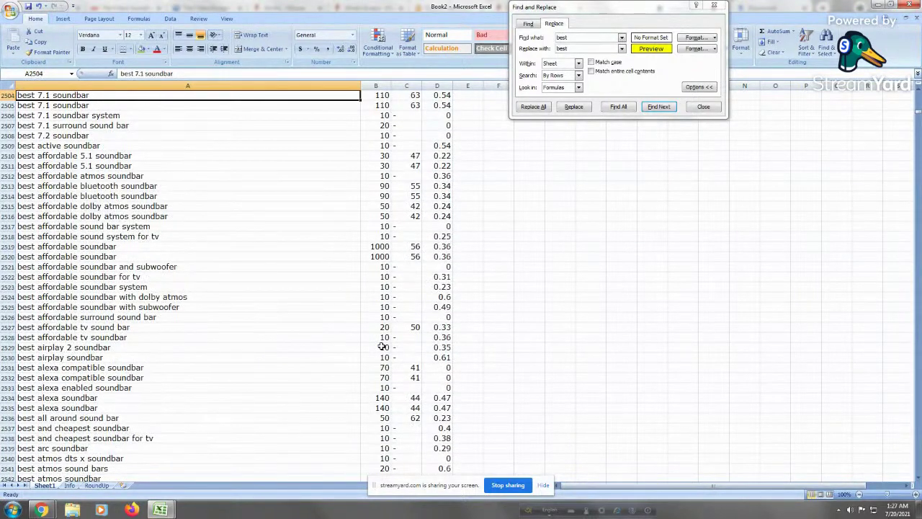
pyautogui.press('Up')
pyautogui.press('Up')
pyautogui.press('Up')
pyautogui.press('Up')
pyautogui.press('Up')
pyautogui.press('Up')
pyautogui.press('Up')
pyautogui.press('Up')
pyautogui.press('Up')
pyautogui.press('Up')
pyautogui.press('Up')
pyautogui.press('Up')
pyautogui.press('Up')
pyautogui.press('Up')
pyautogui.press('Up')
pyautogui.press('Up')
pyautogui.press('Up')
pyautogui.press('Up')
pyautogui.press('Up')
pyautogui.press('Up')
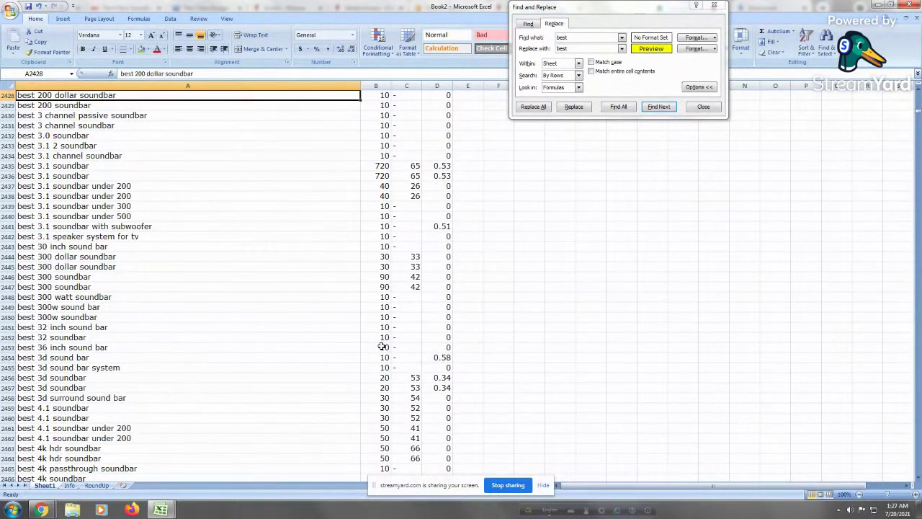
pyautogui.press('Up')
pyautogui.press('Up')
pyautogui.press('Up')
pyautogui.press('Up')
pyautogui.press('Up')
pyautogui.press('Up')
pyautogui.press('Up')
pyautogui.press('Up')
pyautogui.press('Up')
pyautogui.press('Up')
pyautogui.press('Up')
pyautogui.press('Up')
pyautogui.press('Up')
pyautogui.press('Up')
pyautogui.press('Up')
pyautogui.press('Up')
pyautogui.press('Up')
pyautogui.press('Up')
pyautogui.press('Up')
pyautogui.press('Up')
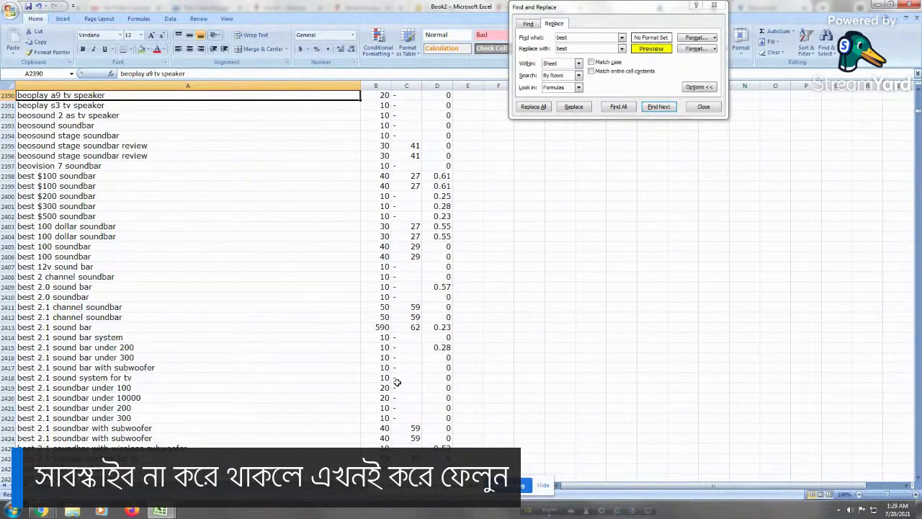
# Fill the column A keywords from the first "best $100 soundbar" down to "best zvox soundbar" with green
pyautogui.click(138, 175)
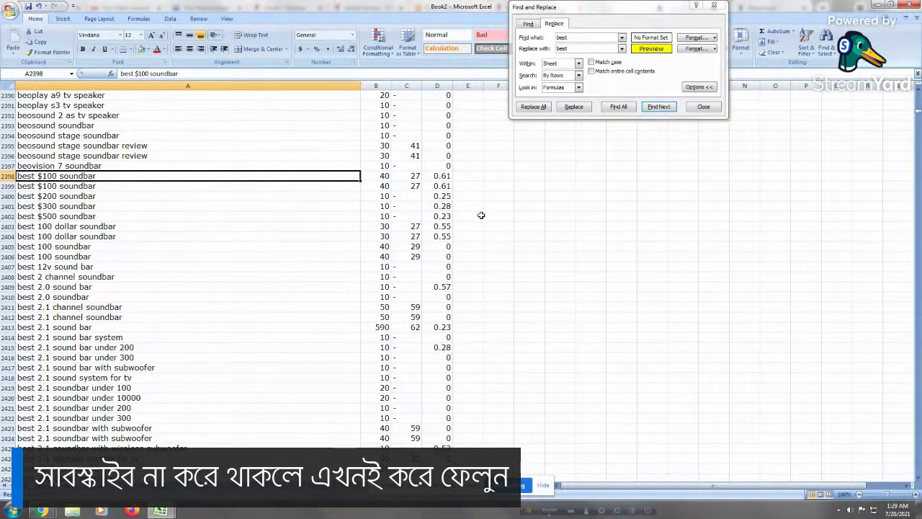
pyautogui.hotkey('shift', 'Right')
pyautogui.hotkey('shift', 'Right')
pyautogui.hotkey('shift', 'Right')
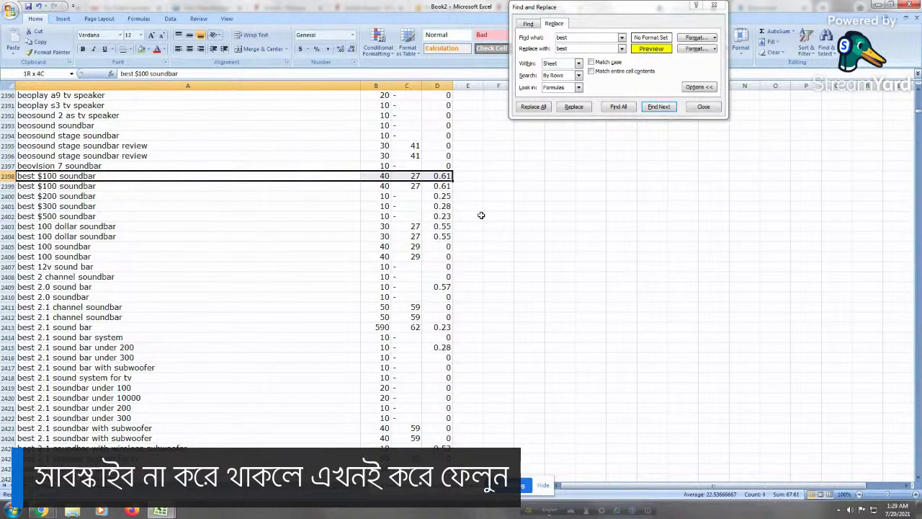
pyautogui.hotkey('shift', 'pagedown')
pyautogui.hotkey('shift', 'pagedown')
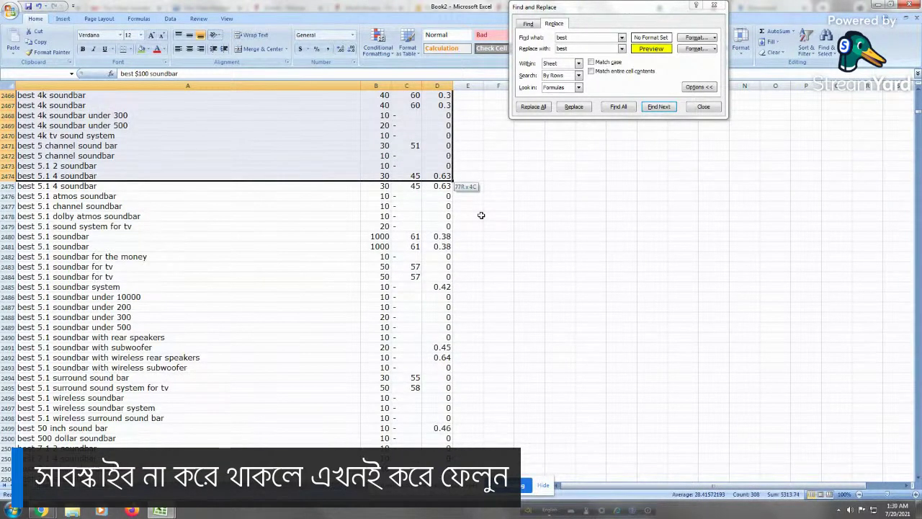
pyautogui.hotkey('shift', 'pagedown')
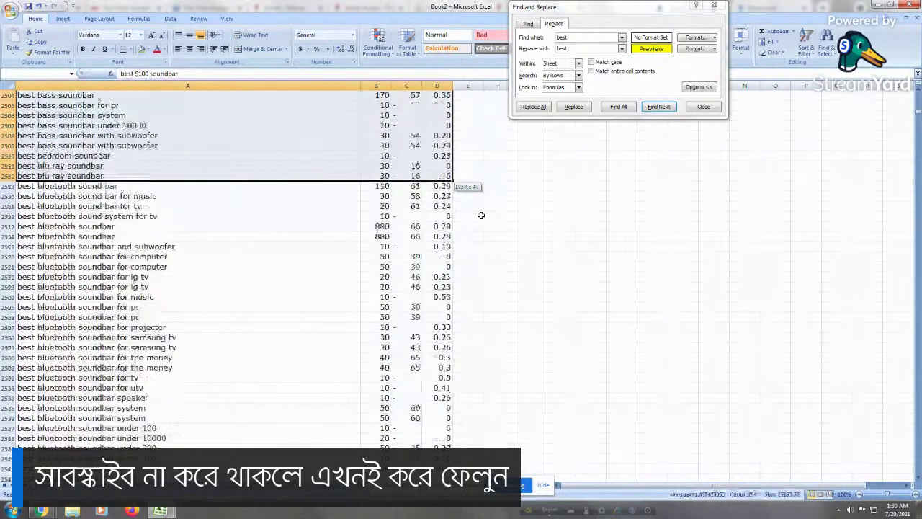
pyautogui.hotkey('shift', 'pagedown')
pyautogui.hotkey('shift', 'pagedown')
pyautogui.hotkey('shift', 'pagedown')
pyautogui.hotkey('shift', 'pagedown')
pyautogui.hotkey('shift', 'pagedown')
pyautogui.hotkey('shift', 'pagedown')
pyautogui.hotkey('shift', 'pagedown')
pyautogui.hotkey('shift', 'pagedown')
pyautogui.hotkey('shift', 'pagedown')
pyautogui.hotkey('shift', 'pagedown')
pyautogui.hotkey('shift', 'pagedown')
pyautogui.hotkey('shift', 'pagedown')
pyautogui.hotkey('shift', 'pagedown')
pyautogui.hotkey('shift', 'pagedown')
pyautogui.hotkey('shift', 'pagedown')
pyautogui.hotkey('shift', 'pagedown')
pyautogui.hotkey('shift', 'pagedown')
pyautogui.hotkey('shift', 'pagedown')
pyautogui.hotkey('shift', 'pagedown')
pyautogui.hotkey('shift', 'pagedown')
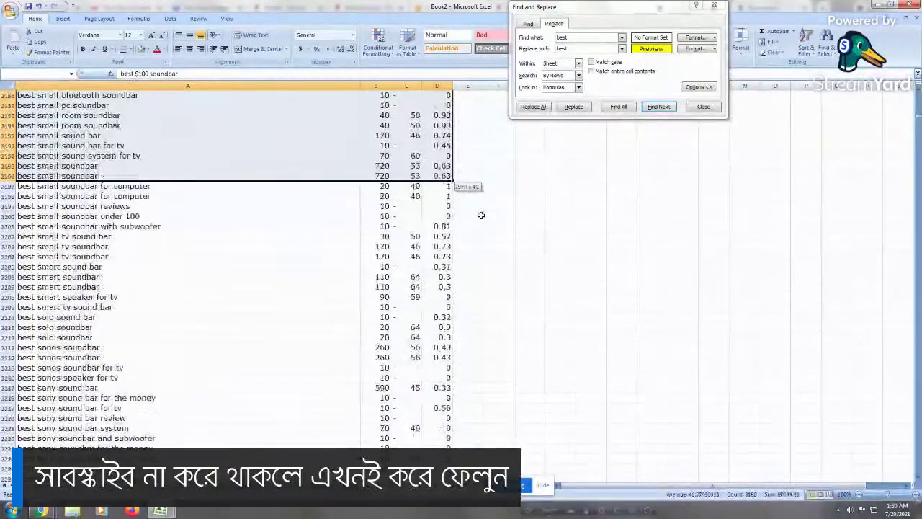
pyautogui.hotkey('shift', 'pagedown')
pyautogui.hotkey('shift', 'pagedown')
pyautogui.hotkey('shift', 'pagedown')
pyautogui.hotkey('shift', 'pagedown')
pyautogui.hotkey('shift', 'pagedown')
pyautogui.hotkey('shift', 'pagedown')
pyautogui.hotkey('shift', 'pagedown')
pyautogui.hotkey('shift', 'pagedown')
pyautogui.hotkey('shift', 'pagedown')
pyautogui.hotkey('shift', 'pagedown')
pyautogui.hotkey('shift', 'pagedown')
pyautogui.hotkey('shift', 'pagedown')
pyautogui.hotkey('shift', 'pagedown')
pyautogui.hotkey('shift', 'pagedown')
pyautogui.hotkey('shift', 'pagedown')
pyautogui.hotkey('shift', 'pagedown')
pyautogui.hotkey('shift', 'pagedown')
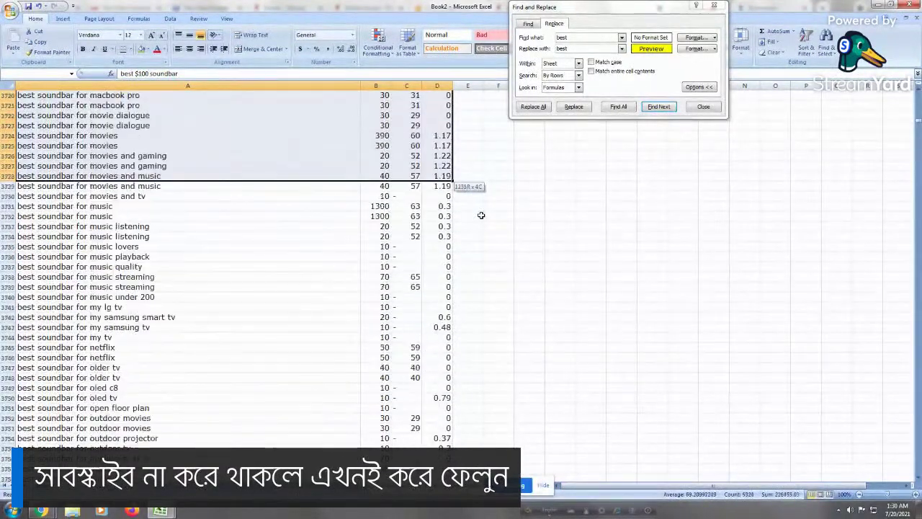
pyautogui.hotkey('shift', 'pagedown')
pyautogui.hotkey('shift', 'pagedown')
pyautogui.hotkey('shift', 'pagedown')
pyautogui.hotkey('shift', 'pagedown')
pyautogui.hotkey('shift', 'pagedown')
pyautogui.hotkey('shift', 'pagedown')
pyautogui.hotkey('shift', 'pagedown')
pyautogui.hotkey('shift', 'pagedown')
pyautogui.hotkey('shift', 'pagedown')
pyautogui.hotkey('shift', 'pagedown')
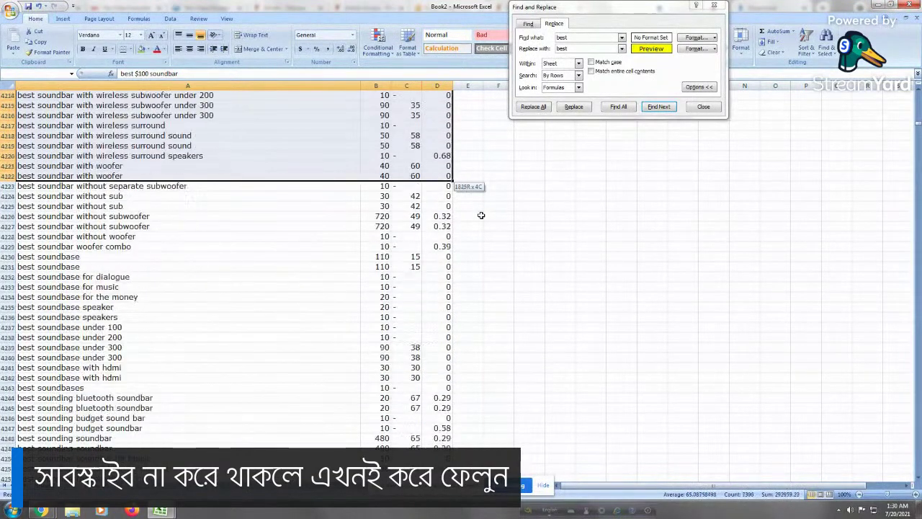
pyautogui.hotkey('shift', 'pagedown')
pyautogui.hotkey('shift', 'pagedown')
pyautogui.hotkey('shift', 'pagedown')
pyautogui.hotkey('shift', 'pagedown')
pyautogui.hotkey('shift', 'pagedown')
pyautogui.hotkey('shift', 'pagedown')
pyautogui.hotkey('shift', 'pagedown')
pyautogui.hotkey('shift', 'pagedown')
pyautogui.hotkey('shift', 'pagedown')
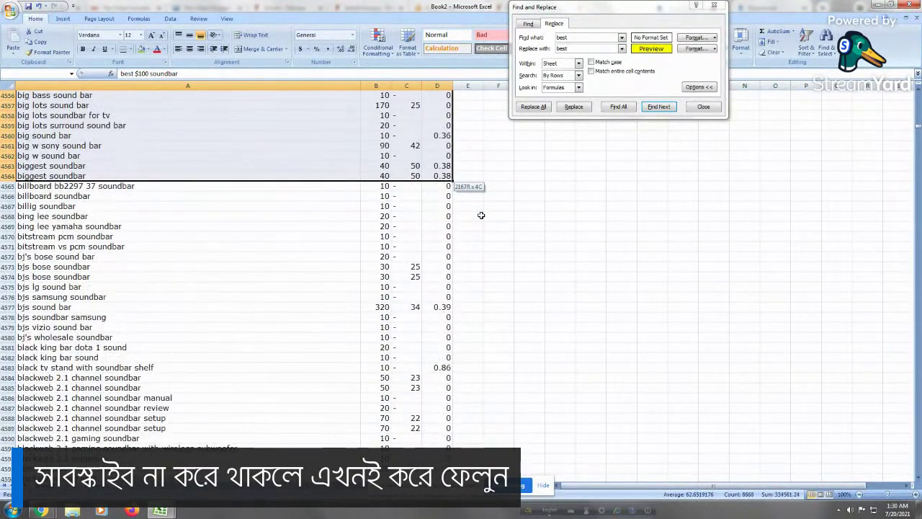
pyautogui.hotkey('shift', 'Left')
pyautogui.hotkey('shift', 'Left')
pyautogui.hotkey('shift', 'Left')
pyautogui.hotkey('shift', 'pageup')
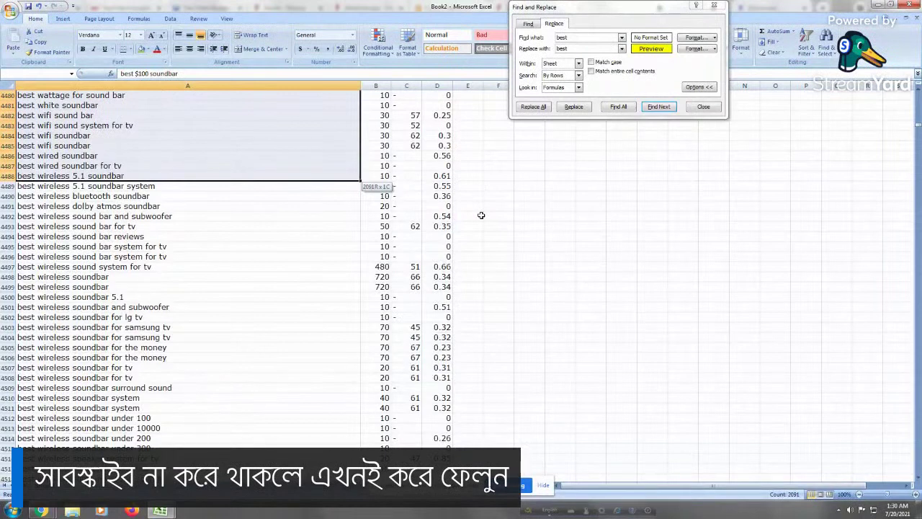
pyautogui.hotkey('shift', 'Down')
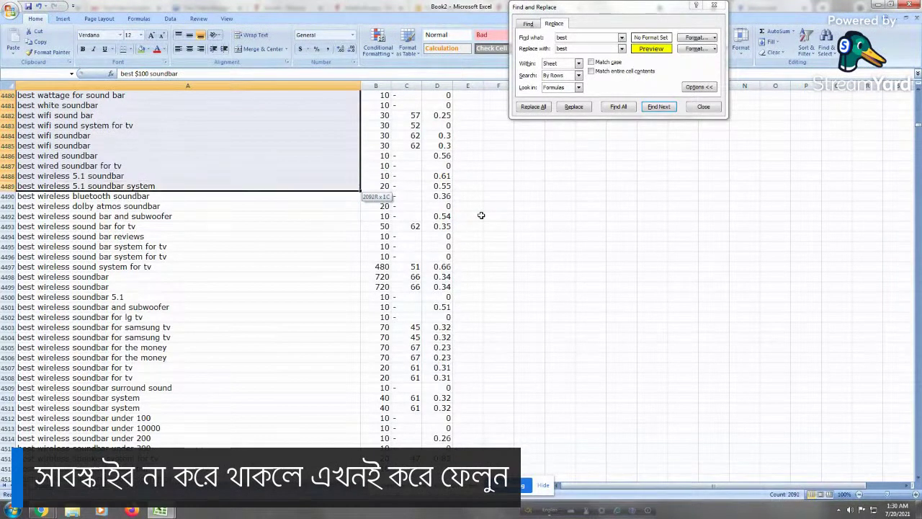
pyautogui.hotkey('shift', 'pagedown')
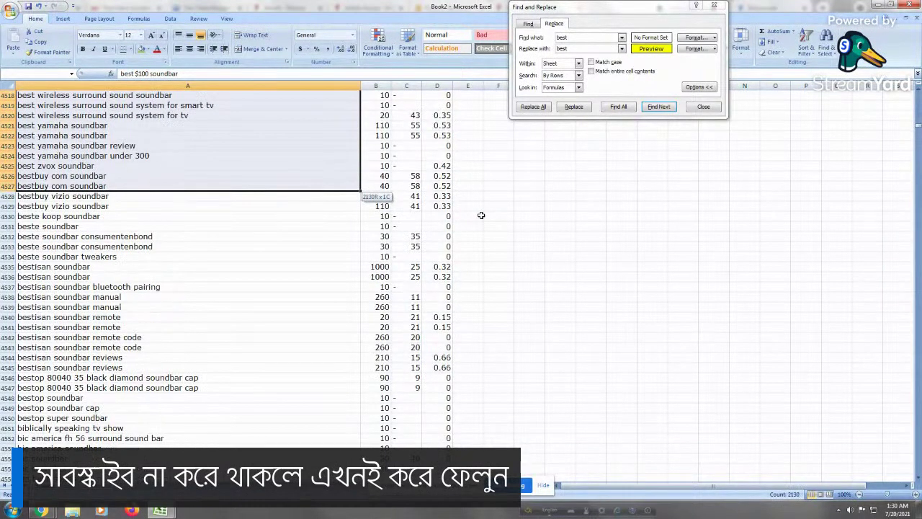
pyautogui.hotkey('shift', 'Up')
pyautogui.hotkey('shift', 'Up')
pyautogui.hotkey('shift', 'Up')
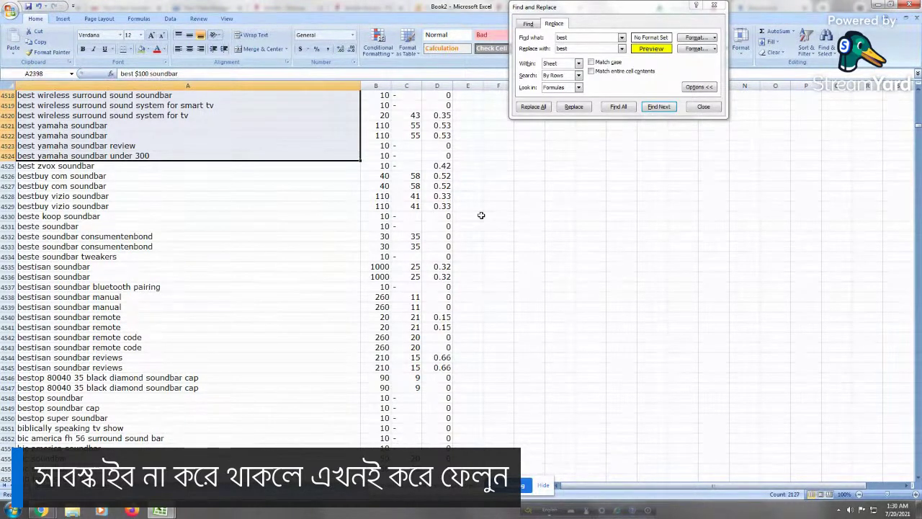
pyautogui.hotkey('shift', 'Down')
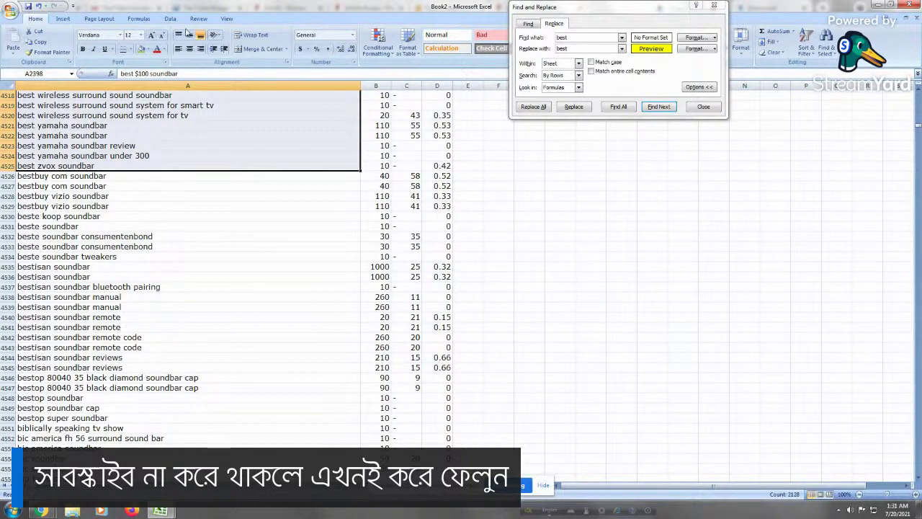
pyautogui.click(141, 48)
pyautogui.click(83, 256)
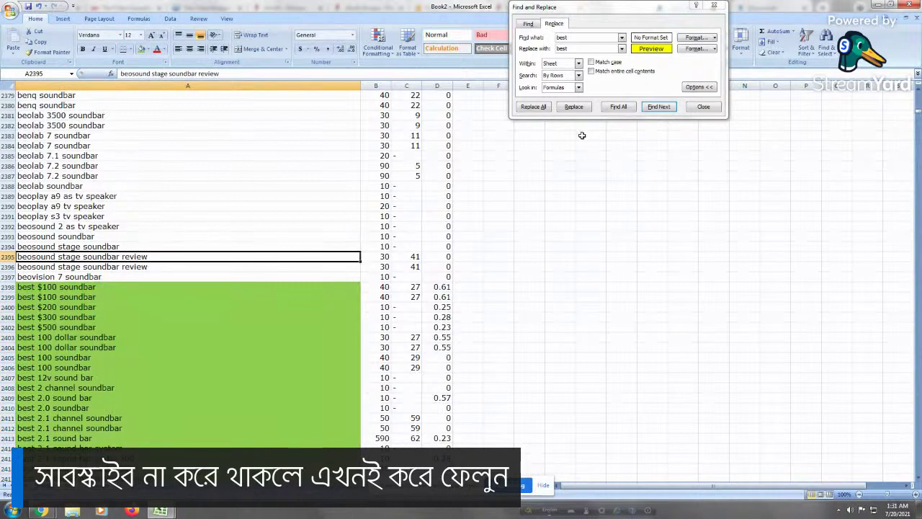
# Change the replacement format in Find and Replace to a red fill
pyautogui.click(693, 48)
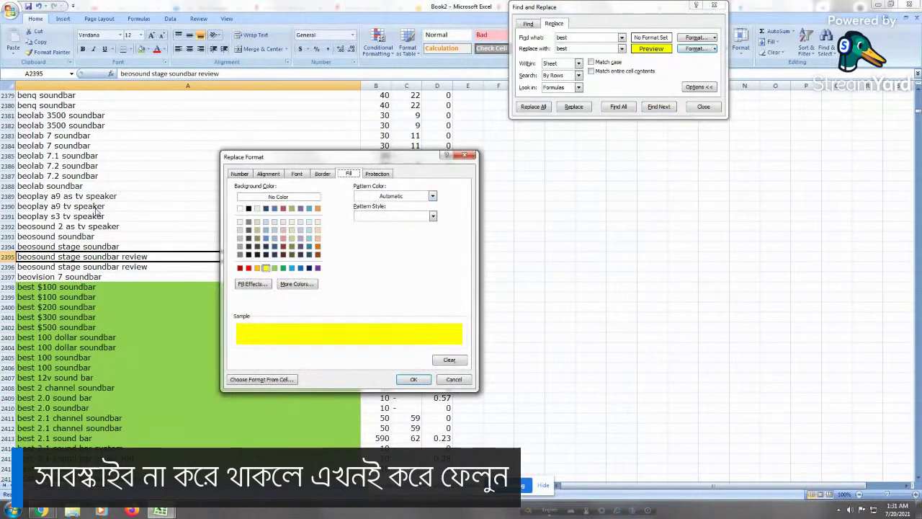
pyautogui.click(249, 268)
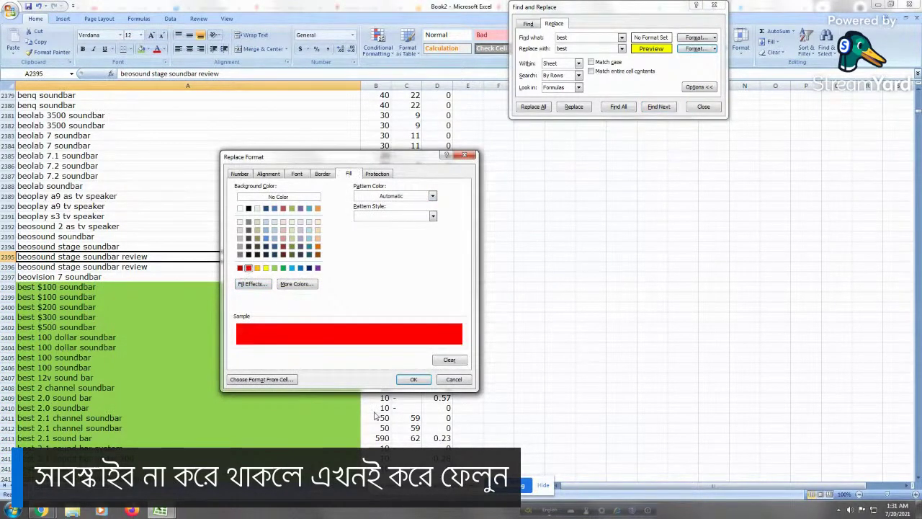
pyautogui.click(414, 379)
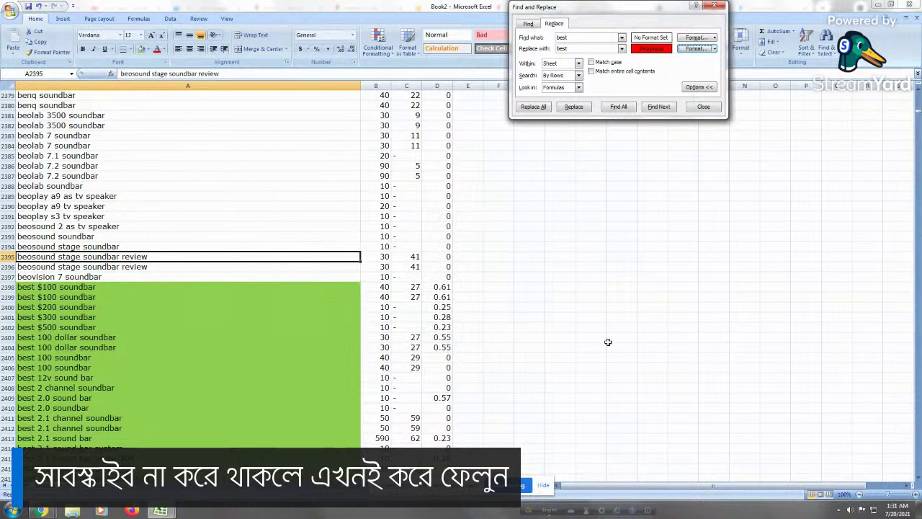
# Replace every "bestbuy" in column A with the same word in the red fill format
pyautogui.click(581, 38)
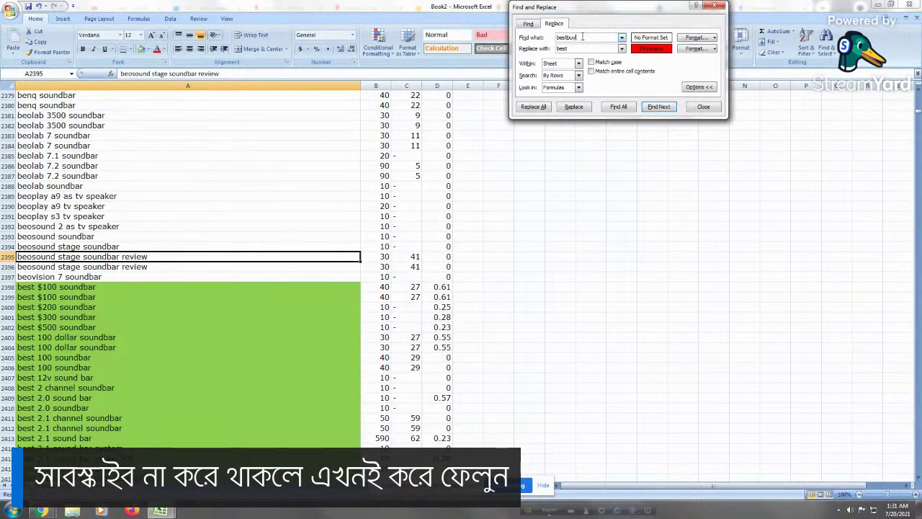
pyautogui.doubleClick(572, 37)
pyautogui.hotkey('ctrl', 'c')
pyautogui.press('Tab')
pyautogui.hotkey('ctrl', 'v')
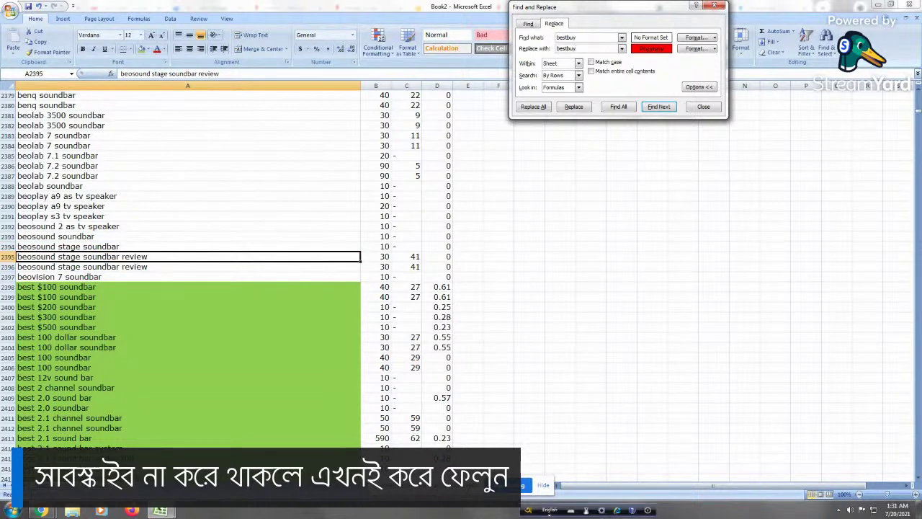
pyautogui.click(261, 196)
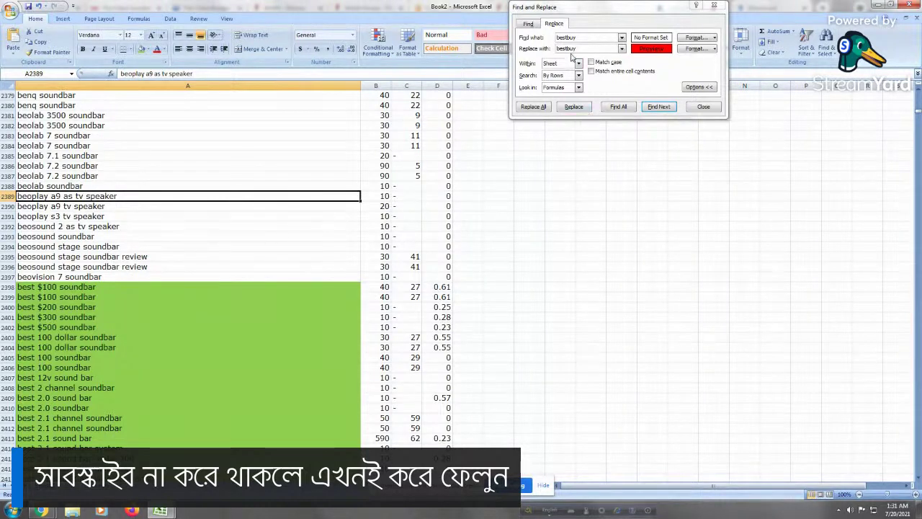
pyautogui.click(224, 257)
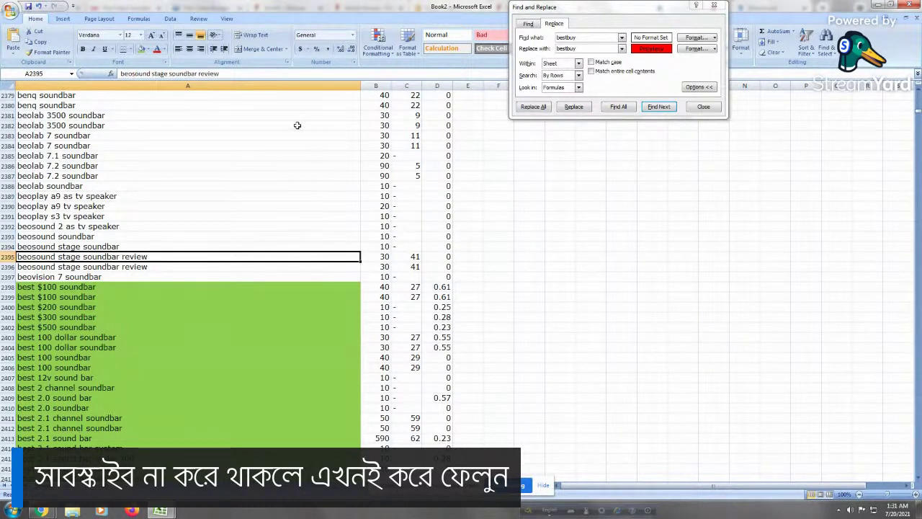
pyautogui.click(289, 85)
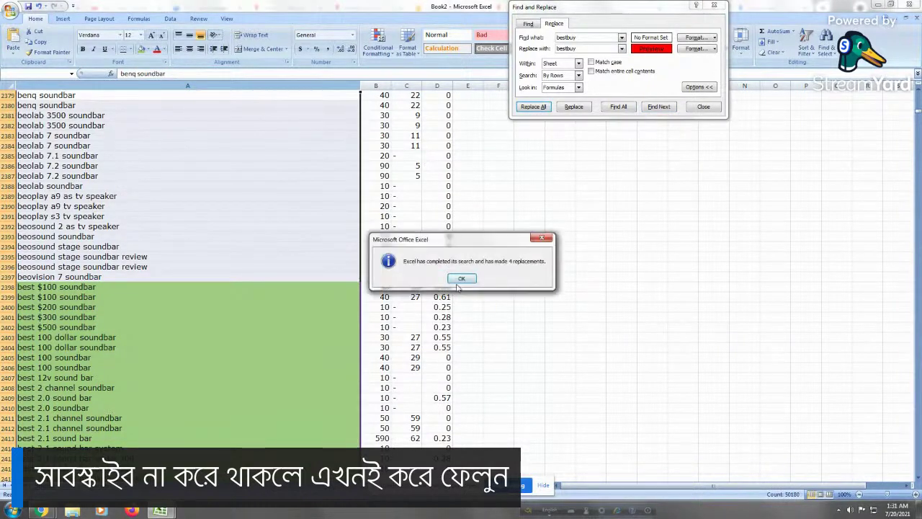
pyautogui.click(461, 278)
pyautogui.click(185, 317)
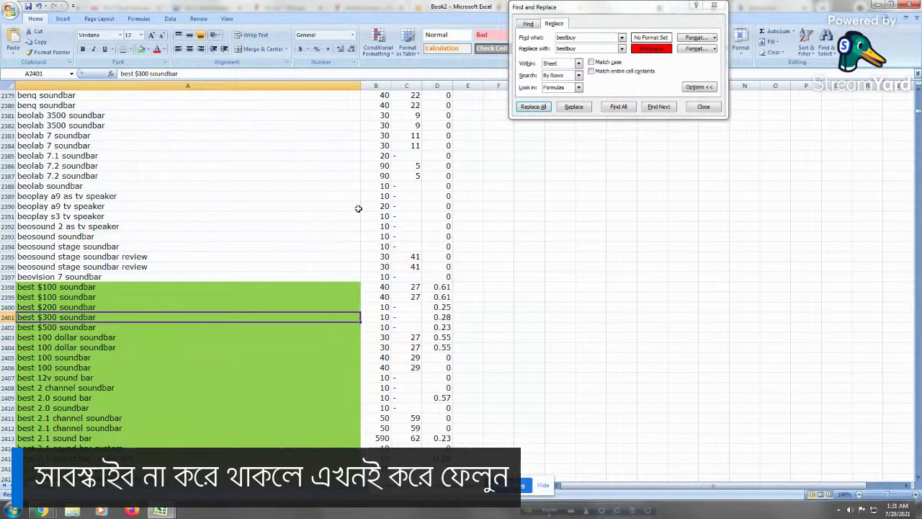
# Find the red "bestbuy" keywords below the green block and delete their four rows, 4526 to 4529
pyautogui.click(658, 106)
pyautogui.click(658, 106)
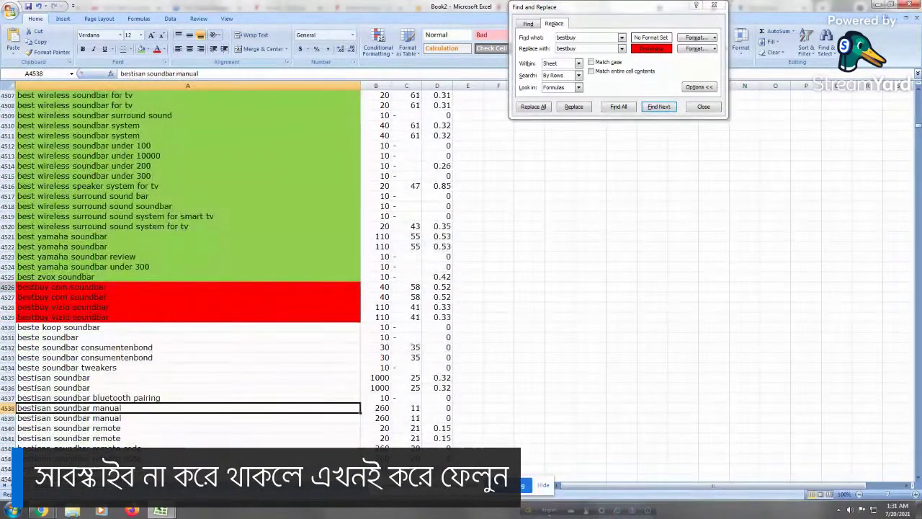
pyautogui.moveTo(7, 287); pyautogui.dragTo(7, 314)
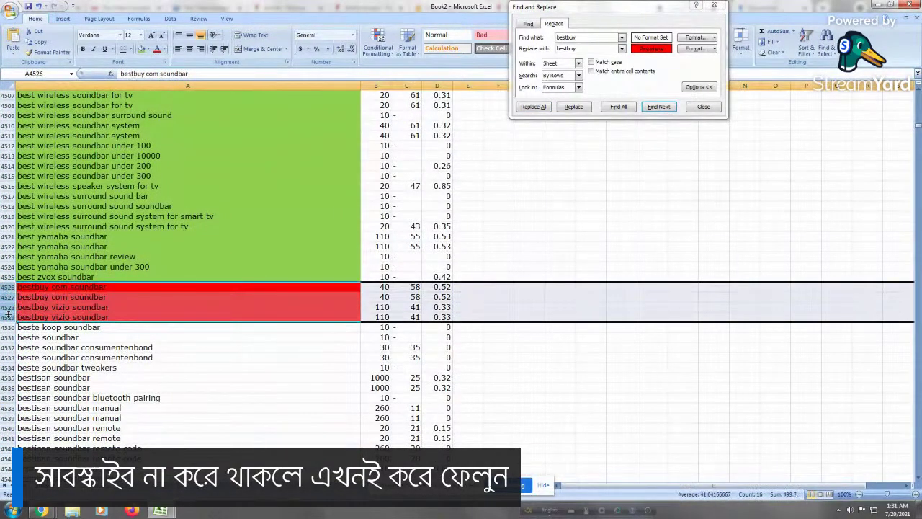
pyautogui.rightClick(7, 314)
pyautogui.click(50, 373)
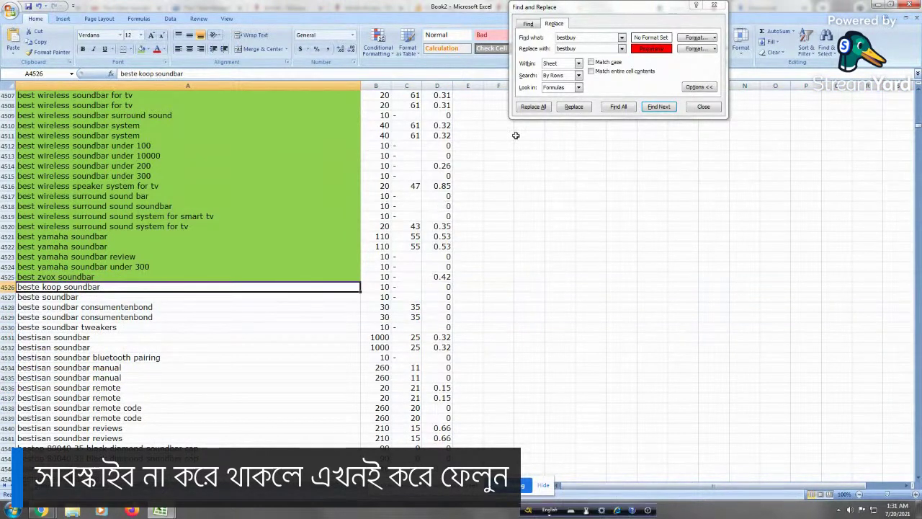
# Examine the "beste" and "bestisan" keywords directly below the green block
pyautogui.moveTo(199, 381); pyautogui.dragTo(200, 373)
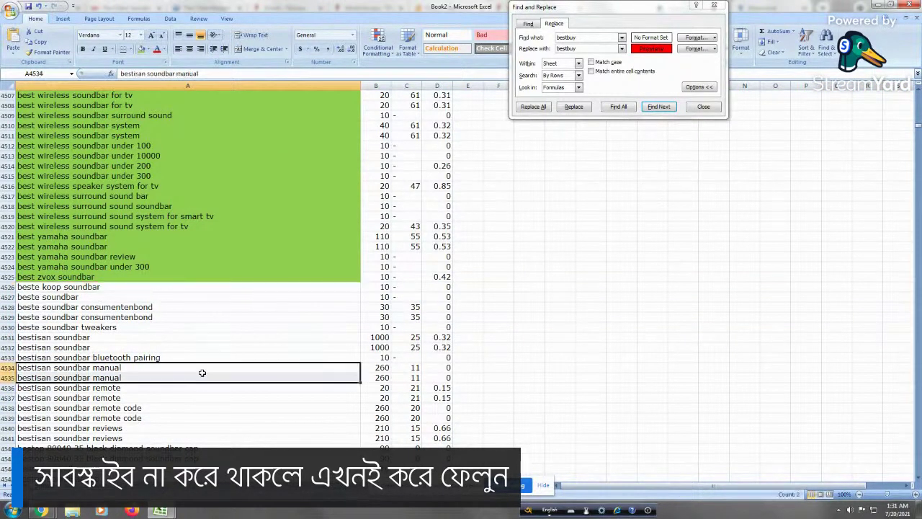
pyautogui.click(158, 322)
pyautogui.click(129, 288)
pyautogui.moveTo(129, 288); pyautogui.dragTo(129, 307)
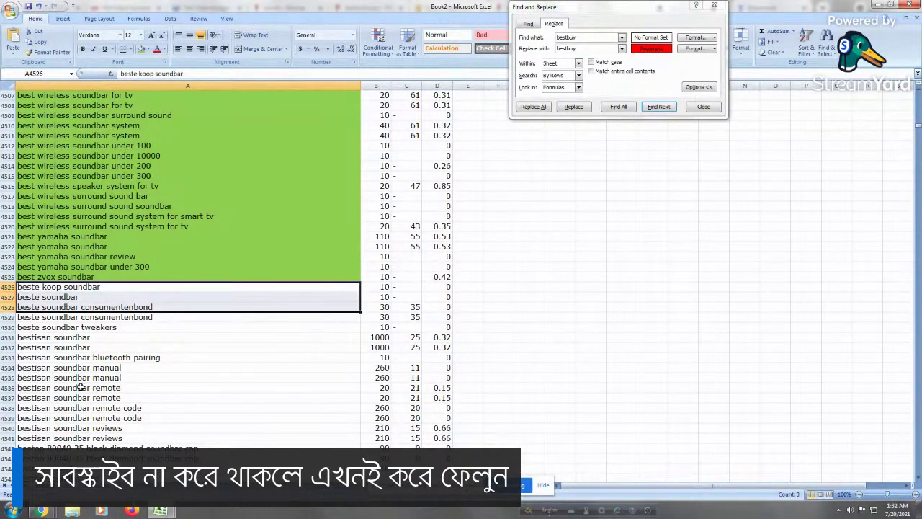
pyautogui.click(28, 308)
pyautogui.doubleClick(19, 296)
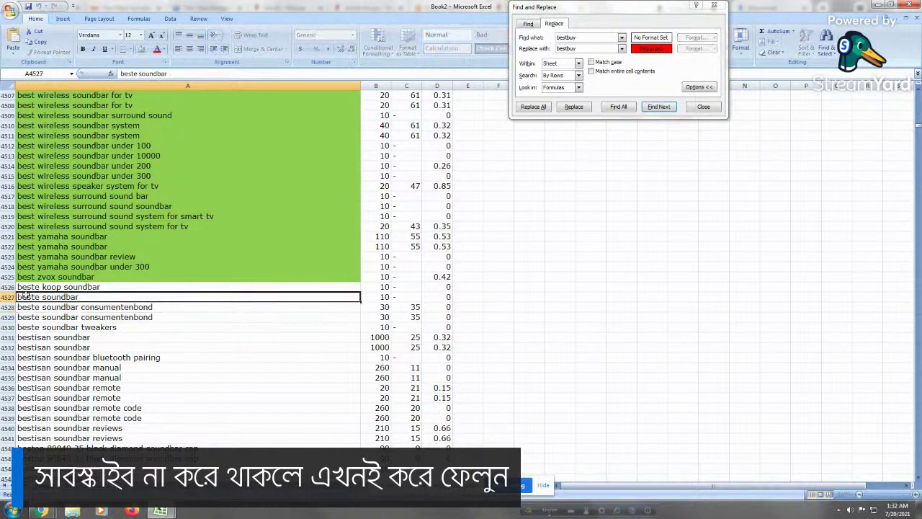
pyautogui.doubleClick(26, 297)
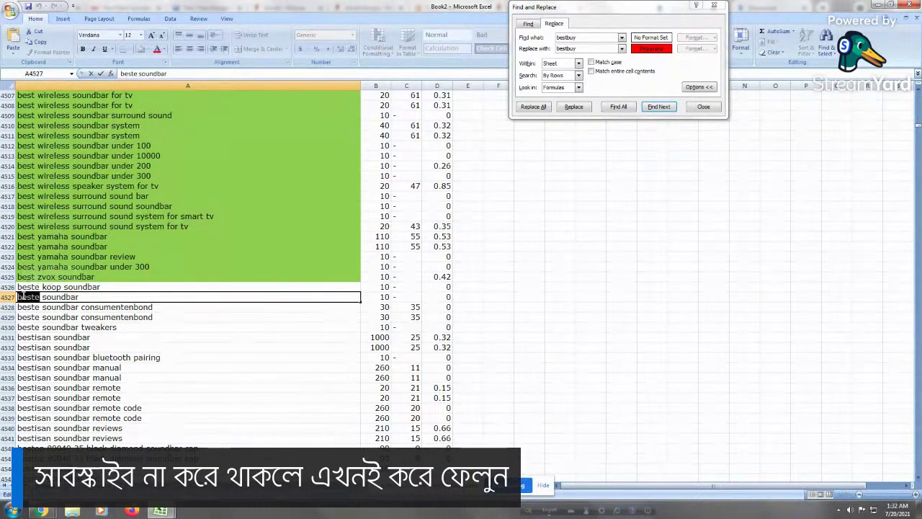
pyautogui.click(25, 287)
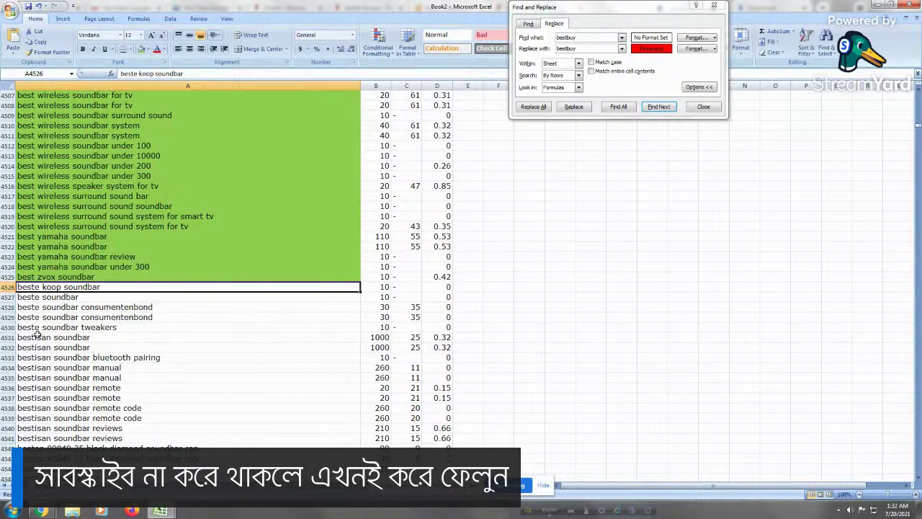
pyautogui.moveTo(36, 328); pyautogui.dragTo(40, 287)
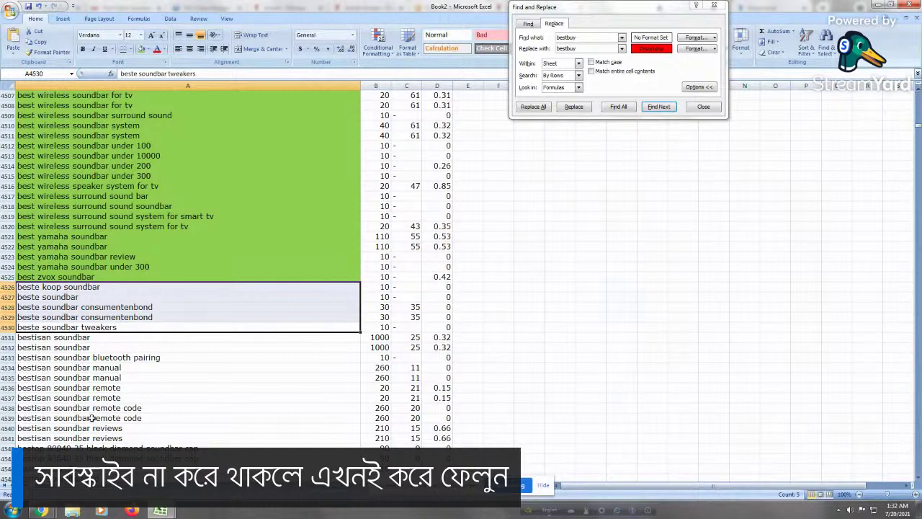
# Change the Find and Replace search term to "cheap" and look for its next occurrence
pyautogui.click(917, 332)
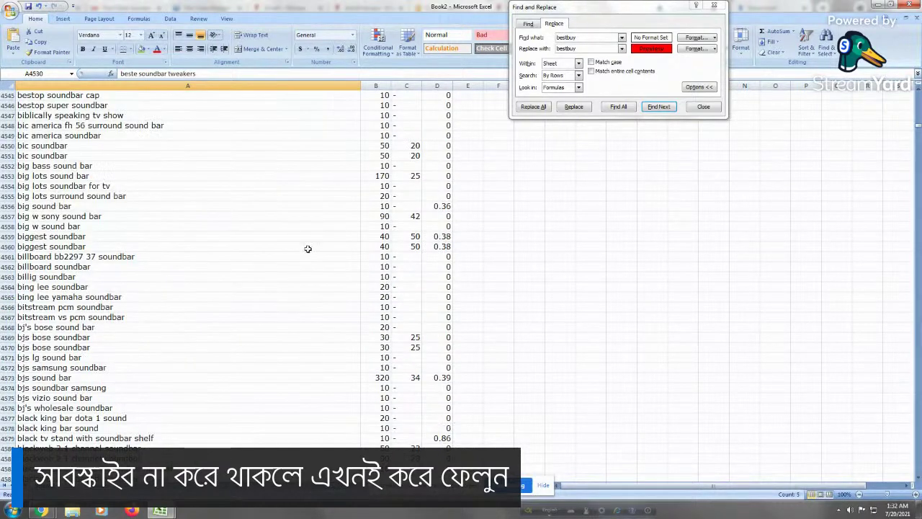
pyautogui.click(86, 246)
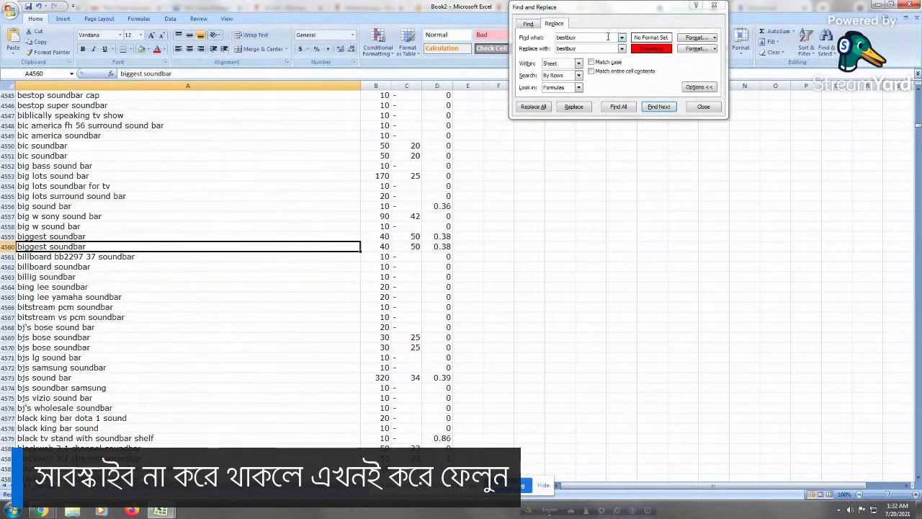
pyautogui.hotkey('ctrl', 'h')
pyautogui.write('c')
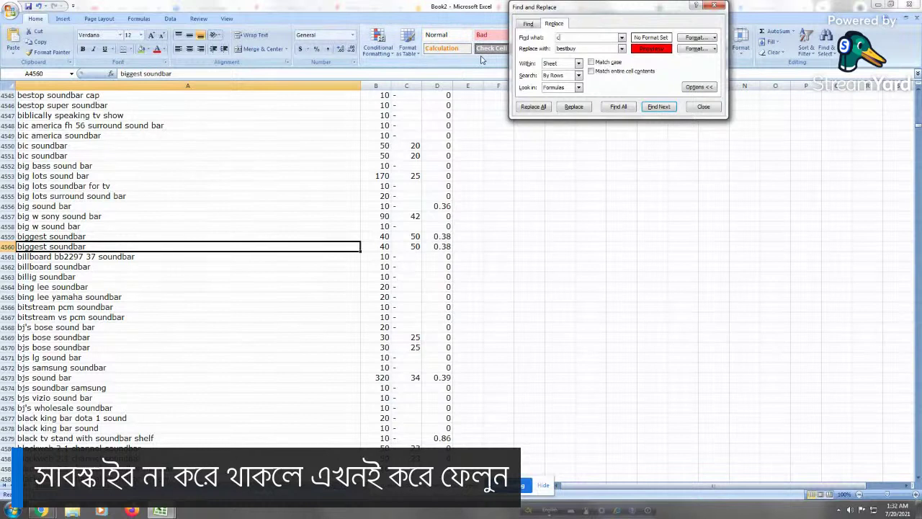
pyautogui.write('heap')
pyautogui.click(659, 106)
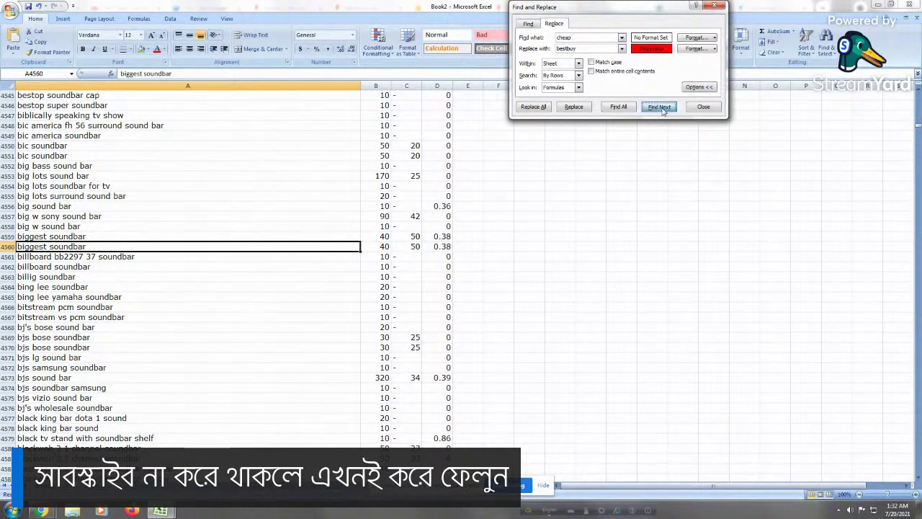
# Look through the "bose" and following keywords in column A for the block of keywords beginning with "cheap"
pyautogui.click(86, 367)
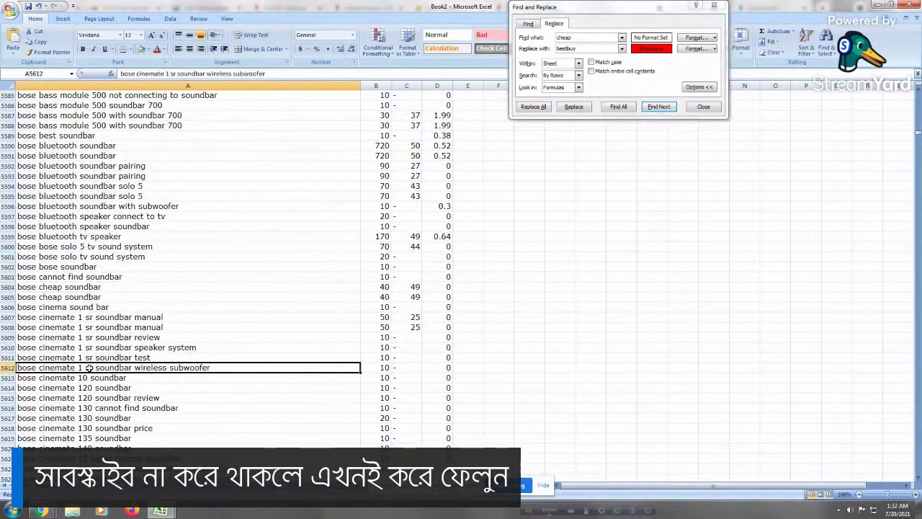
pyautogui.press('pagedown')
pyautogui.press('pagedown')
pyautogui.press('pagedown')
pyautogui.press('pagedown')
pyautogui.press('pagedown')
pyautogui.press('pagedown')
pyautogui.press('pagedown')
pyautogui.press('pagedown')
pyautogui.press('pagedown')
pyautogui.press('pagedown')
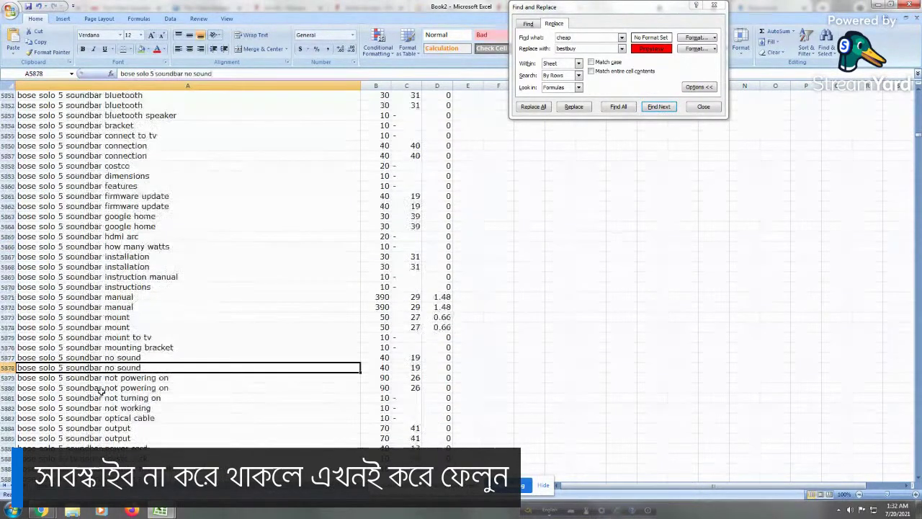
pyautogui.press('pagedown')
pyautogui.press('pagedown')
pyautogui.press('pagedown')
pyautogui.press('pagedown')
pyautogui.press('pagedown')
pyautogui.press('pagedown')
pyautogui.press('pagedown')
pyautogui.press('pagedown')
pyautogui.press('pagedown')
pyautogui.press('pagedown')
pyautogui.press('pagedown')
pyautogui.press('pagedown')
pyautogui.press('pagedown')
pyautogui.press('pagedown')
pyautogui.press('pagedown')
pyautogui.press('pagedown')
pyautogui.press('pagedown')
pyautogui.press('pagedown')
pyautogui.press('pagedown')
pyautogui.press('pagedown')
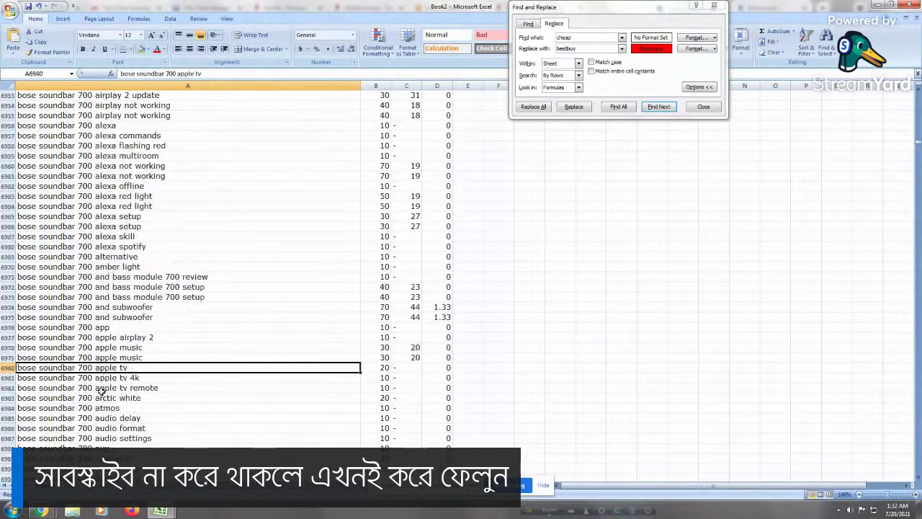
pyautogui.press('pagedown')
pyautogui.press('pagedown')
pyautogui.press('pagedown')
pyautogui.press('pagedown')
pyautogui.press('pagedown')
pyautogui.press('pagedown')
pyautogui.press('pagedown')
pyautogui.press('pagedown')
pyautogui.press('pagedown')
pyautogui.press('pagedown')
pyautogui.press('pagedown')
pyautogui.press('pagedown')
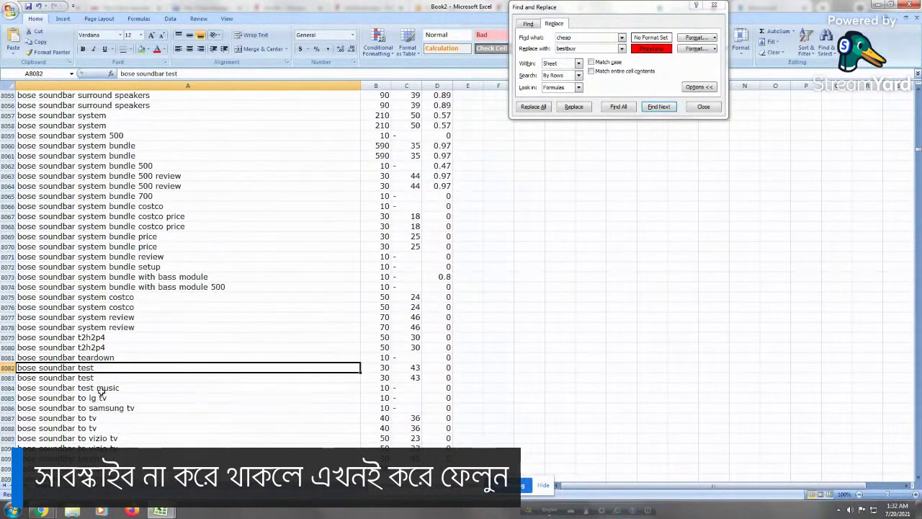
pyautogui.press('pagedown')
pyautogui.press('pagedown')
pyautogui.press('pagedown')
pyautogui.press('pagedown')
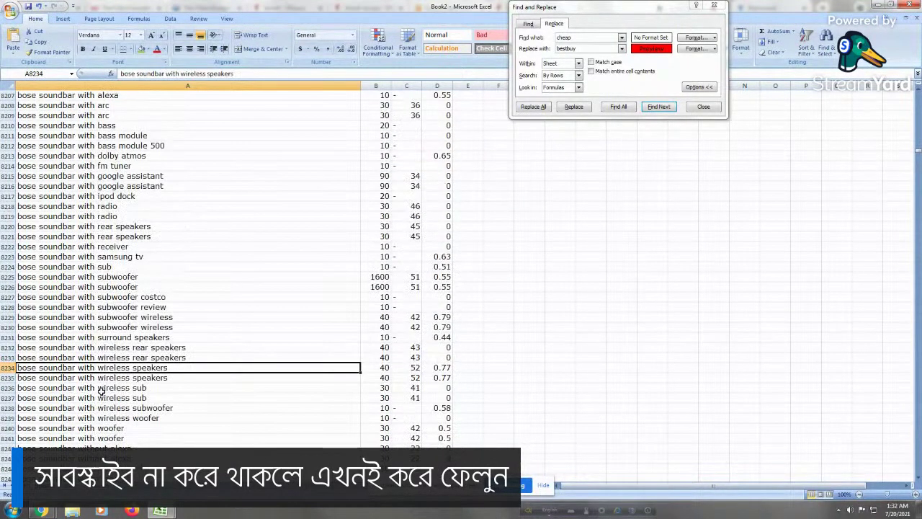
pyautogui.press('pagedown')
pyautogui.press('pagedown')
pyautogui.press('pagedown')
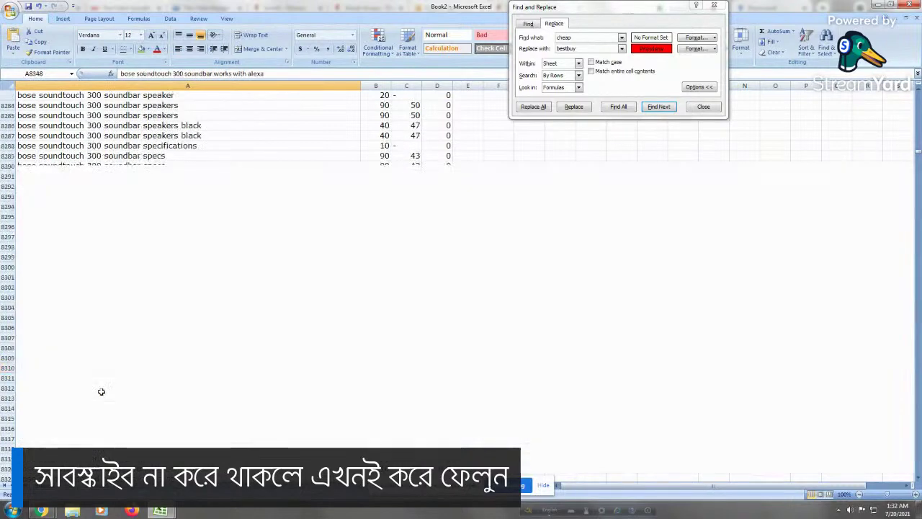
pyautogui.press('pageup')
pyautogui.press('pageup')
pyautogui.press('pageup')
pyautogui.press('pageup')
pyautogui.press('pageup')
pyautogui.press('pageup')
pyautogui.press('pageup')
pyautogui.press('pageup')
pyautogui.press('pageup')
pyautogui.press('pageup')
pyautogui.press('pageup')
pyautogui.press('pageup')
pyautogui.press('pageup')
pyautogui.press('pageup')
pyautogui.press('pageup')
pyautogui.press('pageup')
pyautogui.press('pageup')
pyautogui.press('pageup')
pyautogui.press('pageup')
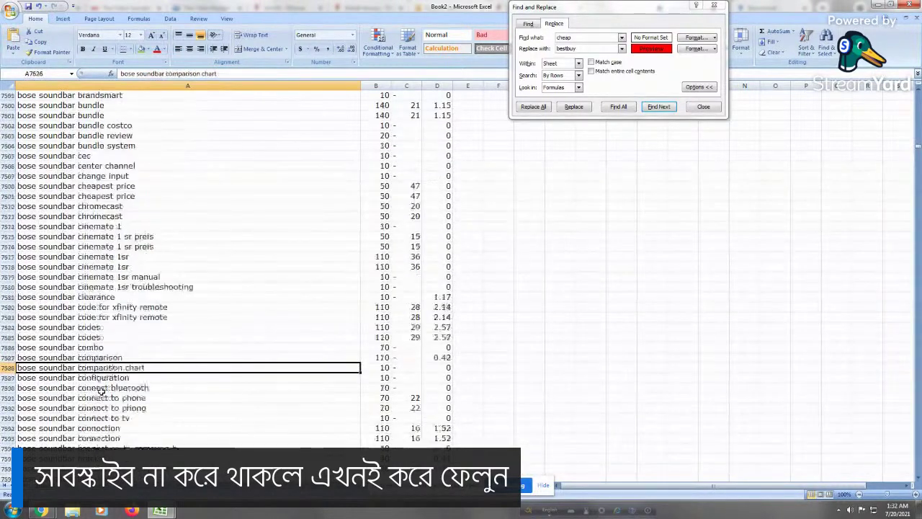
pyautogui.press('pagedown')
pyautogui.press('pagedown')
pyautogui.press('pagedown')
pyautogui.press('pagedown')
pyautogui.press('pagedown')
pyautogui.press('pagedown')
pyautogui.press('pagedown')
pyautogui.press('pagedown')
pyautogui.press('pagedown')
pyautogui.press('pagedown')
pyautogui.press('pagedown')
pyautogui.press('pagedown')
pyautogui.press('pagedown')
pyautogui.press('pagedown')
pyautogui.press('pagedown')
pyautogui.press('pagedown')
pyautogui.press('pagedown')
pyautogui.press('pagedown')
pyautogui.press('pagedown')
pyautogui.press('pagedown')
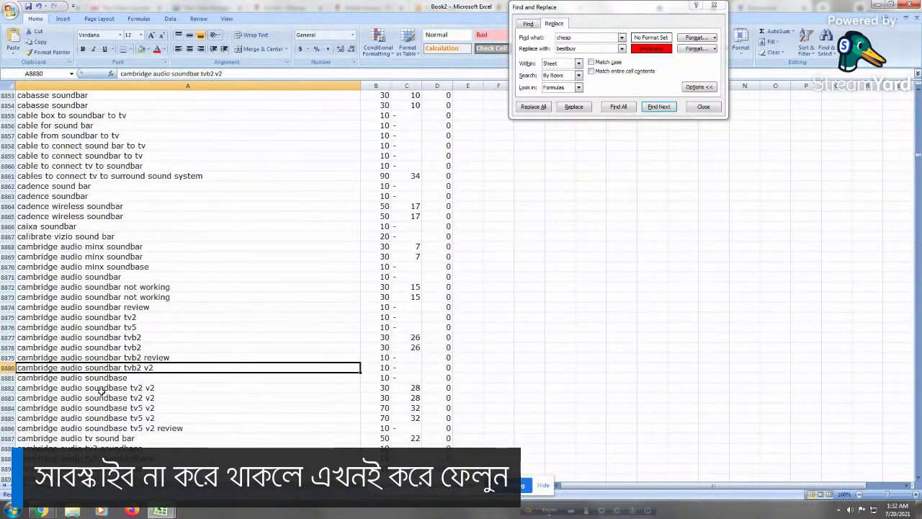
pyautogui.press('pageup')
pyautogui.press('pagedown')
pyautogui.press('pagedown')
pyautogui.press('pagedown')
pyautogui.press('pagedown')
pyautogui.press('pagedown')
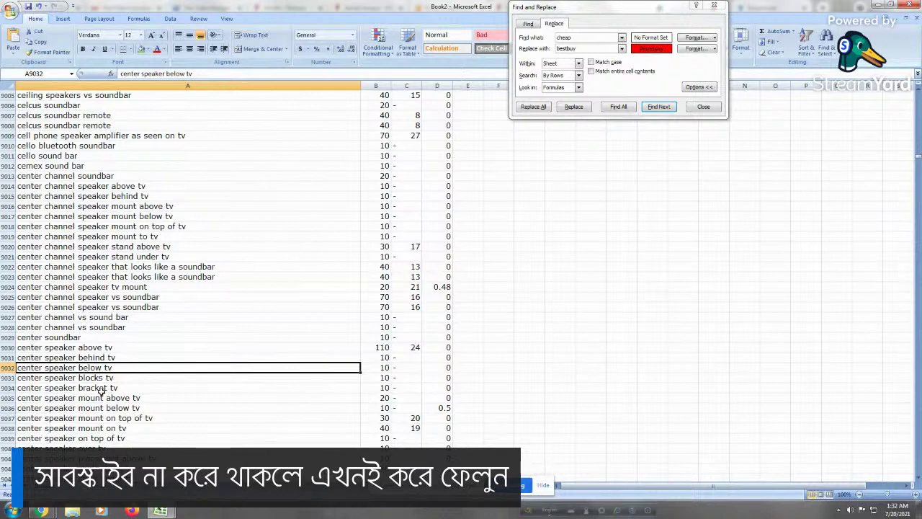
pyautogui.press('pagedown')
pyautogui.press('pagedown')
pyautogui.press('pagedown')
pyautogui.press('pageup')
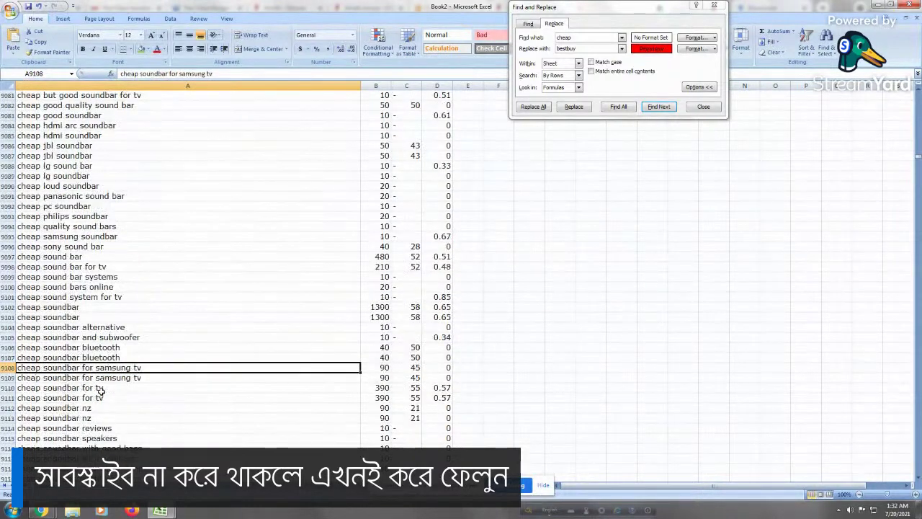
# Locate the first row of the "cheap" keyword block, just below the "charter remote" keywords
pyautogui.click(82, 166)
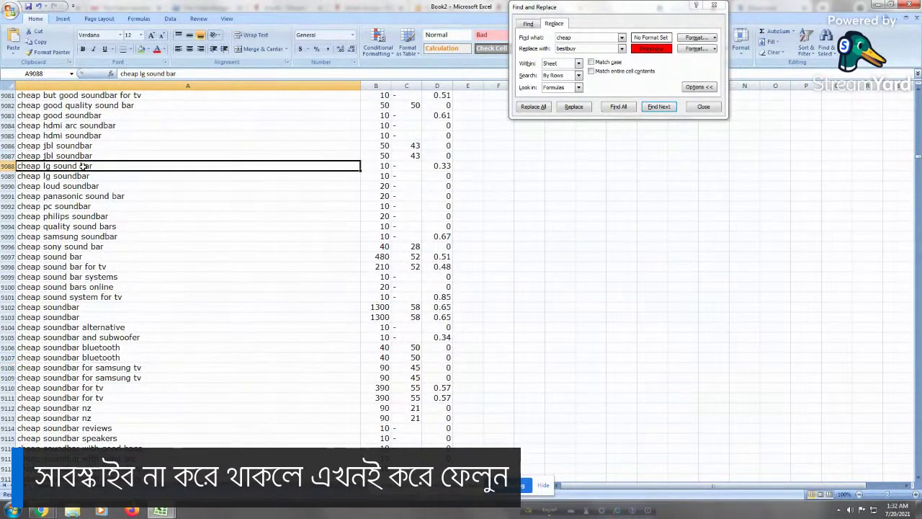
pyautogui.press('Up')
pyautogui.press('Up')
pyautogui.press('Up')
pyautogui.press('Up')
pyautogui.press('Up')
pyautogui.press('Up')
pyautogui.press('Up')
pyautogui.press('Up')
pyautogui.press('Up')
pyautogui.press('Up')
pyautogui.press('Up')
pyautogui.press('Up')
pyautogui.press('Up')
pyautogui.press('Up')
pyautogui.press('Up')
pyautogui.press('Up')
pyautogui.press('Up')
pyautogui.press('Up')
pyautogui.press('Up')
pyautogui.press('Up')
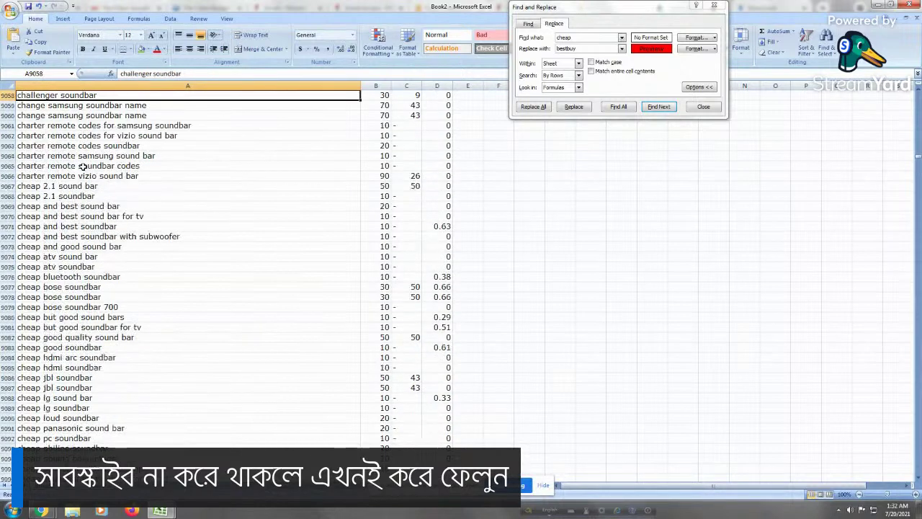
pyautogui.press('Up')
pyautogui.press('Up')
pyautogui.press('Up')
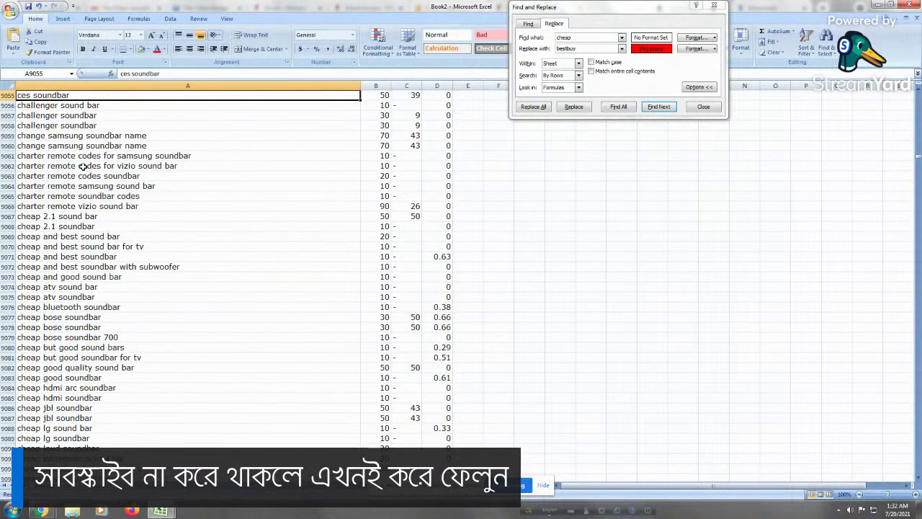
# Fill the whole block of "cheap" and "cheapest" keywords, A9067 to A9146, with green
pyautogui.click(83, 216)
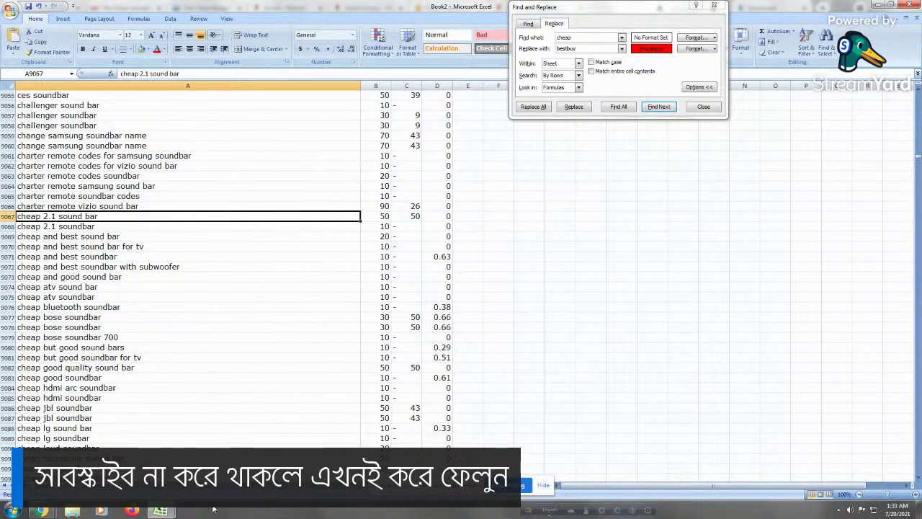
pyautogui.hotkey('shift', 'pagedown')
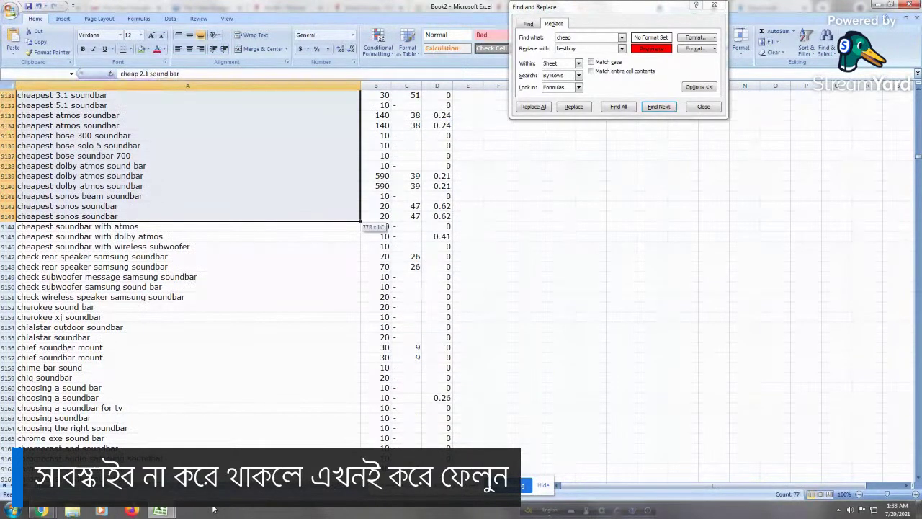
pyautogui.hotkey('shift', 'pagedown')
pyautogui.hotkey('shift', 'pagedown')
pyautogui.hotkey('shift', 'pageup')
pyautogui.hotkey('shift', 'Down')
pyautogui.hotkey('shift', 'Down')
pyautogui.hotkey('shift', 'Down')
pyautogui.hotkey('shift', 'Down')
pyautogui.hotkey('shift', 'Down')
pyautogui.hotkey('shift', 'Down')
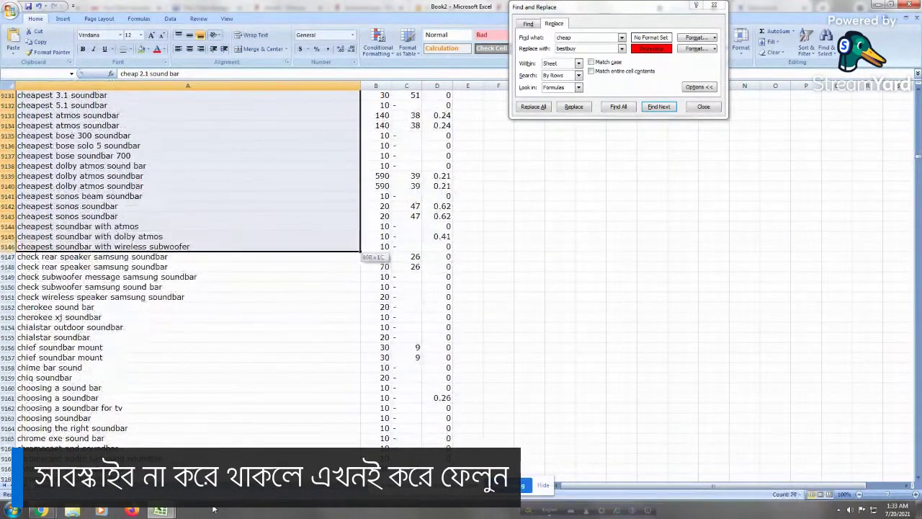
pyautogui.hotkey('shift', 'Up')
pyautogui.hotkey('shift', 'Up')
pyautogui.hotkey('shift', 'Up')
pyautogui.hotkey('shift', 'Up')
pyautogui.hotkey('shift', 'Up')
pyautogui.hotkey('shift', 'Up')
pyautogui.hotkey('shift', 'Up')
pyautogui.hotkey('shift', 'Up')
pyautogui.hotkey('shift', 'Up')
pyautogui.hotkey('shift', 'Up')
pyautogui.hotkey('shift', 'Up')
pyautogui.hotkey('shift', 'Up')
pyautogui.hotkey('shift', 'Up')
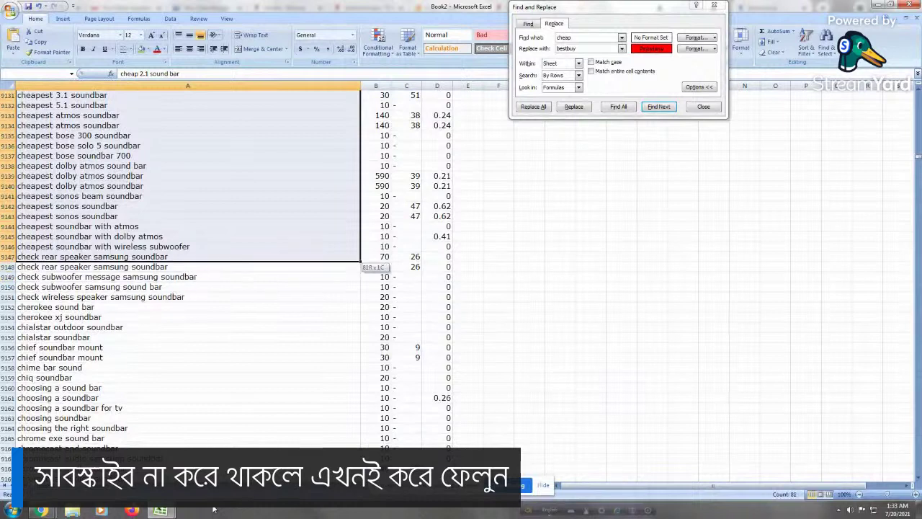
pyautogui.hotkey('shift', 'Down')
pyautogui.hotkey('shift', 'Down')
pyautogui.hotkey('shift', 'Down')
pyautogui.hotkey('shift', 'Down')
pyautogui.hotkey('shift', 'Down')
pyautogui.hotkey('shift', 'Down')
pyautogui.hotkey('shift', 'Down')
pyautogui.hotkey('shift', 'Down')
pyautogui.hotkey('shift', 'Down')
pyautogui.hotkey('shift', 'Down')
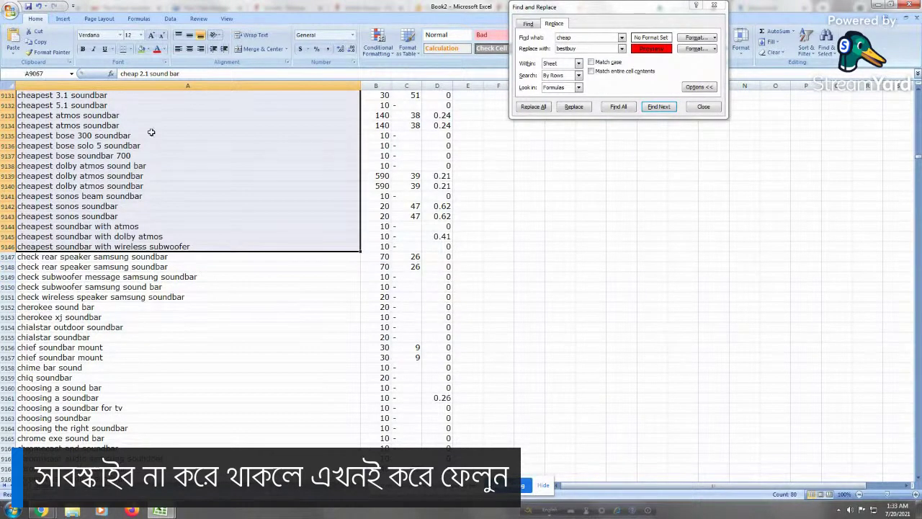
pyautogui.click(142, 49)
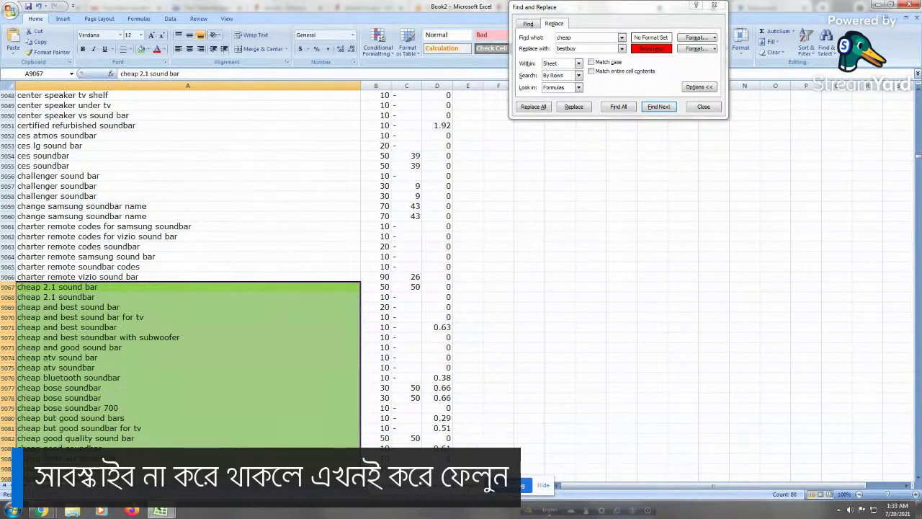
pyautogui.click(154, 265)
pyautogui.click(104, 317)
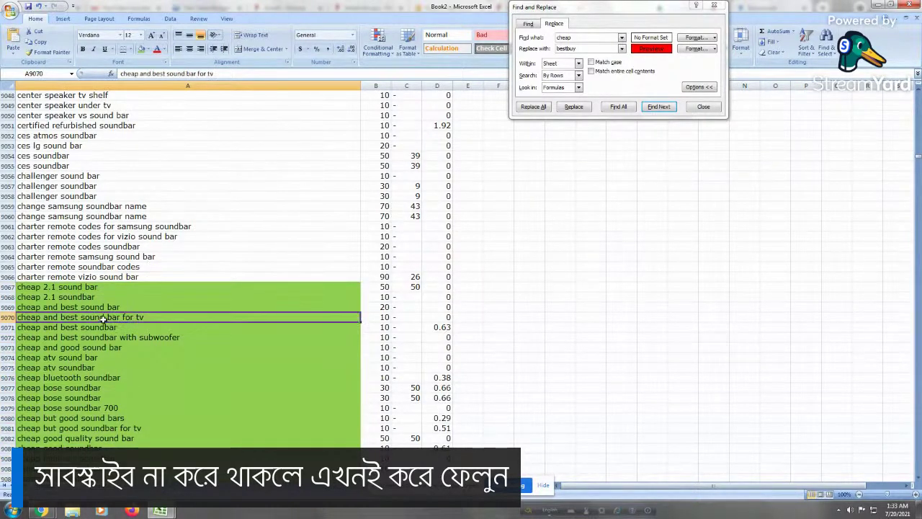
# Look through the keywords in column A below the green "cheap" block, down to the "connect alexa" ones
pyautogui.press('pagedown')
pyautogui.press('pagedown')
pyautogui.press('pagedown')
pyautogui.press('pagedown')
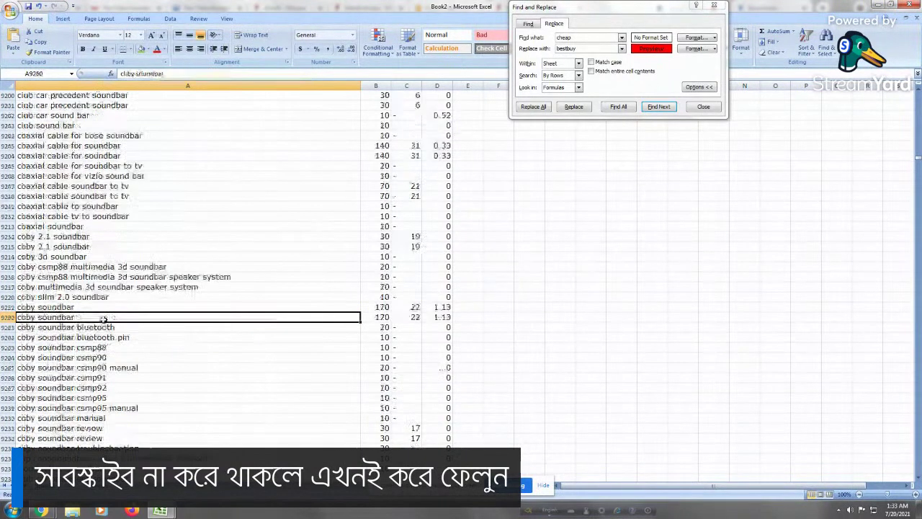
pyautogui.press('pagedown')
pyautogui.press('pagedown')
pyautogui.press('pagedown')
pyautogui.press('pagedown')
pyautogui.press('pagedown')
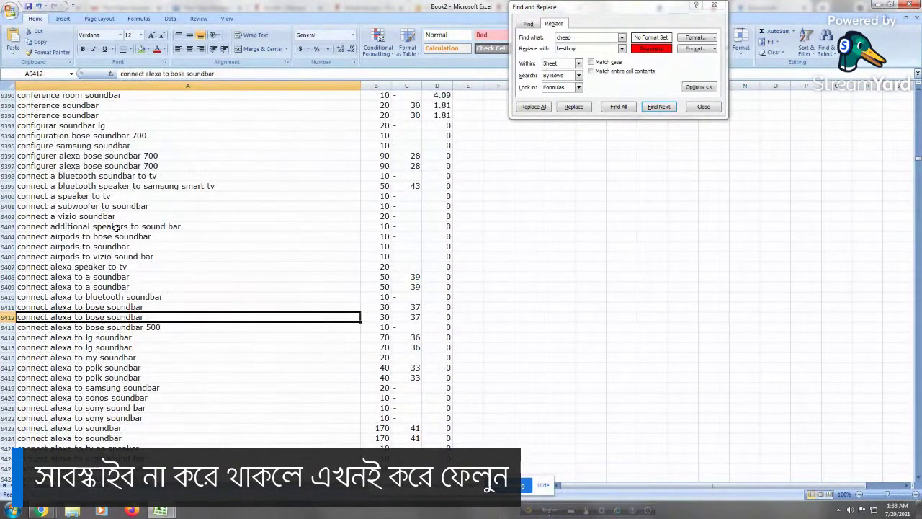
pyautogui.click(76, 135)
# Search for "budget " from the top of the list and go through the matches to the block of keywords beginning with it
pyautogui.click(482, 35)
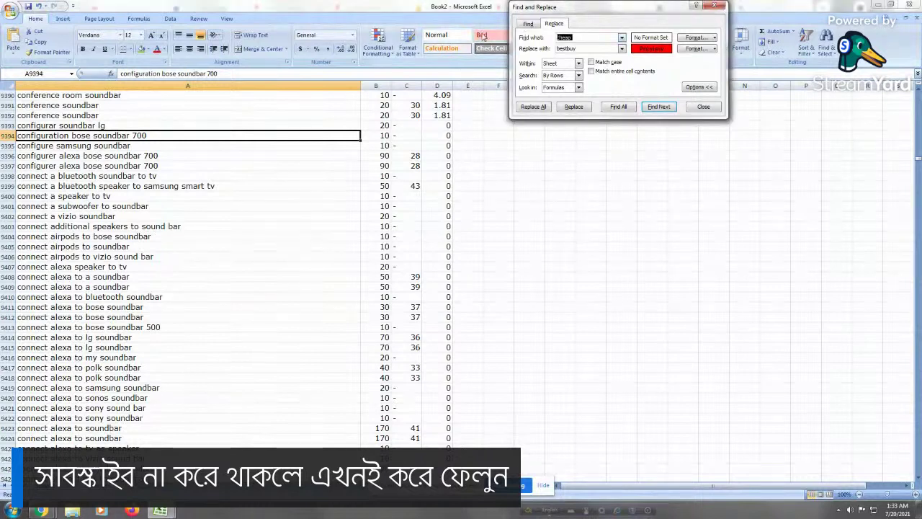
pyautogui.write('budget')
pyautogui.click(243, 165)
pyautogui.hotkey('ctrl', 'Home')
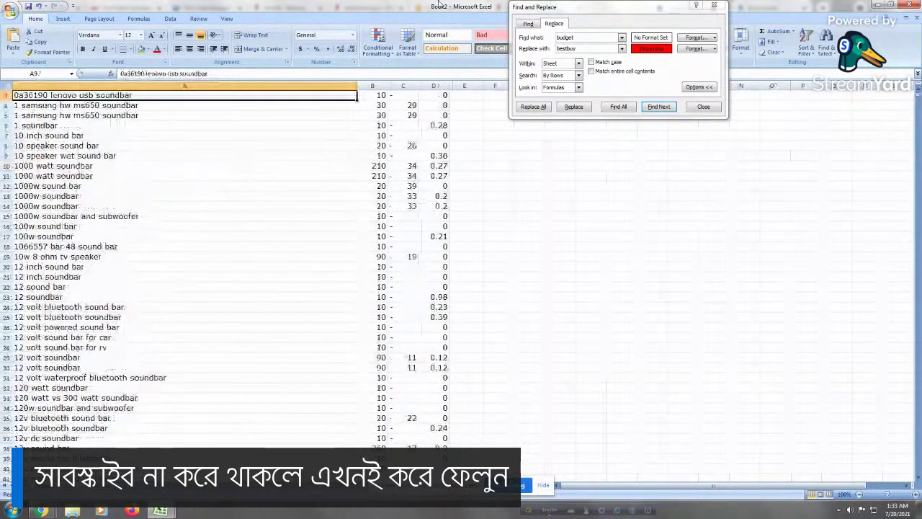
pyautogui.click(596, 39)
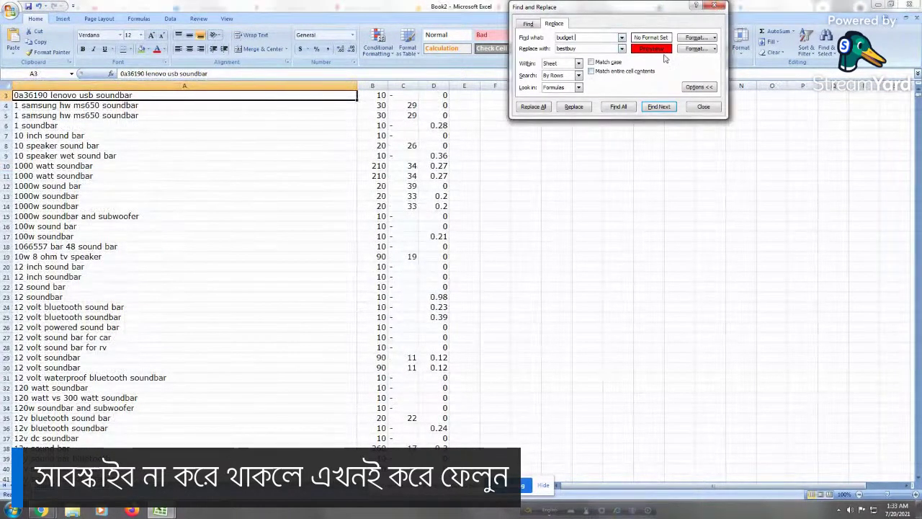
pyautogui.click(659, 107)
pyautogui.press('Return')
pyautogui.press('Return')
pyautogui.press('Return')
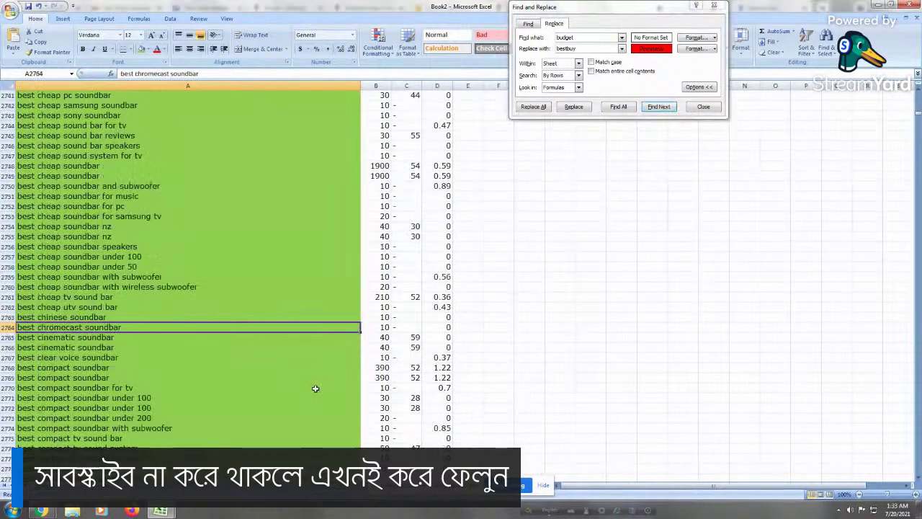
pyautogui.press('Return')
pyautogui.press('Return')
pyautogui.press('Return')
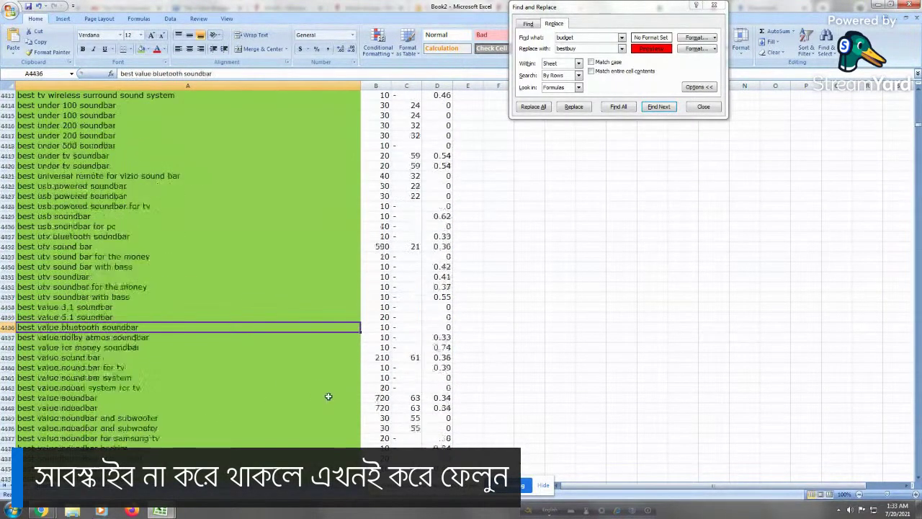
pyautogui.press('Return')
pyautogui.press('Return')
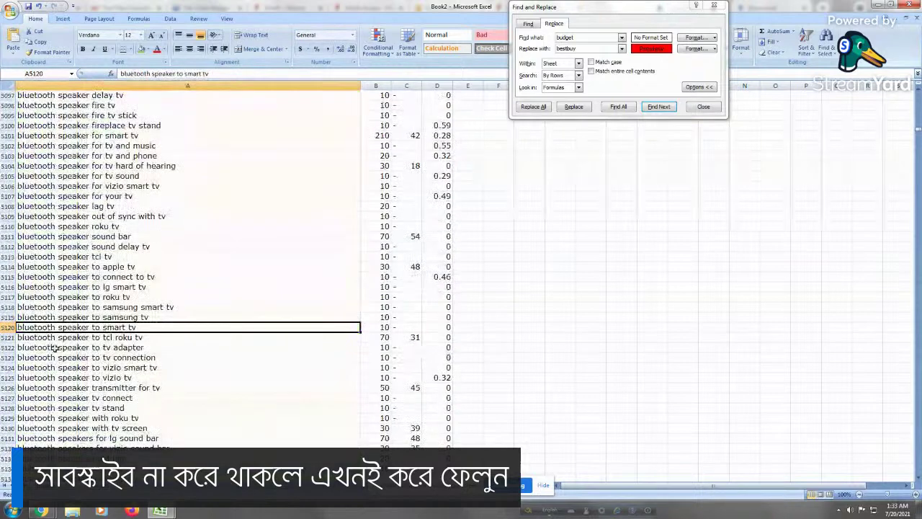
pyautogui.press('Return')
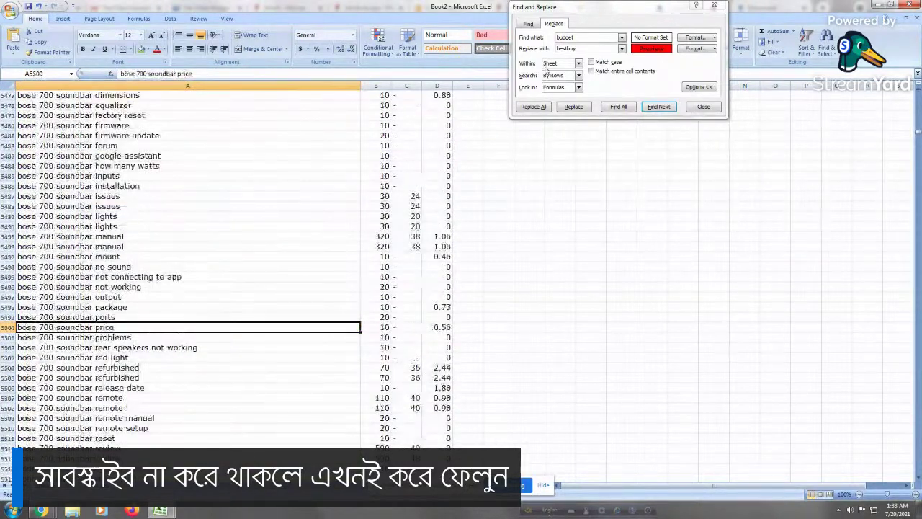
pyautogui.click(660, 106)
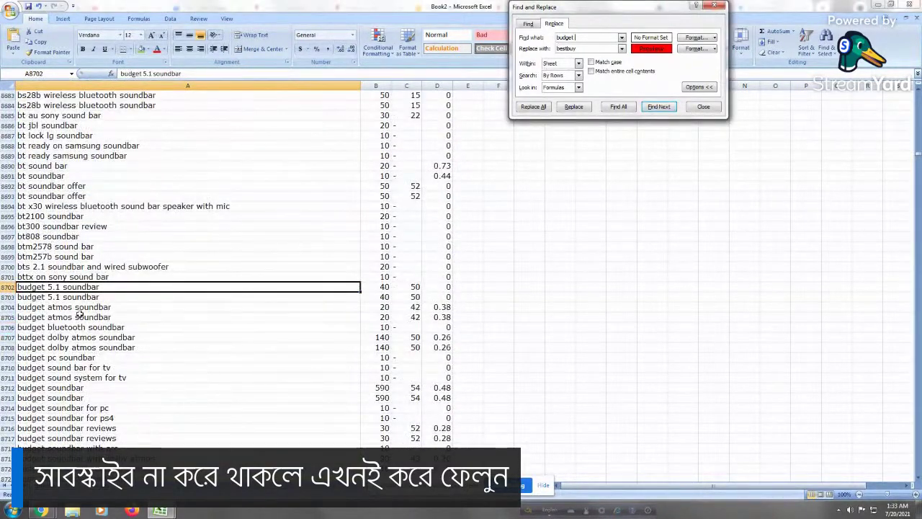
# Fill the block of keywords beginning with "budget", from "budget 5.1 soundbar" to "budget tv soundbar", with green
pyautogui.click(137, 285)
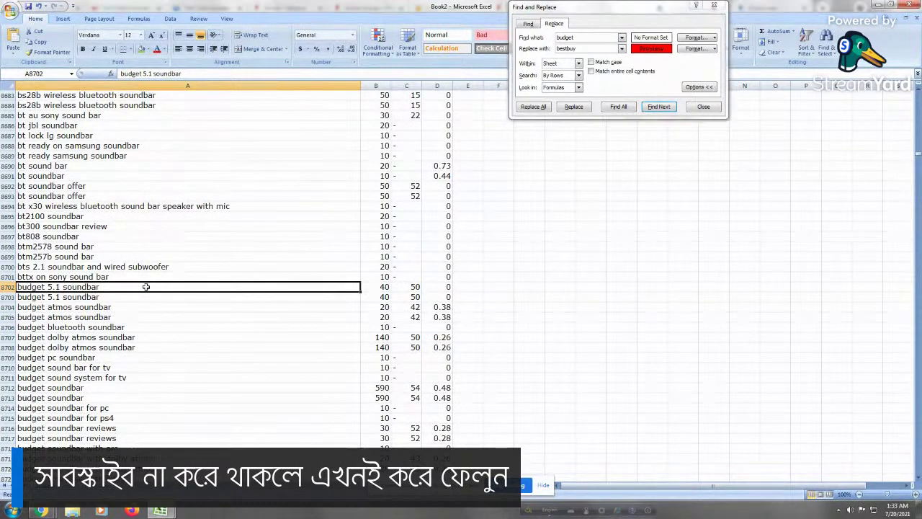
pyautogui.moveTo(145, 286); pyautogui.dragTo(146, 136)
pyautogui.moveTo(145, 286); pyautogui.dragTo(144, 158)
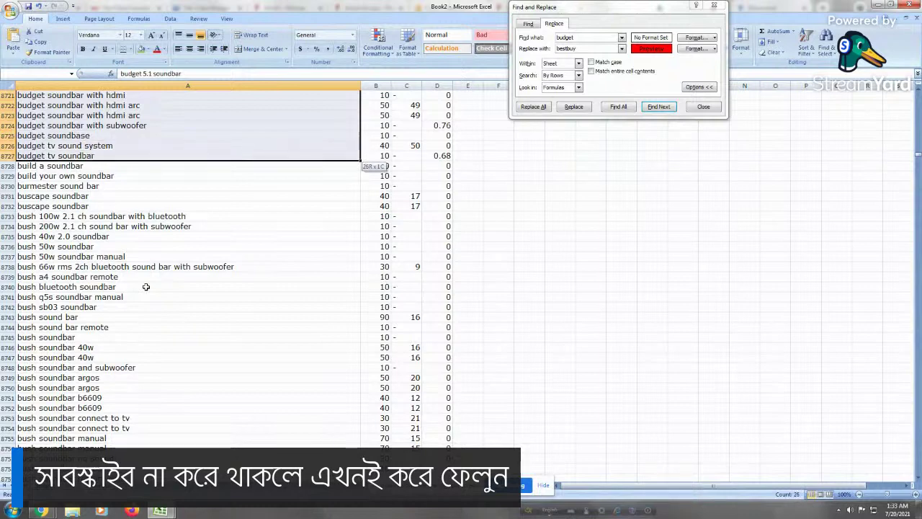
pyautogui.click(141, 48)
pyautogui.click(167, 167)
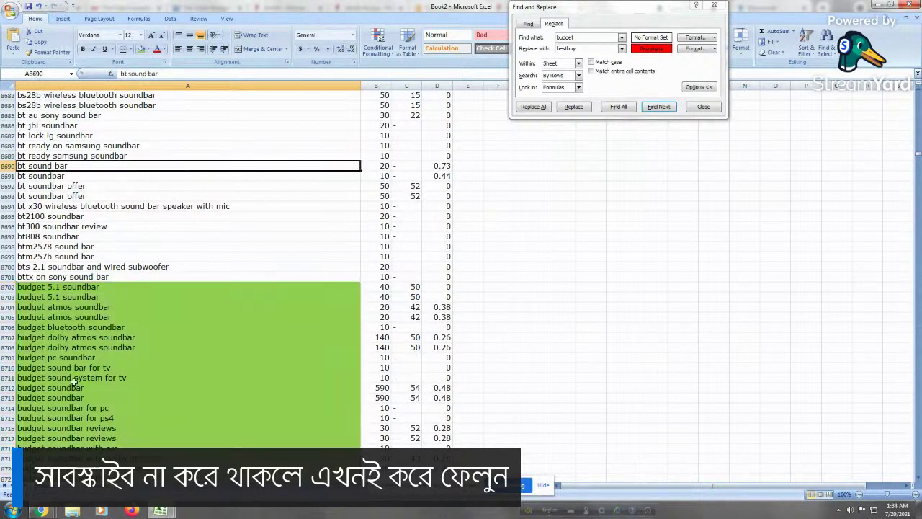
pyautogui.click(175, 317)
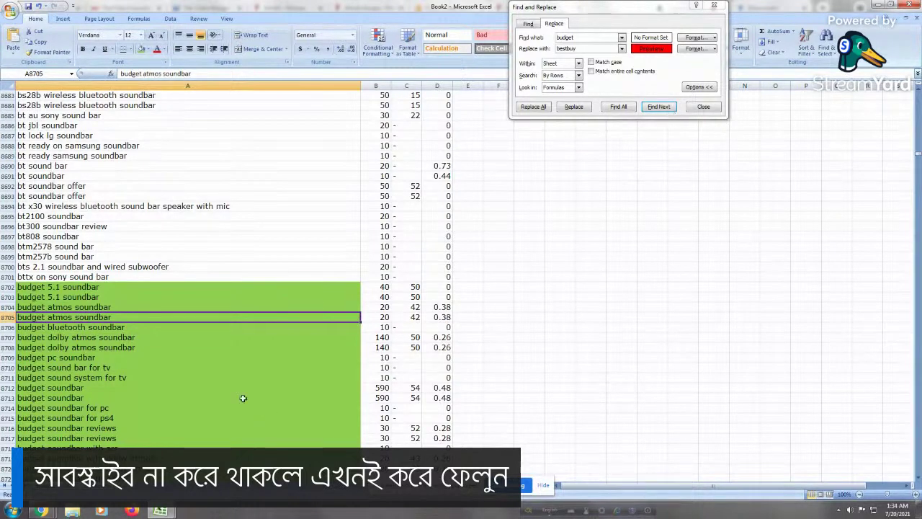
pyautogui.click(281, 377)
pyautogui.click(109, 125)
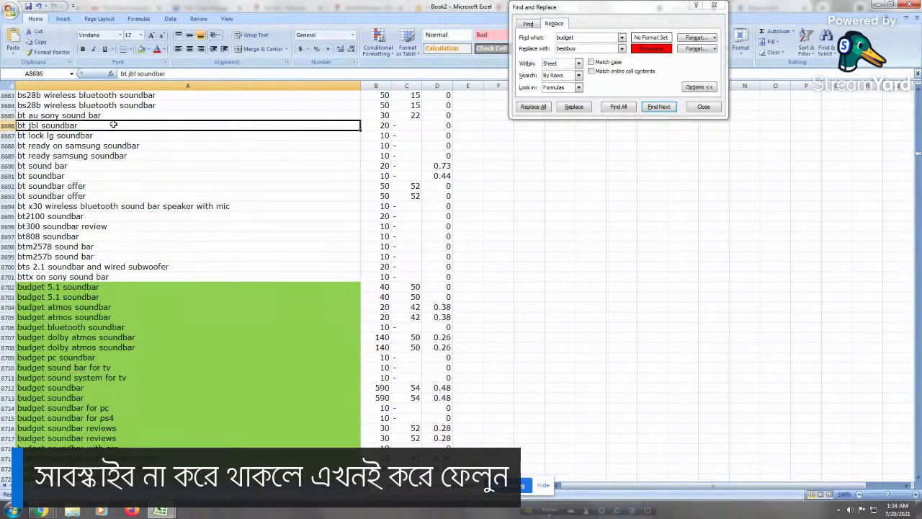
# Return to the top of the list and find the first keyword containing "affordable"
pyautogui.hotkey('ctrl', 'Up')
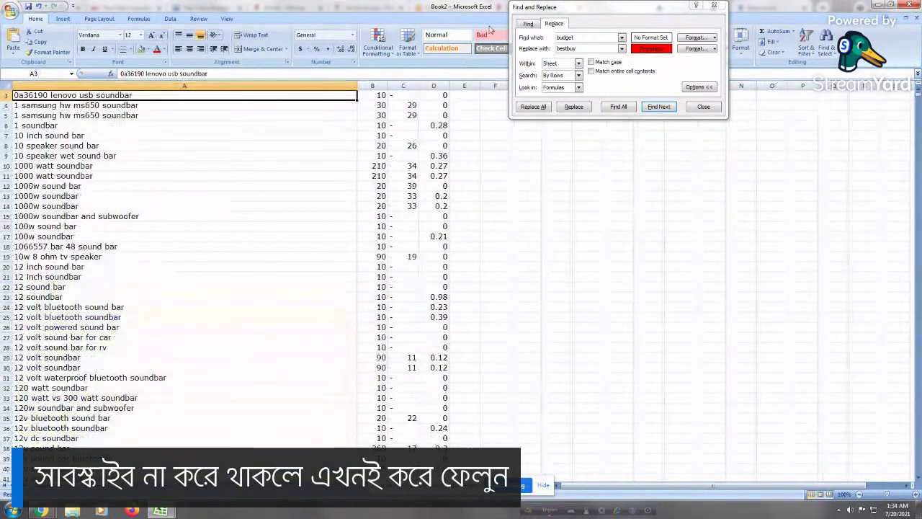
pyautogui.hotkey('ctrl', 'h')
pyautogui.write('a')
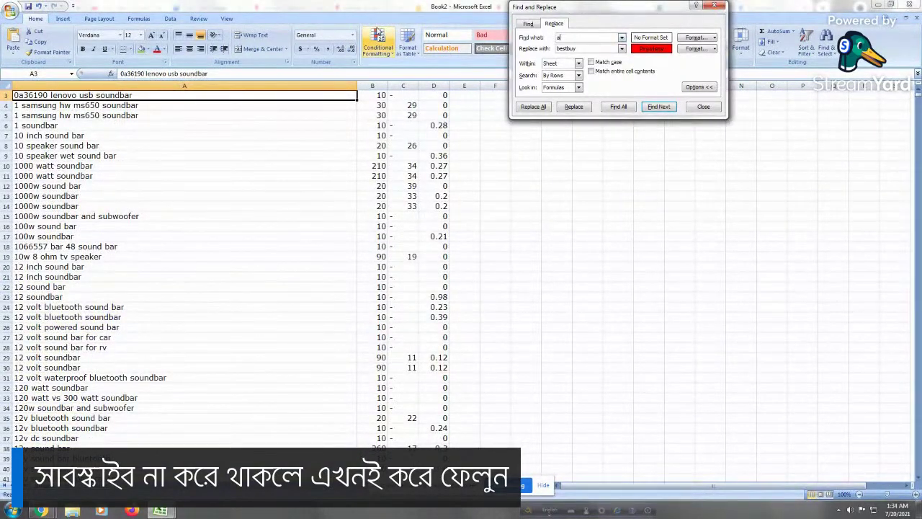
pyautogui.write('ffordable')
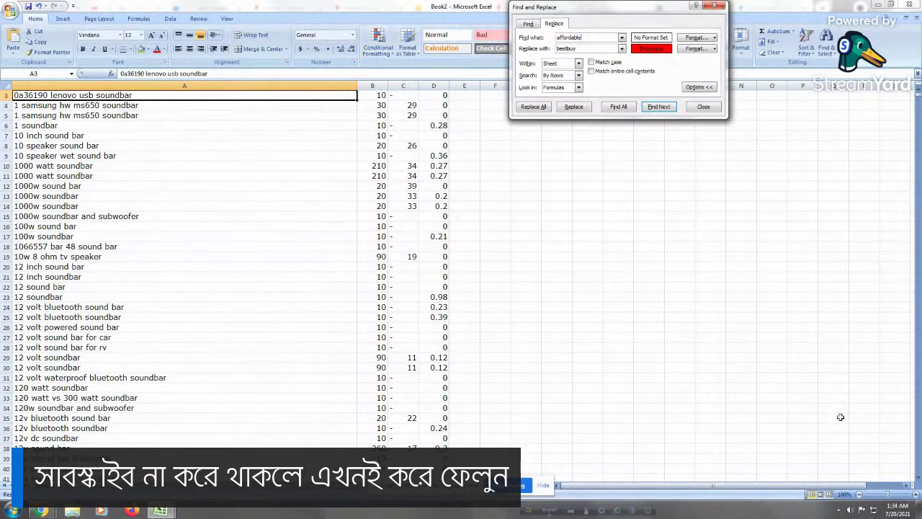
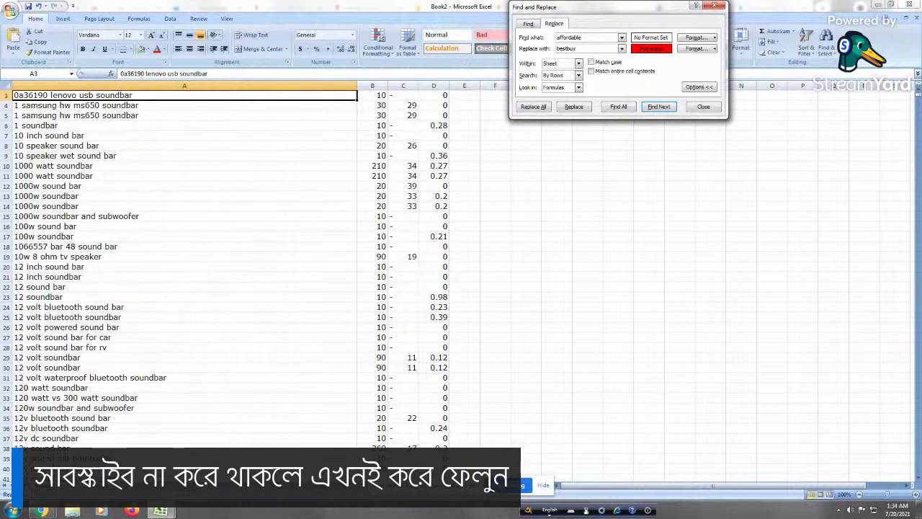
pyautogui.click(658, 107)
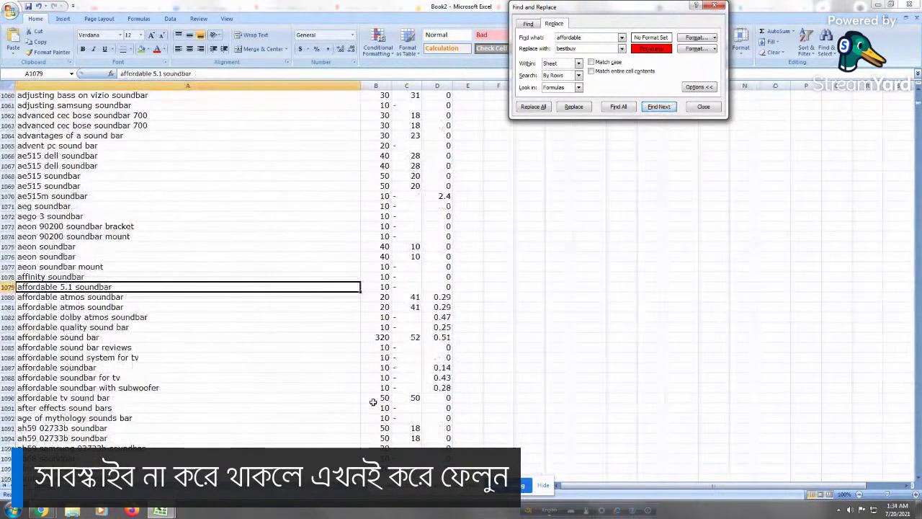
# Fill the "affordable" keywords, from "affordable 5.1 soundbar" to "affordable tv sound bar" (A1079 to A1090), with green
pyautogui.click(148, 286)
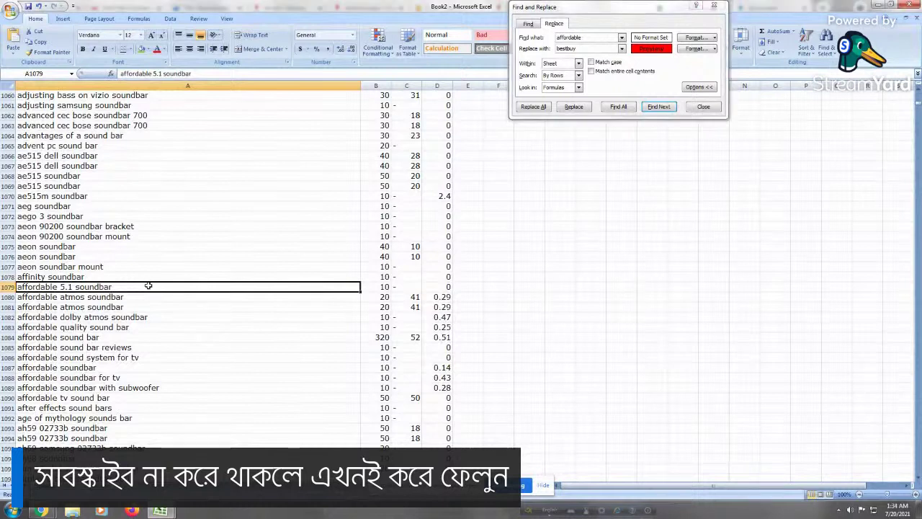
pyautogui.hotkey('shift', 'Down')
pyautogui.hotkey('shift', 'Down')
pyautogui.hotkey('shift', 'Down')
pyautogui.hotkey('shift', 'Down')
pyautogui.hotkey('shift', 'Down')
pyautogui.hotkey('shift', 'Down')
pyautogui.hotkey('shift', 'Down')
pyautogui.hotkey('shift', 'Down')
pyautogui.hotkey('shift', 'Down')
pyautogui.hotkey('shift', 'Down')
pyautogui.hotkey('shift', 'Down')
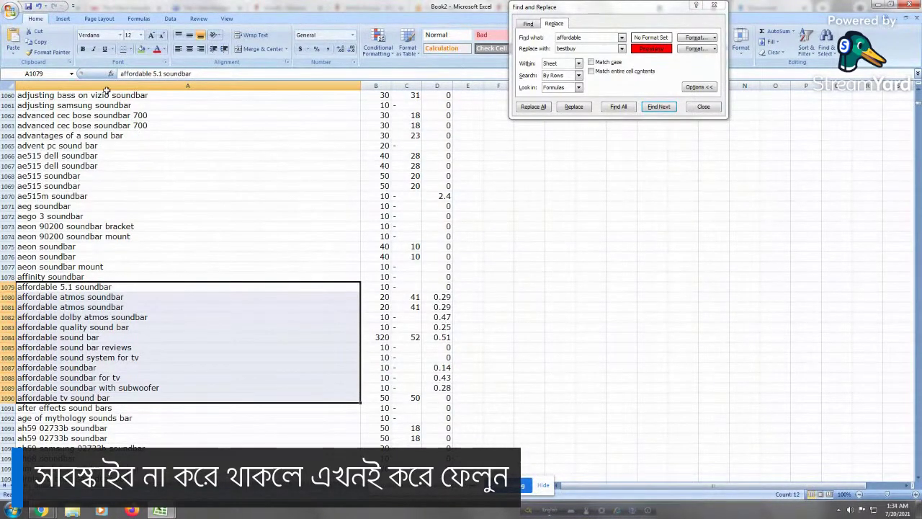
pyautogui.click(142, 50)
pyautogui.click(108, 175)
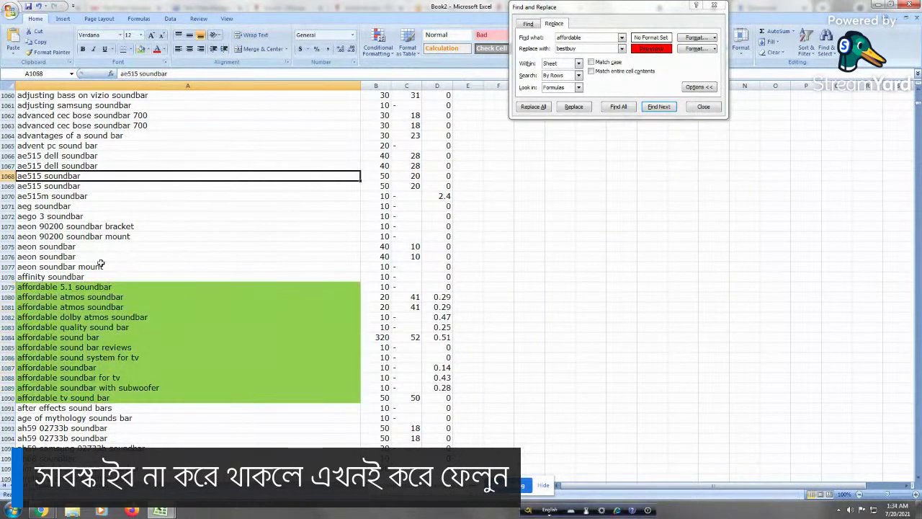
pyautogui.click(98, 226)
pyautogui.click(100, 419)
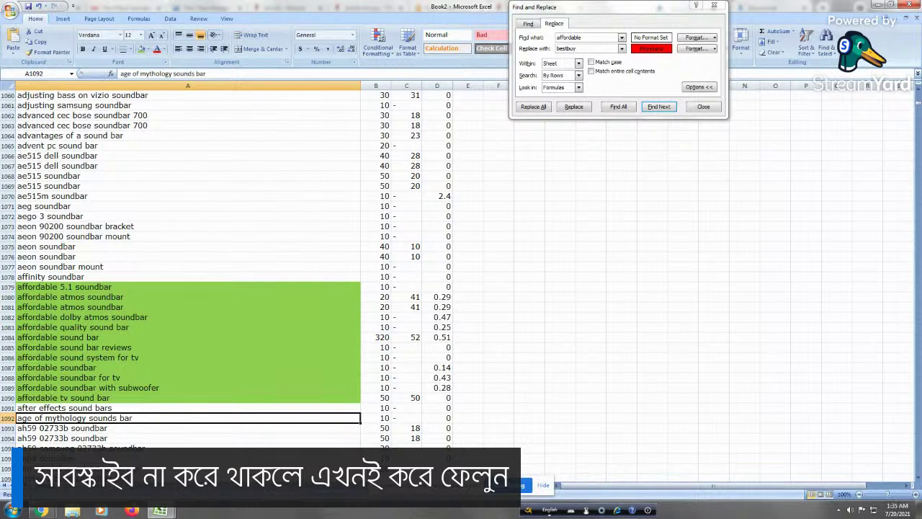
pyautogui.click(165, 227)
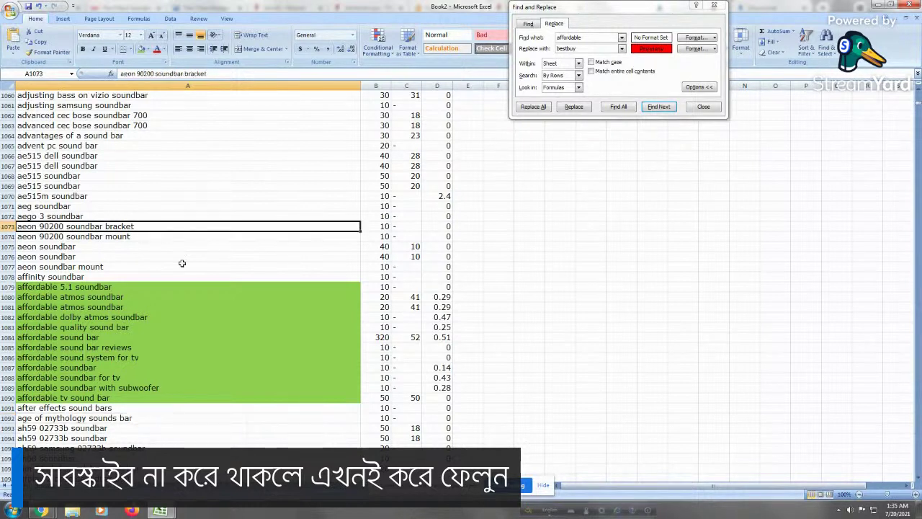
# Change the search term to "money" and find its next occurrence below the green "affordable" block
pyautogui.click(85, 407)
pyautogui.hotkey('ctrl', 'h')
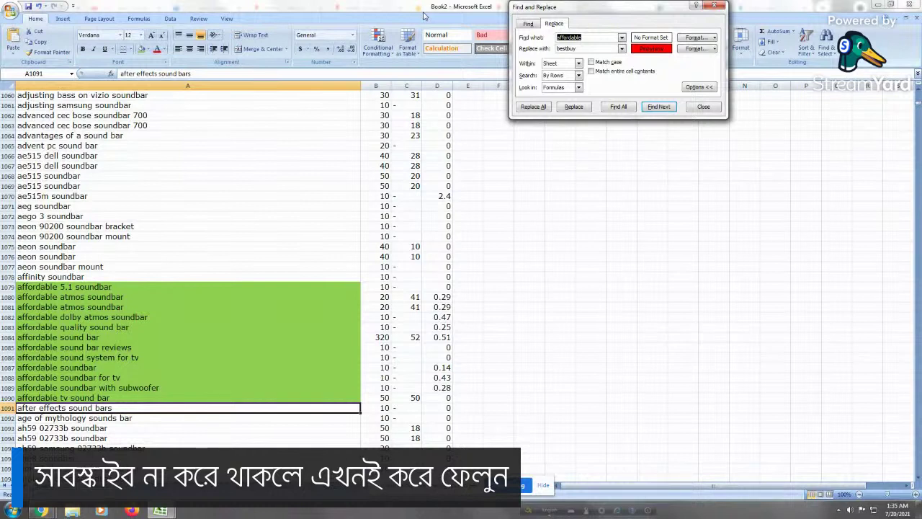
pyautogui.write('money')
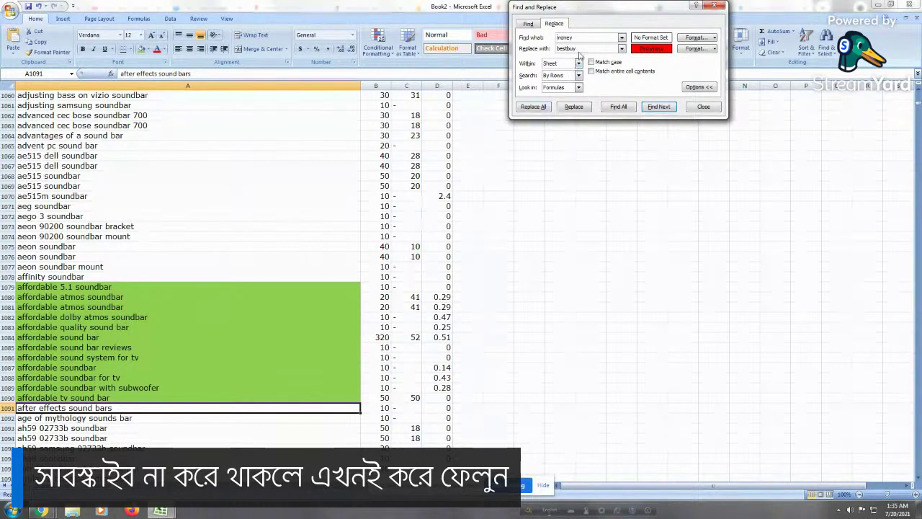
pyautogui.click(674, 107)
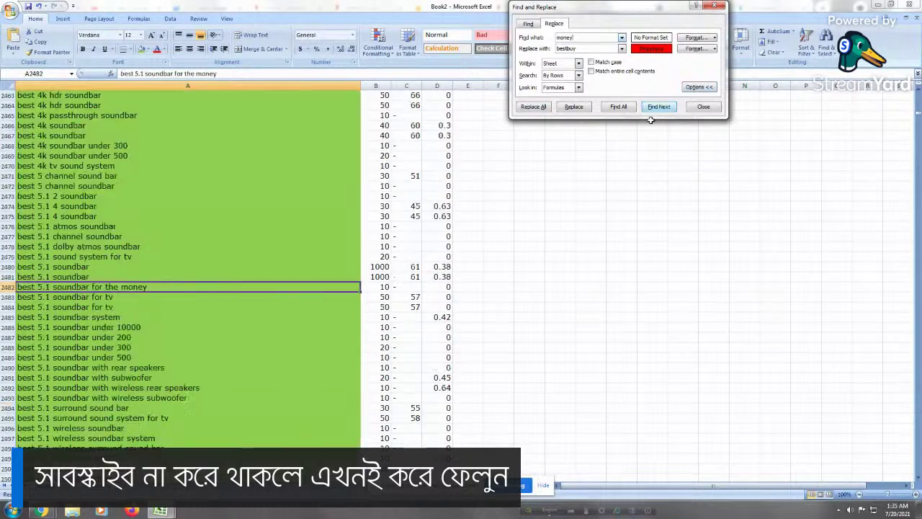
# Step through the next "money" matches inside the green "best" block, up to the "best samsung soundbar" keywords
pyautogui.click(128, 329)
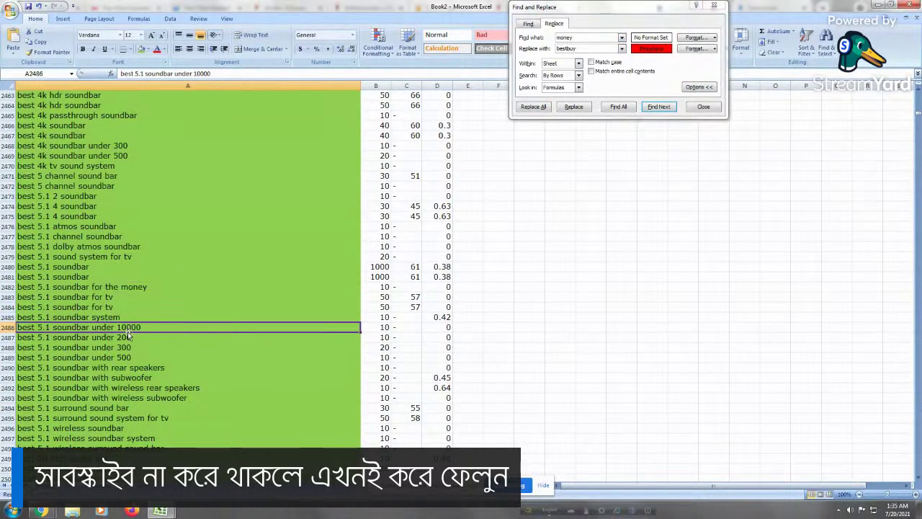
pyautogui.press('pagedown')
pyautogui.press('pagedown')
pyautogui.click(656, 106)
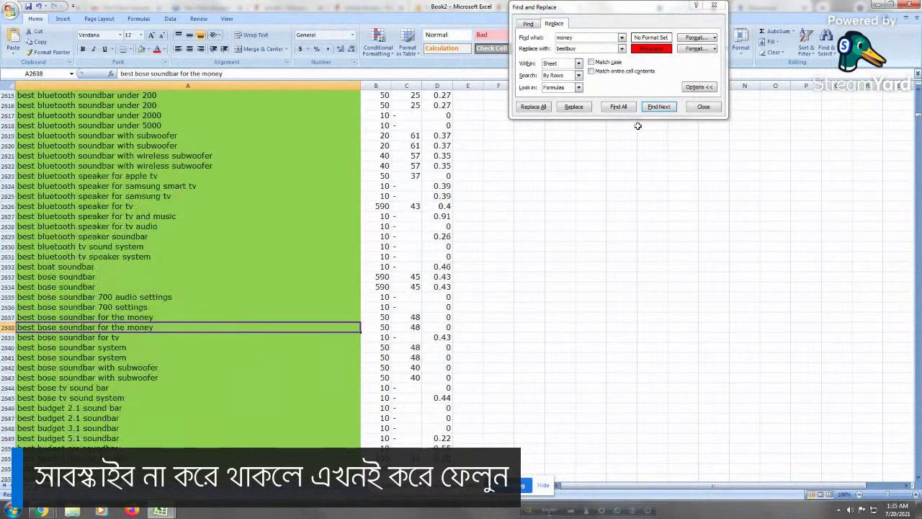
pyautogui.click(657, 106)
pyautogui.click(655, 107)
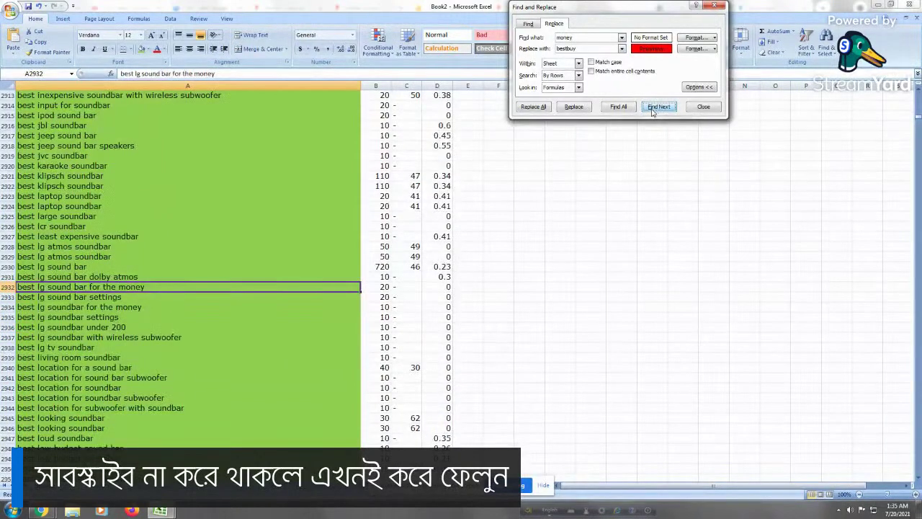
pyautogui.click(655, 108)
pyautogui.click(655, 107)
pyautogui.click(655, 107)
pyautogui.click(654, 108)
pyautogui.click(653, 108)
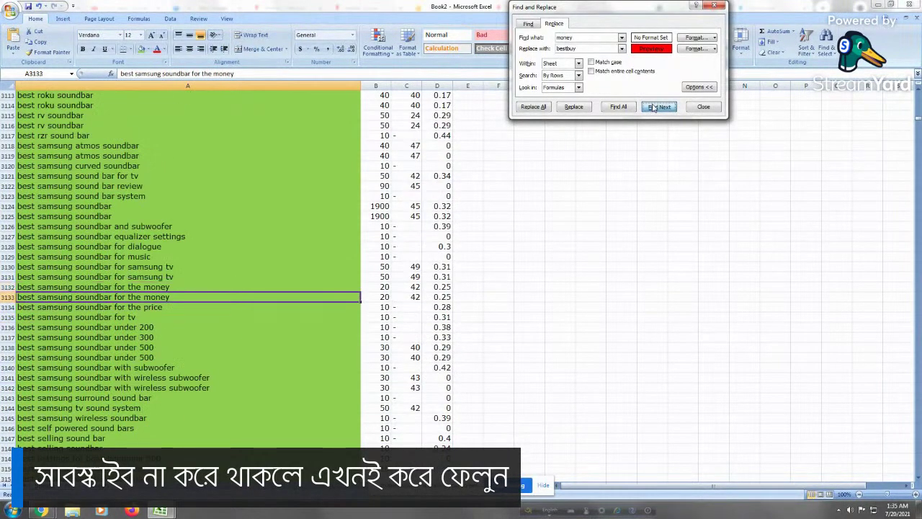
pyautogui.click(653, 107)
# Skip past the rest of the green "best" block and find the next "money" keyword among the uncoloured rows
pyautogui.click(141, 326)
pyautogui.press('pagedown')
pyautogui.press('pagedown')
pyautogui.press('pagedown')
pyautogui.press('pagedown')
pyautogui.press('pagedown')
pyautogui.press('pagedown')
pyautogui.press('pagedown')
pyautogui.press('pagedown')
pyautogui.press('pagedown')
pyautogui.press('pagedown')
pyautogui.press('pagedown')
pyautogui.press('pagedown')
pyautogui.press('pagedown')
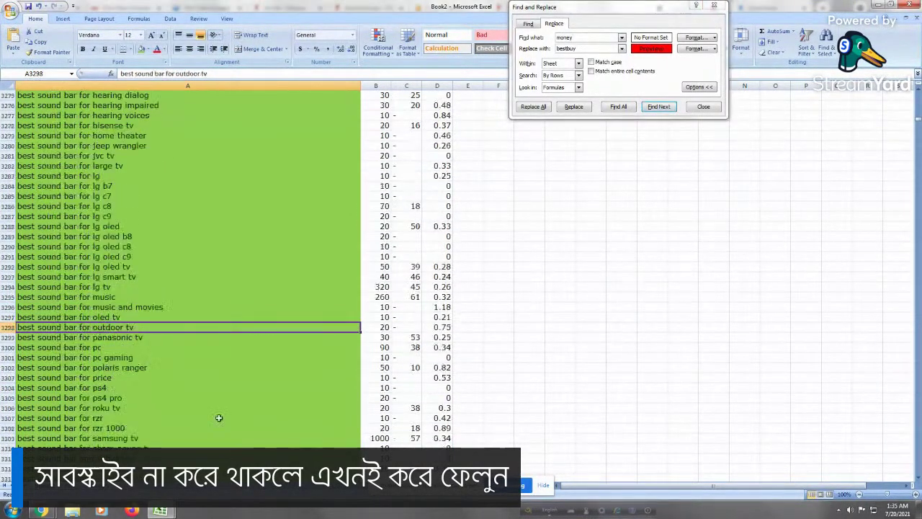
pyautogui.press('pagedown')
pyautogui.press('pagedown')
pyautogui.press('pagedown')
pyautogui.press('pagedown')
pyautogui.press('pagedown')
pyautogui.press('pagedown')
pyautogui.press('pagedown')
pyautogui.press('pagedown')
pyautogui.press('pagedown')
pyautogui.press('pagedown')
pyautogui.press('pagedown')
pyautogui.press('pagedown')
pyautogui.press('pagedown')
pyautogui.press('pagedown')
pyautogui.press('pagedown')
pyautogui.press('pagedown')
pyautogui.press('pagedown')
pyautogui.press('pagedown')
pyautogui.press('pagedown')
pyautogui.press('pagedown')
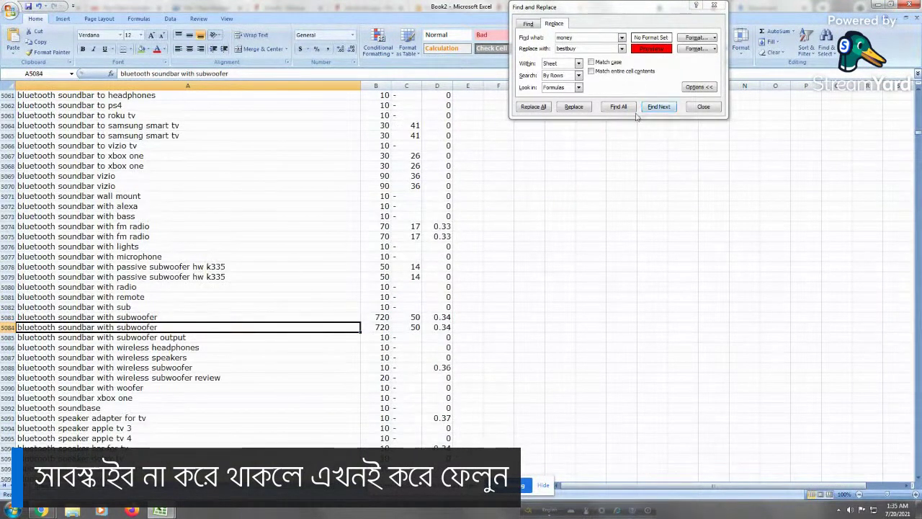
pyautogui.click(658, 107)
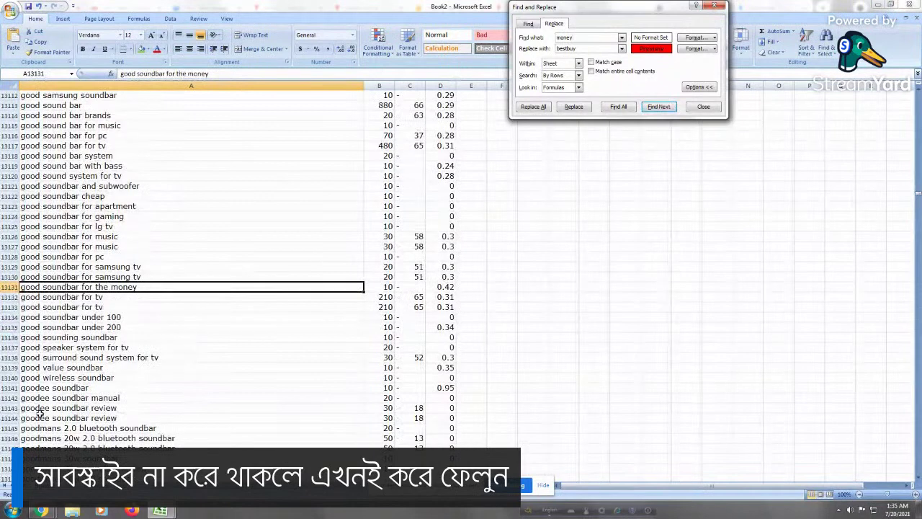
# Fill the "good" keywords, from "good 5.1 sound bar" to "good wireless soundbar" (A13093 to A13140), with green
pyautogui.click(102, 358)
pyautogui.click(108, 226)
pyautogui.click(112, 206)
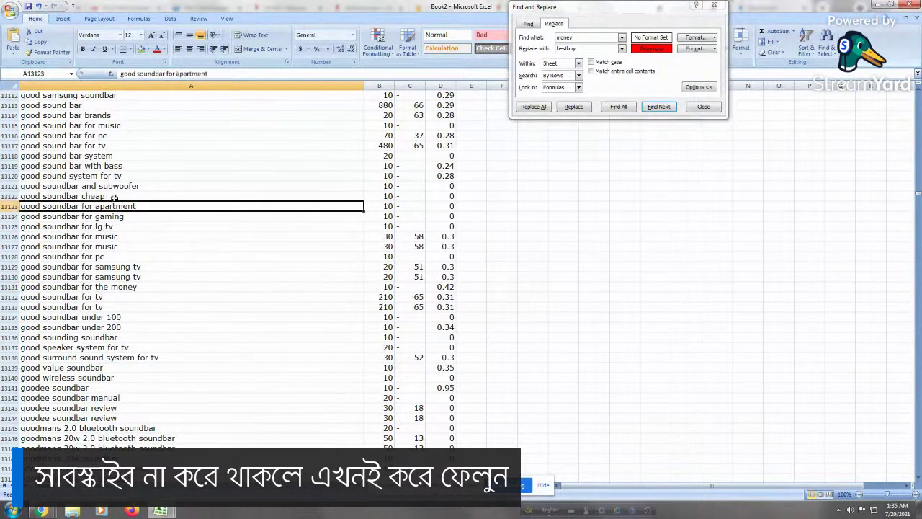
pyautogui.press('Up')
pyautogui.press('Up')
pyautogui.press('Up')
pyautogui.press('Up')
pyautogui.press('Up')
pyautogui.press('Up')
pyautogui.press('Up')
pyautogui.press('Up')
pyautogui.press('Up')
pyautogui.press('Up')
pyautogui.press('Up')
pyautogui.press('Up')
pyautogui.press('Up')
pyautogui.press('Up')
pyautogui.press('Up')
pyautogui.press('Up')
pyautogui.press('Up')
pyautogui.press('Up')
pyautogui.press('Up')
pyautogui.press('Up')
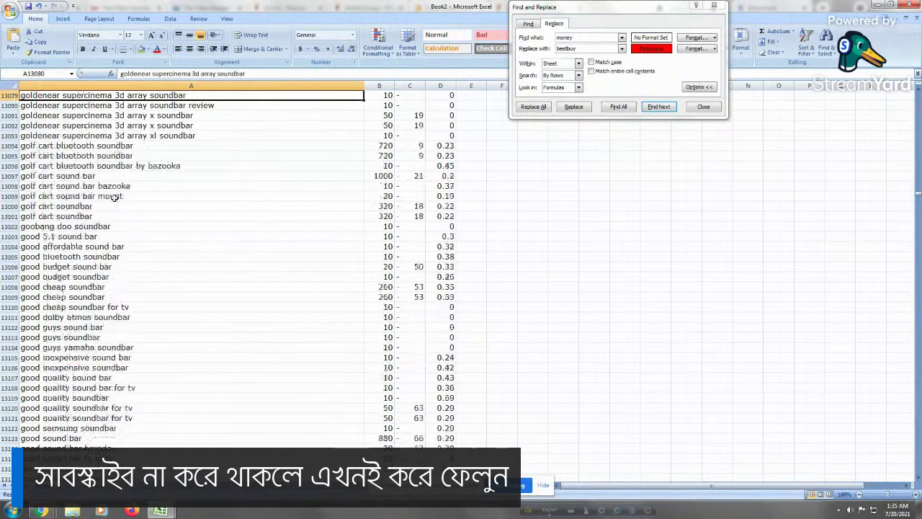
pyautogui.press('Up')
pyautogui.press('Up')
pyautogui.press('Up')
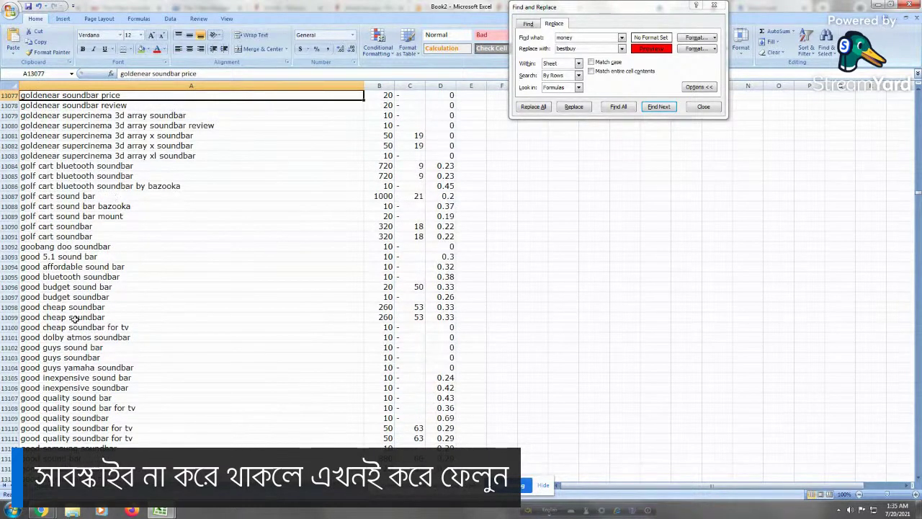
pyautogui.click(137, 256)
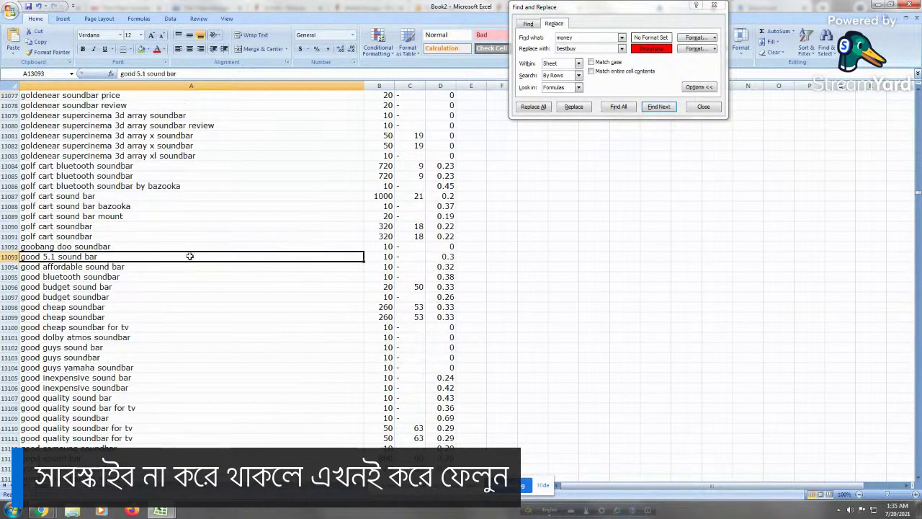
pyautogui.moveTo(190, 256); pyautogui.dragTo(156, 175)
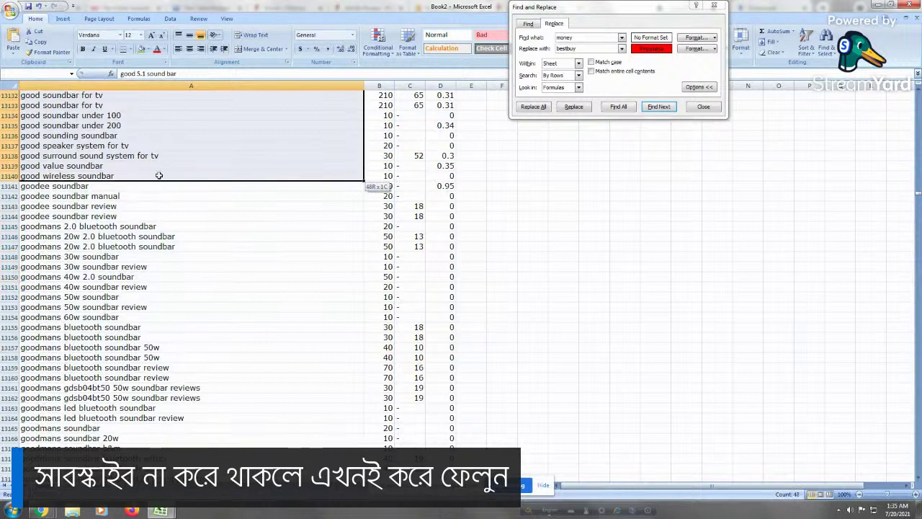
pyautogui.click(142, 48)
pyautogui.click(70, 297)
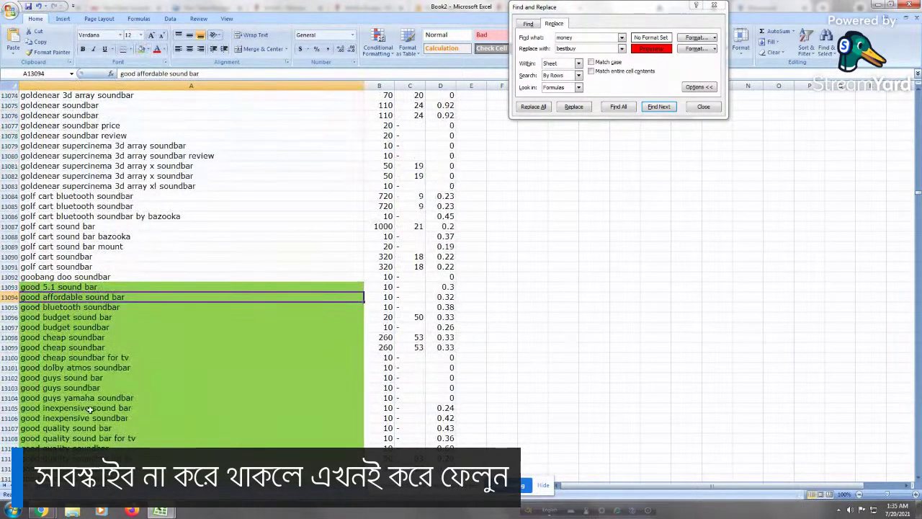
pyautogui.press('pagedown')
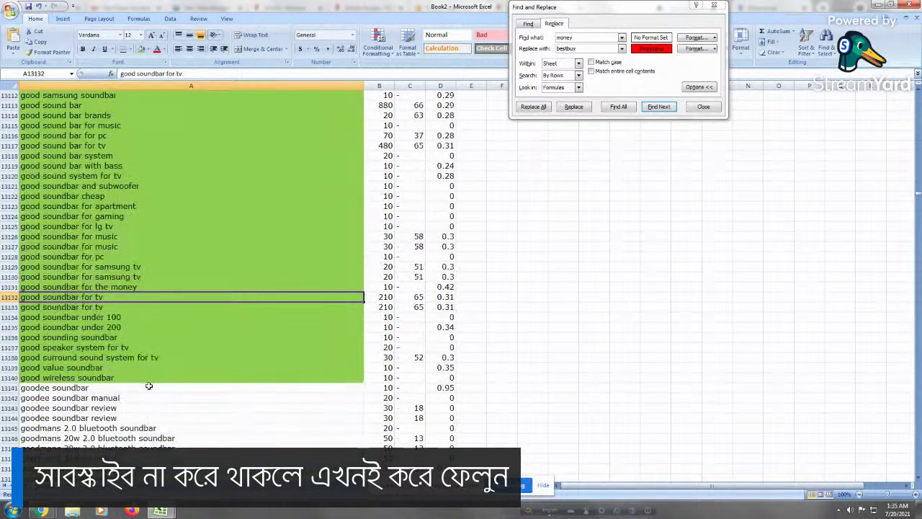
# Fill the "great" keywords, from "great budget soundbar" to "great soundbar for tv" (A13334 to A13340), with green
pyautogui.click(137, 389)
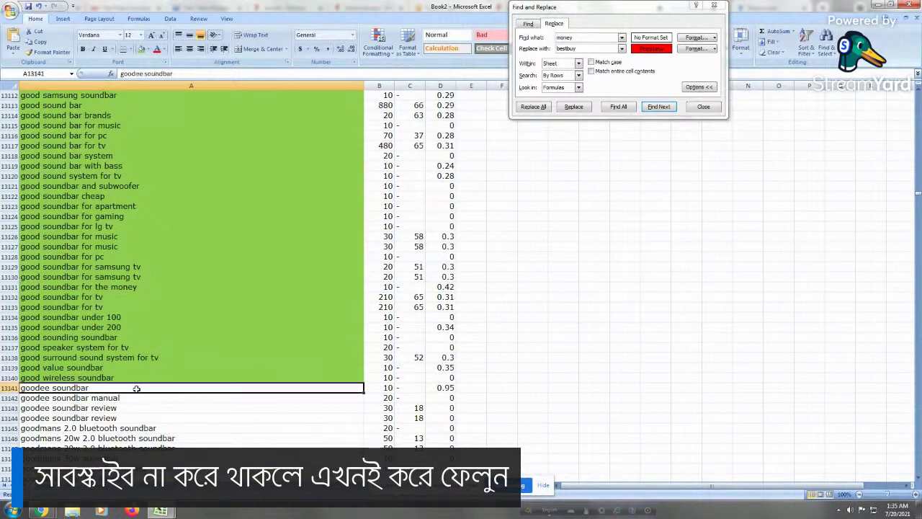
pyautogui.press('pagedown')
pyautogui.press('pagedown')
pyautogui.press('pagedown')
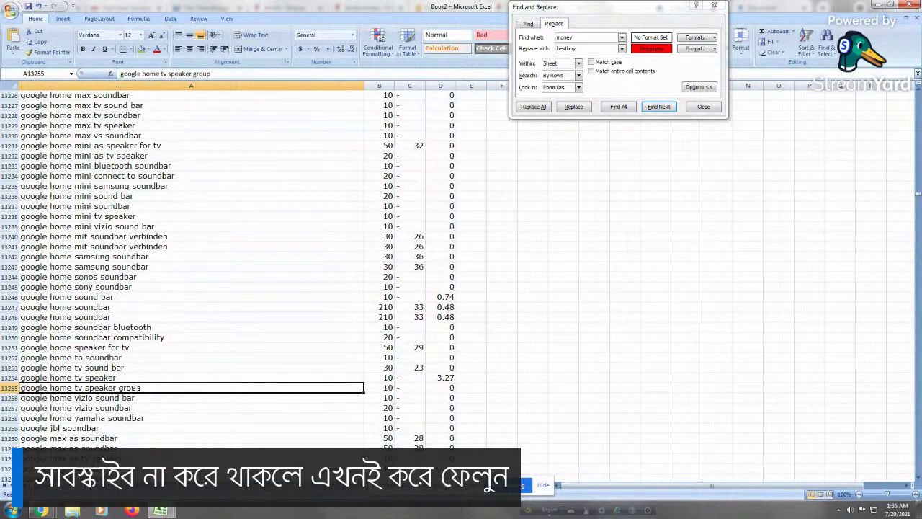
pyautogui.press('pagedown')
pyautogui.press('pagedown')
pyautogui.click(228, 227)
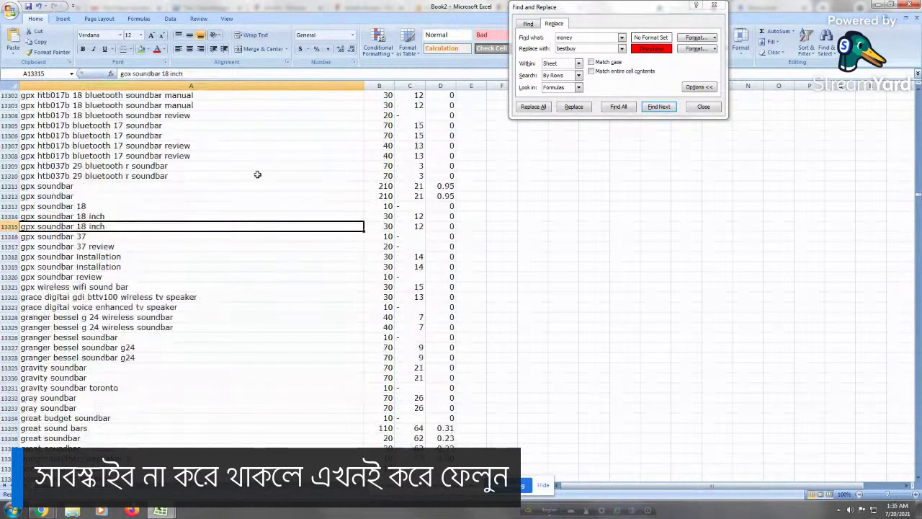
pyautogui.click(120, 429)
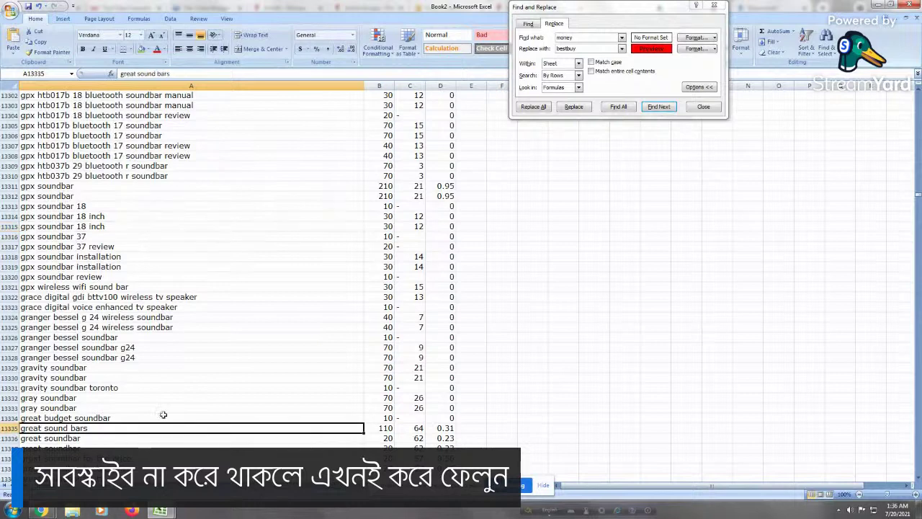
pyautogui.press('Down')
pyautogui.press('Down')
pyautogui.press('Down')
pyautogui.press('Down')
pyautogui.press('Down')
pyautogui.press('Down')
pyautogui.press('Down')
pyautogui.press('Down')
pyautogui.press('Down')
pyautogui.press('Down')
pyautogui.press('Down')
pyautogui.press('Down')
pyautogui.press('Down')
pyautogui.press('Down')
pyautogui.press('Down')
pyautogui.press('Down')
pyautogui.press('Down')
pyautogui.press('Down')
pyautogui.press('Down')
pyautogui.press('Down')
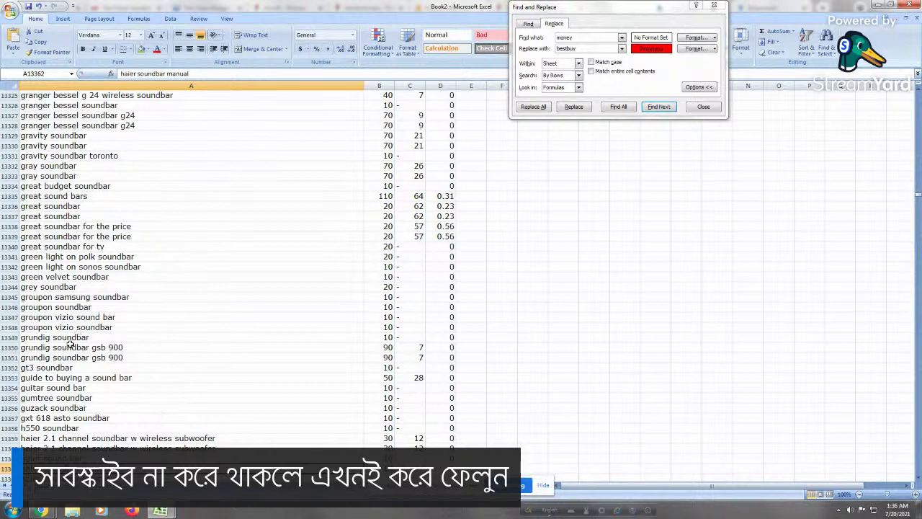
pyautogui.click(129, 176)
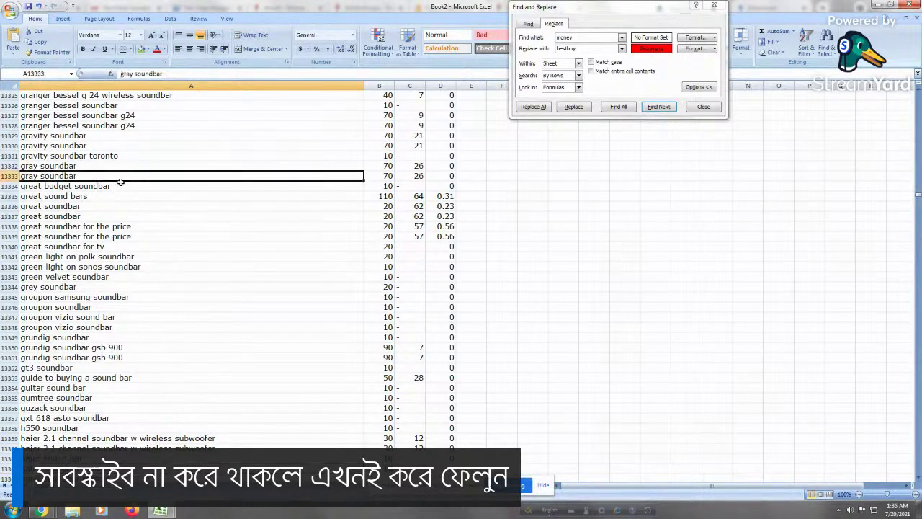
pyautogui.moveTo(120, 185); pyautogui.dragTo(124, 244)
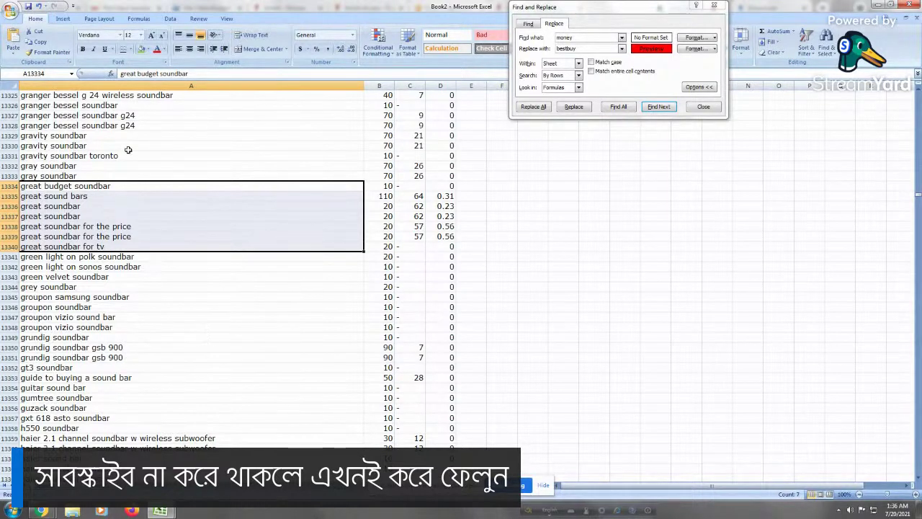
pyautogui.click(142, 48)
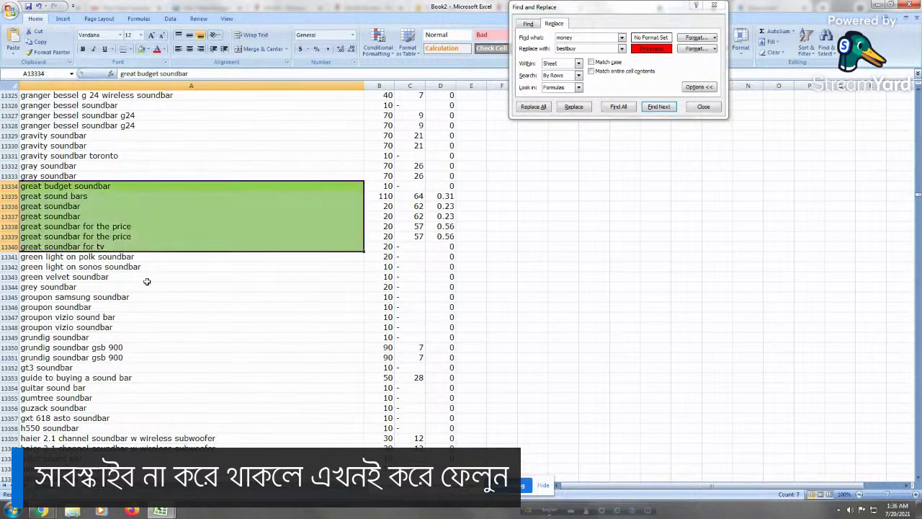
# Look through the keywords below the green "great" block, down to the "heos soundbar" entries, for more RoundUp terms
pyautogui.moveTo(113, 210); pyautogui.dragTo(112, 201)
pyautogui.press('pagedown')
pyautogui.press('pagedown')
pyautogui.press('pagedown')
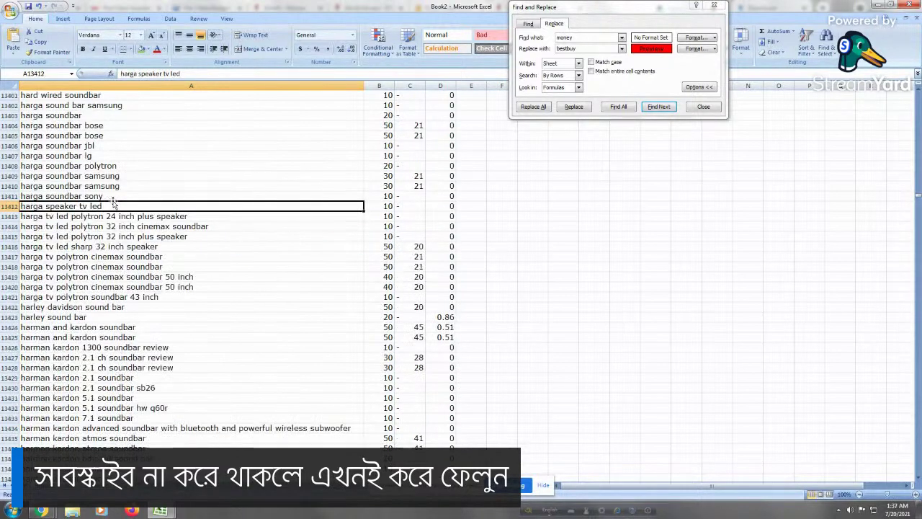
pyautogui.click(76, 287)
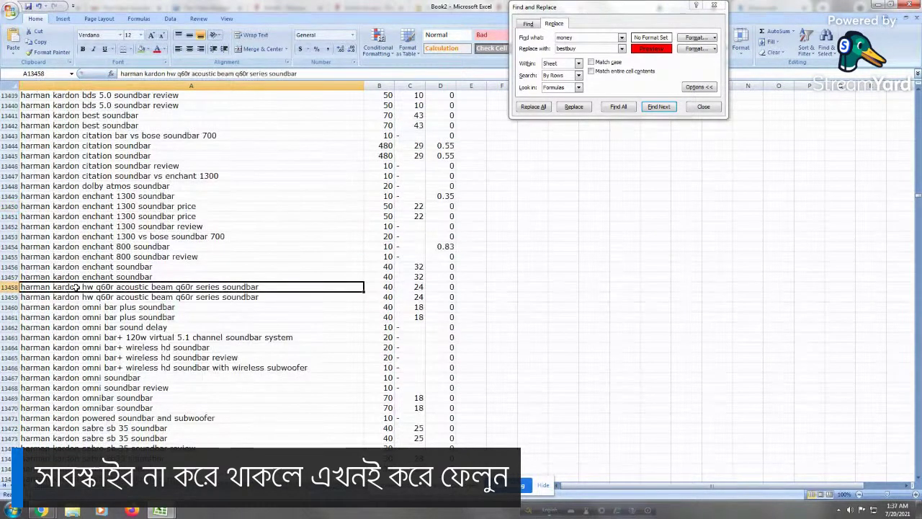
pyautogui.press('pageup')
pyautogui.press('pagedown')
pyautogui.press('pagedown')
pyautogui.press('pagedown')
pyautogui.press('pagedown')
pyautogui.press('pagedown')
pyautogui.press('pagedown')
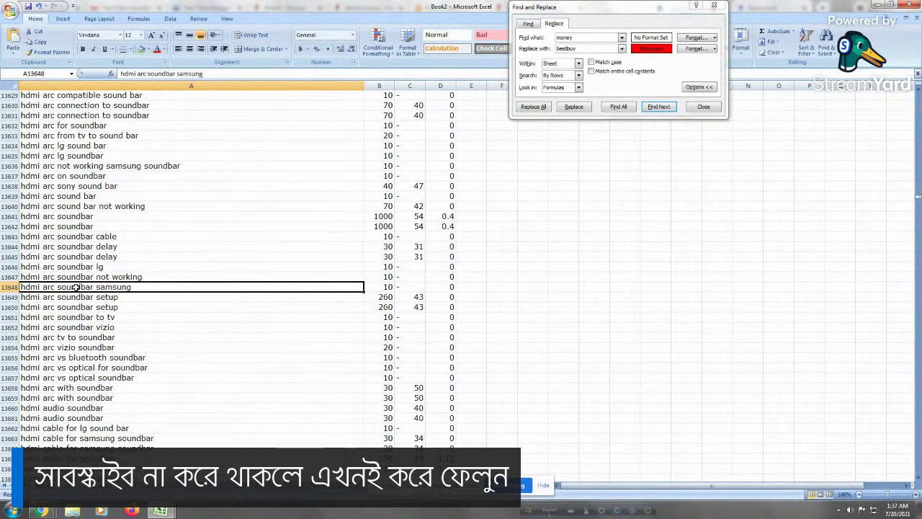
pyautogui.press('pageup')
pyautogui.press('pagedown')
pyautogui.press('pagedown')
pyautogui.press('pagedown')
pyautogui.press('pagedown')
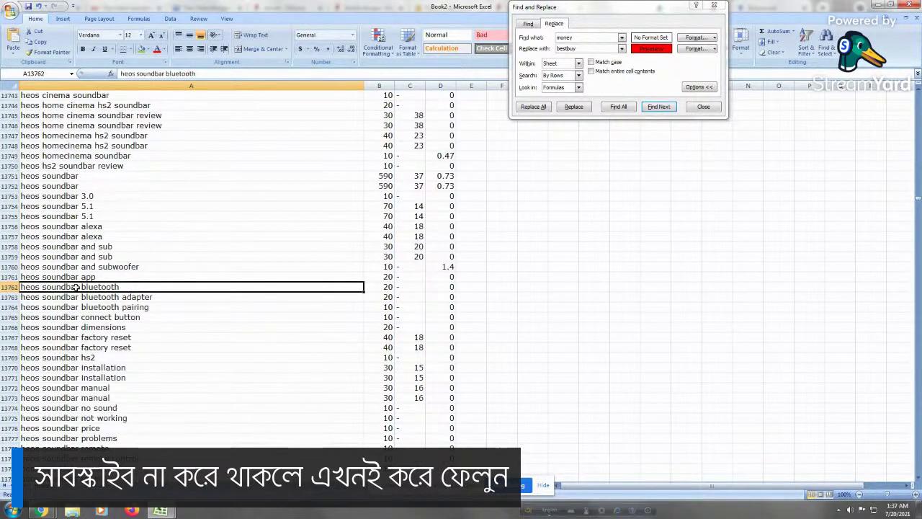
# Look through the soundbar keyword list in column A down to its last rows
pyautogui.press('pagedown')
pyautogui.press('pagedown')
pyautogui.press('pagedown')
pyautogui.press('pagedown')
pyautogui.press('pagedown')
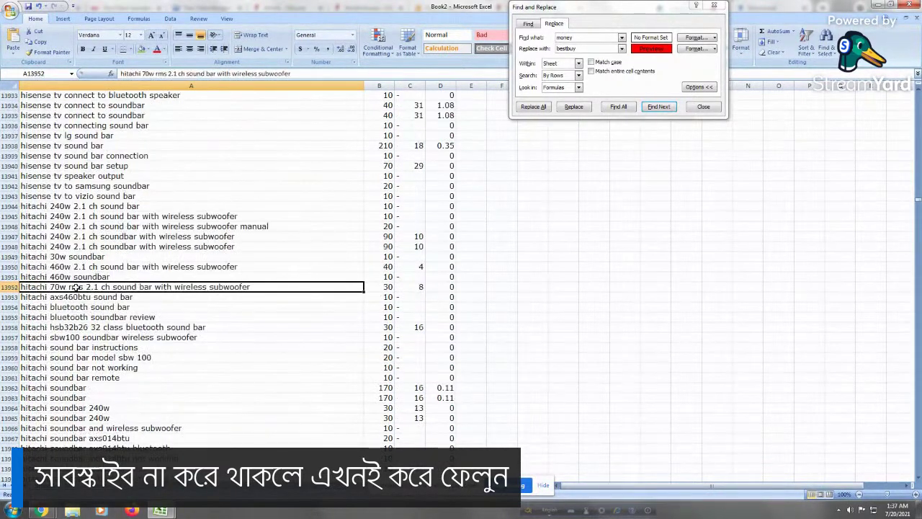
pyautogui.press('pageup')
pyautogui.press('pageup')
pyautogui.press('pageup')
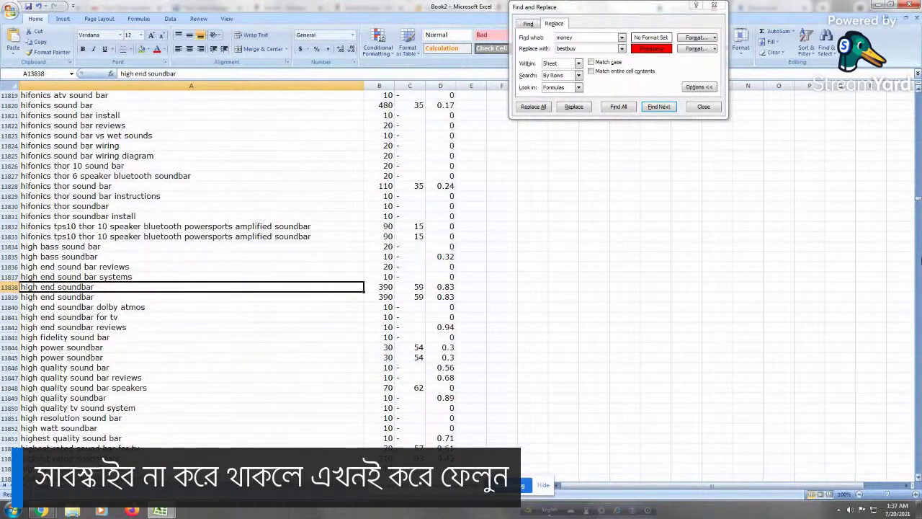
pyautogui.moveTo(920, 263); pyautogui.dragTo(919, 475)
pyautogui.moveTo(193, 217); pyautogui.dragTo(193, 224)
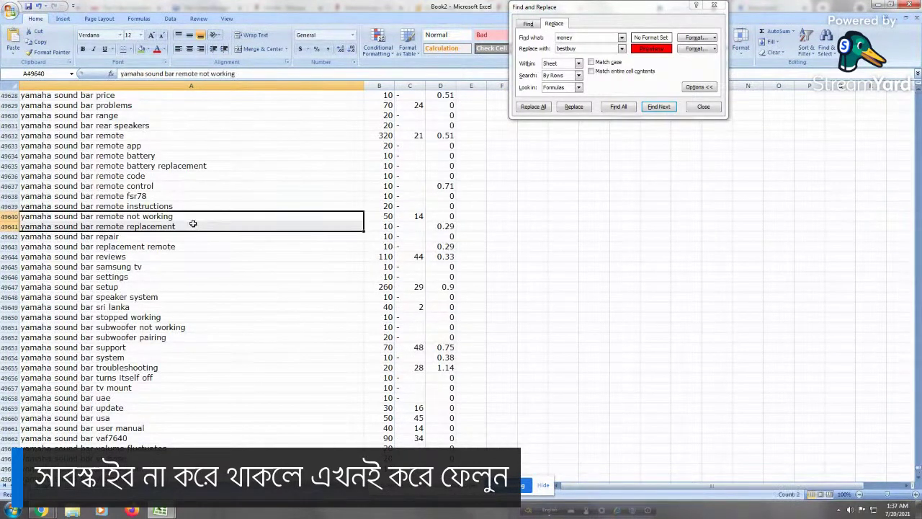
pyautogui.click(294, 276)
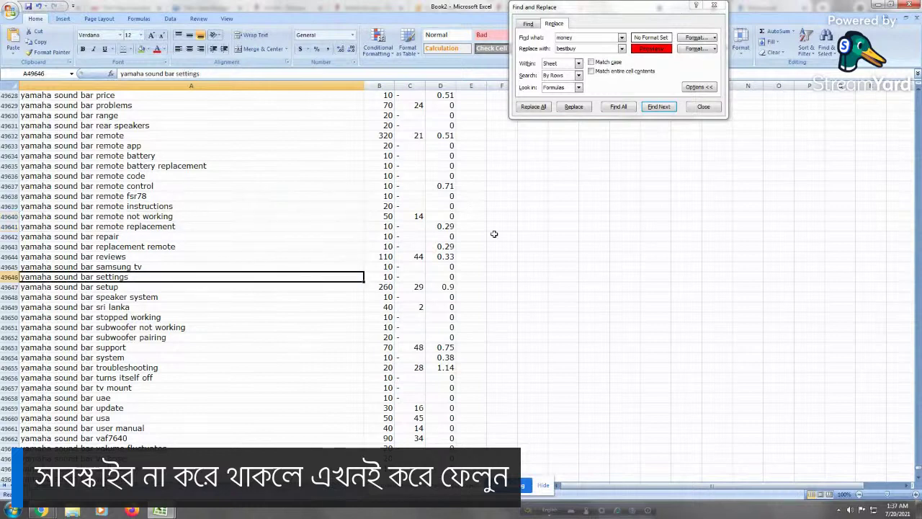
pyautogui.press('Return')
pyautogui.press('Return')
pyautogui.press('Return')
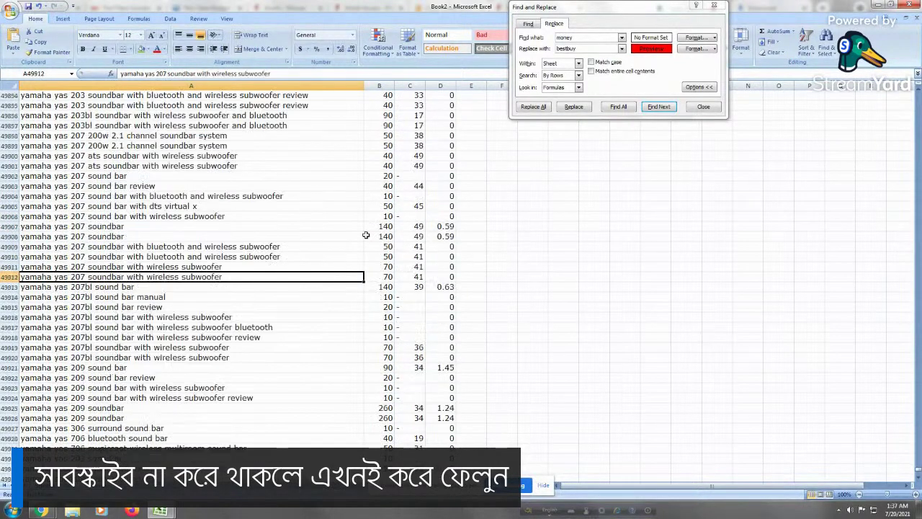
pyautogui.press('Return')
pyautogui.press('Return')
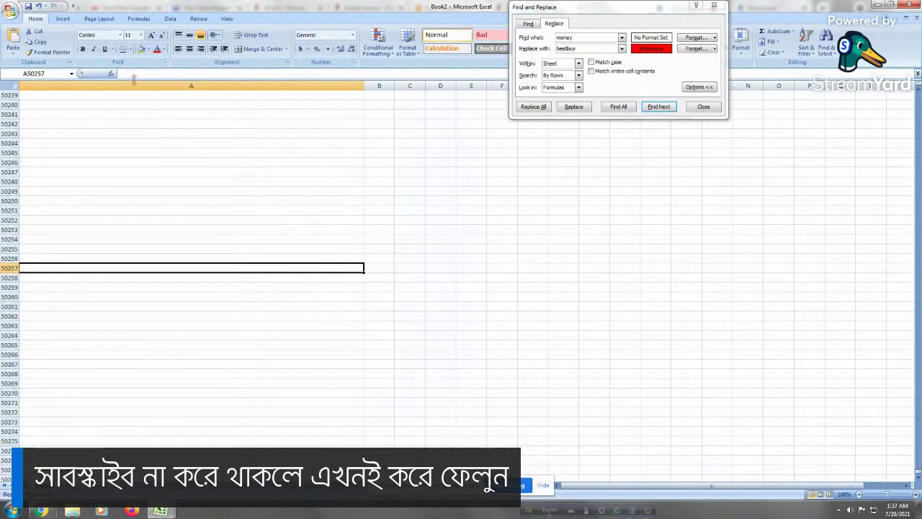
pyautogui.press('Return')
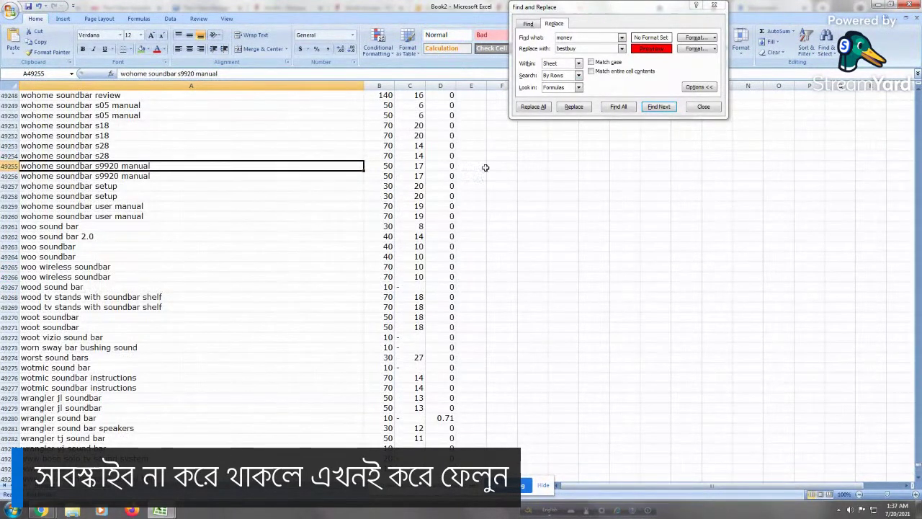
# Find a green-filled keyword containing "money" and sort the list to put cells with that fill colour on top
pyautogui.click(657, 106)
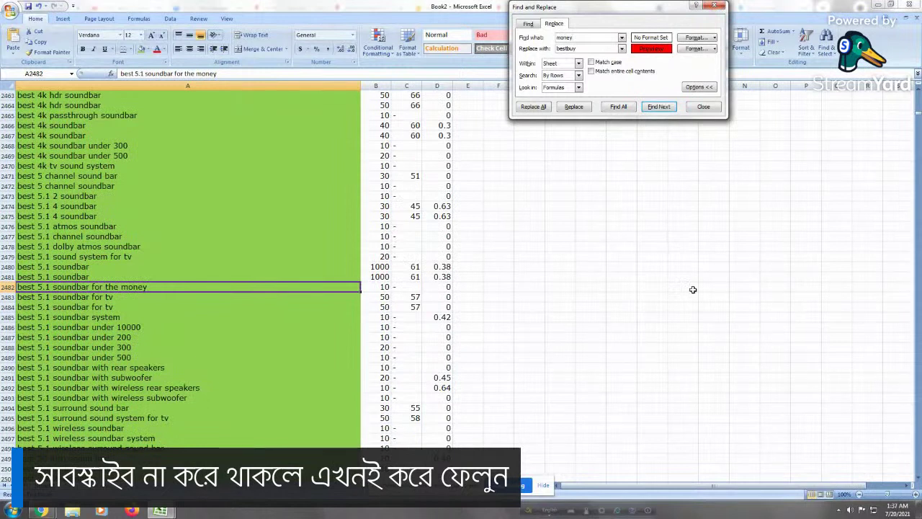
pyautogui.click(158, 248)
pyautogui.rightClick(157, 248)
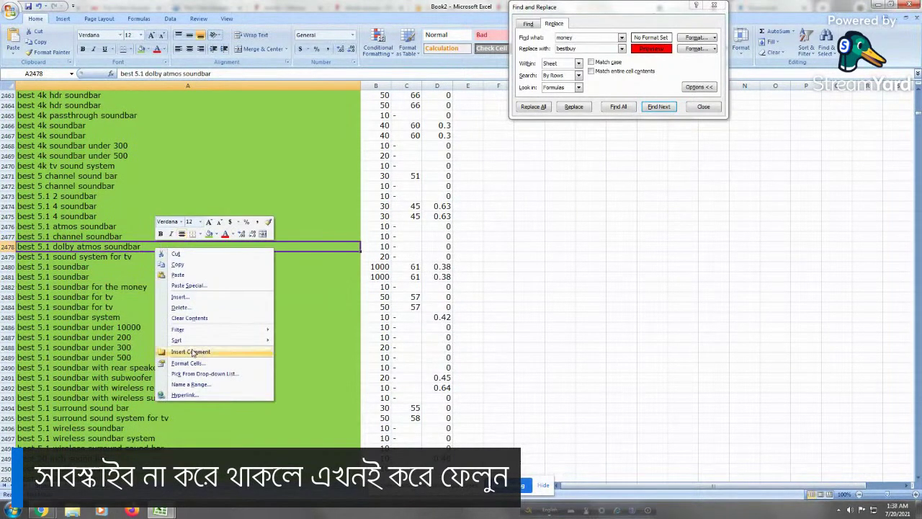
pyautogui.moveTo(223, 340)
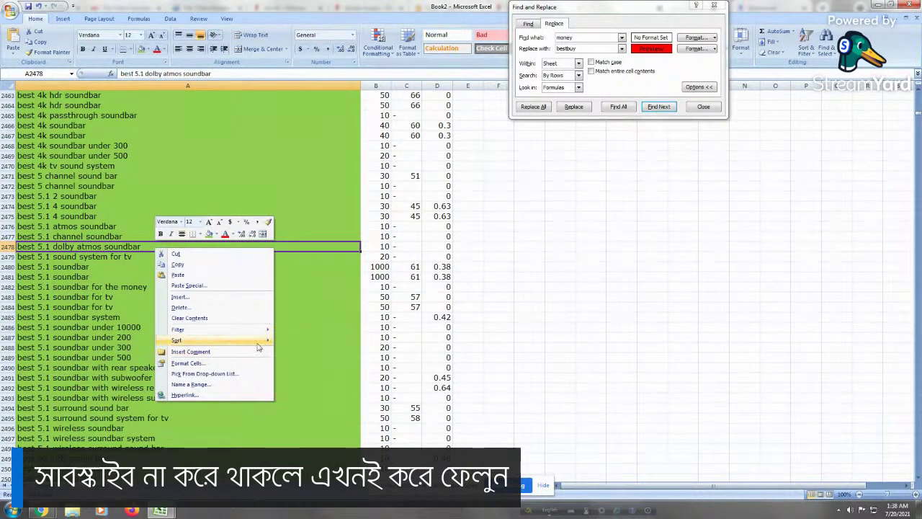
pyautogui.click(313, 363)
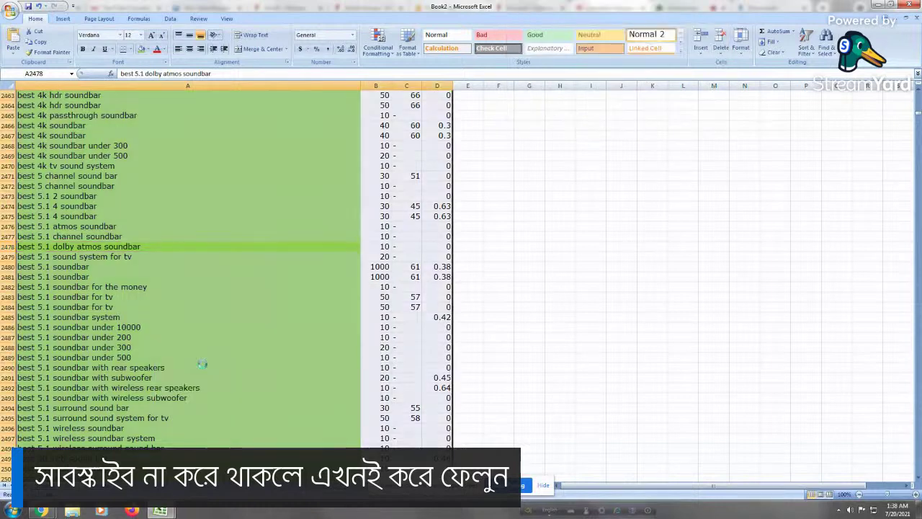
pyautogui.click(105, 215)
pyautogui.hotkey('ctrl', 'Home')
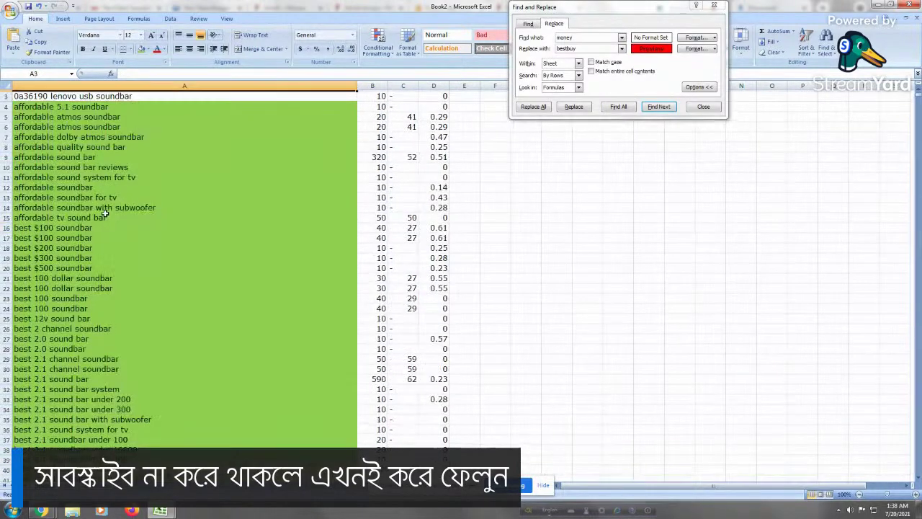
# Move the green-filled keyword rows 4 to 2304 to the blank sheet, starting at cell A2
pyautogui.click(5, 115)
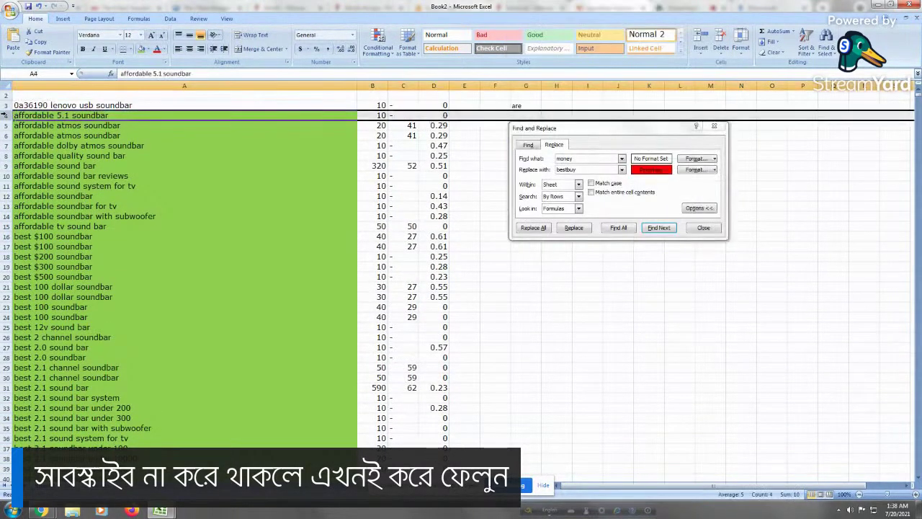
pyautogui.moveTo(6, 116); pyautogui.dragTo(6, 317)
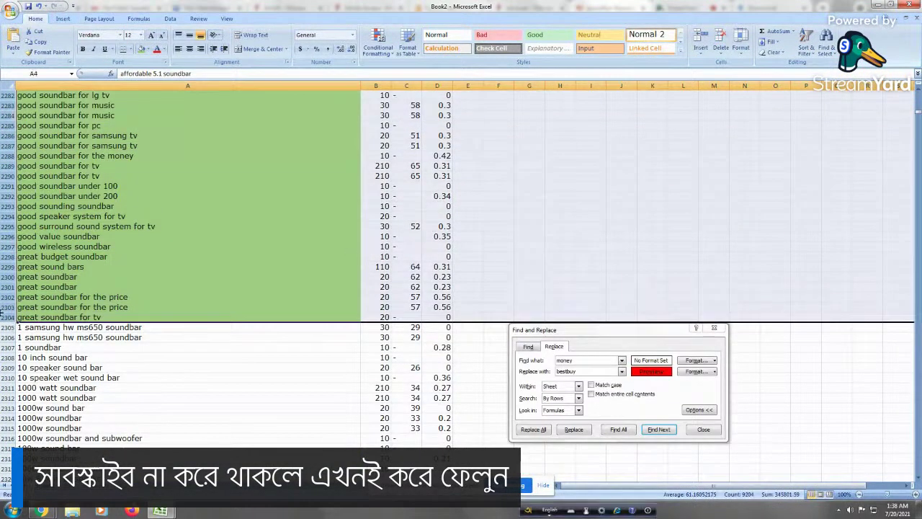
pyautogui.rightClick(2, 236)
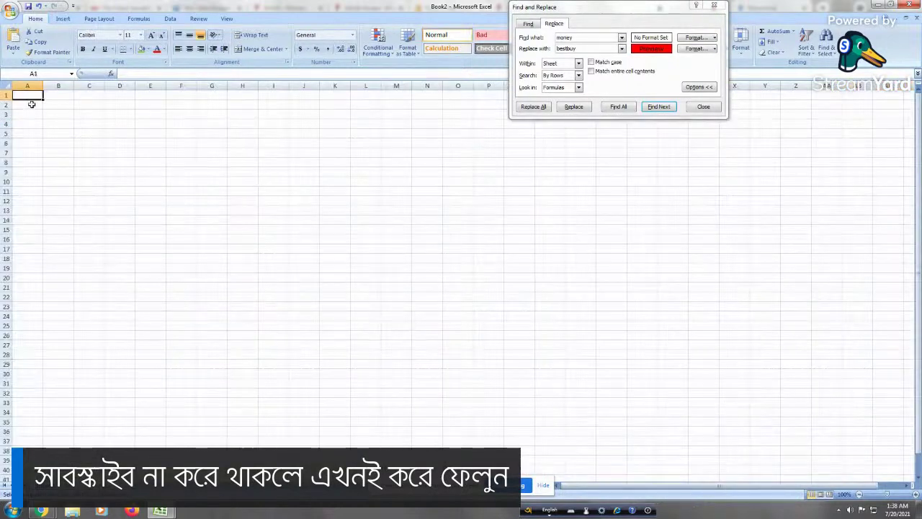
pyautogui.rightClick(31, 105)
pyautogui.click(65, 131)
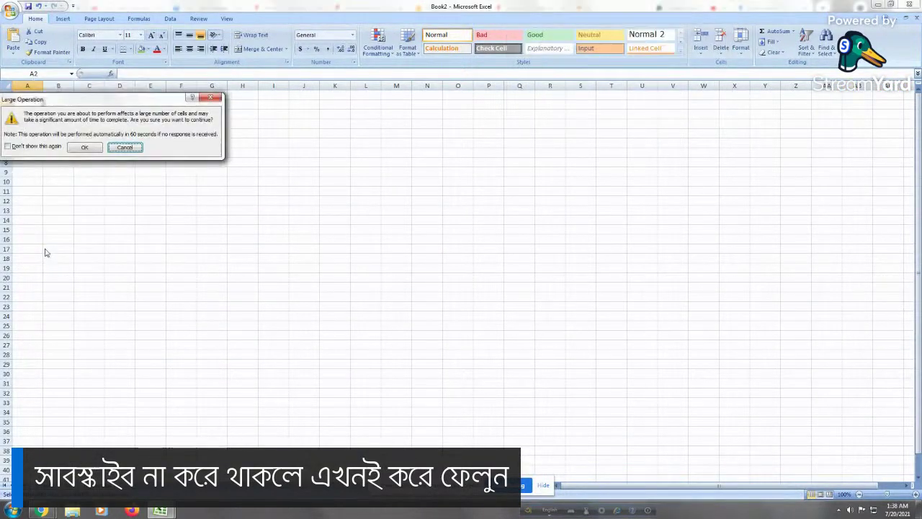
pyautogui.click(84, 147)
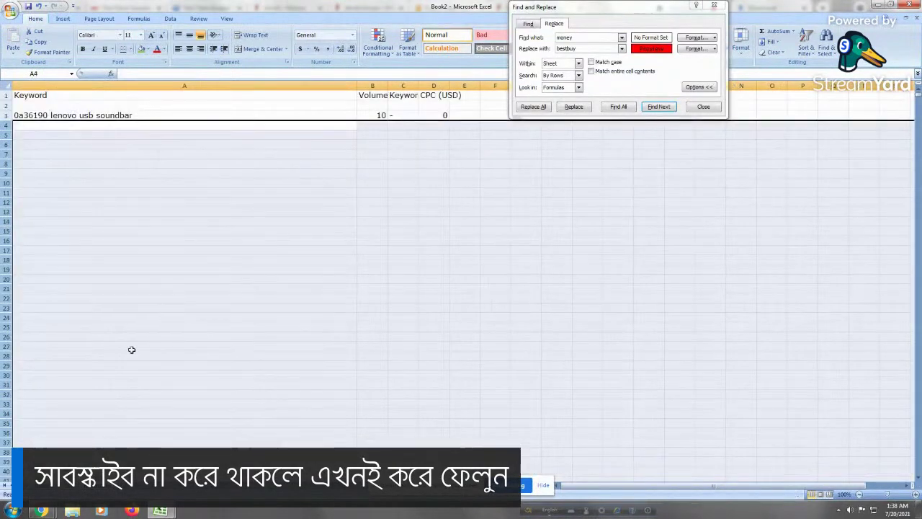
# Delete the emptied rows from row 4 down in the keyword sheet and check the remaining keywords
pyautogui.rightClick(6, 269)
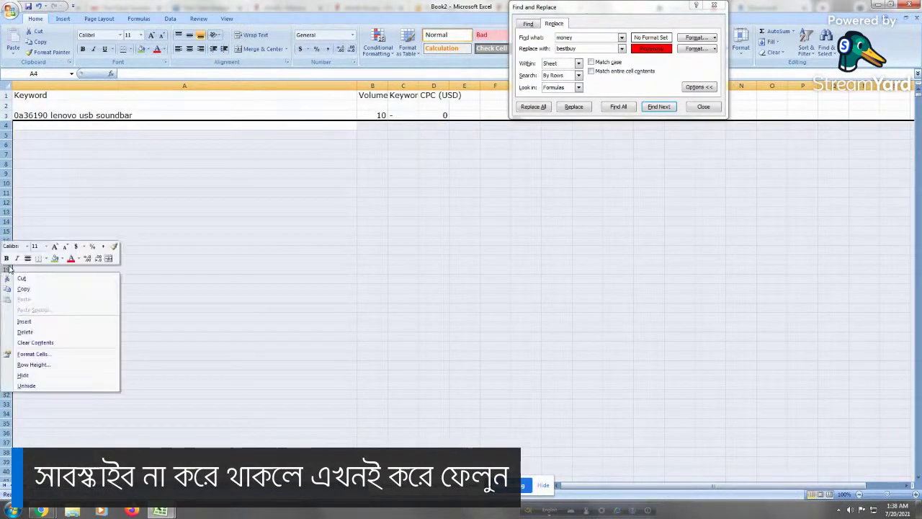
pyautogui.click(29, 333)
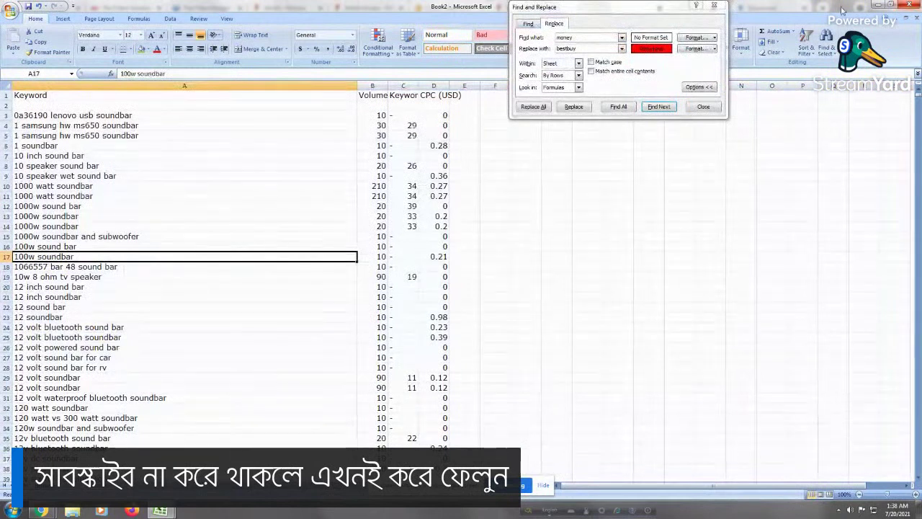
pyautogui.click(148, 118)
pyautogui.click(177, 278)
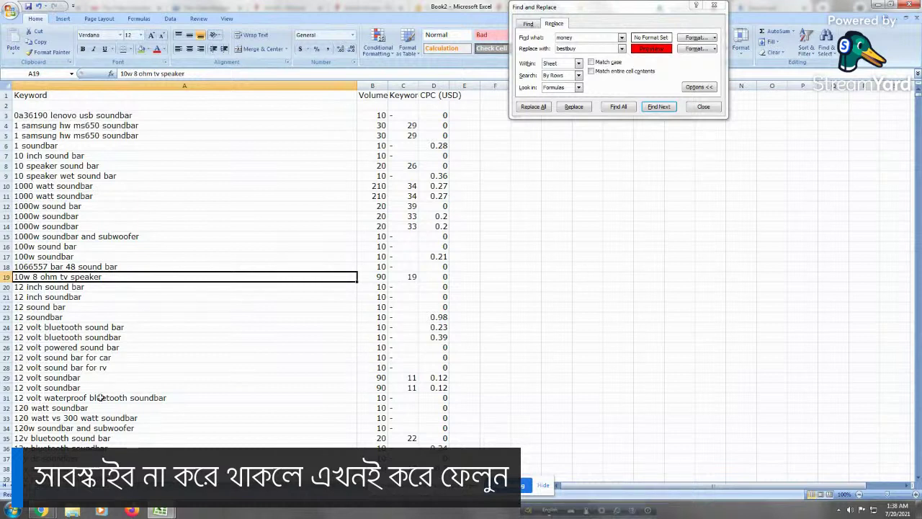
pyautogui.click(105, 288)
pyautogui.click(103, 296)
pyautogui.click(124, 345)
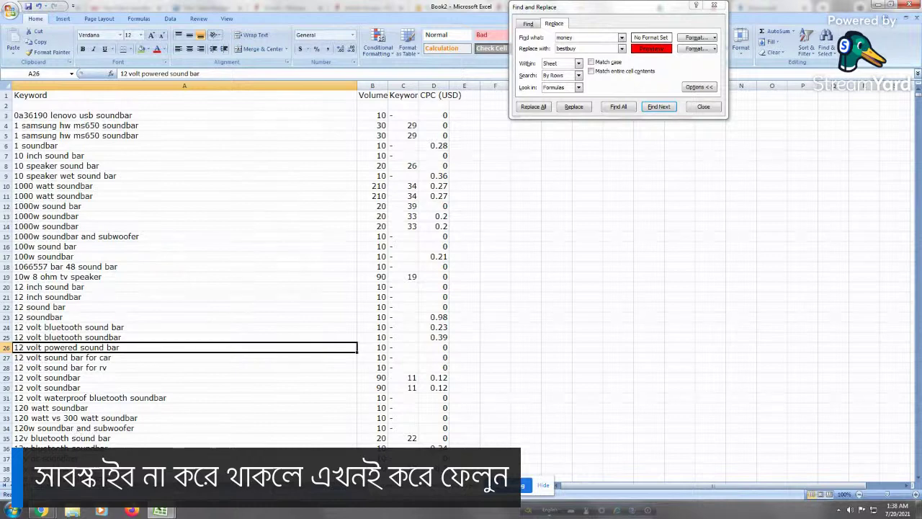
# Widen column A on the sheet holding the moved green keywords so their full text fits
pyautogui.hotkey('ctrl', 'pagedown')
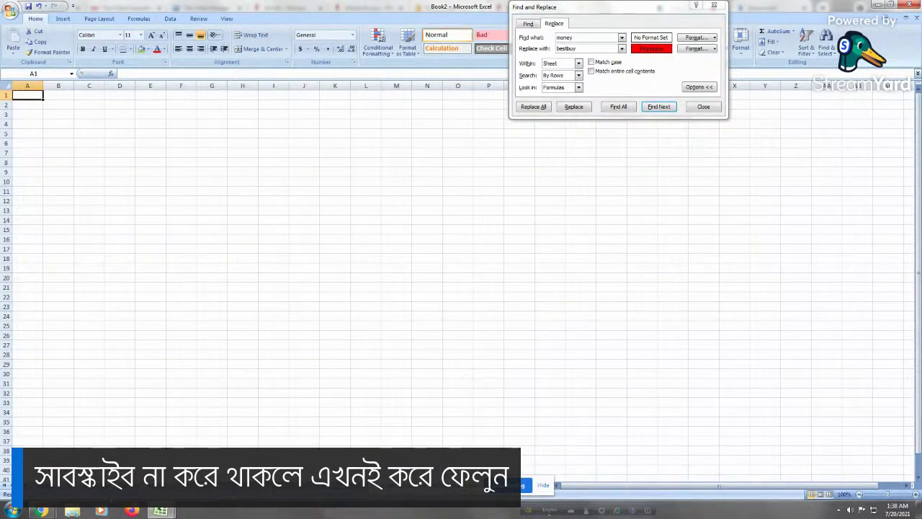
pyautogui.hotkey('ctrl', 'pageup')
pyautogui.click(66, 336)
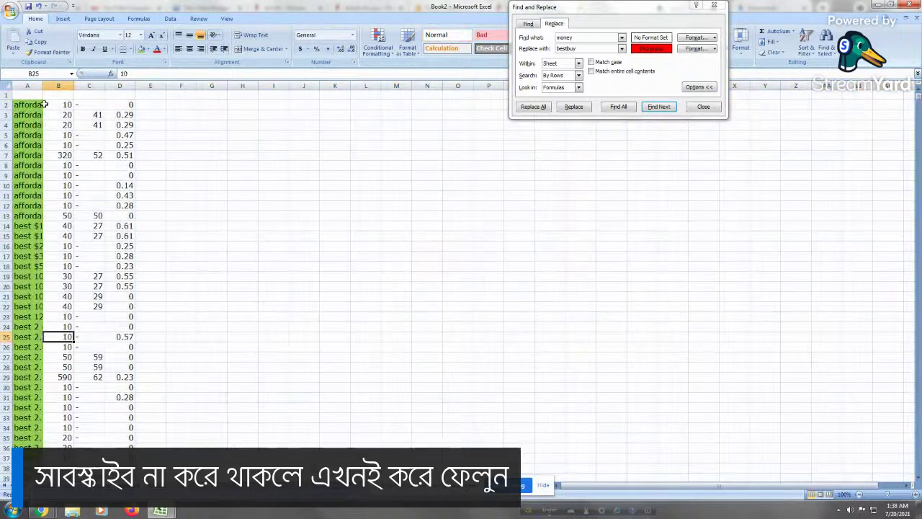
pyautogui.moveTo(42, 85); pyautogui.dragTo(207, 86)
pyautogui.click(79, 167)
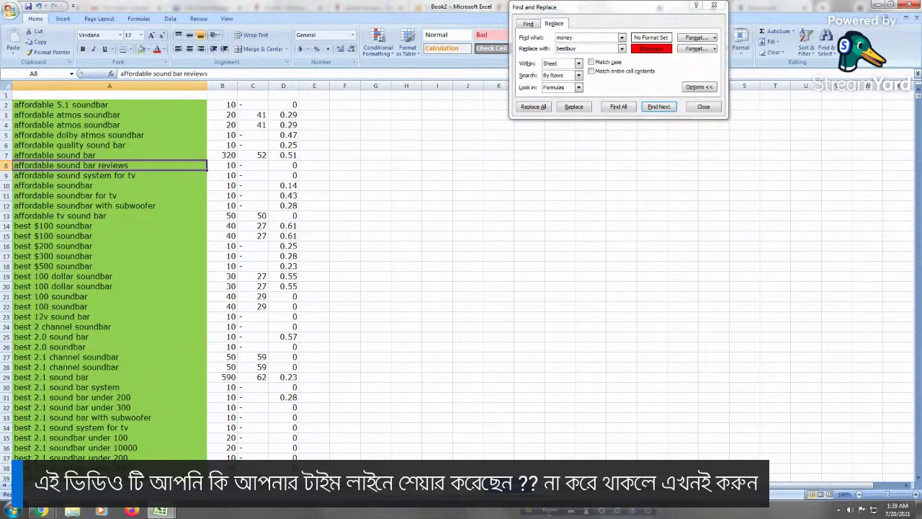
# Remove the fill colour from all keywords from A3 to the end of the list in the main keyword sheet
pyautogui.hotkey('ctrl', 'pagedown')
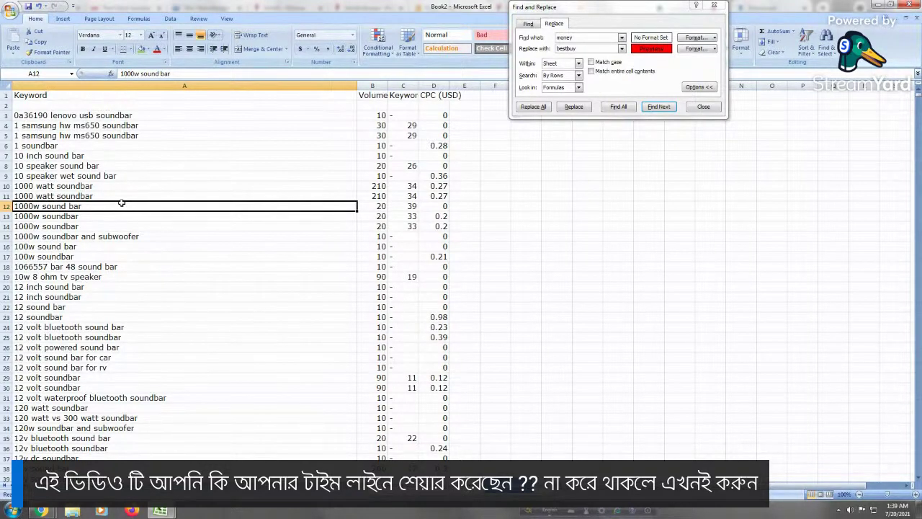
pyautogui.click(125, 118)
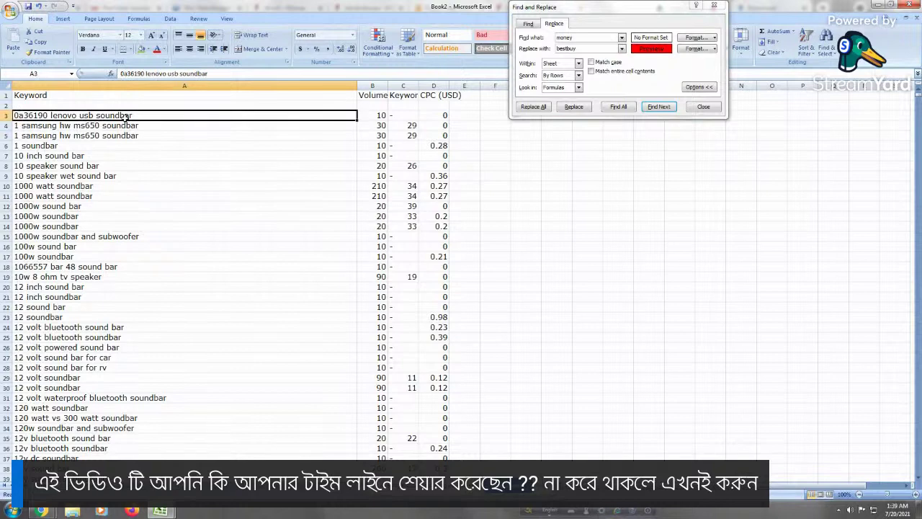
pyautogui.hotkey('ctrl', 'shift', 'Down')
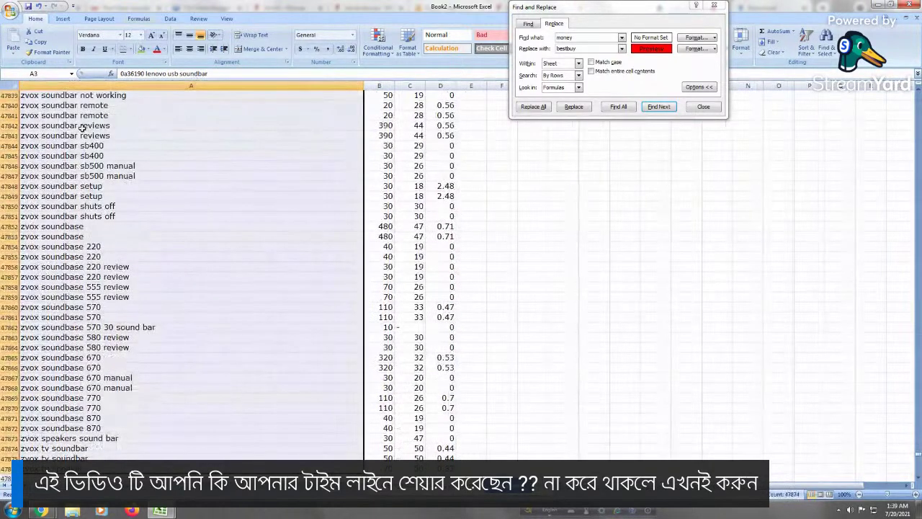
pyautogui.click(147, 50)
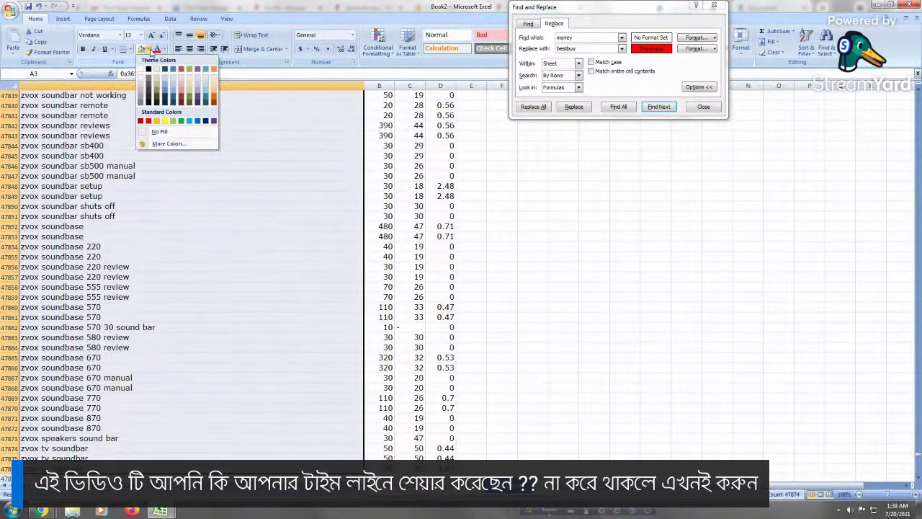
pyautogui.click(154, 130)
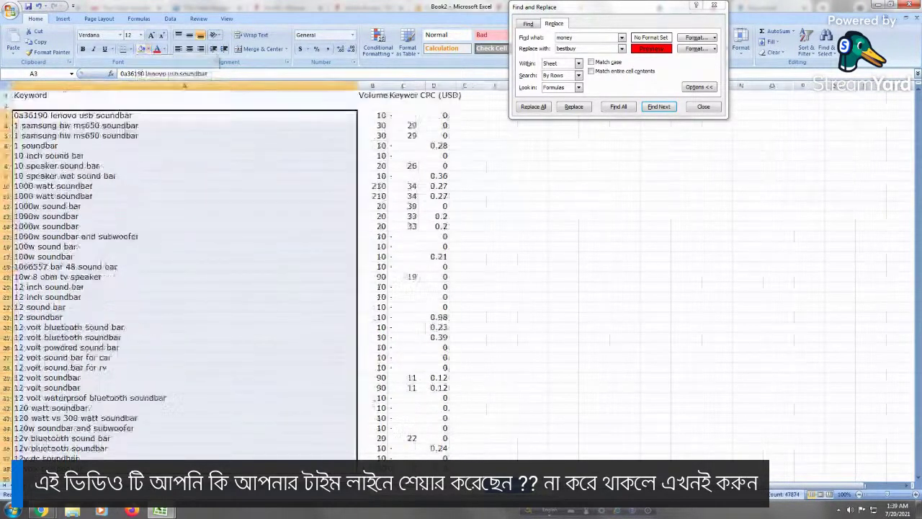
# Set the replacement format in Find and Replace to a light green fill
pyautogui.click(693, 48)
pyautogui.click(275, 268)
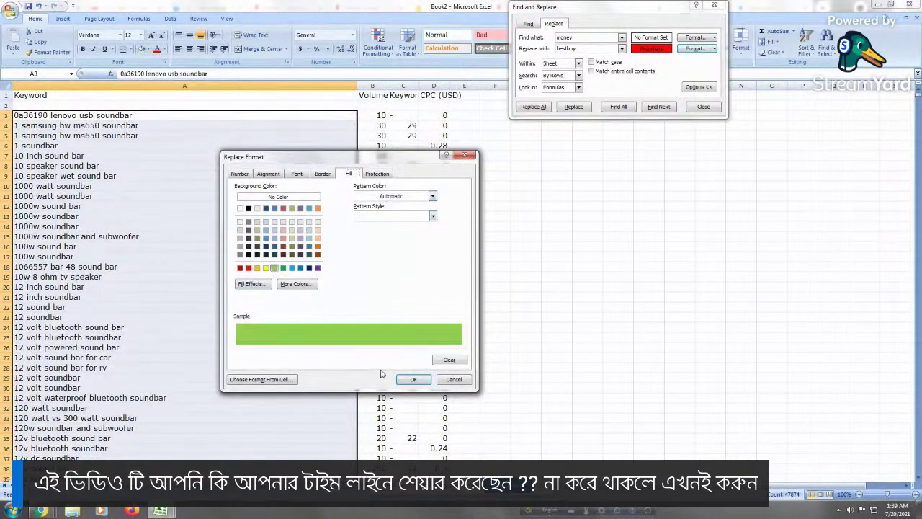
pyautogui.click(411, 379)
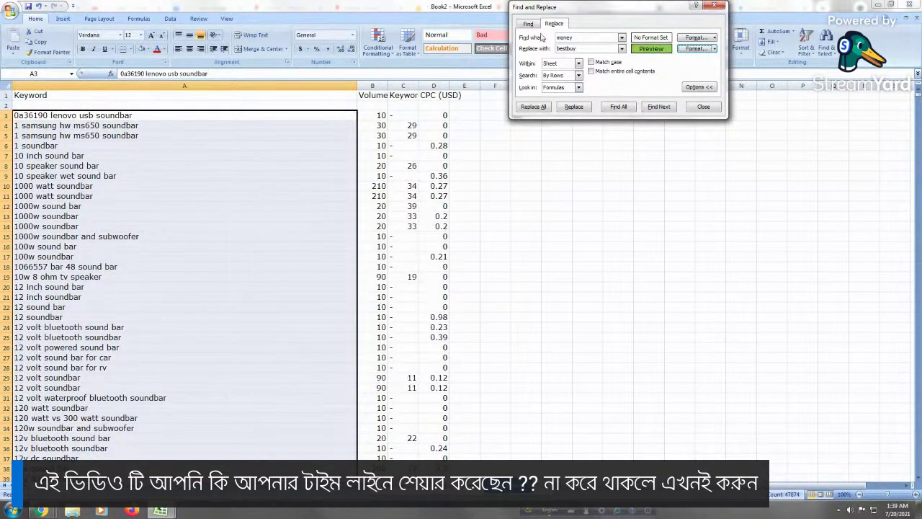
# Replace every "review" in column A with "review" using the green fill format
pyautogui.doubleClick(587, 37)
pyautogui.doubleClick(587, 38)
pyautogui.hotkey('ctrl', 'c')
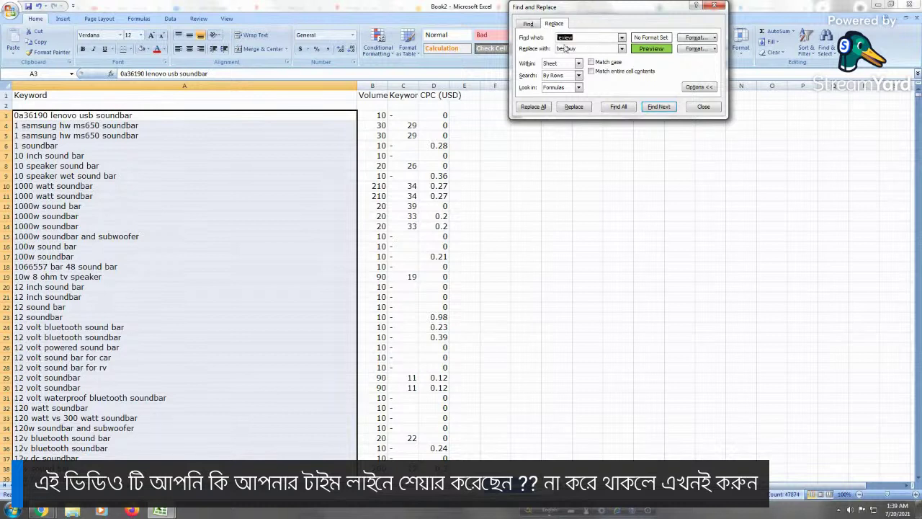
pyautogui.doubleClick(589, 48)
pyautogui.hotkey('ctrl', 'v')
pyautogui.click(196, 89)
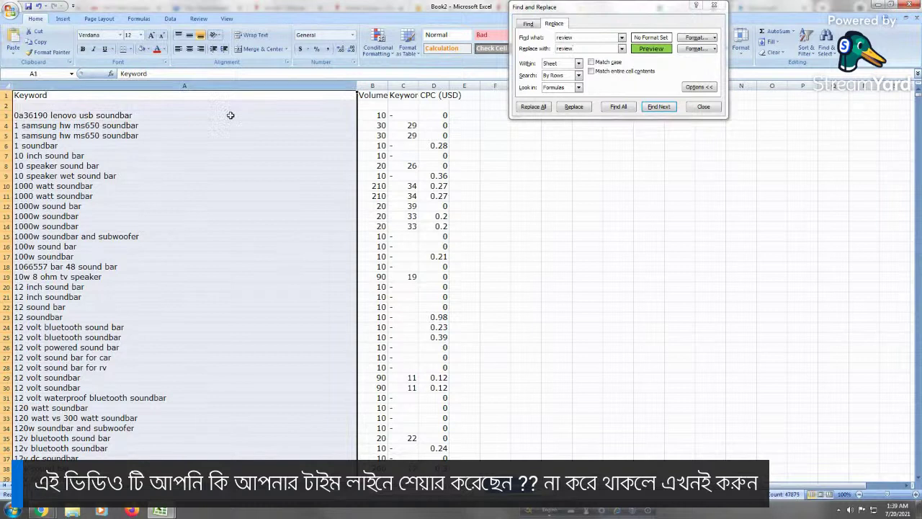
pyautogui.click(532, 107)
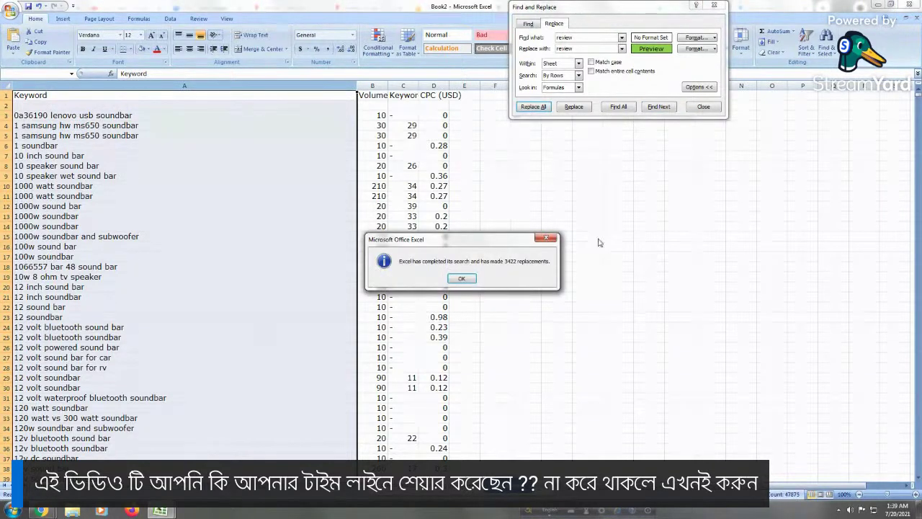
pyautogui.click(467, 282)
pyautogui.click(335, 165)
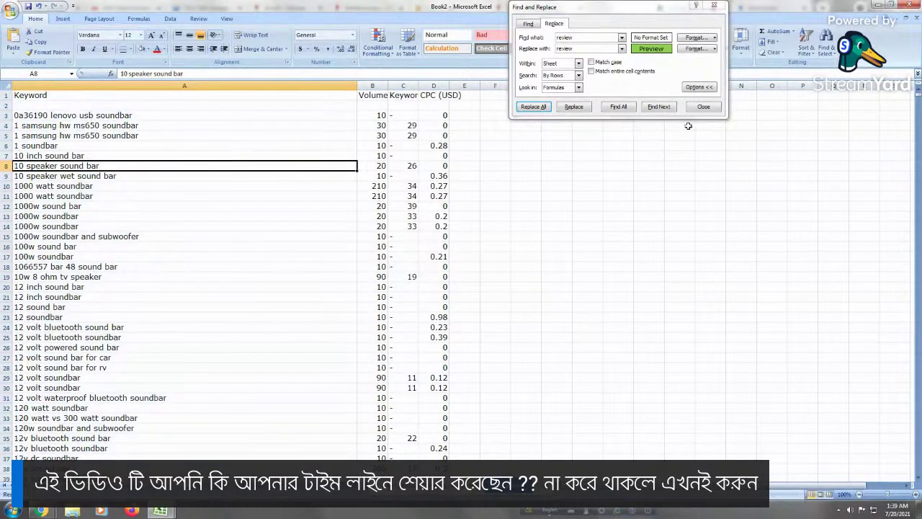
# Find the highlighted "review" keywords in the main list and sort by cell colour to put the green-filled cells on top
pyautogui.click(659, 106)
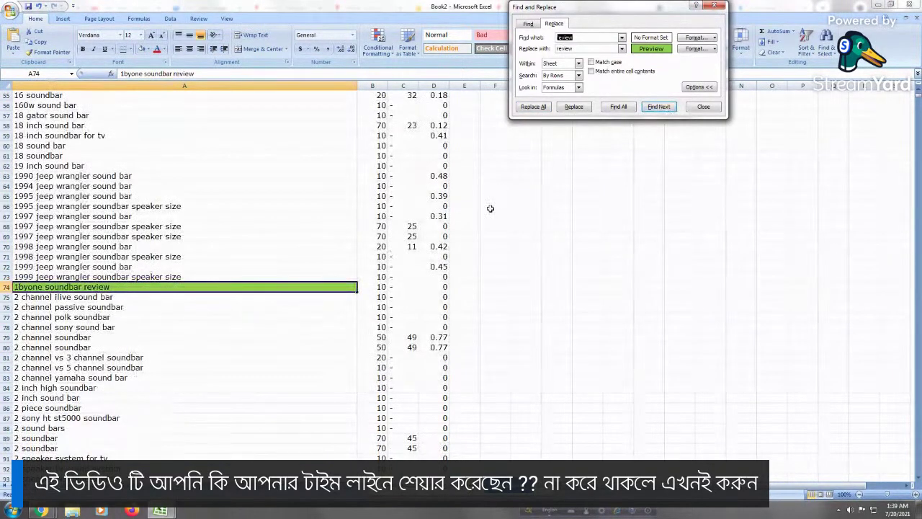
pyautogui.click(658, 107)
pyautogui.click(127, 378)
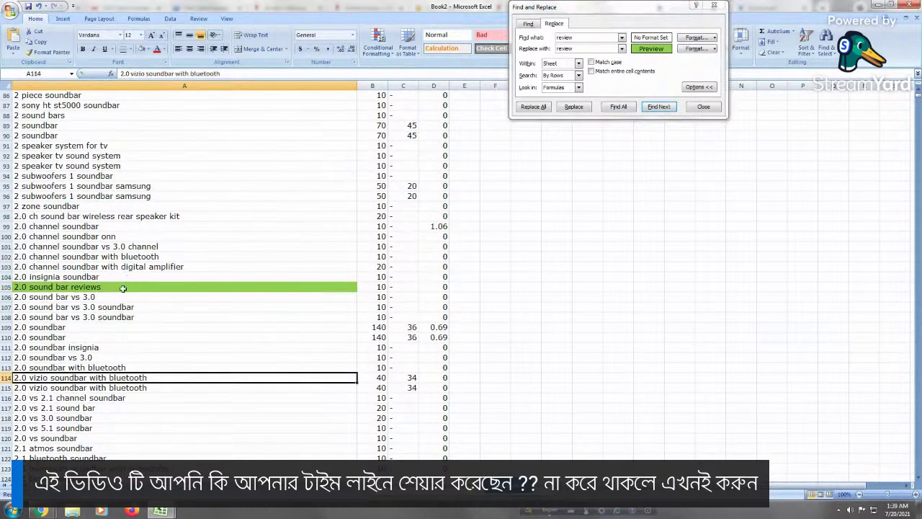
pyautogui.rightClick(124, 288)
pyautogui.moveTo(206, 380)
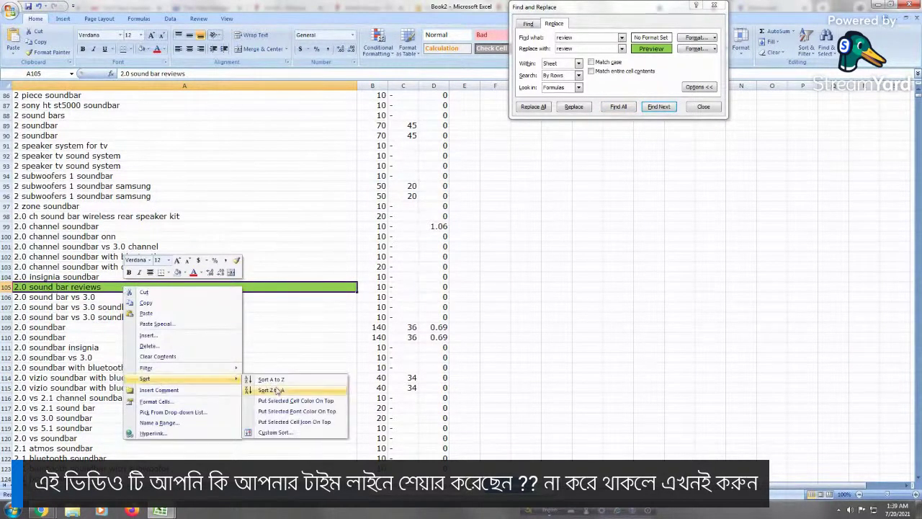
pyautogui.click(281, 401)
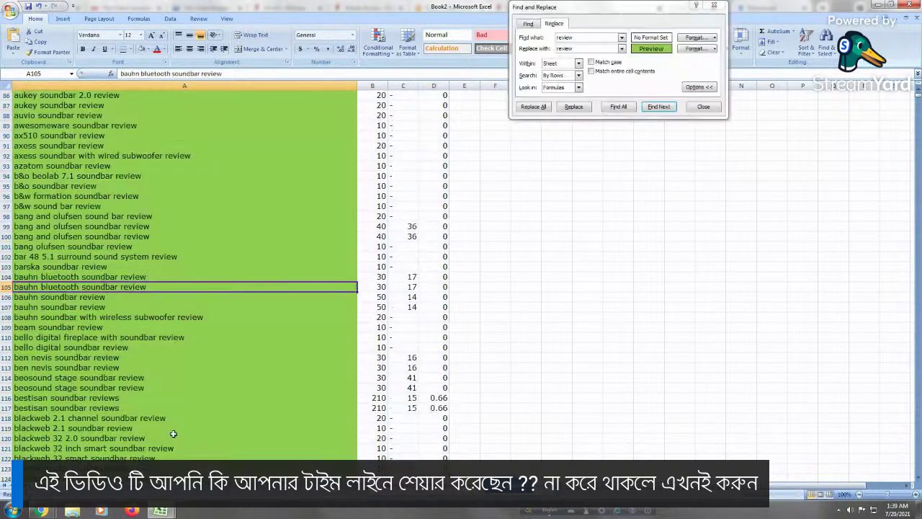
pyautogui.click(173, 337)
pyautogui.click(137, 226)
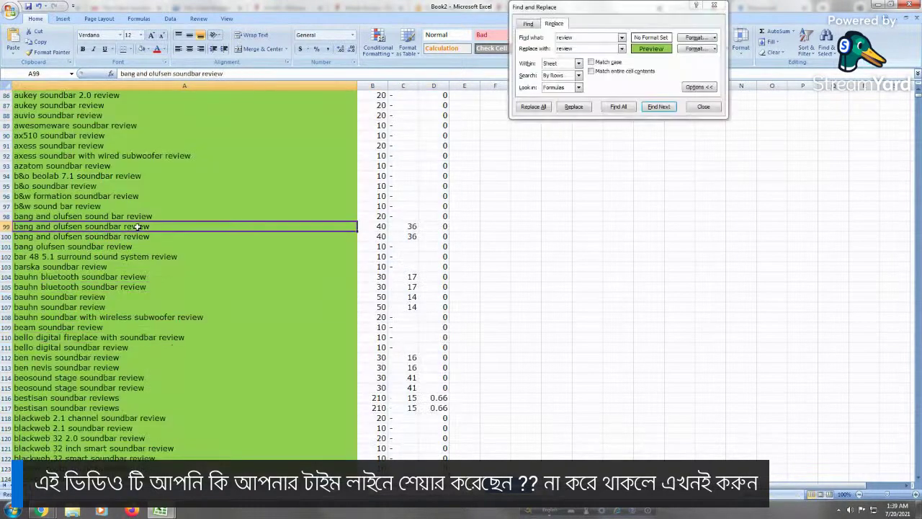
# Cut all rows holding green review keywords, from row 4 to row 3425, in the main keyword sheet
pyautogui.hotkey('ctrl', 'Up')
pyautogui.scroll(1, 137, 226)
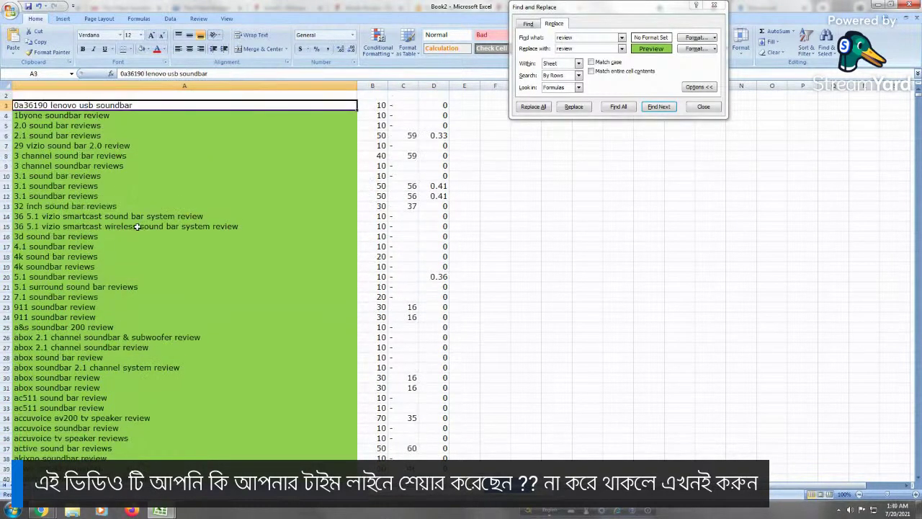
pyautogui.click(85, 145)
pyautogui.moveTo(569, 7); pyautogui.dragTo(569, 128)
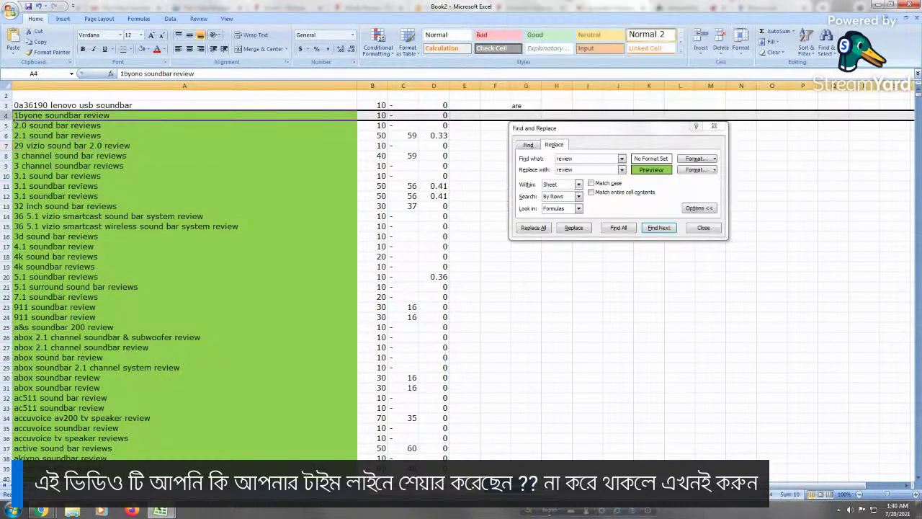
pyautogui.moveTo(57, 115); pyautogui.dragTo(72, 465)
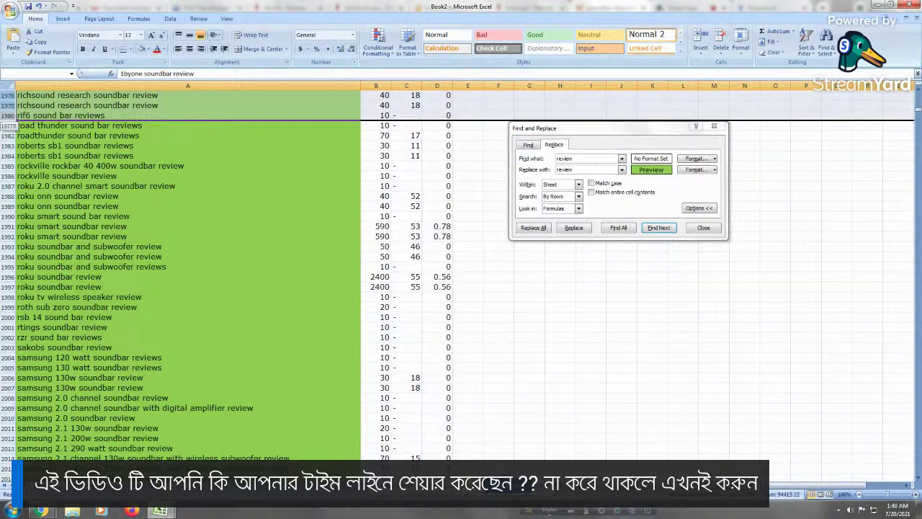
pyautogui.moveTo(72, 464); pyautogui.dragTo(72, 464)
pyautogui.moveTo(6, 121); pyautogui.dragTo(7, 135)
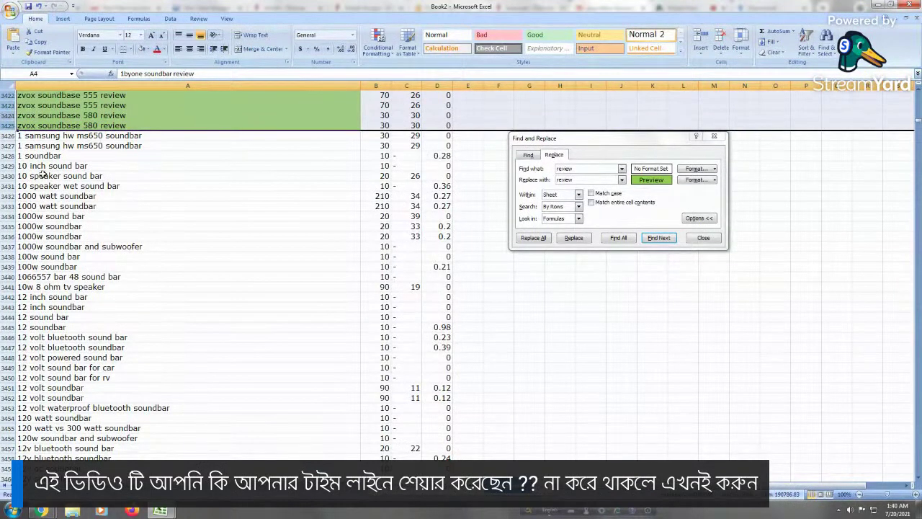
pyautogui.rightClick(6, 105)
pyautogui.click(29, 112)
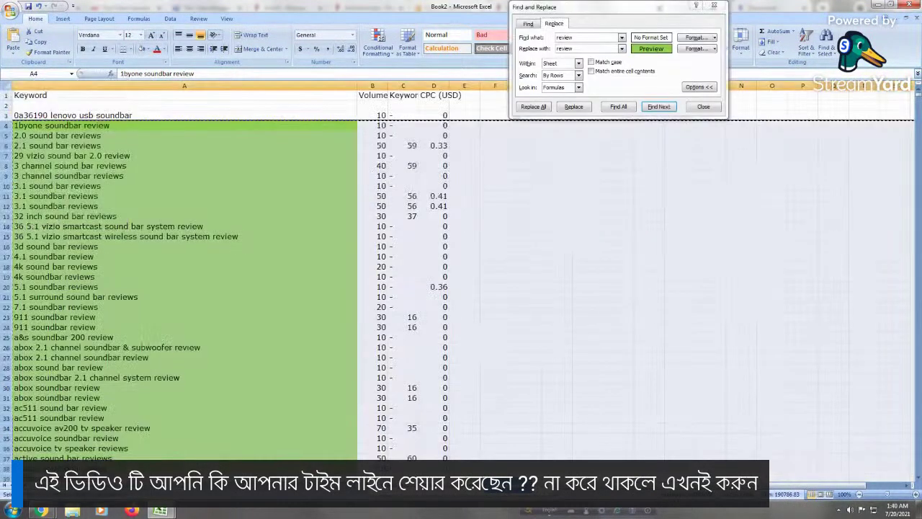
# Paste the cut review keyword rows into the empty sheet starting at A2 and widen column A to fit the keywords
pyautogui.hotkey('ctrl', 'pagedown')
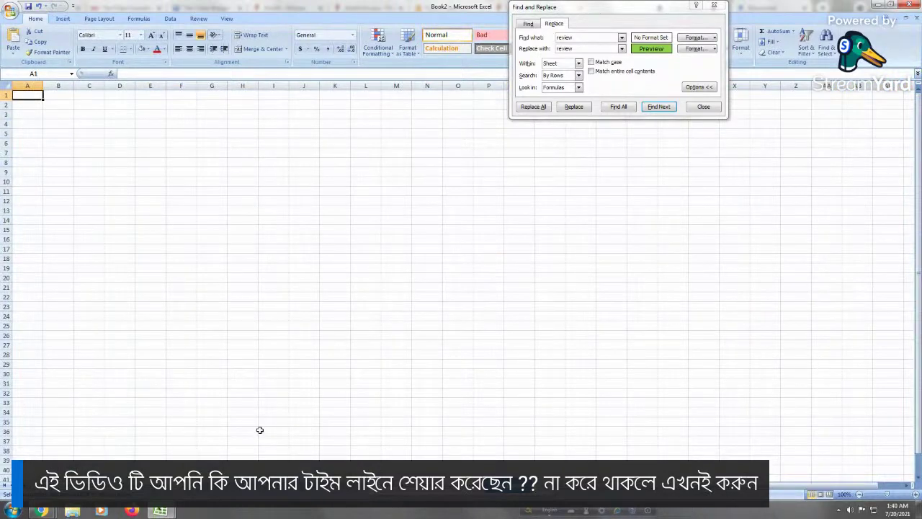
pyautogui.hotkey('ctrl', 'pageup')
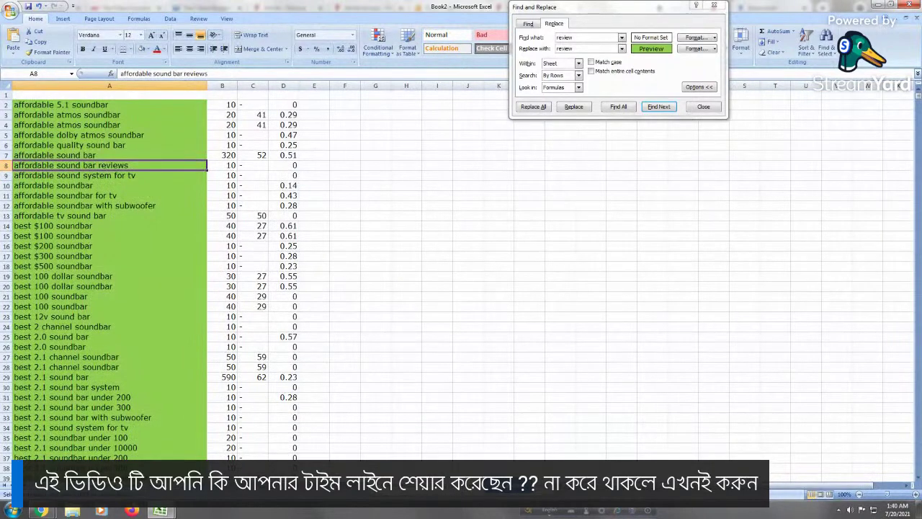
pyautogui.hotkey('ctrl', 'pagedown')
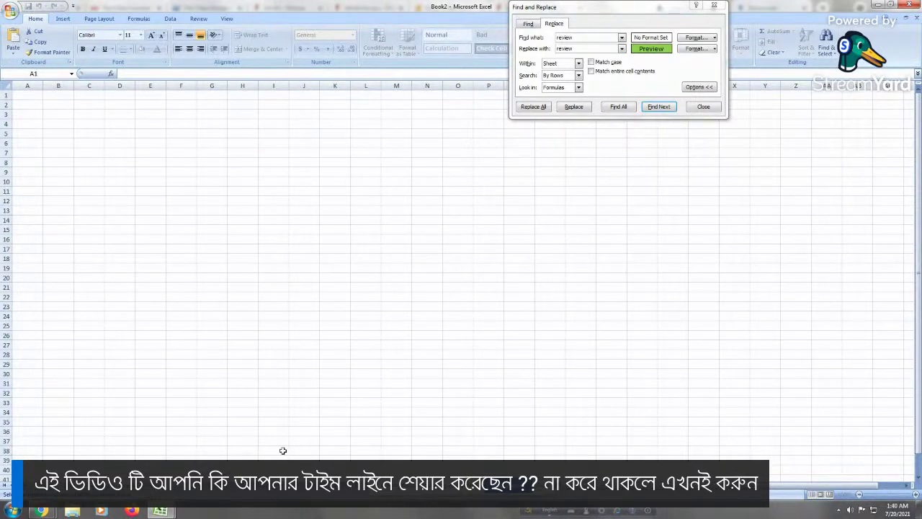
pyautogui.click(273, 334)
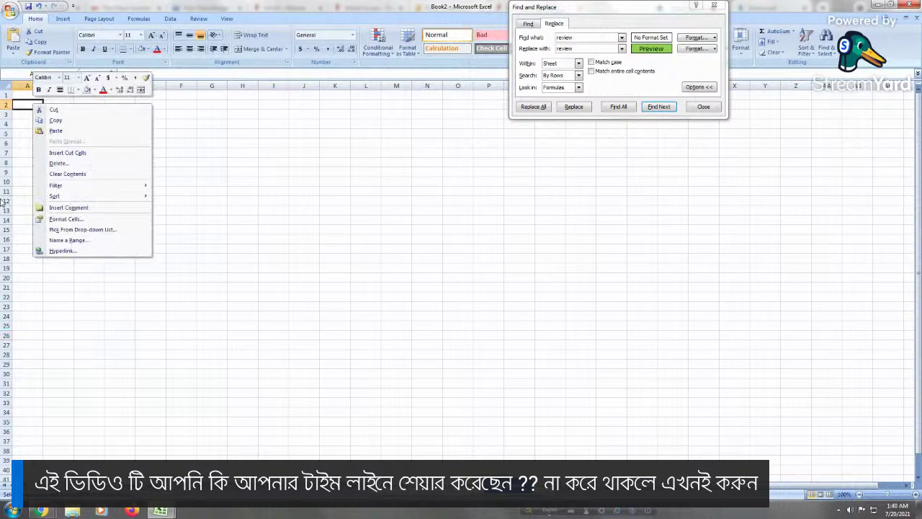
pyautogui.click(81, 132)
pyautogui.click(85, 147)
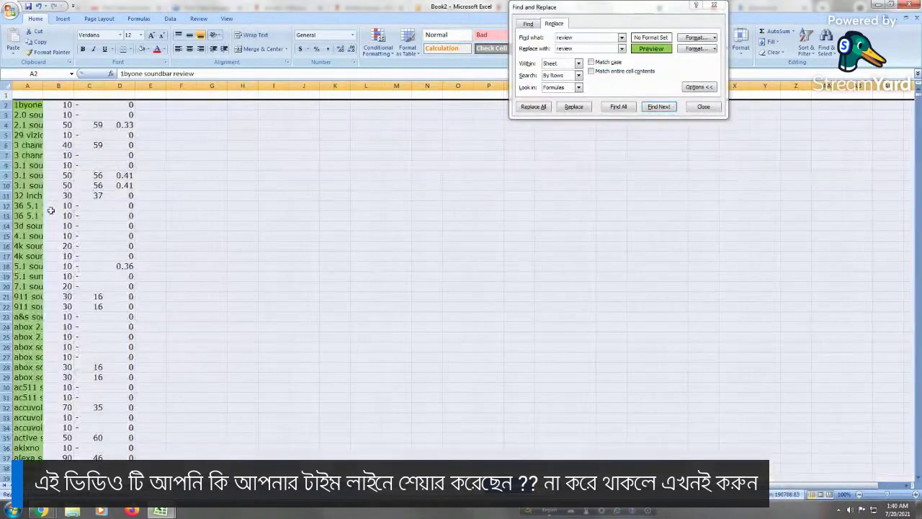
pyautogui.doubleClick(45, 87)
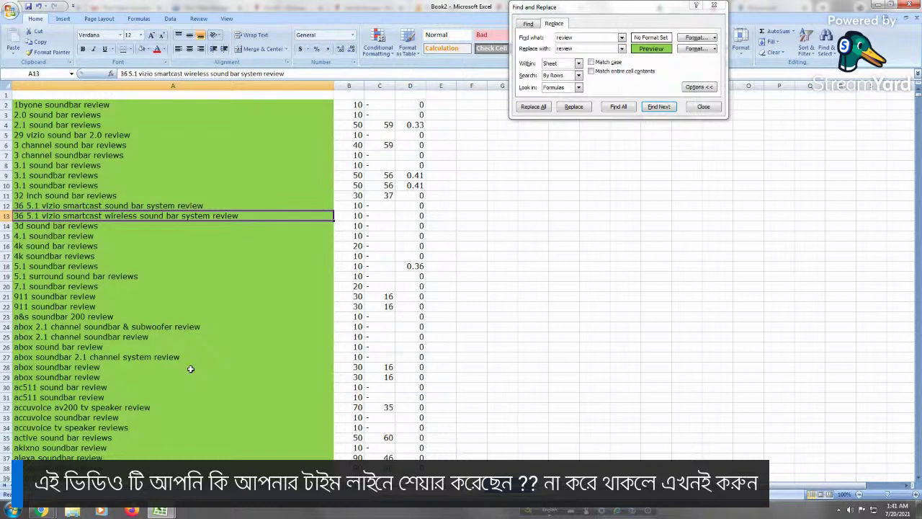
# Compare the sheet of "affordable" and "best" keywords with the sheet of review keywords
pyautogui.hotkey('ctrl', 'pagedown')
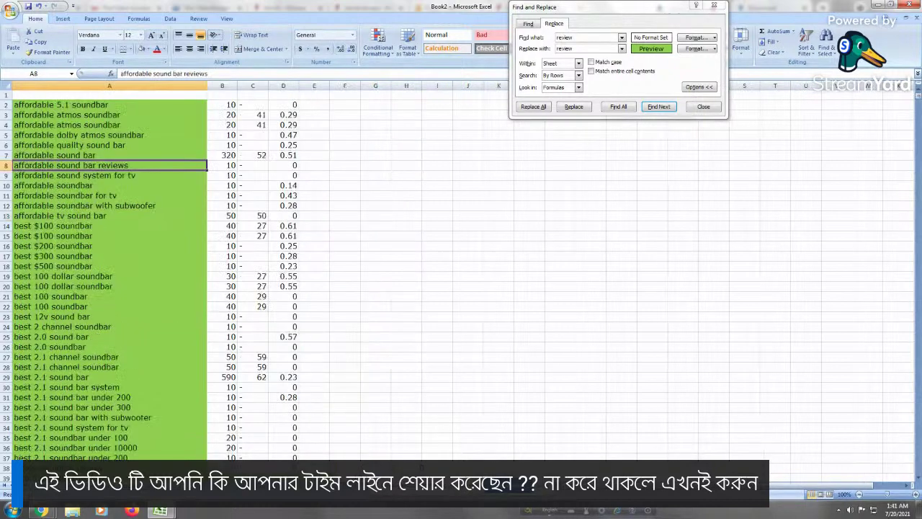
pyautogui.click(72, 408)
pyautogui.click(110, 273)
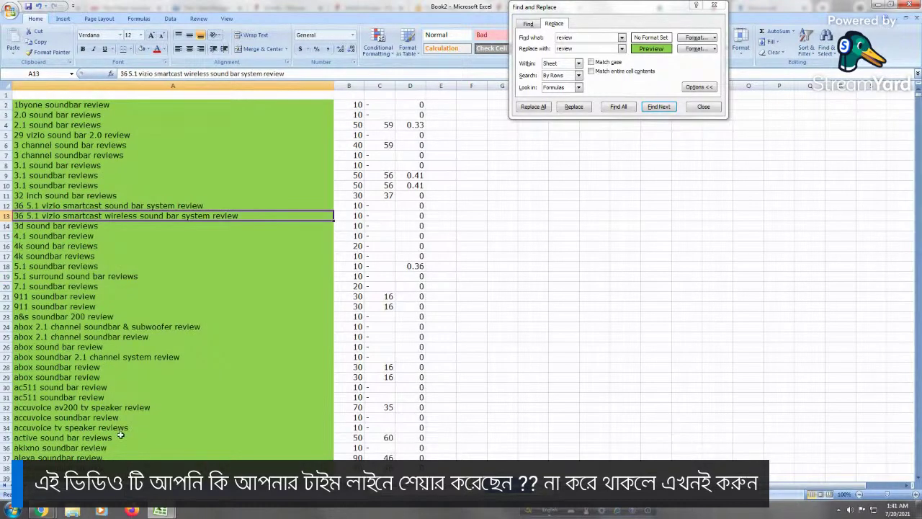
pyautogui.click(72, 407)
pyautogui.click(86, 366)
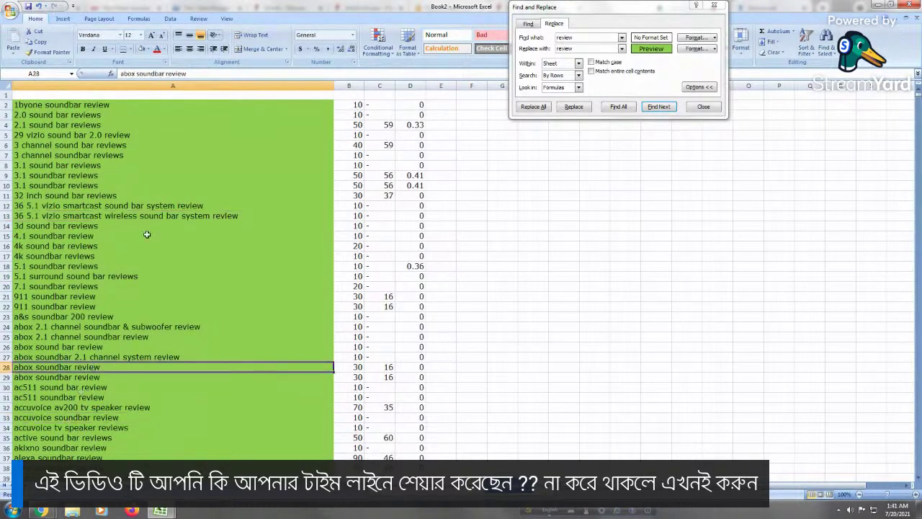
pyautogui.moveTo(63, 362); pyautogui.dragTo(64, 353)
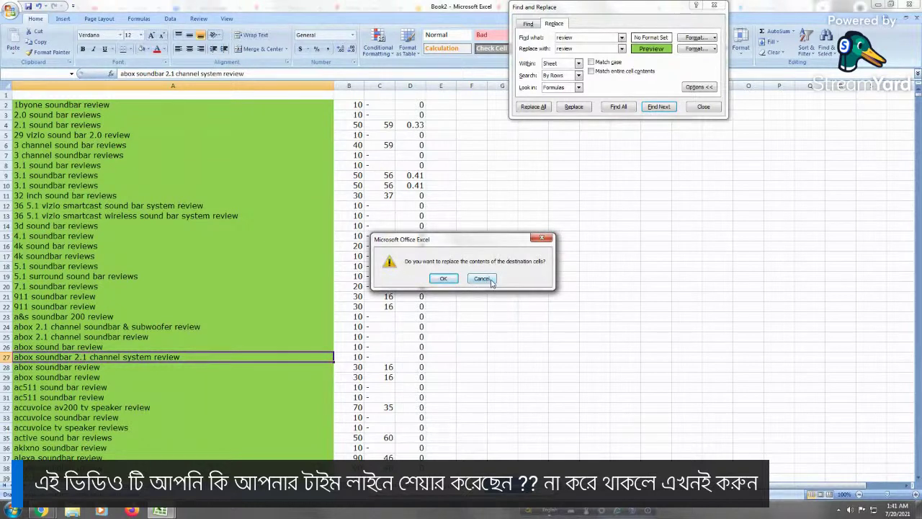
pyautogui.click(492, 283)
pyautogui.click(174, 185)
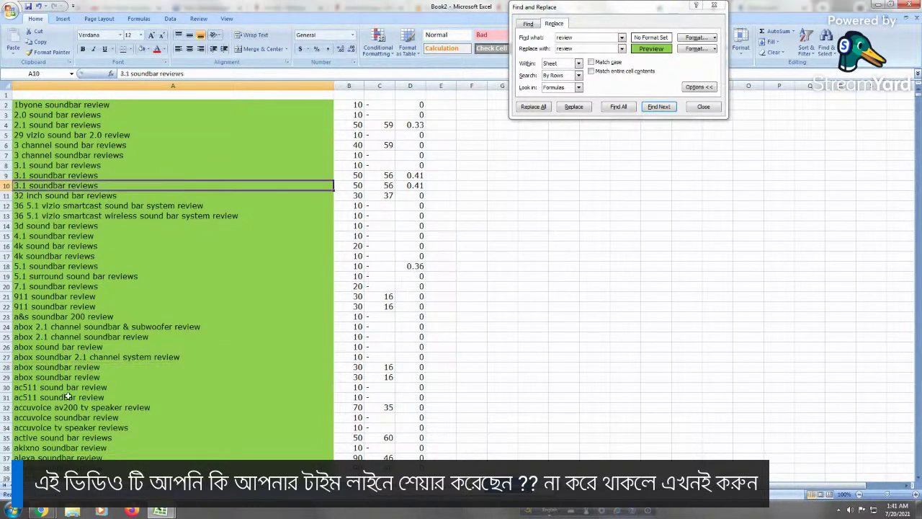
pyautogui.click(41, 197)
# Save the workbook to the Desktop as an Excel Workbook named Soundbar_Niche_Research
pyautogui.click(12, 11)
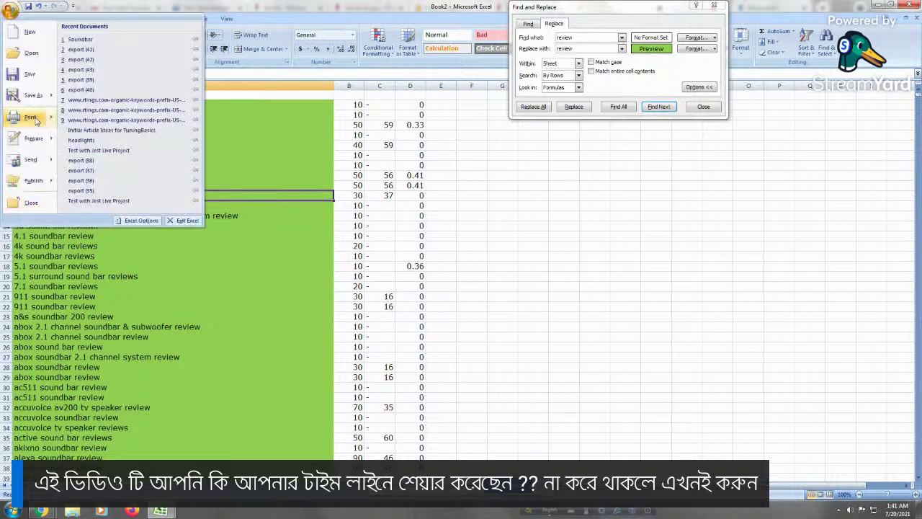
pyautogui.click(33, 97)
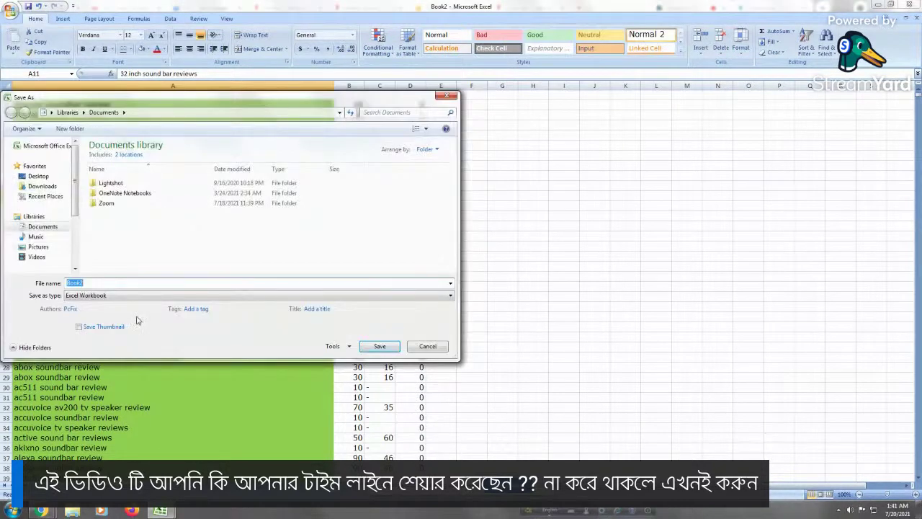
pyautogui.write('Soundnar')
pyautogui.press('BackSpace')
pyautogui.press('BackSpace')
pyautogui.press('BackSpace')
pyautogui.write('bar')
pyautogui.write('_Niche_Research')
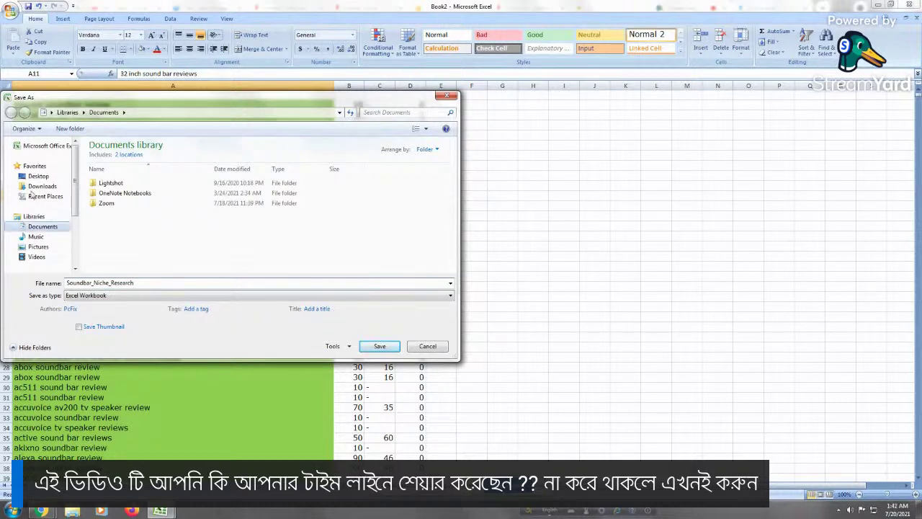
pyautogui.click(38, 176)
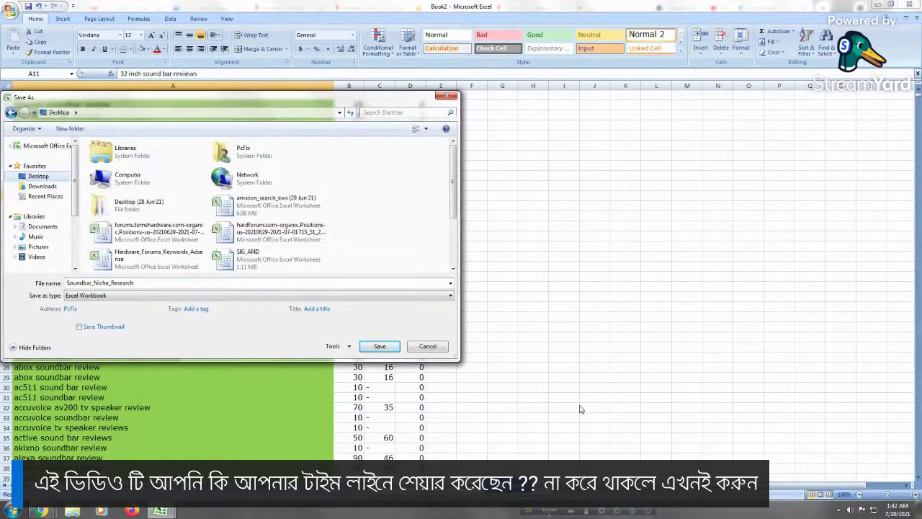
pyautogui.click(378, 346)
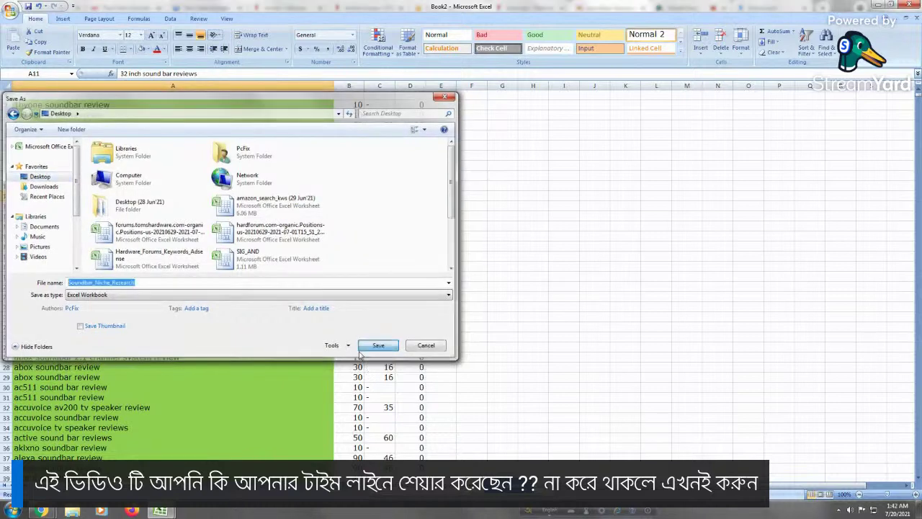
pyautogui.hotkey('ctrl', 'h')
pyautogui.click(86, 288)
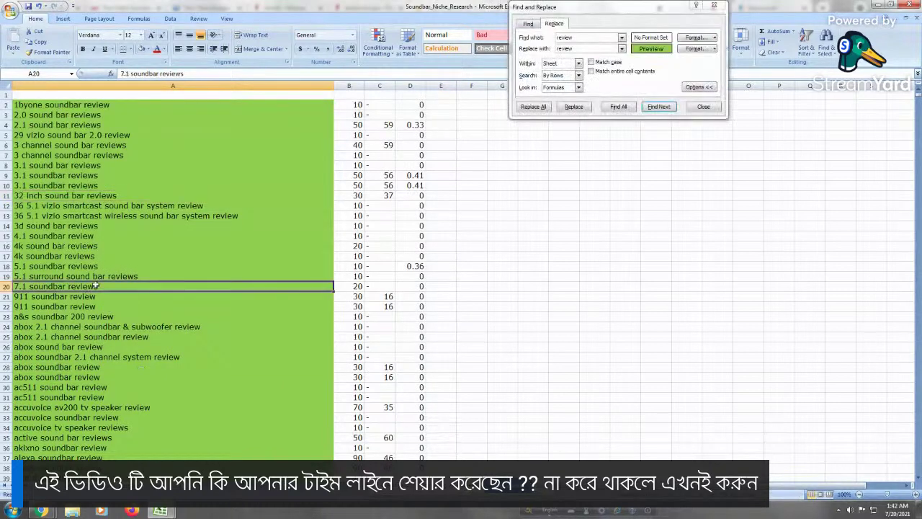
pyautogui.click(87, 185)
pyautogui.click(73, 285)
pyautogui.click(99, 346)
pyautogui.click(122, 185)
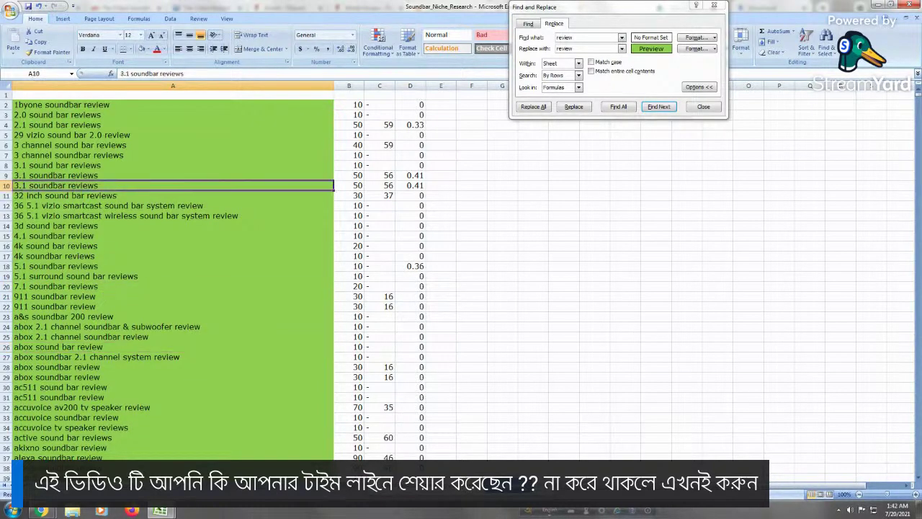
# Switch to Chrome and close the best-budget soundbar article page and the Downloads page
pyautogui.moveTo(41, 511)
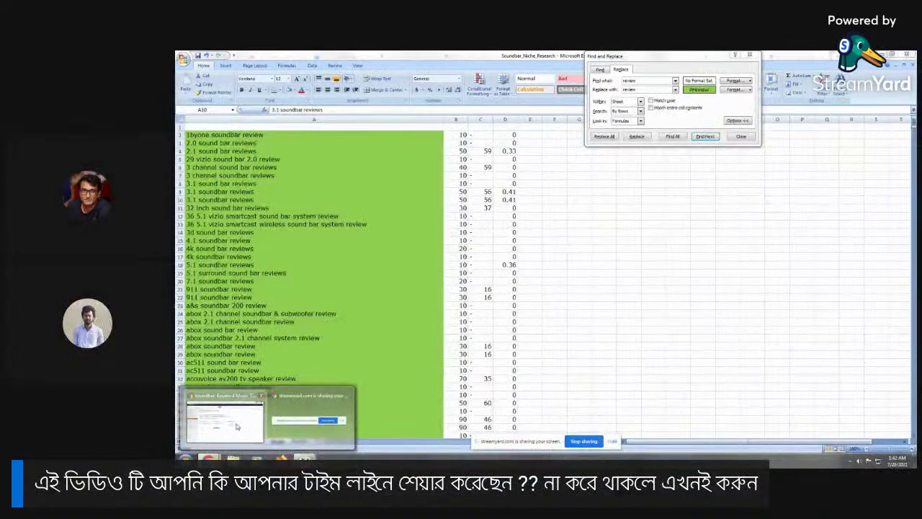
pyautogui.click(236, 427)
pyautogui.click(327, 54)
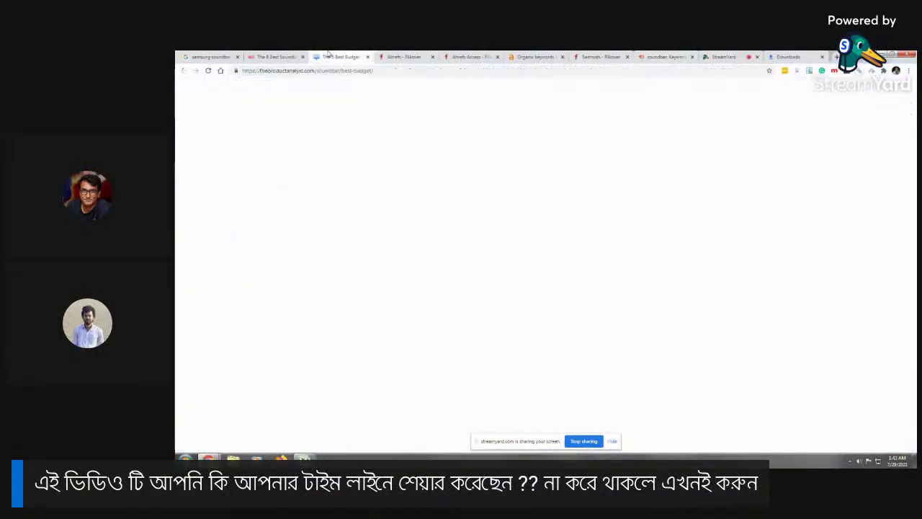
pyautogui.click(367, 56)
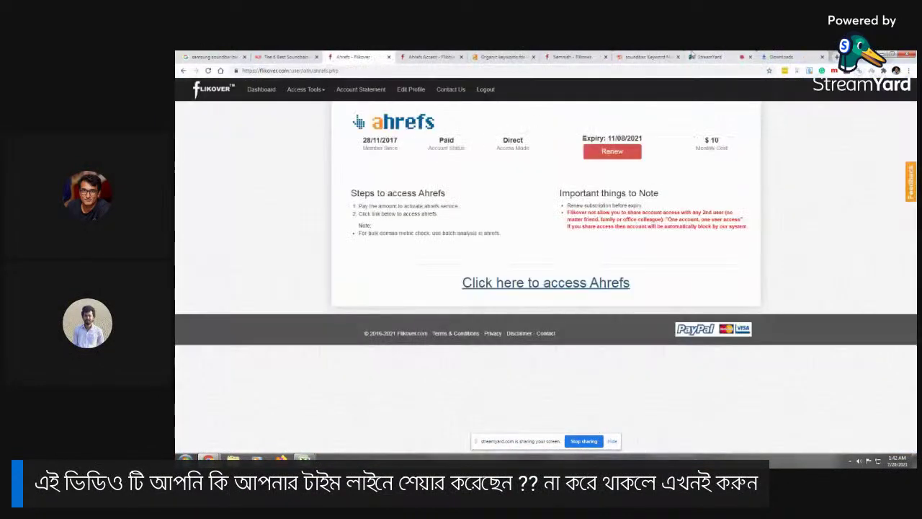
pyautogui.click(800, 55)
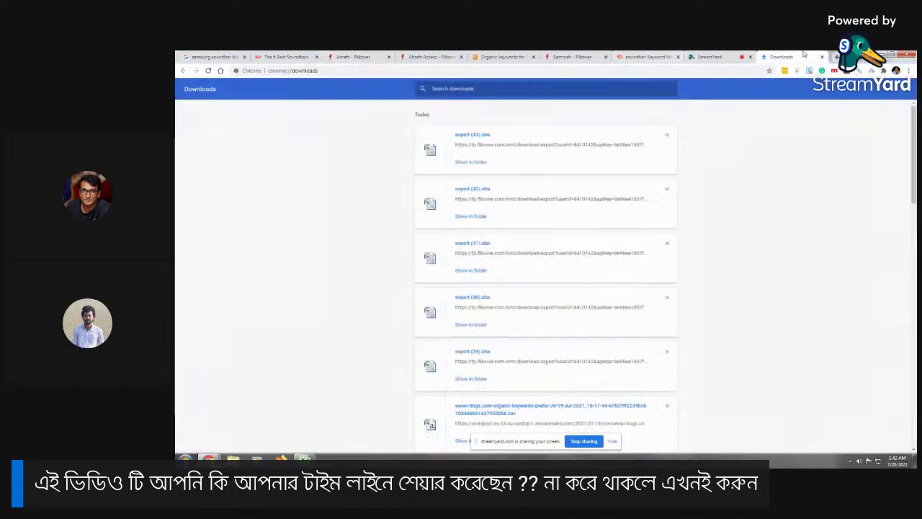
pyautogui.click(821, 57)
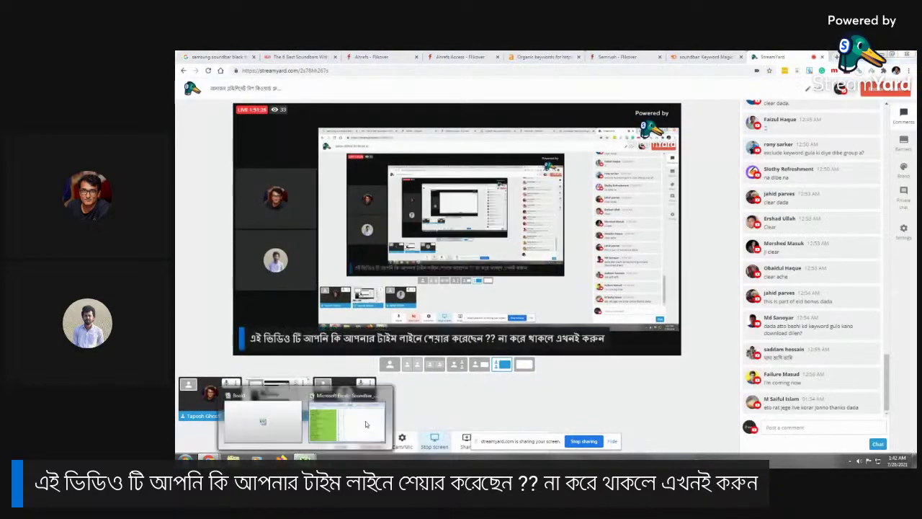
# Switch back to the Soundbar_Niche_Research workbook in Excel and select cell A23 in the review keyword sheet
pyautogui.click(366, 425)
pyautogui.click(271, 272)
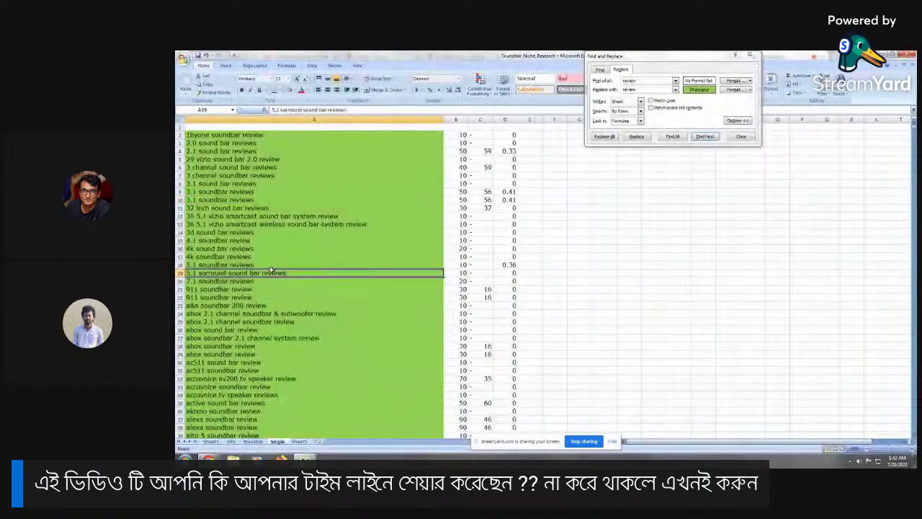
pyautogui.click(220, 167)
pyautogui.click(301, 306)
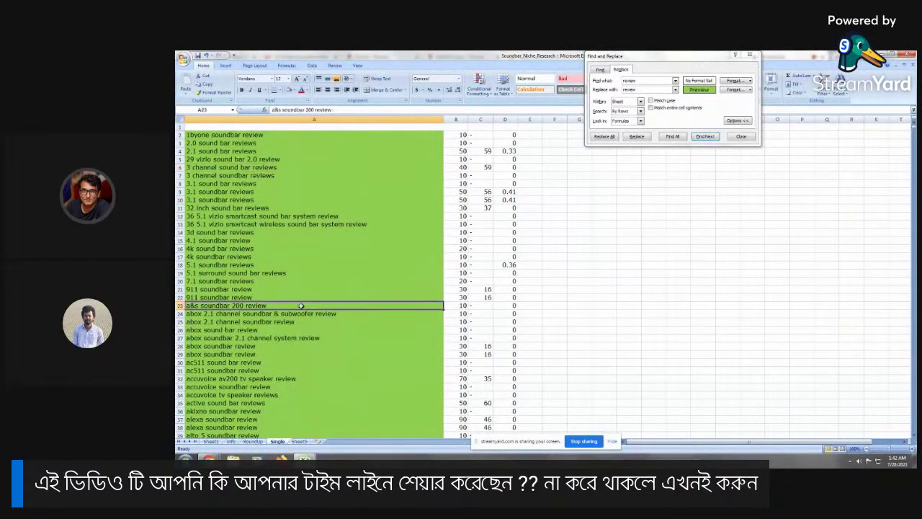
# Look through the review keyword list from the first row to the last row and return to its top
pyautogui.click(245, 224)
pyautogui.click(282, 304)
pyautogui.click(426, 257)
pyautogui.click(274, 129)
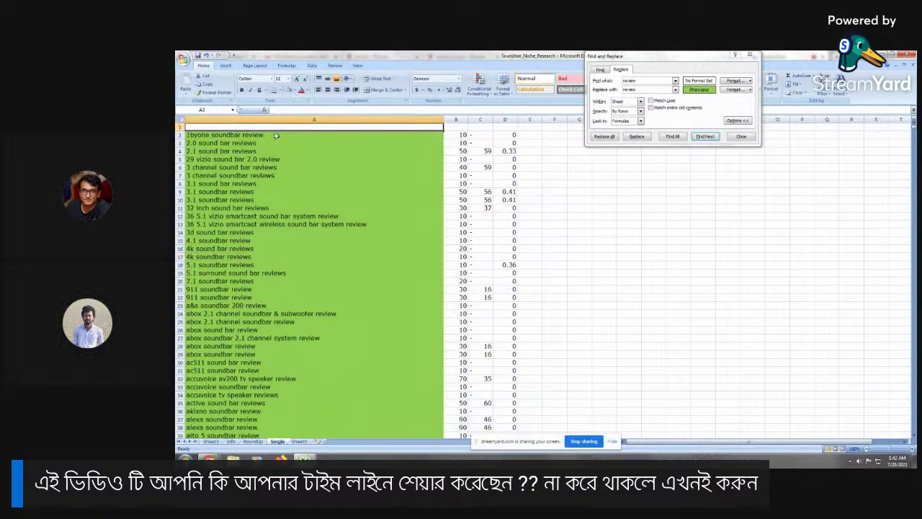
pyautogui.click(276, 136)
pyautogui.hotkey('ctrl', 'shift', 'Down')
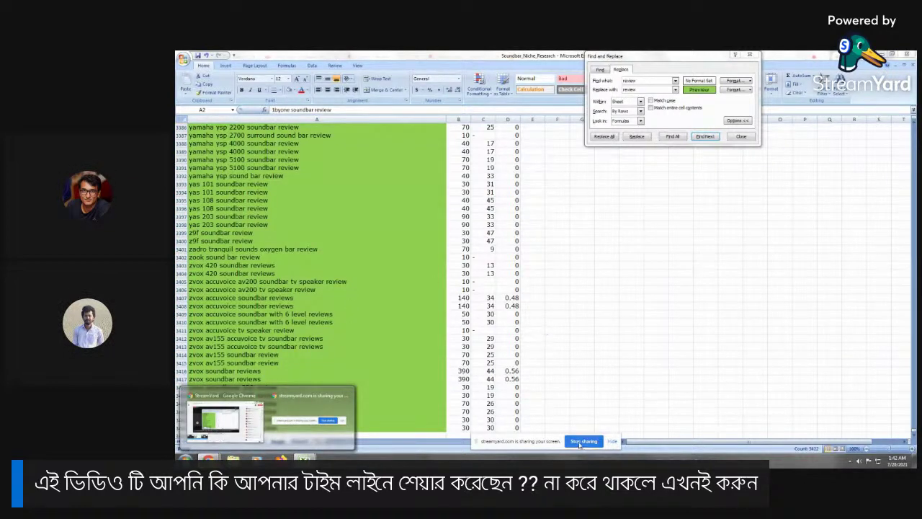
pyautogui.click(245, 242)
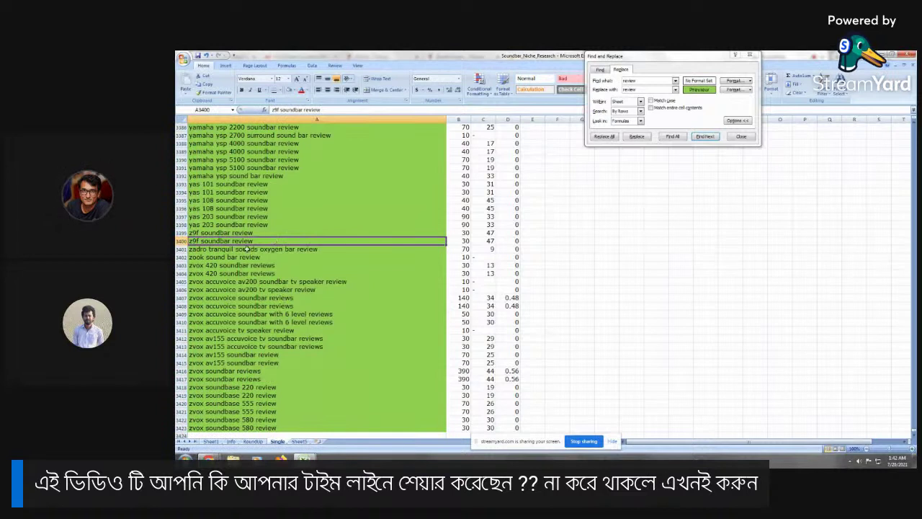
pyautogui.hotkey('ctrl', 'Home')
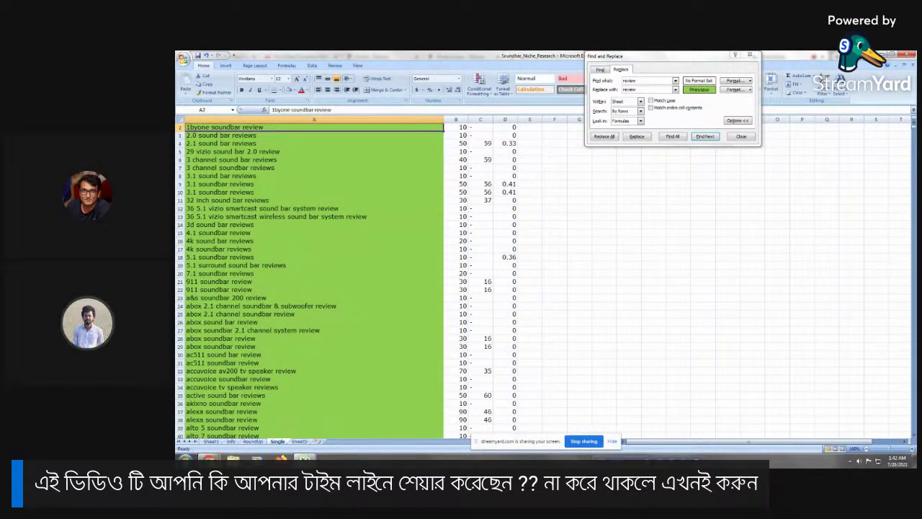
# Switch to the StreamYard studio in Chrome and mute the microphone
pyautogui.click(213, 458)
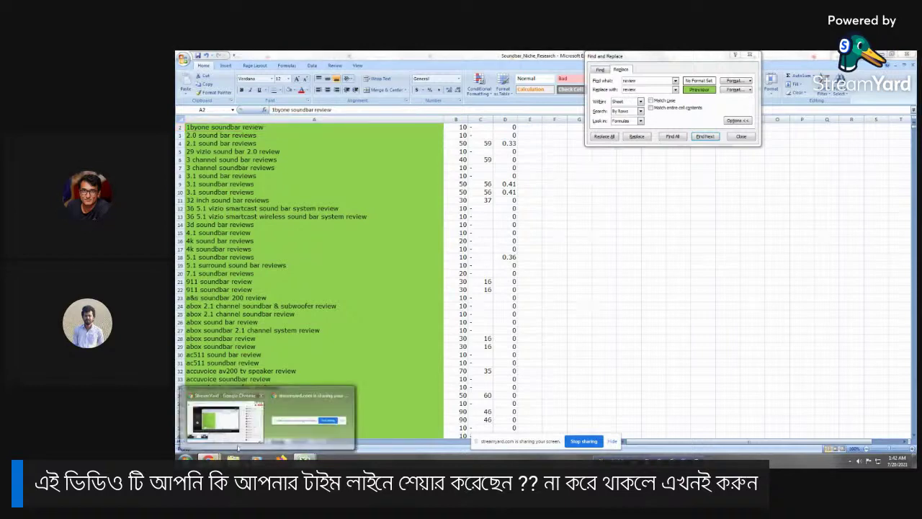
pyautogui.click(198, 412)
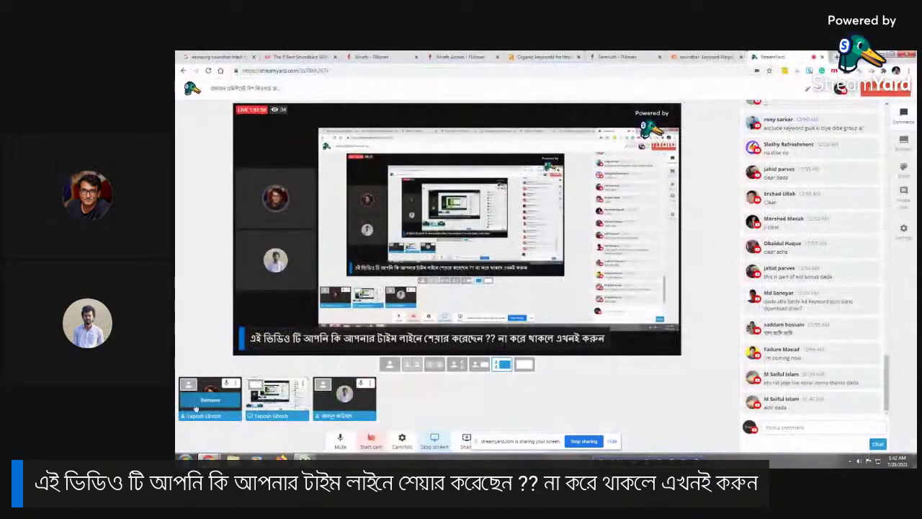
pyautogui.click(340, 439)
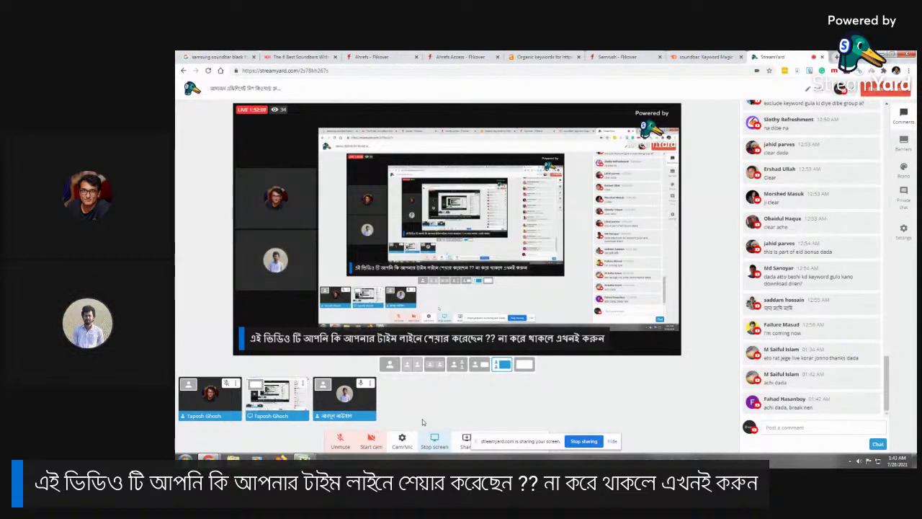
pyautogui.click(434, 439)
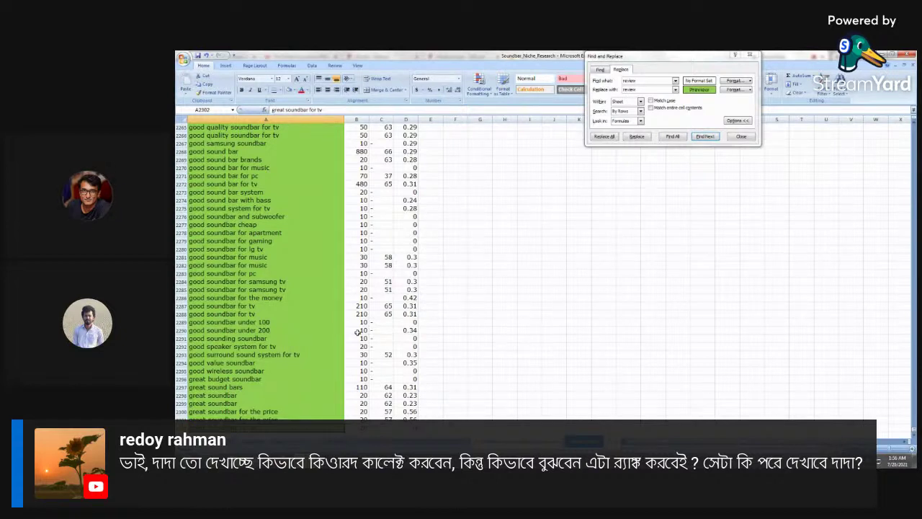
pyautogui.click(306, 282)
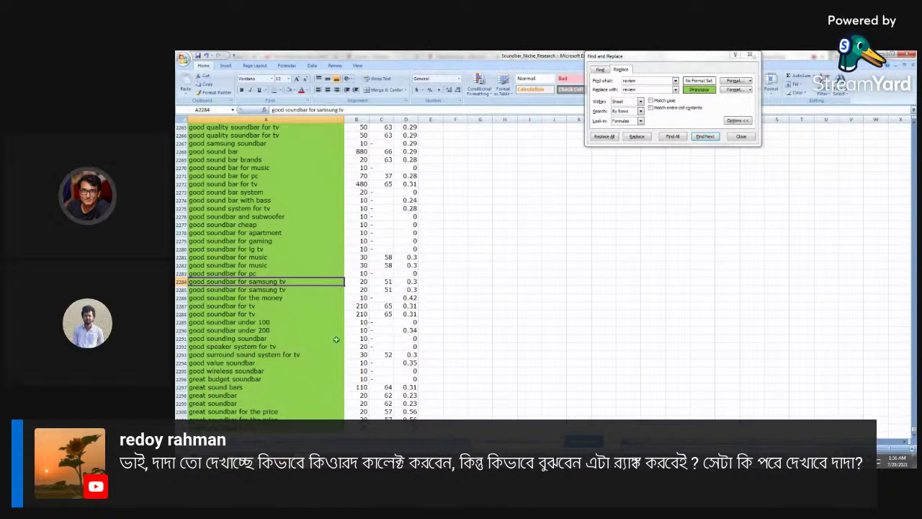
pyautogui.click(275, 321)
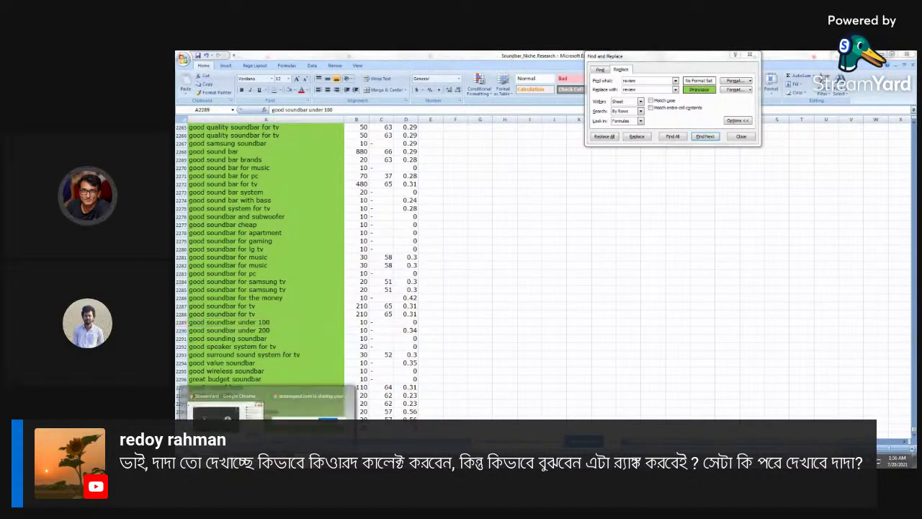
# Switch to the StreamYard studio, read down to the newer viewer comments and pick one of them
pyautogui.moveTo(267, 458)
pyautogui.click(224, 407)
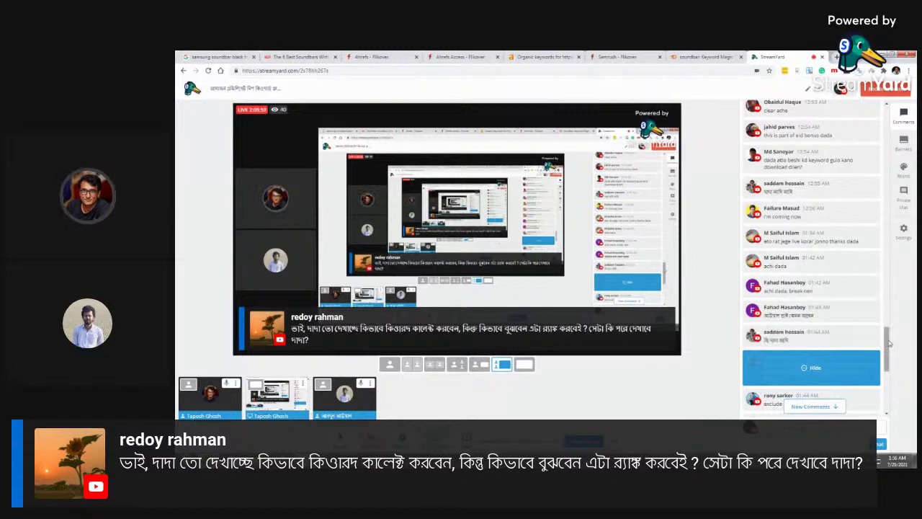
pyautogui.scroll(-3, 890, 371)
pyautogui.scroll(-3, 890, 371)
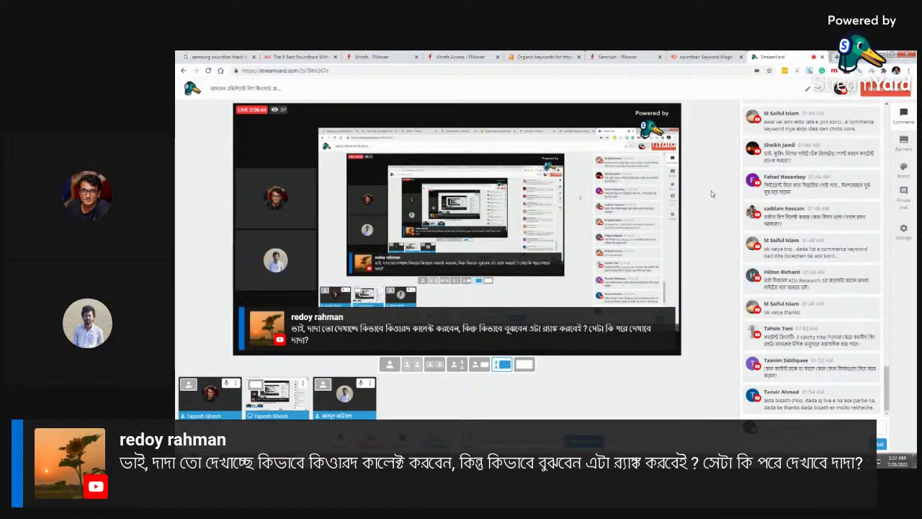
pyautogui.click(787, 224)
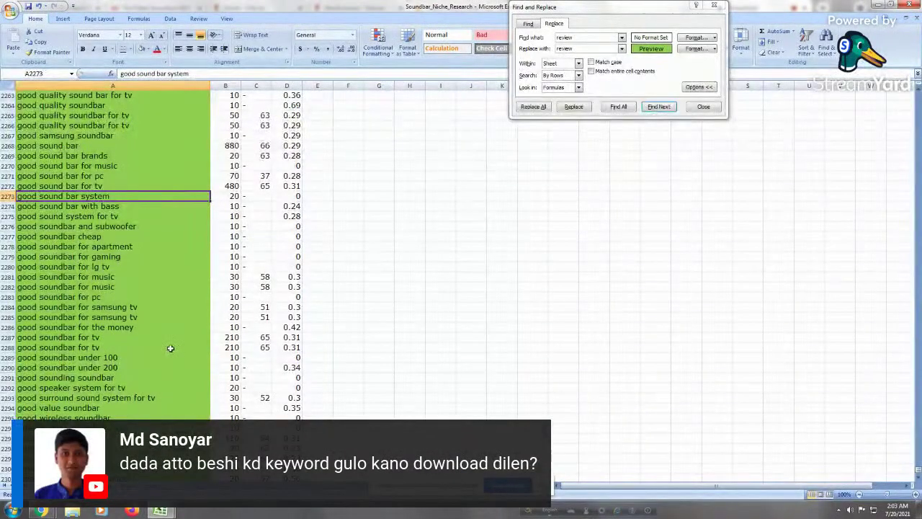
# Examine the "affordable" and "best" keywords in Excel from the first row down to the bluetooth and Bose soundbar keywords
pyautogui.click(124, 296)
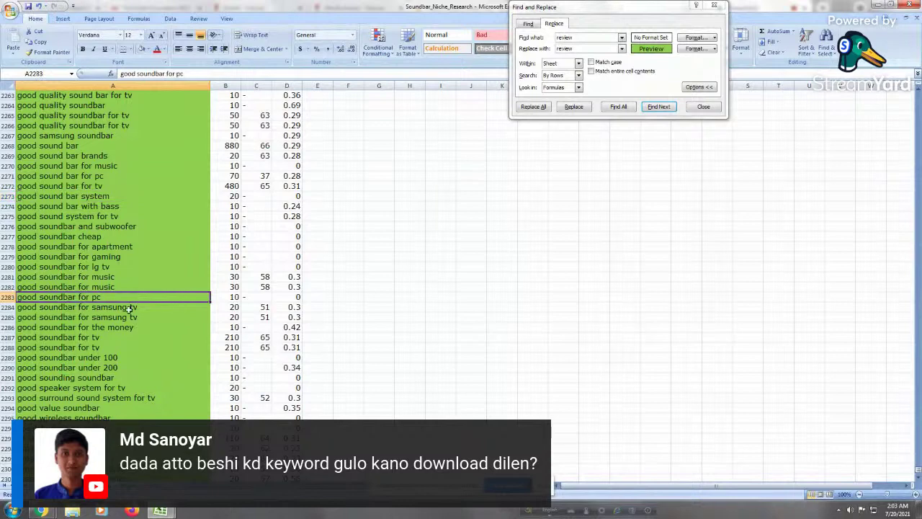
pyautogui.hotkey('ctrl', 'Home')
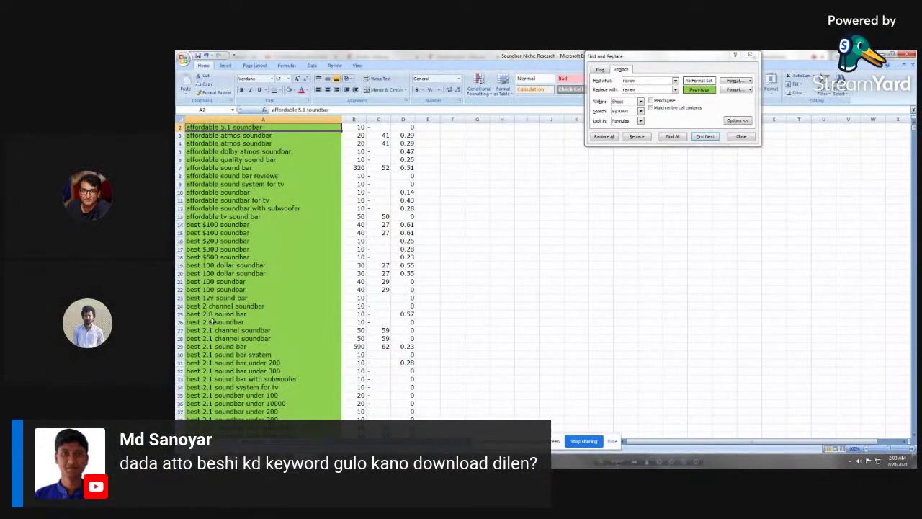
pyautogui.click(258, 225)
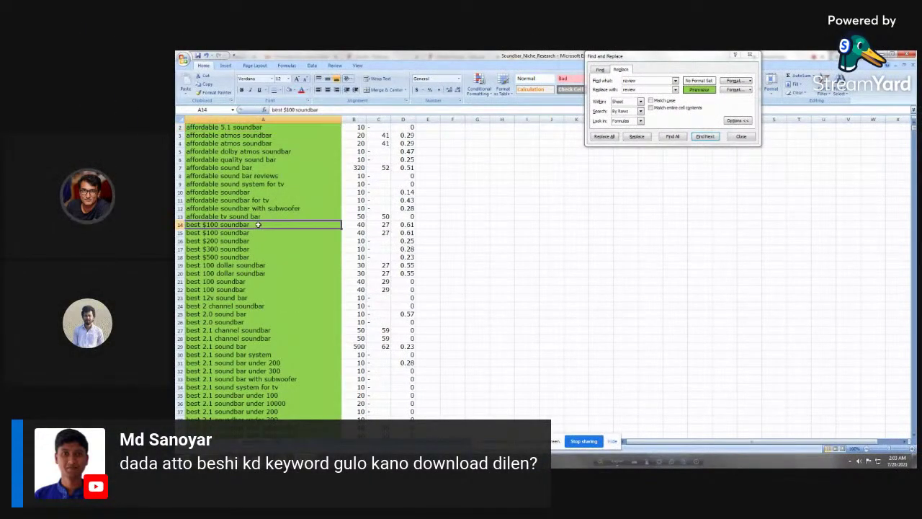
pyautogui.click(258, 232)
pyautogui.click(256, 257)
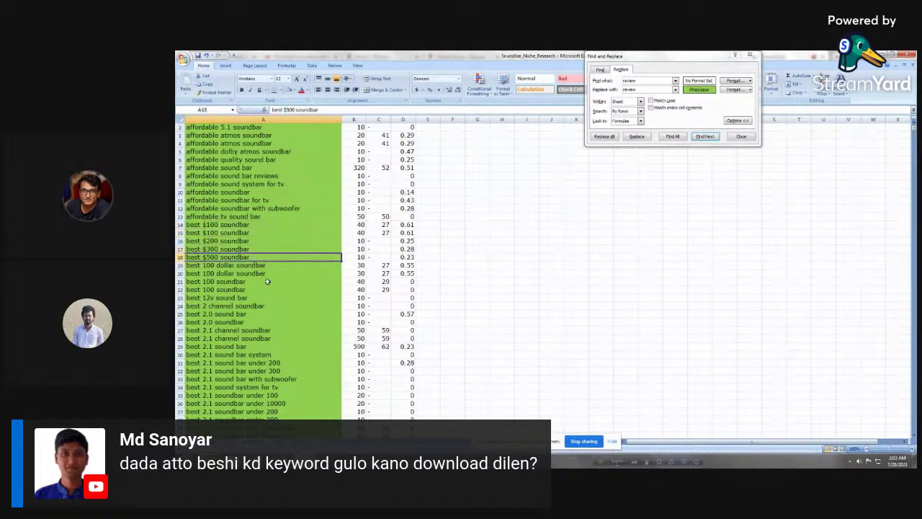
pyautogui.click(236, 305)
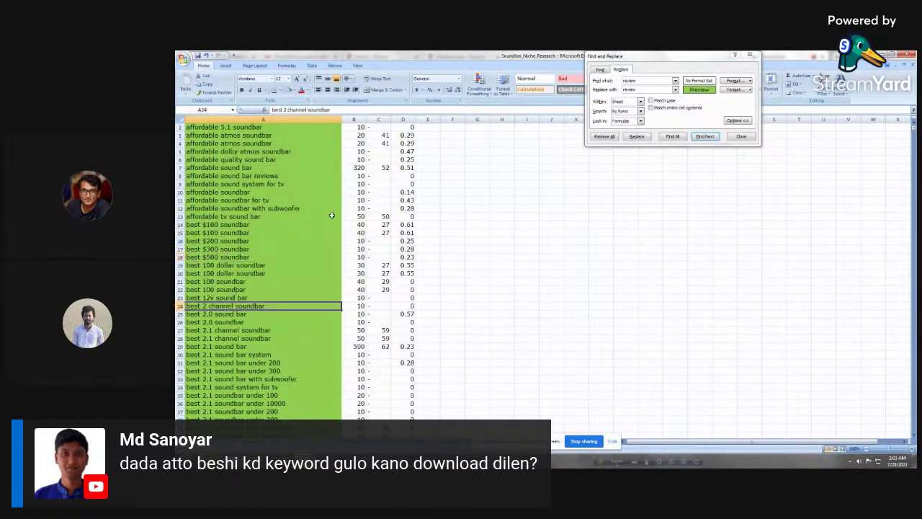
pyautogui.click(223, 298)
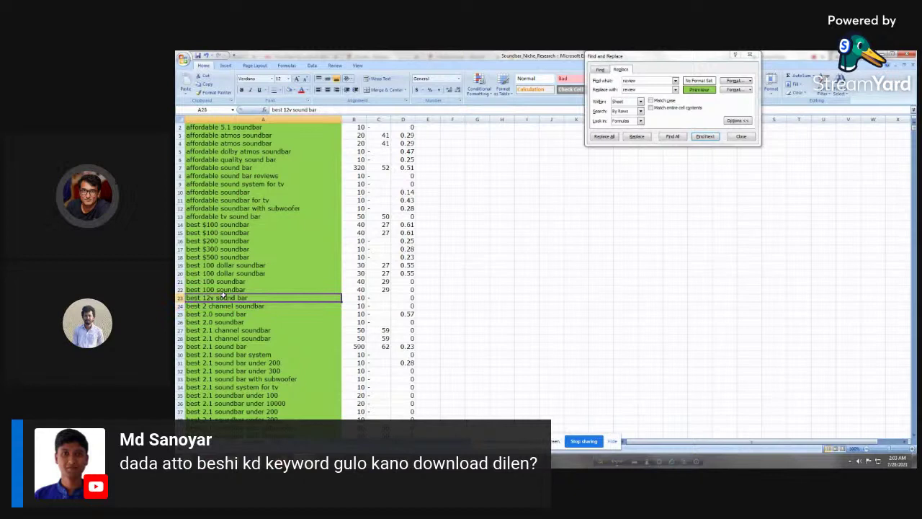
pyautogui.click(245, 345)
pyautogui.click(226, 386)
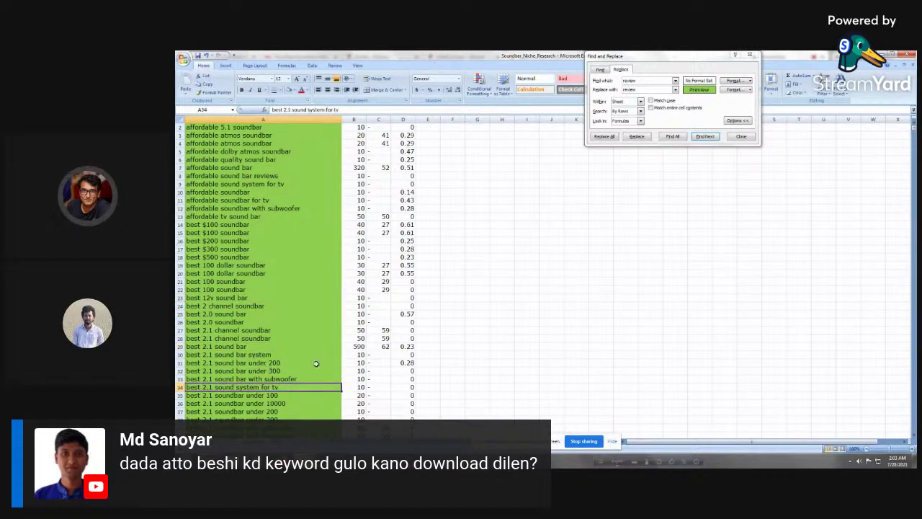
pyautogui.click(256, 225)
pyautogui.click(252, 153)
pyautogui.scroll(-13, 253, 151)
pyautogui.click(253, 151)
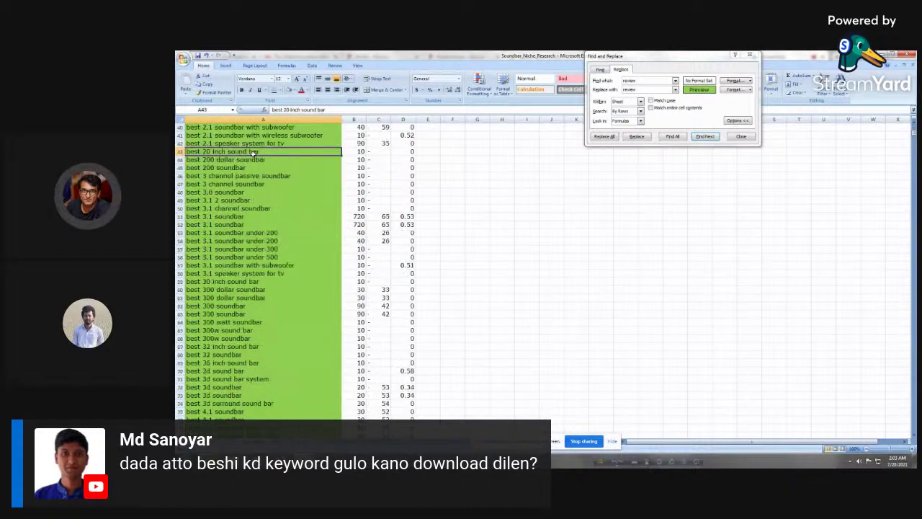
pyautogui.scroll(-20, 253, 153)
pyautogui.click(253, 153)
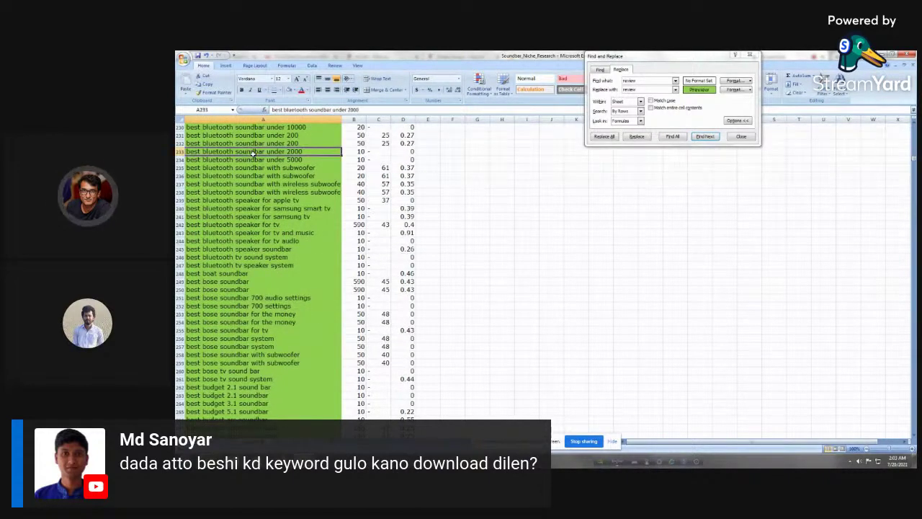
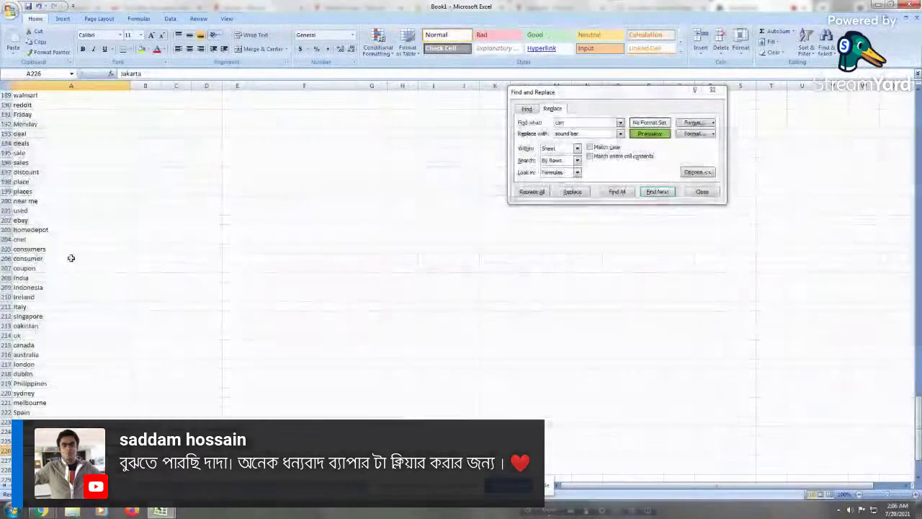
# Fit the width of column A to its contents in the Book1 term list
pyautogui.click(71, 238)
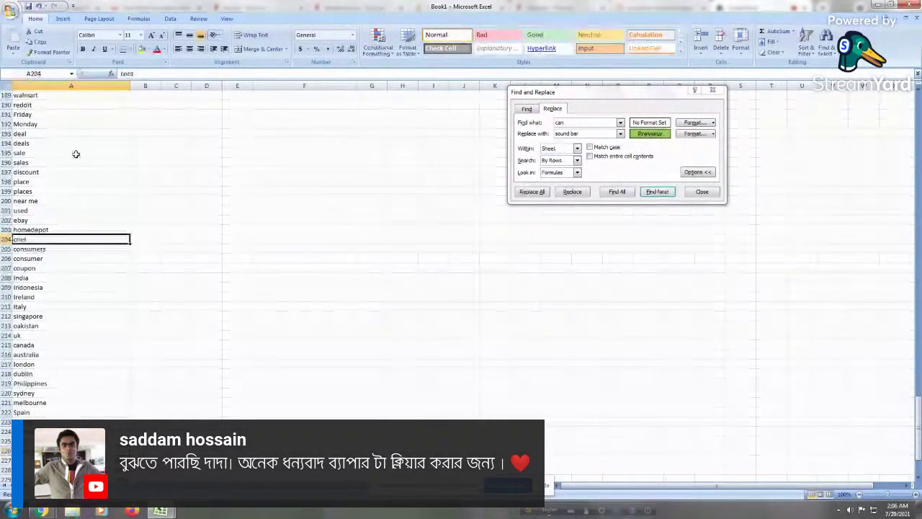
pyautogui.doubleClick(130, 85)
pyautogui.click(36, 285)
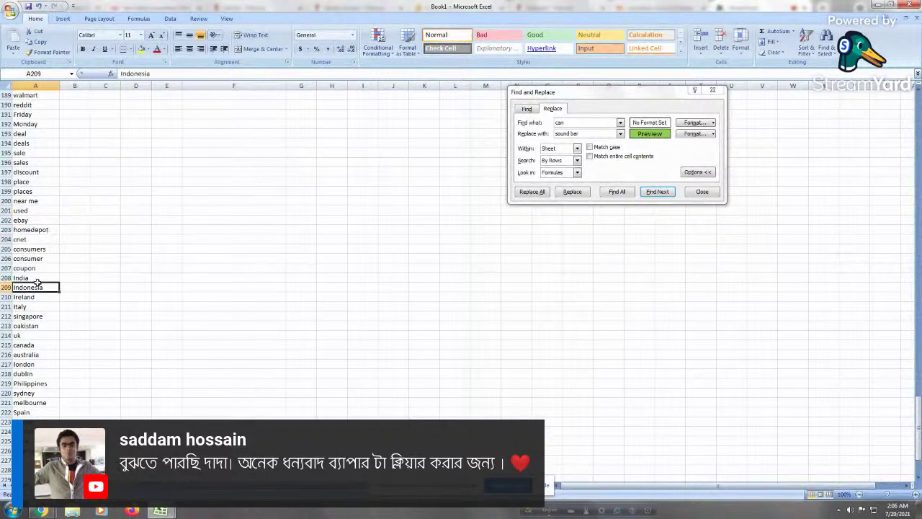
# Delete the blank rows 177 to 186 between "WY" and "amazon" in the Book1 term list
pyautogui.press('Up')
pyautogui.press('Up')
pyautogui.press('Up')
pyautogui.press('Up')
pyautogui.press('Up')
pyautogui.press('Up')
pyautogui.press('Up')
pyautogui.press('Up')
pyautogui.press('Up')
pyautogui.press('Up')
pyautogui.press('Up')
pyautogui.press('Up')
pyautogui.press('Up')
pyautogui.press('Up')
pyautogui.press('Up')
pyautogui.press('Up')
pyautogui.press('Up')
pyautogui.press('Up')
pyautogui.press('Up')
pyautogui.press('Up')
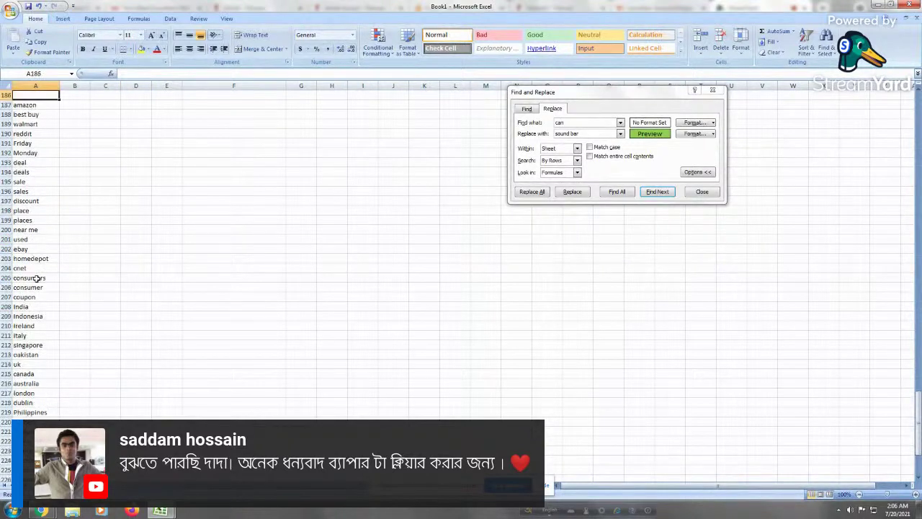
pyautogui.press('Up')
pyautogui.press('Up')
pyautogui.press('Up')
pyautogui.press('Up')
pyautogui.press('Up')
pyautogui.press('Up')
pyautogui.press('Up')
pyautogui.press('Up')
pyautogui.press('Up')
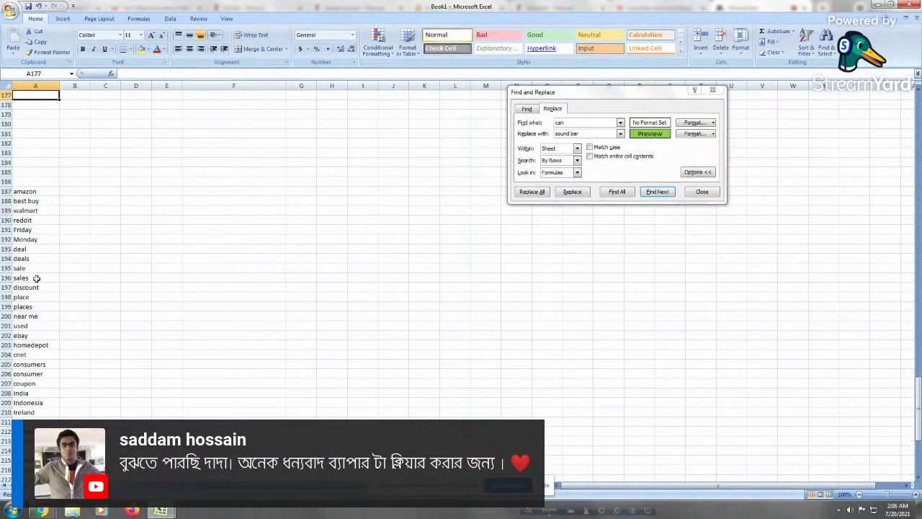
pyautogui.click(160, 181)
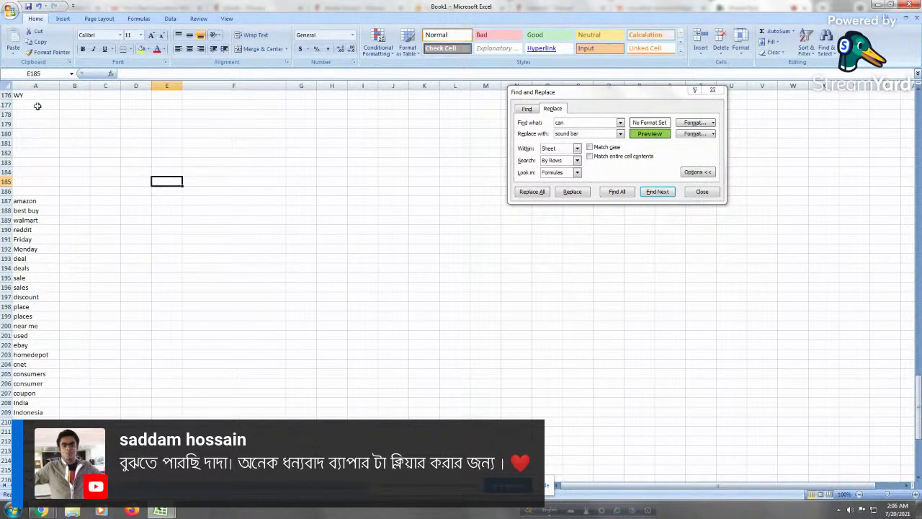
pyautogui.click(37, 105)
pyautogui.click(105, 161)
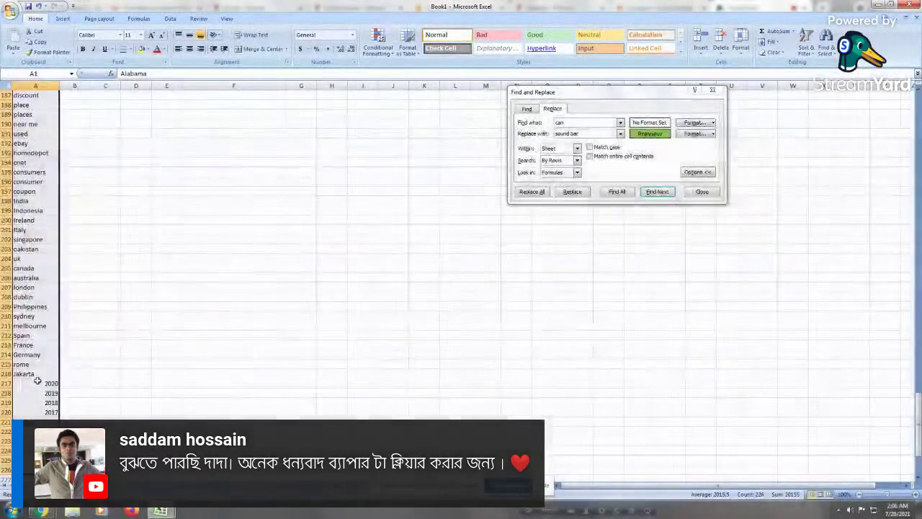
# Copy the whole term list in column A, starting at Alabama, and switch to Chrome to open a new tab
pyautogui.rightClick(33, 377)
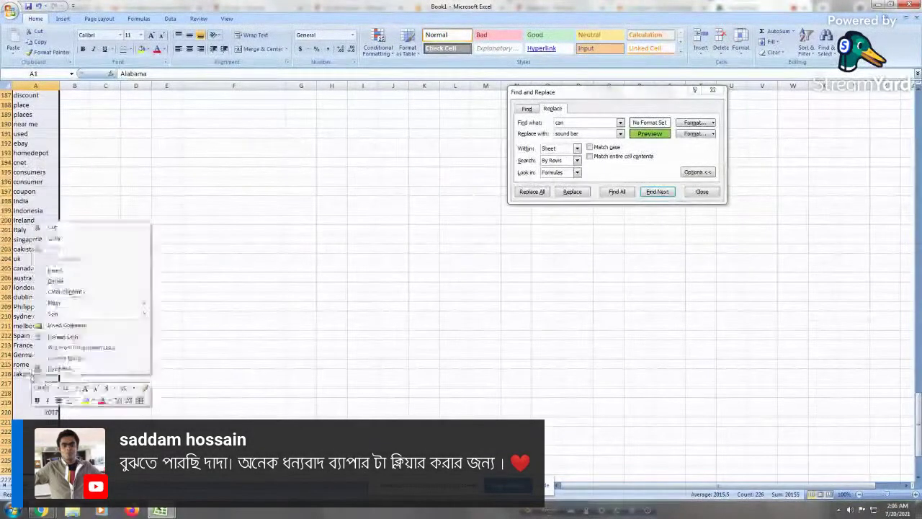
pyautogui.click(72, 237)
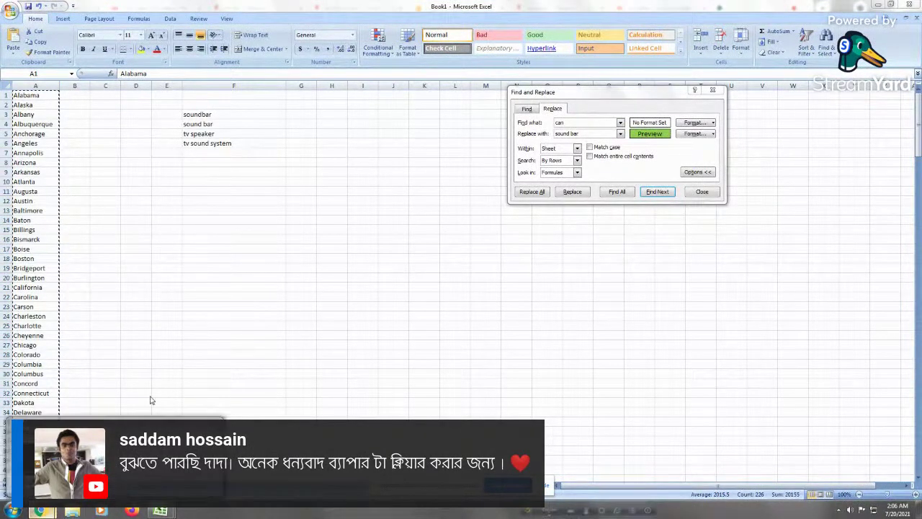
pyautogui.hotkey('alt', 'Tab')
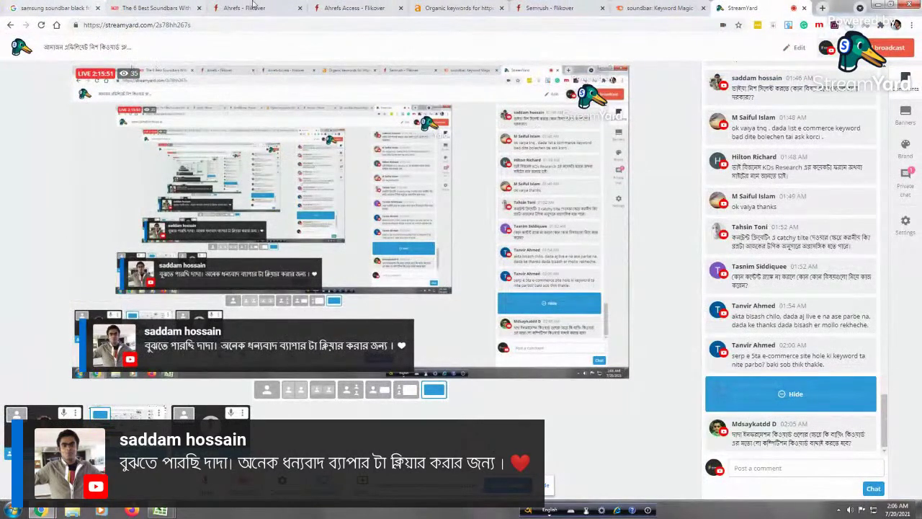
pyautogui.click(822, 8)
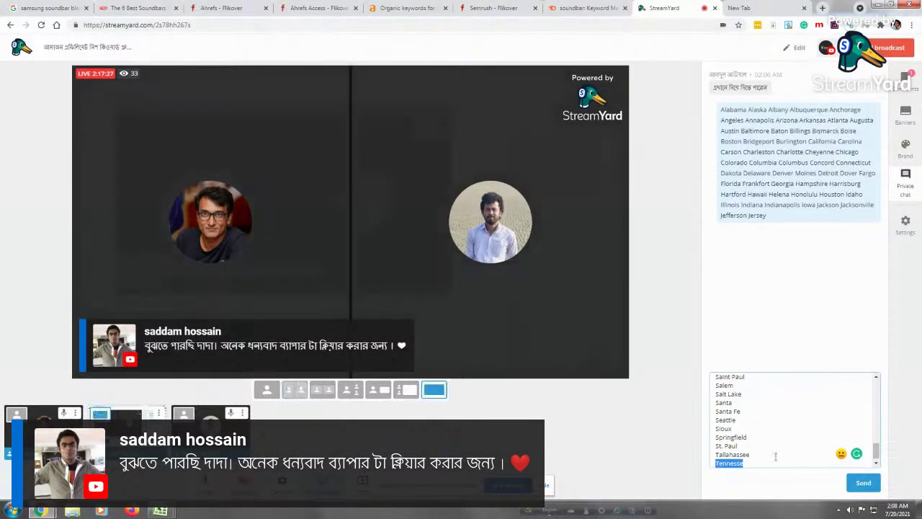
# Send the block of place names from Juneau to Tennessee in the StreamYard private chat
pyautogui.press('Right')
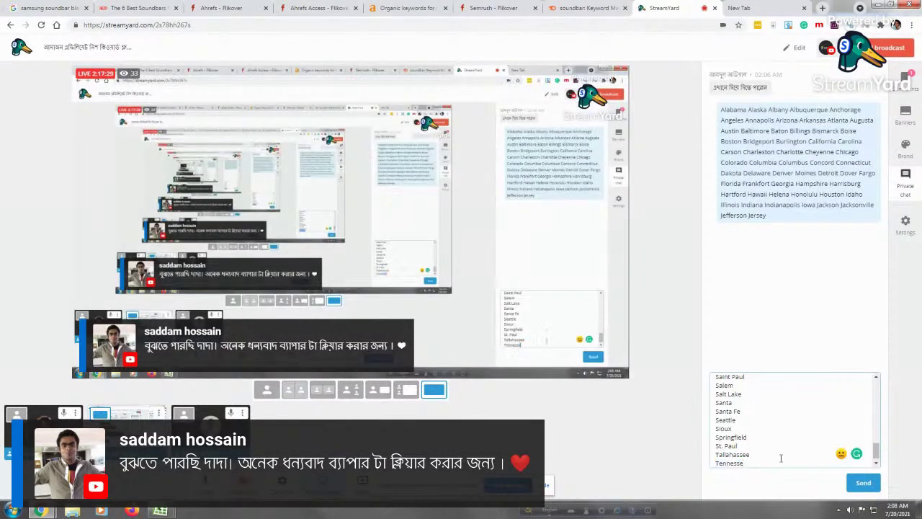
pyautogui.press('Return')
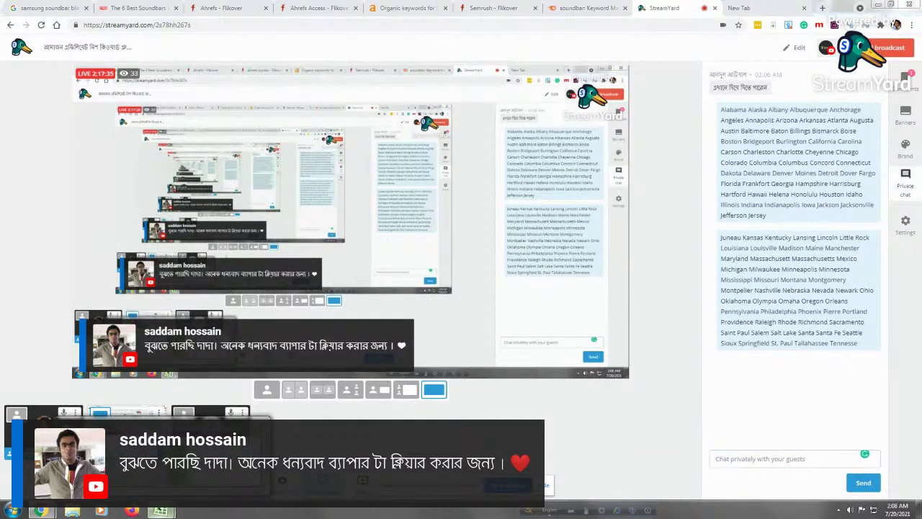
# Switch to the Book1 workbook in Excel and find the pasted term "Tennesse" in the column A list
pyautogui.hotkey('alt', 'Tab')
pyautogui.click(568, 120)
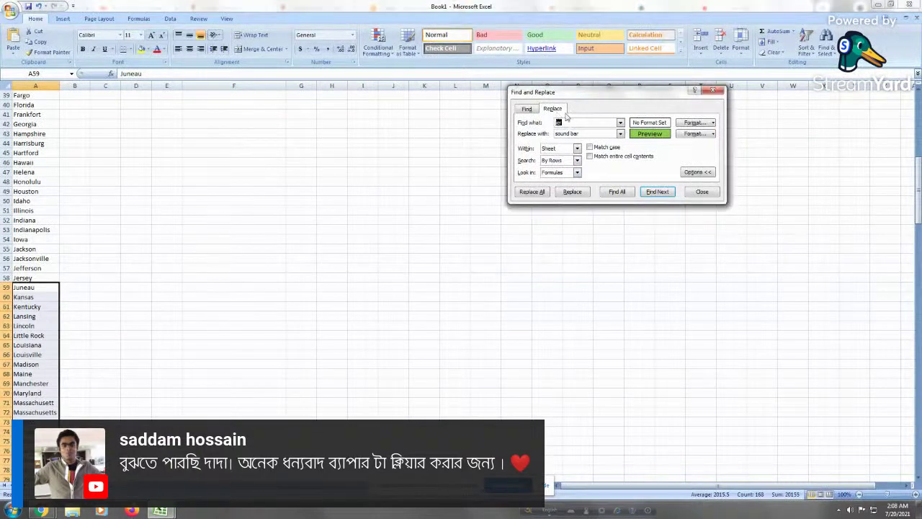
pyautogui.rightClick(574, 123)
pyautogui.click(40, 229)
pyautogui.click(657, 192)
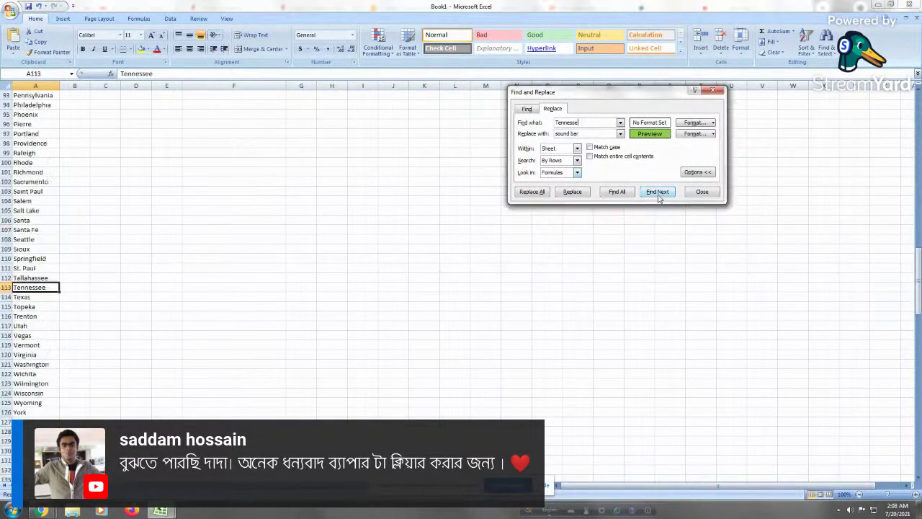
# Copy the remaining terms in column A of Book1, from Texas in A114 down to 2011 in A226
pyautogui.click(32, 297)
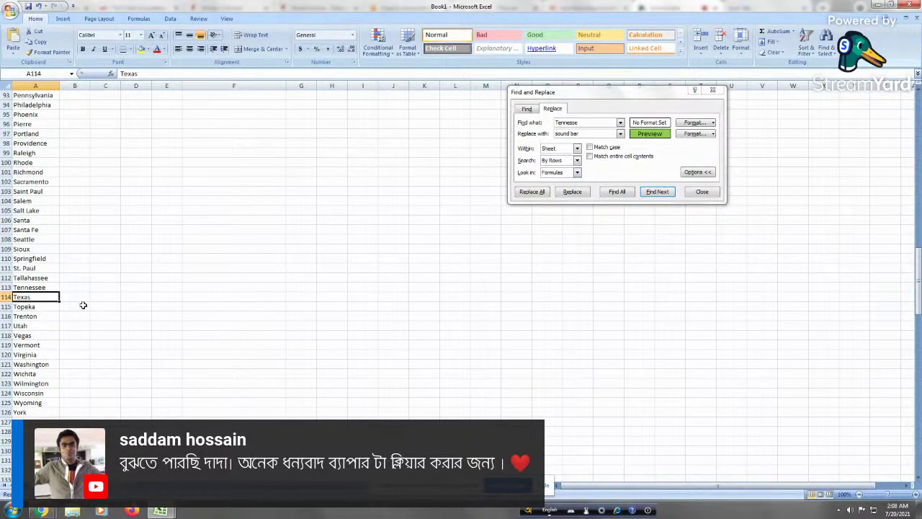
pyautogui.hotkey('shift', 'pagedown')
pyautogui.hotkey('shift', 'pagedown')
pyautogui.hotkey('shift', 'pagedown')
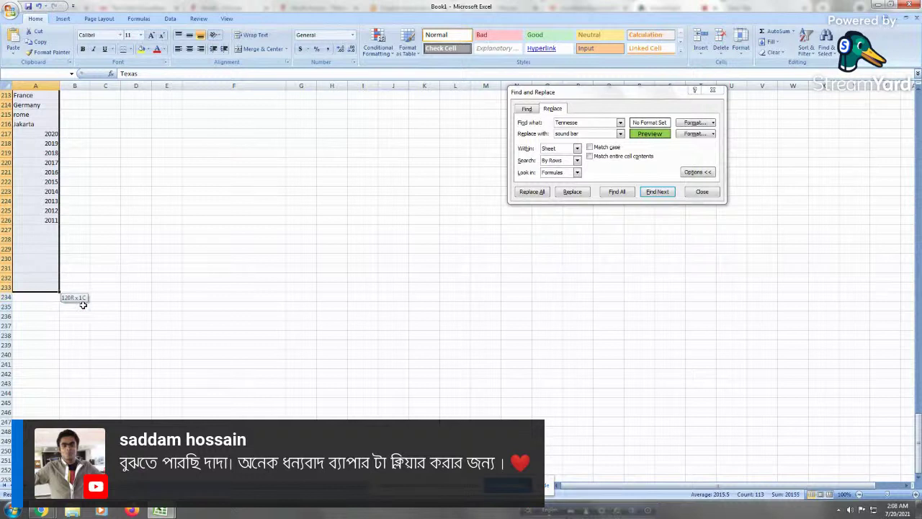
pyautogui.hotkey('shift', 'Up')
pyautogui.hotkey('shift', 'Up')
pyautogui.hotkey('shift', 'Up')
pyautogui.hotkey('shift', 'Up')
pyautogui.hotkey('shift', 'Up')
pyautogui.hotkey('shift', 'Up')
pyautogui.hotkey('shift', 'Up')
pyautogui.hotkey('ctrl', 'c')
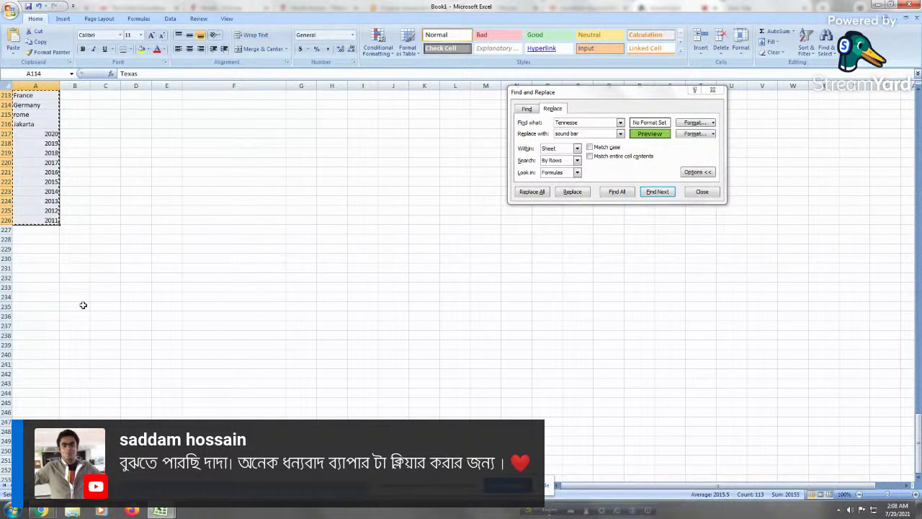
# Switch to StreamYard in Chrome, paste the copied terms into the private chat message and remove the cut-off last entry "sydne"
pyautogui.click(40, 511)
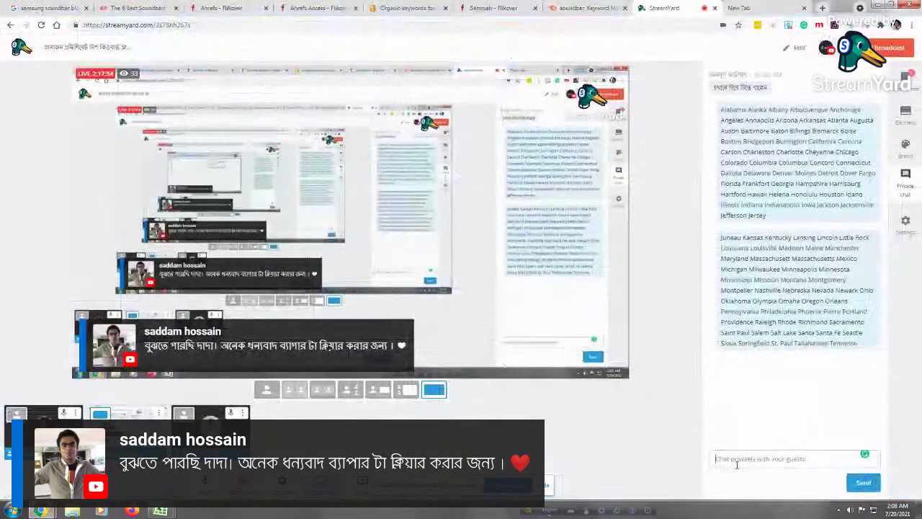
pyautogui.rightClick(735, 461)
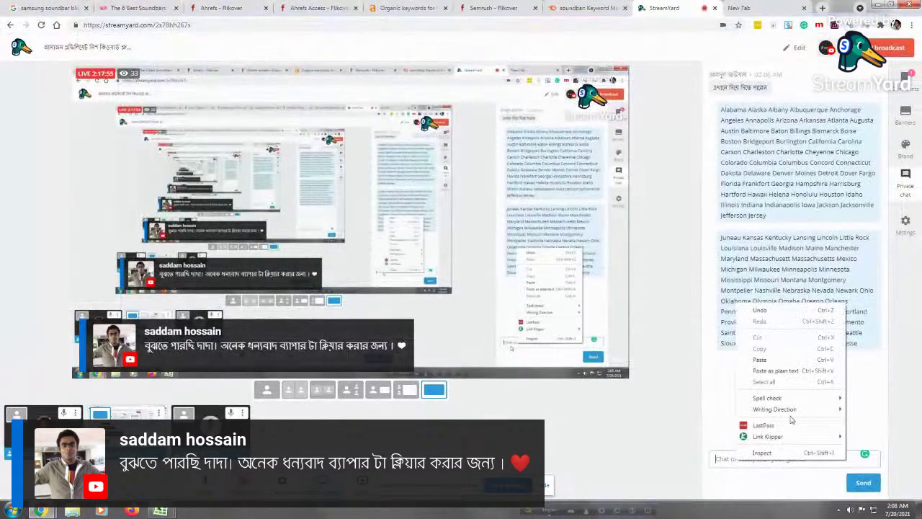
pyautogui.click(759, 358)
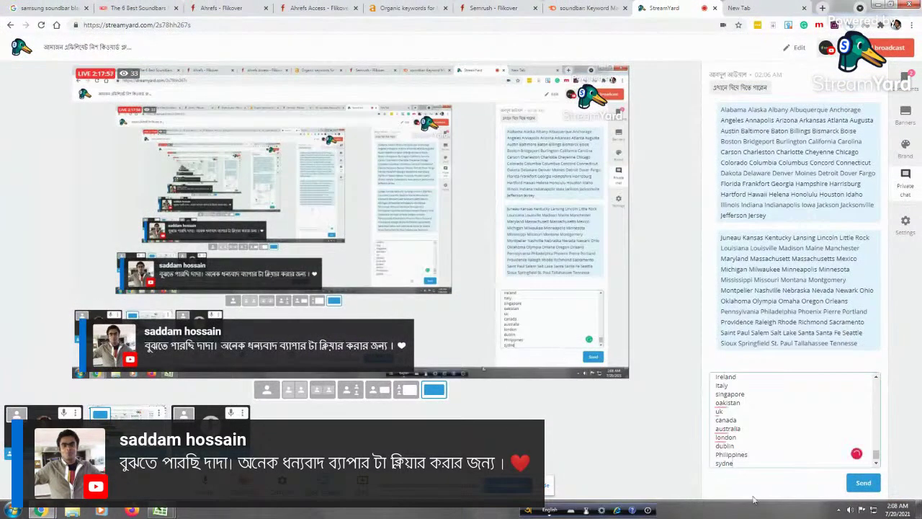
pyautogui.moveTo(761, 462)
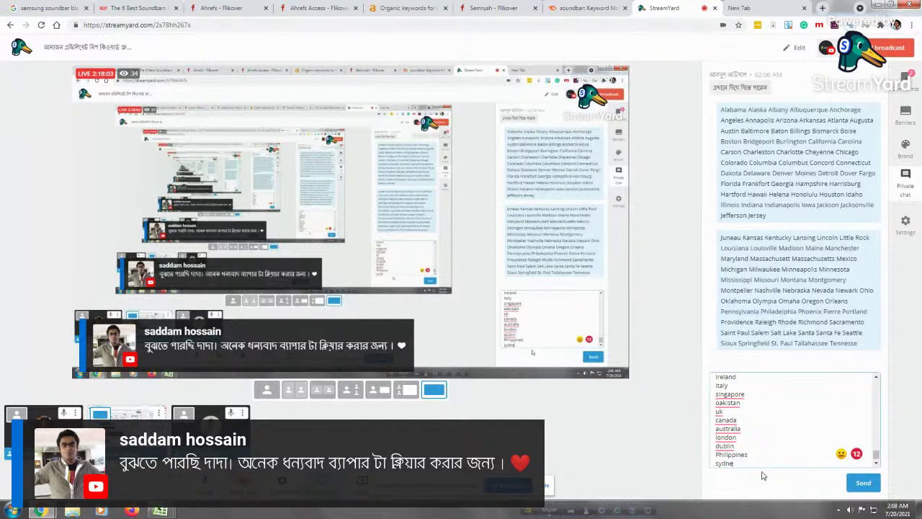
pyautogui.press('BackSpace')
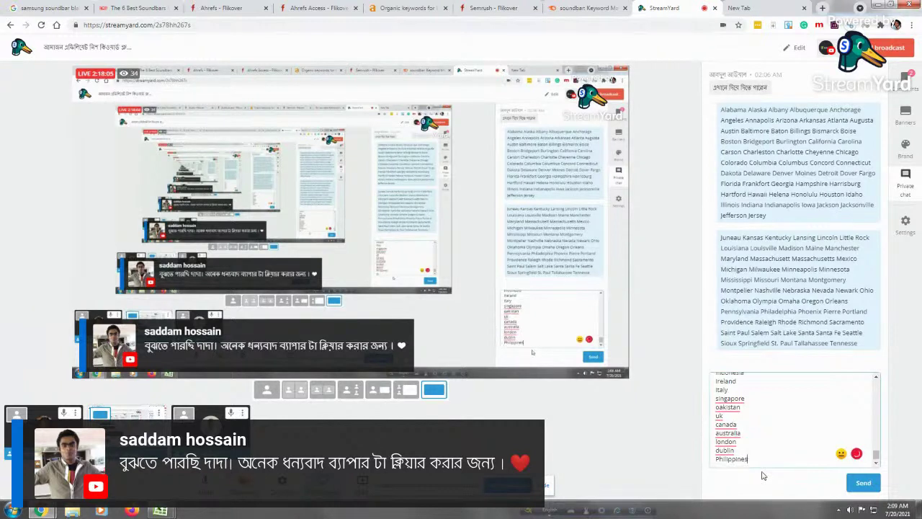
# Copy the draft's last term, "Philippines", and send the block from Texas to Philippines in the private chat
pyautogui.hotkey('shift', 'Home')
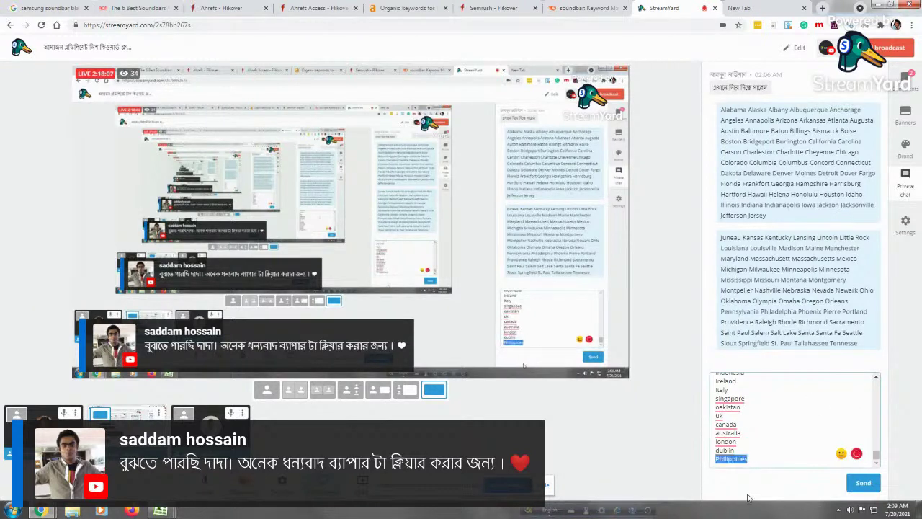
pyautogui.click(763, 460)
pyautogui.press('Return')
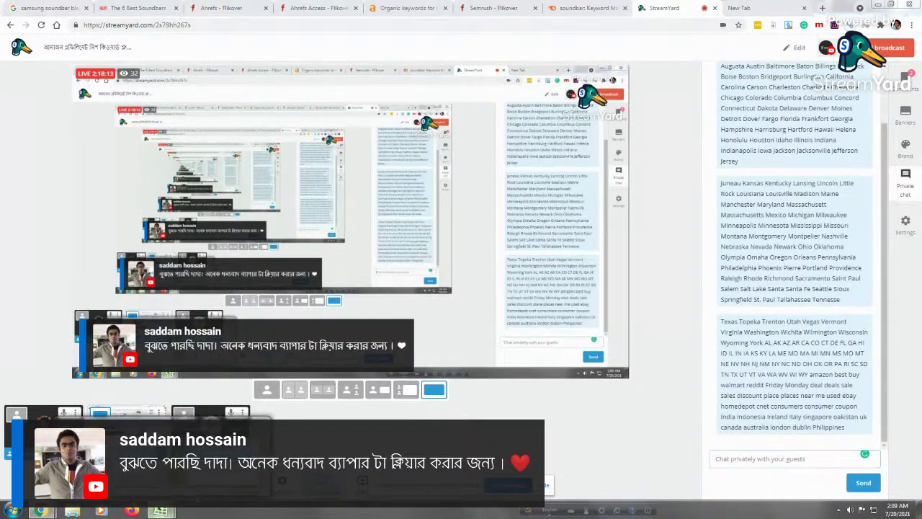
# Switch back to Book1 in Excel and find the pasted term "Philippines" in the column A list
pyautogui.click(160, 511)
pyautogui.click(34, 239)
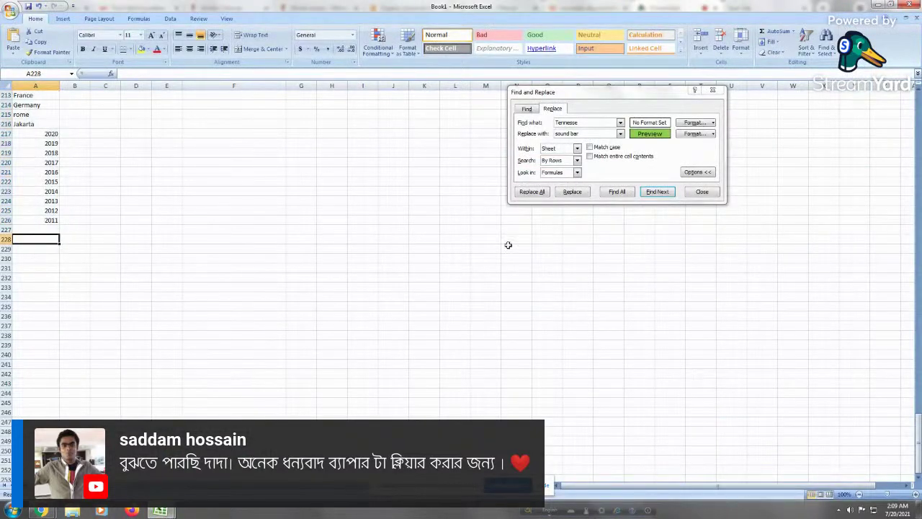
pyautogui.click(597, 130)
pyautogui.click(620, 123)
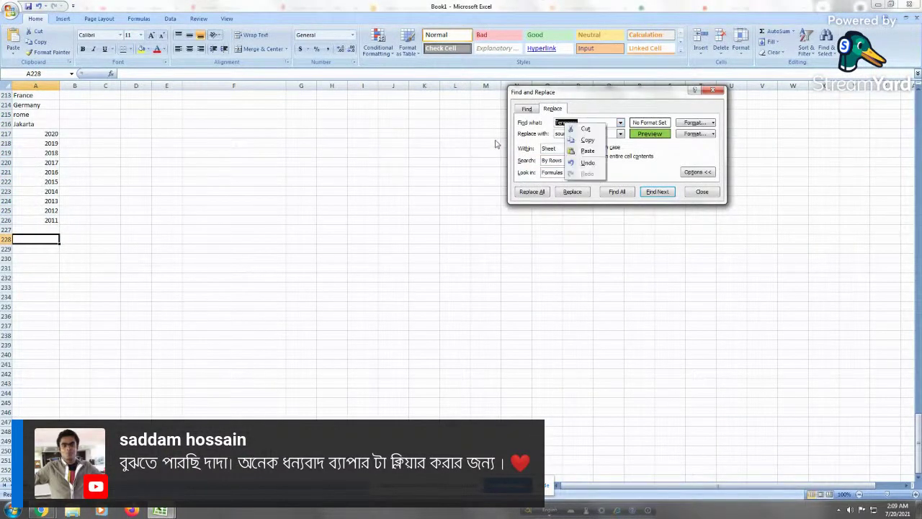
pyautogui.click(580, 157)
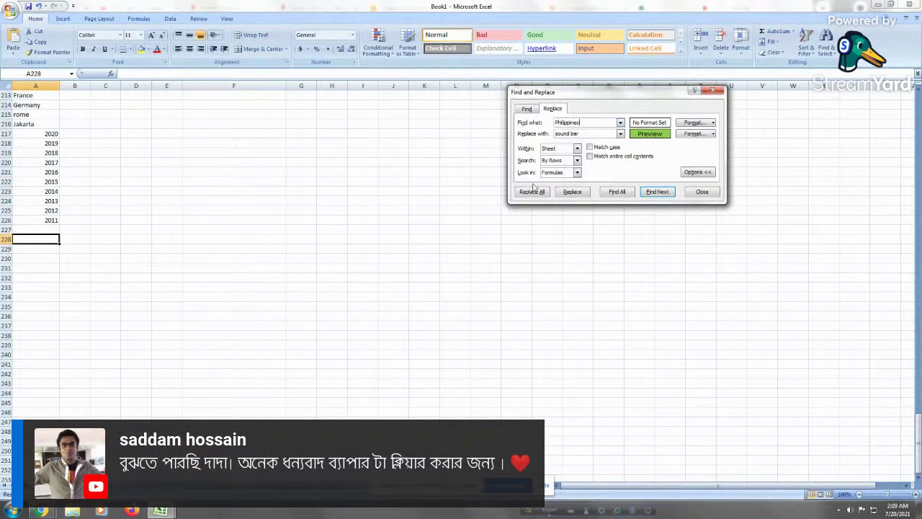
pyautogui.click(651, 193)
pyautogui.click(44, 288)
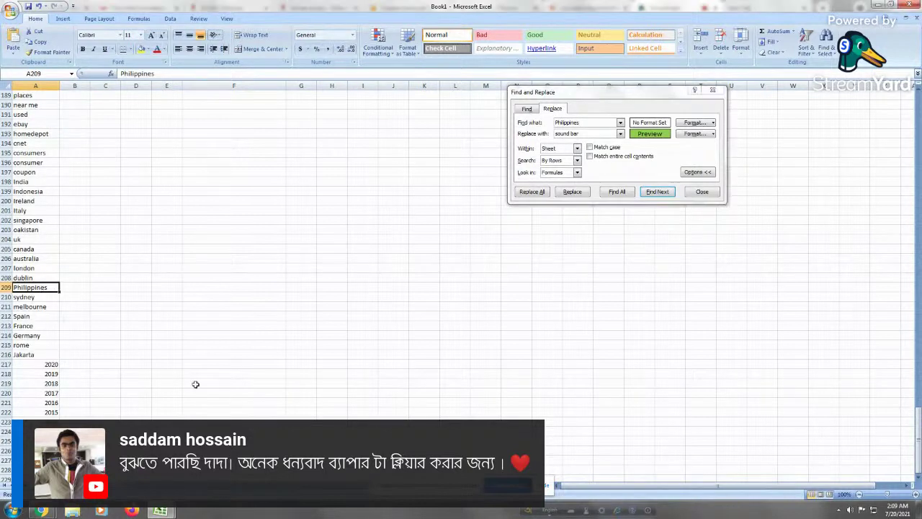
# Copy the last terms in column A of Book1, from sydney in A210 down to 2011 in A226
pyautogui.click(35, 298)
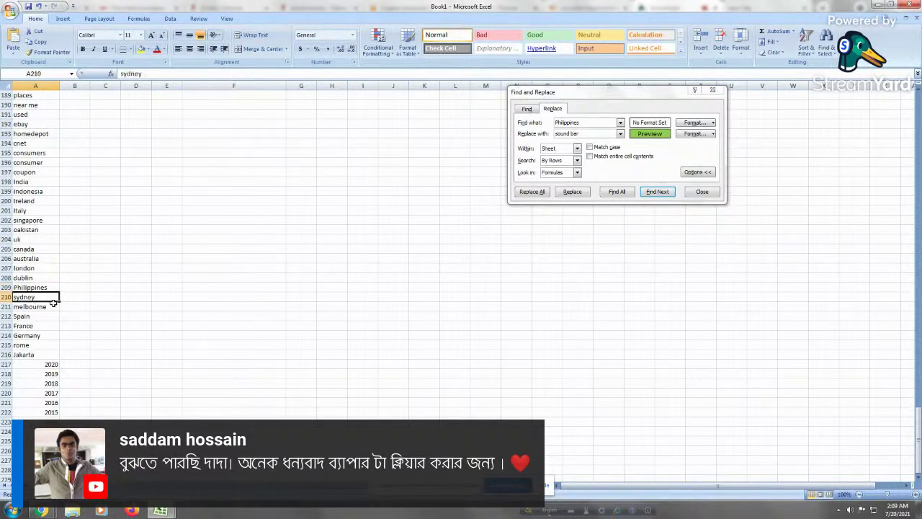
pyautogui.press('Down')
pyautogui.press('Down')
pyautogui.press('Down')
pyautogui.press('Up')
pyautogui.press('Up')
pyautogui.press('Up')
pyautogui.hotkey('shift', 'Down')
pyautogui.hotkey('shift', 'Down')
pyautogui.hotkey('shift', 'Down')
pyautogui.hotkey('shift', 'Down')
pyautogui.hotkey('shift', 'Down')
pyautogui.hotkey('shift', 'Down')
pyautogui.hotkey('shift', 'Down')
pyautogui.hotkey('shift', 'Down')
pyautogui.hotkey('shift', 'Down')
pyautogui.hotkey('shift', 'Down')
pyautogui.hotkey('shift', 'Down')
pyautogui.hotkey('shift', 'Down')
pyautogui.hotkey('shift', 'Down')
pyautogui.hotkey('shift', 'Down')
pyautogui.hotkey('shift', 'Down')
pyautogui.hotkey('shift', 'Down')
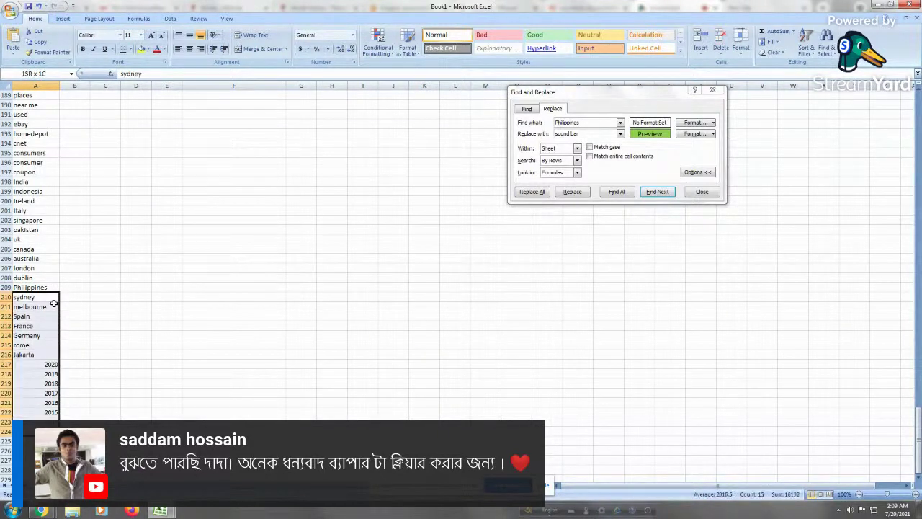
pyautogui.hotkey('ctrl', 'c')
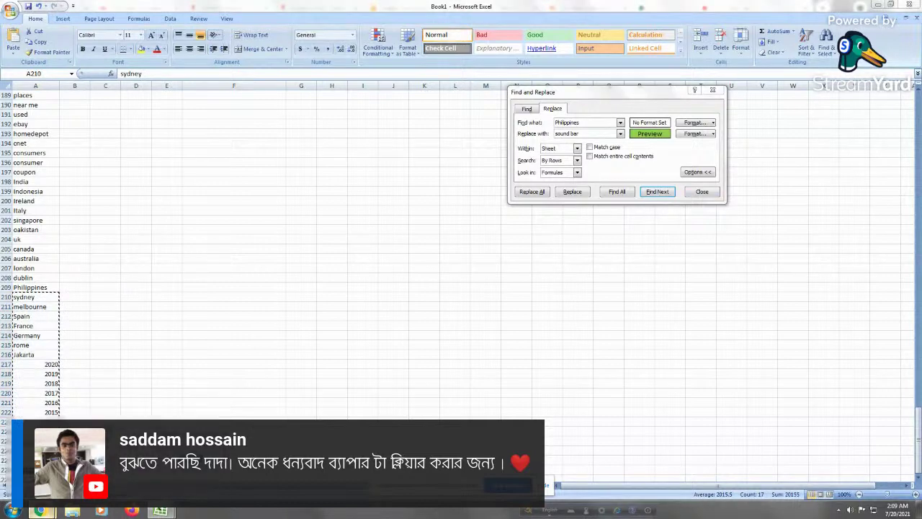
# Switch to StreamYard in Chrome and send the copied terms from sydney to 2011 in the private chat
pyautogui.click(41, 510)
pyautogui.rightClick(763, 458)
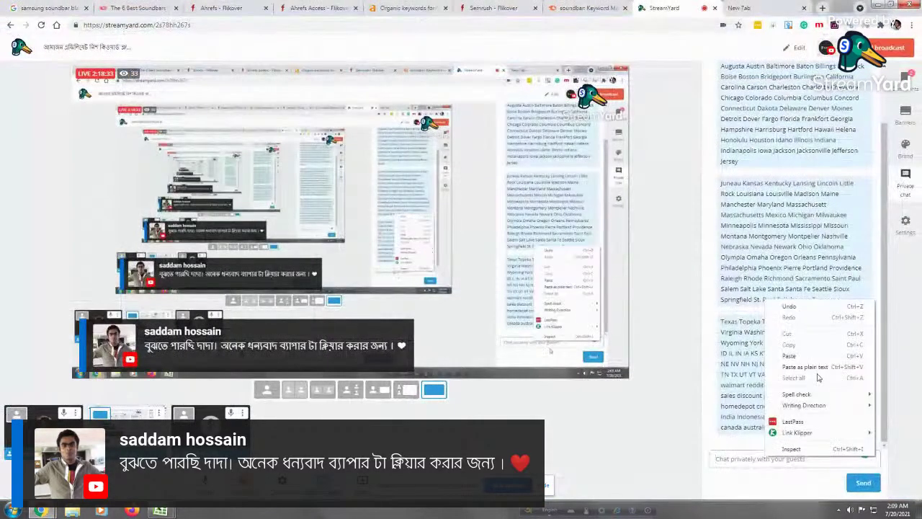
pyautogui.click(806, 358)
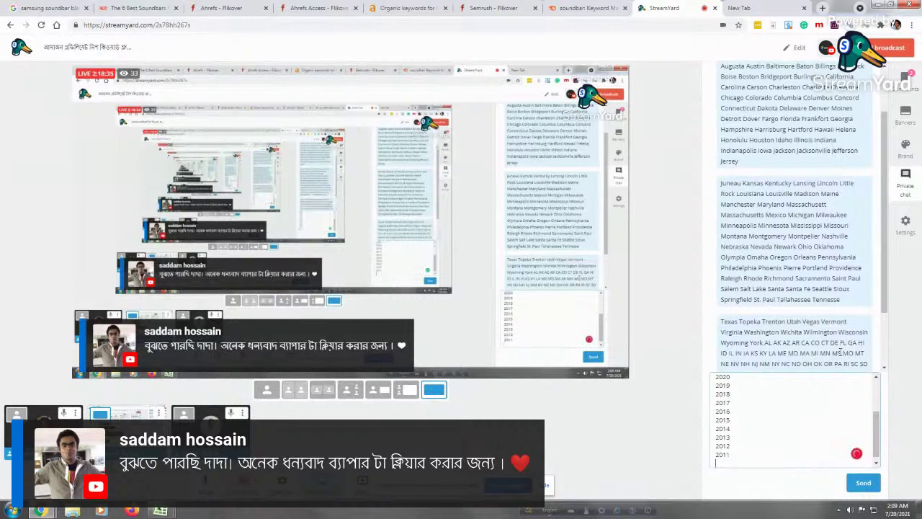
pyautogui.press('Return')
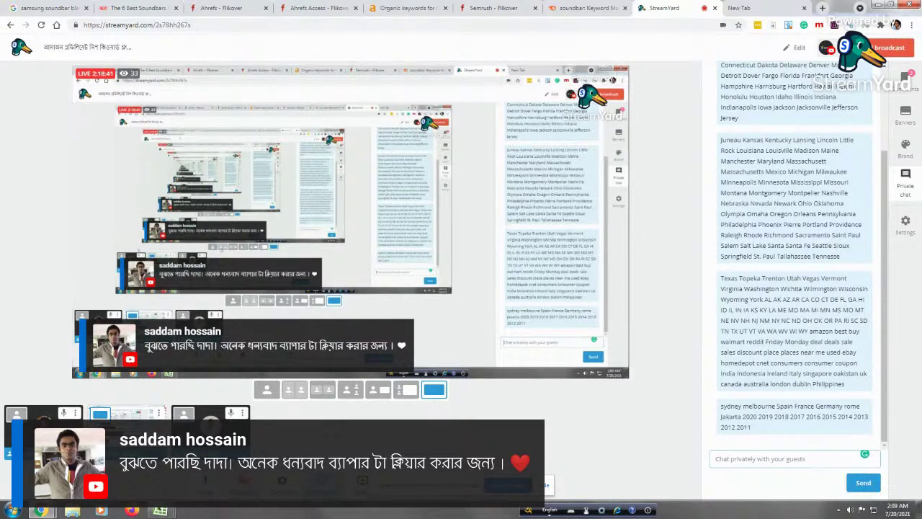
# Switch to the Soundbar_Niche_Research workbook and examine the Bluetooth, Bose and budget soundbar keywords on the RoundUp sheet
pyautogui.click(162, 510)
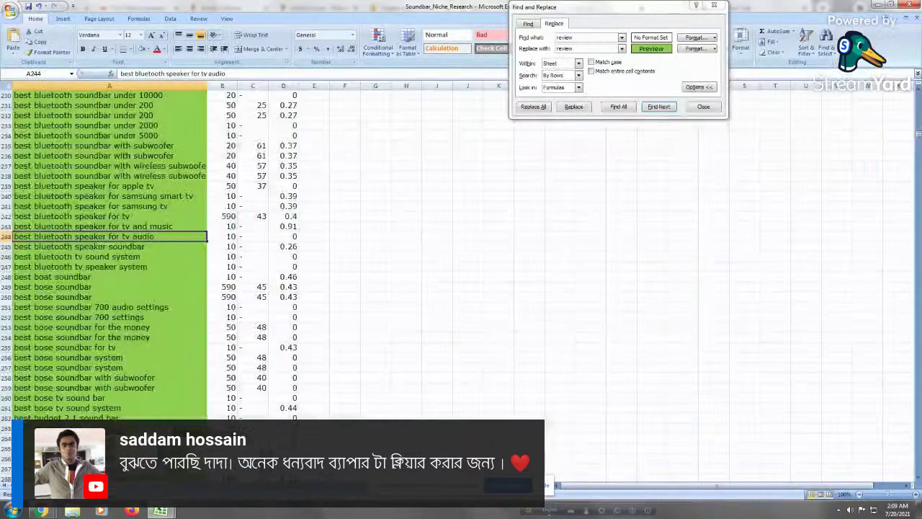
pyautogui.click(72, 347)
pyautogui.moveTo(51, 286); pyautogui.dragTo(223, 228)
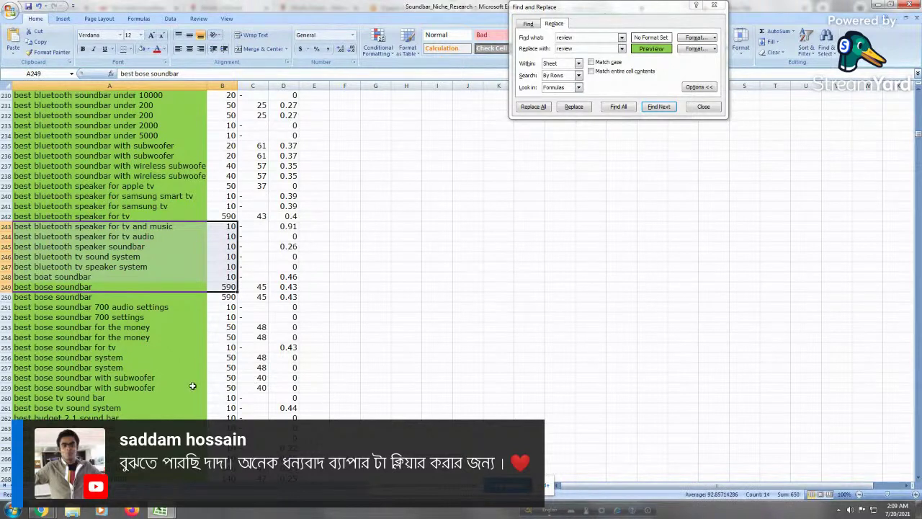
pyautogui.click(159, 388)
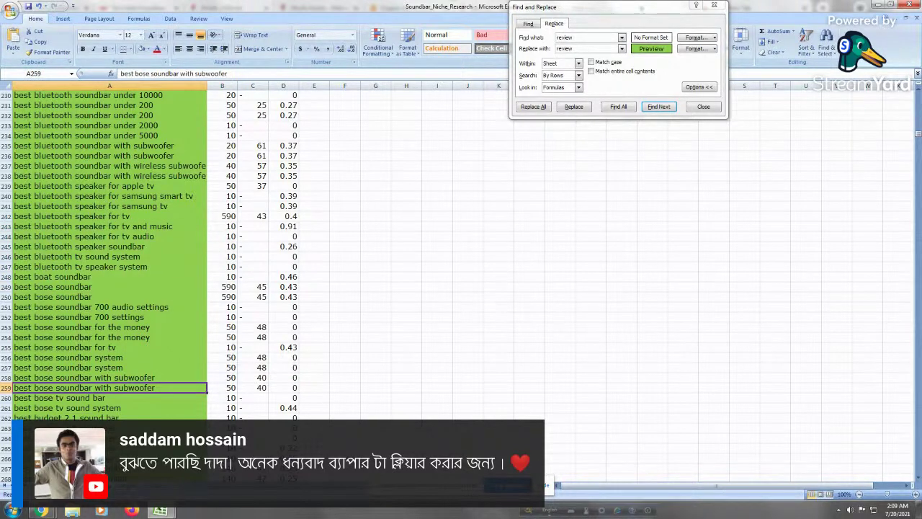
pyautogui.click(134, 408)
pyautogui.click(85, 378)
pyautogui.click(89, 398)
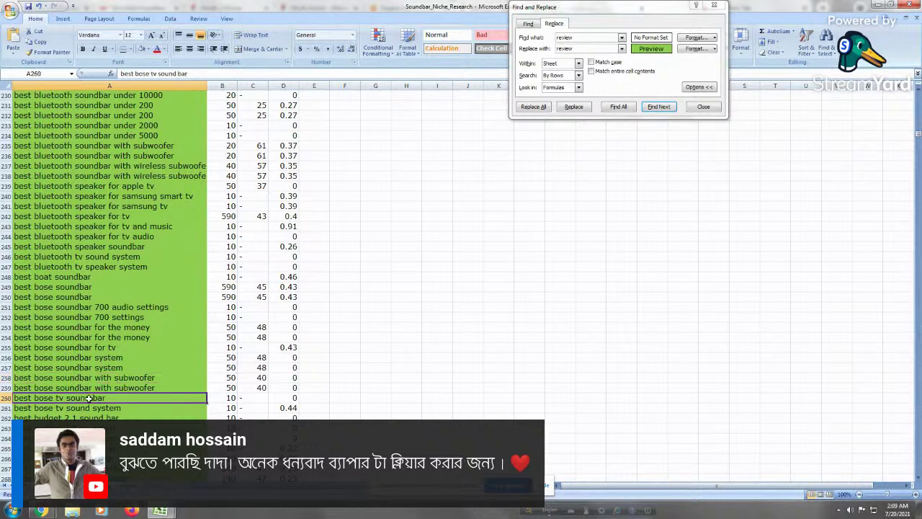
pyautogui.press('Up')
pyautogui.press('Up')
pyautogui.press('Up')
pyautogui.press('Up')
pyautogui.press('Up')
pyautogui.press('Up')
pyautogui.press('Up')
pyautogui.press('Up')
pyautogui.press('Up')
pyautogui.press('Up')
pyautogui.press('Up')
pyautogui.press('Up')
pyautogui.press('Up')
pyautogui.press('Up')
pyautogui.press('Up')
pyautogui.press('Up')
pyautogui.press('Up')
pyautogui.press('Up')
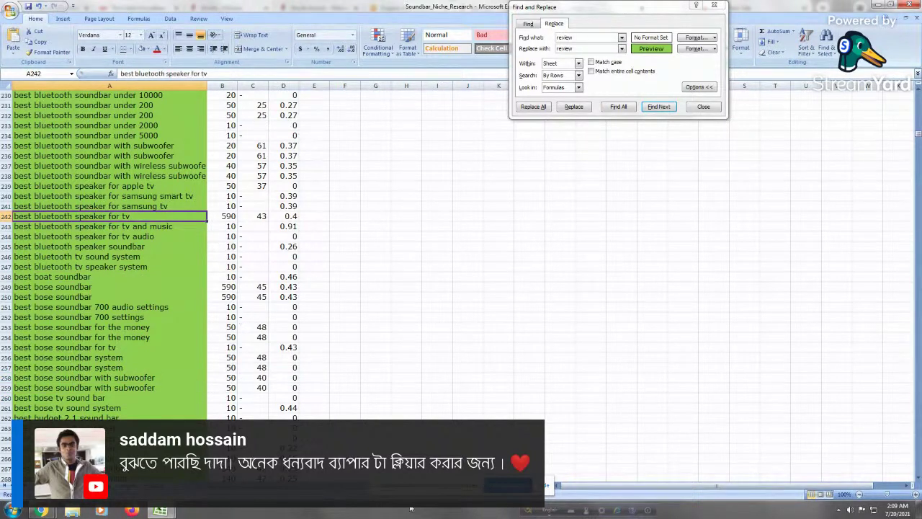
pyautogui.click(112, 266)
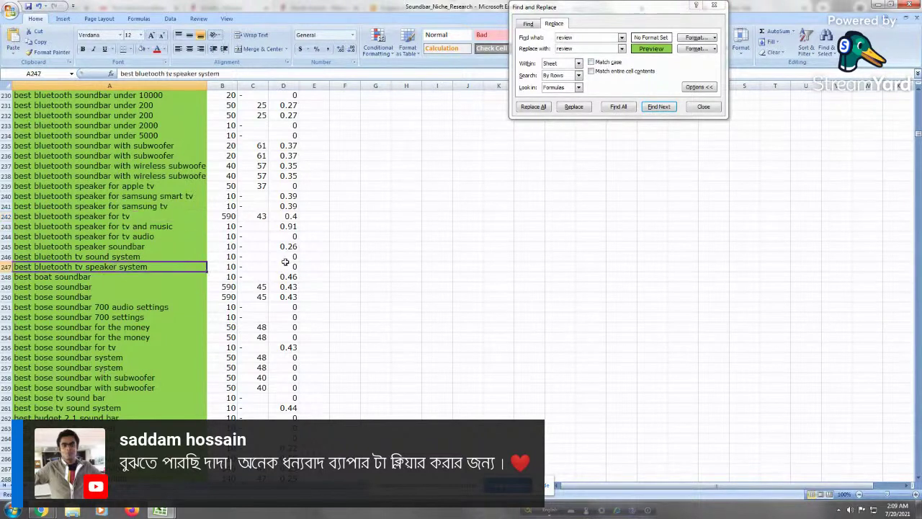
pyautogui.click(134, 388)
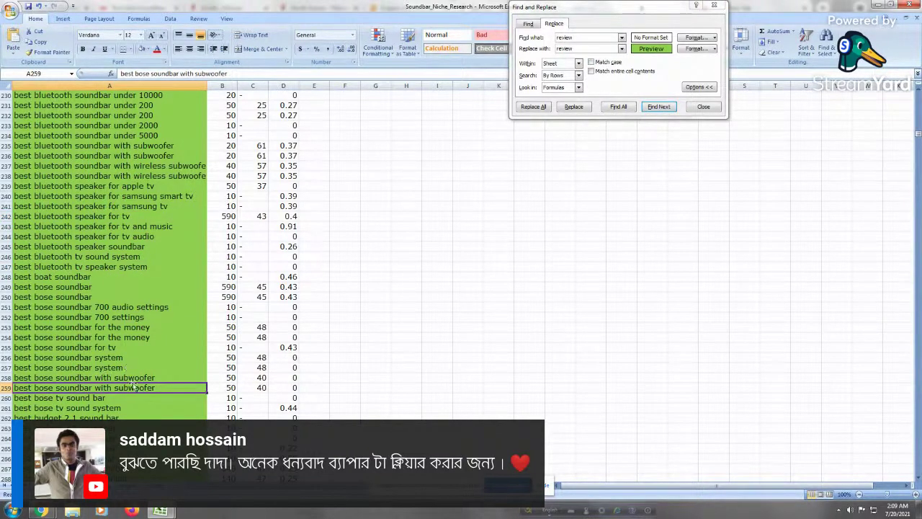
pyautogui.click(144, 296)
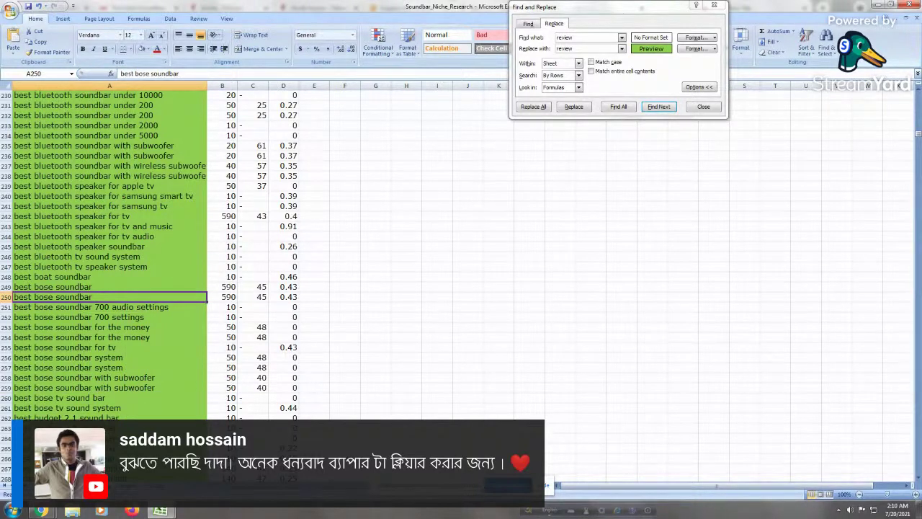
pyautogui.scroll(-20, 144, 288)
pyautogui.click(87, 357)
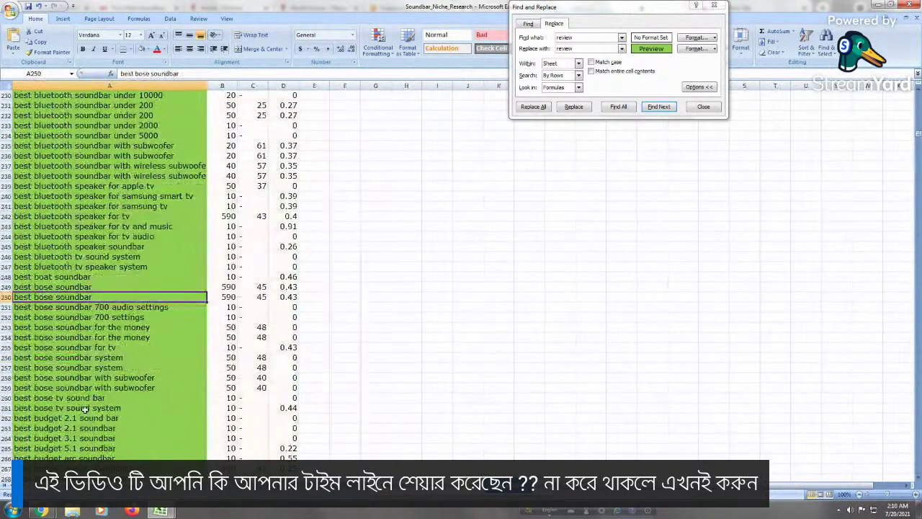
pyautogui.click(98, 347)
pyautogui.click(126, 166)
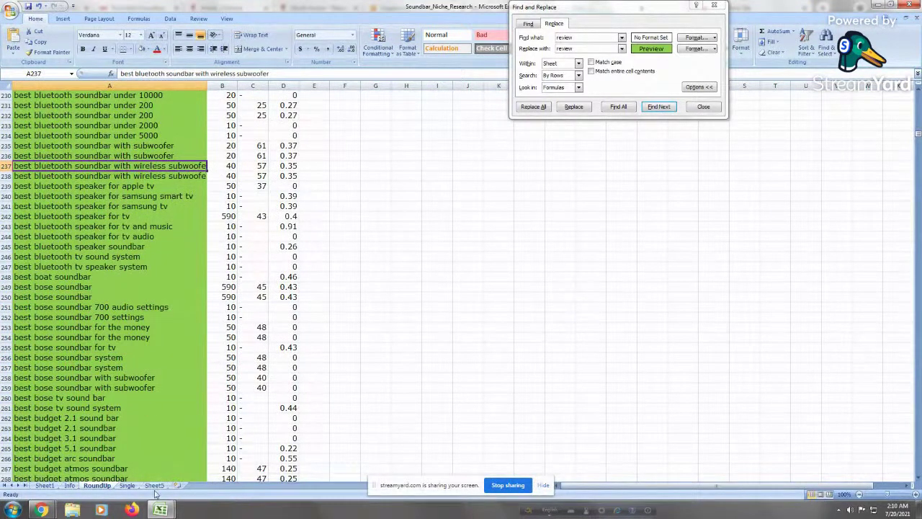
# Examine the soundbar review keywords at the start of the Single sheet
pyautogui.click(126, 485)
pyautogui.click(87, 360)
pyautogui.click(86, 236)
pyautogui.click(86, 134)
pyautogui.press('Up')
pyautogui.press('Up')
pyautogui.press('Up')
pyautogui.press('Up')
pyautogui.press('Up')
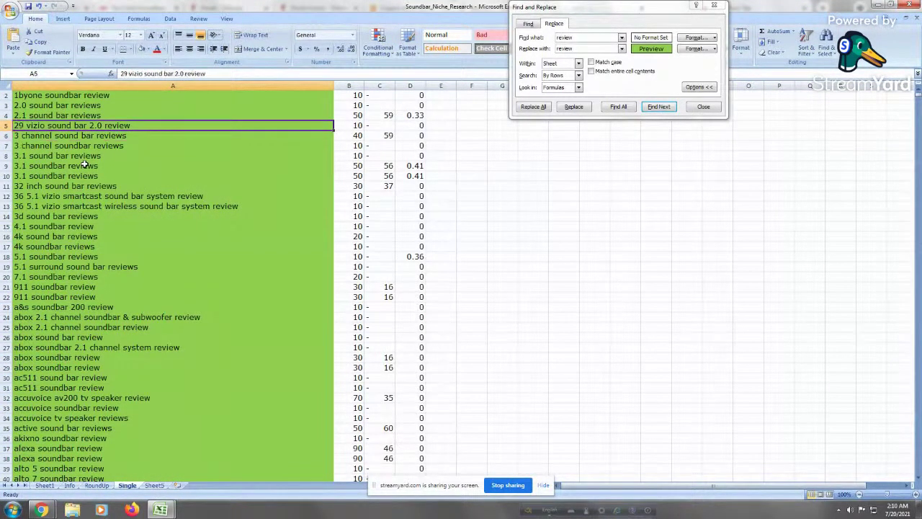
pyautogui.press('Down')
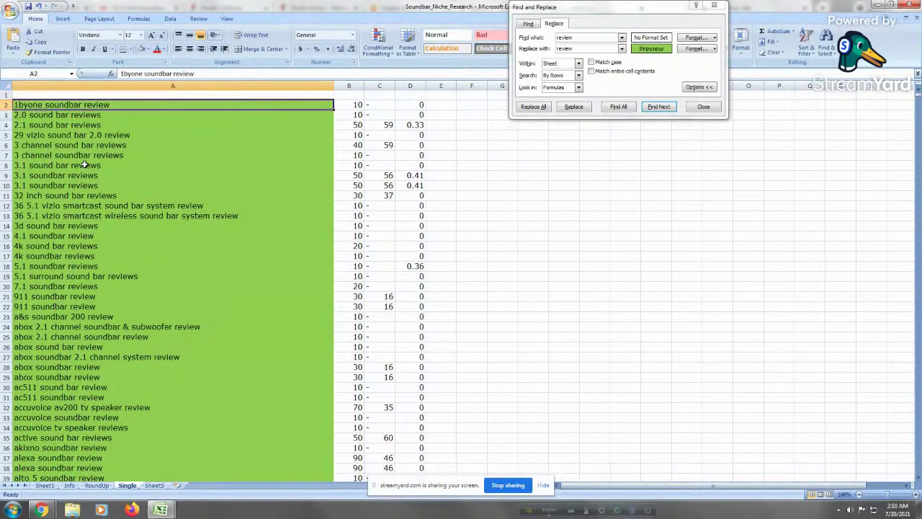
pyautogui.click(108, 296)
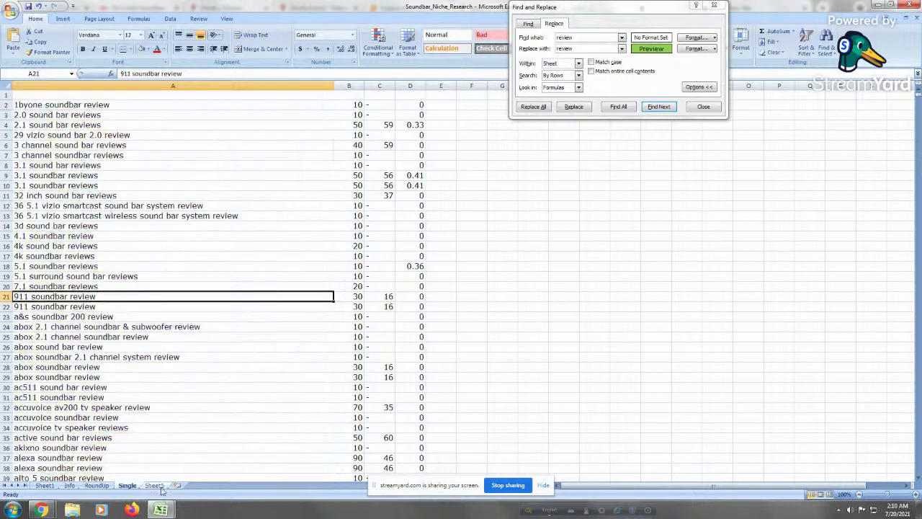
# Examine the review keywords in column A of the Single sheet, from the first rows to the last zvox entries
pyautogui.click(137, 246)
pyautogui.click(119, 185)
pyautogui.click(113, 106)
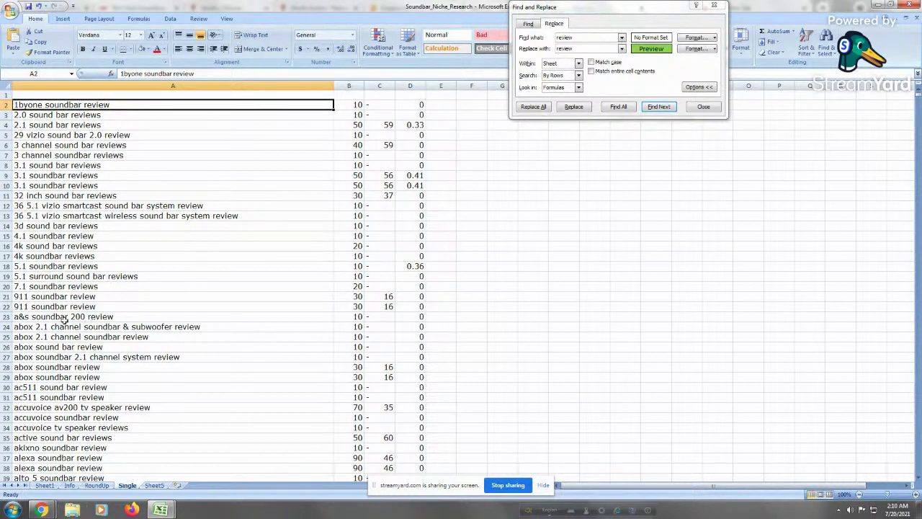
pyautogui.doubleClick(35, 134)
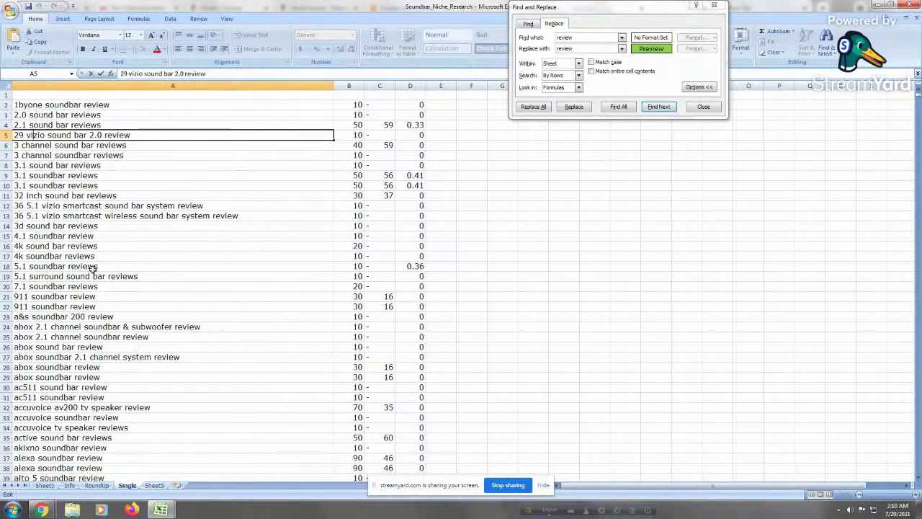
pyautogui.click(113, 226)
pyautogui.moveTo(112, 225); pyautogui.dragTo(114, 304)
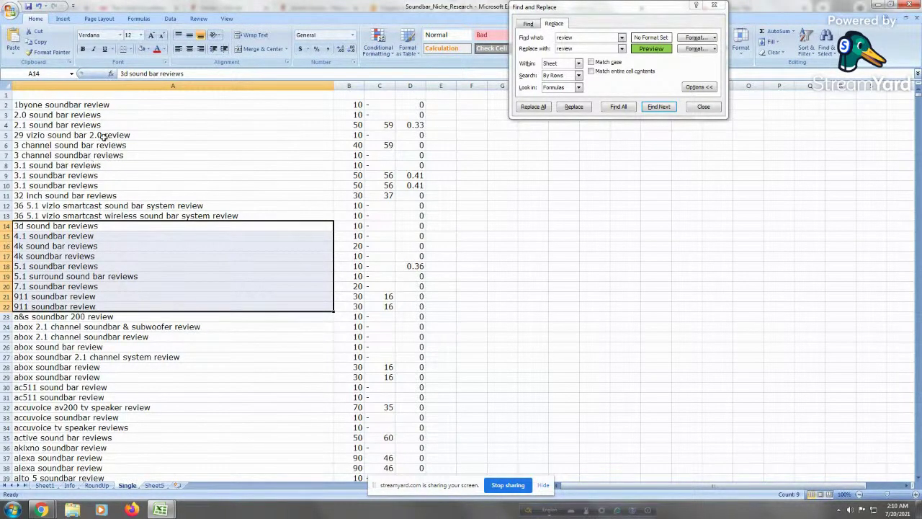
pyautogui.click(51, 135)
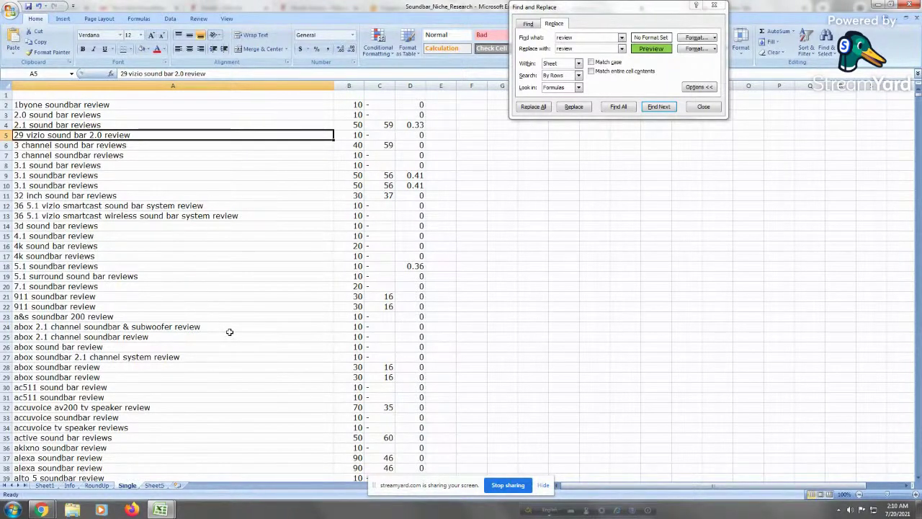
pyautogui.press('pagedown')
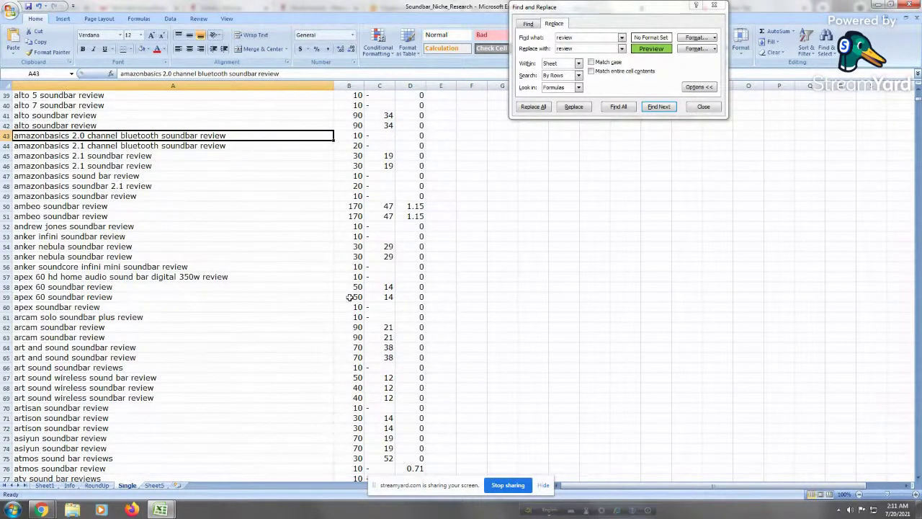
pyautogui.hotkey('ctrl', 'Down')
pyautogui.press('Up')
pyautogui.press('Up')
pyautogui.press('Up')
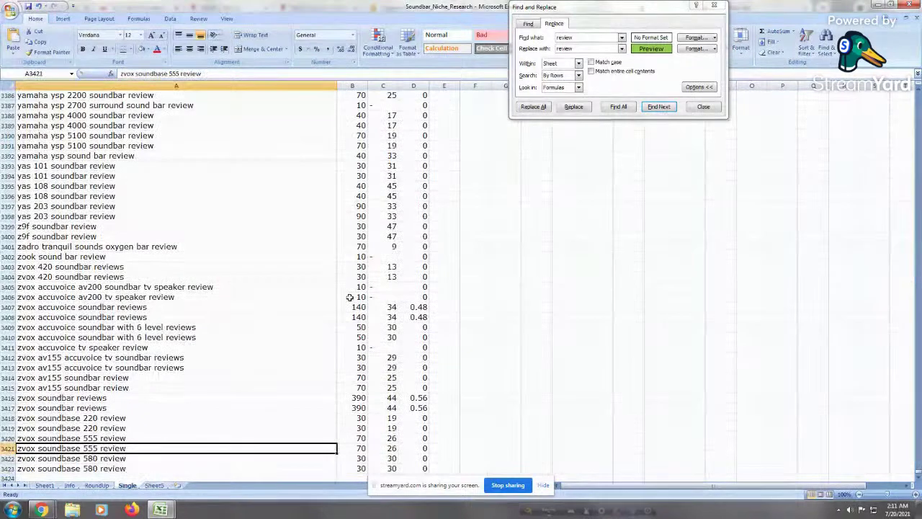
pyautogui.hotkey('ctrl', 'Up')
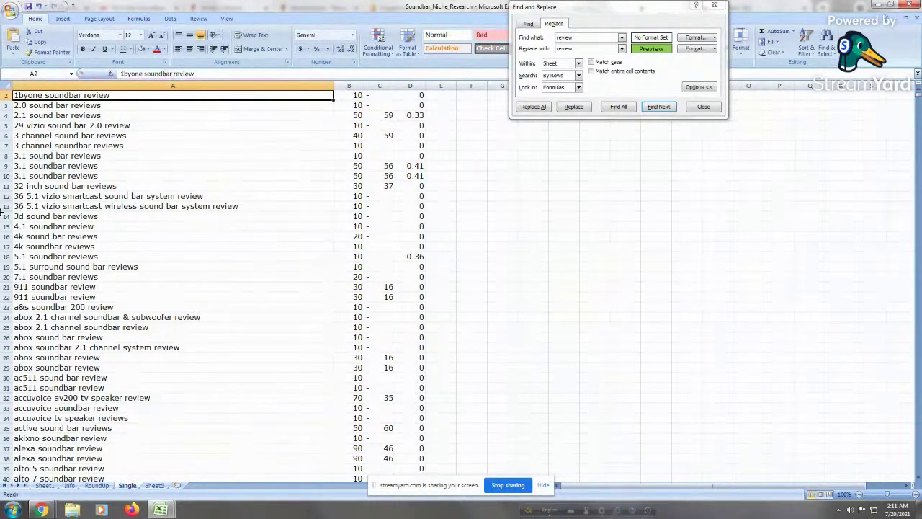
pyautogui.press('pagedown')
pyautogui.press('pageup')
# Select the word vizio inside the keyword in A5
pyautogui.doubleClick(32, 126)
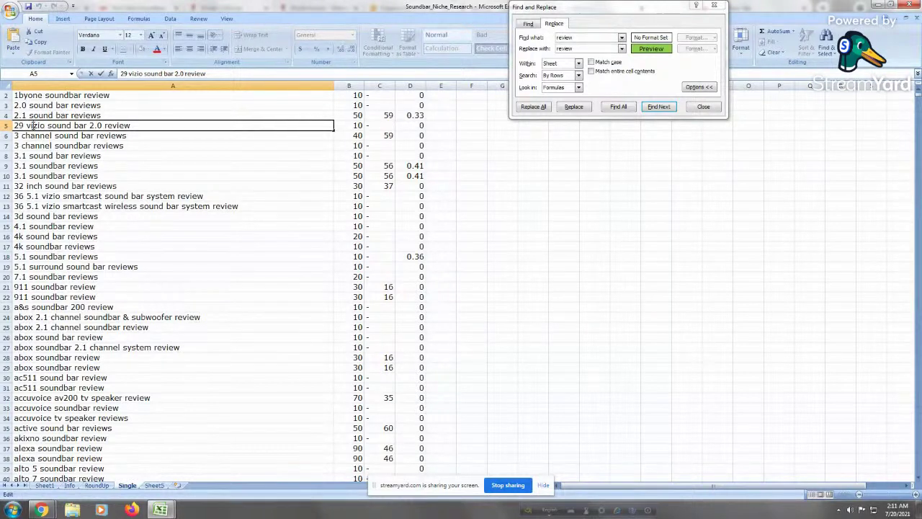
pyautogui.doubleClick(32, 126)
pyautogui.rightClick(32, 126)
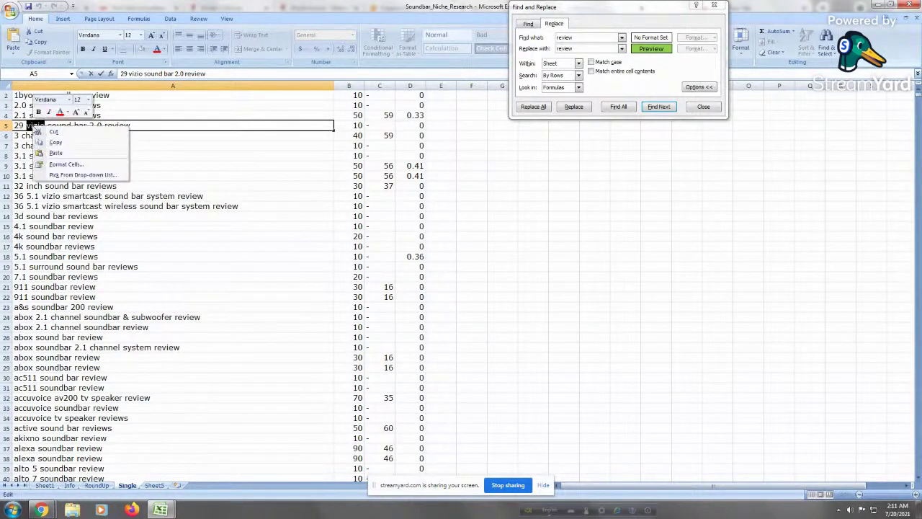
pyautogui.click(64, 147)
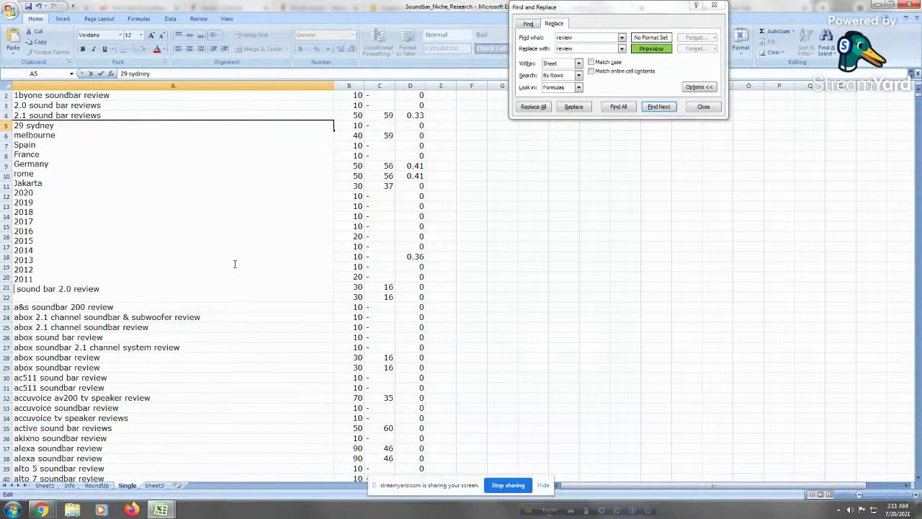
pyautogui.hotkey('ctrl', 'z')
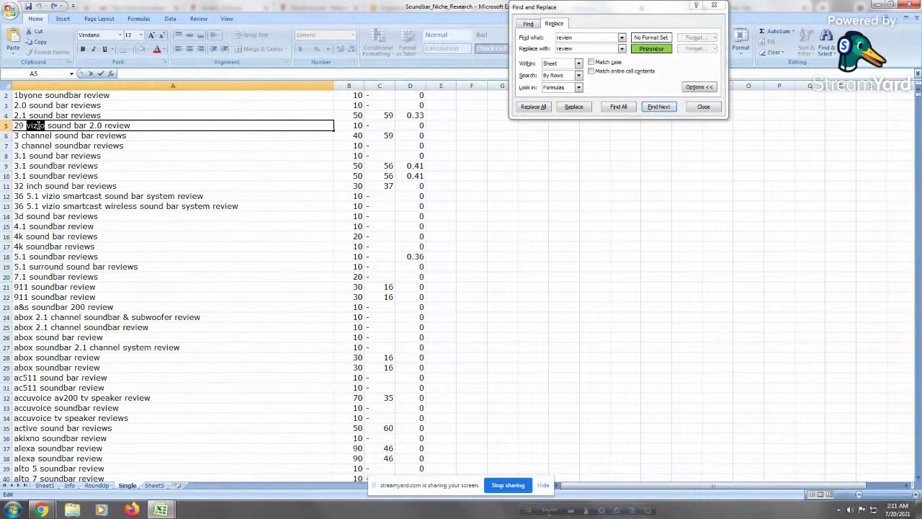
# Copy vizio from A5 and replace every vizio on the Single sheet with vizio in the green fill format
pyautogui.rightClick(40, 126)
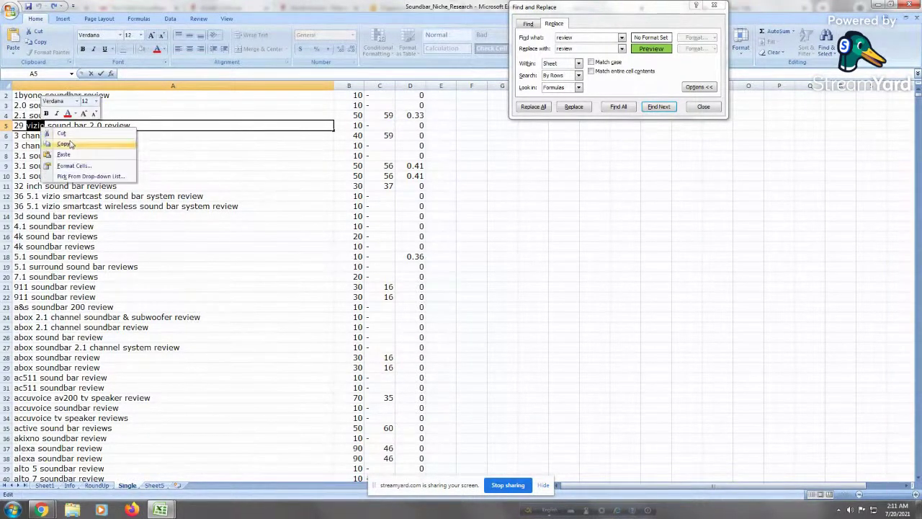
pyautogui.click(63, 144)
pyautogui.click(144, 206)
pyautogui.click(560, 45)
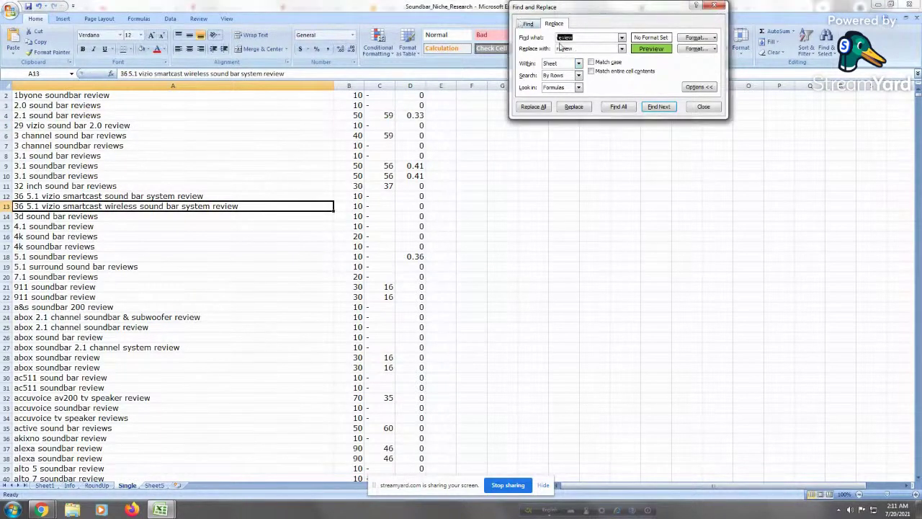
pyautogui.rightClick(560, 38)
pyautogui.click(586, 67)
pyautogui.press('Tab')
pyautogui.rightClick(565, 49)
pyautogui.click(585, 77)
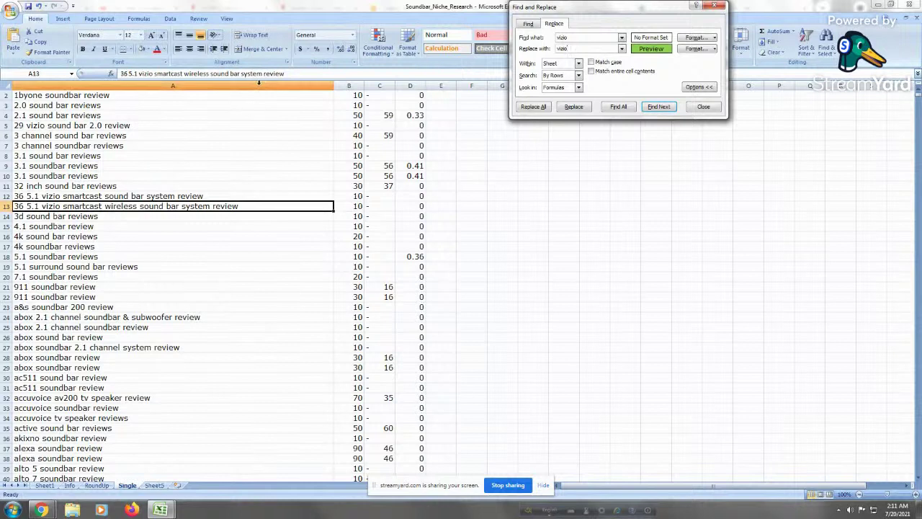
pyautogui.click(533, 107)
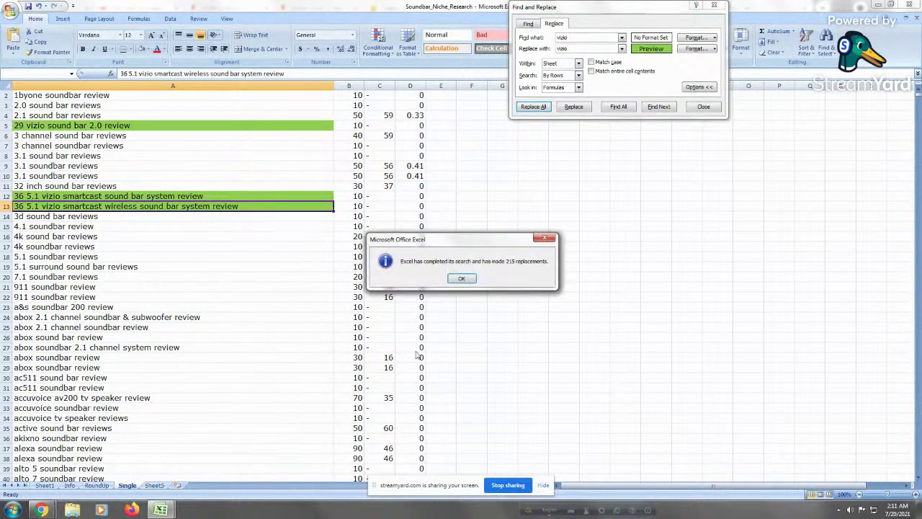
pyautogui.click(461, 278)
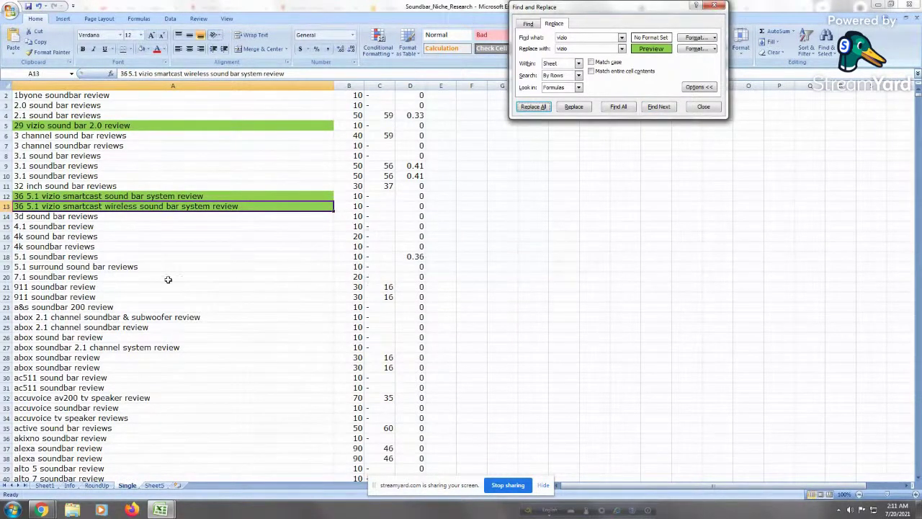
# Look through the Single sheet's keywords down to the amazonbasics entries in row 44
pyautogui.click(144, 276)
pyautogui.click(140, 231)
pyautogui.press('Down')
pyautogui.press('Down')
pyautogui.press('Down')
pyautogui.press('Down')
pyautogui.press('Down')
pyautogui.press('Down')
pyautogui.press('Down')
pyautogui.press('Down')
pyautogui.press('Down')
pyautogui.press('Down')
pyautogui.press('Down')
pyautogui.press('Down')
pyautogui.press('Down')
pyautogui.press('Down')
pyautogui.press('Down')
pyautogui.press('Down')
pyautogui.press('Down')
pyautogui.press('Down')
pyautogui.press('Down')
pyautogui.press('Down')
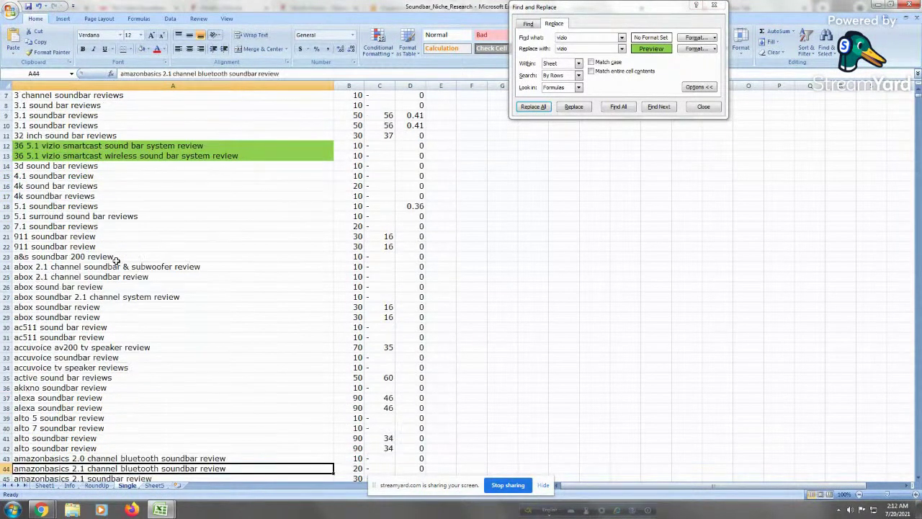
# Copy the brand name accuvoice from the keyword in A32 and leave the cell unchanged
pyautogui.click(52, 347)
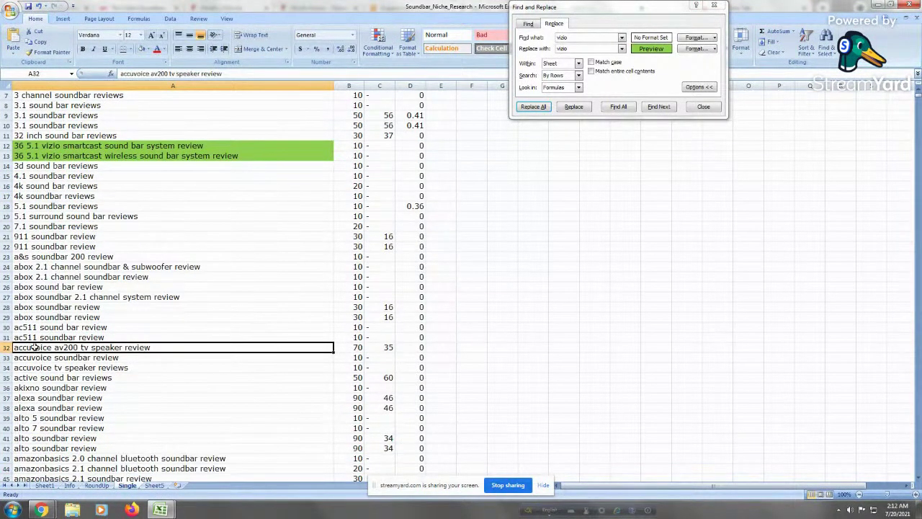
pyautogui.doubleClick(35, 347)
pyautogui.rightClick(35, 347)
pyautogui.click(54, 362)
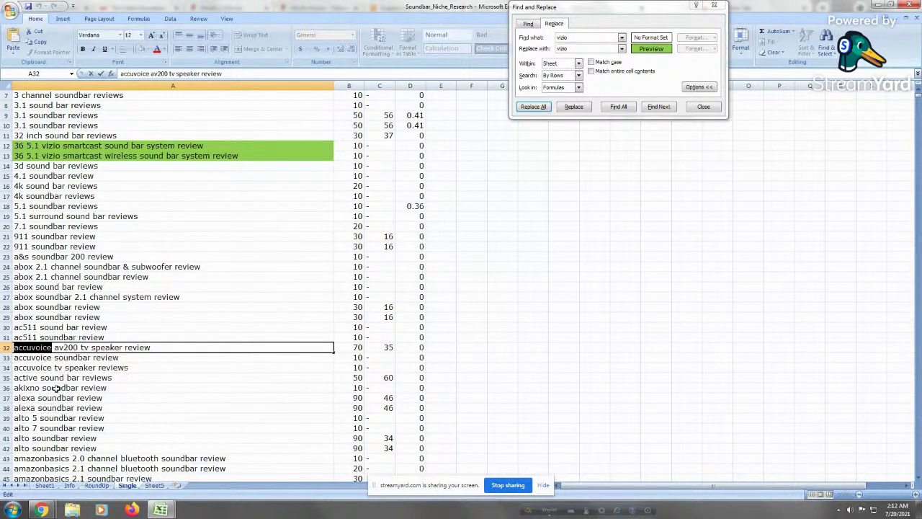
pyautogui.press('Return')
pyautogui.press('Down')
pyautogui.press('Down')
pyautogui.press('Down')
pyautogui.press('Down')
pyautogui.click(25, 330)
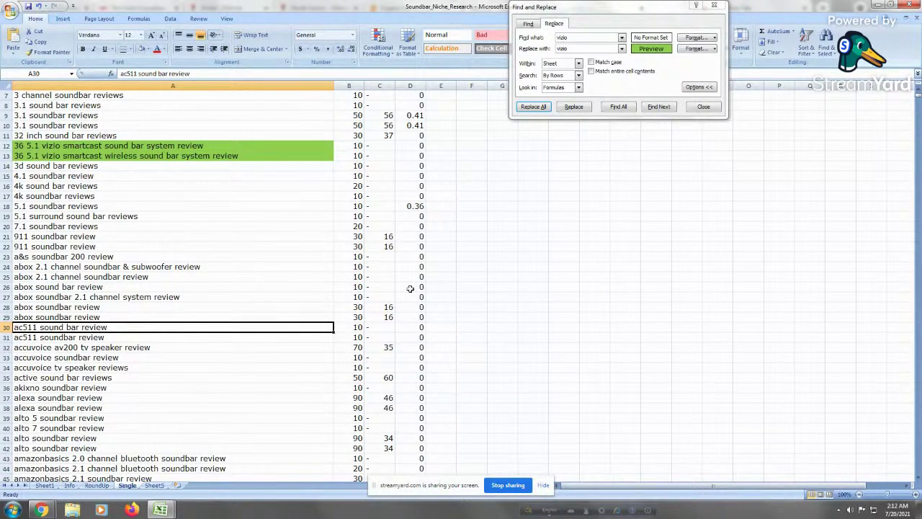
# Replace every accuvoice on the Single sheet with accuvoice in the green fill format
pyautogui.click(584, 41)
pyautogui.rightClick(565, 40)
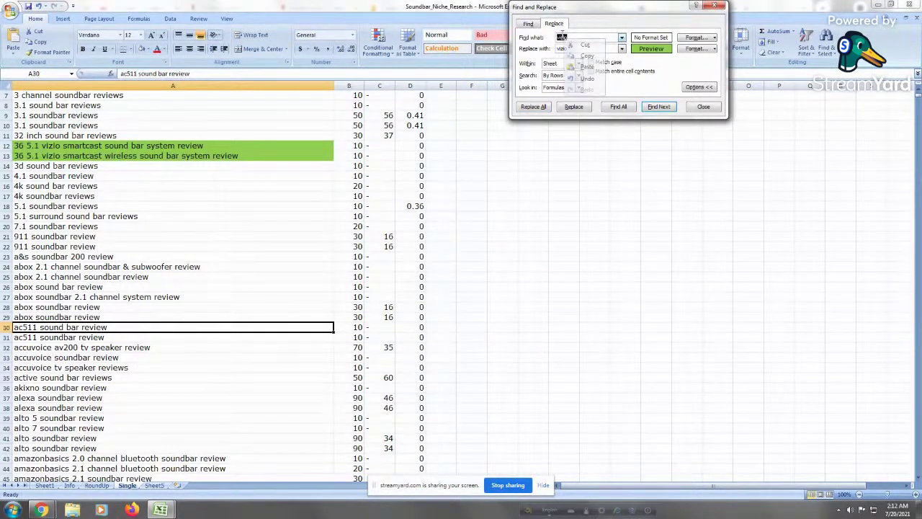
pyautogui.click(586, 67)
pyautogui.rightClick(561, 48)
pyautogui.click(582, 76)
pyautogui.click(533, 107)
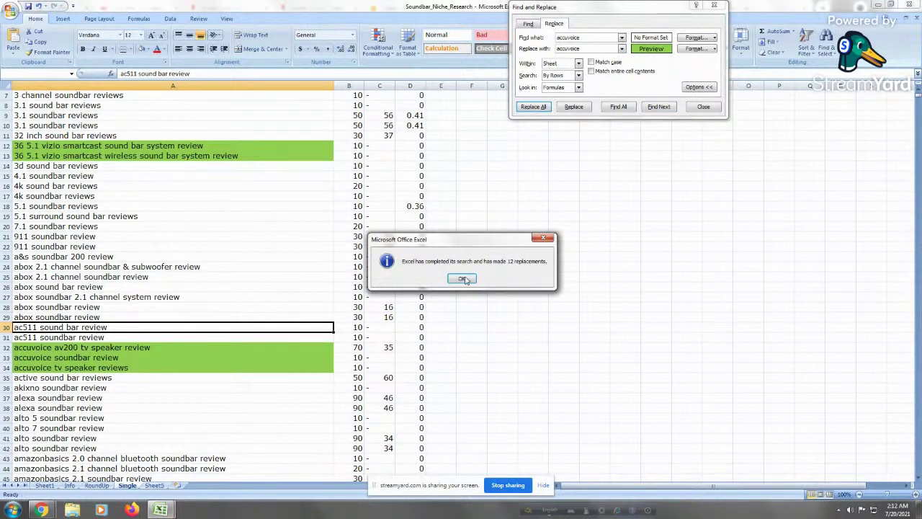
pyautogui.click(462, 279)
# Compare the akixno and alexa soundbar review keywords in rows 36 to 38
pyautogui.click(70, 389)
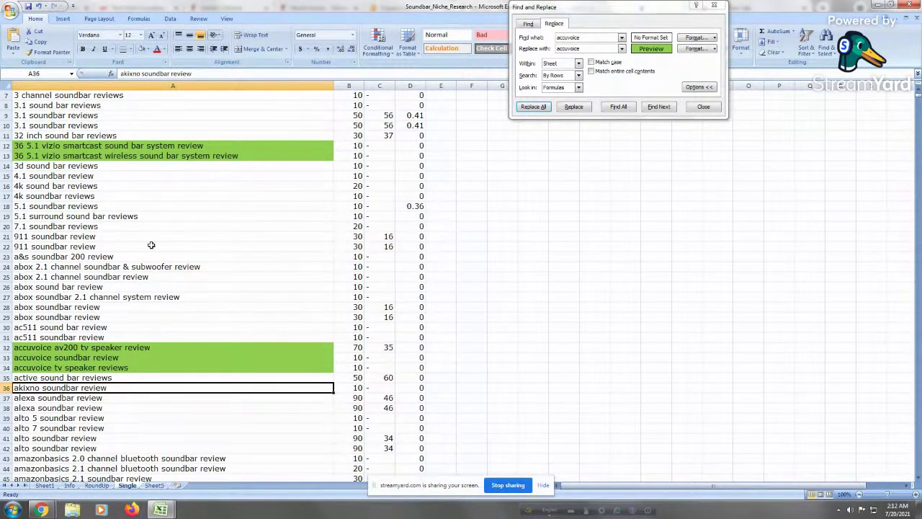
pyautogui.click(80, 399)
pyautogui.click(94, 411)
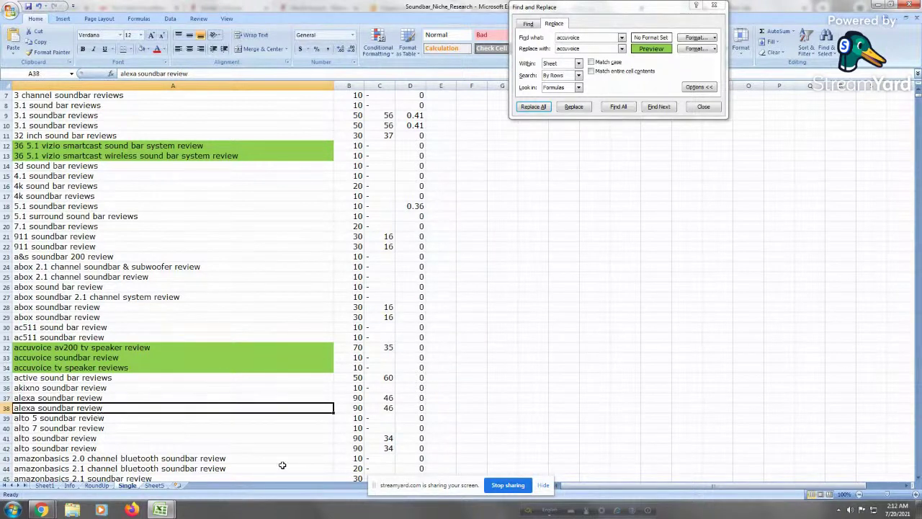
pyautogui.click(86, 396)
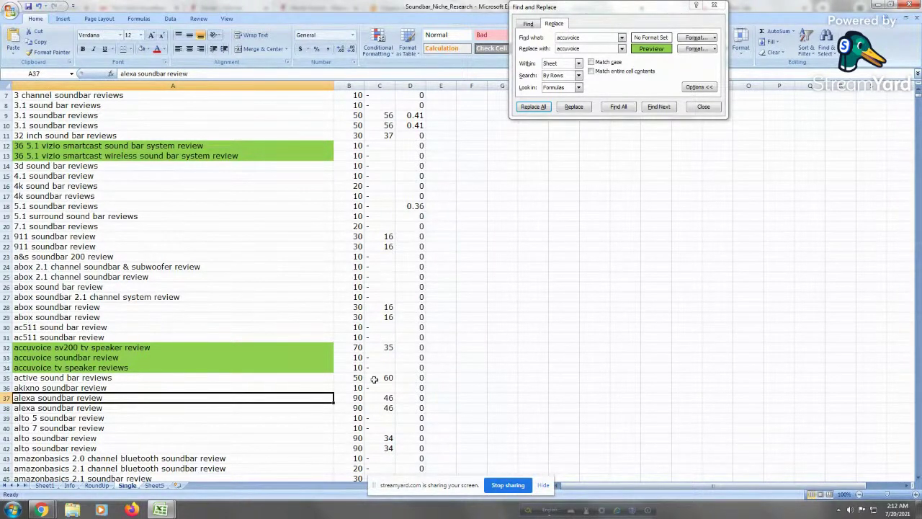
pyautogui.click(80, 408)
pyautogui.click(74, 396)
pyautogui.click(109, 408)
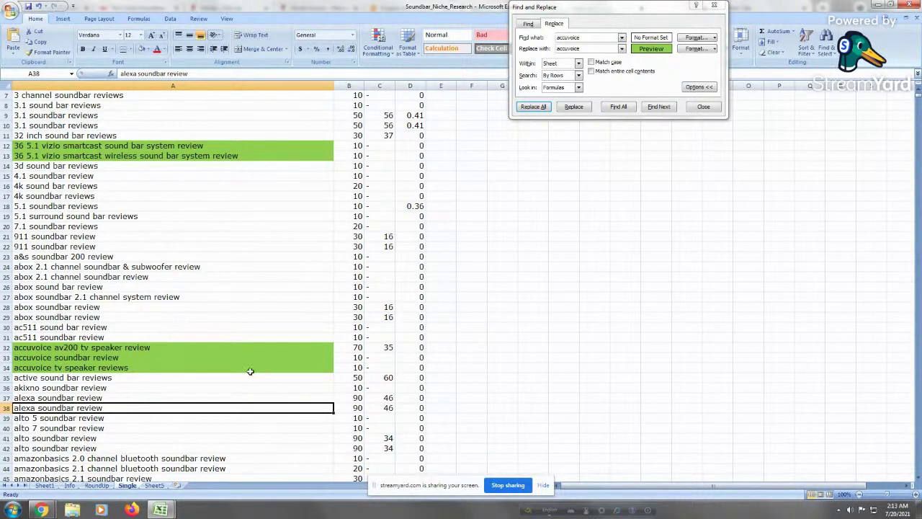
pyautogui.click(137, 398)
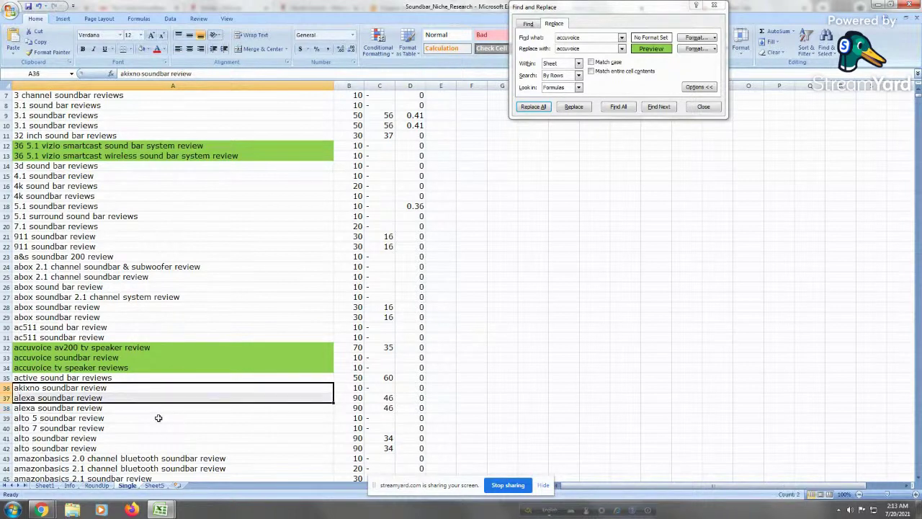
pyautogui.click(139, 414)
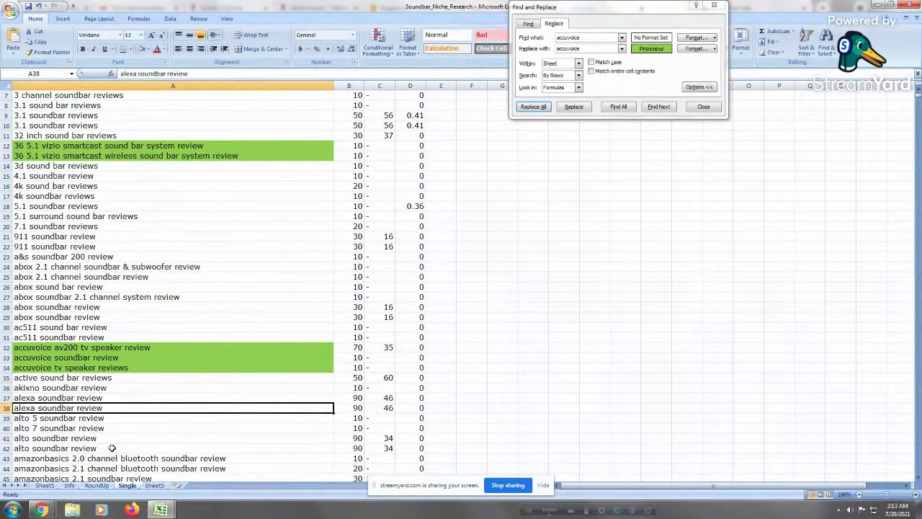
# Look through the review keywords on the Single sheet from abox past blackweb and blast onn to the Bose models
pyautogui.click(146, 317)
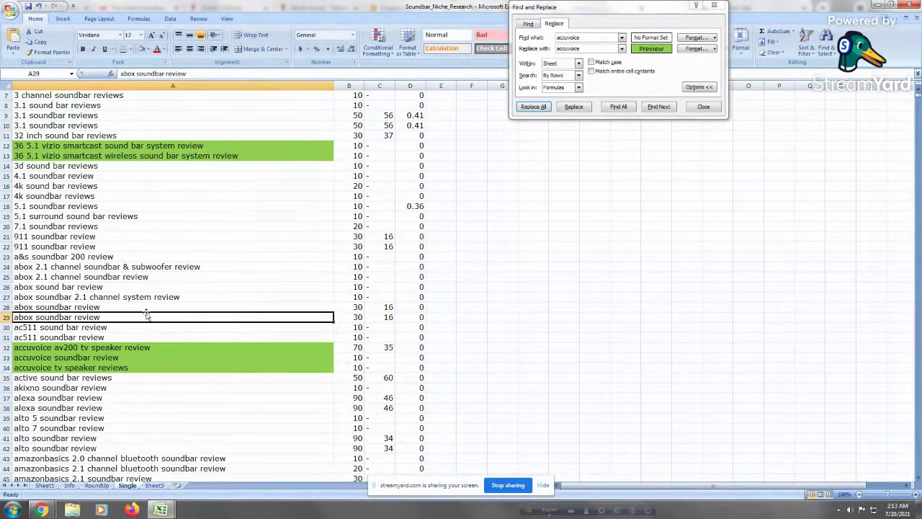
pyautogui.press('pagedown')
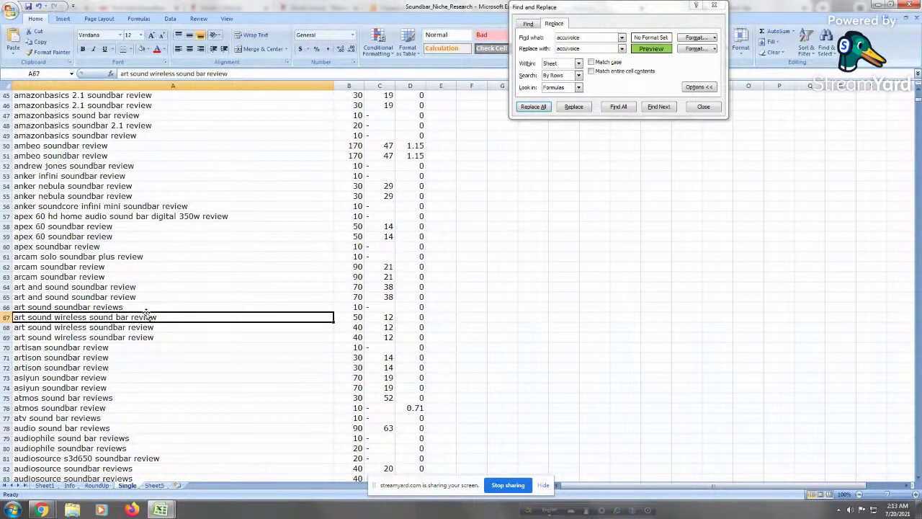
pyautogui.press('Down')
pyautogui.press('Down')
pyautogui.press('Down')
pyautogui.press('Down')
pyautogui.press('Down')
pyautogui.press('Down')
pyautogui.press('Down')
pyautogui.press('Down')
pyautogui.press('Down')
pyautogui.press('Down')
pyautogui.press('Down')
pyautogui.press('Down')
pyautogui.press('Down')
pyautogui.press('Down')
pyautogui.press('Down')
pyautogui.press('Down')
pyautogui.press('Down')
pyautogui.press('Down')
pyautogui.press('Down')
pyautogui.press('Down')
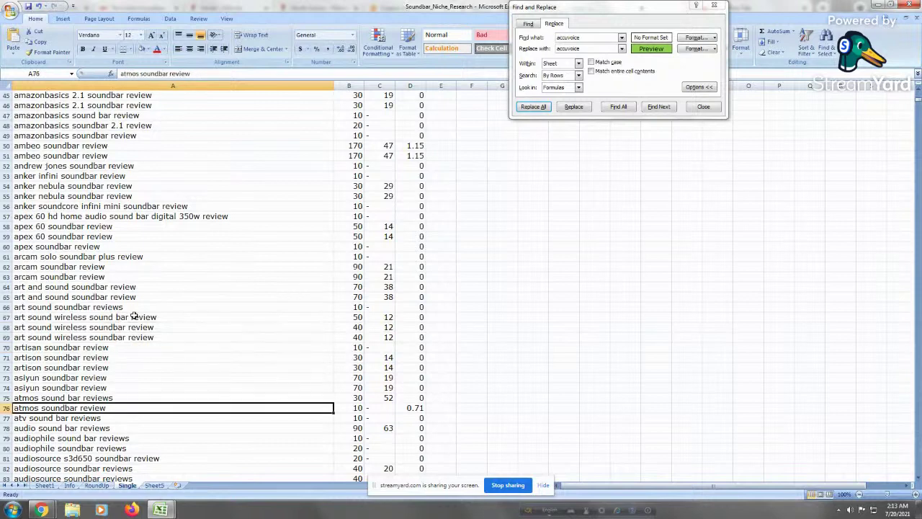
pyautogui.press('Down')
pyautogui.press('Down')
pyautogui.press('Down')
pyautogui.press('Down')
pyautogui.press('Down')
pyautogui.press('Down')
pyautogui.press('Down')
pyautogui.press('Down')
pyautogui.press('Down')
pyautogui.press('Down')
pyautogui.press('Down')
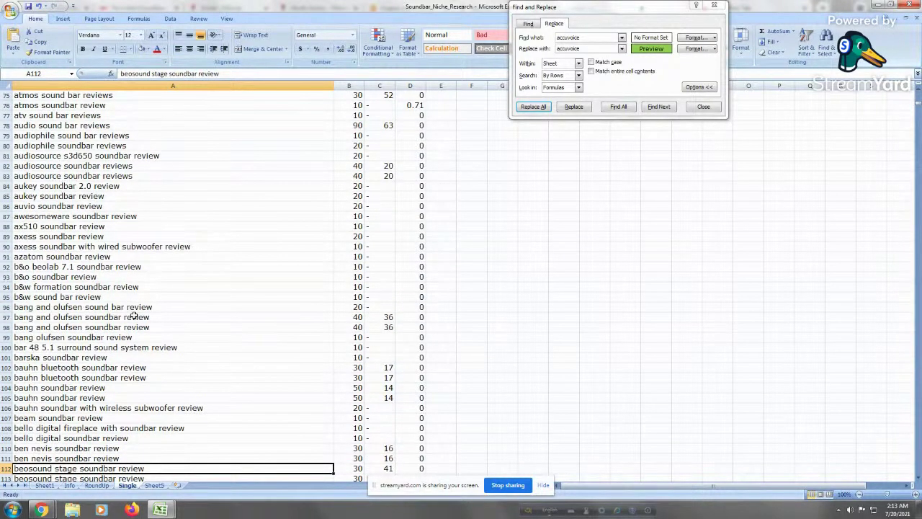
pyautogui.press('pagedown')
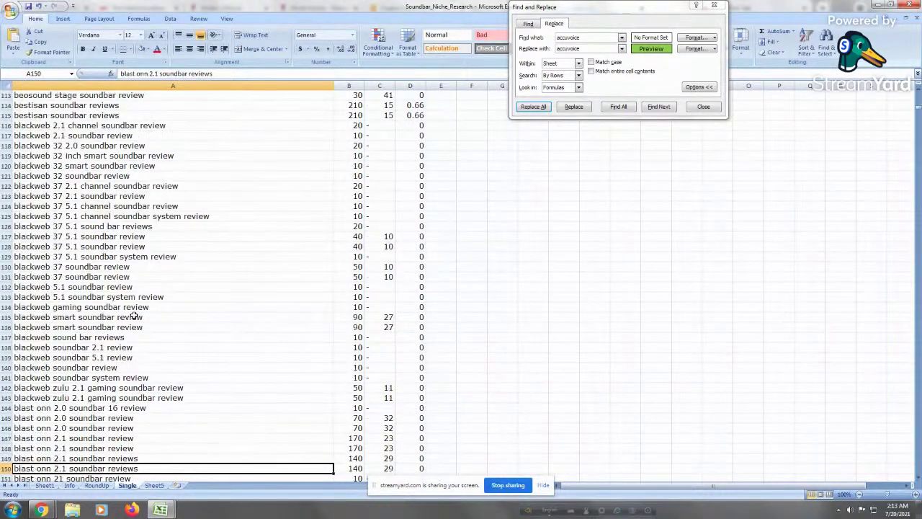
pyautogui.click(93, 278)
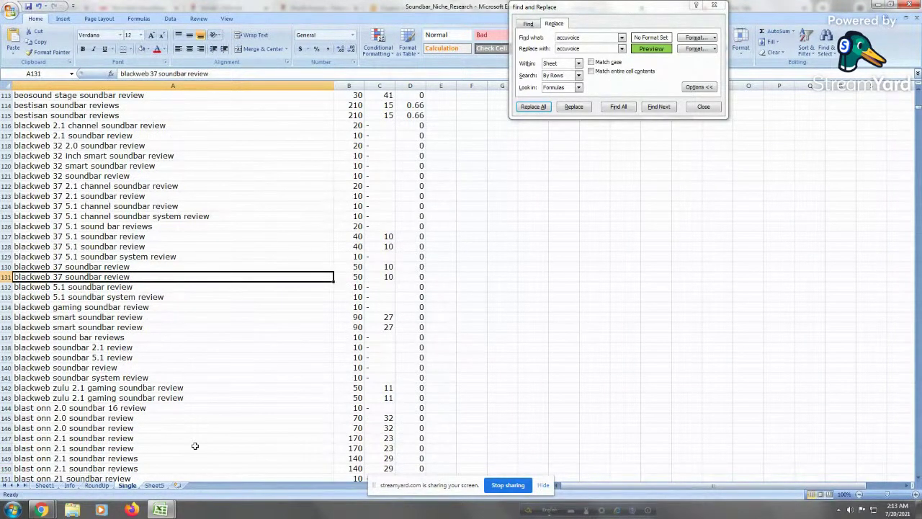
pyautogui.press('pagedown')
pyautogui.press('pagedown')
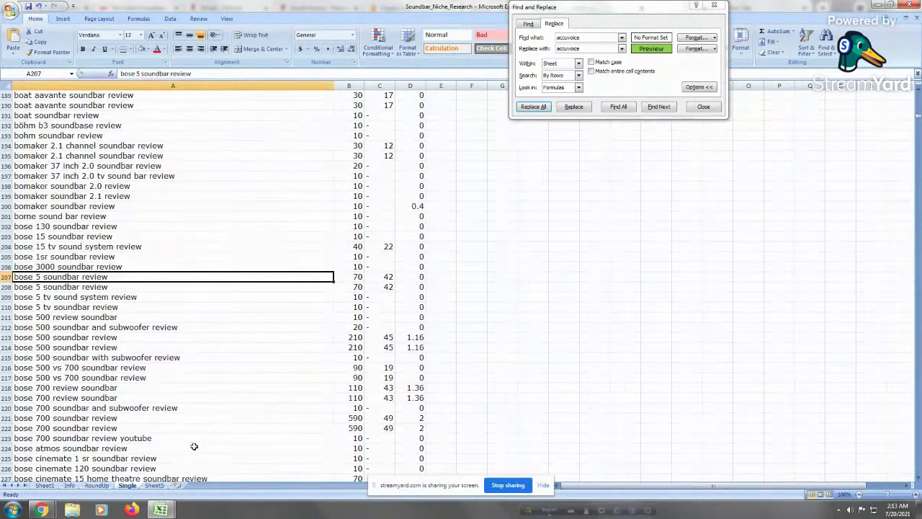
# Review the Bose review keywords from row 202 down and copy the brand name bose from the keyword in A310, leaving the cell unchanged
pyautogui.moveTo(122, 228); pyautogui.dragTo(167, 491)
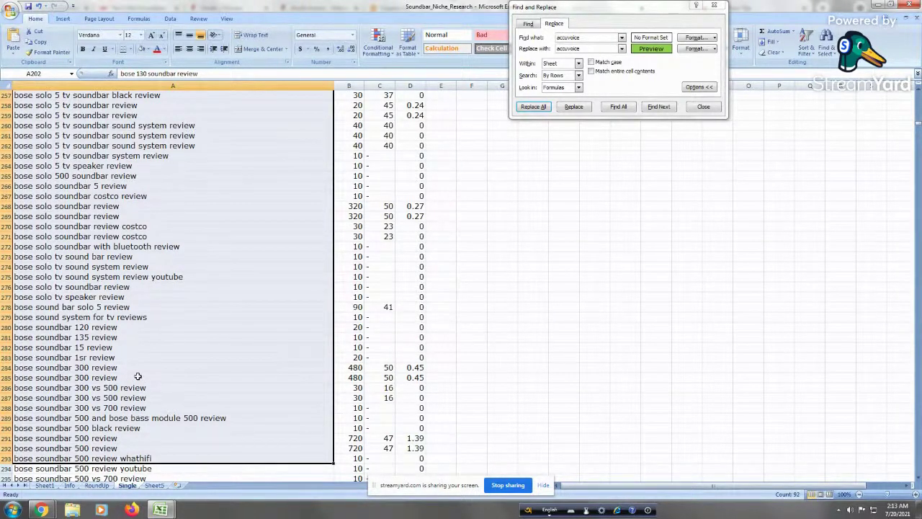
pyautogui.hotkey('shift', 'pagedown')
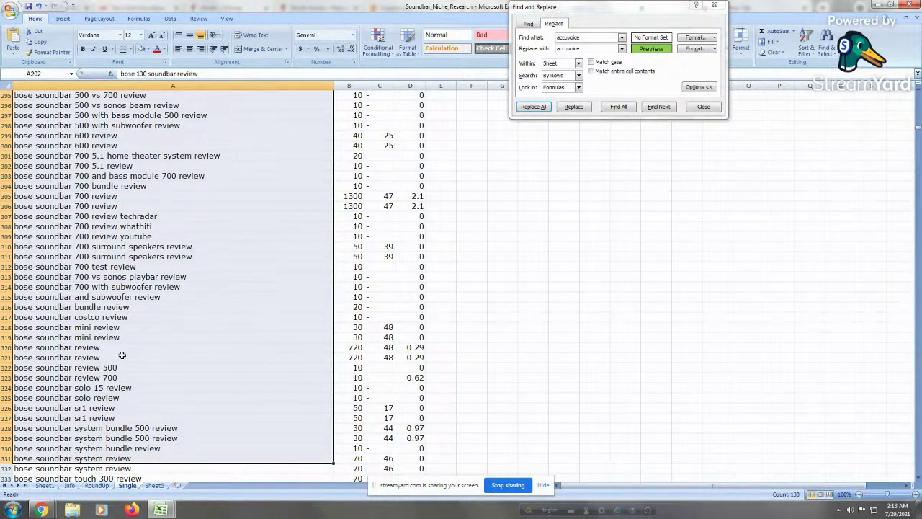
pyautogui.click(63, 248)
pyautogui.doubleClick(16, 247)
pyautogui.doubleClick(20, 247)
pyautogui.rightClick(21, 247)
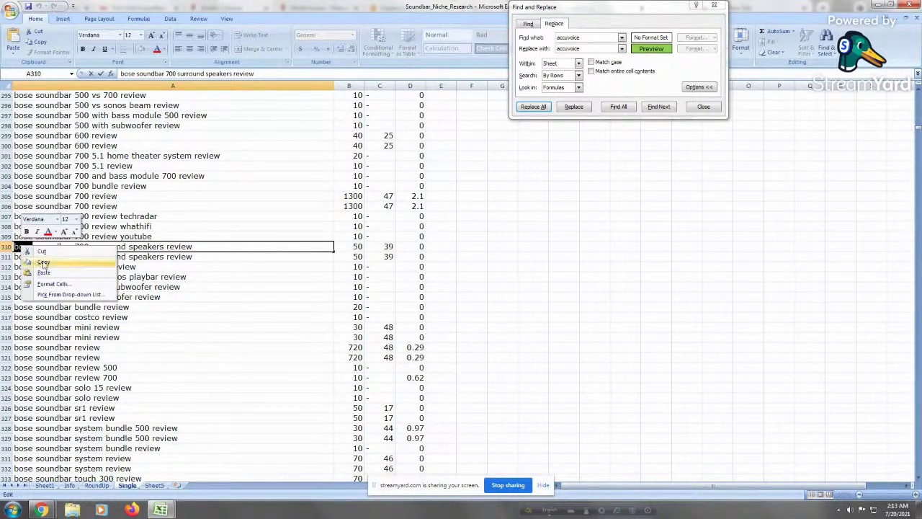
pyautogui.click(43, 264)
pyautogui.click(86, 327)
pyautogui.click(108, 296)
# Replace every bose on the Single sheet with bose in the green fill format
pyautogui.doubleClick(573, 36)
pyautogui.rightClick(569, 38)
pyautogui.click(585, 65)
pyautogui.moveTo(584, 49); pyautogui.dragTo(545, 45)
pyautogui.rightClick(569, 48)
pyautogui.click(584, 75)
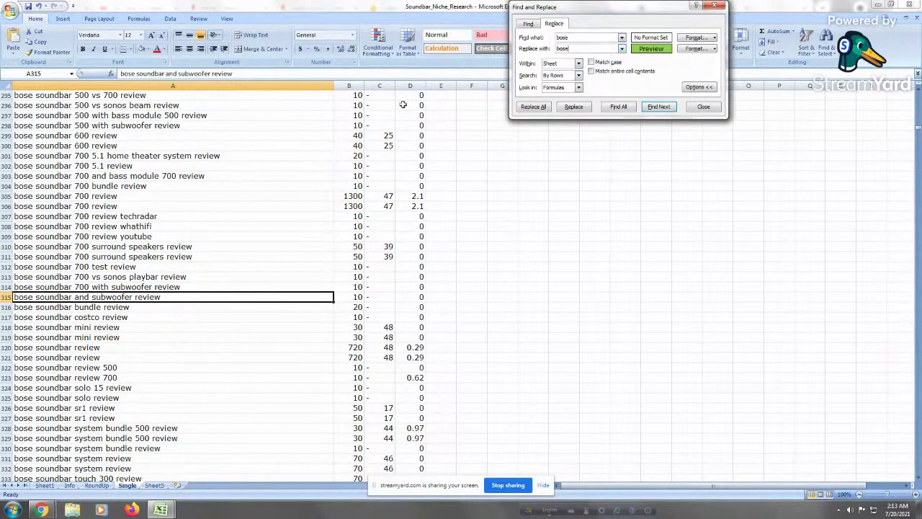
pyautogui.click(308, 88)
pyautogui.click(533, 106)
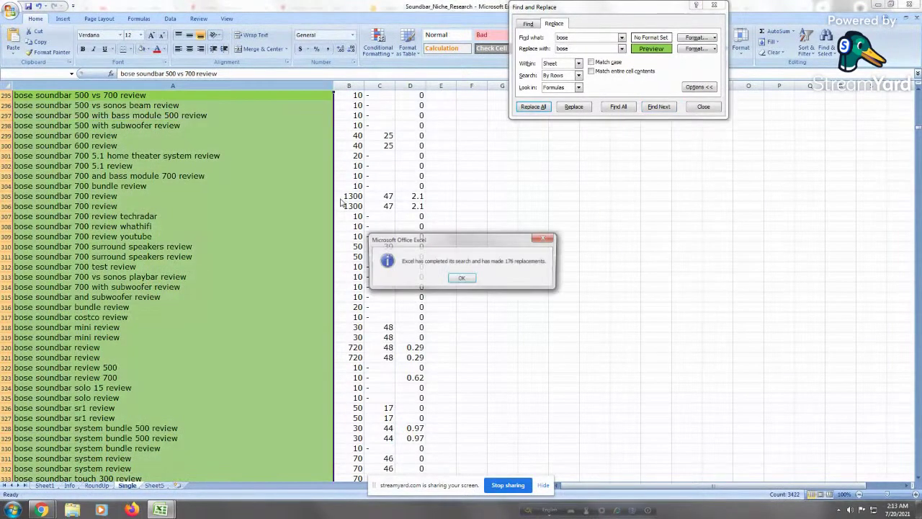
pyautogui.click(465, 278)
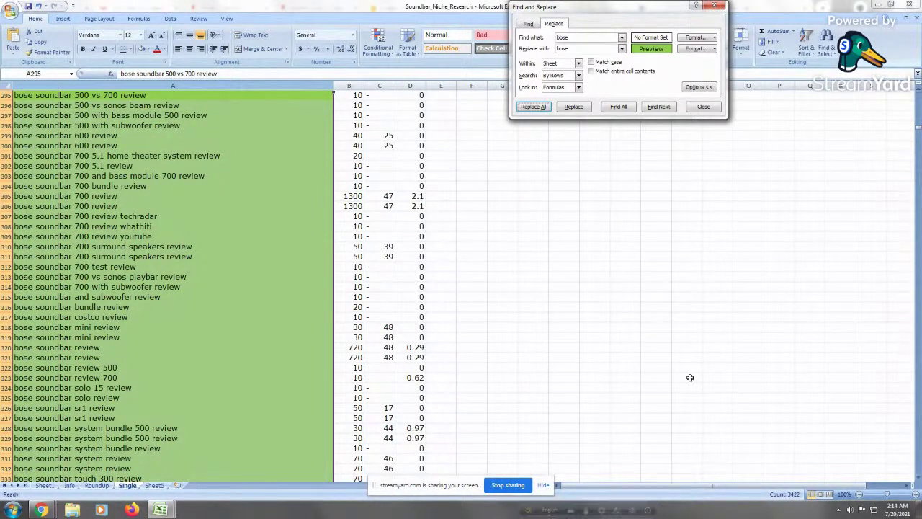
# Look through the remaining brand keywords on the Single sheet down to dell, and the best bluetooth and bose keywords on the RoundUp sheet
pyautogui.click(154, 249)
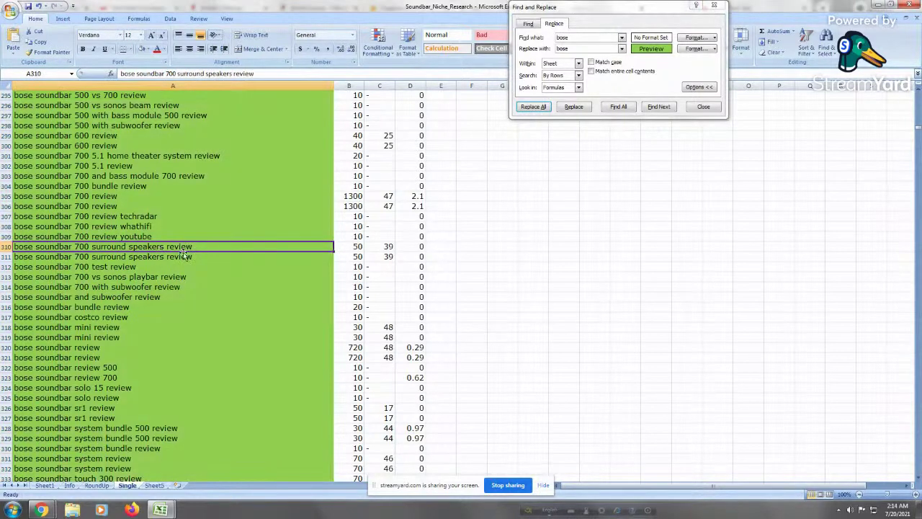
pyautogui.press('pagedown')
pyautogui.press('pagedown')
pyautogui.press('pagedown')
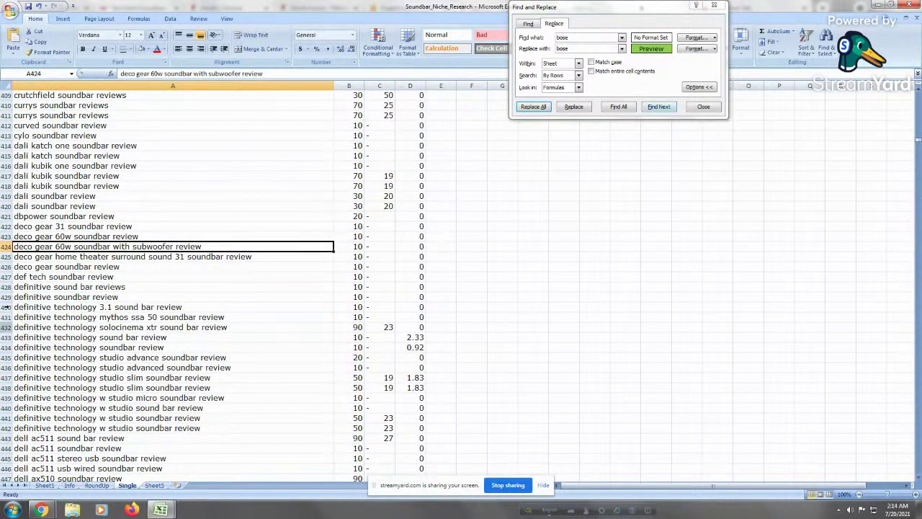
pyautogui.click(96, 485)
pyautogui.click(64, 267)
pyautogui.click(62, 216)
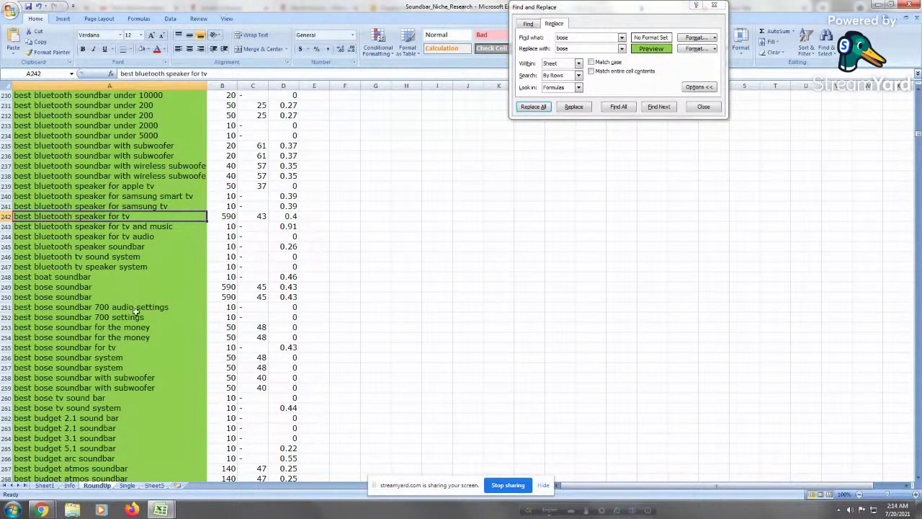
# Delete the selected blank rows from row 4 down on Sheet1
pyautogui.click(44, 484)
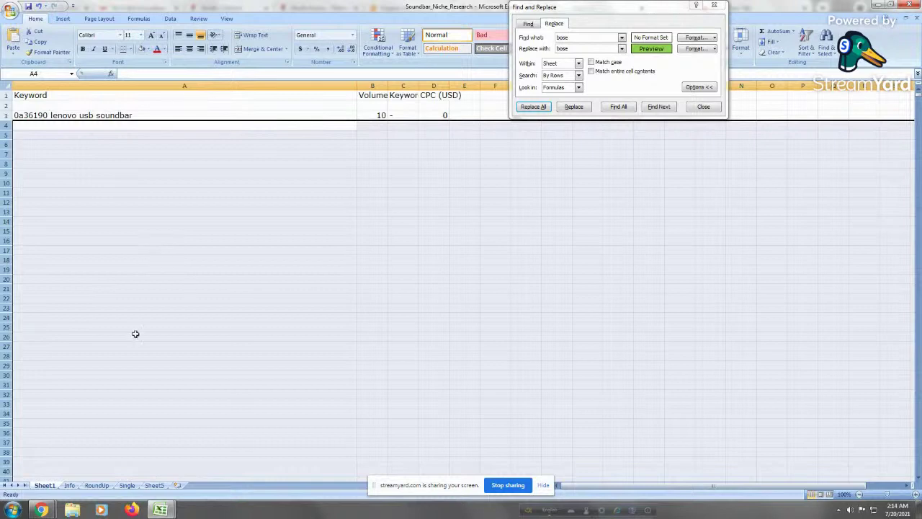
pyautogui.rightClick(4, 225)
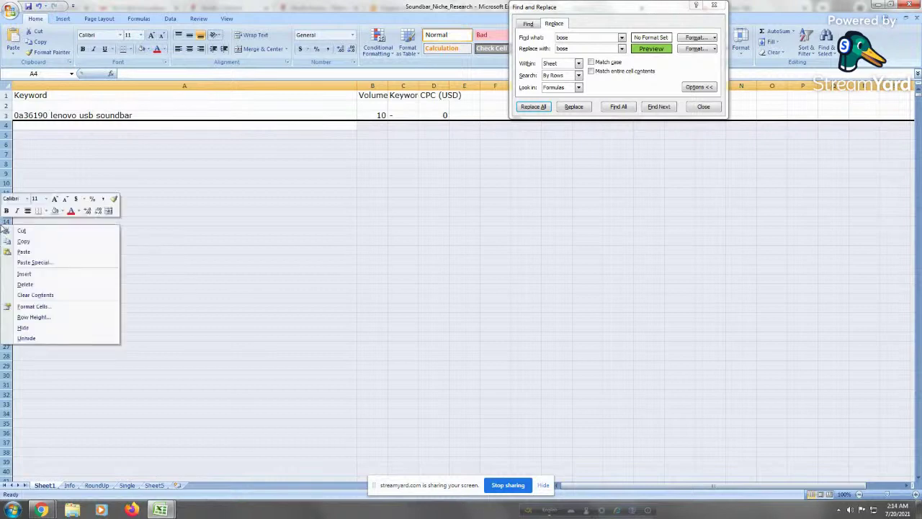
pyautogui.click(25, 284)
pyautogui.click(115, 155)
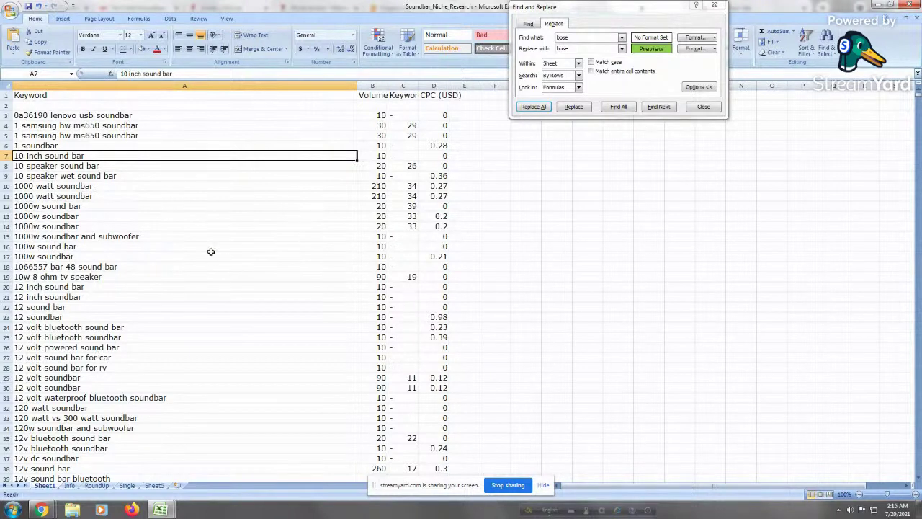
# Move the Find and Replace dialog off the cells beside the keyword list and clear the word are from G3
pyautogui.click(485, 117)
pyautogui.moveTo(550, 11); pyautogui.dragTo(726, 9)
pyautogui.click(523, 116)
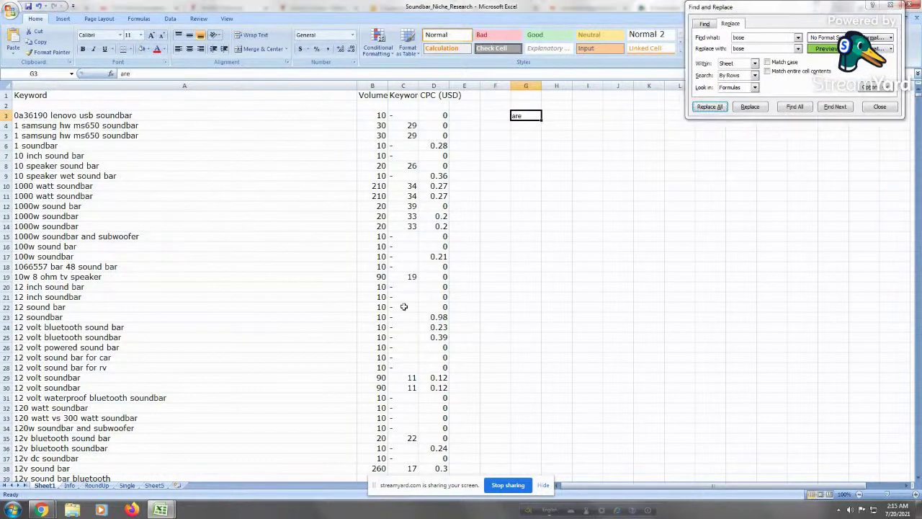
pyautogui.press('Delete')
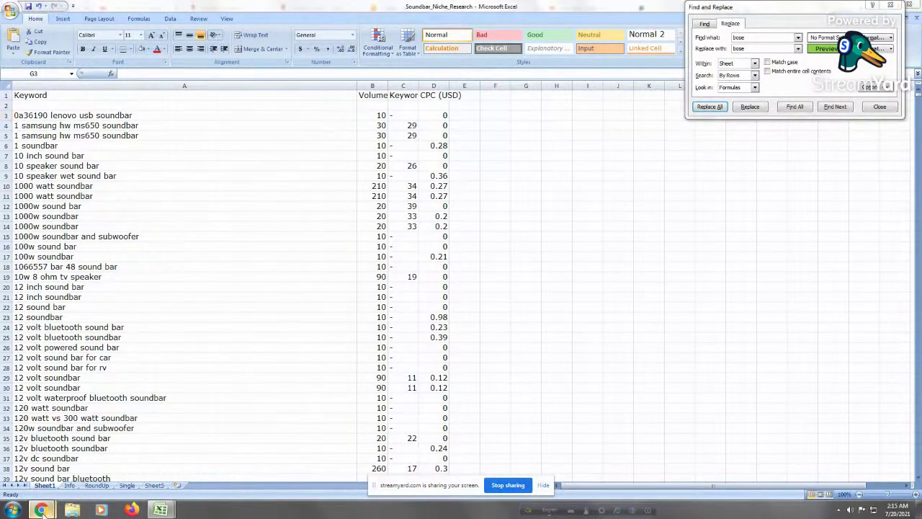
# Switch to Chrome, search Google for versus and copy that word from the search query
pyautogui.click(43, 461)
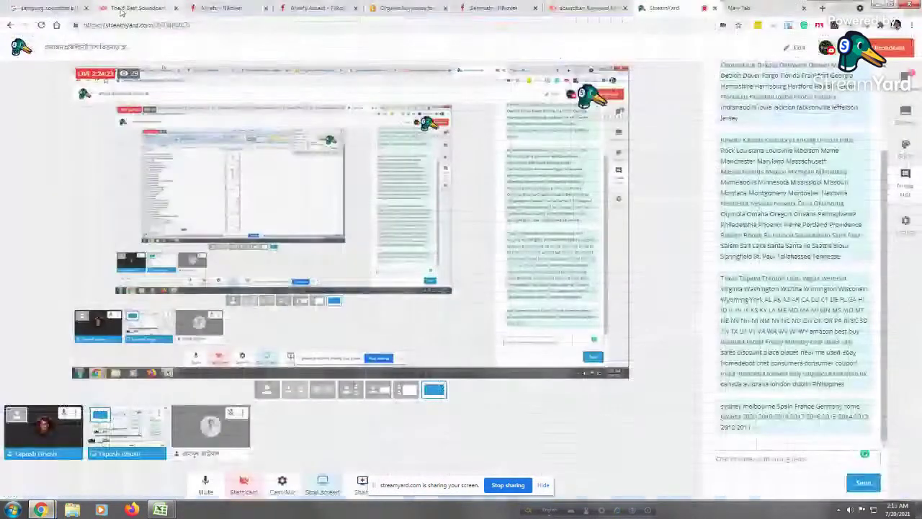
pyautogui.click(15, 8)
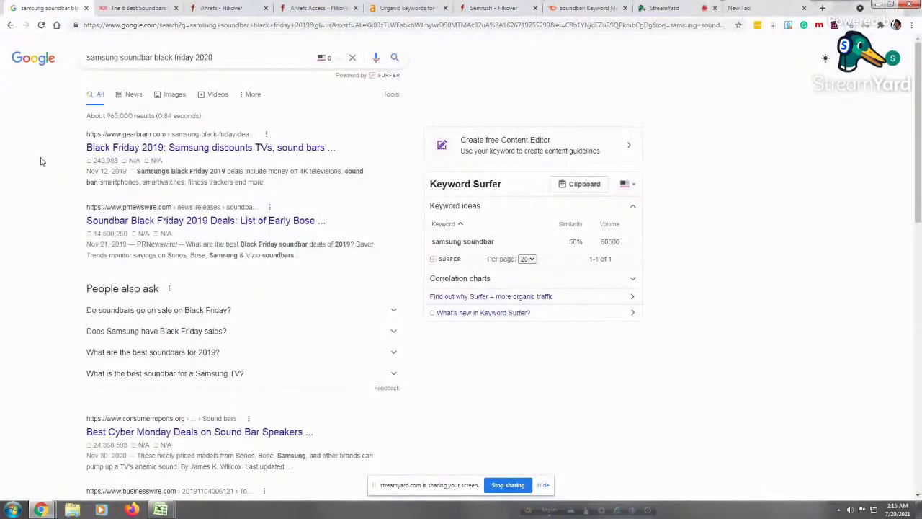
pyautogui.press('/')
pyautogui.write('VERSUS')
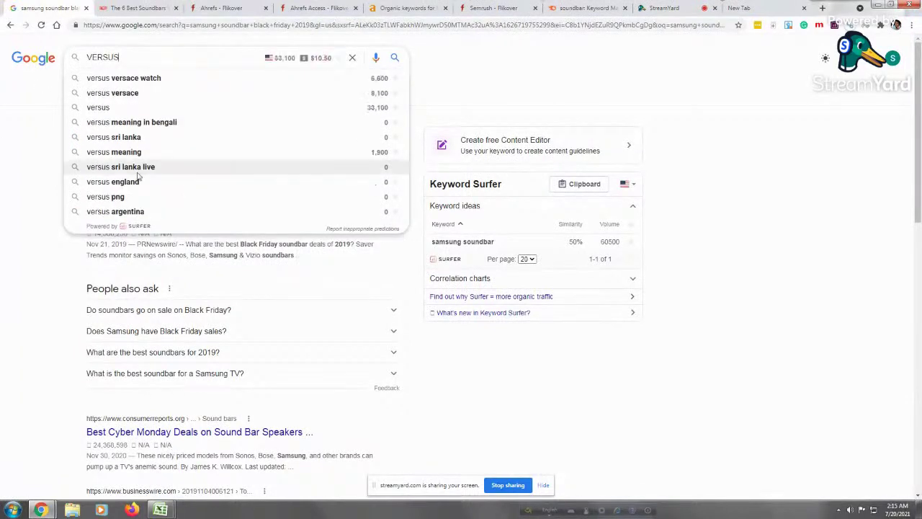
pyautogui.click(122, 112)
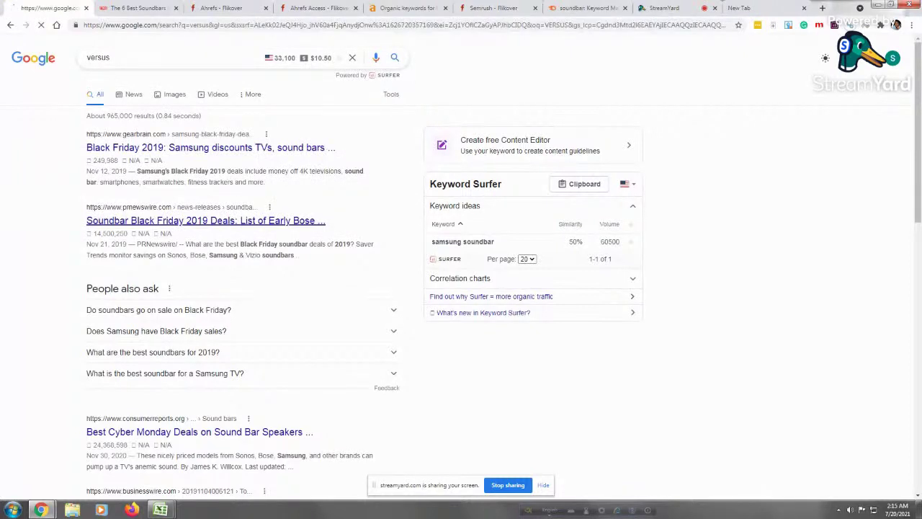
pyautogui.rightClick(103, 57)
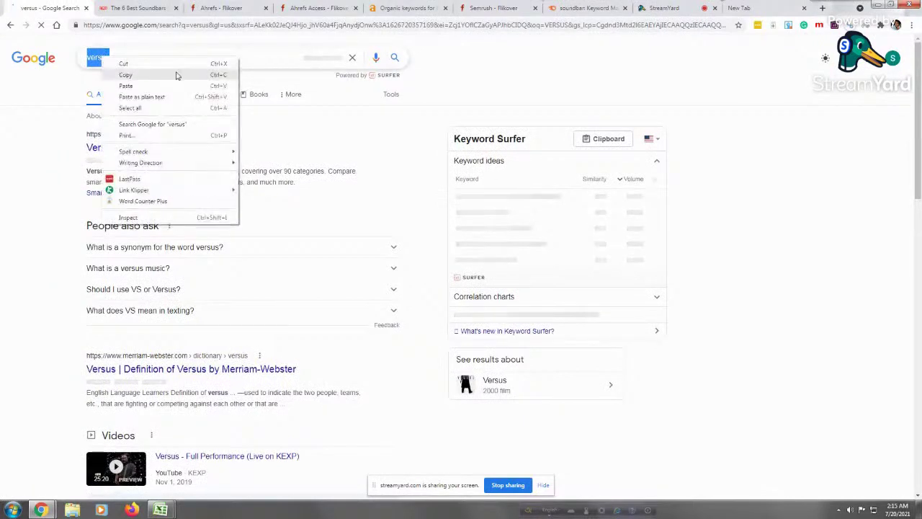
pyautogui.click(178, 75)
# Switch back to the Soundbar_Niche_Research workbook in Excel and paste versus into H3 of Sheet1
pyautogui.moveTo(160, 509)
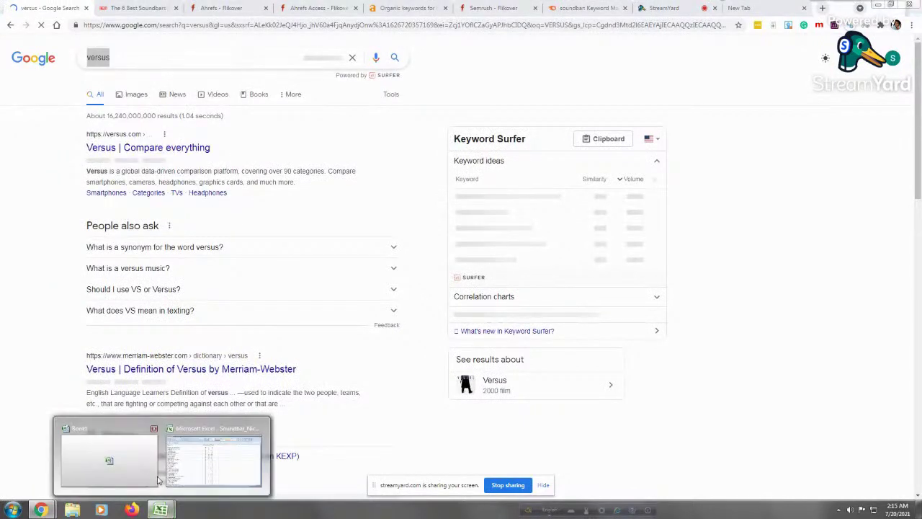
pyautogui.click(194, 460)
pyautogui.click(72, 155)
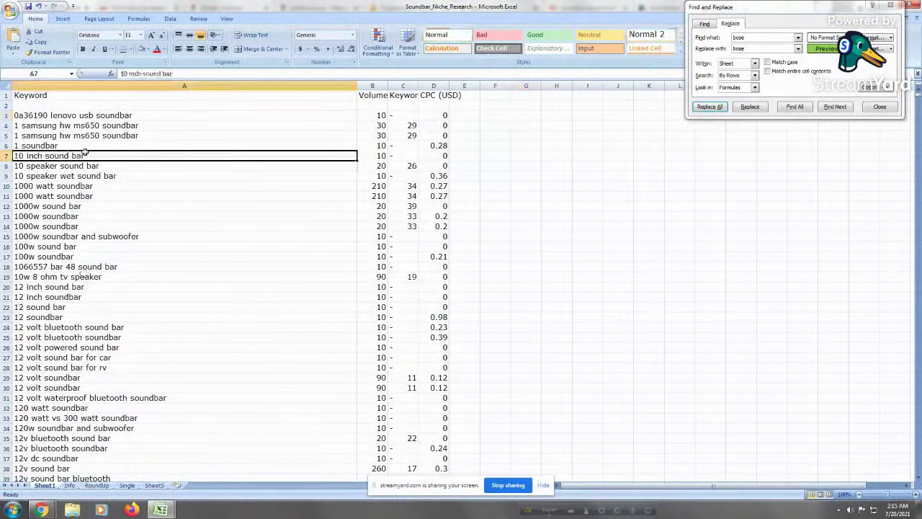
pyautogui.click(562, 116)
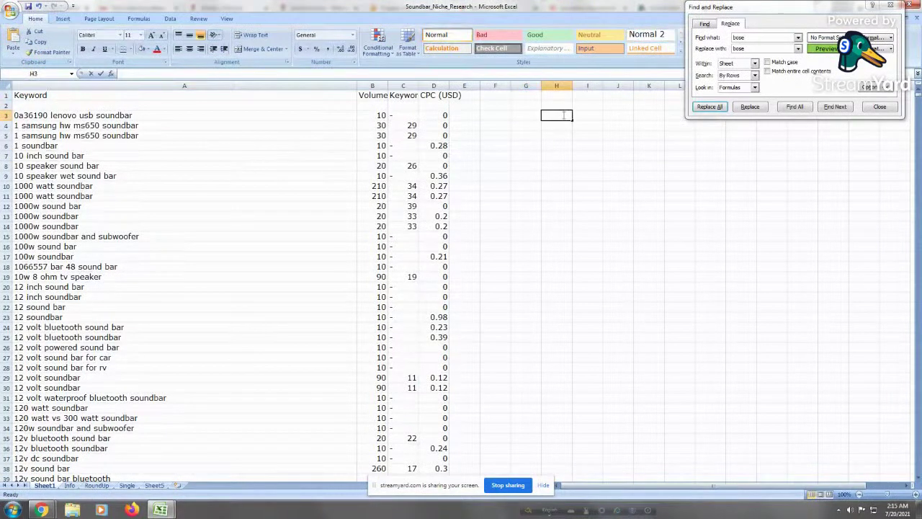
pyautogui.rightClick(562, 116)
pyautogui.click(585, 142)
pyautogui.click(587, 206)
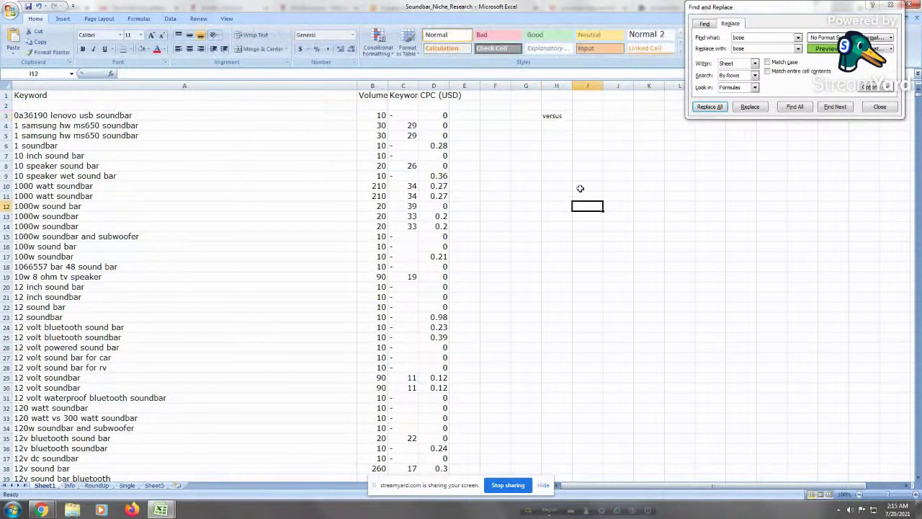
# List the further comparison terms vs in H4 and difference in H5
pyautogui.click(560, 125)
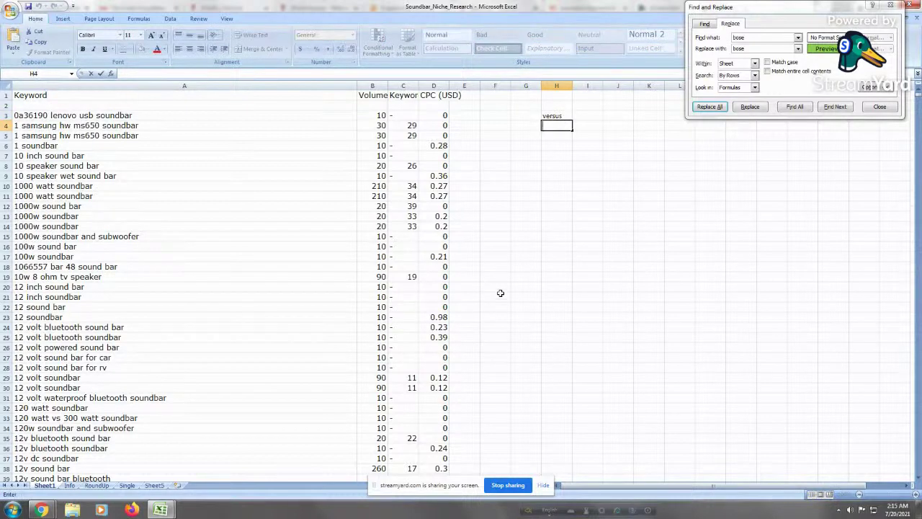
pyautogui.write('vs')
pyautogui.press('Return')
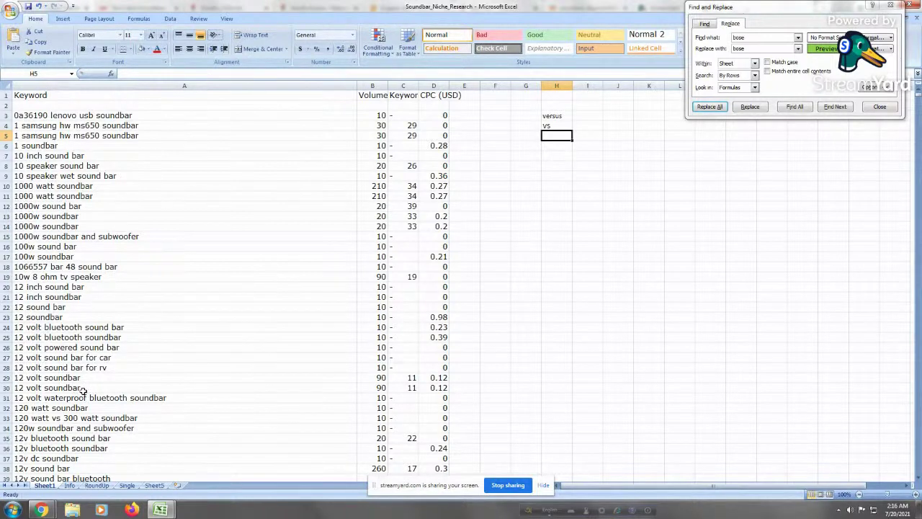
pyautogui.write('di')
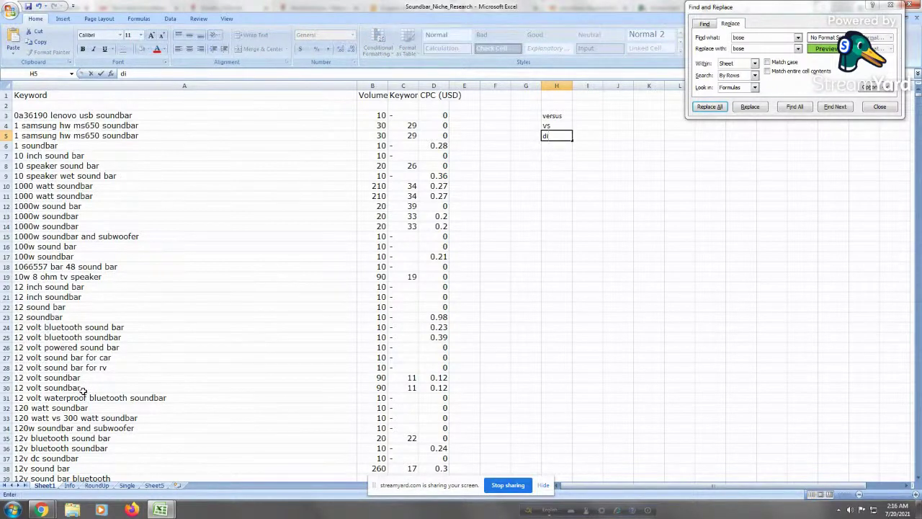
pyautogui.write('fference')
pyautogui.click(575, 218)
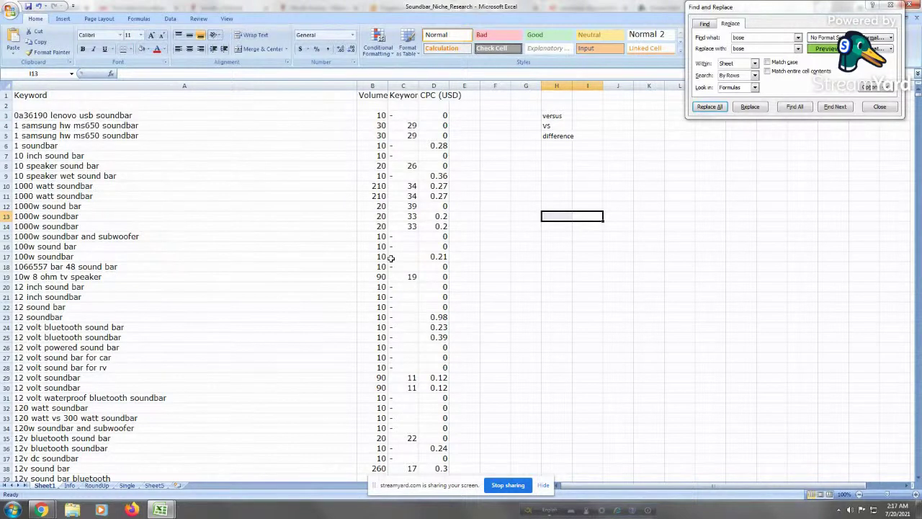
# Rewrite the term in H4 as lowercase vs
pyautogui.doubleClick(558, 126)
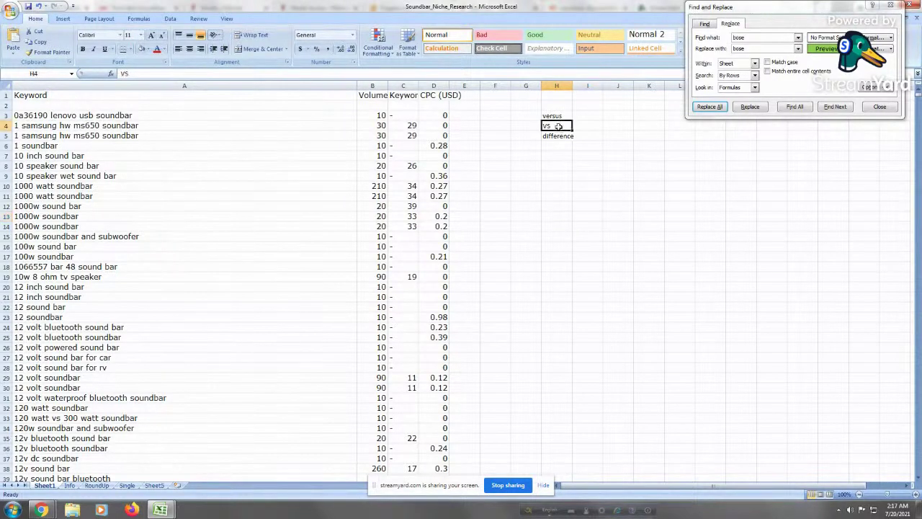
pyautogui.press('BackSpace')
pyautogui.press('BackSpace')
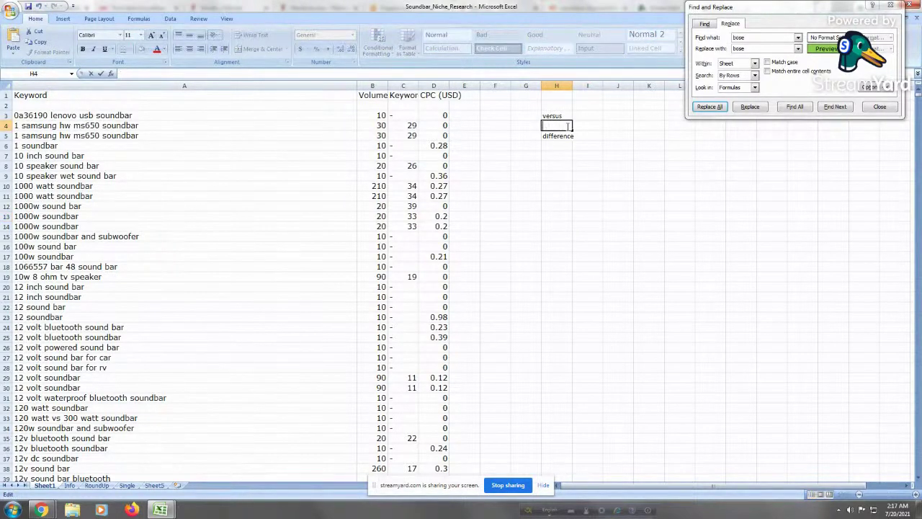
pyautogui.write('vs')
pyautogui.press('Return')
# Copy versus from H3 and replace every versus on Sheet1 with versus in the green fill format
pyautogui.press('Up')
pyautogui.press('Up')
pyautogui.hotkey('ctrl', 'c')
pyautogui.hotkey('ctrl', 'h')
pyautogui.hotkey('ctrl', 'v')
pyautogui.press('Tab')
pyautogui.hotkey('ctrl', 'v')
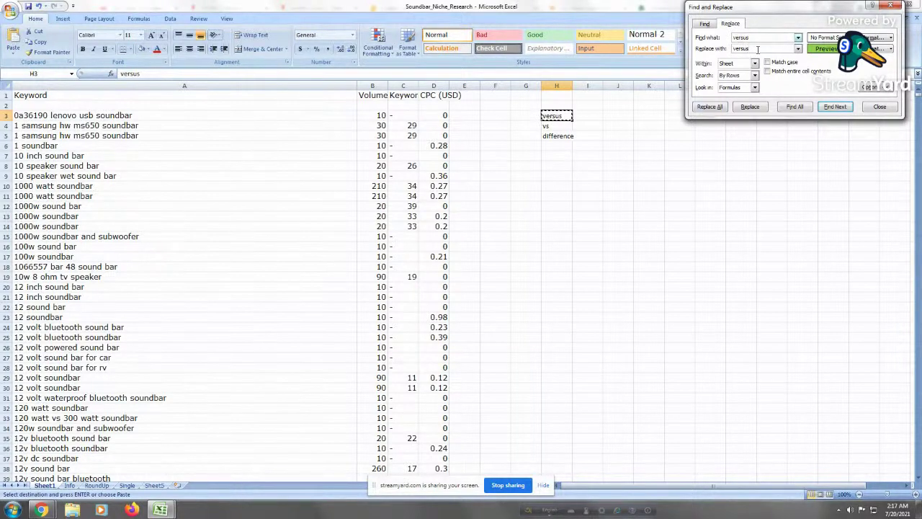
pyautogui.click(709, 107)
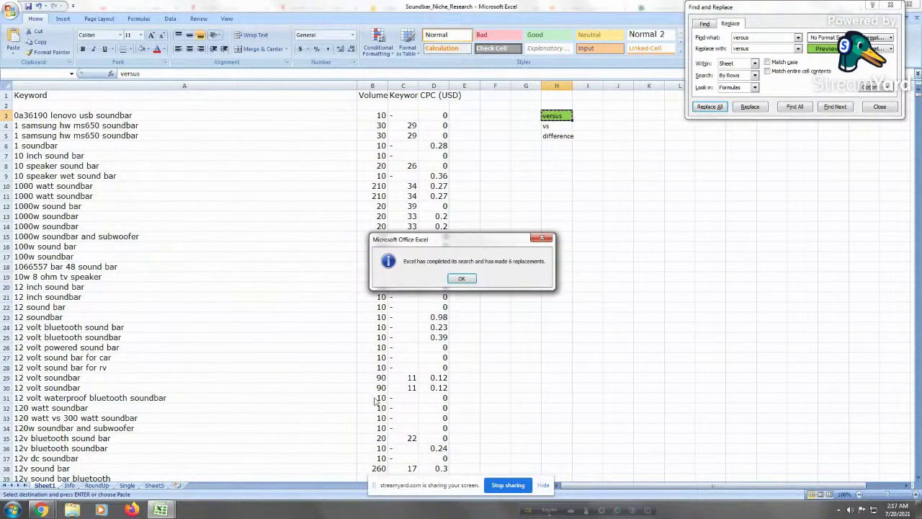
pyautogui.click(461, 278)
# Find the highlighted versus keywords on Sheet1 one after another and compare them with the neighbouring vs keywords
pyautogui.click(215, 177)
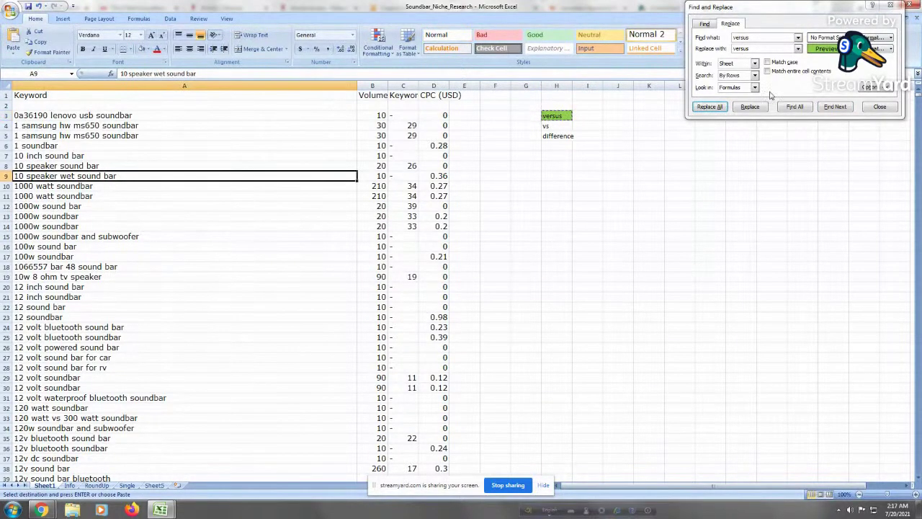
pyautogui.click(834, 107)
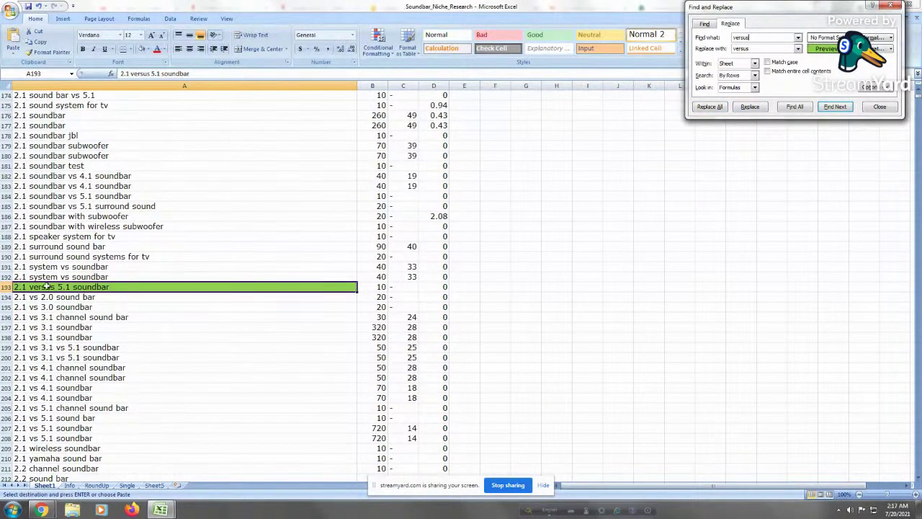
pyautogui.click(836, 107)
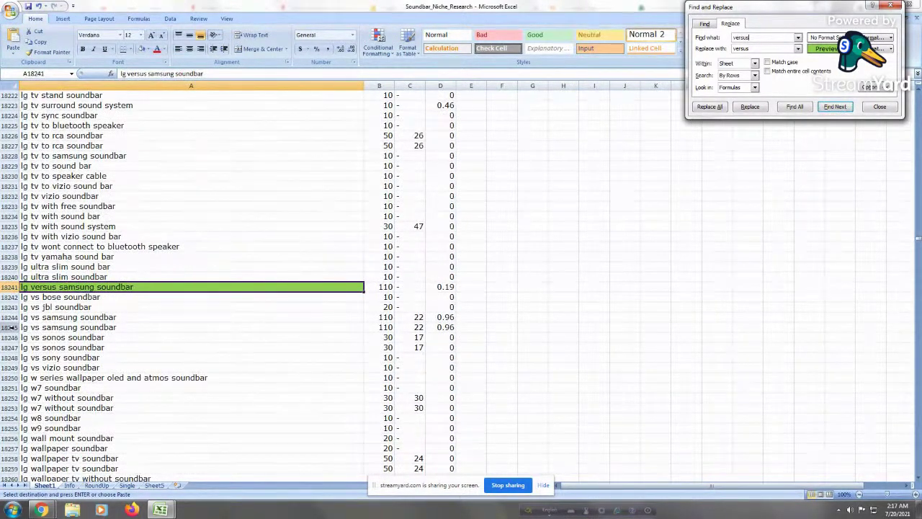
pyautogui.click(90, 347)
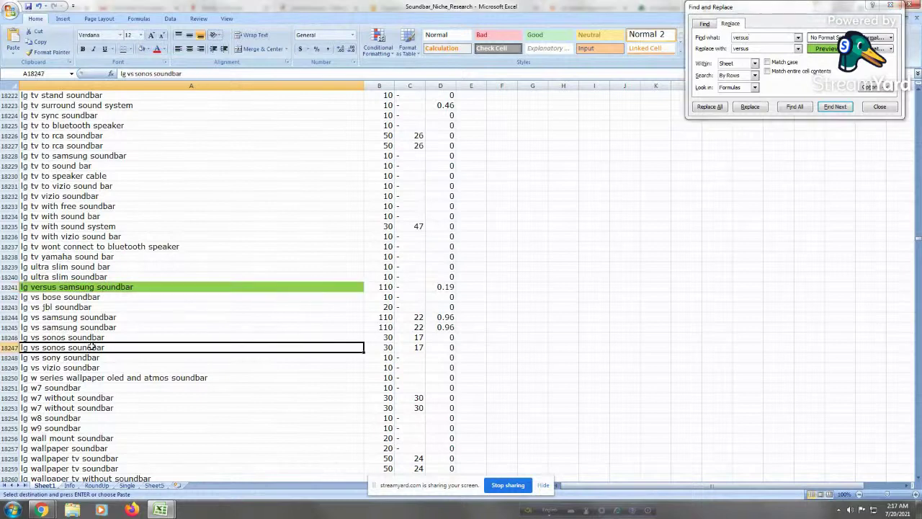
# Find the next versus keyword on Sheet1 and check the keywords around it
pyautogui.click(835, 106)
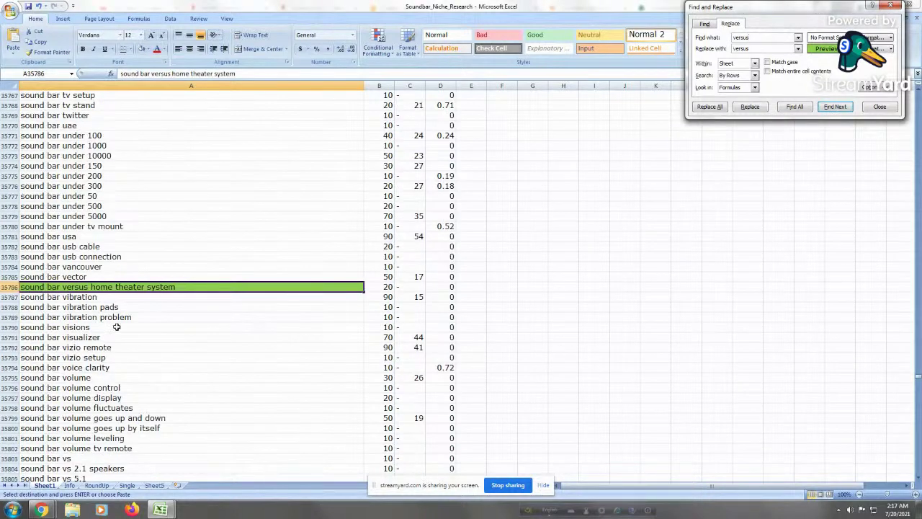
pyautogui.click(130, 194)
pyautogui.click(219, 215)
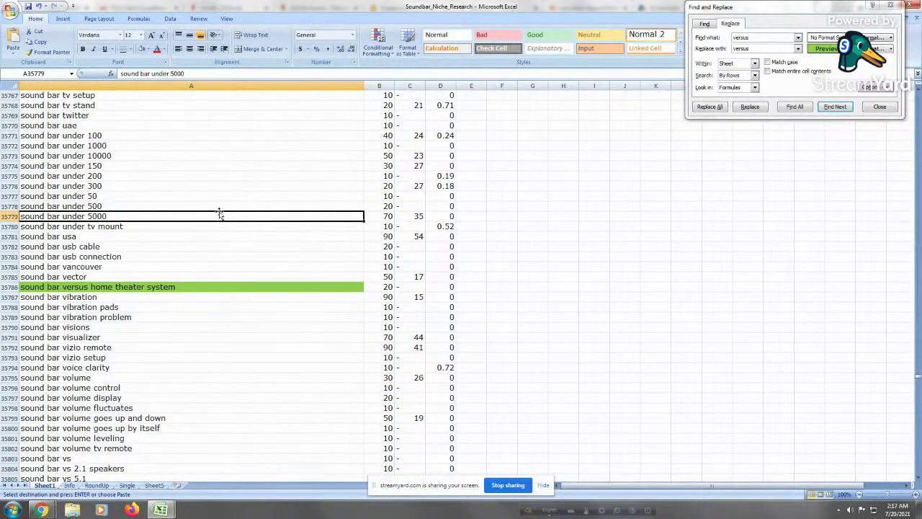
# Return to the start of Sheet1 and copy the term vs from H4
pyautogui.hotkey('ctrl', 'Home')
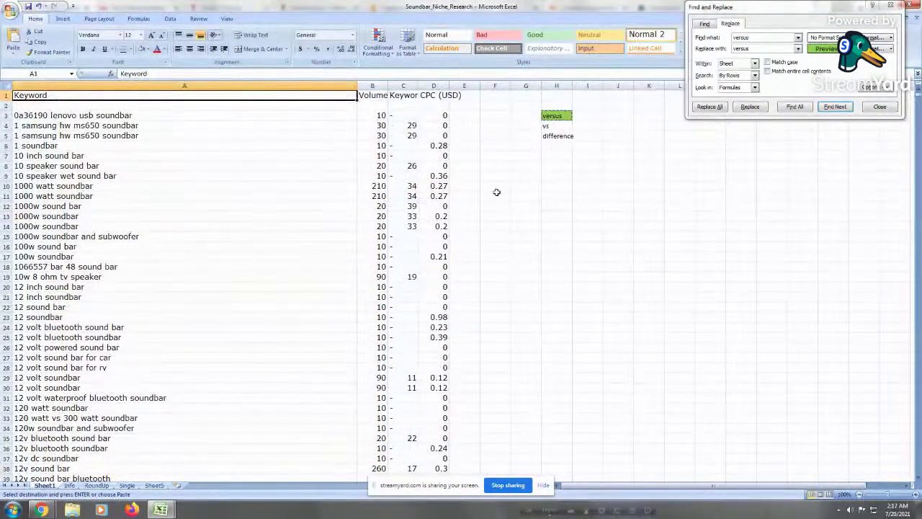
pyautogui.click(555, 195)
pyautogui.click(556, 126)
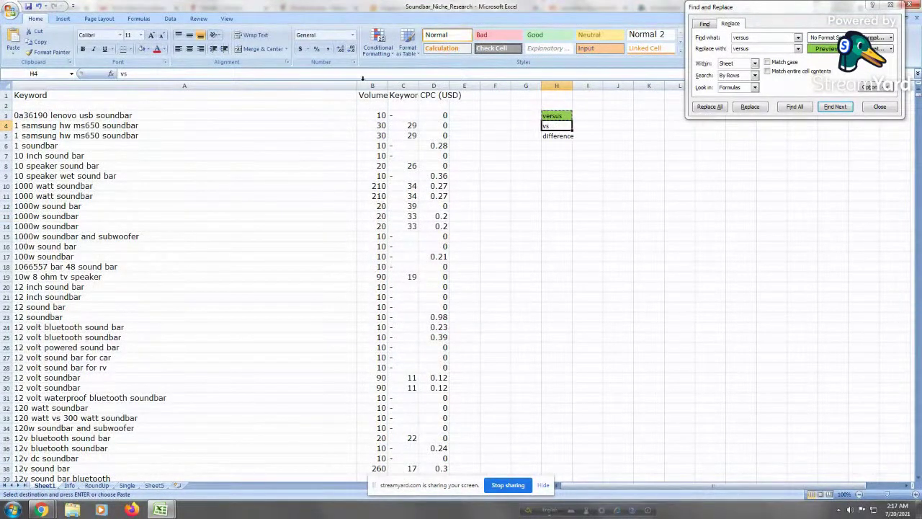
pyautogui.doubleClick(546, 126)
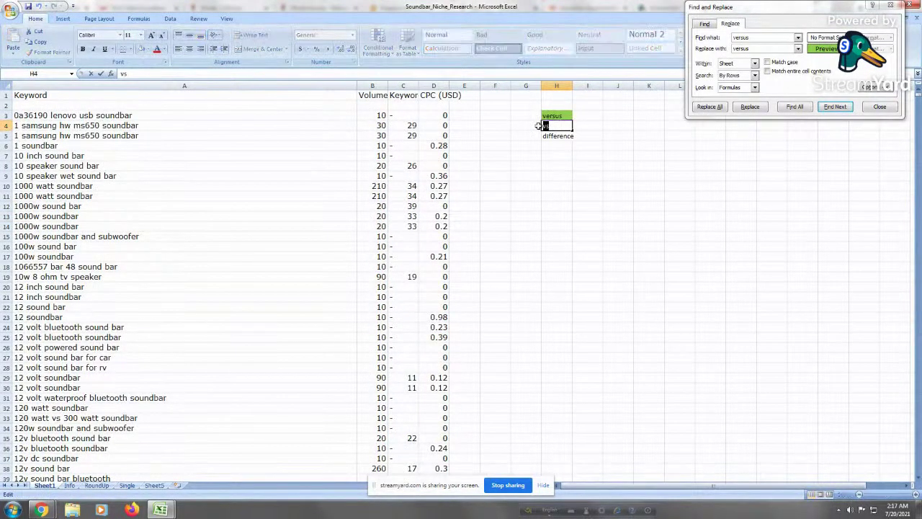
pyautogui.rightClick(546, 126)
pyautogui.click(590, 144)
pyautogui.click(545, 206)
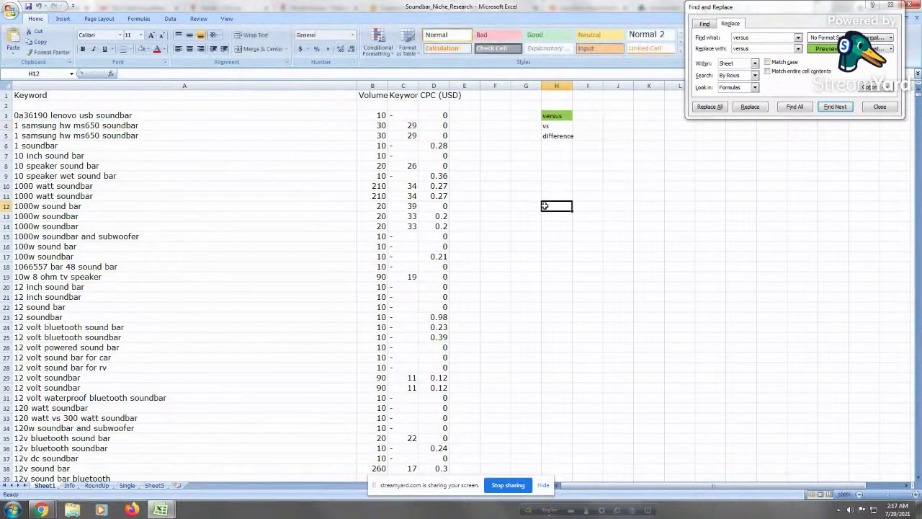
# Set both the search term and the replacement term in Find and Replace to vs followed by a space
pyautogui.click(760, 40)
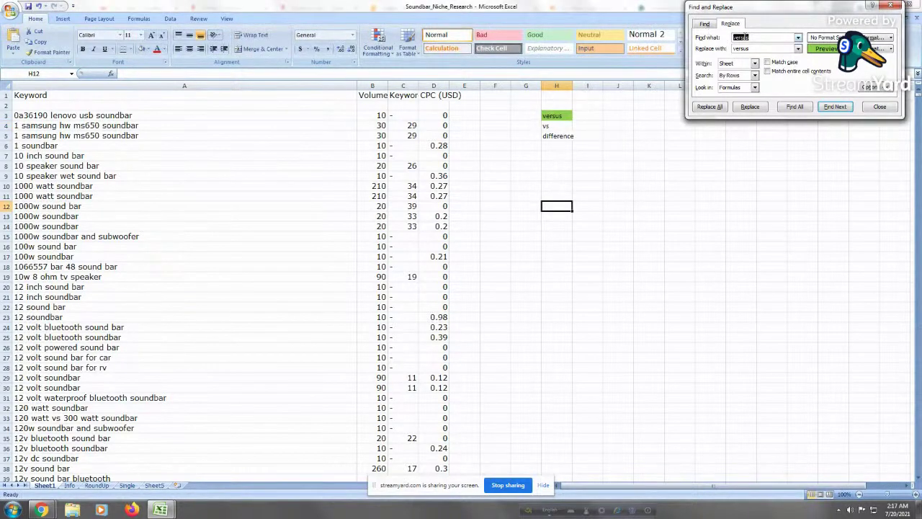
pyautogui.write('vs')
pyautogui.press('Tab')
pyautogui.write('vs')
pyautogui.moveTo(760, 10); pyautogui.dragTo(397, 213)
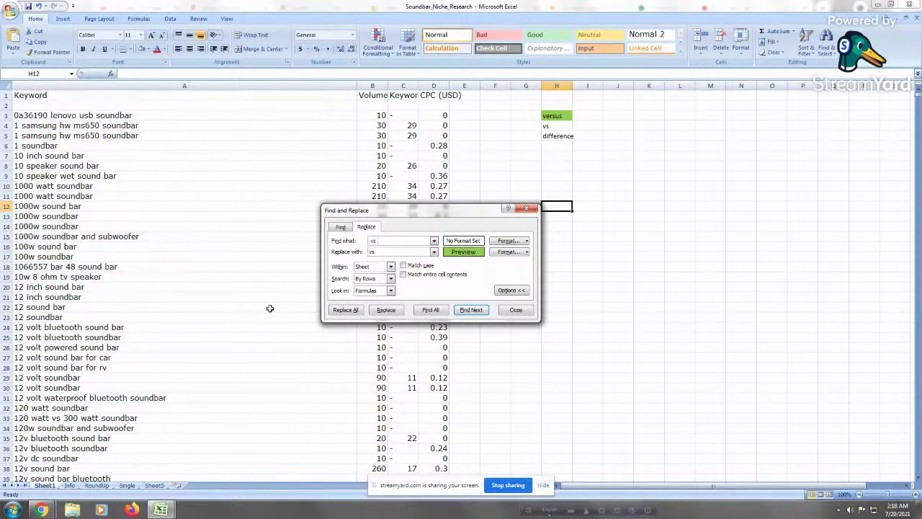
pyautogui.hotkey('shift', 'Home')
pyautogui.rightClick(381, 241)
pyautogui.click(394, 255)
pyautogui.doubleClick(386, 253)
pyautogui.hotkey('ctrl', 'v')
# Find the first vs keywords on Sheet1 one after another, starting from A3
pyautogui.click(140, 116)
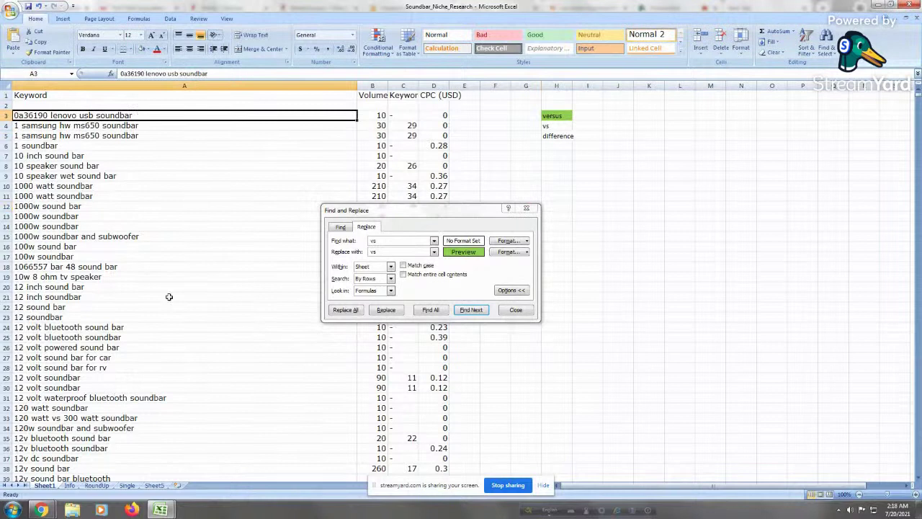
pyautogui.click(472, 310)
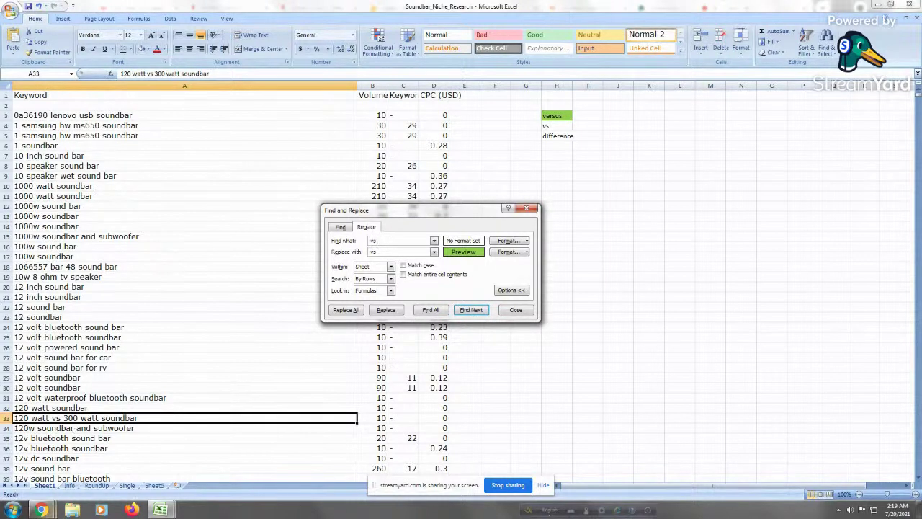
pyautogui.click(471, 310)
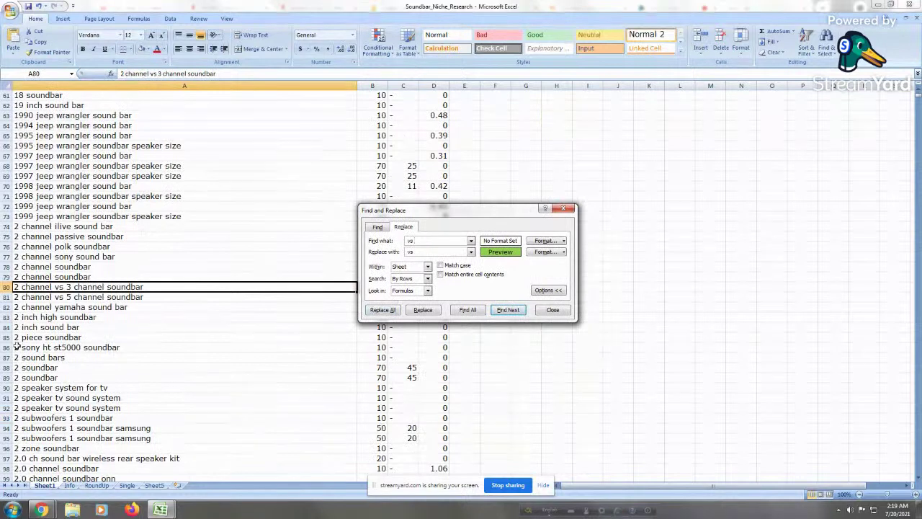
pyautogui.click(505, 310)
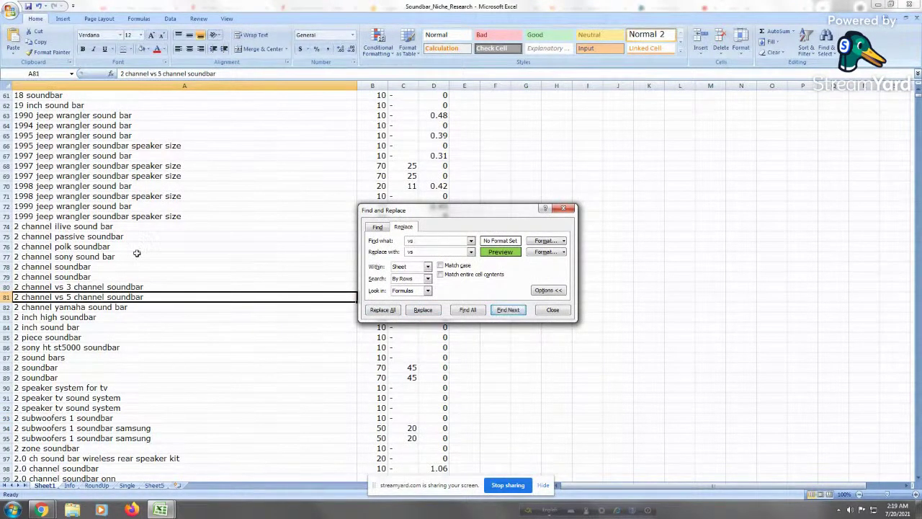
pyautogui.click(139, 193)
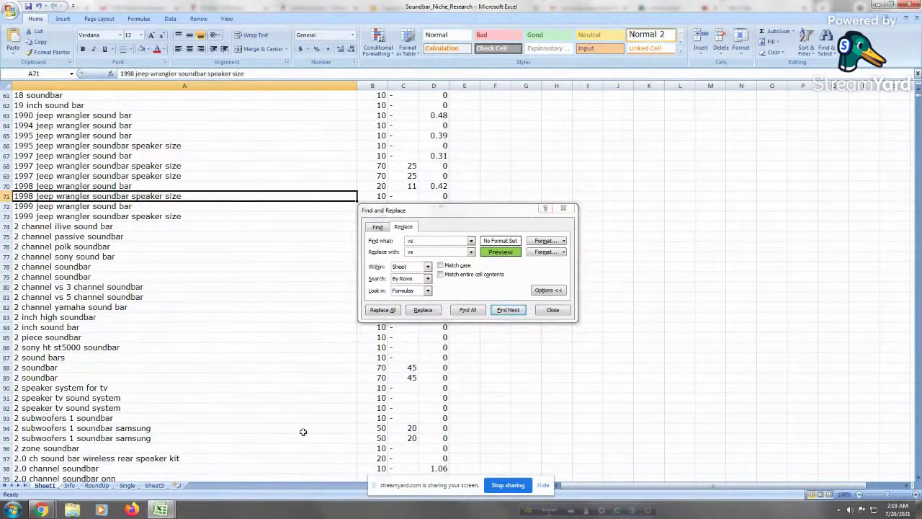
# Select column A and replace every vs in it with vs in the green fill format
pyautogui.click(135, 84)
pyautogui.moveTo(758, 374); pyautogui.dragTo(731, 366)
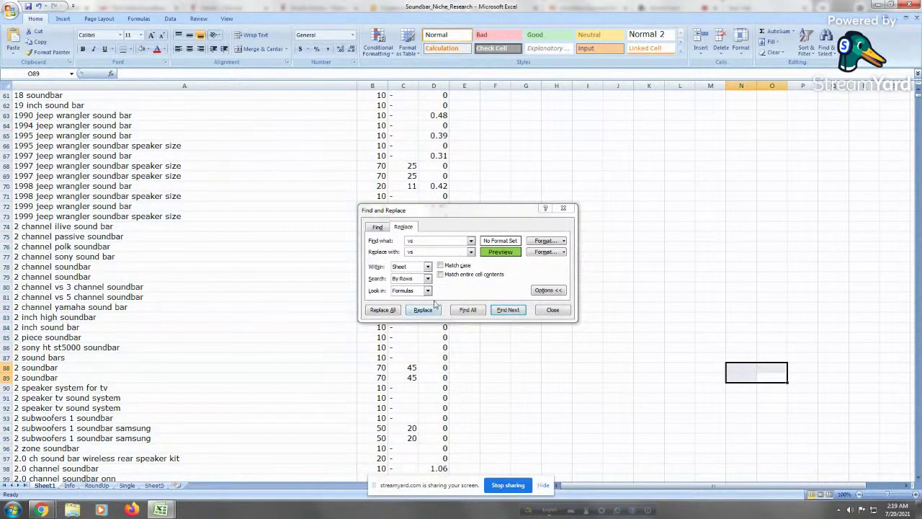
pyautogui.click(180, 85)
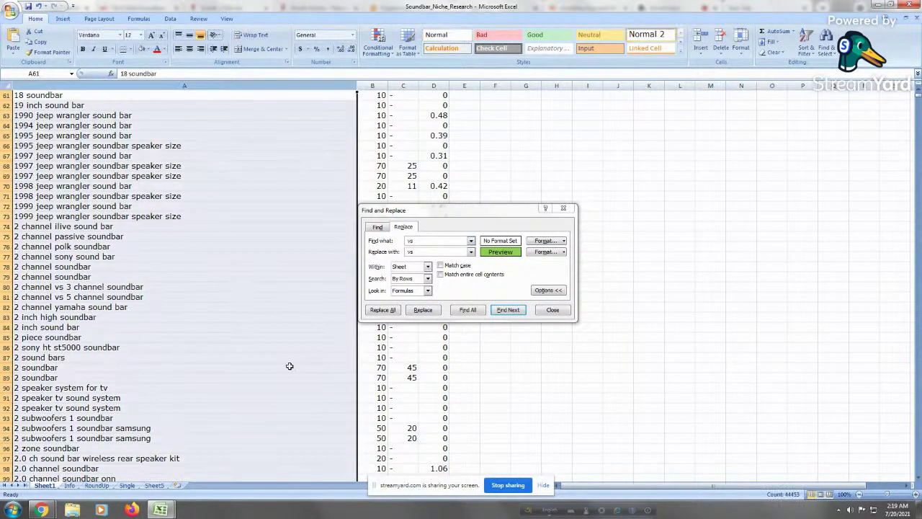
pyautogui.click(383, 309)
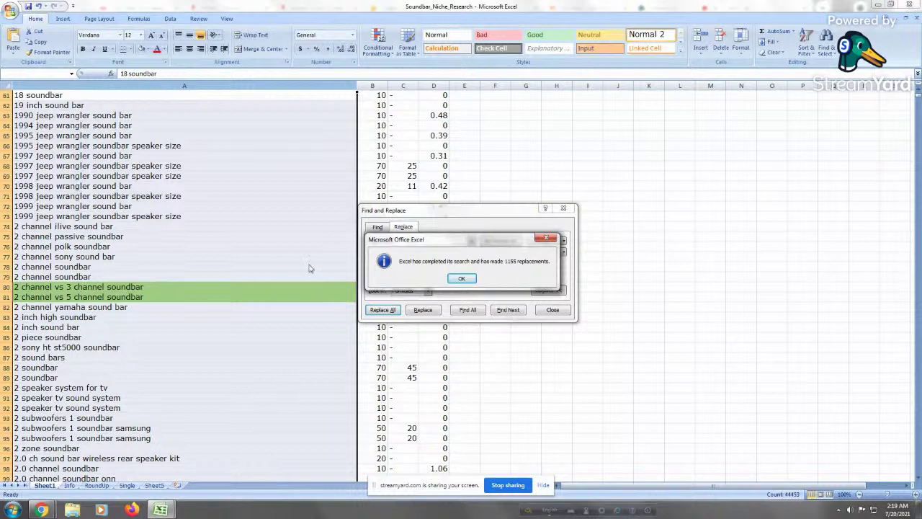
pyautogui.click(473, 277)
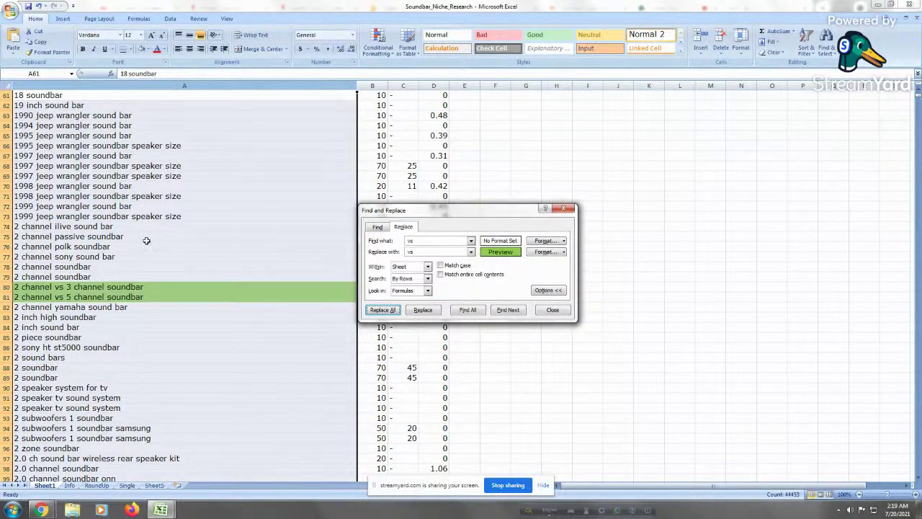
# Return to the start of Sheet1 and copy the term difference from H5
pyautogui.click(128, 276)
pyautogui.hotkey('ctrl', 'Home')
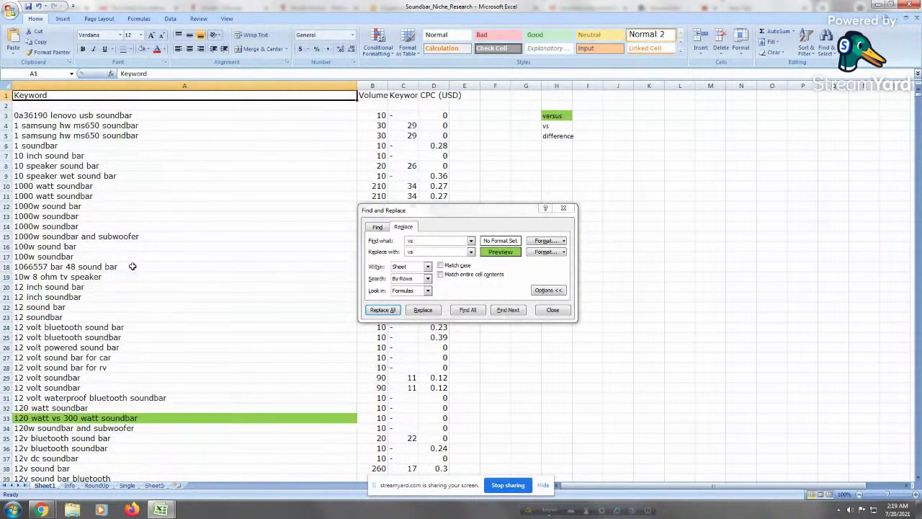
pyautogui.click(562, 139)
pyautogui.rightClick(564, 140)
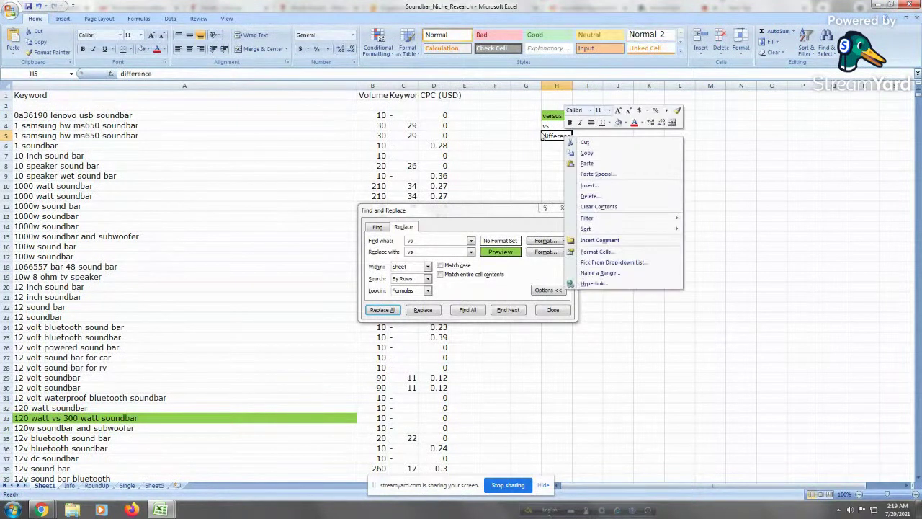
pyautogui.click(633, 146)
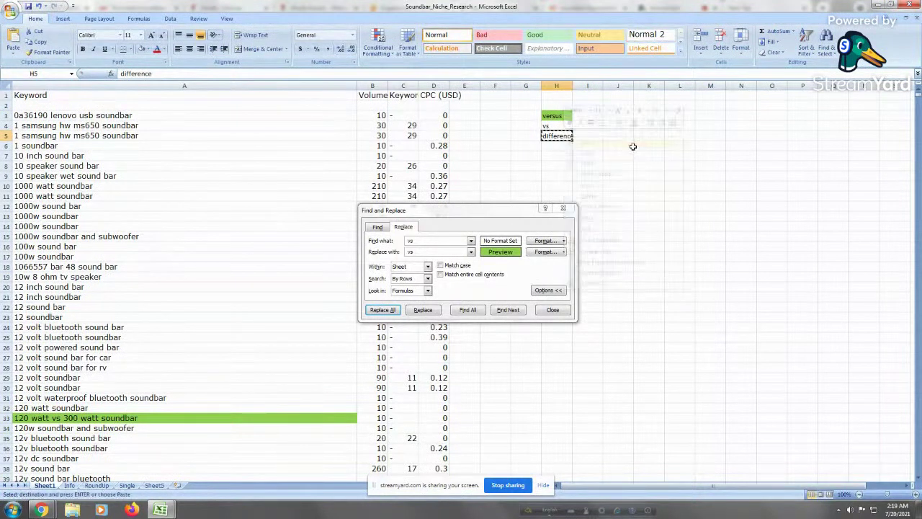
pyautogui.rightClick(561, 136)
# Set the search term to difference and find its first two matches on Sheet1
pyautogui.doubleClick(439, 240)
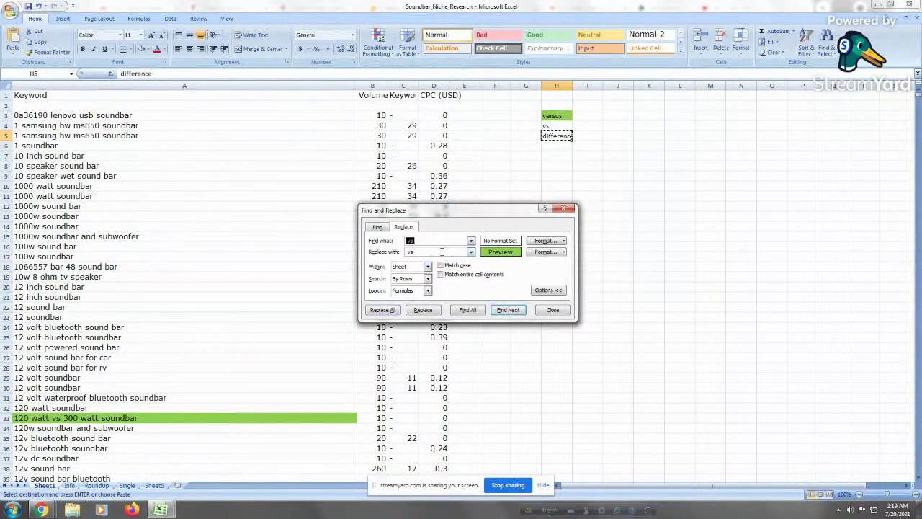
pyautogui.rightClick(440, 242)
pyautogui.click(461, 269)
pyautogui.click(508, 310)
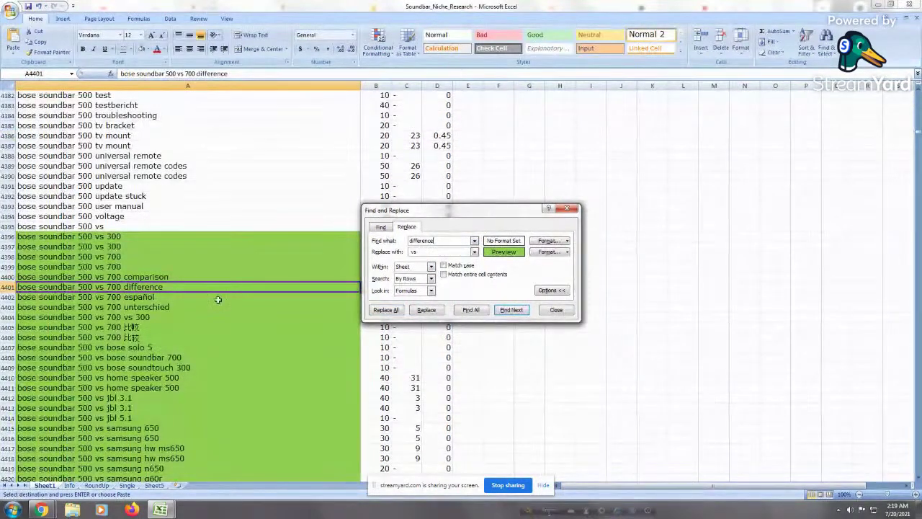
pyautogui.click(509, 311)
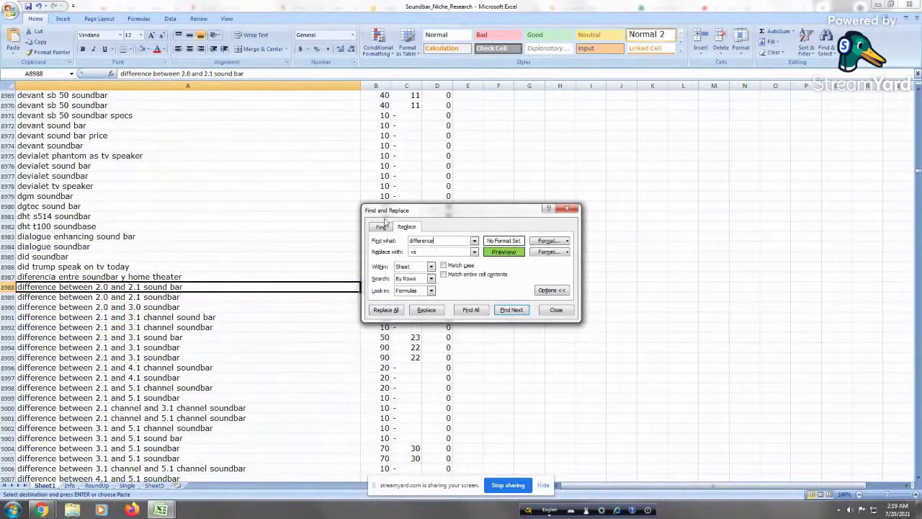
# Move Find and Replace clear of the keywords and examine the block of difference between keywords in column A
pyautogui.moveTo(393, 214); pyautogui.dragTo(541, 210)
pyautogui.moveTo(245, 287); pyautogui.dragTo(243, 500)
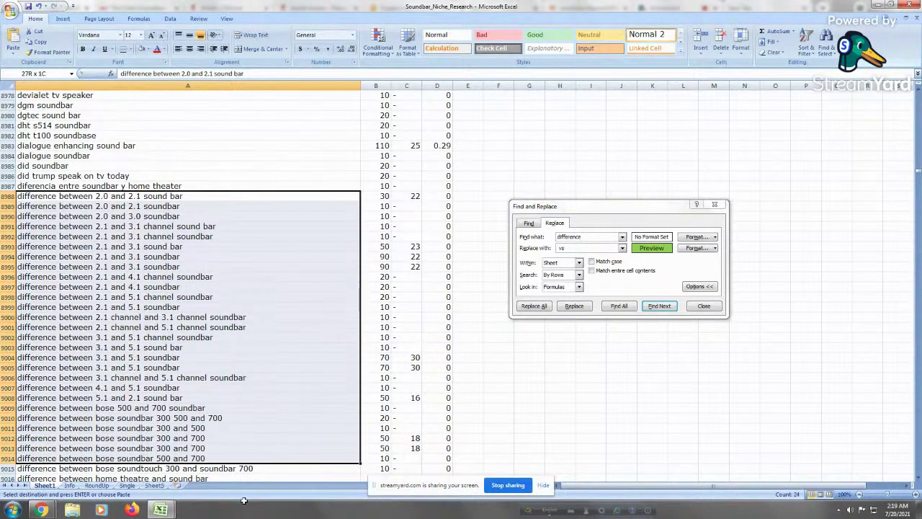
pyautogui.moveTo(243, 500); pyautogui.dragTo(217, 226)
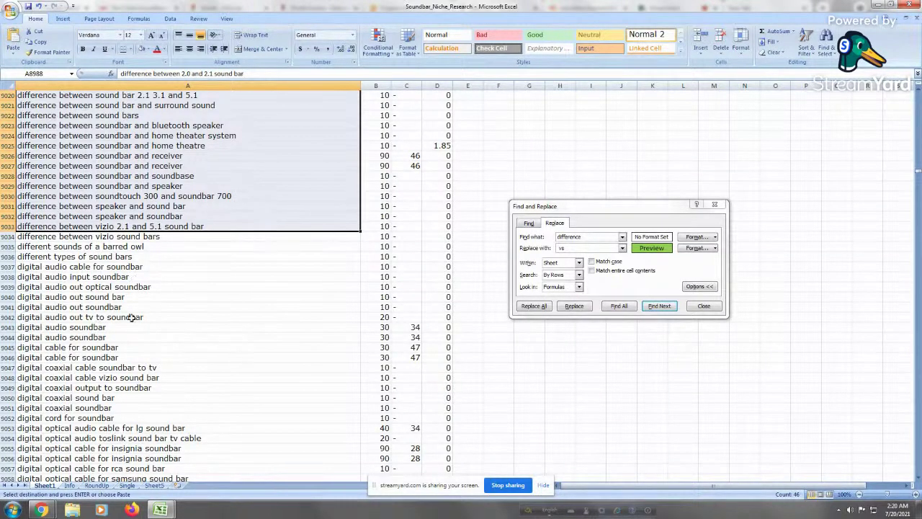
pyautogui.click(119, 247)
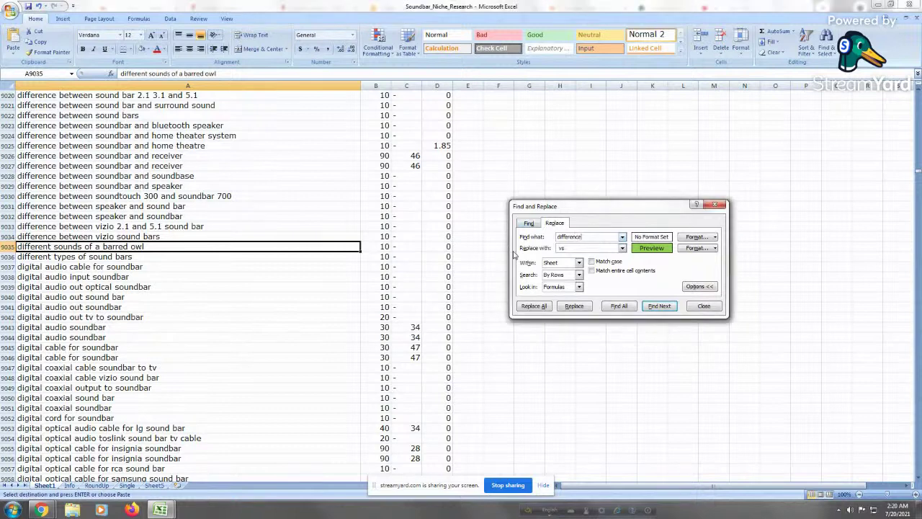
# Copy difference into the replacement term and replace every difference on Sheet1 with it in the green fill format
pyautogui.moveTo(586, 237); pyautogui.dragTo(549, 239)
pyautogui.rightClick(566, 239)
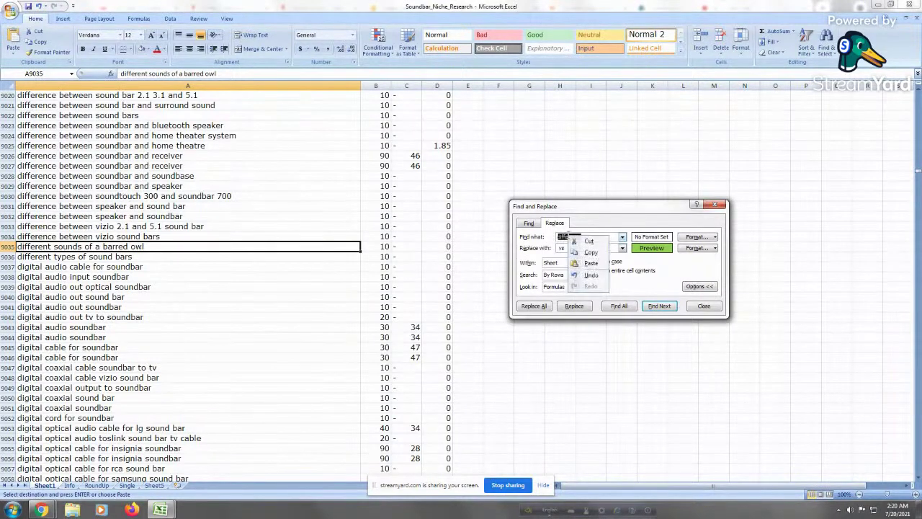
pyautogui.click(591, 254)
pyautogui.doubleClick(562, 248)
pyautogui.rightClick(580, 249)
pyautogui.click(600, 275)
pyautogui.click(534, 305)
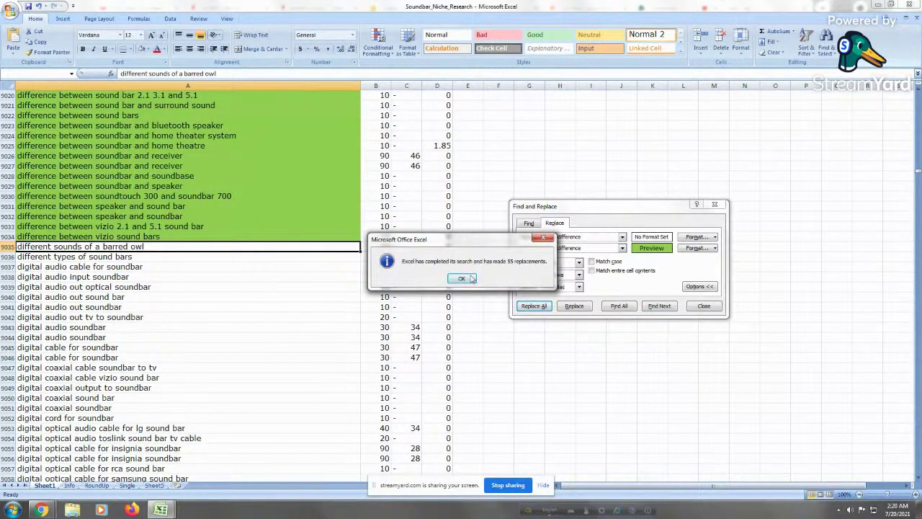
pyautogui.click(461, 278)
# Look through column A below the difference keywords for a green comparison keyword
pyautogui.click(98, 317)
pyautogui.click(75, 267)
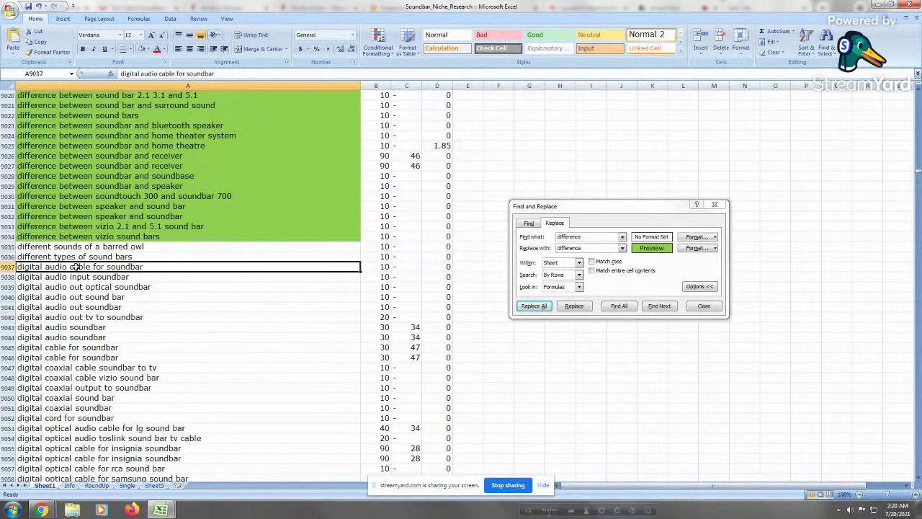
pyautogui.press('pagedown')
pyautogui.press('pagedown')
pyautogui.press('pagedown')
pyautogui.press('pagedown')
pyautogui.press('pagedown')
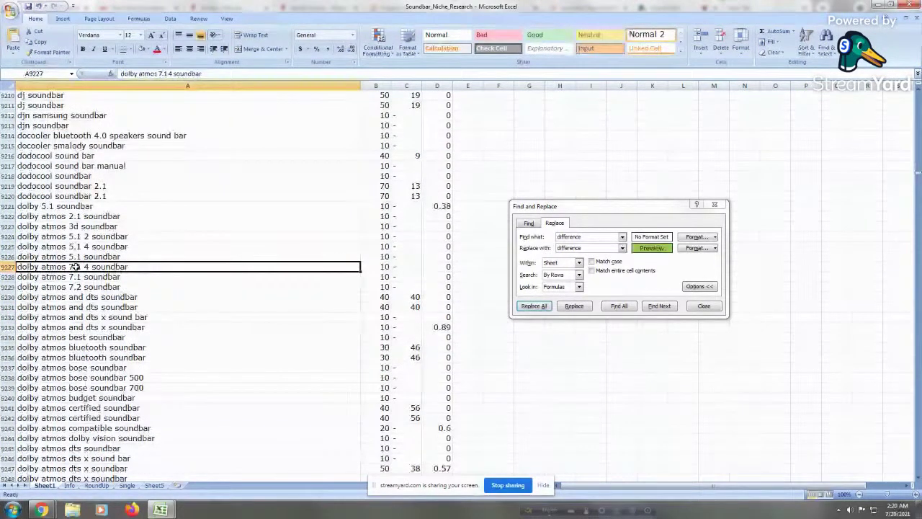
pyautogui.press('pagedown')
pyautogui.press('pagedown')
pyautogui.press('pagedown')
pyautogui.press('pagedown')
pyautogui.press('pagedown')
pyautogui.press('pagedown')
pyautogui.press('pagedown')
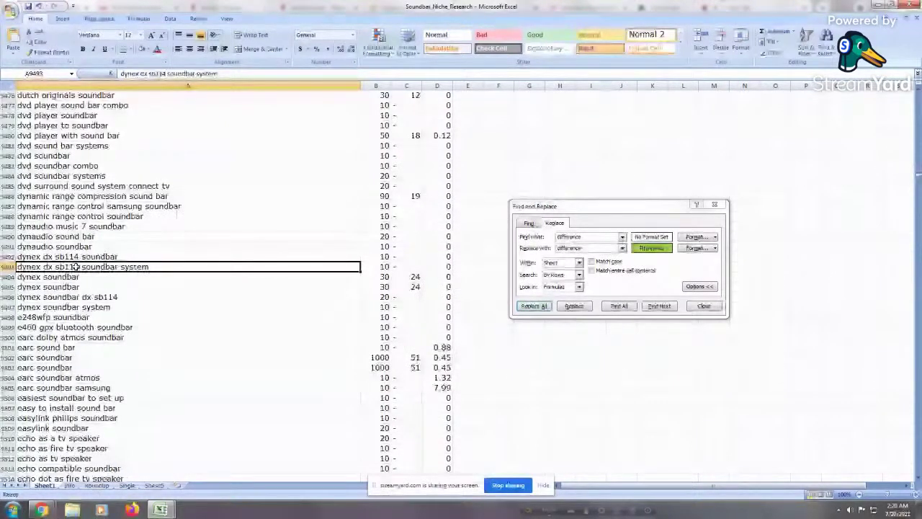
pyautogui.press('pageup')
# Sort Sheet1 by the green cell colour of the dts neo 2.5 vs pcm keyword, putting that colour on top
pyautogui.rightClick(145, 134)
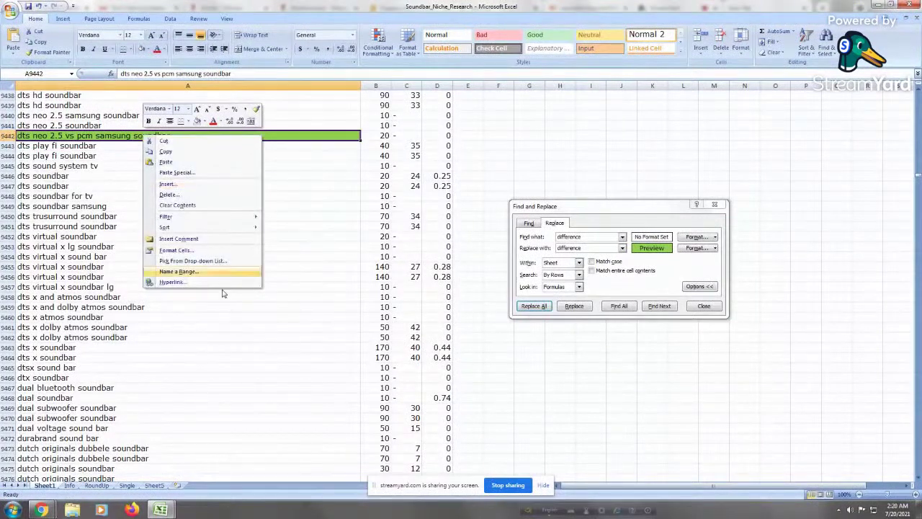
pyautogui.moveTo(195, 227)
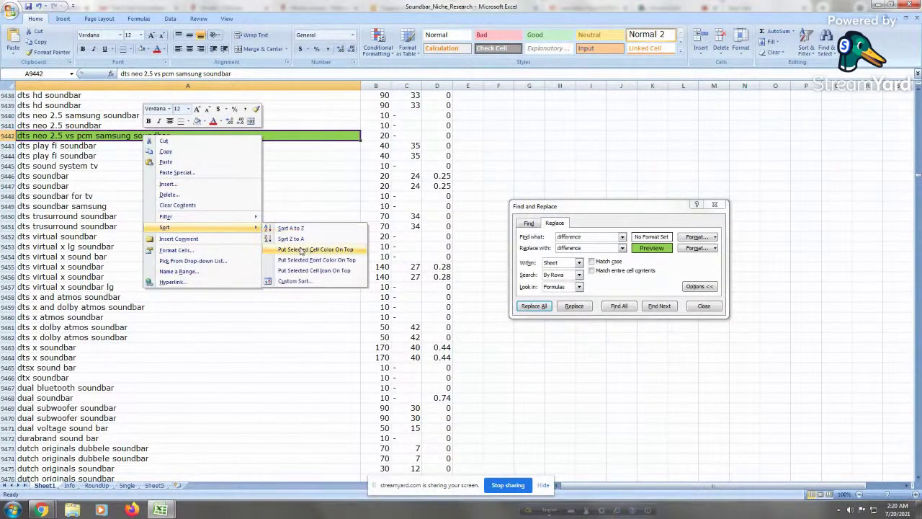
pyautogui.click(302, 249)
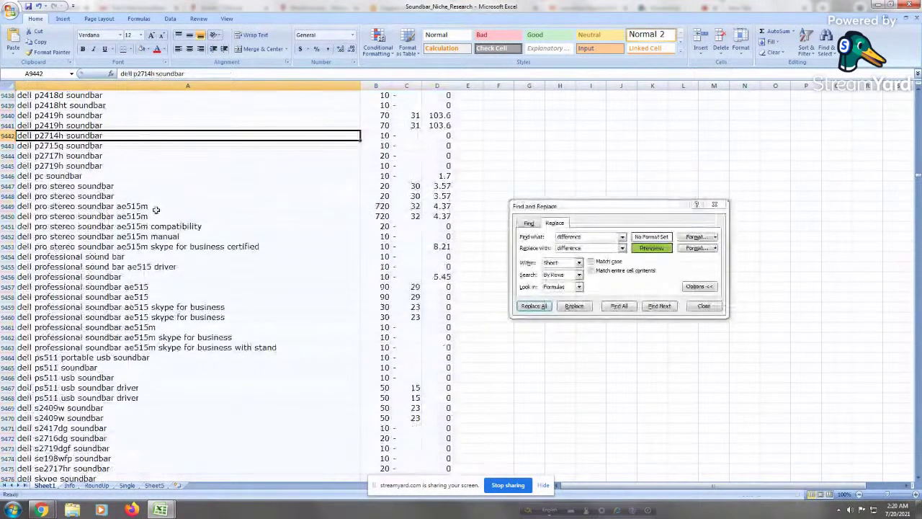
pyautogui.click(154, 208)
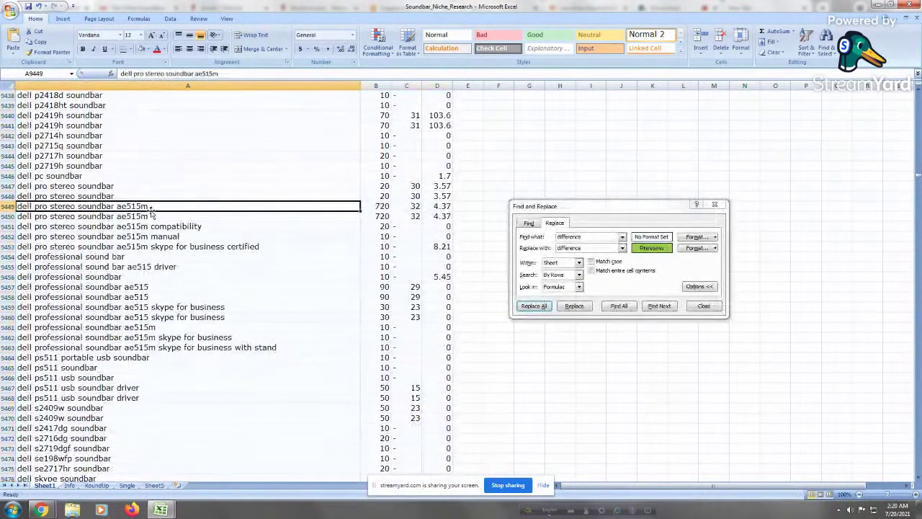
# Insert a blank row above the 0a36190 lenovo usb soundbar keyword in row 3 of Sheet1
pyautogui.hotkey('ctrl', 'Home')
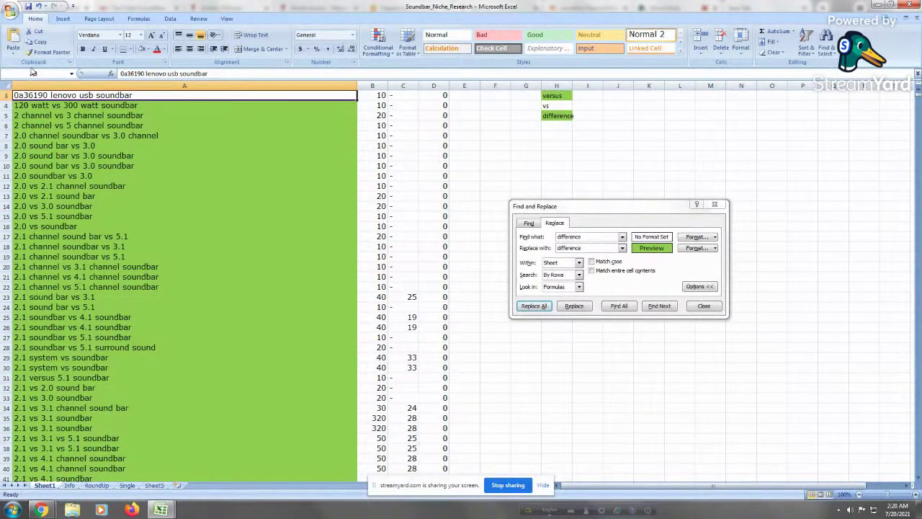
pyautogui.rightClick(5, 95)
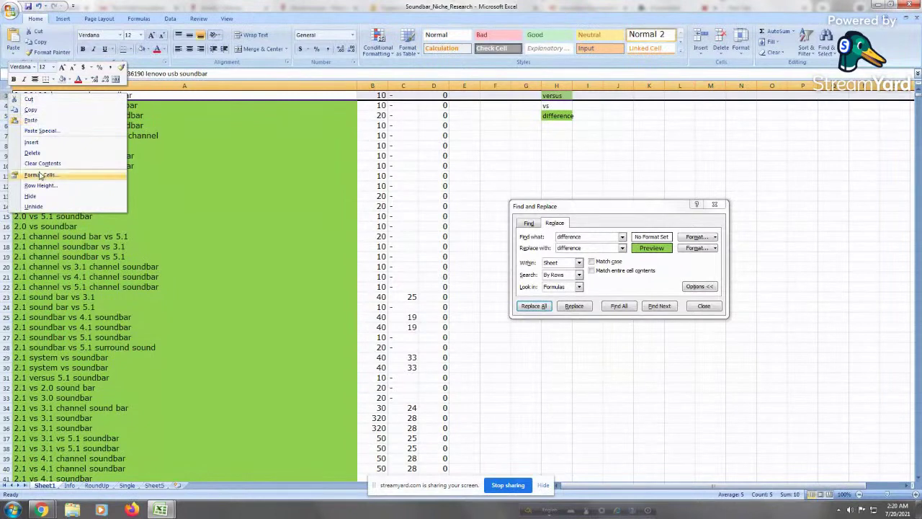
pyautogui.click(32, 143)
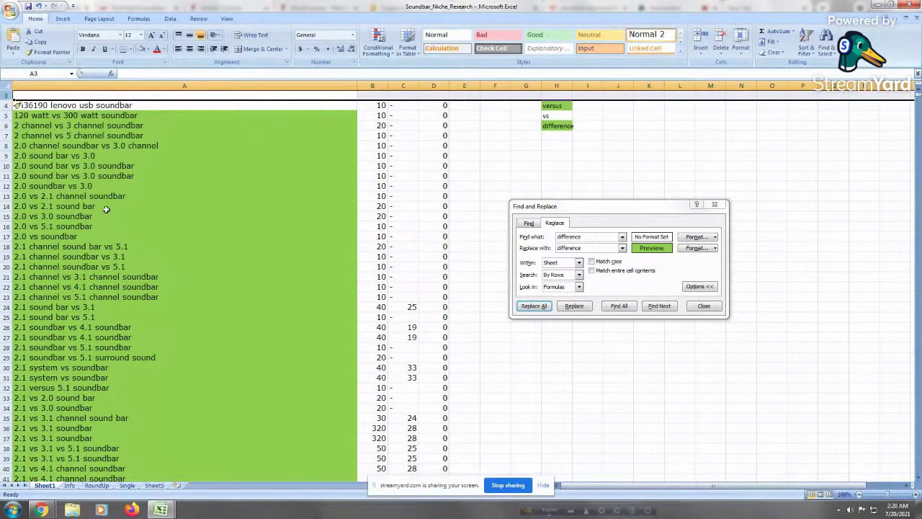
# Move the blank row and the 0a36190 lenovo usb soundbar row below the green keywords, above 1 samsung hw ms650 soundbar
pyautogui.hotkey('ctrl', 'c')
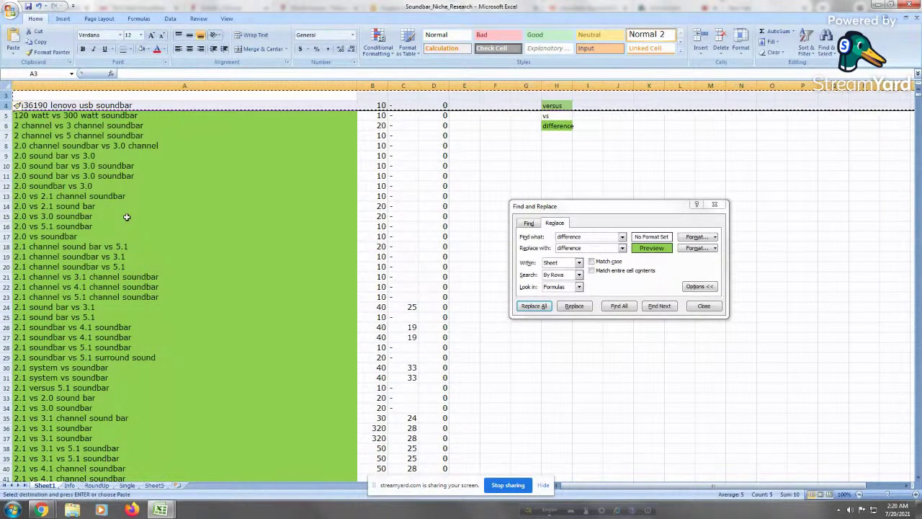
pyautogui.press('pagedown')
pyautogui.press('pagedown')
pyautogui.press('pagedown')
pyautogui.press('pagedown')
pyautogui.press('pagedown')
pyautogui.press('pagedown')
pyautogui.press('pagedown')
pyautogui.press('pagedown')
pyautogui.press('pagedown')
pyautogui.press('pagedown')
pyautogui.press('pagedown')
pyautogui.press('pagedown')
pyautogui.press('pagedown')
pyautogui.press('pagedown')
pyautogui.press('pagedown')
pyautogui.press('pagedown')
pyautogui.press('pagedown')
pyautogui.press('pagedown')
pyautogui.press('pagedown')
pyautogui.press('pagedown')
pyautogui.press('pagedown')
pyautogui.press('pagedown')
pyautogui.press('pagedown')
pyautogui.press('pagedown')
pyautogui.press('pagedown')
pyautogui.press('pagedown')
pyautogui.press('pagedown')
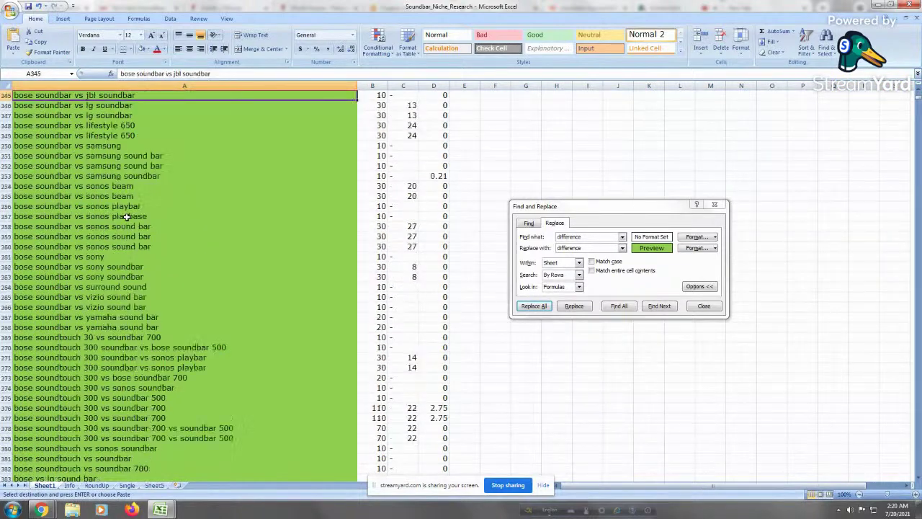
pyautogui.press('pagedown')
pyautogui.press('pagedown')
pyautogui.press('pageup')
pyautogui.click(137, 379)
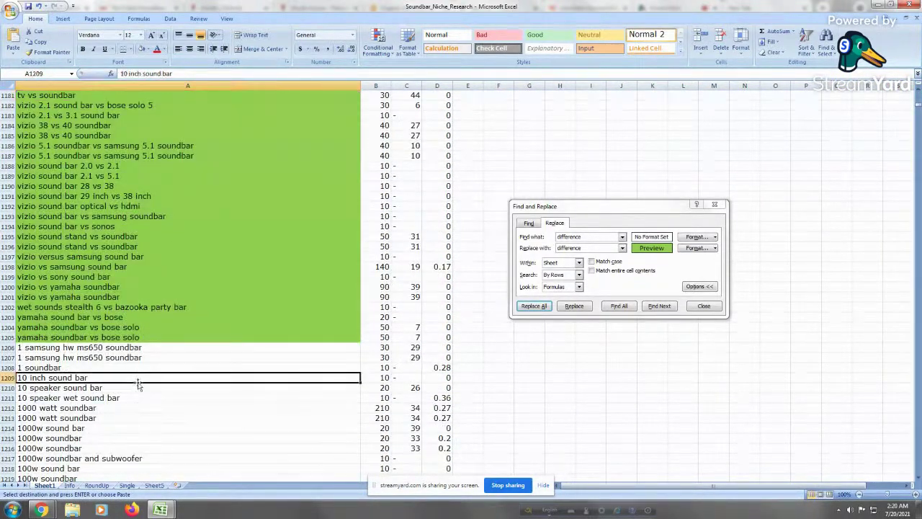
pyautogui.rightClick(8, 349)
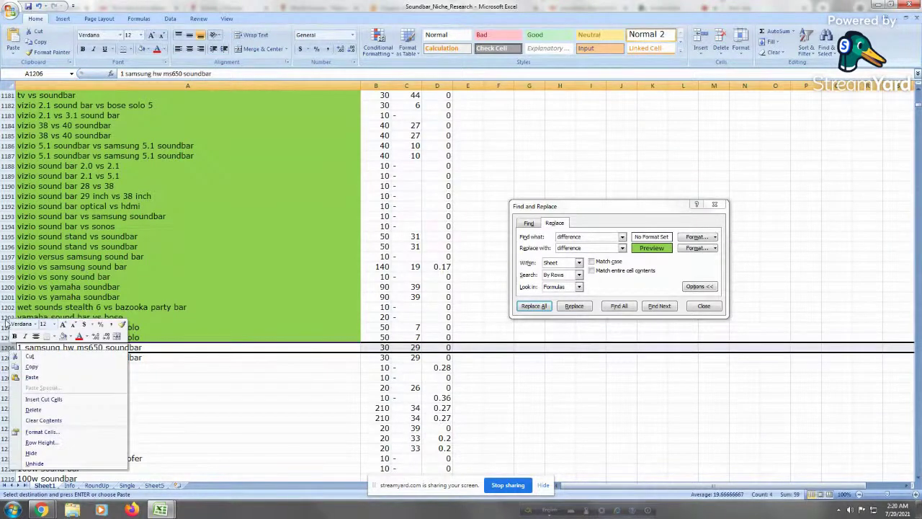
pyautogui.click(43, 399)
pyautogui.click(76, 379)
pyautogui.click(193, 336)
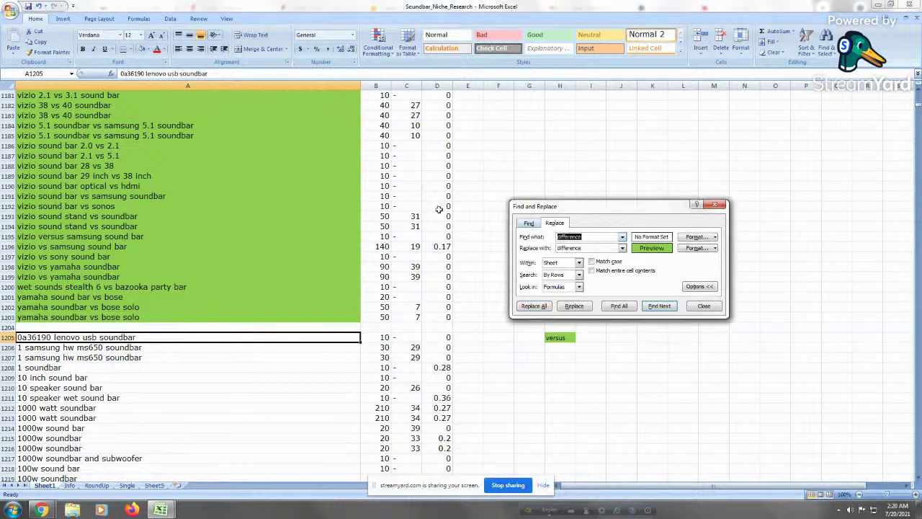
# Set both the search term and the replacement term in Find and Replace to between
pyautogui.write('between')
pyautogui.hotkey('shift', 'Home')
pyautogui.press('Tab')
pyautogui.hotkey('ctrl', 'v')
# Go through the matches for between on Sheet1 one by one, checking whether they are comparison keywords
pyautogui.click(658, 306)
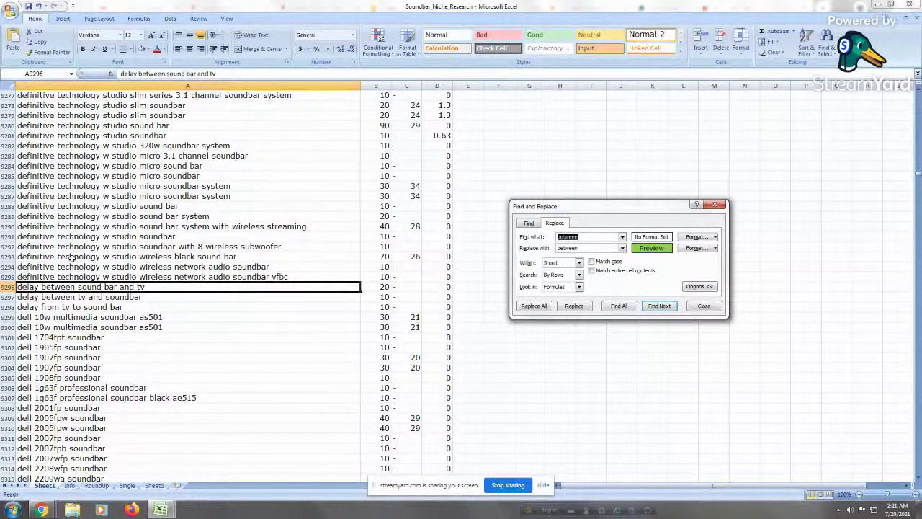
pyautogui.click(658, 306)
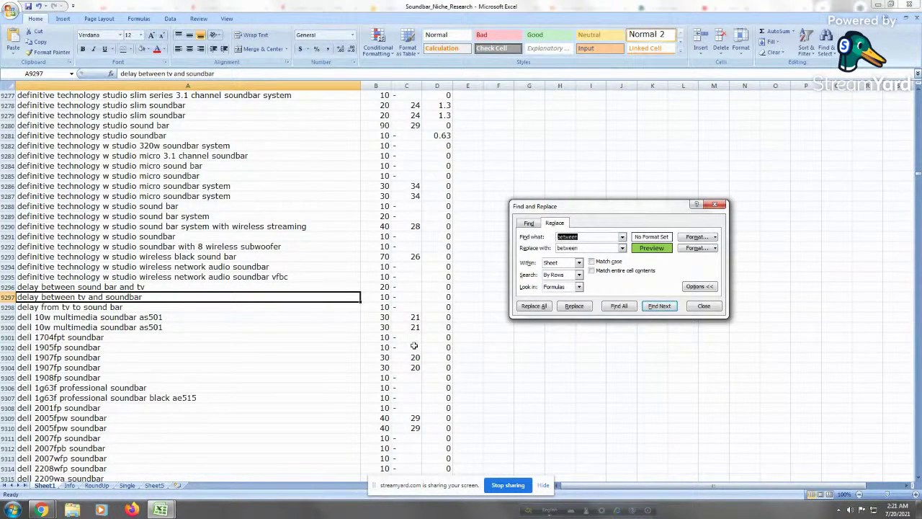
pyautogui.click(655, 308)
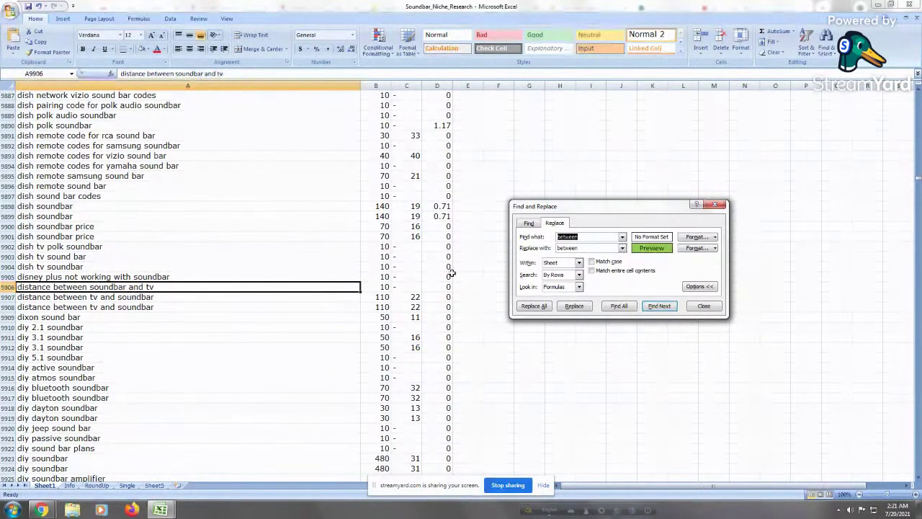
pyautogui.click(657, 306)
pyautogui.click(657, 306)
pyautogui.click(656, 306)
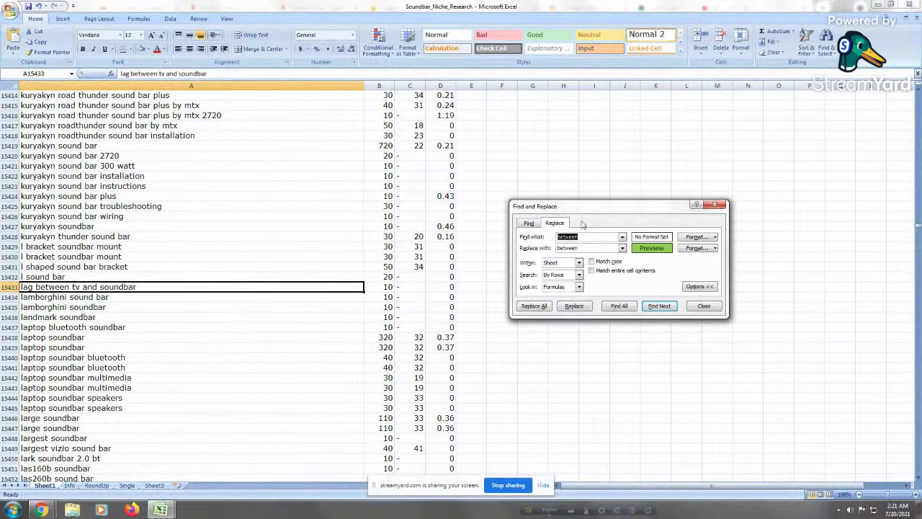
pyautogui.click(656, 305)
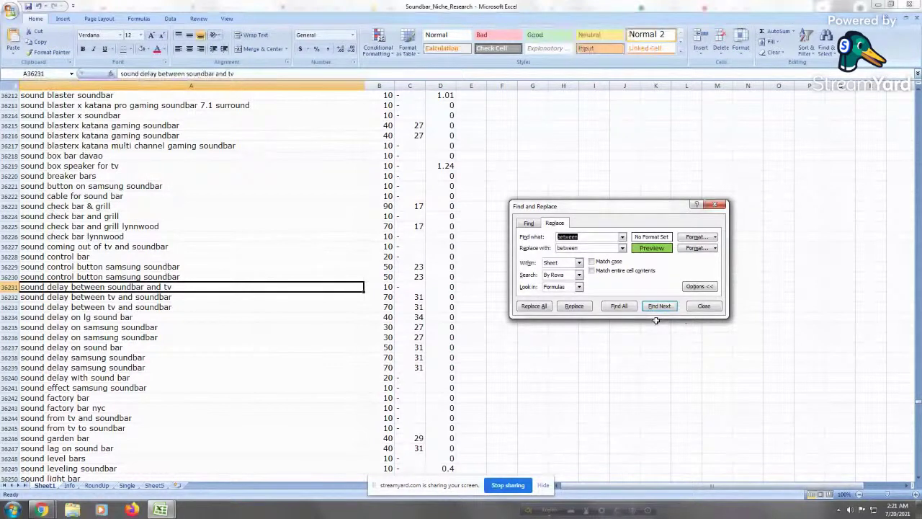
pyautogui.click(657, 305)
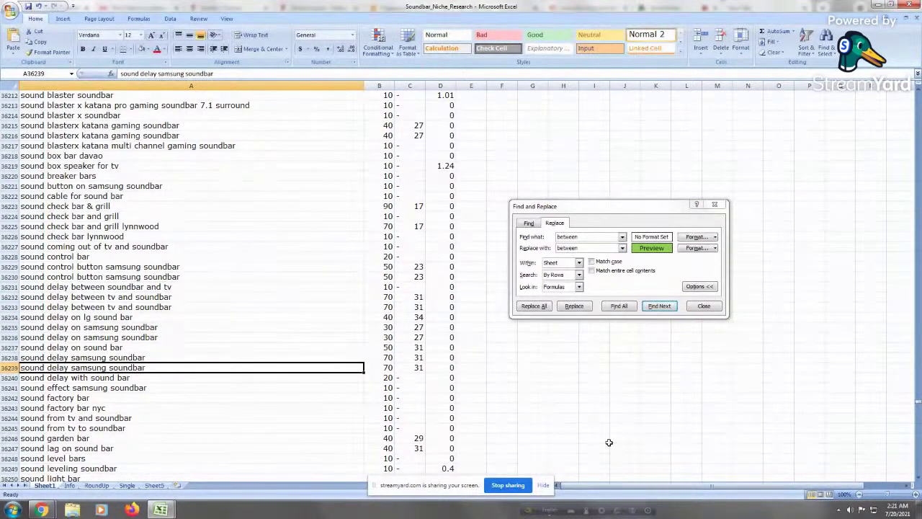
pyautogui.click(659, 308)
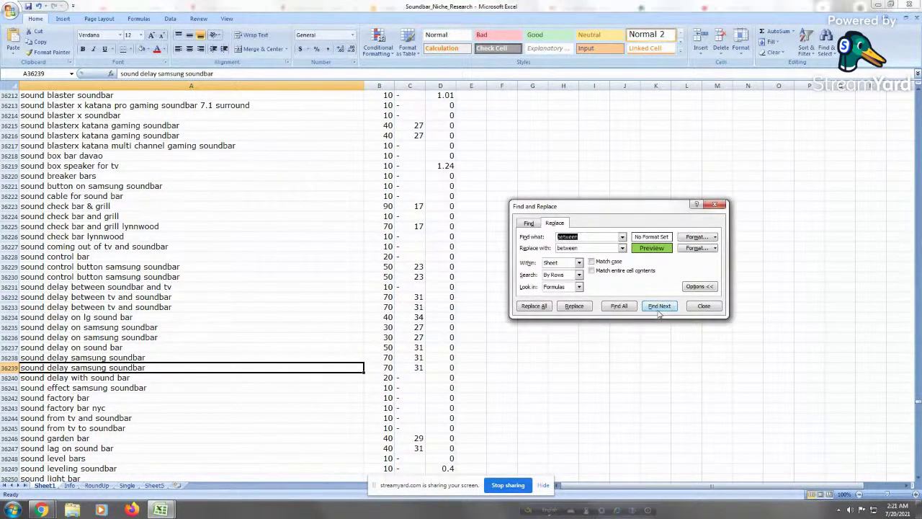
pyautogui.click(660, 306)
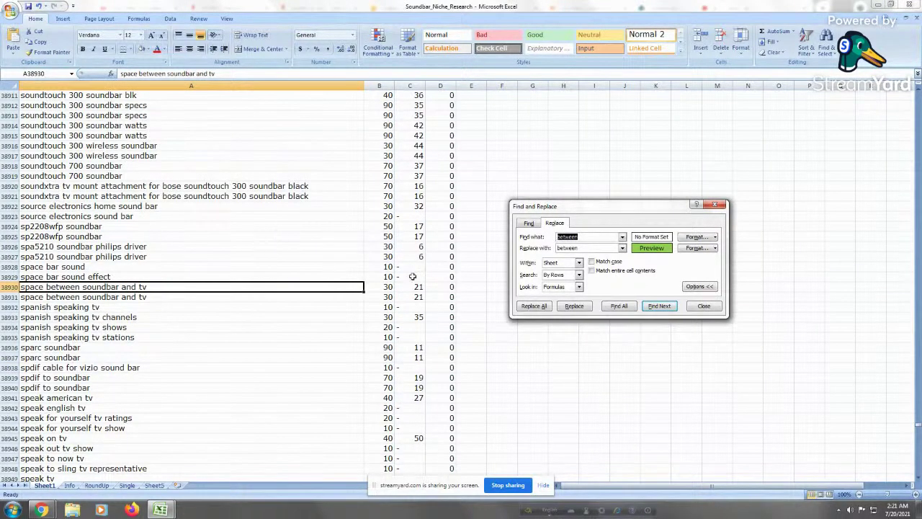
pyautogui.click(658, 307)
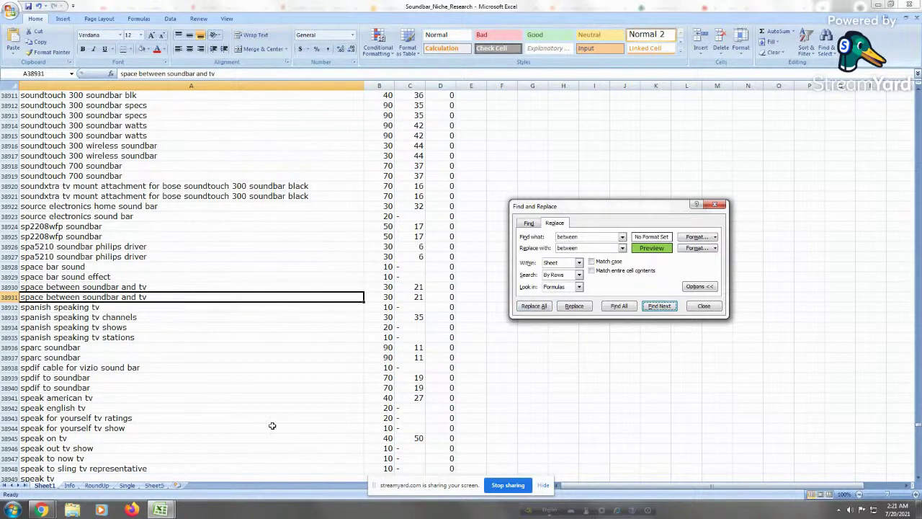
pyautogui.click(667, 307)
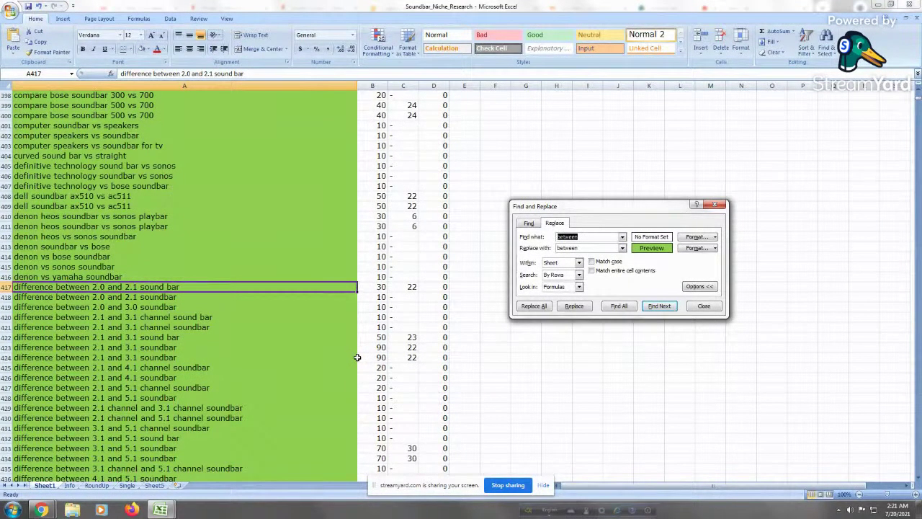
# Return to the start of Sheet1 and rename Sheet5 as VS
pyautogui.click(113, 346)
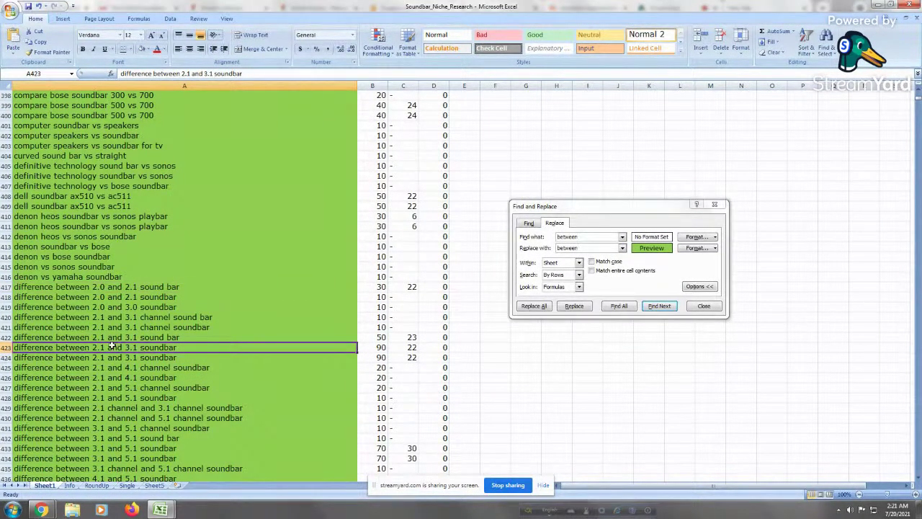
pyautogui.hotkey('ctrl', 'Home')
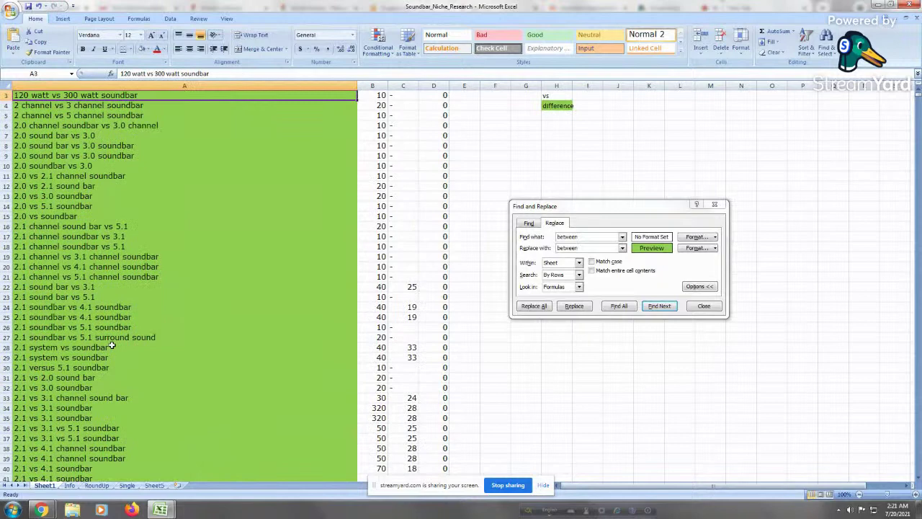
pyautogui.click(127, 486)
pyautogui.click(154, 486)
pyautogui.doubleClick(156, 484)
pyautogui.write('VS')
pyautogui.click(34, 308)
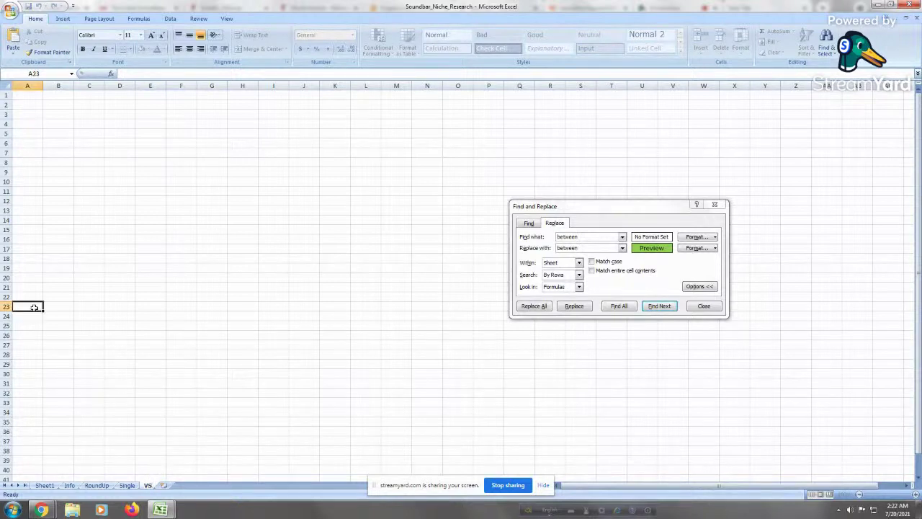
# Examine the green keyword rows on the Info sheet, from row 2 down into the how to connect keywords
pyautogui.click(159, 510)
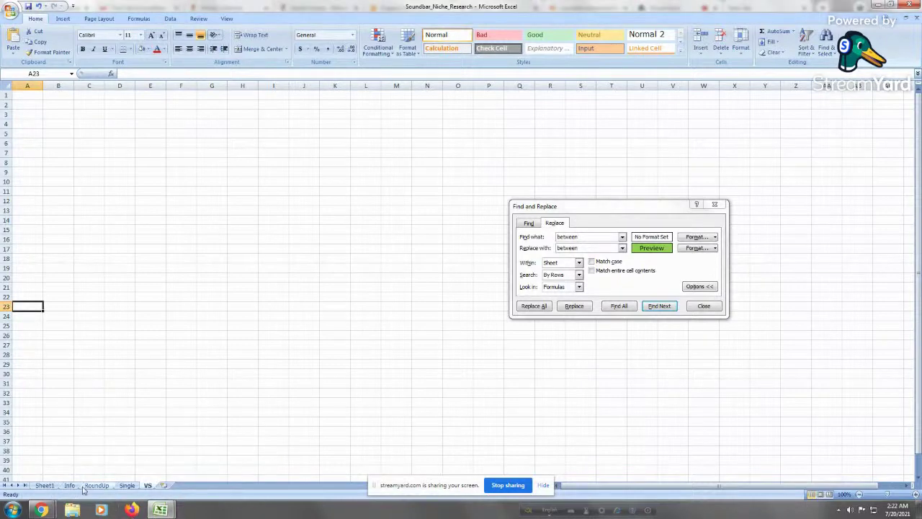
pyautogui.click(69, 485)
pyautogui.click(175, 266)
pyautogui.hotkey('ctrl', 'Home')
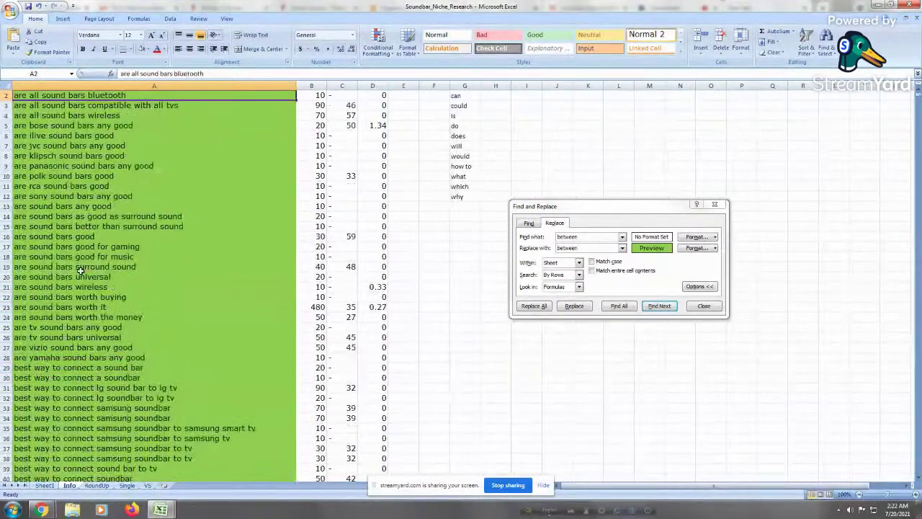
pyautogui.click(175, 268)
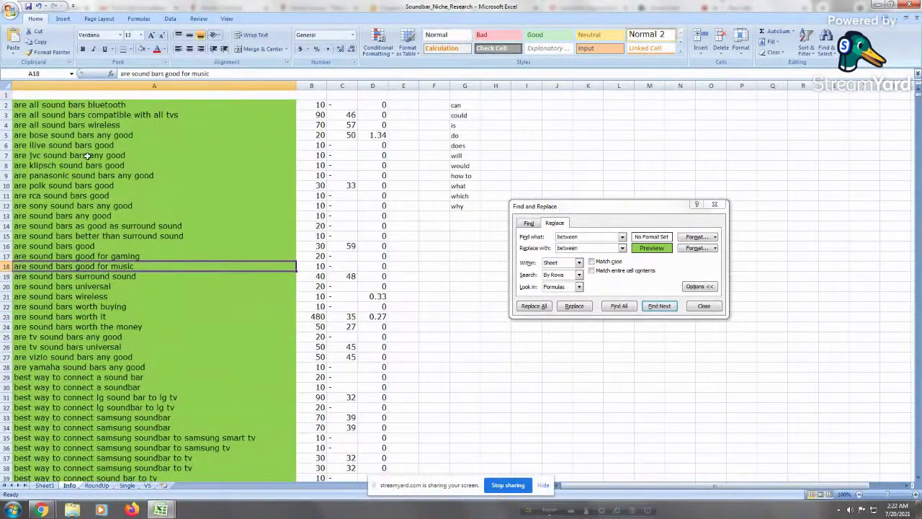
pyautogui.click(6, 105)
pyautogui.moveTo(7, 105)
pyautogui.mouseDown()
pyautogui.moveTo(6, 116)
pyautogui.moveTo(21, 105)
pyautogui.mouseUp()
pyautogui.click(82, 351)
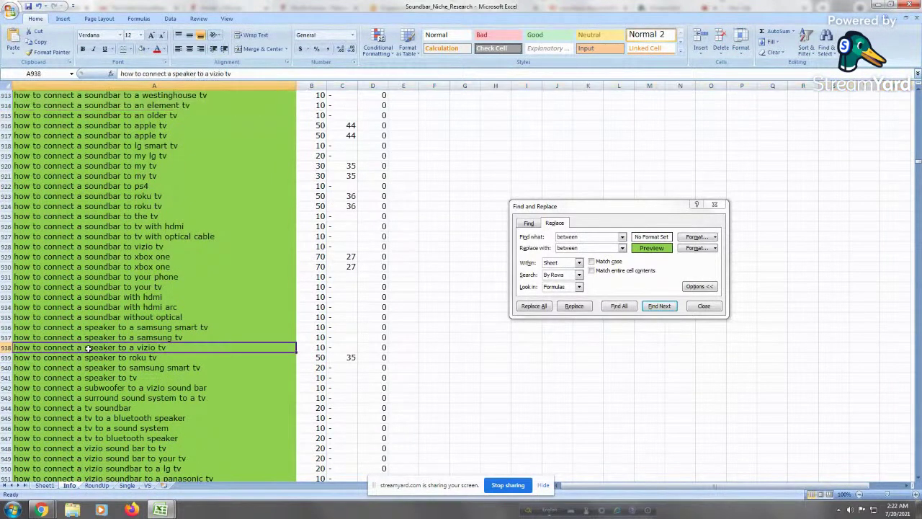
# Copy all green comparison keyword rows on Sheet1, from row 3 down to the last yamaha soundbar vs bose solo in row 1203
pyautogui.click(45, 485)
pyautogui.click(78, 336)
pyautogui.click(81, 276)
pyautogui.hotkey('ctrl', 'Home')
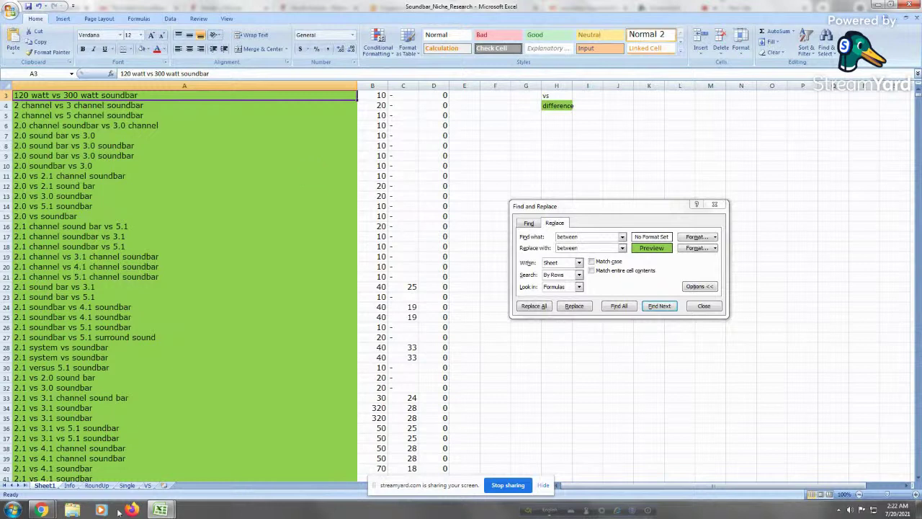
pyautogui.click(6, 95)
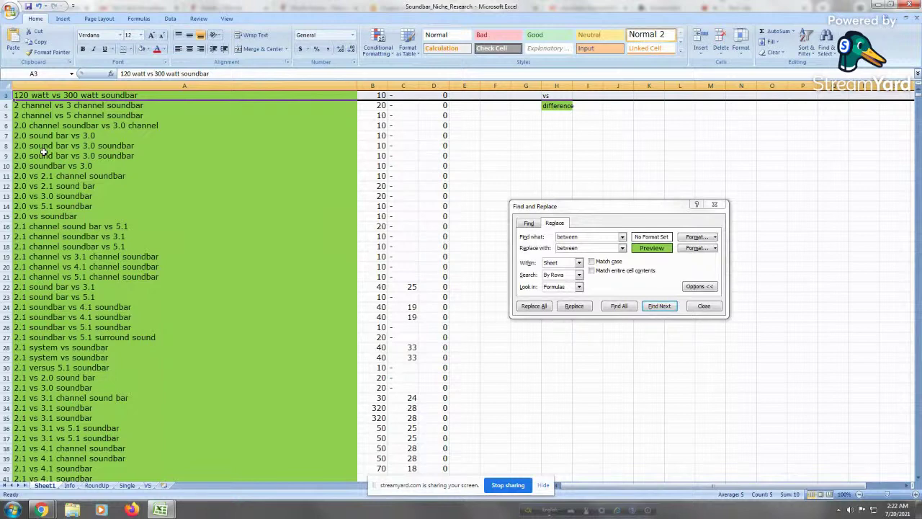
pyautogui.hotkey('shift', 'pagedown')
pyautogui.hotkey('shift', 'pagedown')
pyautogui.hotkey('shift', 'pagedown')
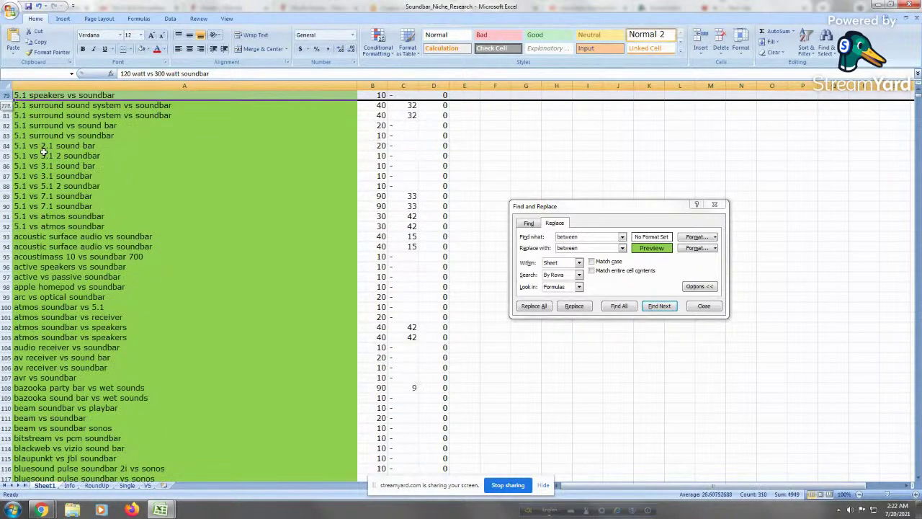
pyautogui.hotkey('shift', 'pagedown')
pyautogui.hotkey('shift', 'pagedown')
pyautogui.hotkey('shift', 'pagedown')
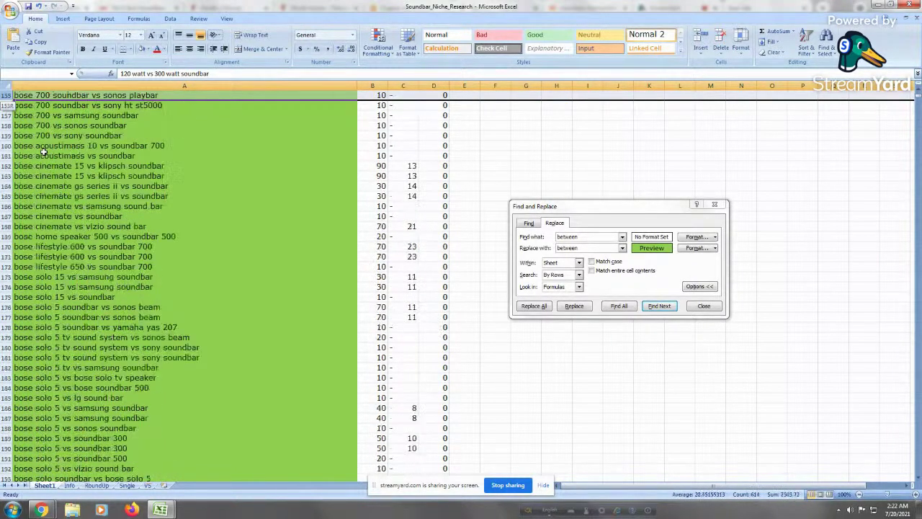
pyautogui.hotkey('shift', 'pagedown')
pyautogui.hotkey('shift', 'pagedown')
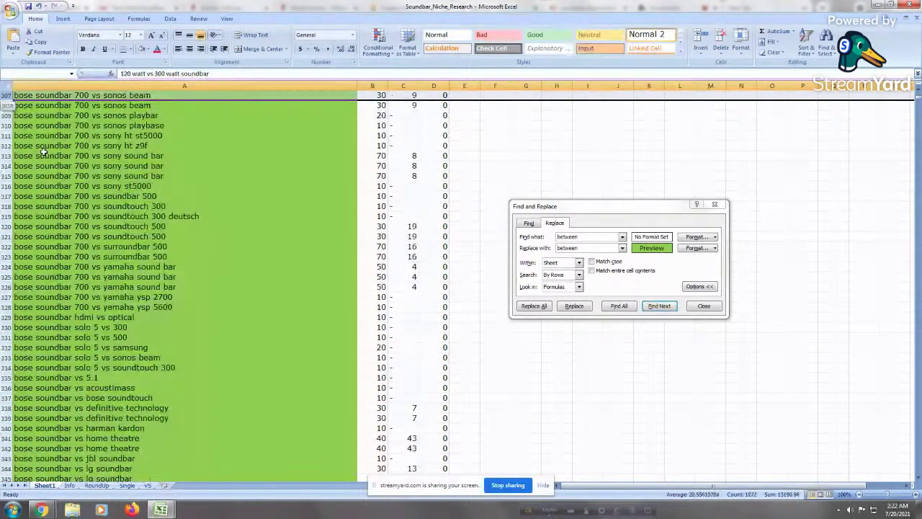
pyautogui.hotkey('shift', 'pagedown')
pyautogui.hotkey('shift', 'pagedown')
pyautogui.hotkey('shift', 'pagedown')
pyautogui.hotkey('shift', 'pagedown')
pyautogui.hotkey('shift', 'pagedown')
pyautogui.hotkey('shift', 'pagedown')
pyautogui.hotkey('shift', 'pagedown')
pyautogui.hotkey('shift', 'pagedown')
pyautogui.hotkey('shift', 'pagedown')
pyautogui.hotkey('shift', 'pagedown')
pyautogui.hotkey('shift', 'pagedown')
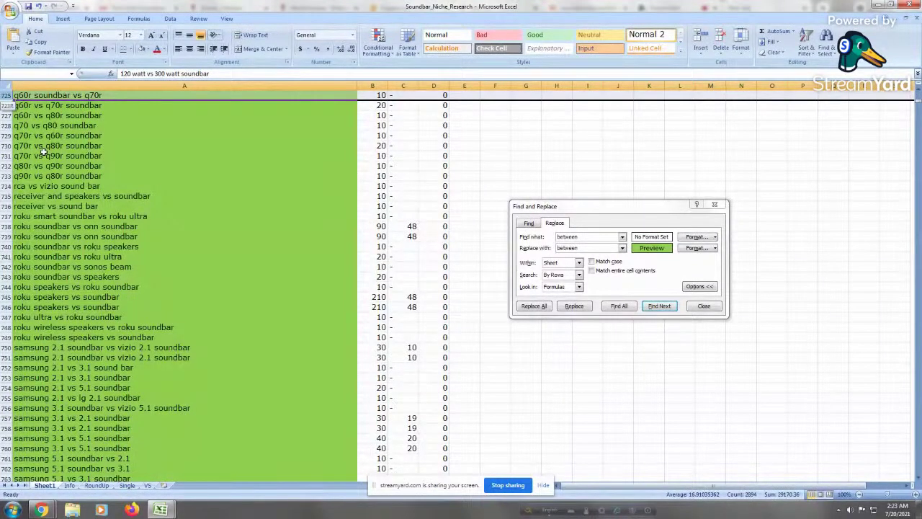
pyautogui.hotkey('shift', 'pagedown')
pyautogui.hotkey('shift', 'pagedown')
pyautogui.hotkey('shift', 'pagedown')
pyautogui.hotkey('shift', 'pagedown')
pyautogui.hotkey('shift', 'pagedown')
pyautogui.hotkey('shift', 'pagedown')
pyautogui.hotkey('shift', 'pagedown')
pyautogui.hotkey('shift', 'pagedown')
pyautogui.hotkey('shift', 'pagedown')
pyautogui.hotkey('shift', 'pagedown')
pyautogui.hotkey('shift', 'pagedown')
pyautogui.hotkey('shift', 'pagedown')
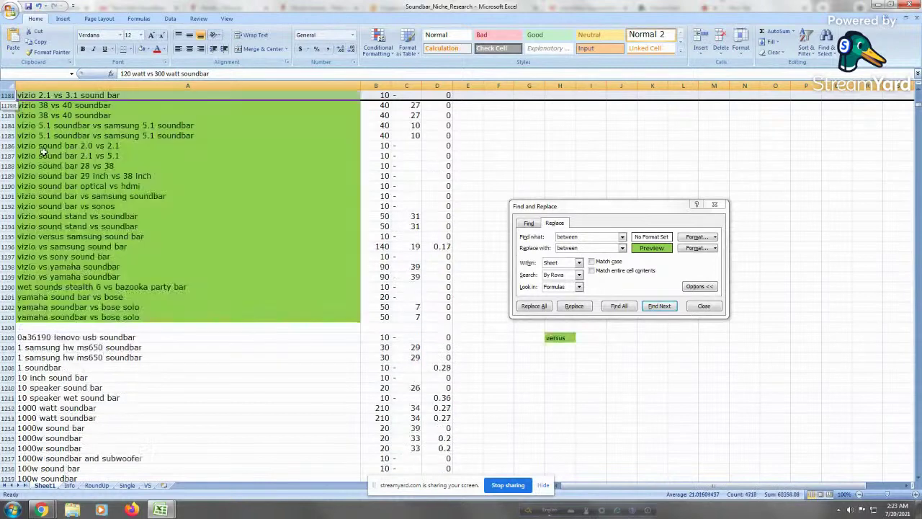
pyautogui.moveTo(7, 99); pyautogui.dragTo(8, 318)
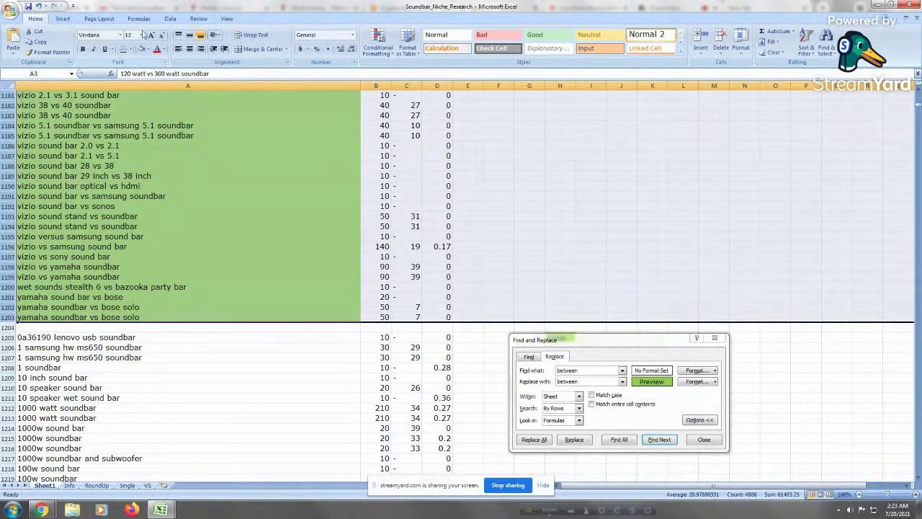
pyautogui.rightClick(8, 225)
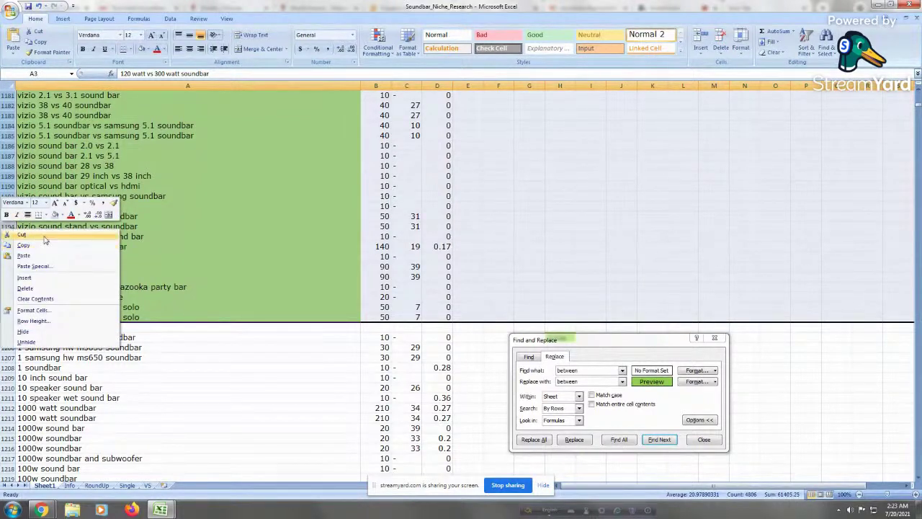
pyautogui.click(29, 248)
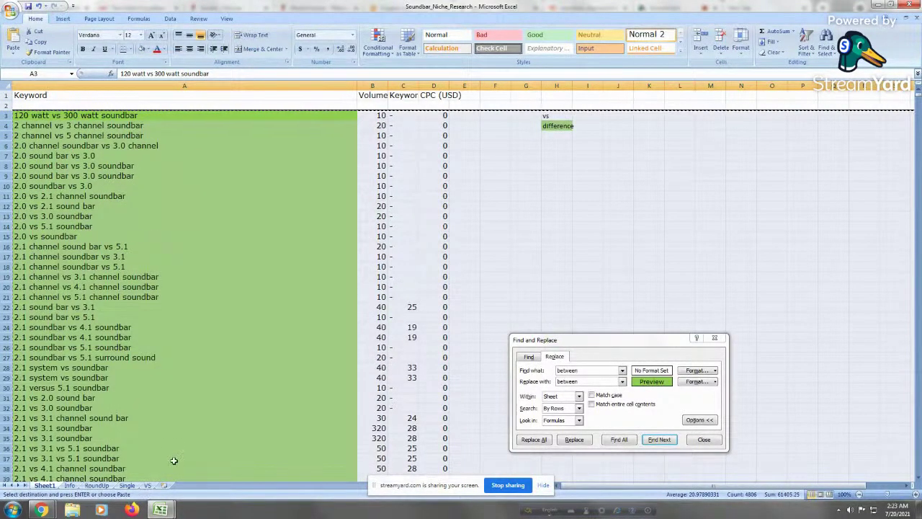
# Paste the comparison keyword rows into the VS sheet starting at row 2 and fit column A's width to the keywords
pyautogui.click(147, 487)
pyautogui.click(119, 273)
pyautogui.click(19, 107)
pyautogui.rightClick(19, 107)
pyautogui.click(47, 136)
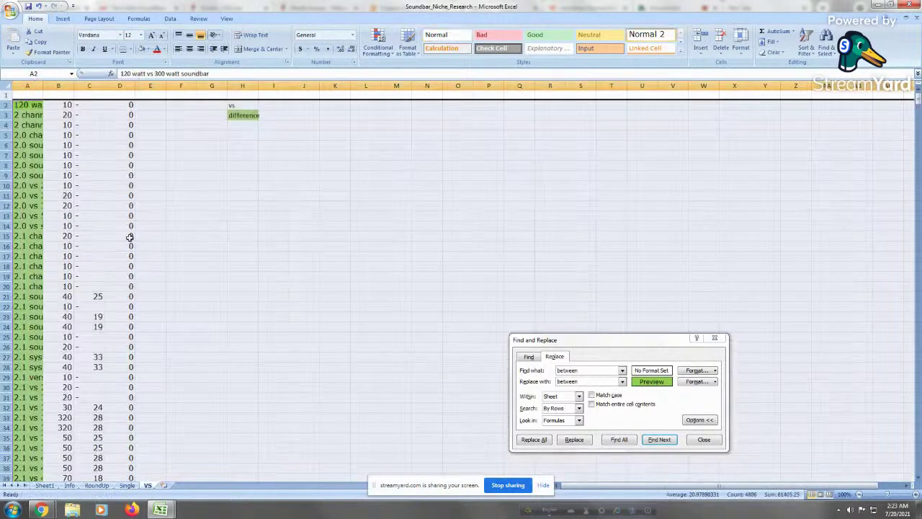
pyautogui.click(35, 235)
pyautogui.doubleClick(43, 86)
pyautogui.click(83, 165)
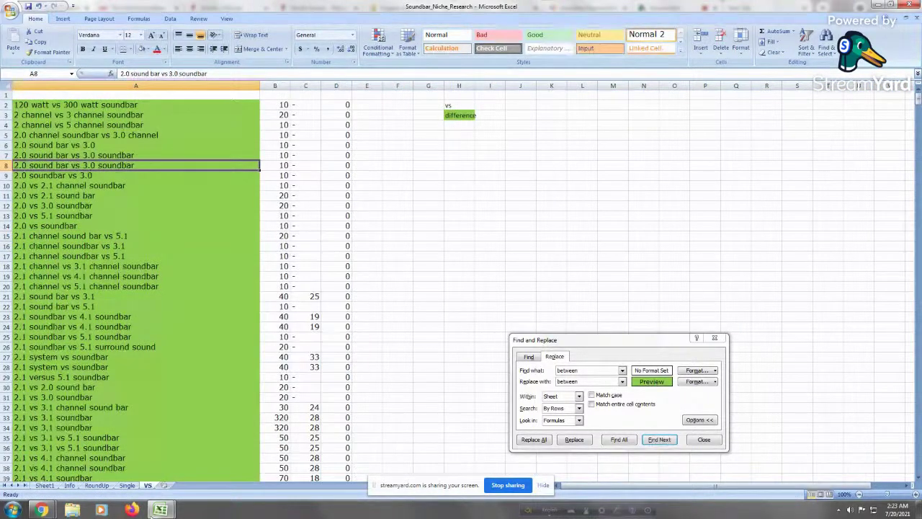
# Delete the selected emptied rows from row 3 down on Sheet1
pyautogui.click(44, 485)
pyautogui.rightClick(3, 267)
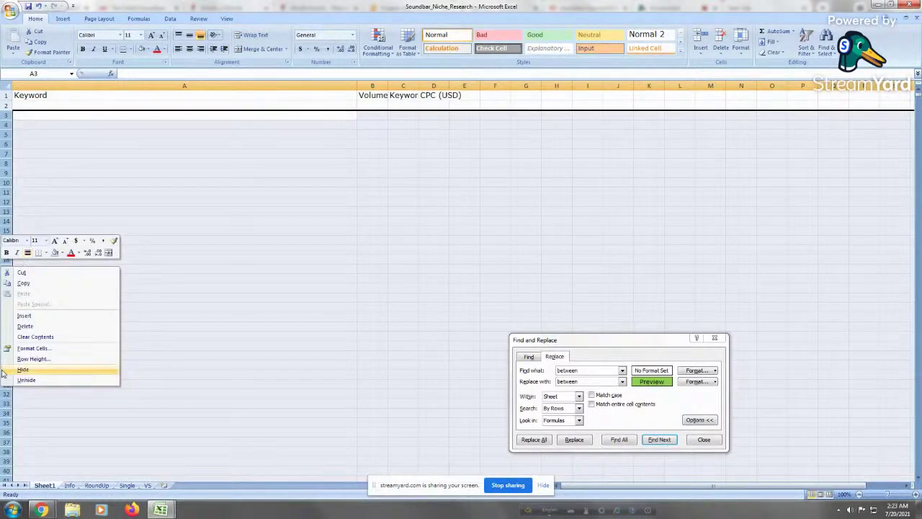
pyautogui.click(29, 326)
pyautogui.click(73, 287)
pyautogui.click(108, 155)
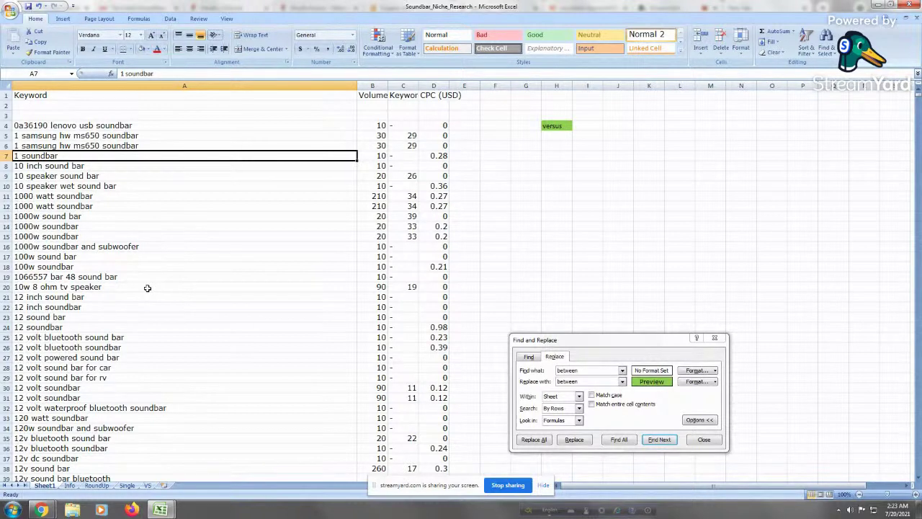
# Look through the remaining Sheet1 keywords down to the last row, and return to the first keyword in row 4
pyautogui.click(104, 315)
pyautogui.click(104, 257)
pyautogui.press('pagedown')
pyautogui.press('pagedown')
pyautogui.press('pagedown')
pyautogui.press('pagedown')
pyautogui.press('pagedown')
pyautogui.press('pagedown')
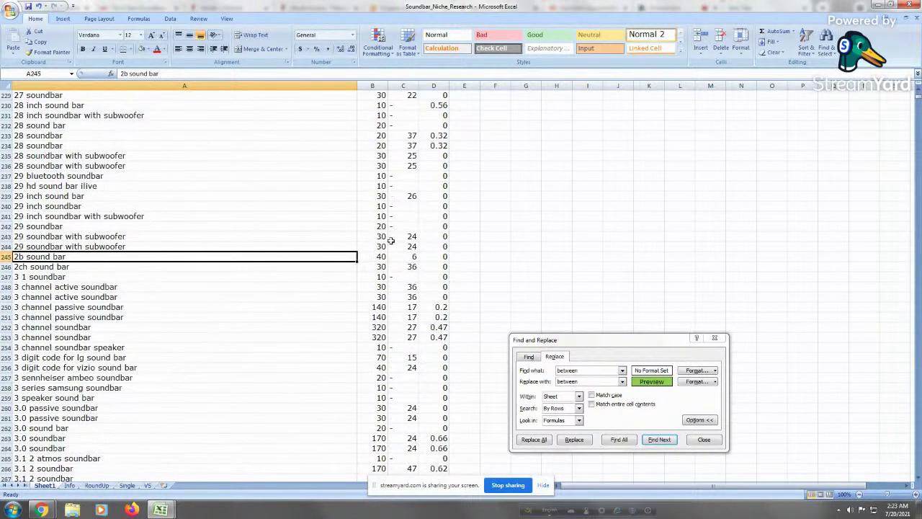
pyautogui.click(102, 368)
pyautogui.click(100, 326)
pyautogui.click(162, 256)
pyautogui.hotkey('ctrl', 'Down')
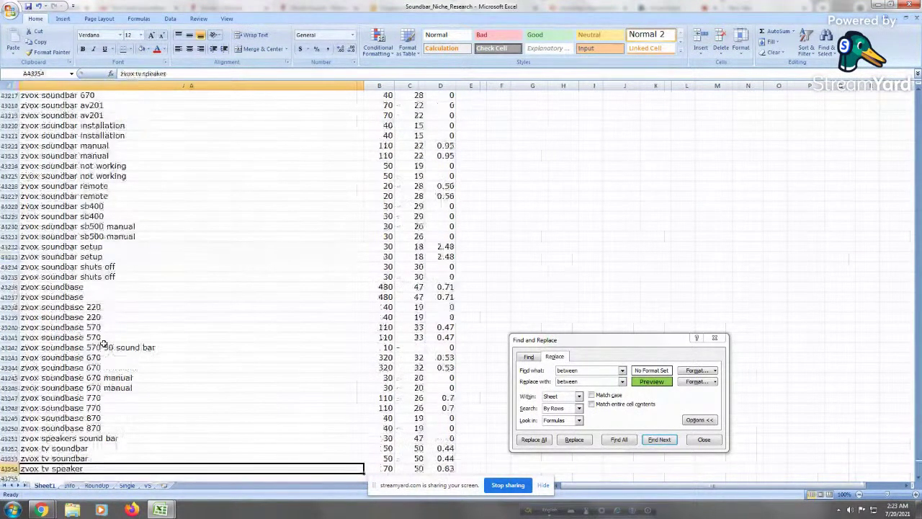
pyautogui.press('Down')
pyautogui.press('Up')
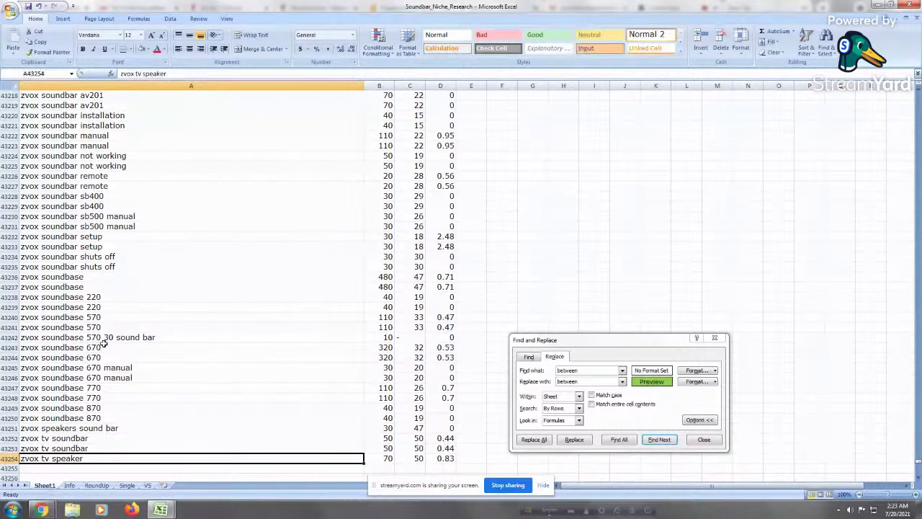
pyautogui.hotkey('ctrl', 'Home')
pyautogui.hotkey('ctrl', 'Down')
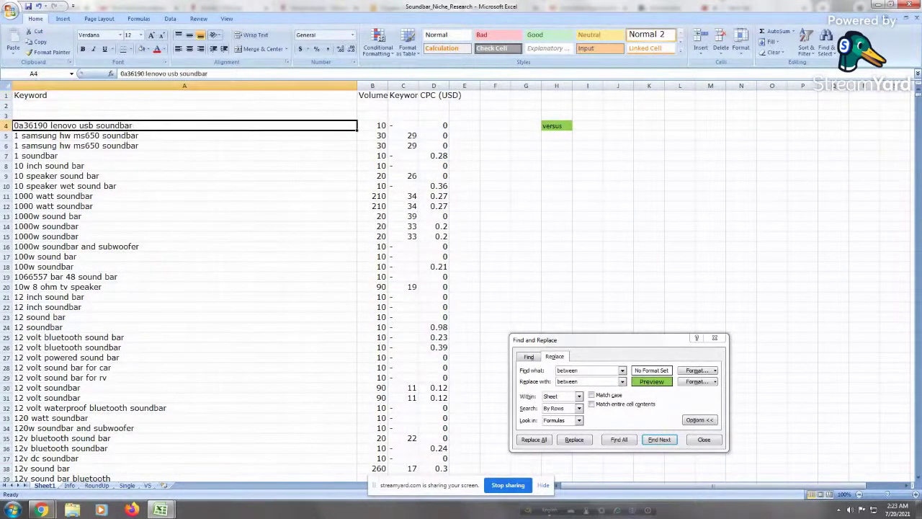
# Examine the Info sheet keywords upward from the how to connect rows to the do sound bars questions
pyautogui.click(69, 486)
pyautogui.click(83, 296)
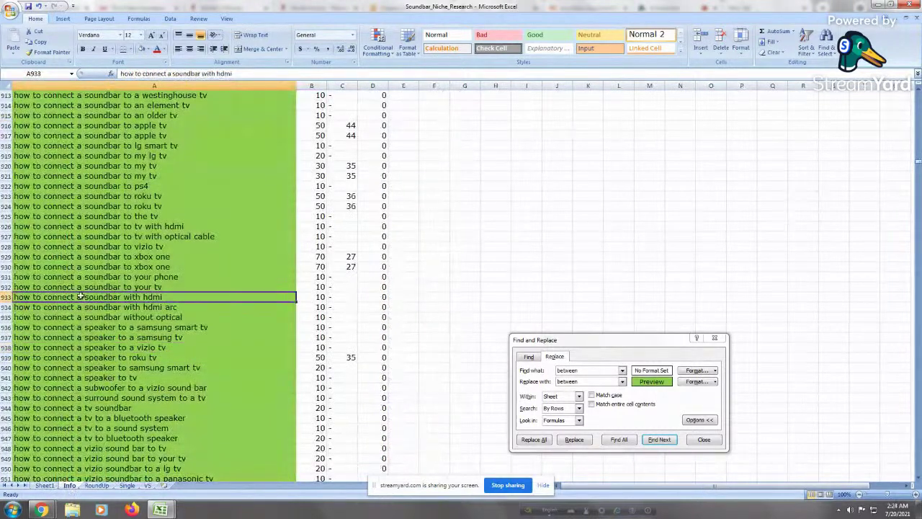
pyautogui.click(87, 288)
pyautogui.click(99, 227)
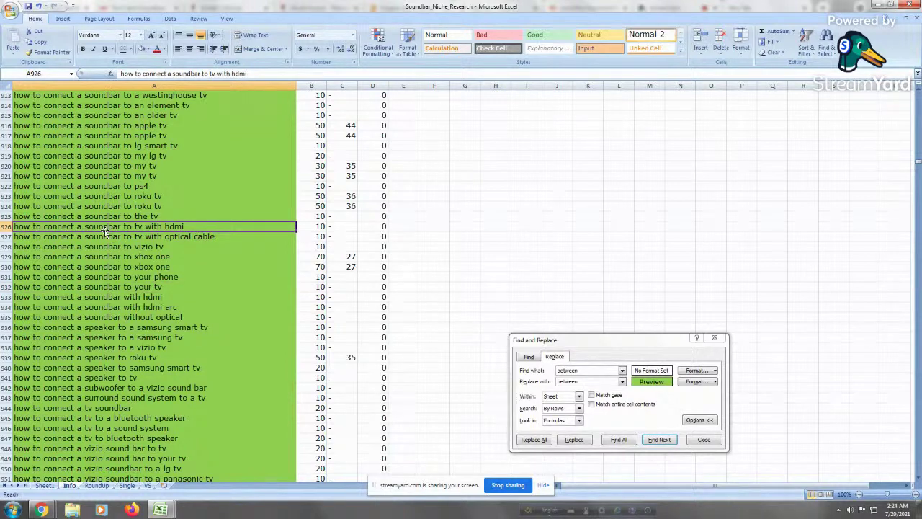
pyautogui.press('pageup')
pyautogui.press('pageup')
pyautogui.press('pageup')
pyautogui.press('pageup')
pyautogui.press('pageup')
pyautogui.press('pageup')
pyautogui.press('pageup')
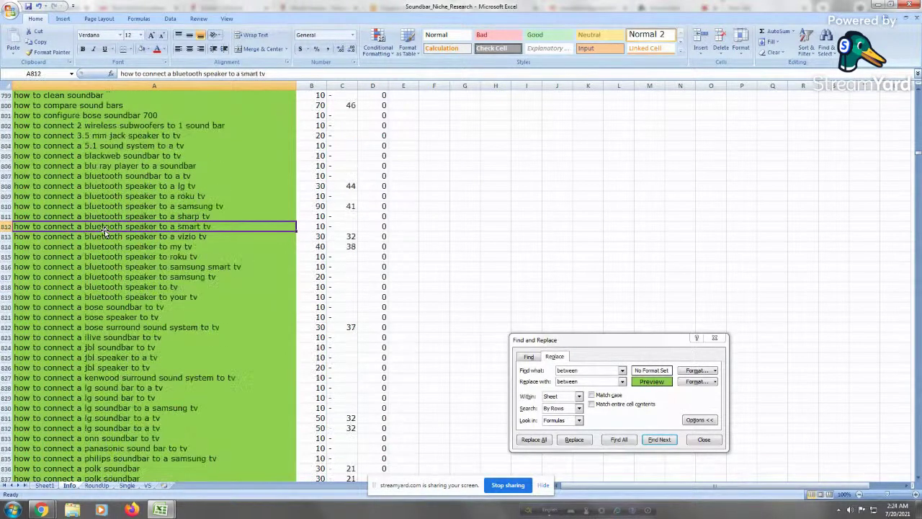
pyautogui.press('pageup')
pyautogui.press('pageup')
pyautogui.press('pageup')
pyautogui.press('pageup')
pyautogui.press('pageup')
pyautogui.press('pageup')
pyautogui.press('pageup')
pyautogui.press('pageup')
pyautogui.press('pageup')
pyautogui.press('pageup')
pyautogui.press('pageup')
pyautogui.press('pageup')
pyautogui.press('pageup')
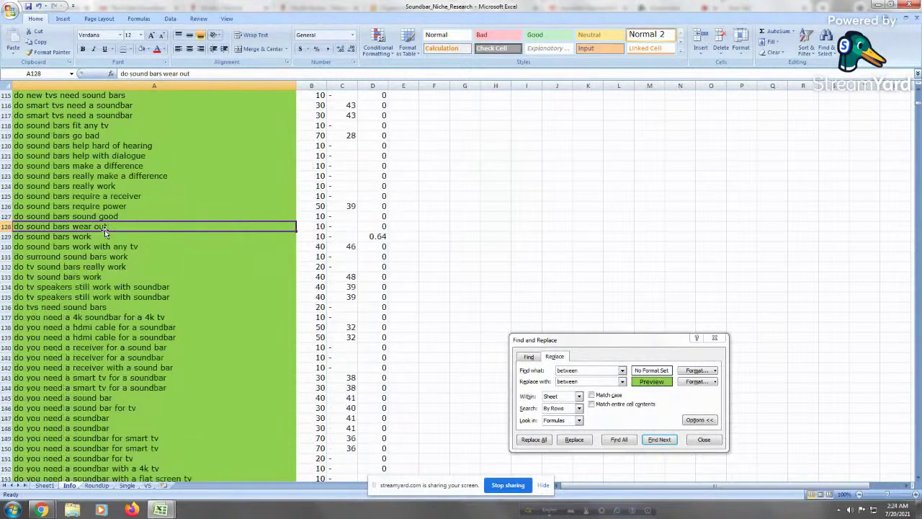
# Read down the Info sheet through the does and how do i questions to locate where the how to keywords begin
pyautogui.press('pagedown')
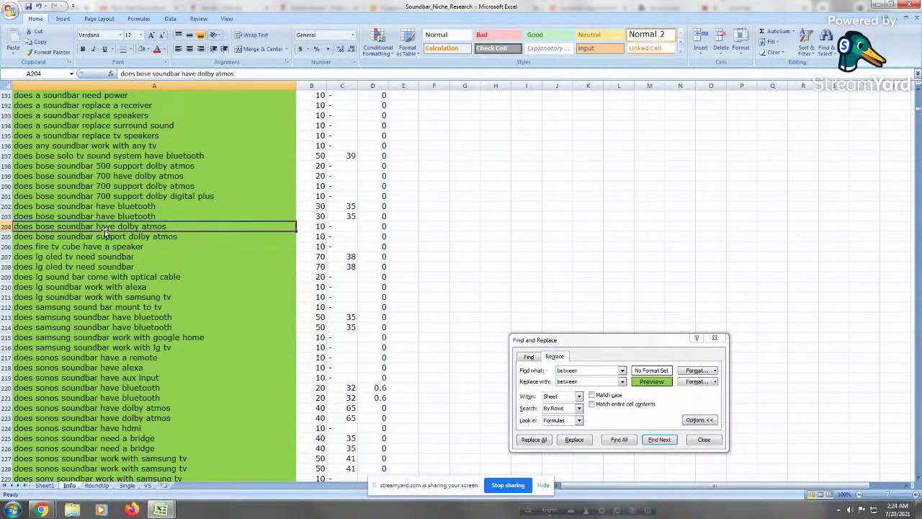
pyautogui.press('pagedown')
pyautogui.press('pagedown')
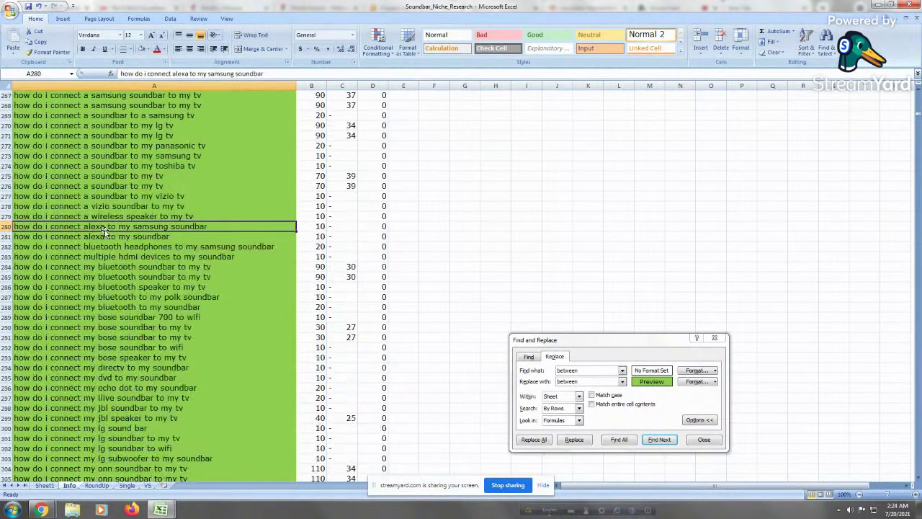
pyautogui.press('pagedown')
pyautogui.press('pagedown')
pyautogui.press('pagedown')
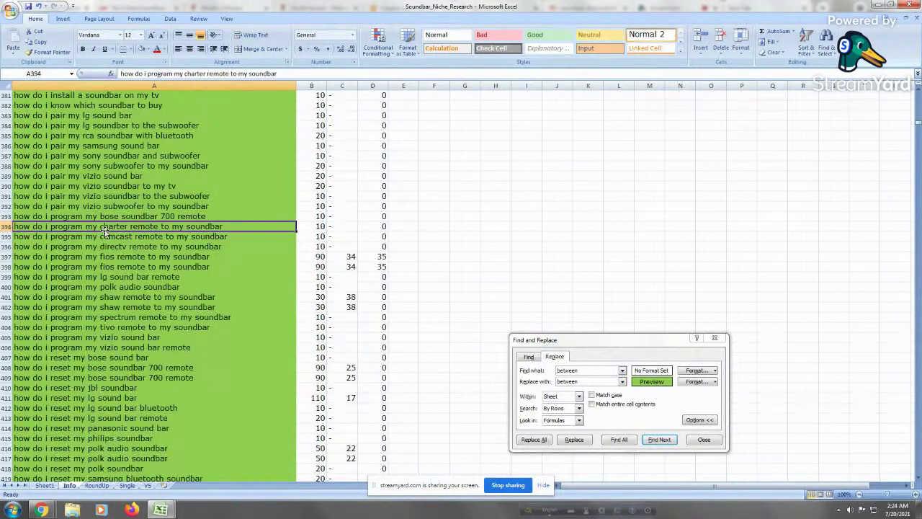
pyautogui.press('pagedown')
pyautogui.press('pagedown')
pyautogui.press('pagedown')
pyautogui.press('pagedown')
pyautogui.press('pagedown')
pyautogui.press('pagedown')
pyautogui.press('pagedown')
pyautogui.press('pagedown')
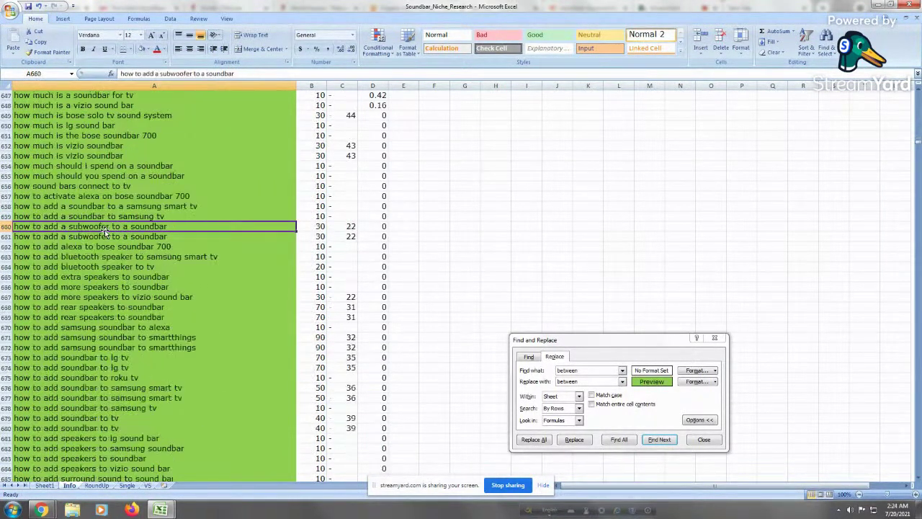
# Copy the how to keywords on the Info sheet from A657, how to activate alexa, down to A4543, how to wrap a soundbar box
pyautogui.press('pageup')
pyautogui.click(67, 204)
pyautogui.moveTo(65, 196); pyautogui.dragTo(56, 386)
pyautogui.scroll(-20, 56, 387)
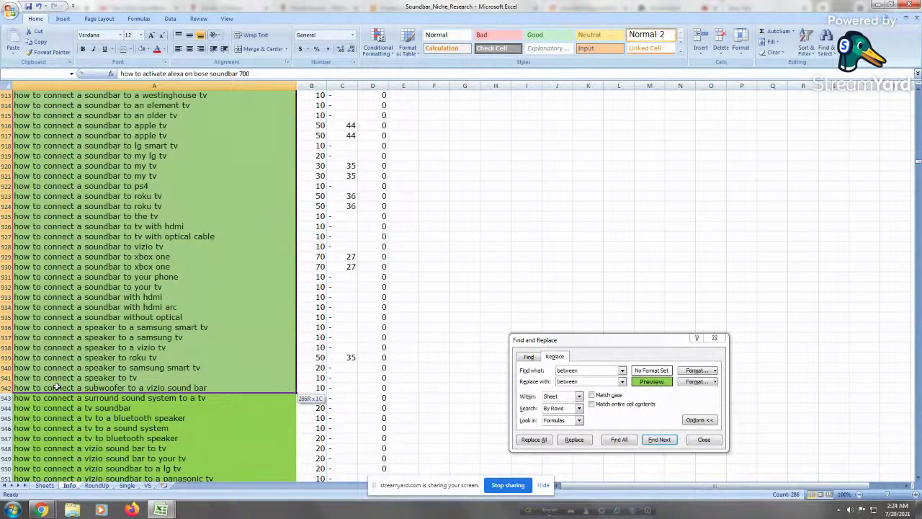
pyautogui.scroll(-20, 56, 386)
pyautogui.moveTo(56, 387); pyautogui.dragTo(56, 387)
pyautogui.scroll(-20, 56, 387)
pyautogui.scroll(-20, 56, 387)
pyautogui.scroll(-20, 57, 387)
pyautogui.scroll(20, 57, 386)
pyautogui.scroll(20, 56, 386)
pyautogui.scroll(-4, 56, 387)
pyautogui.scroll(-3, 56, 386)
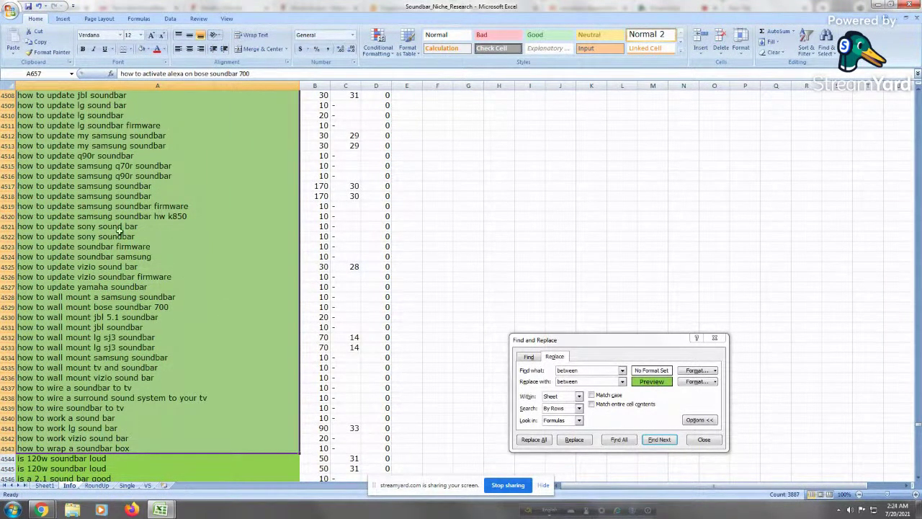
pyautogui.rightClick(72, 221)
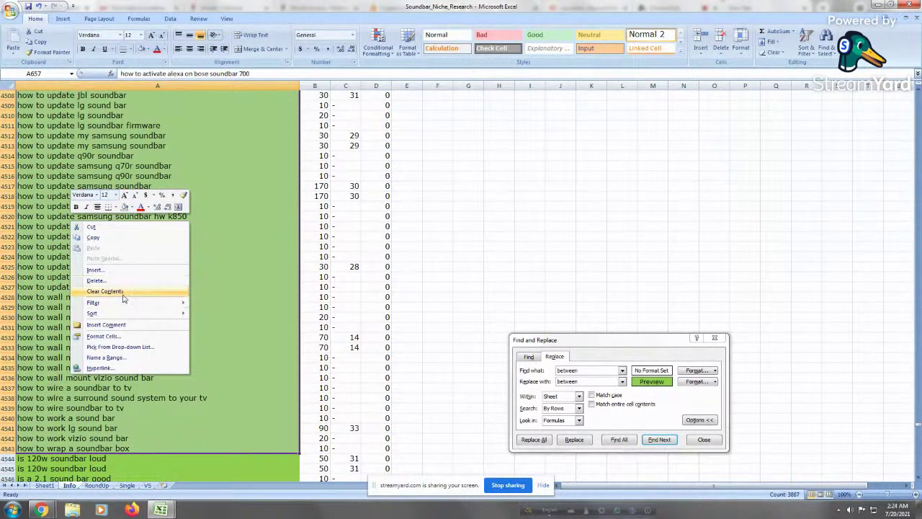
pyautogui.click(155, 237)
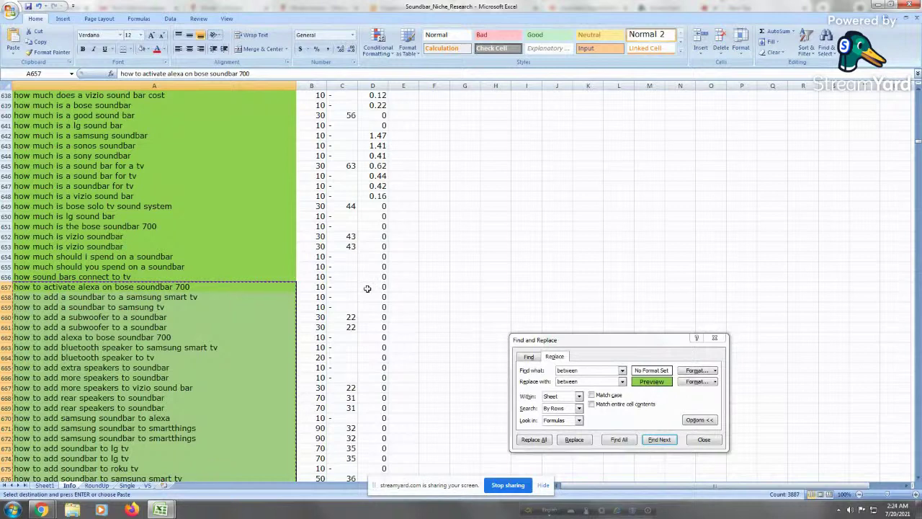
# Add a new sheet and paste the copied how to keywords starting at A1
pyautogui.click(165, 486)
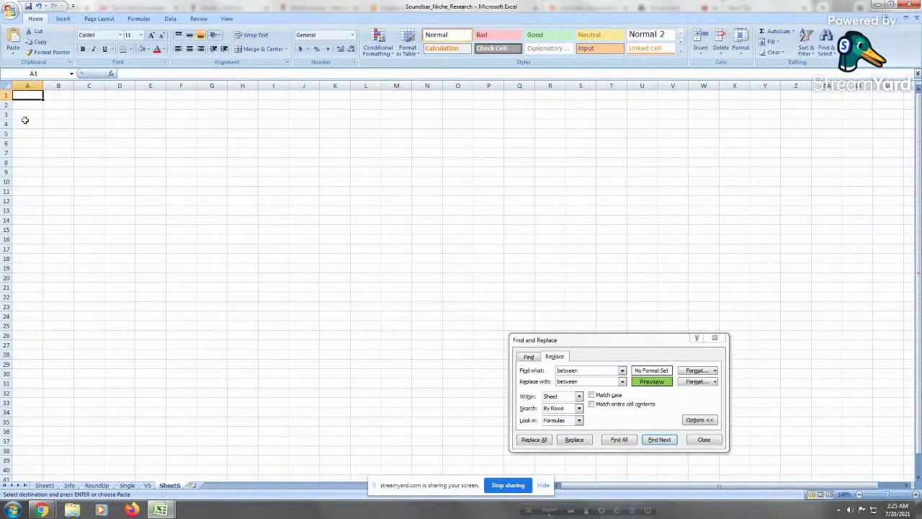
pyautogui.rightClick(28, 94)
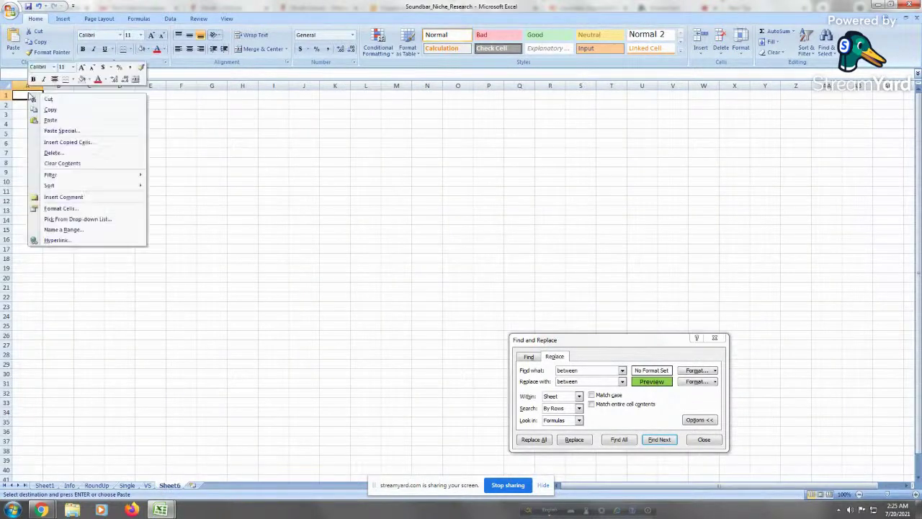
pyautogui.click(80, 121)
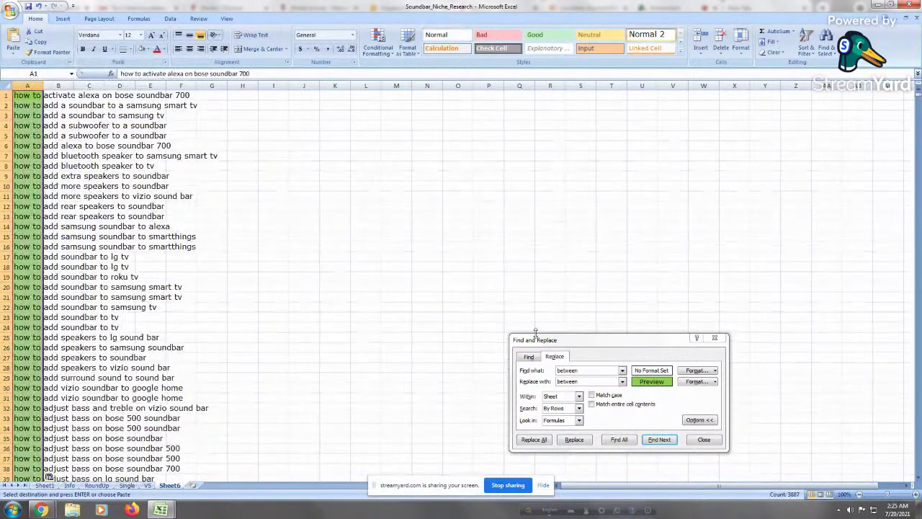
# Set how to as the replacement search text, widen Sheet6's column A, and check the end of the keyword list
pyautogui.click(560, 353)
pyautogui.moveTo(561, 340); pyautogui.dragTo(351, 210)
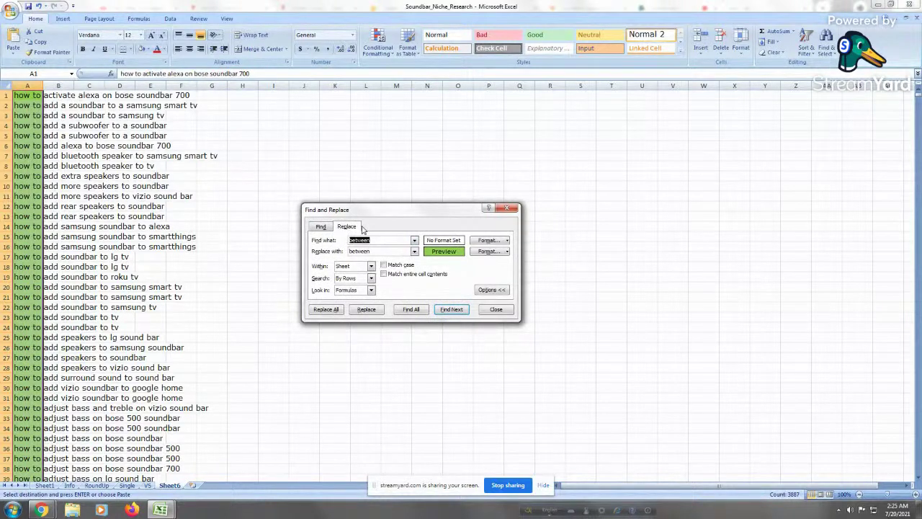
pyautogui.write('how to')
pyautogui.click(157, 208)
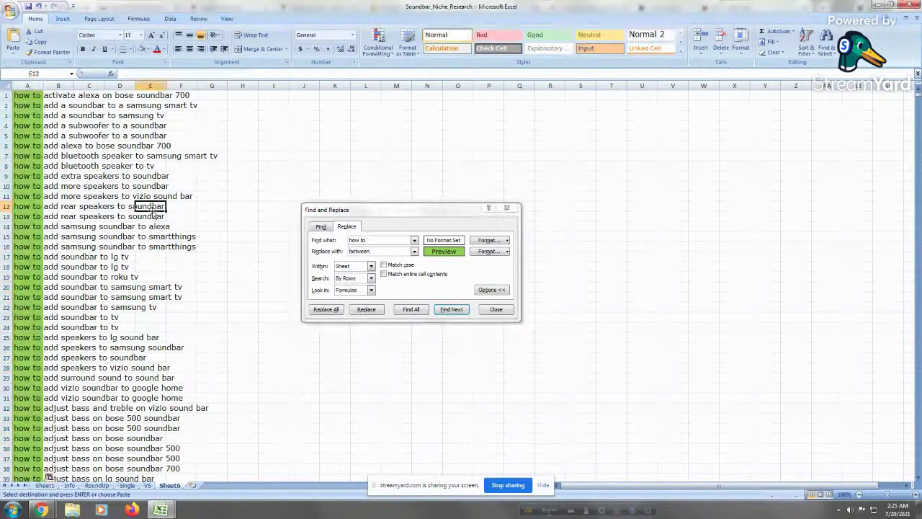
pyautogui.moveTo(43, 86); pyautogui.dragTo(178, 85)
pyautogui.click(35, 95)
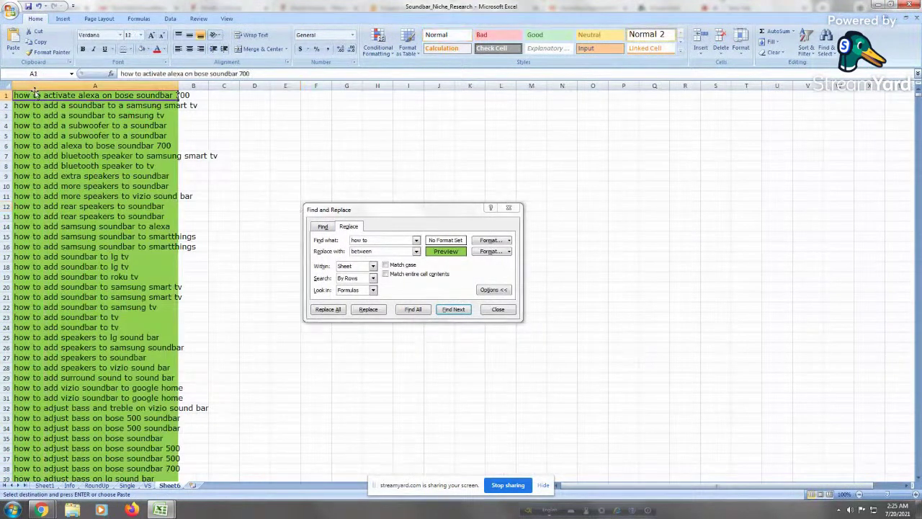
pyautogui.hotkey('ctrl', 'Down')
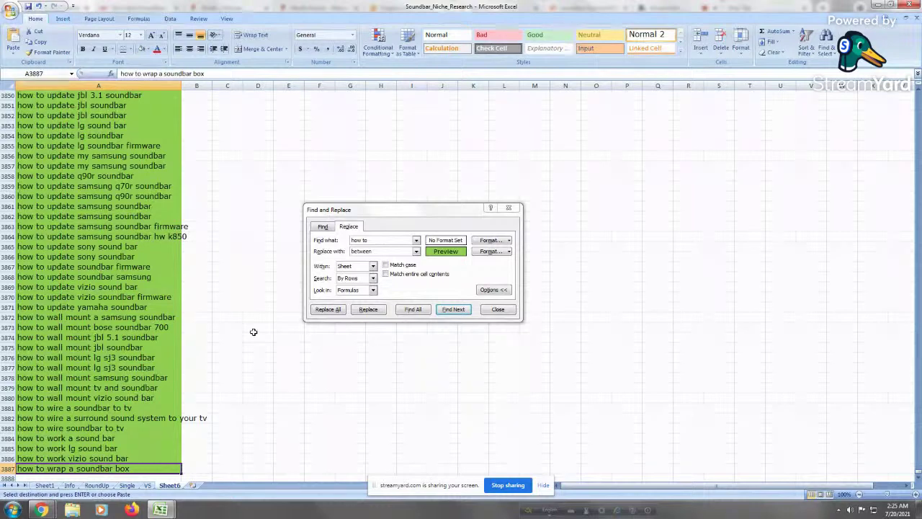
# Clear the green fill from the replacement format in Find and Replace
pyautogui.click(376, 240)
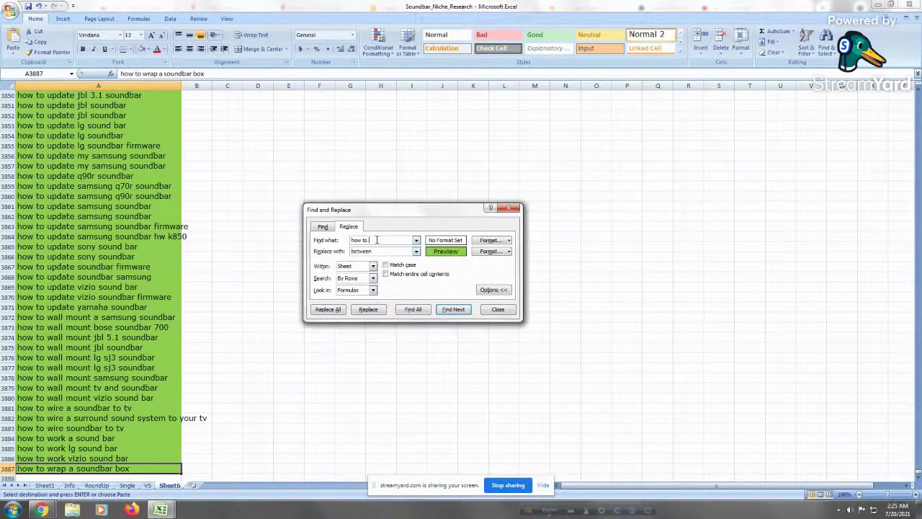
pyautogui.click(490, 250)
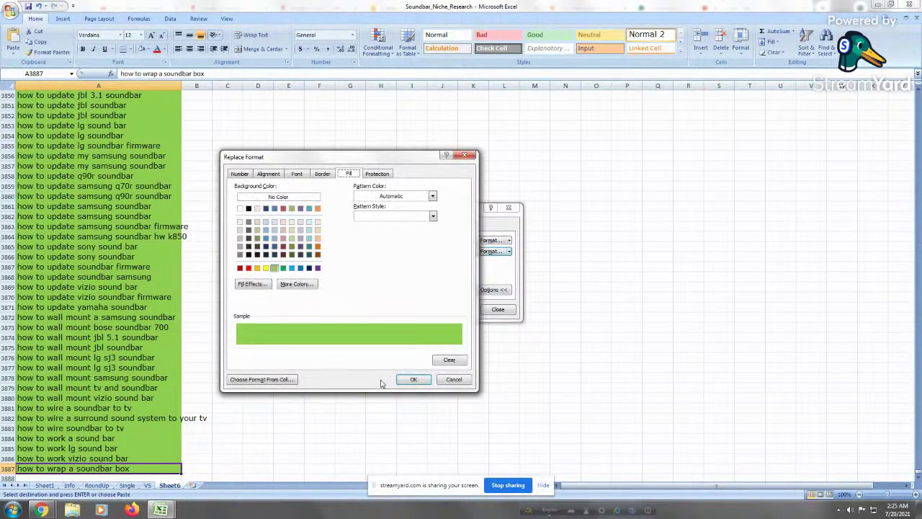
pyautogui.click(454, 362)
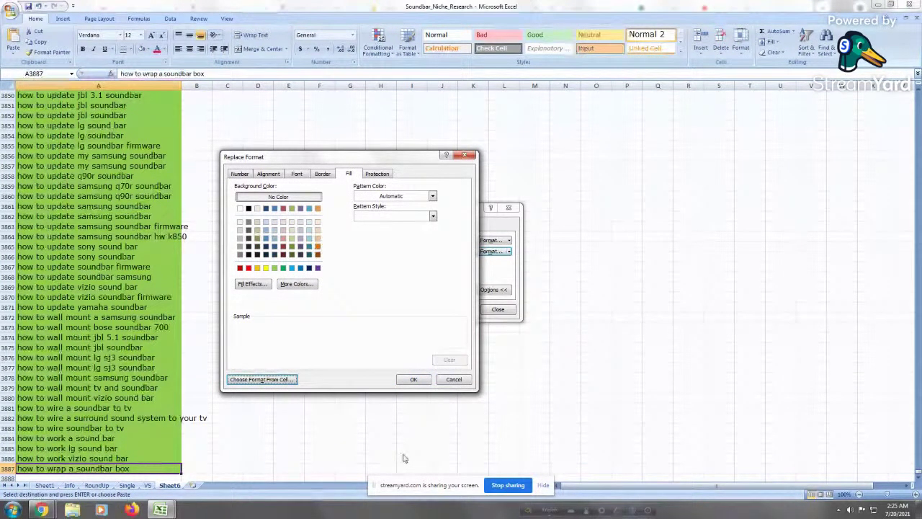
pyautogui.click(412, 379)
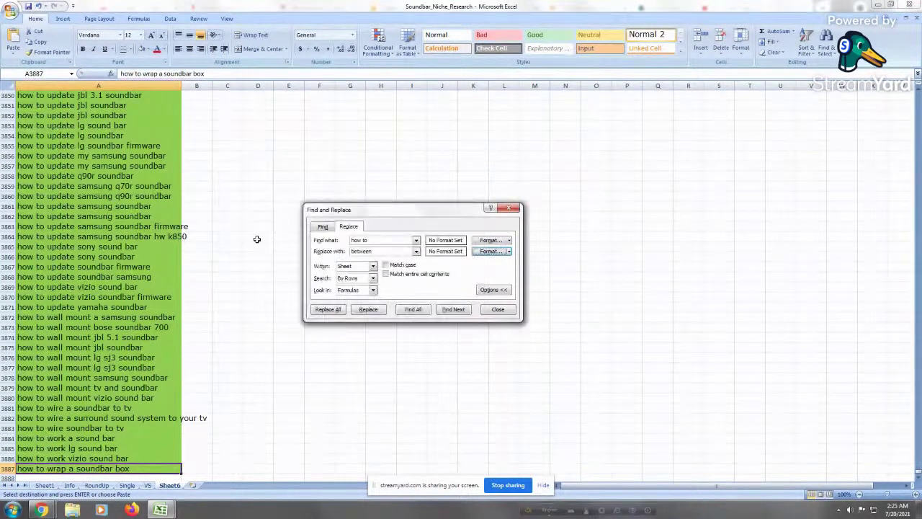
# Replace every how to with its trailing space by nothing on Sheet6 and review the last trimmed keywords
pyautogui.doubleClick(392, 250)
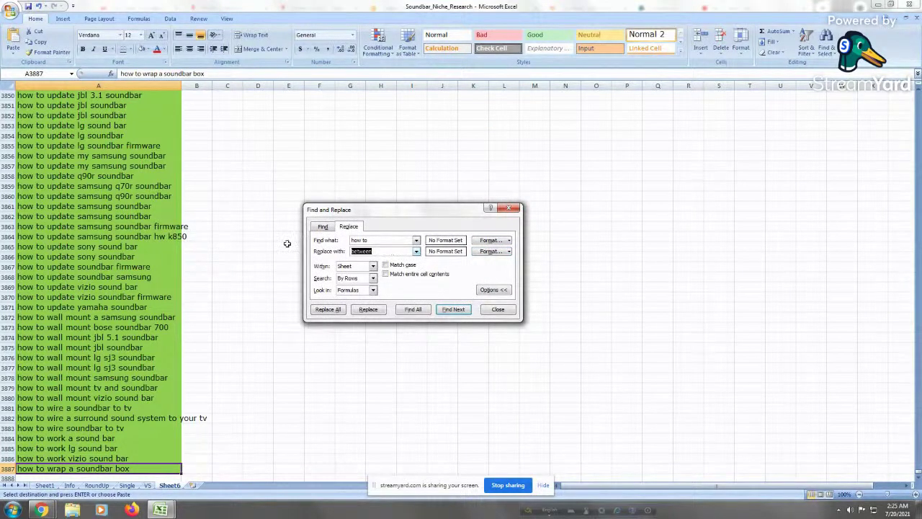
pyautogui.press('BackSpace')
pyautogui.click(328, 309)
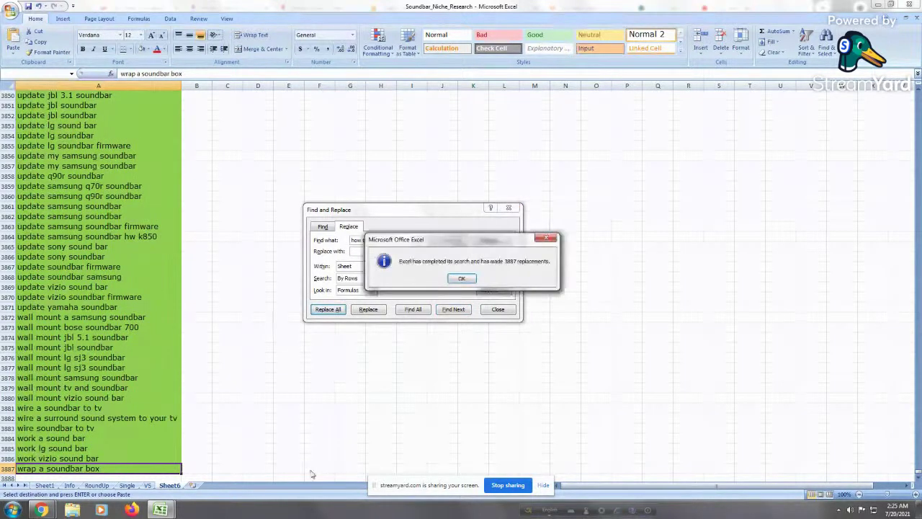
pyautogui.click(461, 278)
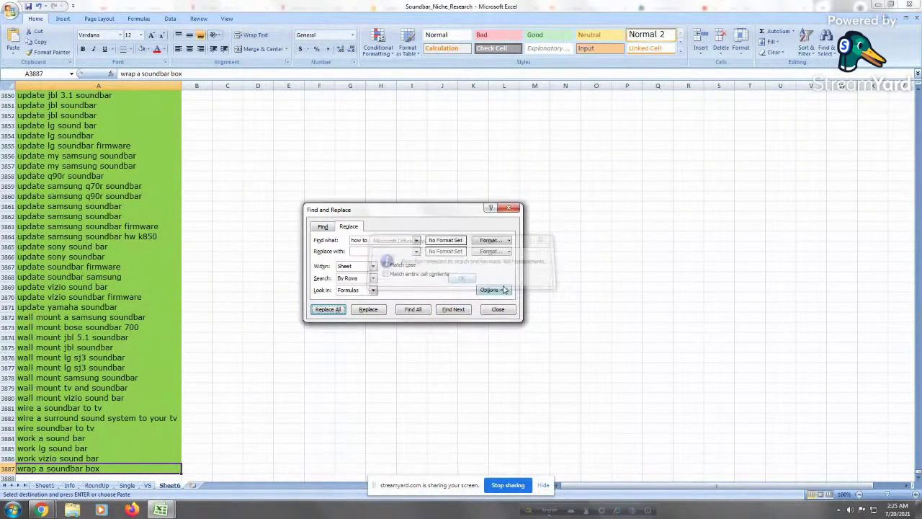
pyautogui.click(96, 215)
pyautogui.moveTo(61, 469); pyautogui.dragTo(84, 337)
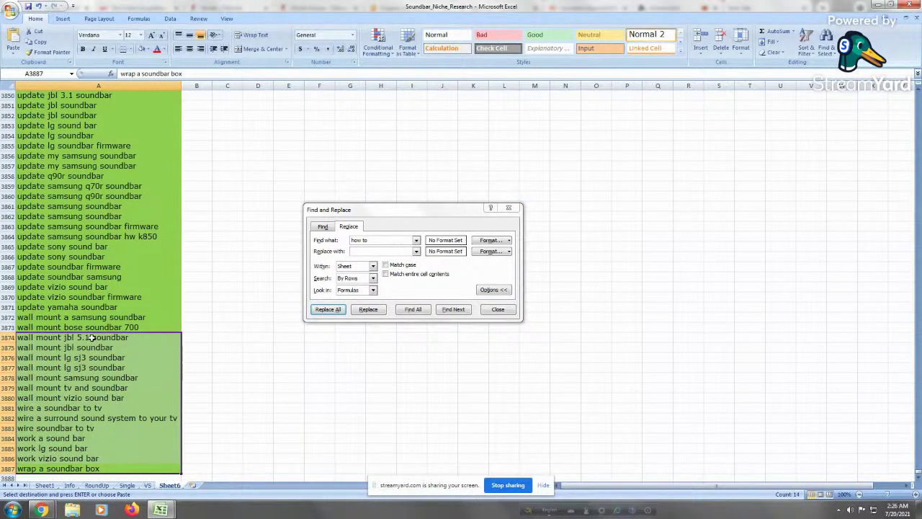
pyautogui.hotkey('ctrl', 'shift', 'Up')
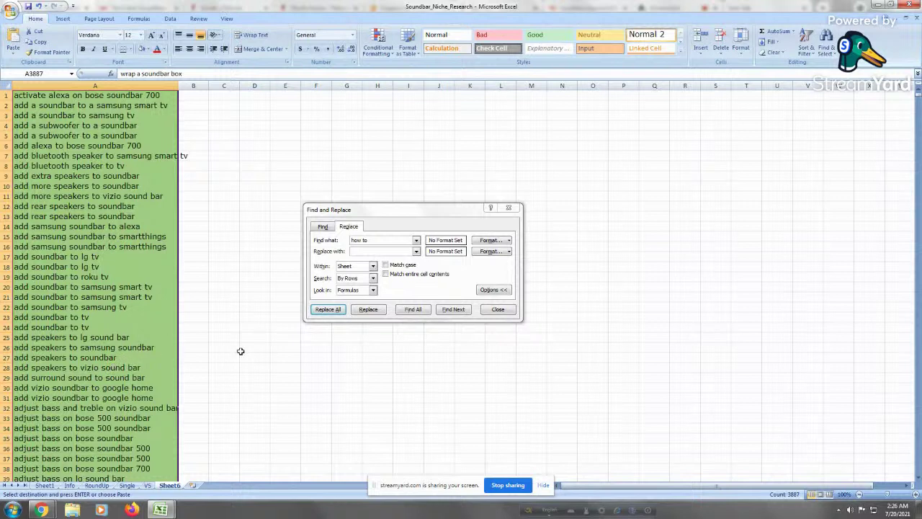
pyautogui.click(254, 324)
pyautogui.click(254, 266)
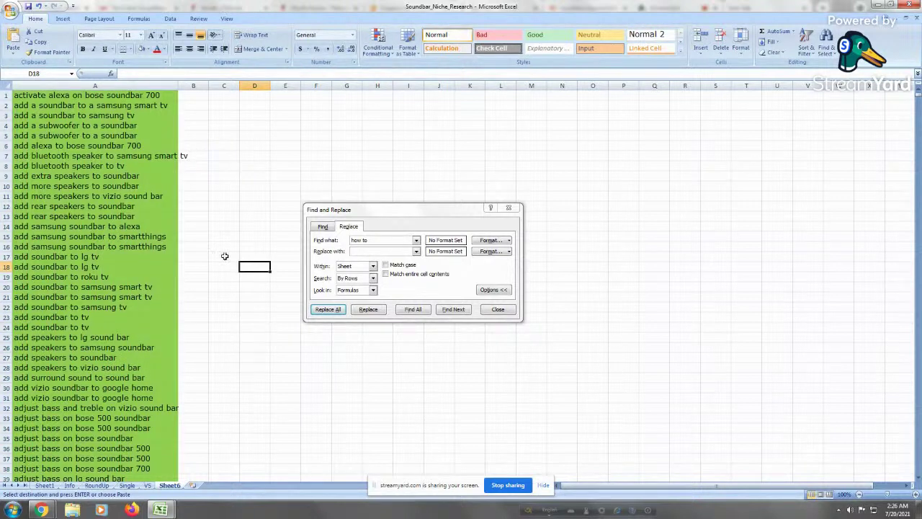
pyautogui.click(385, 250)
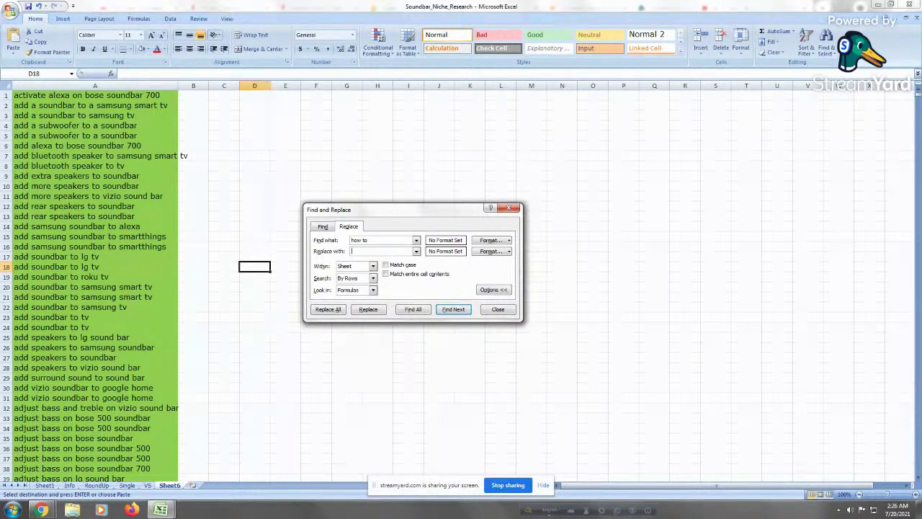
pyautogui.click(92, 278)
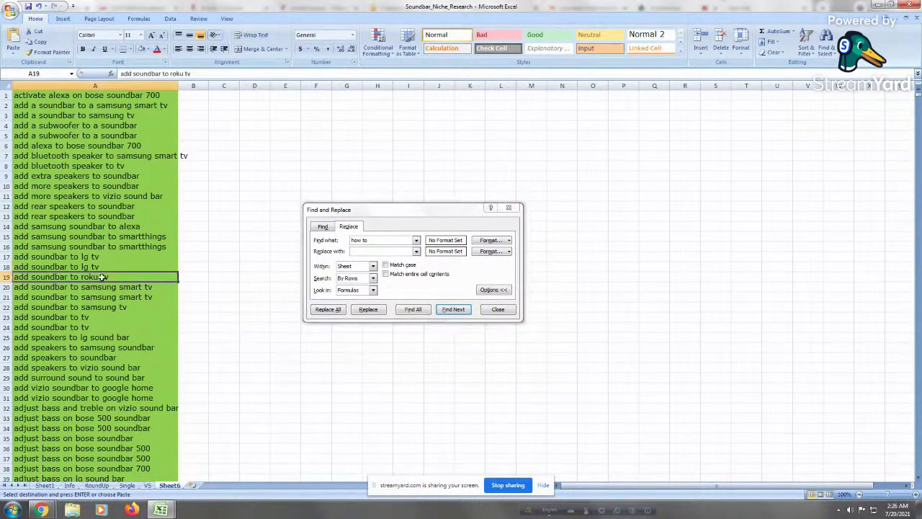
# Copy all the trimmed keywords in column A of Sheet6, from A1 to the end of the list
pyautogui.click(81, 95)
pyautogui.hotkey('ctrl', 'shift', 'Down')
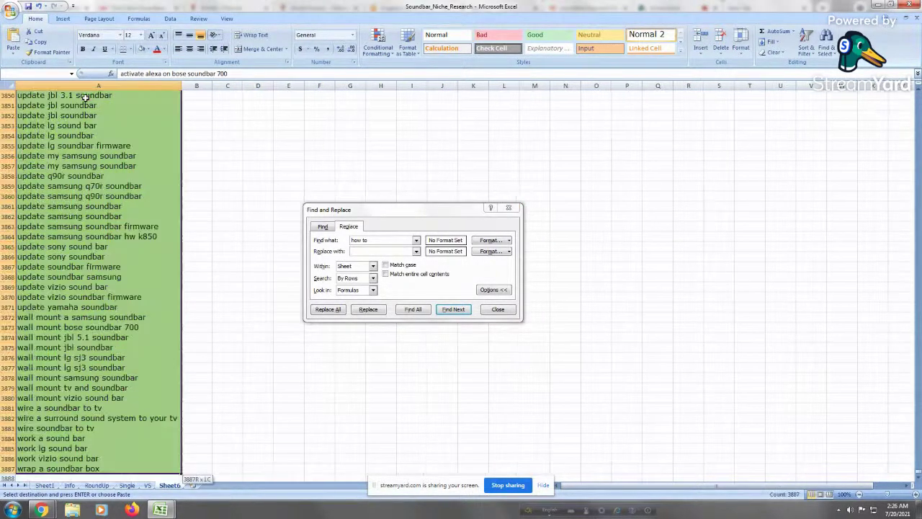
pyautogui.rightClick(110, 277)
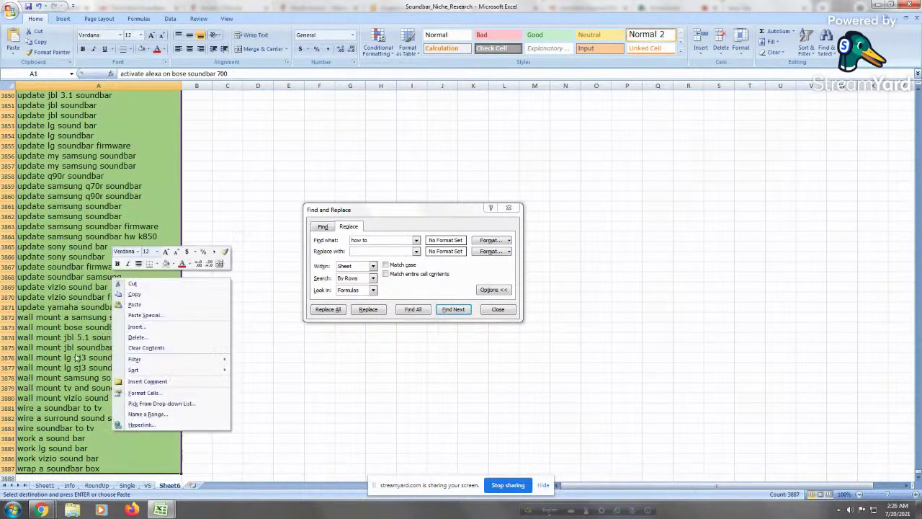
pyautogui.click(135, 294)
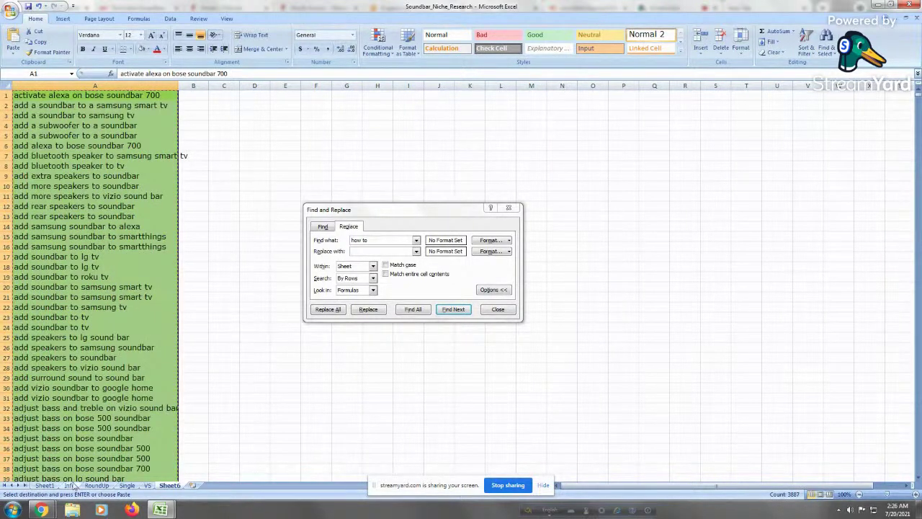
# Paste the copied keywords into column A of Sheet1 starting at A43257, leaving two blank rows below the last keyword
pyautogui.click(45, 485)
pyautogui.click(68, 186)
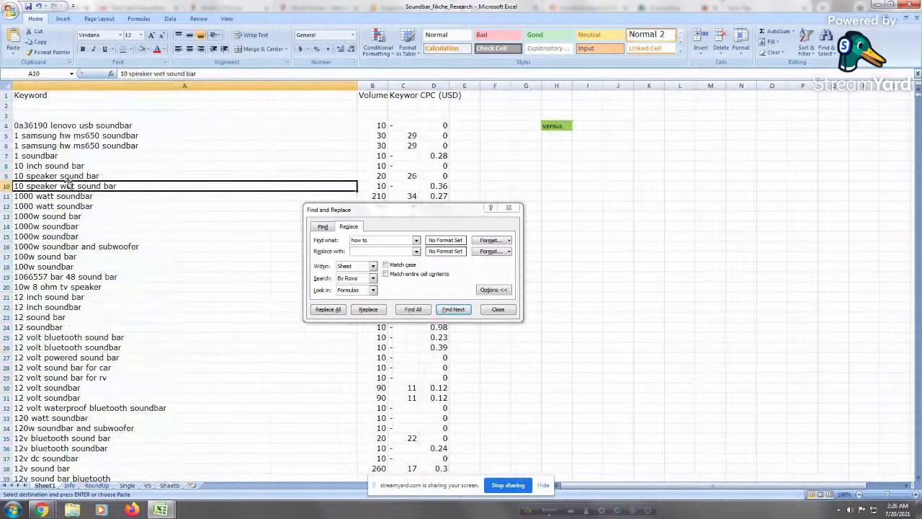
pyautogui.click(77, 126)
pyautogui.click(76, 248)
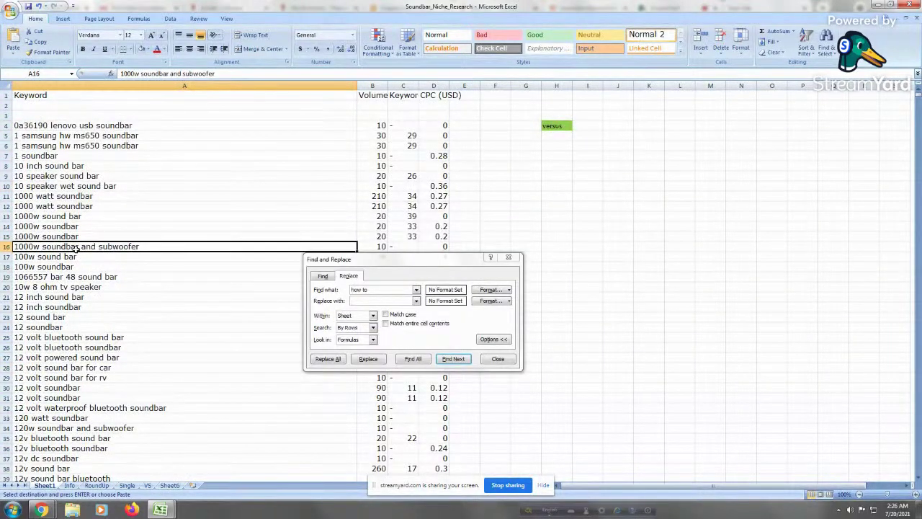
pyautogui.hotkey('ctrl', 'Down')
pyautogui.press('Down')
pyautogui.press('Down')
pyautogui.press('Down')
pyautogui.press('Down')
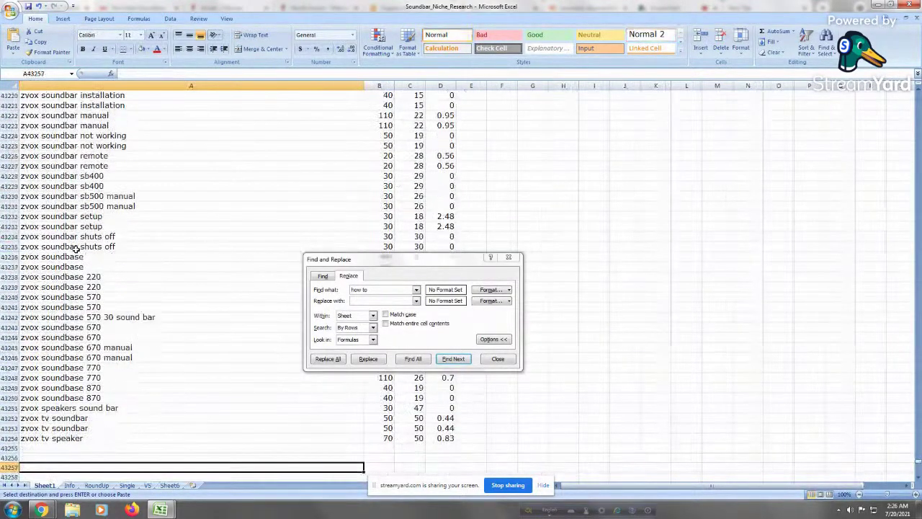
pyautogui.scroll(-3, 58, 230)
pyautogui.rightClick(52, 380)
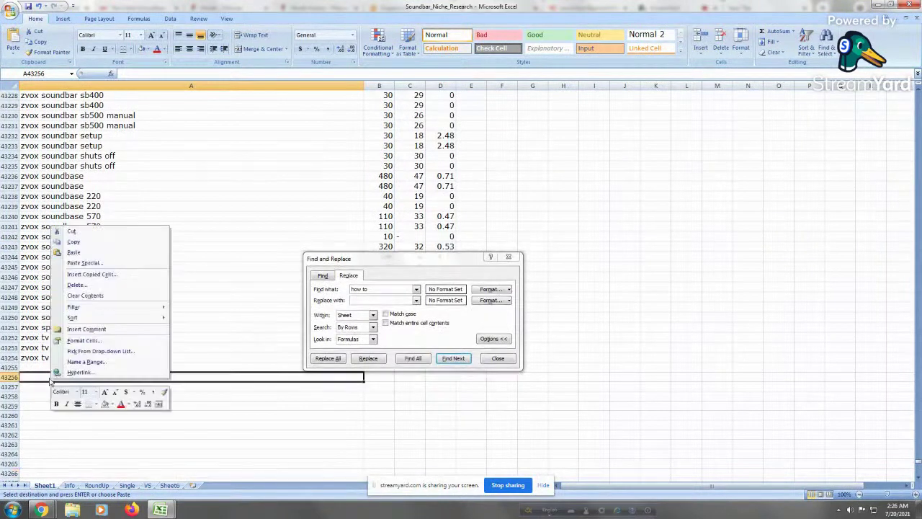
pyautogui.click(63, 422)
pyautogui.click(64, 387)
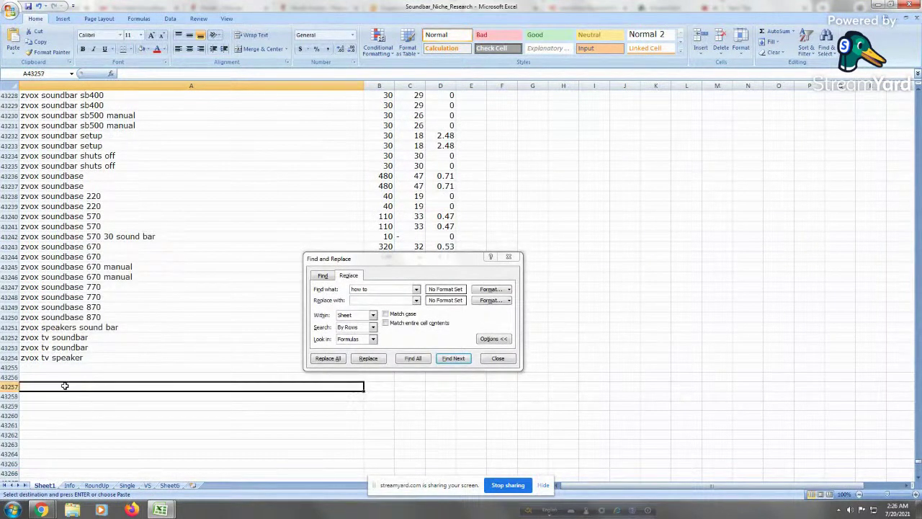
pyautogui.rightClick(67, 387)
pyautogui.click(89, 259)
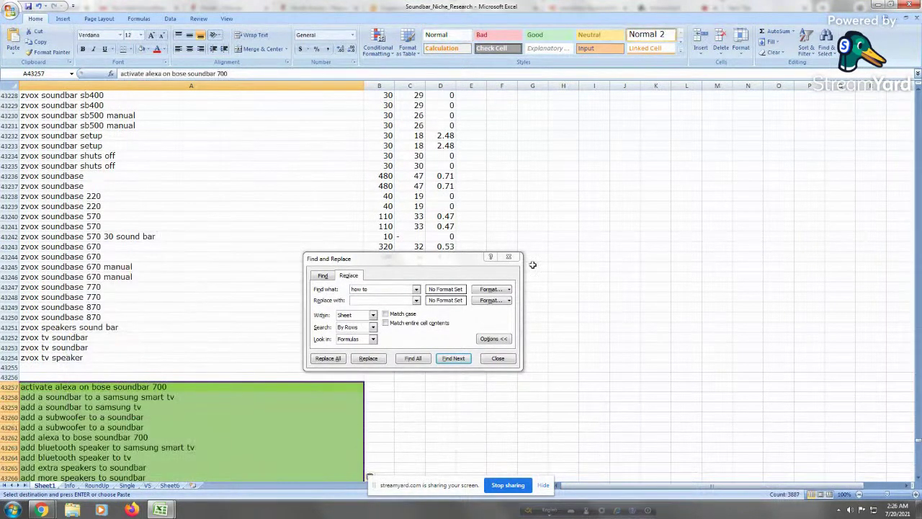
# Highlight the duplicate values in column A of Sheet1 with conditional formatting
pyautogui.click(120, 246)
pyautogui.click(155, 86)
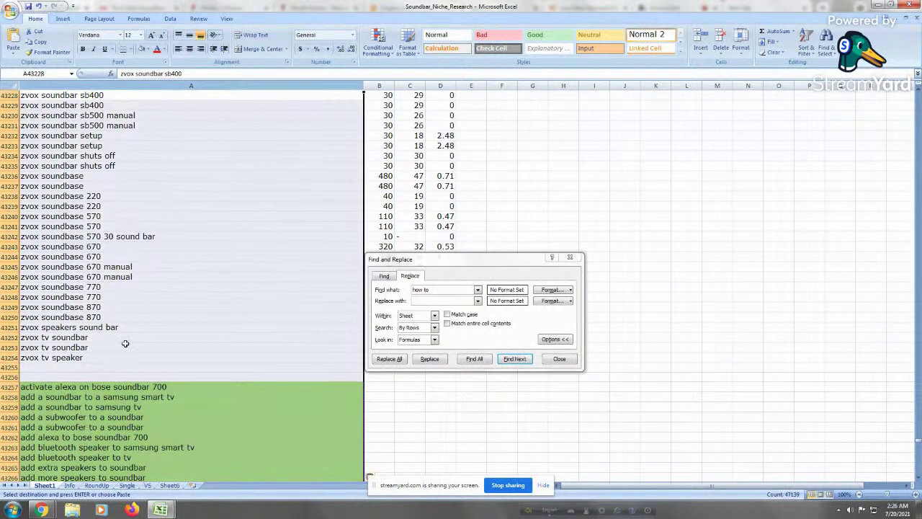
pyautogui.click(377, 43)
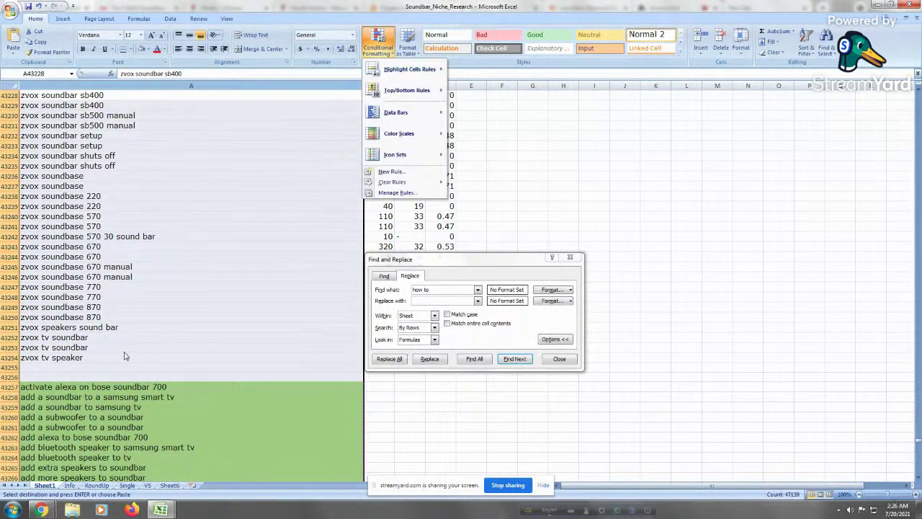
pyautogui.moveTo(426, 70)
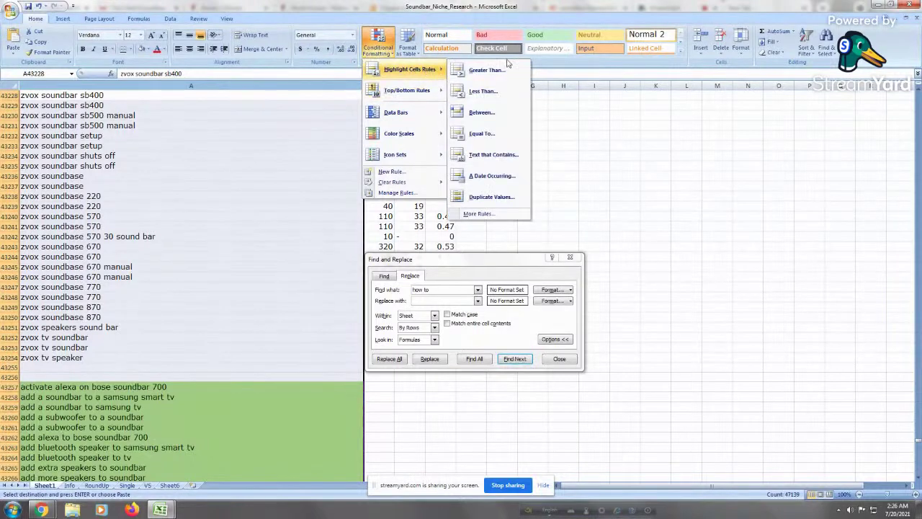
pyautogui.click(492, 197)
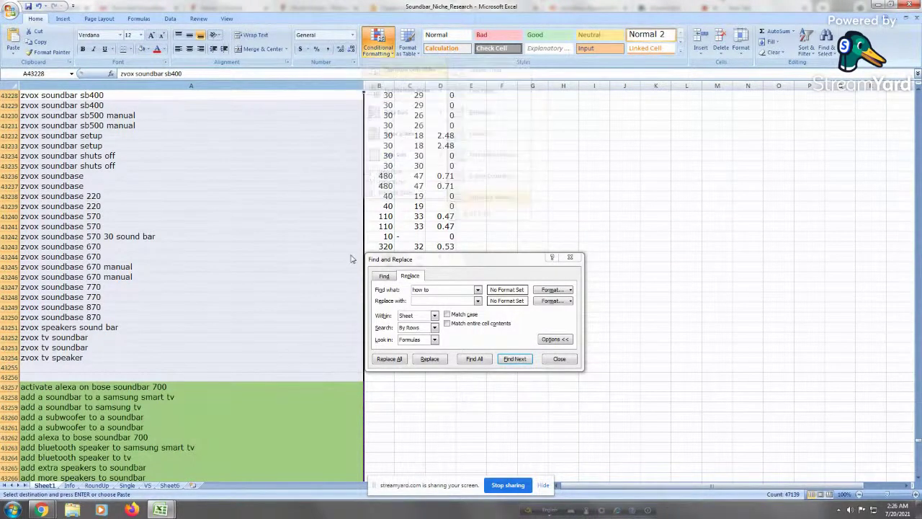
pyautogui.click(373, 295)
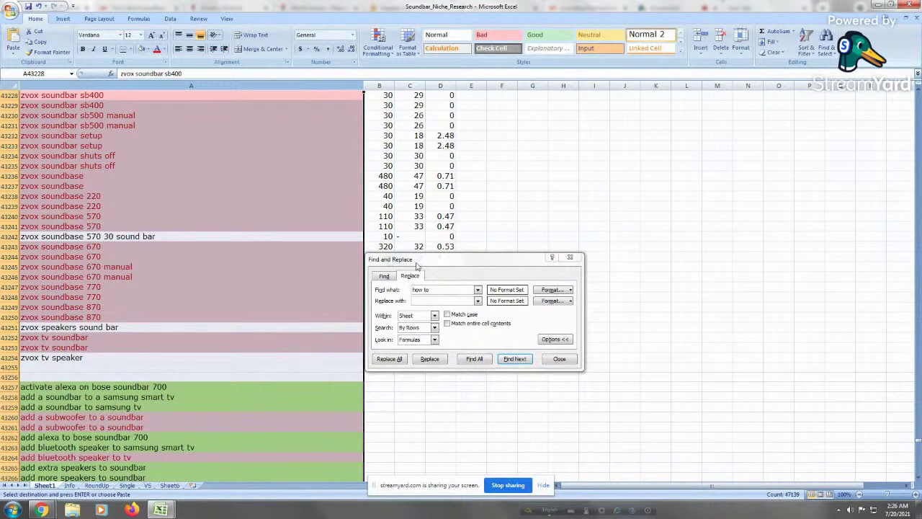
# Remove duplicates from Sheet1's original keyword list, from zvox tv speaker up to A4, expanding the selection to the adjacent data columns
pyautogui.moveTo(416, 267); pyautogui.dragTo(573, 362)
pyautogui.click(79, 287)
pyautogui.click(116, 358)
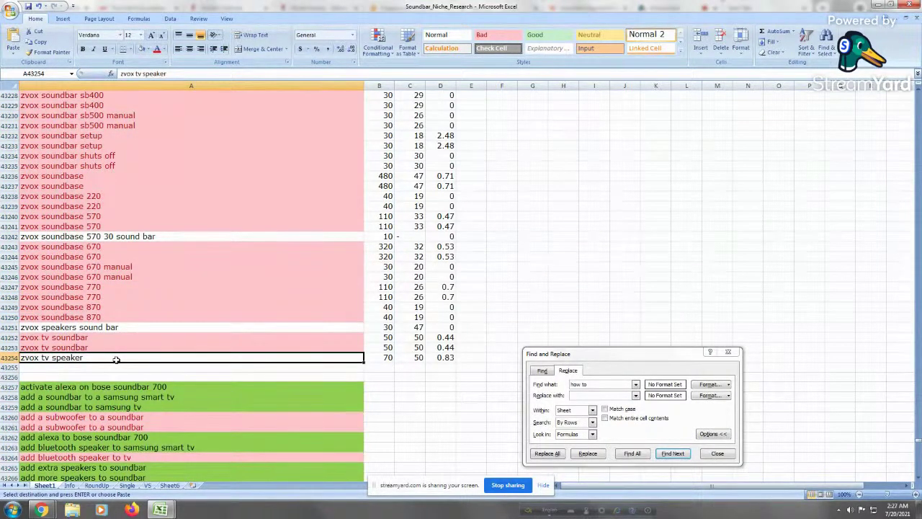
pyautogui.hotkey('ctrl', 'shift', 'Up')
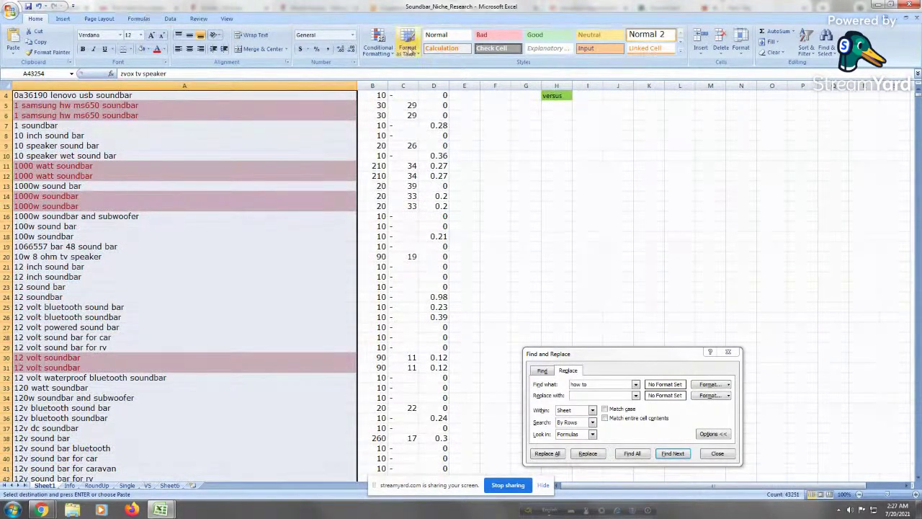
pyautogui.click(173, 20)
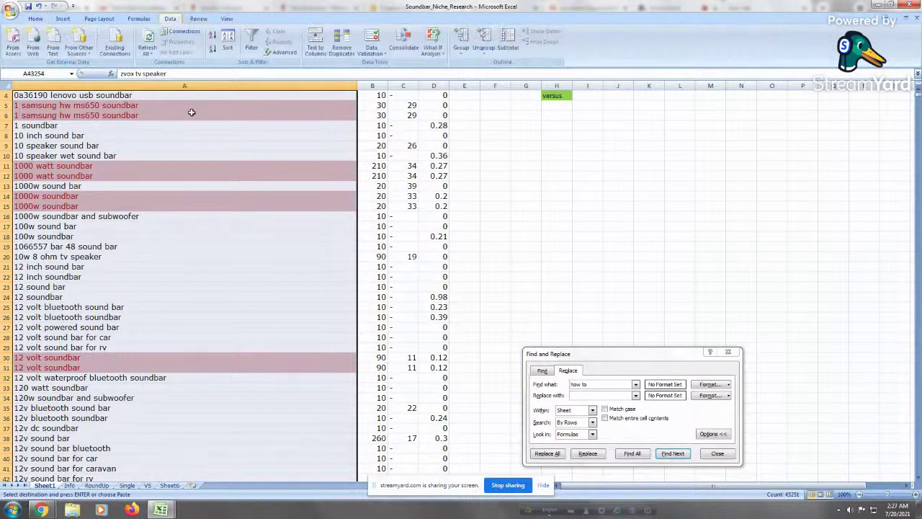
pyautogui.click(341, 43)
pyautogui.click(365, 302)
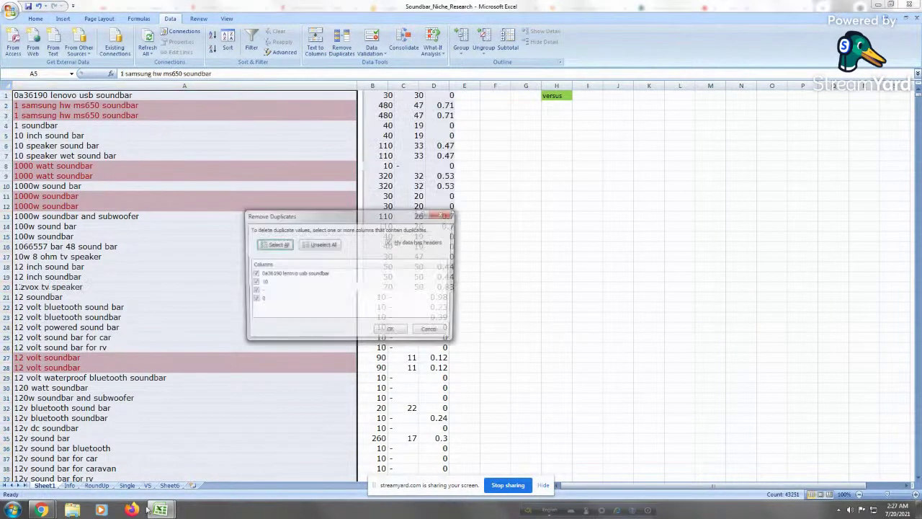
pyautogui.click(385, 331)
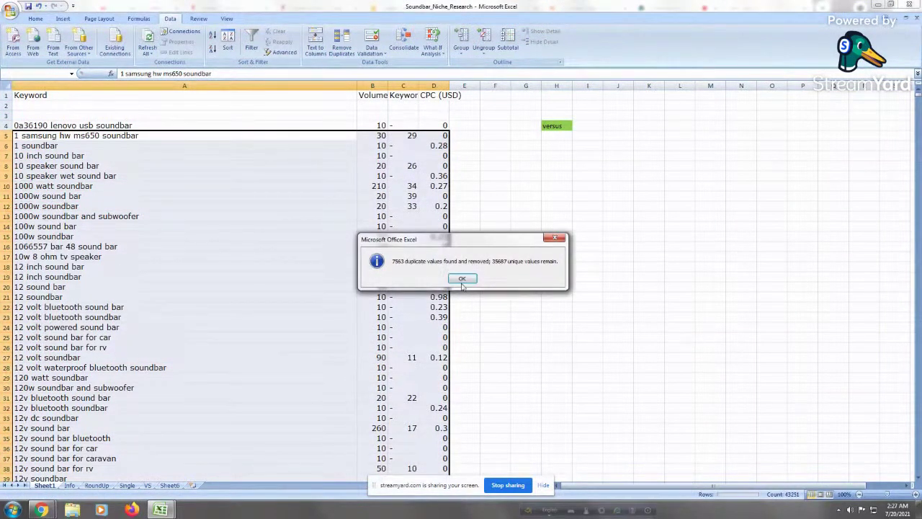
pyautogui.click(462, 278)
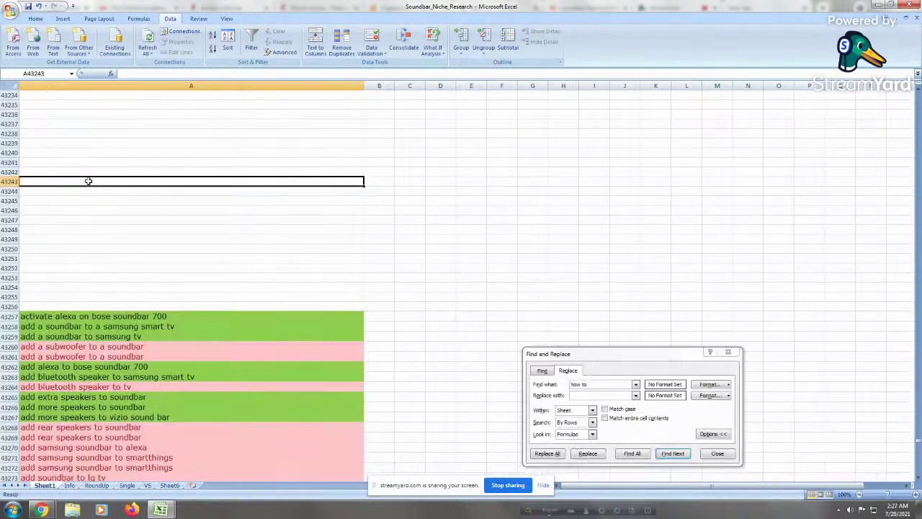
# Delete the empty rows between the end of the deduplicated keyword list and the pasted green keywords on Sheet1
pyautogui.click(5, 296)
pyautogui.moveTo(4, 296)
pyautogui.mouseDown()
pyautogui.moveTo(10, 152)
pyautogui.moveTo(4, 296)
pyautogui.mouseUp()
pyautogui.hotkey('ctrl', 'shift', 'Up')
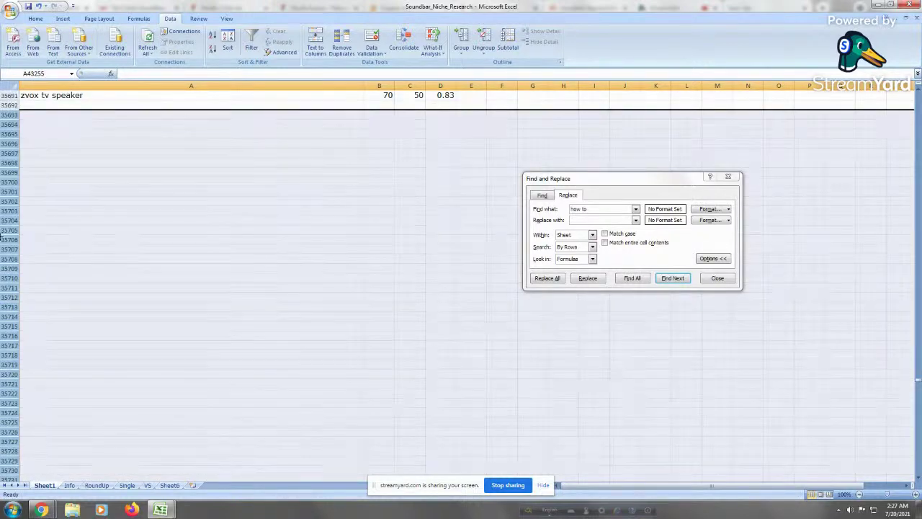
pyautogui.rightClick(4, 234)
pyautogui.click(28, 296)
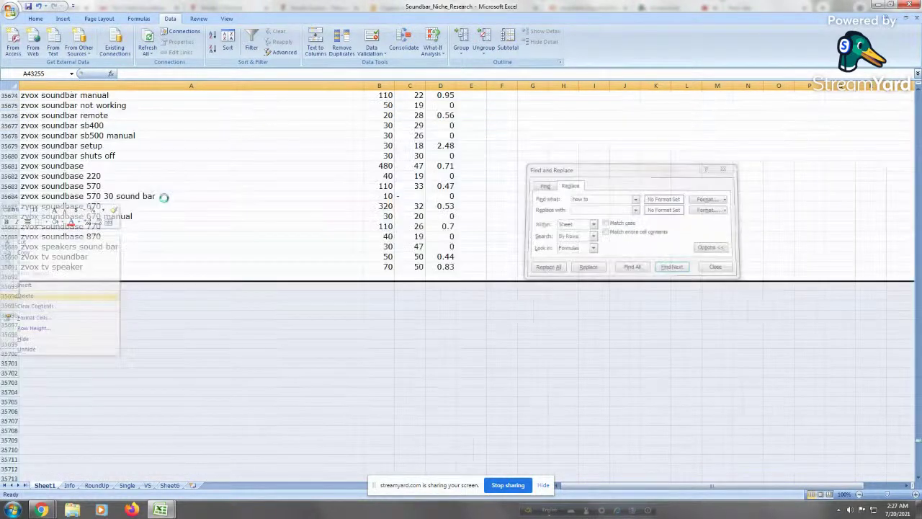
# Examine the end of the deduplicated list and the pasted keywords below it to see which ones are highlighted as duplicates
pyautogui.moveTo(85, 265); pyautogui.dragTo(85, 209)
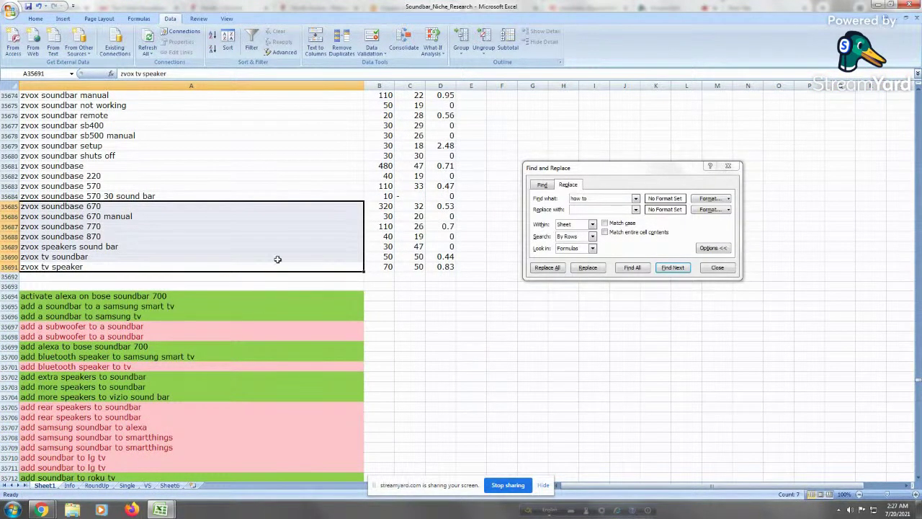
pyautogui.click(197, 215)
pyautogui.click(193, 247)
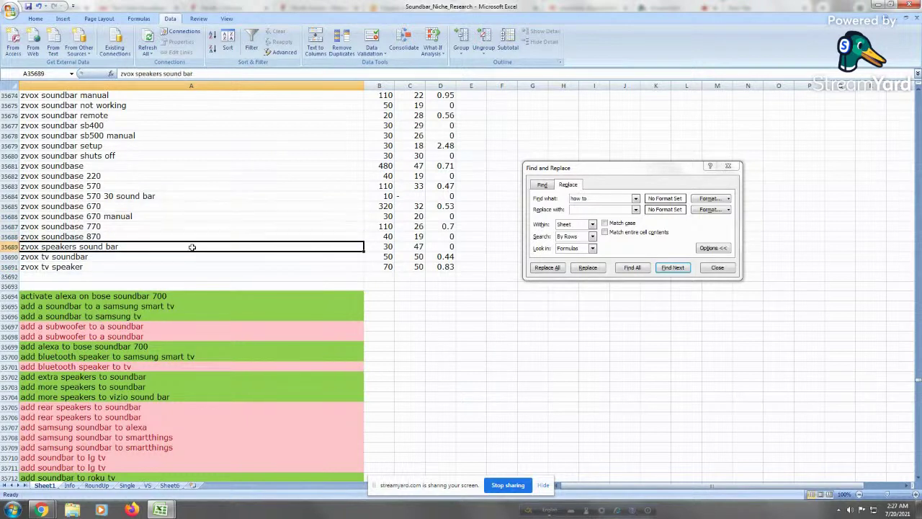
pyautogui.click(162, 268)
pyautogui.moveTo(162, 268); pyautogui.dragTo(173, 139)
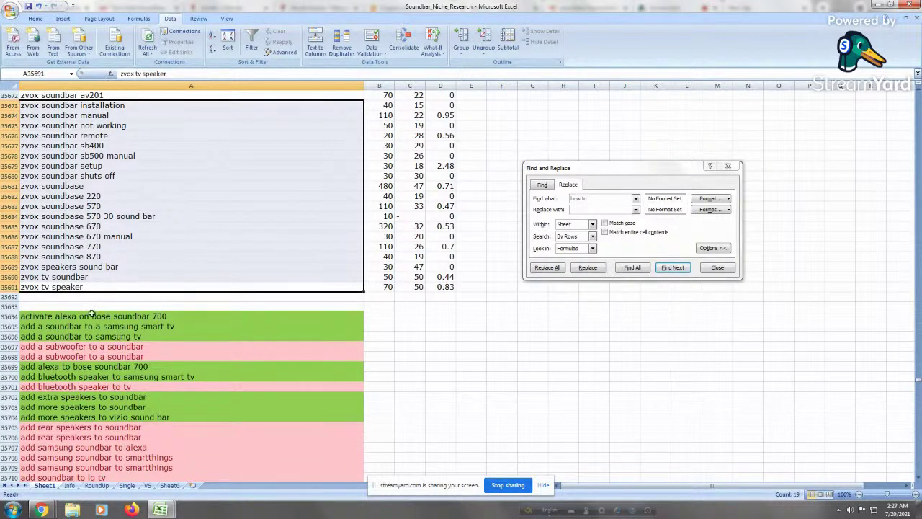
pyautogui.click(95, 286)
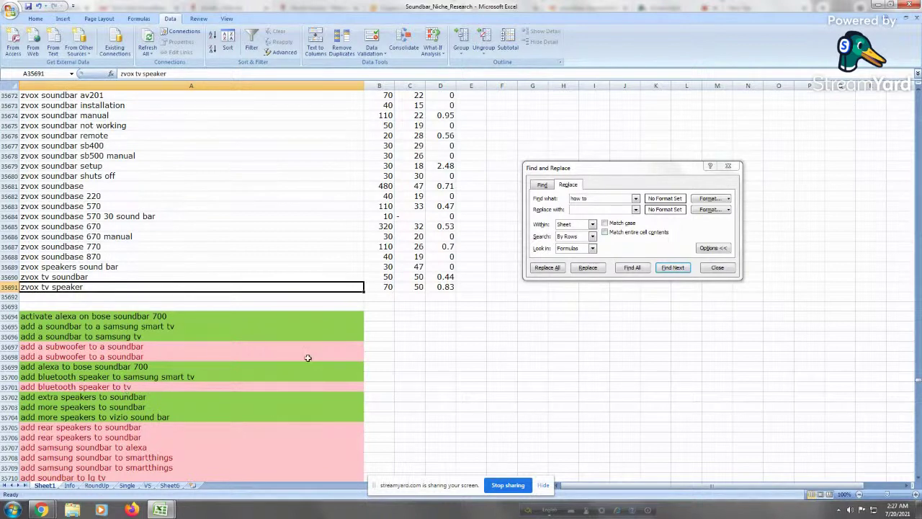
pyautogui.click(64, 316)
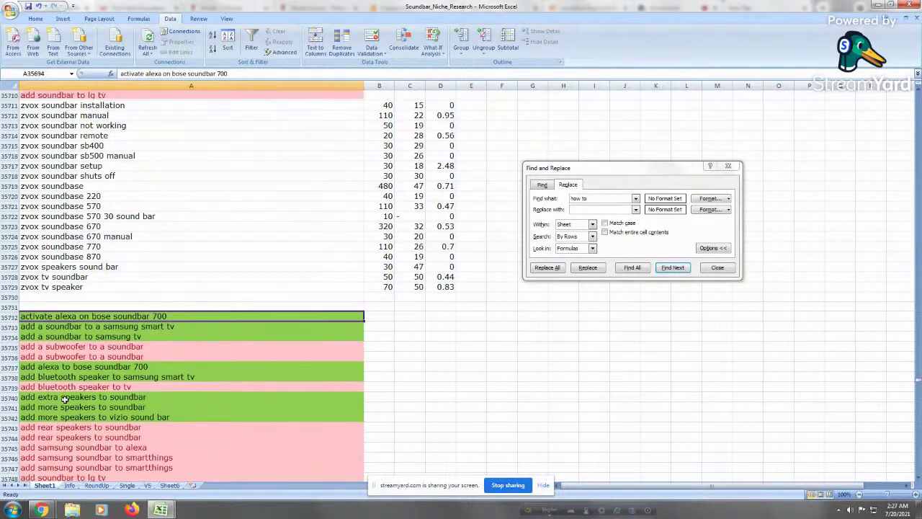
pyautogui.press('pagedown')
pyautogui.press('pagedown')
pyautogui.press('pagedown')
pyautogui.press('pagedown')
pyautogui.press('pagedown')
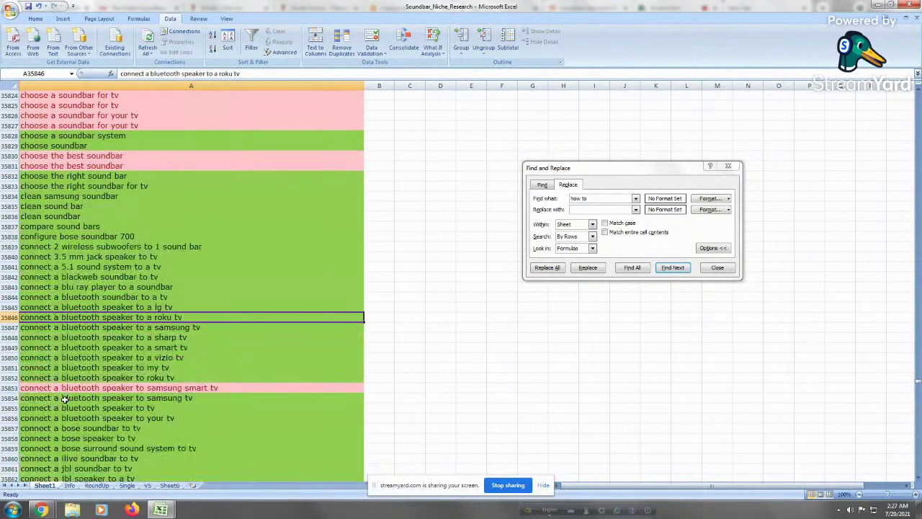
pyautogui.press('pagedown')
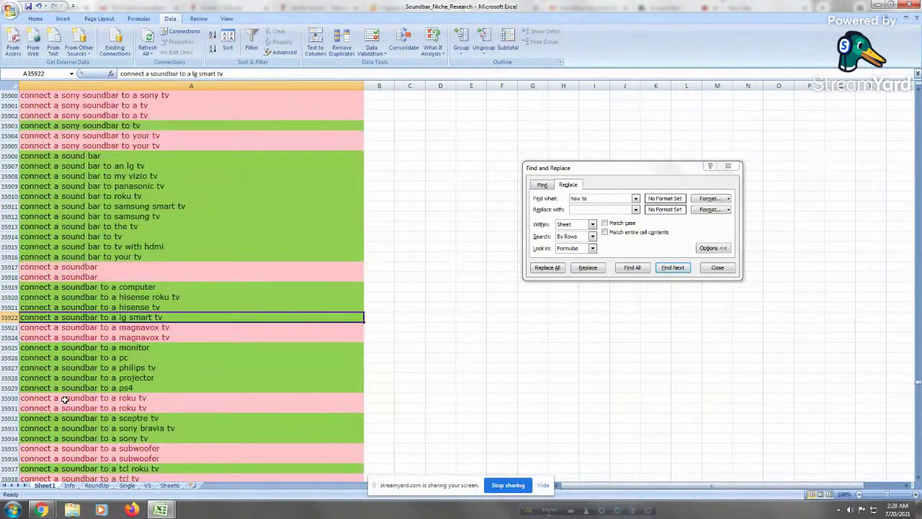
pyautogui.click(77, 265)
pyautogui.click(94, 99)
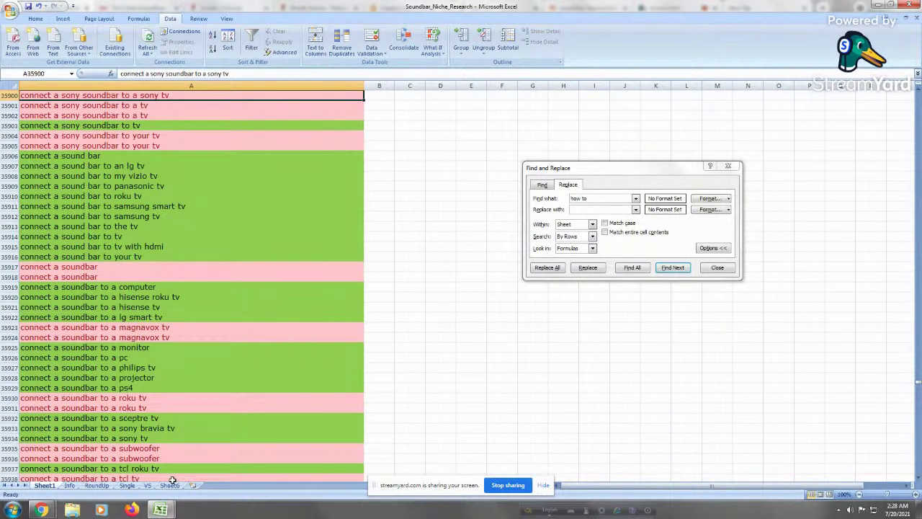
pyautogui.click(105, 146)
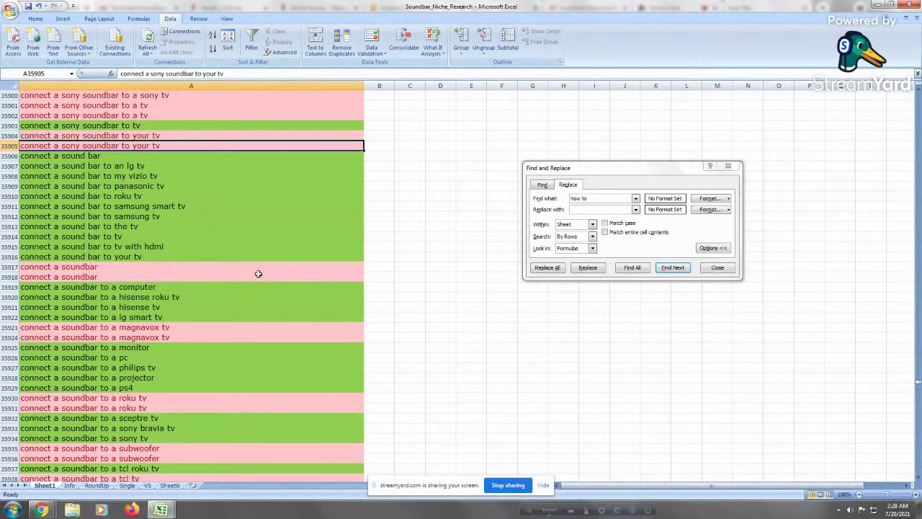
# Remove duplicates from column A within the pasted green keyword list on Sheet1, from activate alexa on bose soundbar 700 down to wrap a soundbar box
pyautogui.click(159, 193)
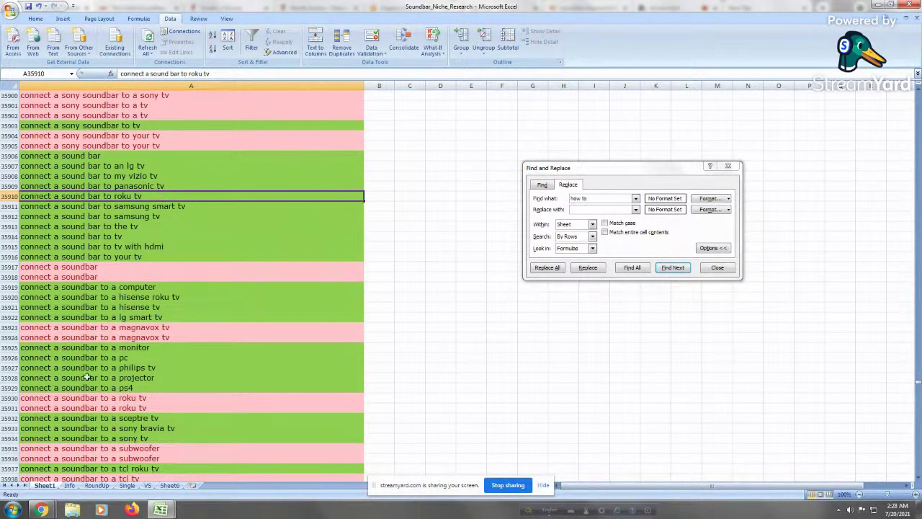
pyautogui.click(103, 177)
pyautogui.click(108, 156)
pyautogui.hotkey('ctrl', 'Up')
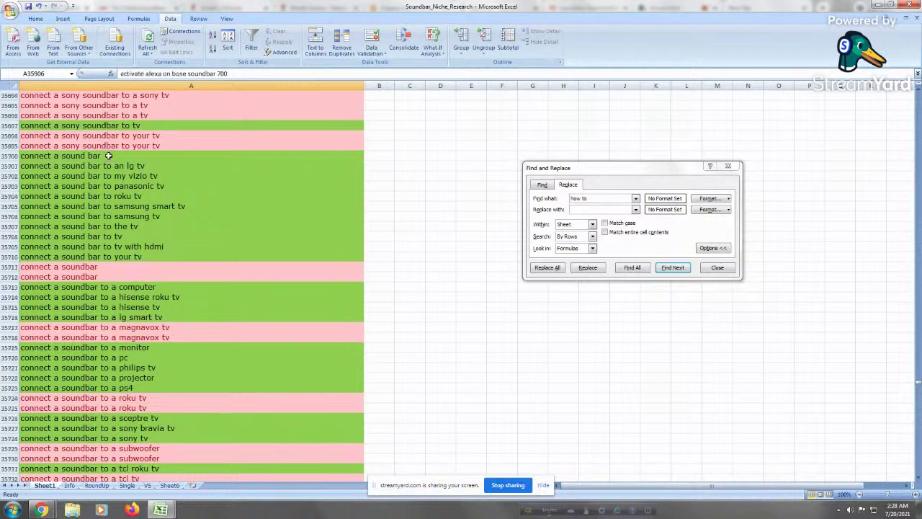
pyautogui.hotkey('ctrl', 'Up')
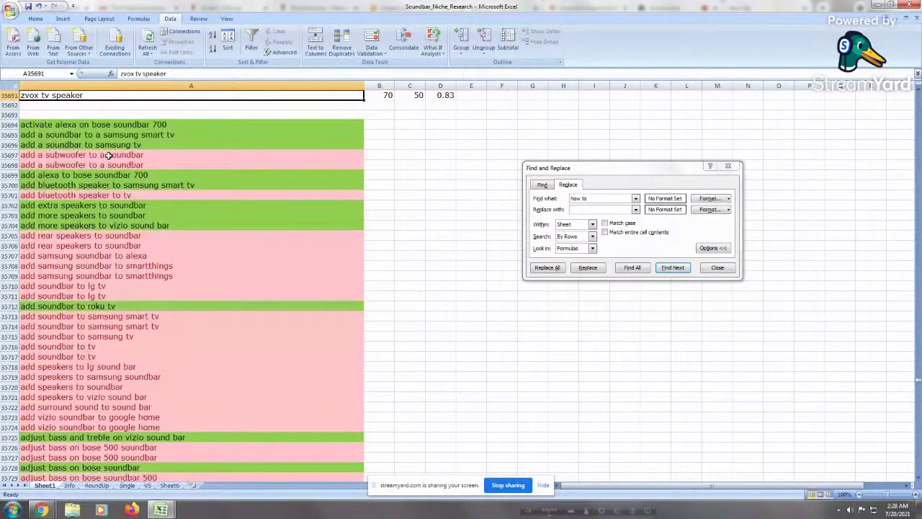
pyautogui.click(154, 393)
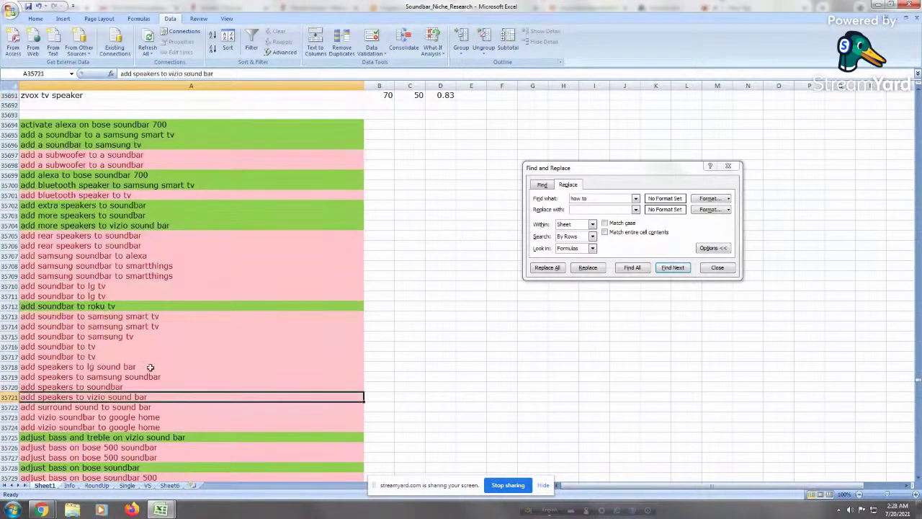
pyautogui.click(145, 128)
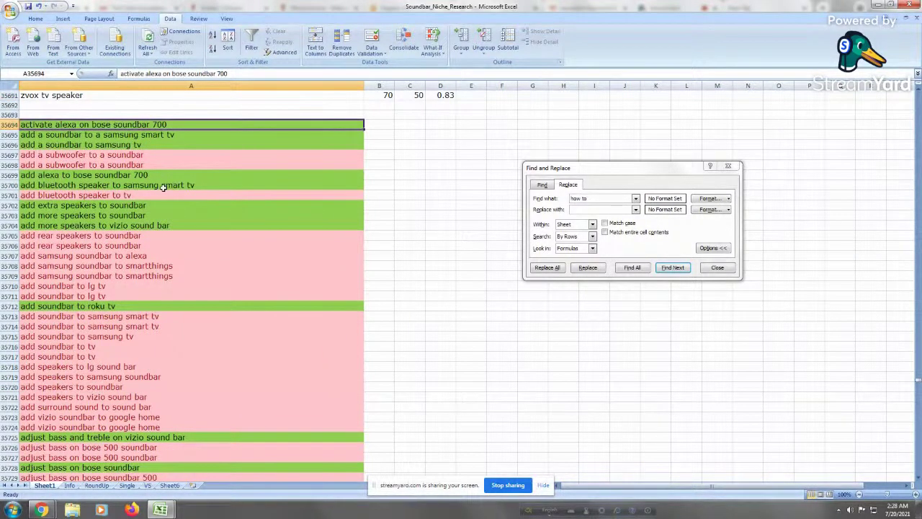
pyautogui.hotkey('ctrl', 'shift', 'Down')
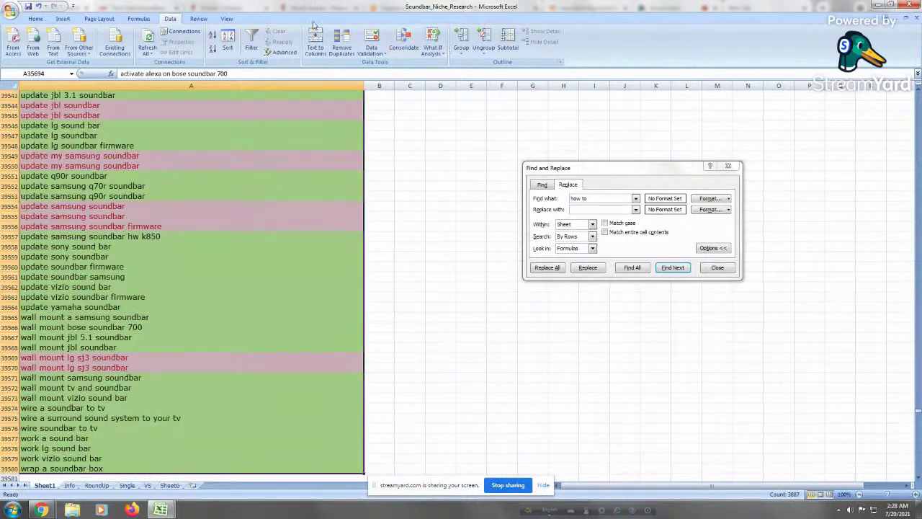
pyautogui.click(346, 45)
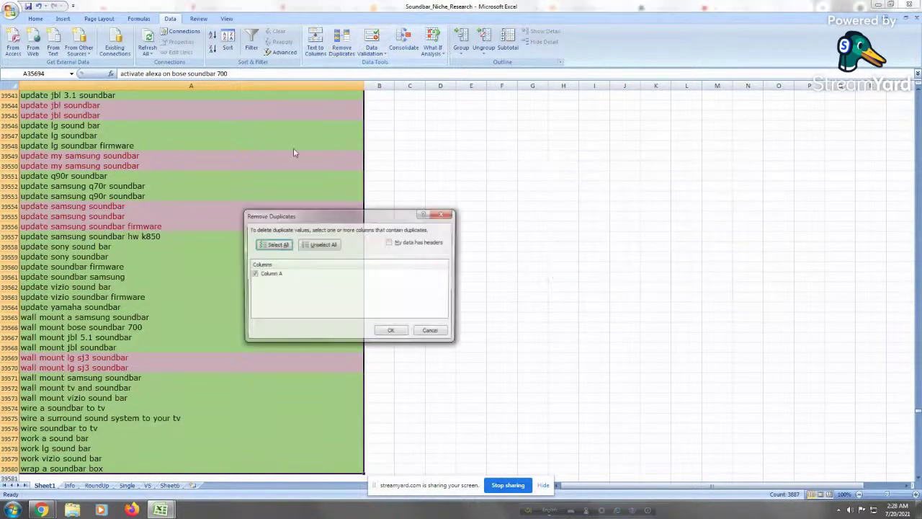
pyautogui.click(397, 335)
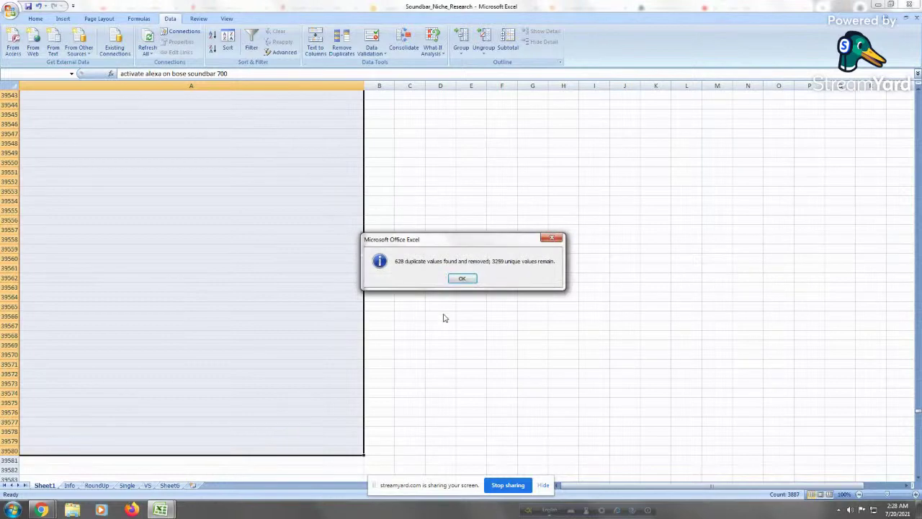
# Finish the duplicate removal and return to the first entry of the lower keyword block in column A of Sheet1
pyautogui.click(461, 280)
pyautogui.click(94, 212)
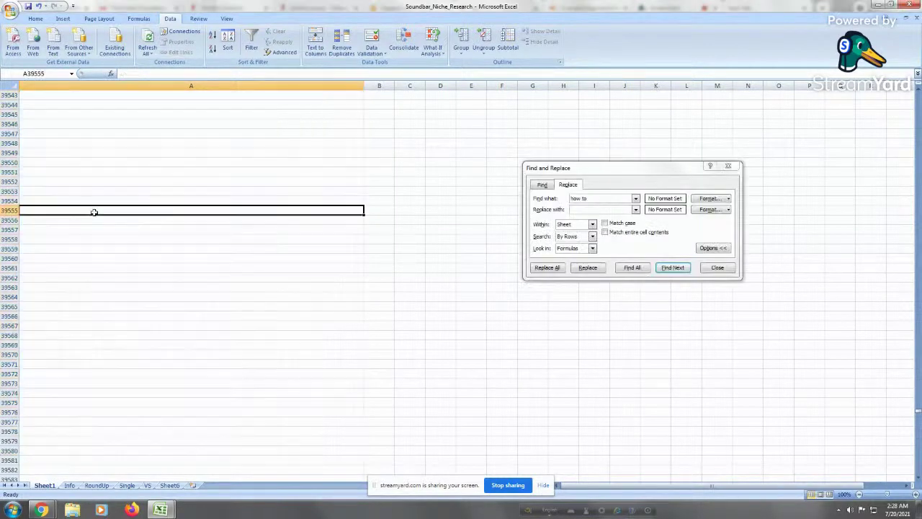
pyautogui.hotkey('ctrl', 'Up')
pyautogui.hotkey('ctrl', 'Up')
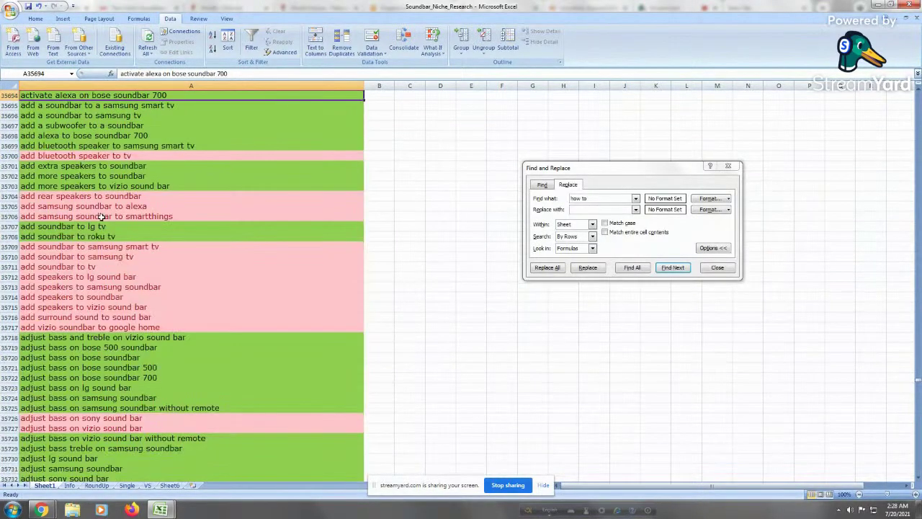
pyautogui.press('Down')
# Examine the red-highlighted "add ..." keywords in rows 35704 to 35717 of Sheet1
pyautogui.click(140, 301)
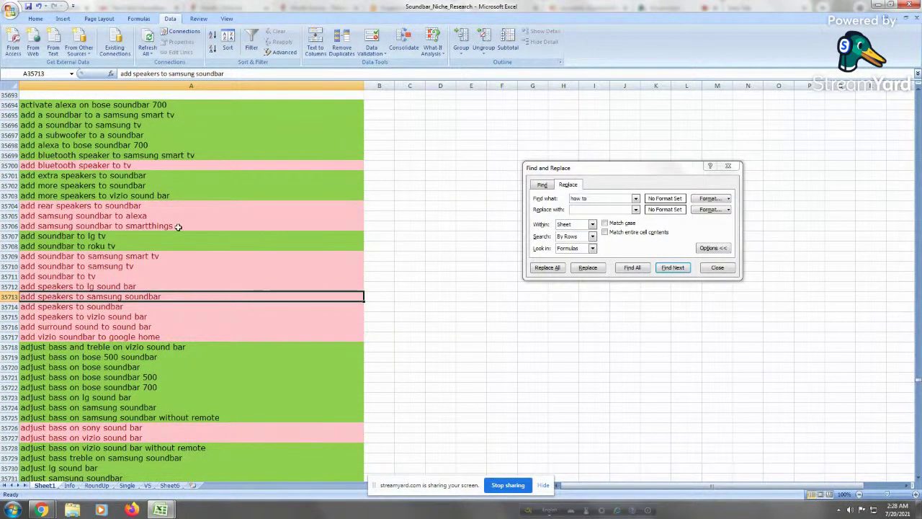
pyautogui.click(131, 326)
pyautogui.click(128, 336)
pyautogui.click(146, 297)
pyautogui.click(141, 286)
pyautogui.click(142, 275)
pyautogui.click(161, 247)
pyautogui.click(142, 337)
pyautogui.click(152, 325)
pyautogui.click(152, 314)
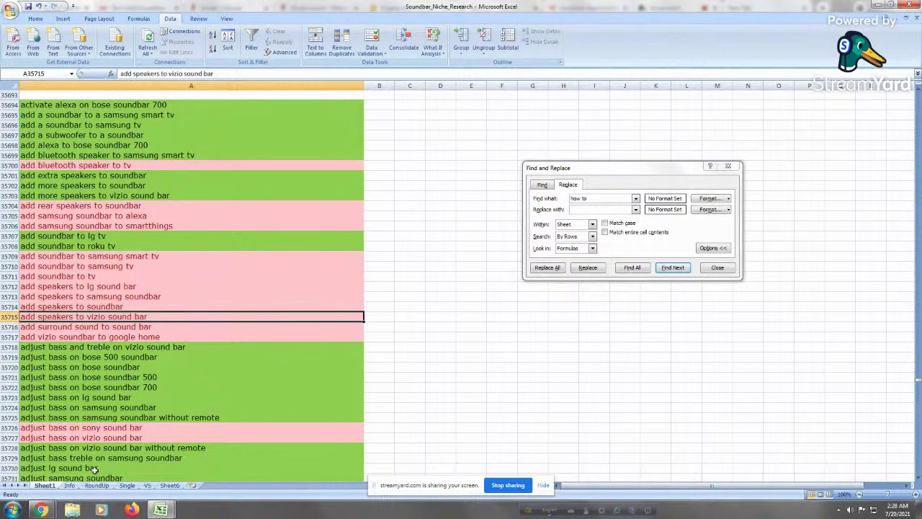
# Remove duplicate rows from the Info sheet's keyword data, expanding the selection to the adjacent columns
pyautogui.click(69, 485)
pyautogui.click(114, 346)
pyautogui.click(95, 207)
pyautogui.click(93, 95)
pyautogui.hotkey('ctrl', 'shift', 'Down')
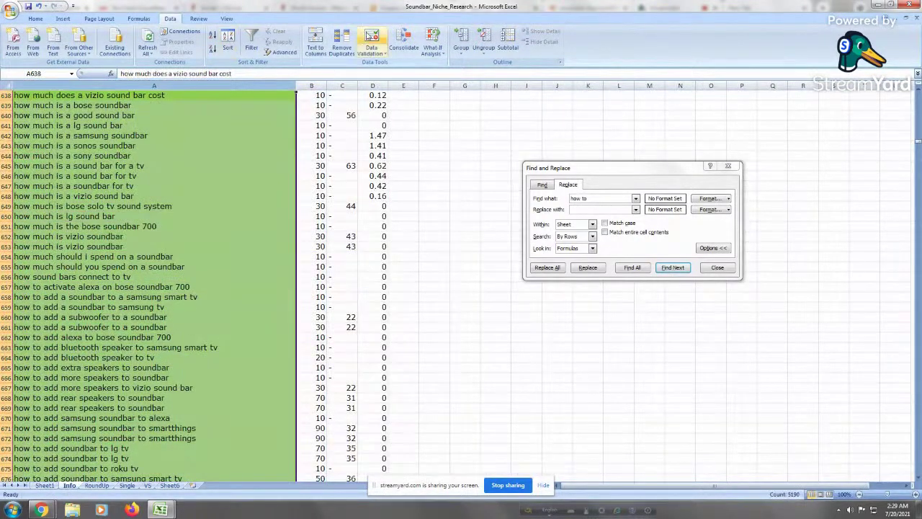
pyautogui.click(341, 45)
pyautogui.click(363, 301)
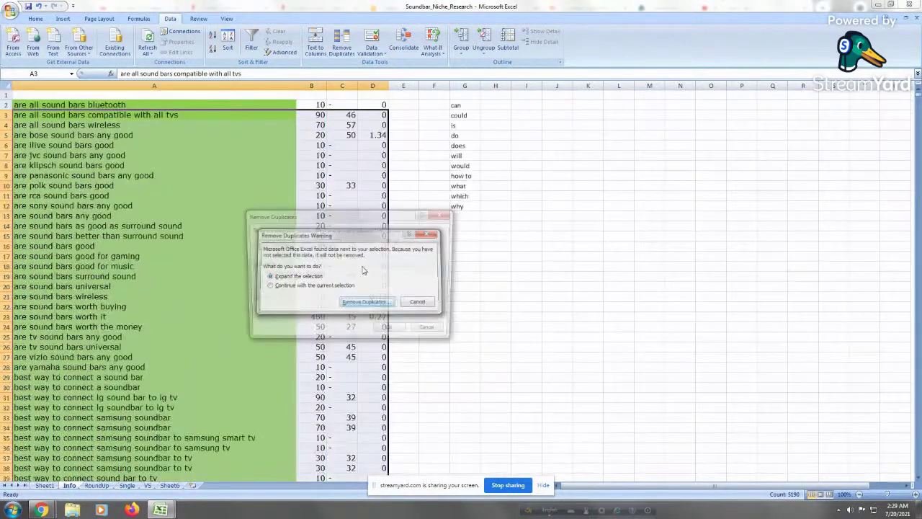
pyautogui.click(402, 334)
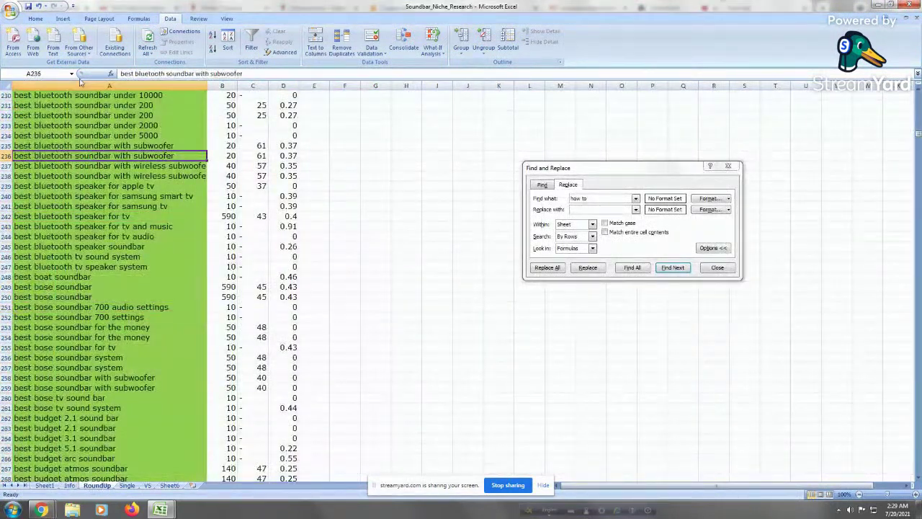
# Return to the top of the RoundUp sheet's keyword list and inspect its first entries
pyautogui.click(144, 85)
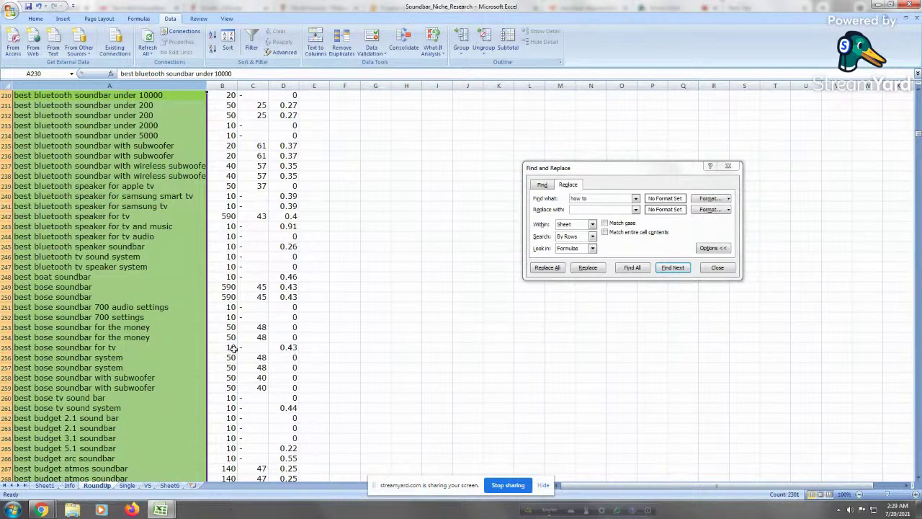
pyautogui.click(119, 196)
pyautogui.hotkey('ctrl', 'Up')
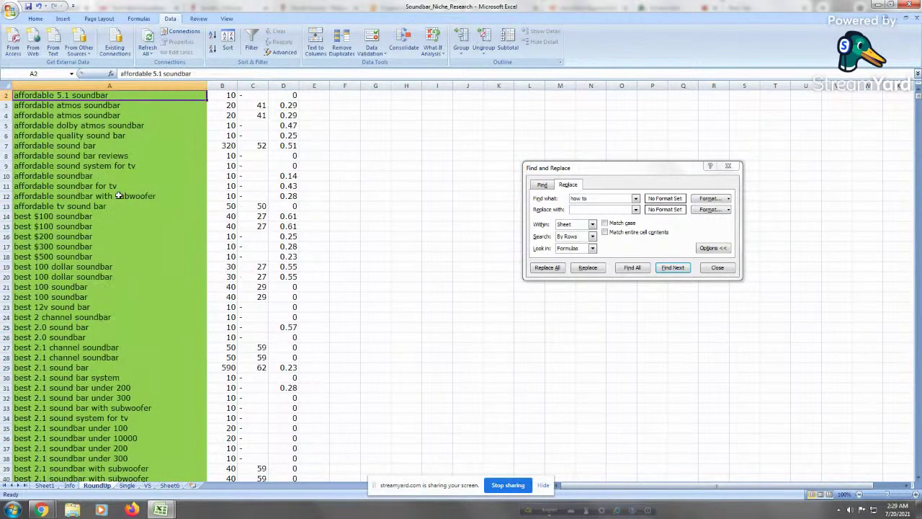
pyautogui.press('Up')
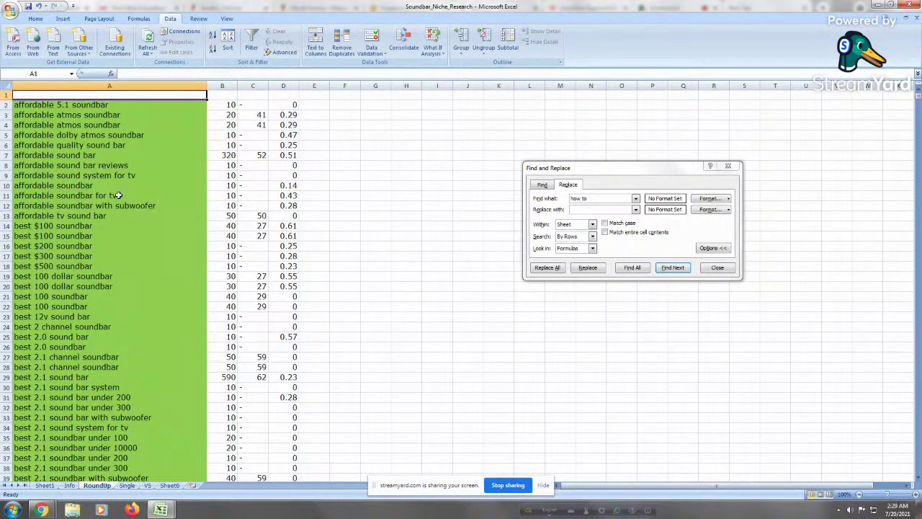
pyautogui.click(27, 105)
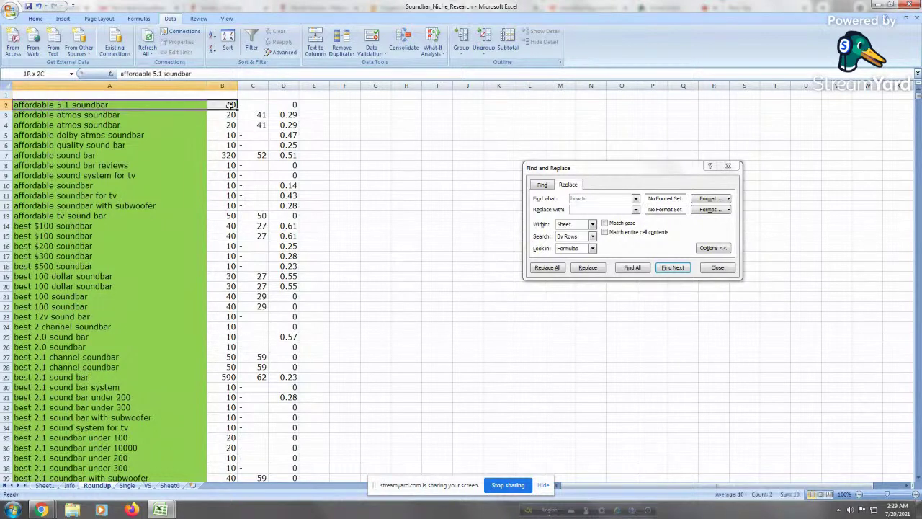
pyautogui.click(52, 125)
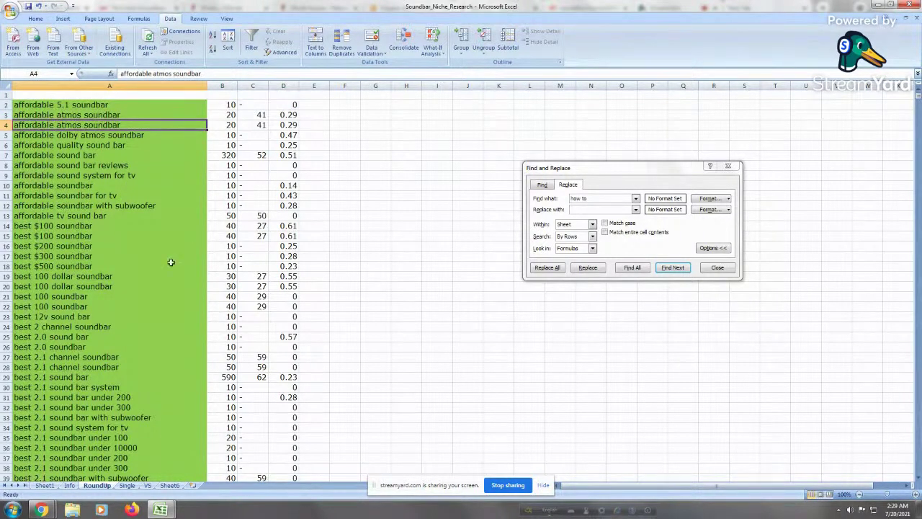
# Compare the keywords and adjacent column values of the two "best $100 soundbar" entries in rows 14 and 15
pyautogui.click(94, 235)
pyautogui.moveTo(97, 225); pyautogui.dragTo(96, 234)
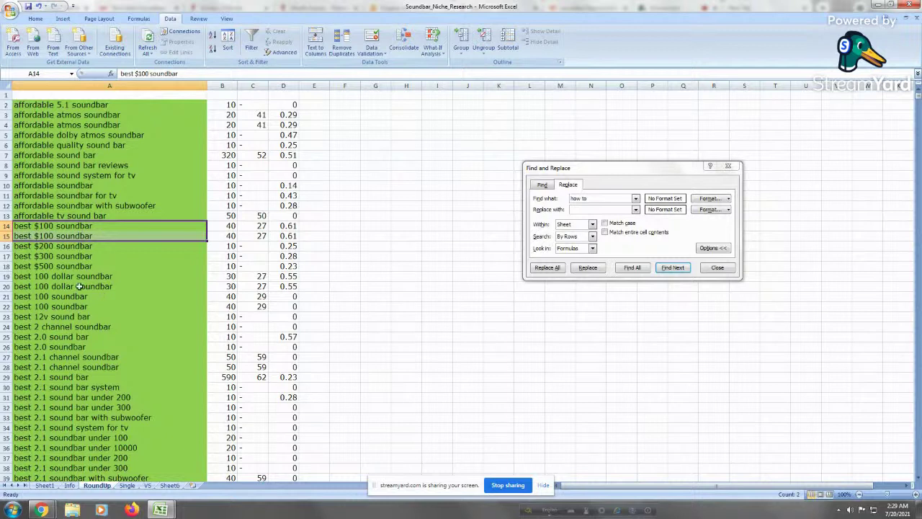
pyautogui.moveTo(201, 225); pyautogui.dragTo(288, 233)
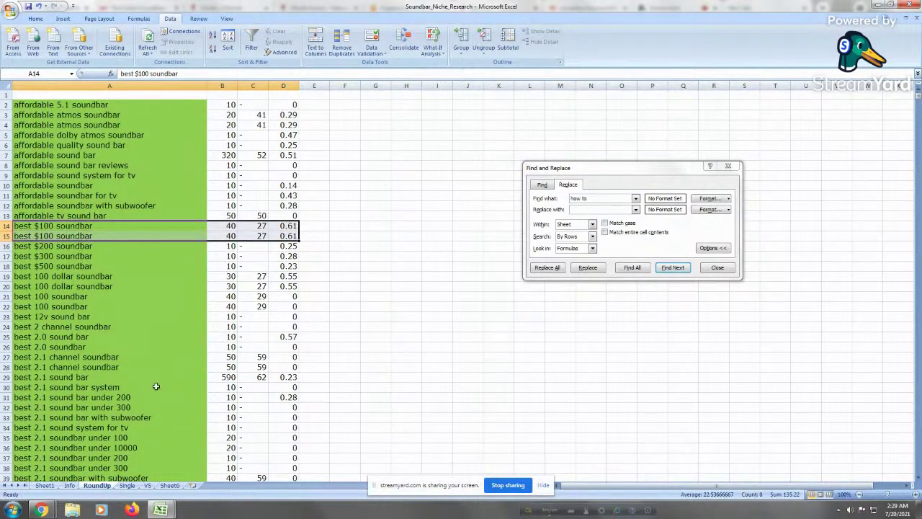
pyautogui.click(59, 226)
pyautogui.click(60, 235)
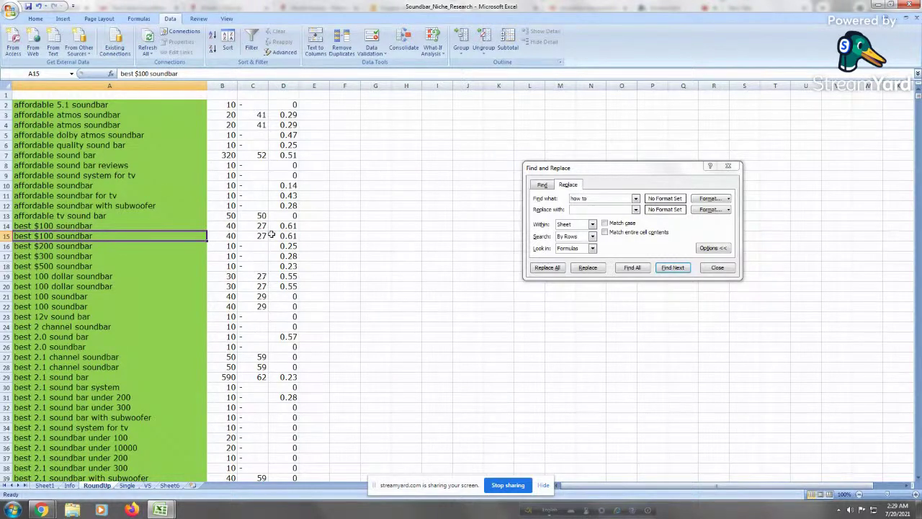
pyautogui.click(242, 228)
pyautogui.click(222, 229)
pyautogui.click(233, 235)
pyautogui.click(100, 225)
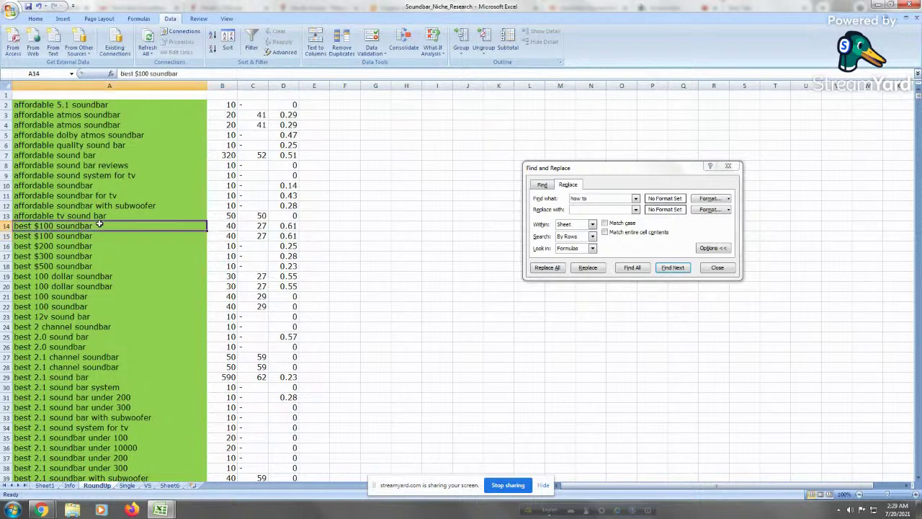
pyautogui.click(105, 234)
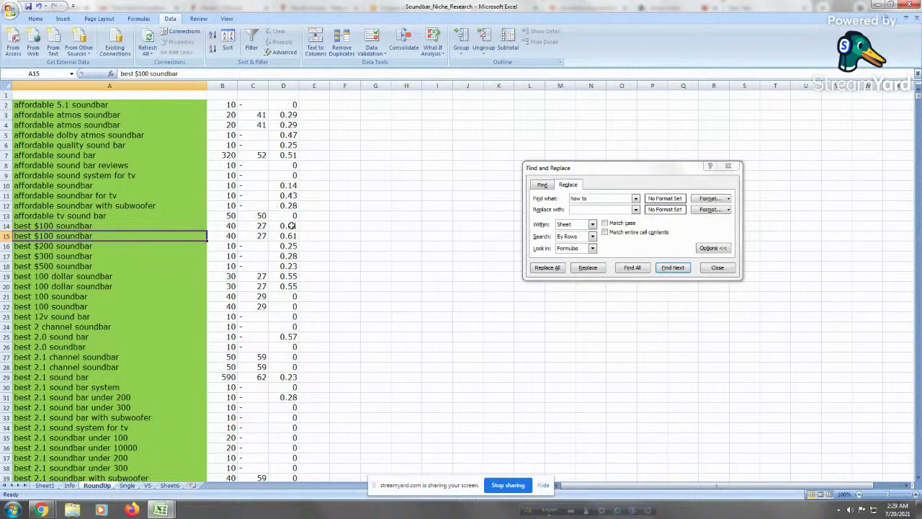
pyautogui.click(315, 225)
pyautogui.click(307, 237)
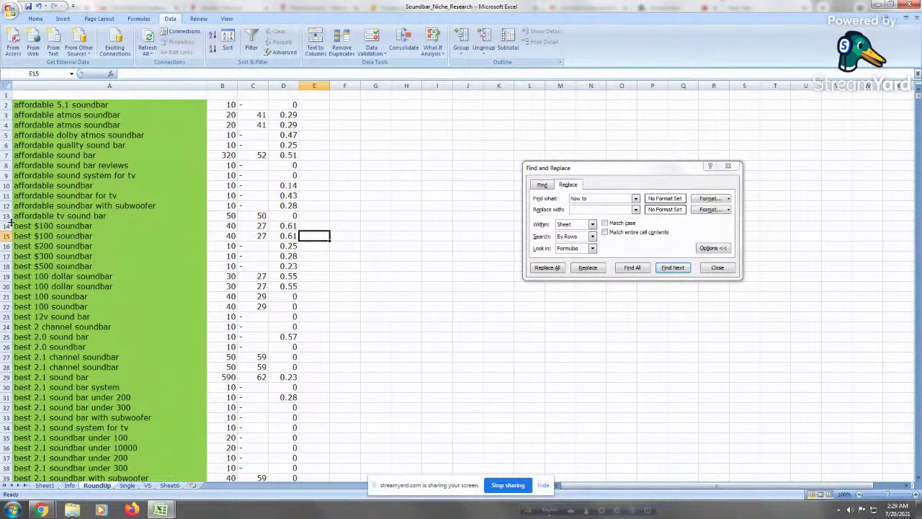
pyautogui.moveTo(6, 225); pyautogui.dragTo(5, 236)
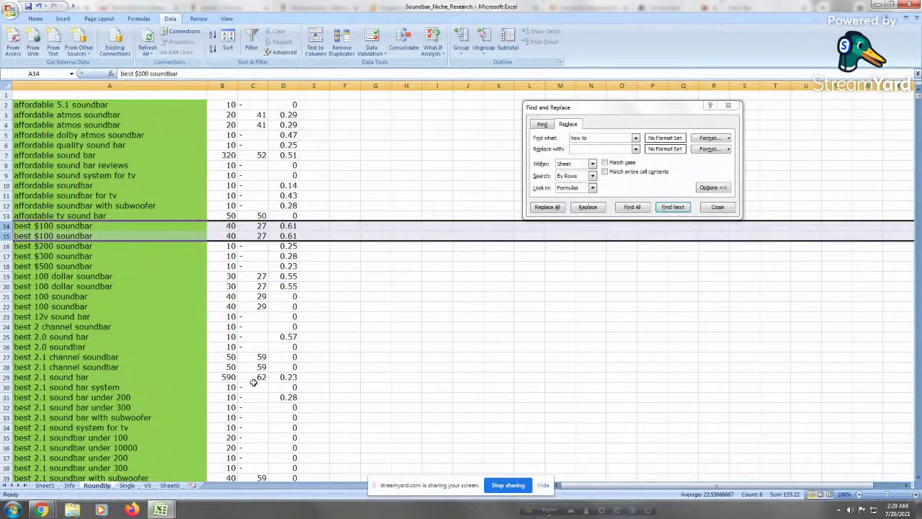
pyautogui.click(304, 226)
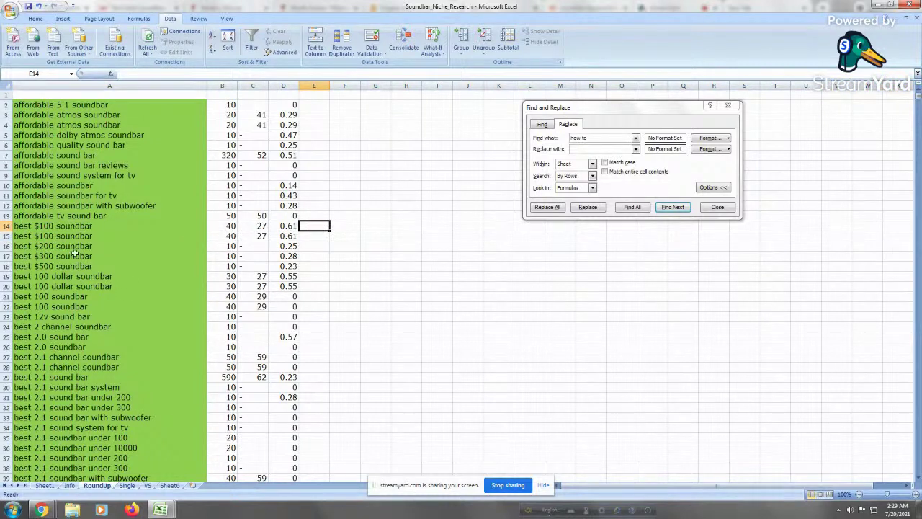
# Fill the two "best $100 soundbar" cells, A14:A15, with yellow
pyautogui.moveTo(70, 227); pyautogui.dragTo(71, 234)
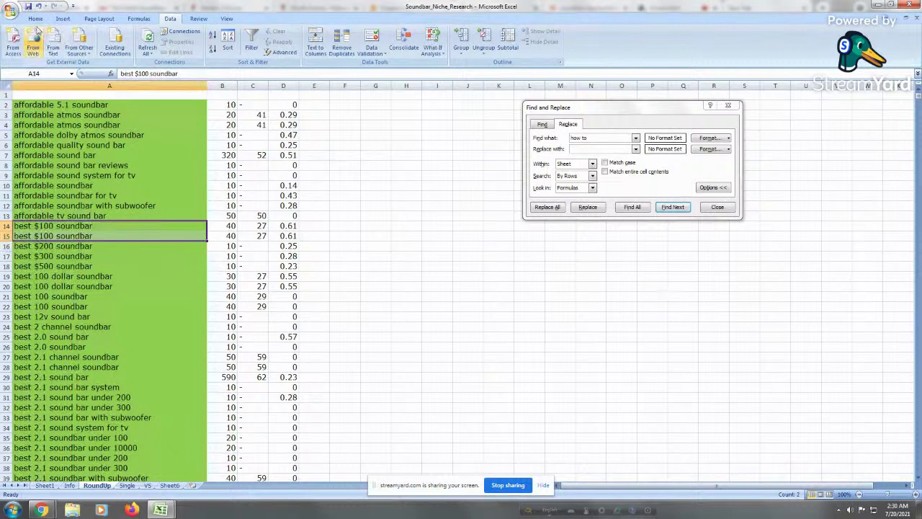
pyautogui.click(35, 19)
pyautogui.click(147, 49)
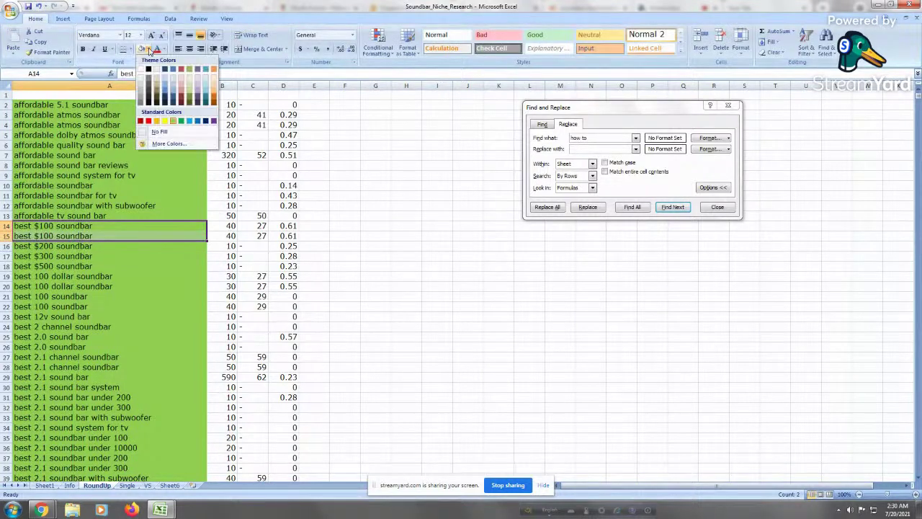
pyautogui.click(164, 121)
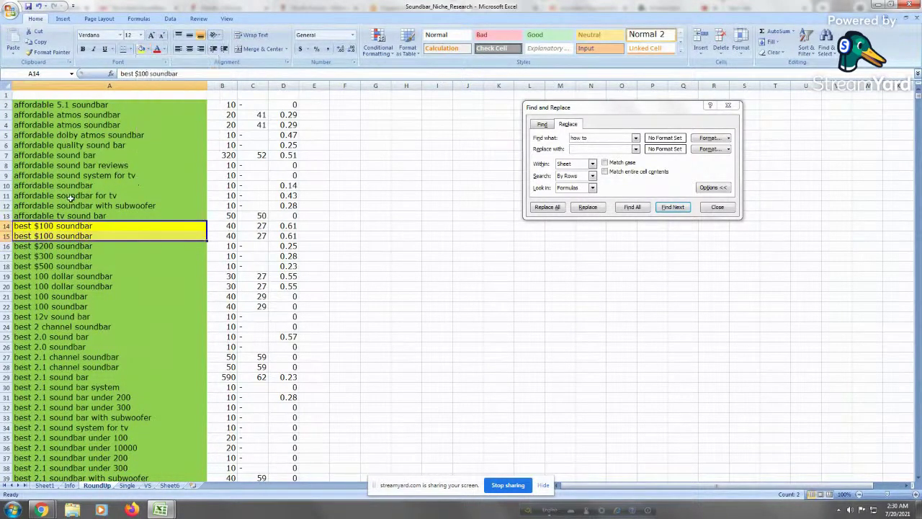
pyautogui.click(112, 86)
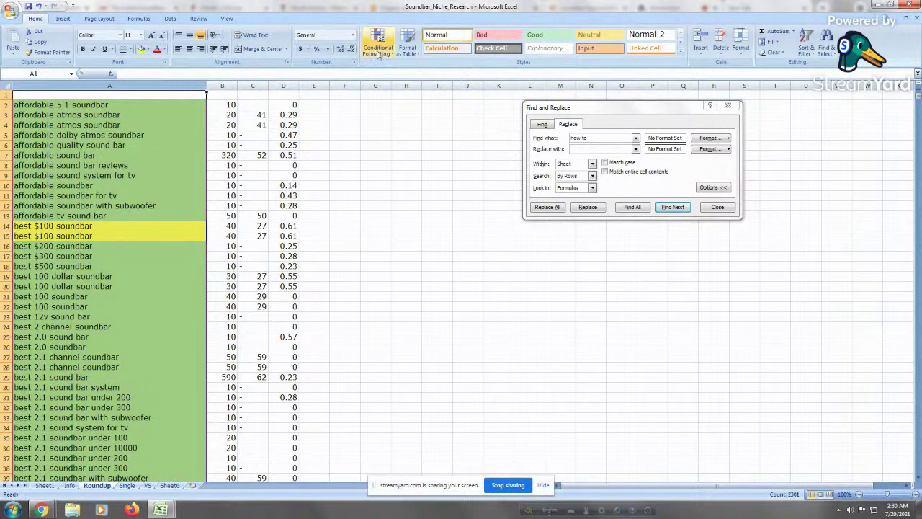
pyautogui.click(170, 19)
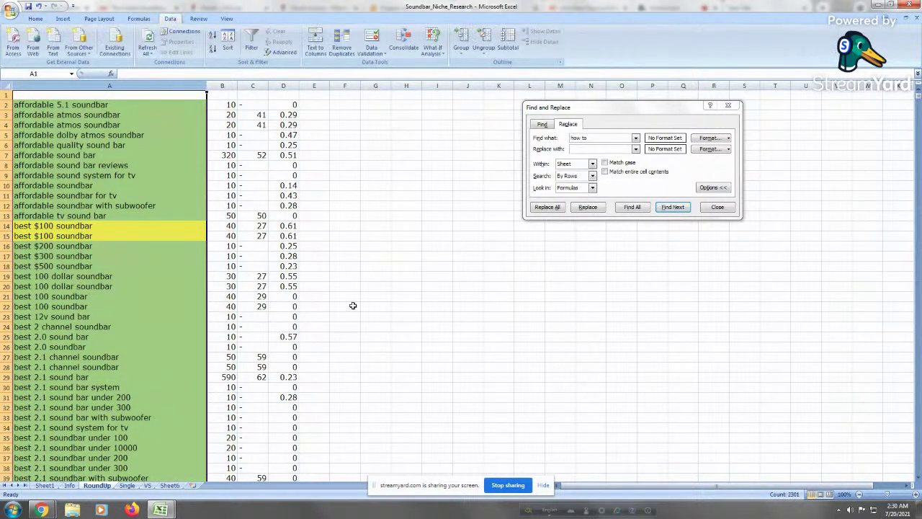
pyautogui.click(341, 46)
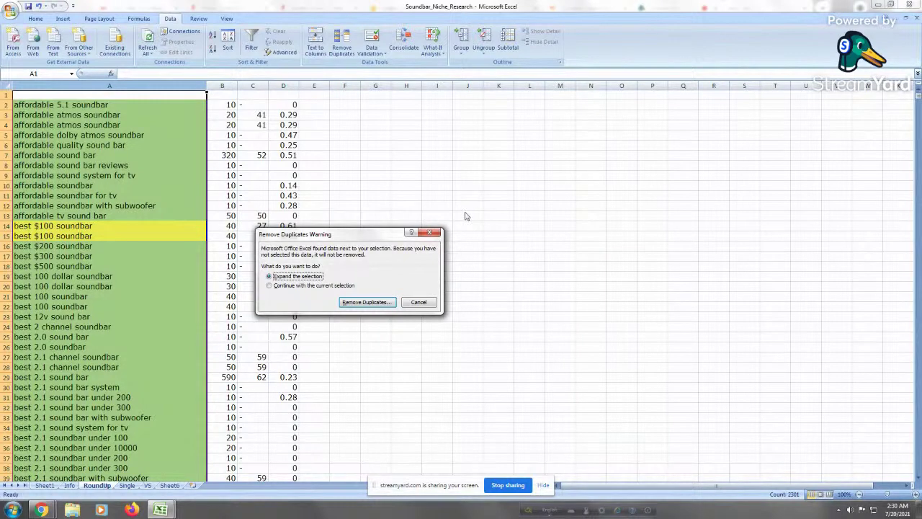
pyautogui.click(373, 302)
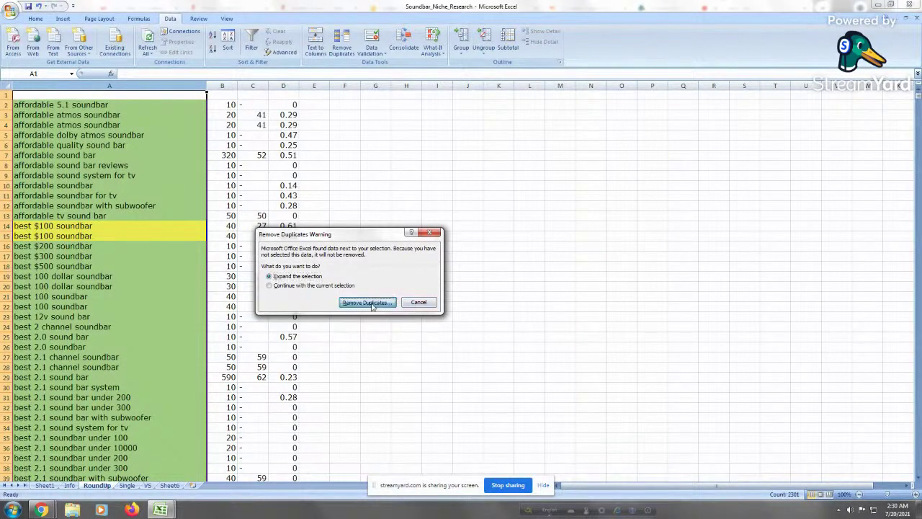
pyautogui.click(436, 333)
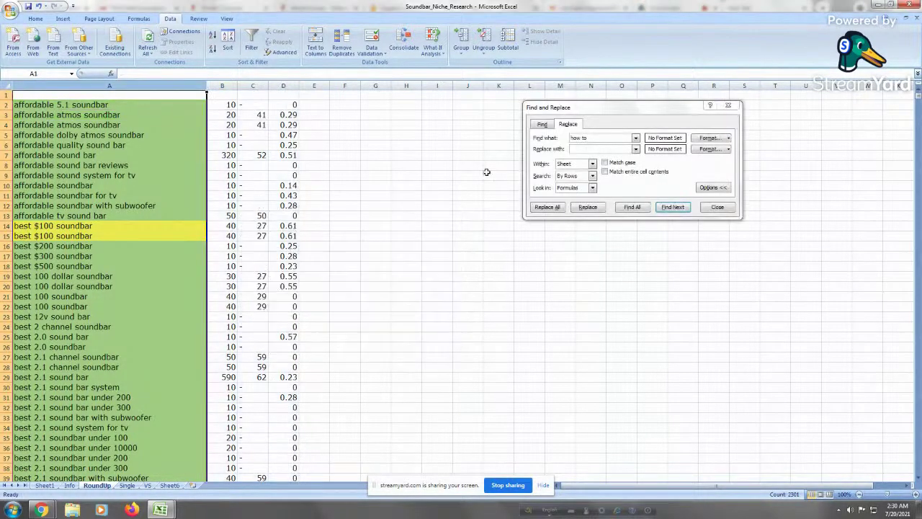
# Remove duplicate rows from the RoundUp keyword data, expanding the selection and comparing all four columns
pyautogui.click(342, 44)
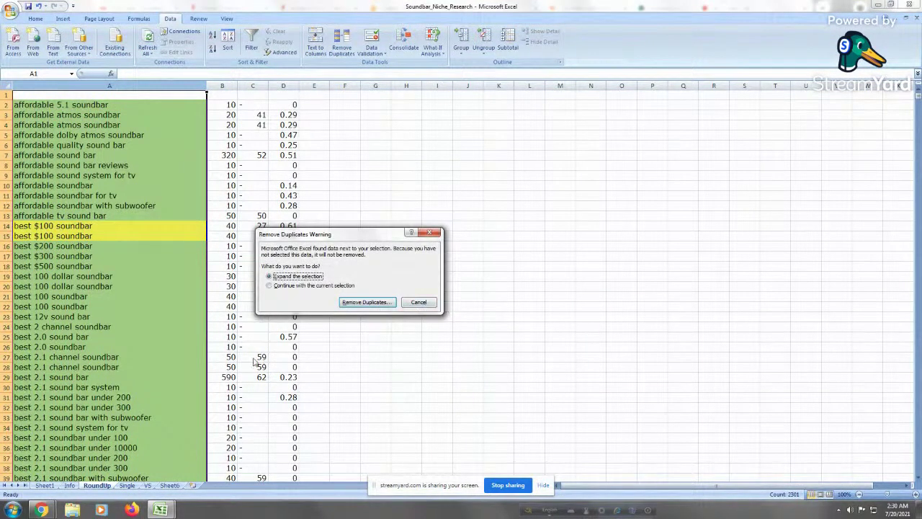
pyautogui.press('Return')
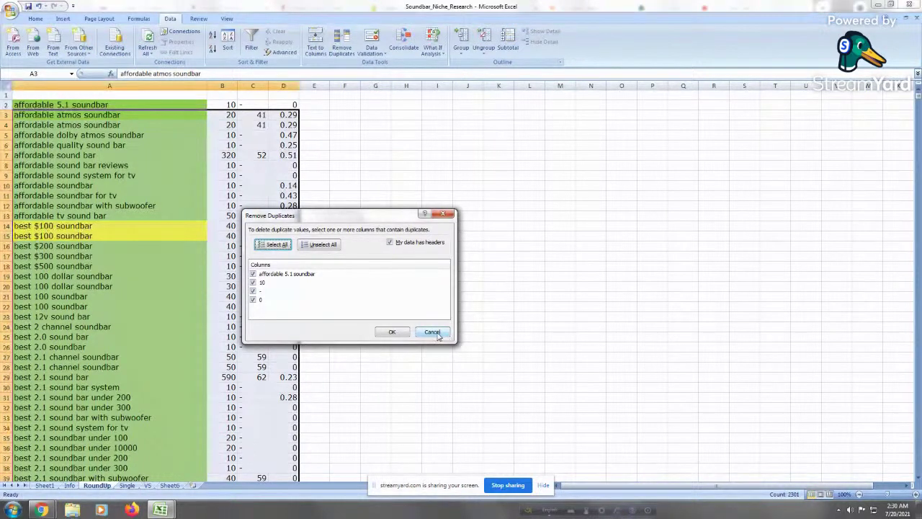
pyautogui.press('Return')
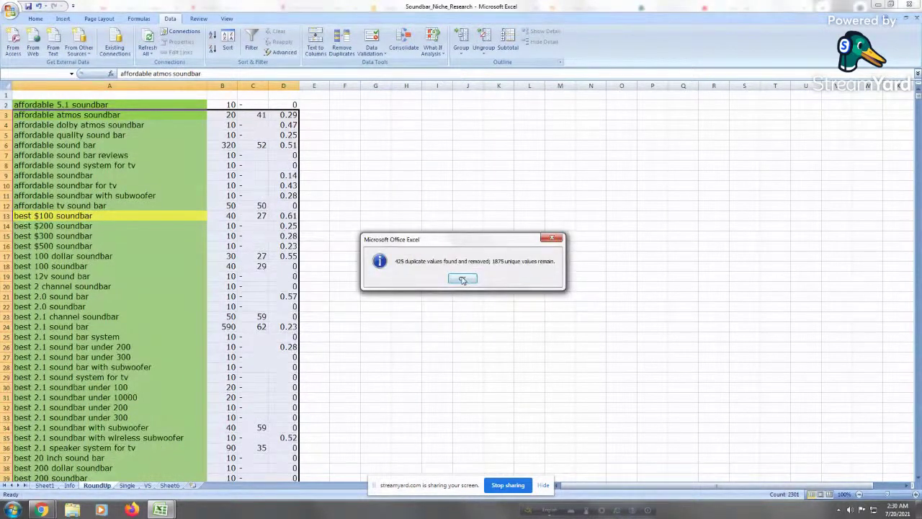
pyautogui.click(460, 292)
pyautogui.hotkey('ctrl', 'h')
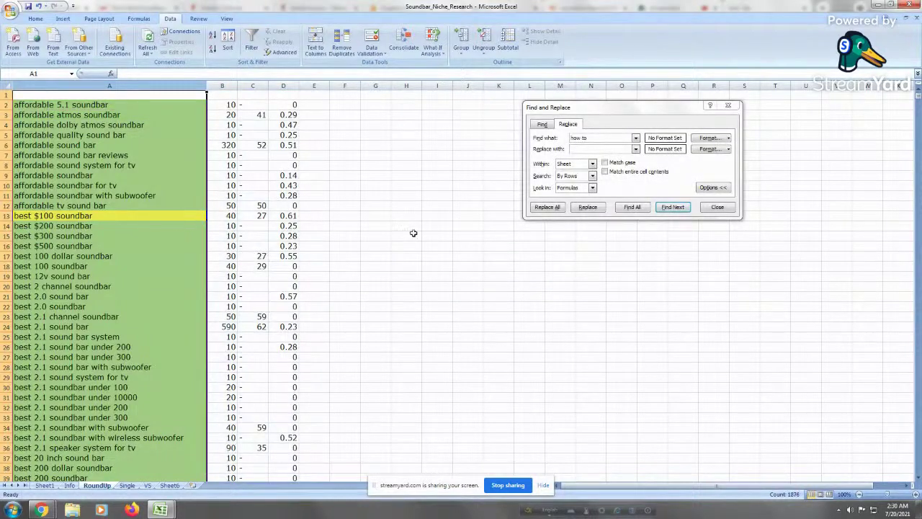
pyautogui.click(89, 257)
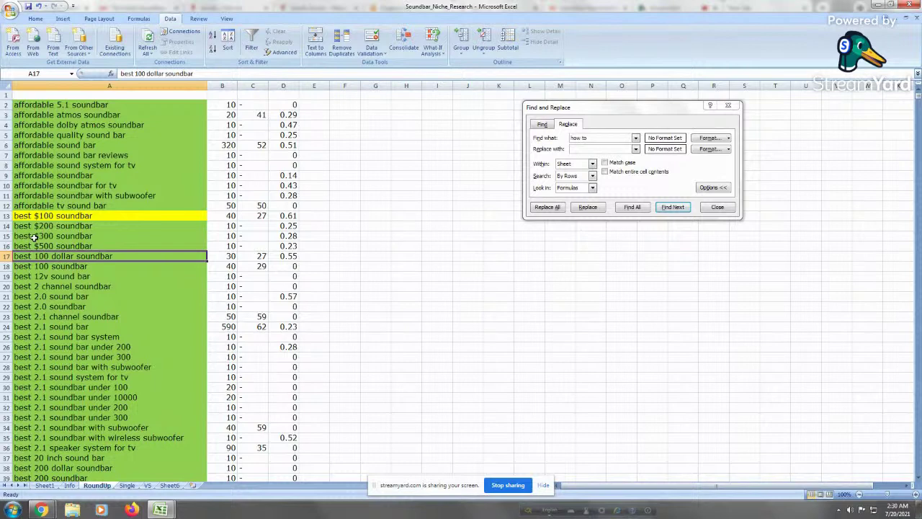
# Undo the duplicate removal on the RoundUp sheet
pyautogui.hotkey('ctrl', 'z')
pyautogui.hotkey('ctrl', 'z')
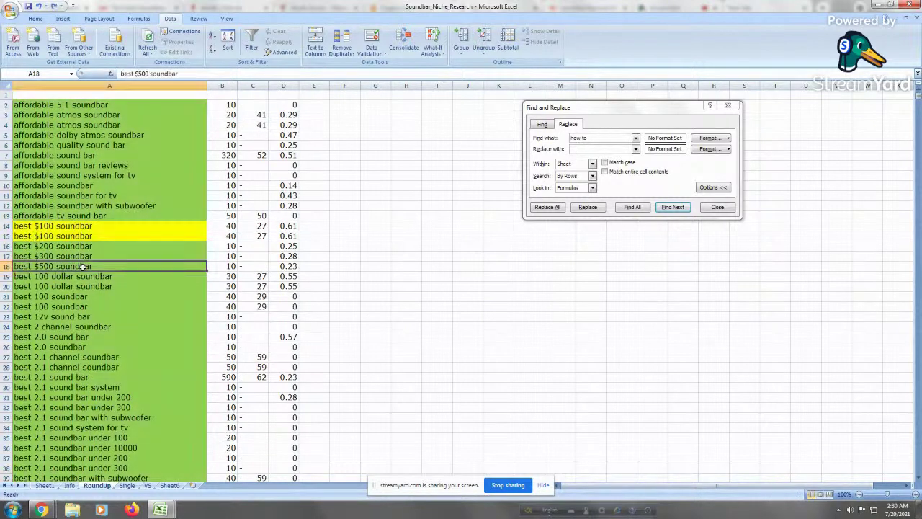
# Move the two yellow "best $100 soundbar" rows, 14 and 15, to the top of the RoundUp list at row 2
pyautogui.click(6, 225)
pyautogui.moveTo(6, 226); pyautogui.dragTo(8, 236)
pyautogui.rightClick(9, 236)
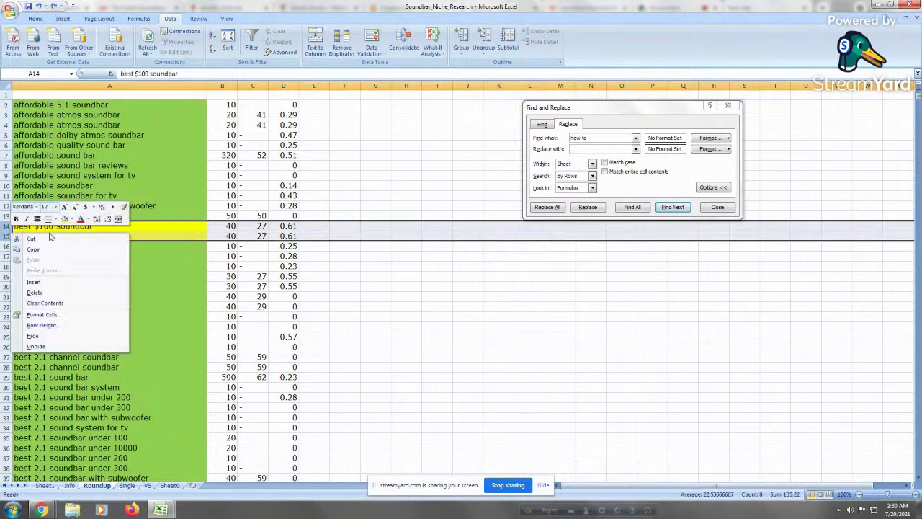
pyautogui.click(33, 238)
pyautogui.click(6, 105)
pyautogui.rightClick(6, 104)
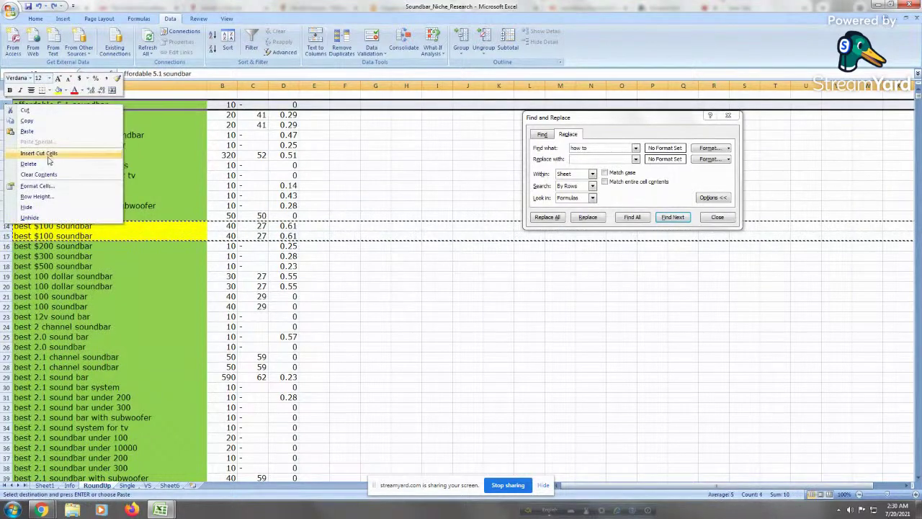
pyautogui.click(40, 153)
# Insert a blank row 4 below the two "best $100 soundbar" rows and clear its fill colour
pyautogui.rightClick(9, 124)
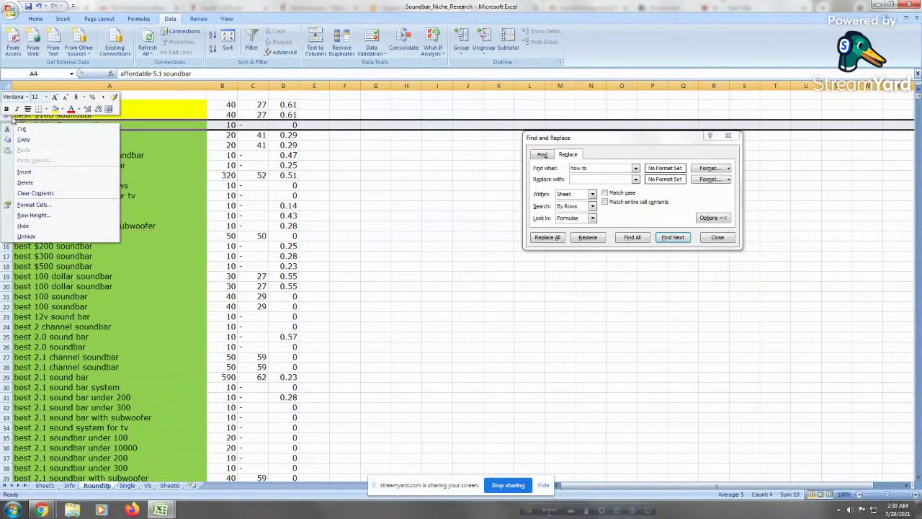
pyautogui.click(23, 172)
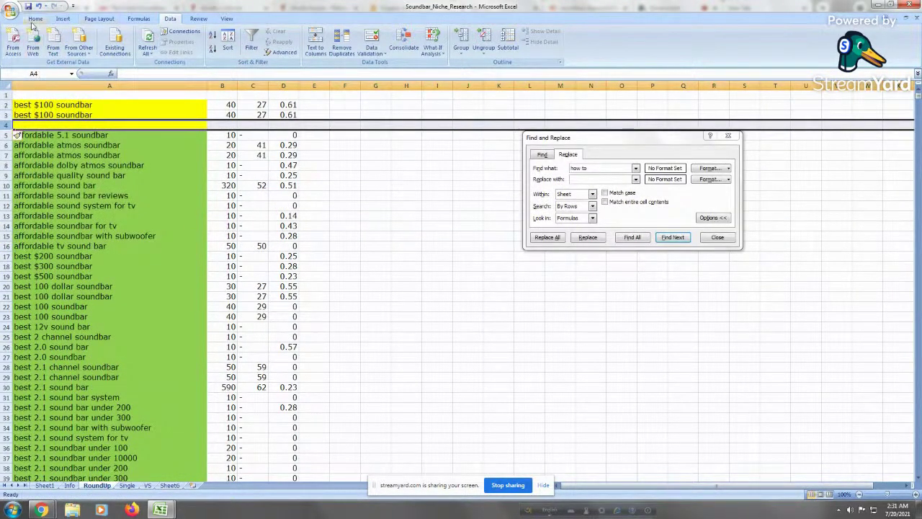
pyautogui.click(34, 20)
pyautogui.click(147, 50)
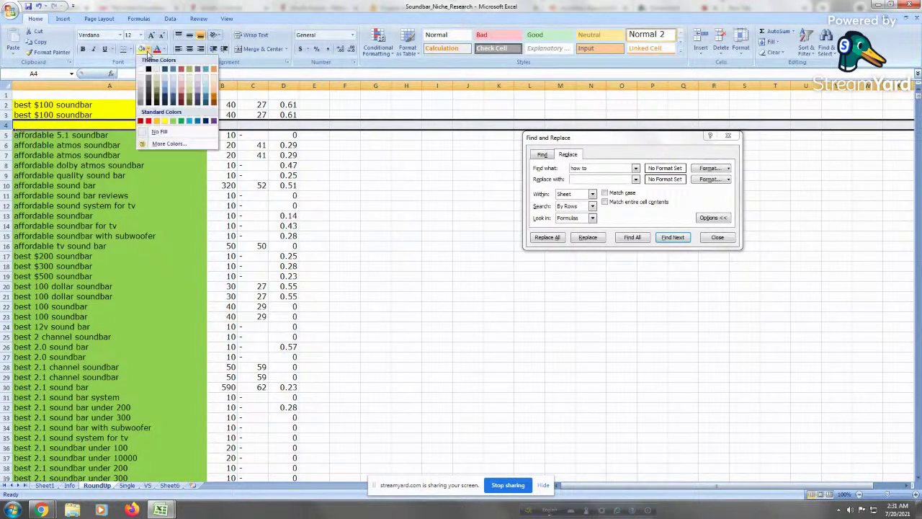
pyautogui.click(158, 131)
# Enter 5 in E2 and 3 in E3 so the two "best $100 soundbar" rows differ in column E
pyautogui.click(314, 105)
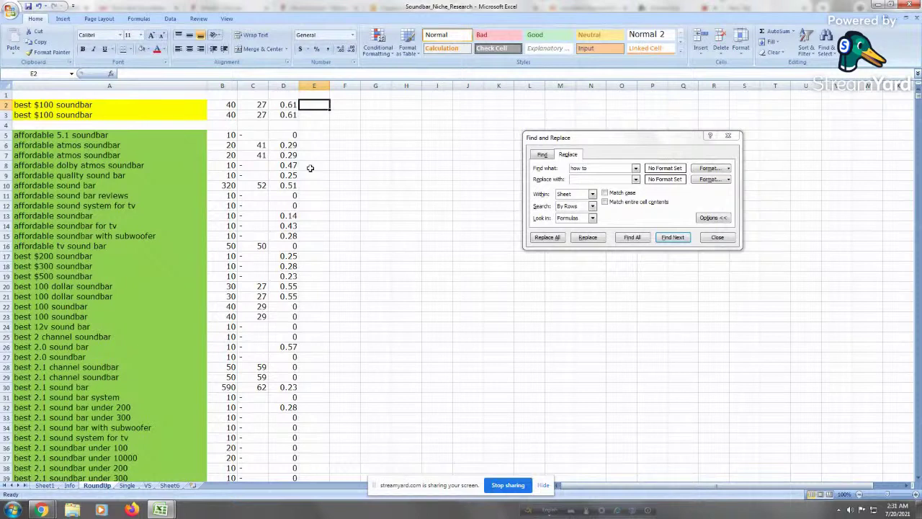
pyautogui.write('5')
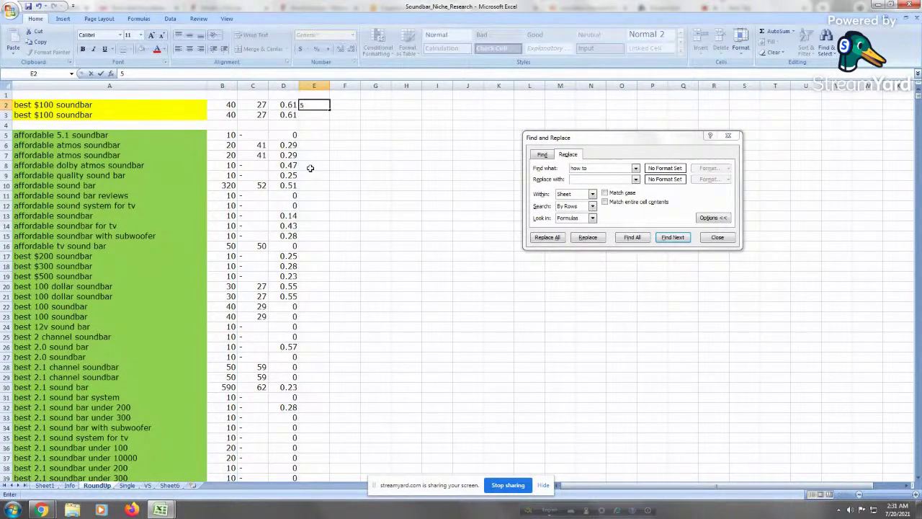
pyautogui.press('Return')
pyautogui.write('3')
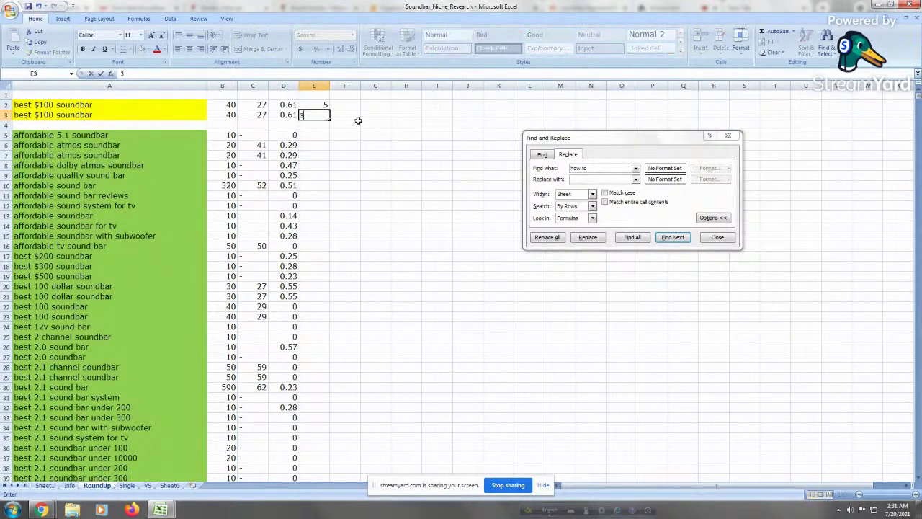
pyautogui.press('Return')
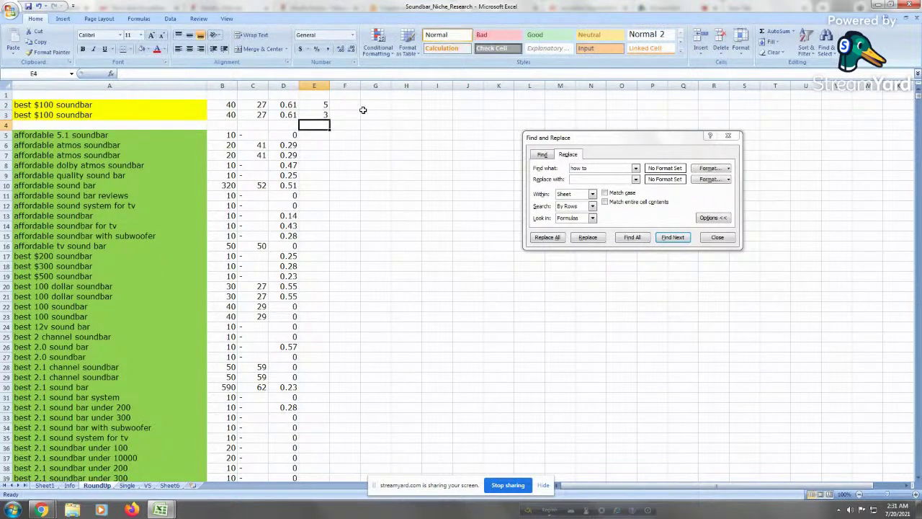
# Try to remove duplicates from the two "best $100 soundbar" rows, expanding the selection and comparing columns A through E
pyautogui.click(133, 182)
pyautogui.moveTo(73, 103); pyautogui.dragTo(75, 115)
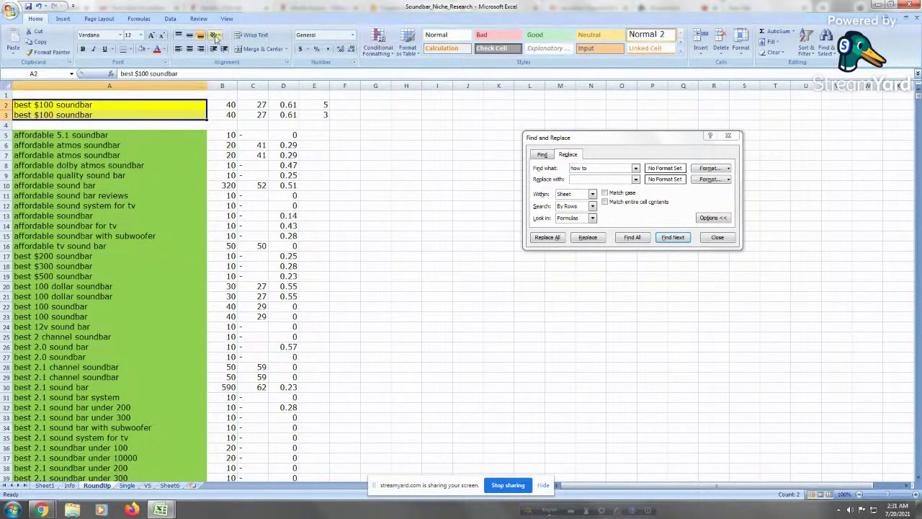
pyautogui.click(172, 19)
pyautogui.click(341, 47)
pyautogui.click(368, 306)
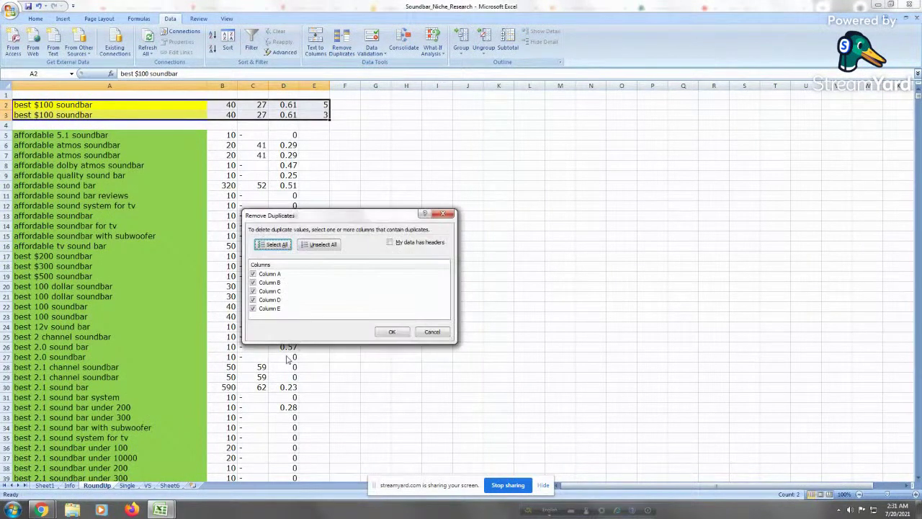
pyautogui.click(398, 335)
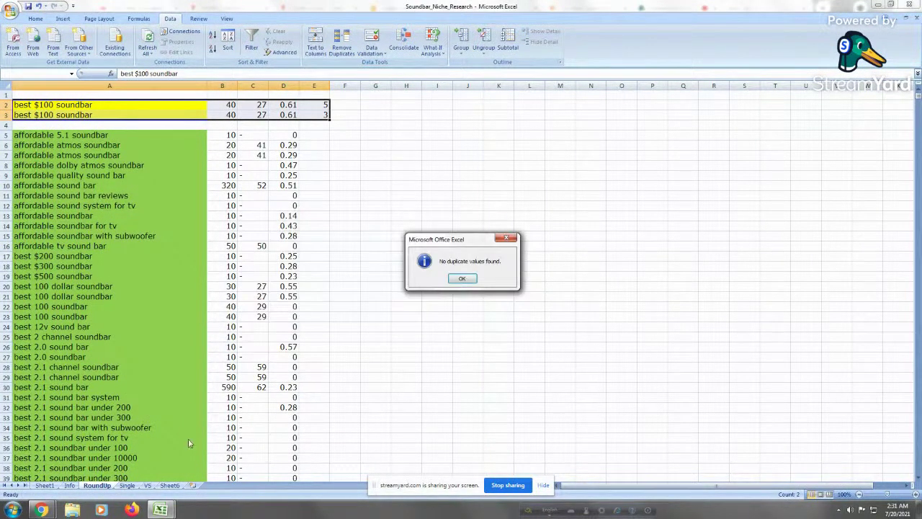
pyautogui.click(462, 281)
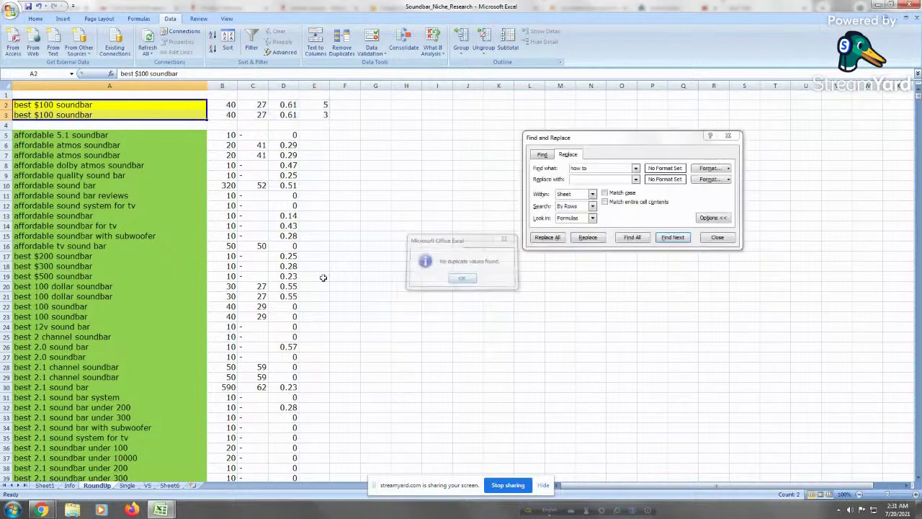
# Delete column E with its test values and the blank row 4 from the RoundUp sheet
pyautogui.click(242, 246)
pyautogui.rightClick(314, 86)
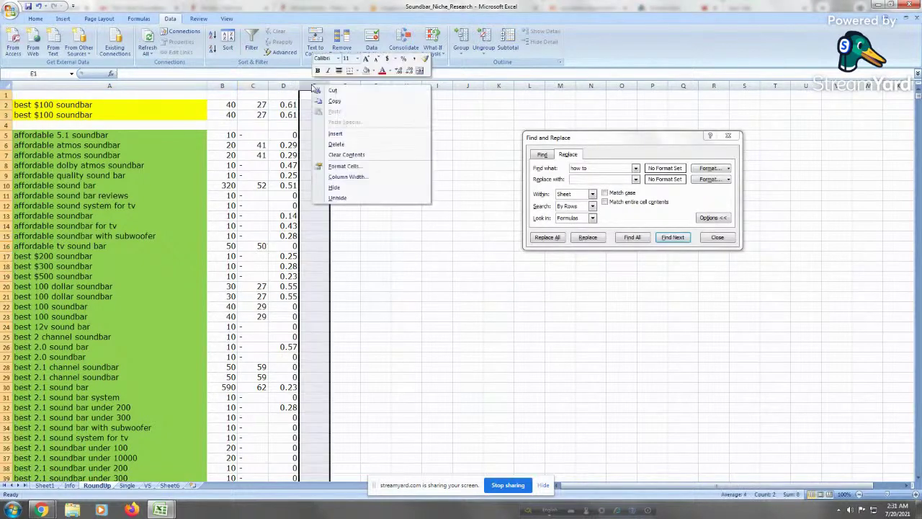
pyautogui.click(332, 149)
pyautogui.click(122, 185)
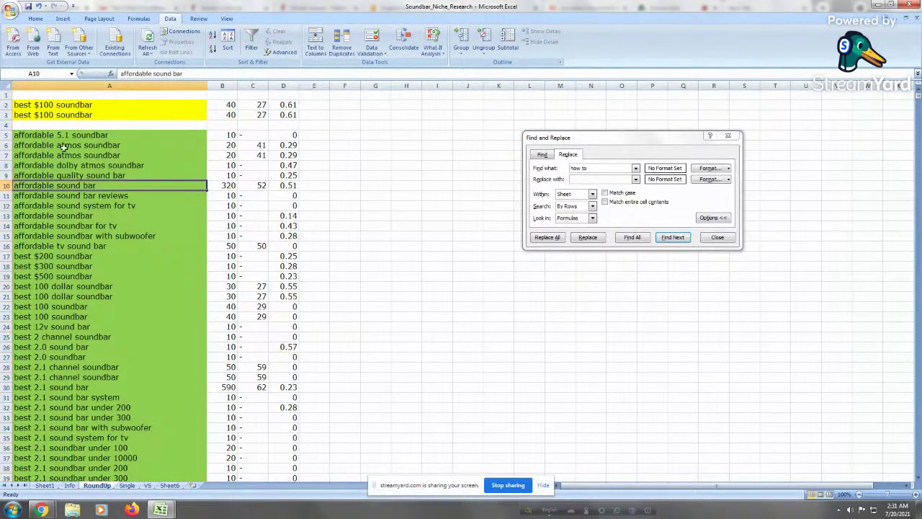
pyautogui.rightClick(6, 125)
pyautogui.click(25, 183)
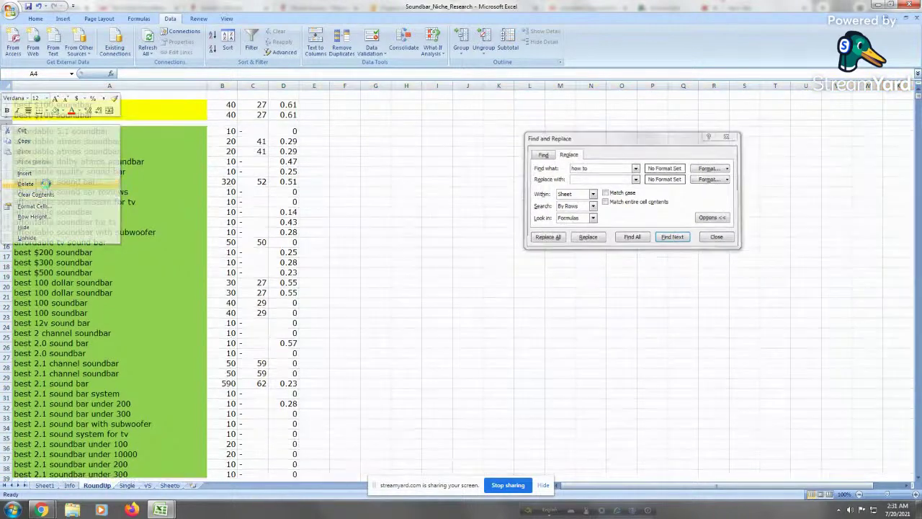
pyautogui.click(57, 265)
pyautogui.click(116, 208)
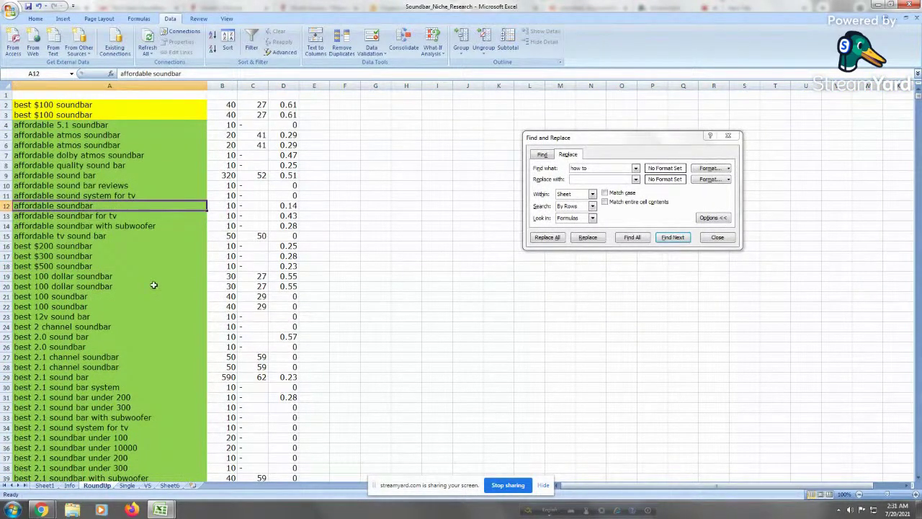
# Remove duplicate rows from the RoundUp keyword data, starting from column A and expanding the selection to the adjacent columns
pyautogui.click(107, 86)
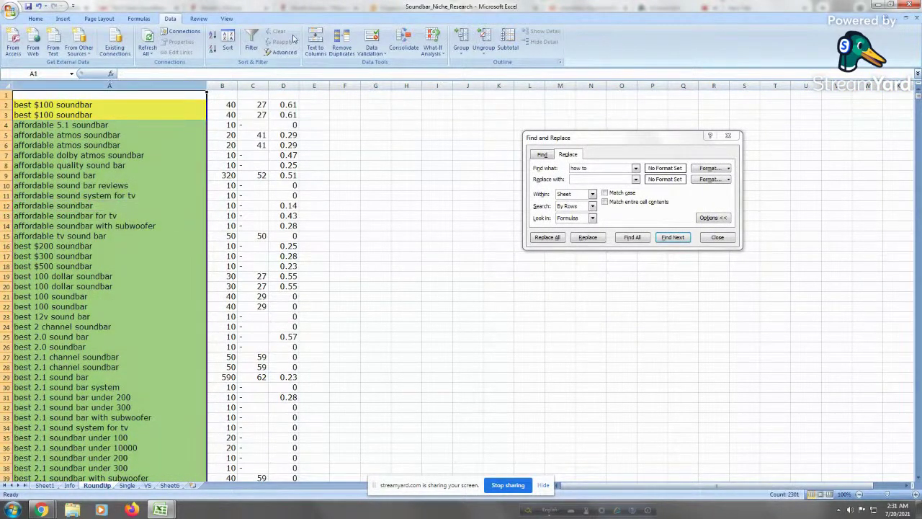
pyautogui.click(341, 45)
pyautogui.click(367, 302)
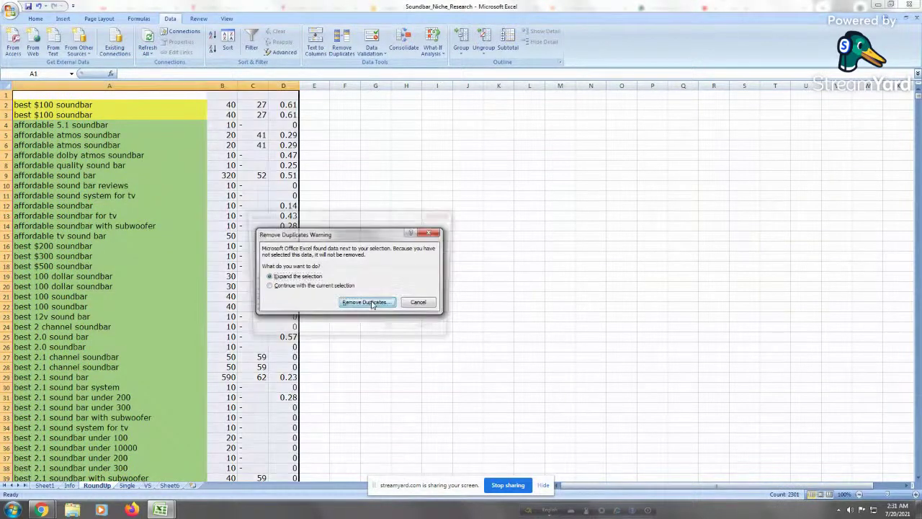
pyautogui.click(393, 331)
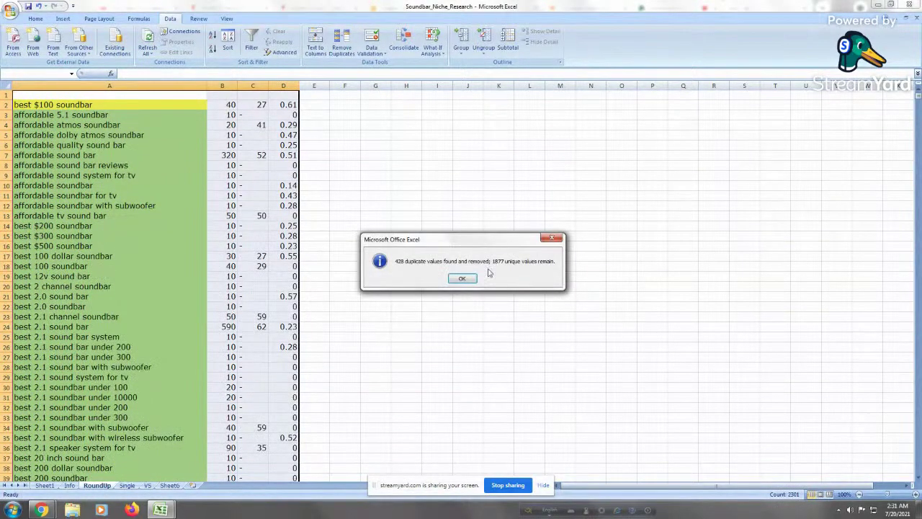
pyautogui.click(461, 279)
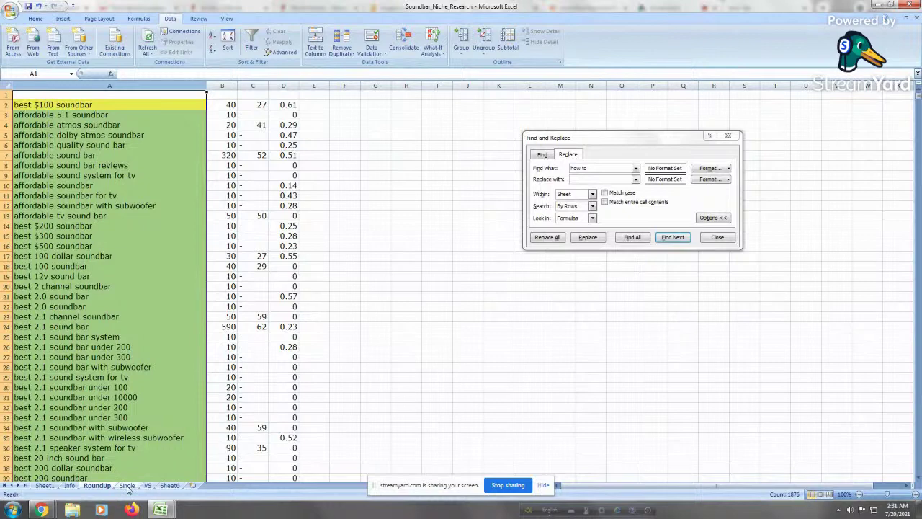
# Remove duplicate rows from the Single sheet's keyword data, expanding the selection from column A to its adjacent columns
pyautogui.click(127, 485)
pyautogui.click(173, 86)
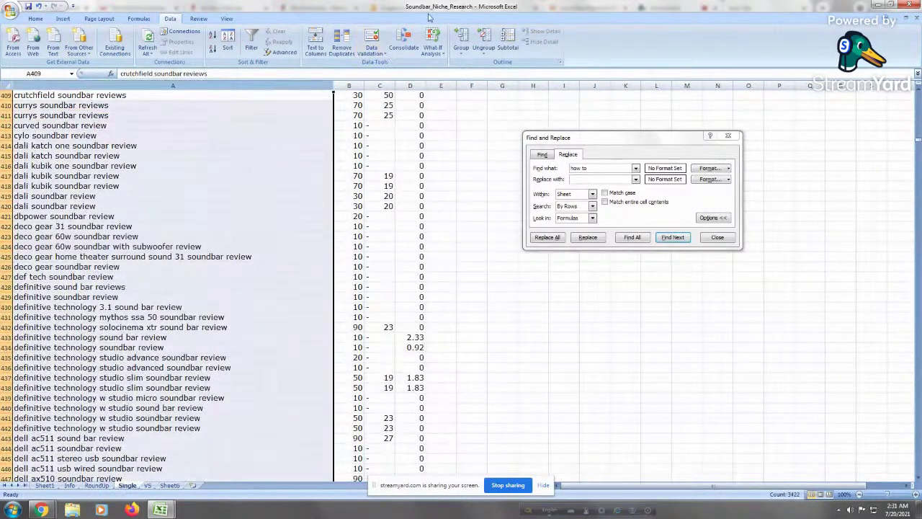
pyautogui.click(341, 47)
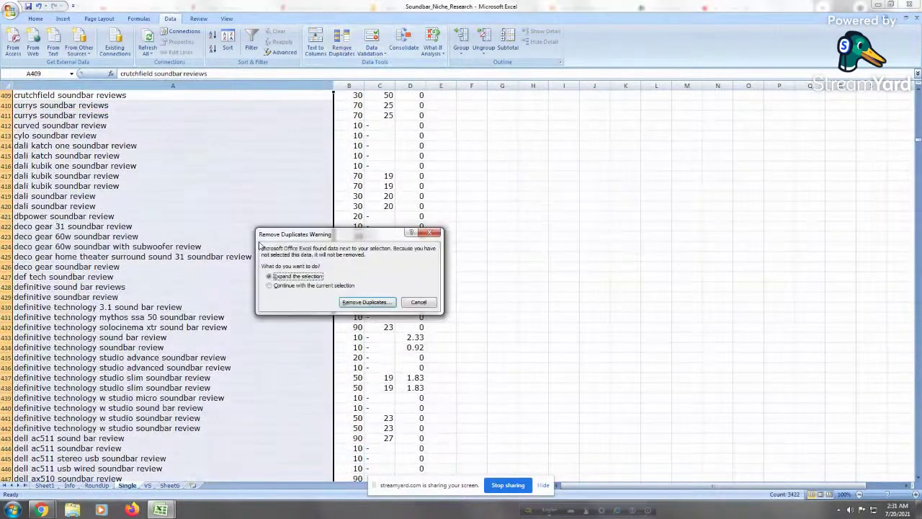
pyautogui.click(365, 301)
pyautogui.click(393, 329)
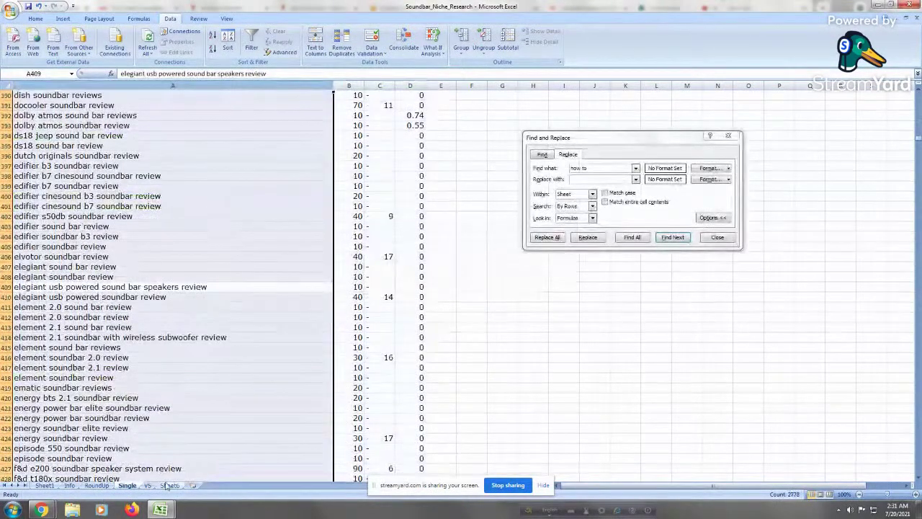
# Remove duplicate rows from the VS sheet's keyword data, expanding the selection from column A to its adjacent columns
pyautogui.click(147, 484)
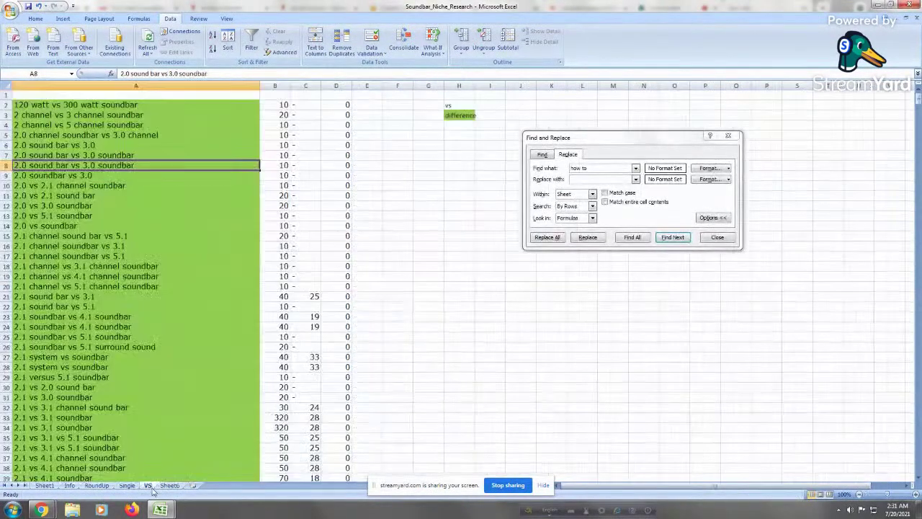
pyautogui.click(120, 135)
pyautogui.click(124, 87)
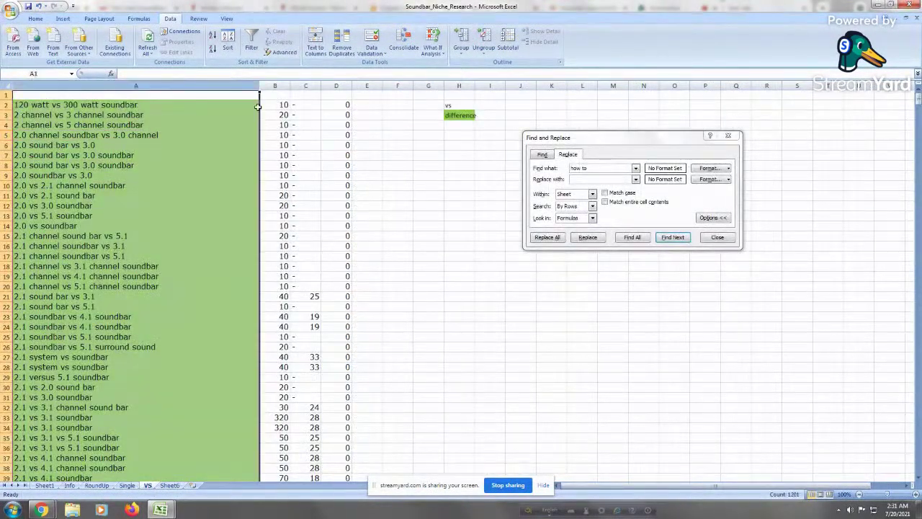
pyautogui.click(341, 45)
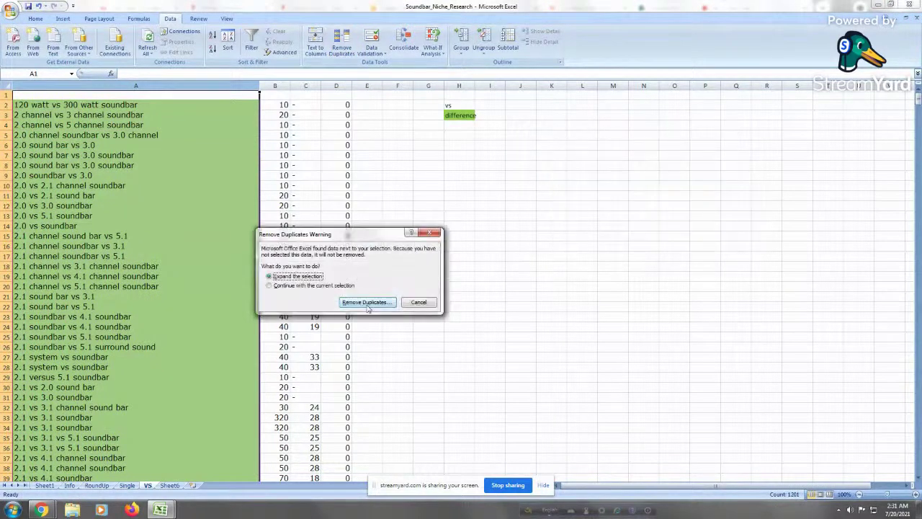
pyautogui.click(366, 301)
pyautogui.click(389, 331)
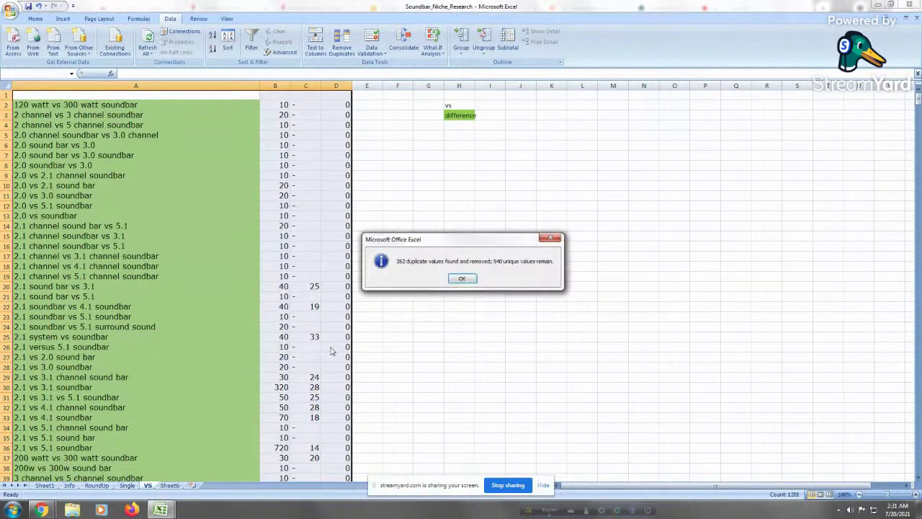
pyautogui.click(462, 278)
# Examine the Sheet6 keywords and the large keyword list around row 35694, where the green and pink block follows the uncoloured entries
pyautogui.hotkey('ctrl', 'pagedown')
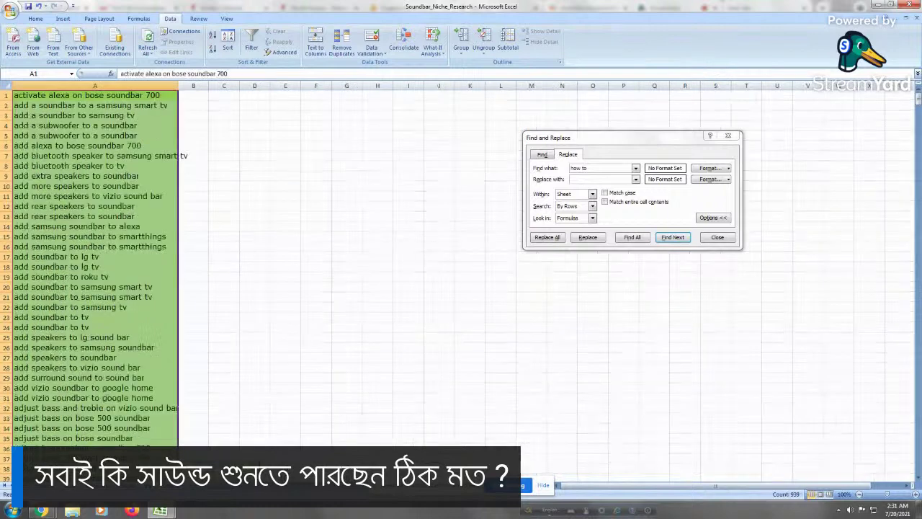
pyautogui.click(90, 166)
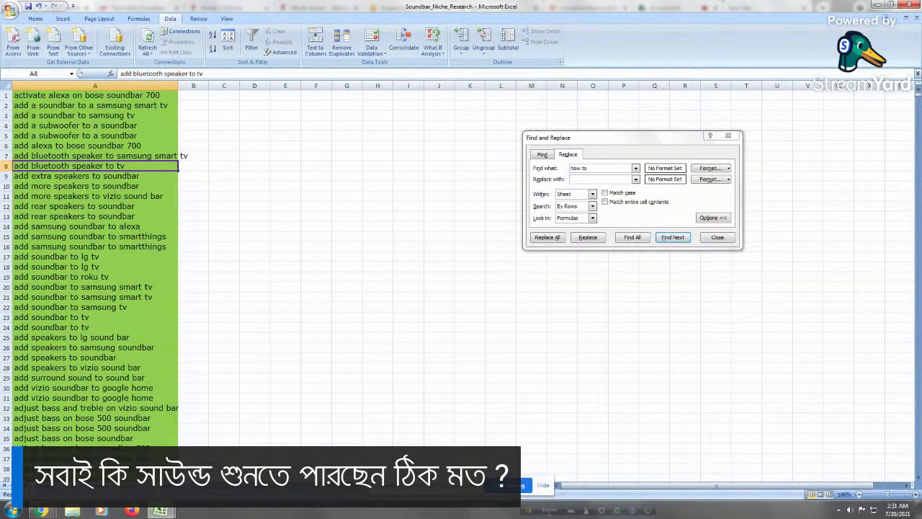
pyautogui.hotkey('ctrl', 'pageup')
pyautogui.click(156, 167)
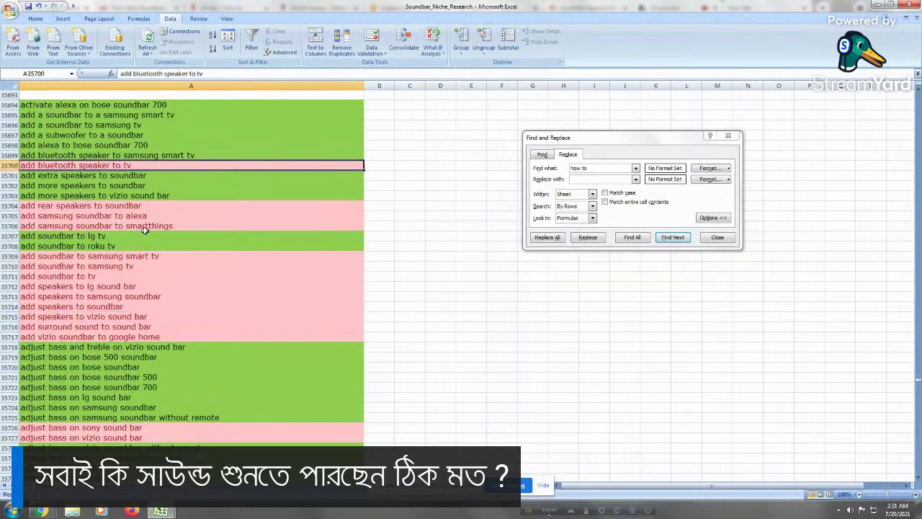
pyautogui.press('Up')
pyautogui.press('Up')
pyautogui.press('Up')
pyautogui.press('Up')
pyautogui.press('Up')
pyautogui.press('Up')
pyautogui.press('Up')
pyautogui.press('Up')
pyautogui.press('Up')
pyautogui.press('Up')
pyautogui.press('Up')
pyautogui.press('Up')
pyautogui.press('Up')
pyautogui.press('Up')
pyautogui.press('Up')
pyautogui.press('Up')
pyautogui.press('Up')
pyautogui.press('Up')
pyautogui.press('Up')
pyautogui.press('Up')
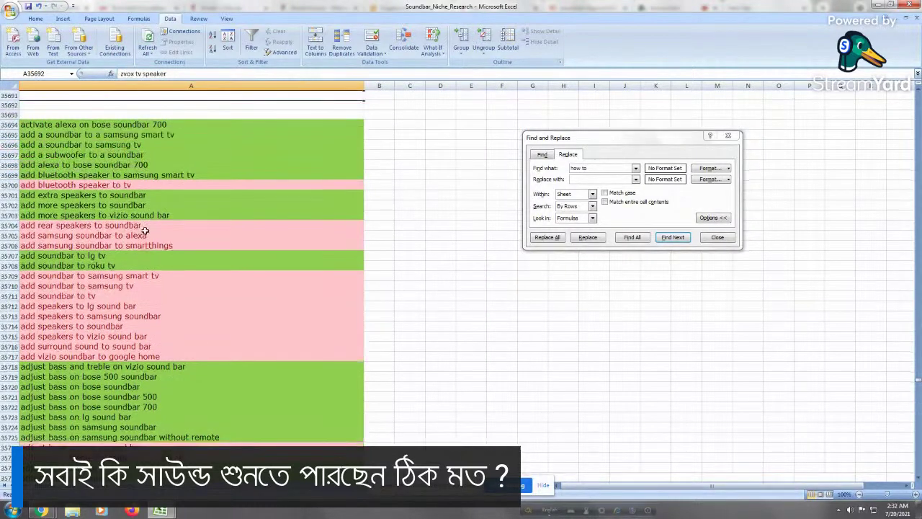
pyautogui.press('Down')
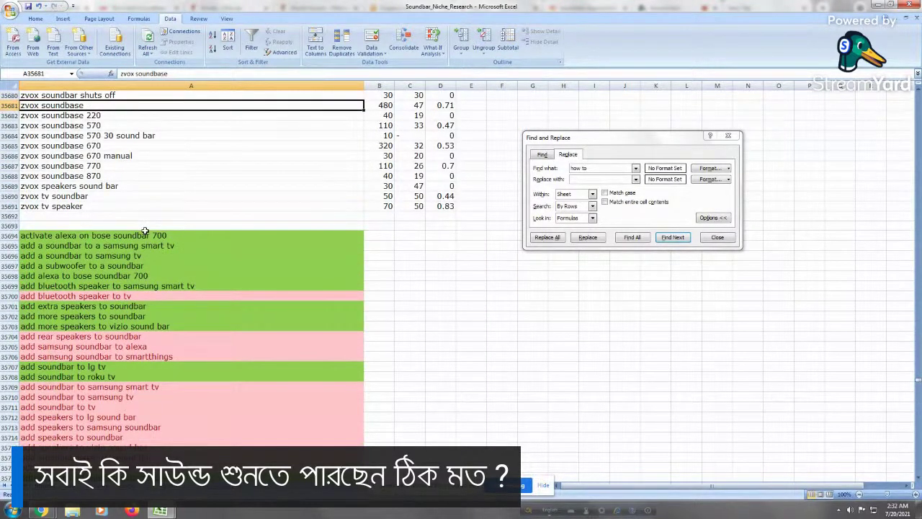
pyautogui.press('Down')
pyautogui.press('Down')
pyautogui.press('Down')
pyautogui.press('Down')
pyautogui.press('Down')
pyautogui.press('Down')
pyautogui.press('Down')
pyautogui.press('Down')
pyautogui.press('Down')
pyautogui.press('Down')
pyautogui.press('Down')
pyautogui.press('Down')
pyautogui.press('Down')
pyautogui.press('Down')
pyautogui.press('Down')
pyautogui.press('Down')
pyautogui.press('Down')
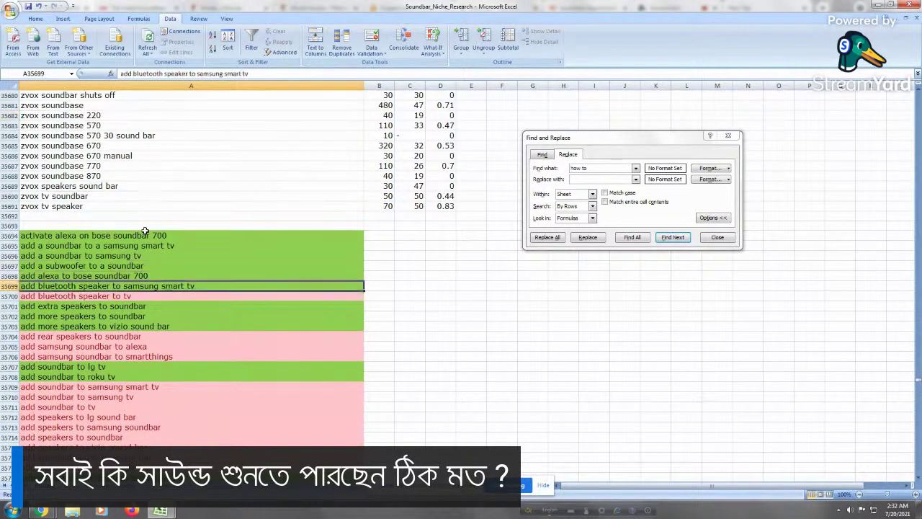
pyautogui.press('Up')
pyautogui.press('Up')
pyautogui.press('Up')
pyautogui.press('Up')
pyautogui.press('Up')
pyautogui.press('Up')
pyautogui.press('Up')
pyautogui.press('Up')
pyautogui.press('Up')
pyautogui.press('Up')
pyautogui.press('Up')
pyautogui.press('Up')
pyautogui.press('Up')
pyautogui.press('Up')
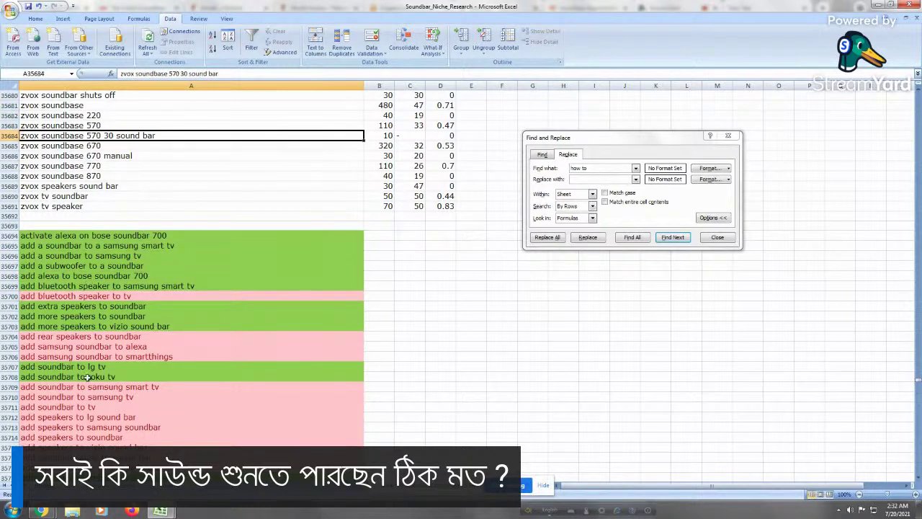
# Compare the green and pink keyword block from row 35694 with the uncoloured keywords above it, including those at the start of the list
pyautogui.click(166, 84)
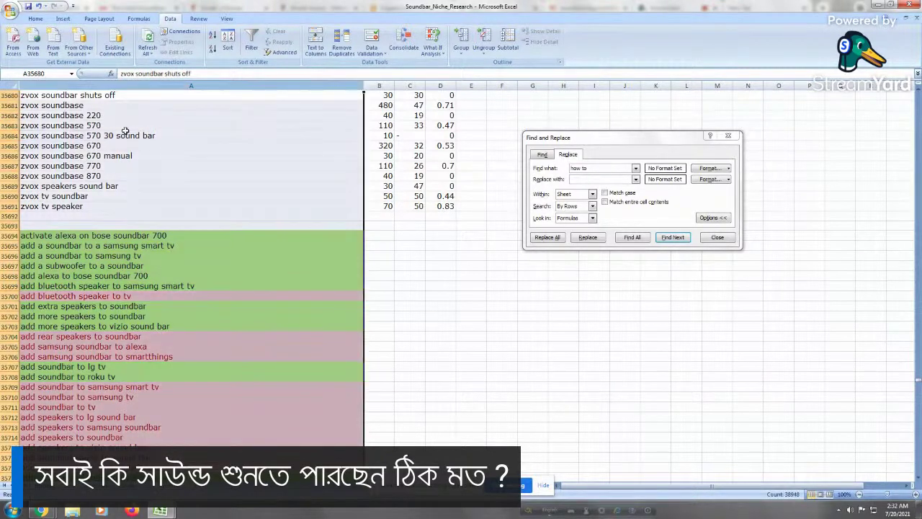
pyautogui.click(66, 396)
pyautogui.click(82, 115)
pyautogui.click(100, 444)
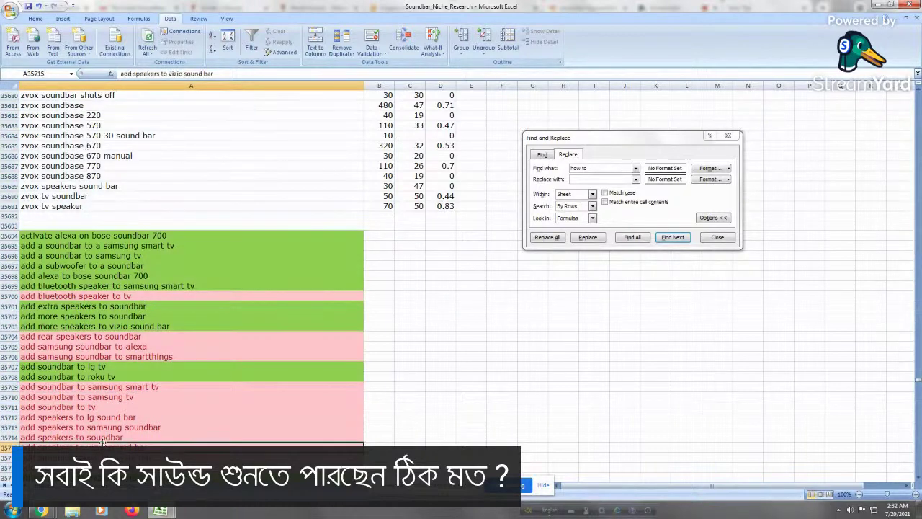
pyautogui.click(121, 395)
pyautogui.click(94, 346)
pyautogui.click(124, 421)
pyautogui.click(125, 326)
pyautogui.click(85, 186)
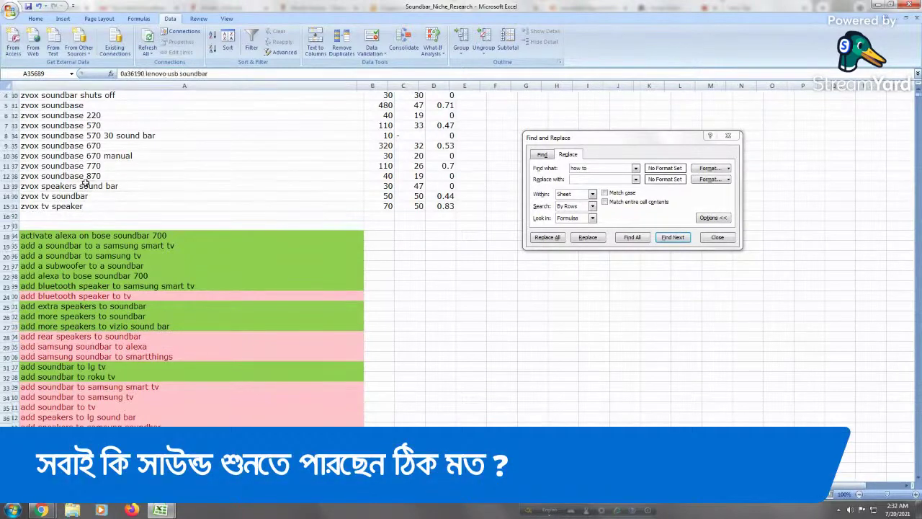
pyautogui.hotkey('ctrl', 'Home')
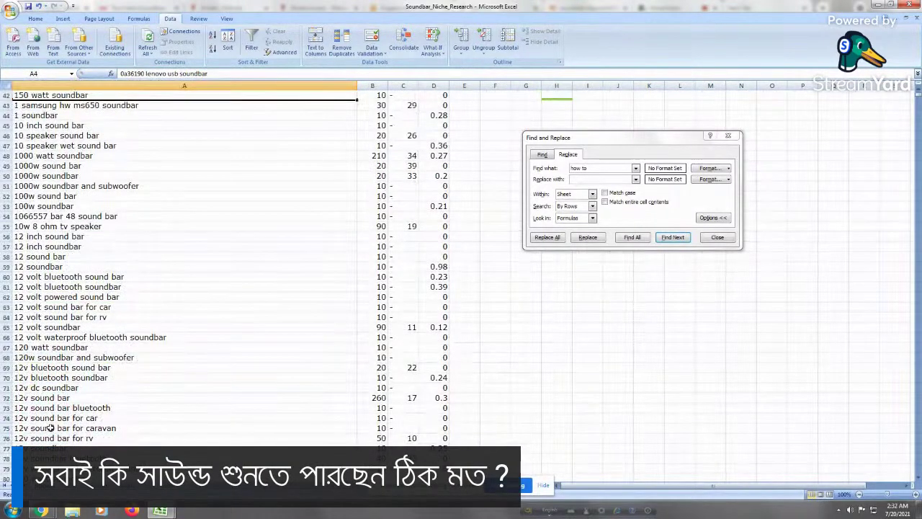
pyautogui.press('pagedown')
pyautogui.press('pagedown')
pyautogui.press('pagedown')
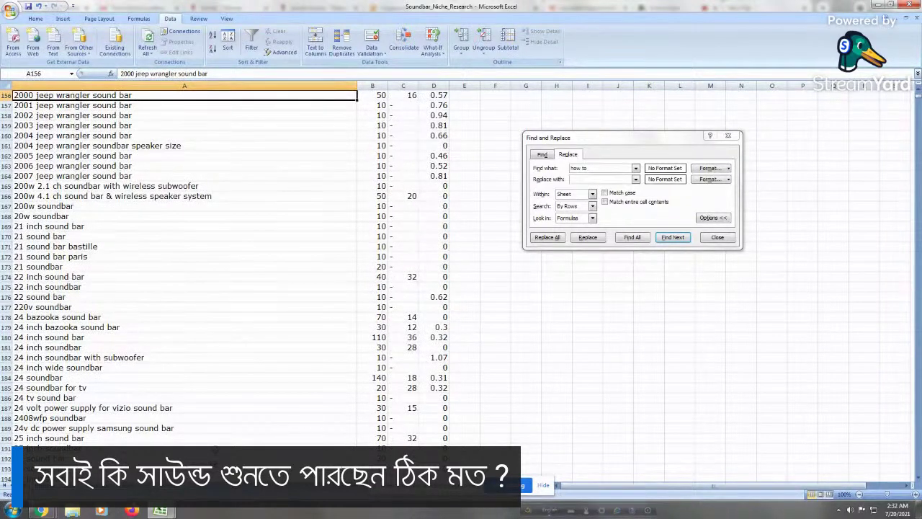
pyautogui.hotkey('ctrl', 'Down')
pyautogui.hotkey('ctrl', 'Down')
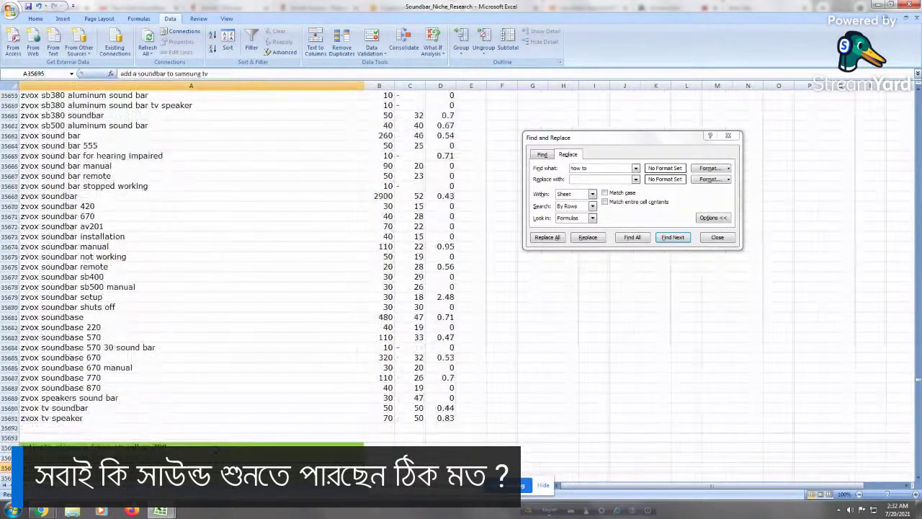
# Copy the pink keyword "add bluetooth speaker to tv" from A35700 as the search text and find its duplicate from the start of the sheet
pyautogui.scroll(-9, 215, 448)
pyautogui.click(161, 305)
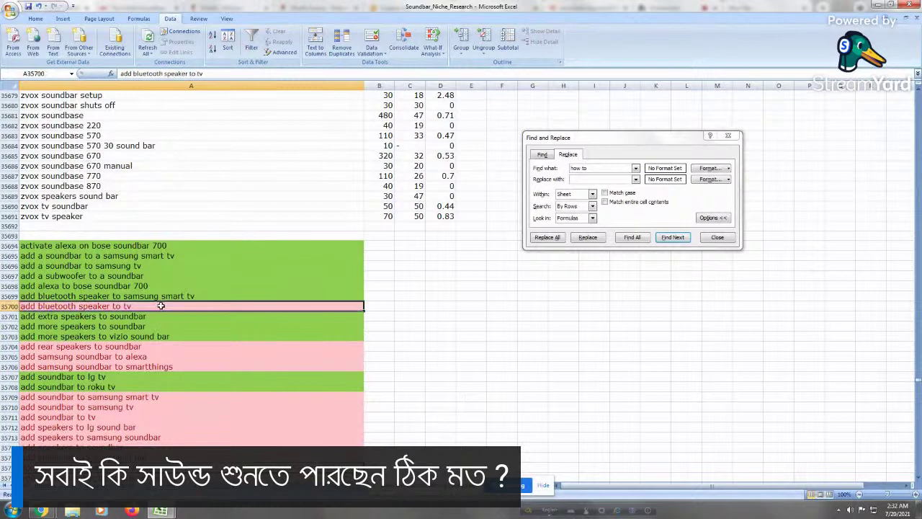
pyautogui.rightClick(160, 305)
pyautogui.click(191, 324)
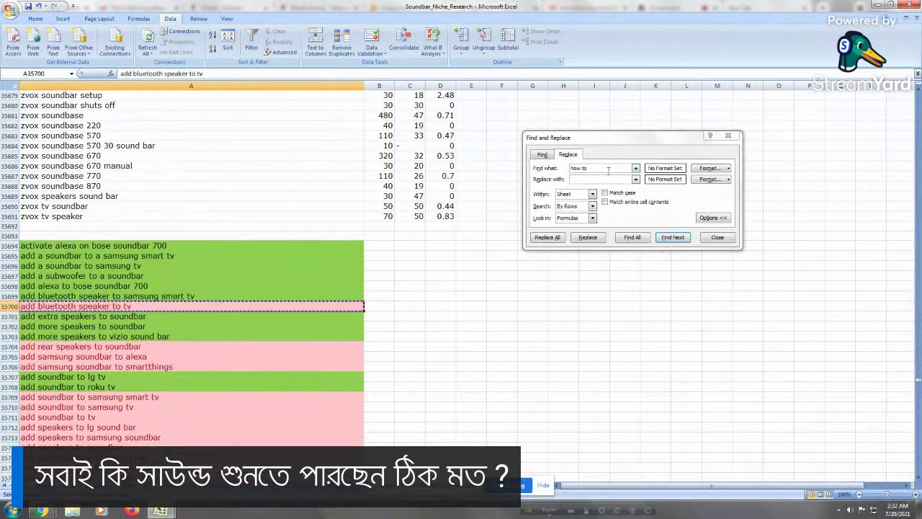
pyautogui.hotkey('ctrl', 'v')
pyautogui.click(223, 165)
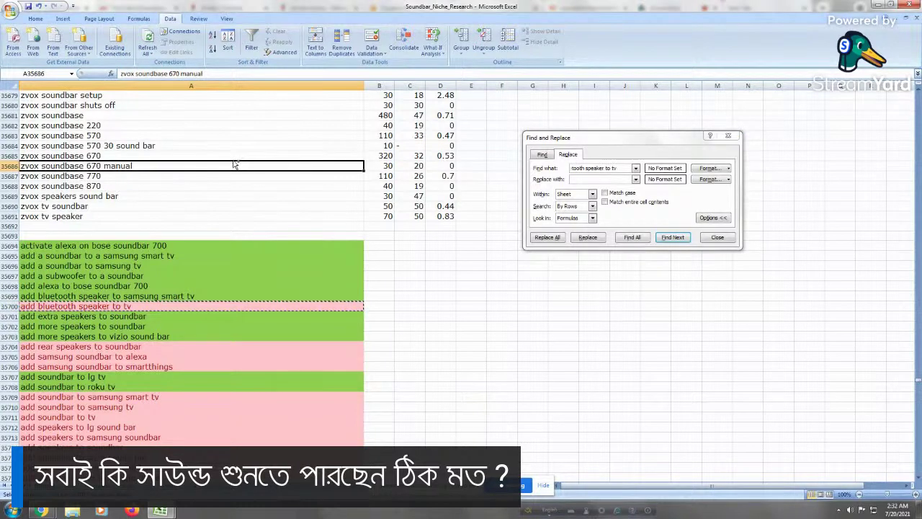
pyautogui.hotkey('ctrl', 'Home')
pyautogui.click(676, 238)
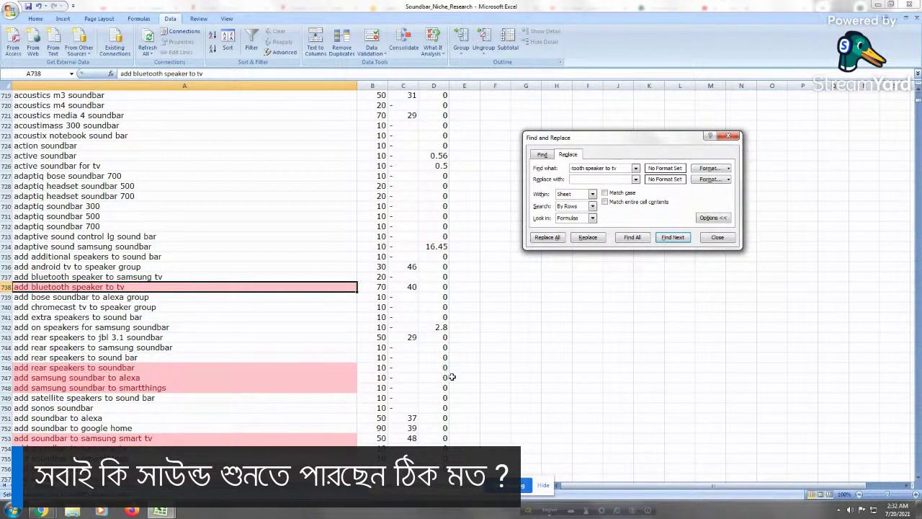
# Fill the keyword cells A735 to A801 with green, from "add additional speakers to sound bar" to "advantages of a sound bar"
pyautogui.click(87, 257)
pyautogui.moveTo(88, 257); pyautogui.dragTo(47, 77)
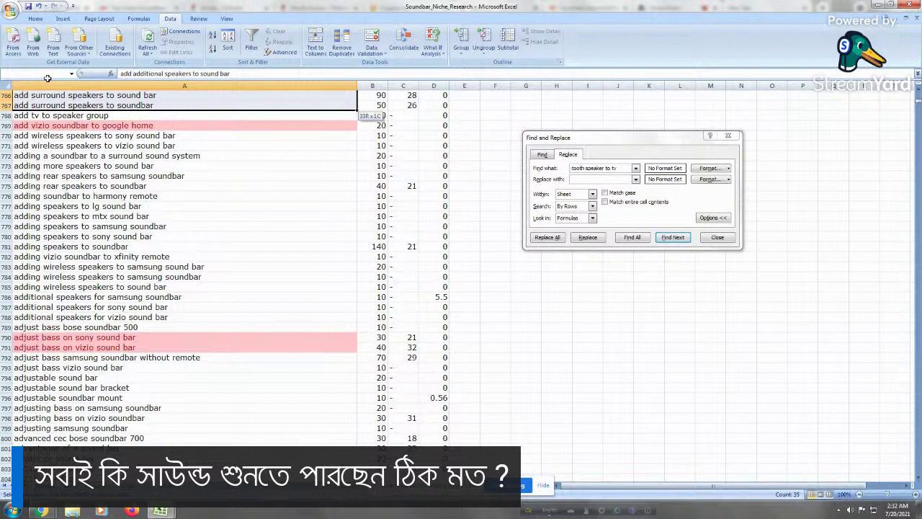
pyautogui.moveTo(47, 78); pyautogui.dragTo(34, 372)
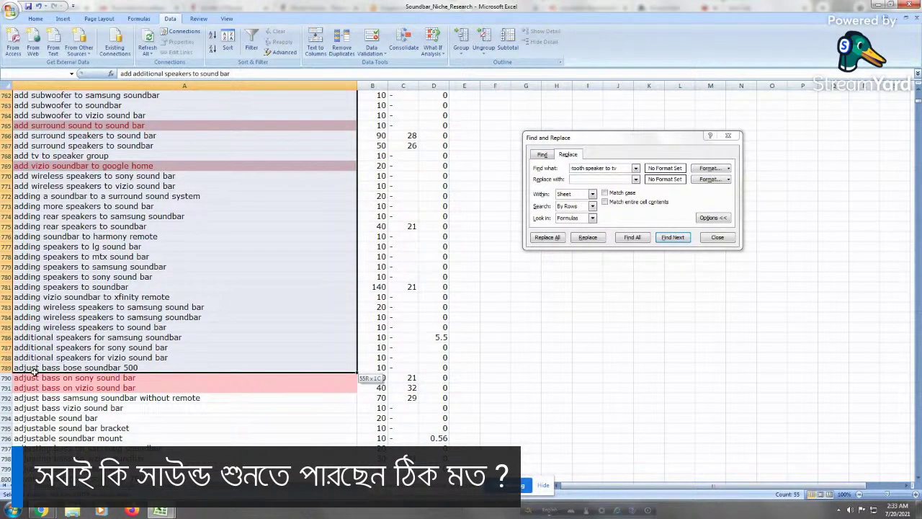
pyautogui.moveTo(34, 373); pyautogui.dragTo(34, 372)
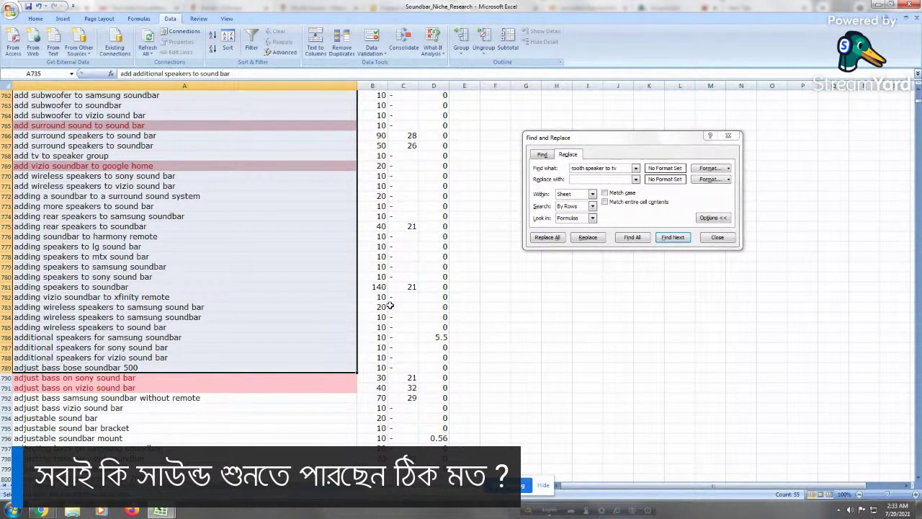
pyautogui.hotkey('shift', 'Down')
pyautogui.hotkey('shift', 'Down')
pyautogui.hotkey('shift', 'Down')
pyautogui.hotkey('shift', 'Down')
pyautogui.hotkey('shift', 'Down')
pyautogui.hotkey('shift', 'Down')
pyautogui.hotkey('shift', 'Down')
pyautogui.hotkey('shift', 'Down')
pyautogui.hotkey('shift', 'Down')
pyautogui.hotkey('shift', 'Down')
pyautogui.hotkey('shift', 'Down')
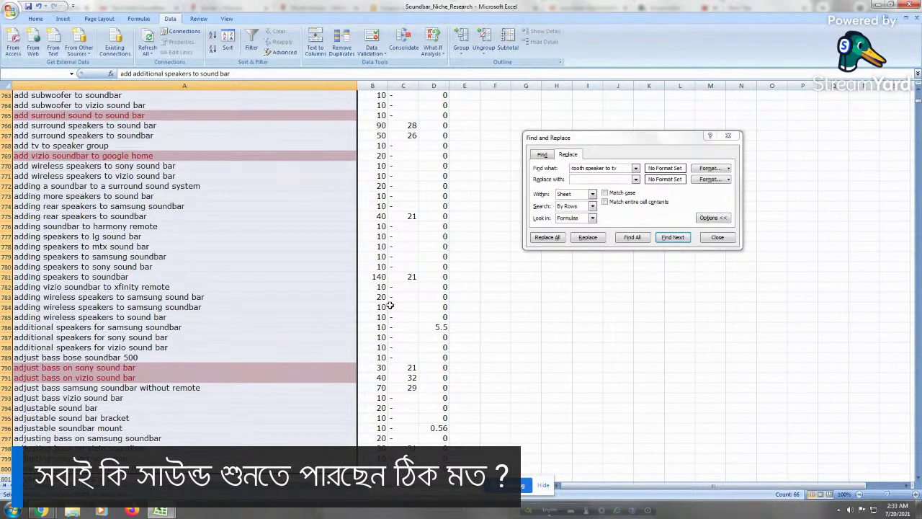
pyautogui.hotkey('shift', 'Down')
pyautogui.hotkey('shift', 'Down')
pyautogui.hotkey('shift', 'Down')
pyautogui.hotkey('shift', 'Down')
pyautogui.hotkey('shift', 'Down')
pyautogui.hotkey('shift', 'Down')
pyautogui.hotkey('shift', 'Down')
pyautogui.hotkey('shift', 'Down')
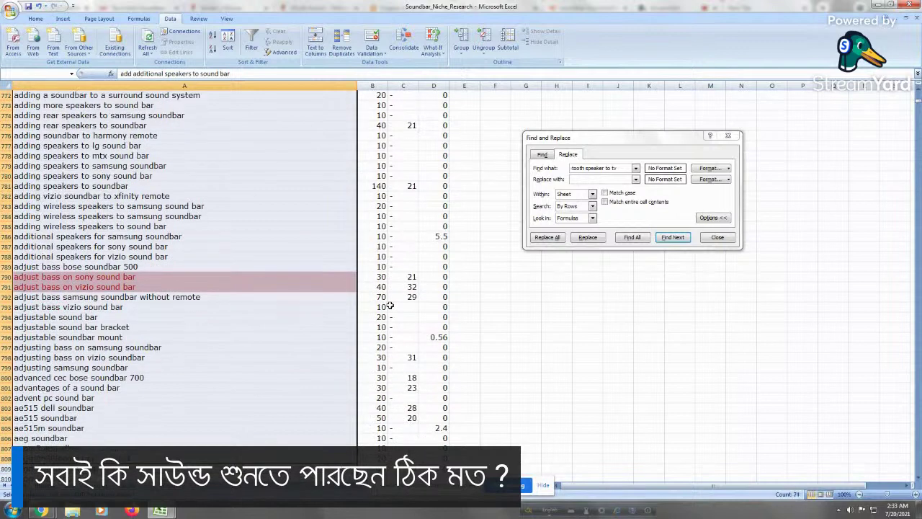
pyautogui.hotkey('shift', 'Up')
pyautogui.hotkey('shift', 'Up')
pyautogui.hotkey('shift', 'Up')
pyautogui.hotkey('shift', 'Up')
pyautogui.hotkey('shift', 'Up')
pyautogui.hotkey('shift', 'Up')
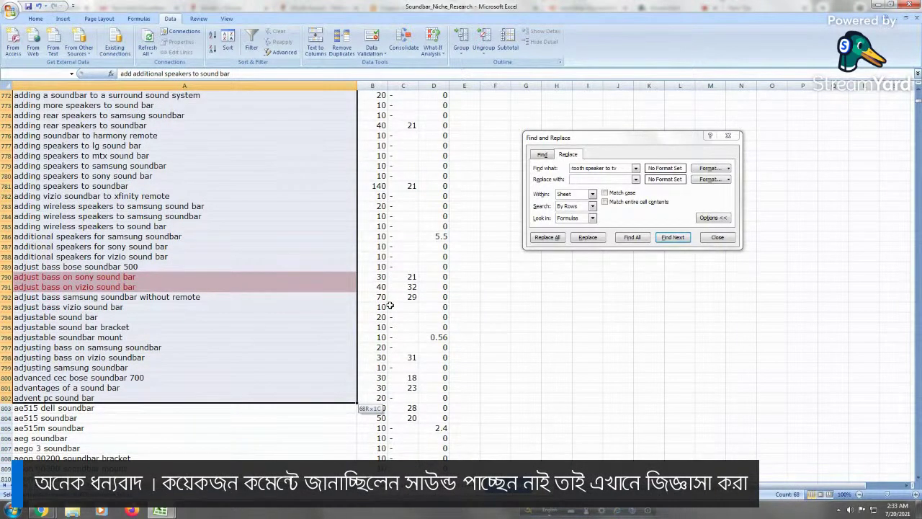
pyautogui.hotkey('shift', 'Up')
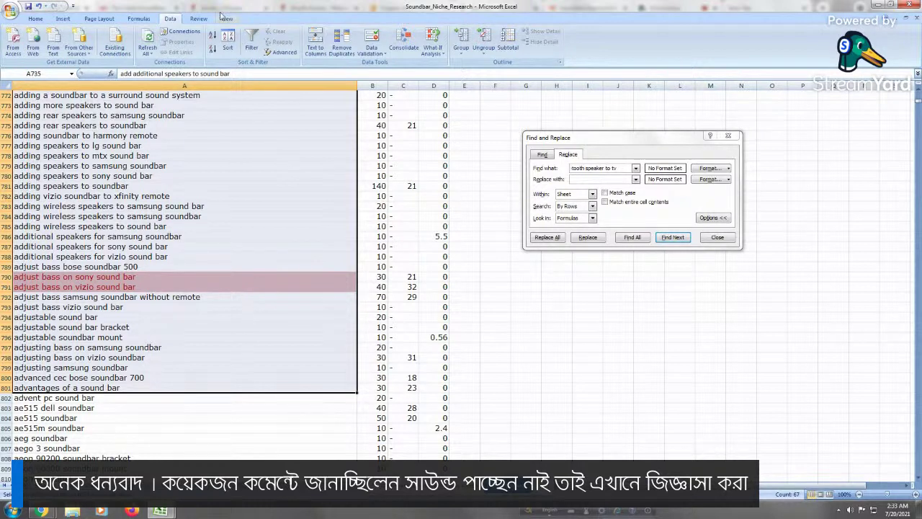
pyautogui.click(36, 19)
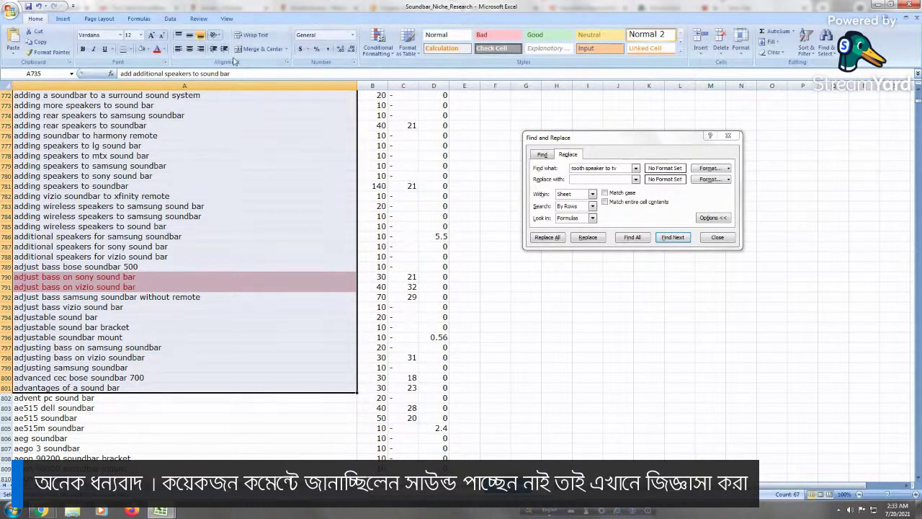
pyautogui.click(149, 50)
pyautogui.click(173, 120)
pyautogui.scroll(19, 128, 277)
pyautogui.click(123, 328)
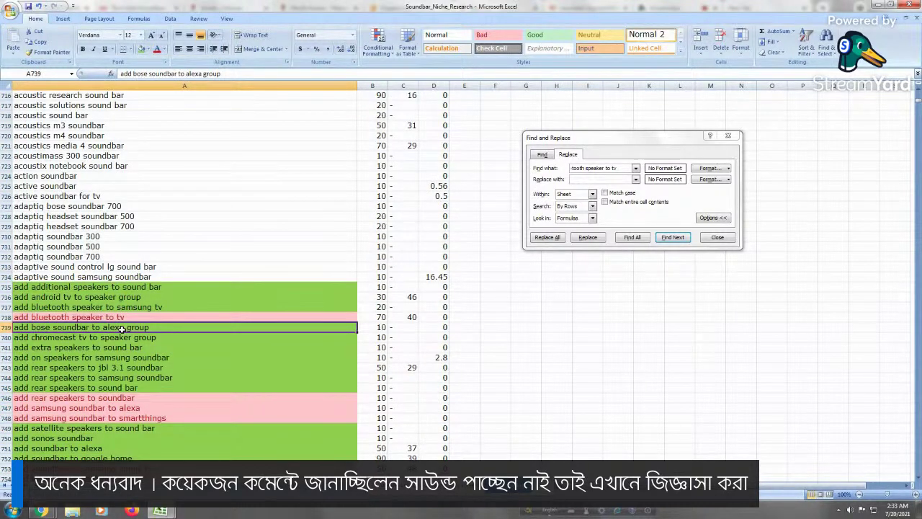
# Look through the number-led soundbar keywords at the start of Sheet1, from row 4 onward past the 2000s jeep wrangler entries
pyautogui.hotkey('ctrl', 'Home')
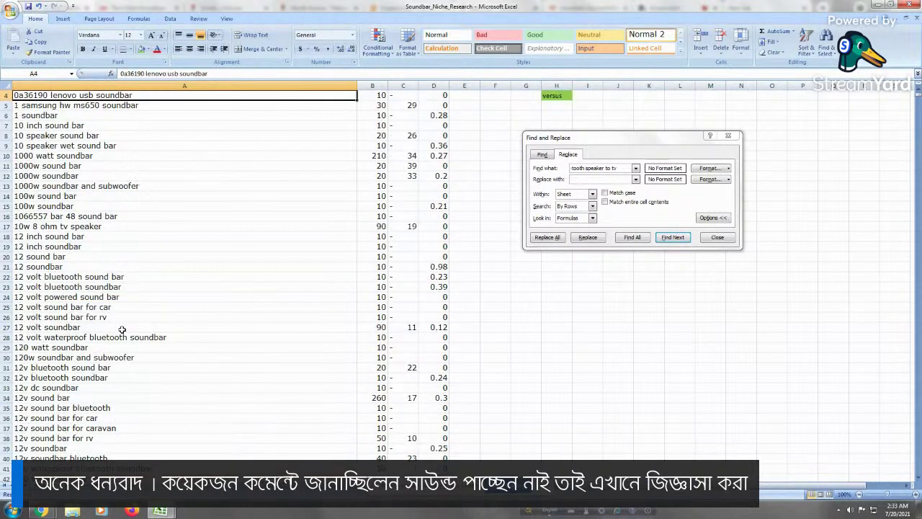
pyautogui.press('Return')
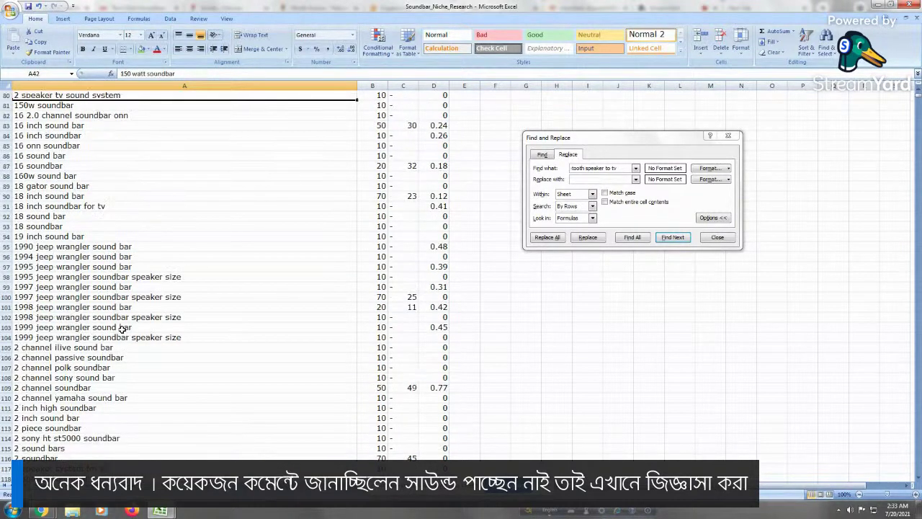
pyautogui.press('Return')
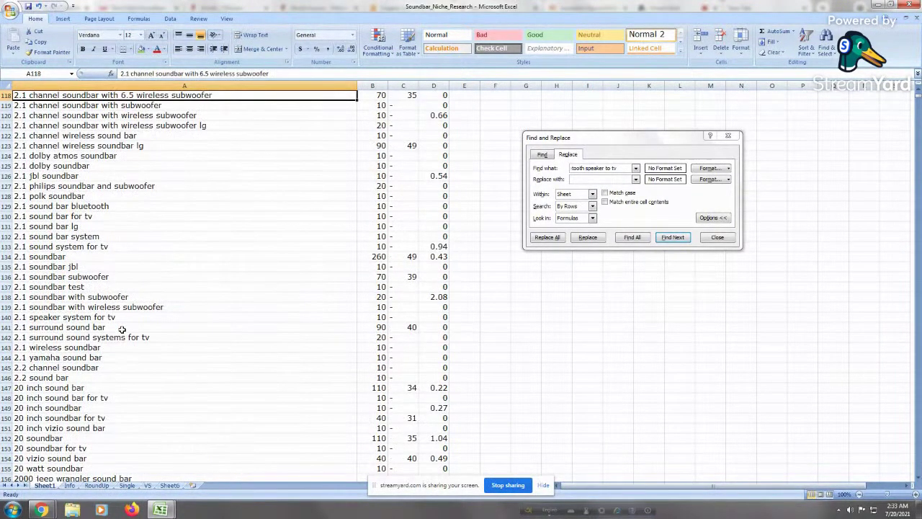
pyautogui.click(228, 305)
pyautogui.press('pagedown')
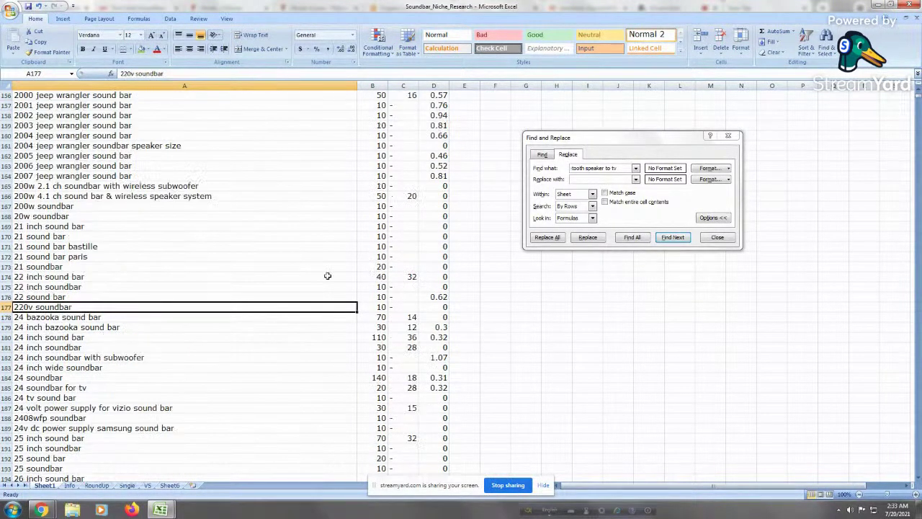
pyautogui.click(121, 192)
pyautogui.click(125, 158)
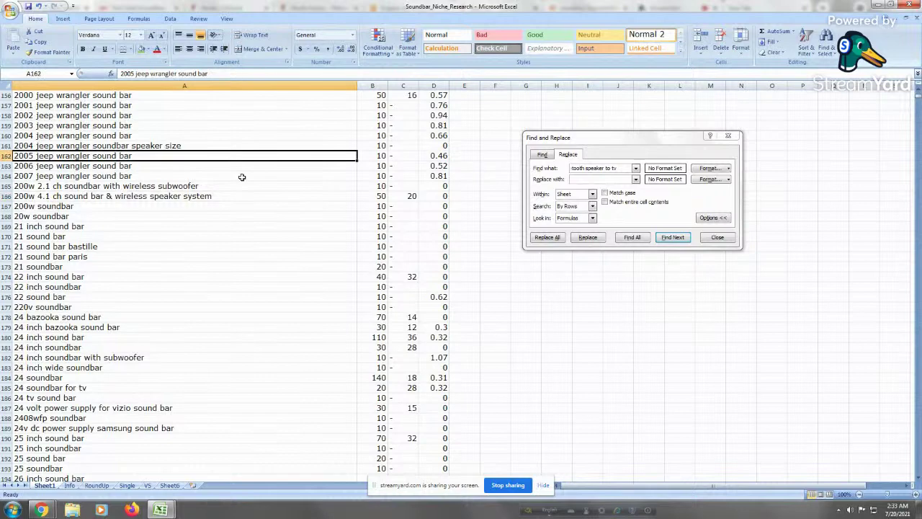
pyautogui.press('pagedown')
pyautogui.press('pagedown')
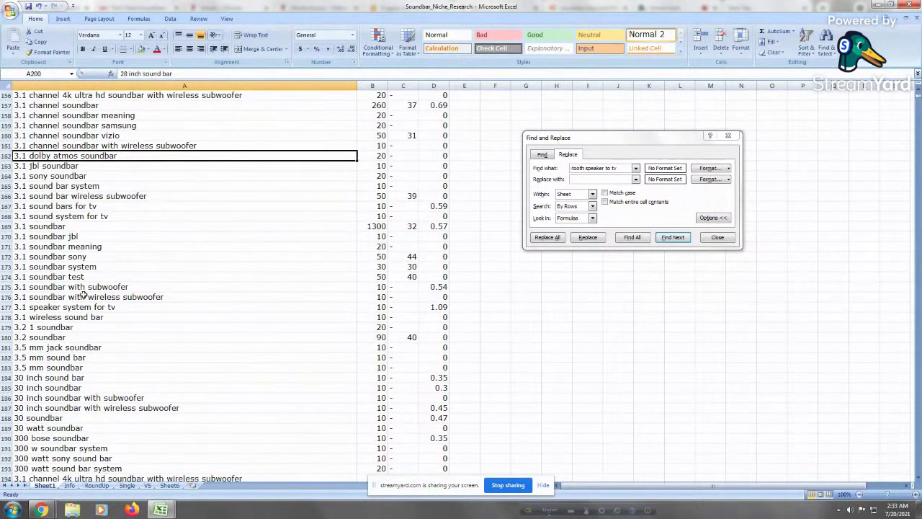
pyautogui.press('pageup')
pyautogui.press('pageup')
pyautogui.click(119, 216)
pyautogui.click(131, 154)
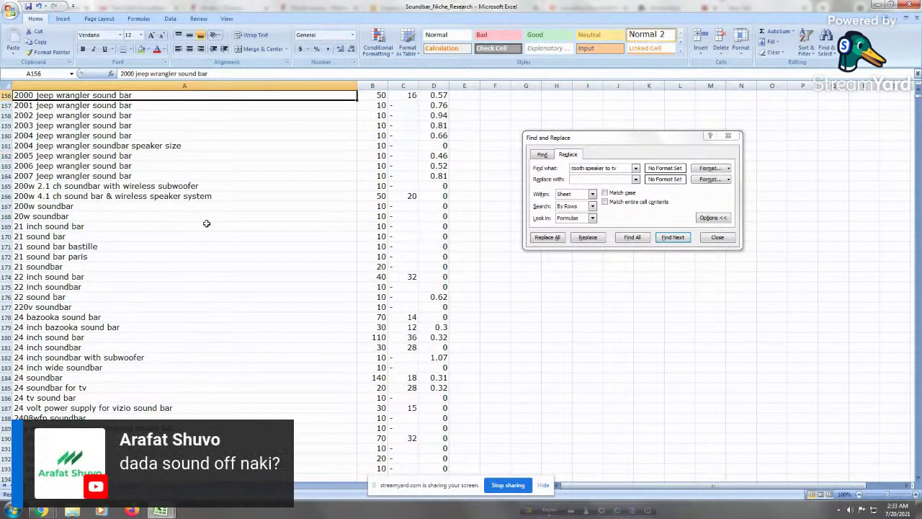
pyautogui.press('Up')
pyautogui.press('Up')
pyautogui.press('Up')
pyautogui.press('Up')
pyautogui.press('Up')
pyautogui.press('Up')
pyautogui.press('Up')
pyautogui.press('Up')
pyautogui.press('Up')
pyautogui.press('Up')
pyautogui.press('Up')
pyautogui.press('Up')
pyautogui.press('Up')
pyautogui.press('Up')
pyautogui.press('Up')
pyautogui.press('Up')
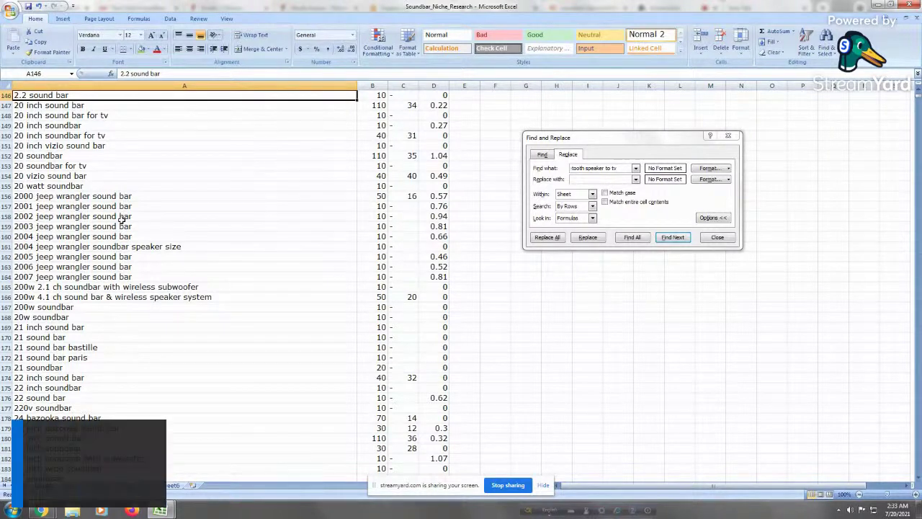
# Examine the near-identical jeep wrangler sound bar keywords for model years 2000 to 2007 in rows 156 to 164
pyautogui.click(144, 195)
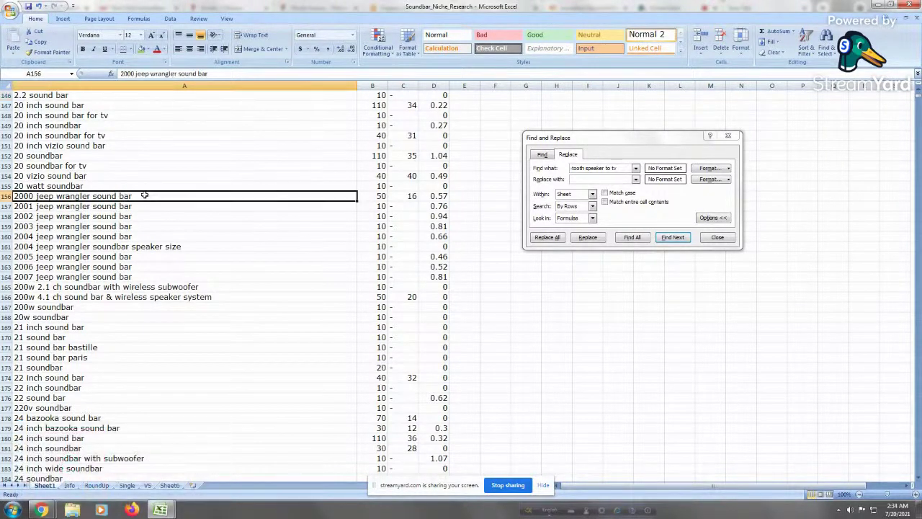
pyautogui.moveTo(144, 199)
pyautogui.mouseDown()
pyautogui.moveTo(140, 286)
pyautogui.moveTo(145, 215)
pyautogui.mouseUp()
pyautogui.click(158, 336)
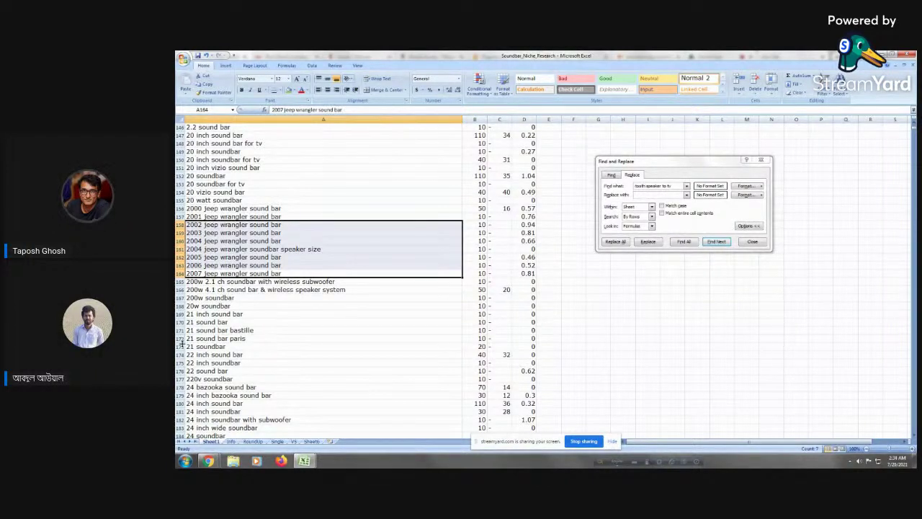
pyautogui.click(272, 208)
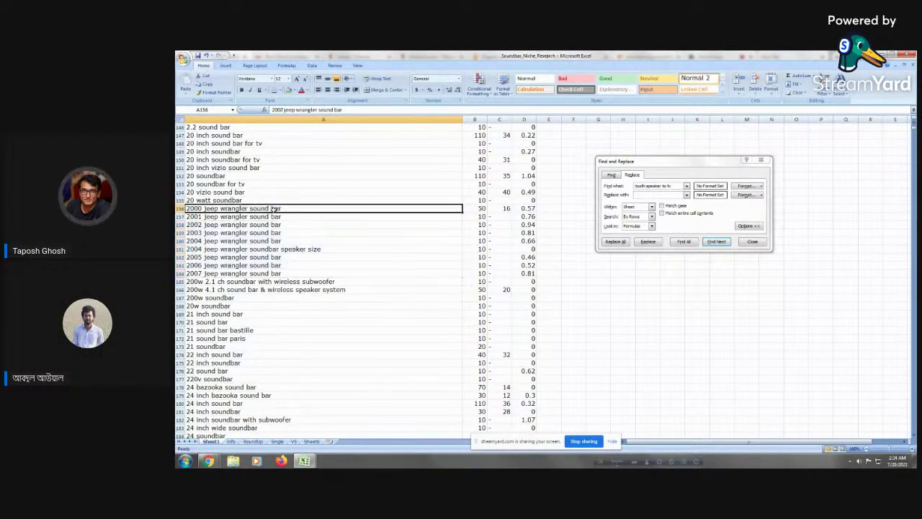
pyautogui.moveTo(298, 207); pyautogui.dragTo(200, 262)
pyautogui.click(230, 223)
pyautogui.click(252, 216)
pyautogui.click(233, 208)
pyautogui.click(212, 241)
pyautogui.click(231, 273)
pyautogui.click(249, 233)
pyautogui.click(279, 273)
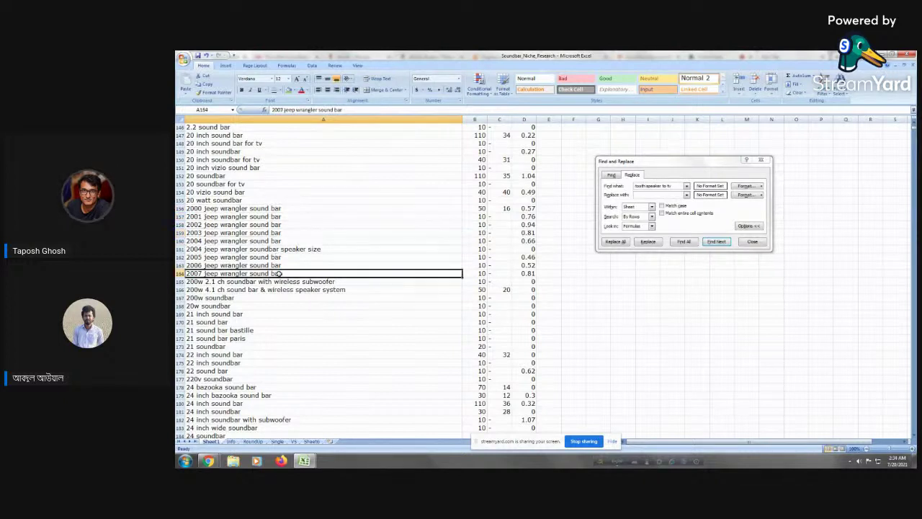
pyautogui.click(281, 265)
pyautogui.click(259, 249)
pyautogui.click(299, 274)
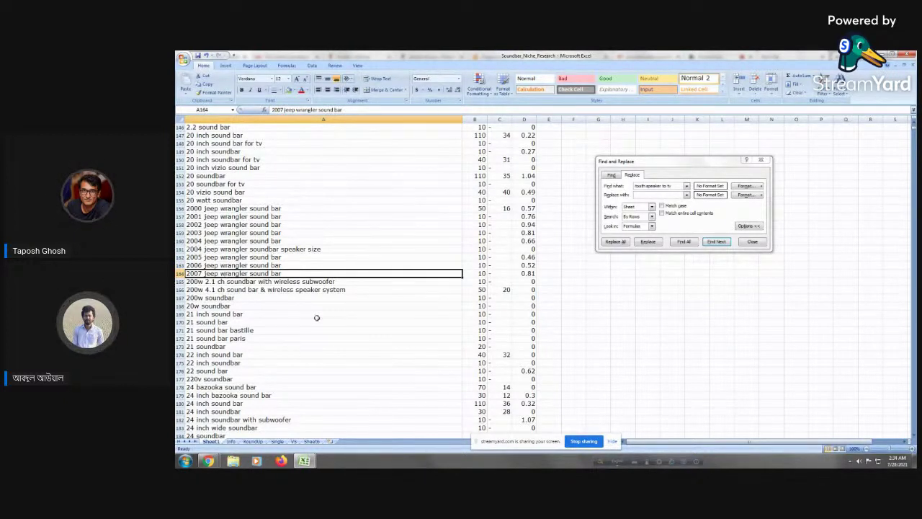
pyautogui.moveTo(285, 274); pyautogui.dragTo(294, 208)
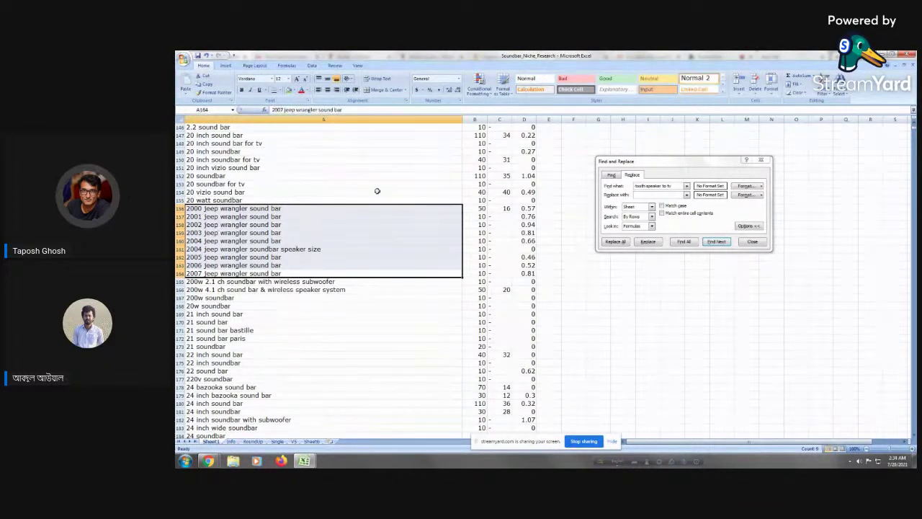
pyautogui.click(264, 219)
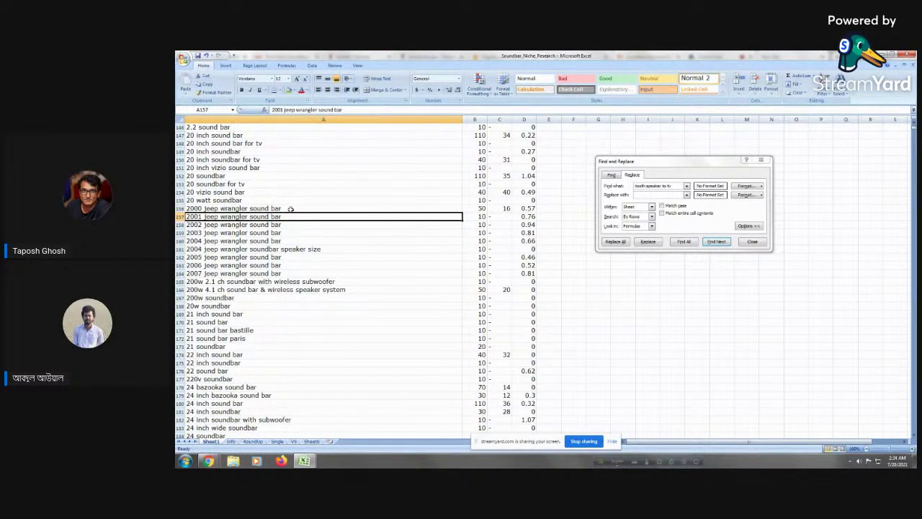
pyautogui.press('pagedown')
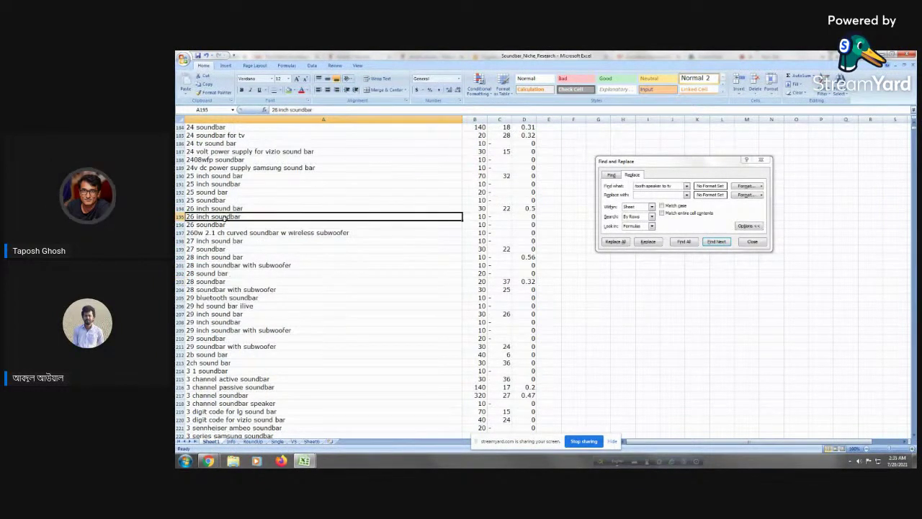
# Find the next match for "add bluetooth speaker to tv" beyond the number-led soundbar keywords
pyautogui.press('pagedown')
pyautogui.press('pagedown')
pyautogui.press('pagedown')
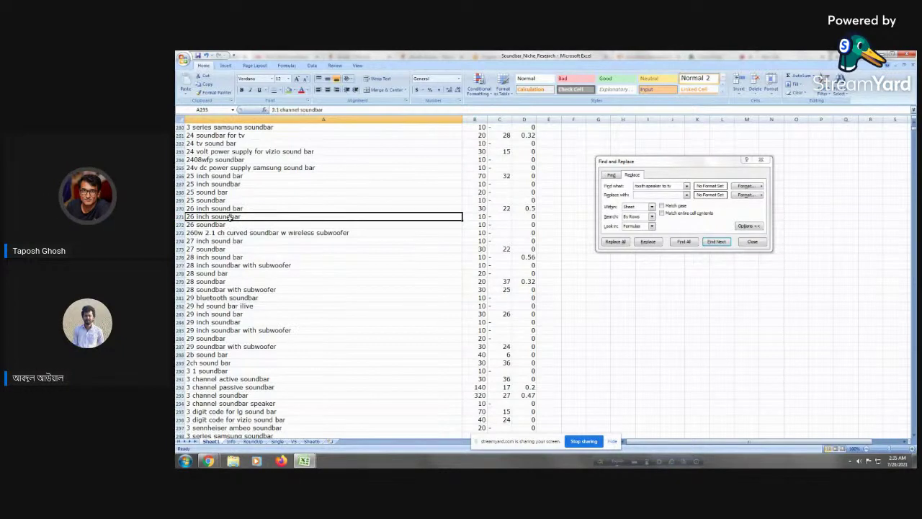
pyautogui.press('pagedown')
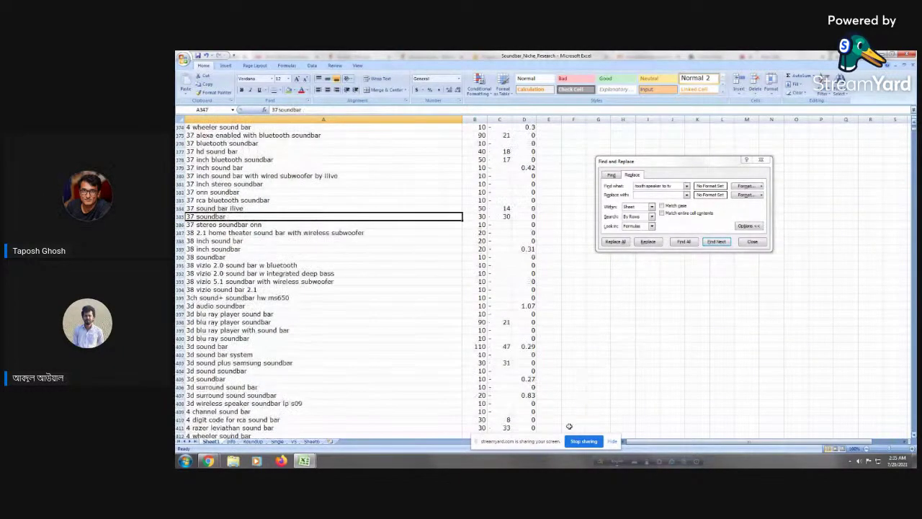
pyautogui.press('pagedown')
pyautogui.click(714, 243)
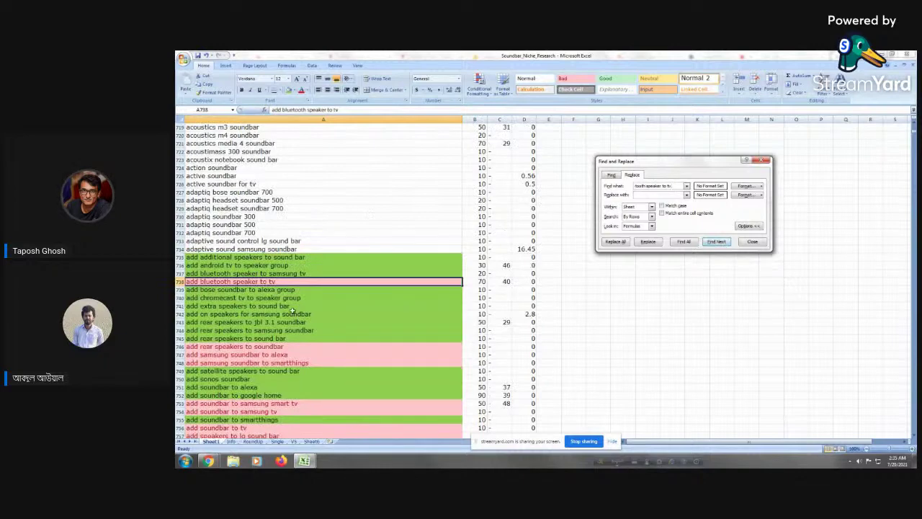
# Look through the keywords starting with "a" in column A, from row 745 down to the "attach" entries around row 1335
pyautogui.click(285, 338)
pyautogui.press('pagedown')
pyautogui.press('pagedown')
pyautogui.press('pagedown')
pyautogui.press('pagedown')
pyautogui.press('pagedown')
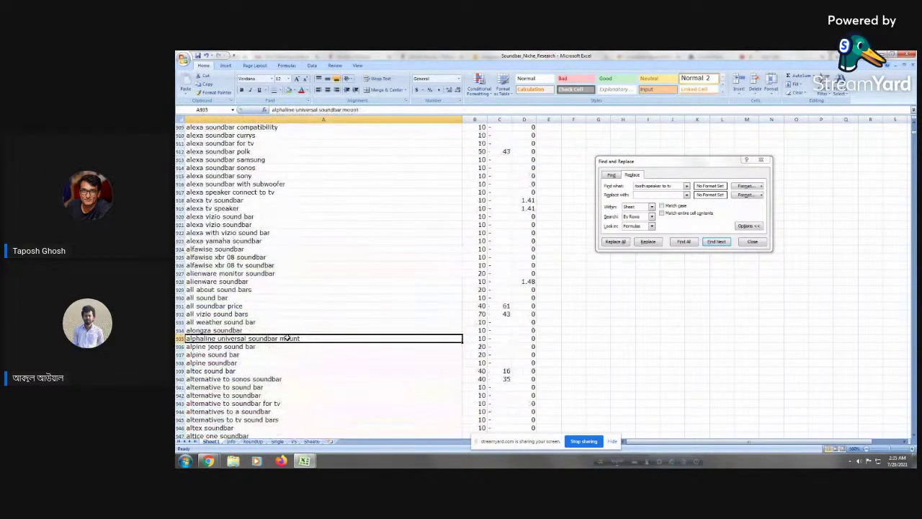
pyautogui.press('pageup')
pyautogui.press('pageup')
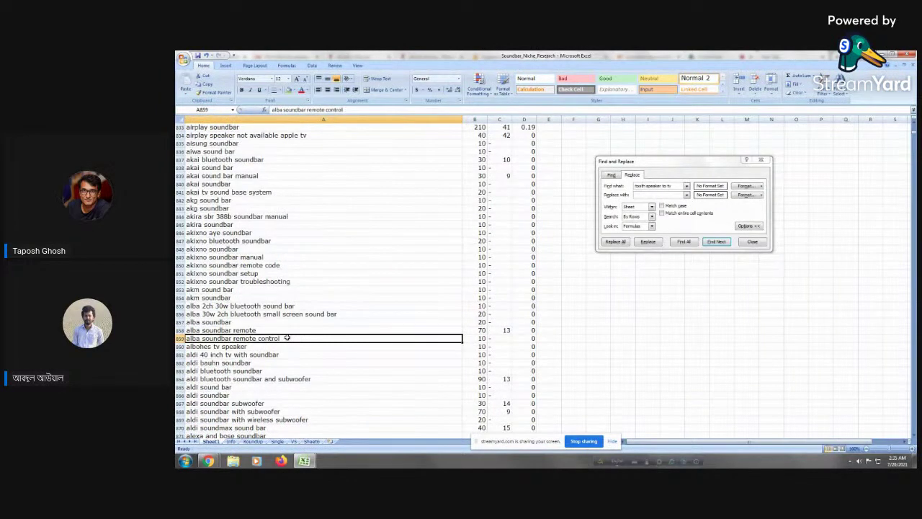
pyautogui.press('pageup')
pyautogui.press('pagedown')
pyautogui.press('pagedown')
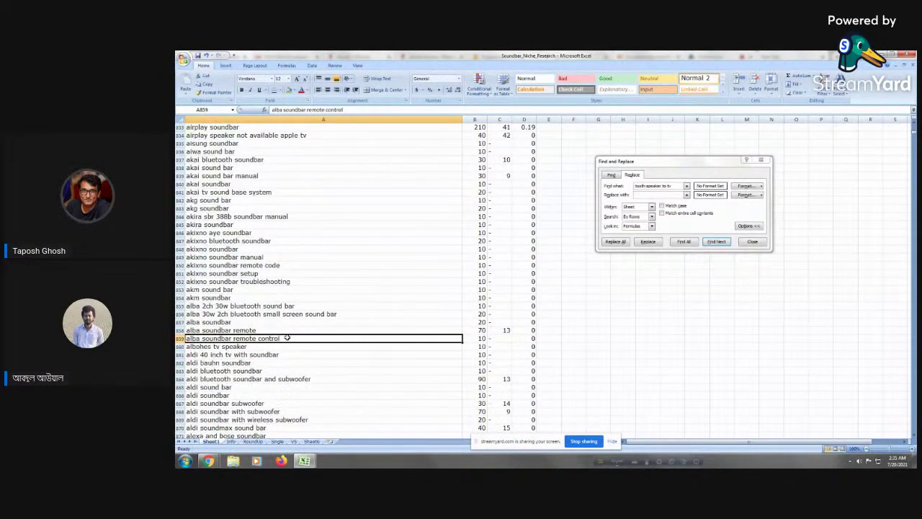
pyautogui.press('pagedown')
pyautogui.press('pagedown')
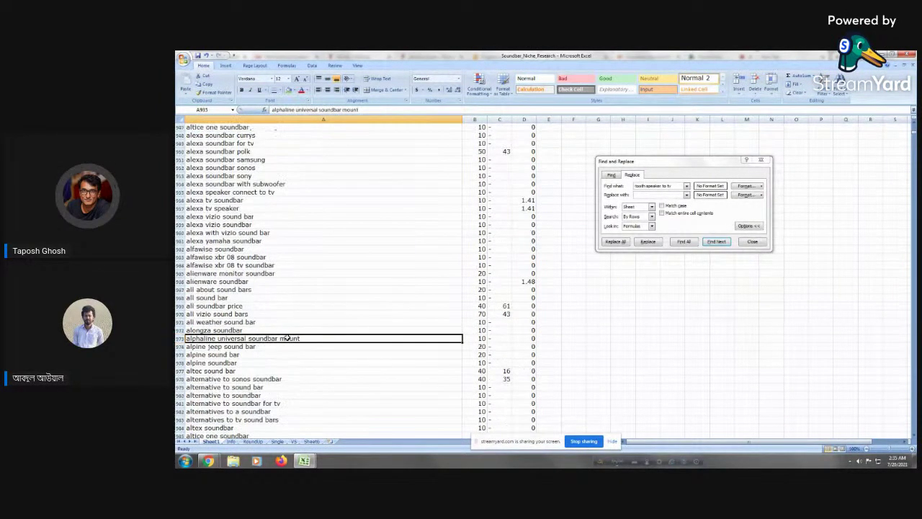
pyautogui.press('pagedown')
pyautogui.press('pagedown')
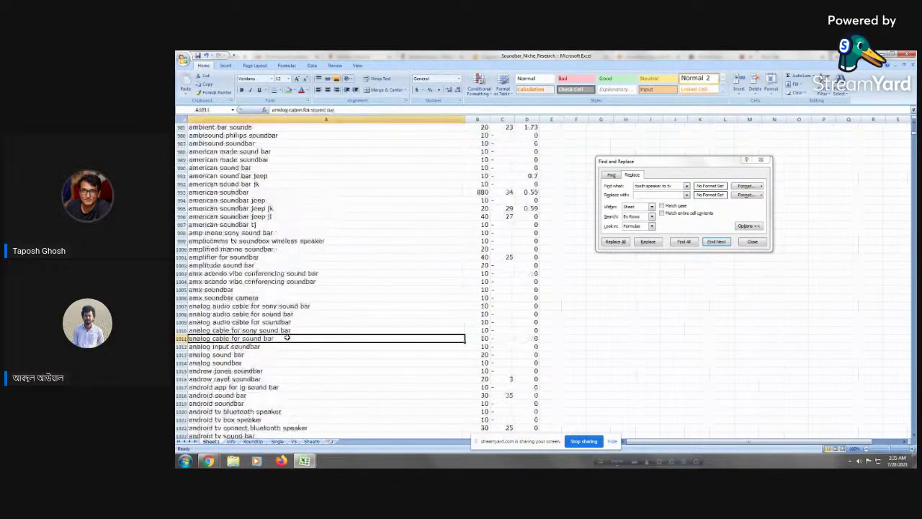
pyautogui.press('pagedown')
pyautogui.press('pagedown')
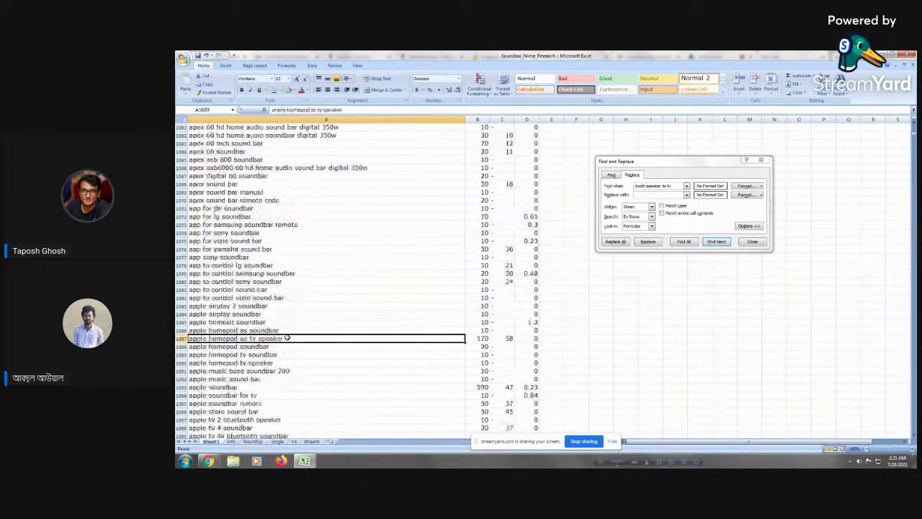
pyautogui.press('pagedown')
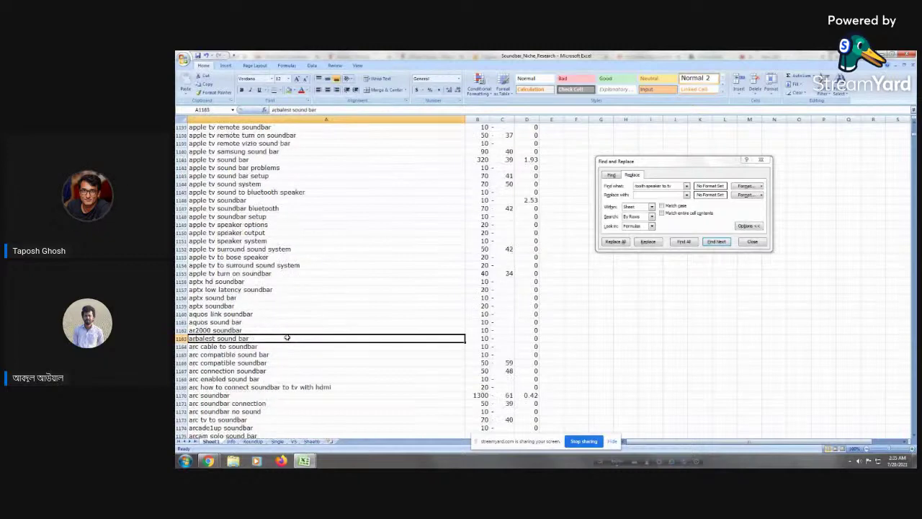
pyautogui.press('pagedown')
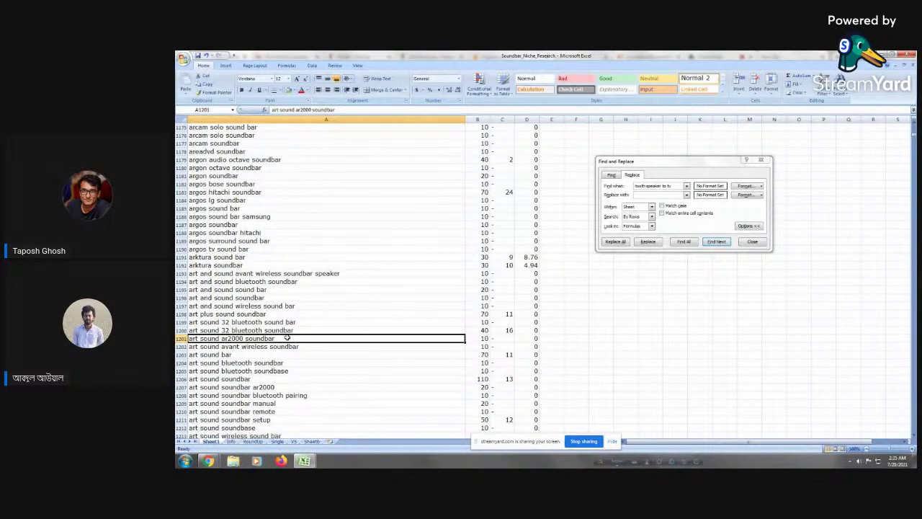
pyautogui.press('pagedown')
pyautogui.press('pagedown')
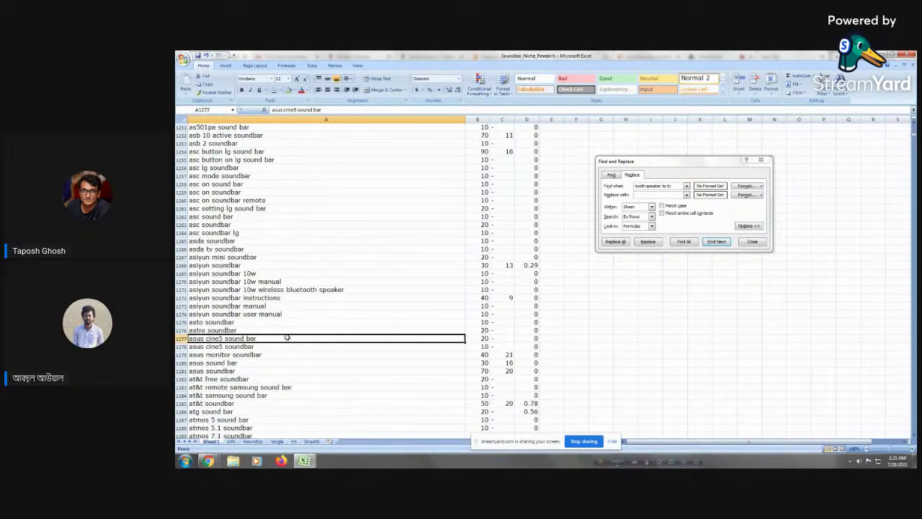
pyautogui.press('pagedown')
pyautogui.press('pagedown')
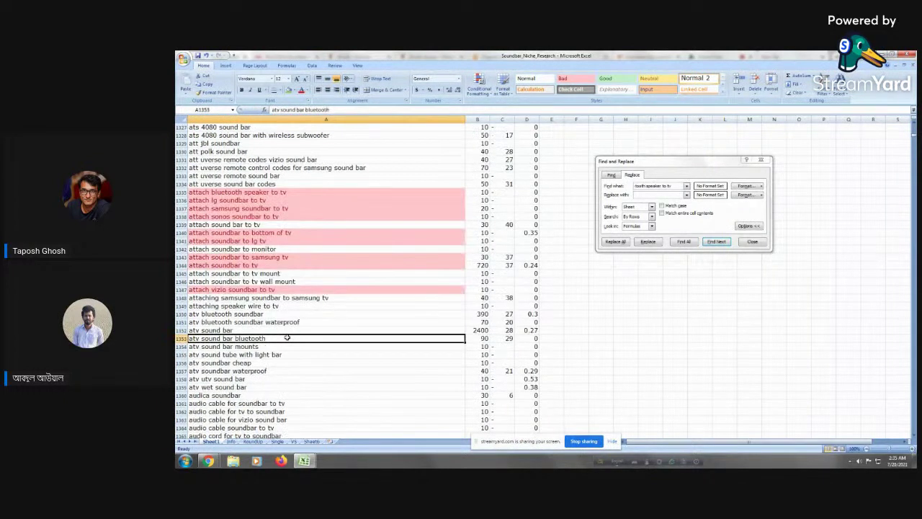
# Fill the keyword cells A1335 to A1349 with green, from "attach bluetooth speaker to tv" to "attaching speaker wire to tv"
pyautogui.click(268, 177)
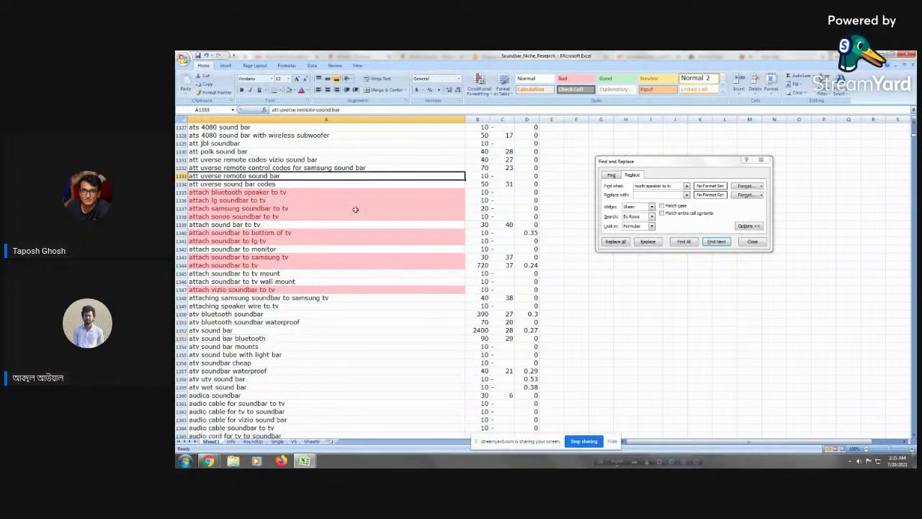
pyautogui.click(295, 192)
pyautogui.moveTo(295, 191); pyautogui.dragTo(297, 306)
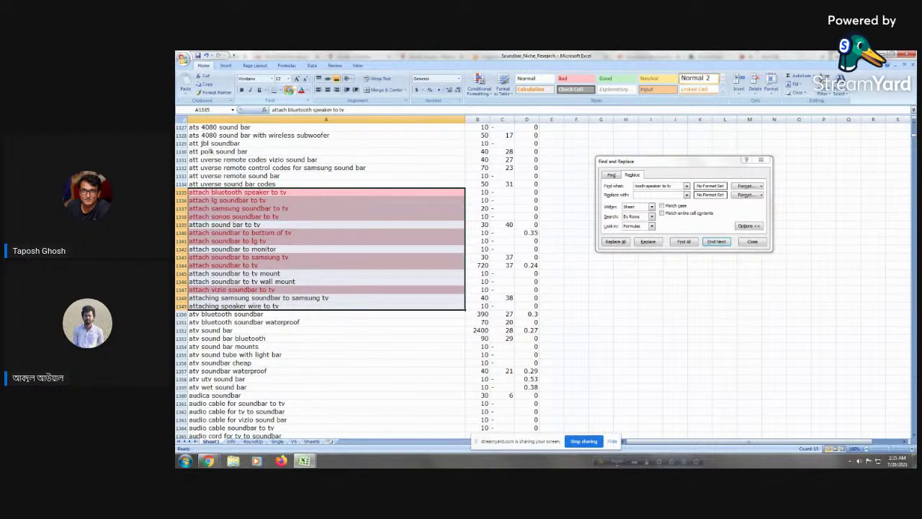
pyautogui.click(234, 216)
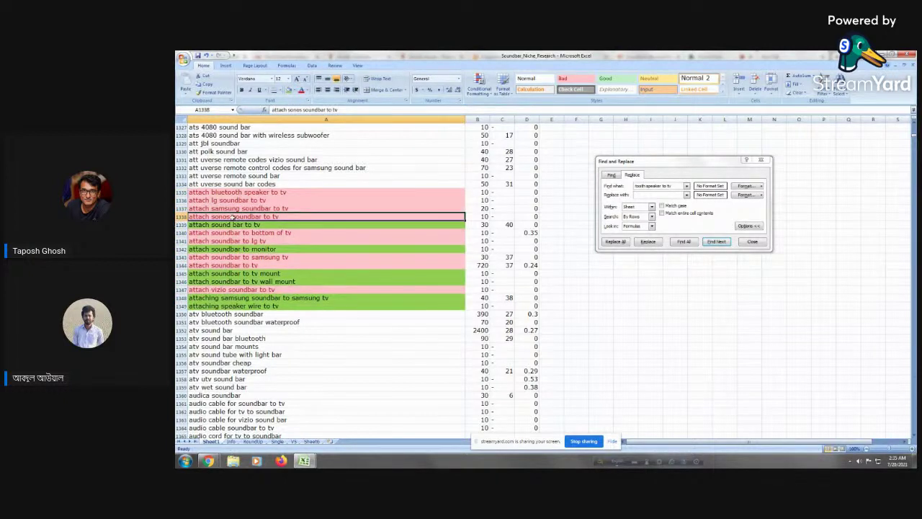
# Fill the "audio sync" keyword cells A1383 to A1393 with green, from "audio sync jbl 3.1 soundbar" to "audio sync vizio sound bar"
pyautogui.press('pagedown')
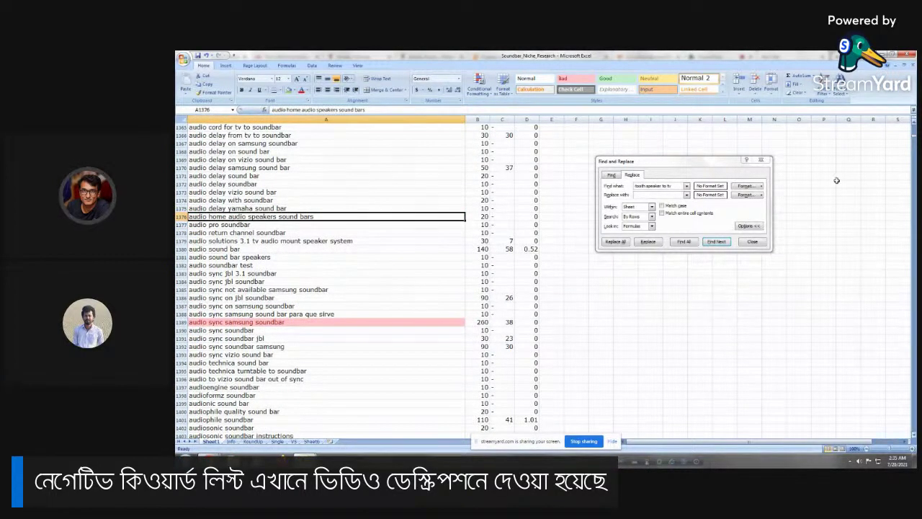
pyautogui.click(286, 233)
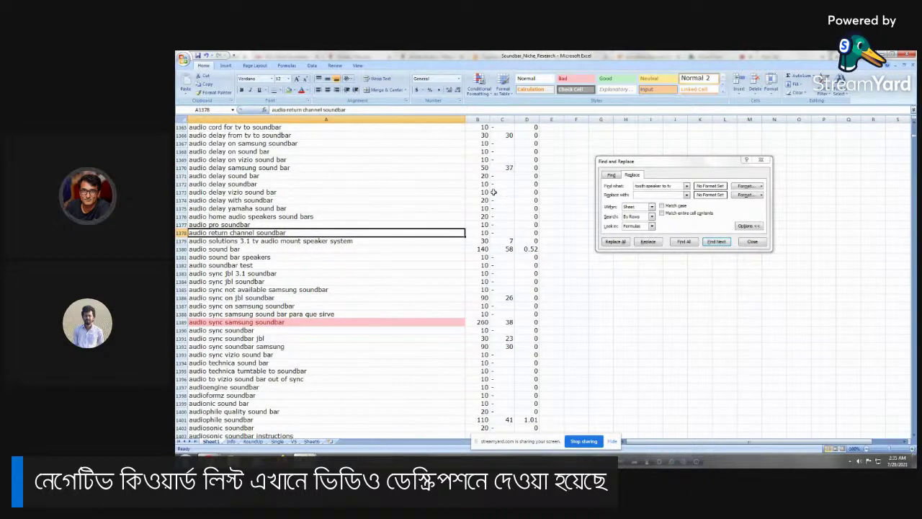
pyautogui.click(294, 265)
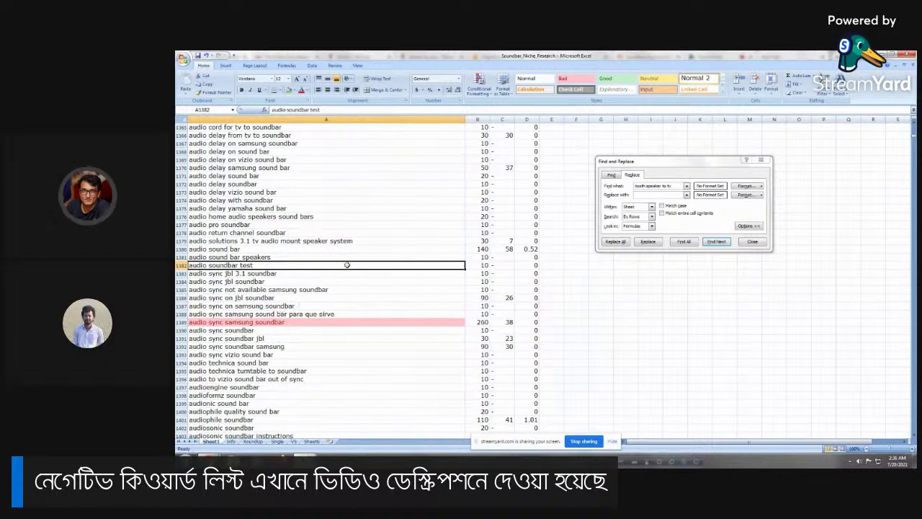
pyautogui.moveTo(300, 279); pyautogui.dragTo(296, 355)
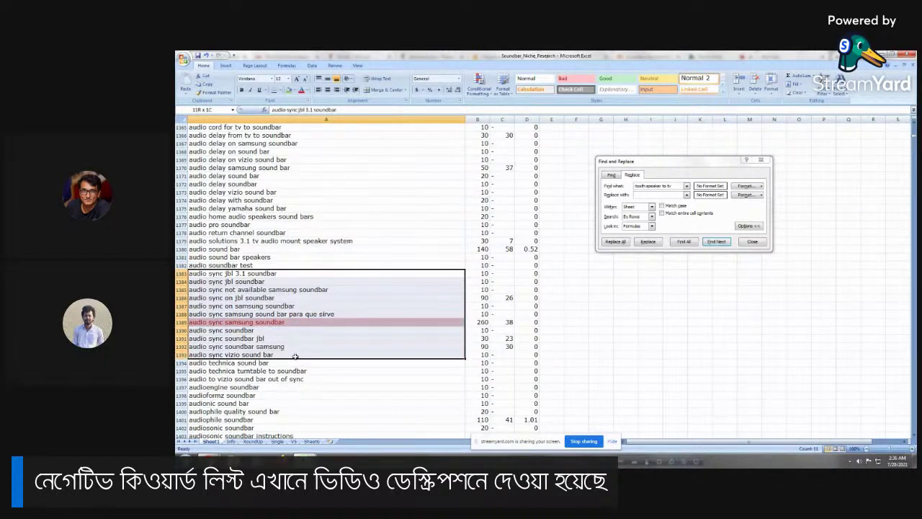
pyautogui.moveTo(295, 356); pyautogui.dragTo(296, 356)
pyautogui.click(288, 90)
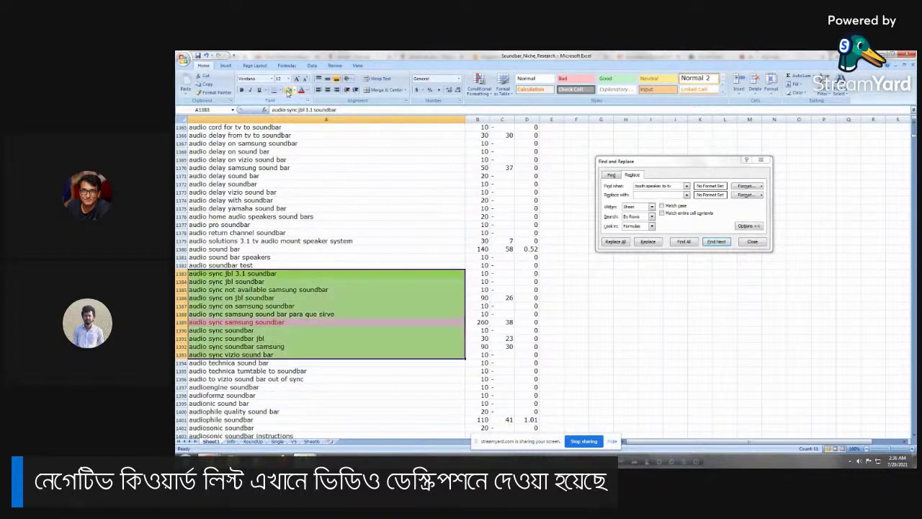
pyautogui.click(245, 290)
# Look through the keywords after the "audio sync" group, from row 1403 down to the "bluetooth soundbar" entries around row 2183
pyautogui.press('pagedown')
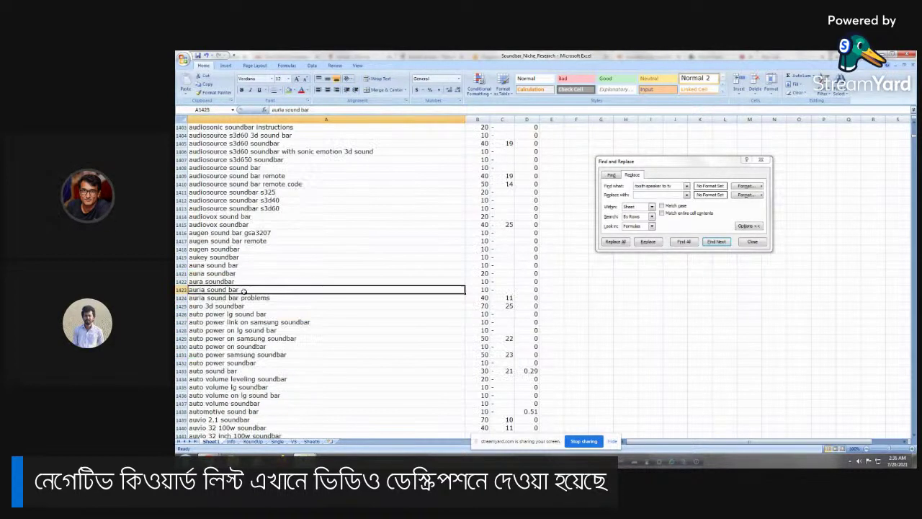
pyautogui.press('pagedown')
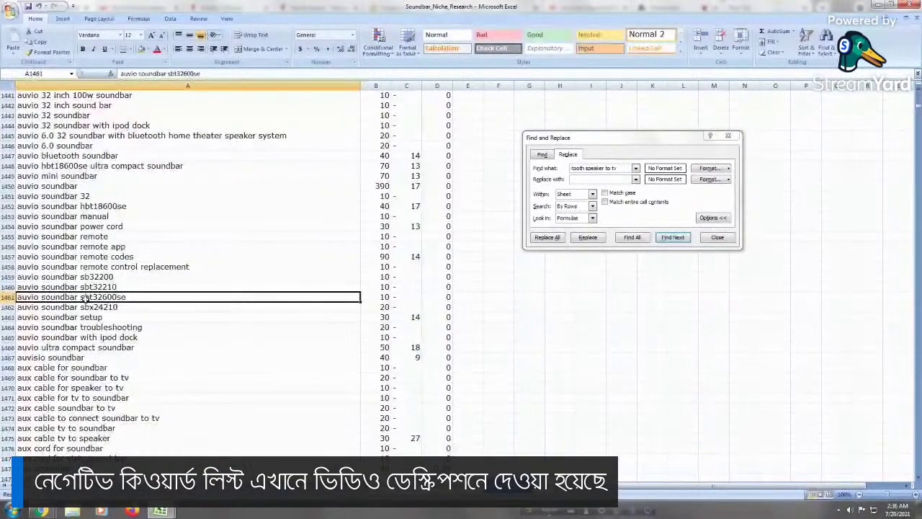
pyautogui.press('pagedown')
pyautogui.press('pagedown')
pyautogui.press('pagedown')
pyautogui.press('pagedown')
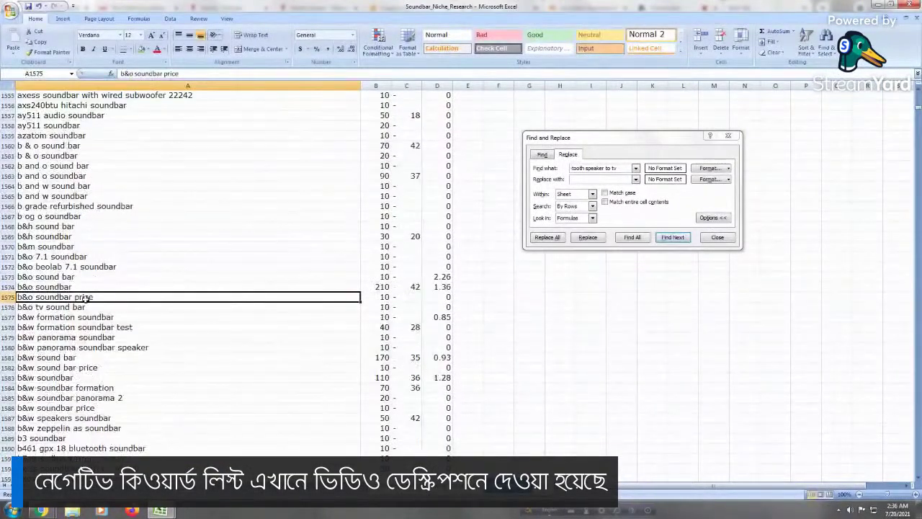
pyautogui.press('pagedown')
pyautogui.press('pagedown')
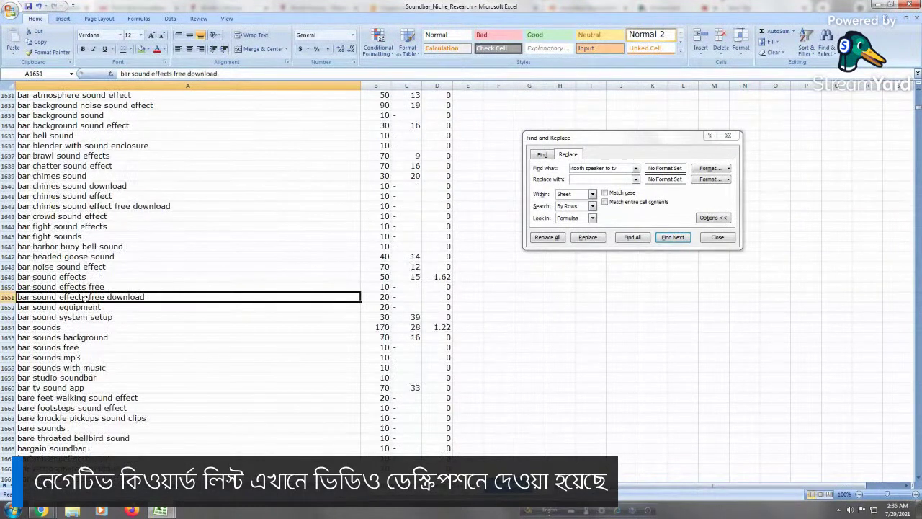
pyautogui.press('pagedown')
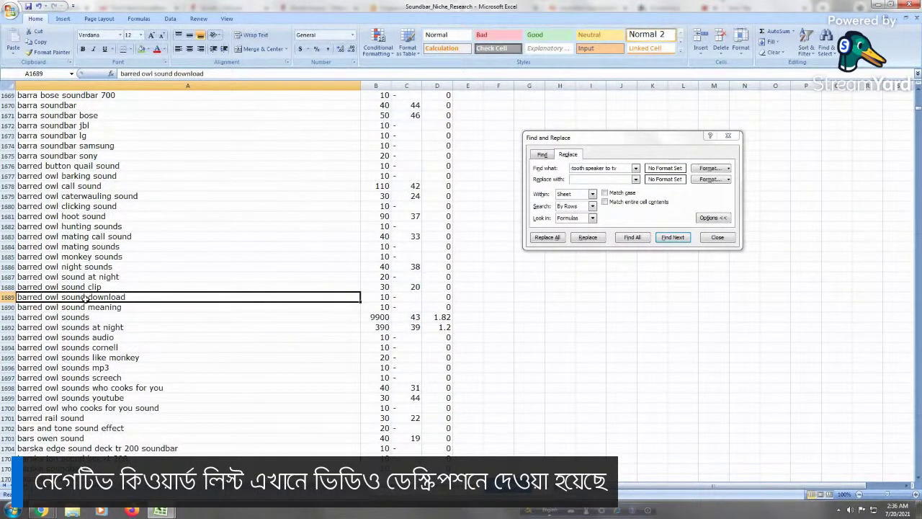
pyautogui.press('pagedown')
pyautogui.press('pagedown')
pyautogui.press('pagedown')
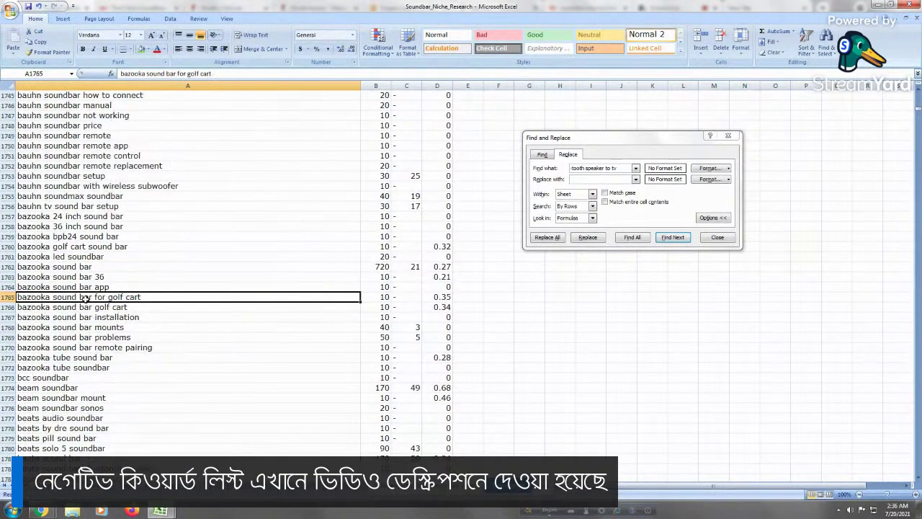
pyautogui.press('pagedown')
pyautogui.press('pagedown')
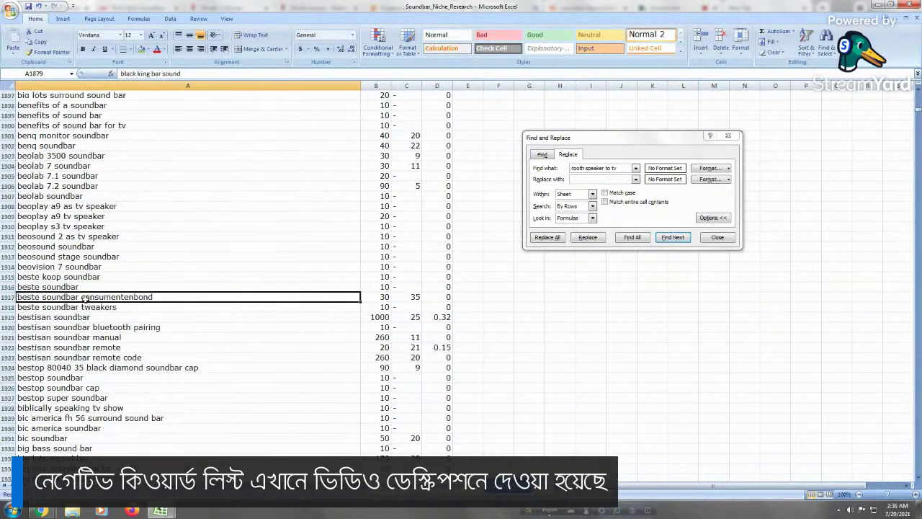
pyautogui.press('pagedown')
pyautogui.press('pagedown')
pyautogui.press('pagedown')
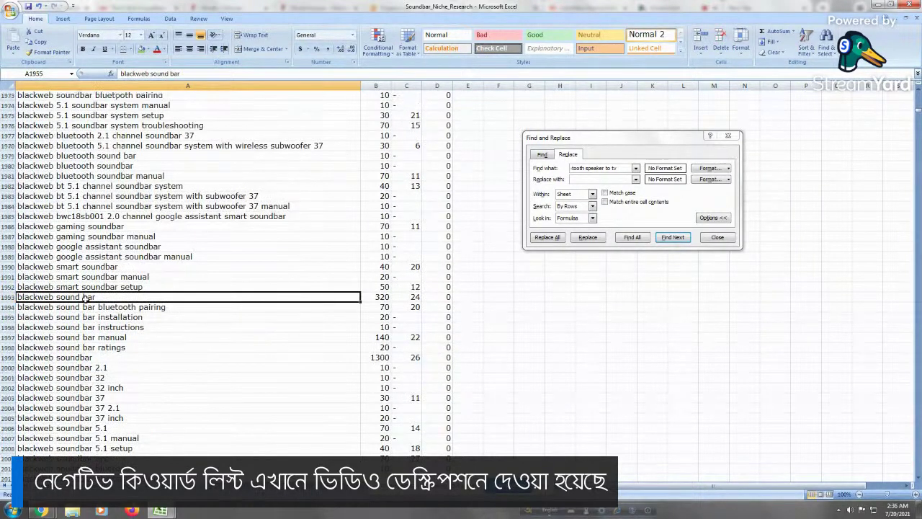
pyautogui.press('pagedown')
pyautogui.press('pagedown')
pyautogui.press('pagedown')
pyautogui.press('pagedown')
pyautogui.press('pagedown')
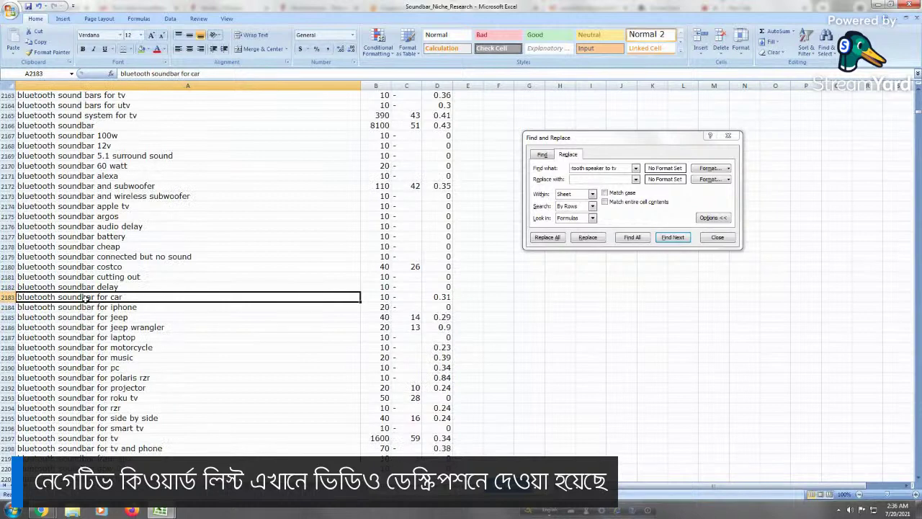
# Examine the "bluetooth" keywords in rows 2125 to 2160, comparing the pink "bluetooth rca soundbar" and "bluetooth sonos soundbar" with their unmarked neighbours
pyautogui.press('pageup')
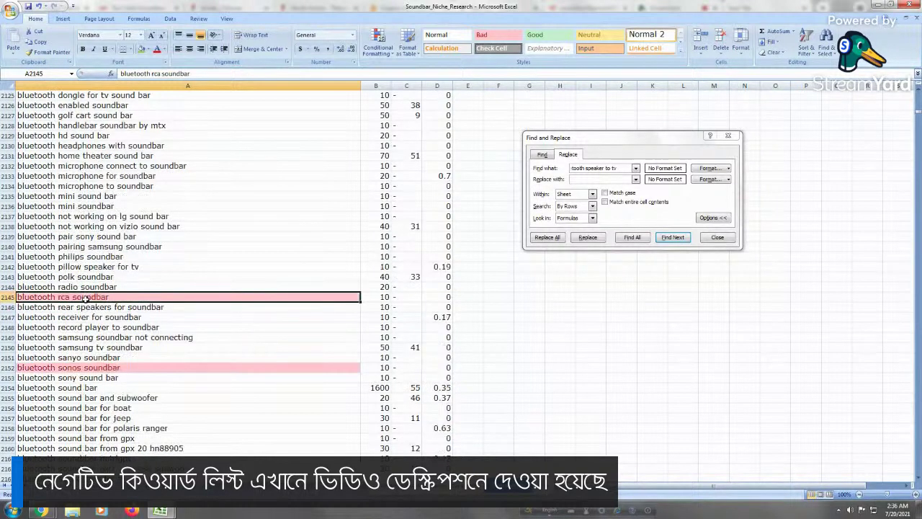
pyautogui.press('Up')
pyautogui.press('Up')
pyautogui.press('Up')
pyautogui.press('Up')
pyautogui.press('Up')
pyautogui.press('Up')
pyautogui.press('Up')
pyautogui.press('Up')
pyautogui.press('Up')
pyautogui.press('Up')
pyautogui.press('Up')
pyautogui.press('Up')
pyautogui.press('Up')
pyautogui.press('Up')
pyautogui.press('Up')
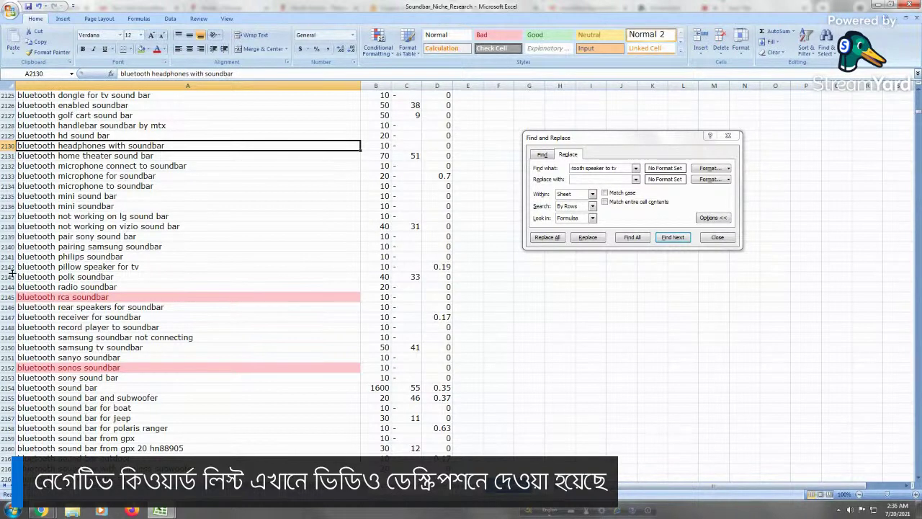
pyautogui.click(128, 295)
pyautogui.click(101, 369)
pyautogui.click(185, 184)
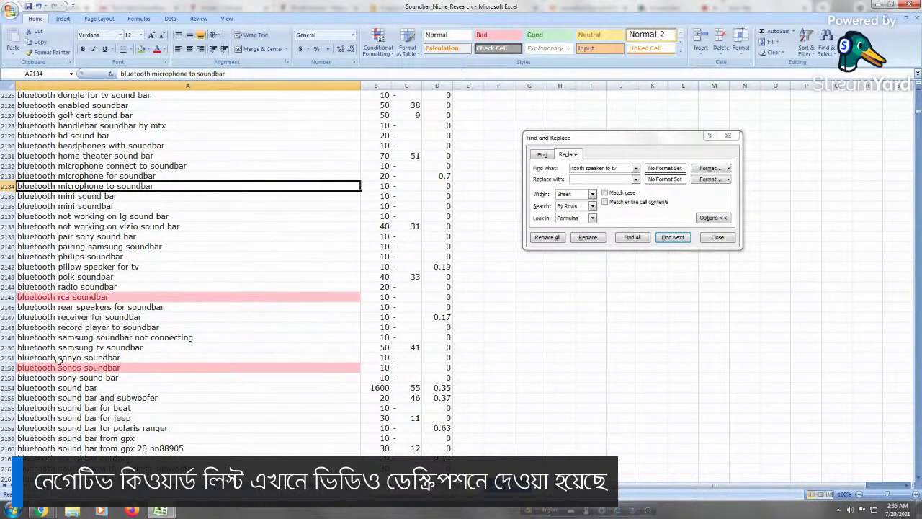
pyautogui.click(82, 297)
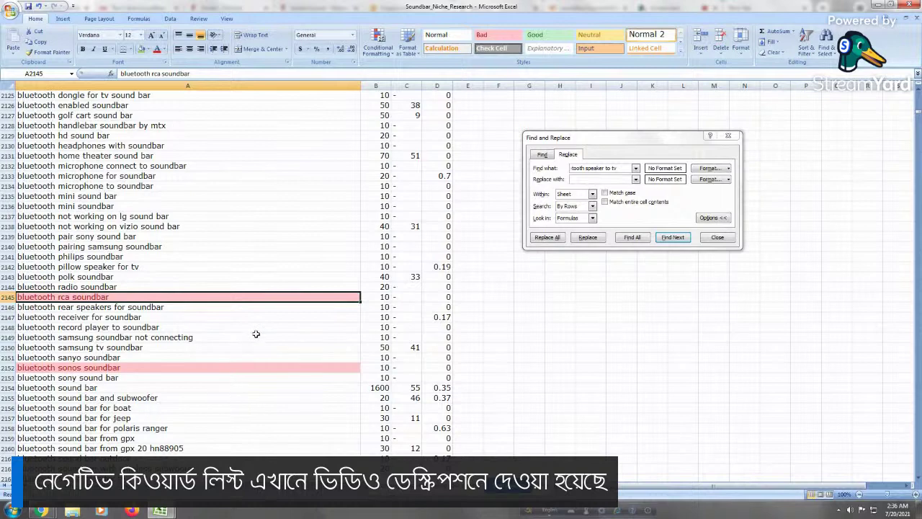
pyautogui.click(114, 276)
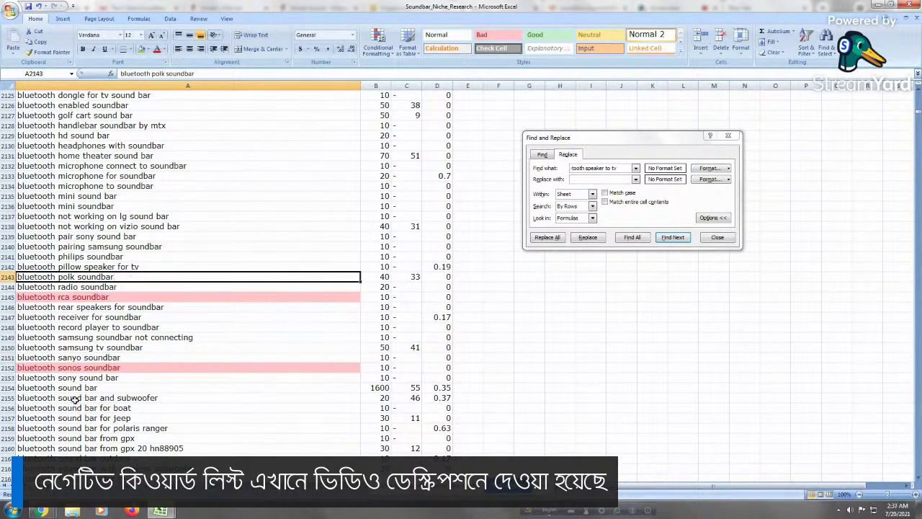
# Look through the "bluetooth" keywords from row 2133 down past the "bluetooth soundbar for" entries
pyautogui.click(105, 137)
pyautogui.click(92, 175)
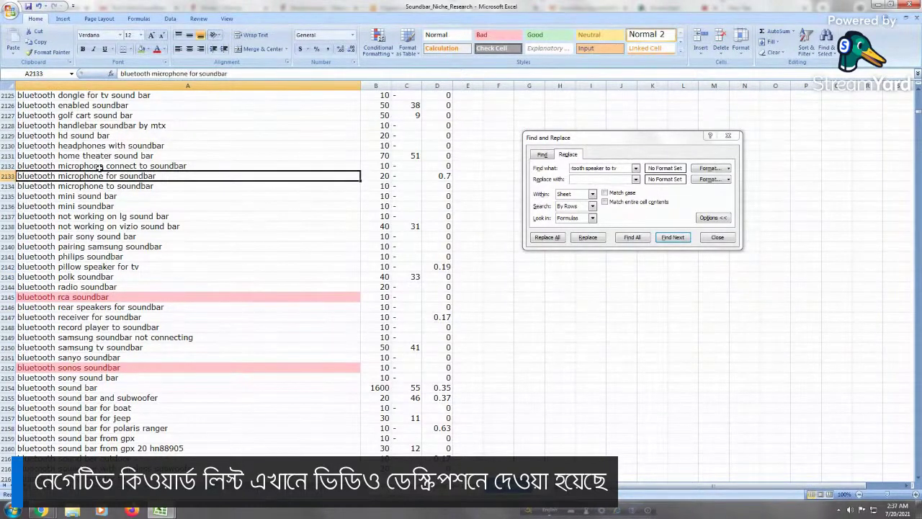
pyautogui.press('pagedown')
pyautogui.press('pagedown')
pyautogui.press('pagedown')
pyautogui.press('pagedown')
pyautogui.press('pagedown')
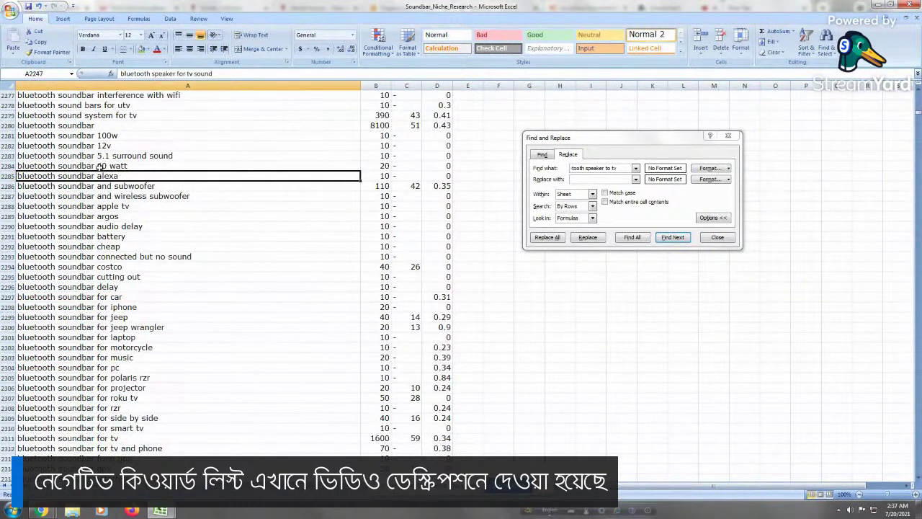
pyautogui.press('pagedown')
pyautogui.press('pagedown')
pyautogui.press('pagedown')
pyautogui.press('pagedown')
pyautogui.press('pagedown')
# Examine the "connect" keyword group around row 5601 and trace it back up to the "como conectar" entries near row 5183
pyautogui.moveTo(919, 121); pyautogui.dragTo(919, 144)
pyautogui.click(139, 227)
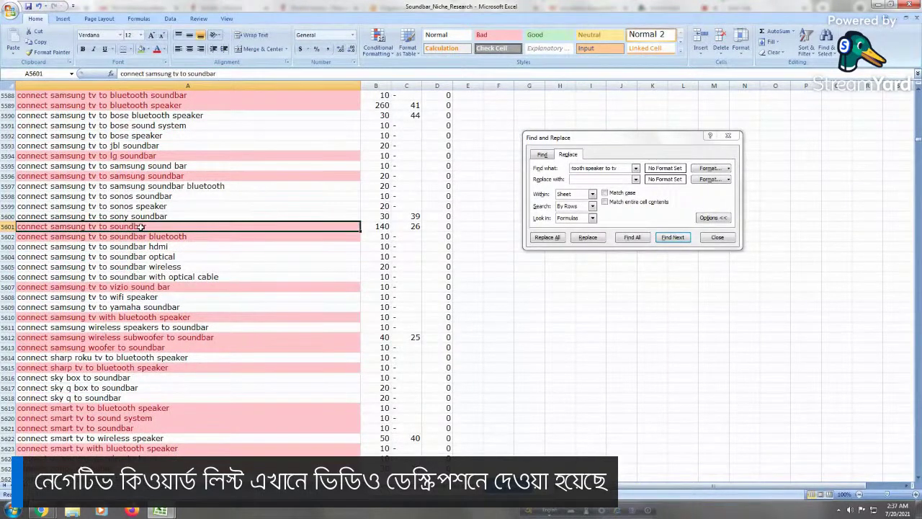
pyautogui.press('pageup')
pyautogui.press('pageup')
pyautogui.press('pageup')
pyautogui.press('pageup')
pyautogui.press('pageup')
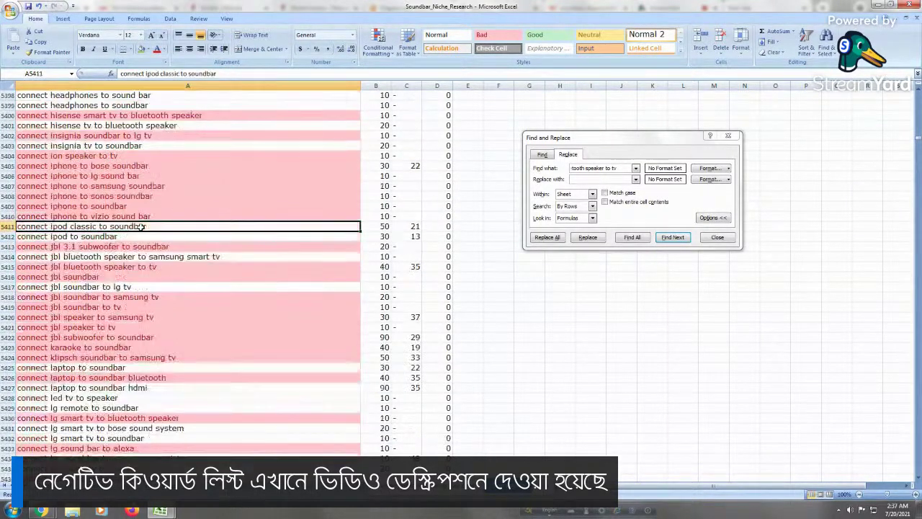
pyautogui.press('pageup')
pyautogui.press('pageup')
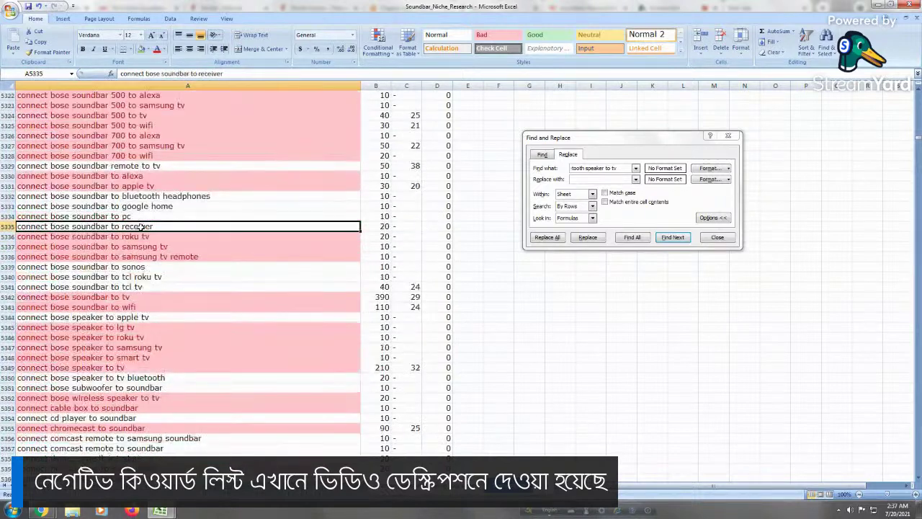
pyautogui.press('pageup')
pyautogui.press('pageup')
pyautogui.press('pageup')
pyautogui.press('pageup')
pyautogui.press('pageup')
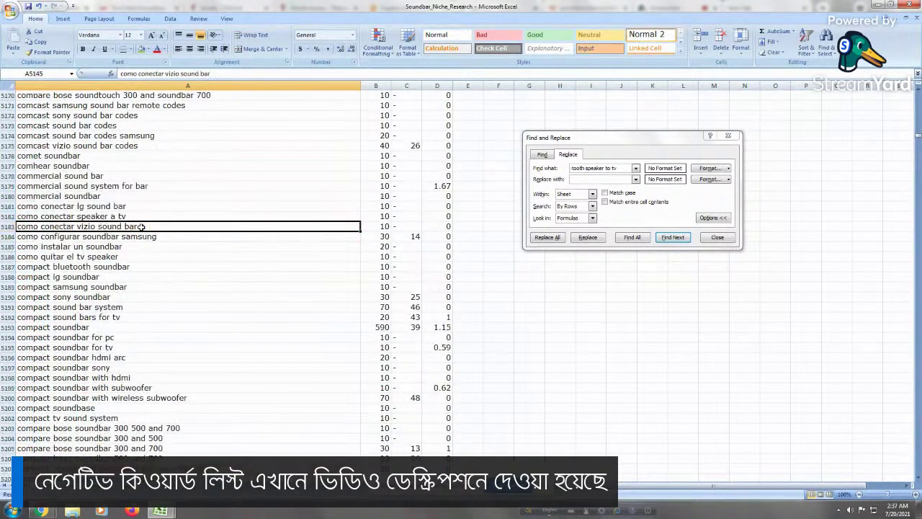
# Look through the "compare" and "computer soundbar" keywords down to the start of the "connect" group near row 5232
pyautogui.press('pagedown')
pyautogui.press('Down')
pyautogui.press('Down')
pyautogui.press('Down')
pyautogui.press('Down')
pyautogui.press('Down')
pyautogui.press('Down')
pyautogui.press('Down')
pyautogui.press('Down')
pyautogui.press('Down')
pyautogui.press('Down')
pyautogui.press('Down')
pyautogui.press('Down')
pyautogui.press('Down')
pyautogui.press('Down')
pyautogui.press('Down')
pyautogui.press('Down')
pyautogui.press('Down')
pyautogui.press('Down')
pyautogui.press('Down')
pyautogui.press('Down')
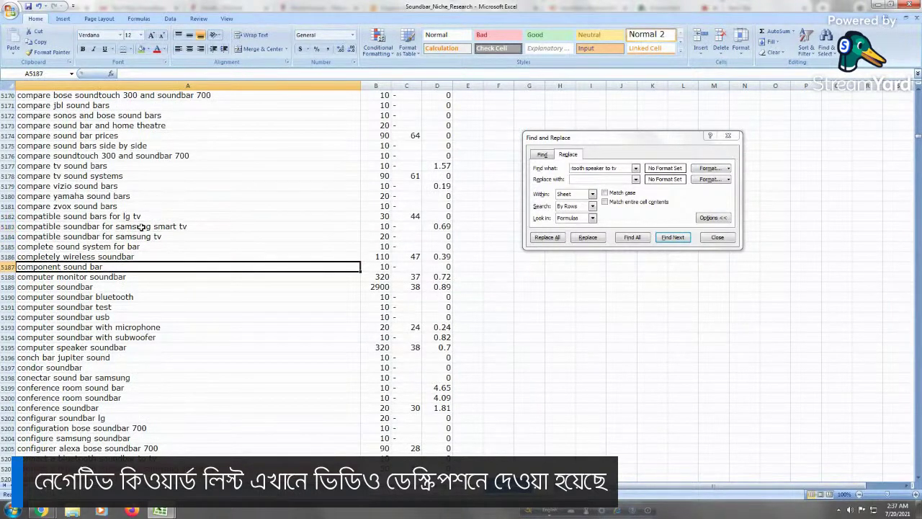
pyautogui.press('Down')
pyautogui.press('Down')
pyautogui.press('Down')
pyautogui.press('Down')
pyautogui.press('Down')
pyautogui.press('Down')
pyautogui.press('Down')
pyautogui.press('Down')
pyautogui.press('Down')
pyautogui.press('Down')
pyautogui.press('Down')
pyautogui.press('Down')
pyautogui.press('Down')
pyautogui.press('Down')
pyautogui.press('Down')
pyautogui.press('Down')
pyautogui.press('Down')
pyautogui.press('Down')
pyautogui.press('Down')
pyautogui.press('Down')
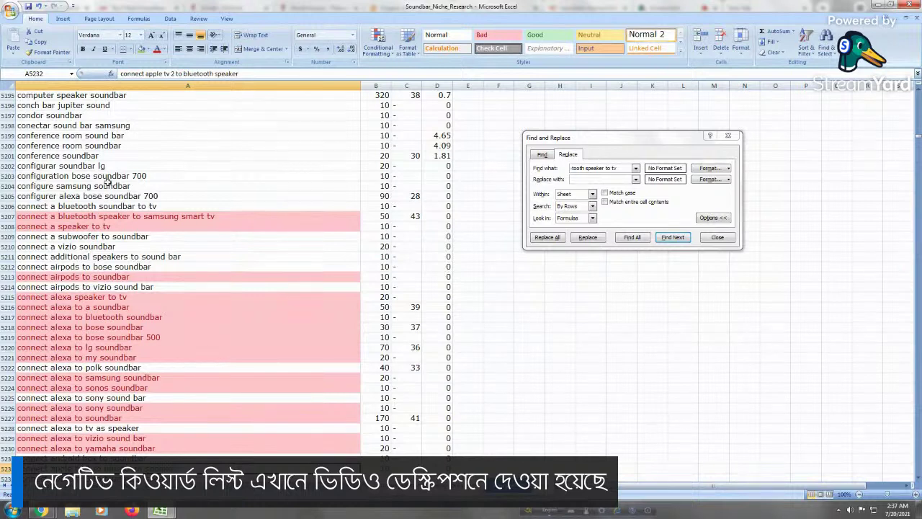
# Fill the keyword cells A5202 to A6087 with green, from "configurar soundbar lg" to "connecting your tv to your ceiling speaker system"
pyautogui.click(110, 185)
pyautogui.click(105, 175)
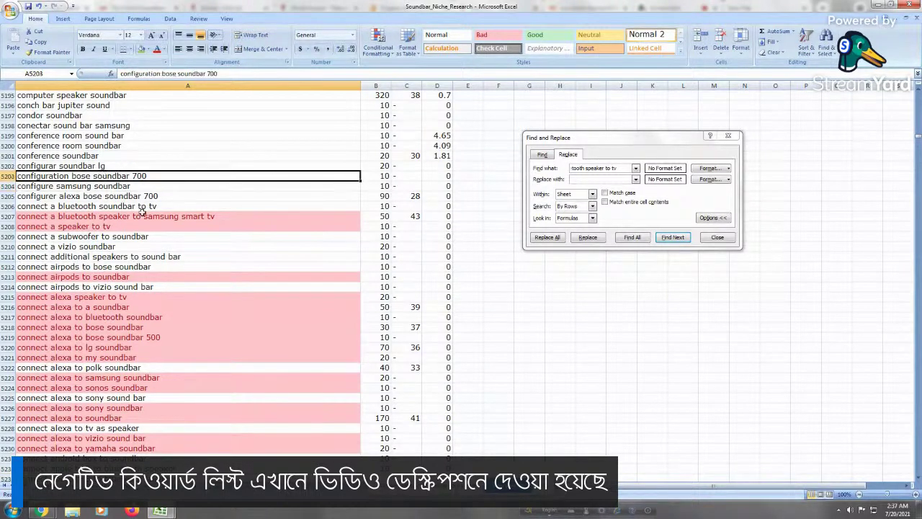
pyautogui.click(65, 165)
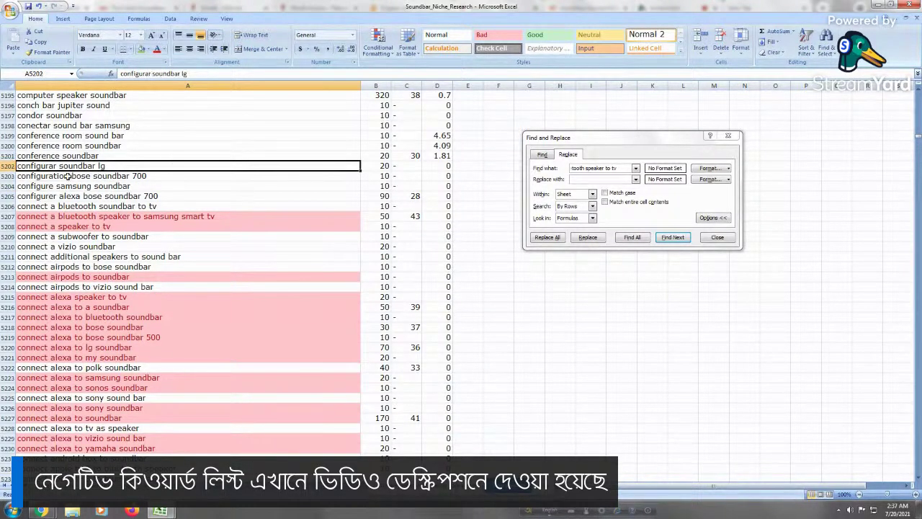
pyautogui.click(122, 160)
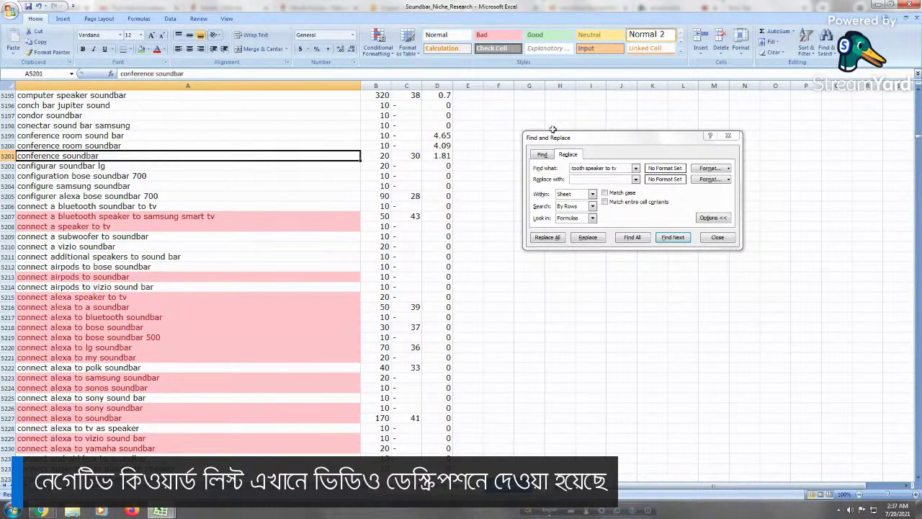
pyautogui.click(136, 165)
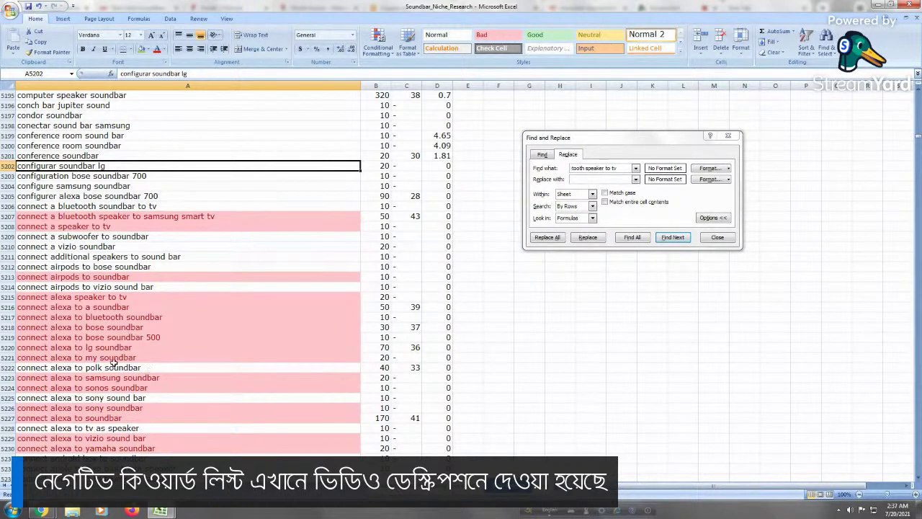
pyautogui.scroll(-13, 188, 273)
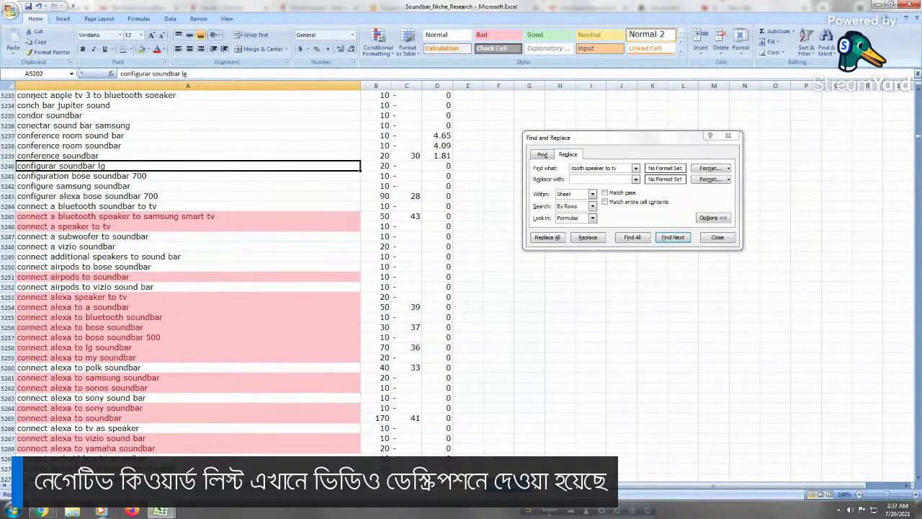
pyautogui.scroll(-20, 357, 167)
pyautogui.moveTo(357, 167); pyautogui.dragTo(356, 167)
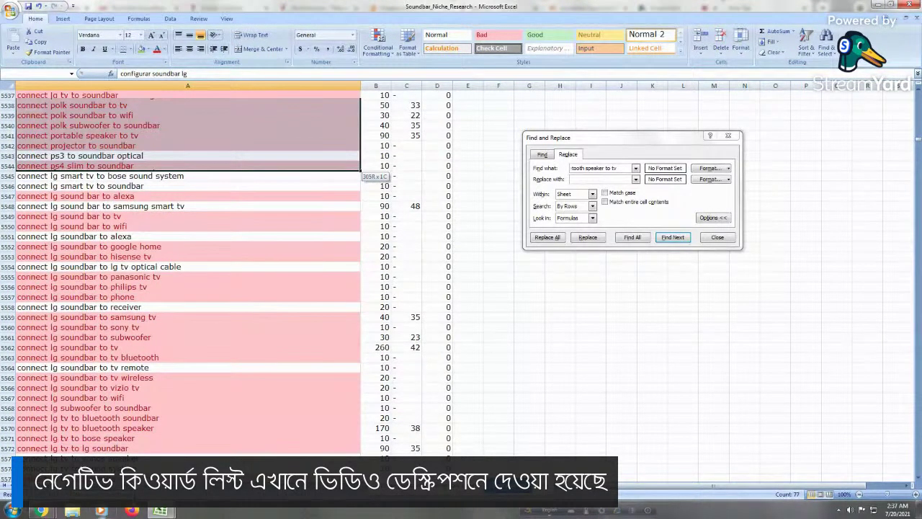
pyautogui.moveTo(356, 167); pyautogui.dragTo(360, 281)
pyautogui.scroll(-20, 357, 167)
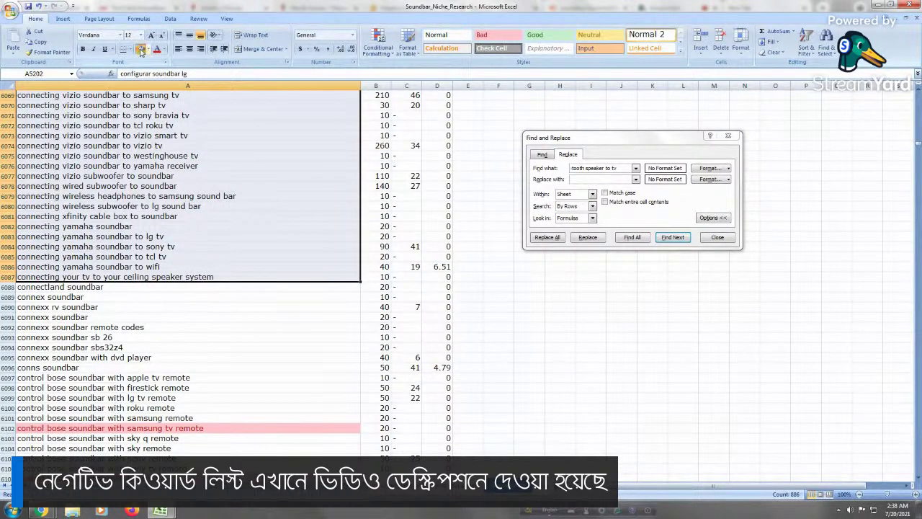
pyautogui.click(142, 48)
pyautogui.click(125, 321)
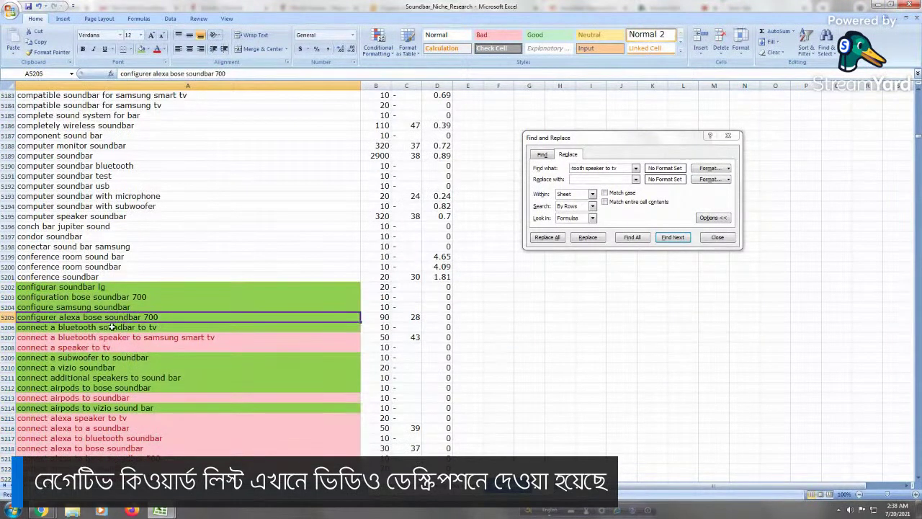
# Examine the unmarked keywords in rows 5187 to 5201 above the green group, from "component sound bar" to "conference soundbar"
pyautogui.click(191, 269)
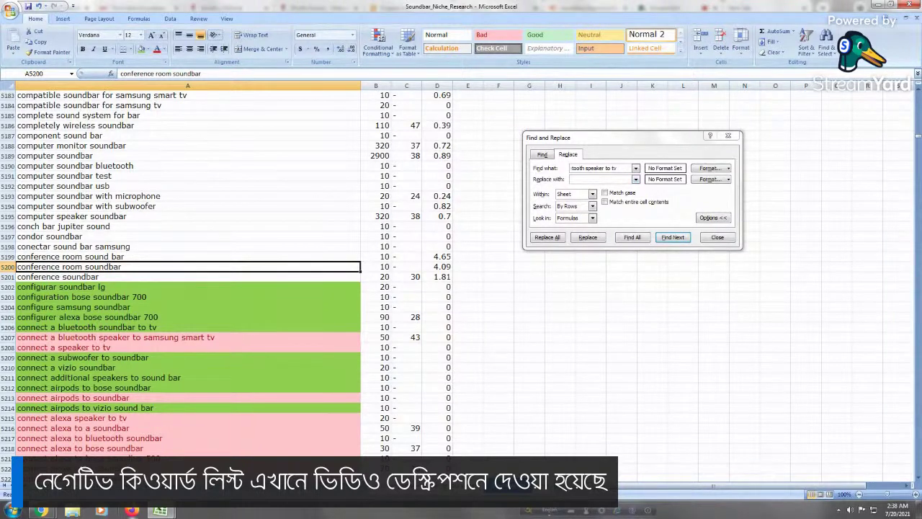
pyautogui.click(42, 510)
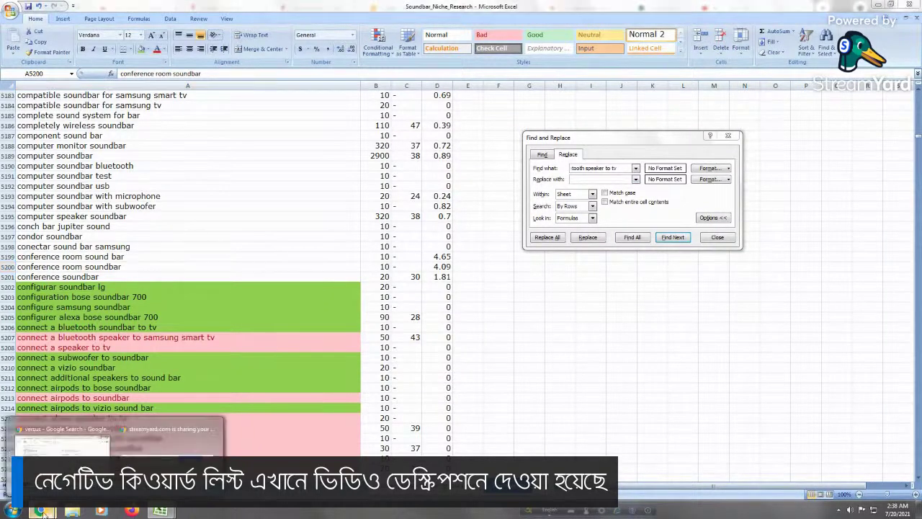
pyautogui.click(153, 275)
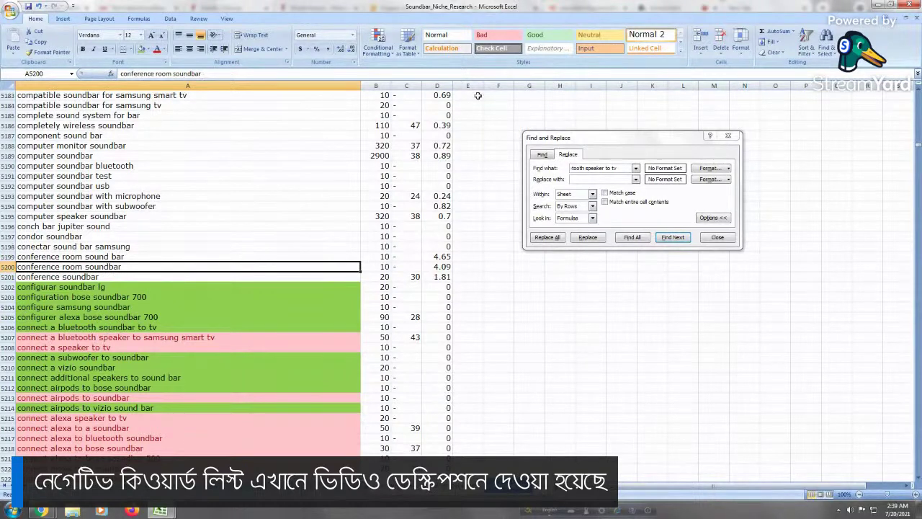
pyautogui.click(163, 206)
pyautogui.click(125, 256)
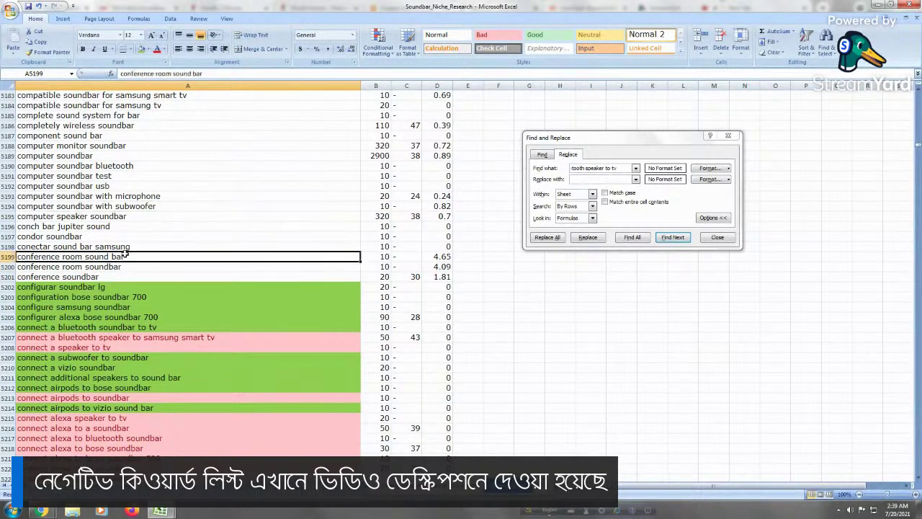
pyautogui.click(130, 238)
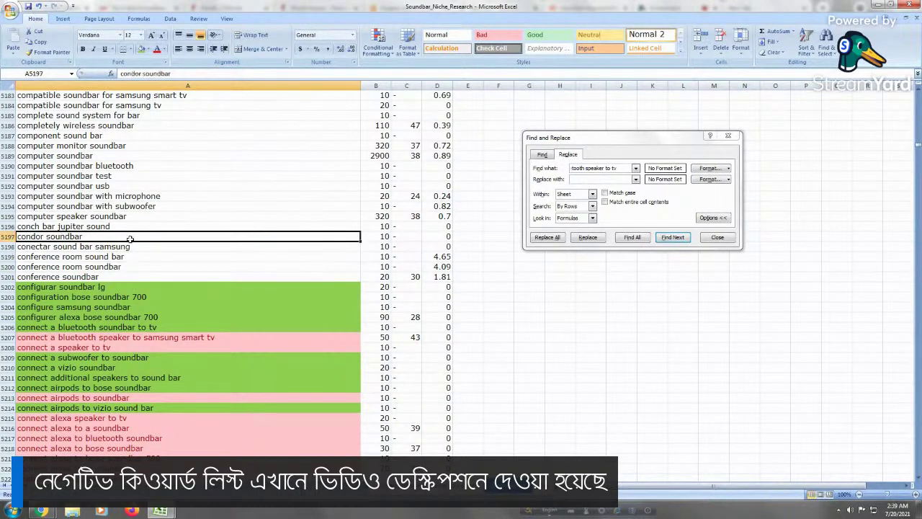
pyautogui.click(163, 286)
pyautogui.click(158, 235)
pyautogui.click(150, 145)
pyautogui.click(173, 134)
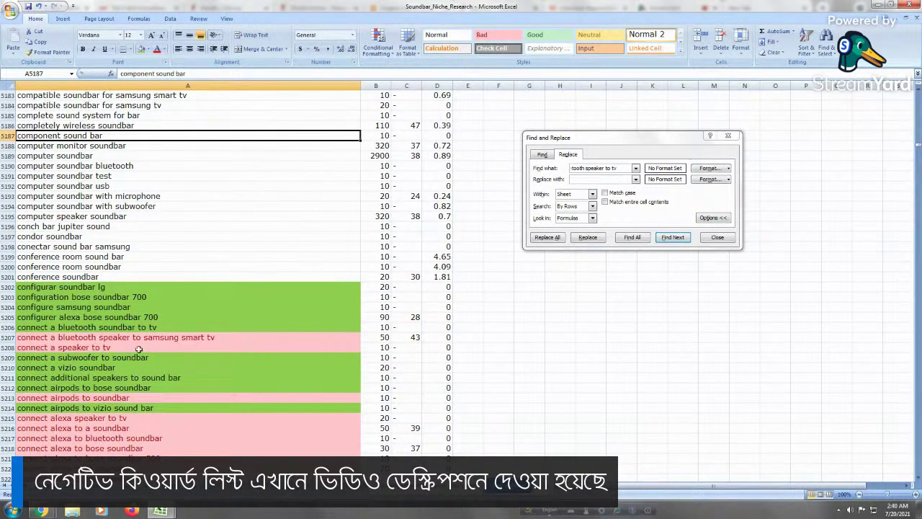
pyautogui.click(125, 246)
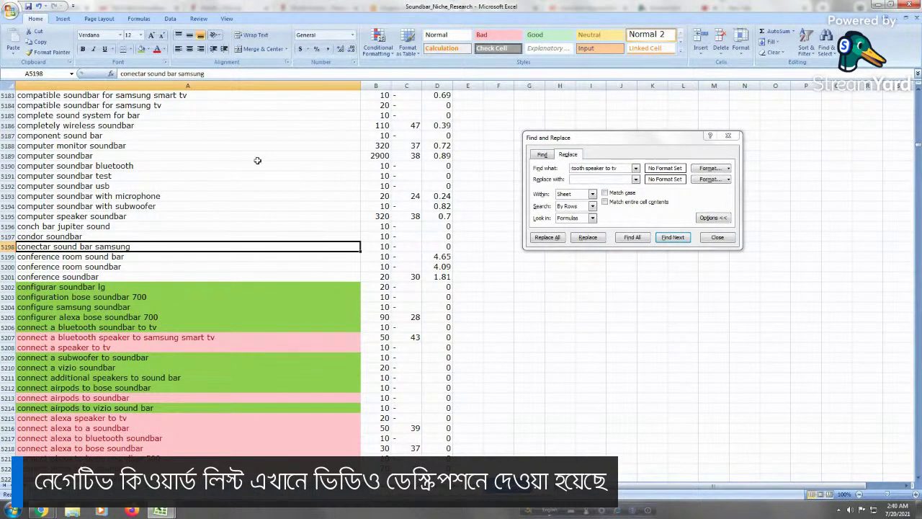
pyautogui.click(160, 196)
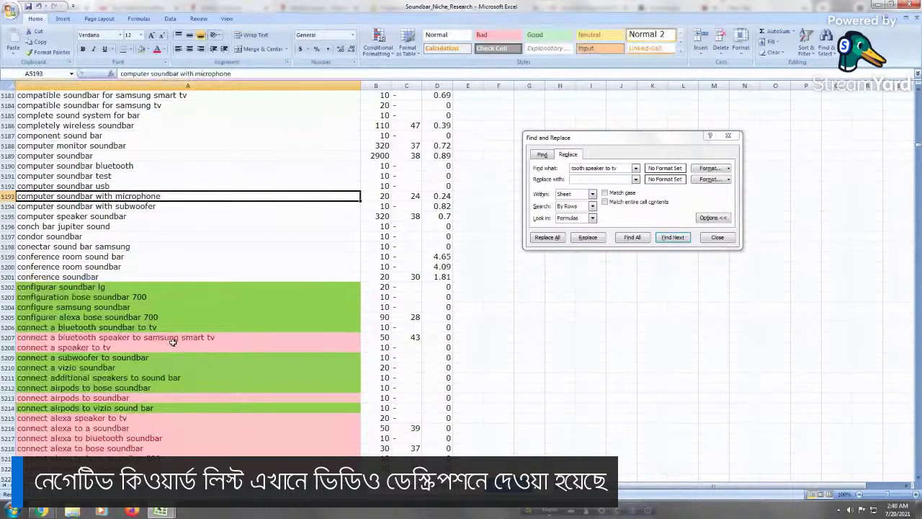
pyautogui.click(94, 217)
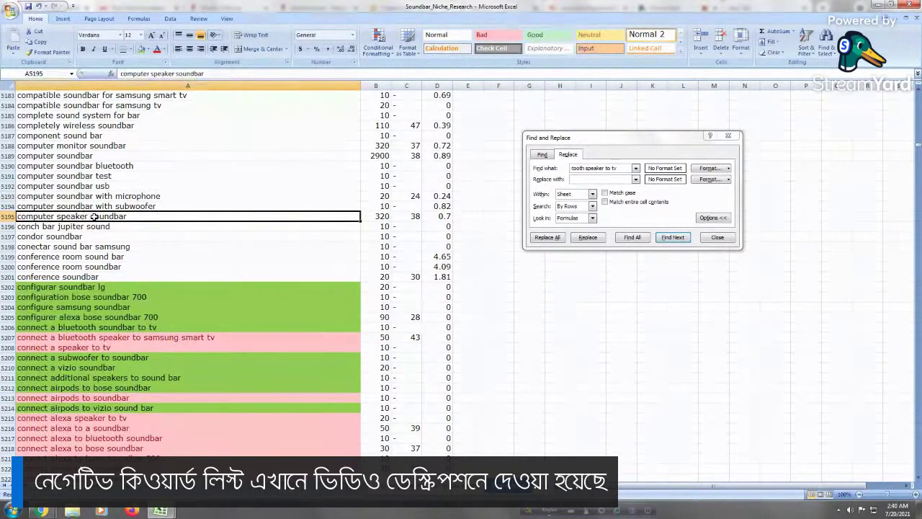
pyautogui.click(165, 248)
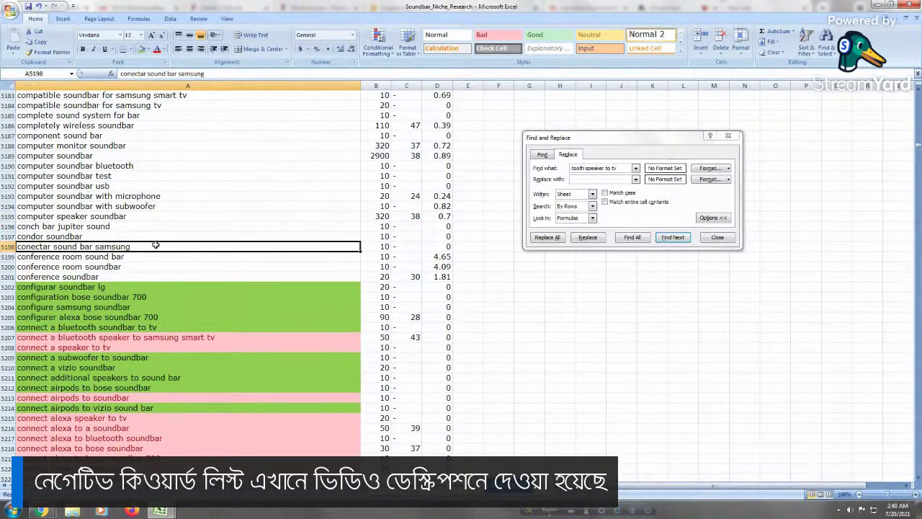
# Return to the start of the sheet and look through the first keywords down to the "2.1 channel soundbar" entries
pyautogui.hotkey('ctrl', 'Home')
pyautogui.click(141, 186)
pyautogui.click(128, 148)
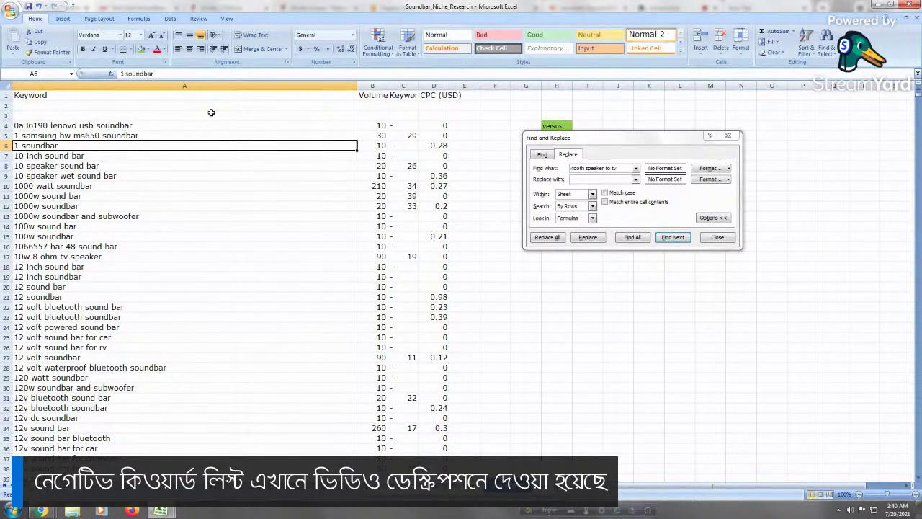
pyautogui.press('pagedown')
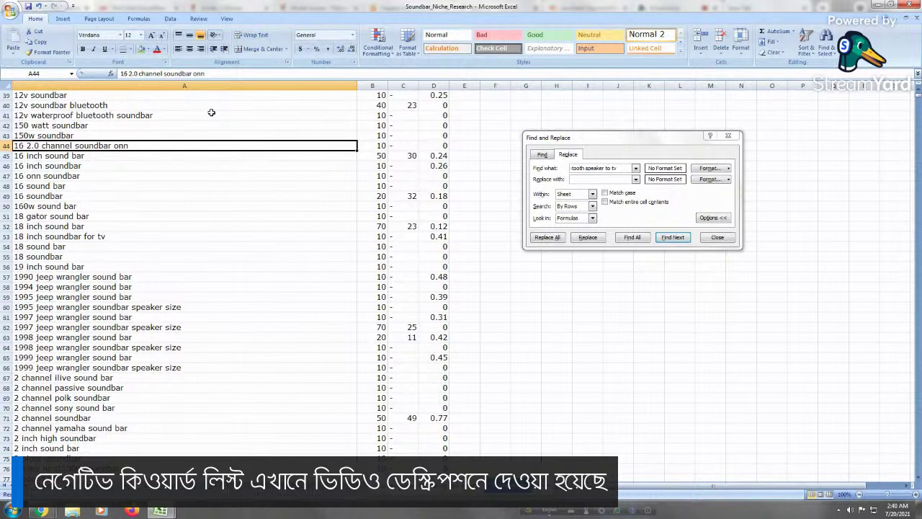
pyautogui.press('pagedown')
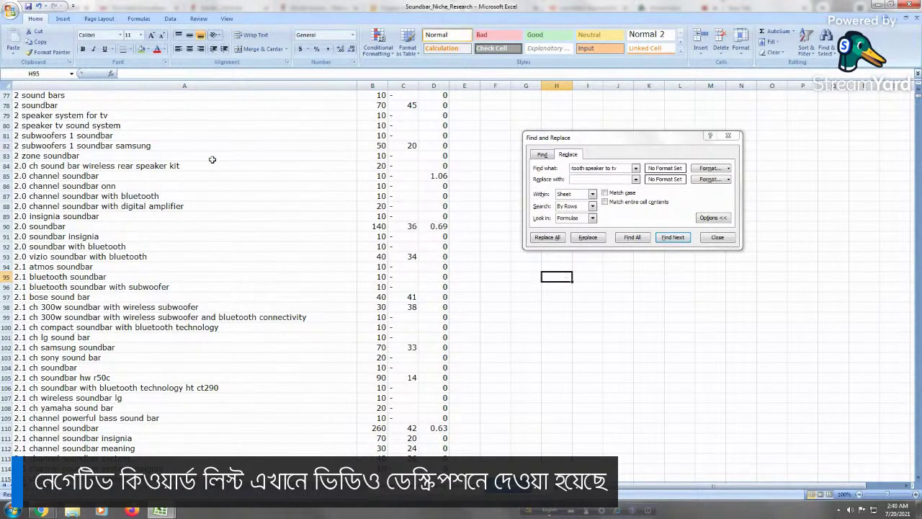
# Search the sheet for "mount" and check the matches up to "aeon 90200 soundbar mount" in row 809
pyautogui.click(623, 170)
pyautogui.press('BackSpace')
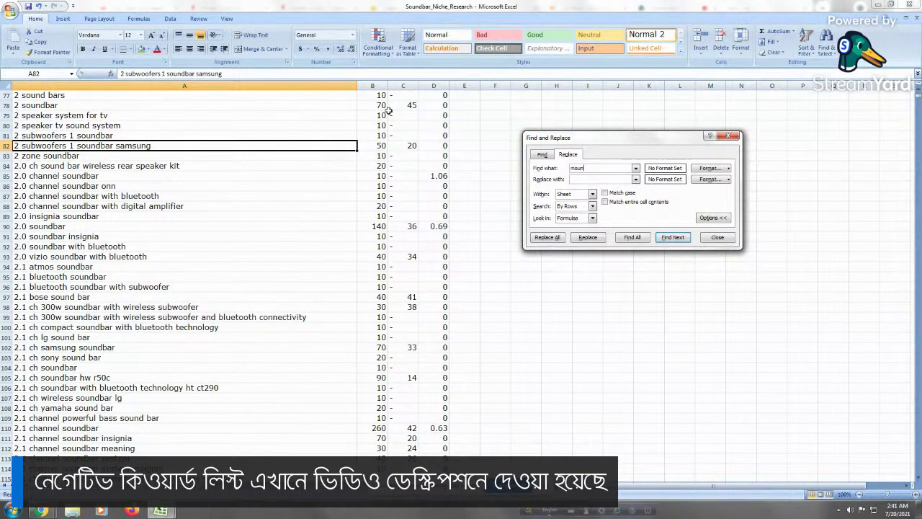
pyautogui.click(137, 97)
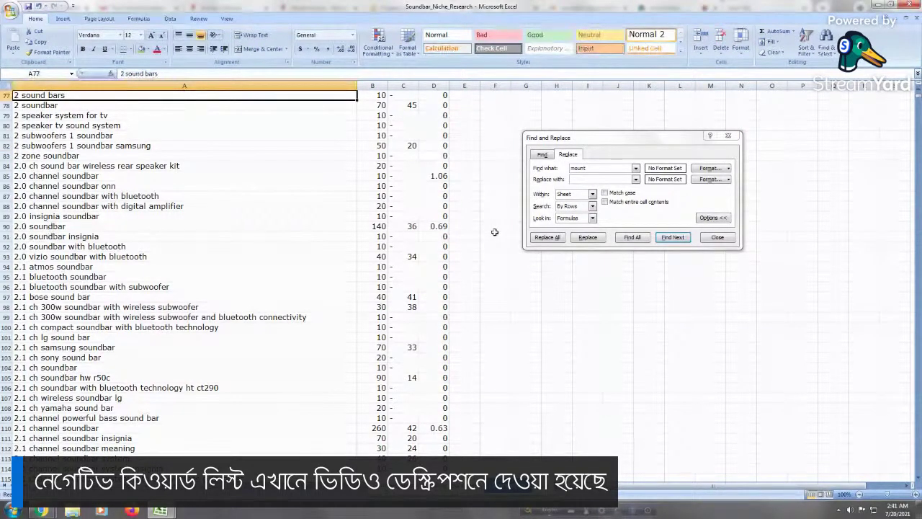
pyautogui.click(672, 237)
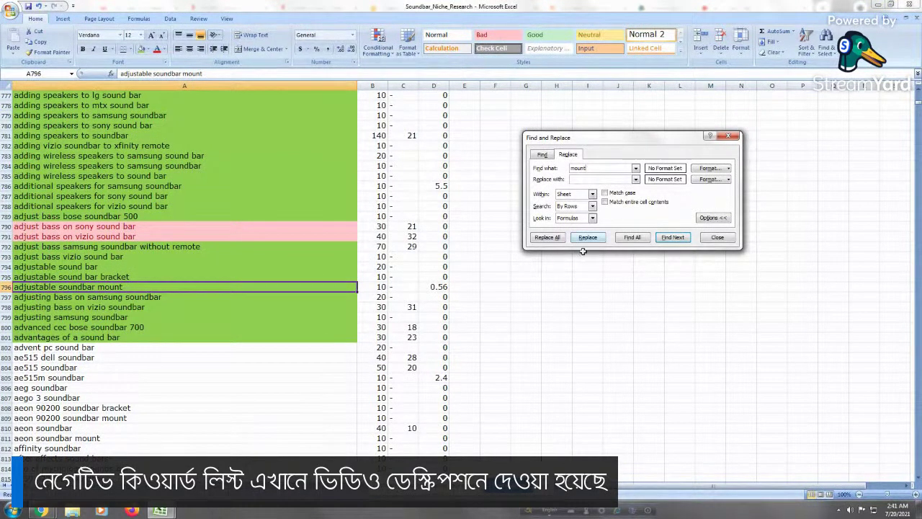
pyautogui.click(673, 237)
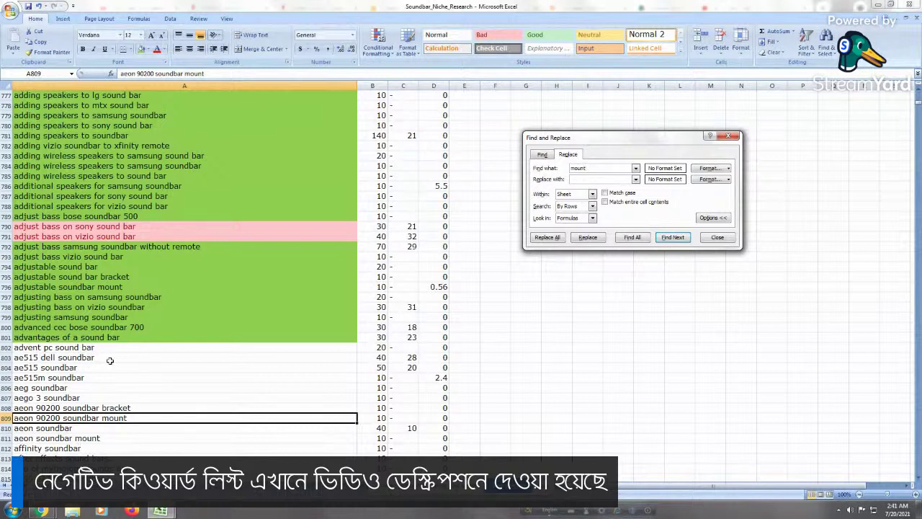
pyautogui.click(133, 407)
pyautogui.click(122, 417)
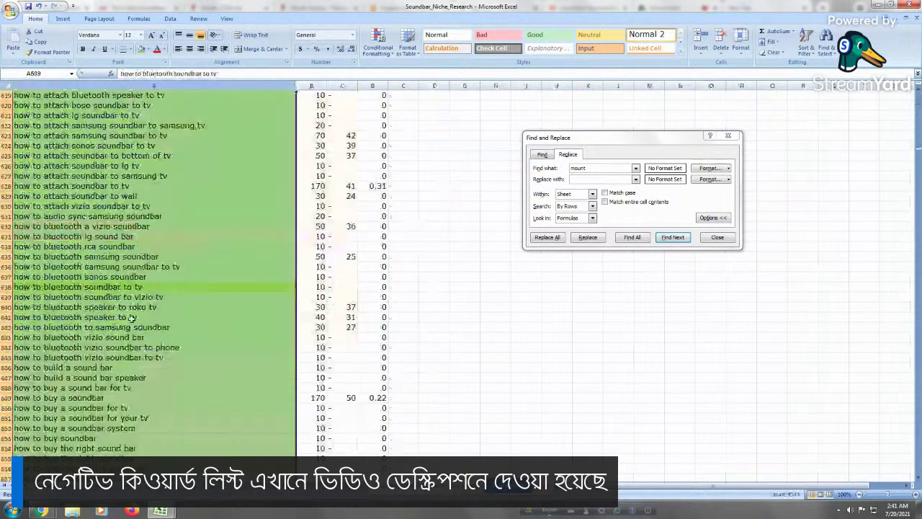
# Look back through the green "how to" keywords up to "how to attach soundbar to bottom of tv" in row 625
pyautogui.press('Up')
pyautogui.press('Up')
pyautogui.press('Up')
pyautogui.press('Up')
pyautogui.press('Up')
pyautogui.press('Up')
pyautogui.press('Up')
pyautogui.press('Up')
pyautogui.press('Up')
pyautogui.press('Up')
pyautogui.press('Up')
pyautogui.press('Up')
pyautogui.press('Up')
pyautogui.press('Up')
pyautogui.press('Up')
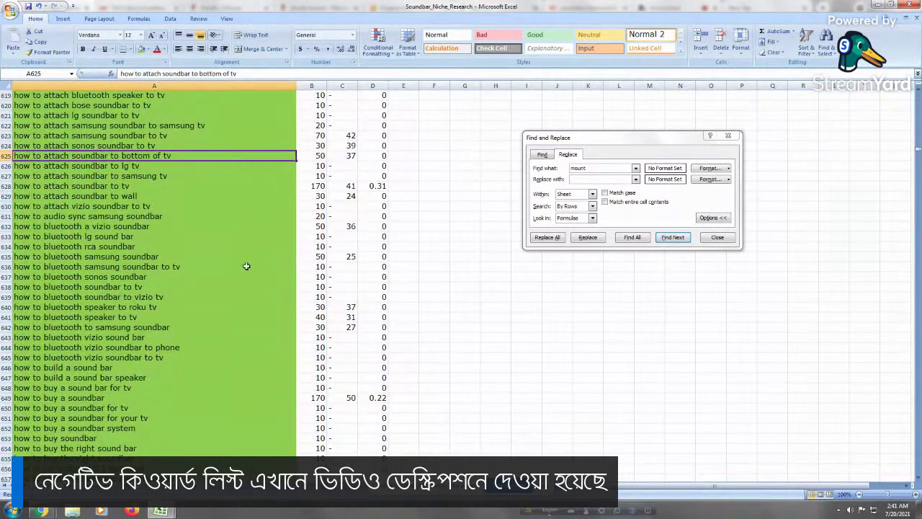
# Look through the green "how to" keywords between "how to attach lg soundbar to tv" in row 621 and "how to buy a soundbar system" in row 652
pyautogui.click(185, 277)
pyautogui.click(171, 227)
pyautogui.click(176, 236)
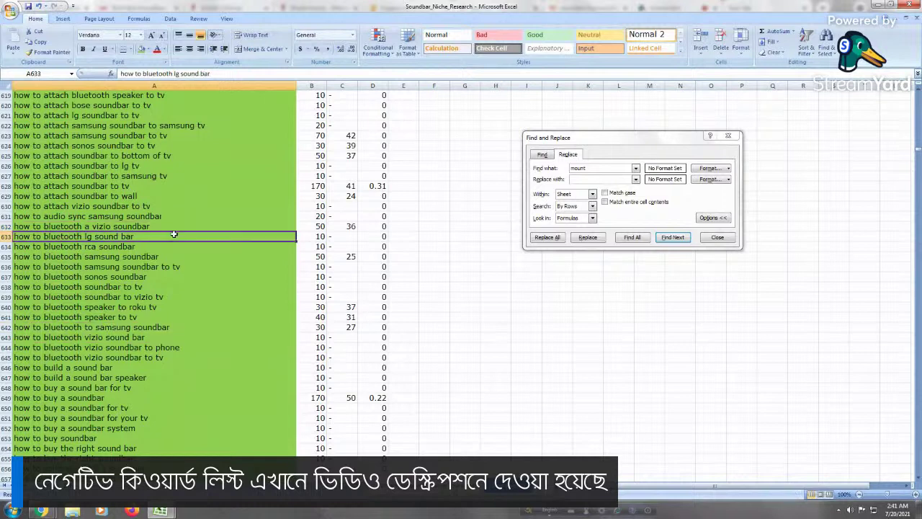
pyautogui.click(92, 429)
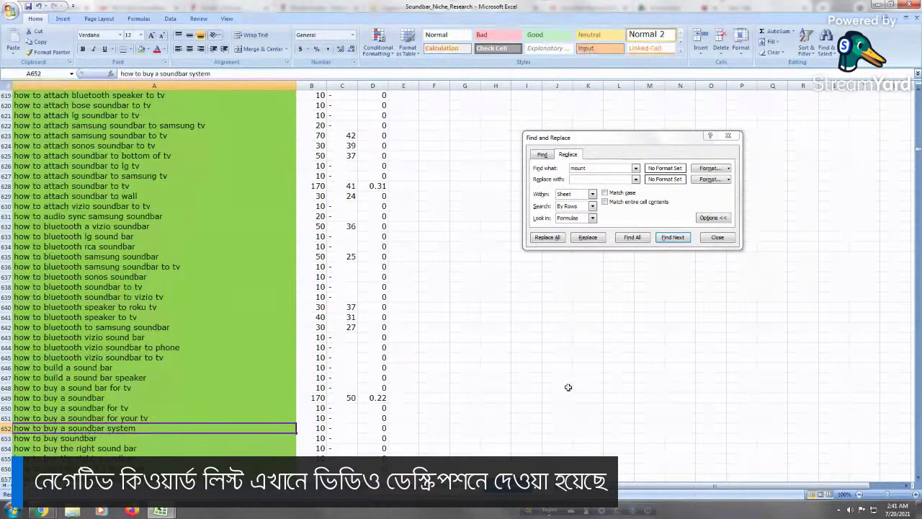
pyautogui.click(215, 116)
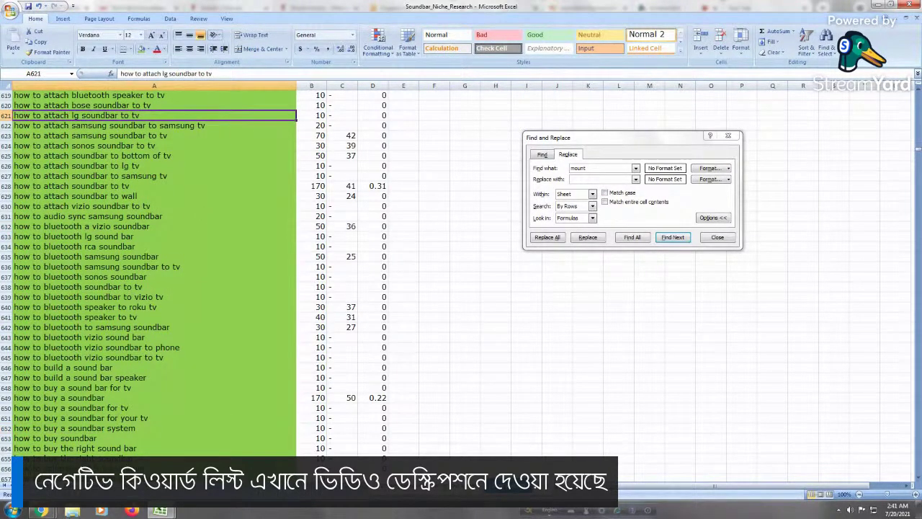
# Go to the next "mount" match and check "adjustable soundbar mount" and "adjustable sound bar bracket" in rows 796 and 795
pyautogui.click(672, 237)
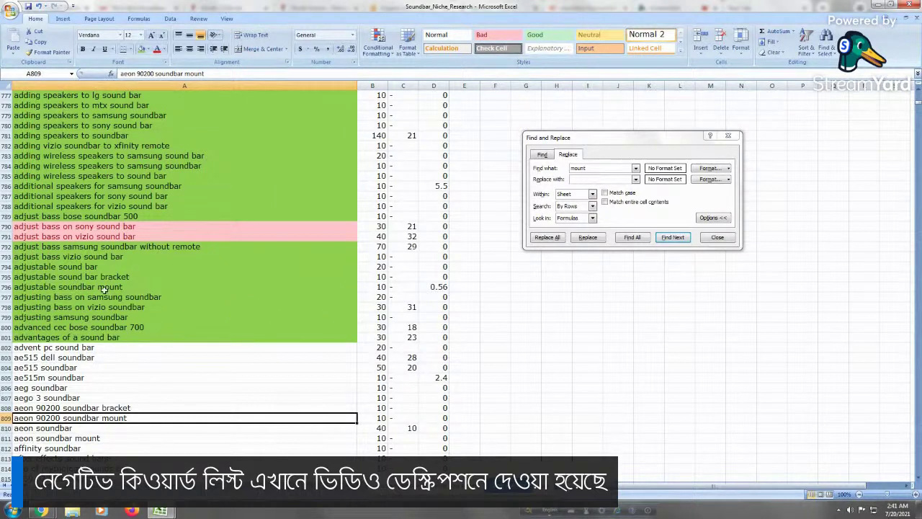
pyautogui.click(149, 287)
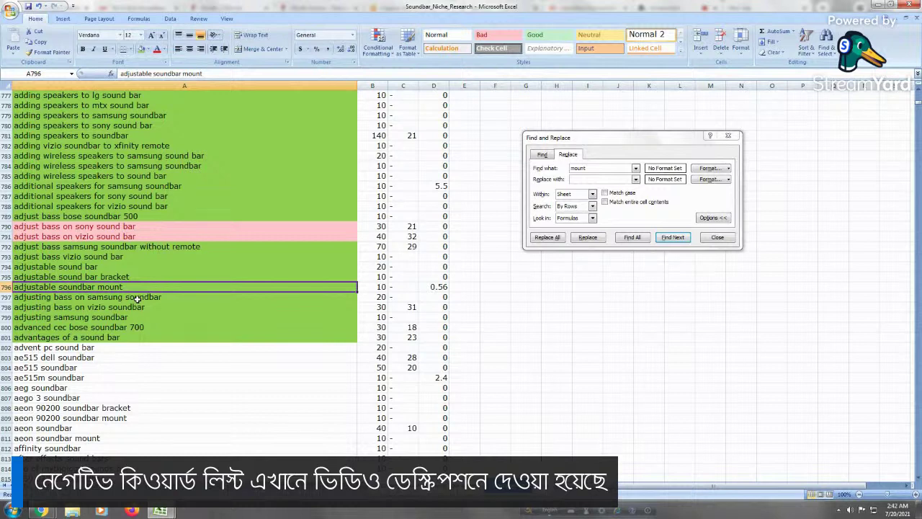
pyautogui.click(118, 277)
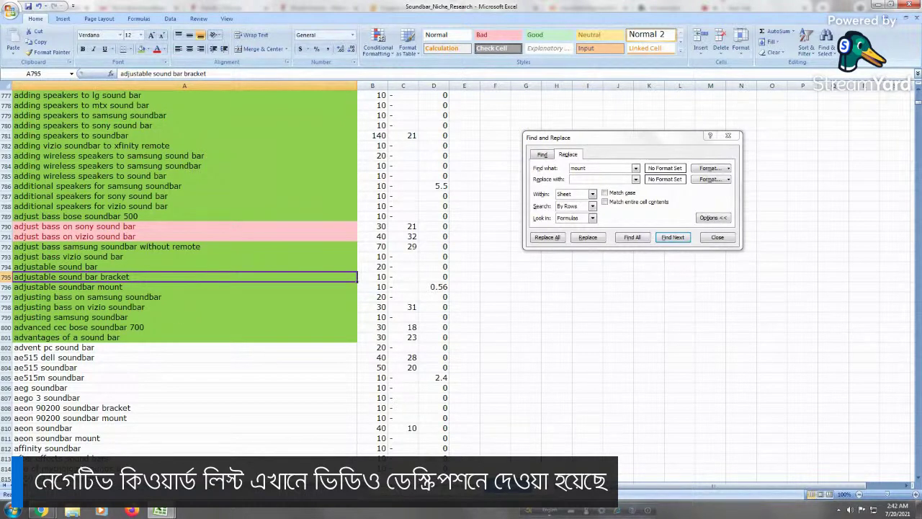
# Compare the aeon 90200 bracket and mount keywords in rows 808 and 809 and copy "aeon 90200 soundbar bracket"
pyautogui.click(141, 409)
pyautogui.click(143, 419)
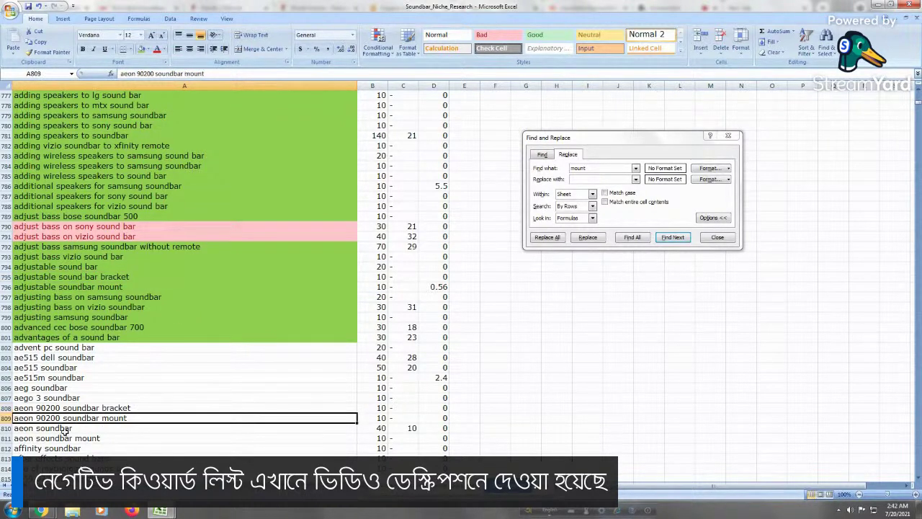
pyautogui.click(58, 408)
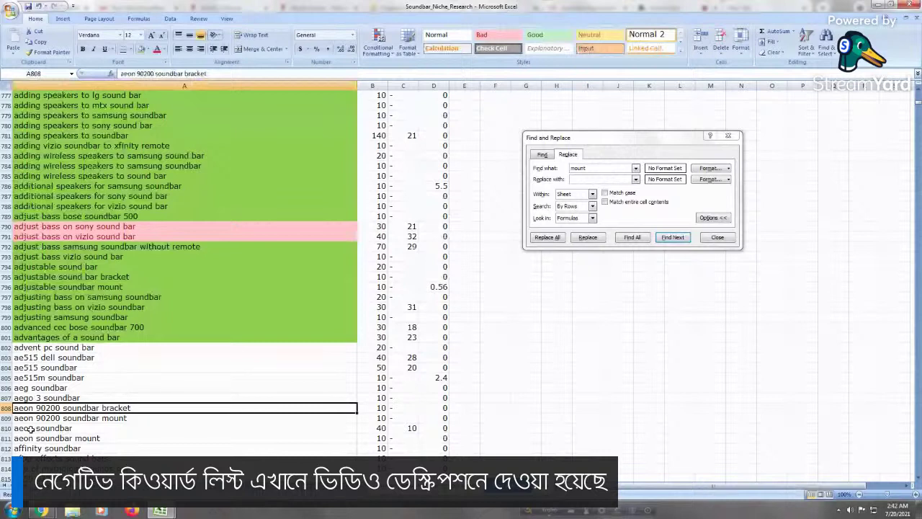
pyautogui.rightClick(138, 409)
pyautogui.click(161, 272)
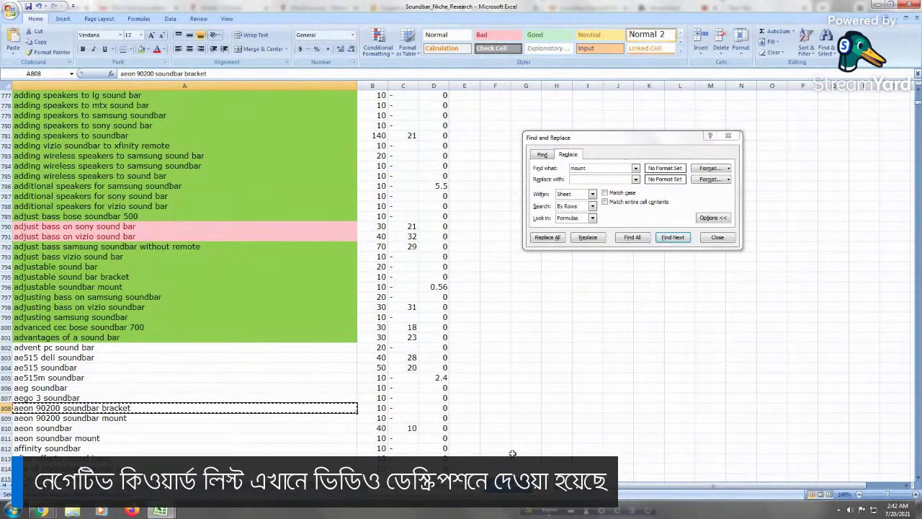
pyautogui.click(216, 446)
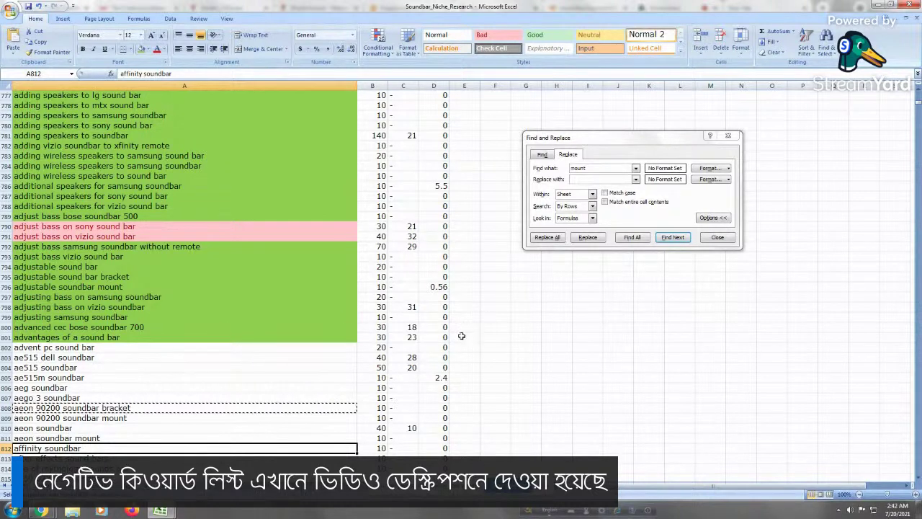
# Search the sheet for "clean" and go through the matching keywords around row 35805
pyautogui.hotkey('ctrl', 'h')
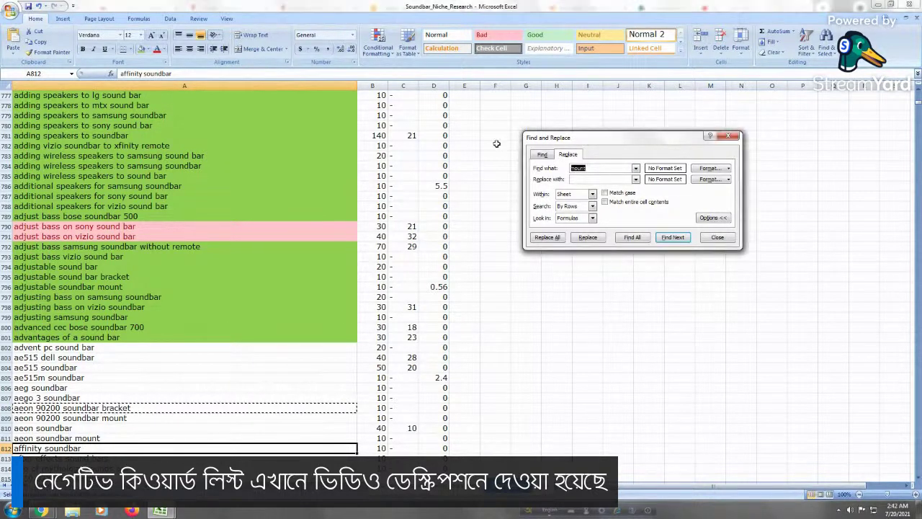
pyautogui.write('d')
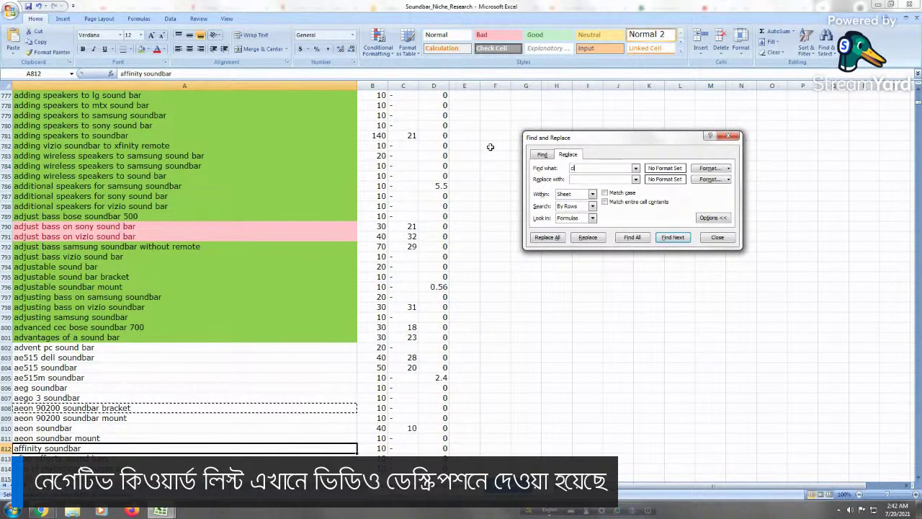
pyautogui.write('ean')
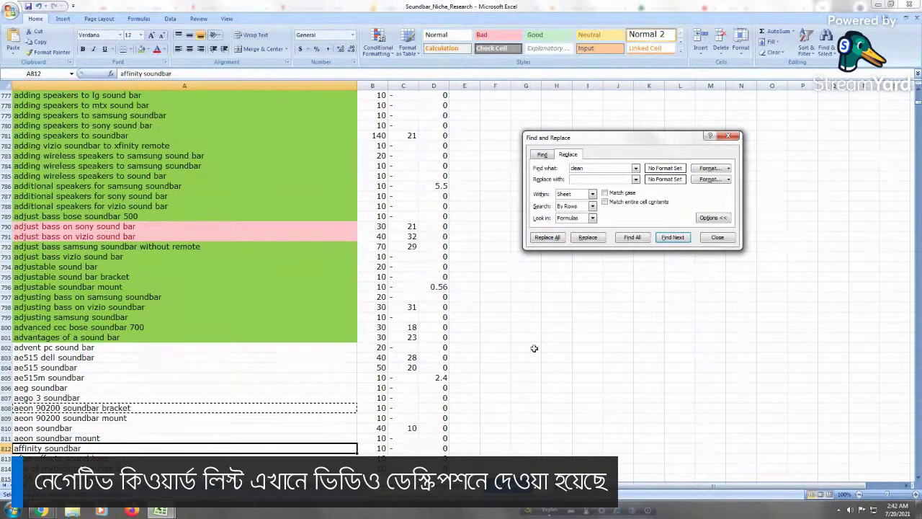
pyautogui.click(671, 237)
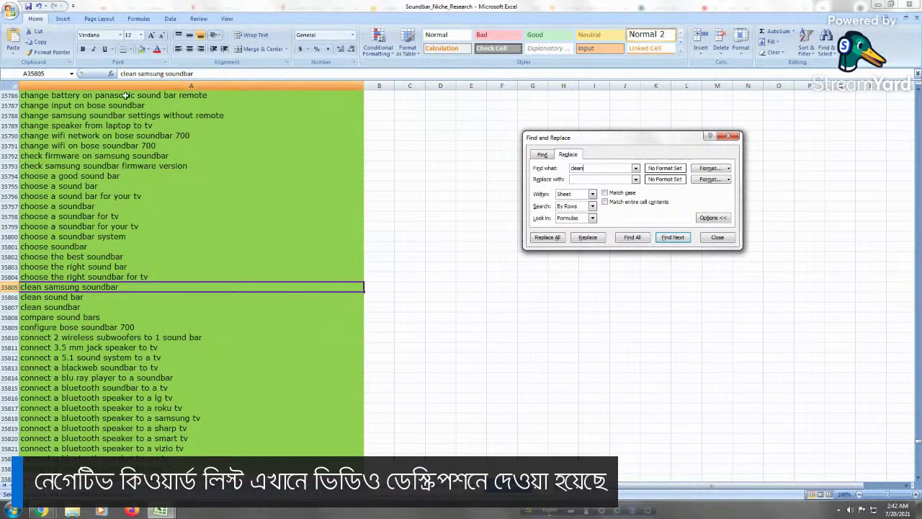
pyautogui.click(672, 239)
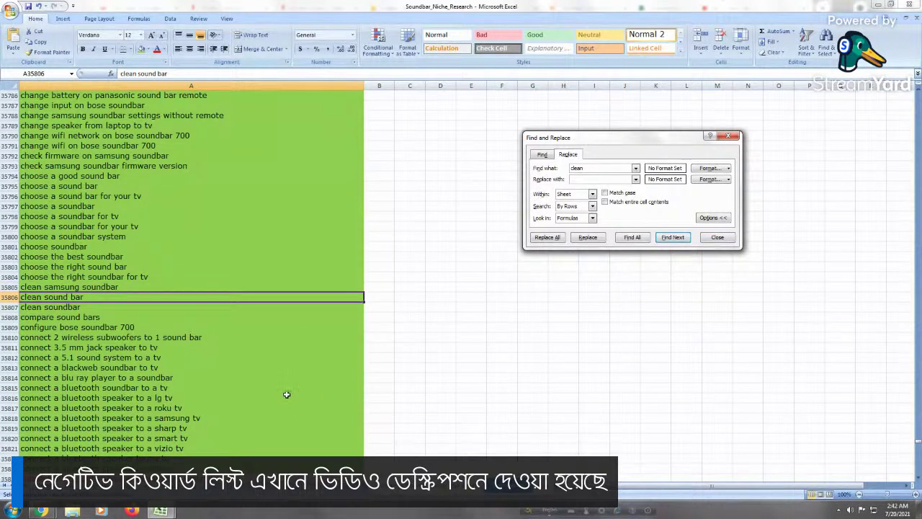
pyautogui.click(673, 239)
pyautogui.click(673, 238)
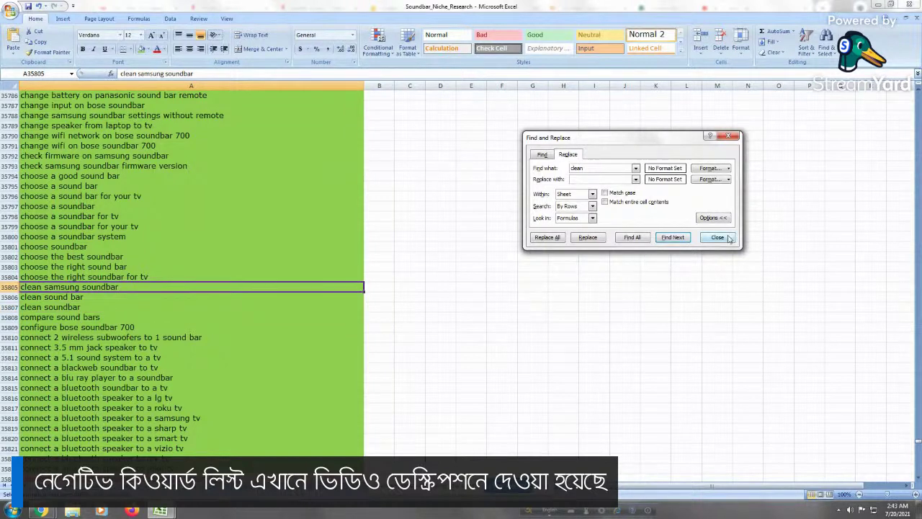
# Cycle through the "clean" matches again and select the three keywords in rows 35805 to 35807
pyautogui.click(672, 239)
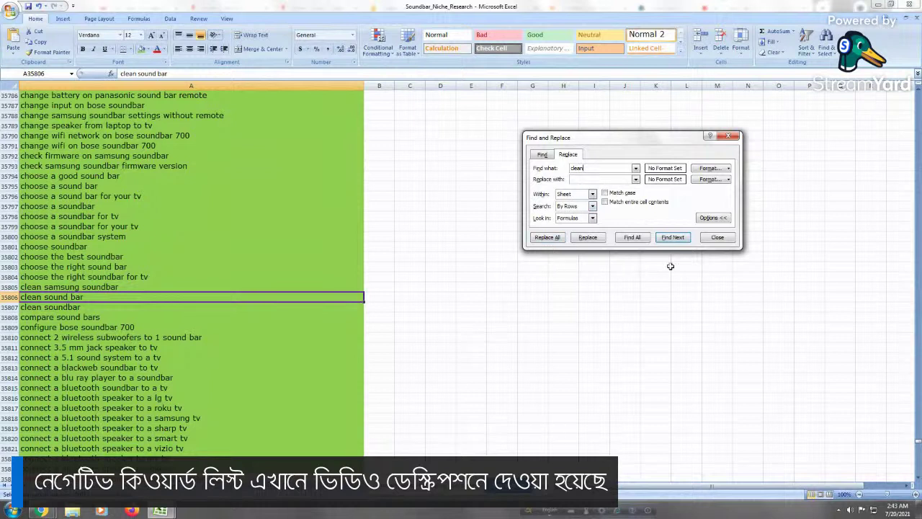
pyautogui.click(671, 238)
pyautogui.click(673, 237)
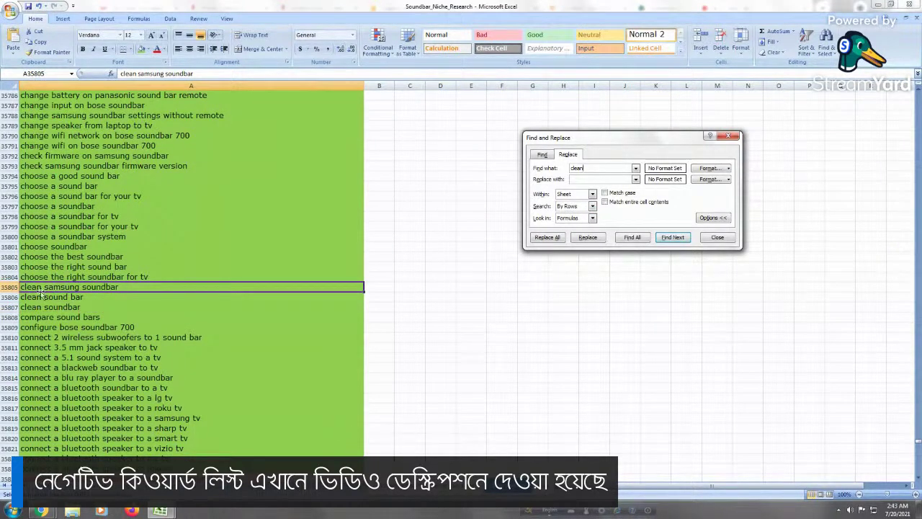
pyautogui.moveTo(100, 291); pyautogui.dragTo(123, 303)
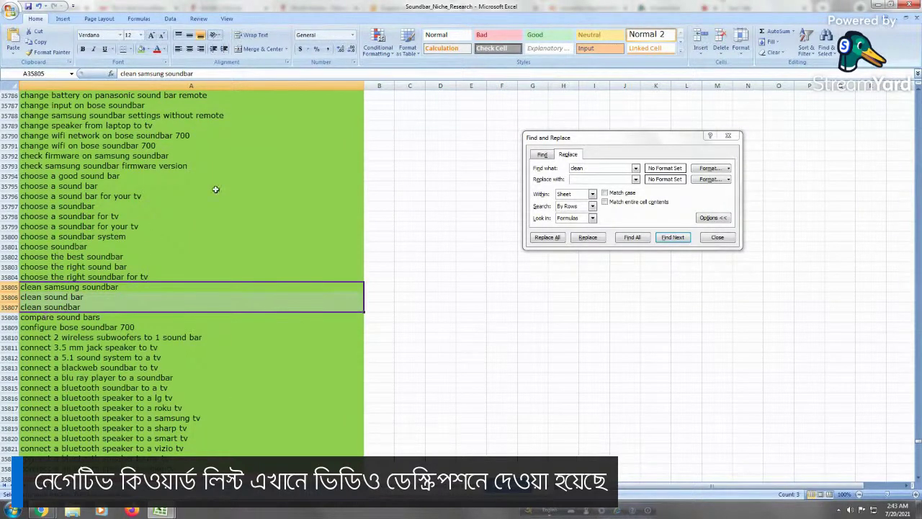
# Review the keywords around "choose a good sound bar" and "connect 2 wireless subwoofers to 1 sound bar", then the group's first entries from row 35694 to "adjust bass on lg sound bar"
pyautogui.click(166, 179)
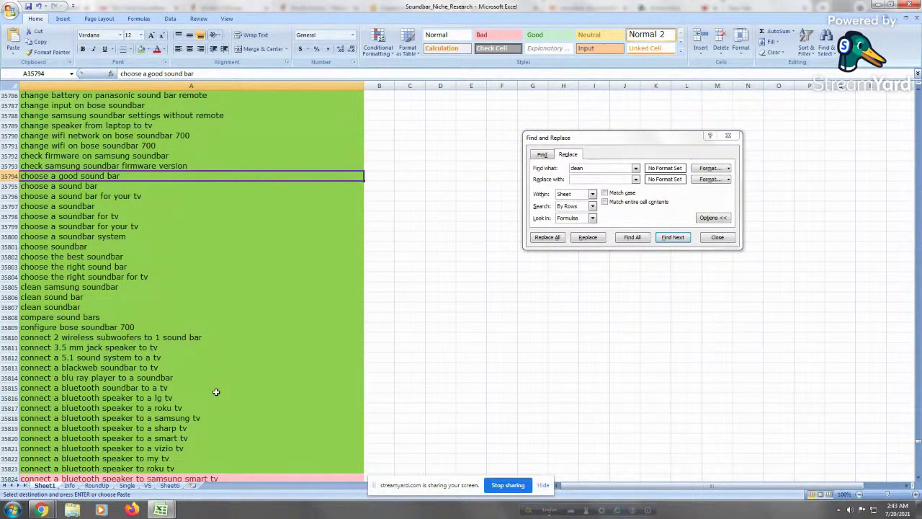
pyautogui.click(201, 338)
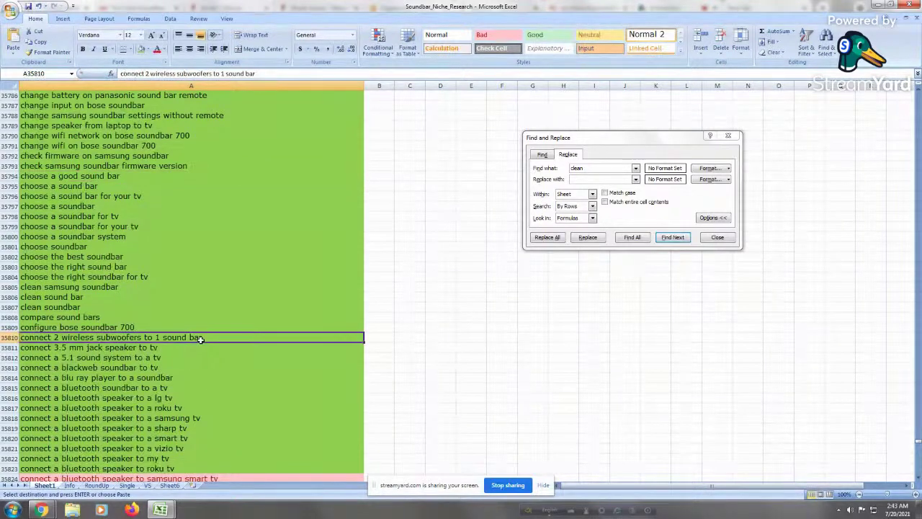
pyautogui.hotkey('ctrl', 'Up')
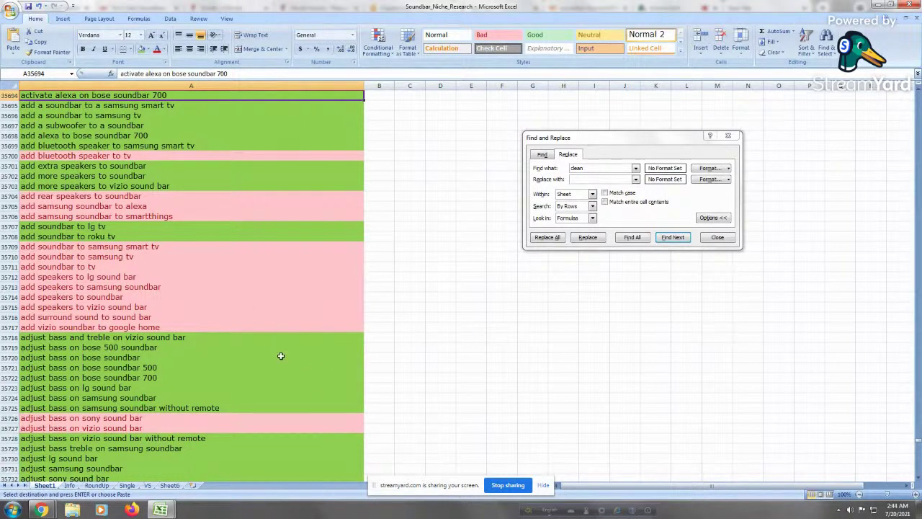
pyautogui.click(165, 358)
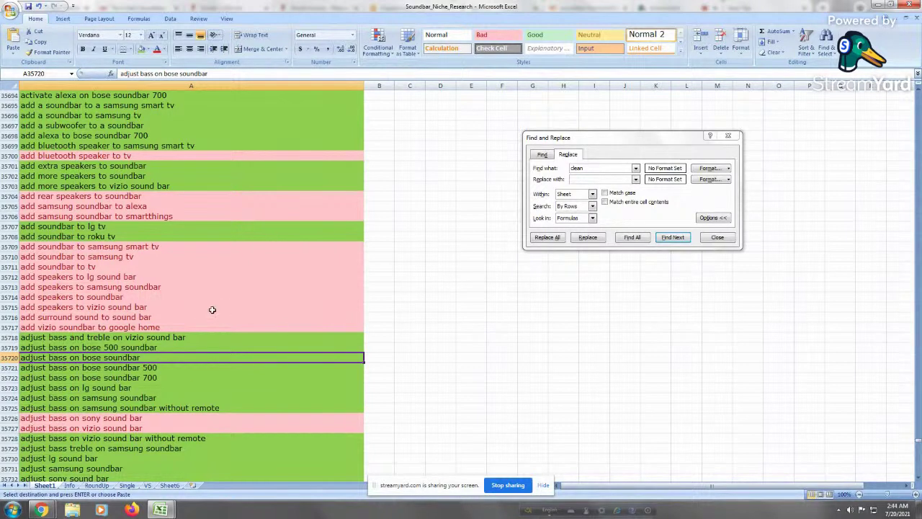
pyautogui.click(96, 390)
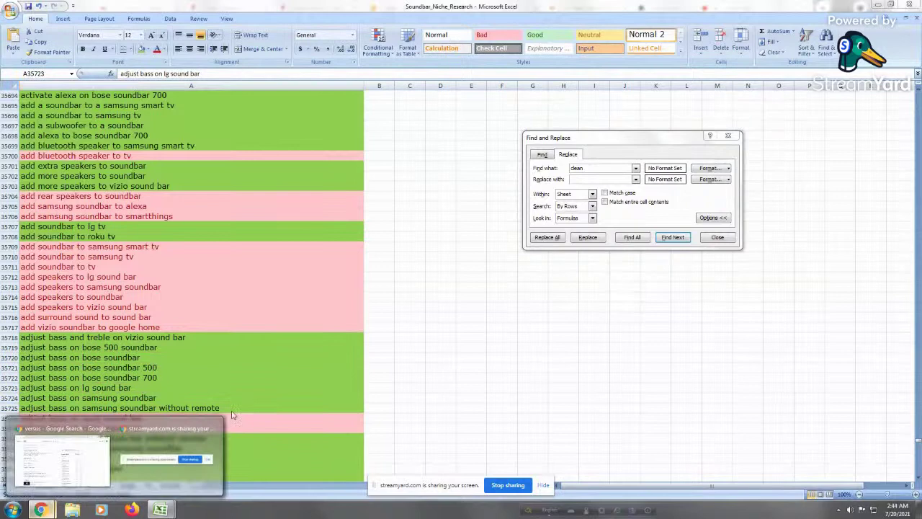
# Switch to Chrome and open amazon.com in place of the RTINGS soundbar review page
pyautogui.click(63, 459)
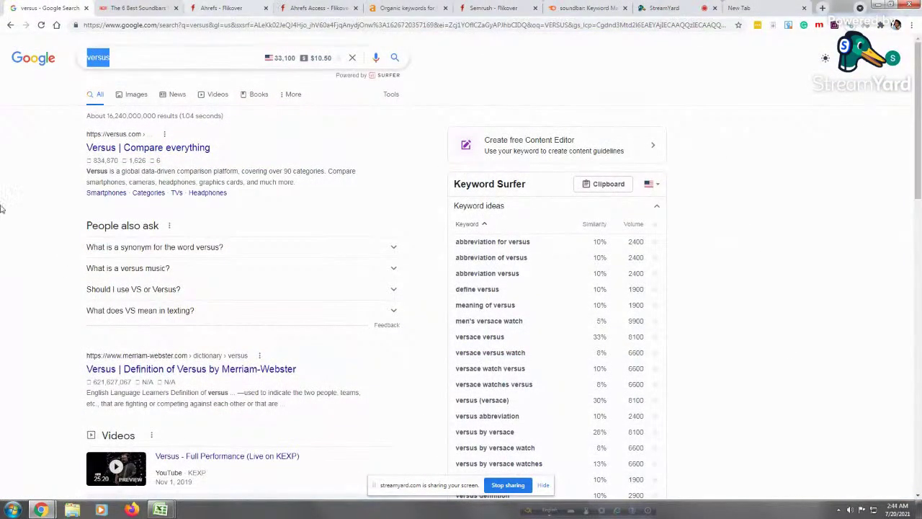
pyautogui.click(173, 59)
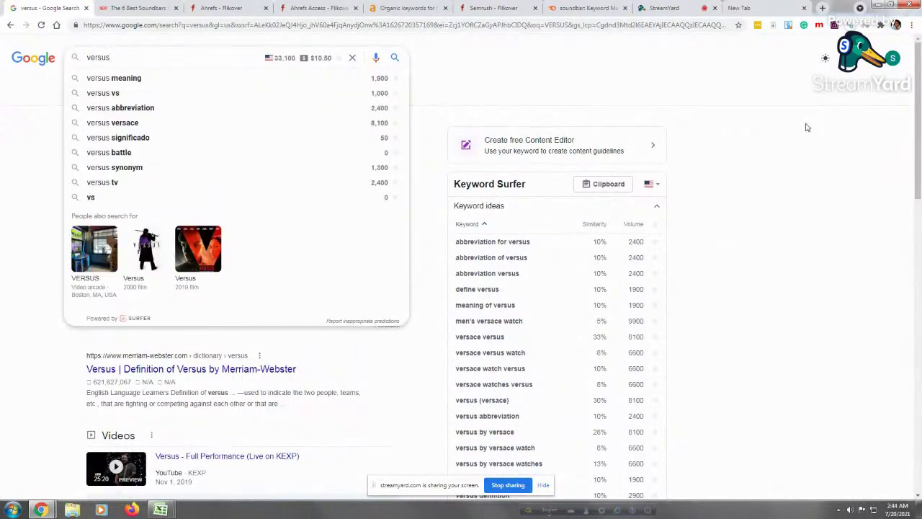
pyautogui.click(138, 8)
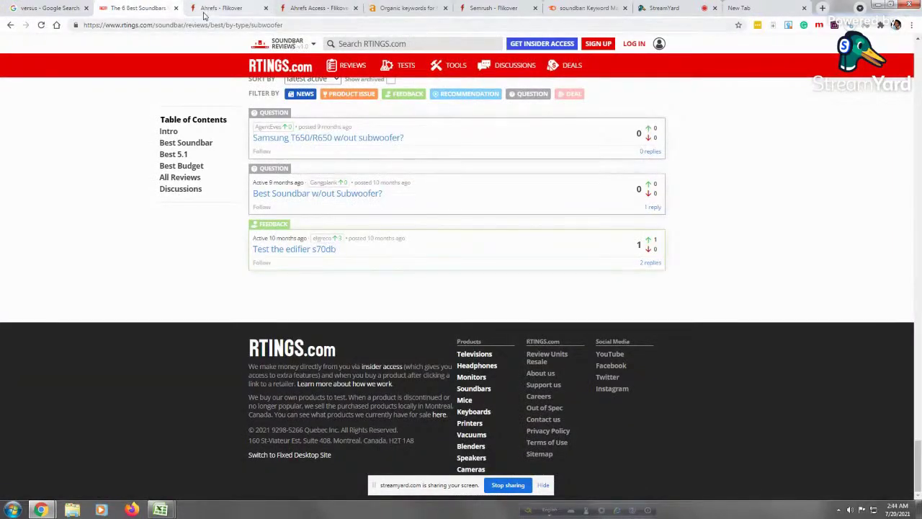
pyautogui.click(300, 25)
pyautogui.write('a')
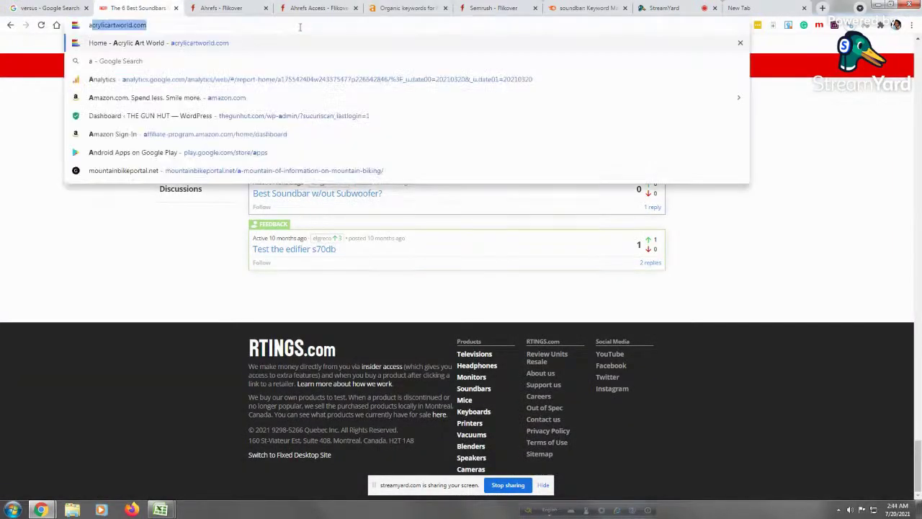
pyautogui.write('mazon.com')
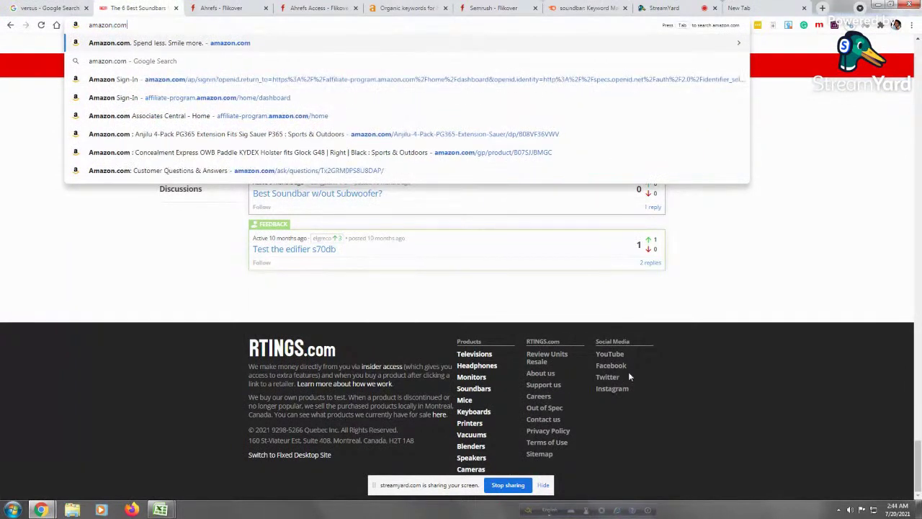
pyautogui.press('Return')
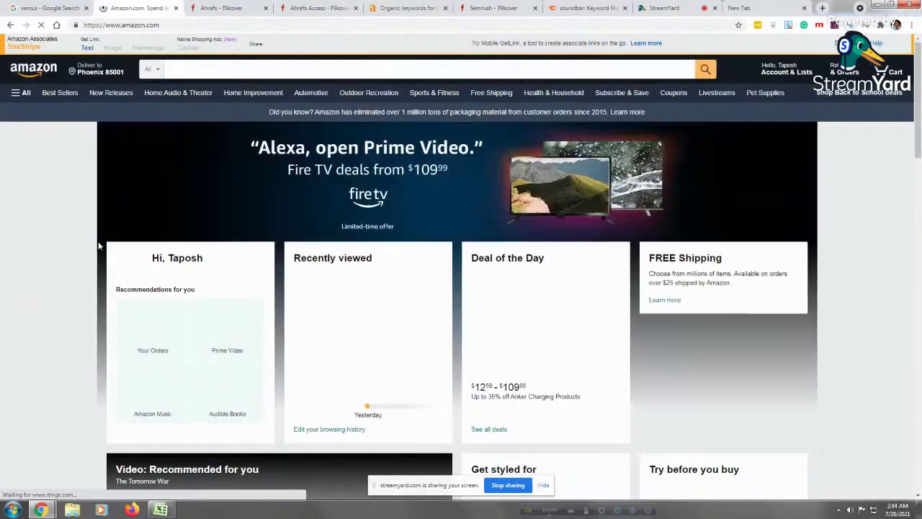
# Look through the recommendations on the Amazon home page and open the artist paint brush set's product page
pyautogui.moveTo(917, 136); pyautogui.dragTo(915, 173)
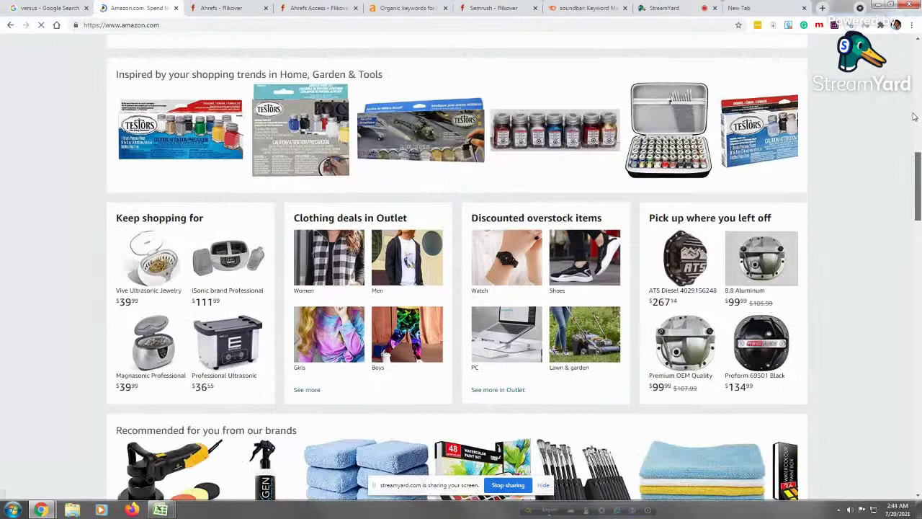
pyautogui.scroll(-3, 913, 117)
pyautogui.hotkey('ctrl', 'l')
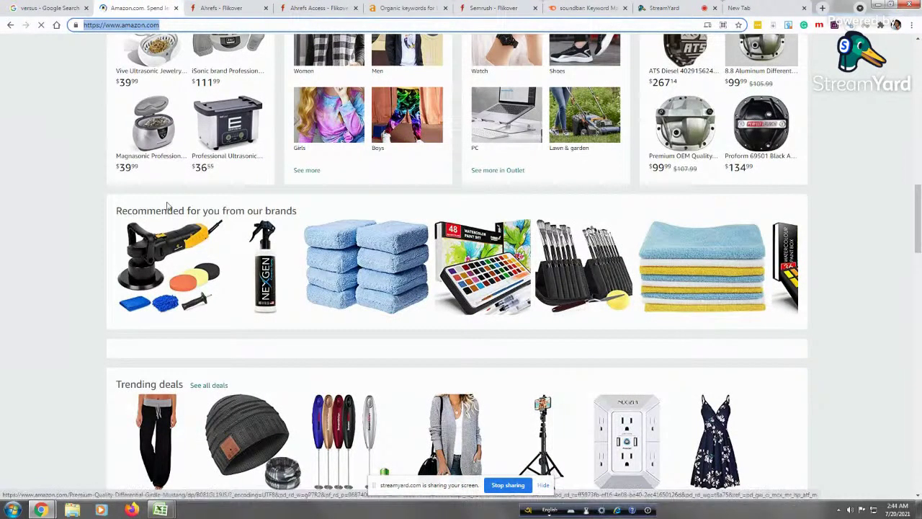
pyautogui.moveTo(919, 225)
pyautogui.mouseDown()
pyautogui.moveTo(919, 310)
pyautogui.moveTo(919, 210)
pyautogui.mouseUp()
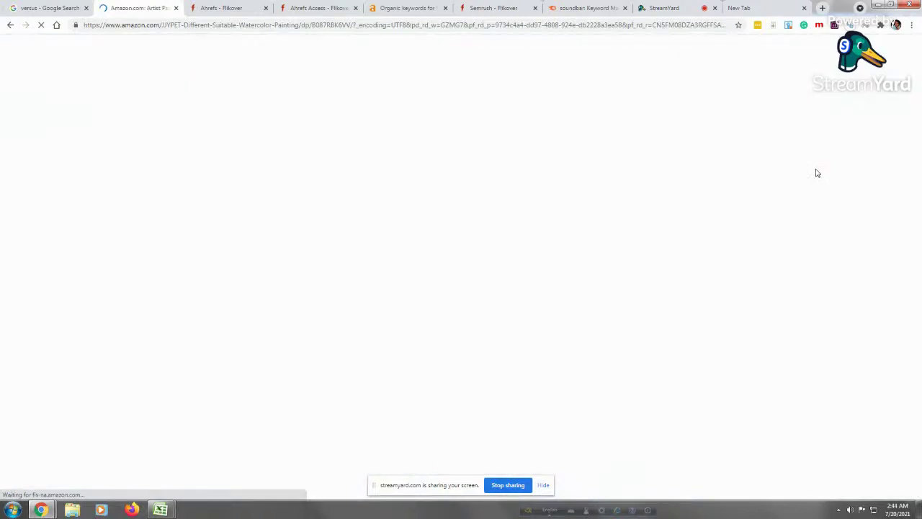
# Search Amazon for "soundbar wall mount" from the "soundbar" suggestions and look through the listed mounts
pyautogui.click(157, 70)
pyautogui.click(162, 80)
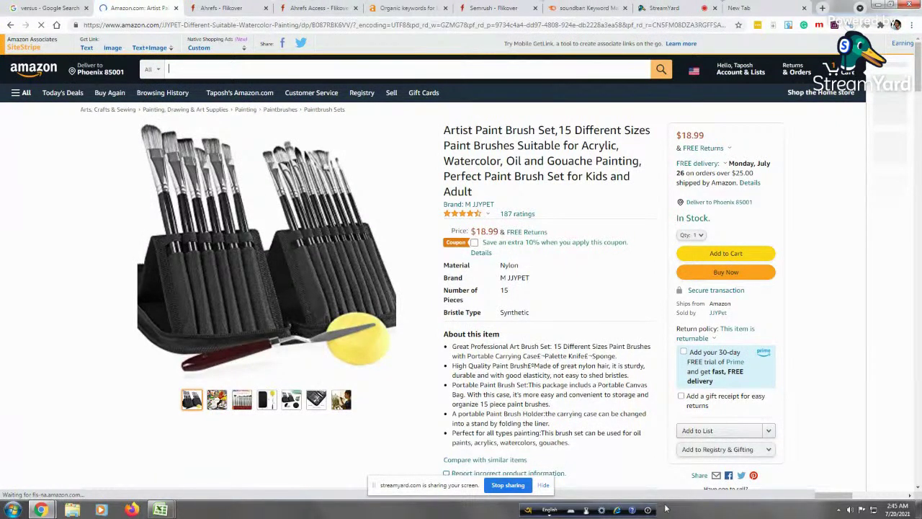
pyautogui.write('soundbar')
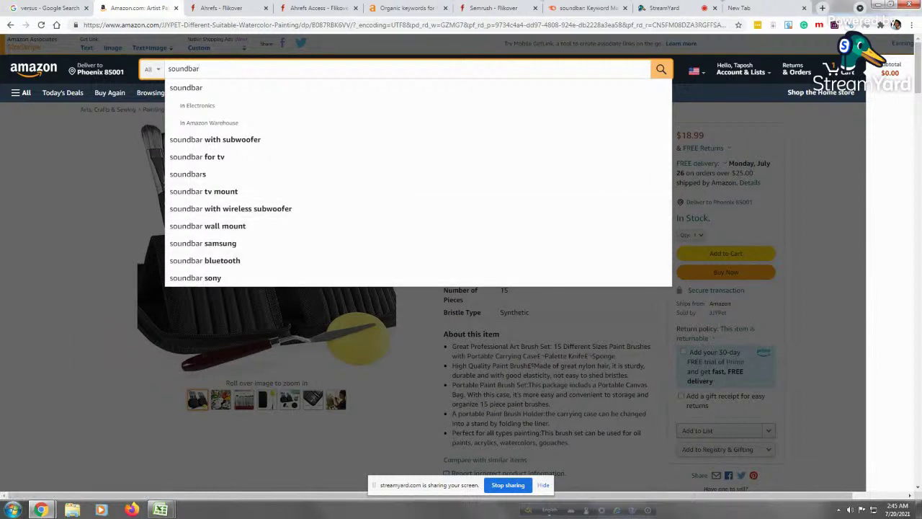
pyautogui.click(242, 228)
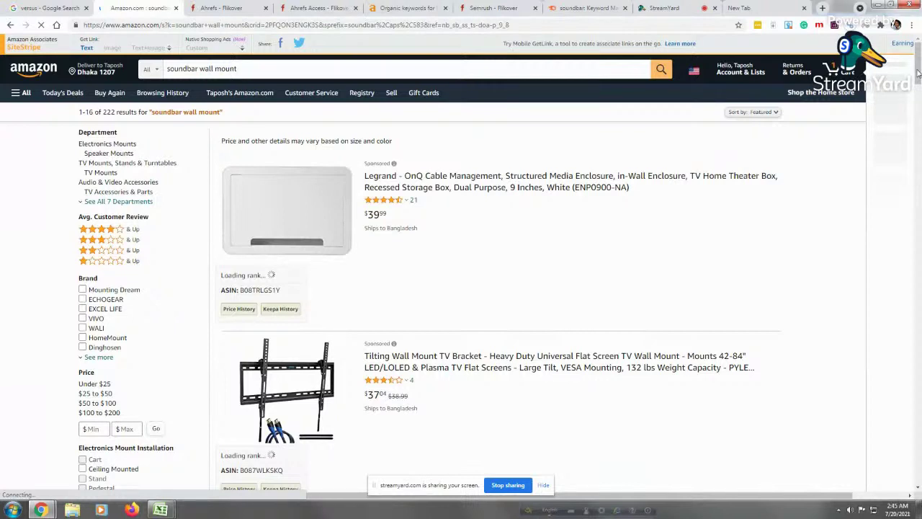
pyautogui.scroll(-5, 544, 379)
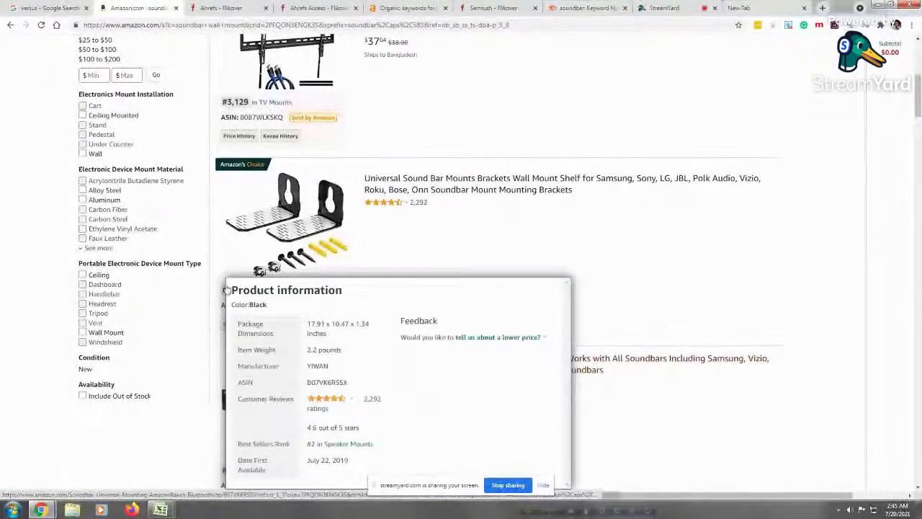
pyautogui.scroll(-7, 247, 415)
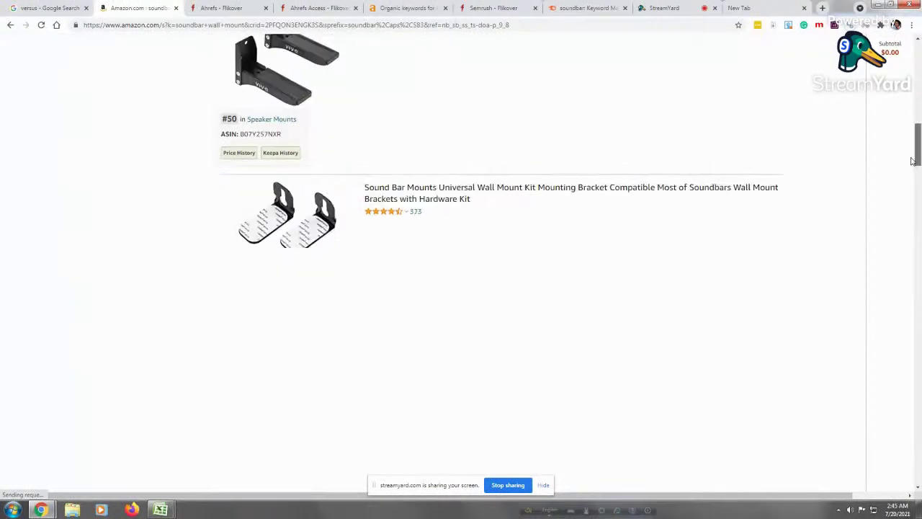
# Switch to the Soundbar_Niche_Research workbook in Excel and review the zeppelin, zenex and zvox keywords in rows 35618 to 35656 of Sheet1
pyautogui.moveTo(161, 509)
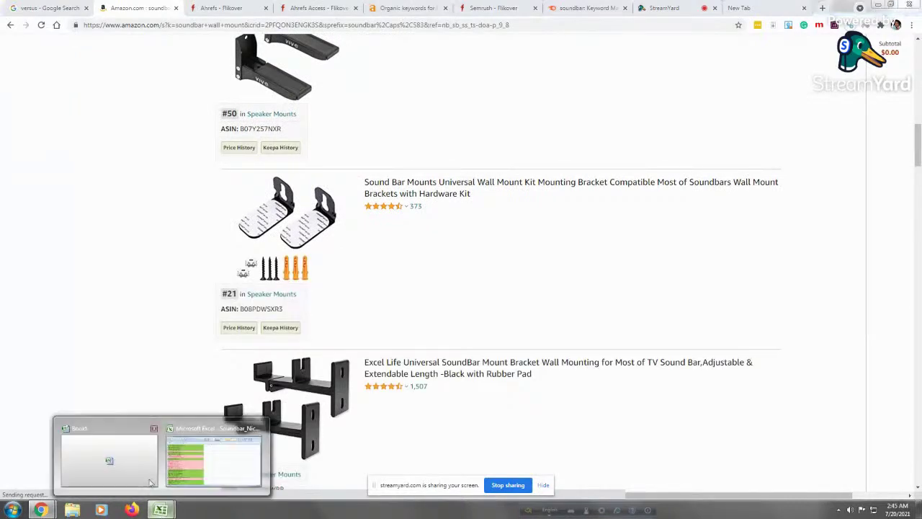
pyautogui.click(199, 477)
pyautogui.press('Down')
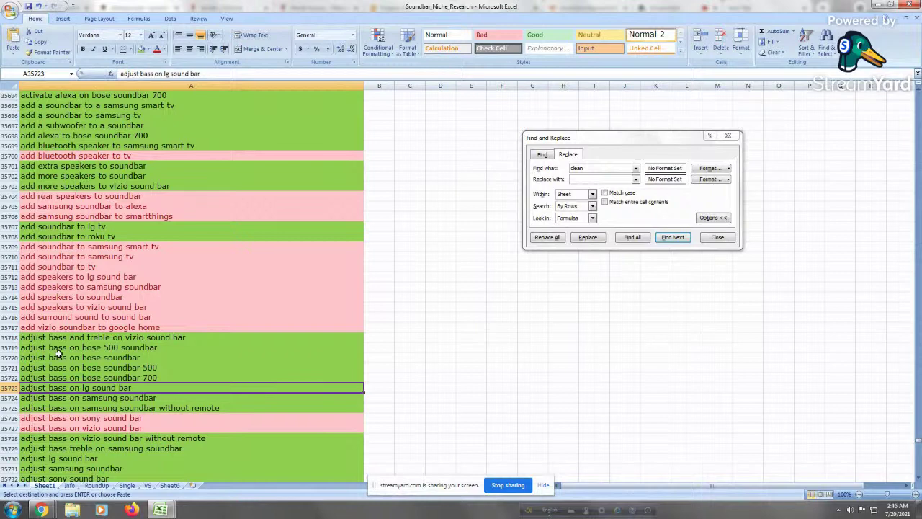
pyautogui.hotkey('ctrl', 'z')
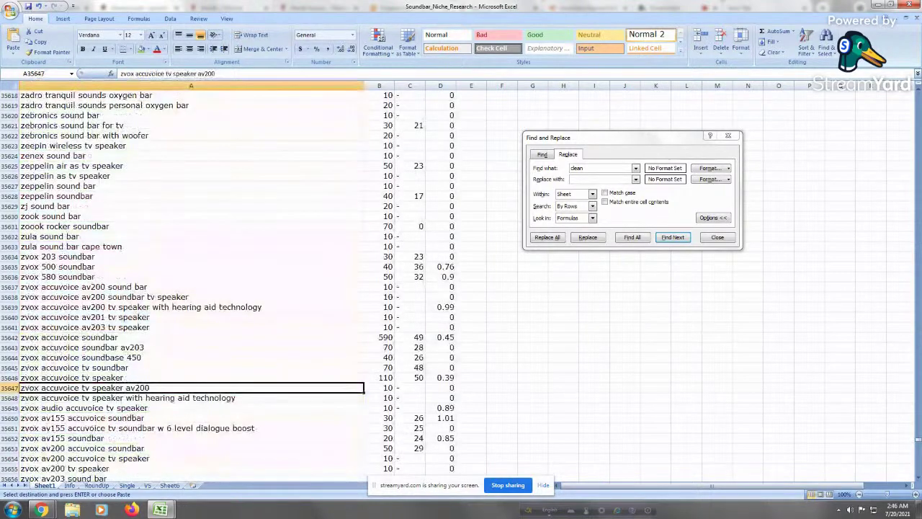
pyautogui.click(119, 166)
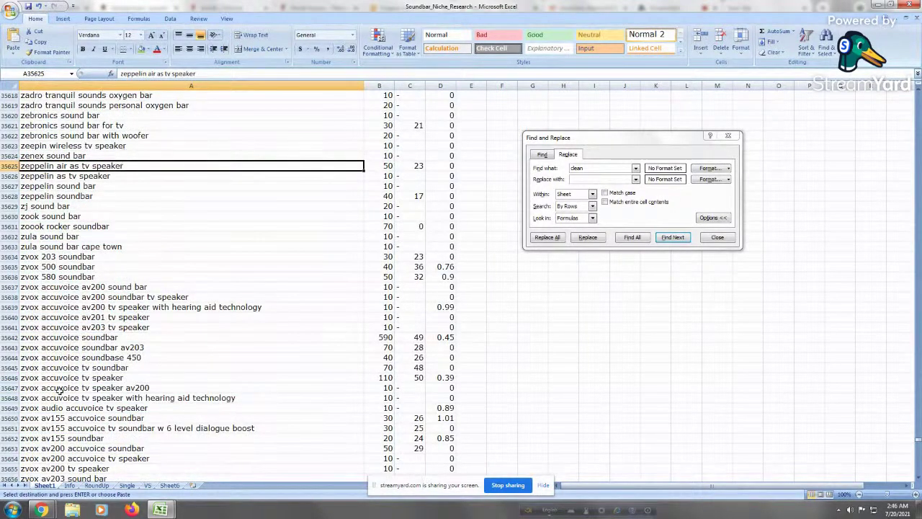
pyautogui.click(170, 288)
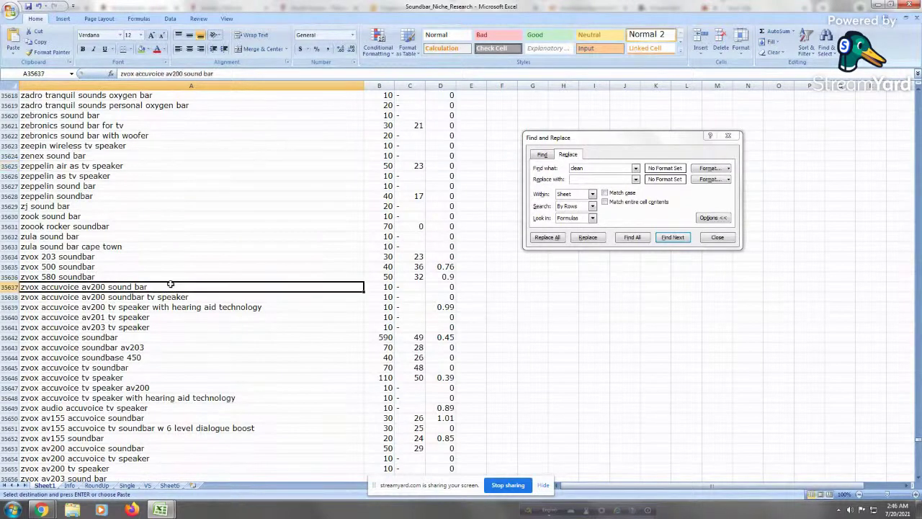
pyautogui.click(126, 155)
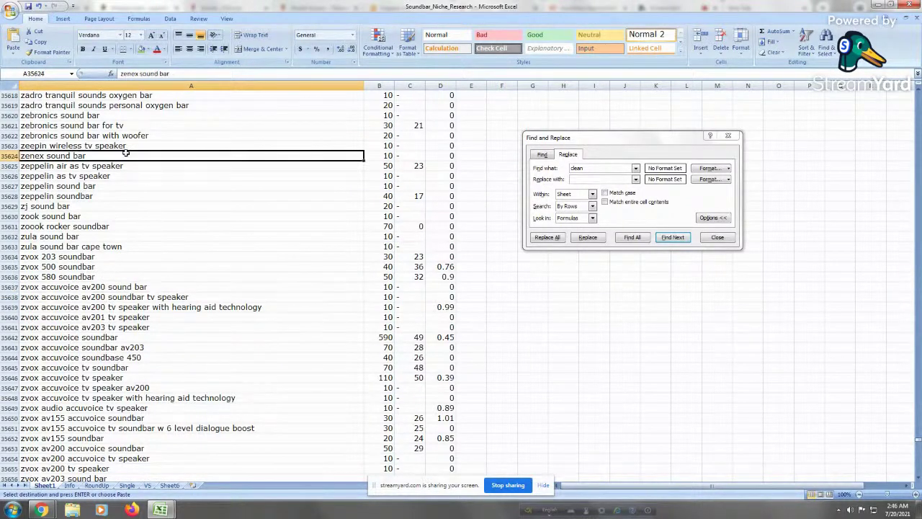
# Go back up Sheet1 to the "yamaha soundbar" keywords and review the entries between "yamaha soundbar 203" and "yamaha soundbar keeps turning off"
pyautogui.press('pageup')
pyautogui.press('pageup')
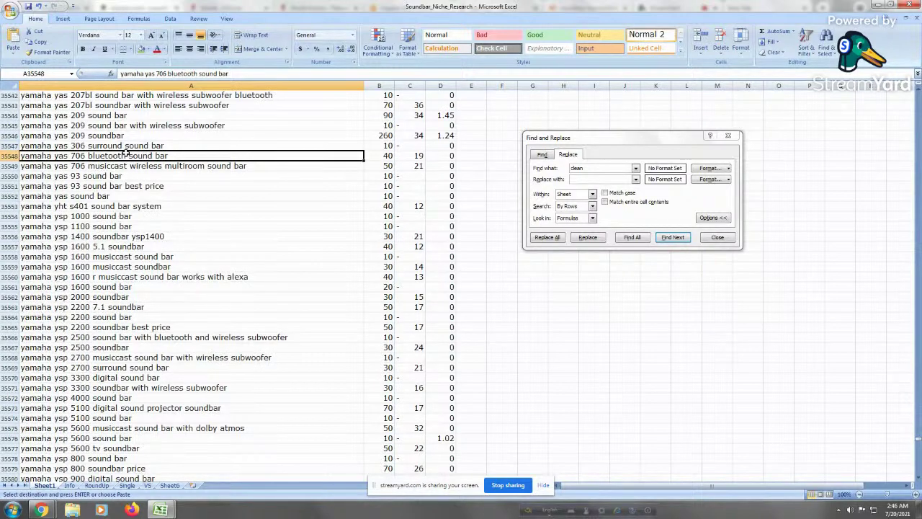
pyautogui.press('pageup')
pyautogui.press('pageup')
pyautogui.press('pageup')
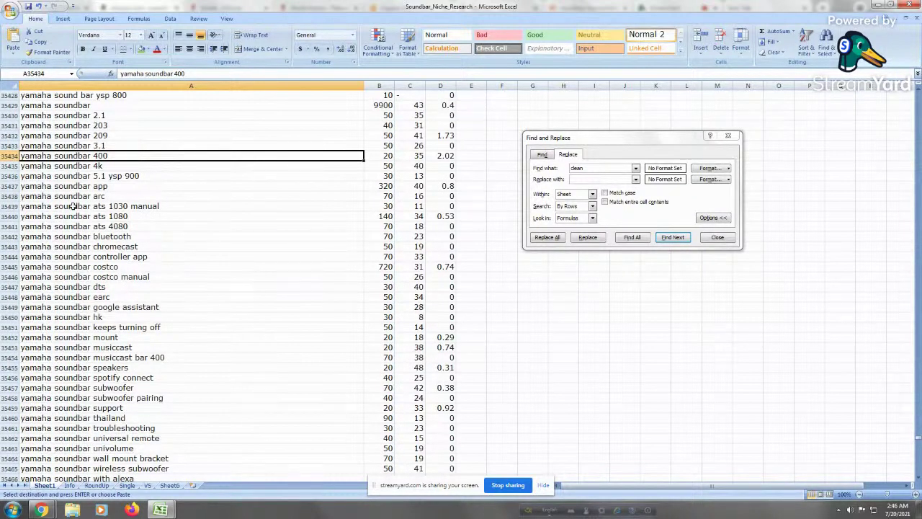
pyautogui.click(186, 327)
pyautogui.click(204, 256)
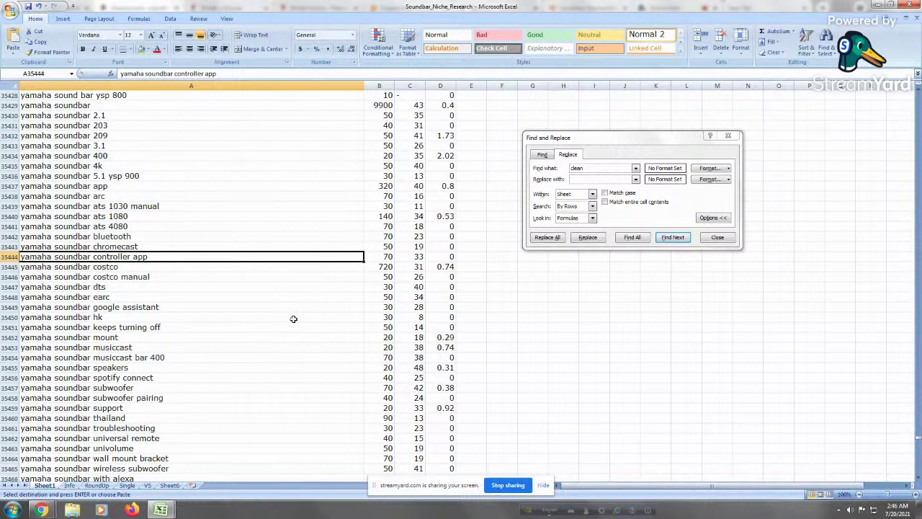
pyautogui.click(203, 176)
pyautogui.click(223, 126)
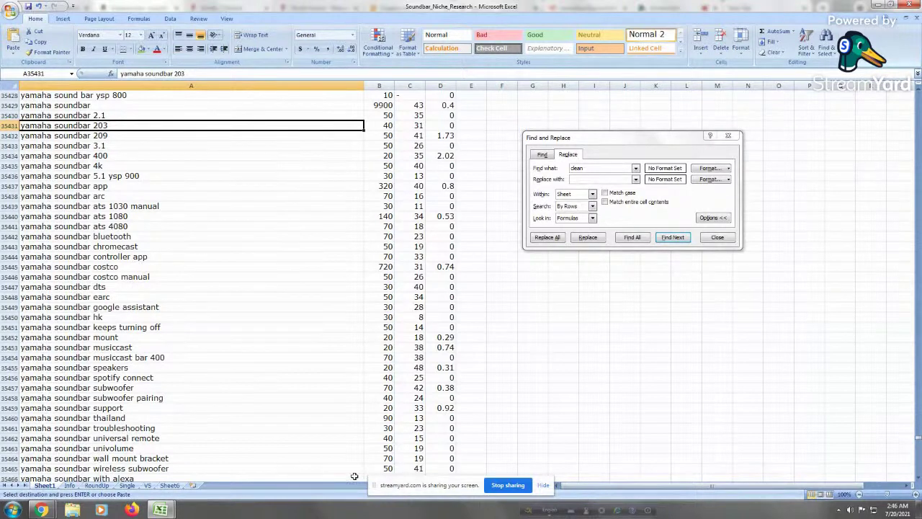
# Examine the Yamaha variations such as "thailand", "costco manual", "musiccast bar 400", "bluetooth", "wall mount bracket" and "dts"
pyautogui.click(114, 448)
pyautogui.click(137, 418)
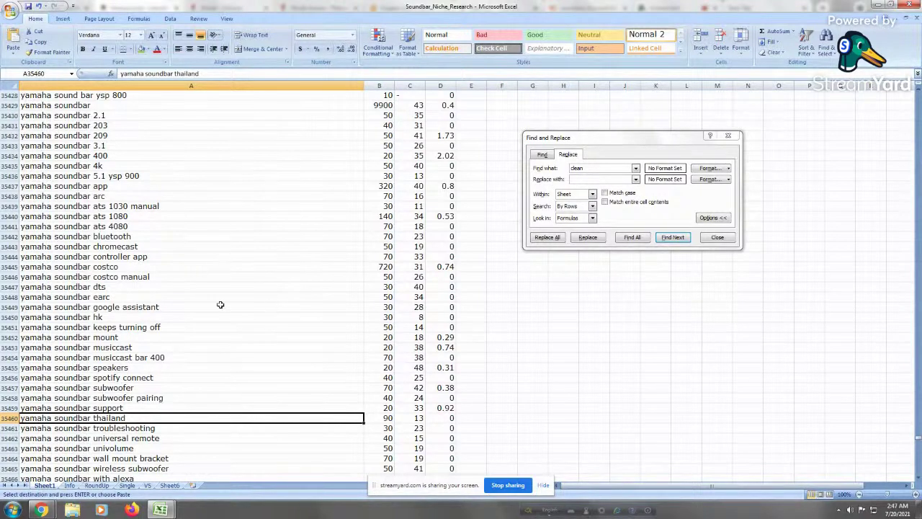
pyautogui.click(178, 257)
pyautogui.click(140, 317)
pyautogui.click(164, 279)
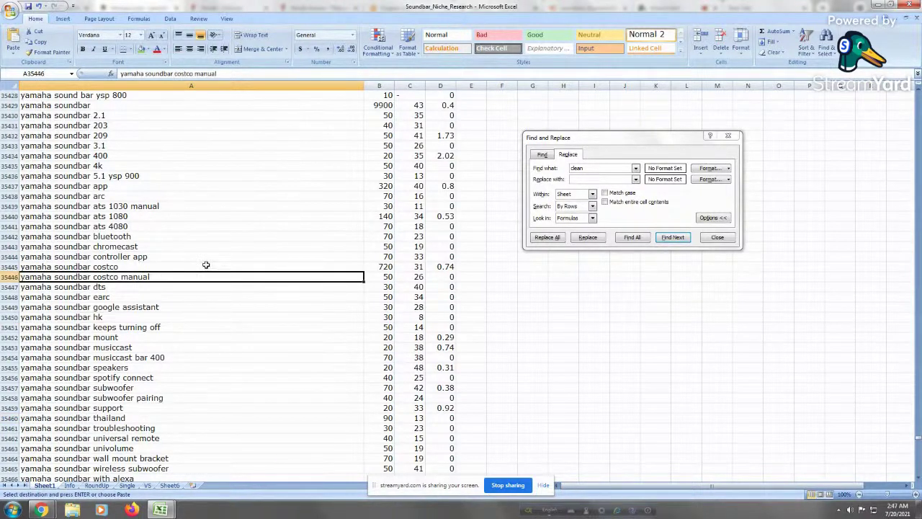
pyautogui.click(150, 296)
pyautogui.click(107, 267)
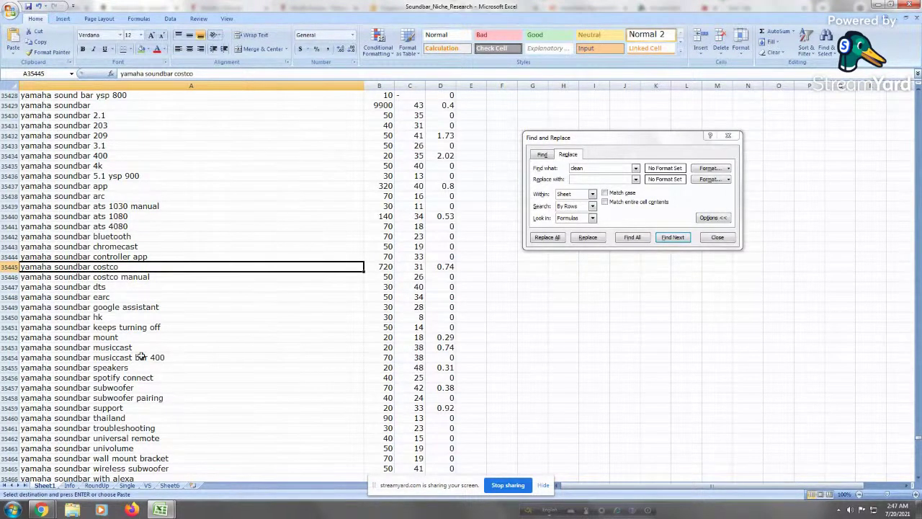
pyautogui.click(114, 355)
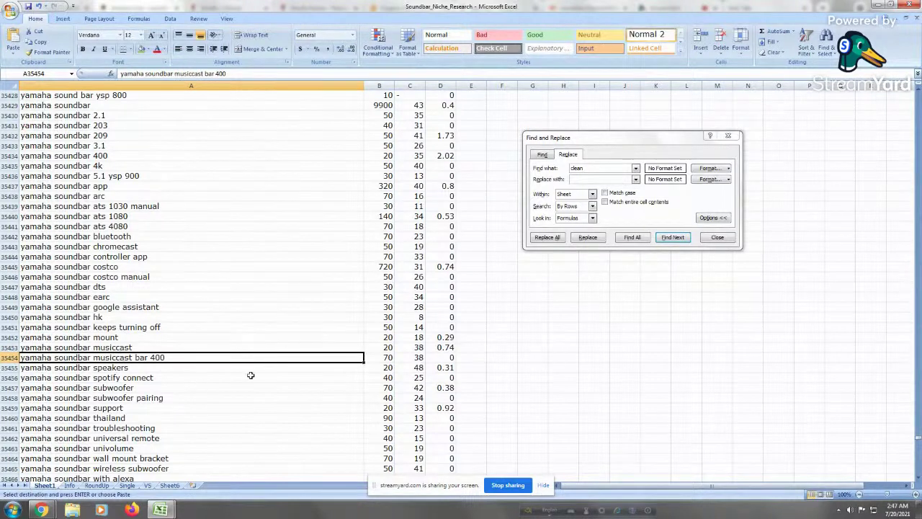
pyautogui.click(209, 328)
pyautogui.click(211, 287)
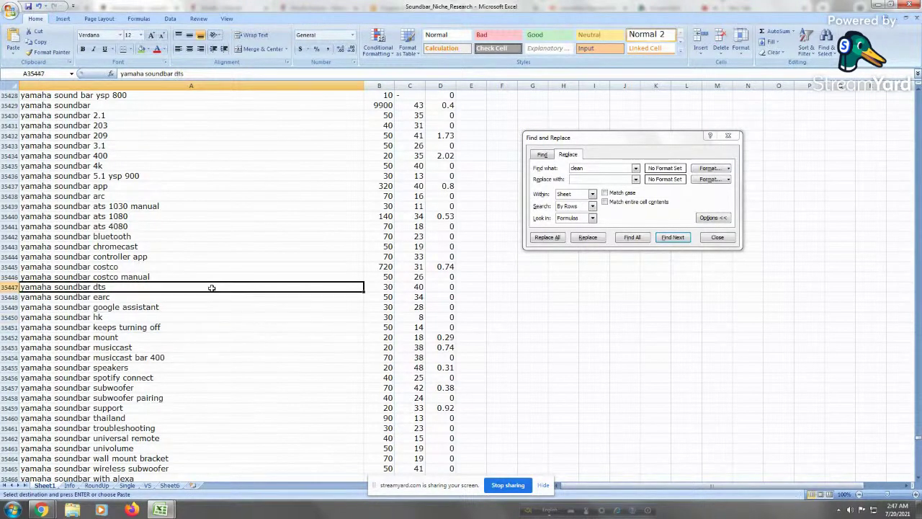
pyautogui.click(180, 236)
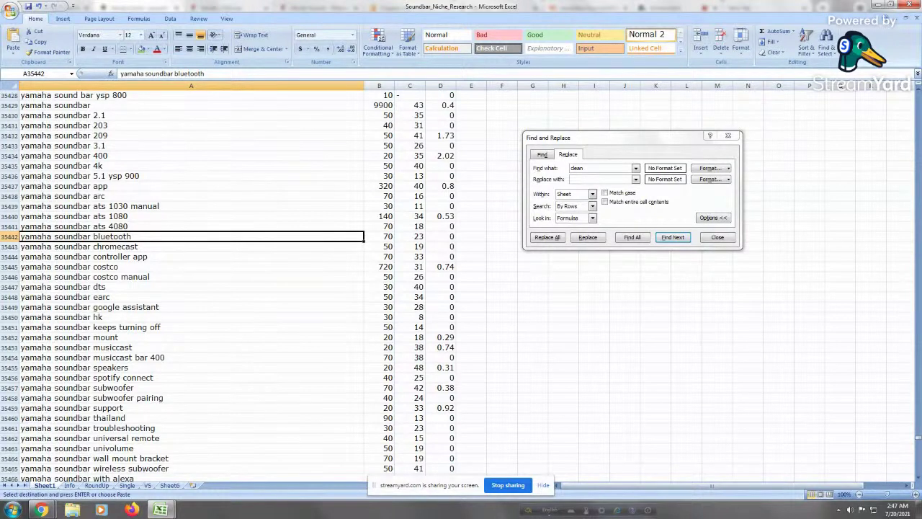
pyautogui.click(171, 455)
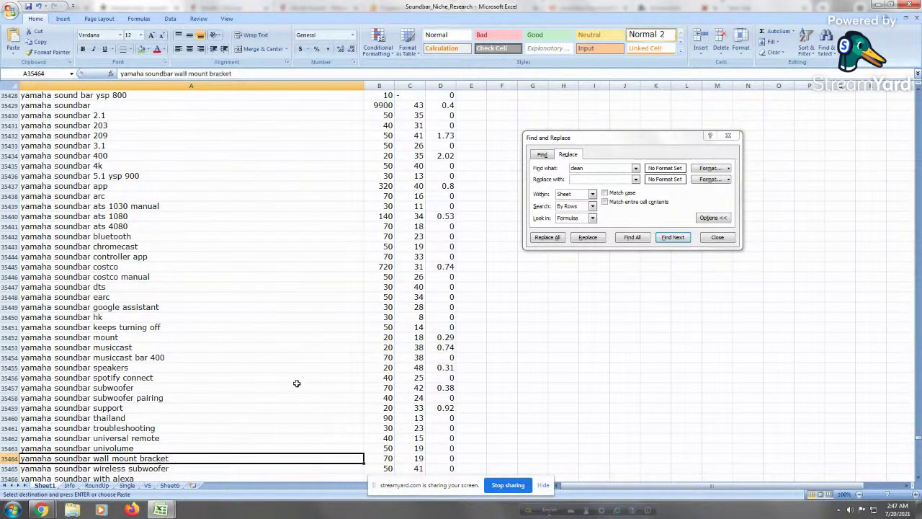
pyautogui.click(179, 287)
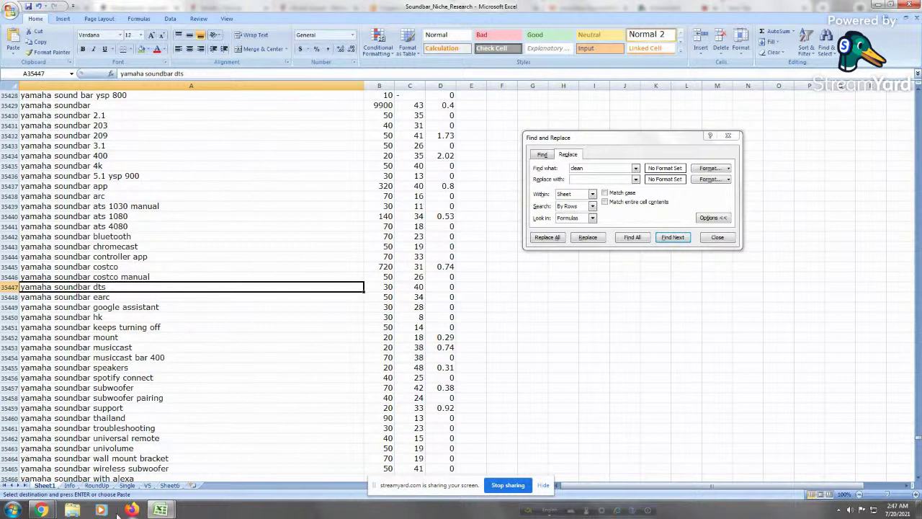
# Open the RoundUp sheet and review its "best" keywords between "best $300 soundbar" and "best 2.1 sound bar system"
pyautogui.click(41, 509)
pyautogui.click(234, 288)
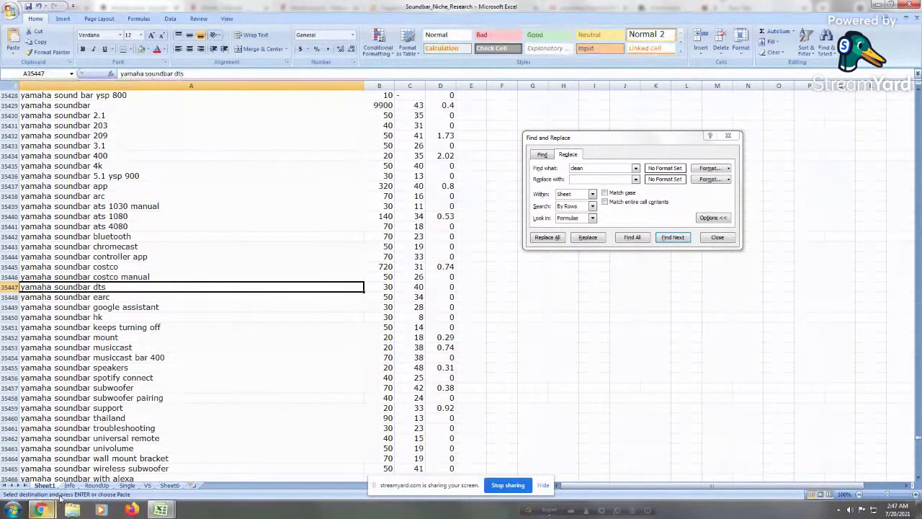
pyautogui.click(96, 486)
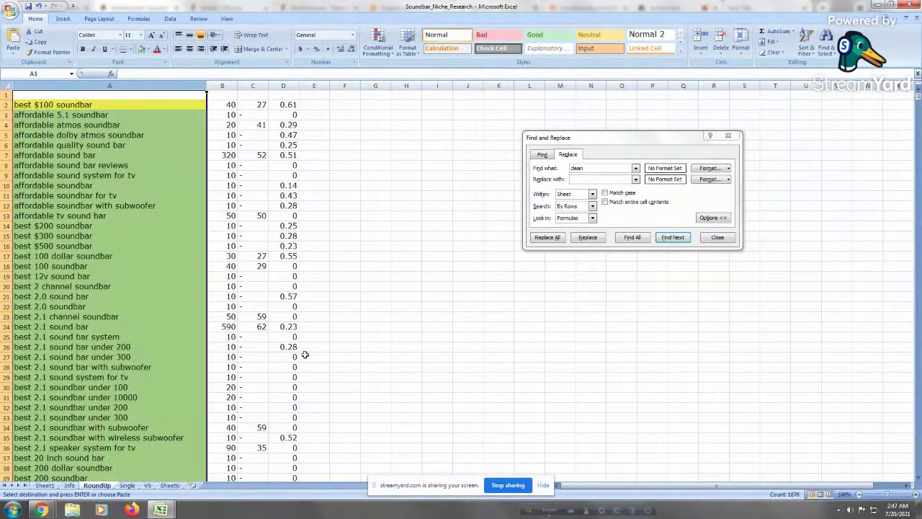
pyautogui.click(119, 317)
pyautogui.click(106, 247)
pyautogui.click(87, 298)
pyautogui.click(85, 234)
pyautogui.moveTo(82, 336); pyautogui.dragTo(80, 319)
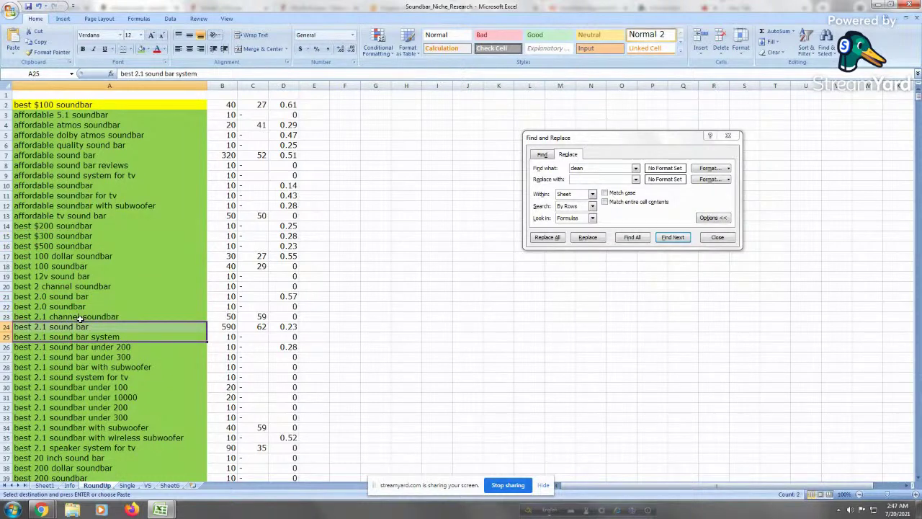
pyautogui.click(153, 233)
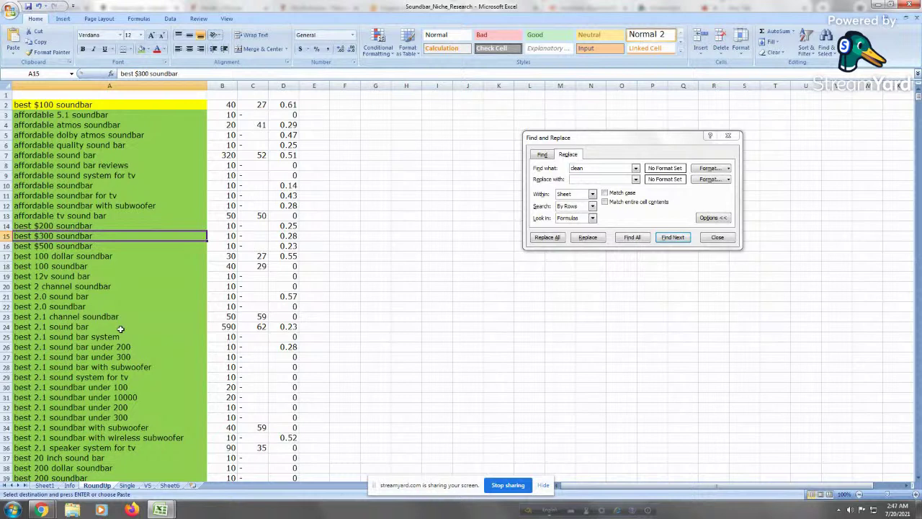
pyautogui.click(90, 337)
pyautogui.click(87, 297)
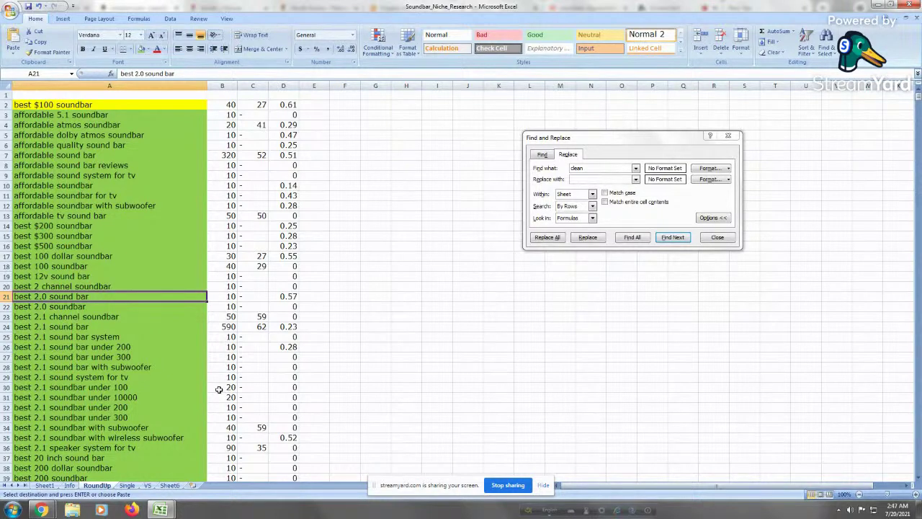
# Compare the affordable, price-based and 2.1 channel keywords in rows 12 to 32 of the RoundUp sheet
pyautogui.moveTo(141, 216); pyautogui.dragTo(147, 225)
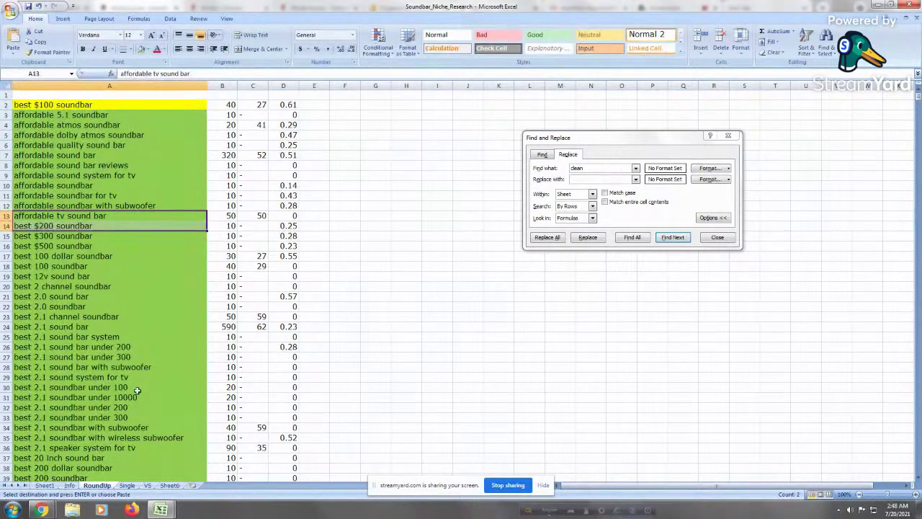
pyautogui.click(149, 284)
pyautogui.click(126, 257)
pyautogui.click(69, 345)
pyautogui.click(160, 207)
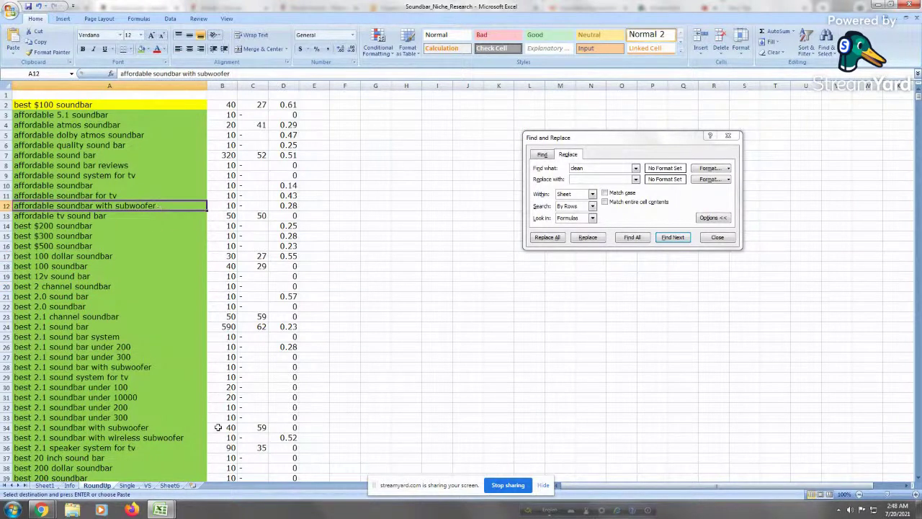
pyautogui.moveTo(159, 407); pyautogui.dragTo(154, 399)
pyautogui.click(104, 368)
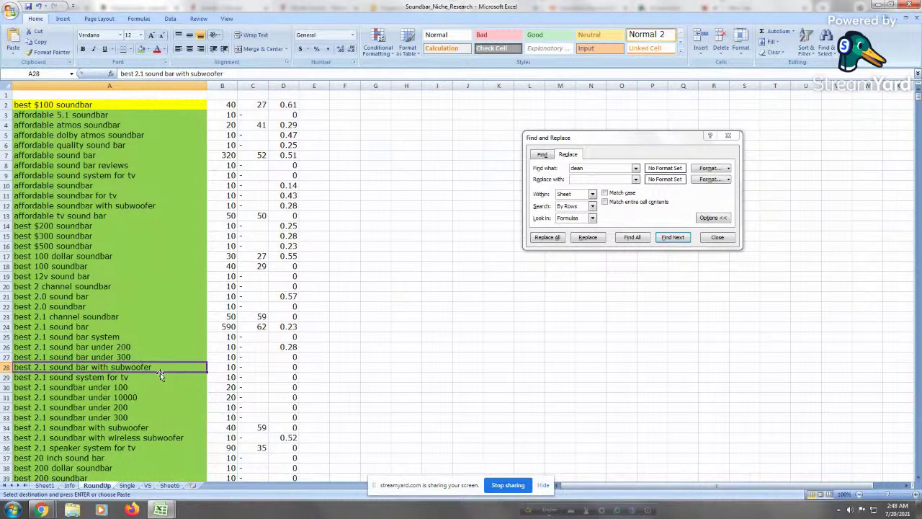
pyautogui.click(110, 299)
pyautogui.click(96, 376)
pyautogui.click(131, 291)
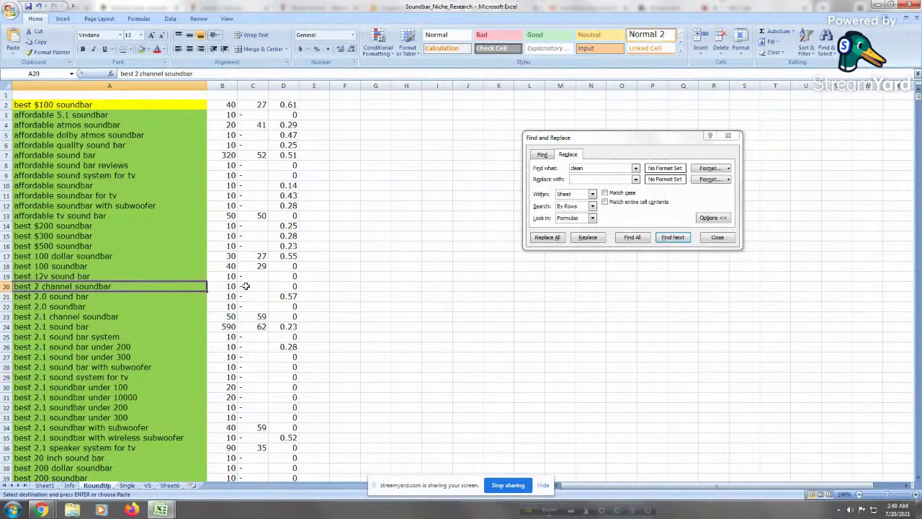
pyautogui.click(173, 396)
pyautogui.click(147, 354)
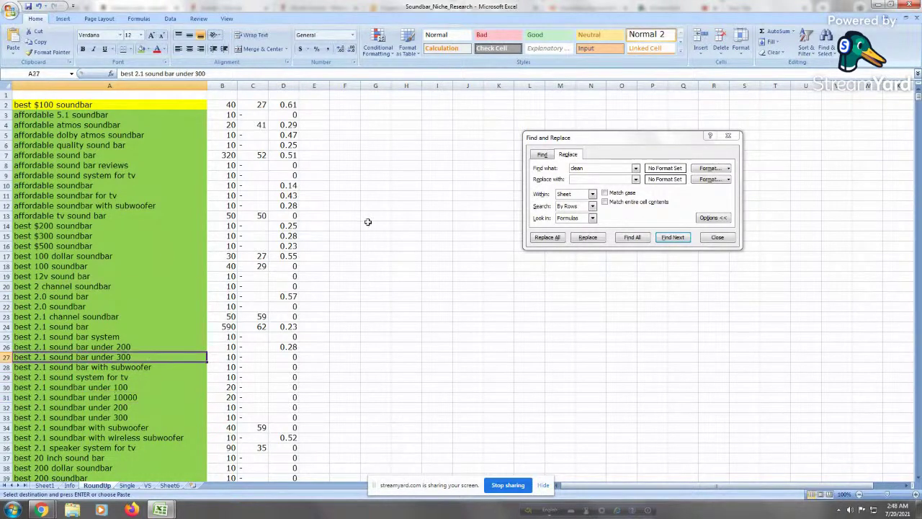
# Check the "how to attach" and "how to build a sound bar speaker" keywords on the Info sheet, then return to the RoundUp sheet
pyautogui.click(69, 484)
pyautogui.click(96, 485)
pyautogui.click(71, 376)
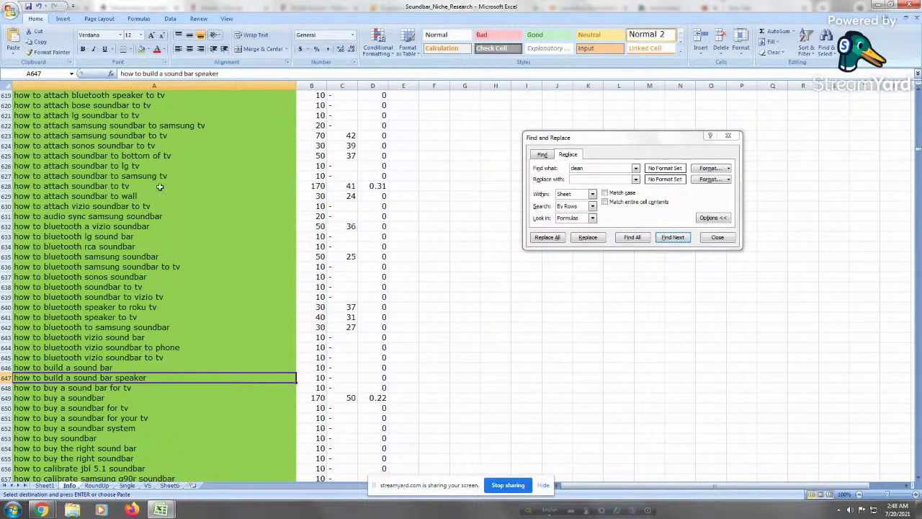
pyautogui.moveTo(154, 156); pyautogui.dragTo(155, 149)
pyautogui.click(96, 485)
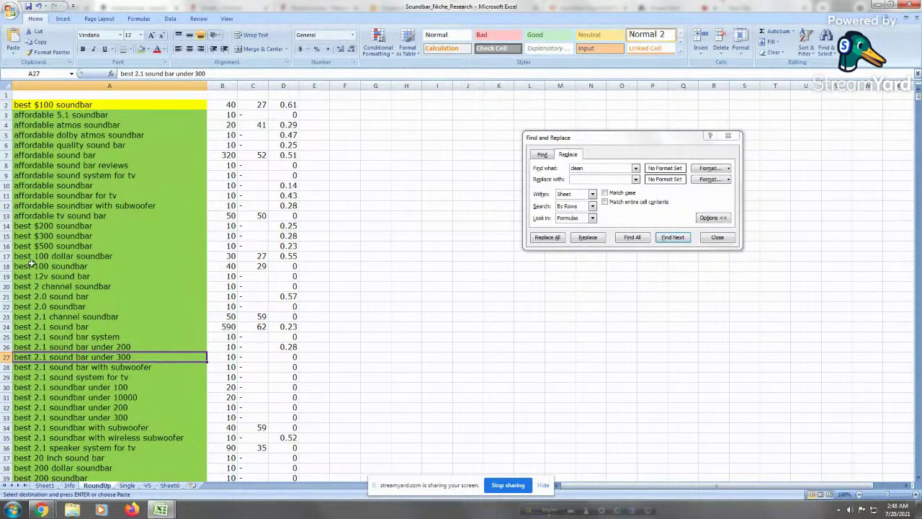
# Open the Single sheet and check its review keywords around "eivotor soundbar review" and "element 2.0 sound bar review"
pyautogui.click(126, 486)
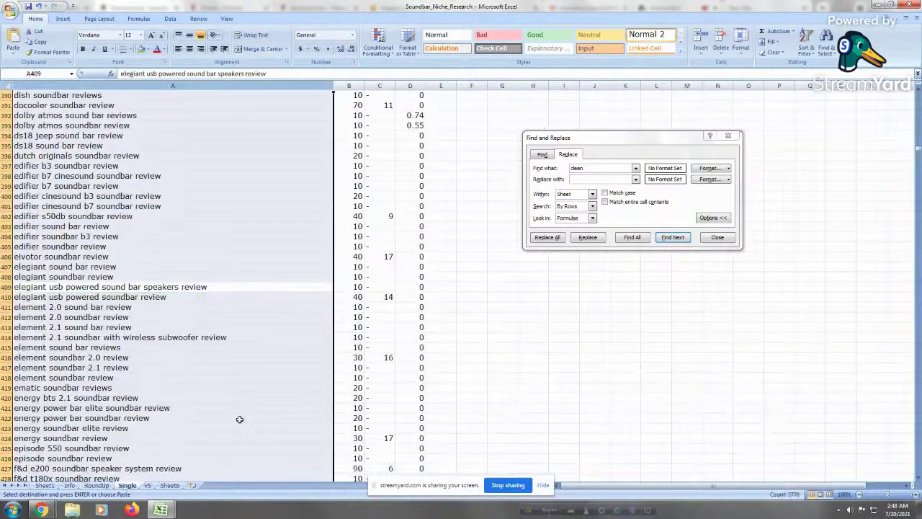
pyautogui.click(165, 258)
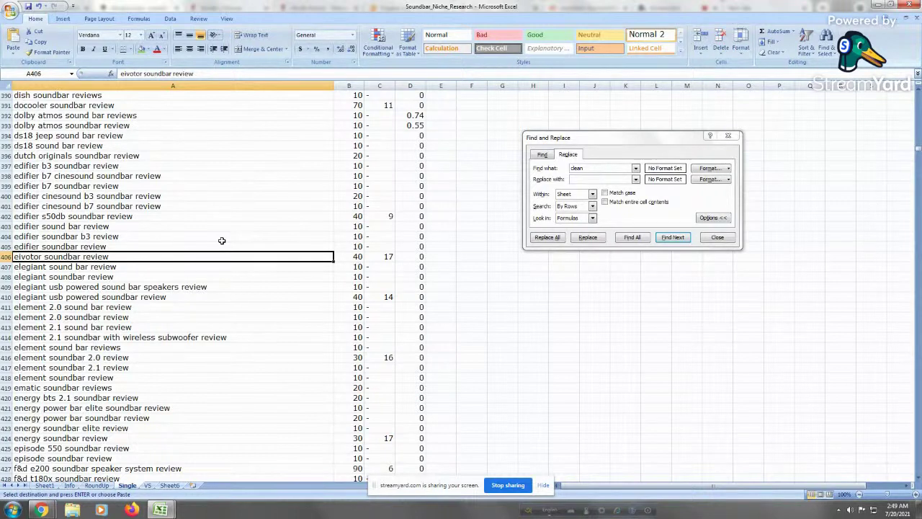
pyautogui.click(140, 304)
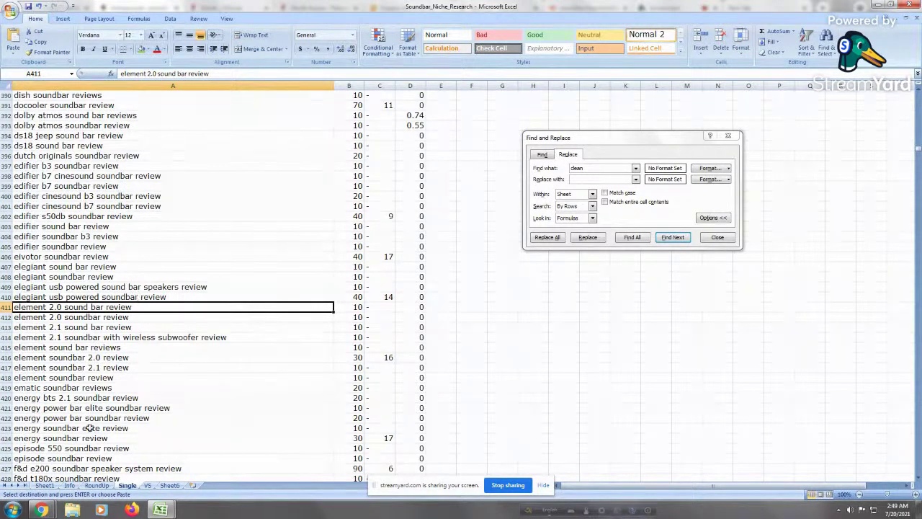
# Open the VS sheet and review its comparison keywords from "120 watt vs 300 watt soundbar" to "2.1 vs 3.1 channel sound bar"
pyautogui.click(147, 485)
pyautogui.click(172, 387)
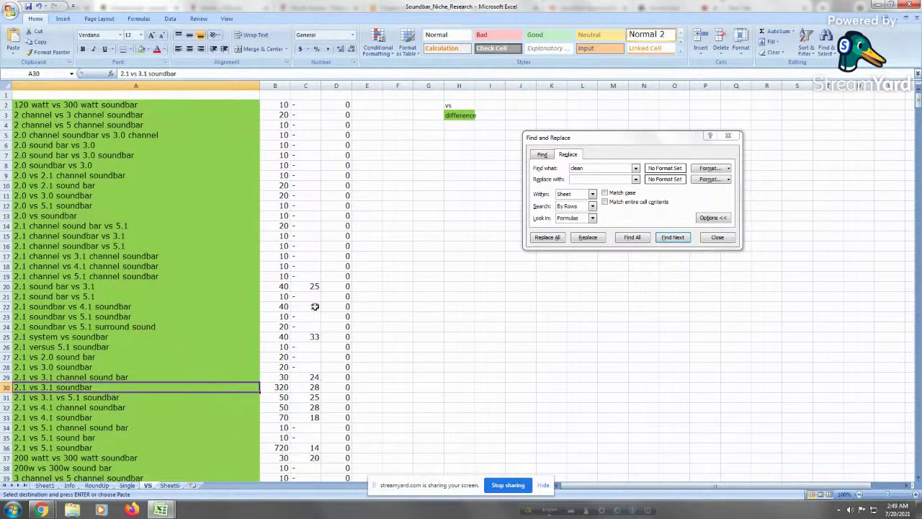
pyautogui.click(170, 237)
pyautogui.click(108, 328)
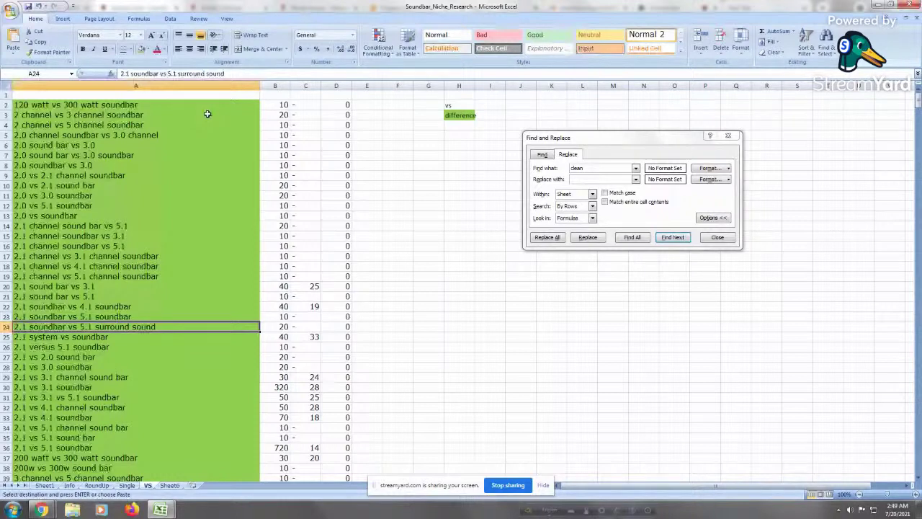
pyautogui.moveTo(207, 106); pyautogui.dragTo(216, 377)
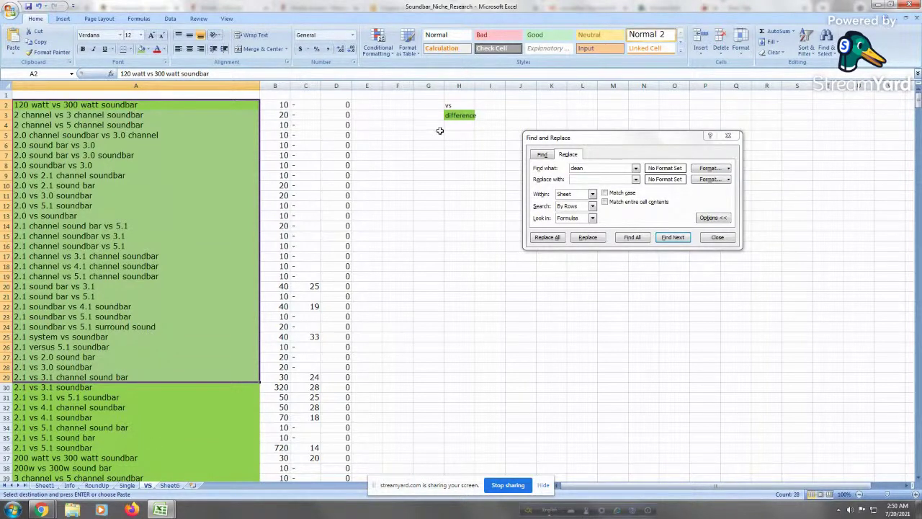
pyautogui.click(876, 6)
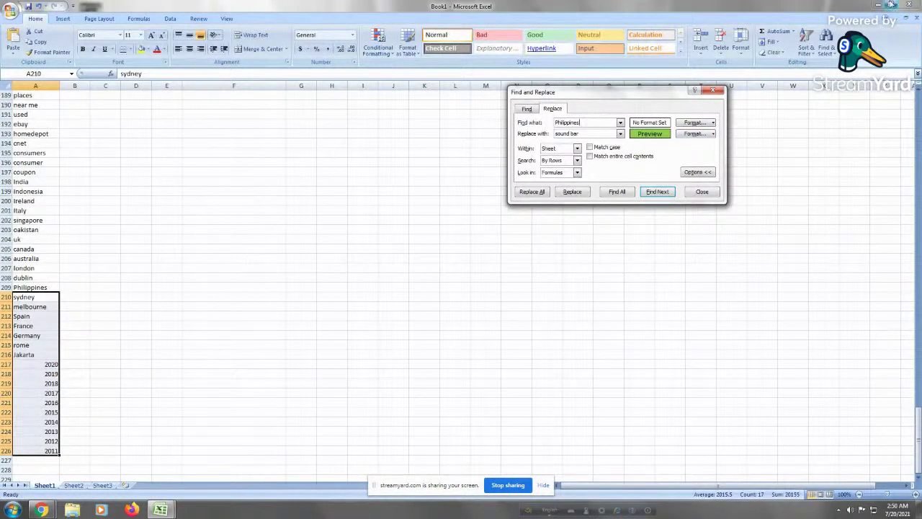
pyautogui.click(177, 508)
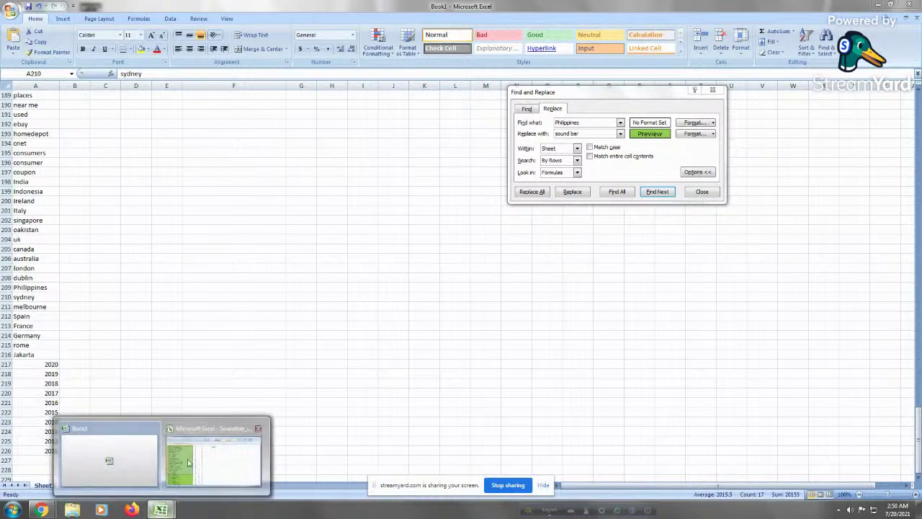
pyautogui.click(214, 460)
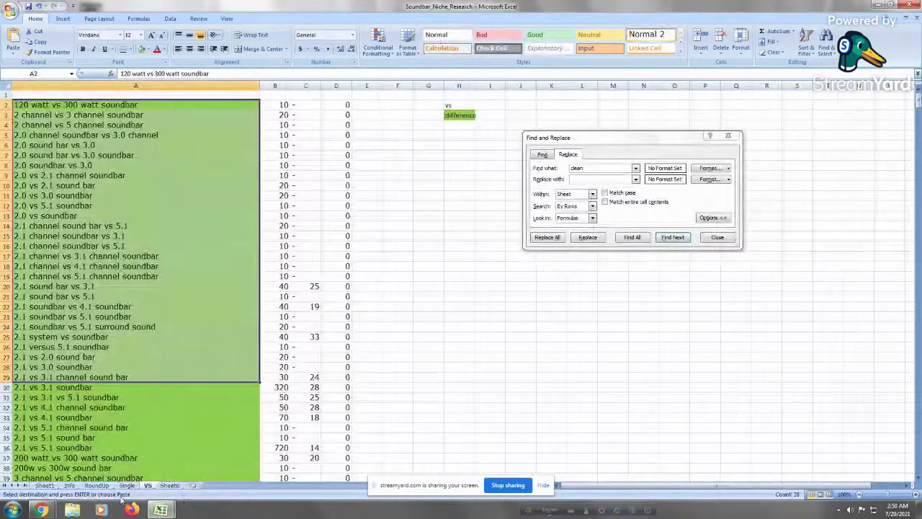
# Examine the 2.1 channel comparison keywords between rows 18 and 28 of the VS sheet
pyautogui.click(119, 308)
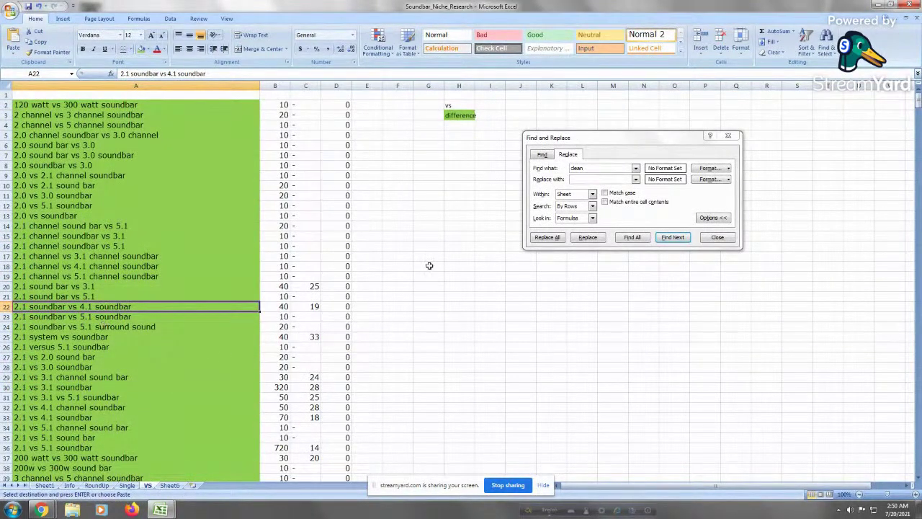
pyautogui.click(154, 367)
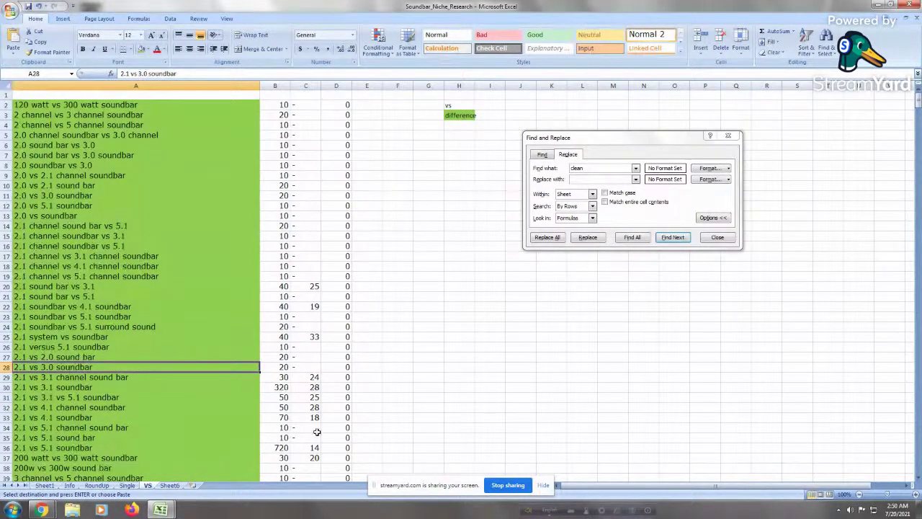
pyautogui.press('Up')
pyautogui.press('Up')
pyautogui.press('Up')
pyautogui.press('Up')
pyautogui.press('Up')
pyautogui.press('Up')
pyautogui.press('Up')
pyautogui.press('Up')
pyautogui.press('Up')
pyautogui.press('Up')
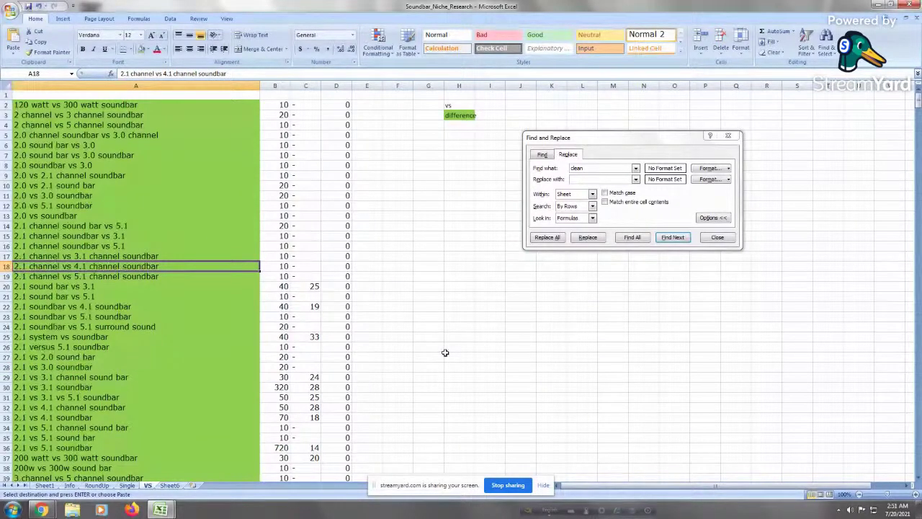
# Open Sheet6 and look over its "add" keywords, such as "add a subwoofer to a soundbar" and "add samsung soundbar to smartthings"
pyautogui.hotkey('ctrl', 'pagedown')
pyautogui.click(220, 254)
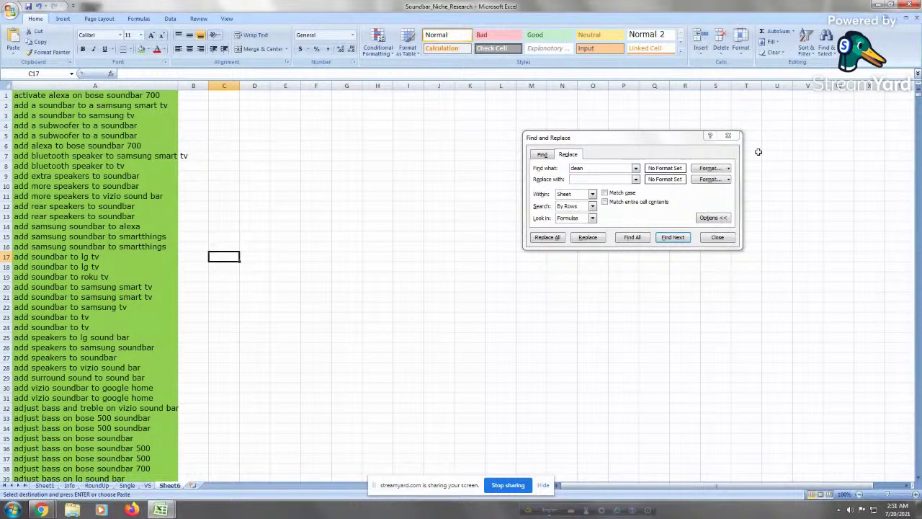
pyautogui.click(125, 206)
pyautogui.click(137, 117)
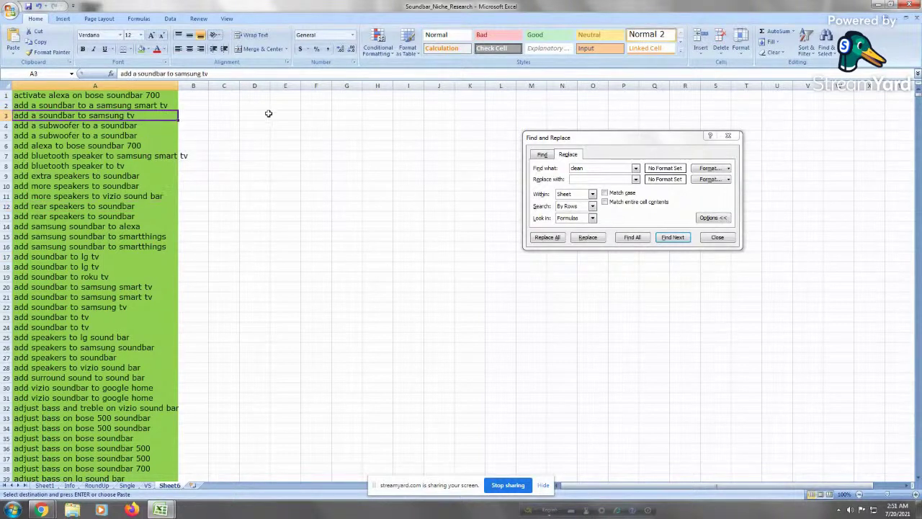
pyautogui.press('Up')
pyautogui.press('Up')
pyautogui.press('Down')
pyautogui.press('Down')
pyautogui.press('Down')
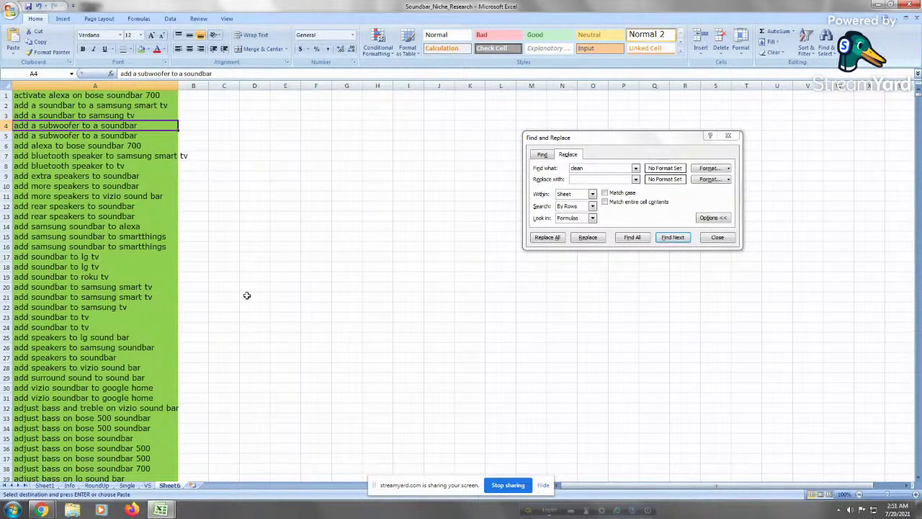
pyautogui.click(107, 406)
pyautogui.click(105, 232)
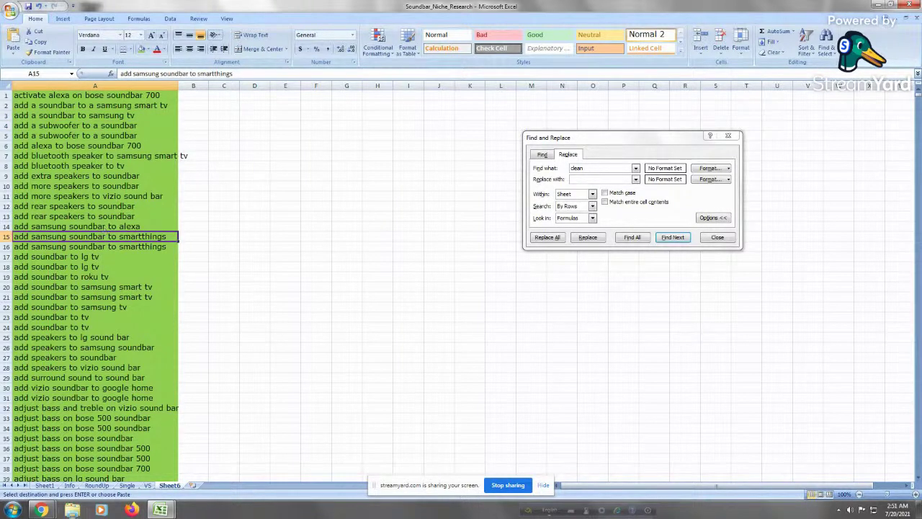
# Rename Sheet6 as Accessories
pyautogui.doubleClick(170, 485)
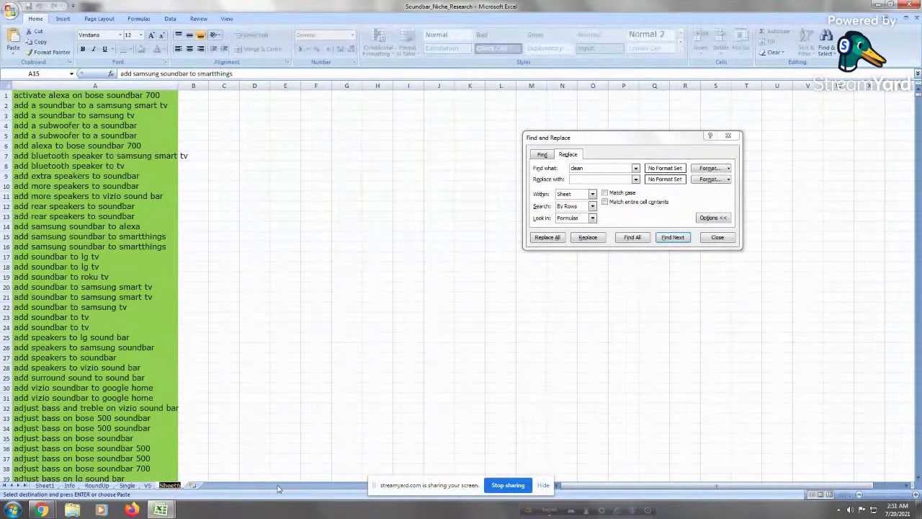
pyautogui.write('Acd')
pyautogui.write('ess')
pyautogui.write('or')
pyautogui.write('ies')
pyautogui.click(274, 310)
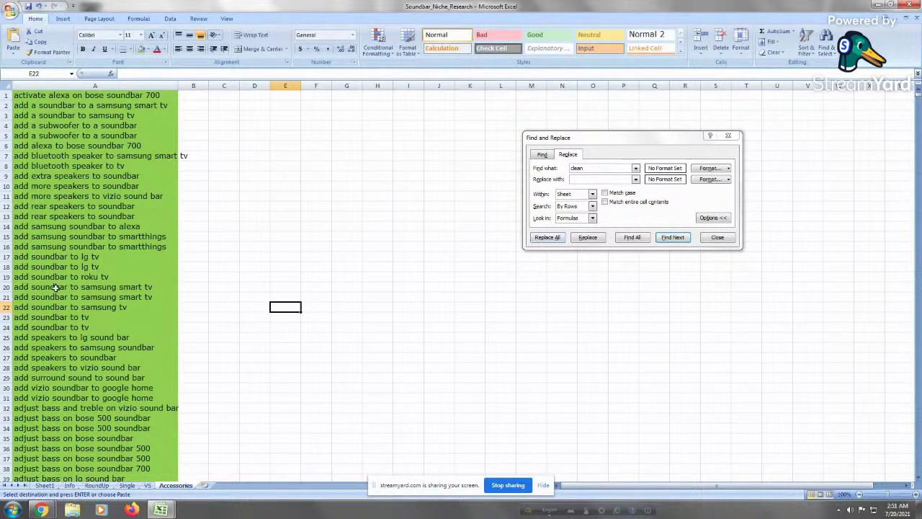
# Delete all existing keywords and cell formatting from the Accessories sheet
pyautogui.click(70, 124)
pyautogui.click(6, 87)
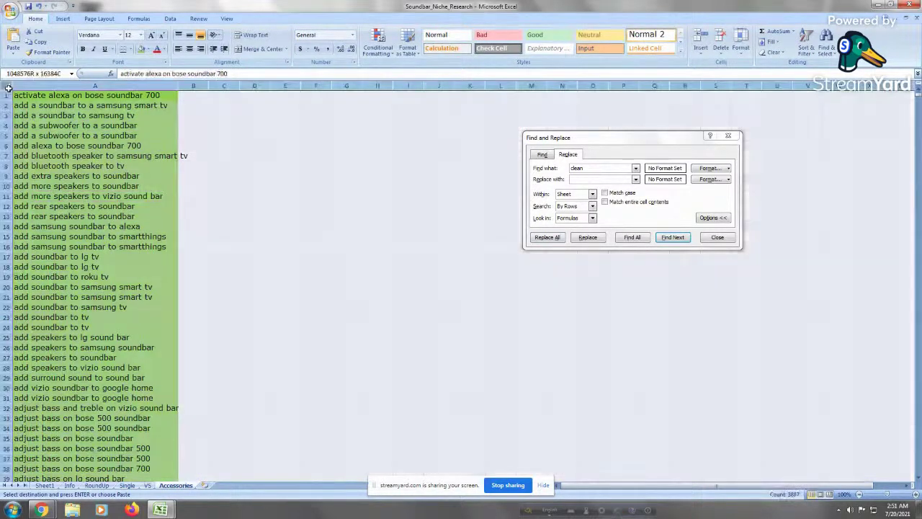
pyautogui.rightClick(59, 114)
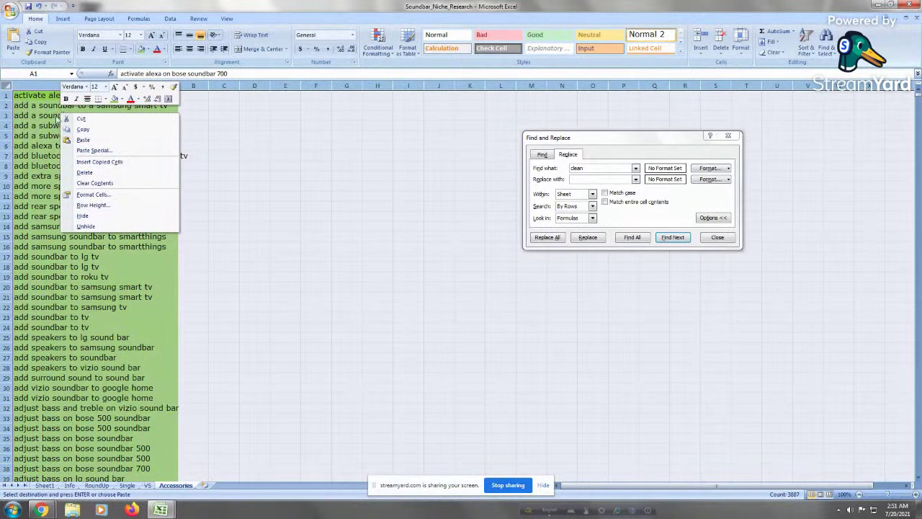
pyautogui.click(84, 172)
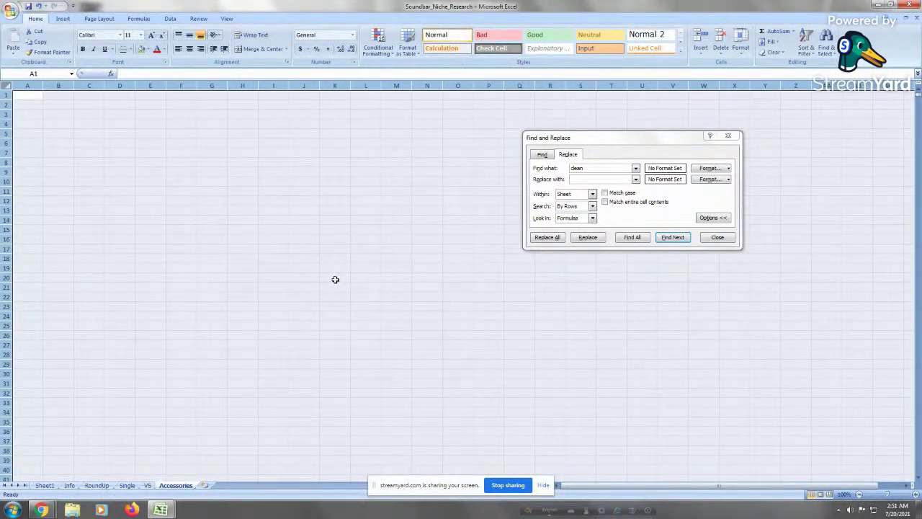
pyautogui.click(36, 124)
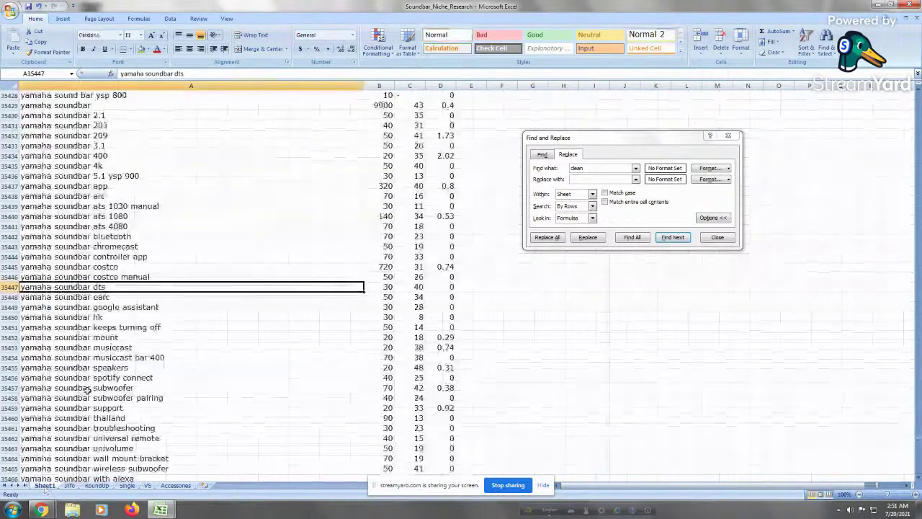
# Return to Sheet1 and check the Yamaha keywords such as "ats 1080", "keeps turning off", "hk" and "203"
pyautogui.click(153, 217)
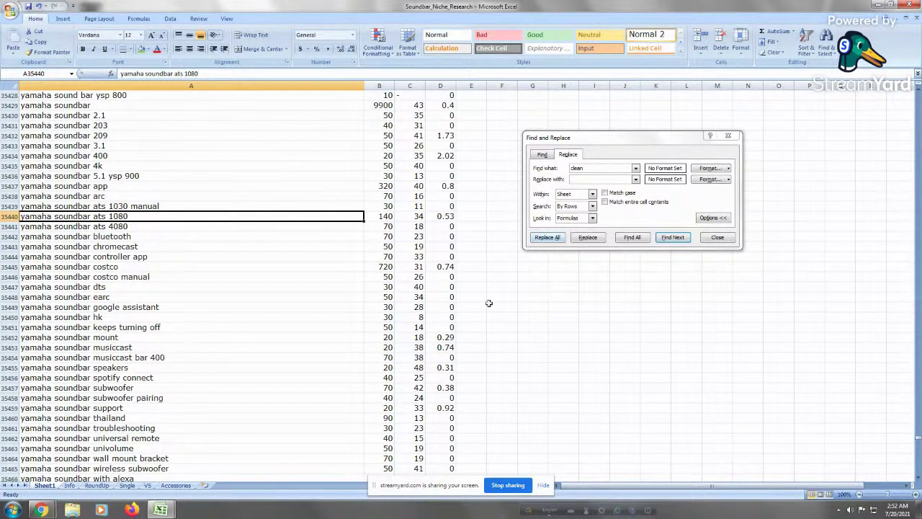
pyautogui.moveTo(338, 327); pyautogui.dragTo(339, 317)
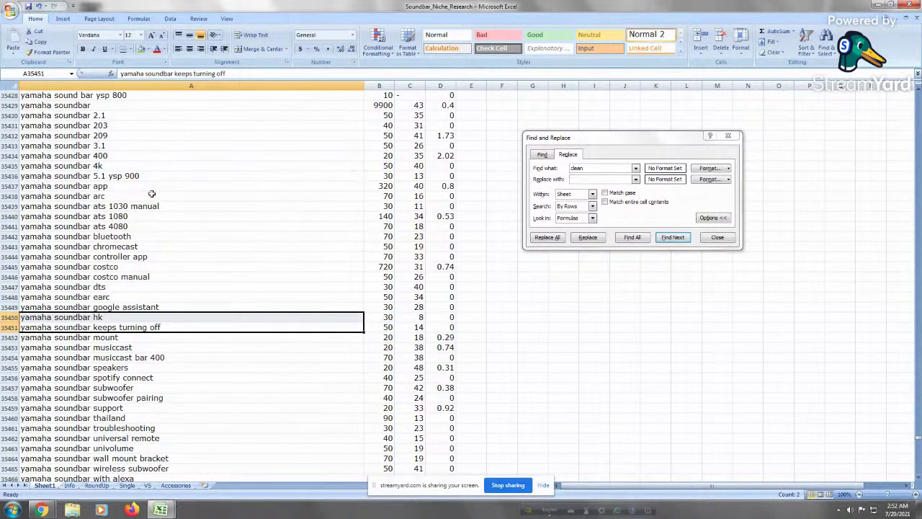
pyautogui.click(603, 165)
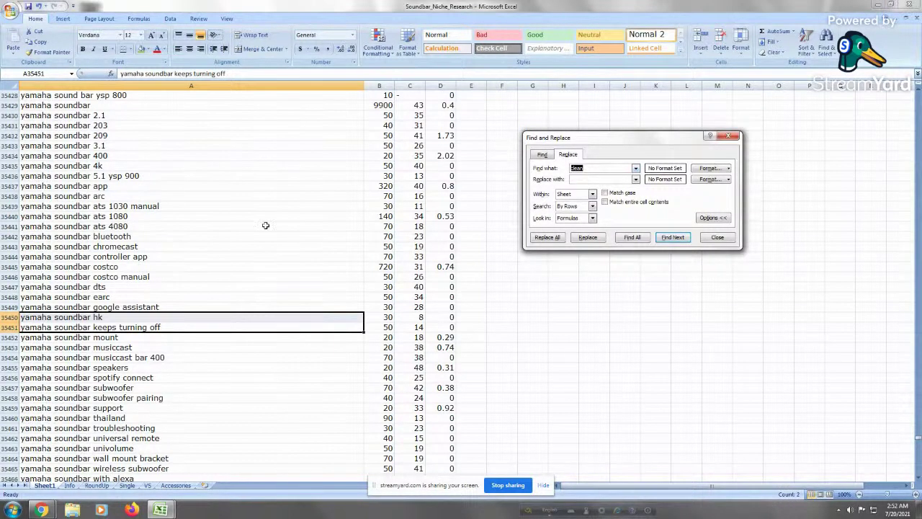
pyautogui.click(142, 126)
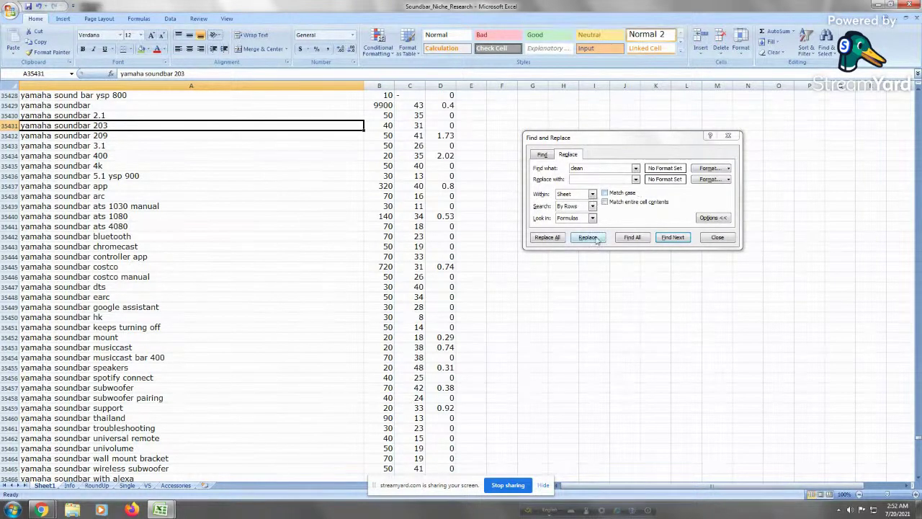
# Search Sheet1 for "cable" and go through several matches one after another
pyautogui.click(592, 167)
pyautogui.moveTo(592, 167); pyautogui.dragTo(509, 157)
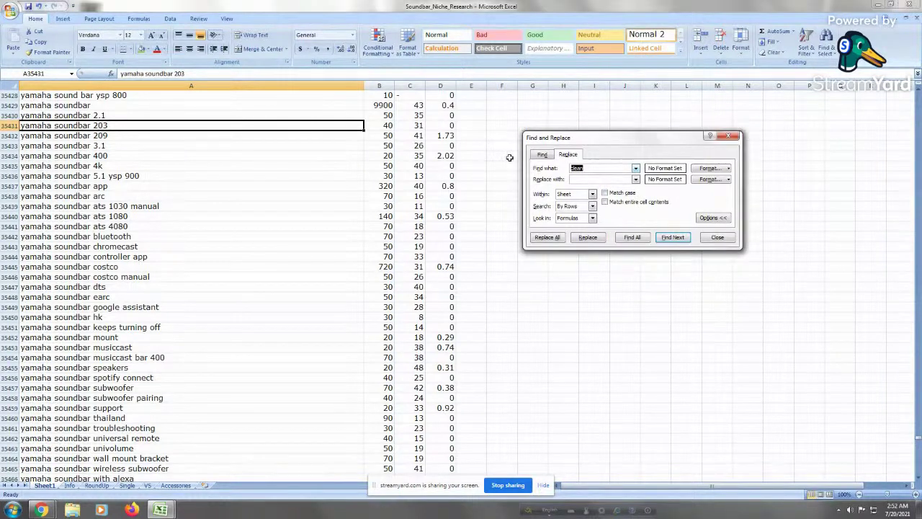
pyautogui.press('BackSpace')
pyautogui.write('cable')
pyautogui.click(672, 238)
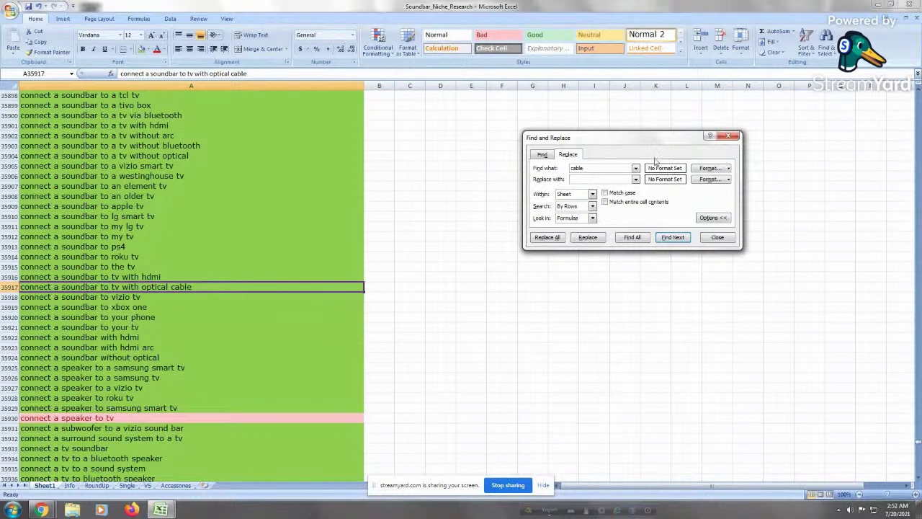
pyautogui.click(673, 237)
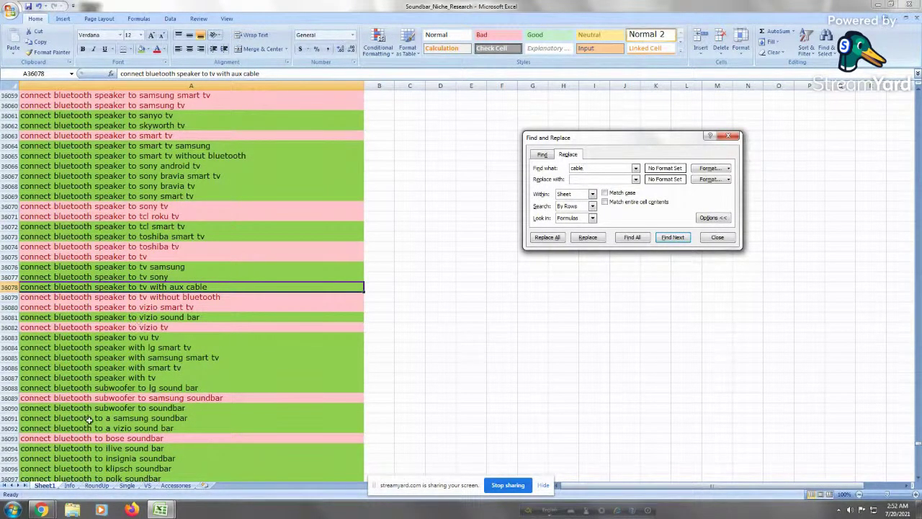
pyautogui.click(672, 238)
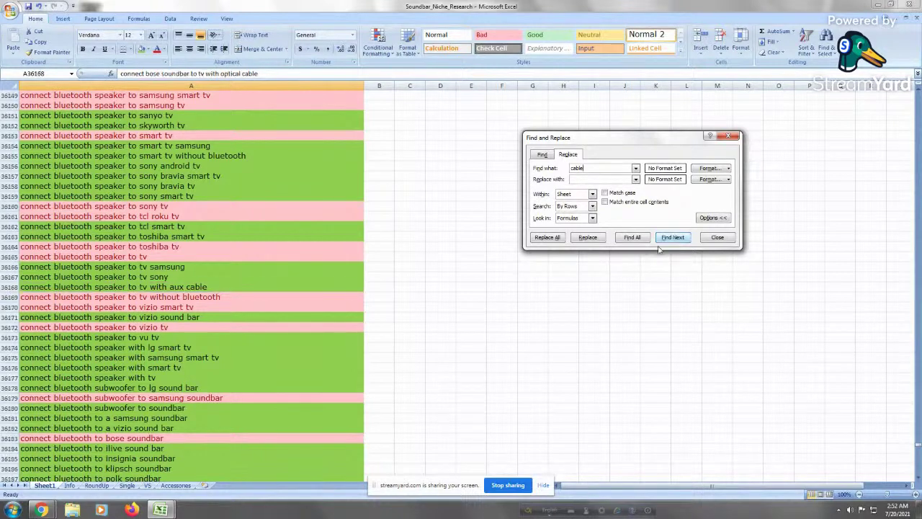
pyautogui.click(674, 239)
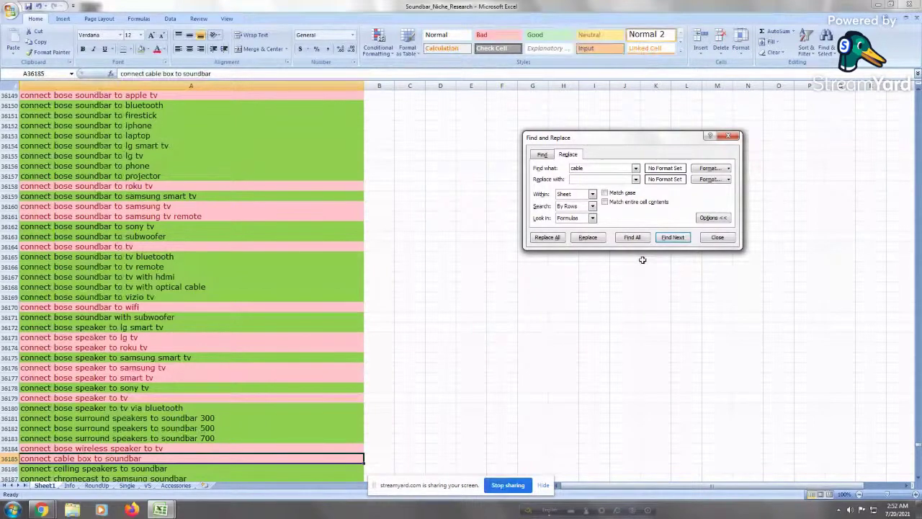
# List all "cable" matches in Sheet1 and check the analog cable keywords in rows 1007 to 1011
pyautogui.click(631, 237)
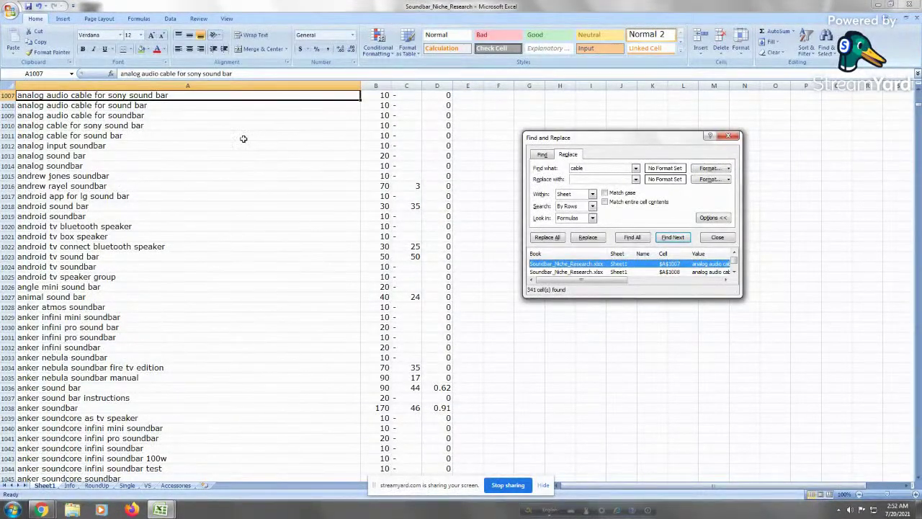
pyautogui.click(163, 94)
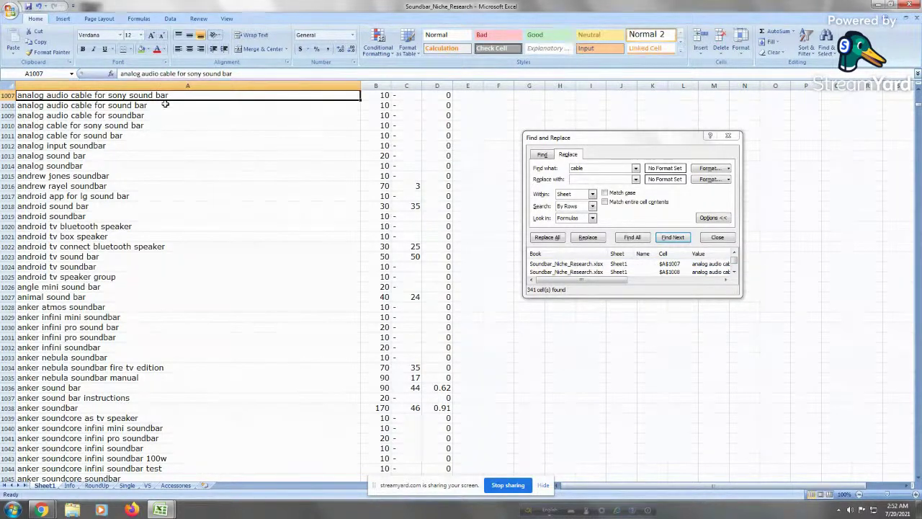
pyautogui.moveTo(169, 95); pyautogui.dragTo(176, 135)
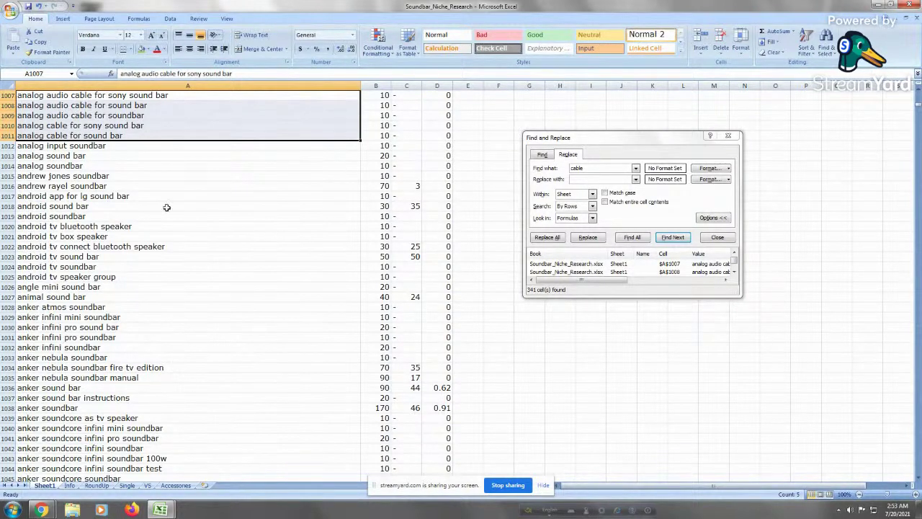
pyautogui.click(312, 146)
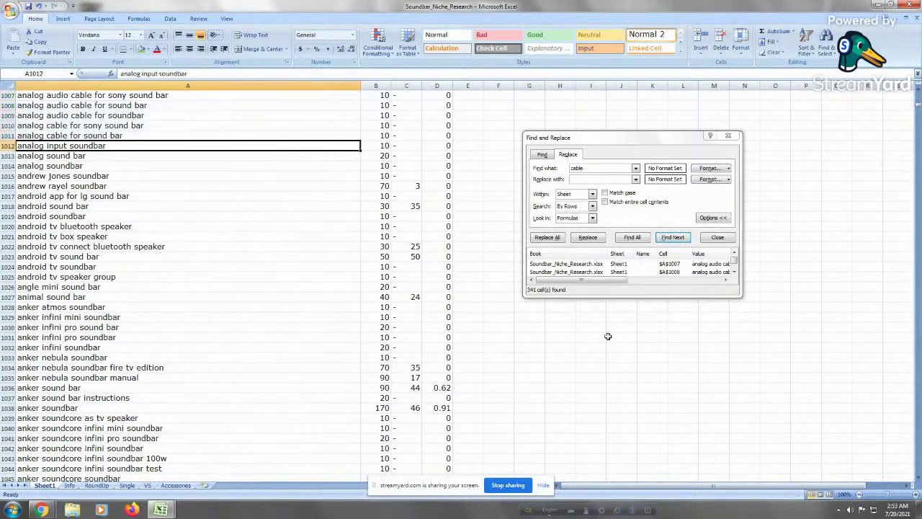
# Continue through the "cable" matches in Sheet1 and check the audio cable keywords in rows 1361 to 1363
pyautogui.click(667, 238)
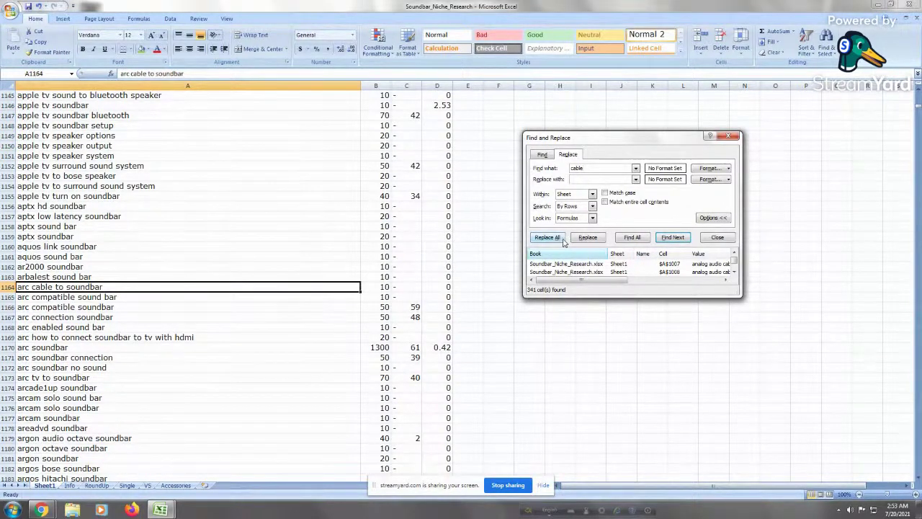
pyautogui.click(672, 237)
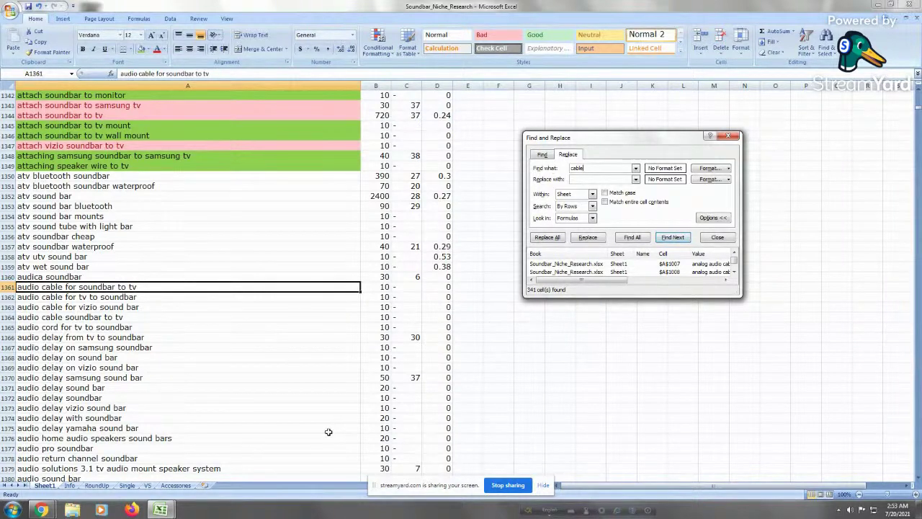
pyautogui.moveTo(150, 289); pyautogui.dragTo(151, 309)
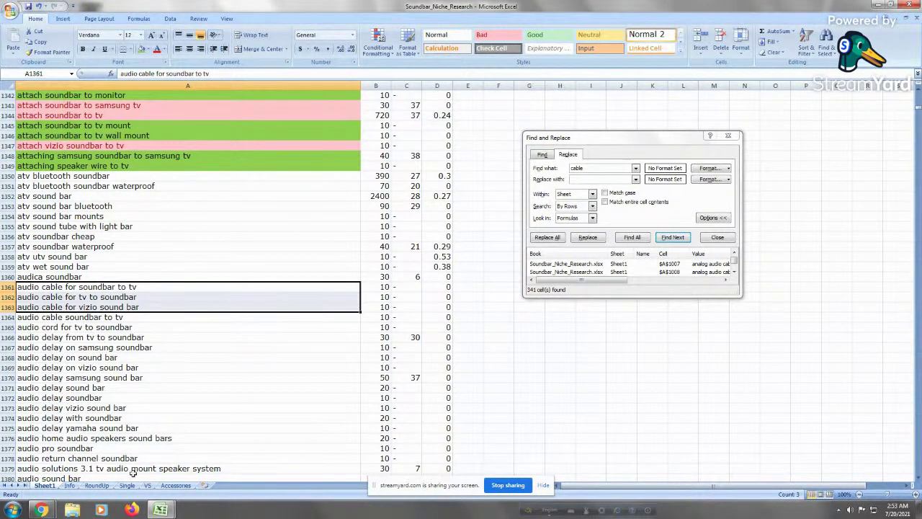
# Review the keywords on the RoundUp sheet, from "best 100 dollar soundbar" to the "best 5.1 soundbar" variants
pyautogui.click(89, 486)
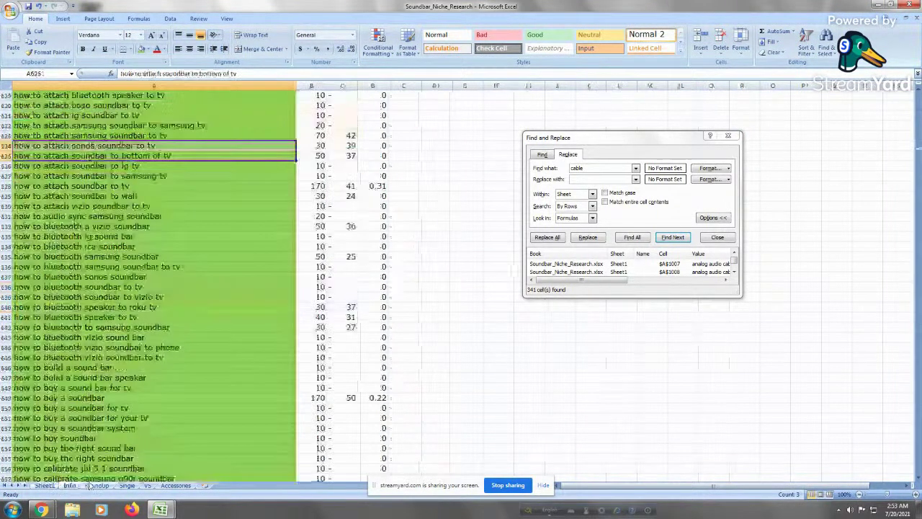
pyautogui.click(84, 255)
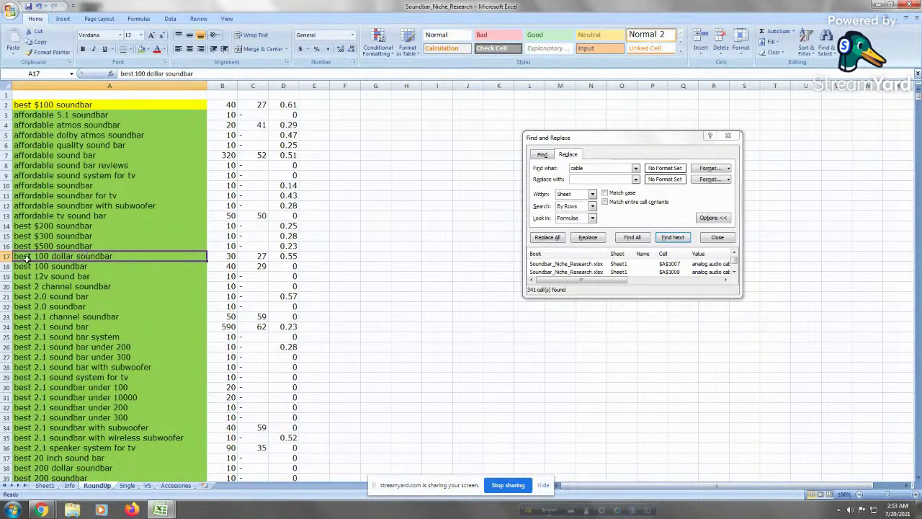
pyautogui.click(82, 295)
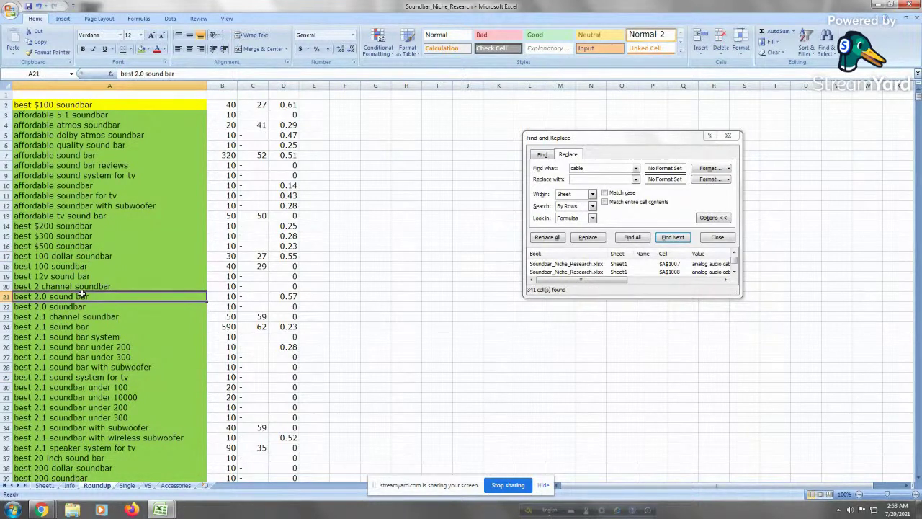
pyautogui.press('pagedown')
pyautogui.press('pagedown')
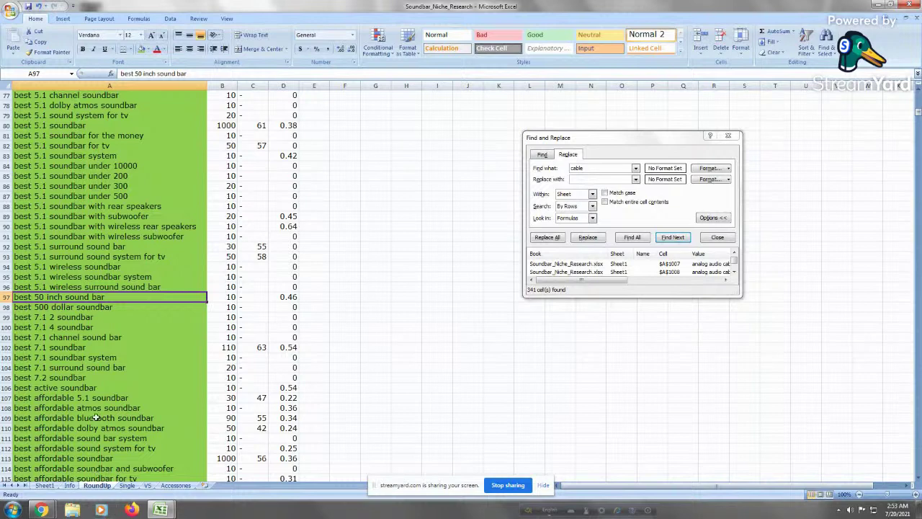
pyautogui.click(144, 207)
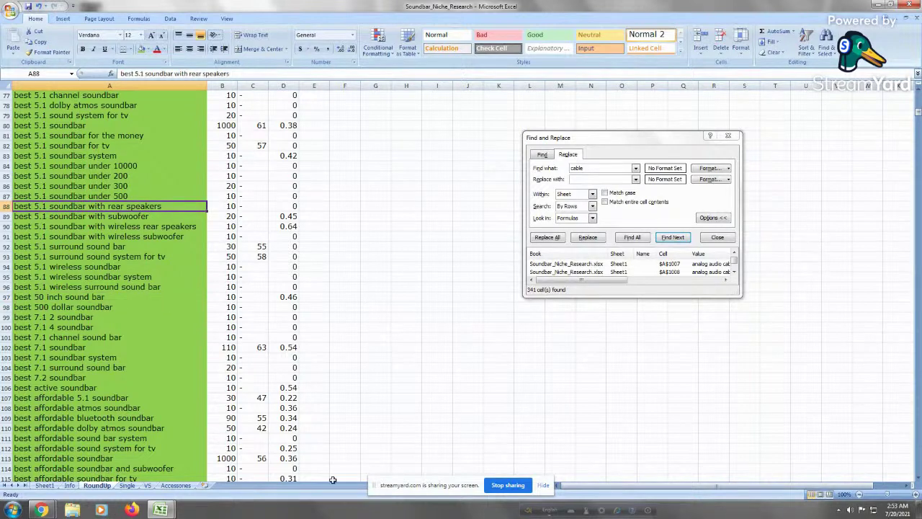
# Return to Sheet1 and examine the audio cable and audio delay keywords and the rows down to about row 1594
pyautogui.click(44, 486)
pyautogui.click(119, 398)
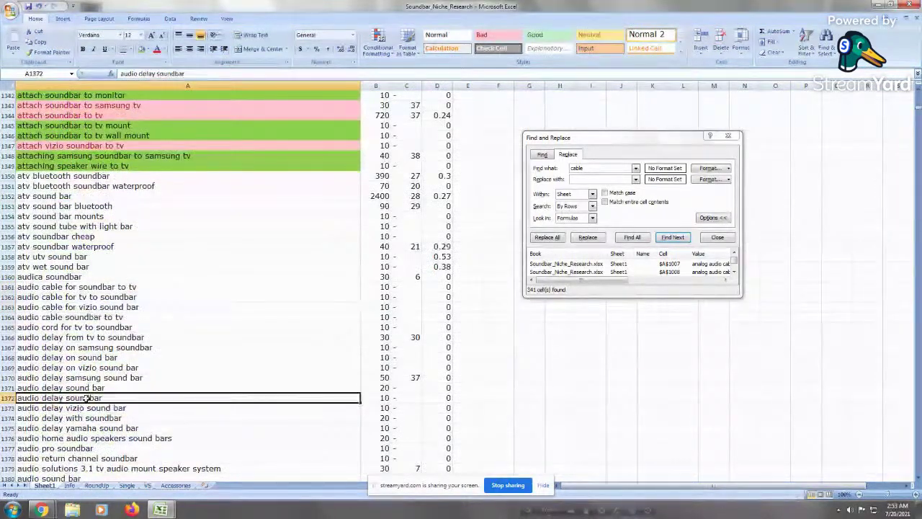
pyautogui.click(122, 297)
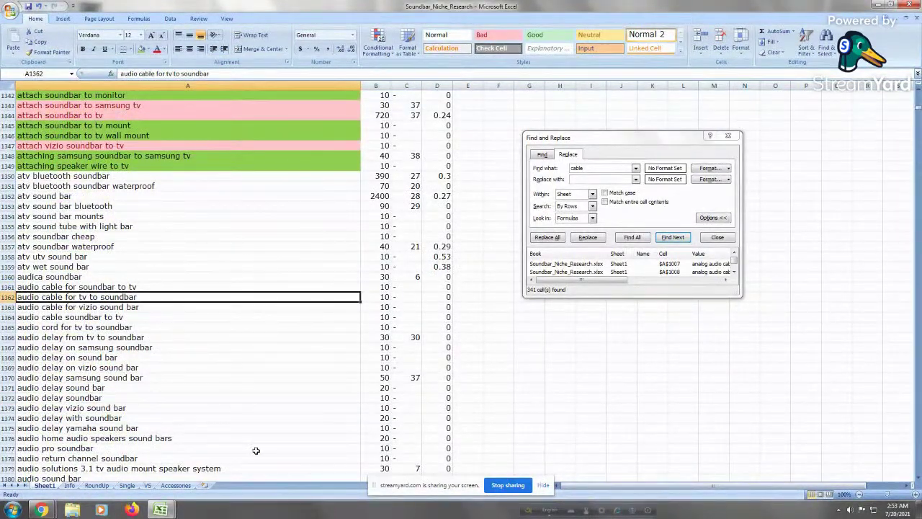
pyautogui.click(181, 335)
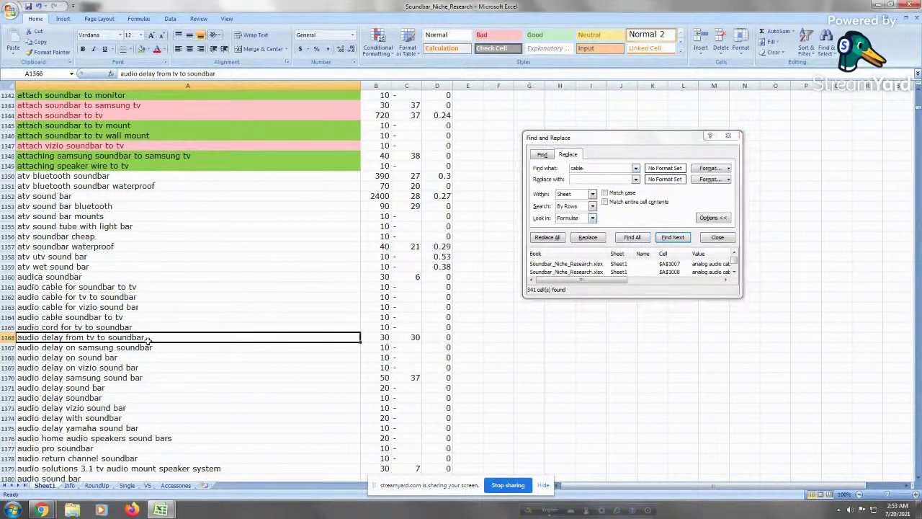
pyautogui.press('pagedown')
pyautogui.press('pagedown')
pyautogui.press('pagedown')
pyautogui.press('pagedown')
pyautogui.press('pagedown')
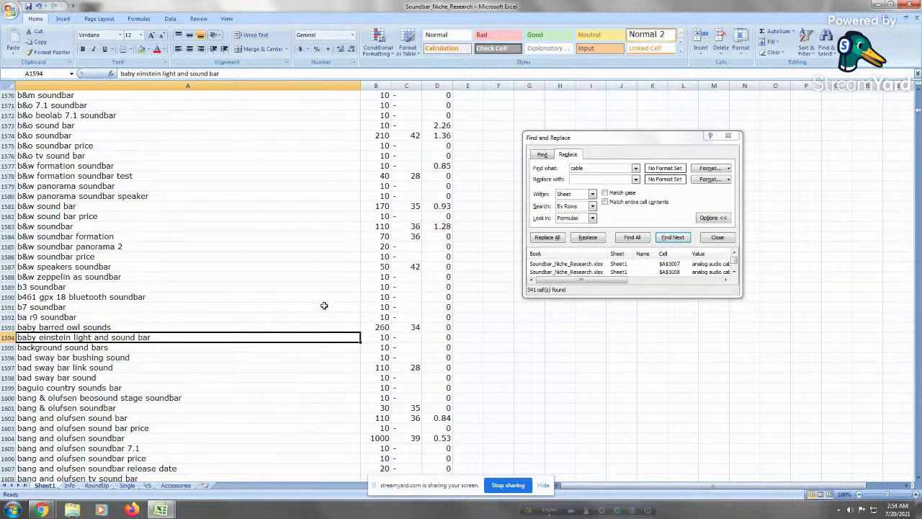
# Search Sheet1 for "plug" and check the neighbouring LG power cable, power cord and power supply keywords
pyautogui.click(603, 181)
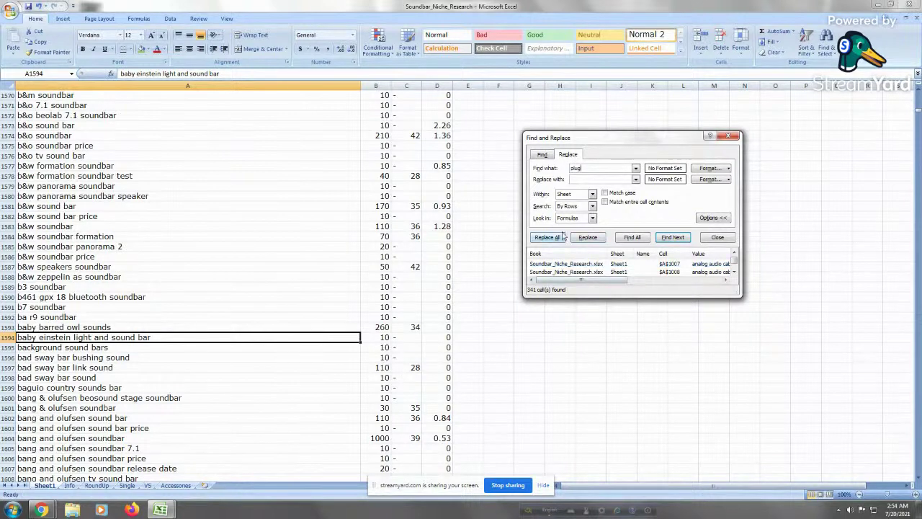
pyautogui.click(673, 237)
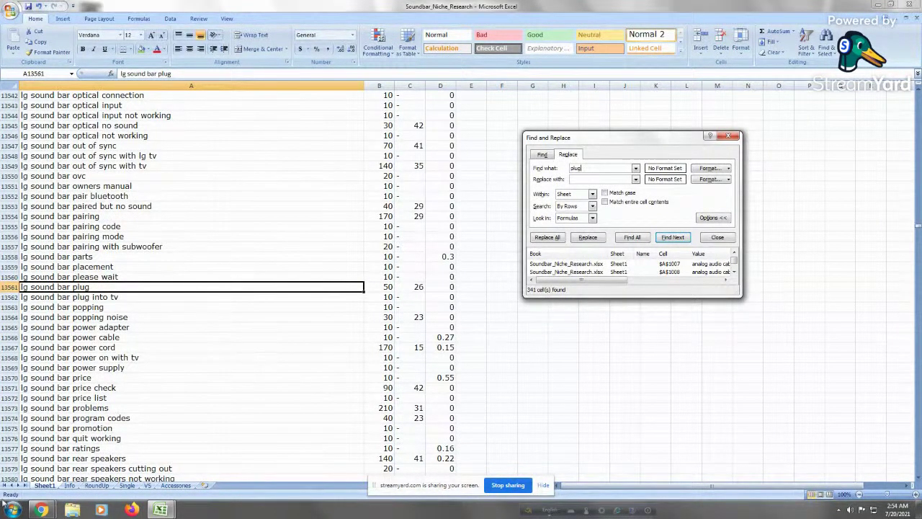
pyautogui.click(139, 347)
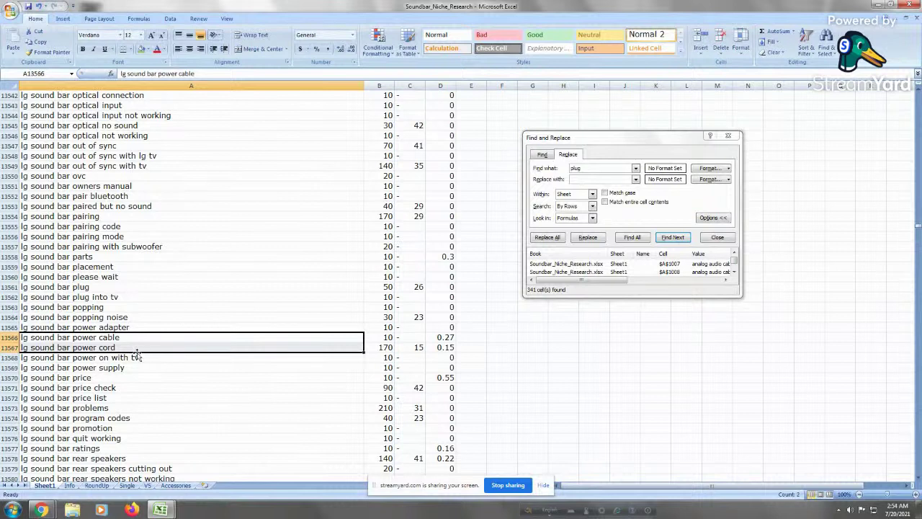
pyautogui.click(138, 367)
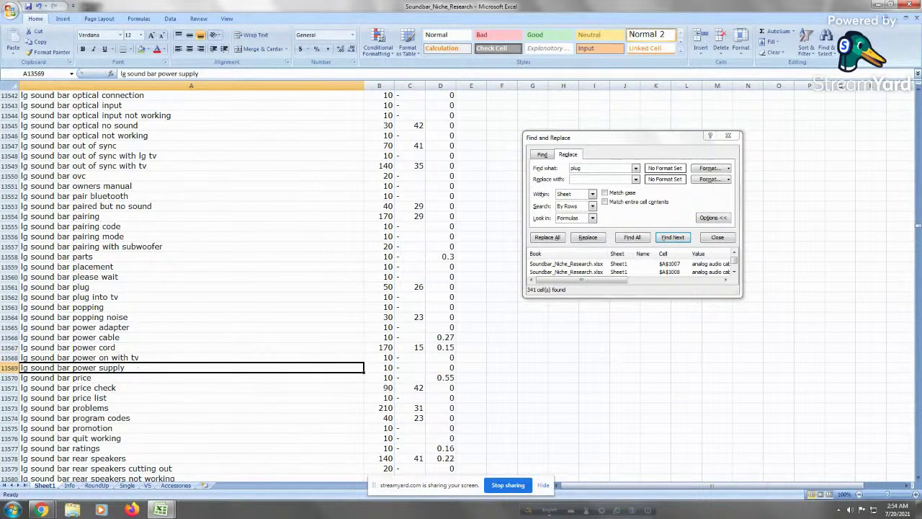
pyautogui.click(177, 398)
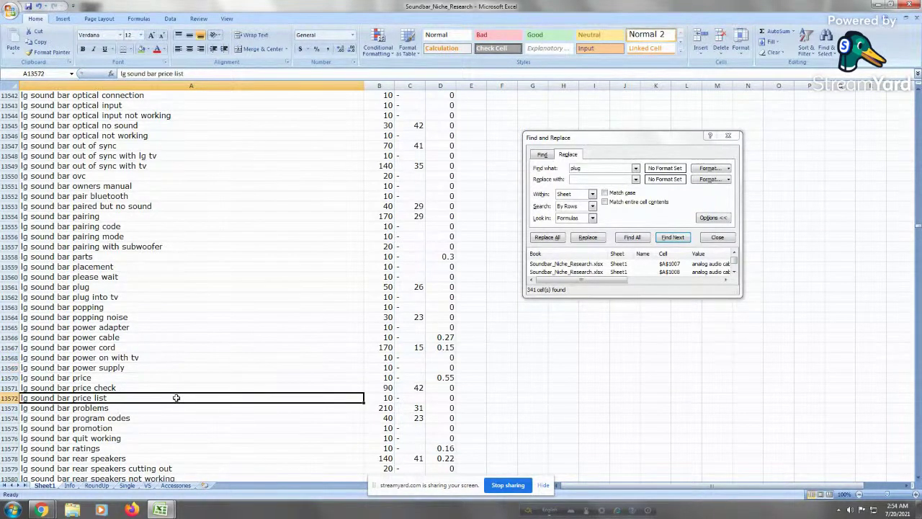
# Look through the LG sound bar keywords in Sheet1, from the remote control entries to the sk1 and sk10y models
pyautogui.press('pagedown')
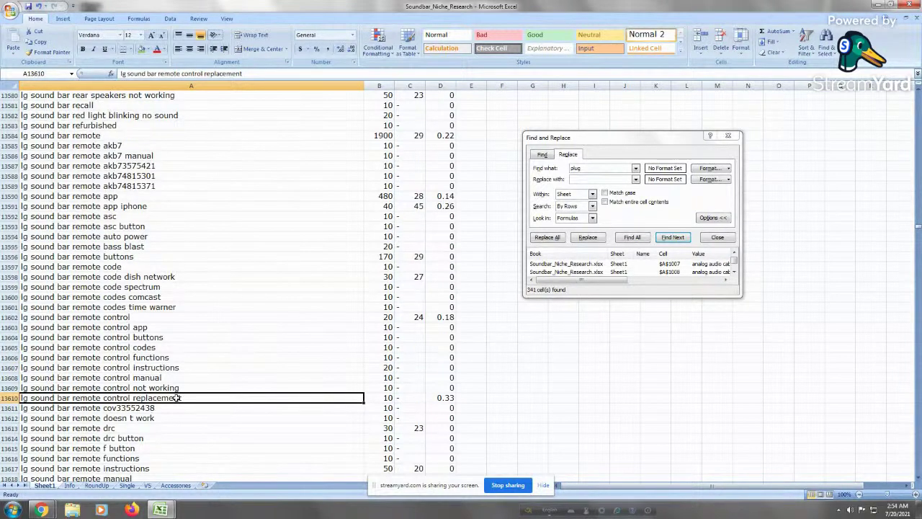
pyautogui.press('pagedown')
pyautogui.press('pagedown')
pyautogui.press('pagedown')
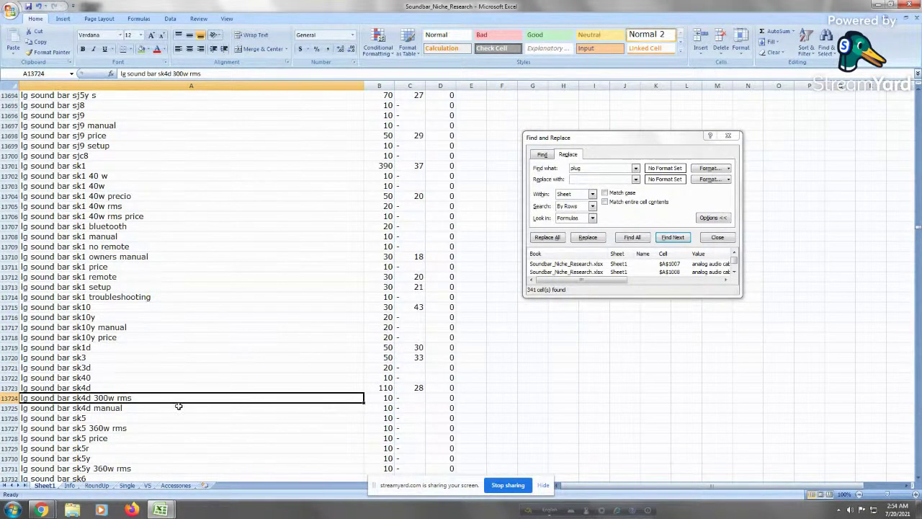
pyautogui.click(74, 338)
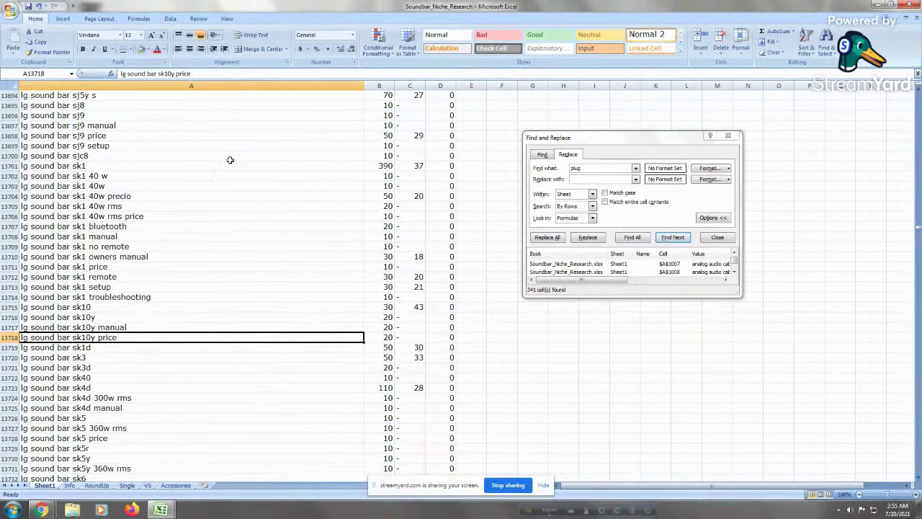
pyautogui.click(131, 206)
pyautogui.click(190, 235)
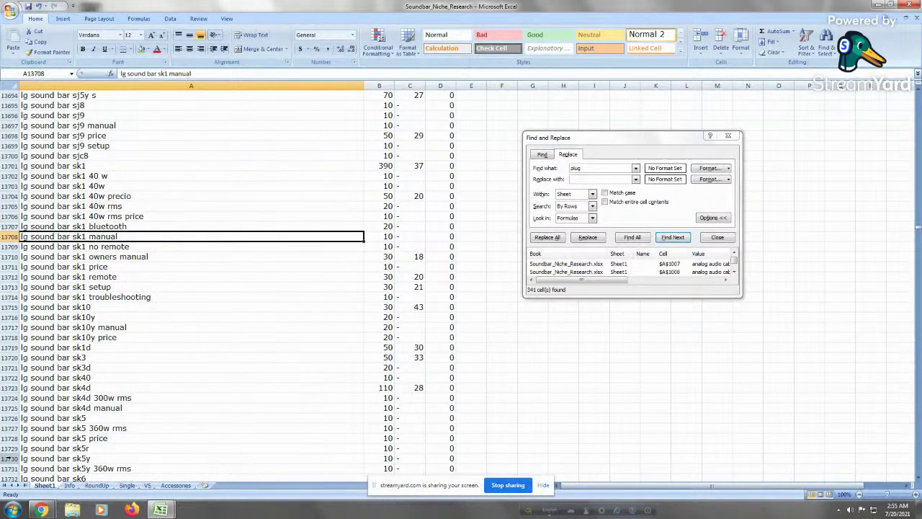
pyautogui.click(42, 510)
pyautogui.click(139, 317)
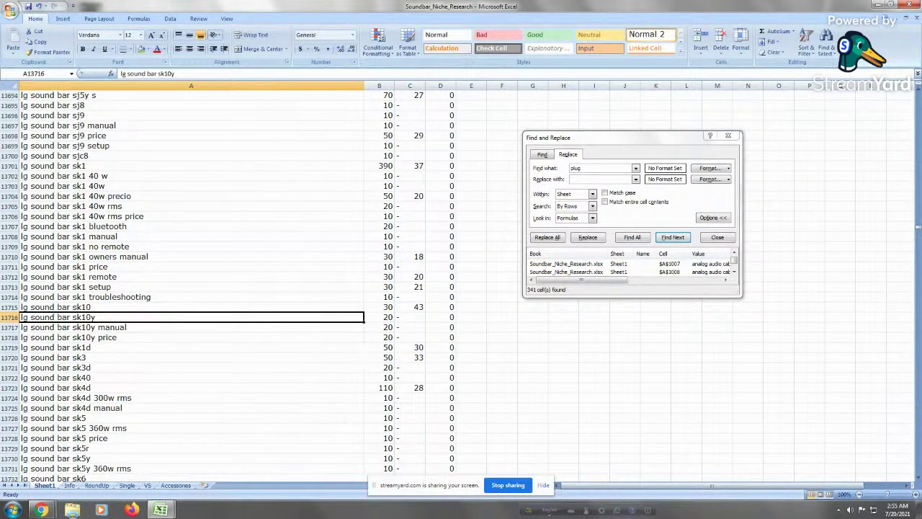
pyautogui.moveTo(46, 512)
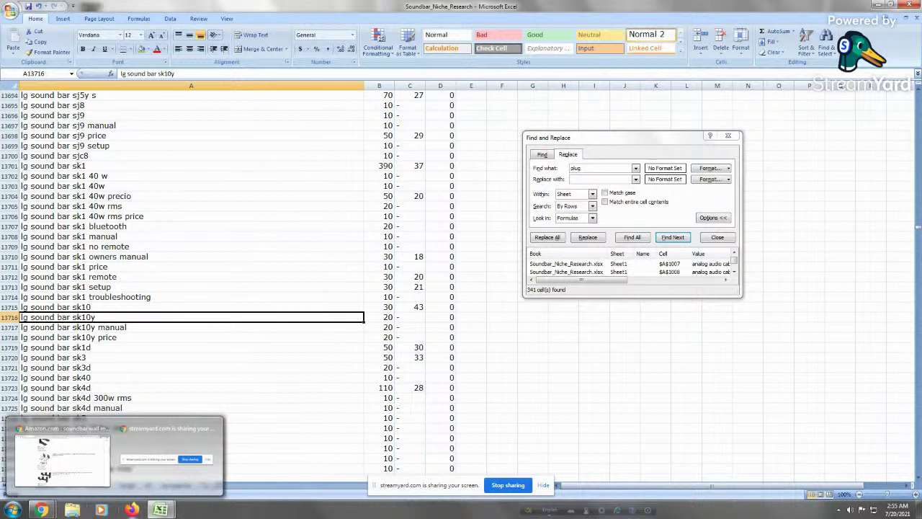
pyautogui.moveTo(45, 338); pyautogui.dragTo(45, 347)
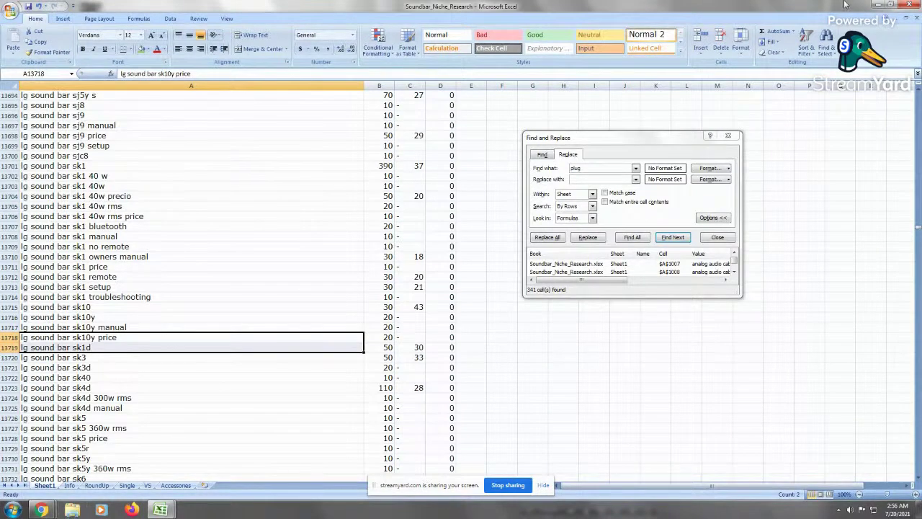
pyautogui.click(879, 6)
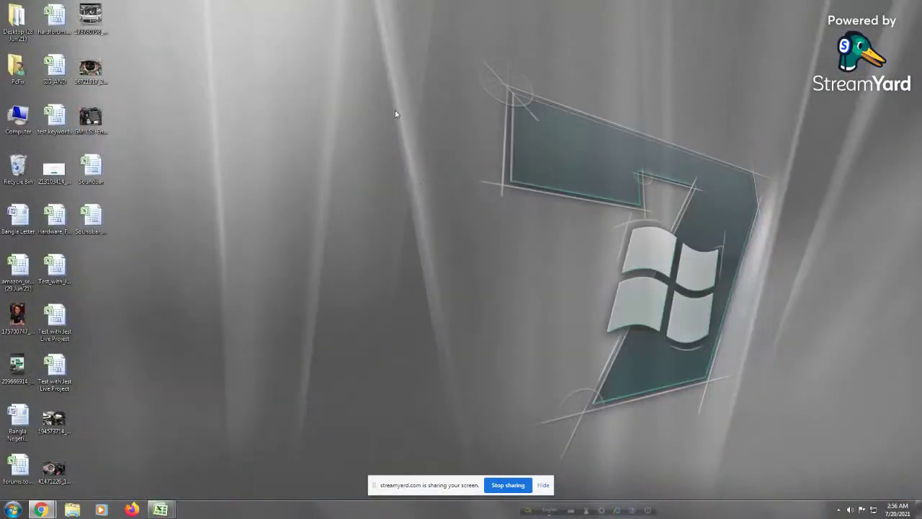
pyautogui.hotkey('alt', 'Tab')
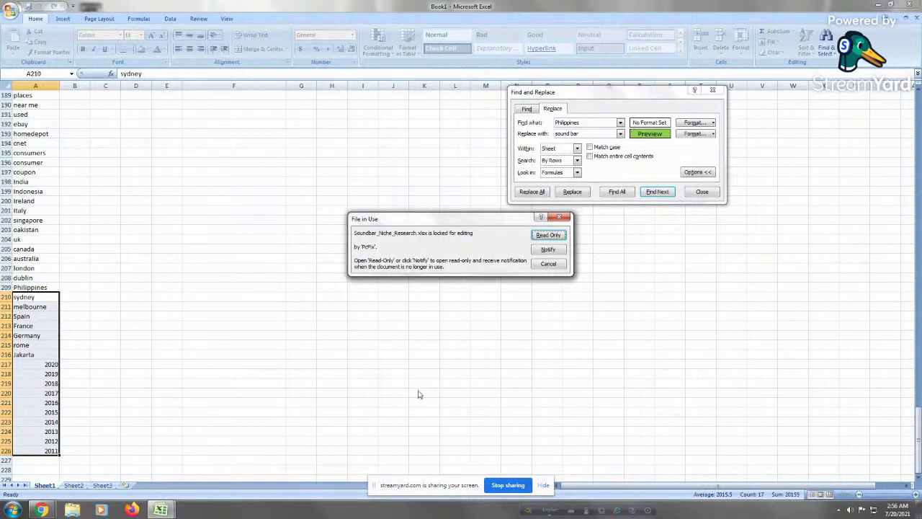
pyautogui.click(549, 264)
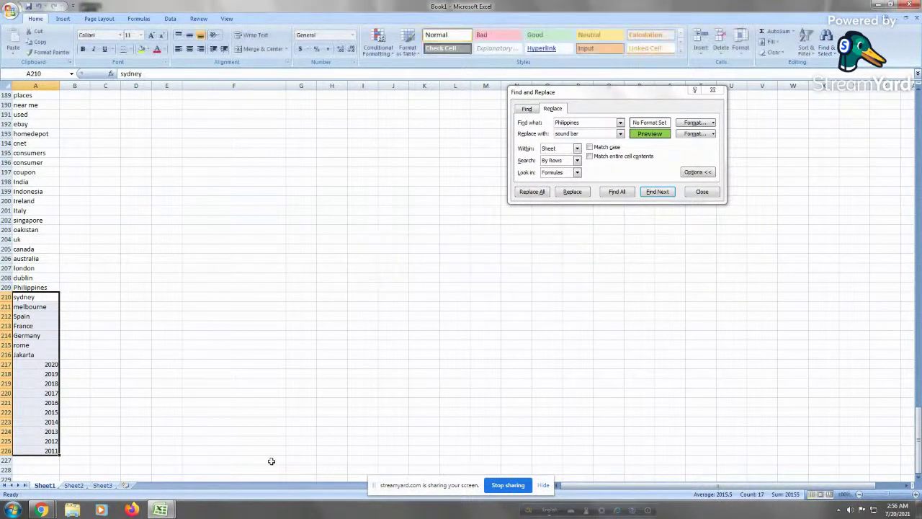
pyautogui.moveTo(160, 510)
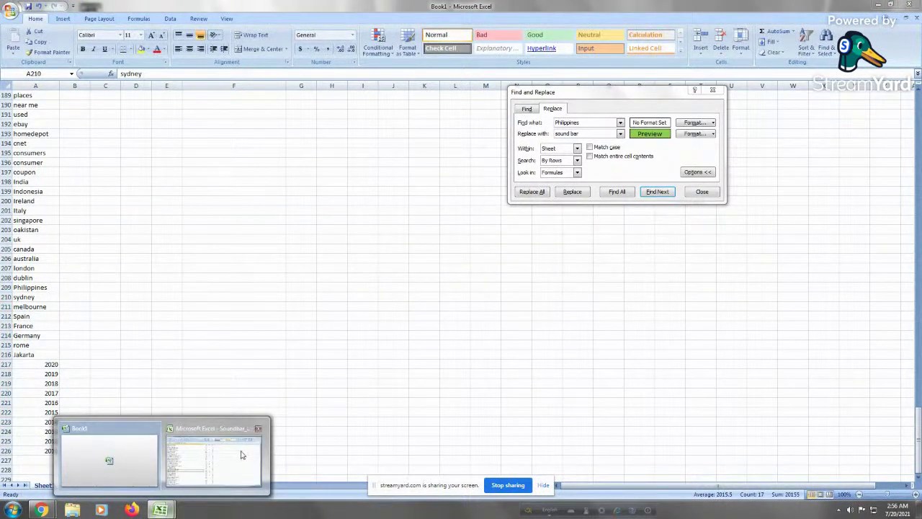
pyautogui.click(214, 456)
pyautogui.click(233, 247)
pyautogui.click(212, 335)
pyautogui.click(269, 195)
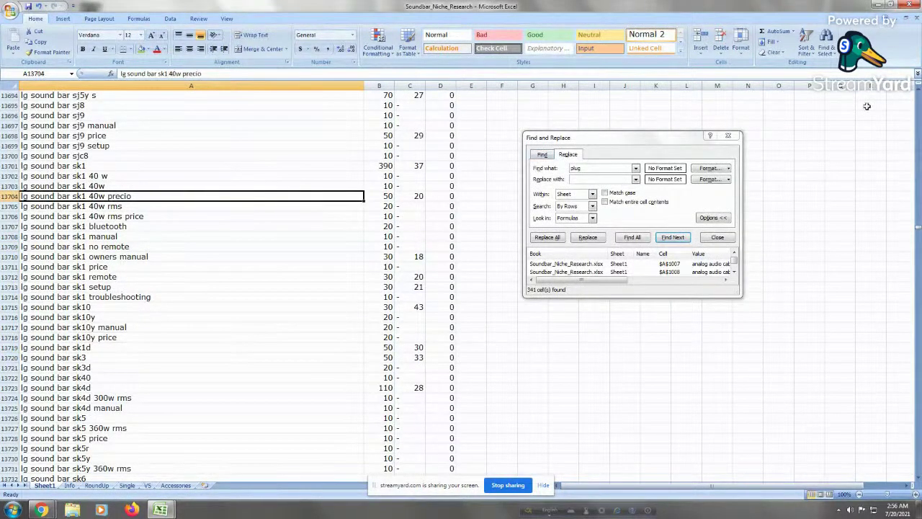
# Minimize the Soundbar_Niche_Research workbook and open the Soundbar workbook from the desktop
pyautogui.click(875, 5)
pyautogui.click(875, 5)
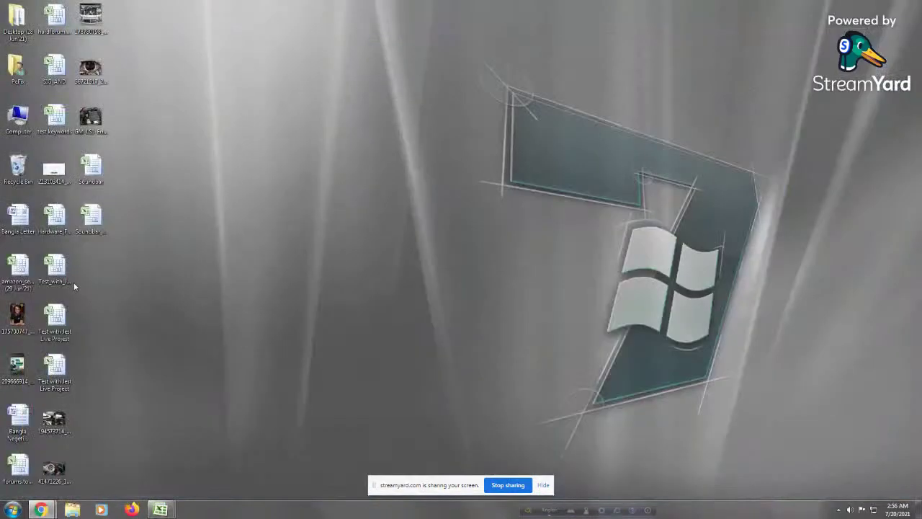
pyautogui.doubleClick(91, 166)
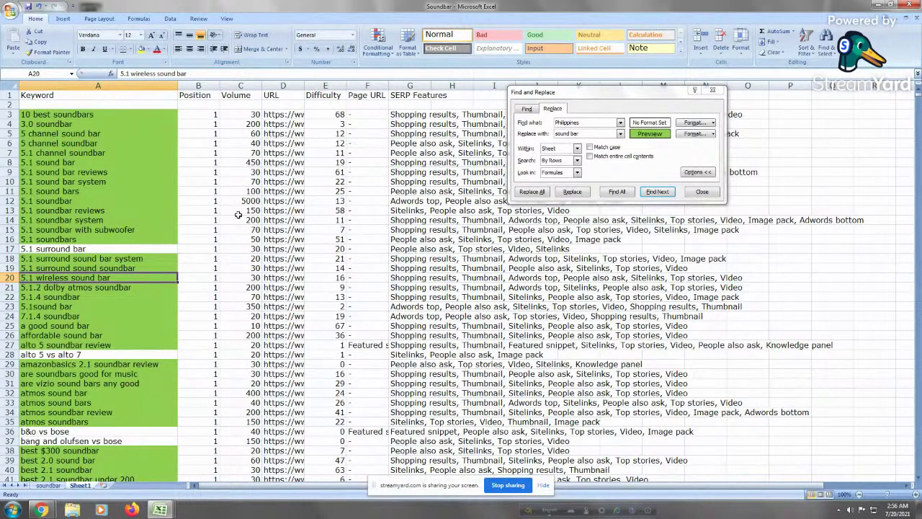
# Check the green-highlighted keywords in Sheet1 of the Soundbar workbook, such as "5.1.4 soundbar" and "affordable sound bar"
pyautogui.click(104, 325)
pyautogui.click(80, 296)
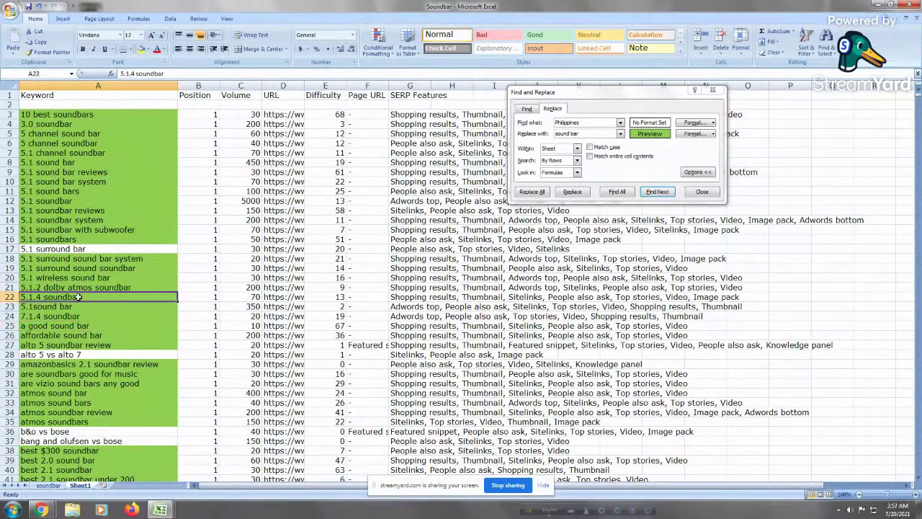
pyautogui.click(45, 306)
pyautogui.click(103, 335)
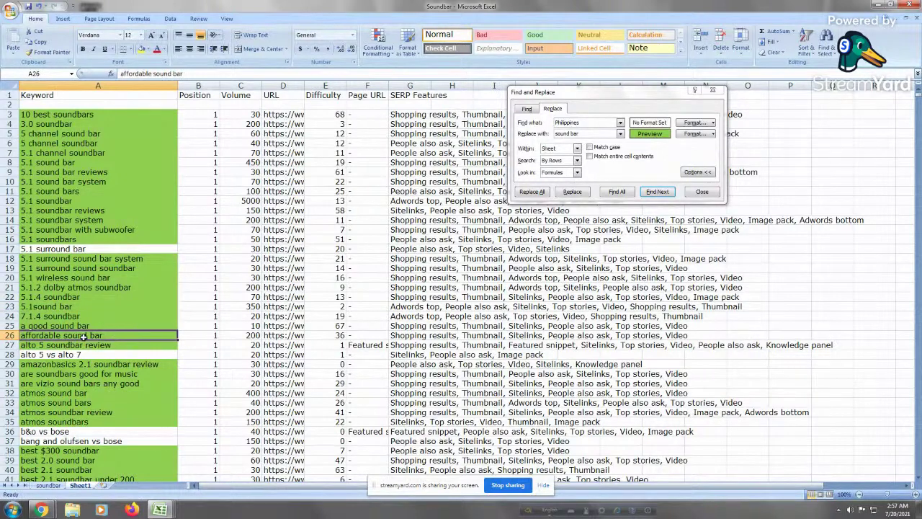
pyautogui.click(74, 296)
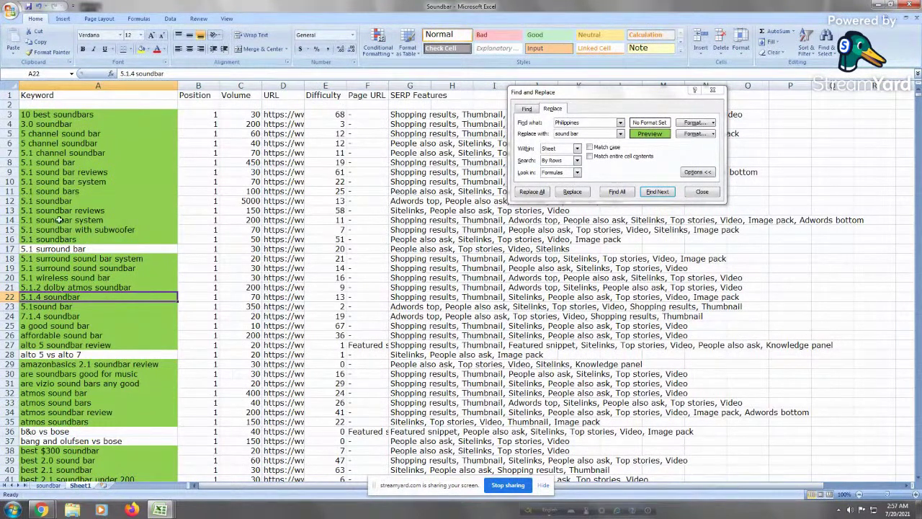
pyautogui.click(590, 124)
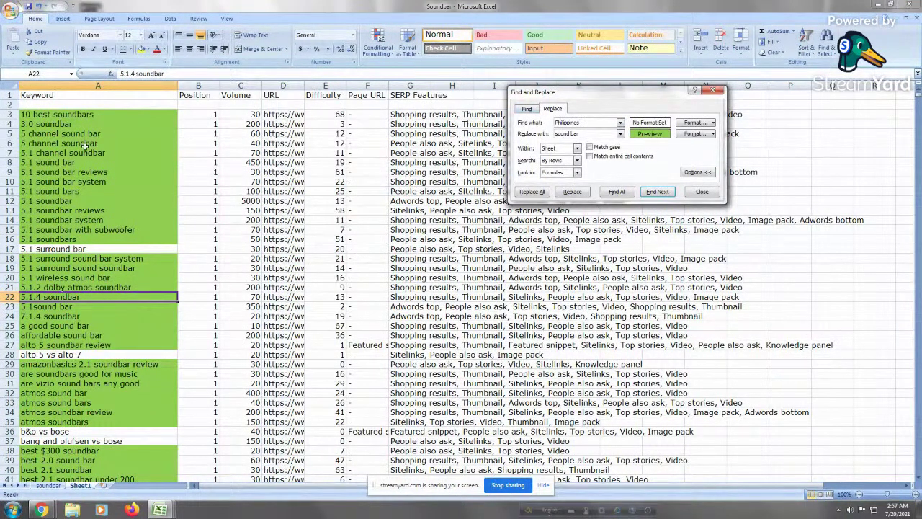
# Look through Sheet1 of the Soundbar workbook from "5.1 surround bar" down to the position 5 keywords, comparing highlighted and unhighlighted entries
pyautogui.click(92, 248)
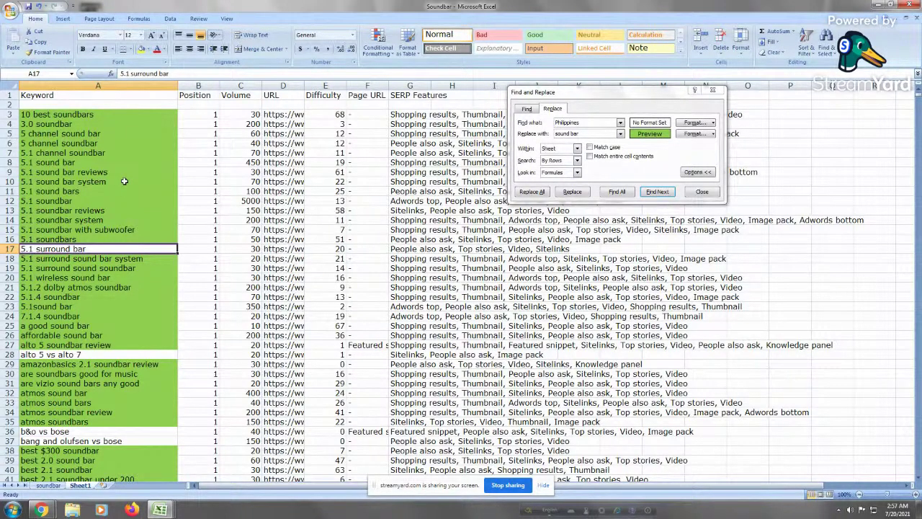
pyautogui.press('pagedown')
pyautogui.press('pagedown')
pyautogui.press('pagedown')
pyautogui.press('pagedown')
pyautogui.press('pagedown')
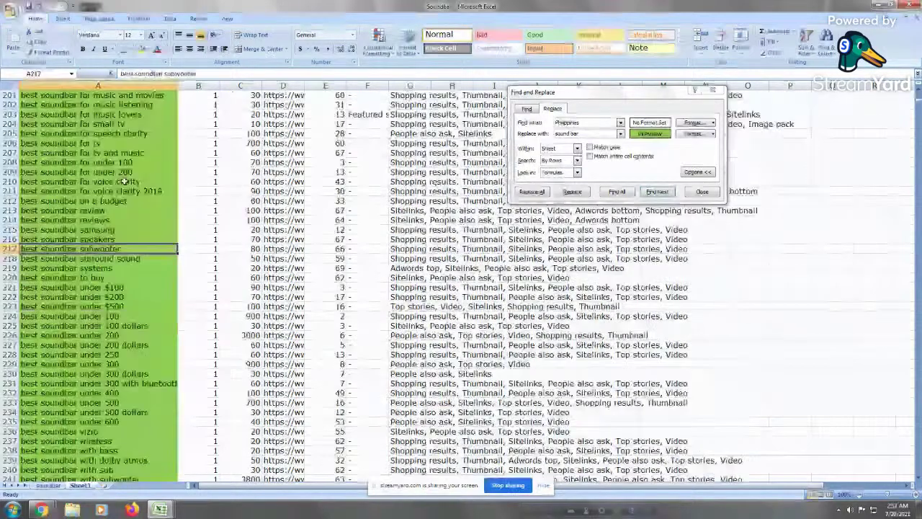
pyautogui.moveTo(918, 103); pyautogui.dragTo(918, 107)
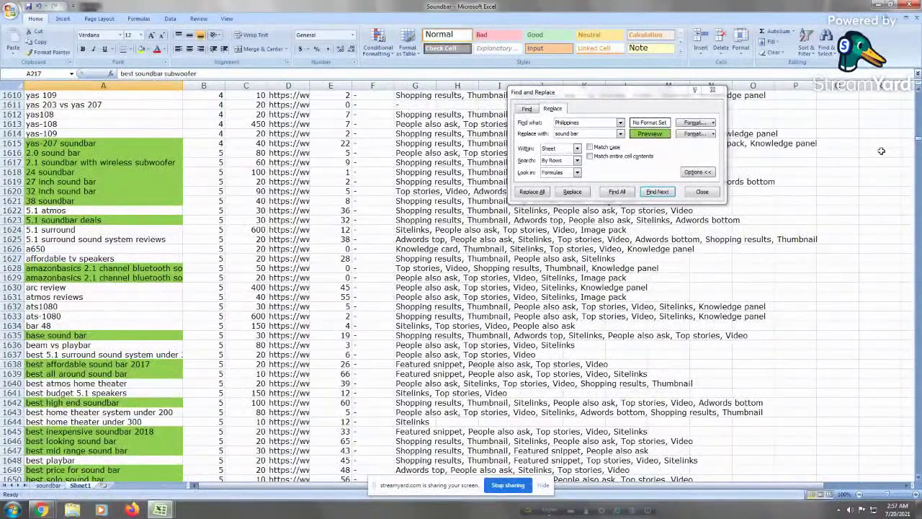
pyautogui.click(918, 144)
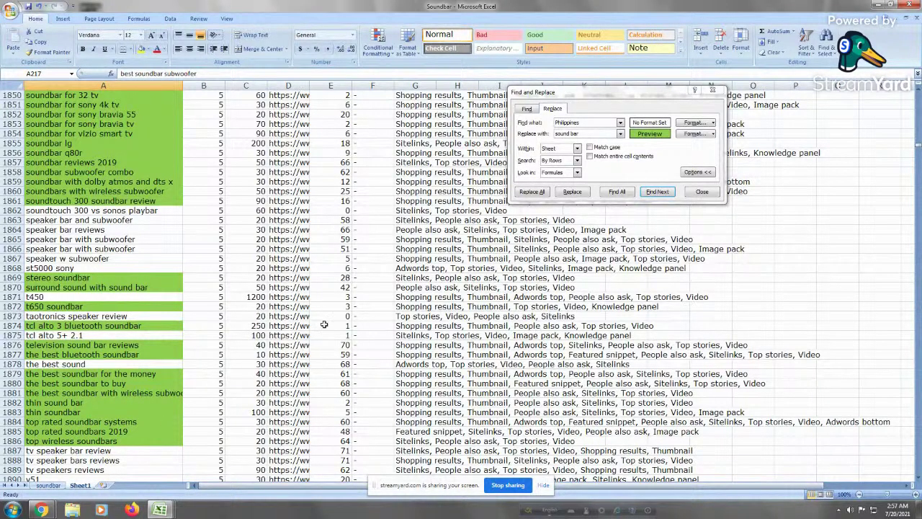
# Check the unhighlighted position 5 keywords, including "tv speaker bars reviews", "speaker bar reviews", "tcl alto 5+ 2.1" and "speaker bar and subwoofer"
pyautogui.moveTo(119, 469); pyautogui.dragTo(126, 459)
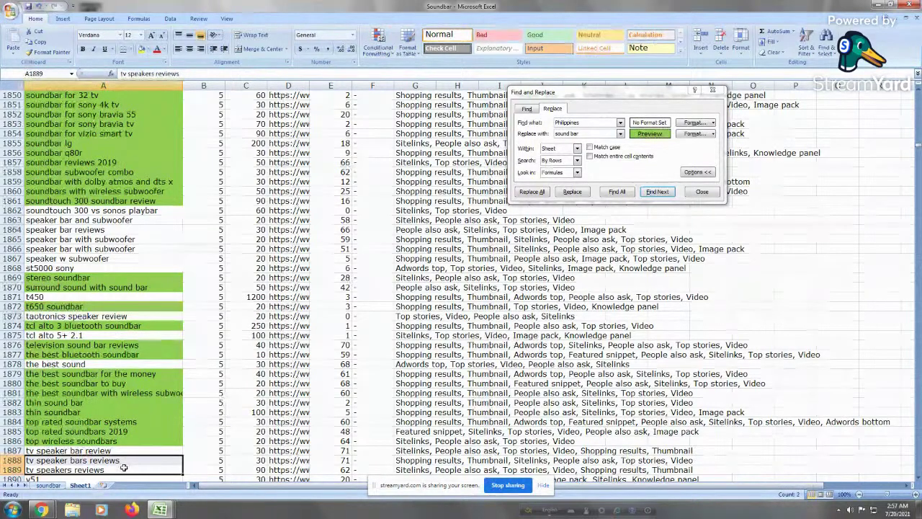
pyautogui.click(64, 250)
pyautogui.click(161, 229)
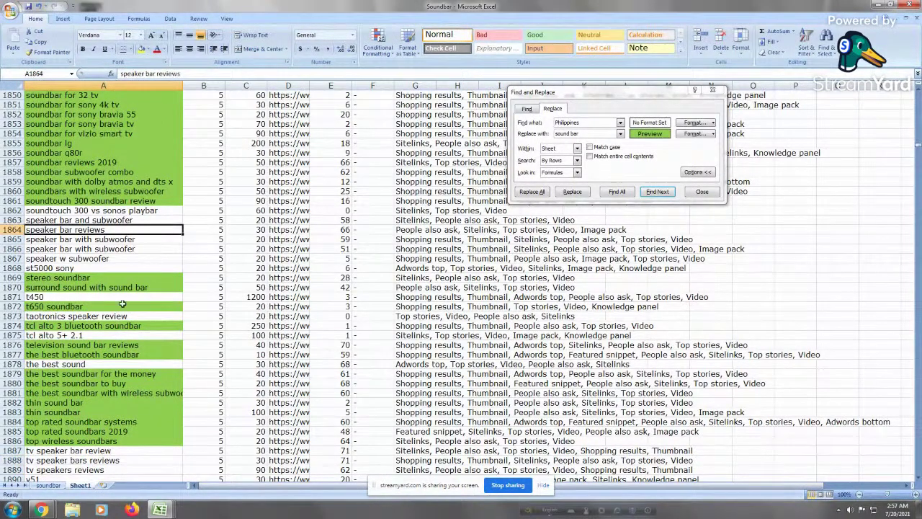
pyautogui.click(144, 334)
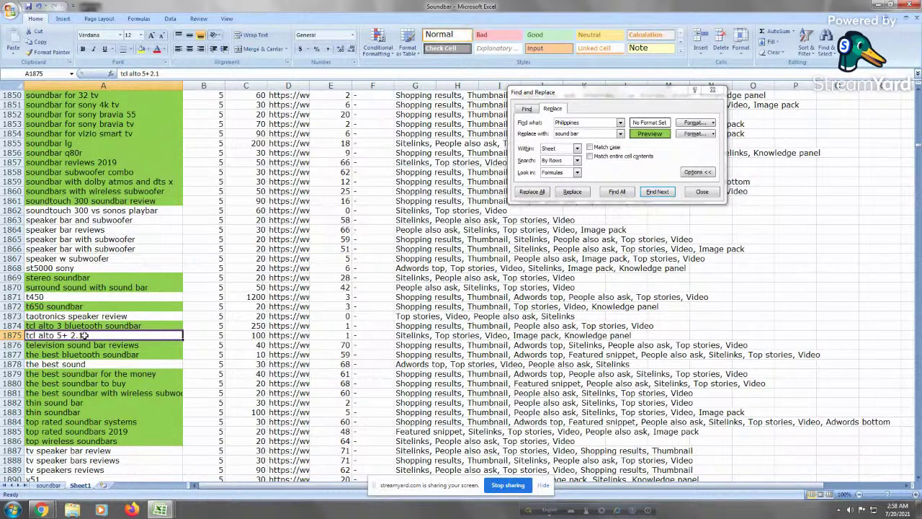
pyautogui.click(155, 220)
# Look through the position 6 keywords in Sheet1, down to the Samsung entries
pyautogui.press('pagedown')
pyautogui.press('pagedown')
pyautogui.press('pagedown')
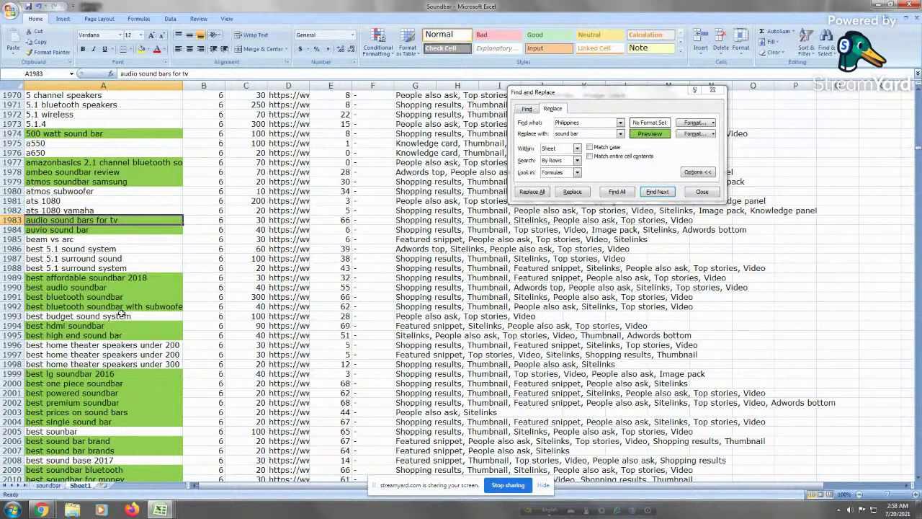
pyautogui.press('pagedown')
pyautogui.press('pagedown')
pyautogui.press('pagedown')
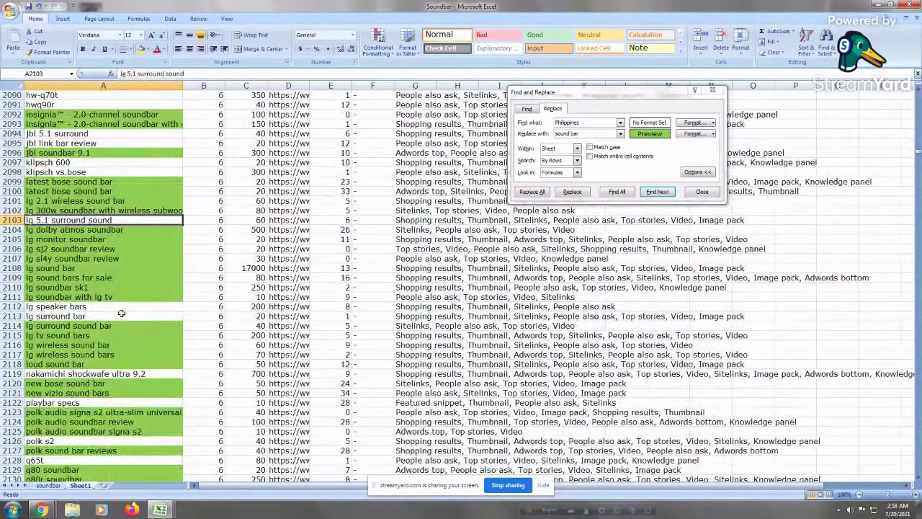
pyautogui.press('pagedown')
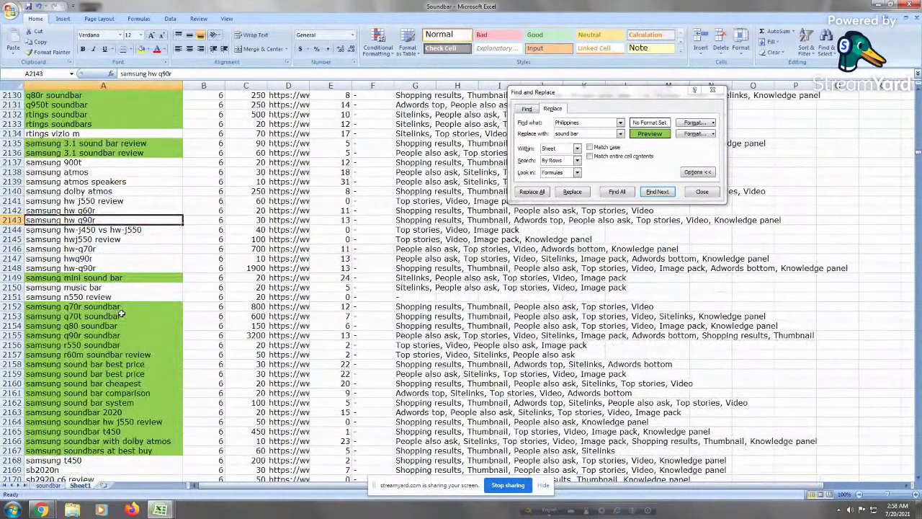
# Examine the unhighlighted Samsung model keywords from "samsung 900t" to "samsung hw-q90r", including "samsung hwj550 review"
pyautogui.moveTo(119, 162); pyautogui.dragTo(132, 268)
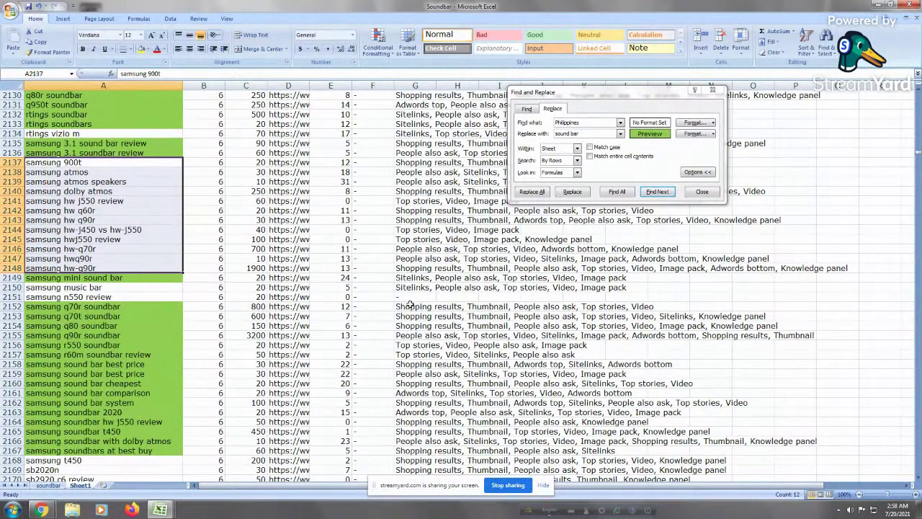
pyautogui.click(120, 201)
pyautogui.click(117, 238)
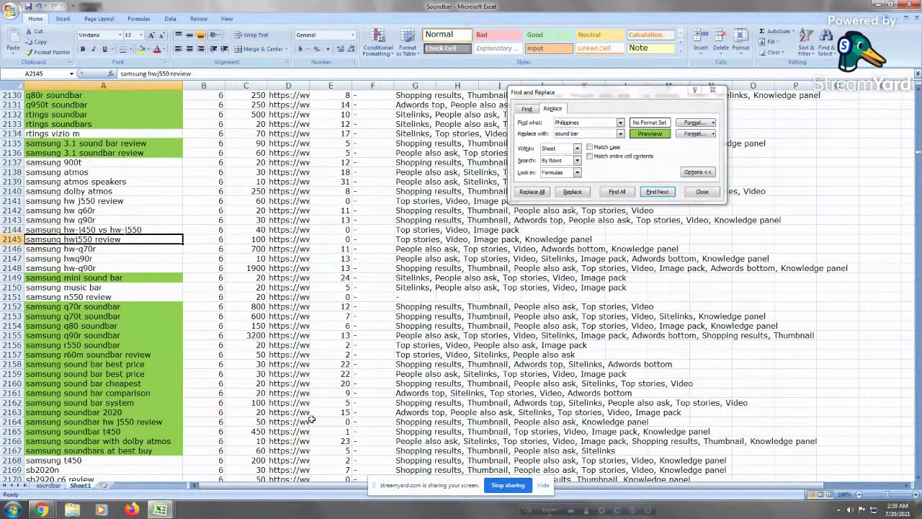
# Skim the remaining Sheet1 keywords from position 6 to position 11 for entries left unhighlighted
pyautogui.press('pagedown')
pyautogui.press('pagedown')
pyautogui.press('pagedown')
pyautogui.press('pagedown')
pyautogui.press('pagedown')
pyautogui.press('pagedown')
pyautogui.press('pagedown')
pyautogui.press('pagedown')
pyautogui.press('pagedown')
pyautogui.press('pagedown')
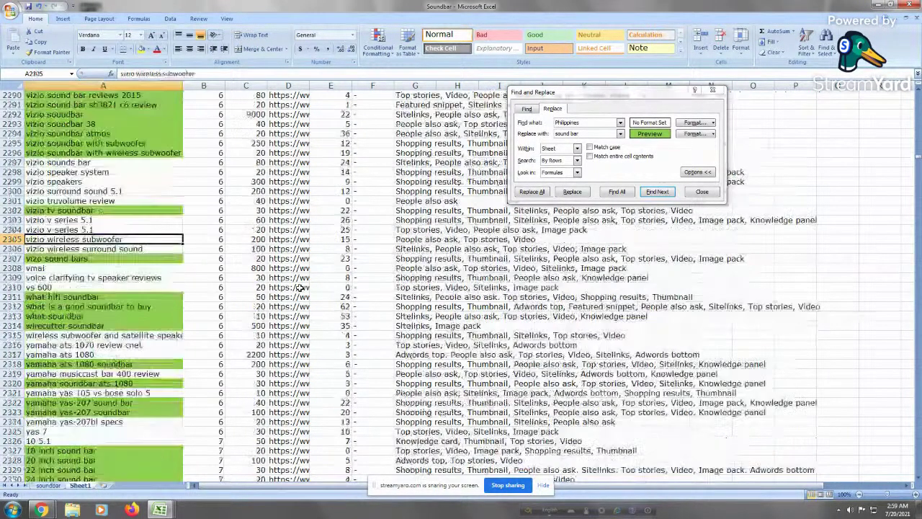
pyautogui.press('pagedown')
pyautogui.press('pagedown')
pyautogui.press('pagedown')
pyautogui.press('pagedown')
pyautogui.press('pagedown')
pyautogui.press('pagedown')
pyautogui.press('pagedown')
pyautogui.press('pagedown')
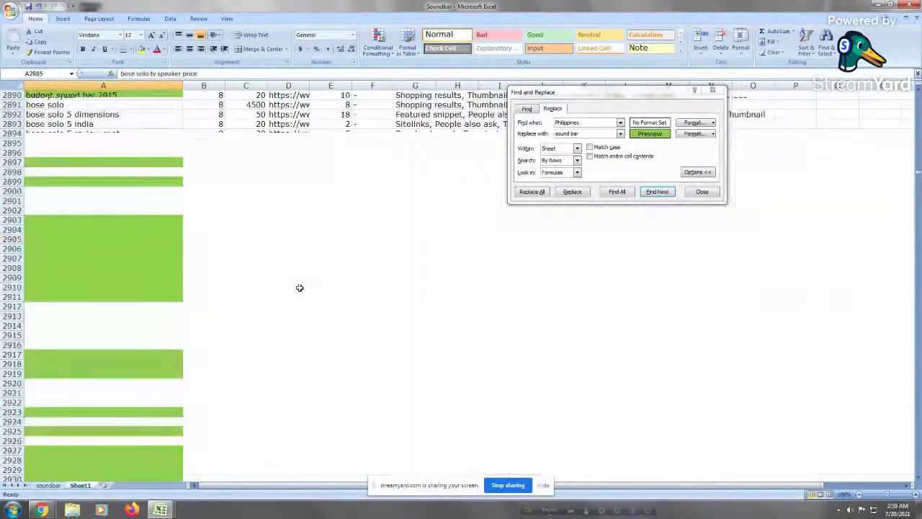
pyautogui.press('pagedown')
pyautogui.press('pagedown')
pyautogui.press('pagedown')
pyautogui.press('pagedown')
pyautogui.press('pagedown')
pyautogui.press('pagedown')
pyautogui.press('pagedown')
pyautogui.press('pagedown')
pyautogui.press('pagedown')
pyautogui.press('pagedown')
pyautogui.press('pagedown')
pyautogui.press('pagedown')
pyautogui.press('pagedown')
pyautogui.press('pagedown')
pyautogui.press('pagedown')
pyautogui.press('pagedown')
pyautogui.press('pagedown')
pyautogui.press('pagedown')
pyautogui.press('pagedown')
pyautogui.press('pagedown')
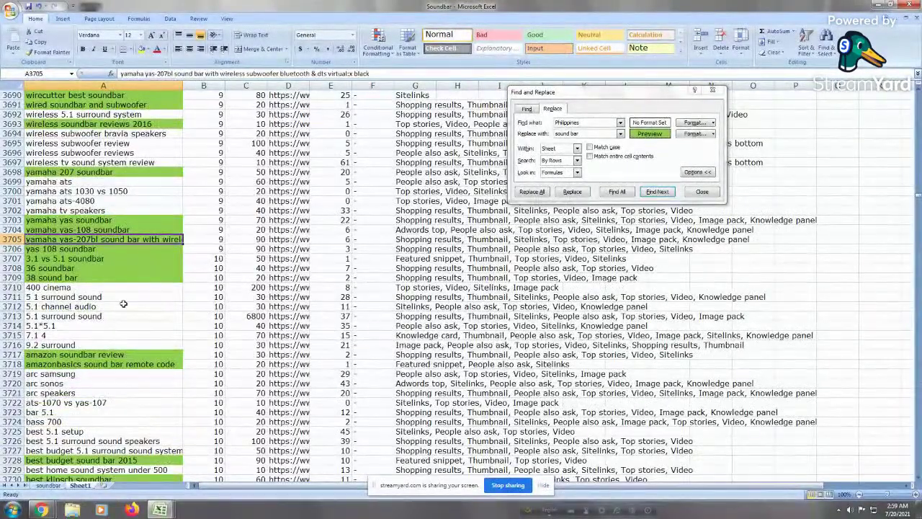
pyautogui.press('pagedown')
pyautogui.press('pagedown')
pyautogui.press('pagedown')
pyautogui.press('pagedown')
pyautogui.press('pagedown')
pyautogui.press('pagedown')
pyautogui.press('pagedown')
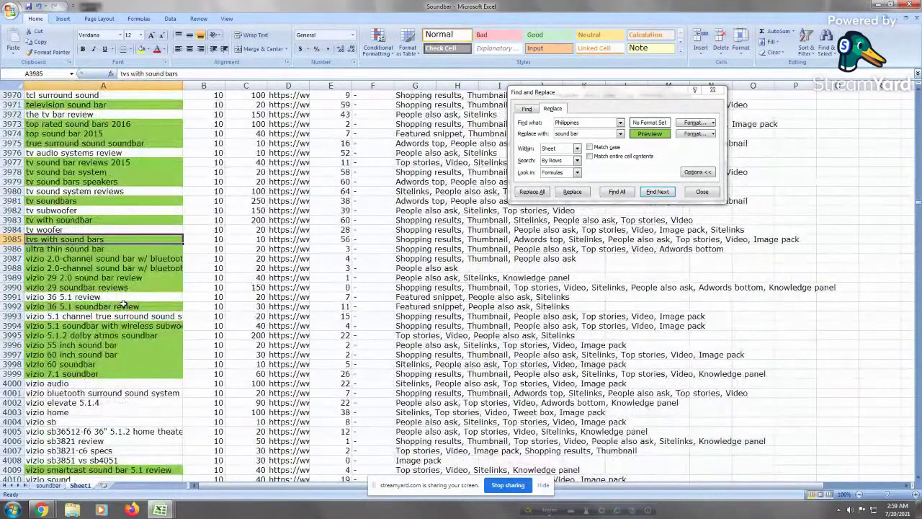
pyautogui.press('pagedown')
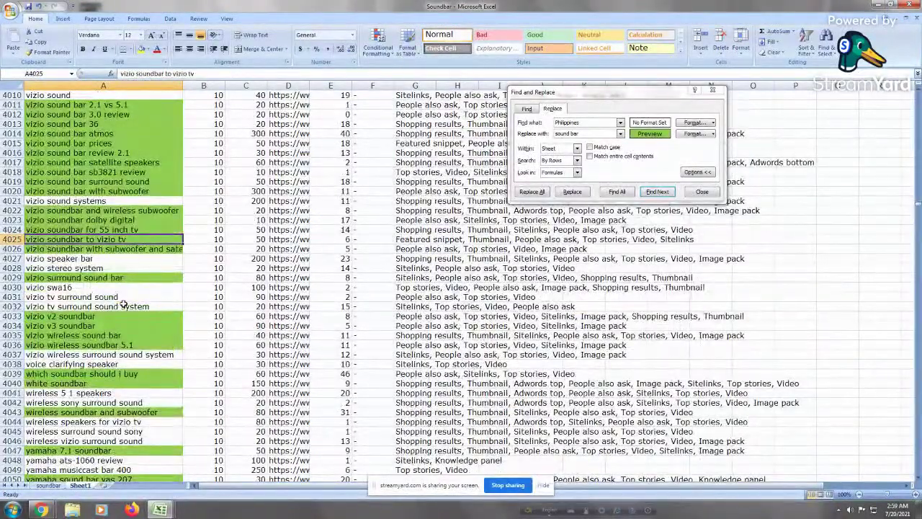
pyautogui.press('pagedown')
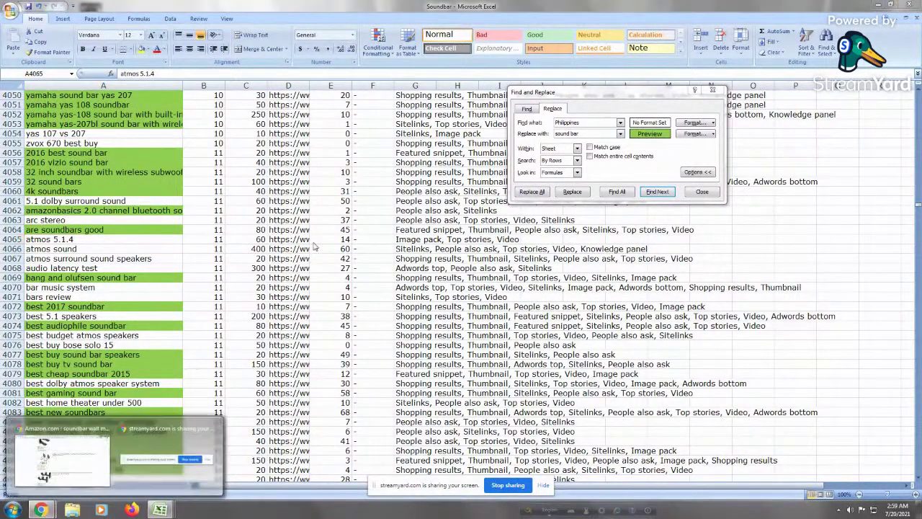
# Switch to Chrome, close the Amazon soundbar wall mount results, and show the Semrush Keyword Magic Tool page for soundbar
pyautogui.click(60, 461)
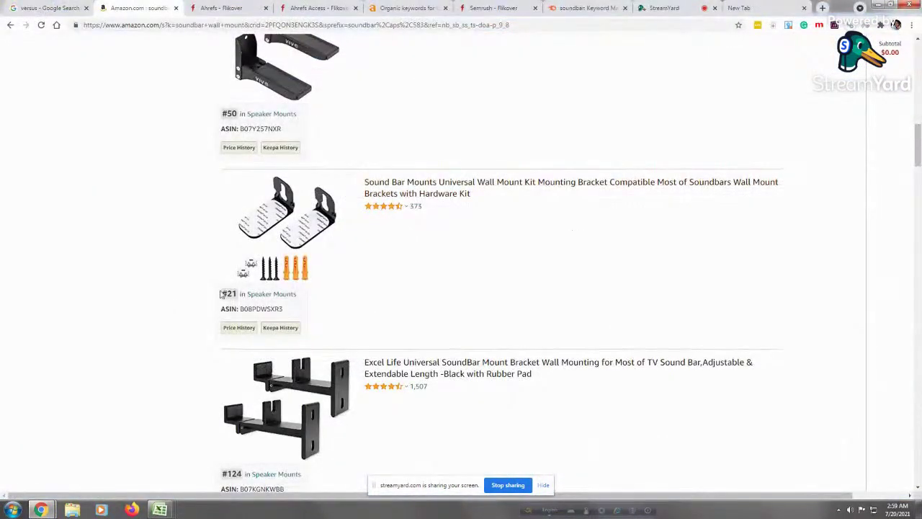
pyautogui.click(175, 7)
pyautogui.click(584, 8)
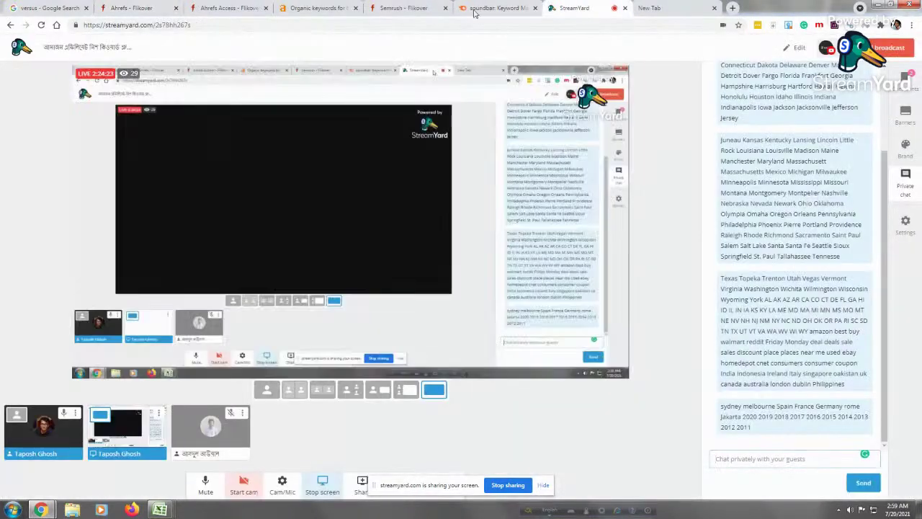
pyautogui.click(497, 8)
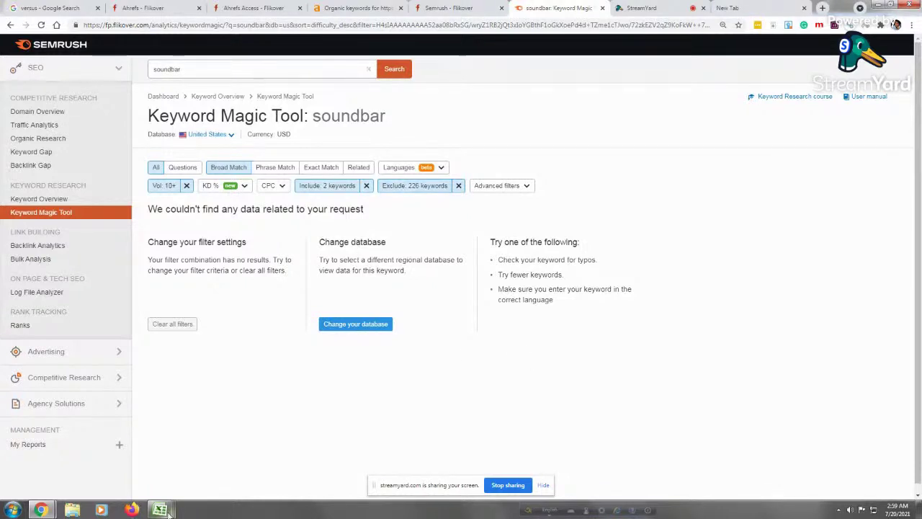
# Switch to the Soundbar_Niche_Research workbook in Excel and show its green-highlighted question keywords
pyautogui.moveTo(160, 509)
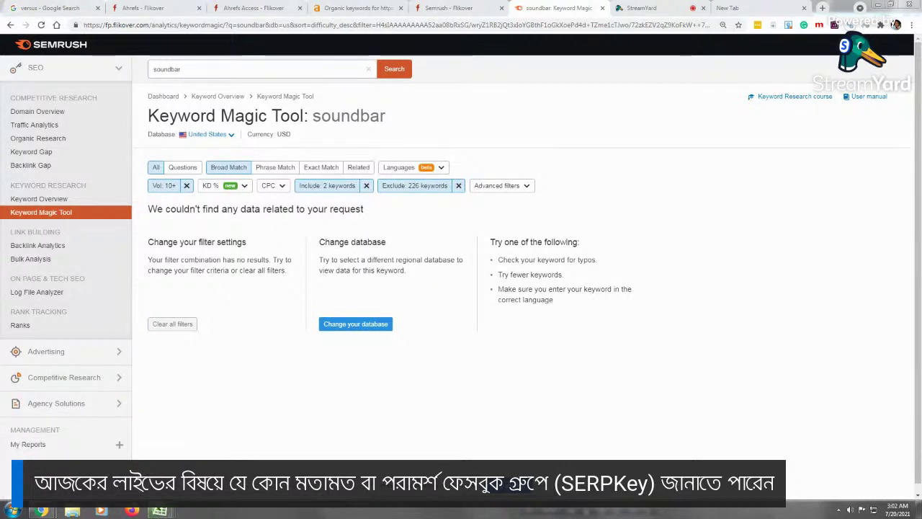
pyautogui.moveTo(160, 511)
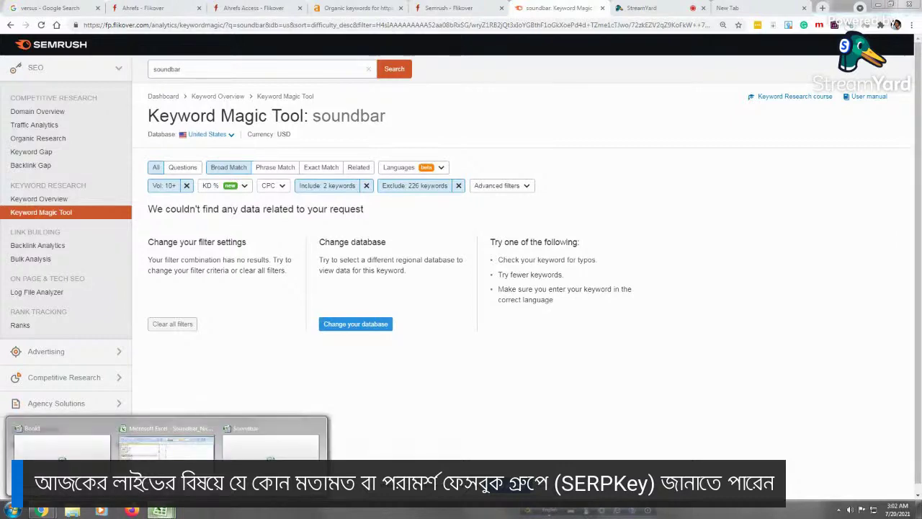
pyautogui.click(165, 446)
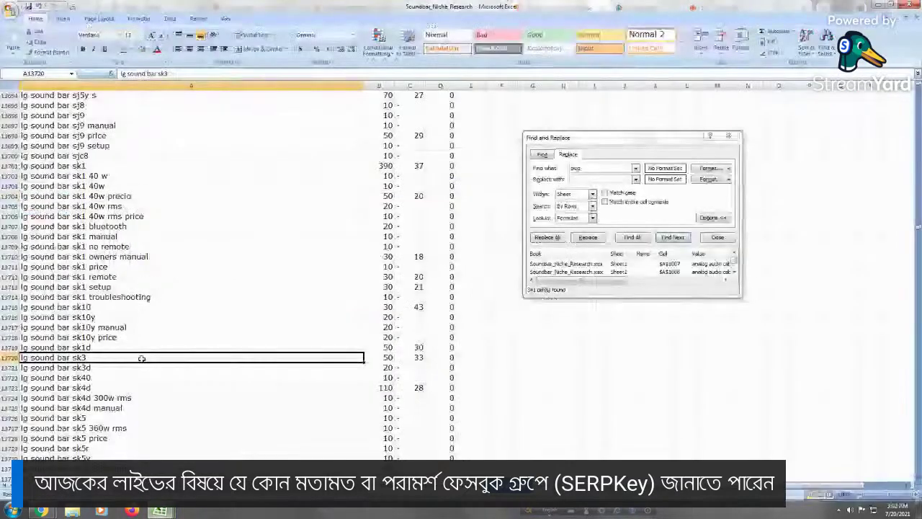
pyautogui.click(83, 417)
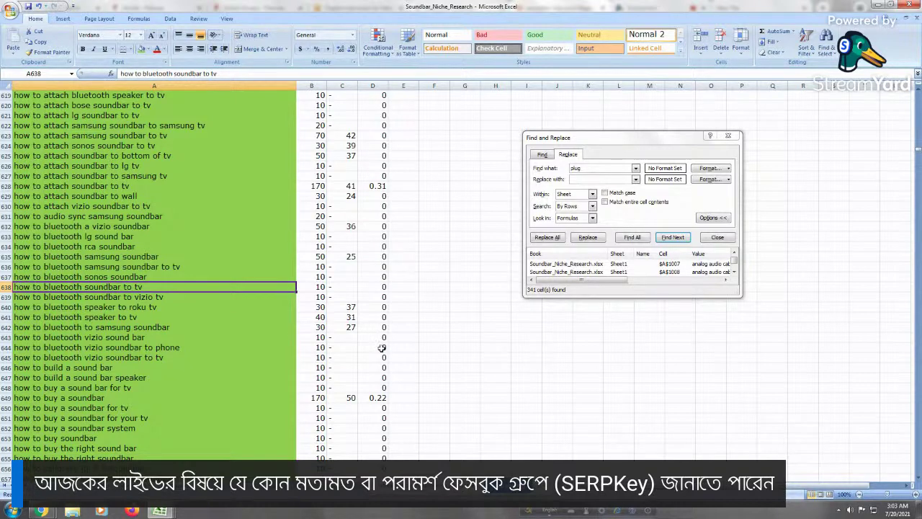
# Check the "how to" and "how far" question keywords, such as "how far below tv to mount soundbar"
pyautogui.click(121, 238)
pyautogui.press('pageup')
pyautogui.press('pageup')
pyautogui.press('pageup')
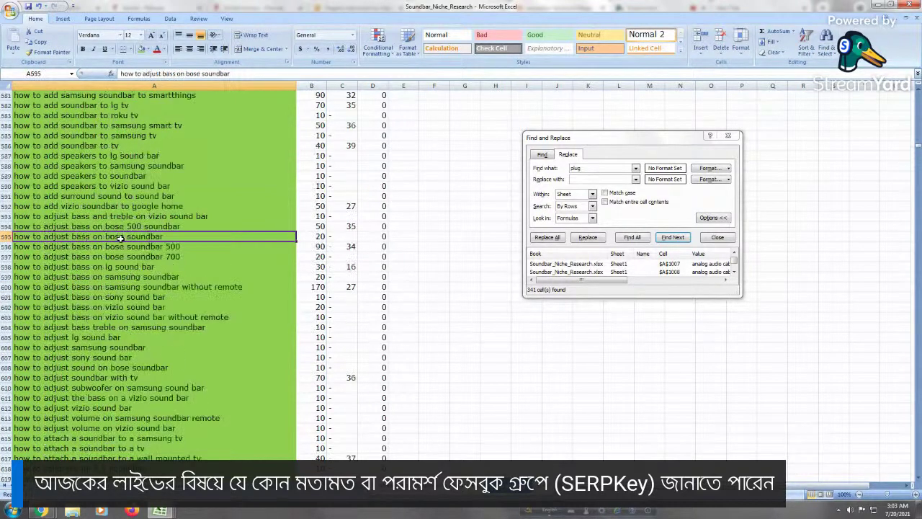
pyautogui.click(110, 195)
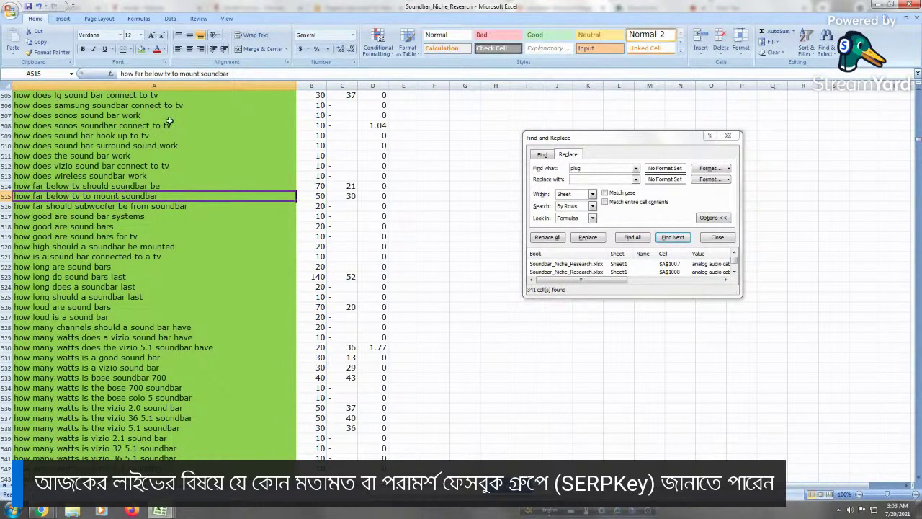
# Look back through the "how do i connect" questions to the "do sound bars" keywords, such as "do sound bars really make a difference"
pyautogui.moveTo(248, 310); pyautogui.dragTo(240, 300)
pyautogui.press('pageup')
pyautogui.press('pageup')
pyautogui.press('pageup')
pyautogui.press('pageup')
pyautogui.press('pageup')
pyautogui.press('pageup')
pyautogui.press('pageup')
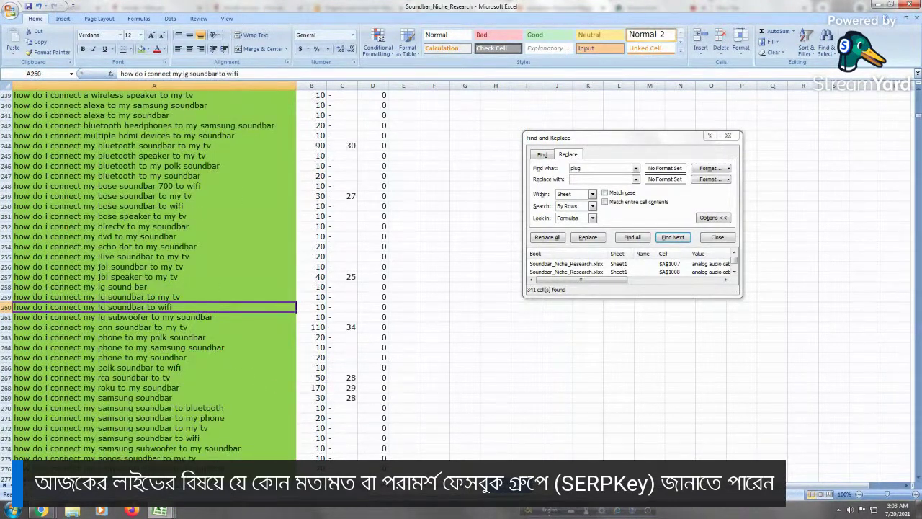
pyautogui.press('pageup')
pyautogui.press('pageup')
pyautogui.press('pageup')
pyautogui.press('pageup')
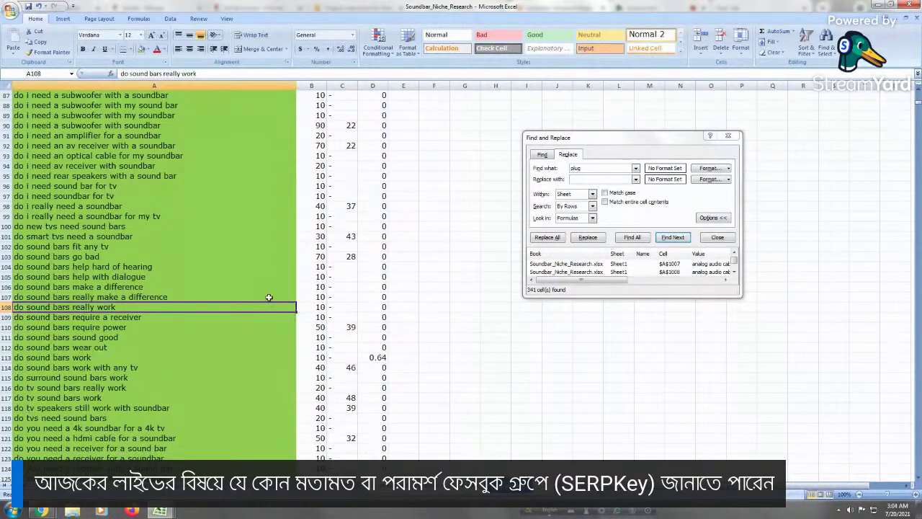
pyautogui.click(120, 430)
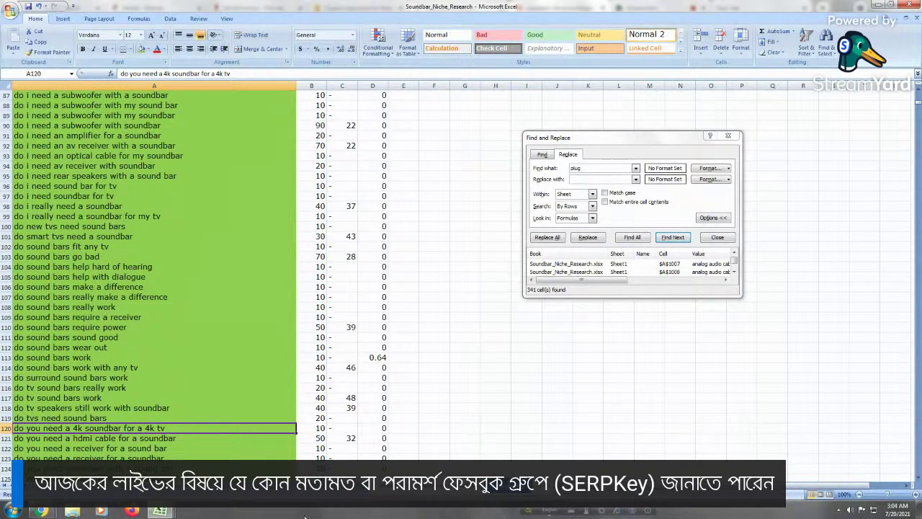
pyautogui.click(120, 299)
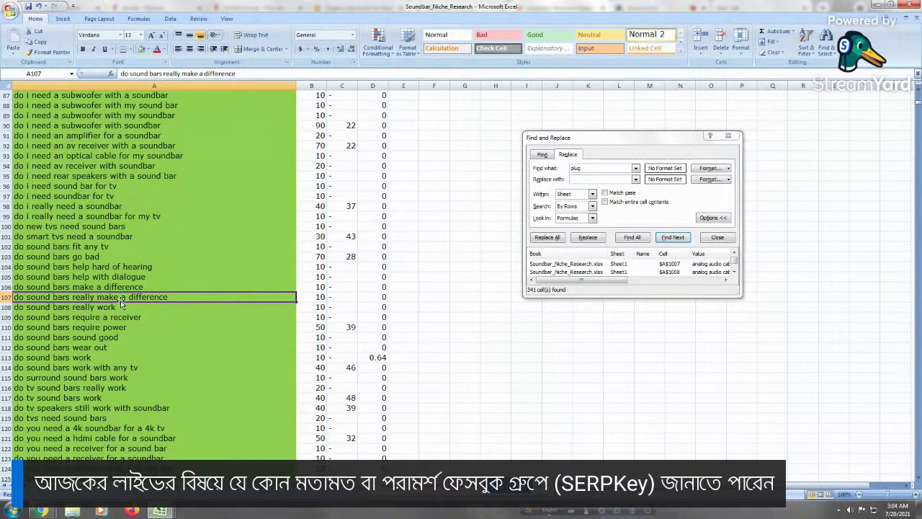
# Go to the end of the question list and check troubleshooting keywords, such as "why is my vizio sound bar bluetooth not working"
pyautogui.hotkey('ctrl', 'Down')
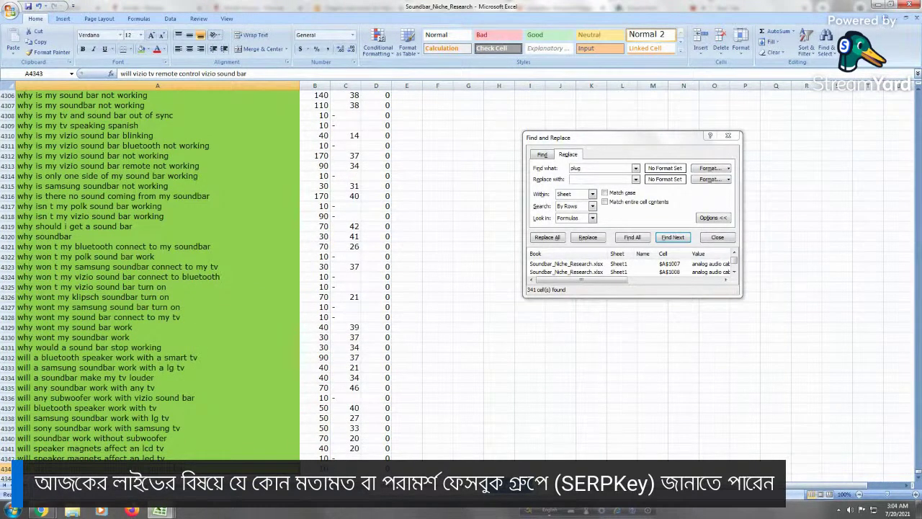
pyautogui.click(165, 296)
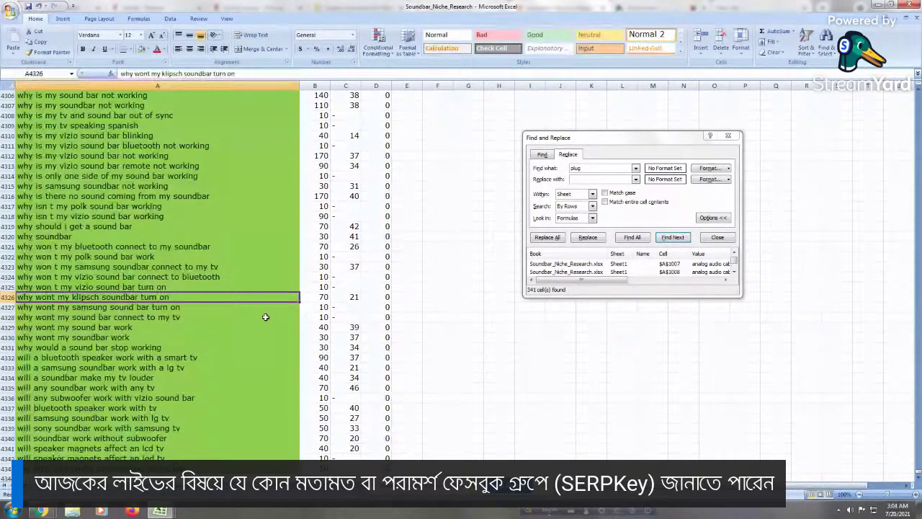
pyautogui.click(152, 145)
pyautogui.click(151, 226)
pyautogui.click(149, 146)
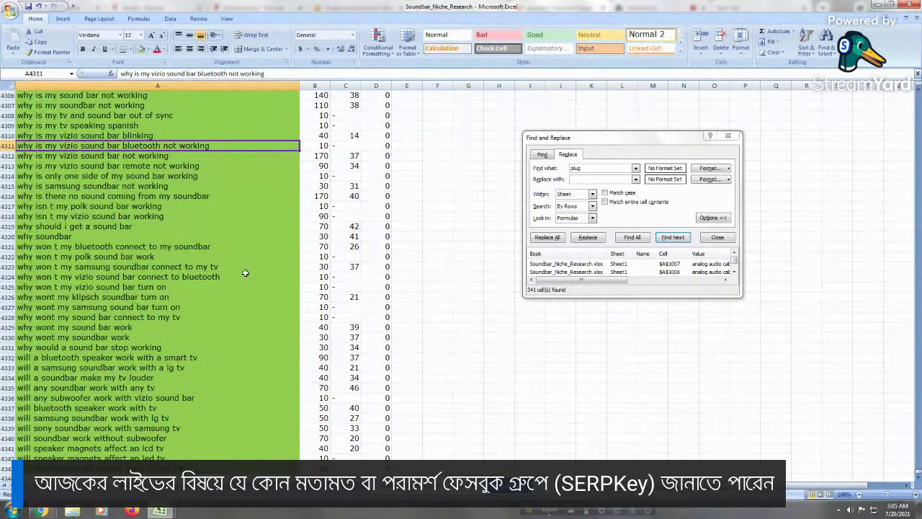
pyautogui.click(101, 317)
pyautogui.click(188, 245)
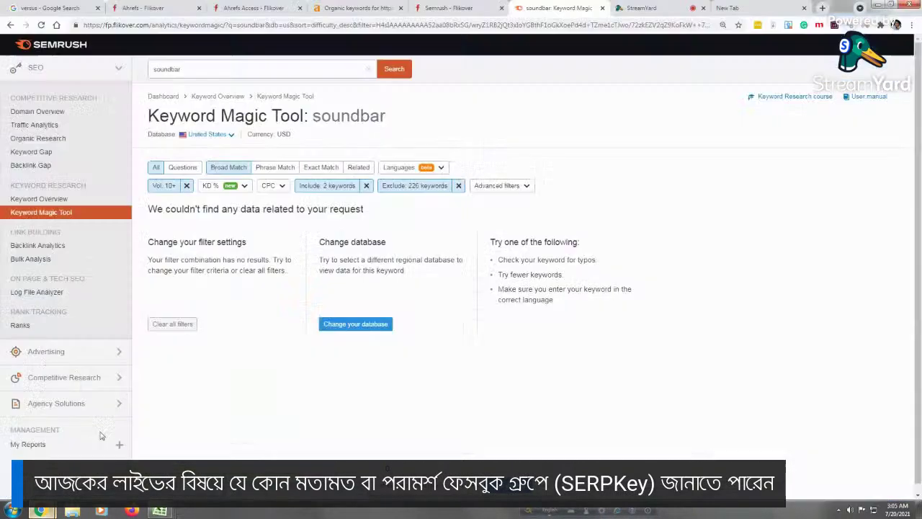
# Switch to Chrome and open the website owntheyard.com in the empty new tab
pyautogui.click(61, 445)
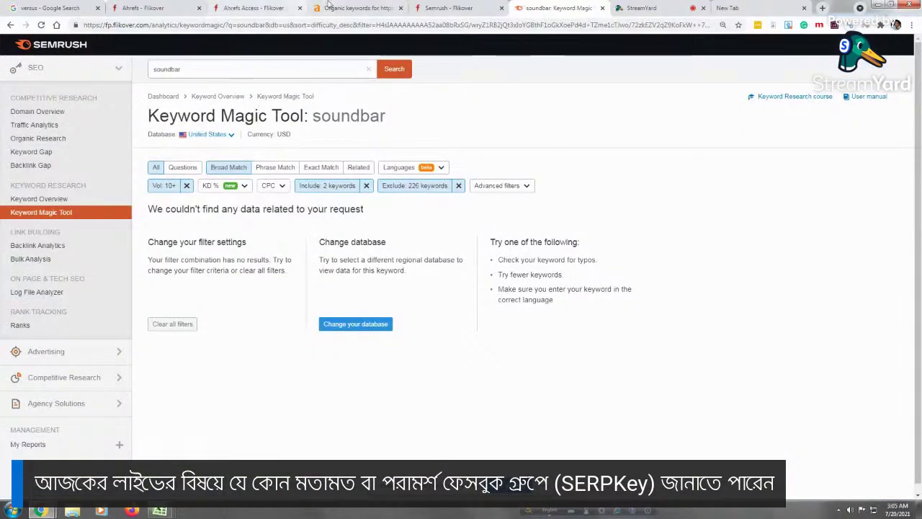
pyautogui.click(727, 8)
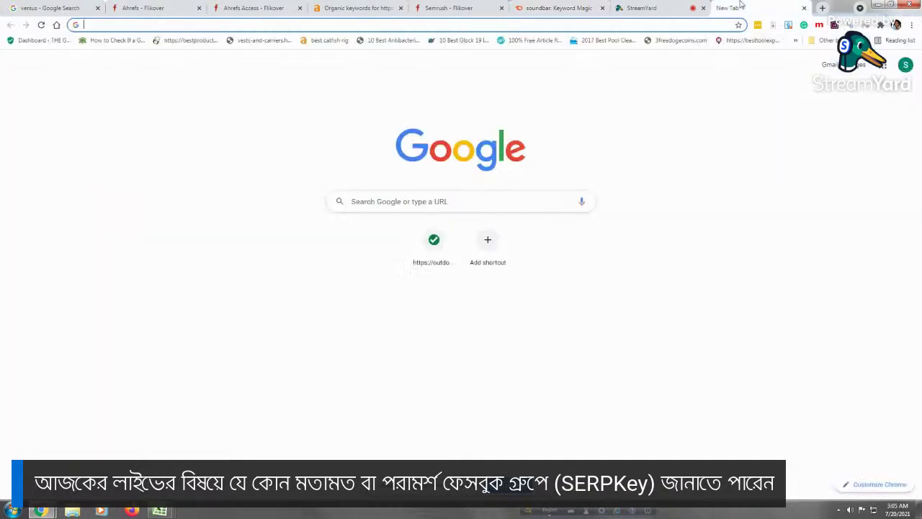
pyautogui.click(160, 25)
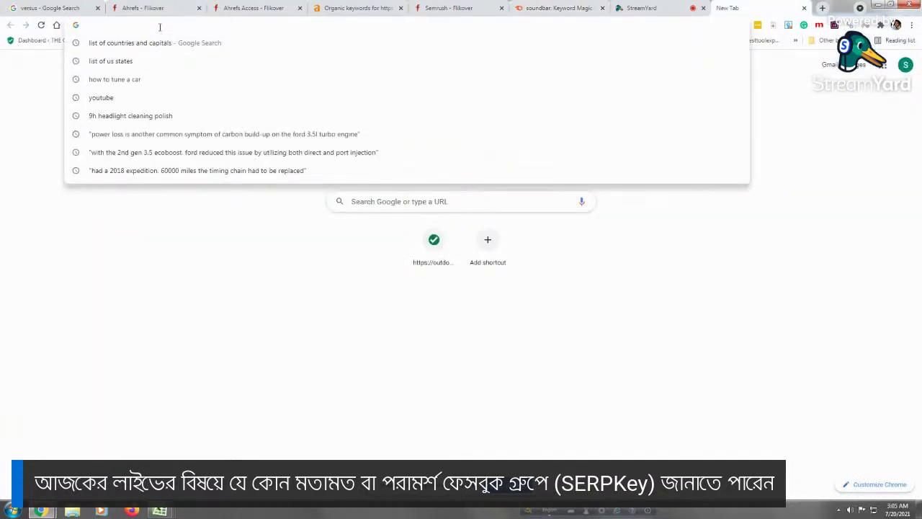
pyautogui.write('own')
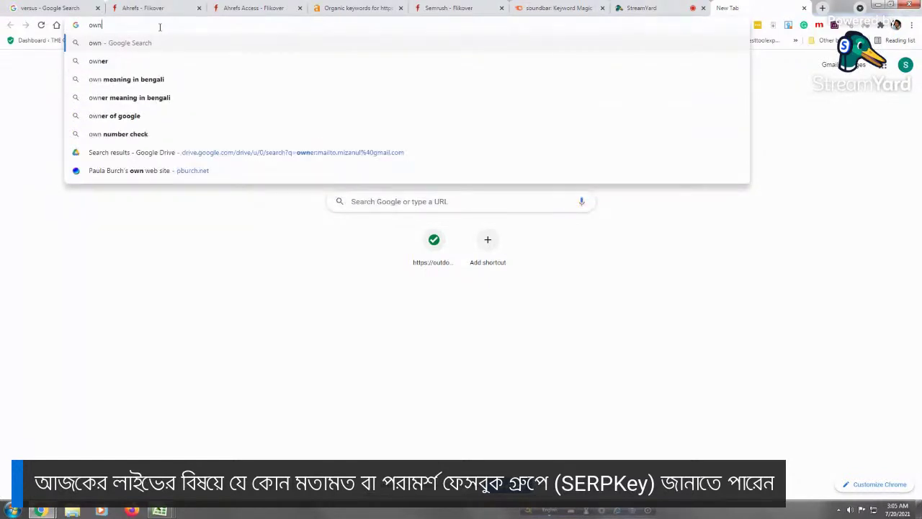
pyautogui.write('the')
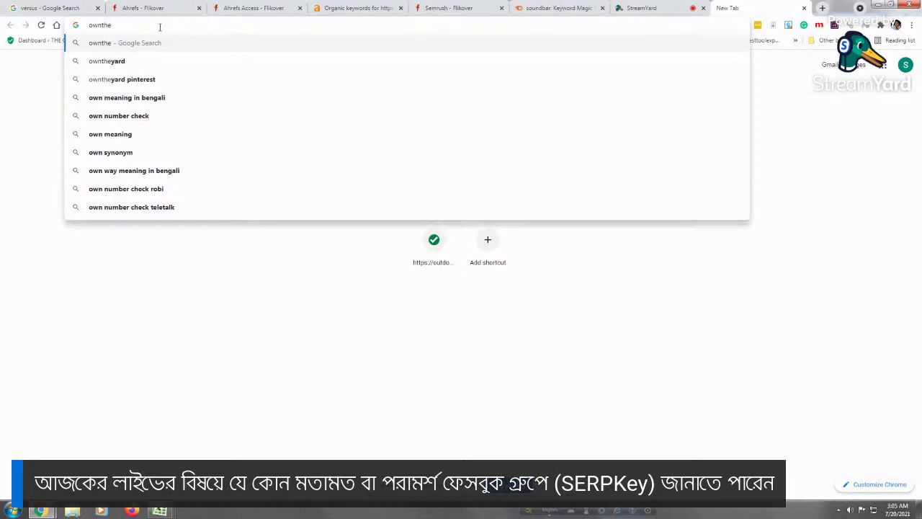
pyautogui.write('yard.com')
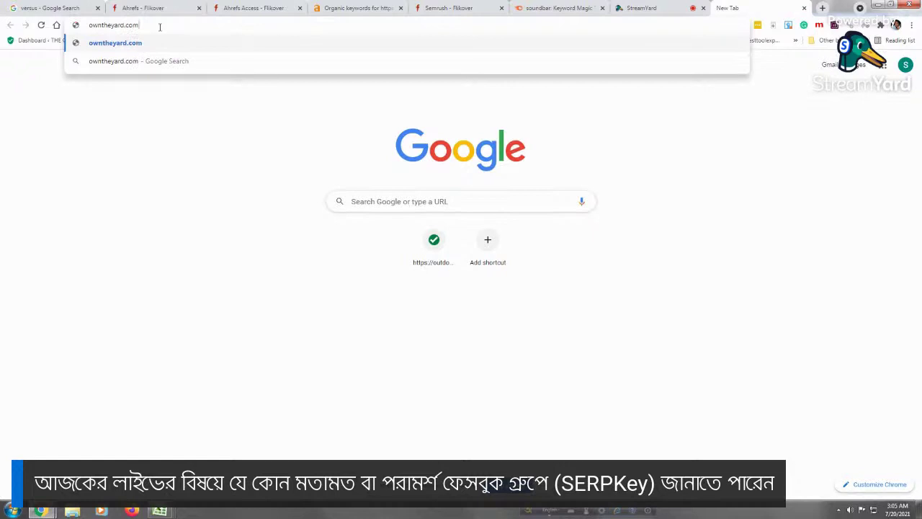
pyautogui.press('Return')
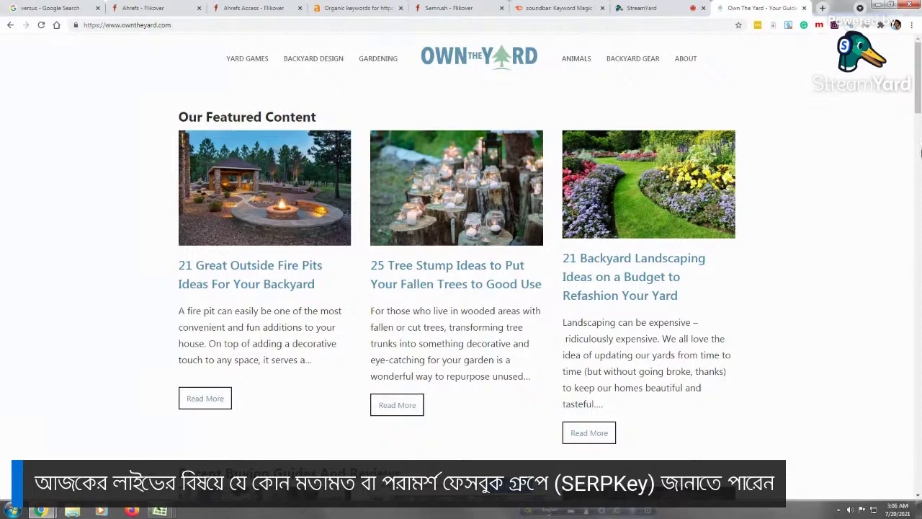
# Look through the Own The Yard homepage, comparing its "Recent Buying Guides And Reviews" section with the "Latest Blog Posts" section
pyautogui.scroll(-5, 920, 151)
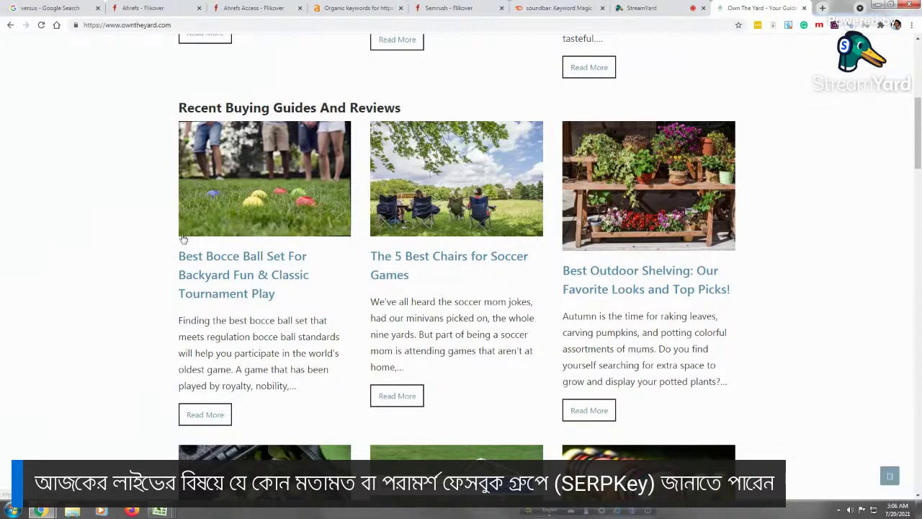
pyautogui.moveTo(919, 143); pyautogui.dragTo(920, 185)
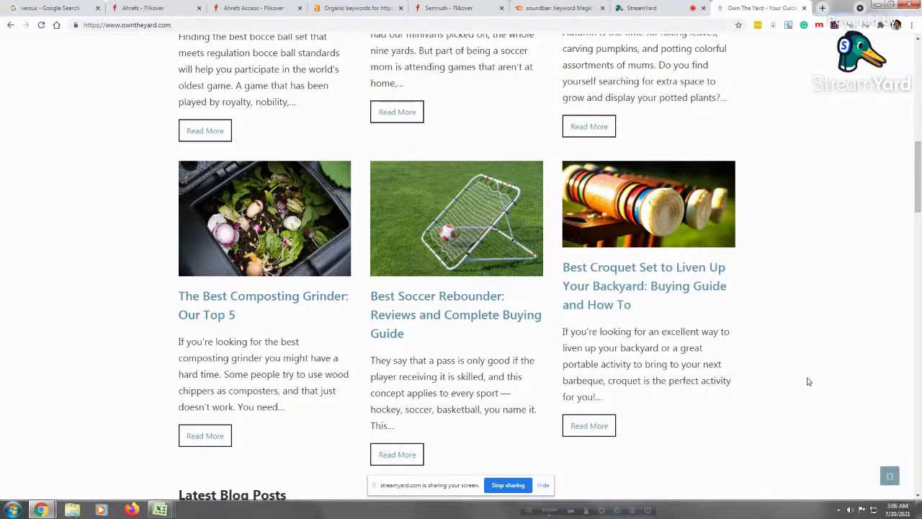
pyautogui.moveTo(918, 185); pyautogui.dragTo(919, 215)
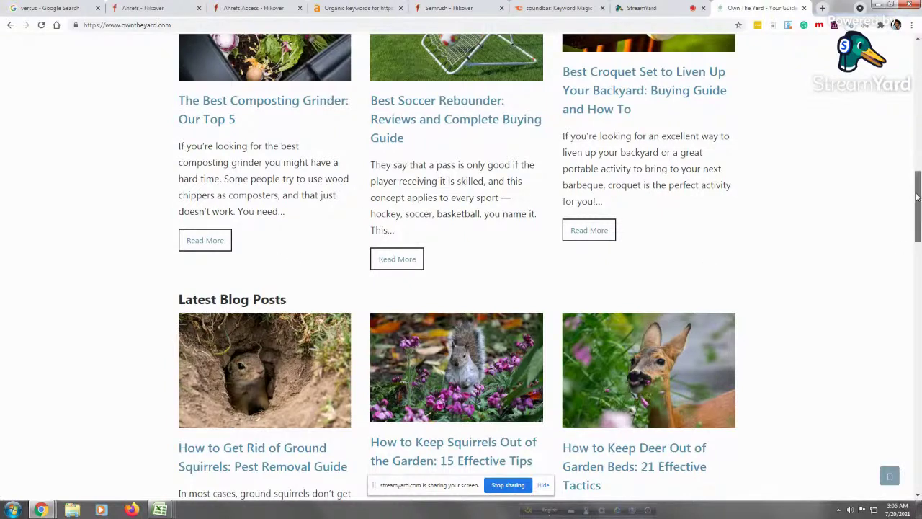
pyautogui.moveTo(918, 230); pyautogui.dragTo(918, 233)
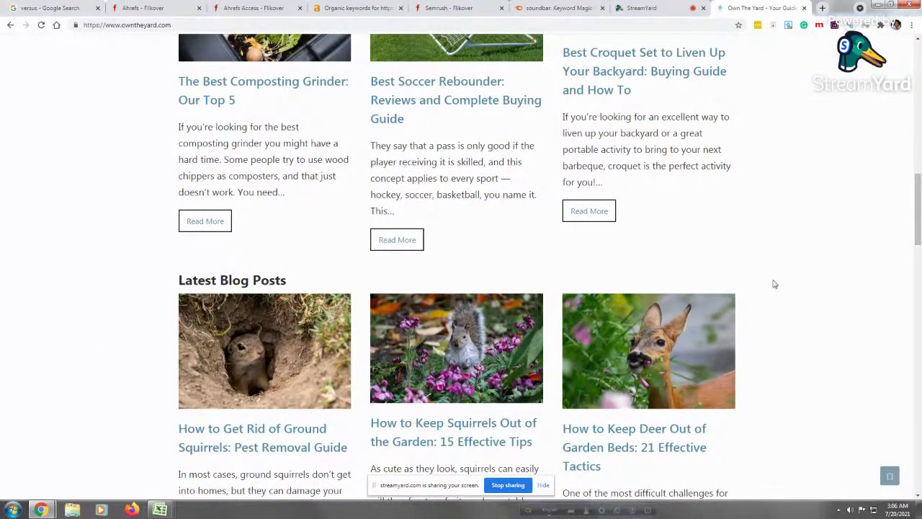
pyautogui.scroll(4, 500, 346)
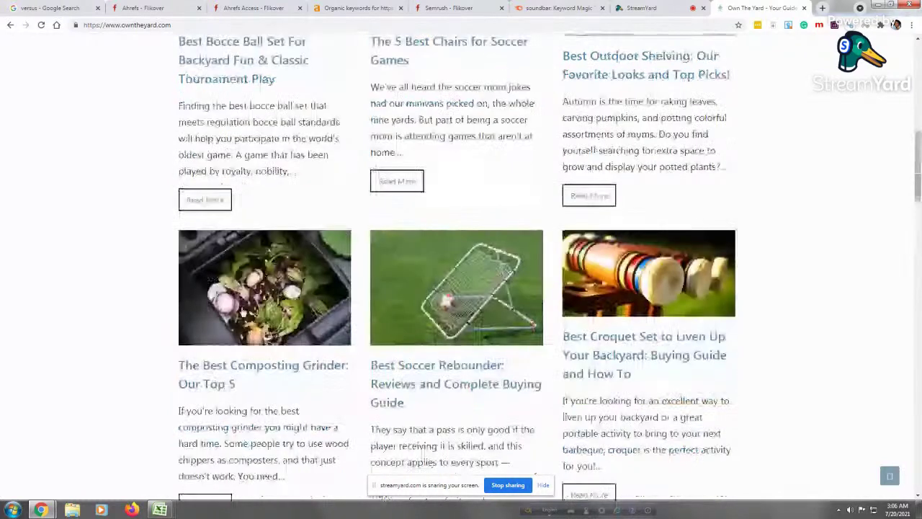